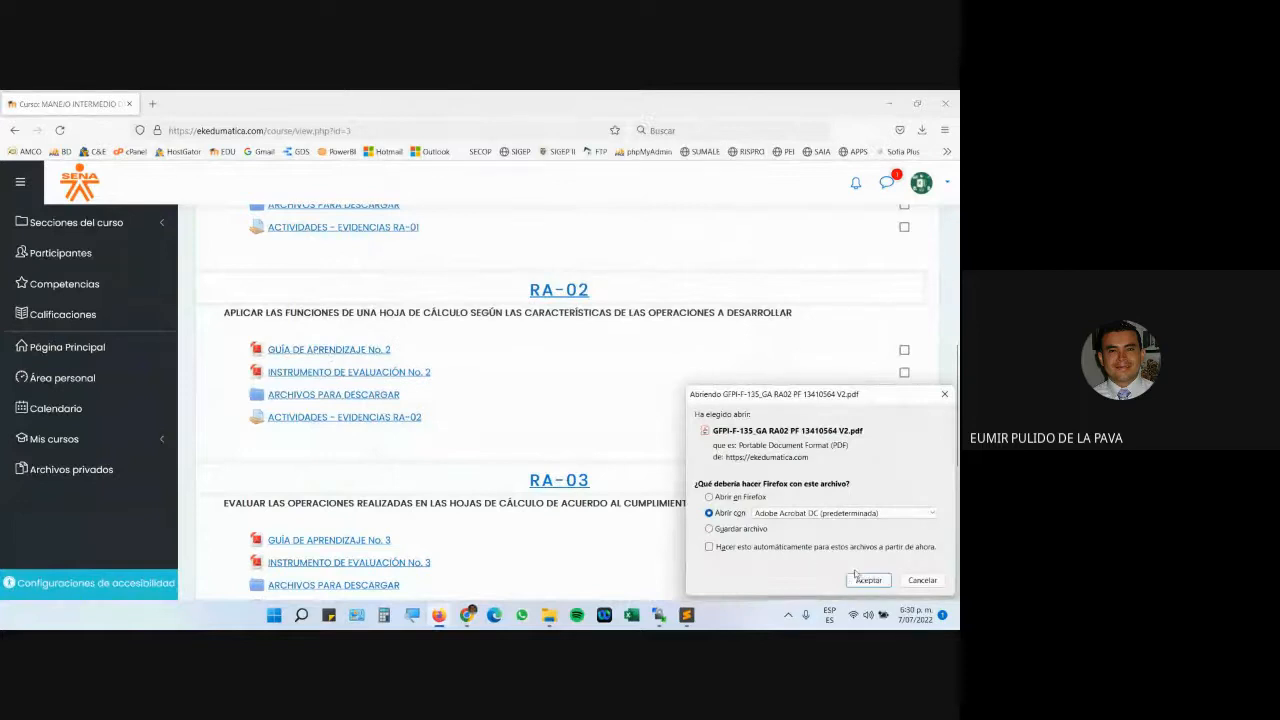
Open the RA02 learning guide PDF in Adobe Acrobat and find the exercise file named under Funciones Matemáticas y Trigonométricas
{"action": "left_click", "coordinate": [868, 580]}
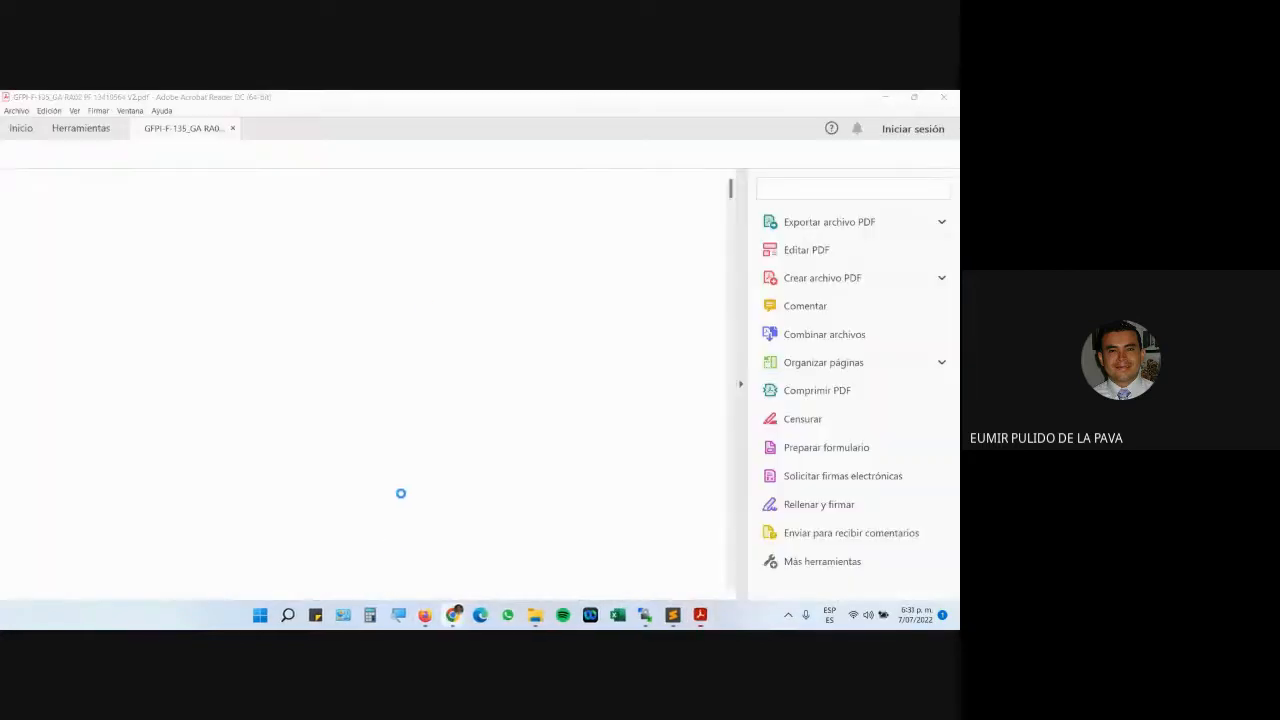
{"action": "left_click", "coordinate": [740, 387]}
{"action": "scroll", "coordinate": [700, 510], "scroll_direction": "down", "scroll_amount": 15}
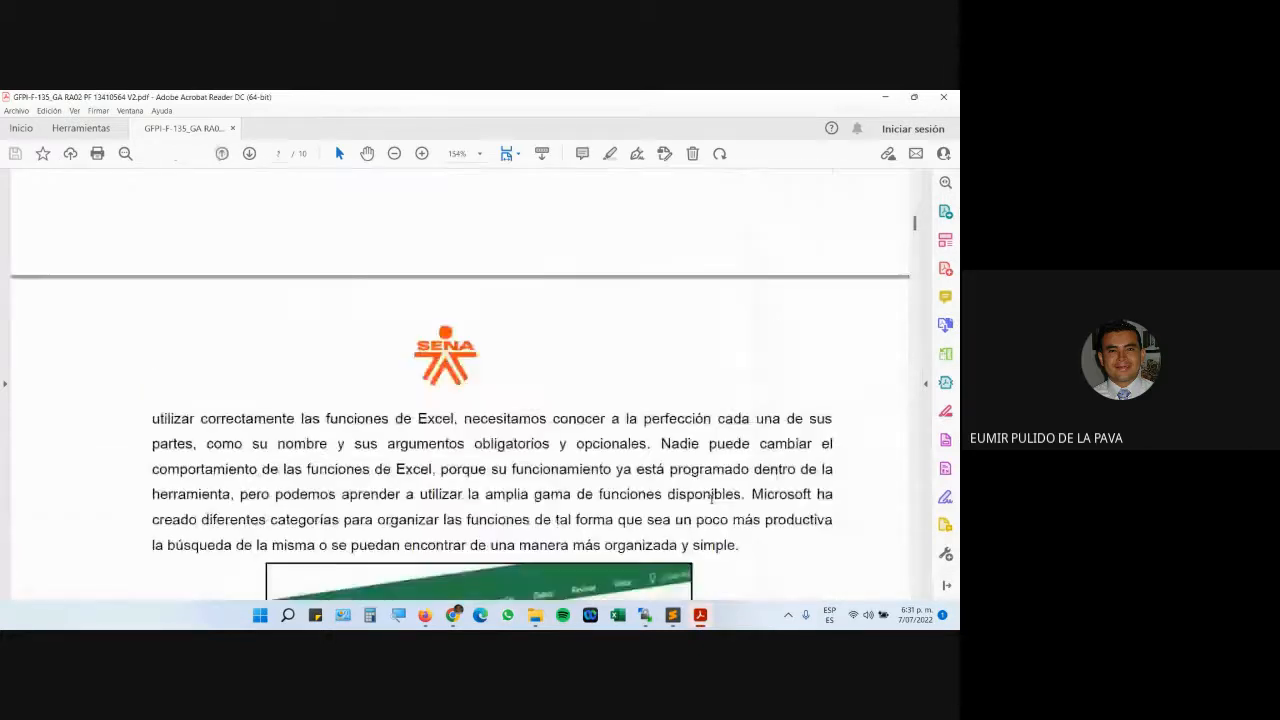
{"action": "scroll", "coordinate": [712, 497], "scroll_direction": "down", "scroll_amount": 20}
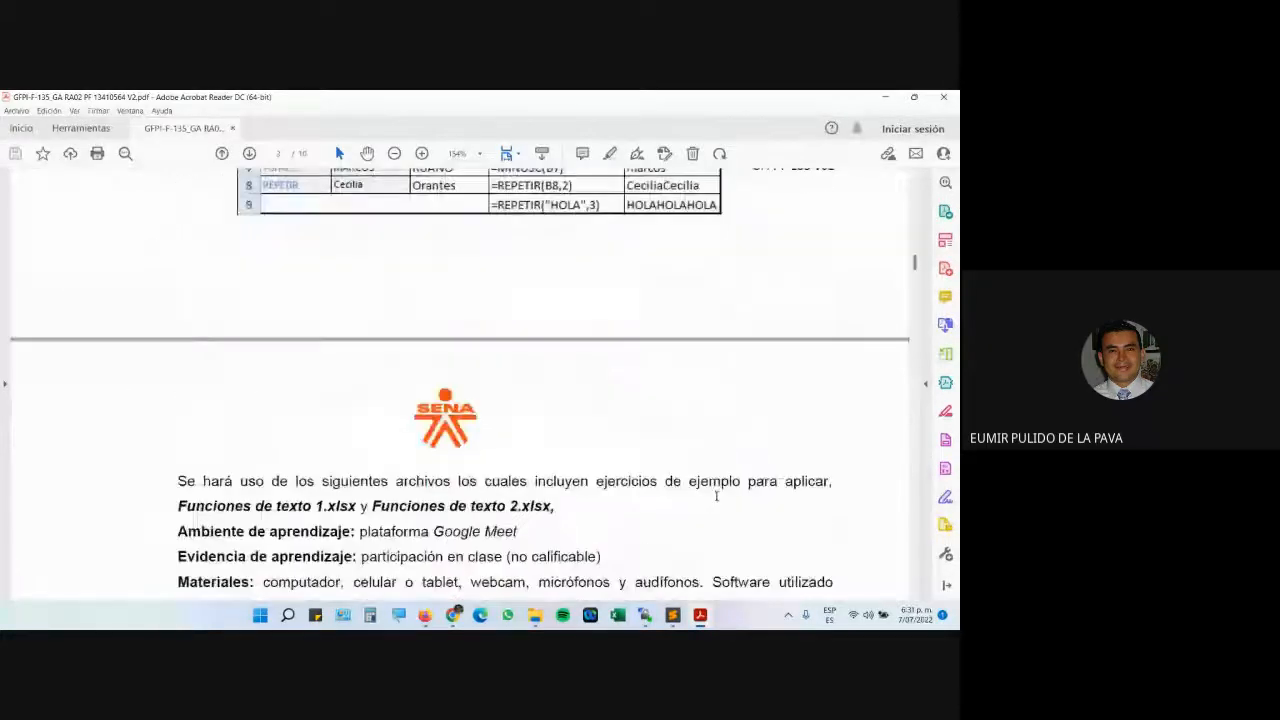
{"action": "scroll", "coordinate": [716, 496], "scroll_direction": "down", "scroll_amount": 15}
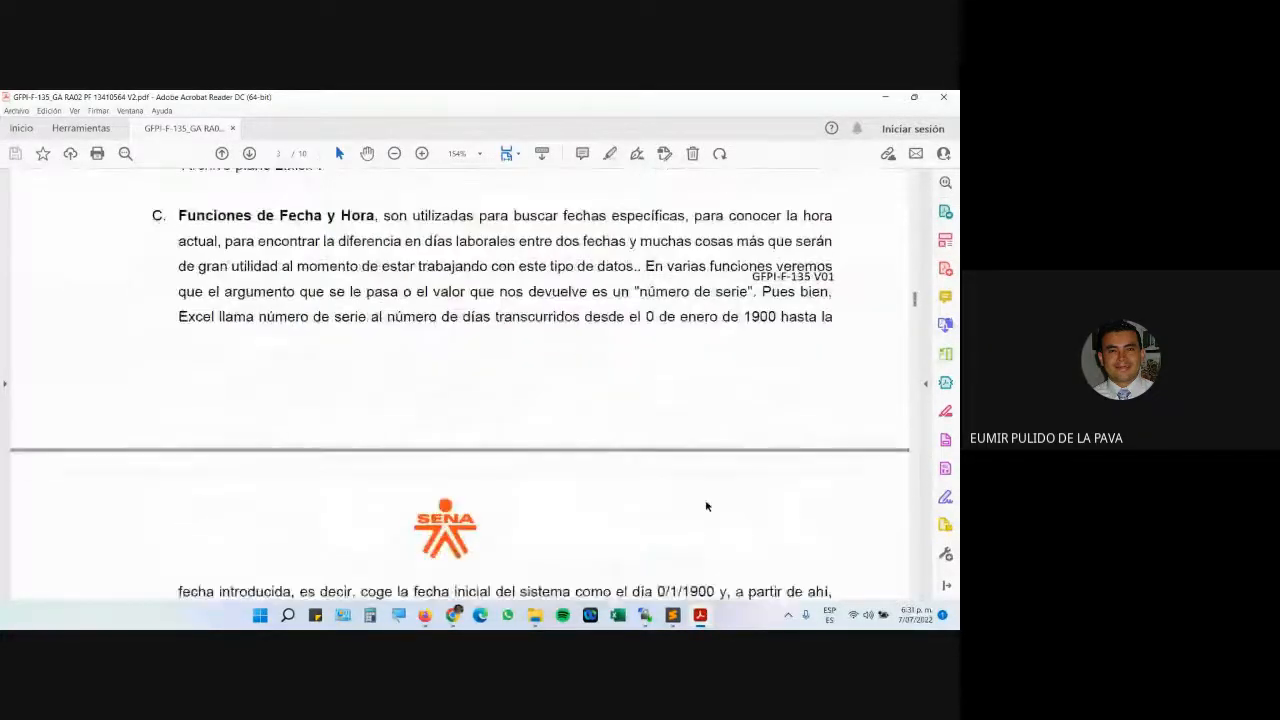
{"action": "scroll", "coordinate": [706, 507], "scroll_direction": "down", "scroll_amount": 10}
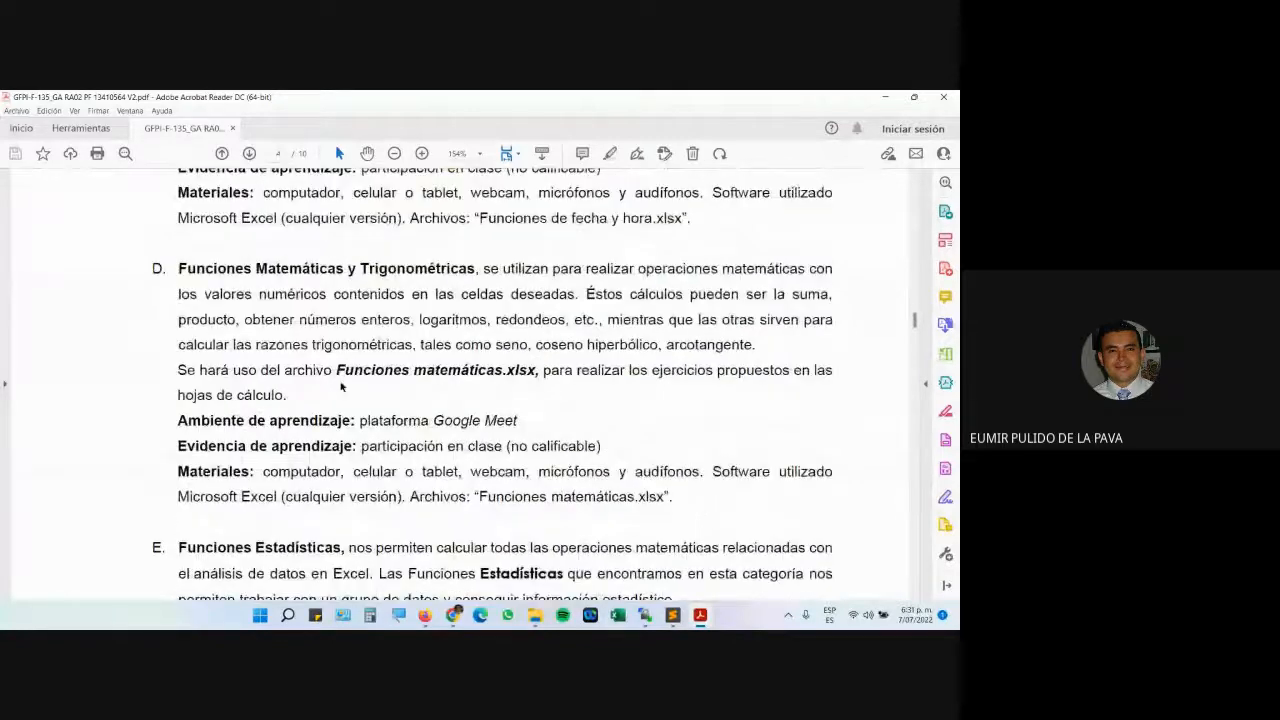
{"action": "left_click_drag", "start_coordinate": [338, 372], "coordinate": [500, 372]}
Switch to the course page in Firefox and open the RA-02 folder ARCHIVOS PARA DESCARGAR
{"action": "left_click", "coordinate": [425, 615]}
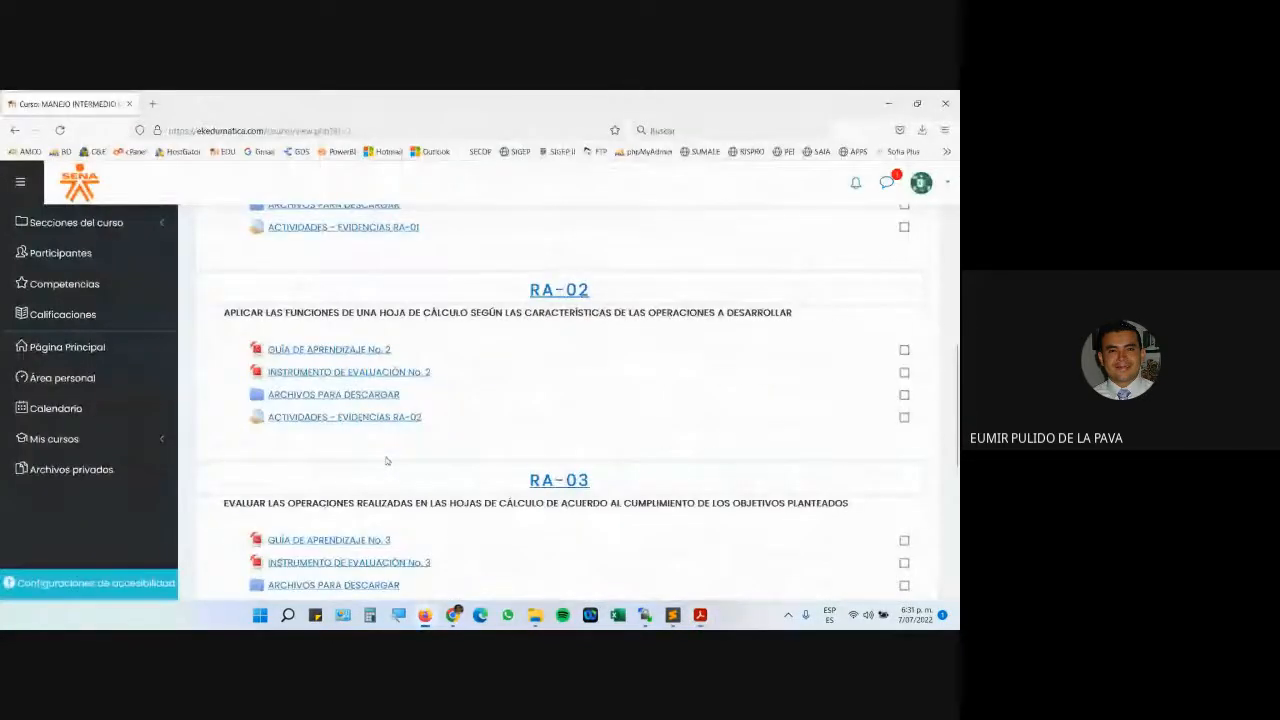
{"action": "left_click", "coordinate": [378, 396]}
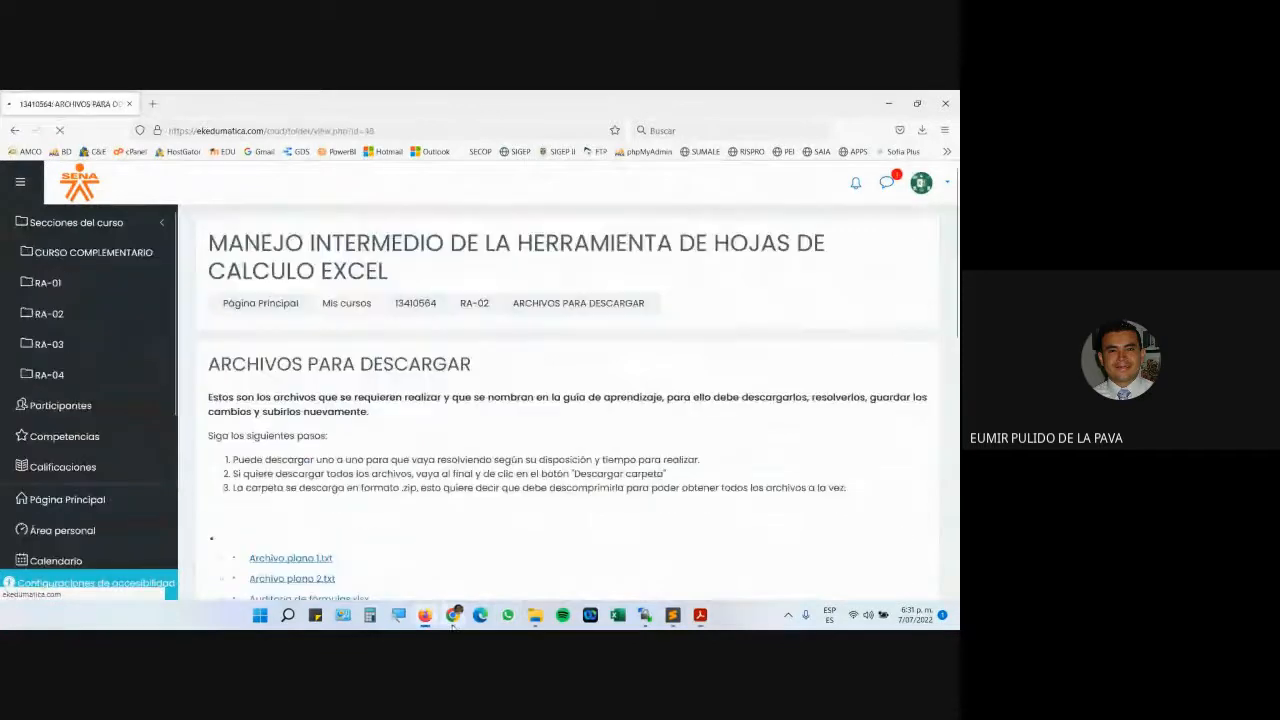
Switch to the Google Meet call in Chrome and admit all the people waiting to join
{"action": "left_click", "coordinate": [453, 615]}
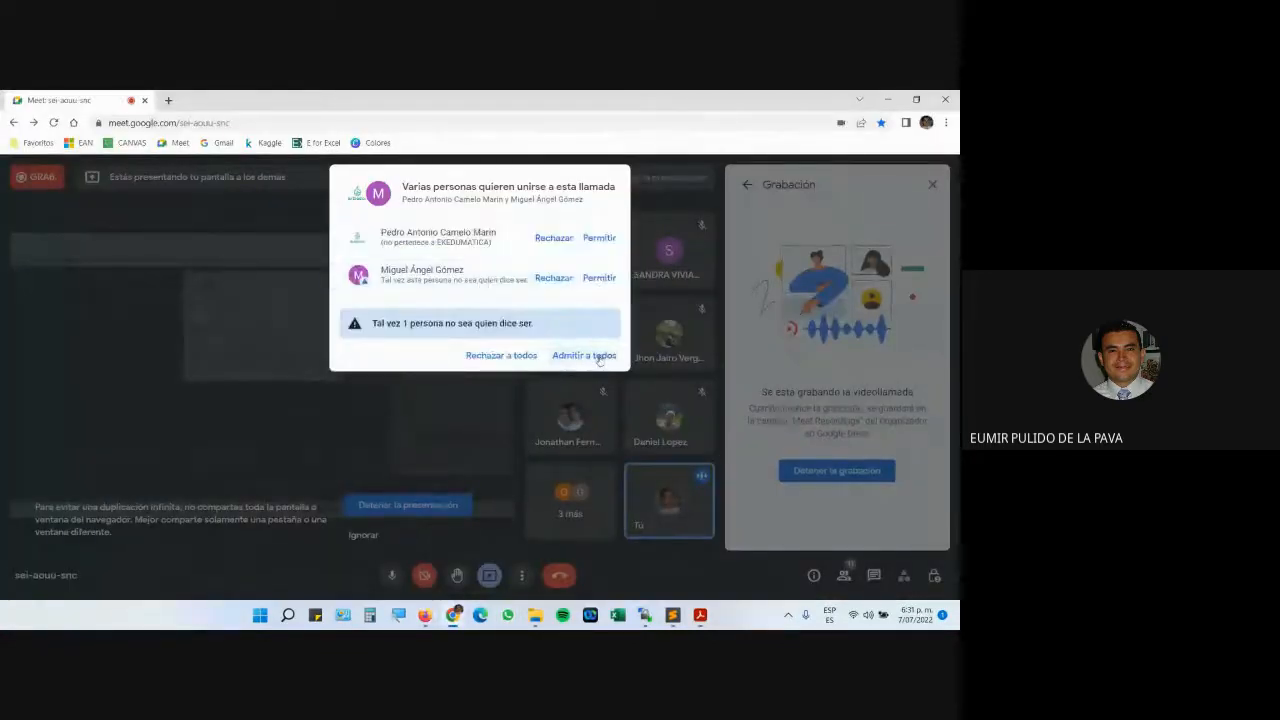
{"action": "left_click", "coordinate": [584, 355]}
Return to Firefox, download Funciones matemáticas.xlsx from the course folder and open it in Excel
{"action": "left_click", "coordinate": [425, 615]}
{"action": "scroll", "coordinate": [418, 534], "scroll_direction": "down", "scroll_amount": 5}
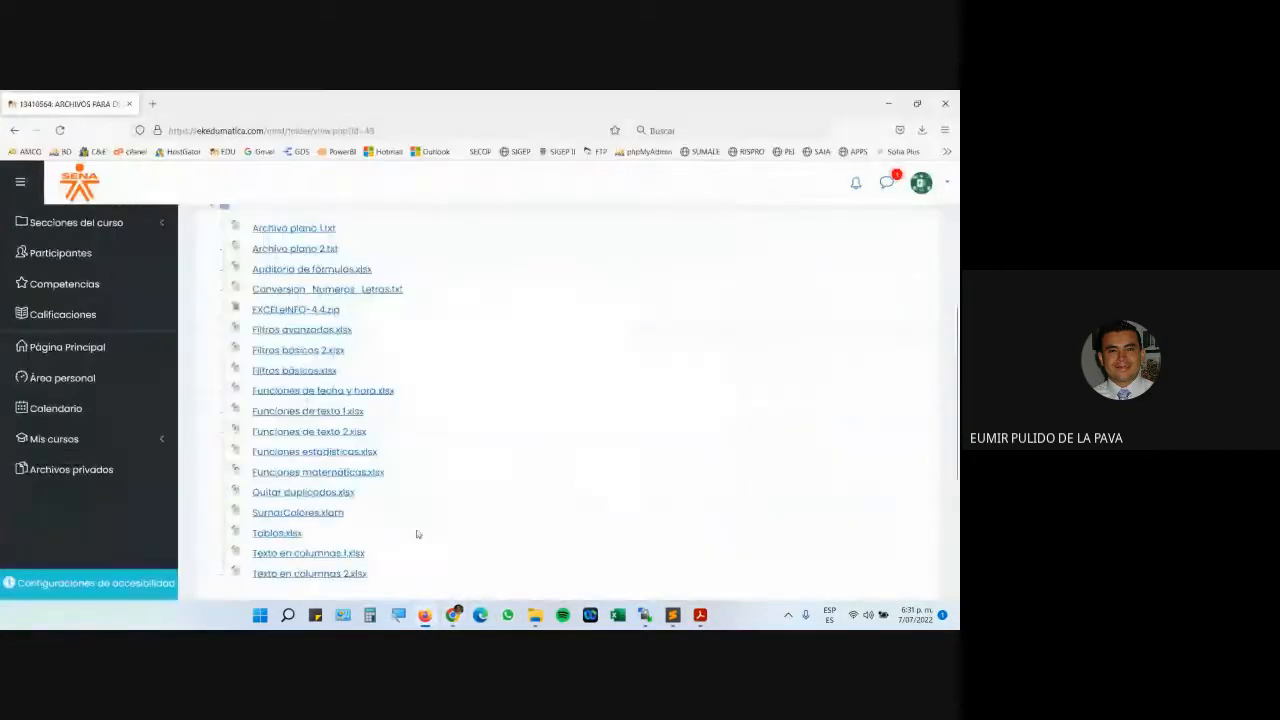
{"action": "left_click", "coordinate": [336, 476]}
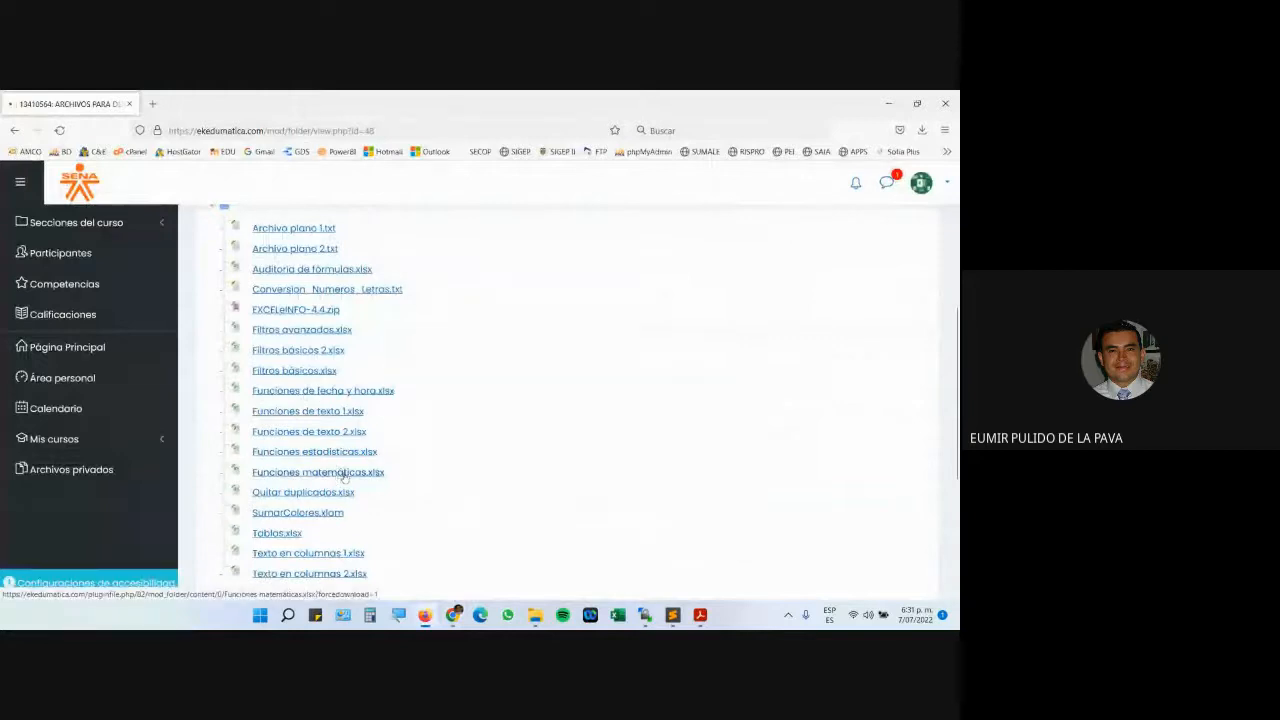
{"action": "left_click", "coordinate": [419, 353]}
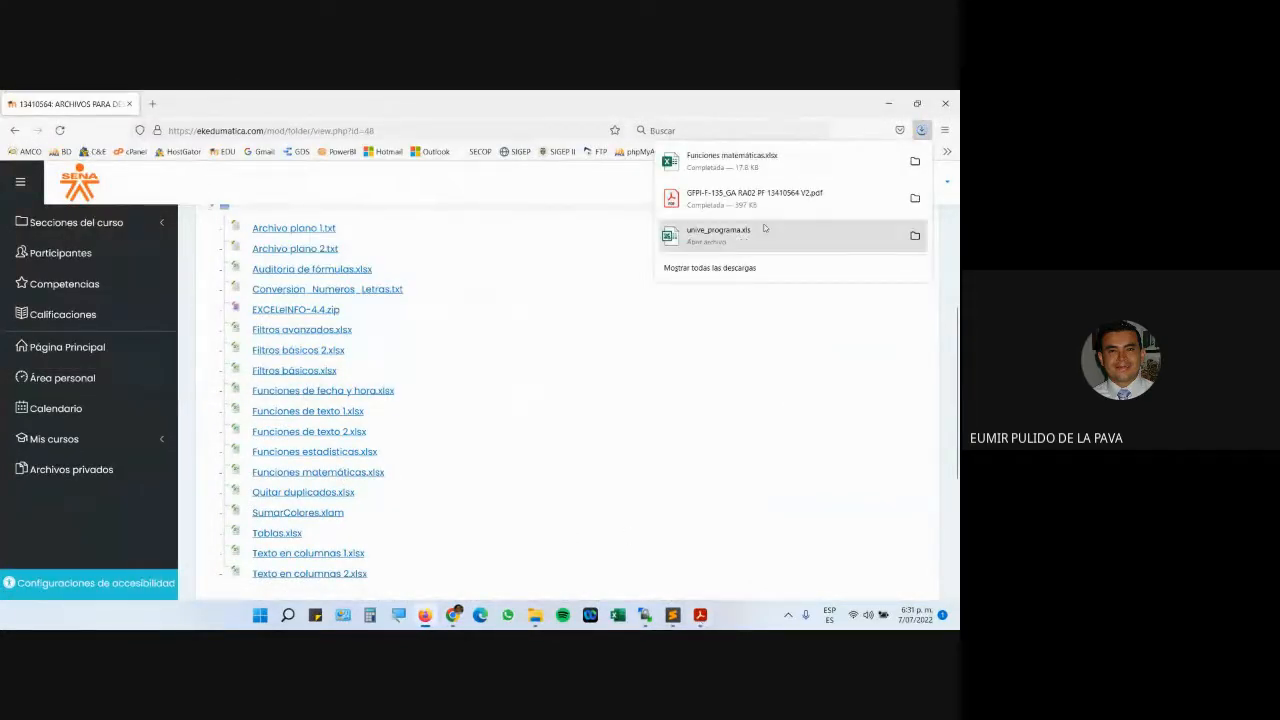
{"action": "left_click", "coordinate": [720, 160]}
Enable editing in the Funciones matemáticas workbook and display the PRAC1 sheet
{"action": "left_click", "coordinate": [700, 615]}
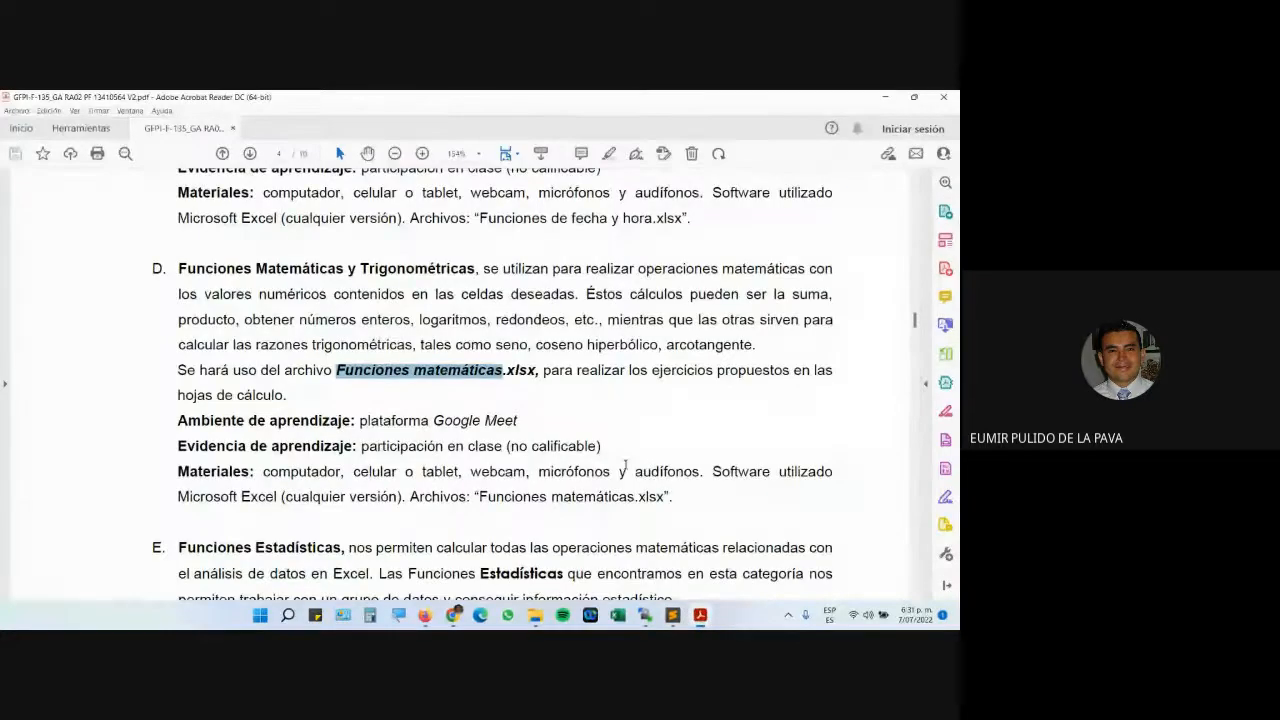
{"action": "scroll", "coordinate": [612, 458], "scroll_direction": "down", "scroll_amount": 3}
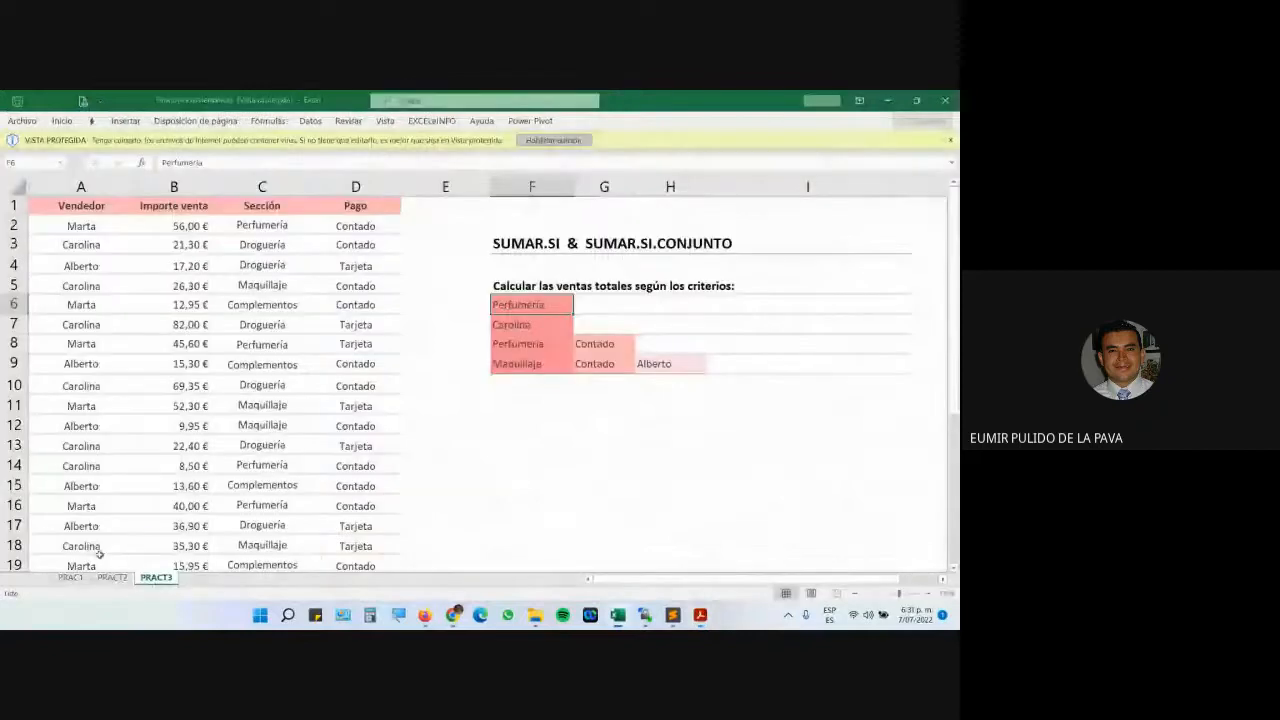
{"action": "left_click", "coordinate": [112, 578]}
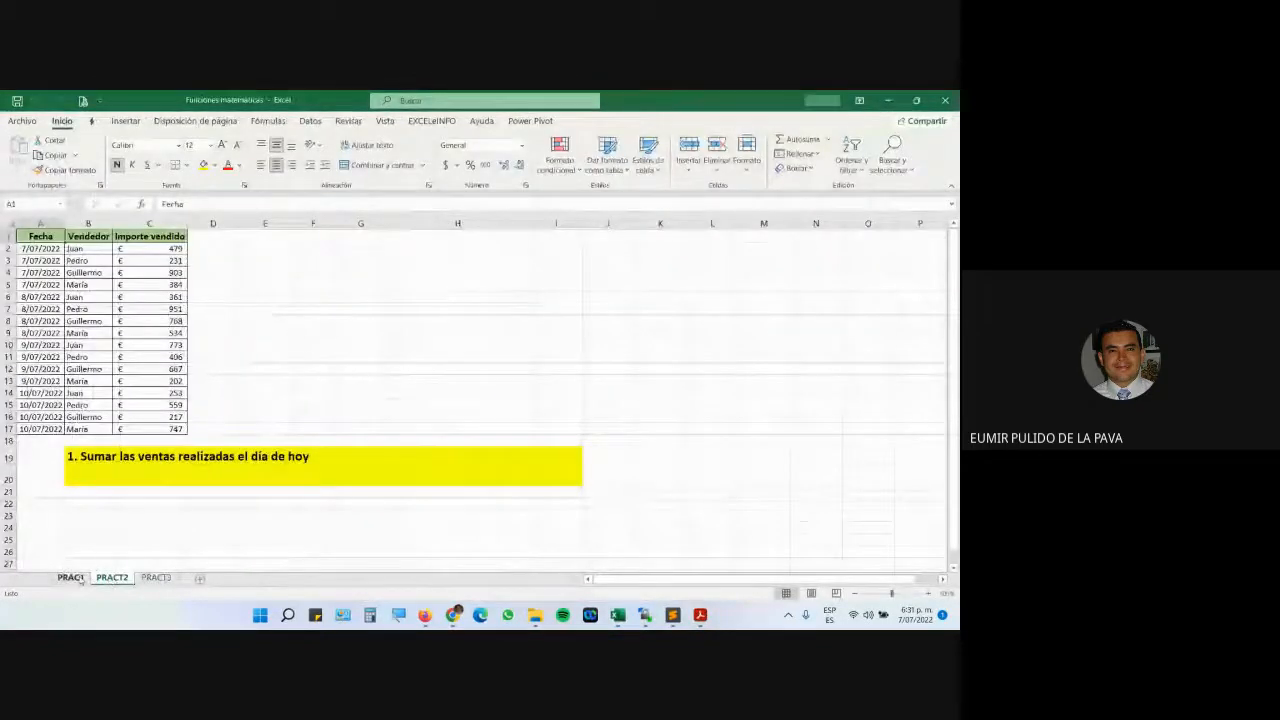
{"action": "left_click", "coordinate": [74, 578]}
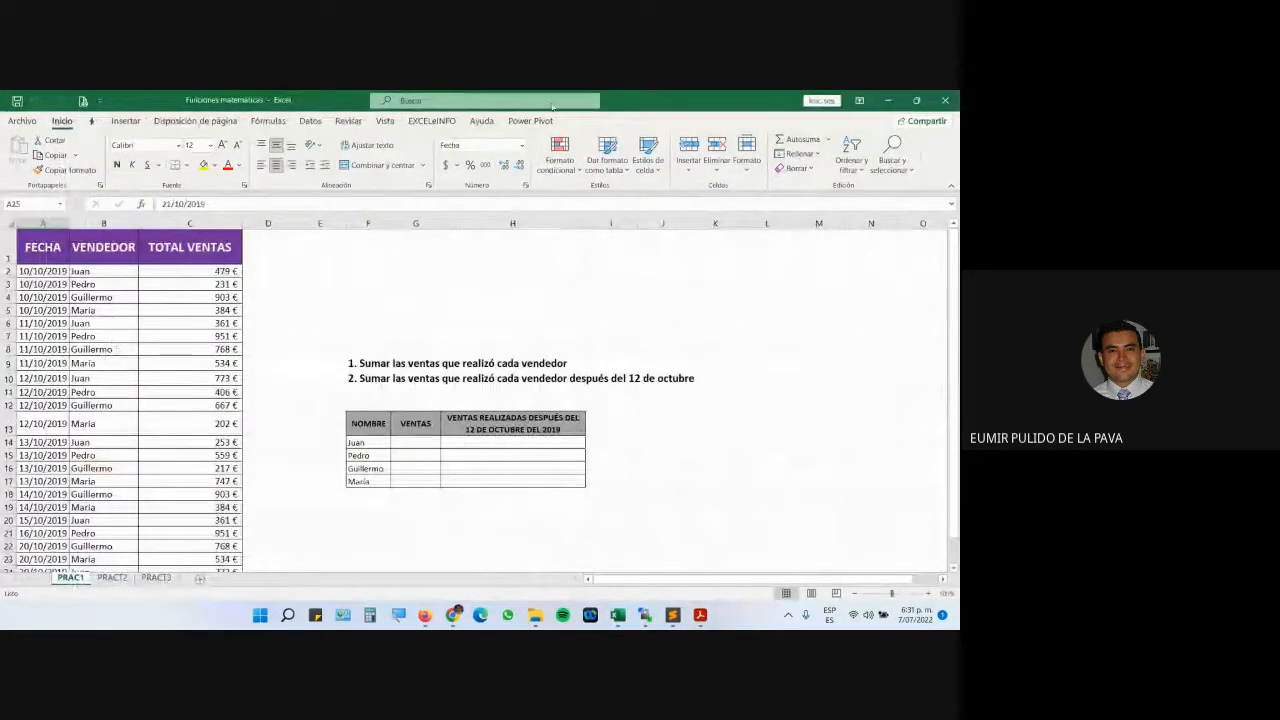
Widen the VENTAS column G moderately and enlarge the PRAC1 sheet so the sales data and results table are readable
{"action": "left_click_drag", "start_coordinate": [440, 223], "coordinate": [518, 223]}
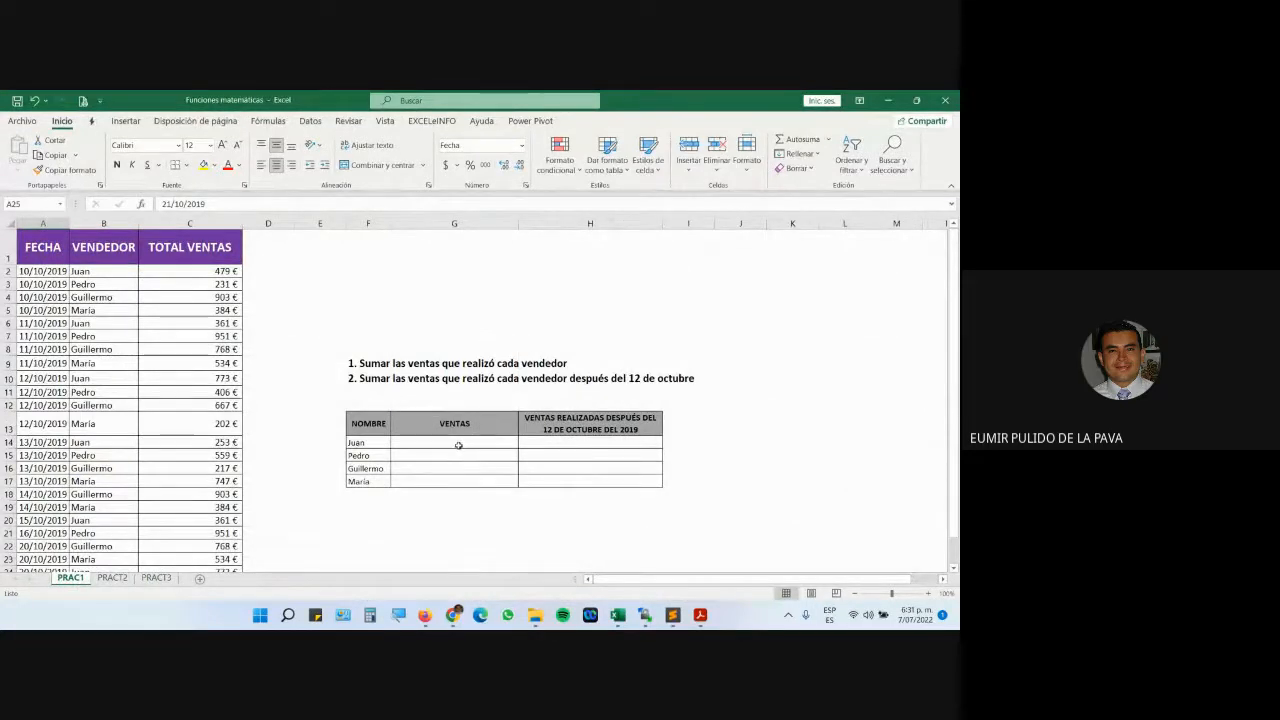
{"action": "left_click", "coordinate": [928, 594]}
{"action": "left_click", "coordinate": [928, 594]}
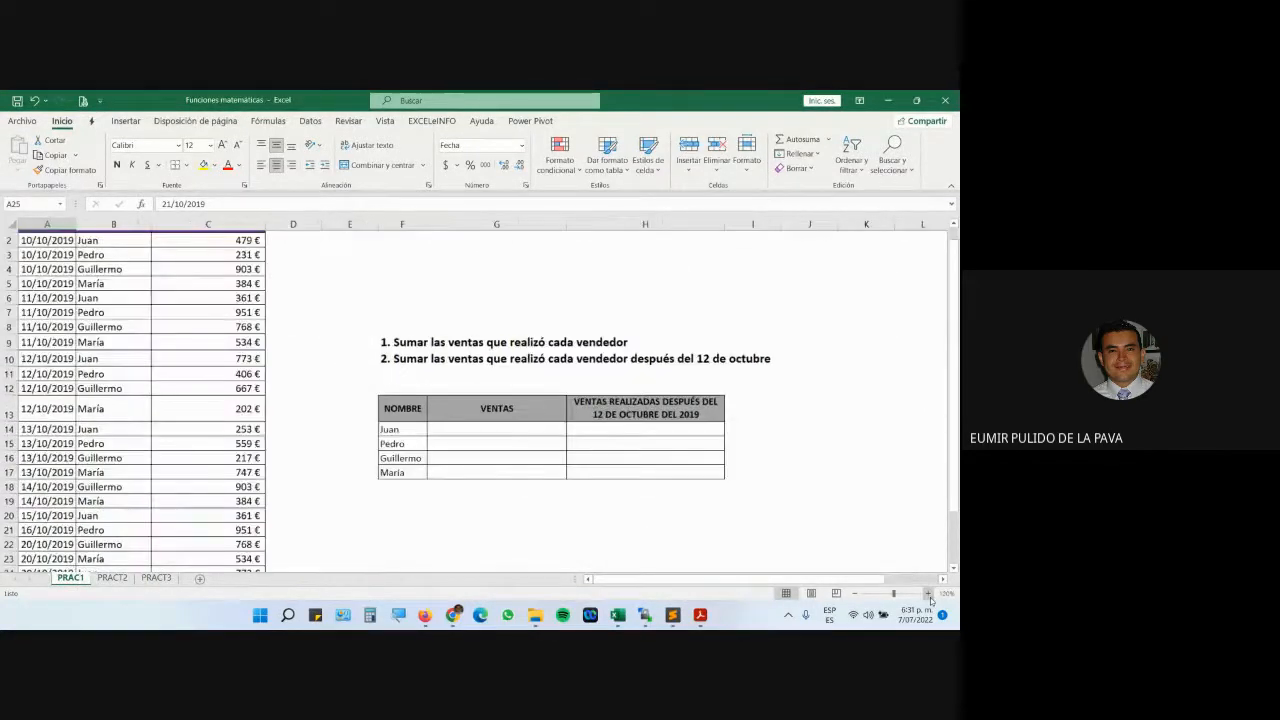
{"action": "left_click", "coordinate": [928, 594]}
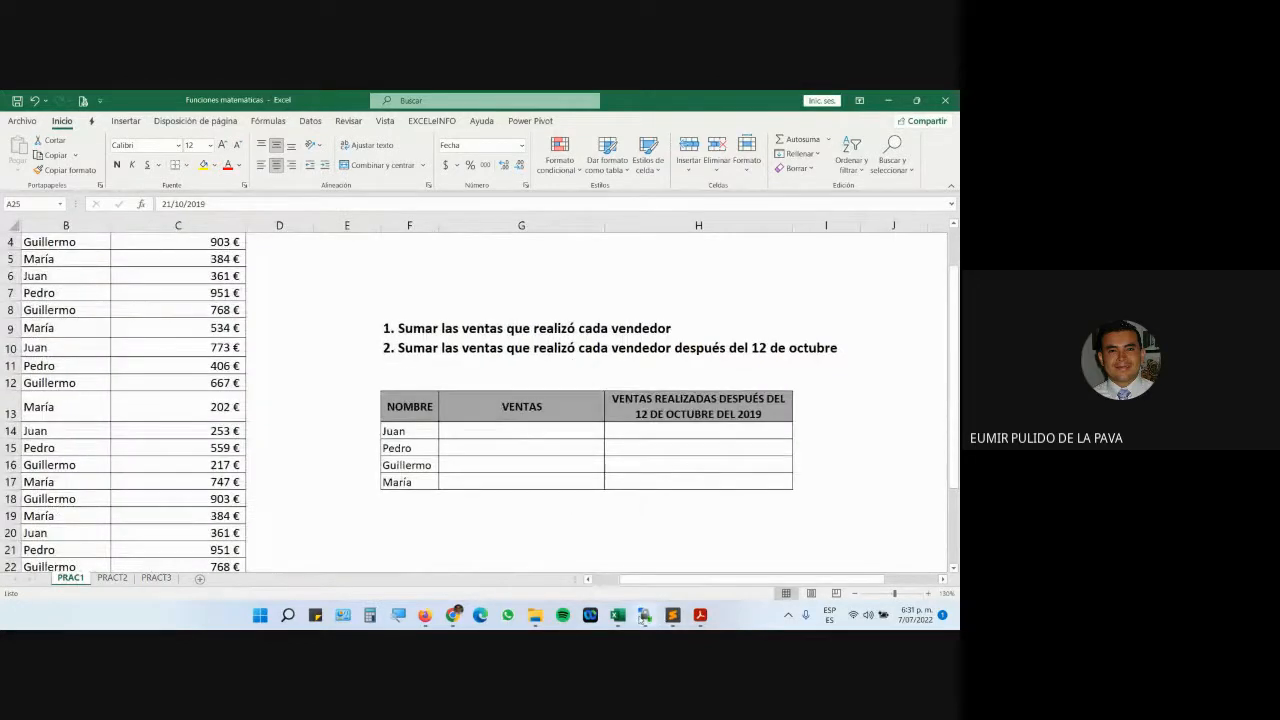
{"action": "mouse_move", "coordinate": [640, 622]}
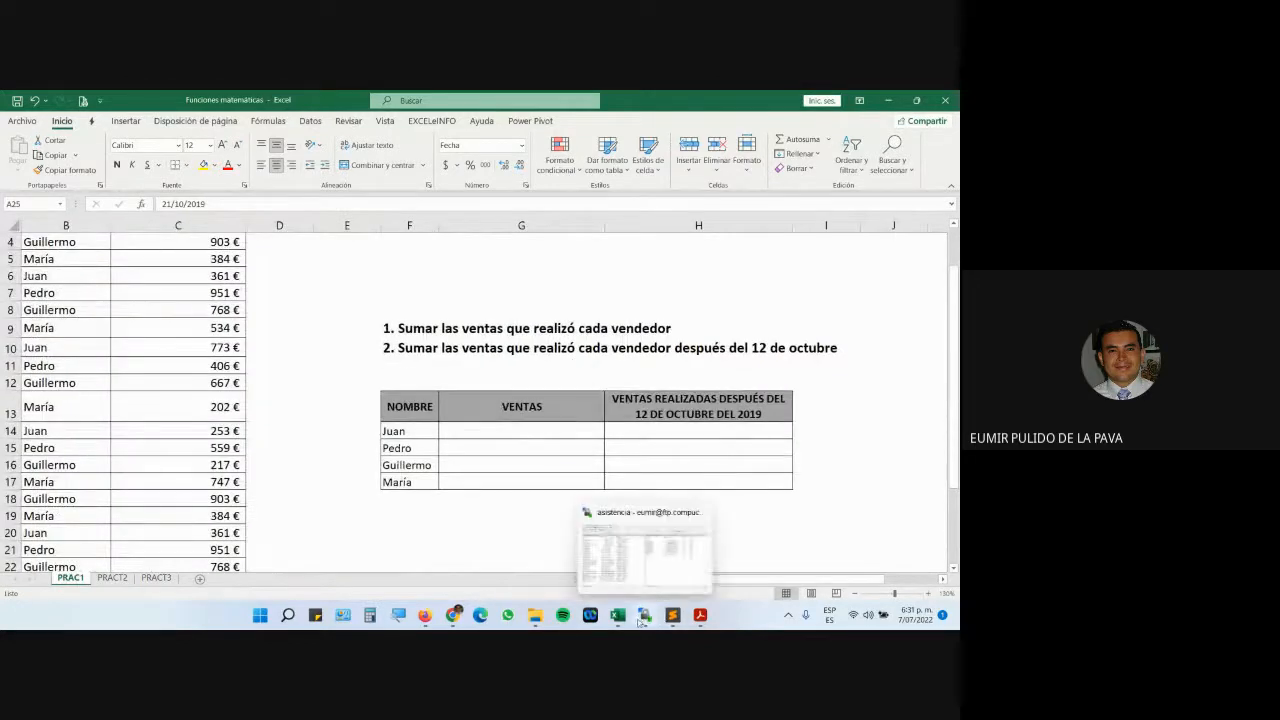
{"action": "left_click", "coordinate": [667, 434]}
{"action": "left_click_drag", "start_coordinate": [604, 226], "coordinate": [547, 226]}
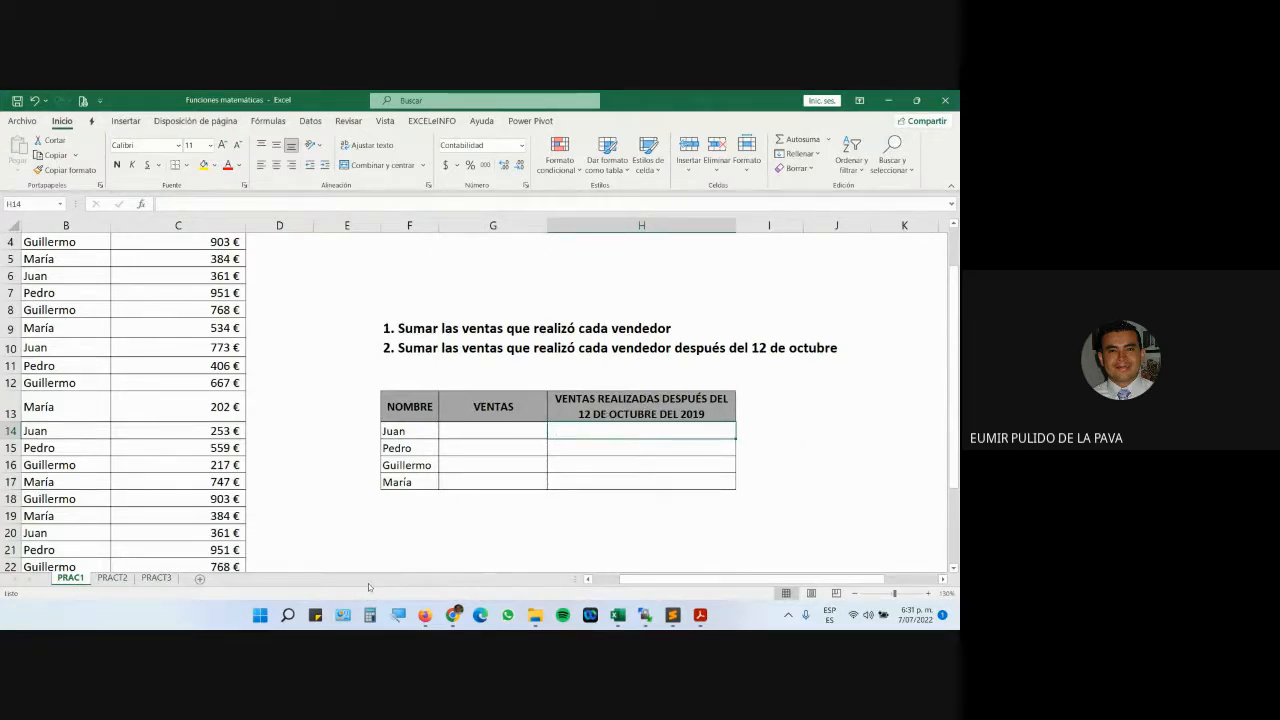
{"action": "left_click_drag", "start_coordinate": [671, 582], "coordinate": [628, 582]}
Fill the VENTAS cells G14:G17 of the results table with yellow
{"action": "left_click", "coordinate": [567, 429]}
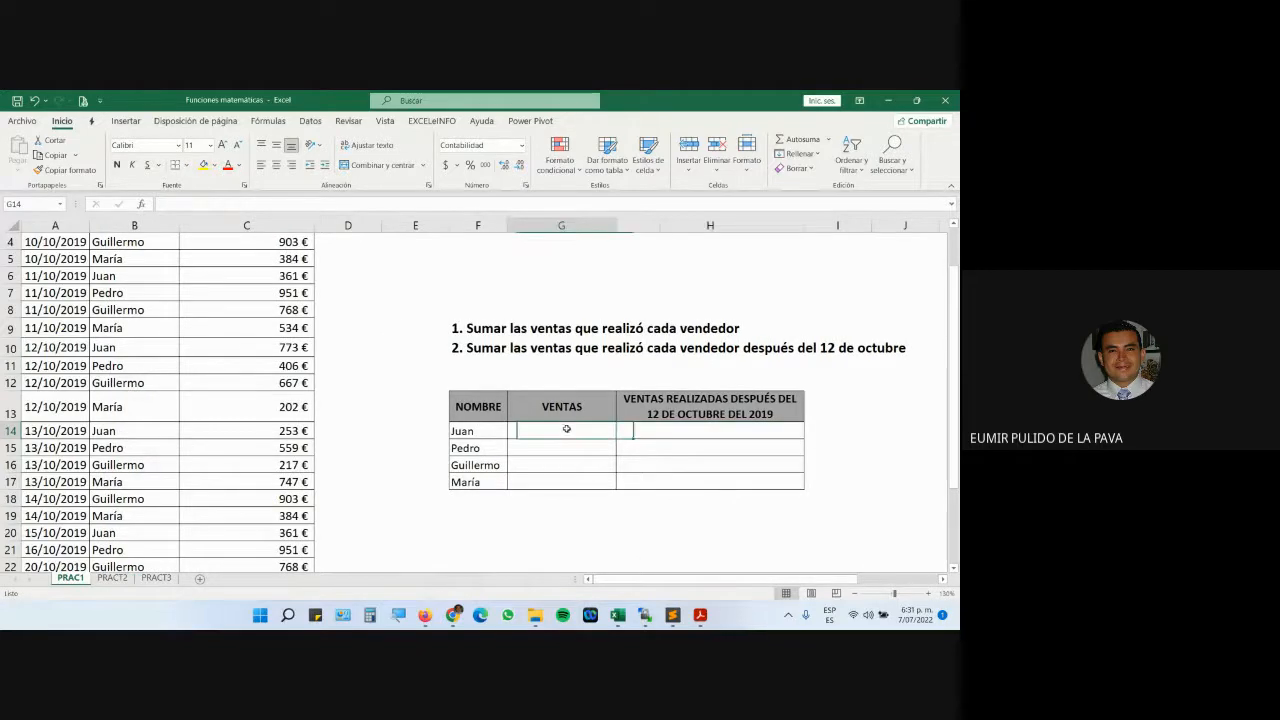
{"action": "left_click_drag", "start_coordinate": [575, 432], "coordinate": [575, 482]}
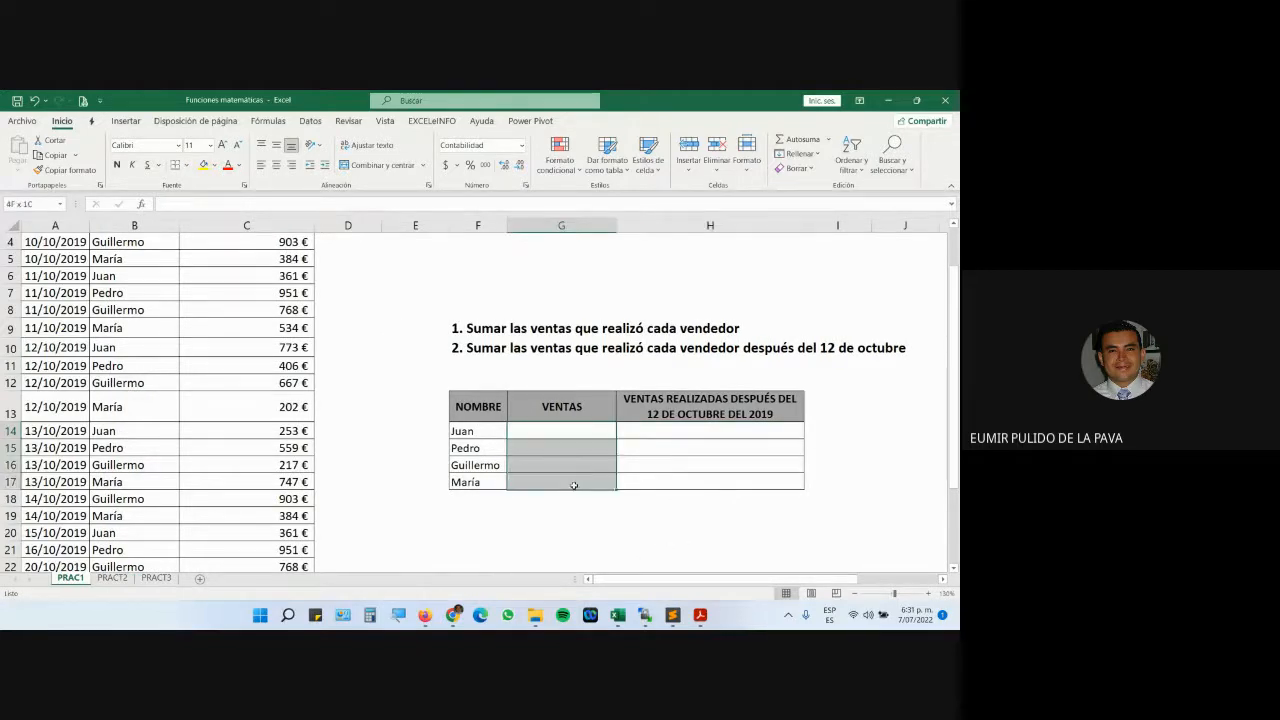
{"action": "left_click", "coordinate": [204, 165]}
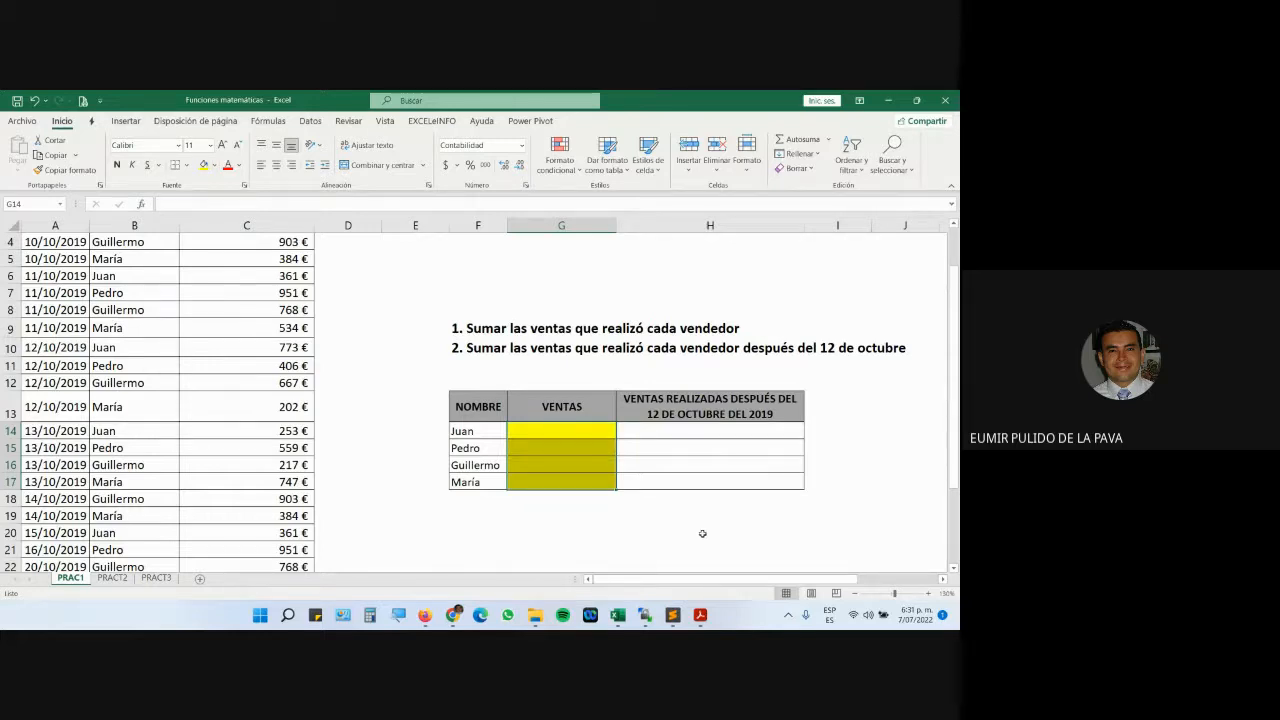
Review the seller names in the NOMBRE column together with their empty VENTAS cells
{"action": "left_click", "coordinate": [553, 430]}
{"action": "left_click", "coordinate": [489, 430]}
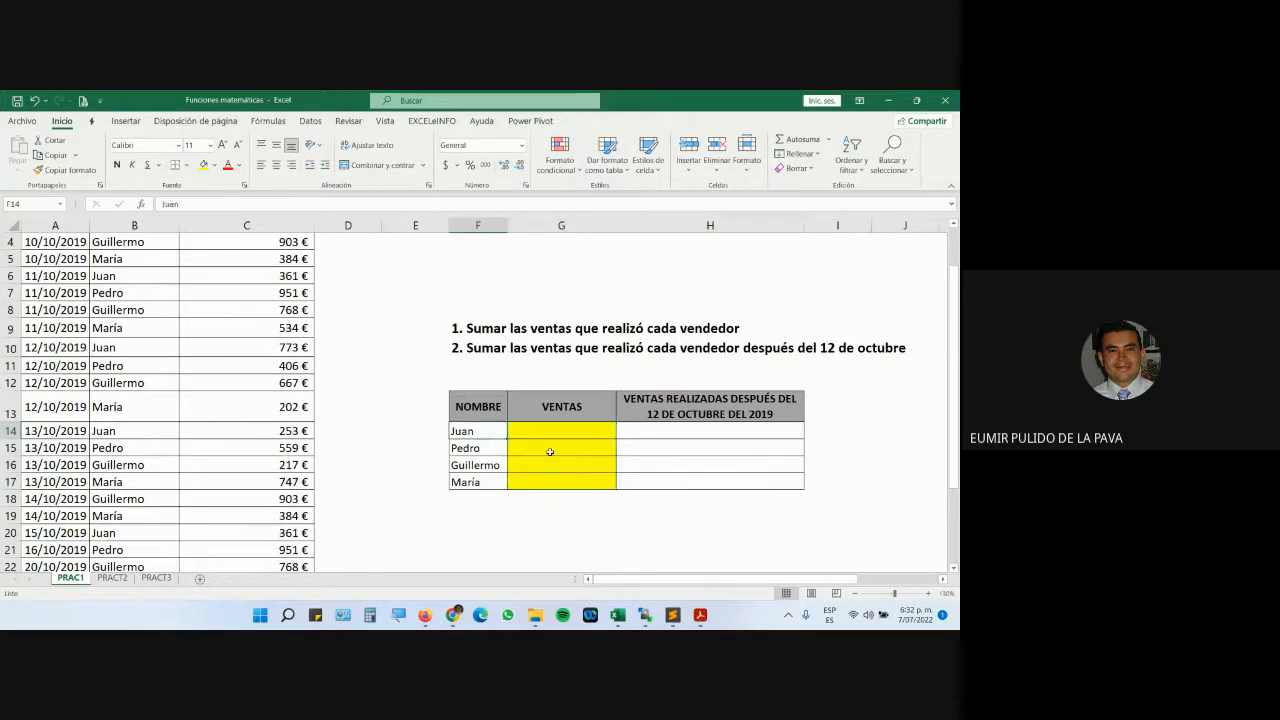
{"action": "left_click", "coordinate": [552, 451]}
{"action": "left_click", "coordinate": [539, 429]}
{"action": "left_click", "coordinate": [501, 434]}
{"action": "left_click", "coordinate": [539, 446]}
{"action": "left_click", "coordinate": [499, 448]}
{"action": "left_click", "coordinate": [537, 467]}
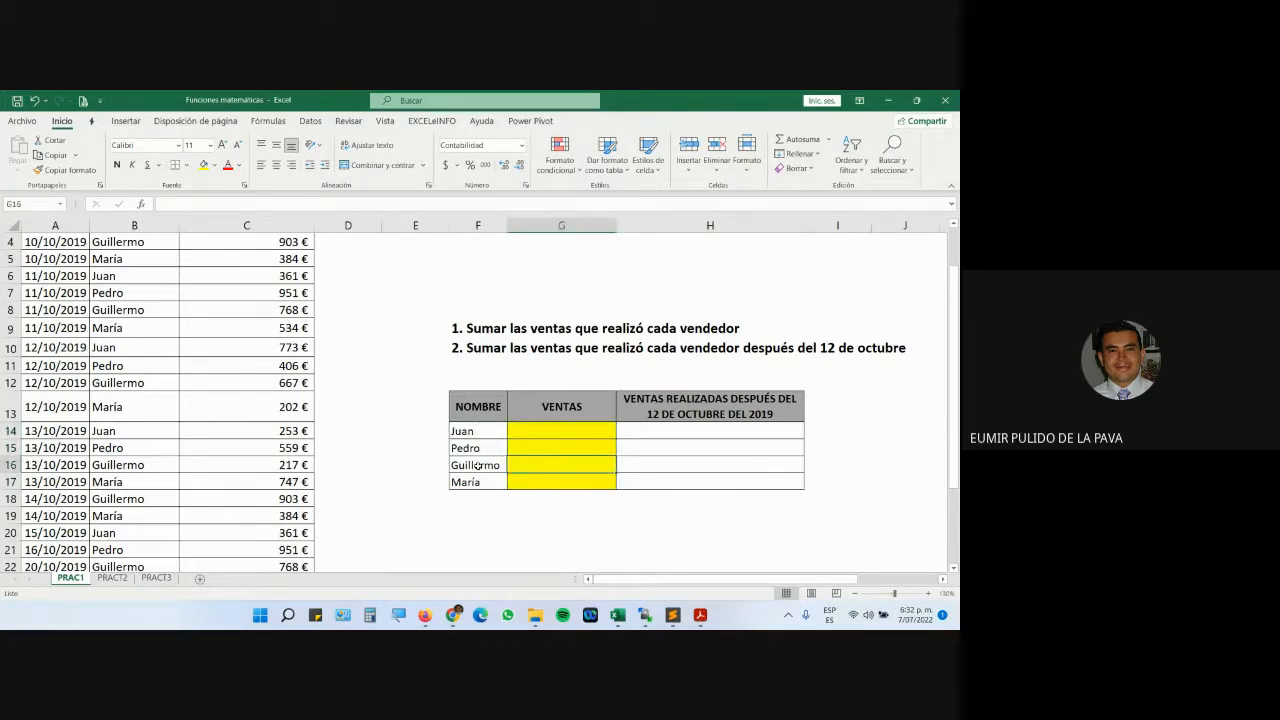
{"action": "left_click", "coordinate": [479, 466]}
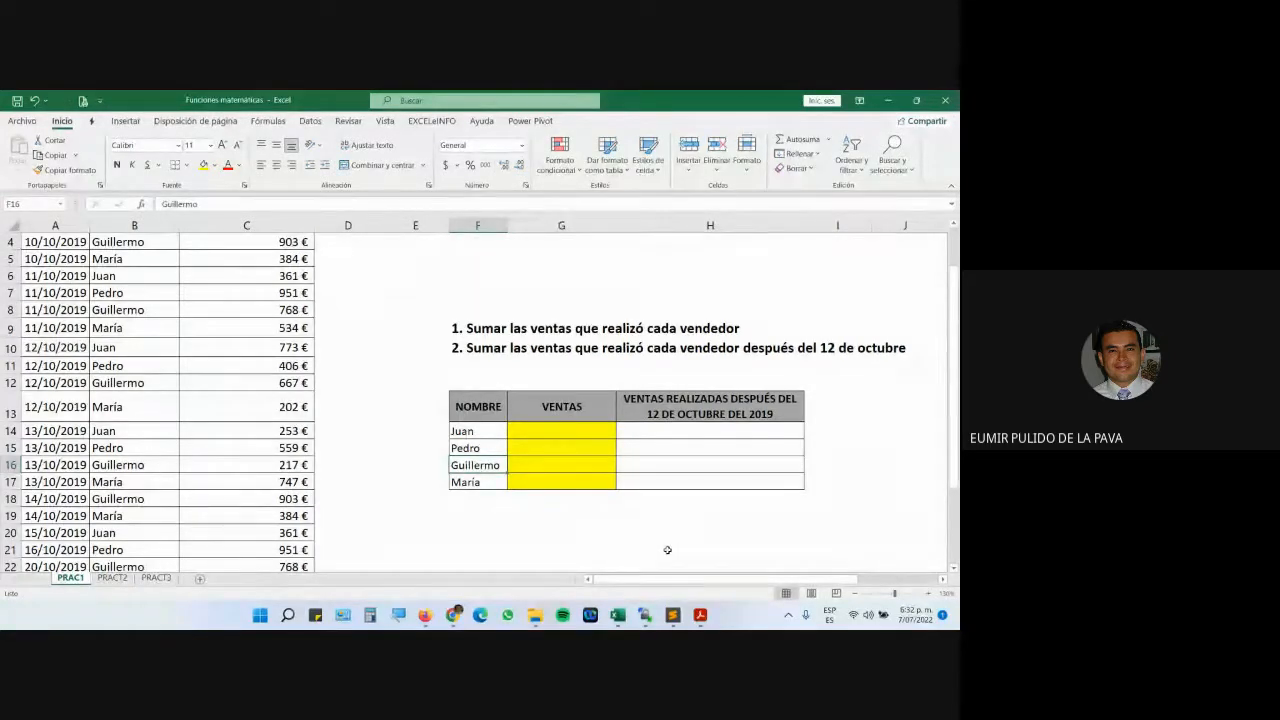
Select cell H14 and narrow the VENTAS column G
{"action": "left_click", "coordinate": [687, 435]}
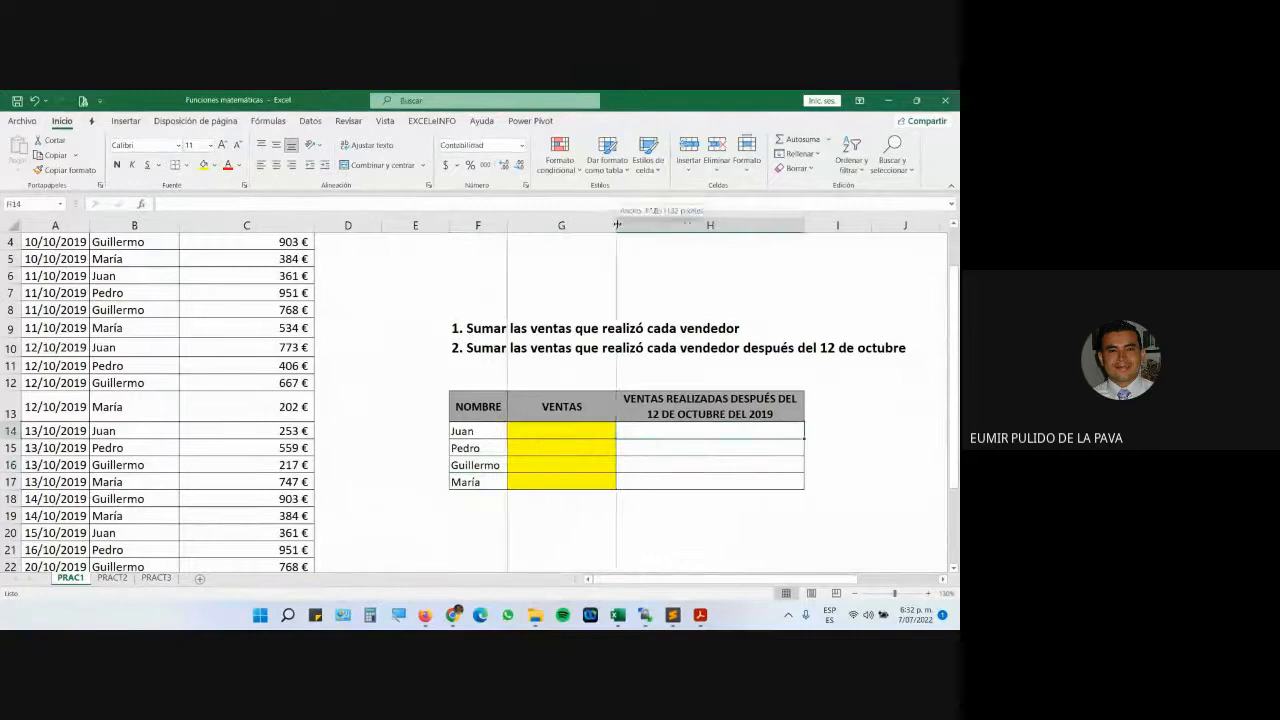
{"action": "left_click_drag", "start_coordinate": [616, 225], "coordinate": [584, 225]}
Switch to the Google Meet call to admit the waiting participant, and return to the Excel workbook
{"action": "mouse_move", "coordinate": [460, 614]}
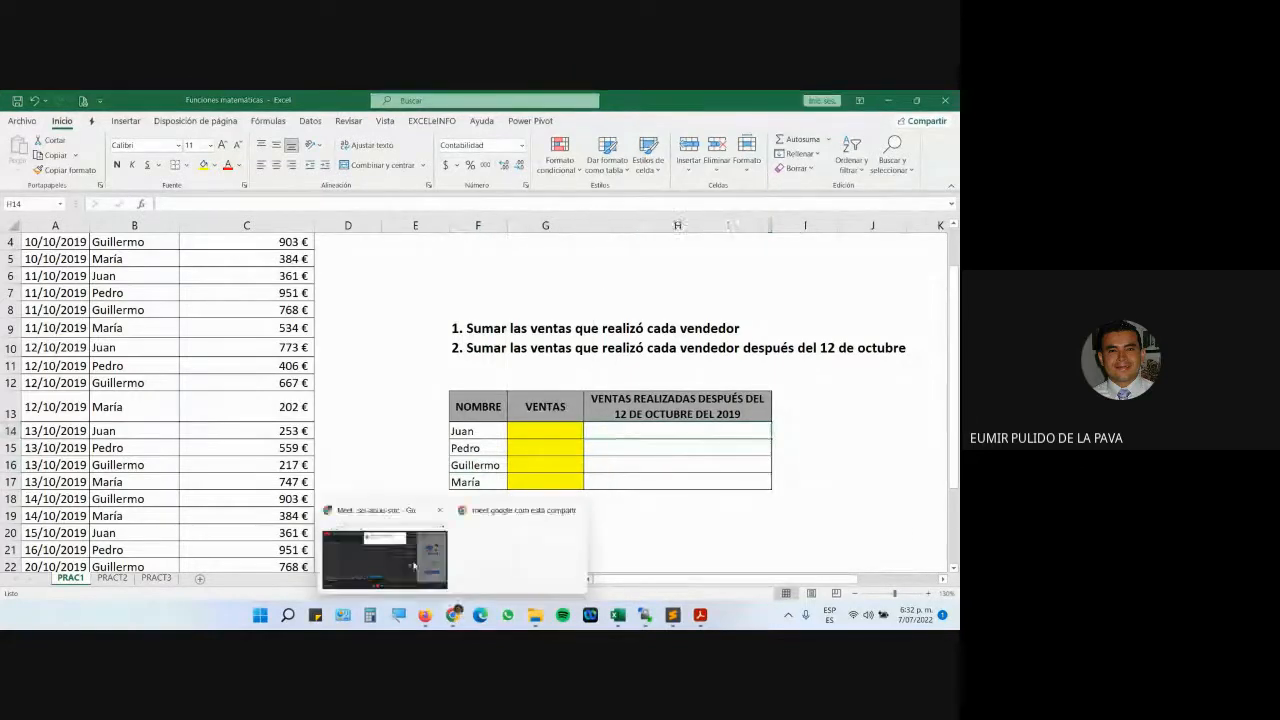
{"action": "left_click", "coordinate": [388, 552]}
{"action": "left_click", "coordinate": [610, 241]}
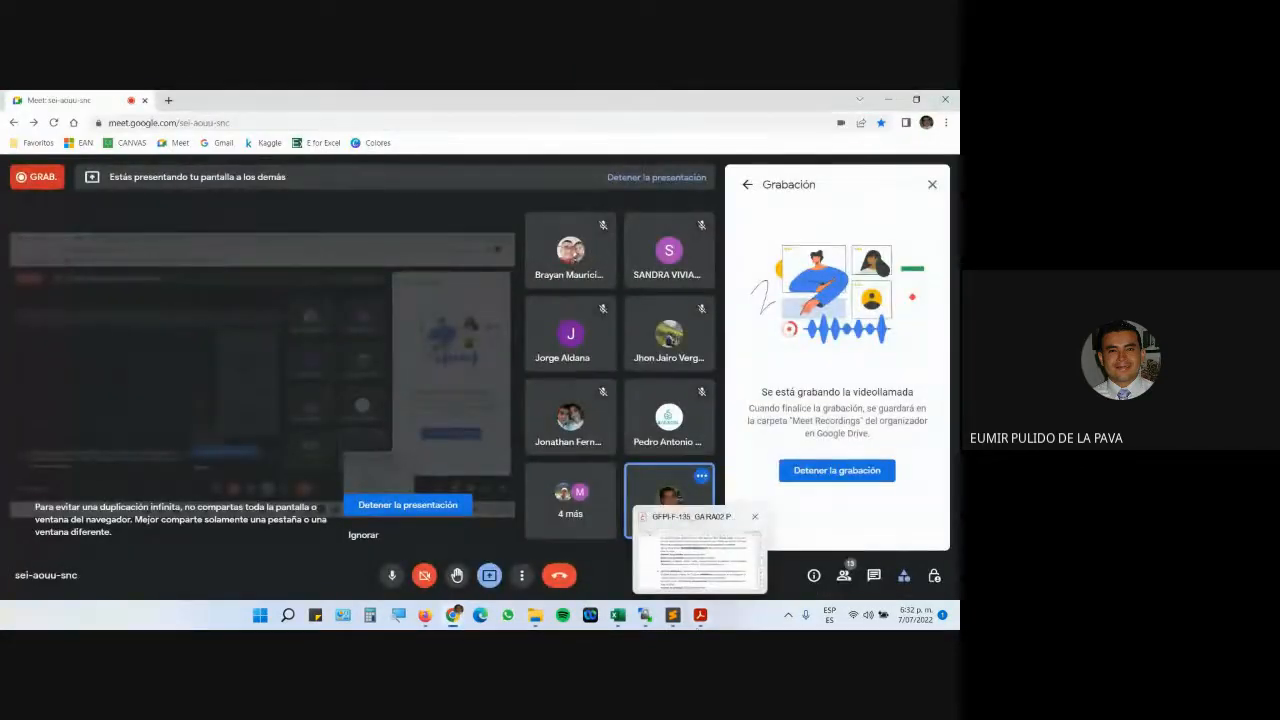
{"action": "left_click", "coordinate": [620, 617]}
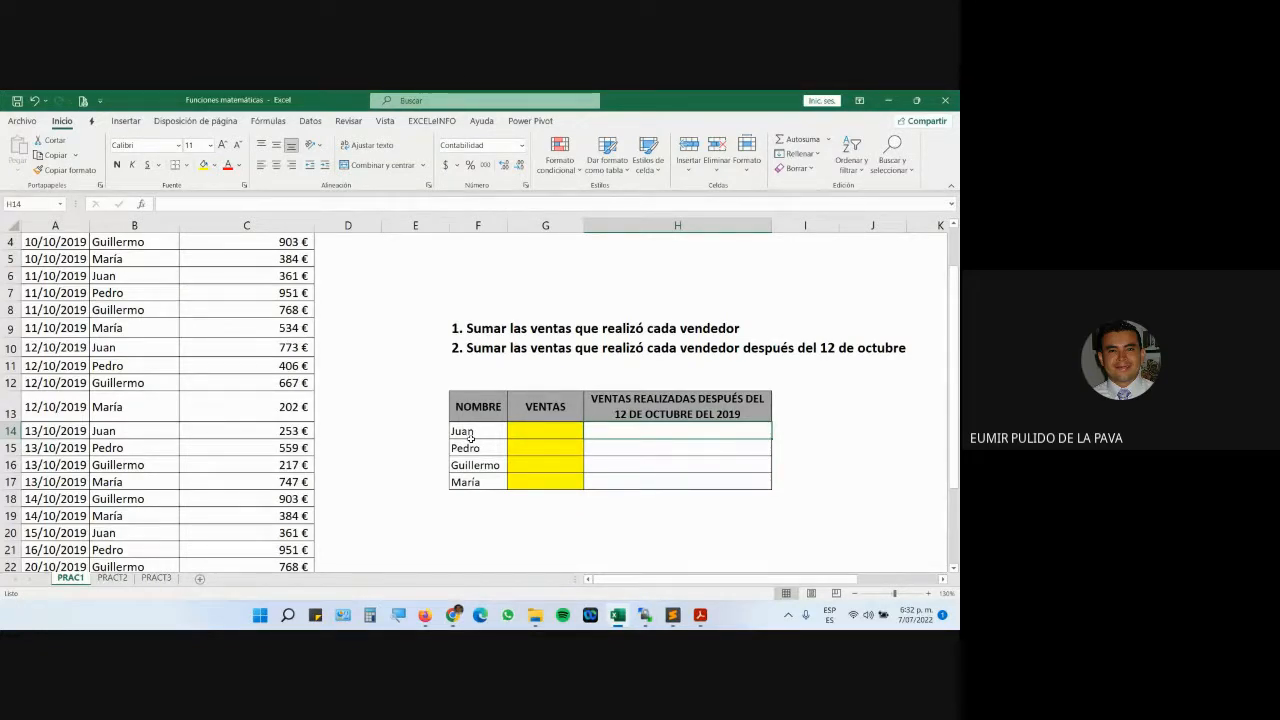
Set the font size of cell H14 to 14, and narrow column G while widening column H to make room for the formula
{"action": "left_click", "coordinate": [222, 145]}
{"action": "left_click", "coordinate": [222, 145]}
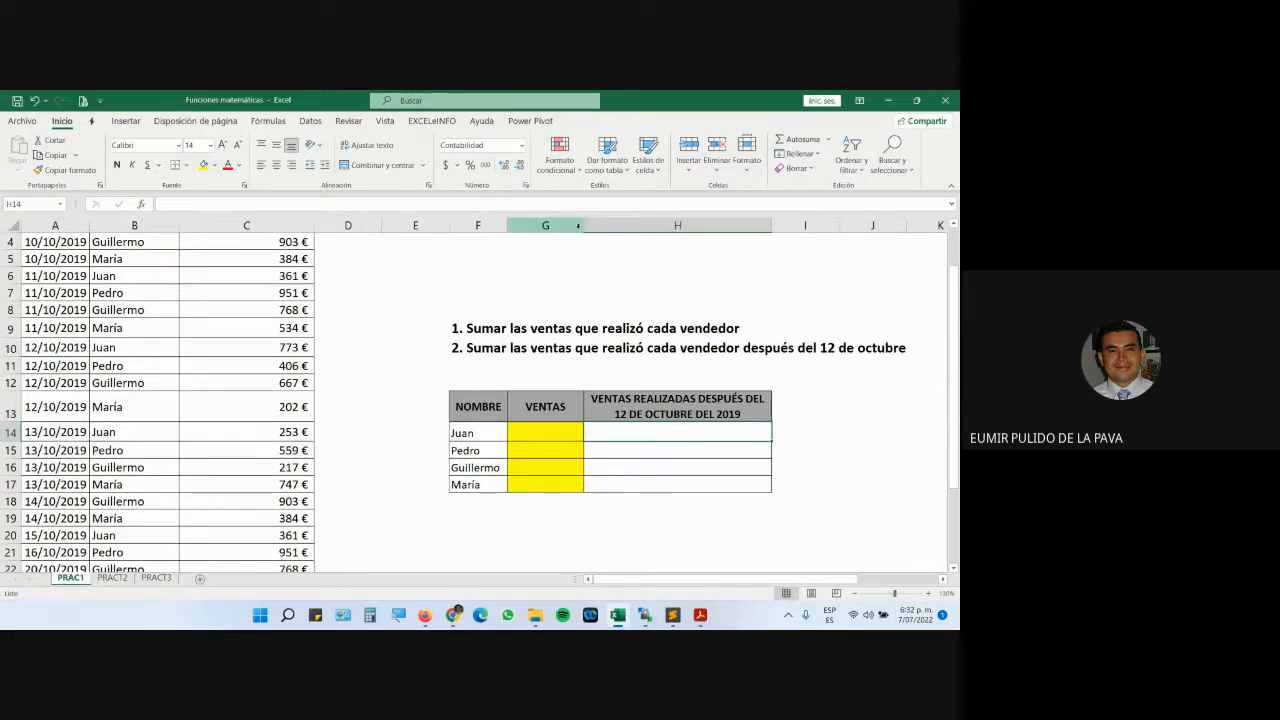
{"action": "left_click_drag", "start_coordinate": [578, 226], "coordinate": [555, 226]}
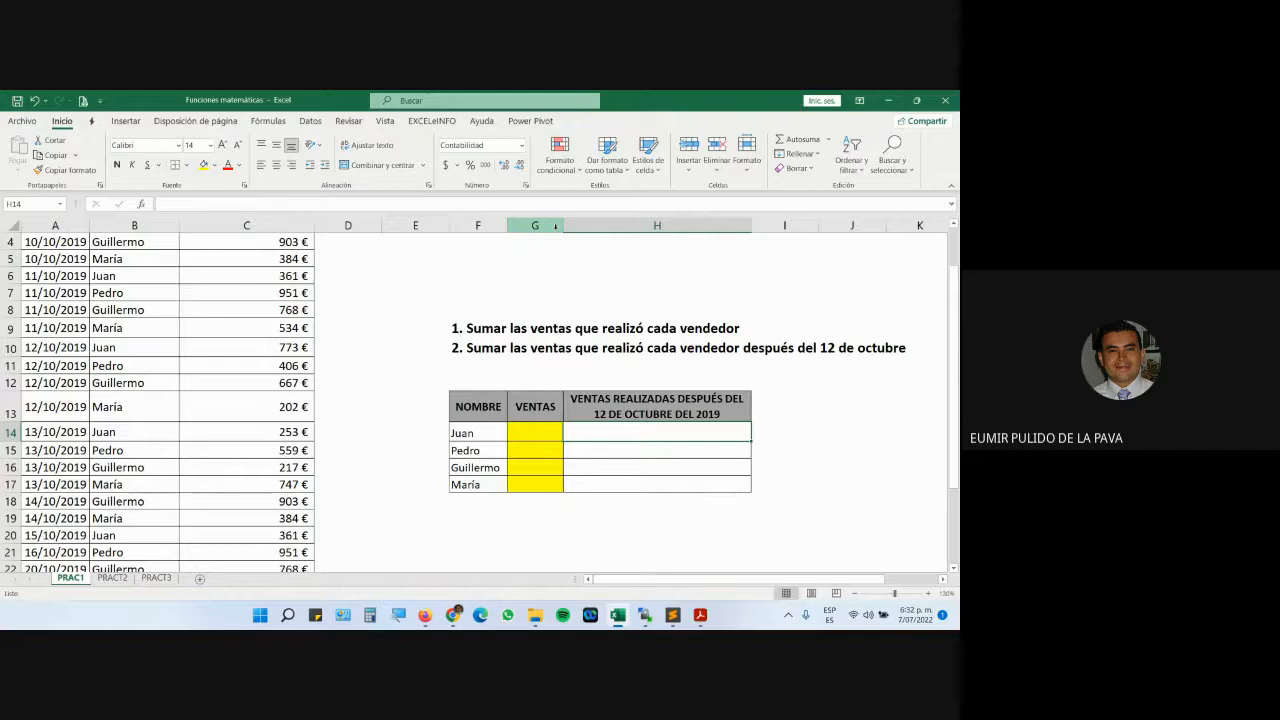
{"action": "left_click_drag", "start_coordinate": [751, 225], "coordinate": [855, 224]}
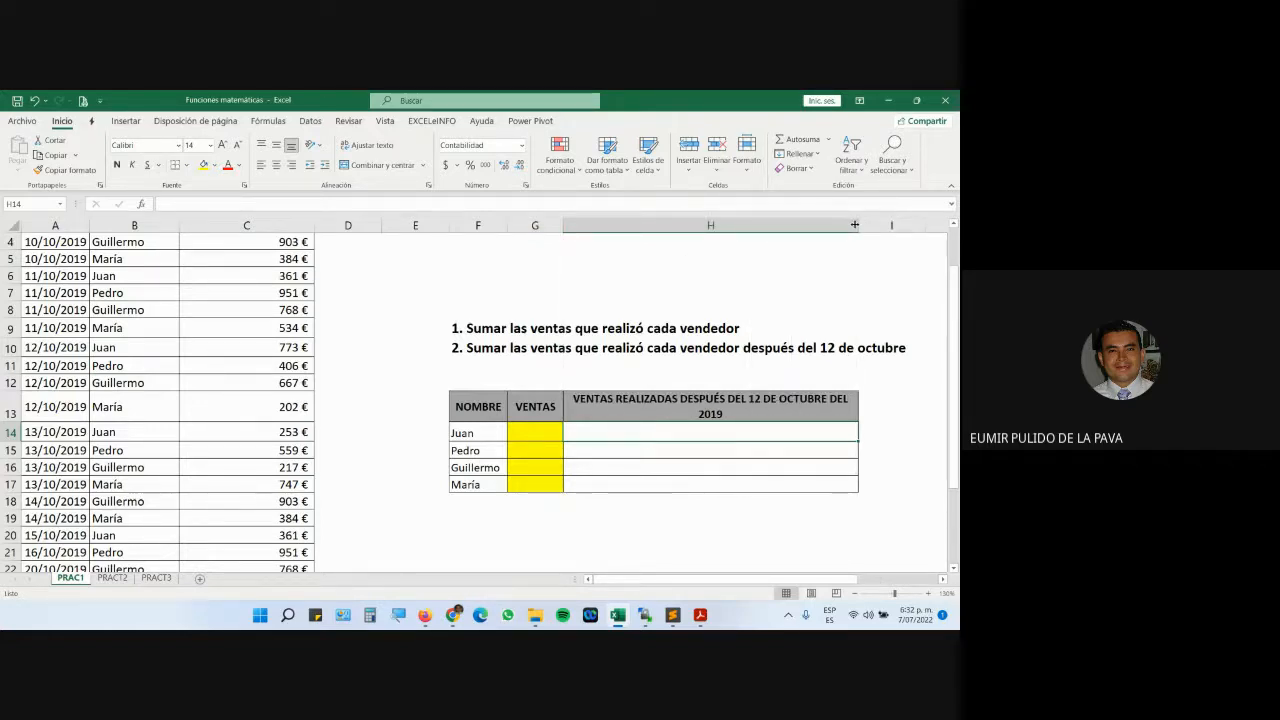
Start a =suma formula in cell H14, highlight SUMAR.SI.CONJUNTO among the suggestions, and enlarge the screen to 200% with Lupa (Magnifier)
{"action": "type", "text": "=suma"}
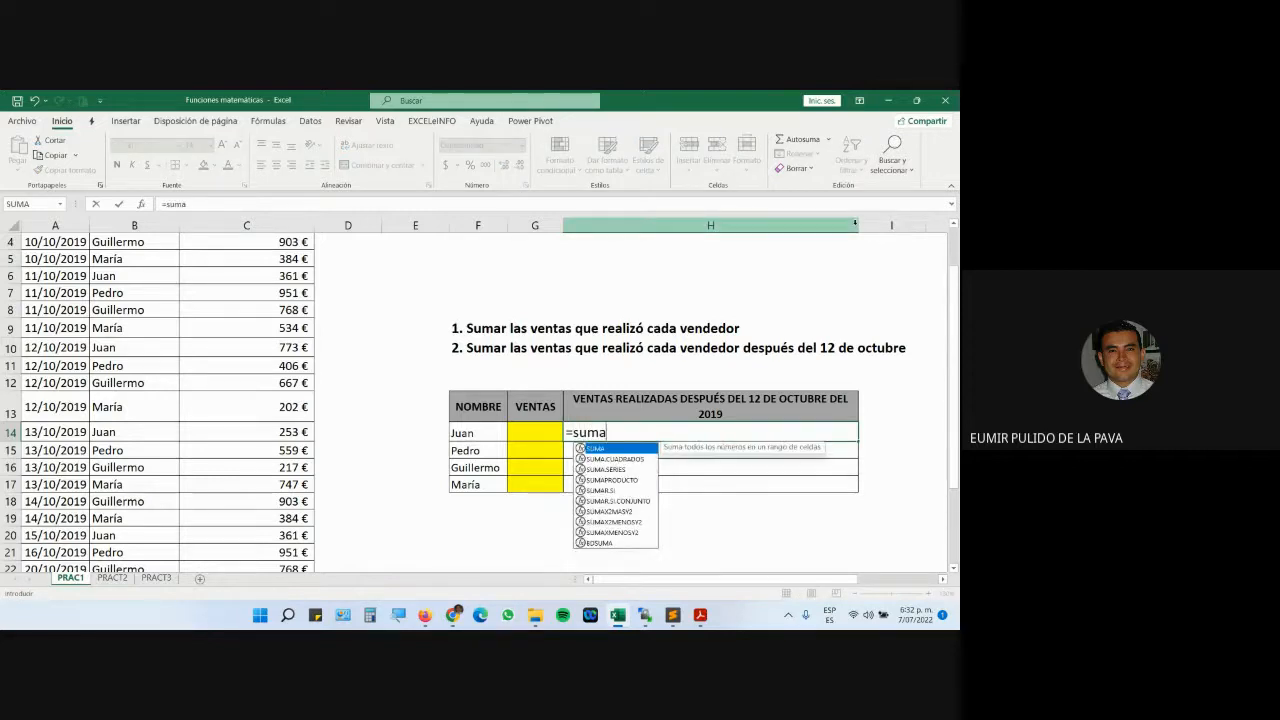
{"action": "key", "text": "Down"}
{"action": "key", "text": "Down"}
{"action": "key", "text": "Down"}
{"action": "key", "text": "Down"}
{"action": "key", "text": "Down"}
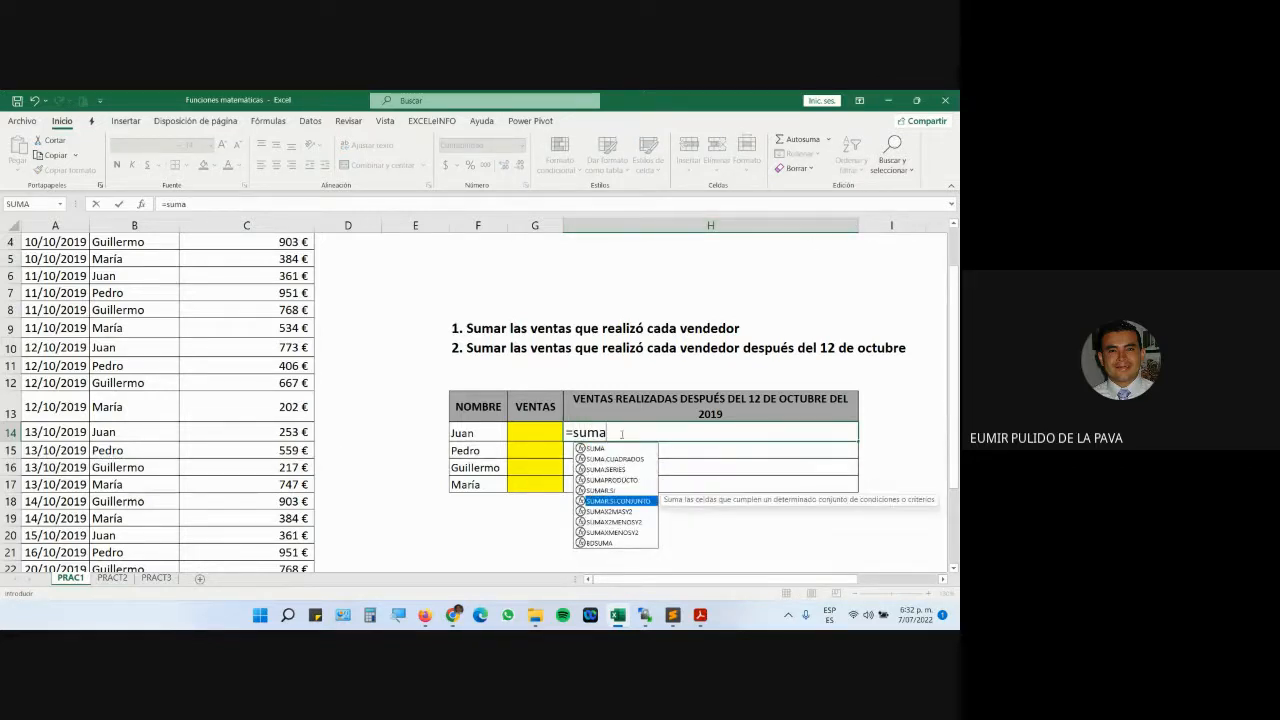
{"action": "left_click", "coordinate": [398, 616]}
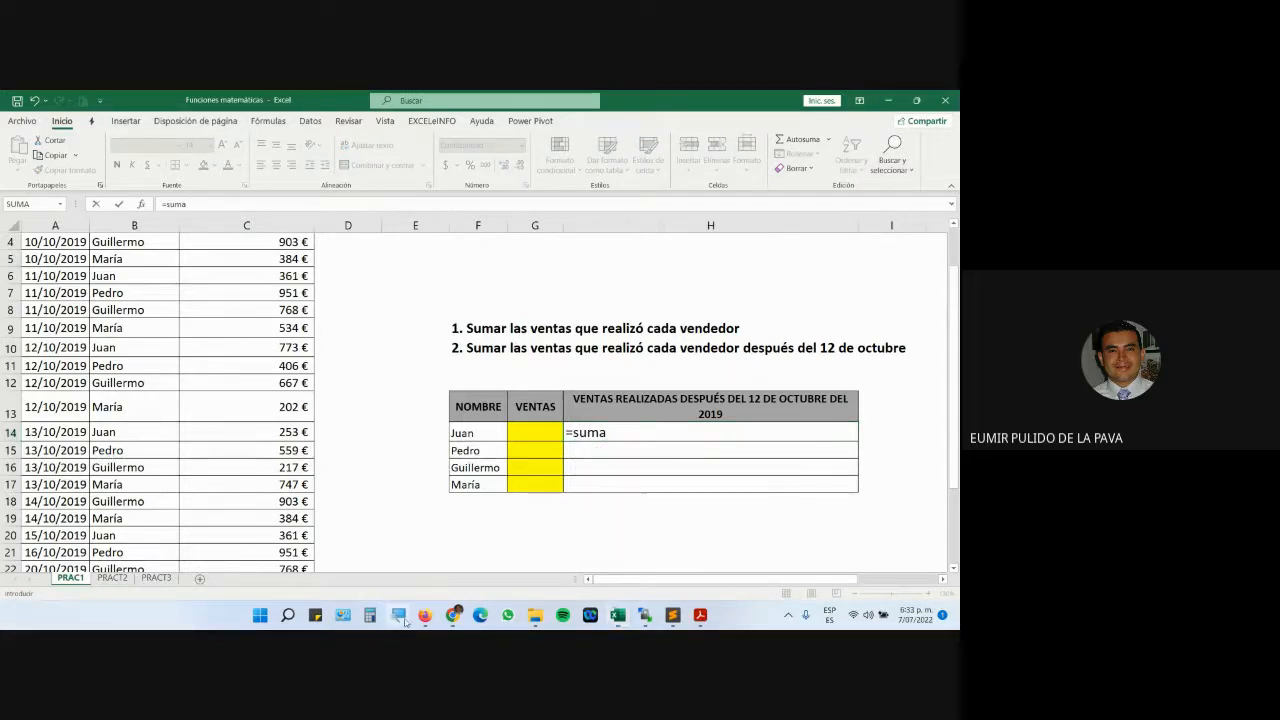
{"action": "left_click", "coordinate": [506, 570]}
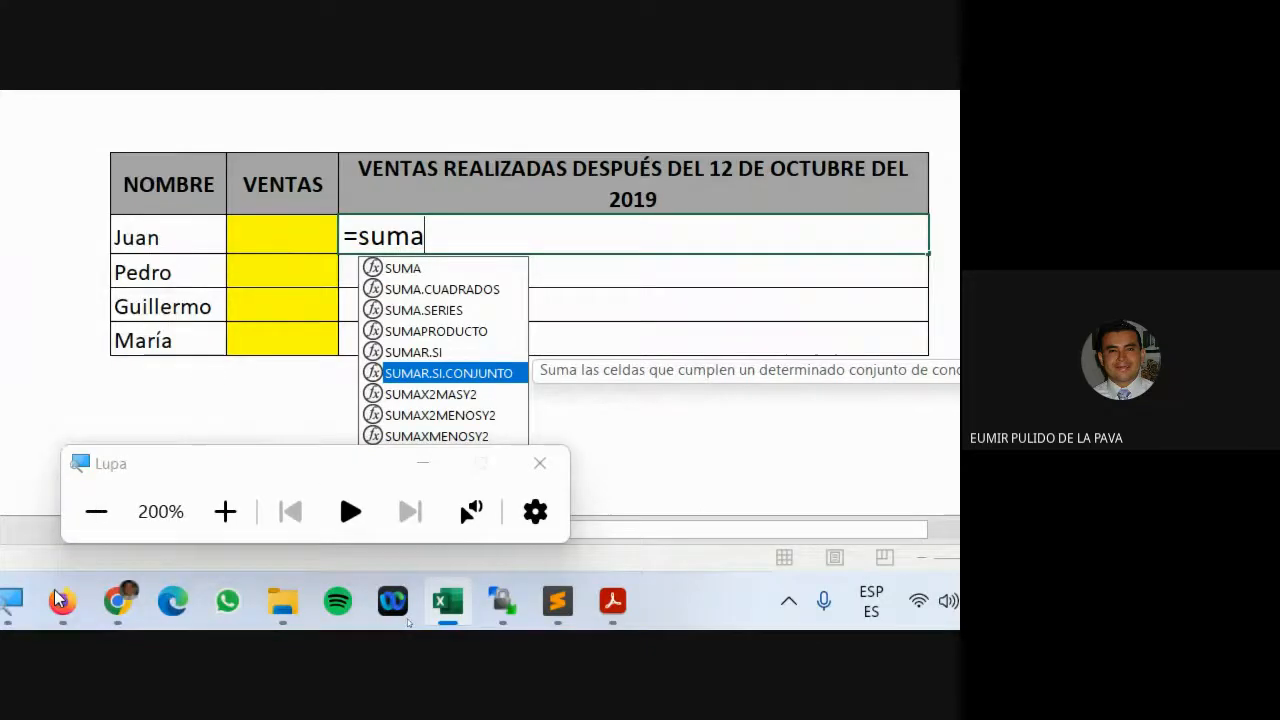
Switch to the Google Meet call to attend to the pending join requests, open the in-call chat, and return to the Excel workbook
{"action": "left_click", "coordinate": [208, 600]}
{"action": "left_click", "coordinate": [70, 482]}
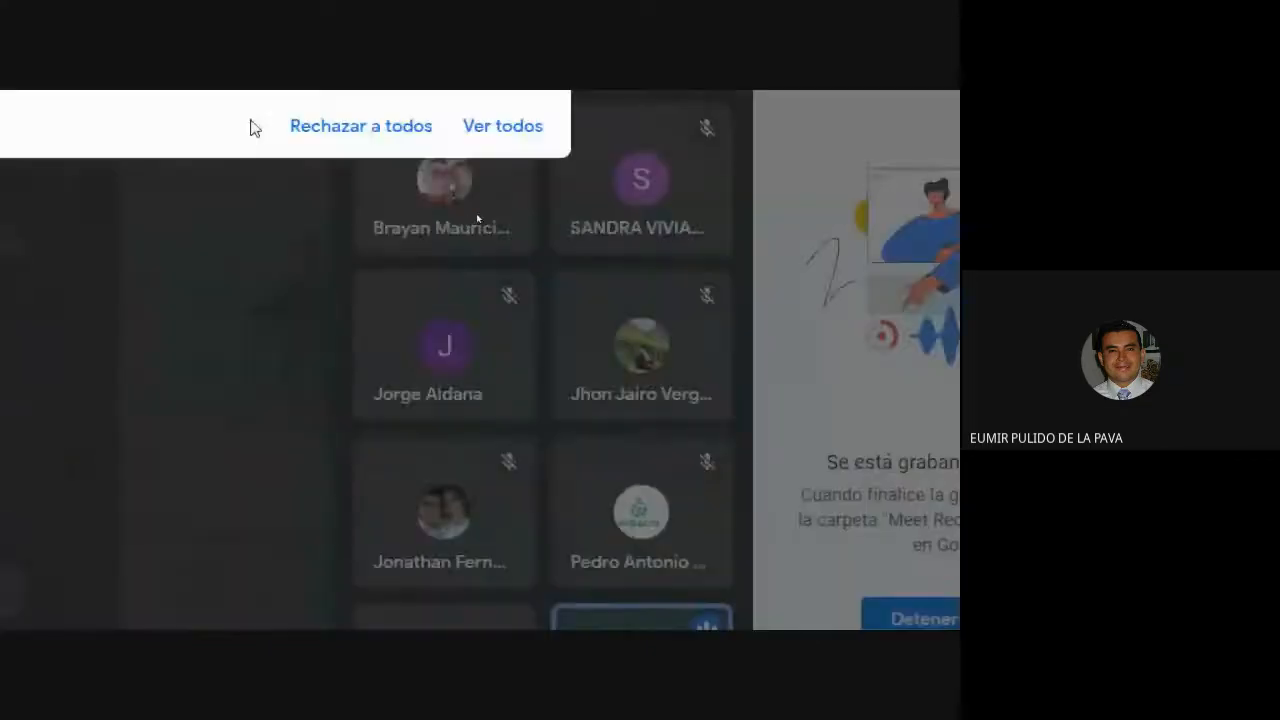
{"action": "left_click", "coordinate": [475, 160]}
{"action": "left_click", "coordinate": [455, 340]}
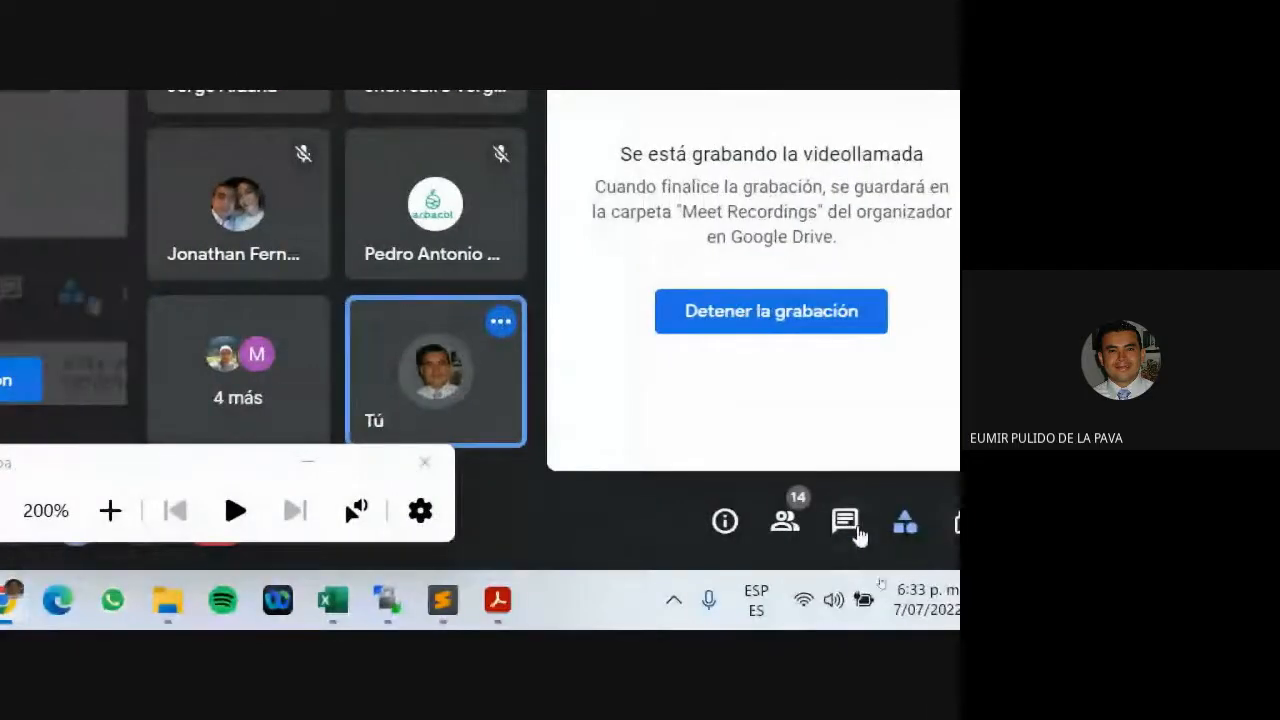
{"action": "left_click", "coordinate": [848, 522]}
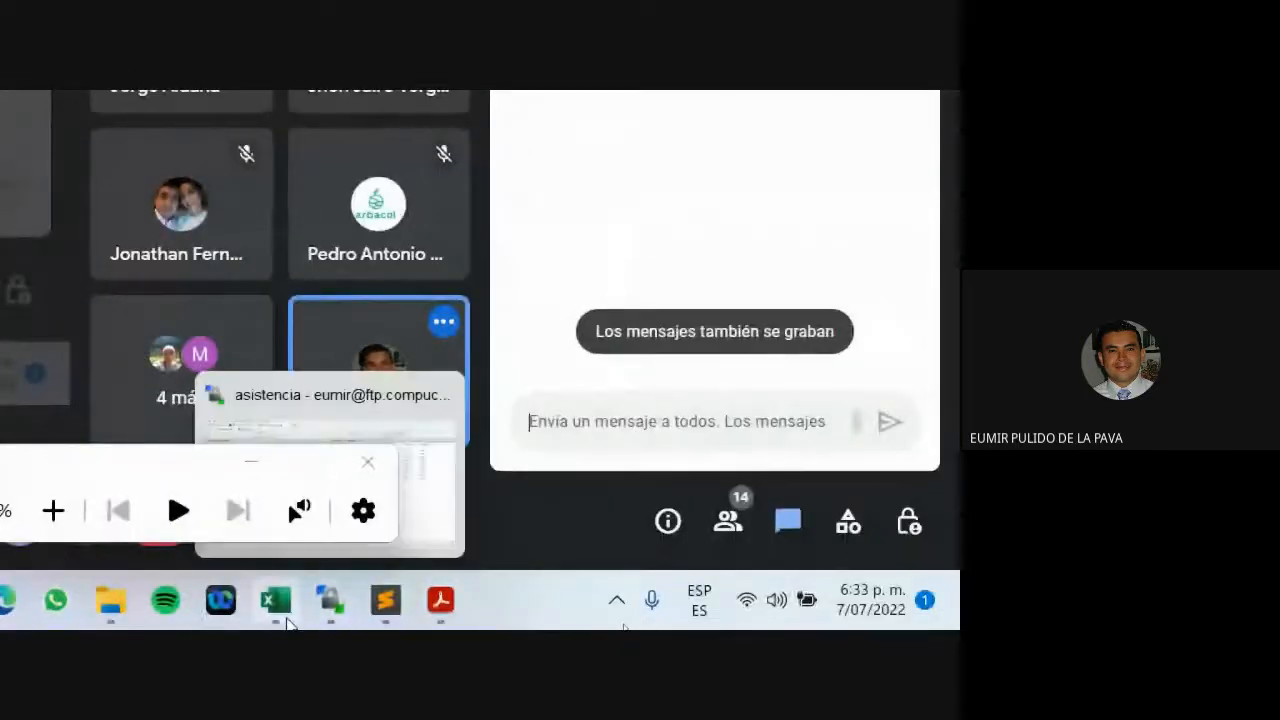
{"action": "left_click", "coordinate": [332, 600]}
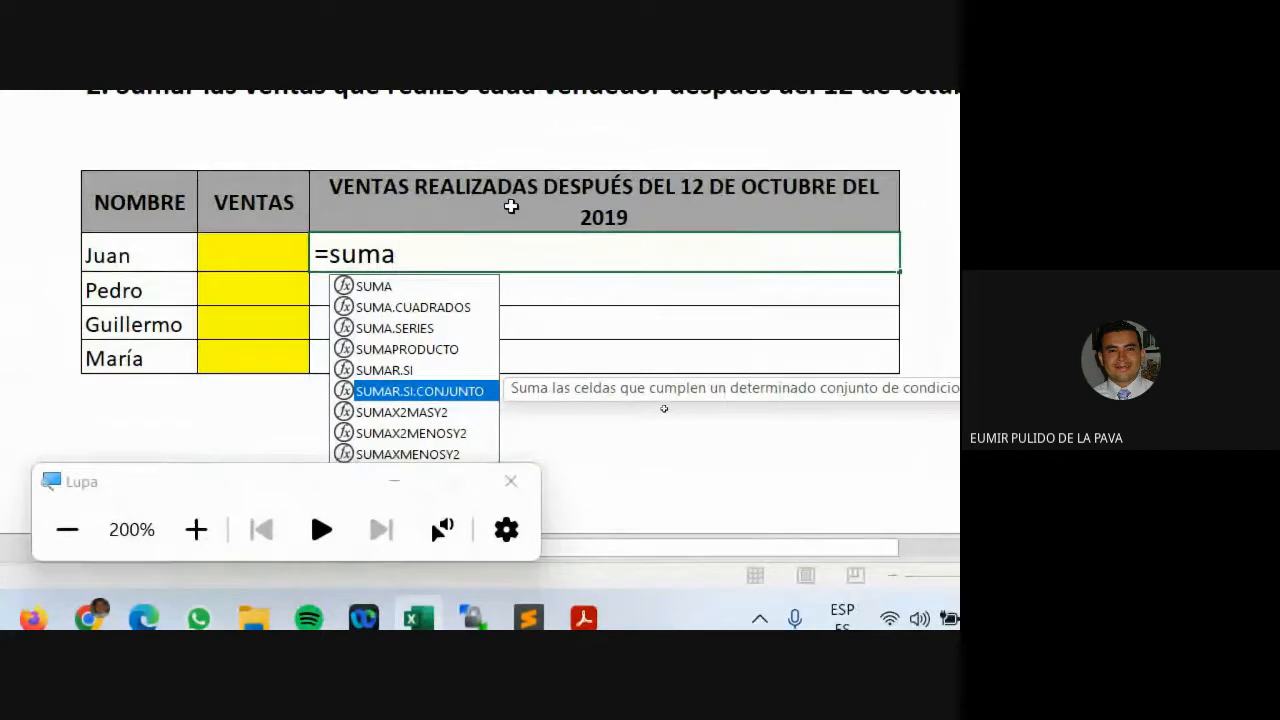
Insert the SUMAR.SI.CONJUNTO function in the H14 formula and minimize the Magnifier window
{"action": "double_click", "coordinate": [428, 394]}
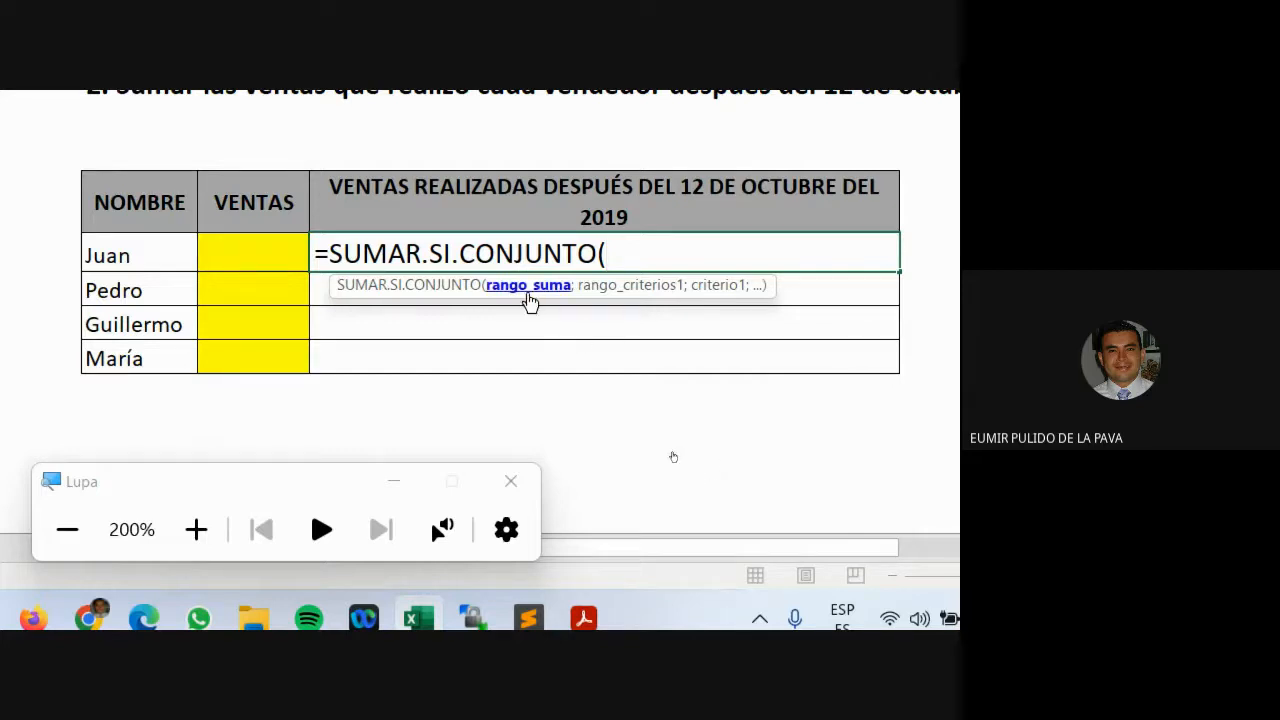
{"action": "left_click", "coordinate": [398, 482]}
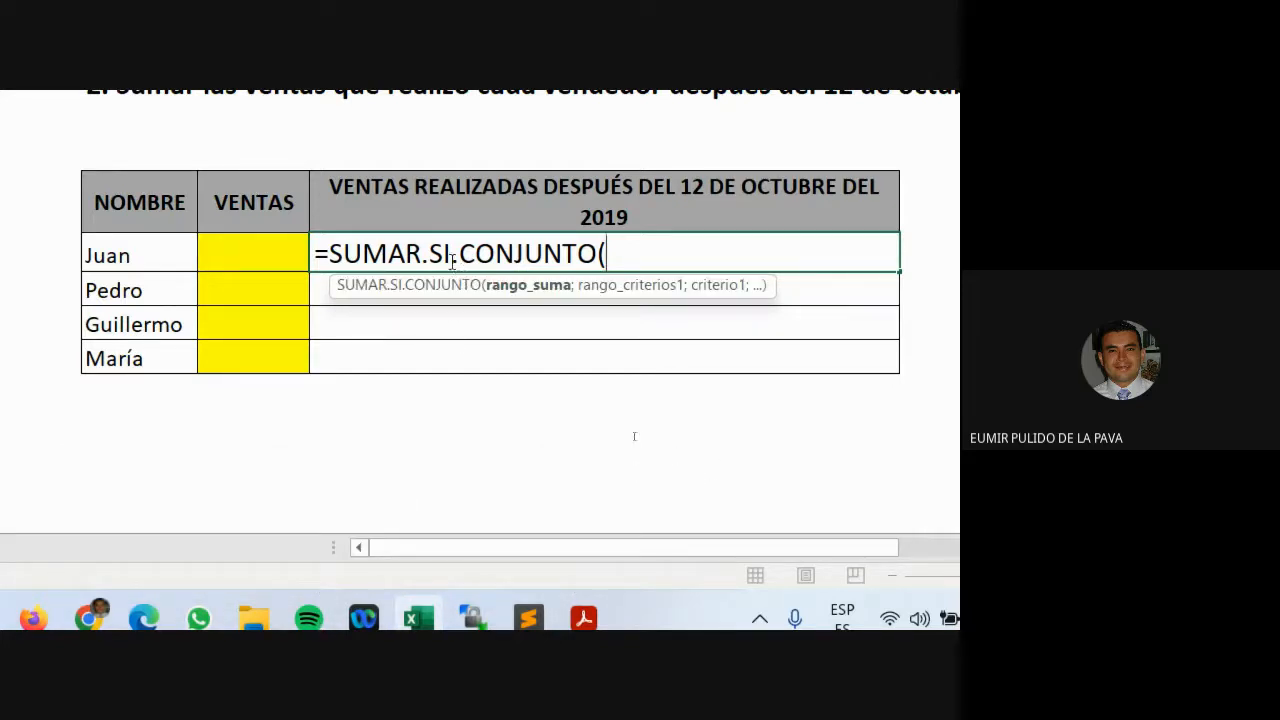
Shorten the function in H14 to SUMAR.SI to compare its arguments, and restore SUMAR.SI.CONJUNTO
{"action": "left_click_drag", "start_coordinate": [452, 261], "coordinate": [600, 258]}
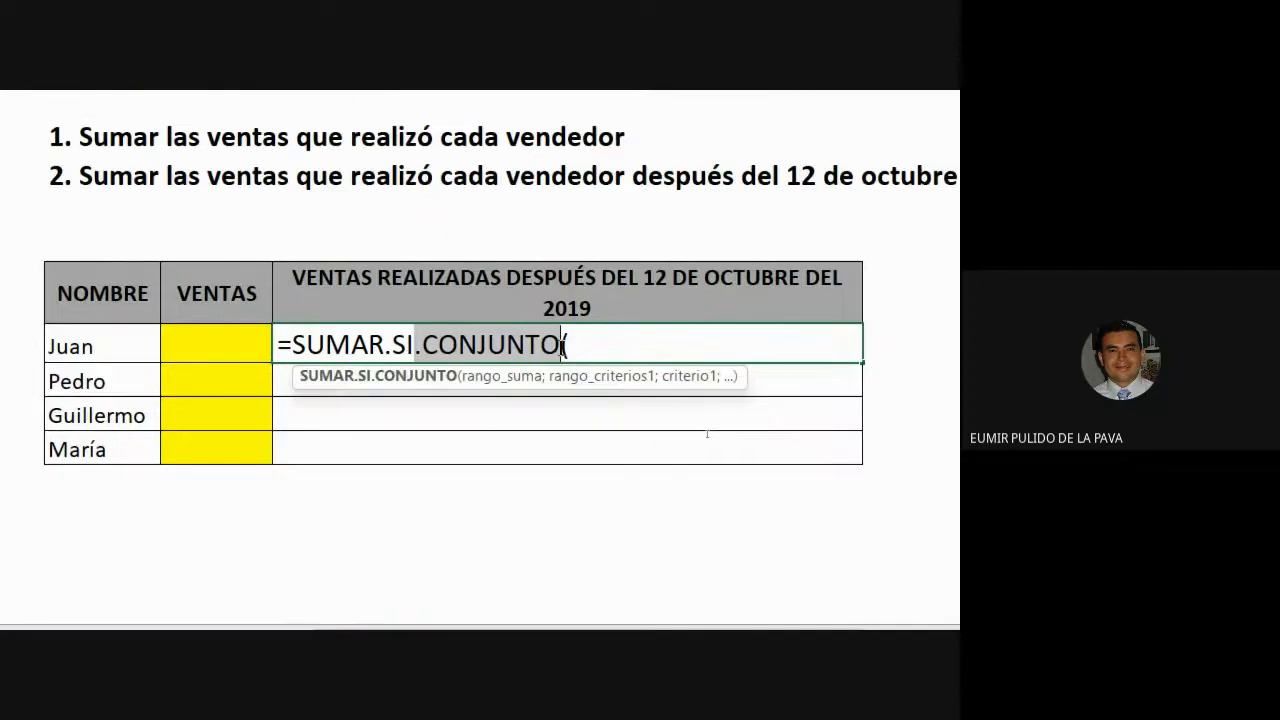
{"action": "key", "text": "BackSpace"}
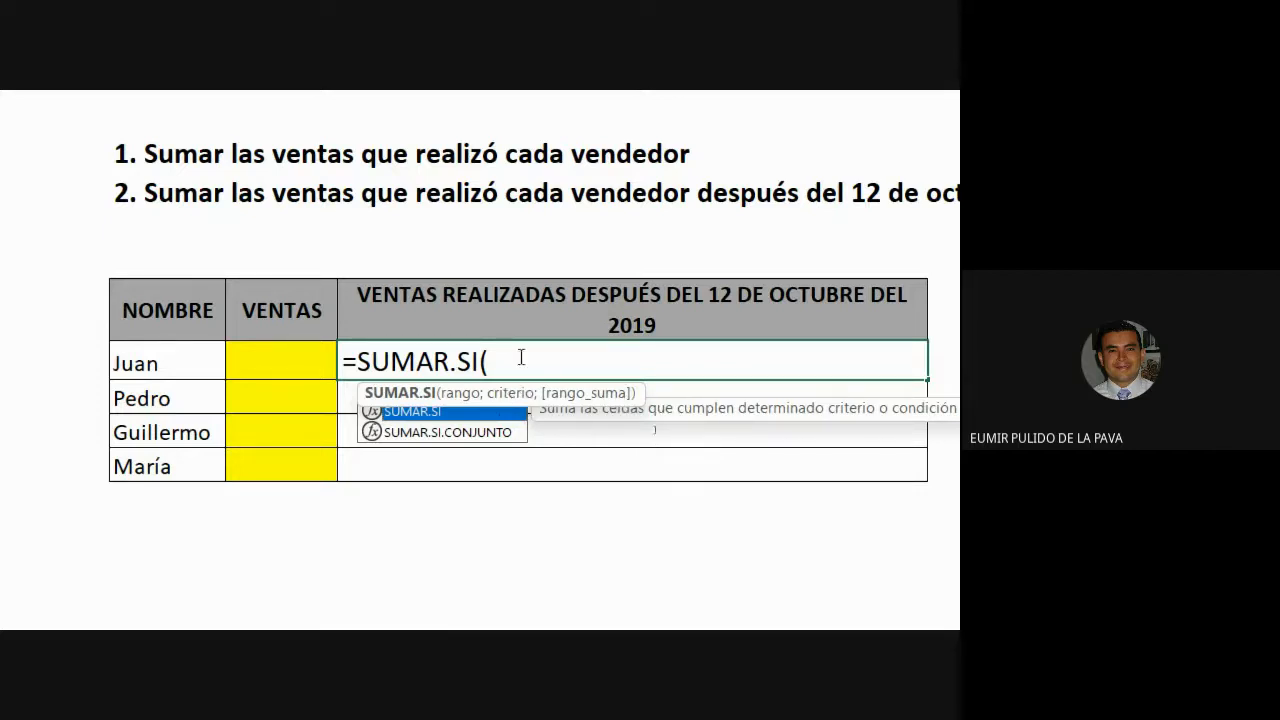
{"action": "double_click", "coordinate": [500, 432]}
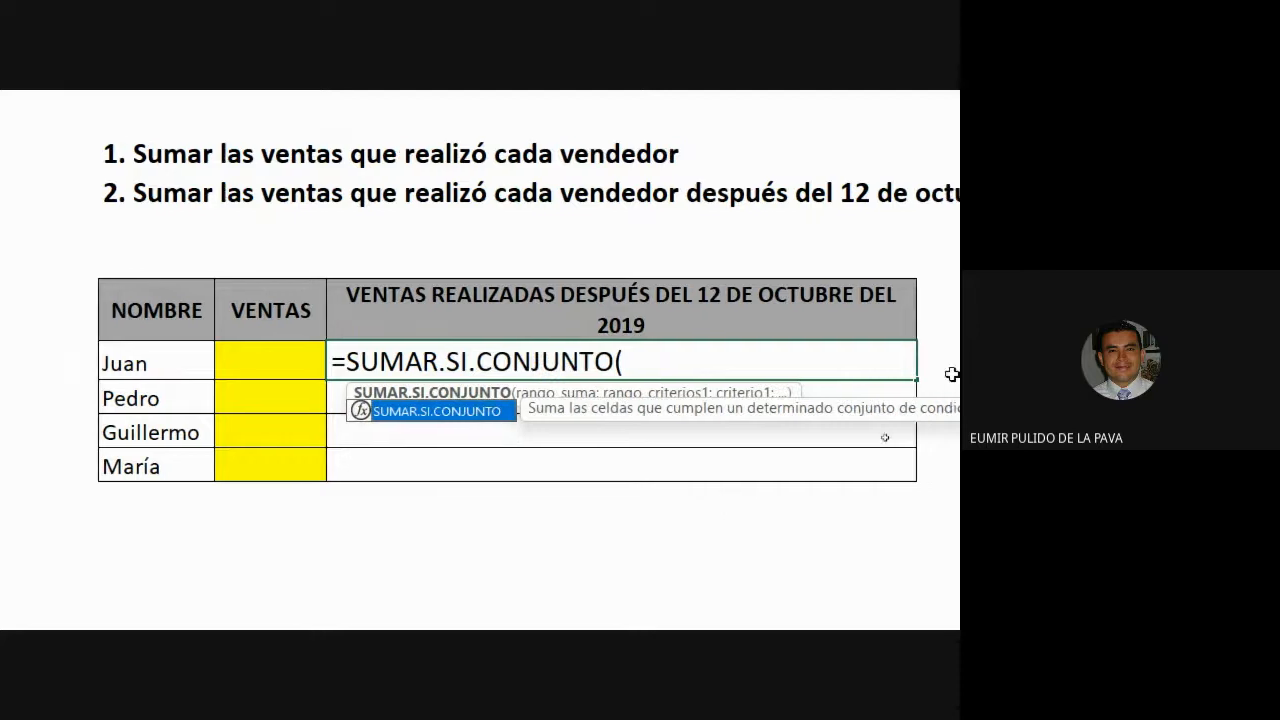
{"action": "left_click", "coordinate": [354, 449]}
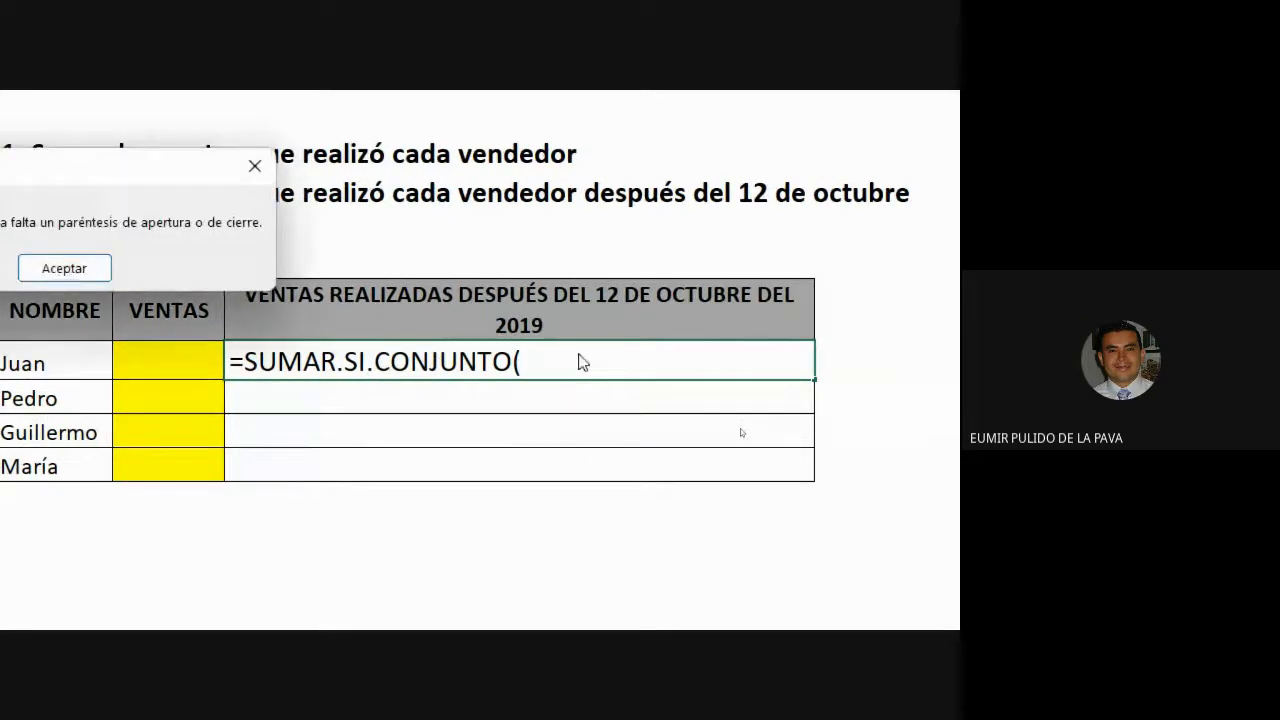
{"action": "left_click", "coordinate": [88, 268]}
{"action": "left_click", "coordinate": [561, 371]}
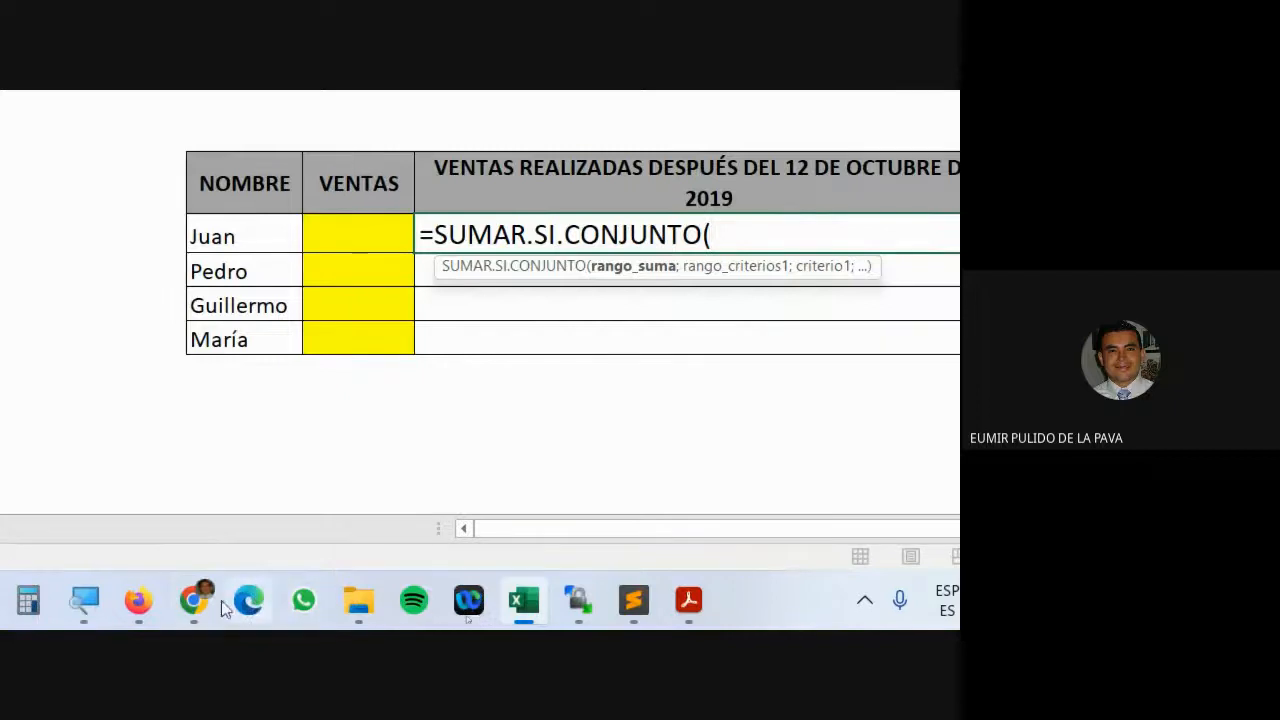
Switch to the Google Meet call to check on the meeting and its chat, and return to the Excel workbook
{"action": "left_click", "coordinate": [197, 602]}
{"action": "left_click", "coordinate": [163, 518]}
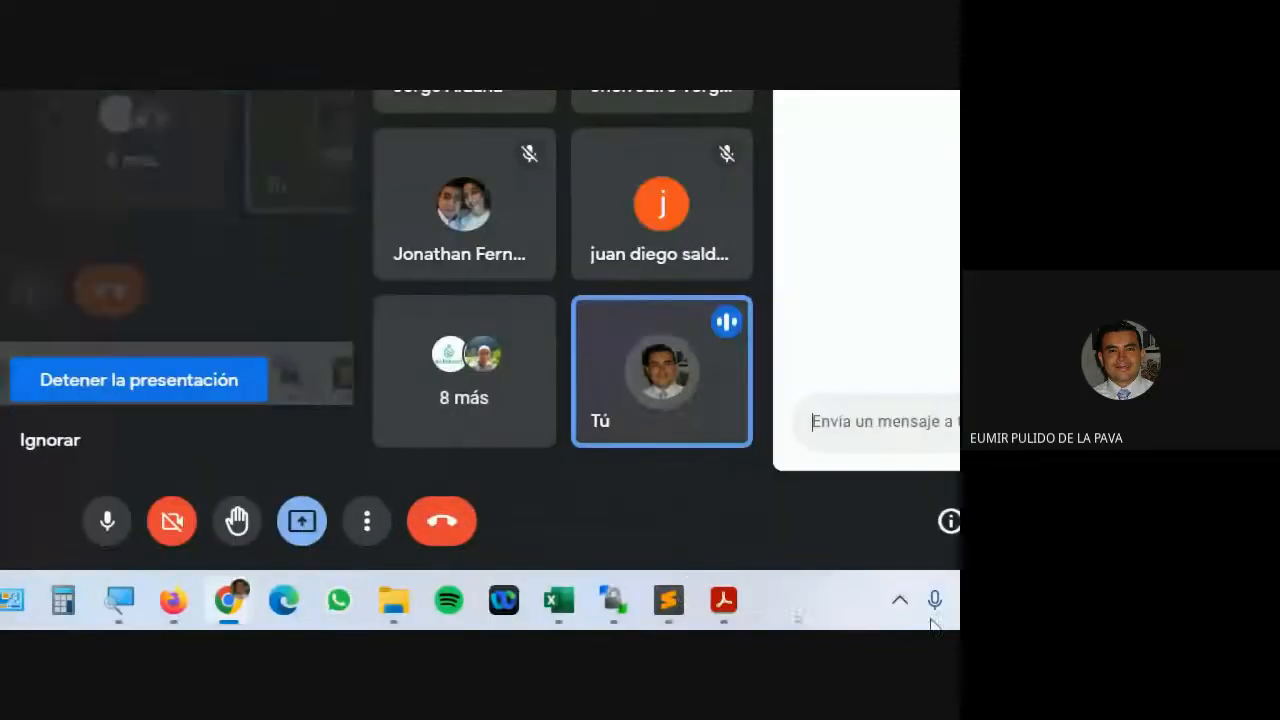
{"action": "mouse_move", "coordinate": [552, 603]}
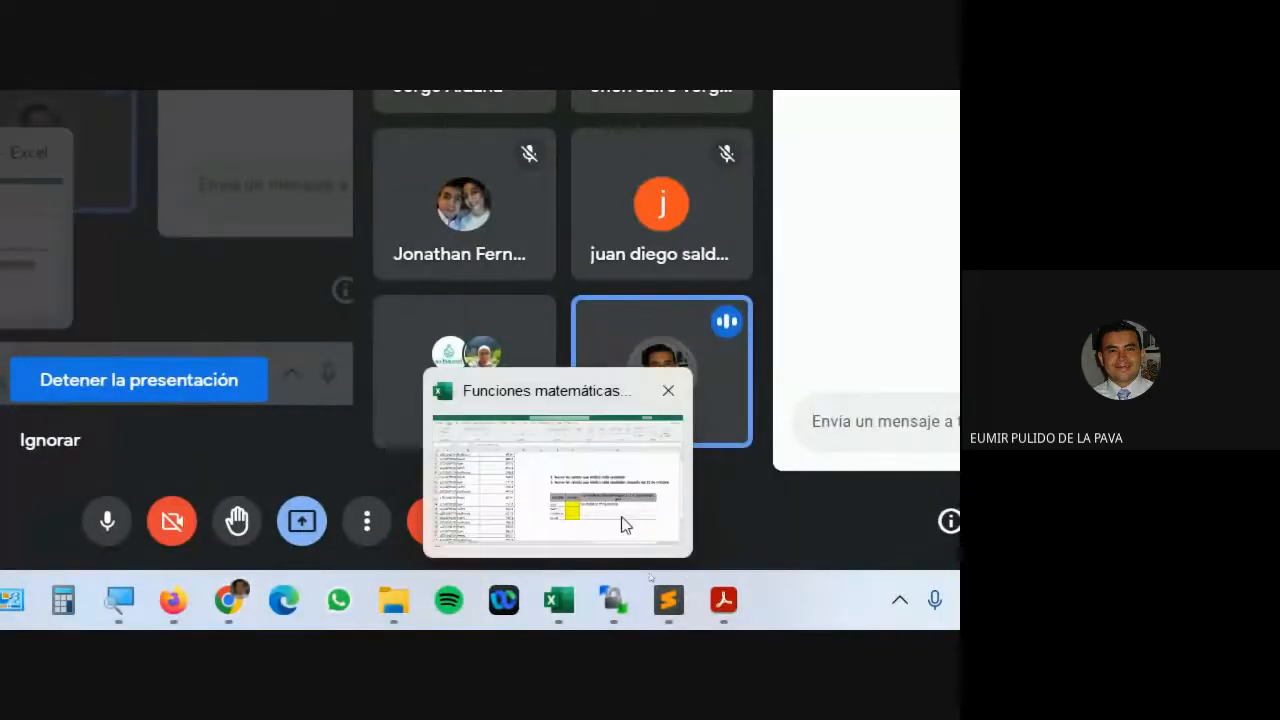
{"action": "left_click", "coordinate": [711, 138]}
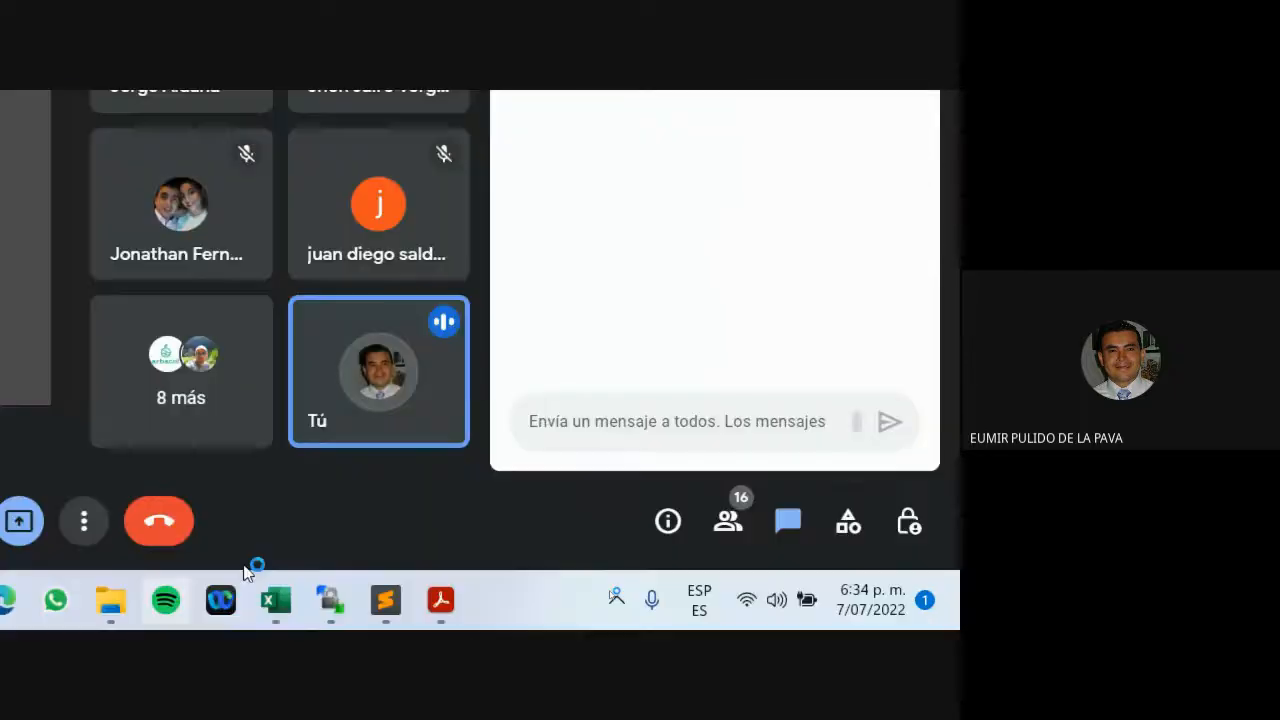
{"action": "left_click", "coordinate": [276, 600]}
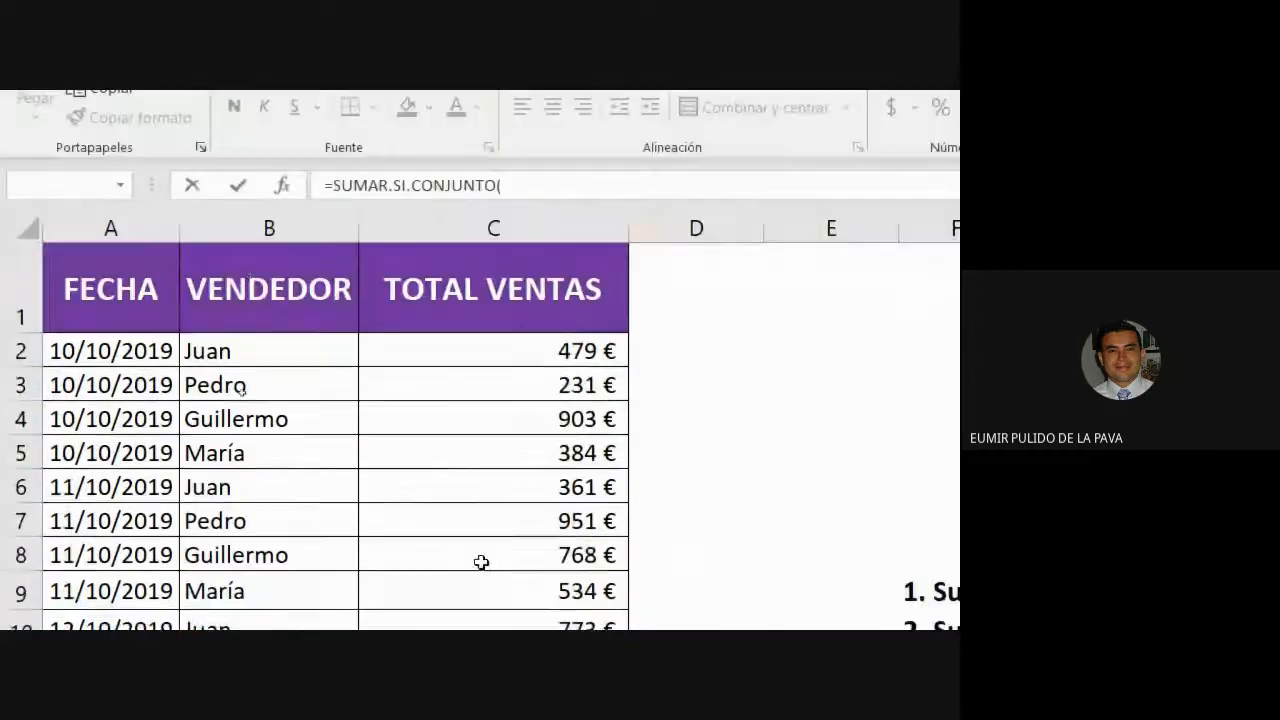
Set the TOTAL VENTAS range C2:C27 as the sum range of the SUMAR.SI.CONJUNTO formula, followed by a semicolon
{"action": "left_click_drag", "start_coordinate": [497, 357], "coordinate": [586, 426]}
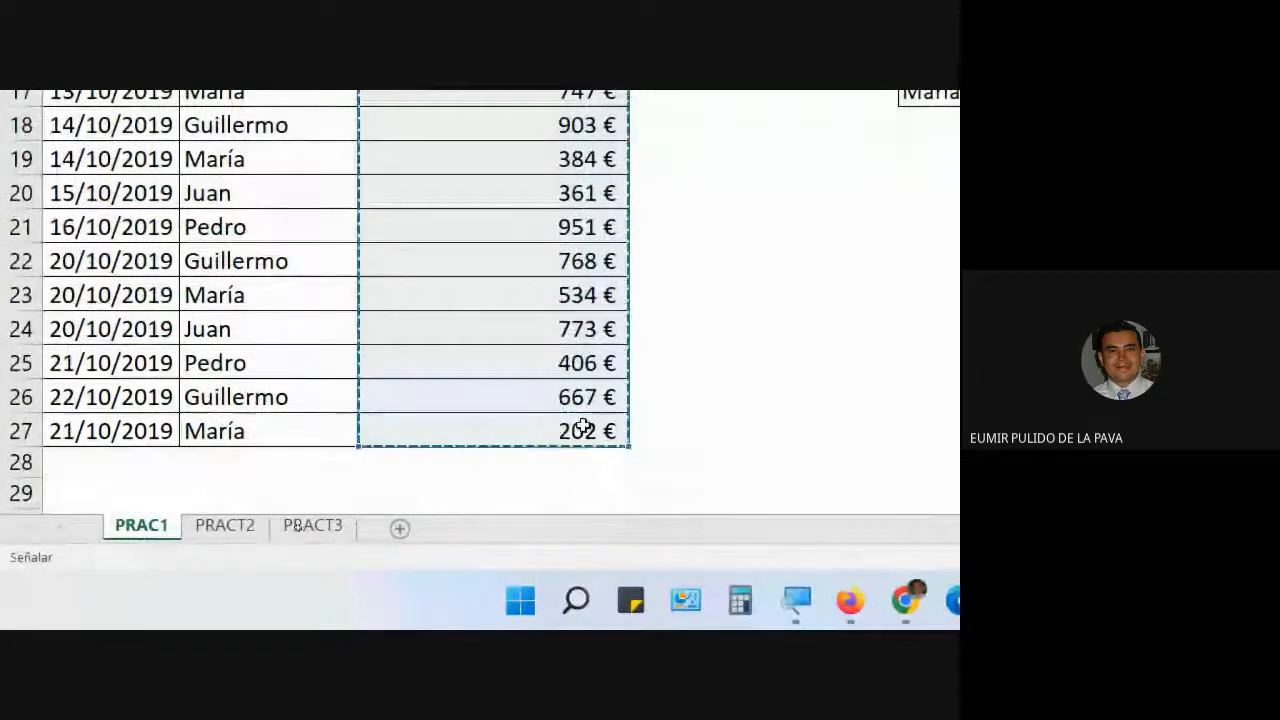
{"action": "scroll", "coordinate": [781, 239], "scroll_direction": "up", "scroll_amount": 2}
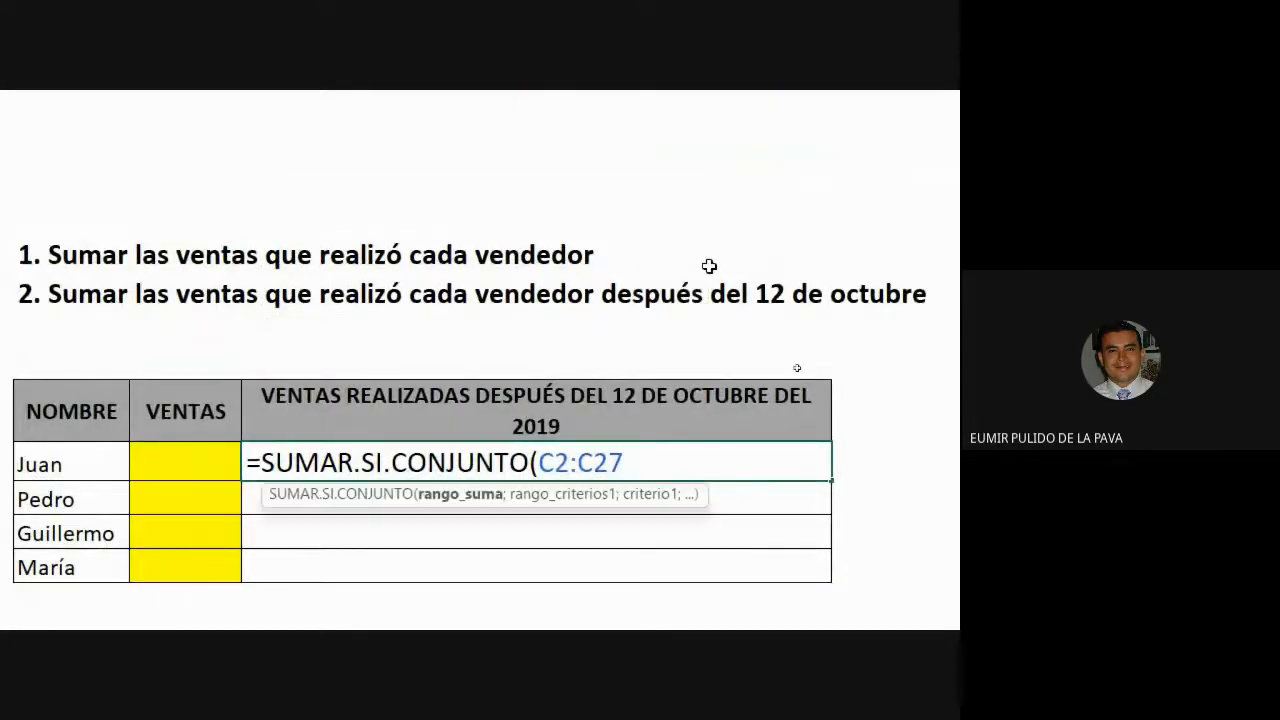
{"action": "scroll", "coordinate": [706, 266], "scroll_direction": "down", "scroll_amount": 1}
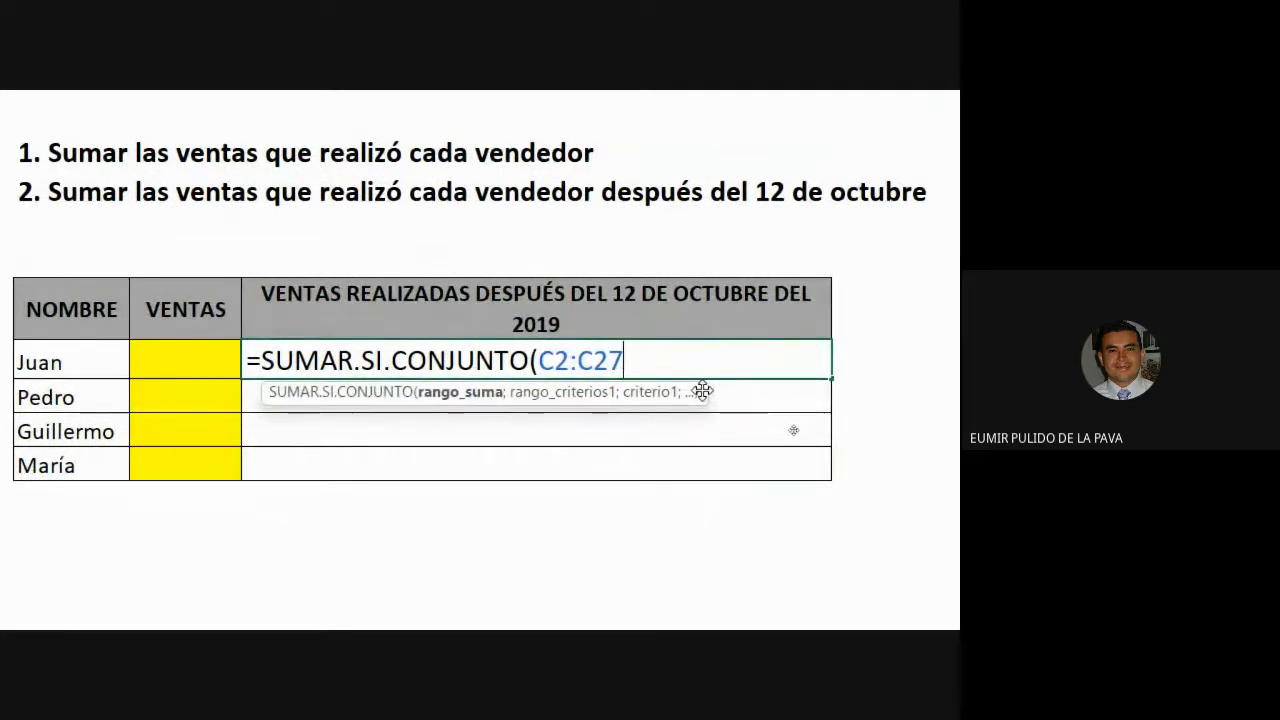
{"action": "type", "text": ";"}
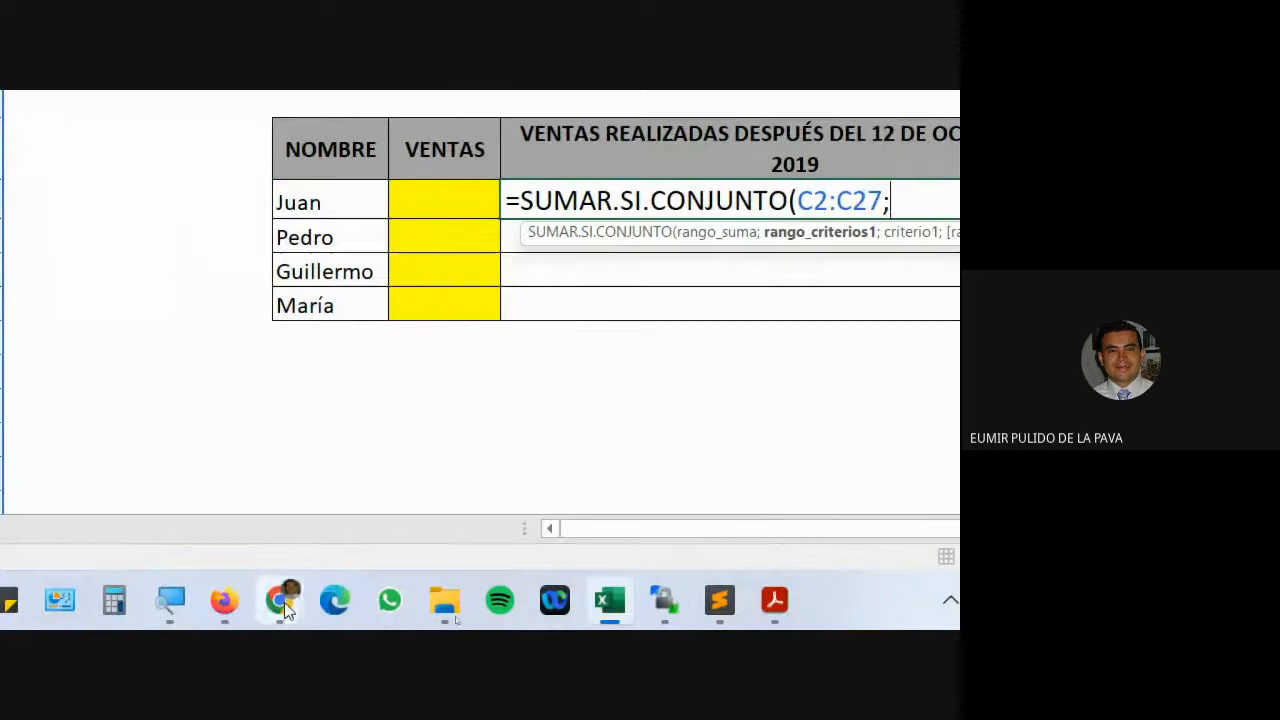
Switch to the Google Meet call to attend to a new join request, and return to the Excel workbook
{"action": "mouse_move", "coordinate": [285, 602]}
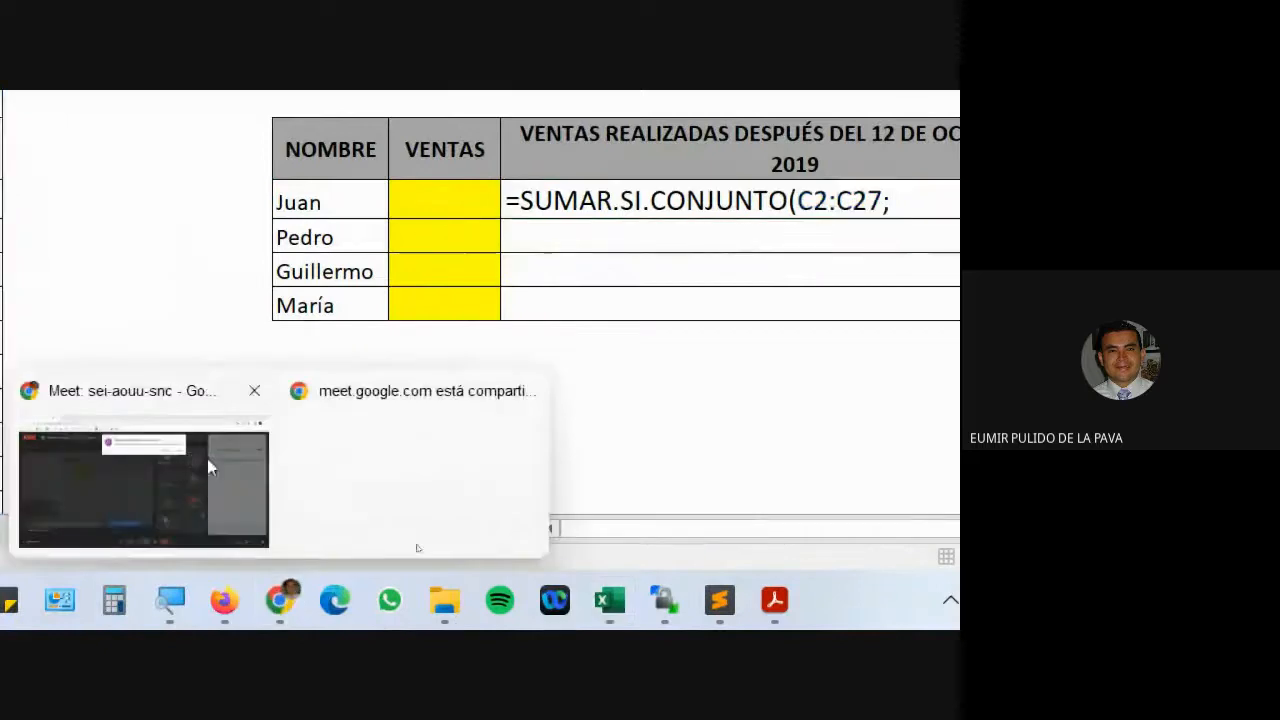
{"action": "left_click", "coordinate": [143, 480]}
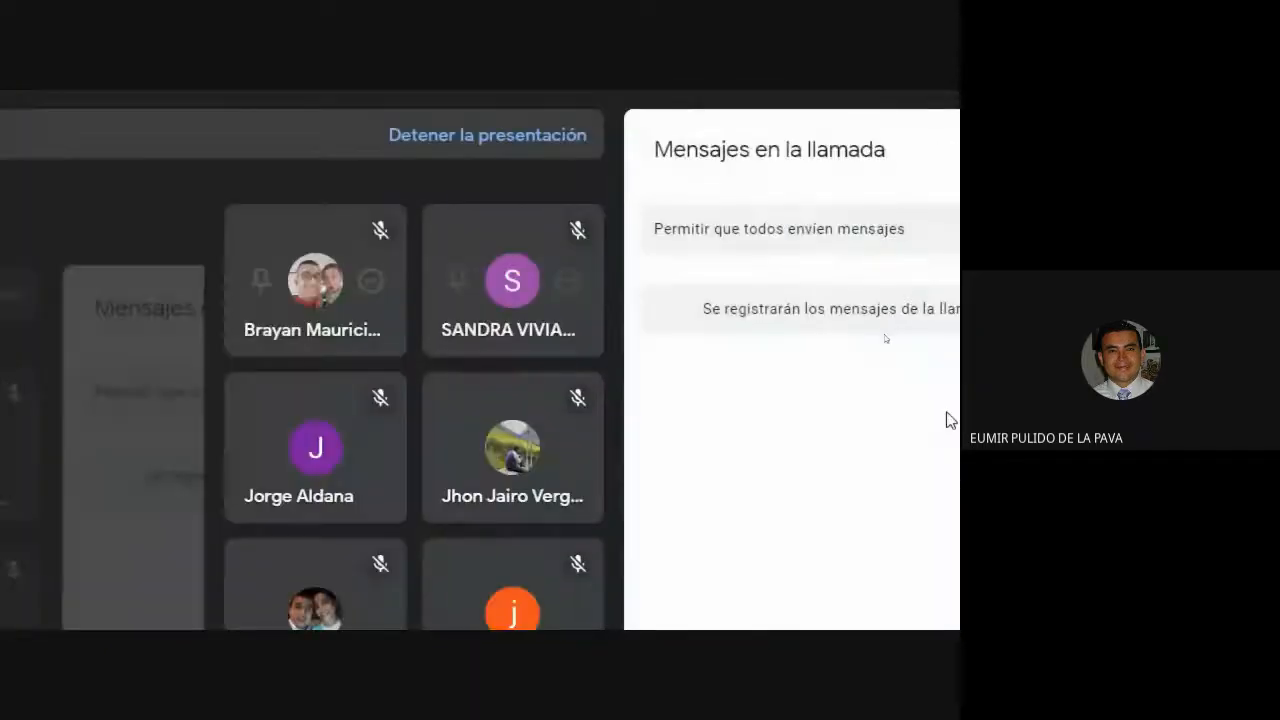
{"action": "left_click", "coordinate": [409, 600]}
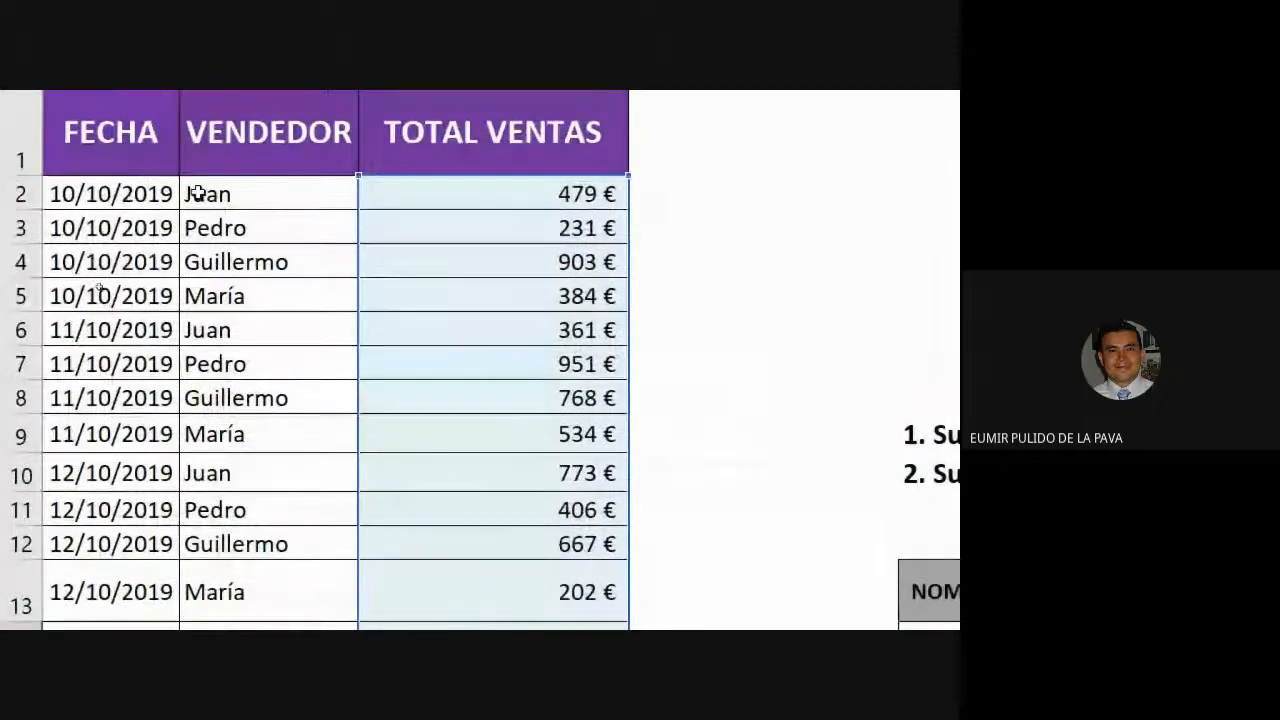
Add the VENDEDOR range B2:B27 as the first criteria range and cell F14 (Juan) as its criterion
{"action": "left_click", "coordinate": [217, 195]}
{"action": "left_click_drag", "start_coordinate": [217, 195], "coordinate": [309, 457]}
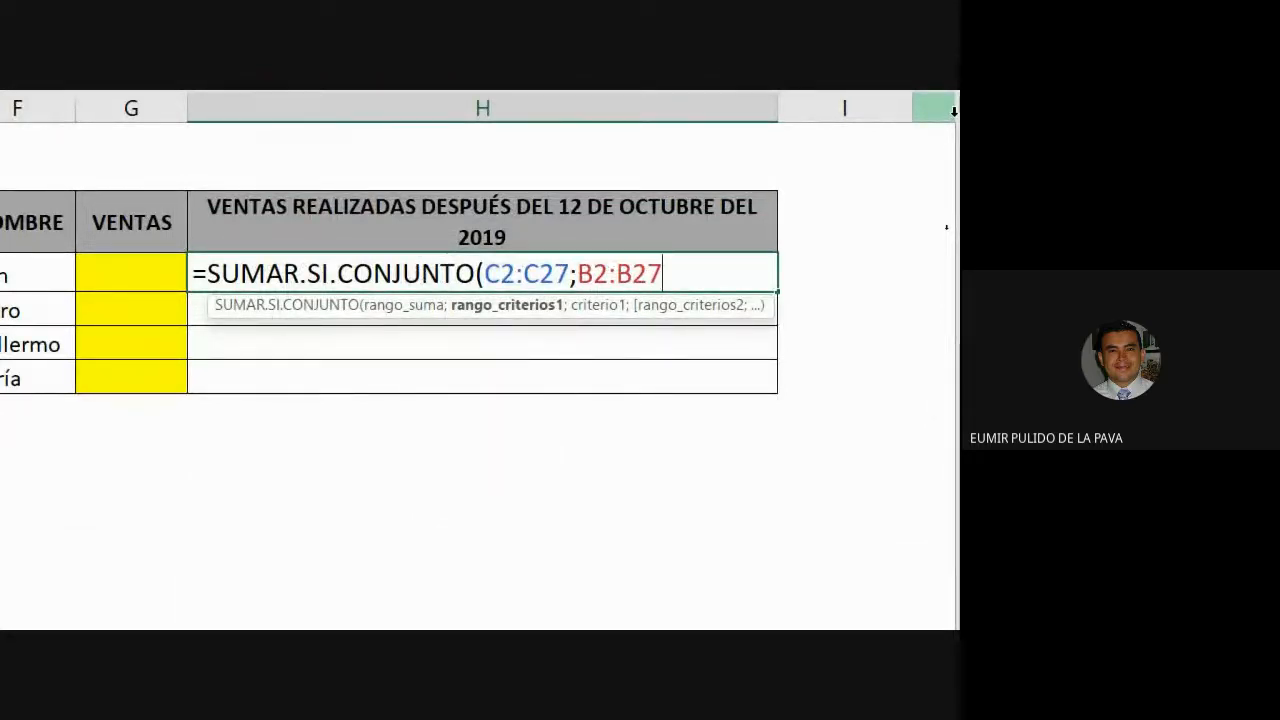
{"action": "type", "text": ";"}
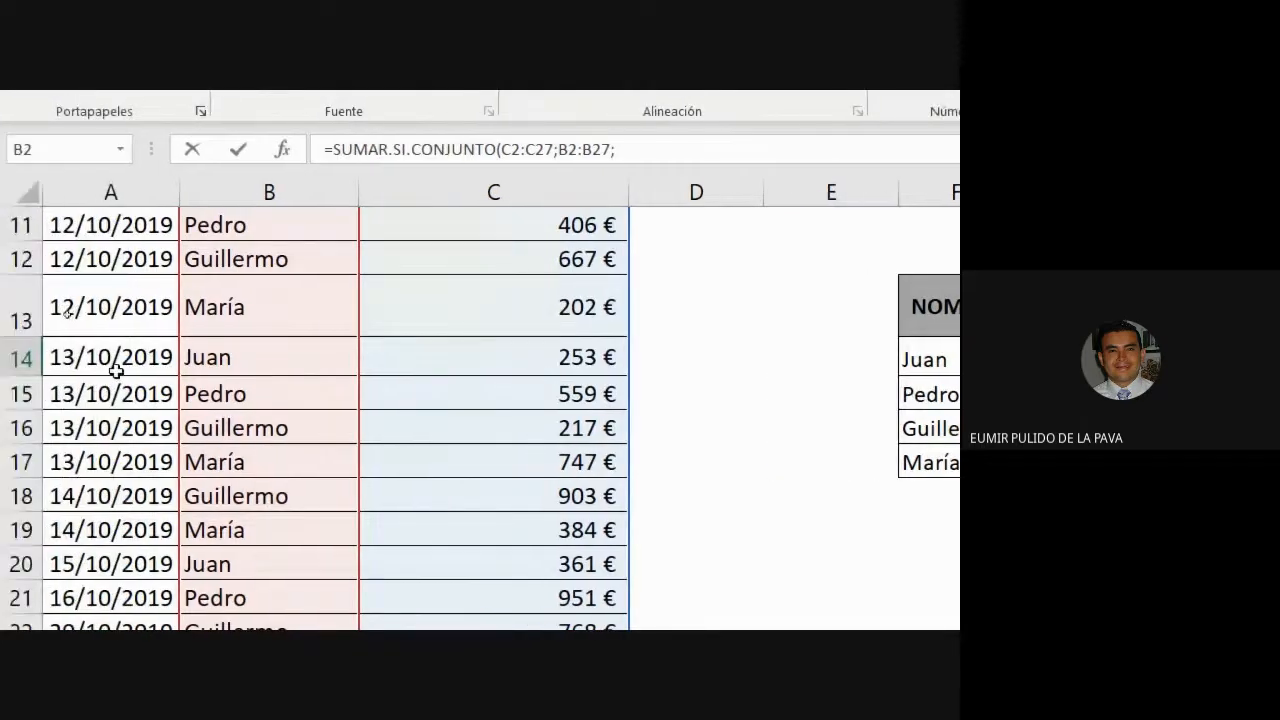
{"action": "scroll", "coordinate": [180, 371], "scroll_direction": "up", "scroll_amount": 4}
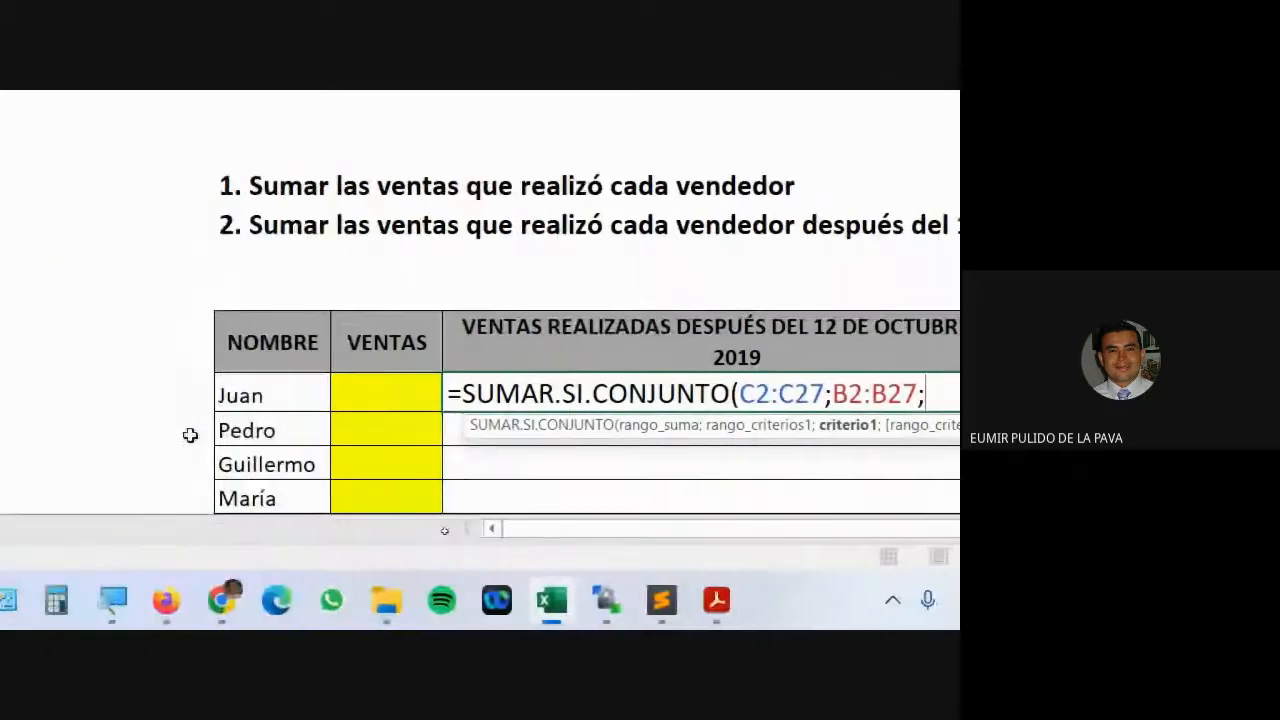
{"action": "left_click", "coordinate": [289, 394]}
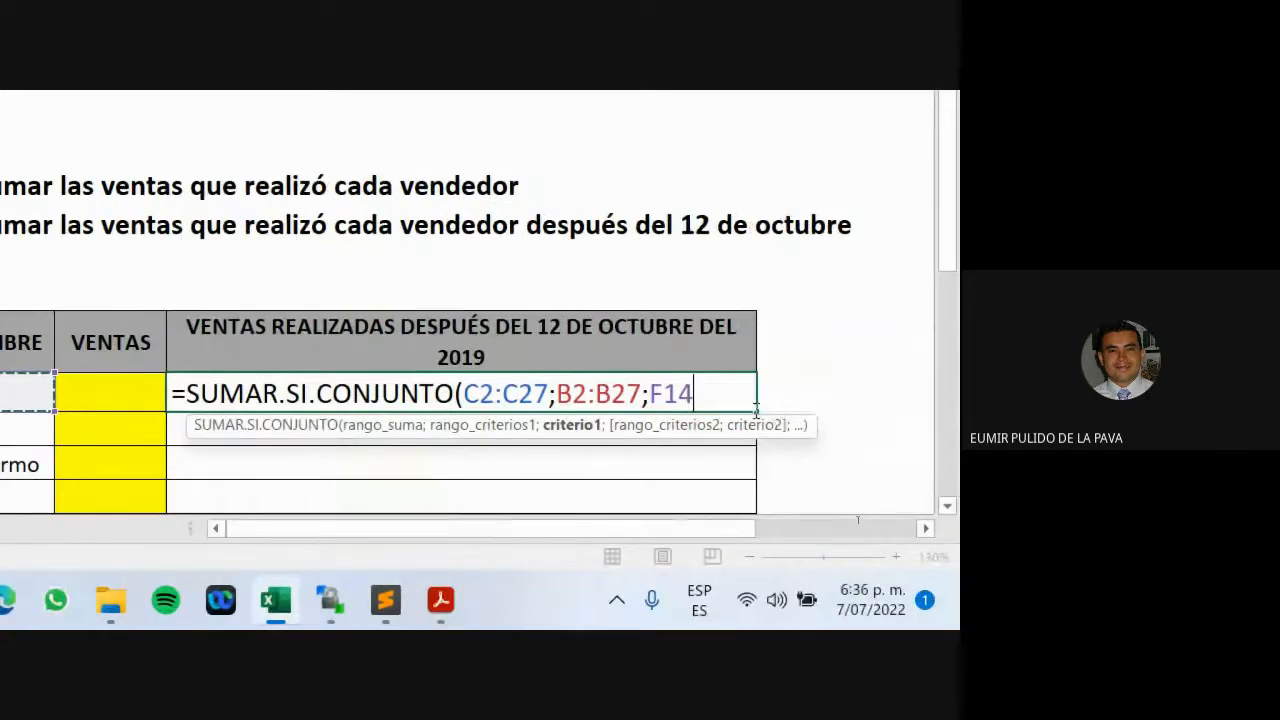
Lock the rows of both ranges in the H14 formula as C$2:C$27 and B$2:B$27, and place the cursor after F14
{"action": "left_click_drag", "start_coordinate": [477, 393], "coordinate": [540, 393]}
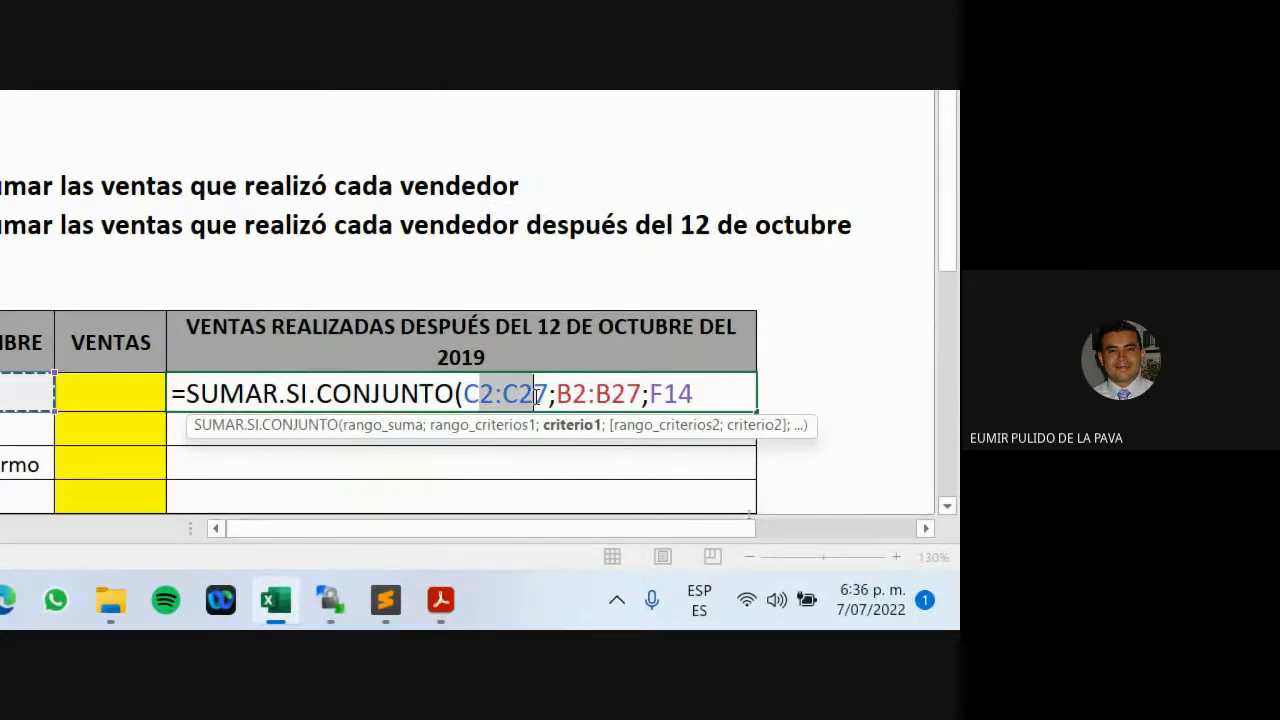
{"action": "key", "text": "F4"}
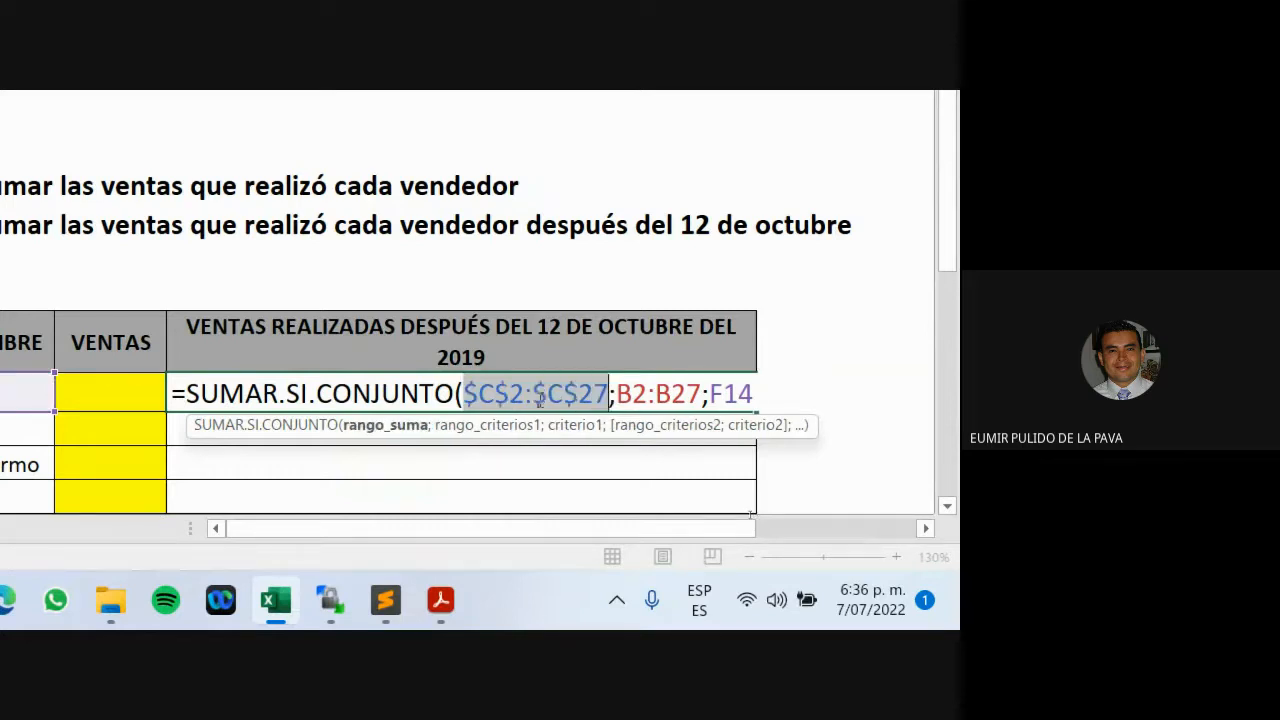
{"action": "key", "text": "F4"}
{"action": "left_click", "coordinate": [617, 393]}
{"action": "left_click_drag", "start_coordinate": [617, 393], "coordinate": [672, 393]}
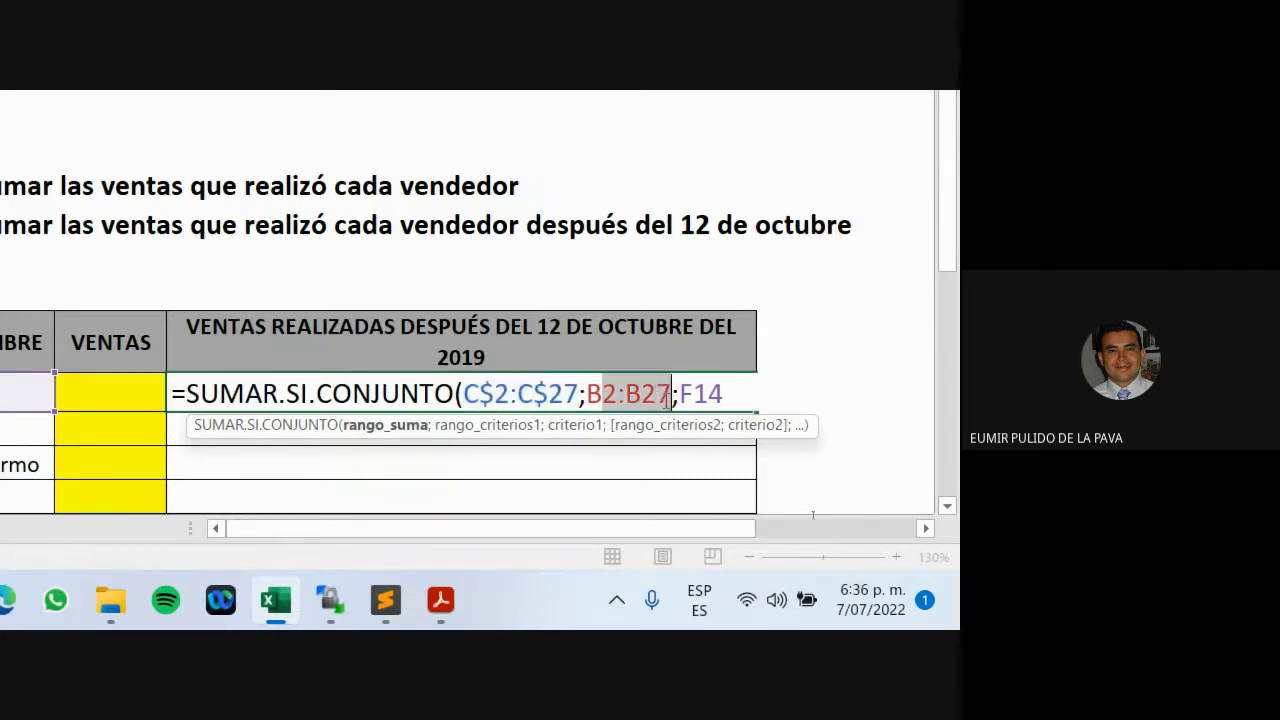
{"action": "key", "text": "F4"}
{"action": "key", "text": "F4"}
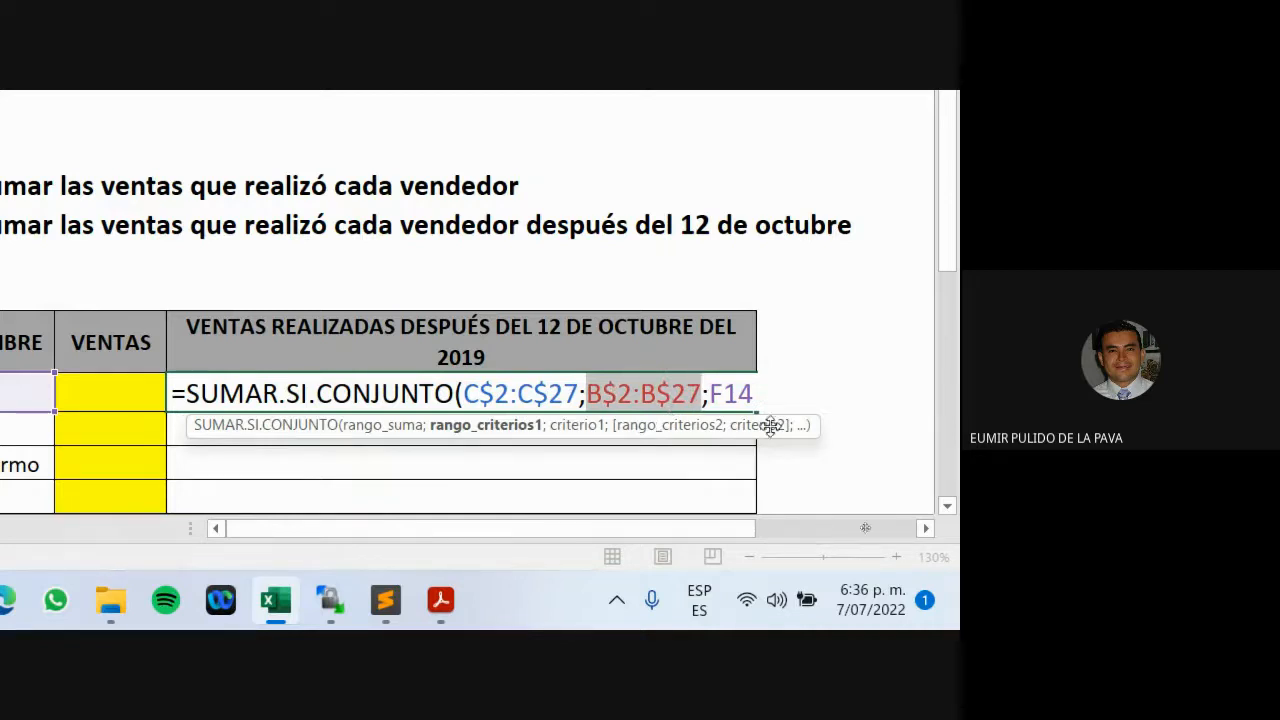
{"action": "left_click", "coordinate": [757, 396]}
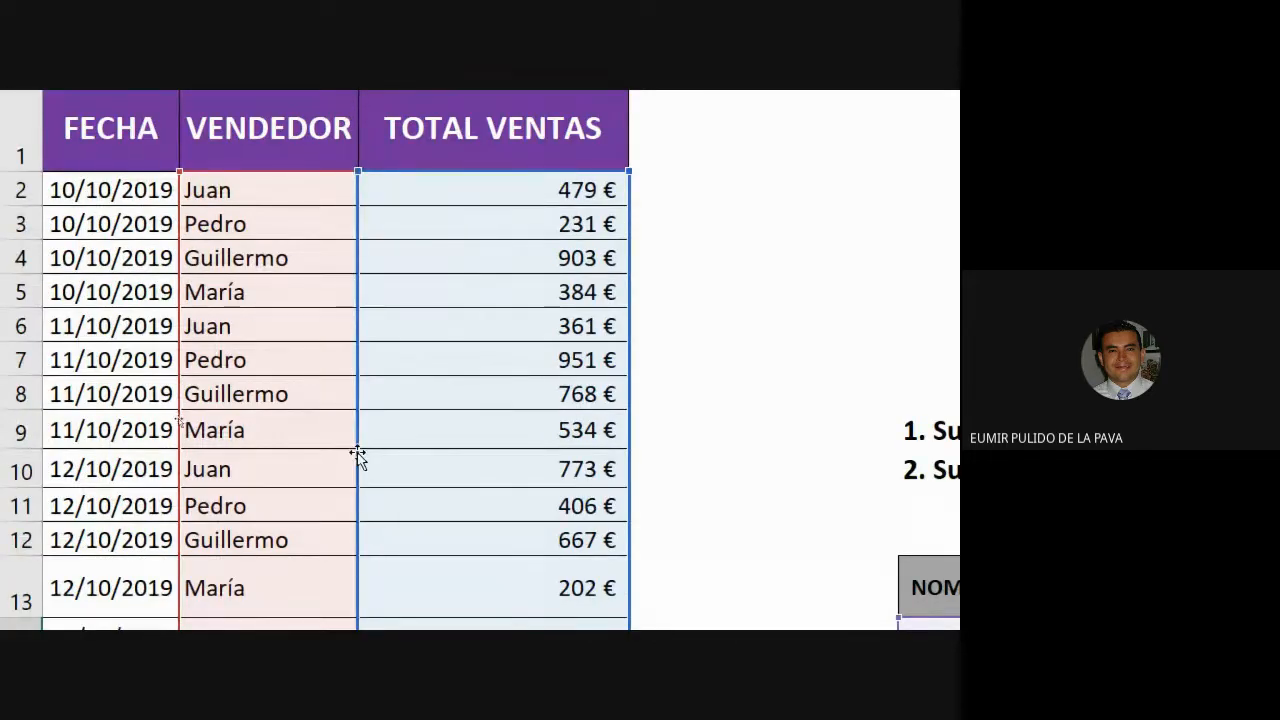
Check the highlighted VENDEDOR and TOTAL VENTAS ranges down to row 27 against the B$2:B$27 and C$2:C$27 references in the H14 formula
{"action": "scroll", "coordinate": [381, 587], "scroll_direction": "down", "scroll_amount": 4}
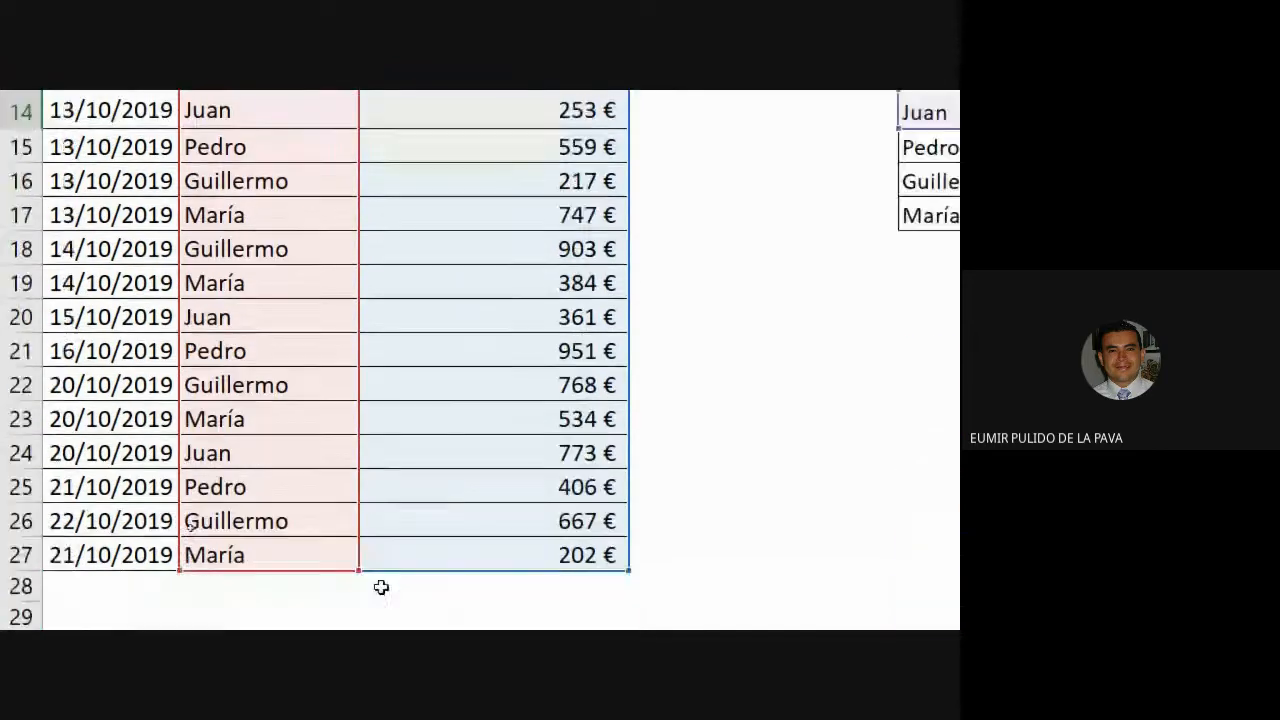
{"action": "scroll", "coordinate": [381, 587], "scroll_direction": "down", "scroll_amount": 5}
{"action": "scroll", "coordinate": [314, 537], "scroll_direction": "up", "scroll_amount": 3}
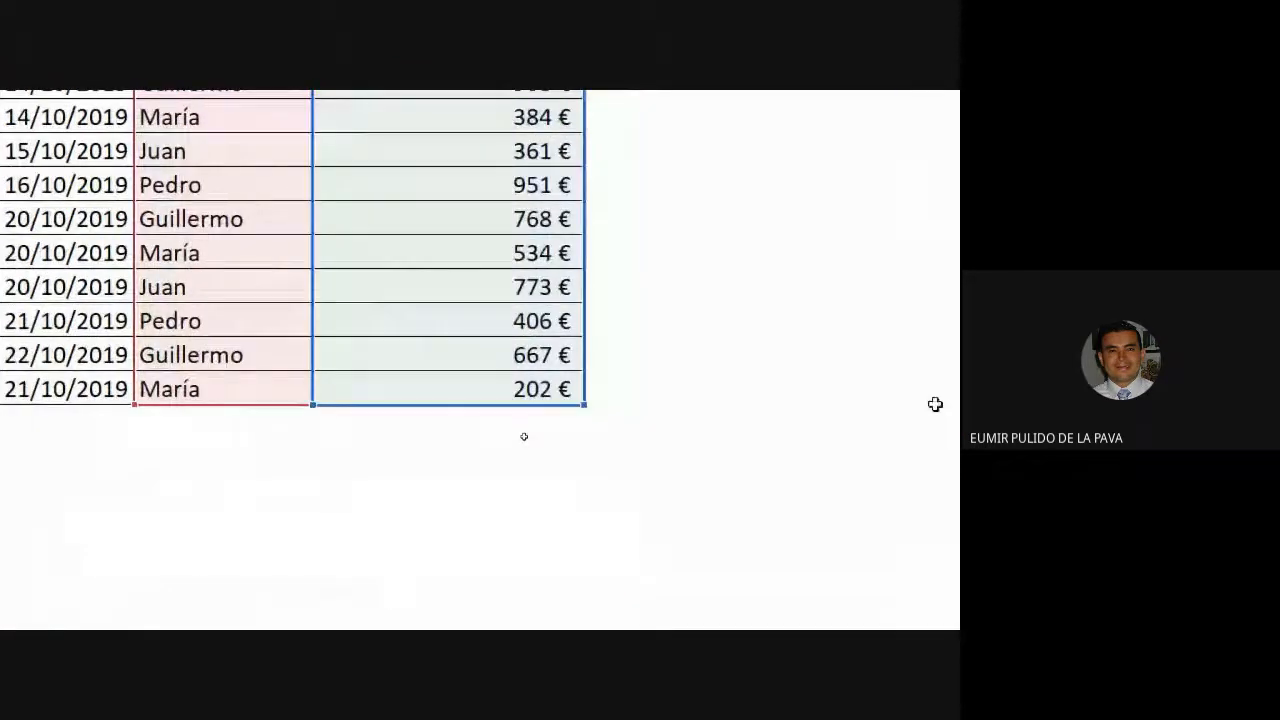
{"action": "scroll", "coordinate": [935, 404], "scroll_direction": "up", "scroll_amount": 4}
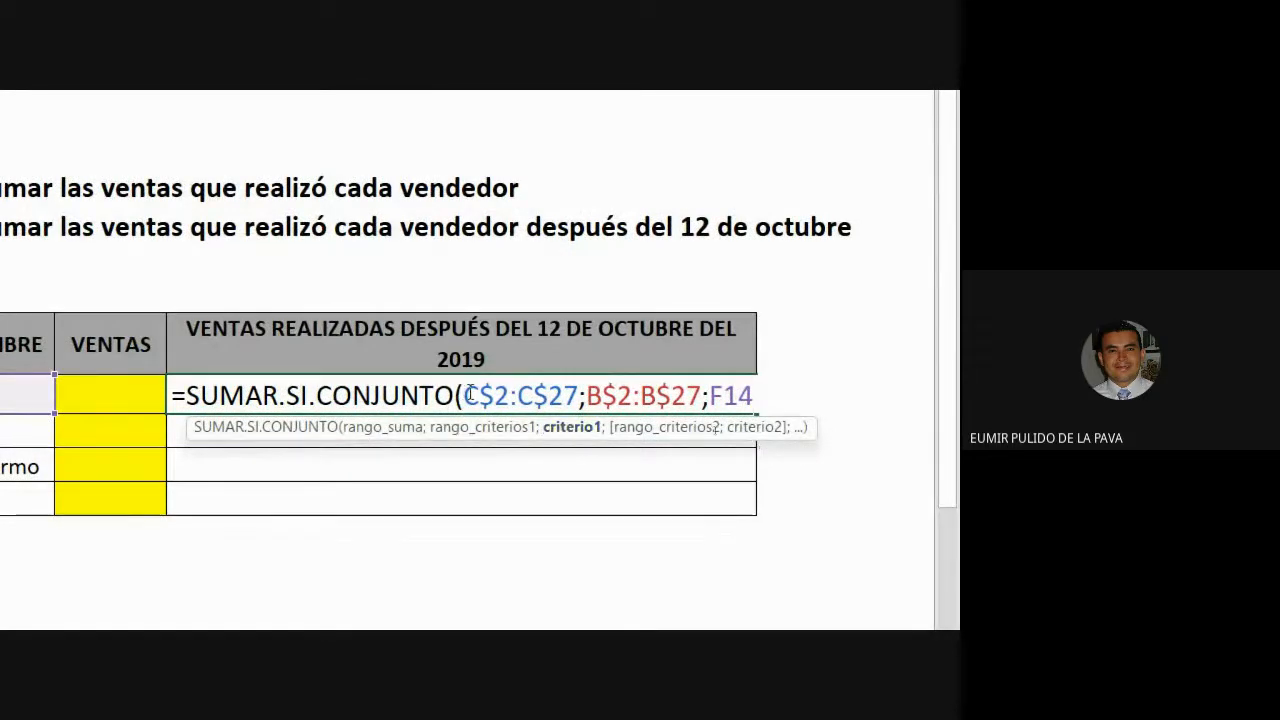
{"action": "left_click_drag", "start_coordinate": [466, 395], "coordinate": [579, 396]}
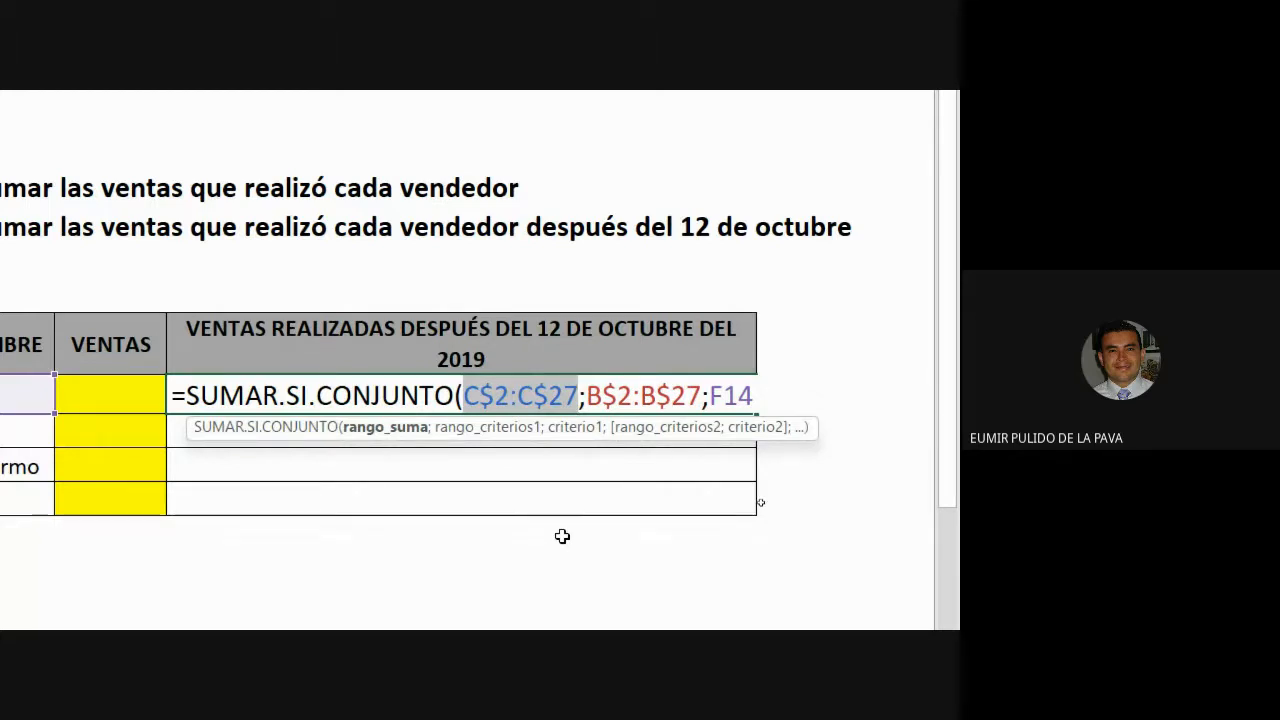
{"action": "left_click_drag", "start_coordinate": [586, 396], "coordinate": [702, 396]}
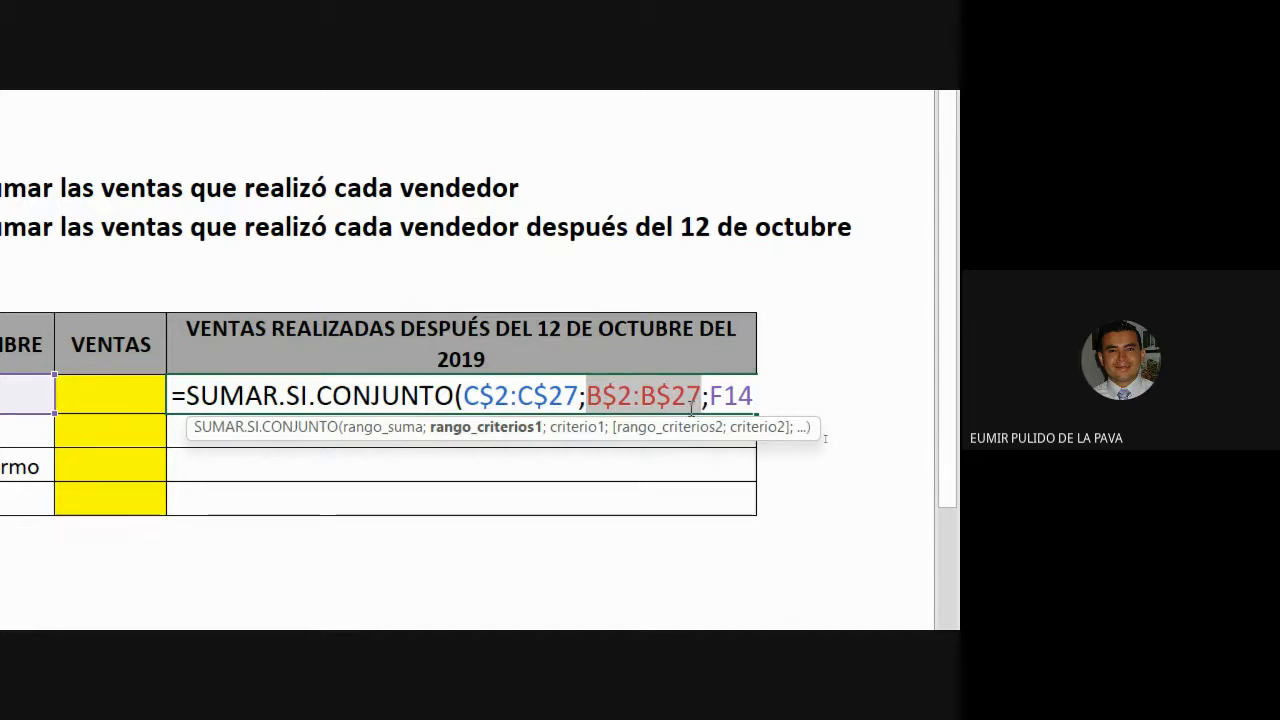
Add the FECHA range A2:A27 as the second criteria range after F14, locking its rows as A$2:A$27, followed by a semicolon
{"action": "left_click", "coordinate": [731, 392]}
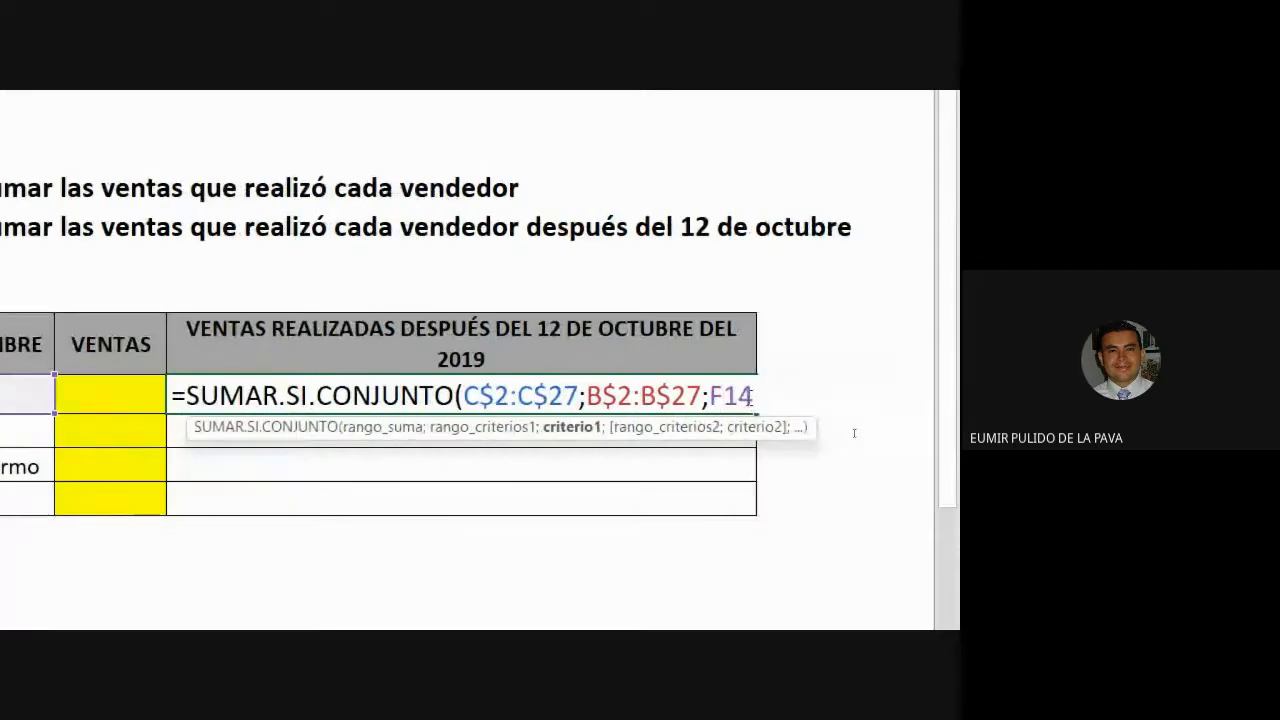
{"action": "type", "text": ";"}
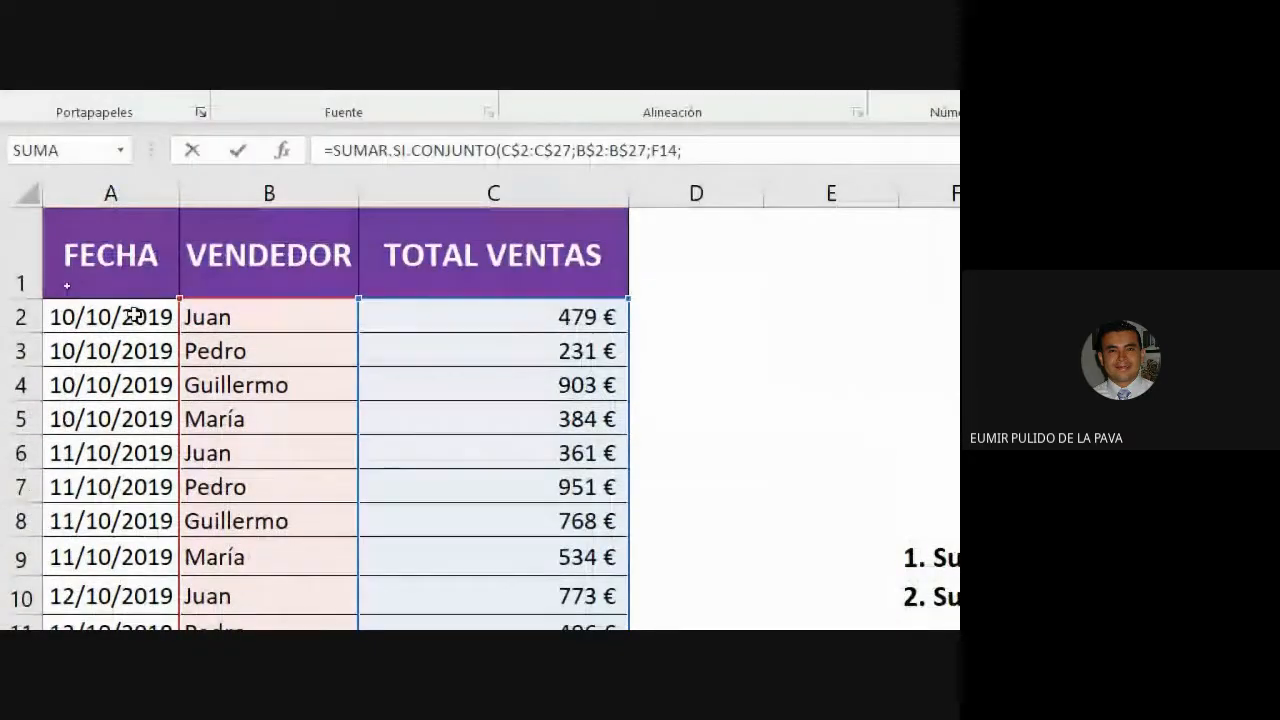
{"action": "left_click_drag", "start_coordinate": [131, 314], "coordinate": [140, 510]}
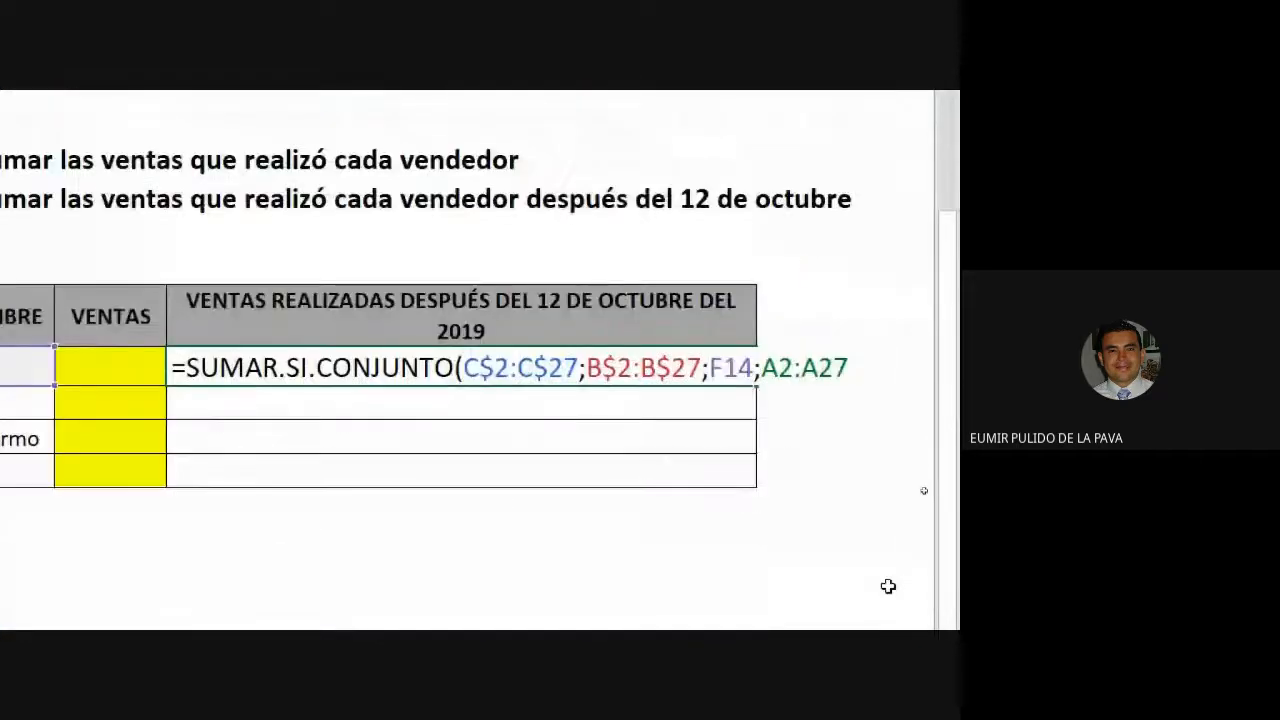
{"action": "key", "text": "F4"}
{"action": "key", "text": "F4"}
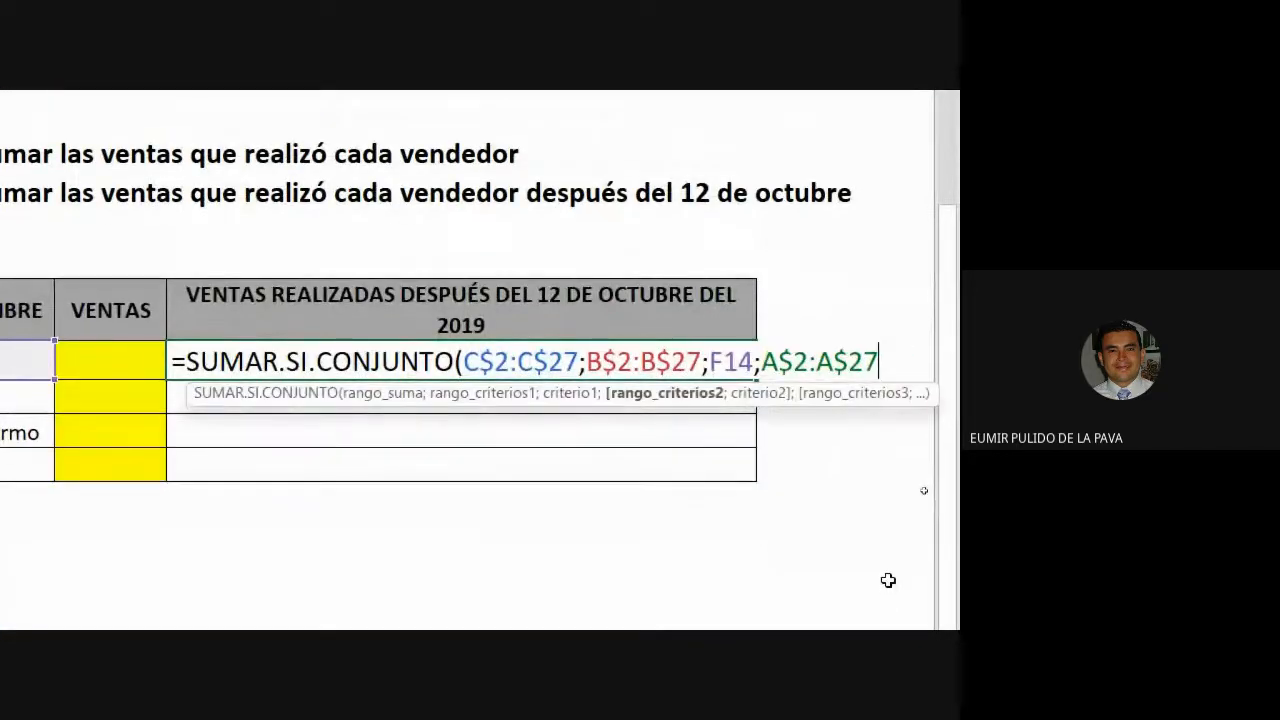
{"action": "type", "text": ";"}
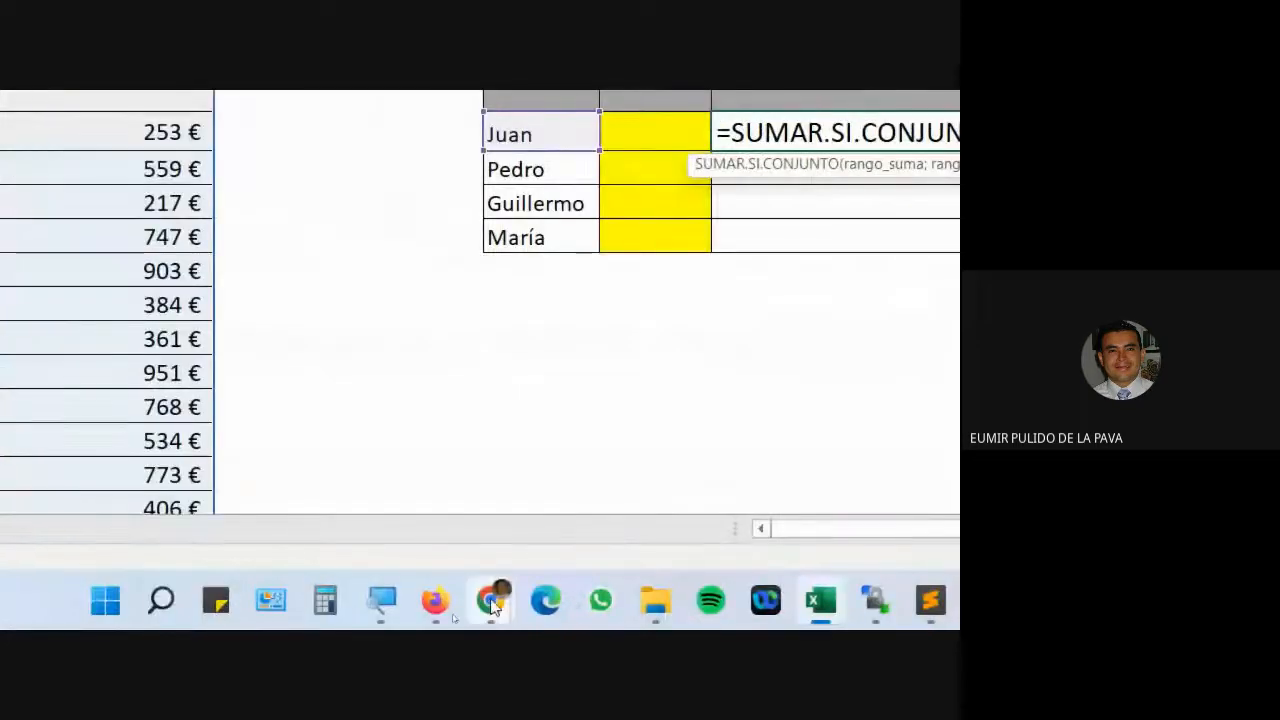
Switch to the Google Meet call to admit the person asking to join, and return to the magnified Excel workbook
{"action": "mouse_move", "coordinate": [493, 607]}
{"action": "left_click", "coordinate": [382, 505]}
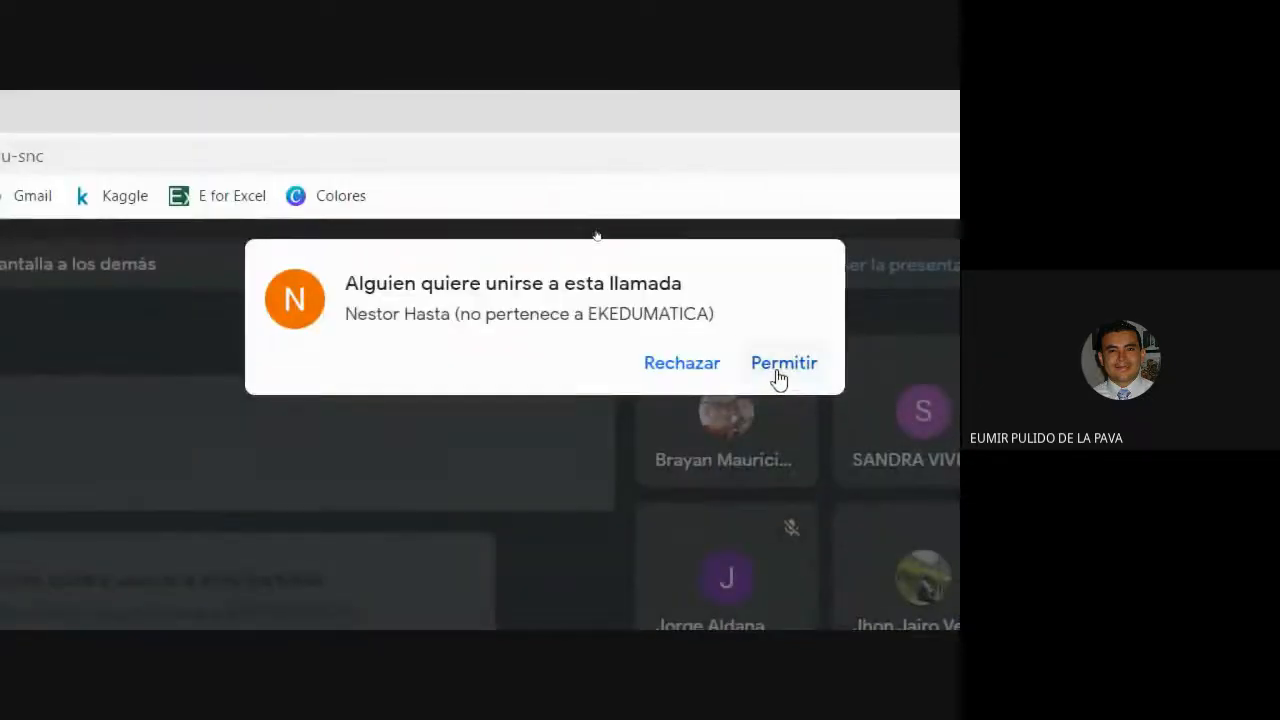
{"action": "left_click", "coordinate": [779, 366]}
{"action": "left_click", "coordinate": [342, 602]}
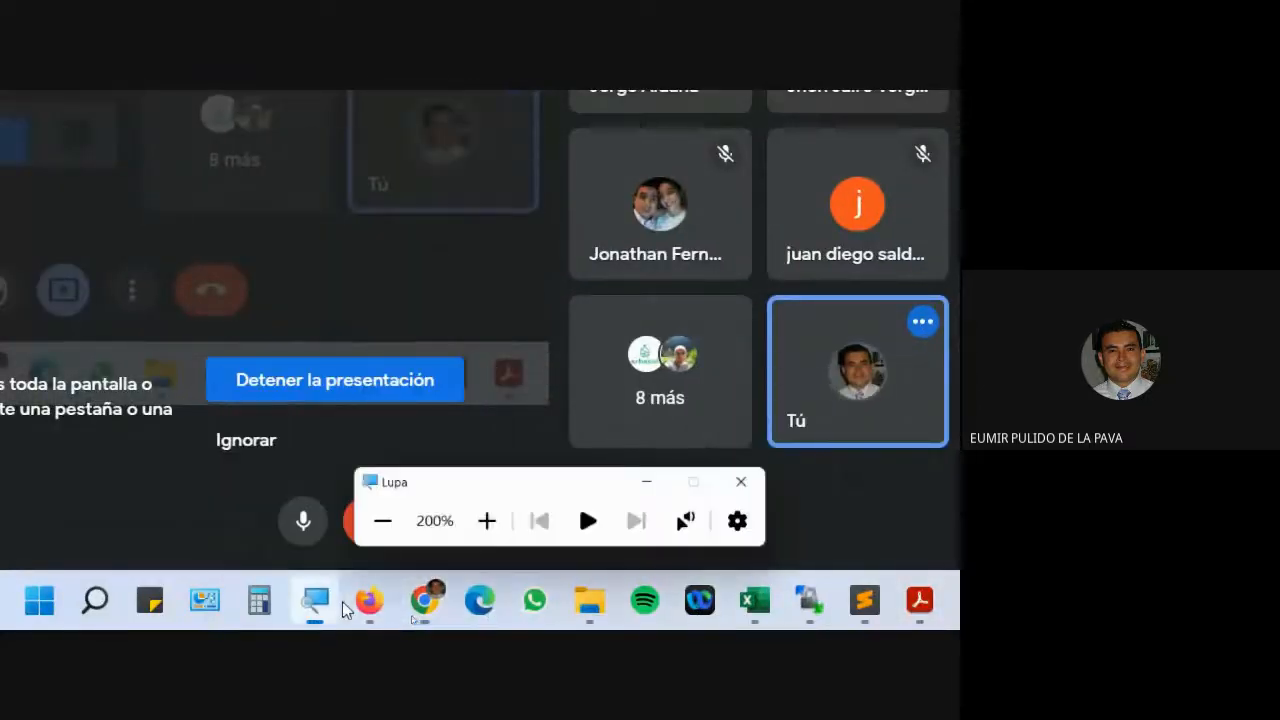
{"action": "left_click", "coordinate": [382, 521]}
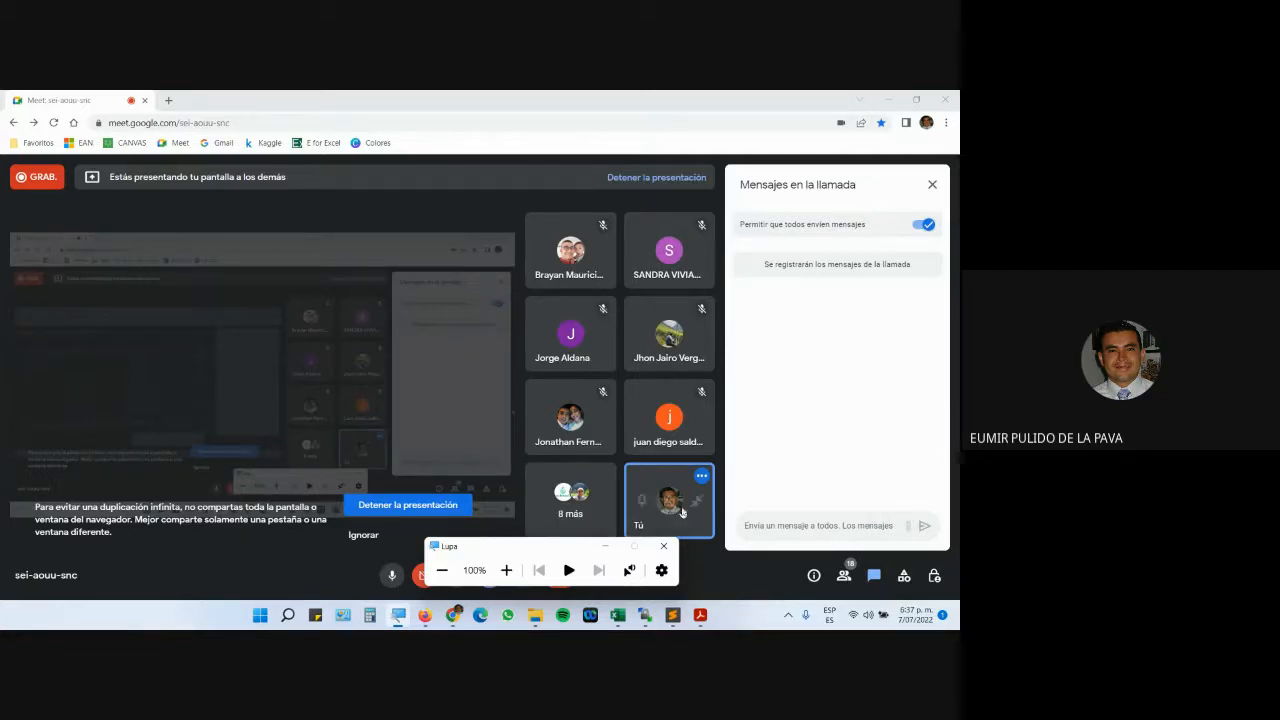
{"action": "left_click", "coordinate": [622, 617]}
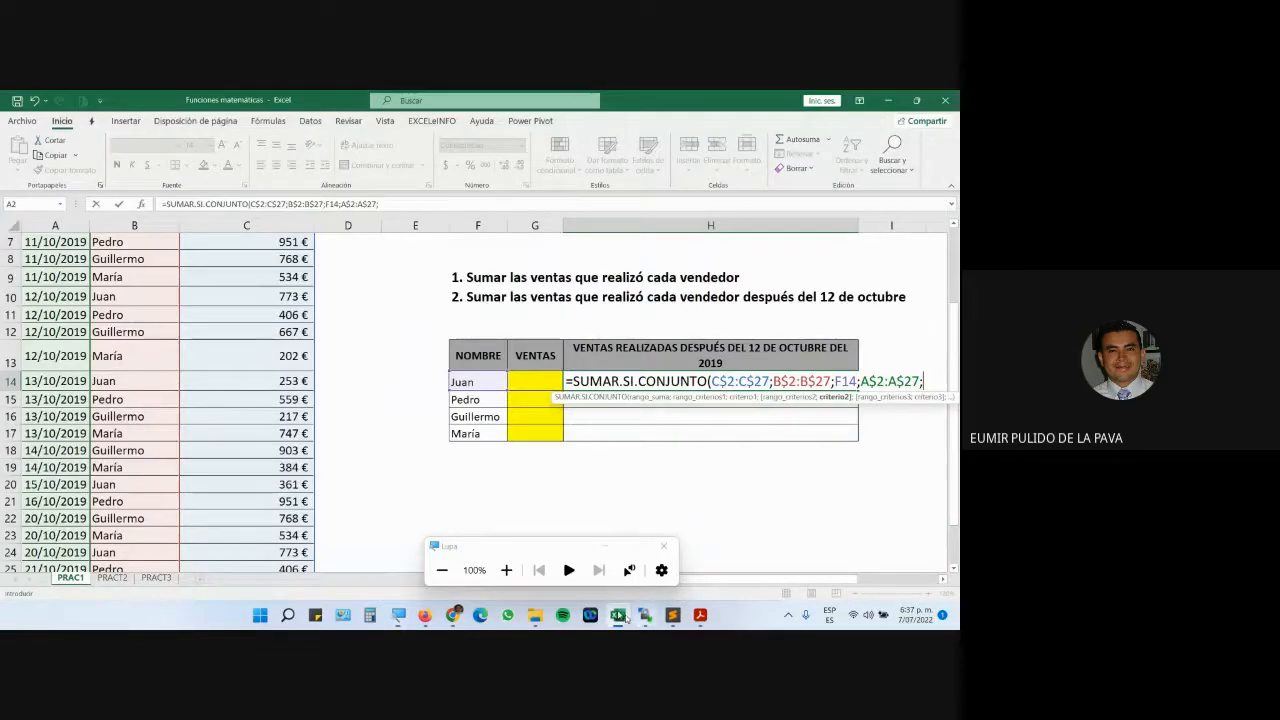
{"action": "left_click", "coordinate": [507, 571]}
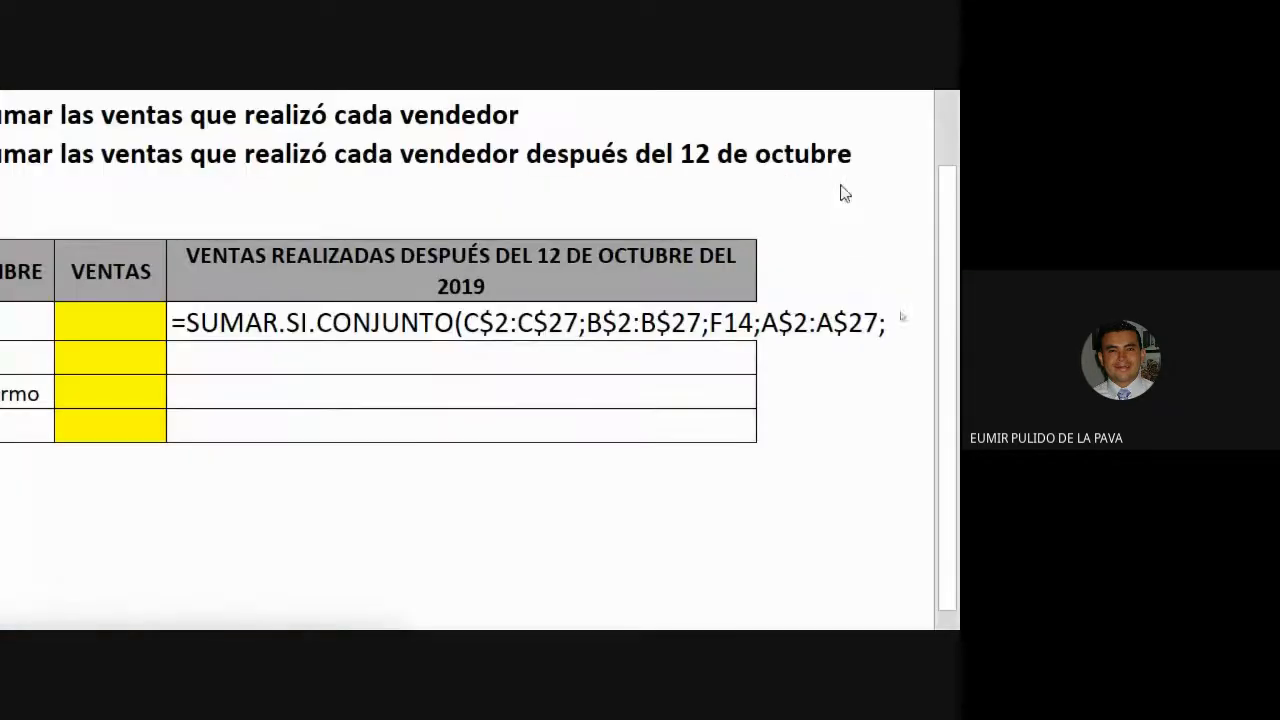
Enter the second criterion of the H14 formula as an opening quotation mark followed by >12/10/2019
{"action": "left_click", "coordinate": [888, 322]}
{"action": "type", "text": "\""}
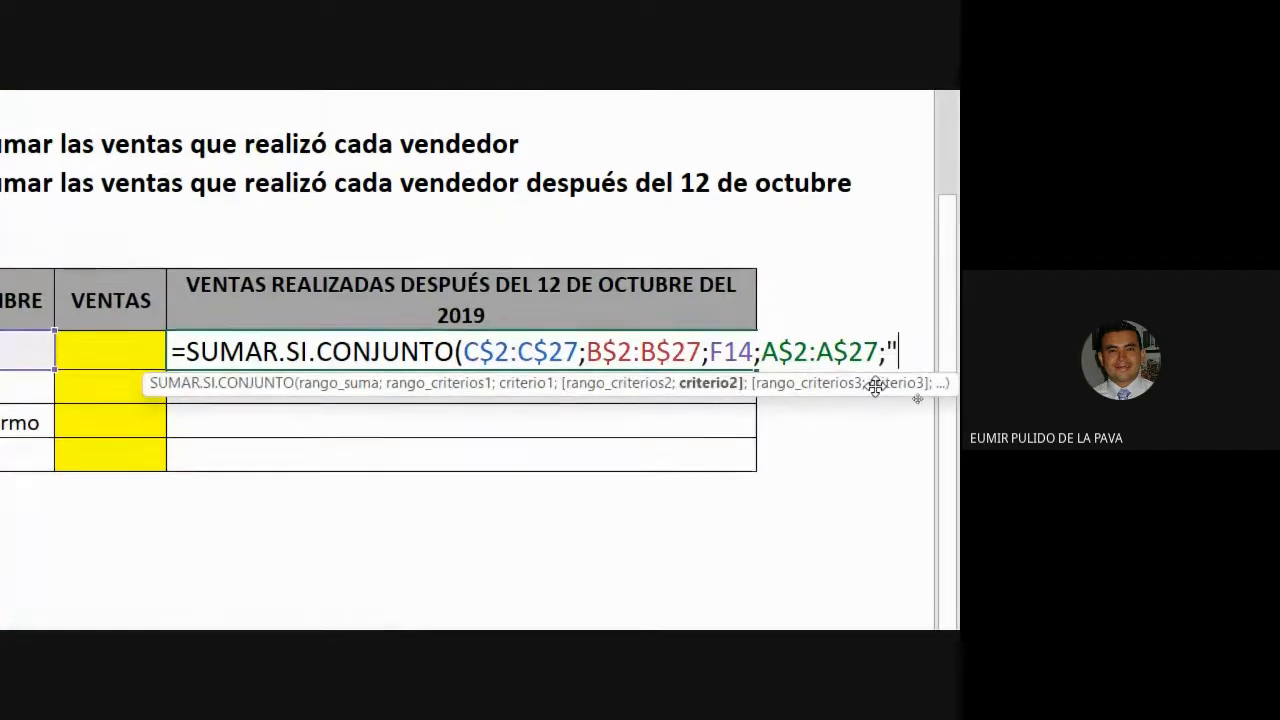
{"action": "type", "text": ">"}
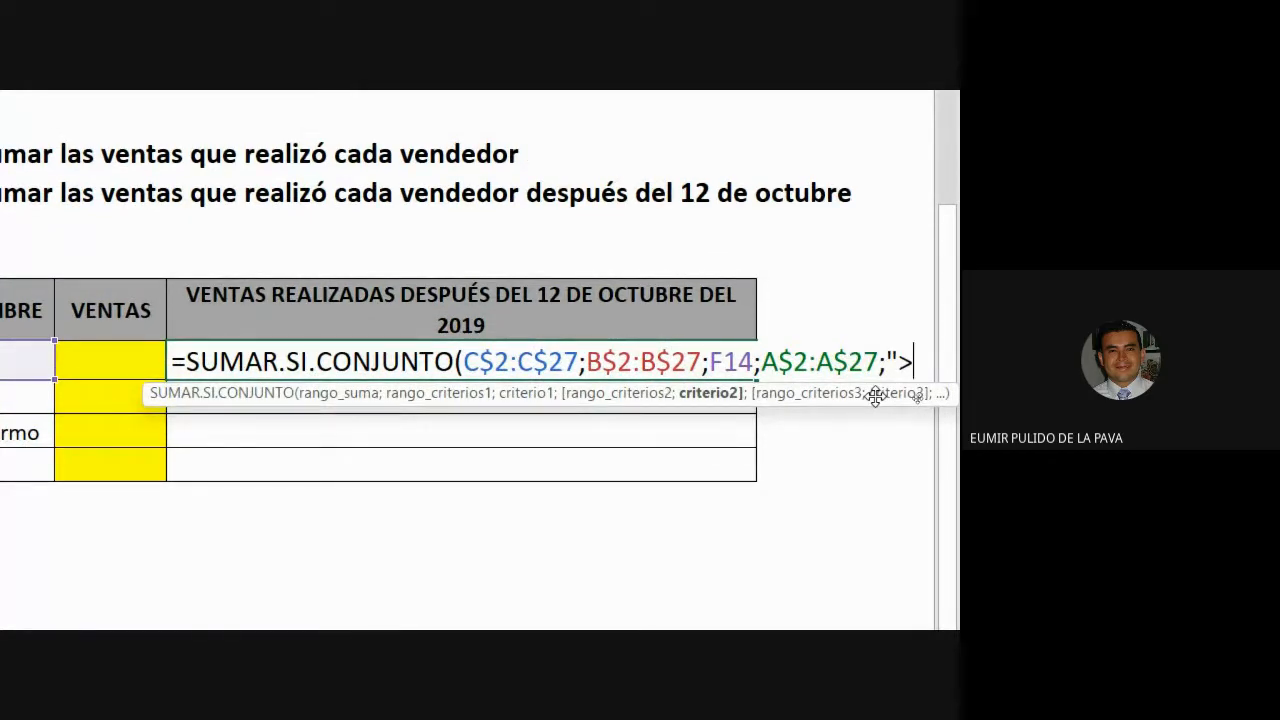
{"action": "type", "text": "12"}
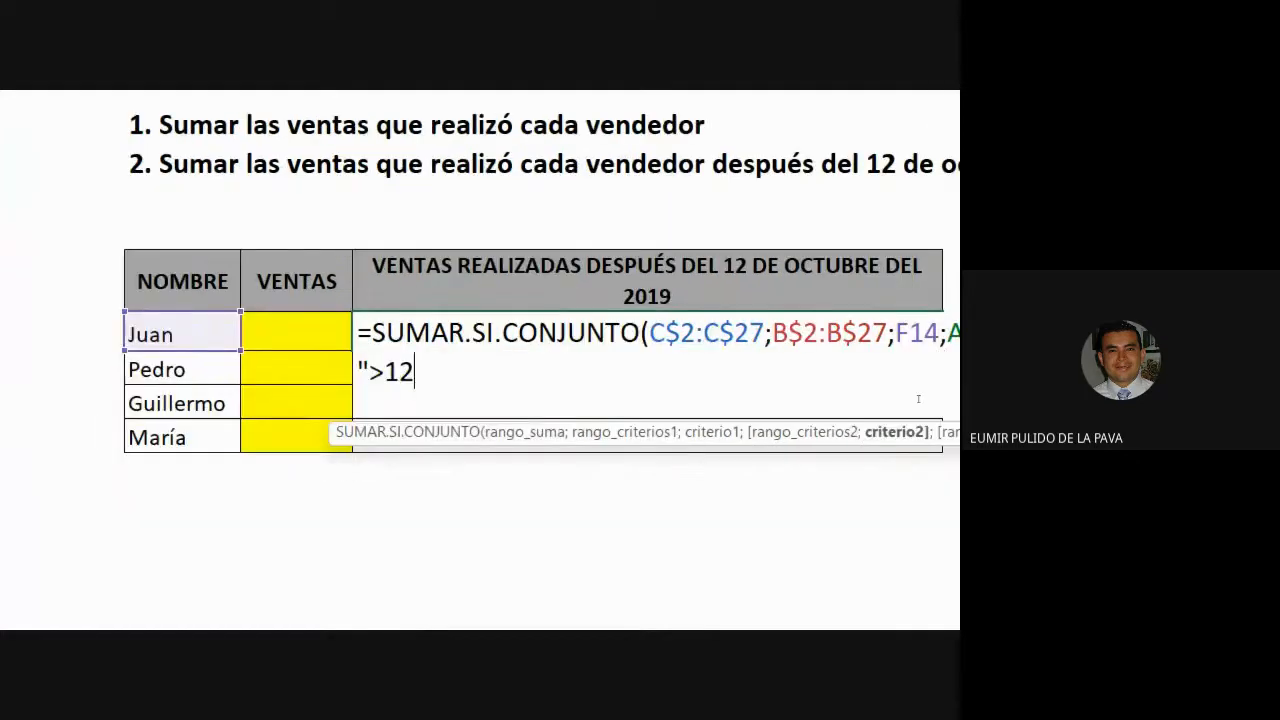
{"action": "type", "text": "-"}
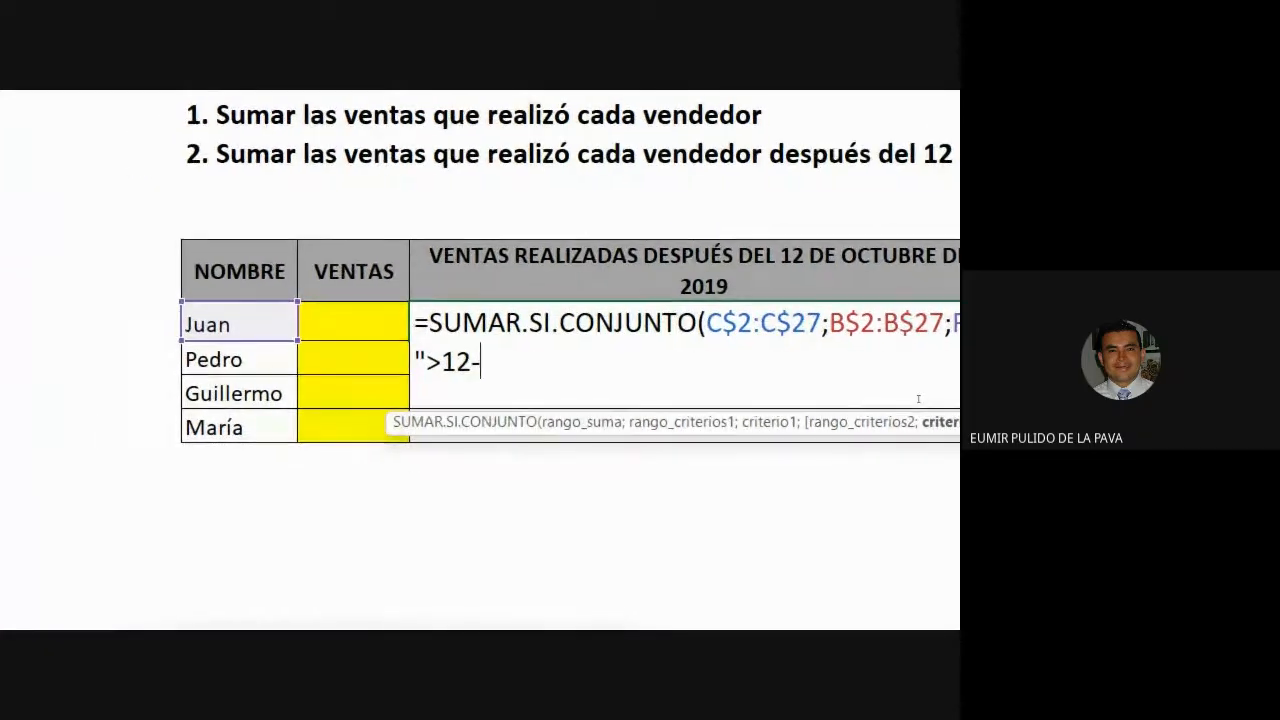
{"action": "key", "text": "BackSpace"}
{"action": "type", "text": "/"}
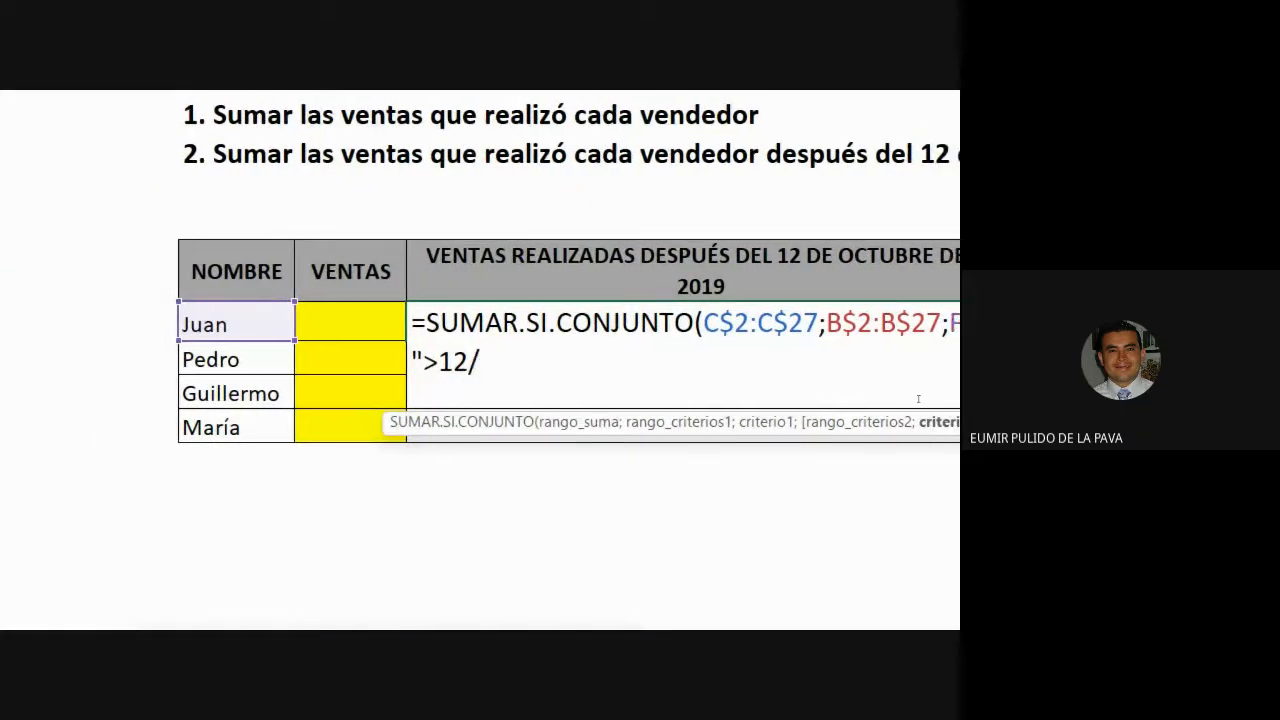
{"action": "key", "text": "BackSpace"}
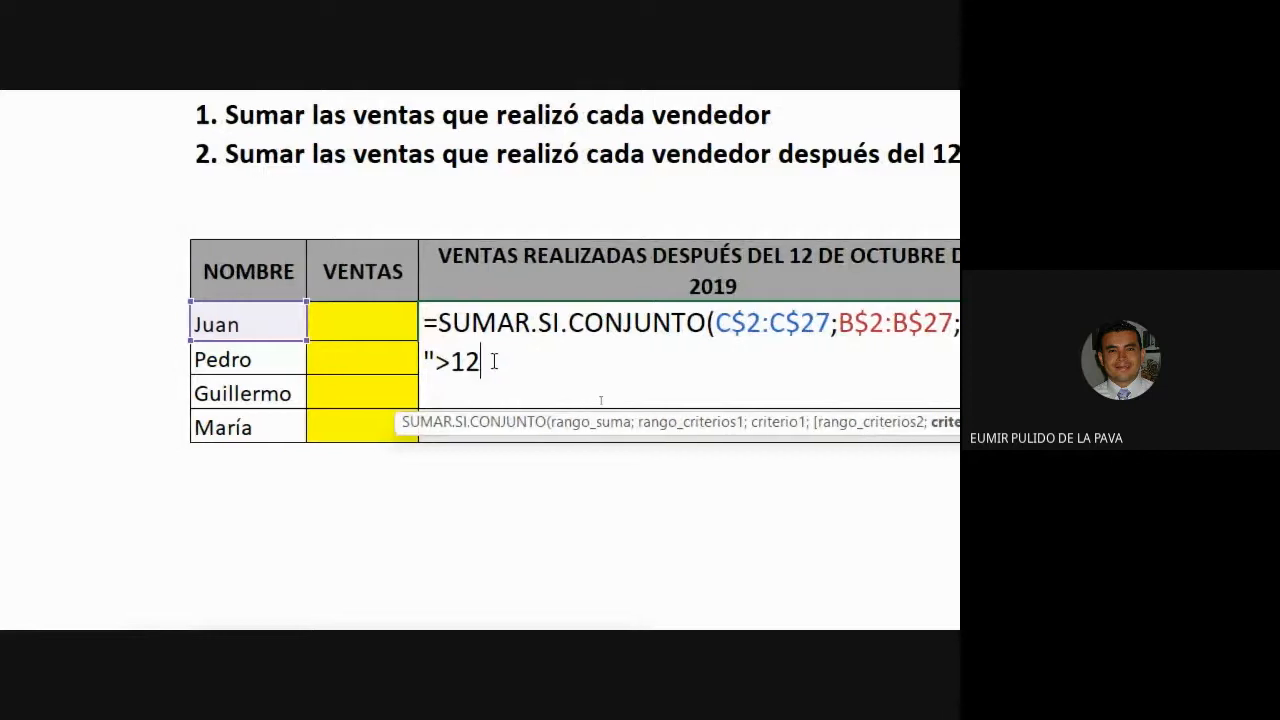
{"action": "type", "text": "/"}
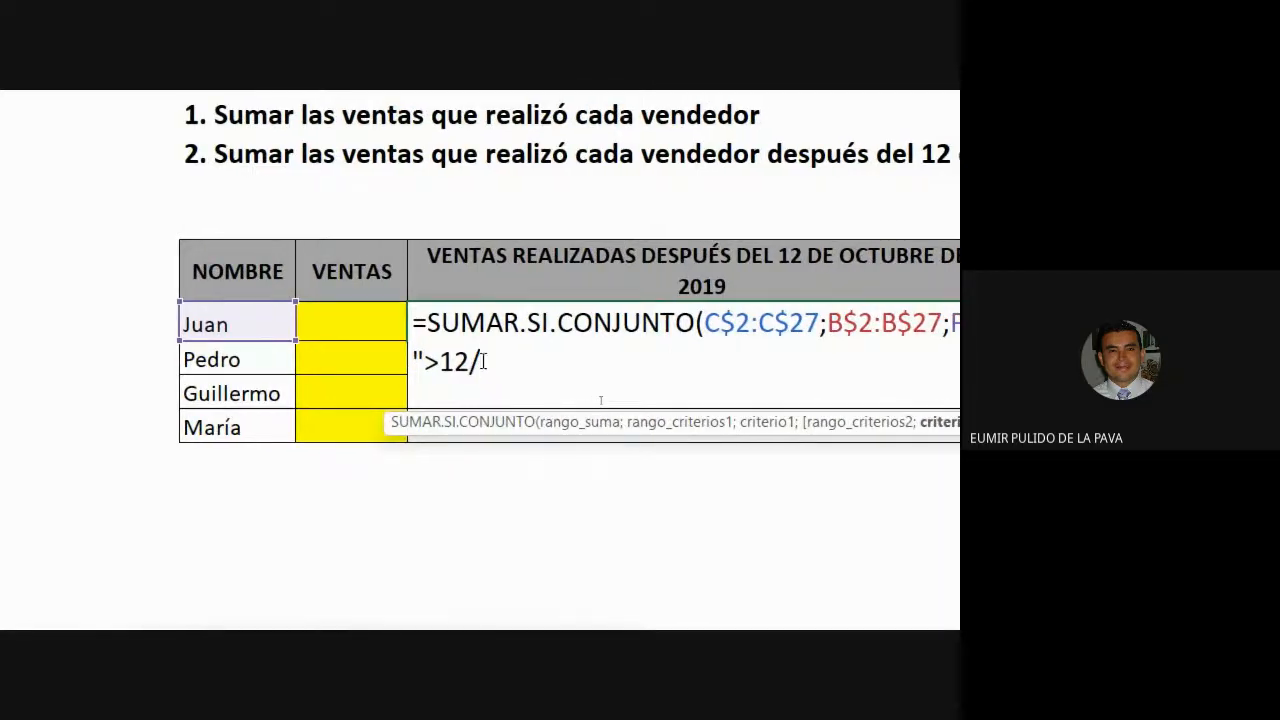
{"action": "type", "text": "10"}
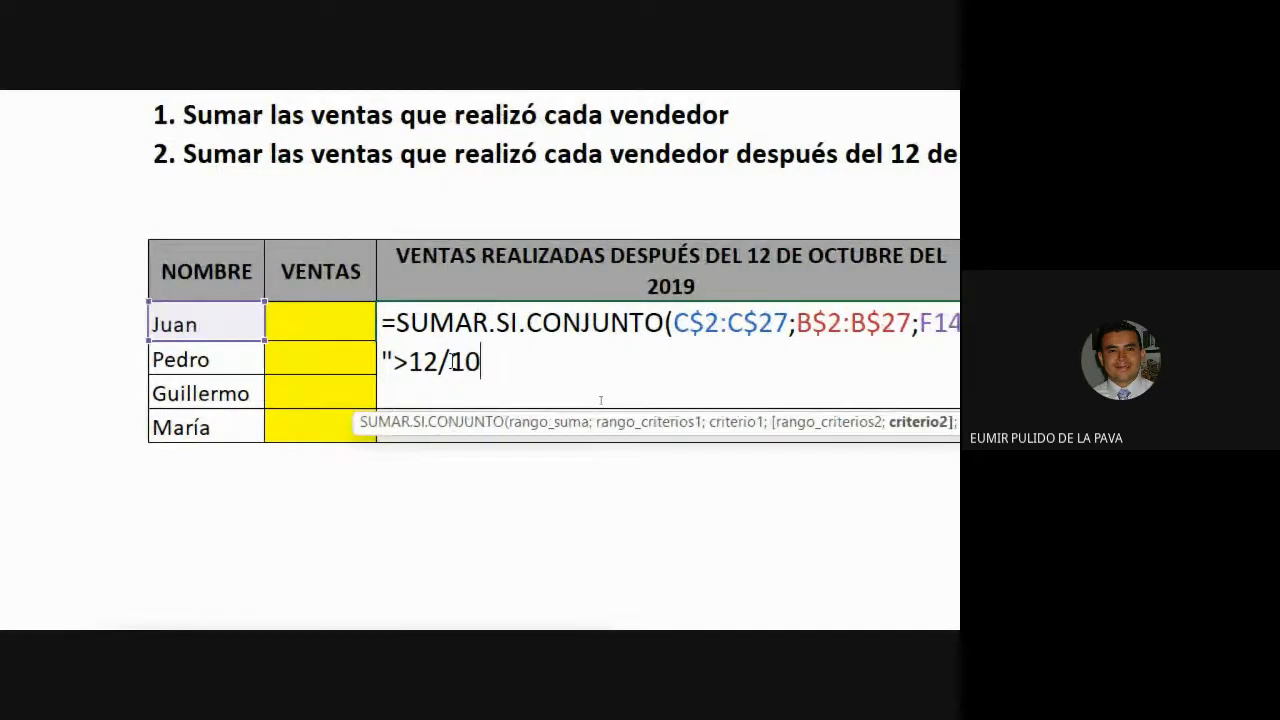
{"action": "type", "text": "-"}
{"action": "key", "text": "BackSpace"}
{"action": "type", "text": "/"}
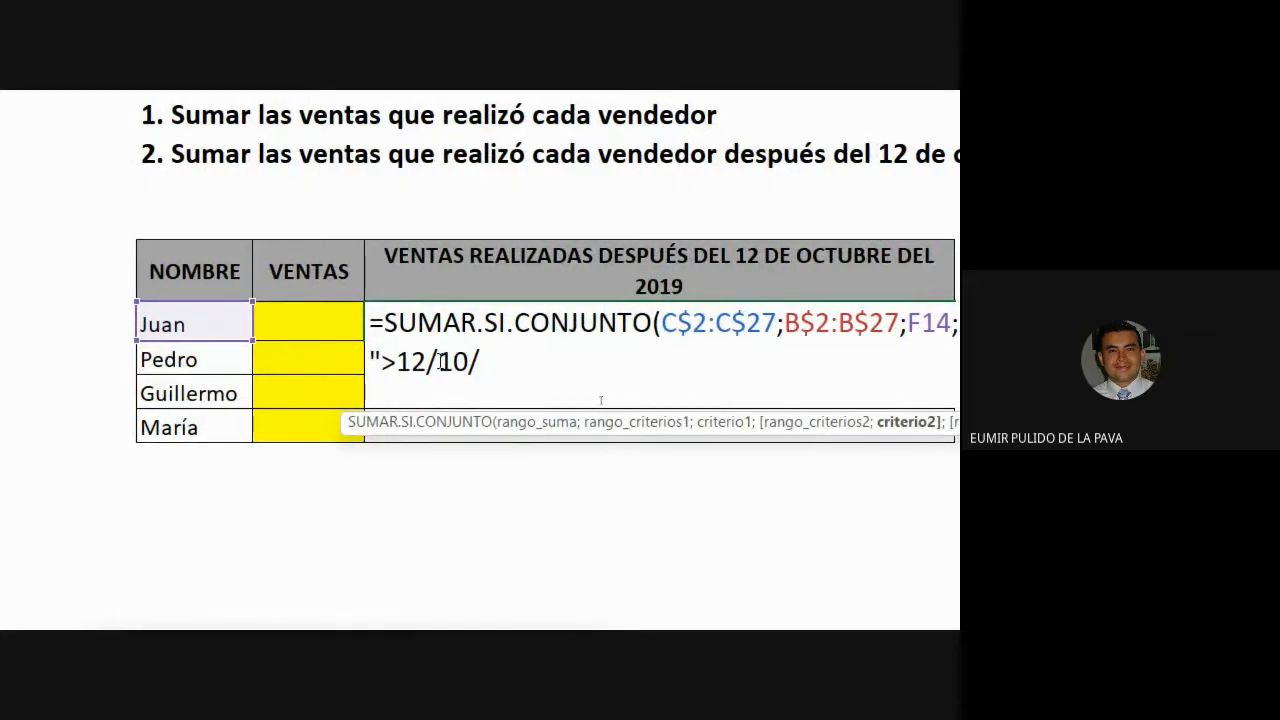
{"action": "type", "text": "2019"}
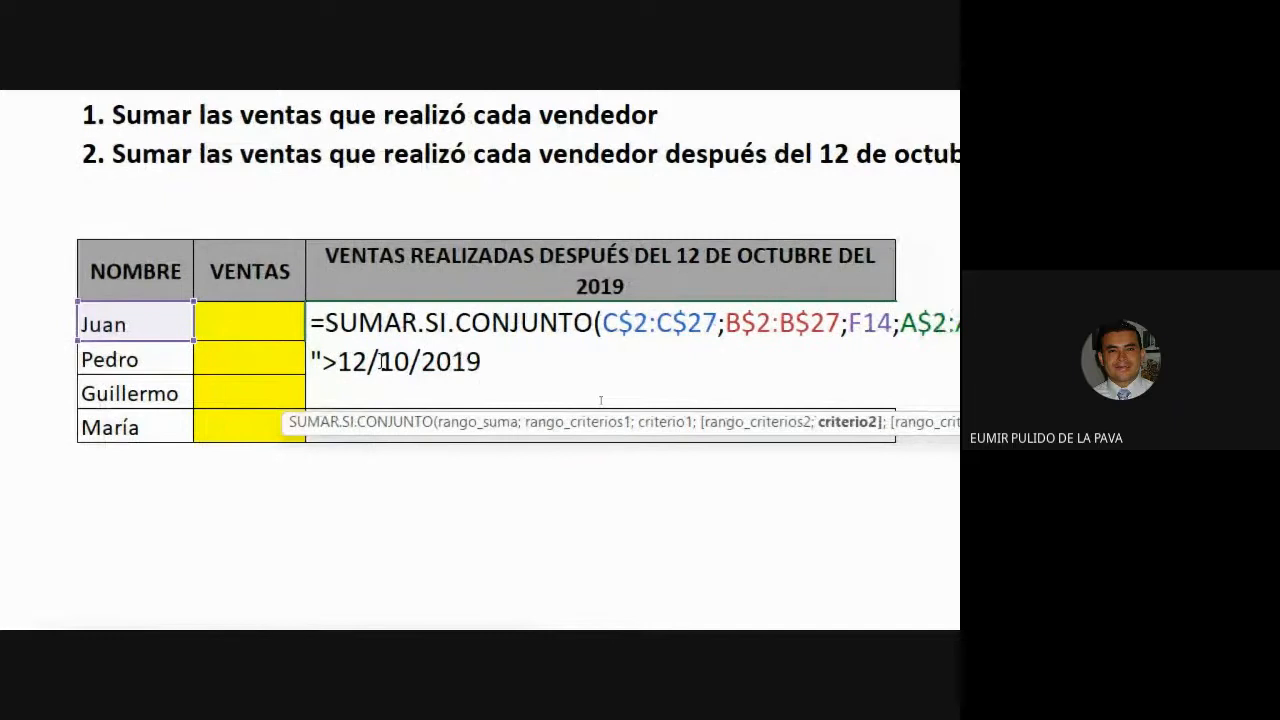
Shorten the criterion's year to 19 and close the quotation marks, making it ">12/10/19"
{"action": "key", "text": "BackSpace"}
{"action": "key", "text": "BackSpace"}
{"action": "key", "text": "BackSpace"}
{"action": "key", "text": "BackSpace"}
{"action": "type", "text": "19"}
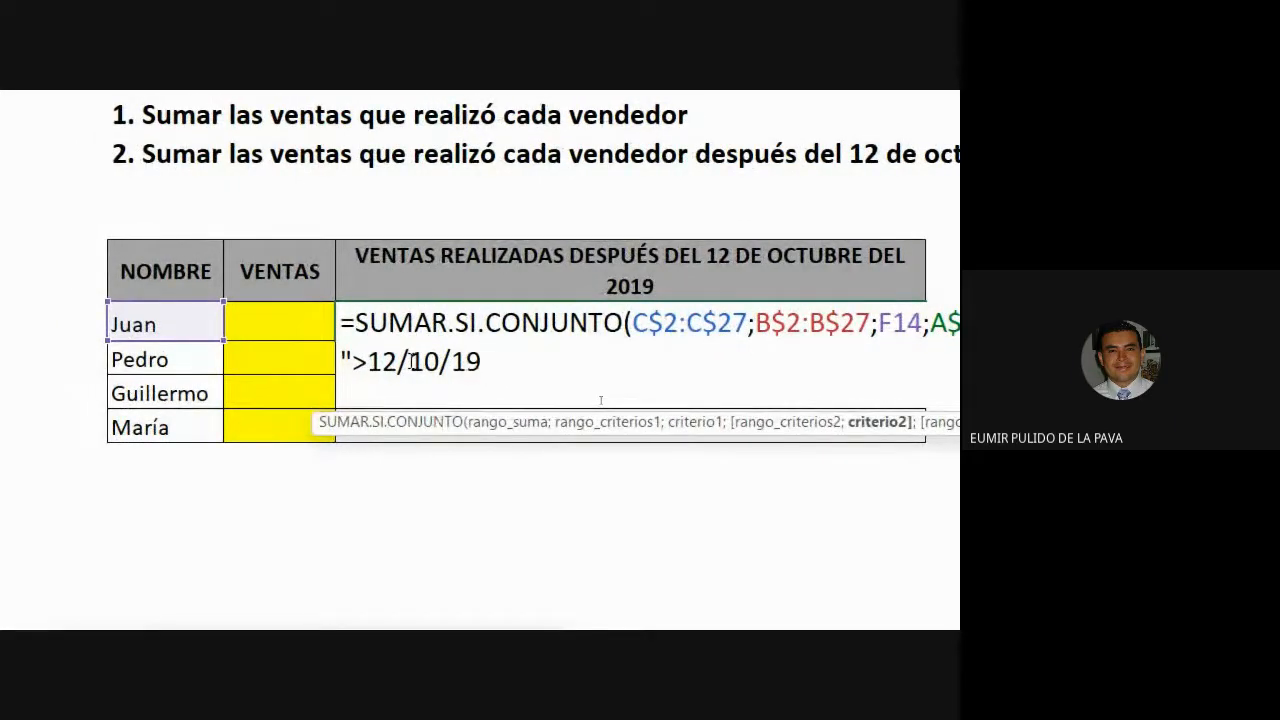
{"action": "type", "text": "\""}
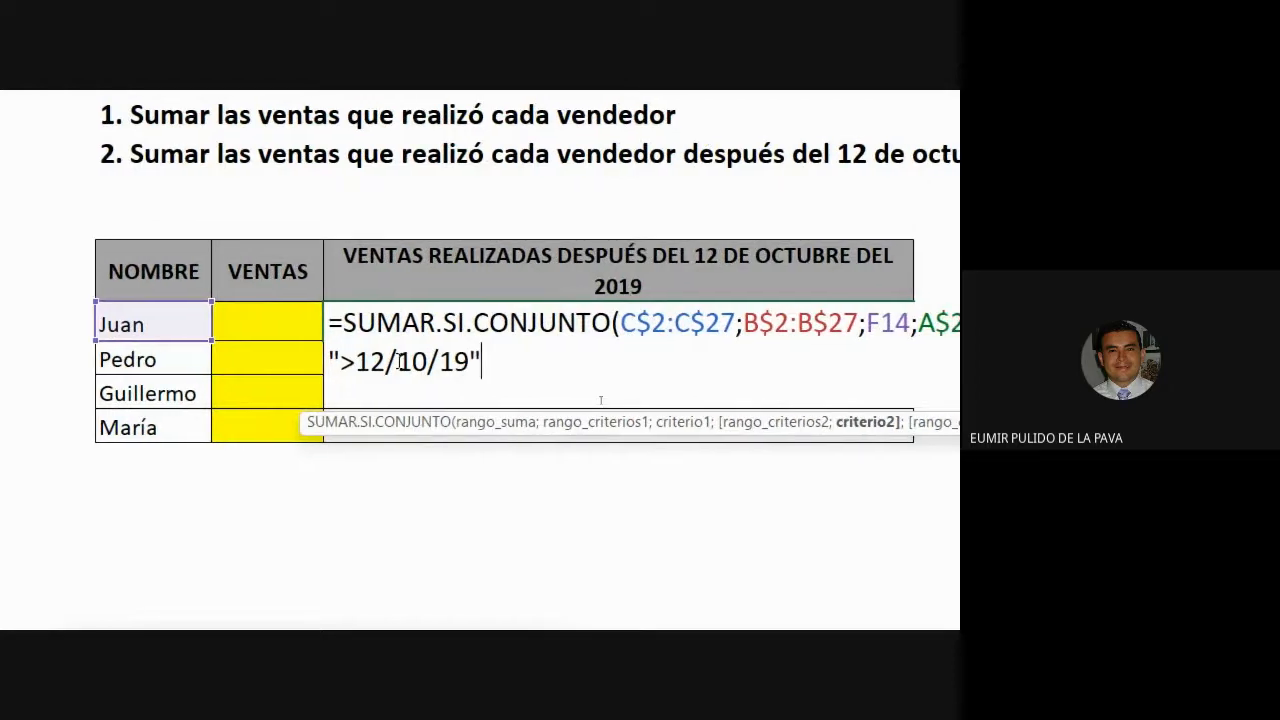
Review the arguments of the H14 formula from the sum range through the date range and the date criterion
{"action": "left_click", "coordinate": [462, 322]}
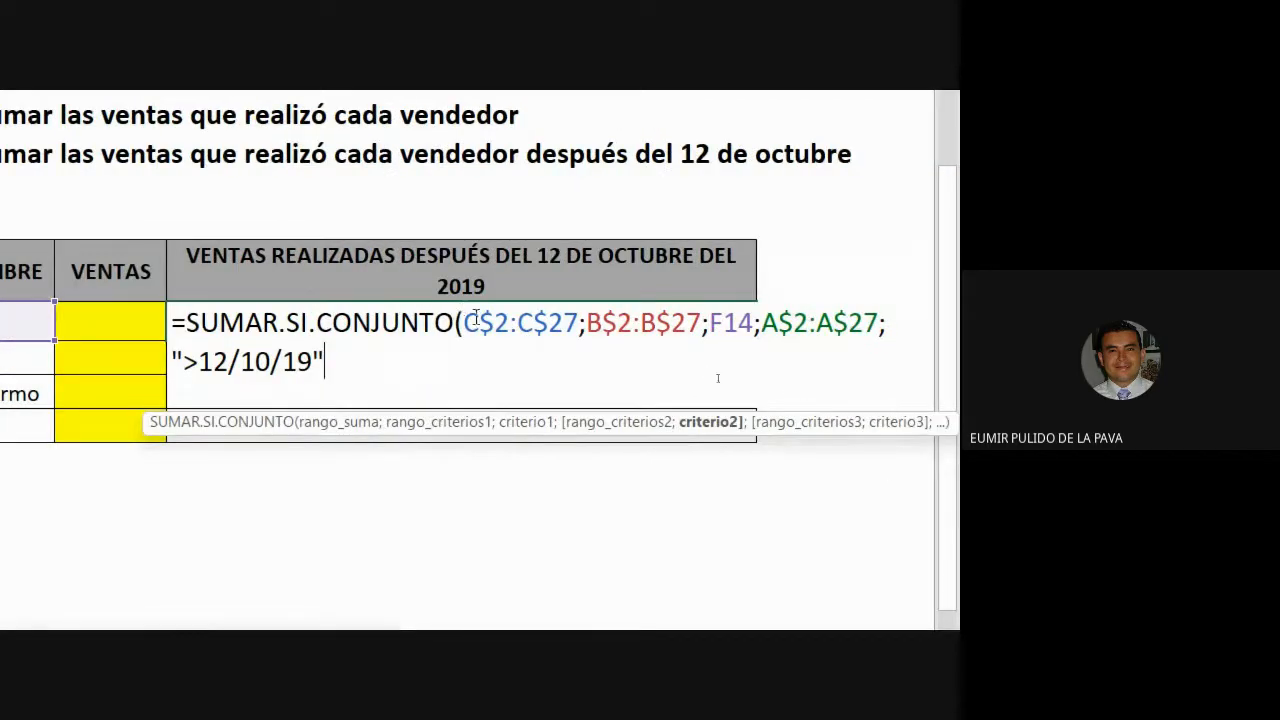
{"action": "left_click_drag", "start_coordinate": [462, 322], "coordinate": [736, 318]}
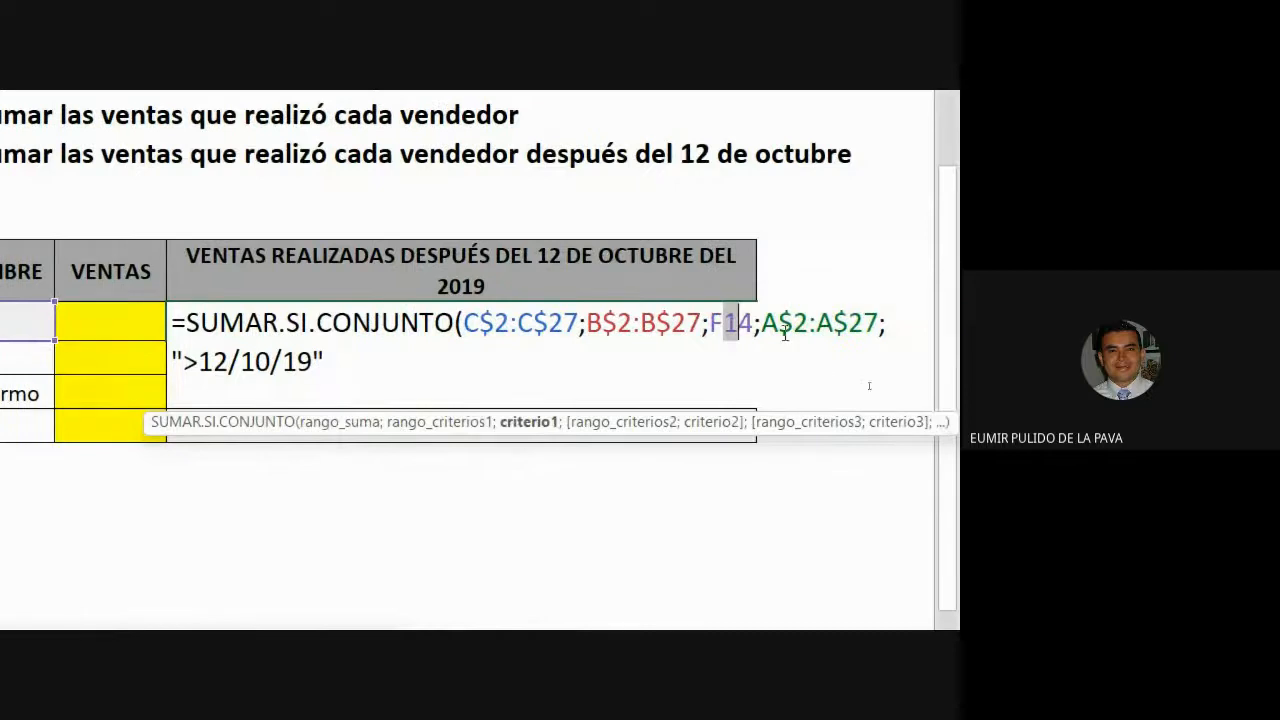
{"action": "left_click_drag", "start_coordinate": [762, 322], "coordinate": [882, 330]}
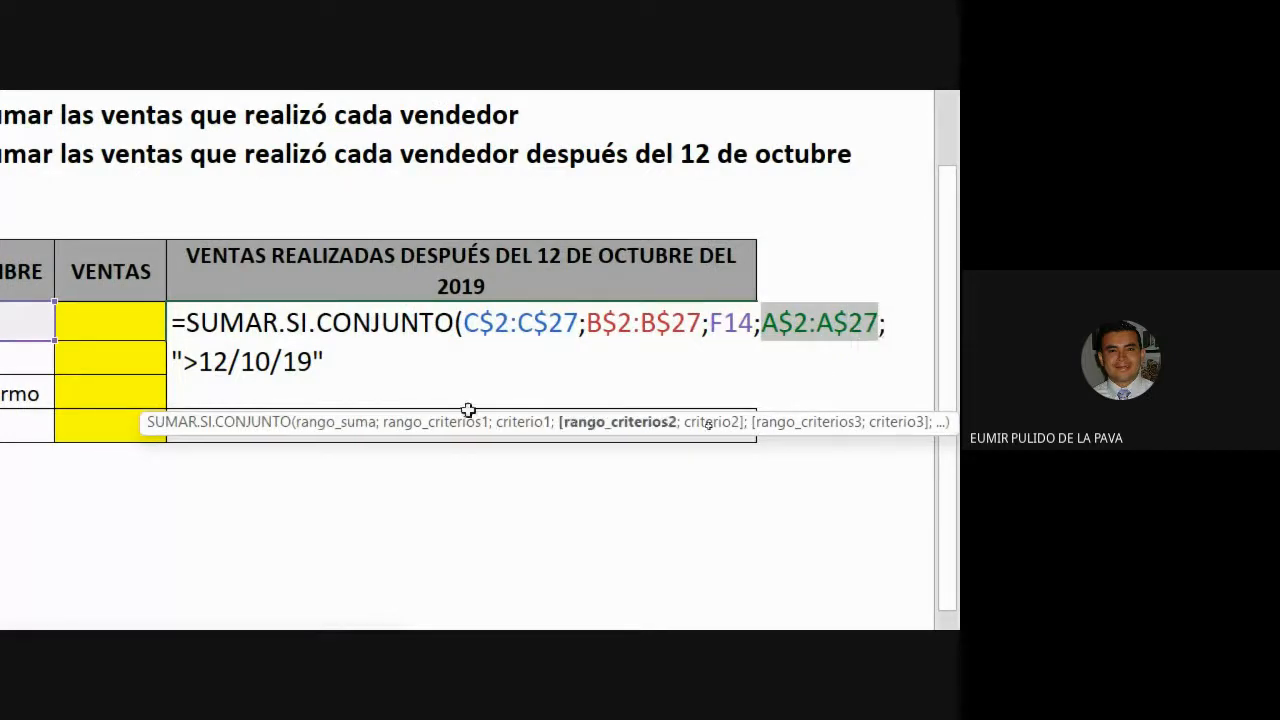
{"action": "left_click", "coordinate": [201, 362]}
{"action": "left_click_drag", "start_coordinate": [184, 362], "coordinate": [312, 362]}
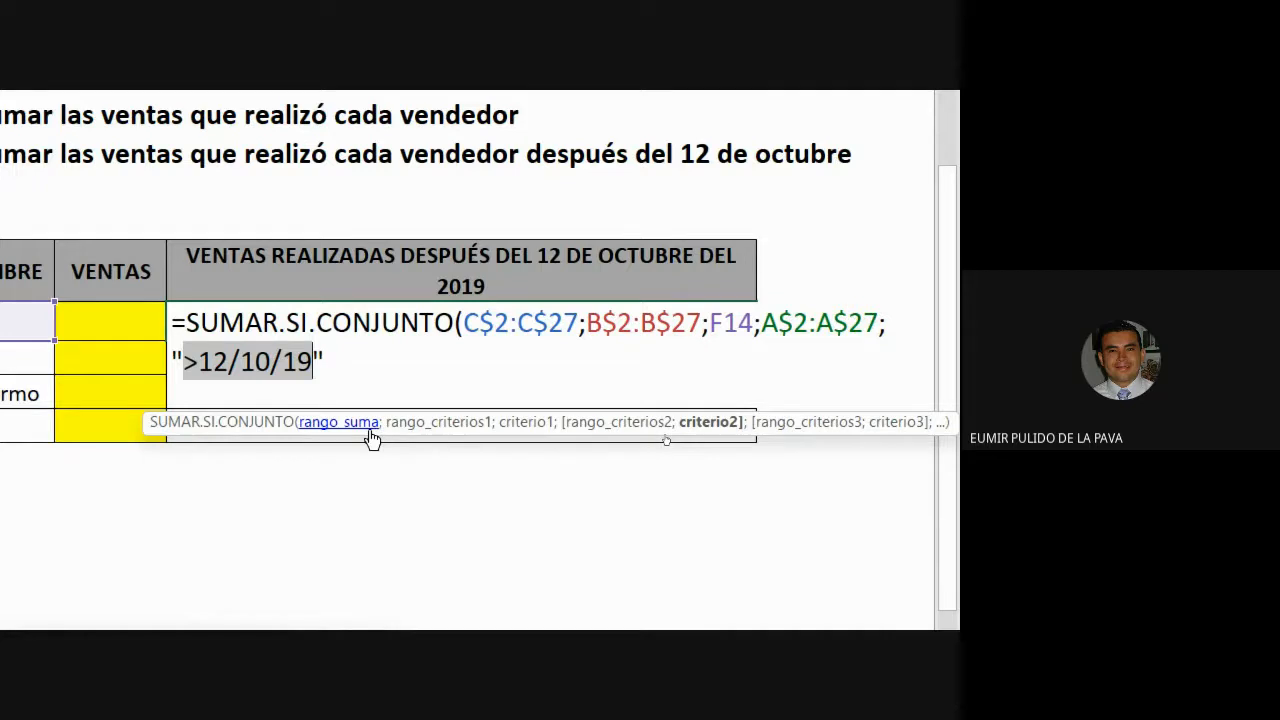
Close the SUMAR.SI.CONJUNTO formula with a parenthesis after the second criterion, and highlight the date within that criterion
{"action": "left_click", "coordinate": [369, 359]}
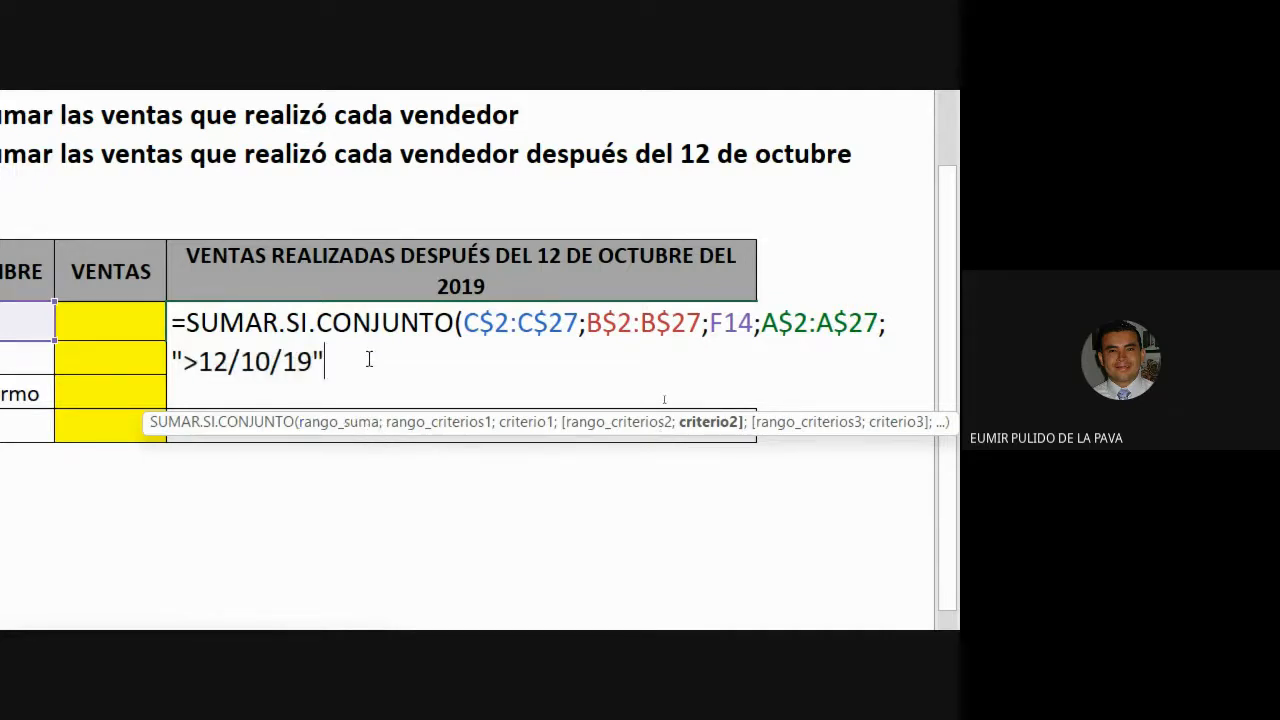
{"action": "type", "text": ")"}
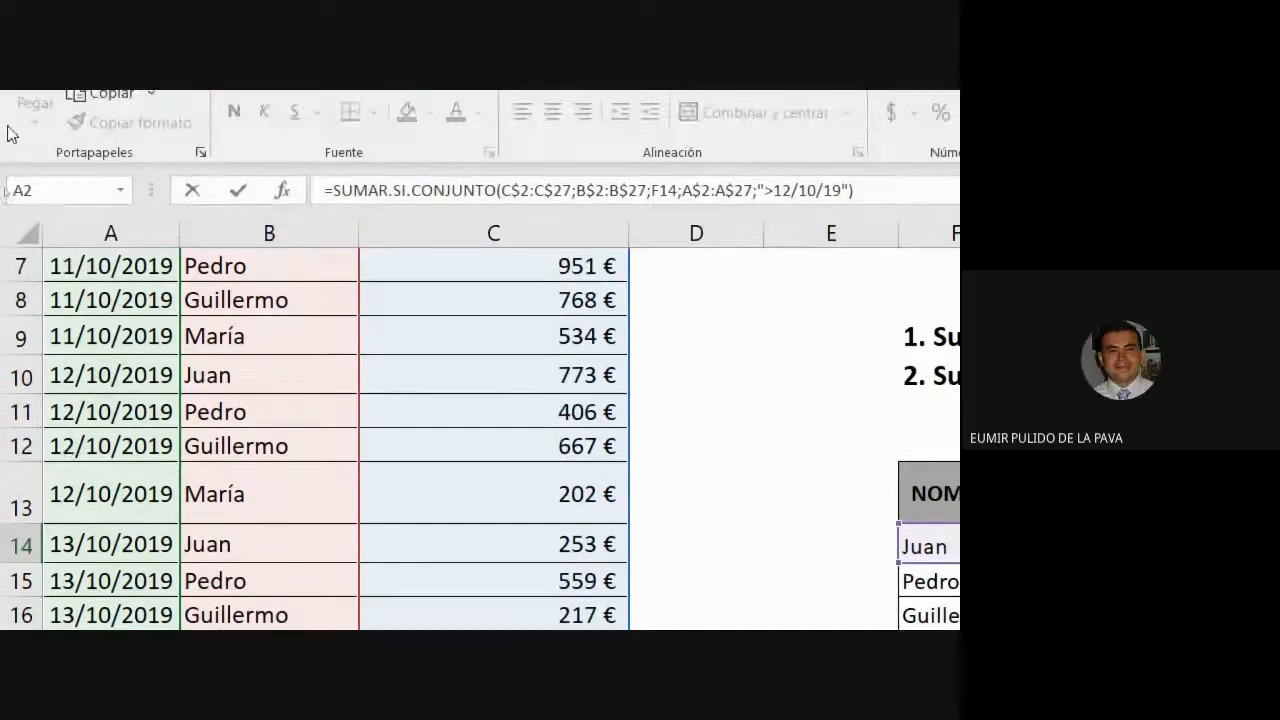
{"action": "scroll", "coordinate": [88, 467], "scroll_direction": "up", "scroll_amount": 2}
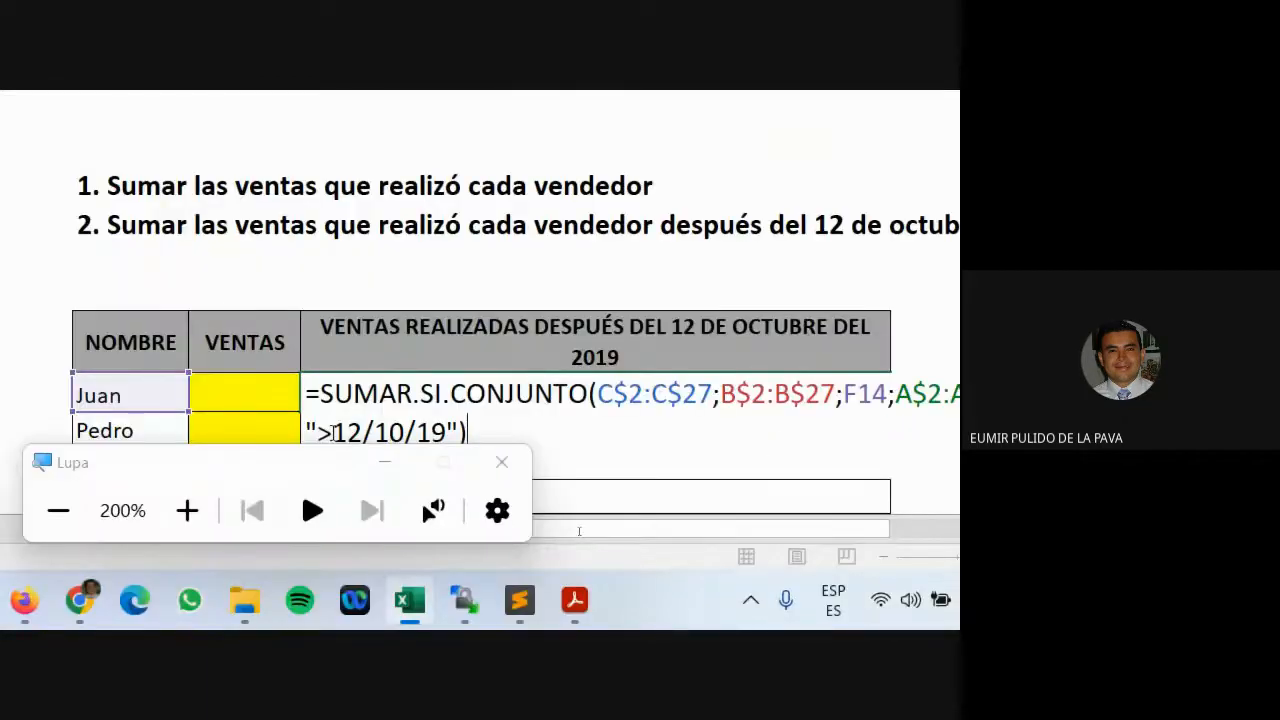
{"action": "left_click_drag", "start_coordinate": [332, 432], "coordinate": [458, 432]}
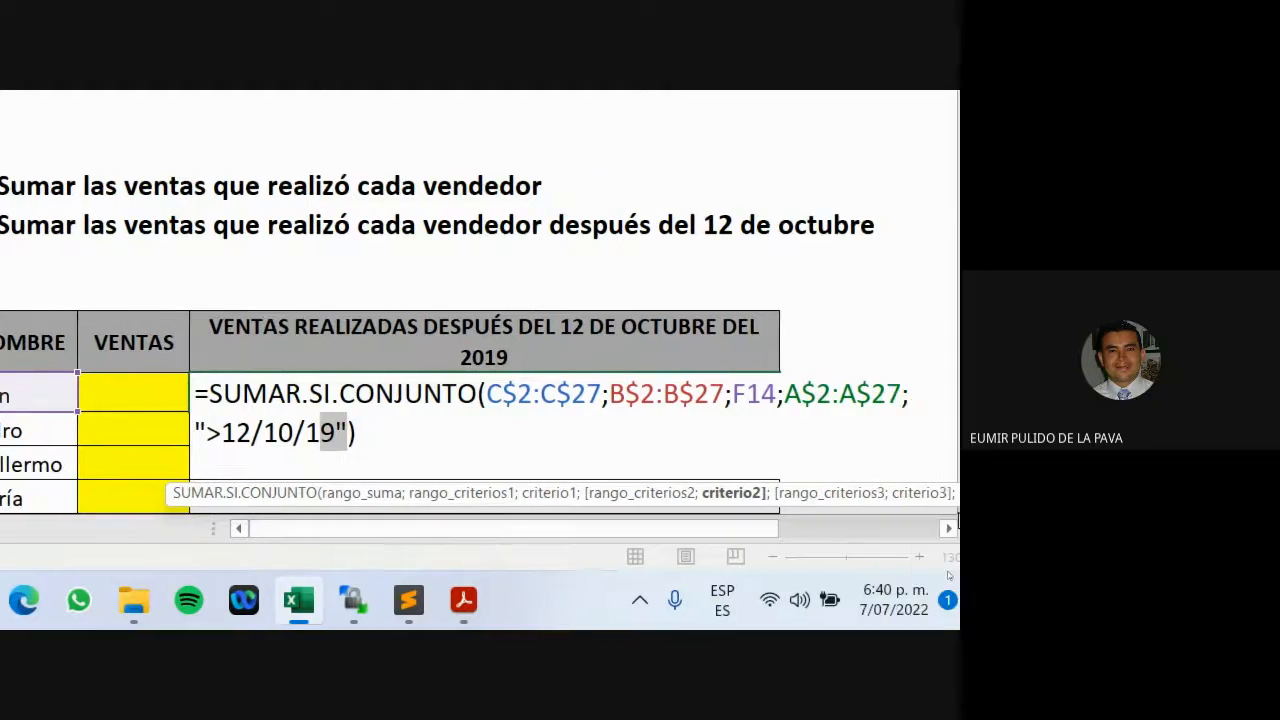
Confirm the SUMAR.SI.CONJUNTO formula in H14 and fill it down through H17 for the remaining sellers
{"action": "key", "text": "Return"}
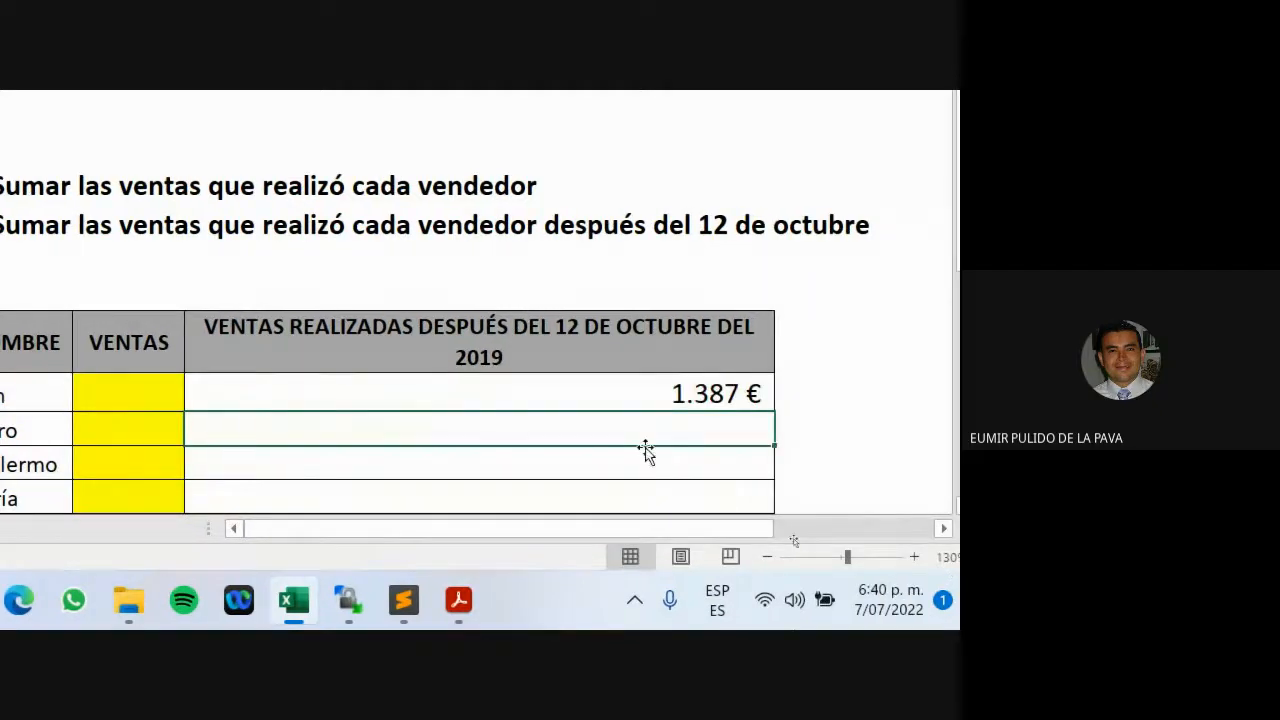
{"action": "left_click", "coordinate": [680, 400]}
{"action": "left_click_drag", "start_coordinate": [773, 411], "coordinate": [773, 508]}
{"action": "scroll", "coordinate": [600, 420], "scroll_direction": "down", "scroll_amount": 2}
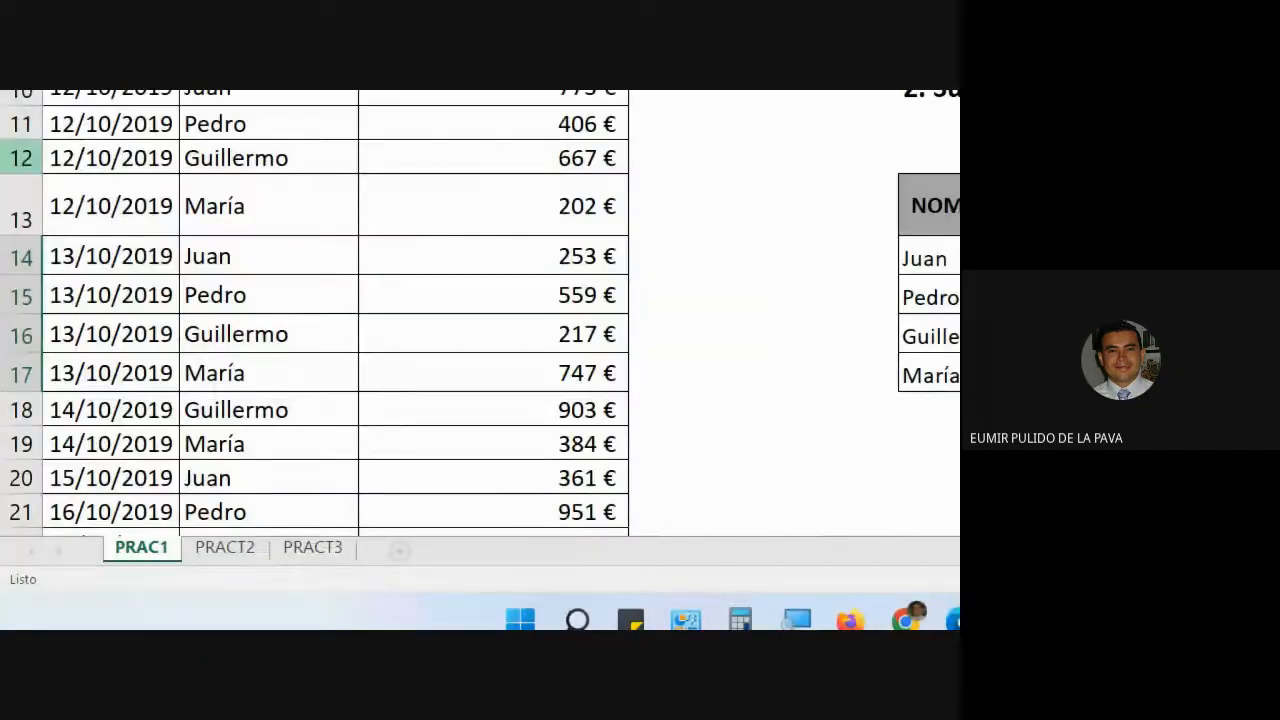
{"action": "scroll", "coordinate": [123, 363], "scroll_direction": "up", "scroll_amount": 2}
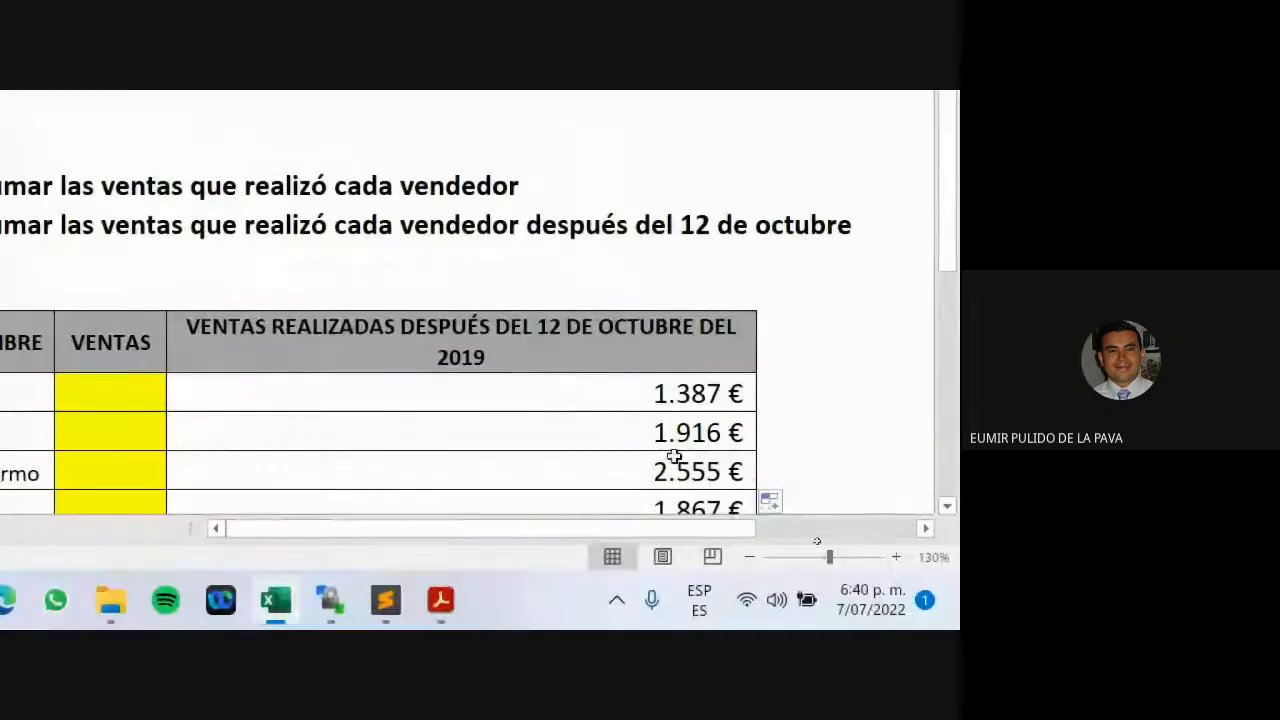
Examine the 12/10/2019 sale in row 10 and the formula behind its date in A10
{"action": "left_click", "coordinate": [694, 405]}
{"action": "scroll", "coordinate": [123, 329], "scroll_direction": "up", "scroll_amount": 1}
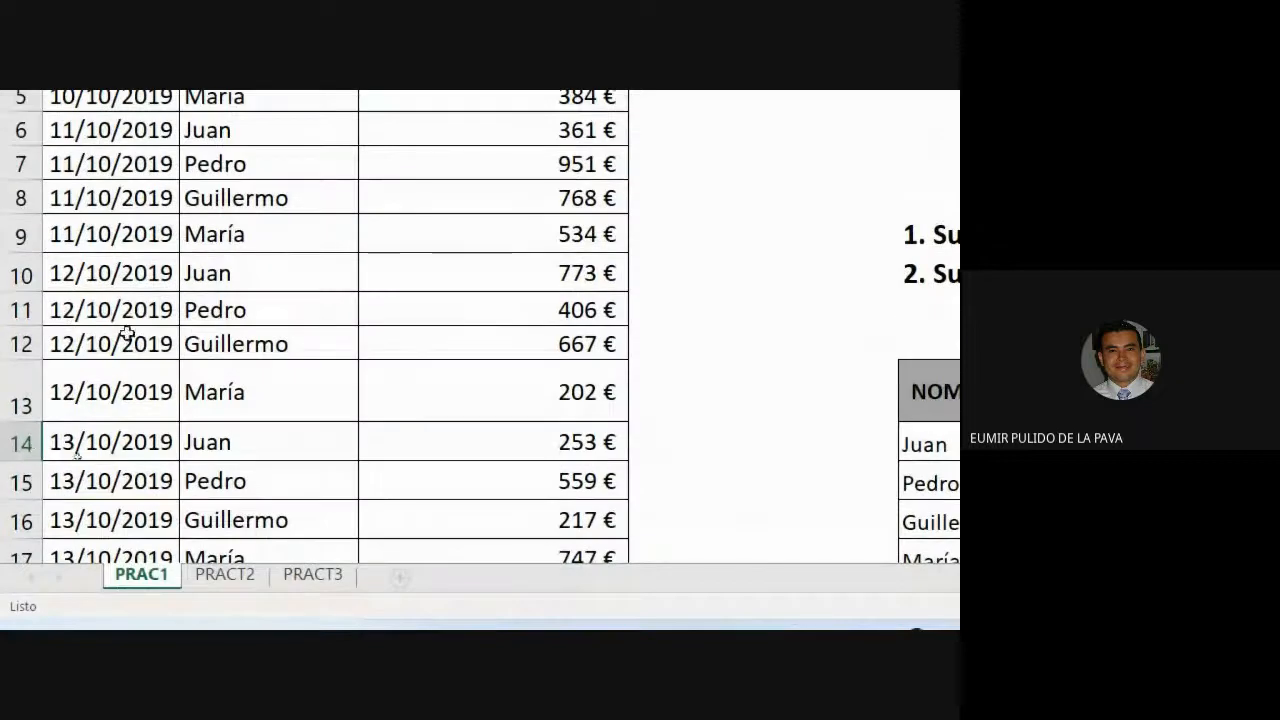
{"action": "left_click", "coordinate": [77, 277]}
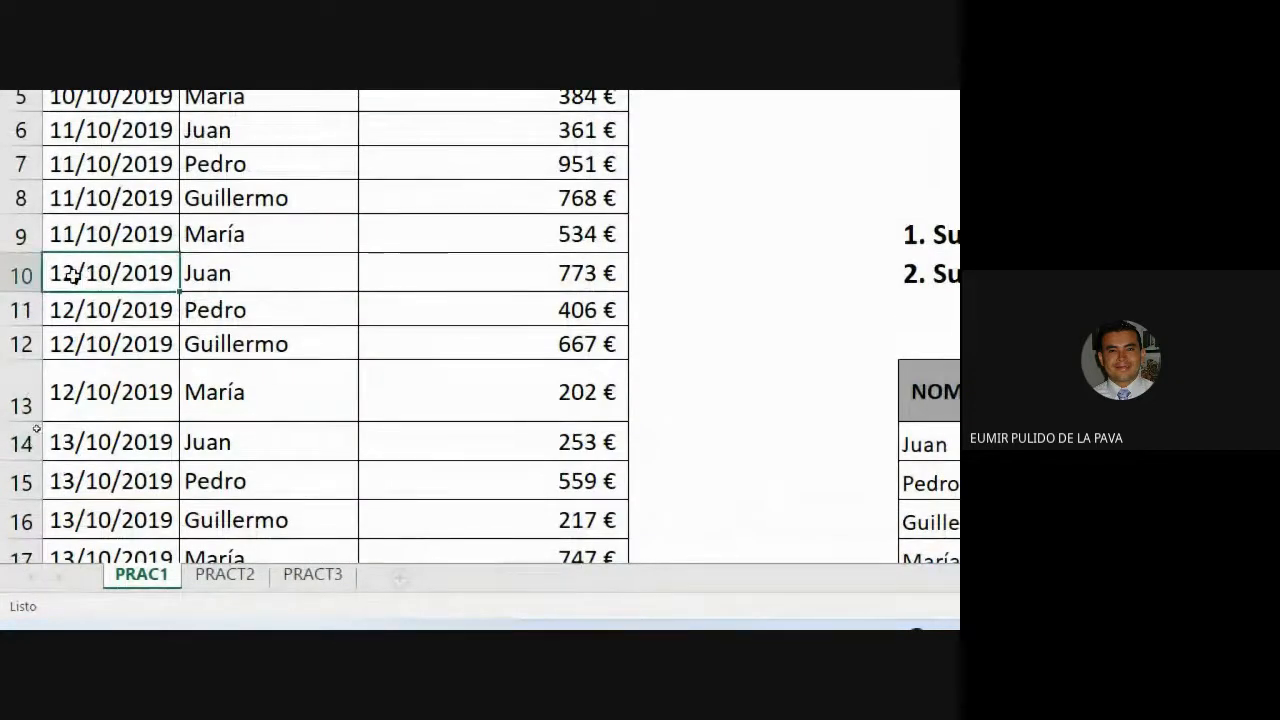
{"action": "left_click_drag", "start_coordinate": [77, 277], "coordinate": [541, 281]}
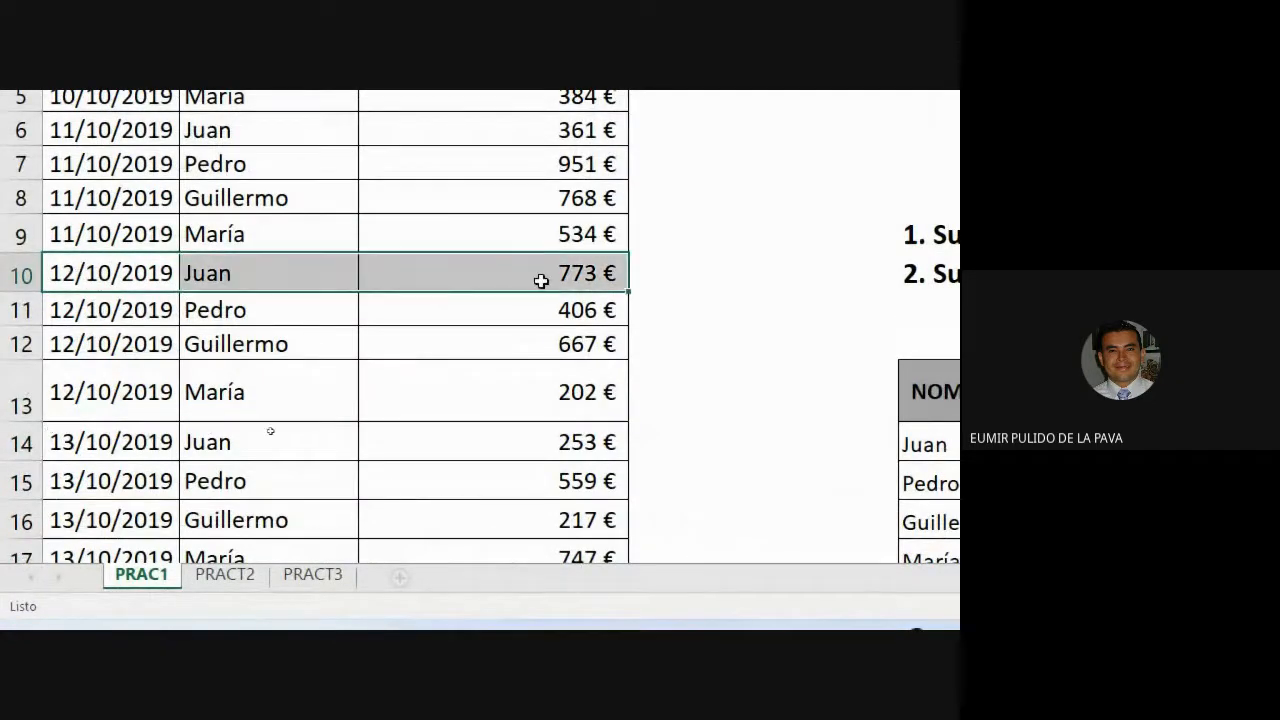
{"action": "left_click", "coordinate": [62, 274]}
{"action": "type", "text": "=+A6+1"}
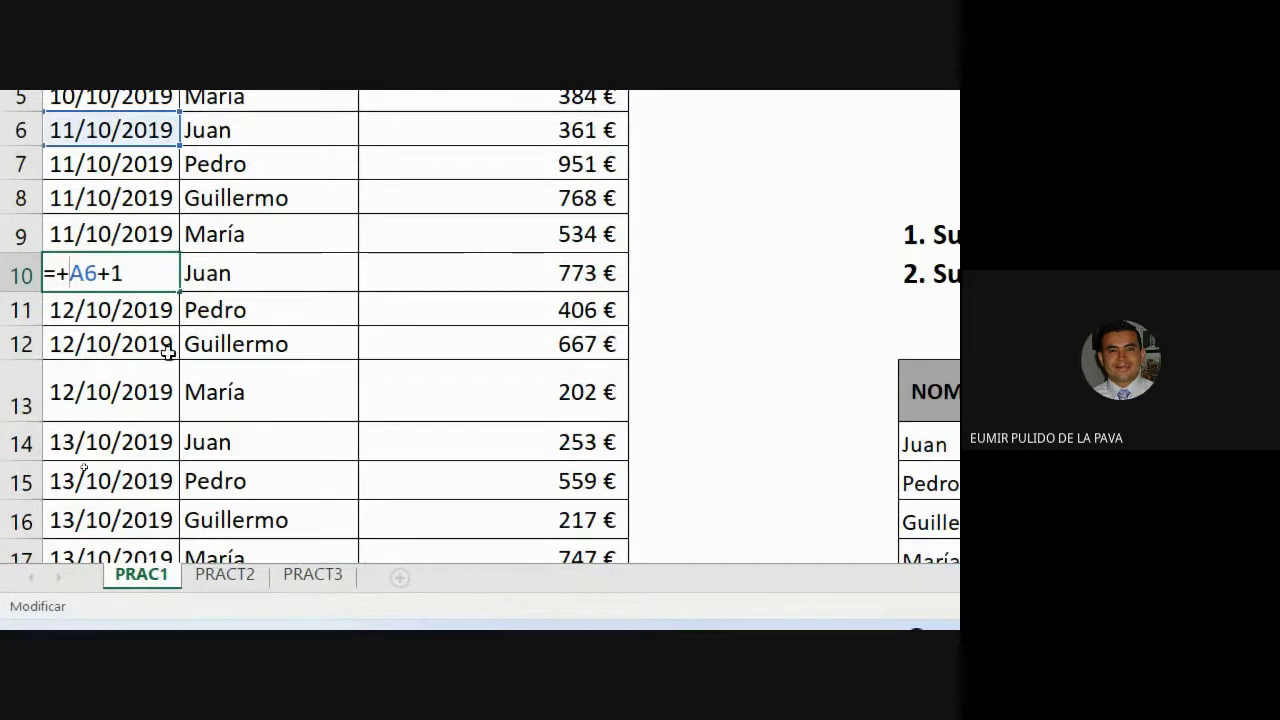
{"action": "key", "text": "ctrl+Return"}
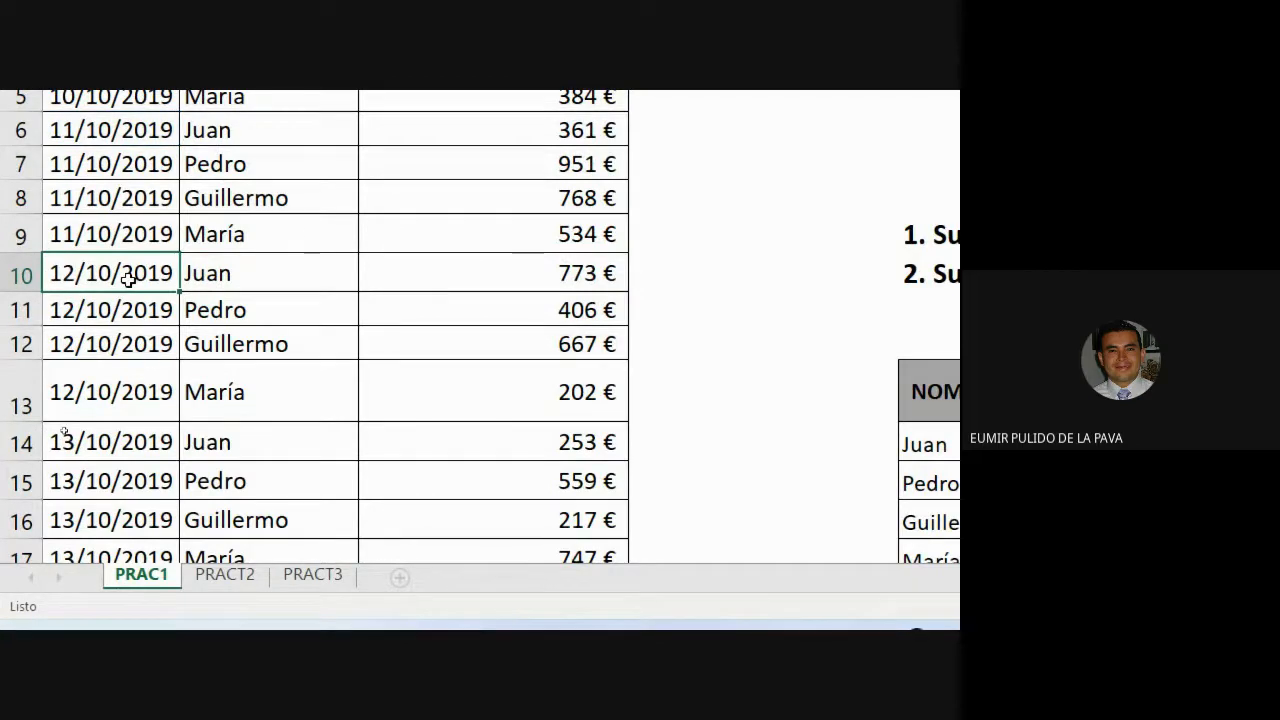
Try the date 22/10/2019 in A10 and check its effect on the total in H14
{"action": "type", "text": "22/10/"}
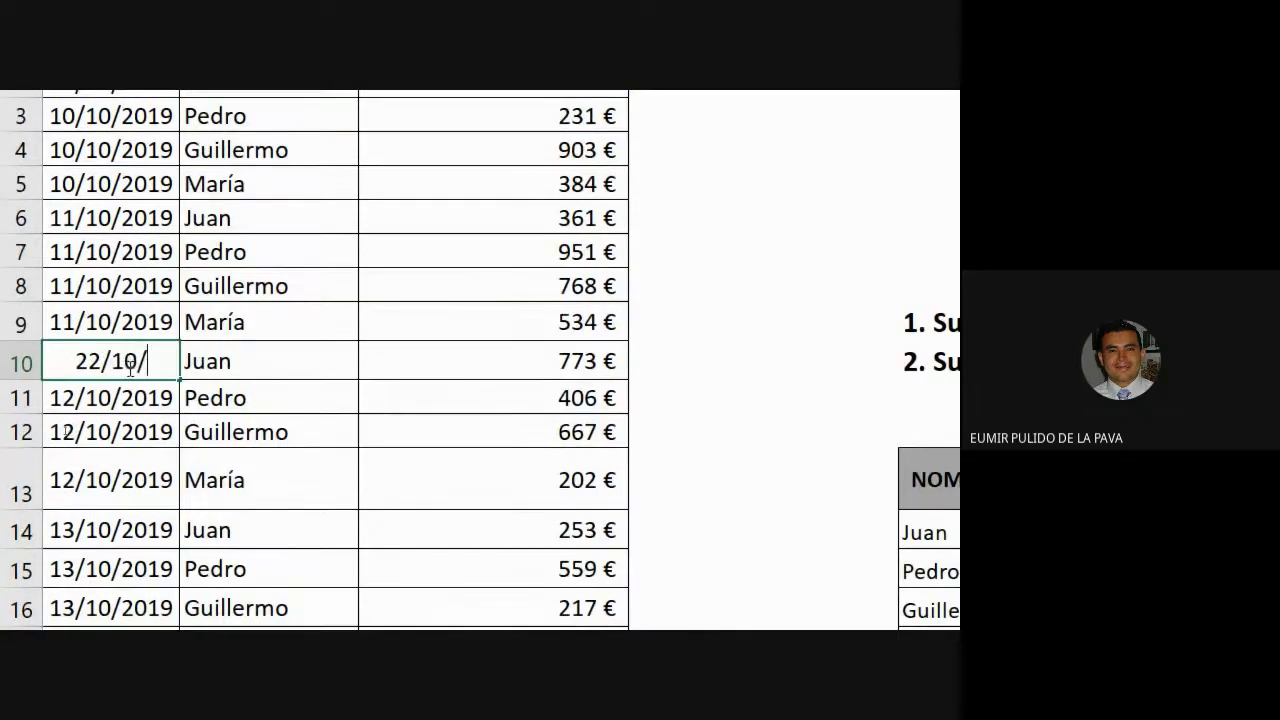
{"action": "type", "text": "2019"}
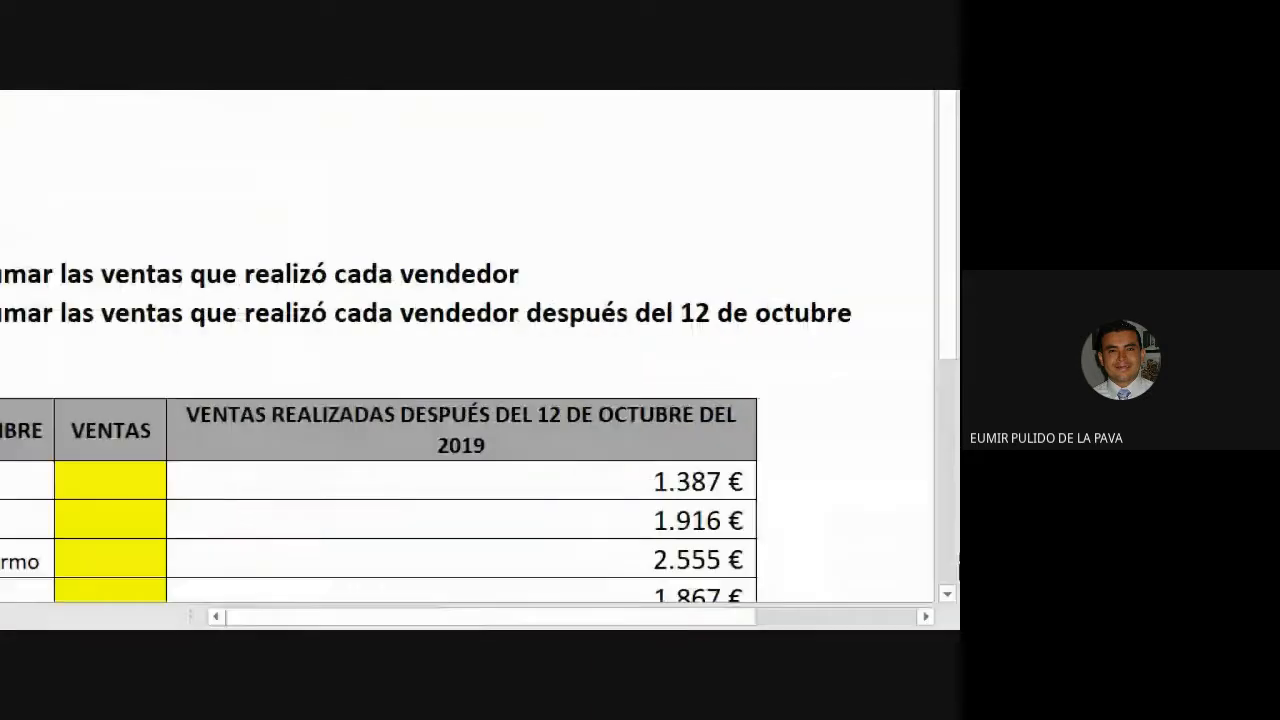
{"action": "key", "text": "Return"}
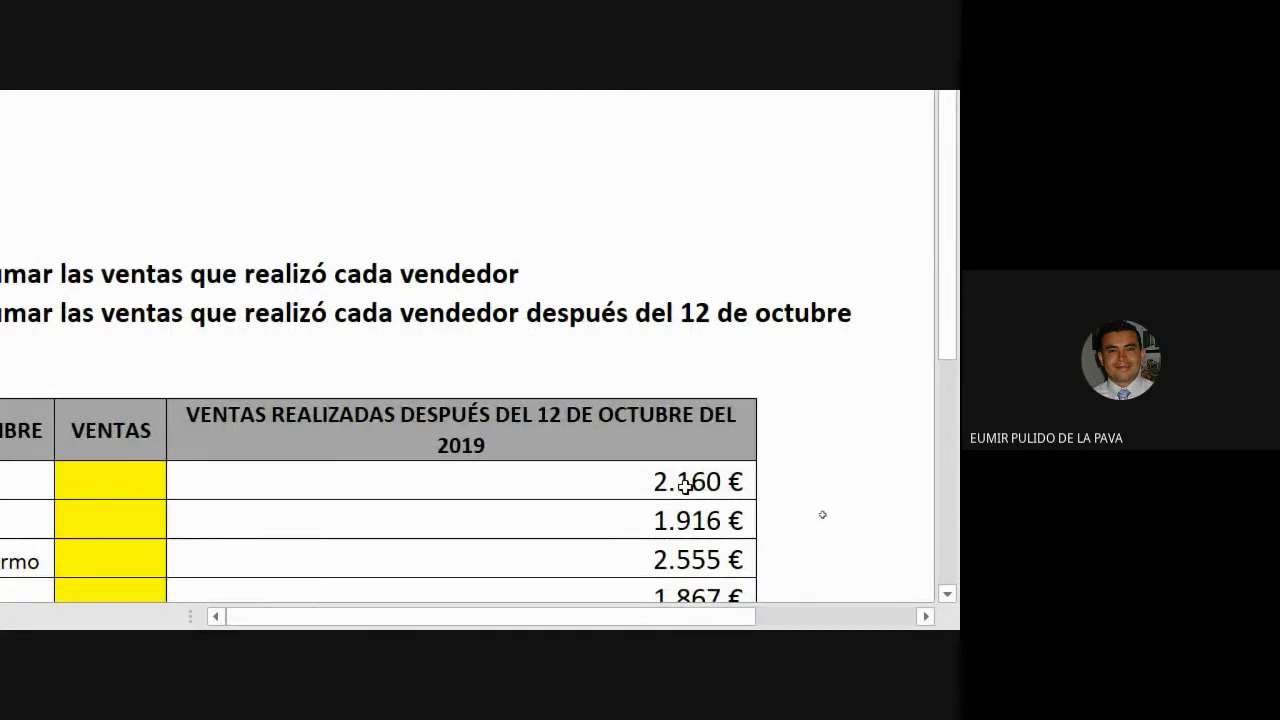
{"action": "left_click_drag", "start_coordinate": [692, 482], "coordinate": [757, 510]}
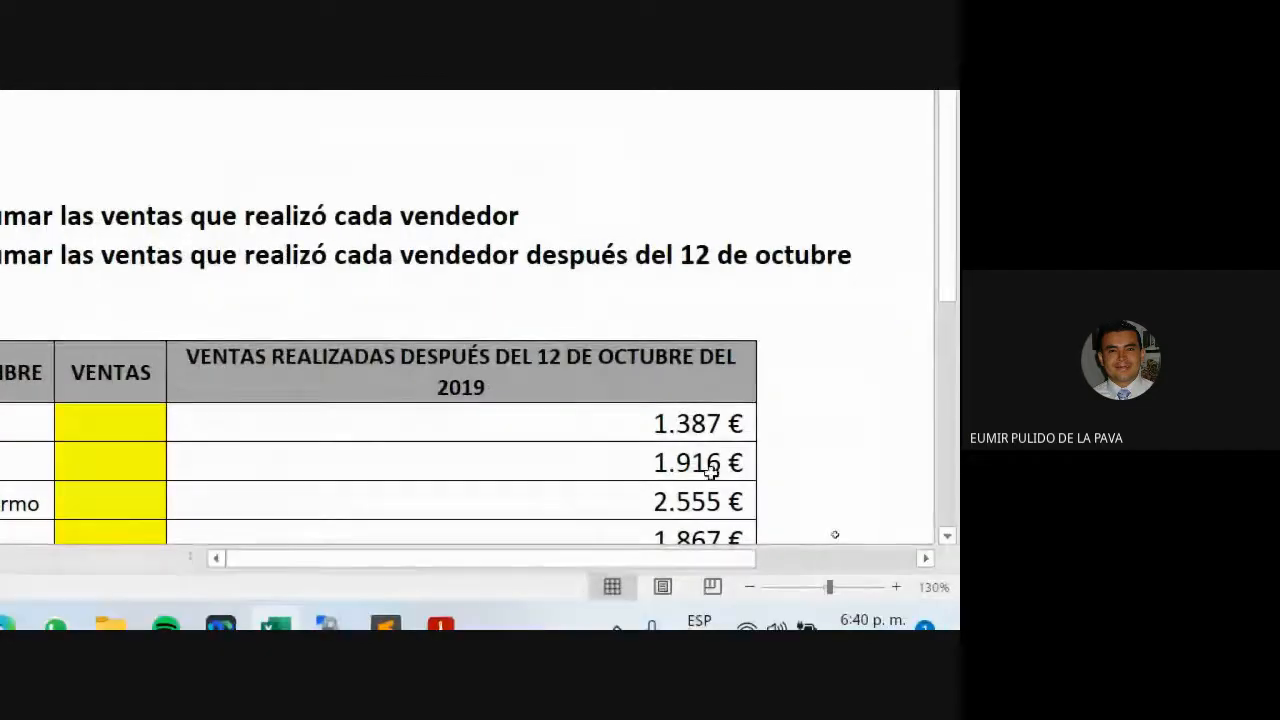
Change the date criterion in the H14 formula to ">=12/10/19" and highlight its day
{"action": "double_click", "coordinate": [500, 429]}
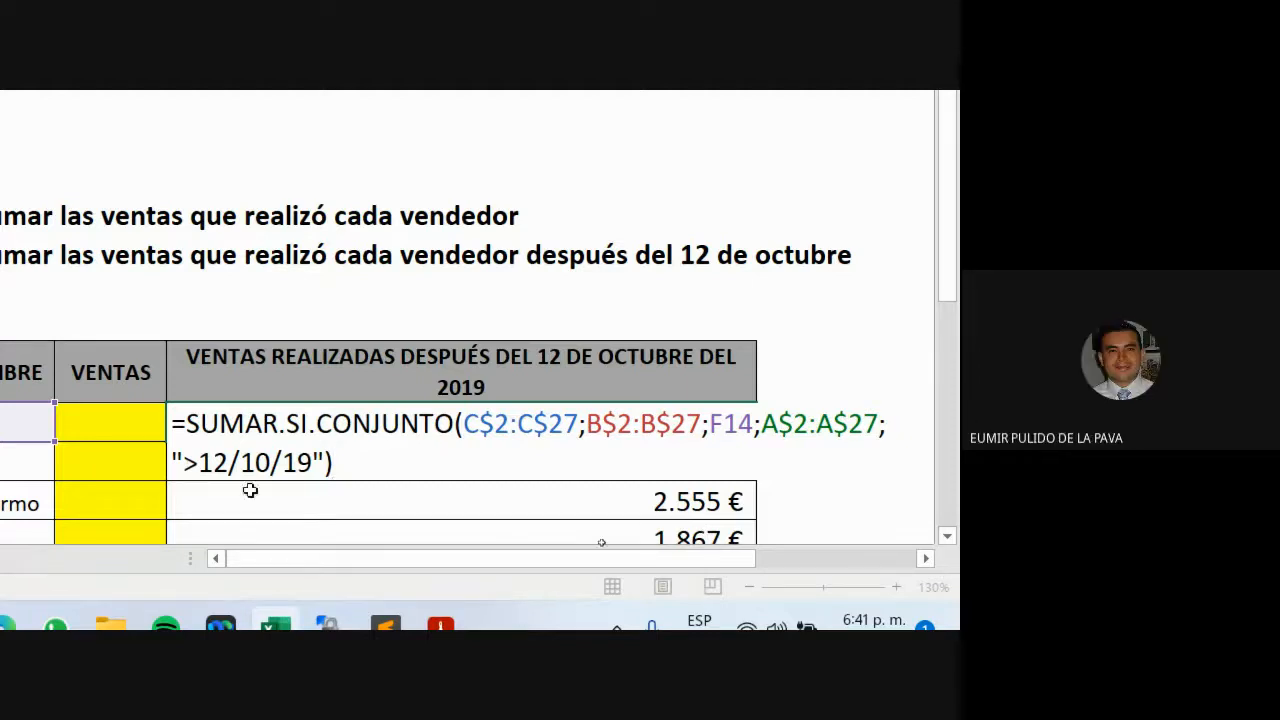
{"action": "left_click", "coordinate": [203, 461]}
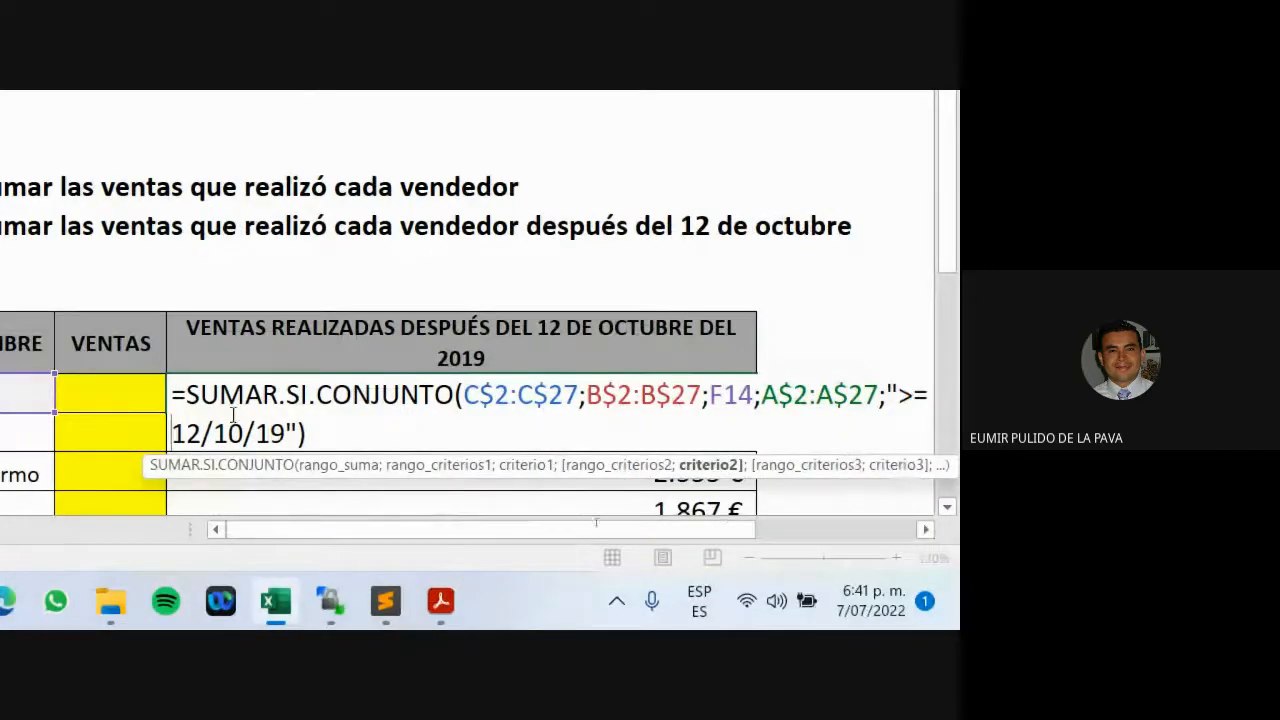
{"action": "left_click_drag", "start_coordinate": [191, 428], "coordinate": [202, 432]}
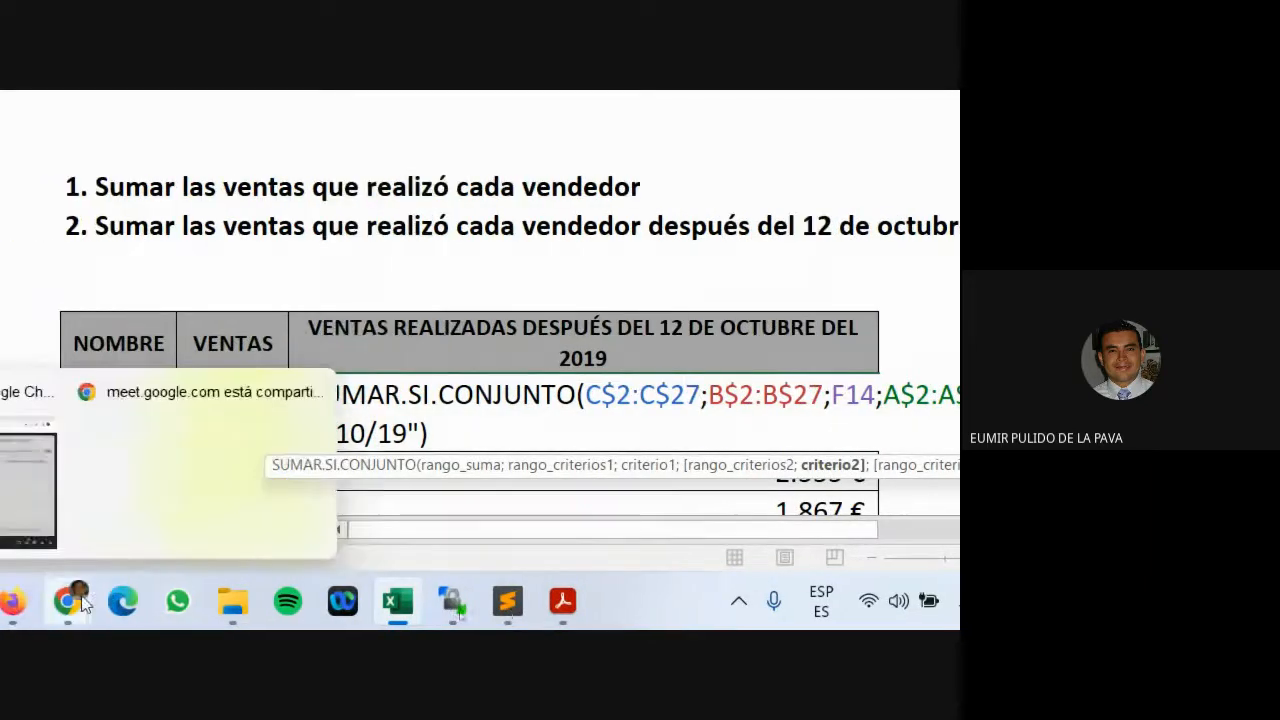
Switch to the Google Meet call and admit the person waiting to join
{"action": "left_click", "coordinate": [295, 603]}
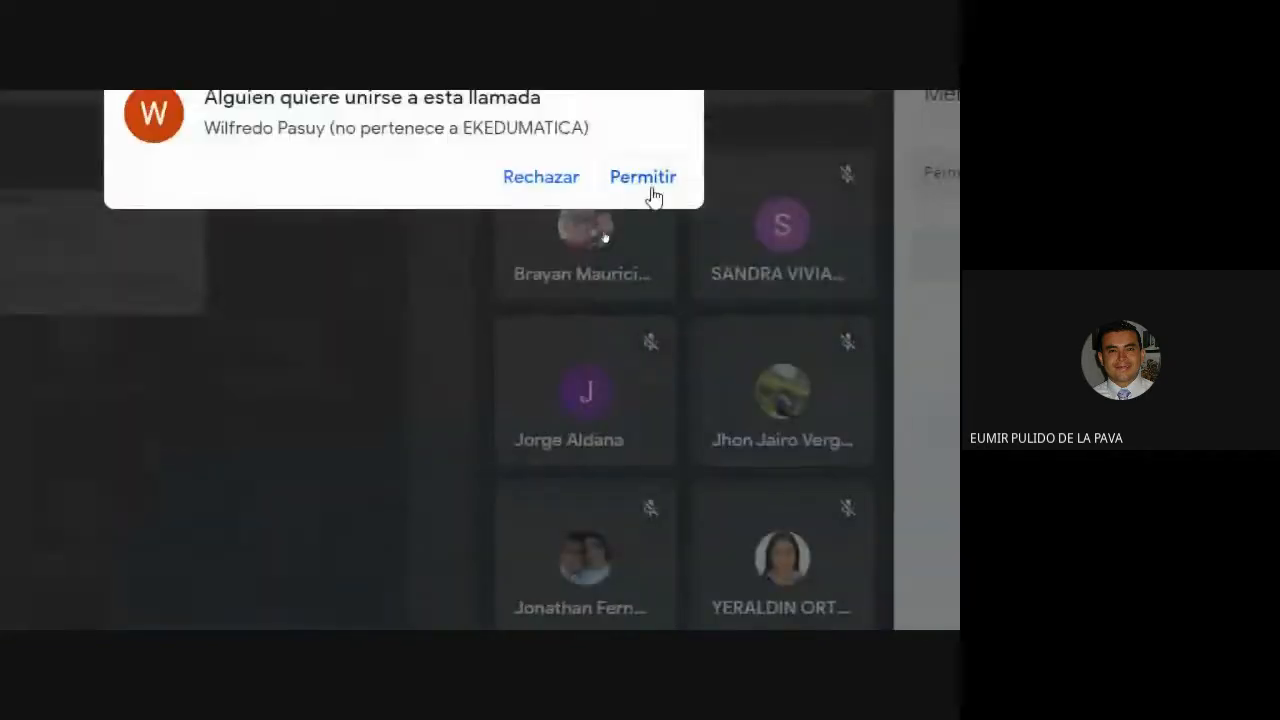
{"action": "left_click", "coordinate": [650, 188]}
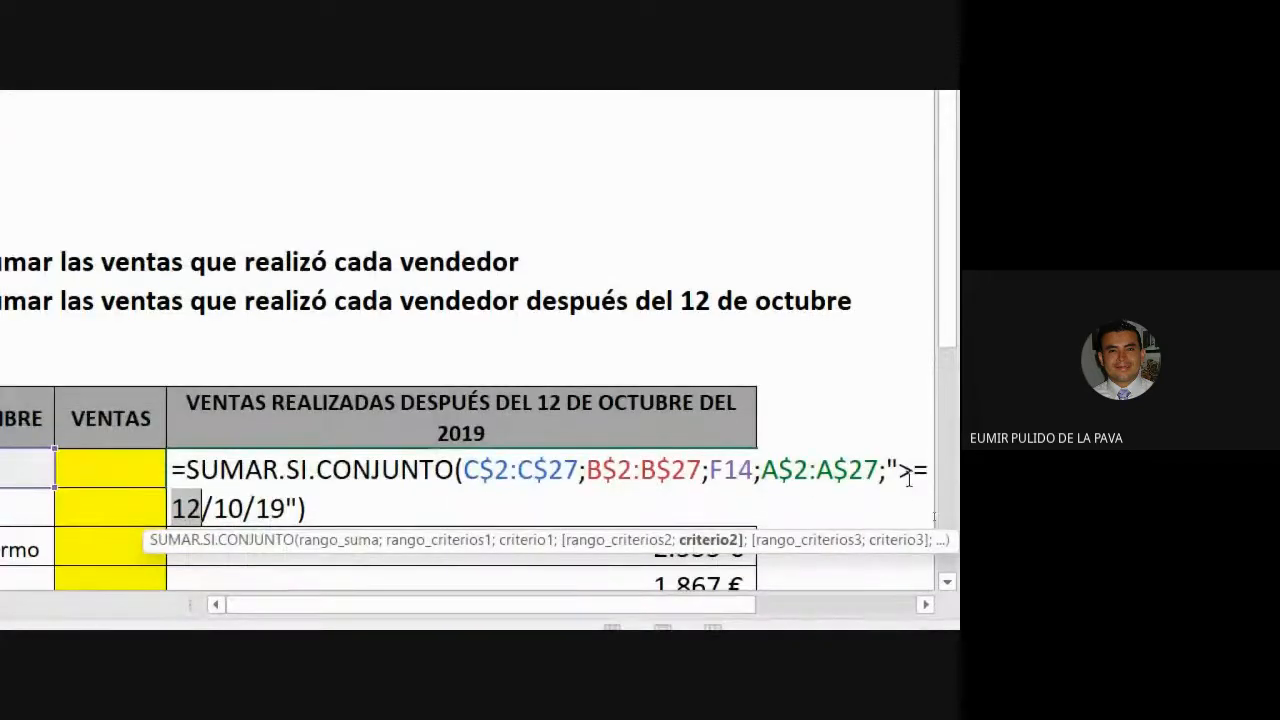
Highlight the >= operator in the H14 formula in Excel and confirm the formula
{"action": "left_click_drag", "start_coordinate": [899, 473], "coordinate": [936, 474]}
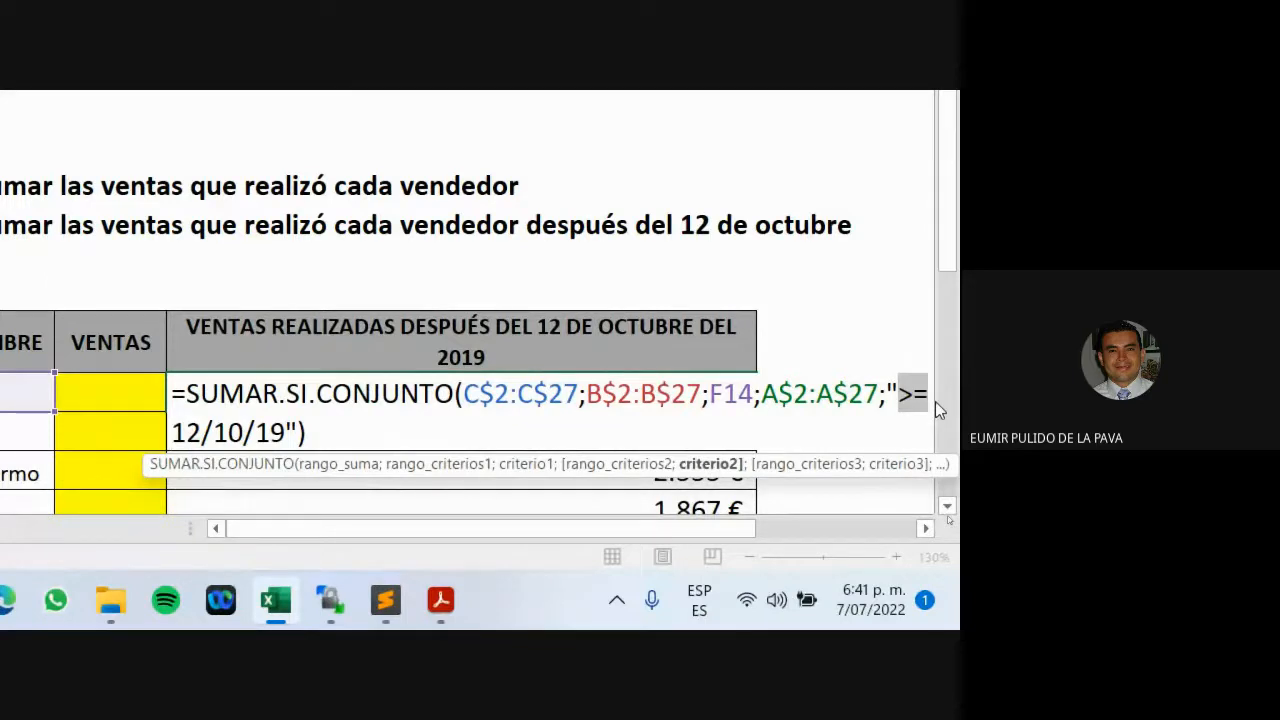
{"action": "key", "text": "Return"}
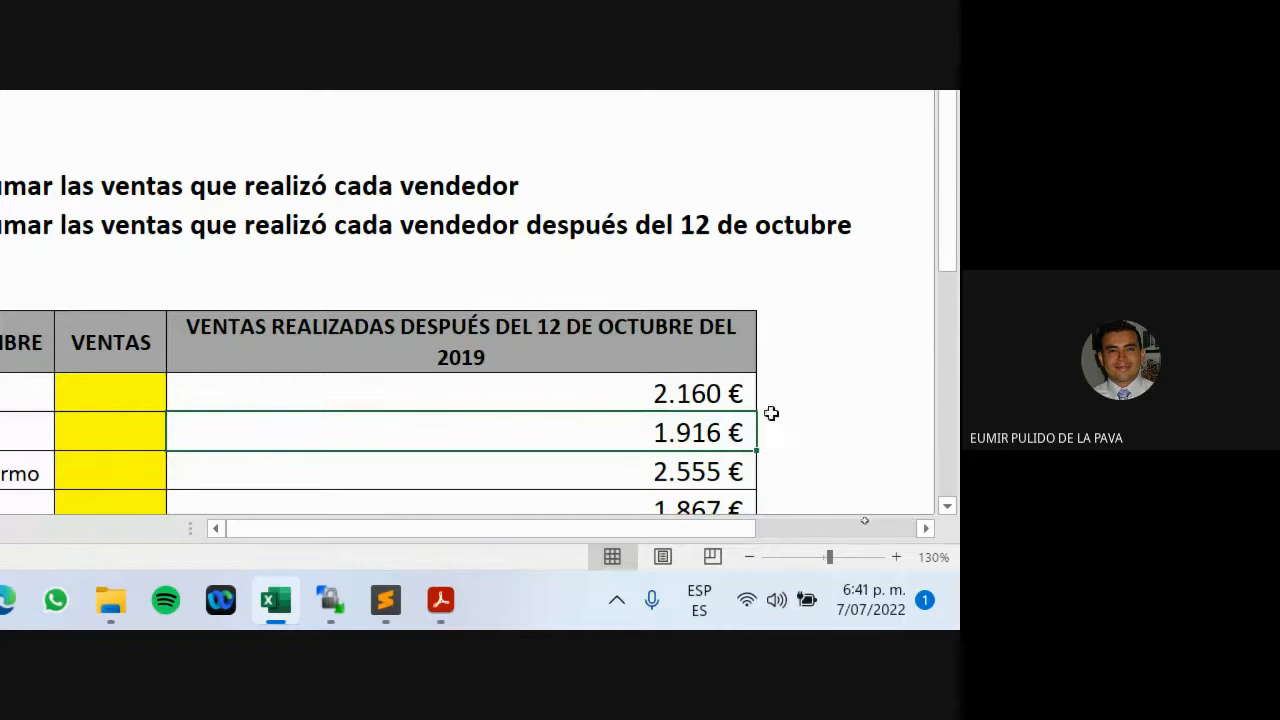
Remove the equals sign from the H14 date criterion, making it ">12/10/19", and confirm the formula
{"action": "double_click", "coordinate": [677, 393]}
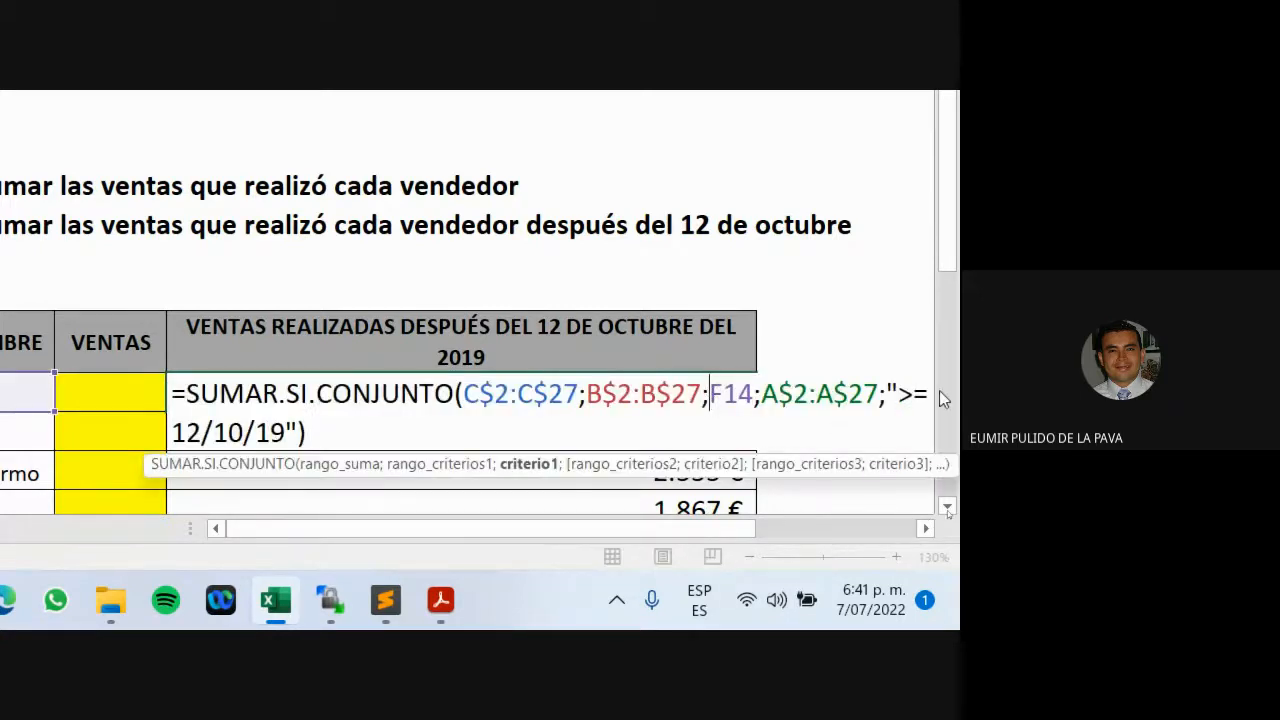
{"action": "left_click", "coordinate": [939, 390]}
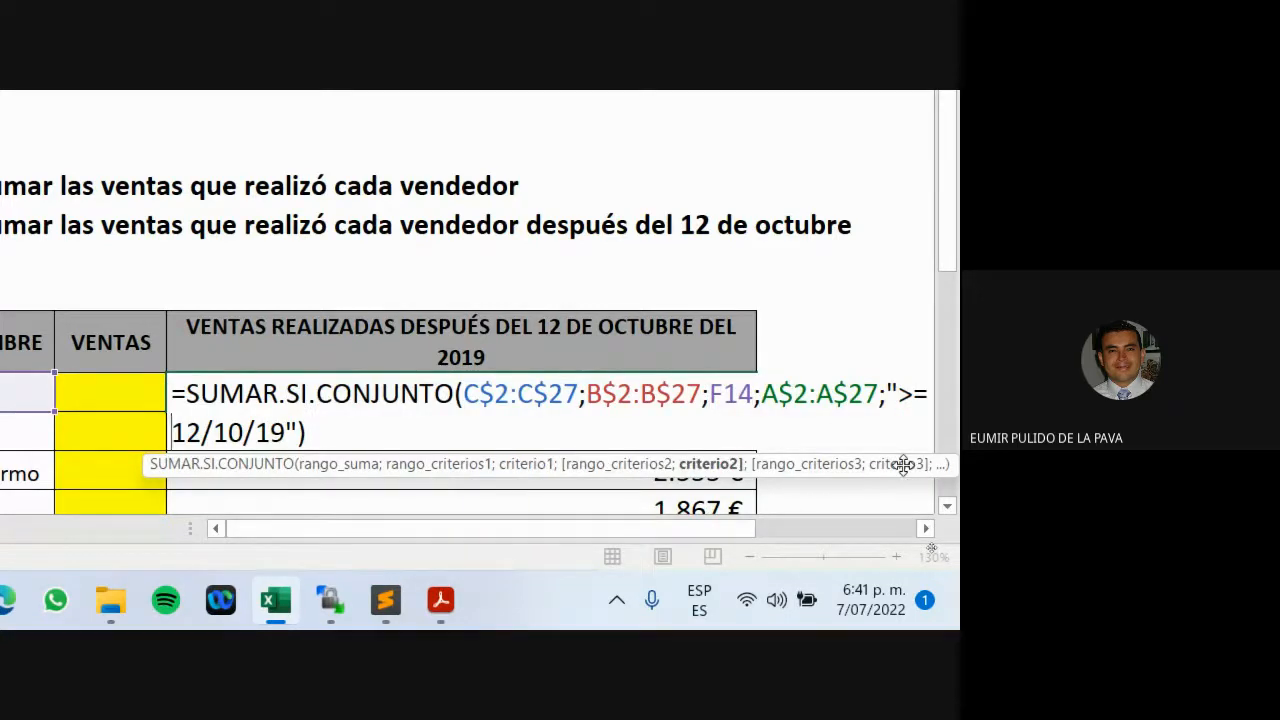
{"action": "key", "text": "BackSpace"}
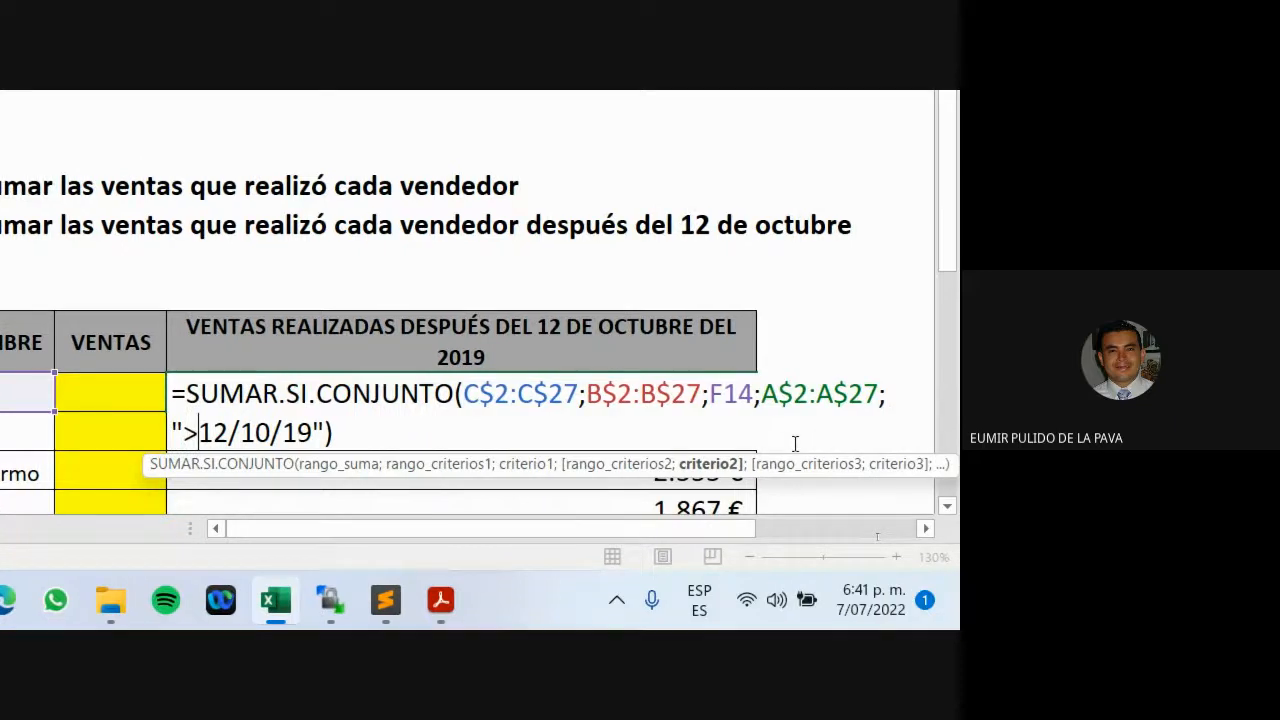
{"action": "key", "text": "Return"}
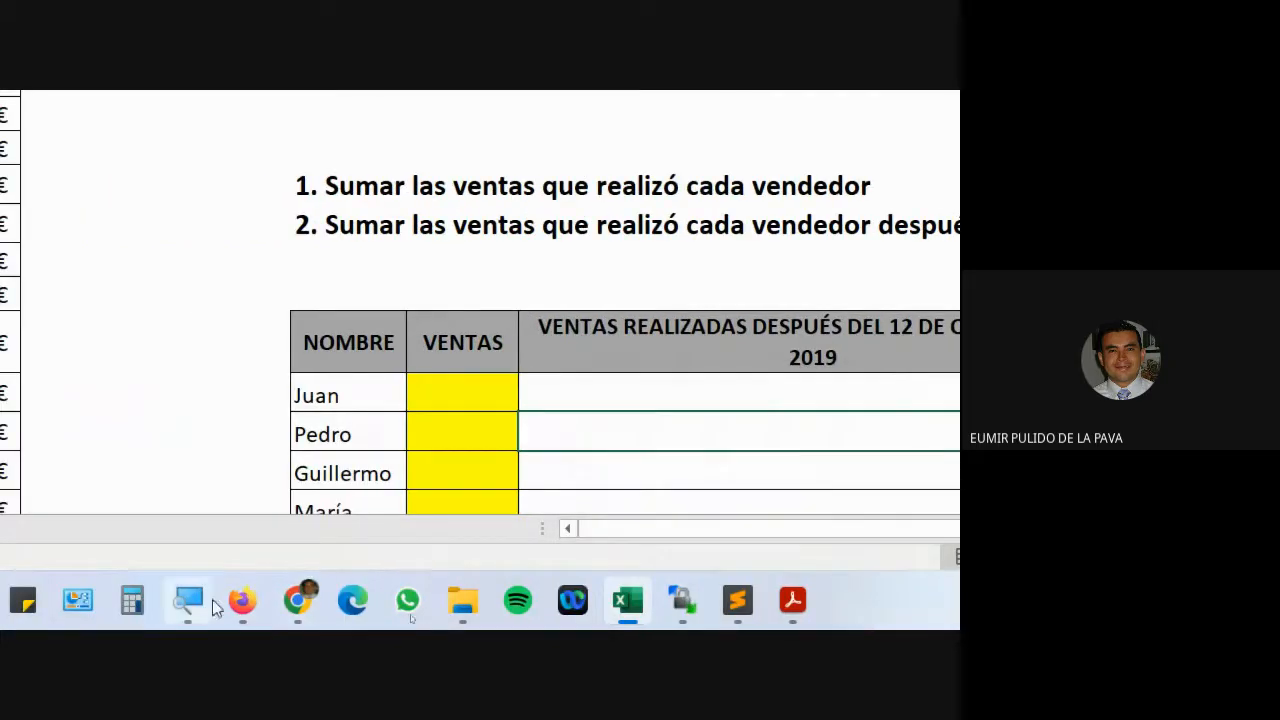
Reset the screen magnification to 100%, minimise the Magnifier and switch to the Google Meet call
{"action": "left_click", "coordinate": [190, 605]}
{"action": "left_click", "coordinate": [278, 510]}
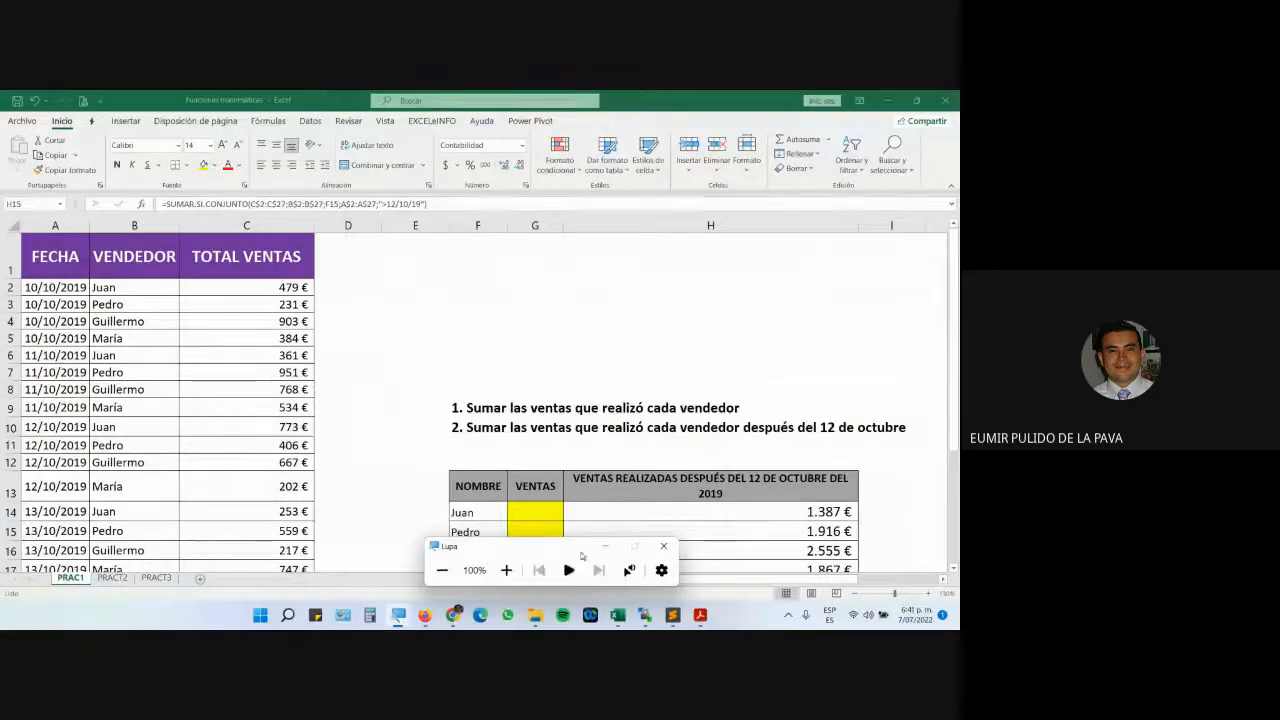
{"action": "left_click", "coordinate": [605, 547]}
{"action": "mouse_move", "coordinate": [456, 616]}
{"action": "left_click", "coordinate": [385, 556]}
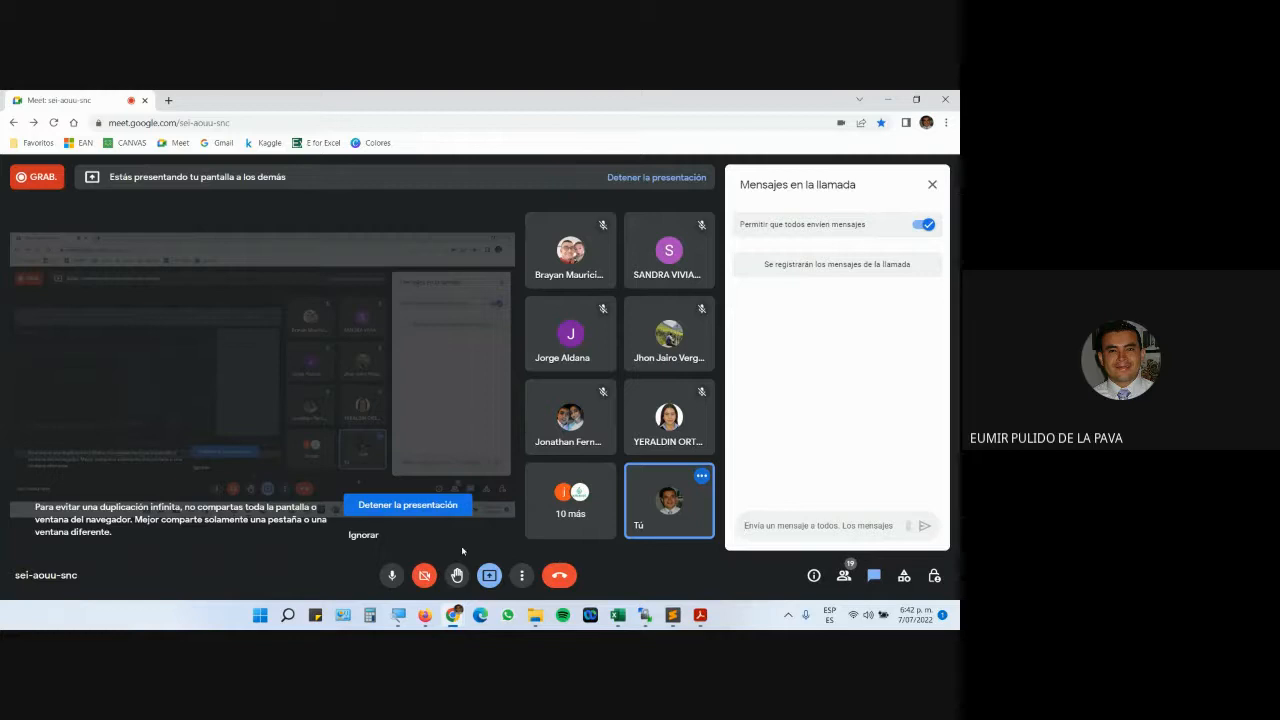
Return to Excel, open the H14 formula for editing and magnify the screen around it
{"action": "left_click", "coordinate": [618, 617]}
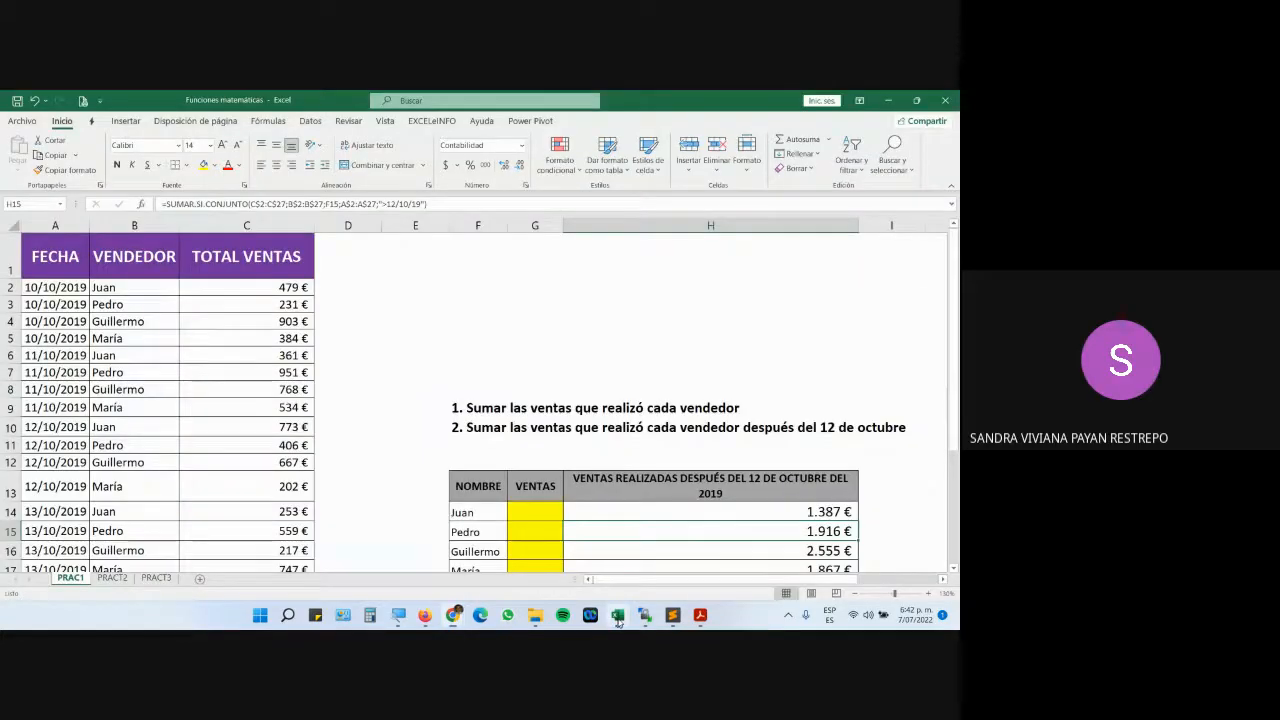
{"action": "double_click", "coordinate": [782, 512]}
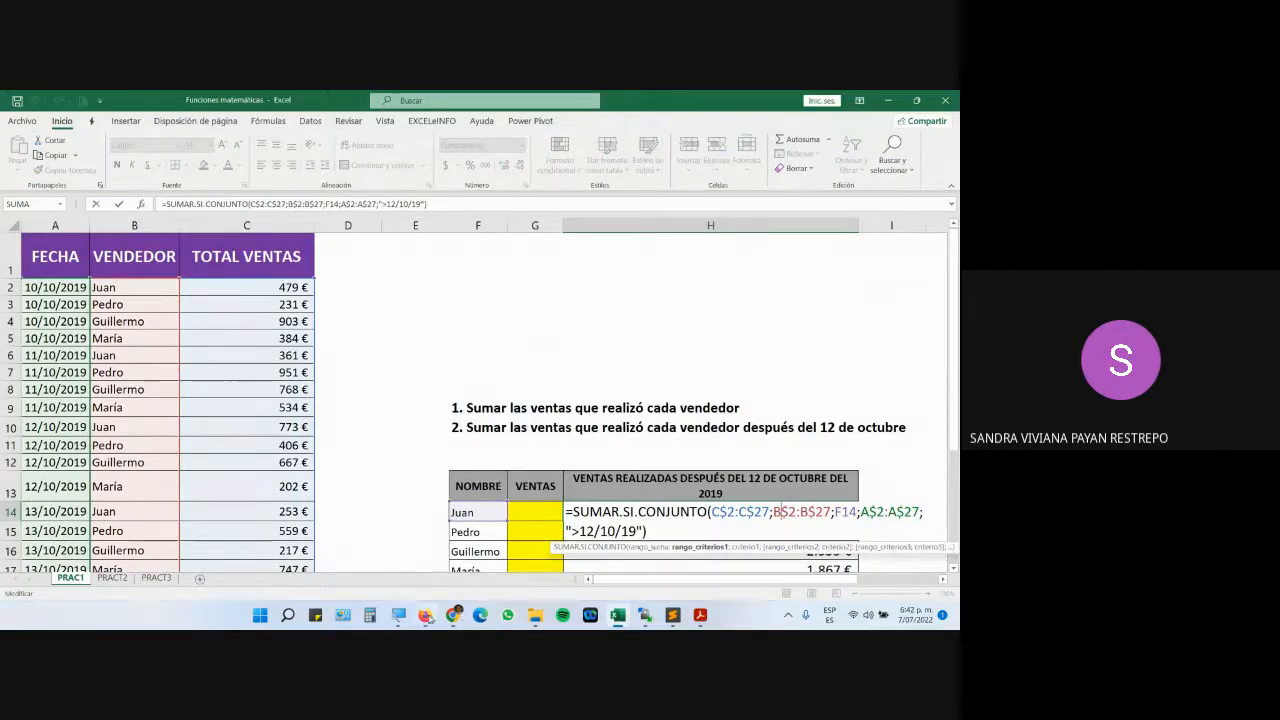
{"action": "key", "text": "super+plus"}
{"action": "left_click", "coordinate": [506, 569]}
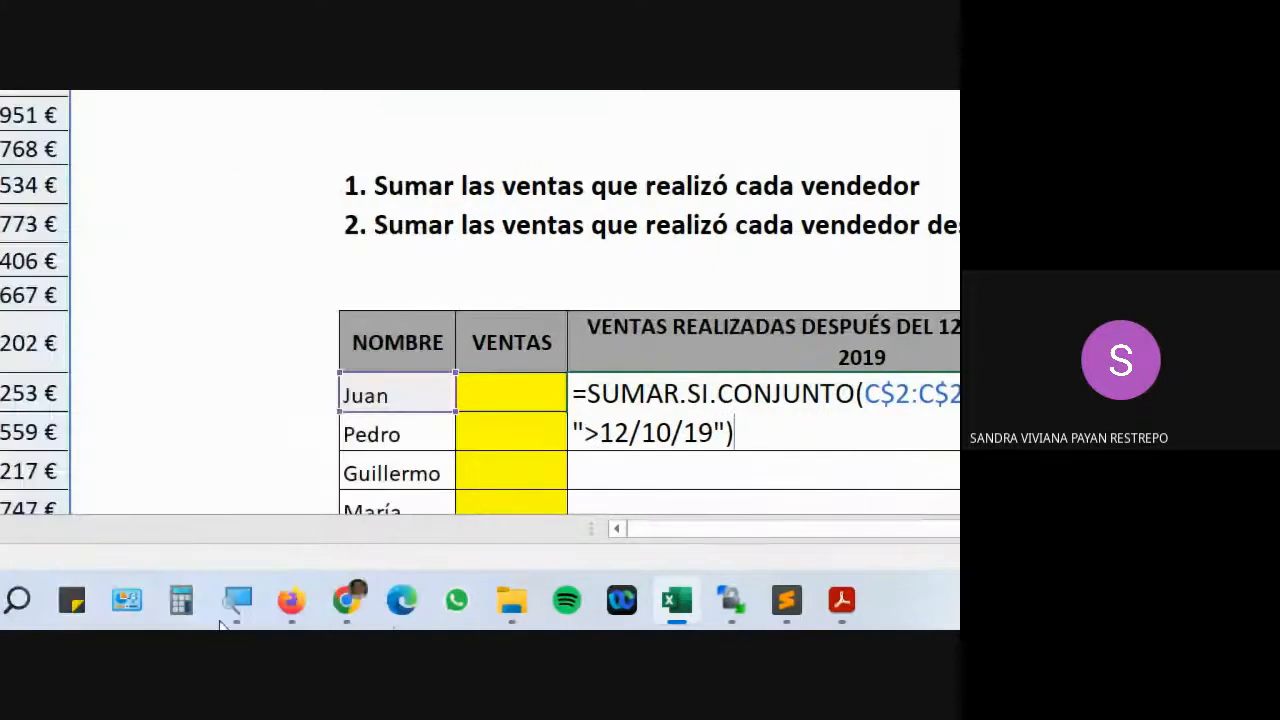
Admit the waiting participant to the Google Meet call and return to Excel
{"action": "left_click", "coordinate": [264, 509]}
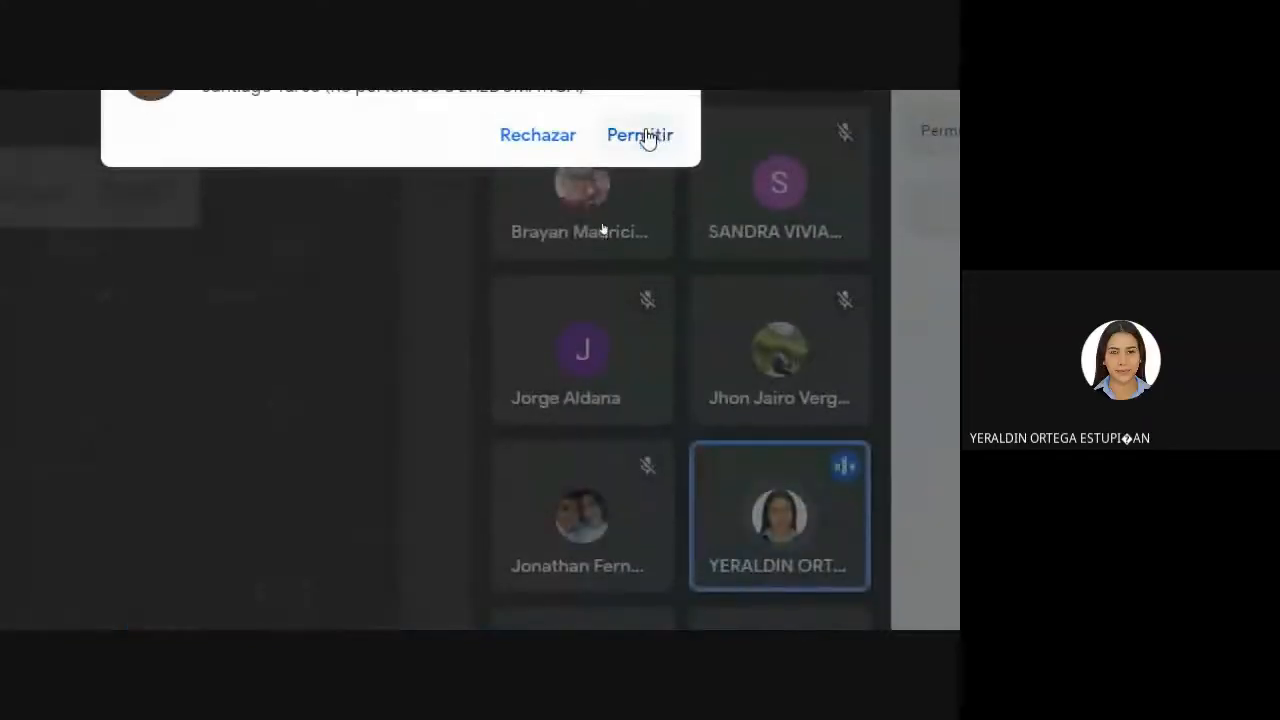
{"action": "left_click", "coordinate": [649, 135]}
{"action": "left_click", "coordinate": [491, 600]}
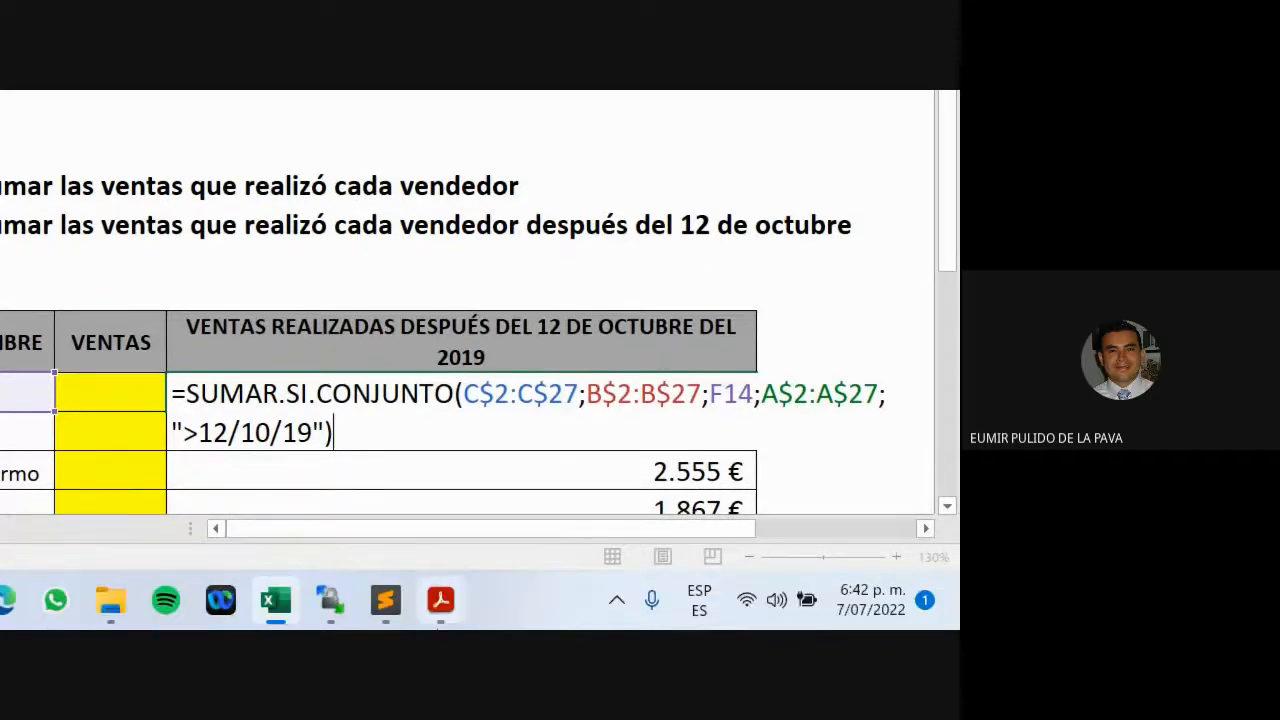
Switch to the course guide PDF to review its Funciones Estadísticas section, and return to Excel
{"action": "left_click", "coordinate": [438, 612]}
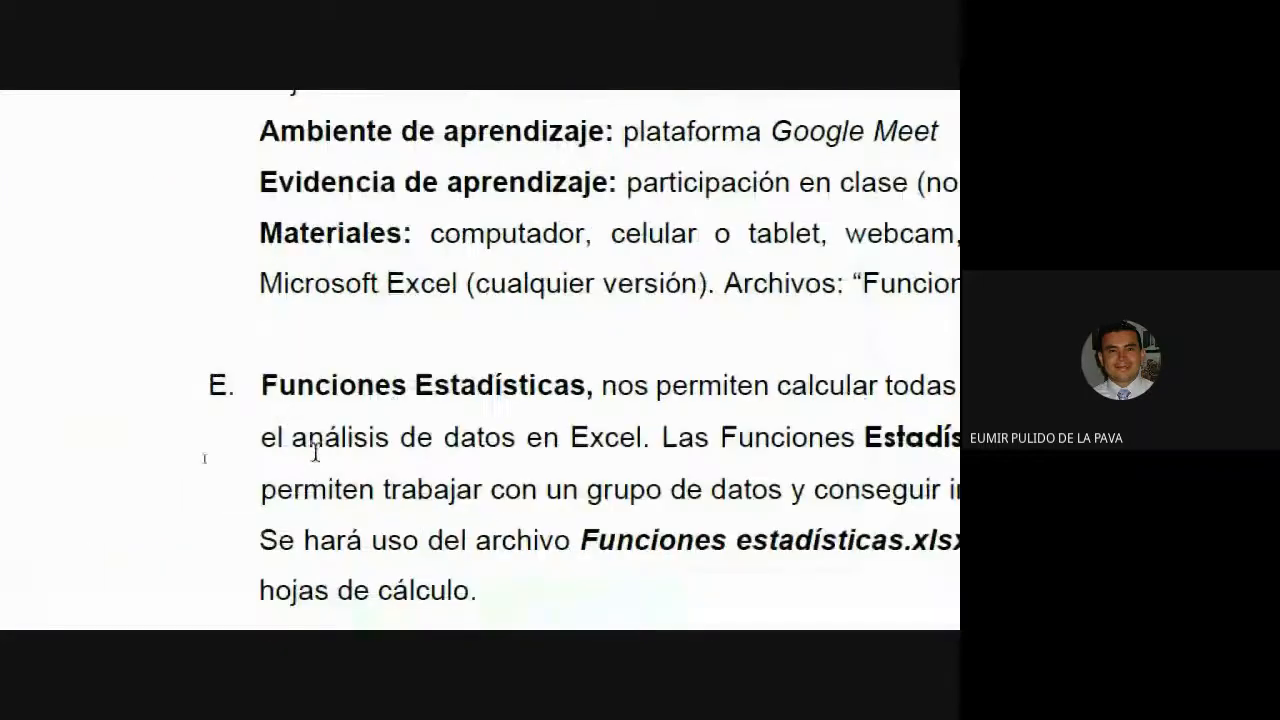
{"action": "scroll", "coordinate": [368, 290], "scroll_direction": "up", "scroll_amount": 1}
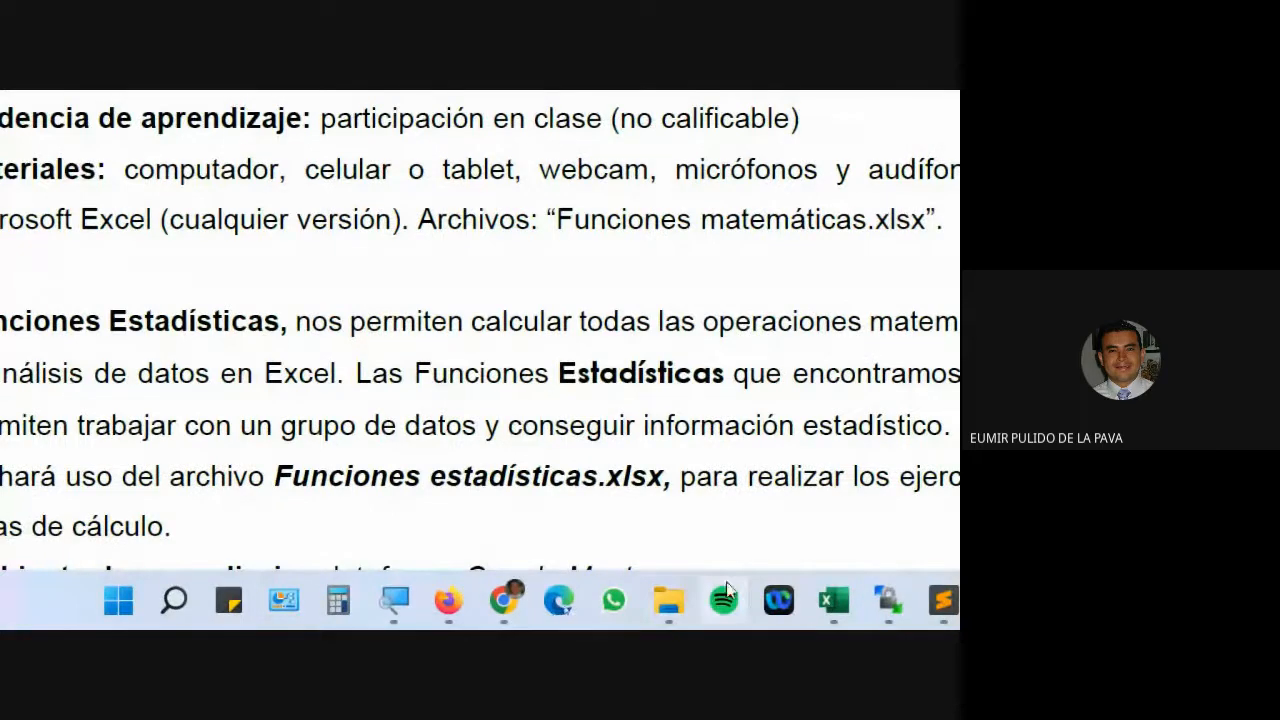
{"action": "left_click", "coordinate": [834, 602]}
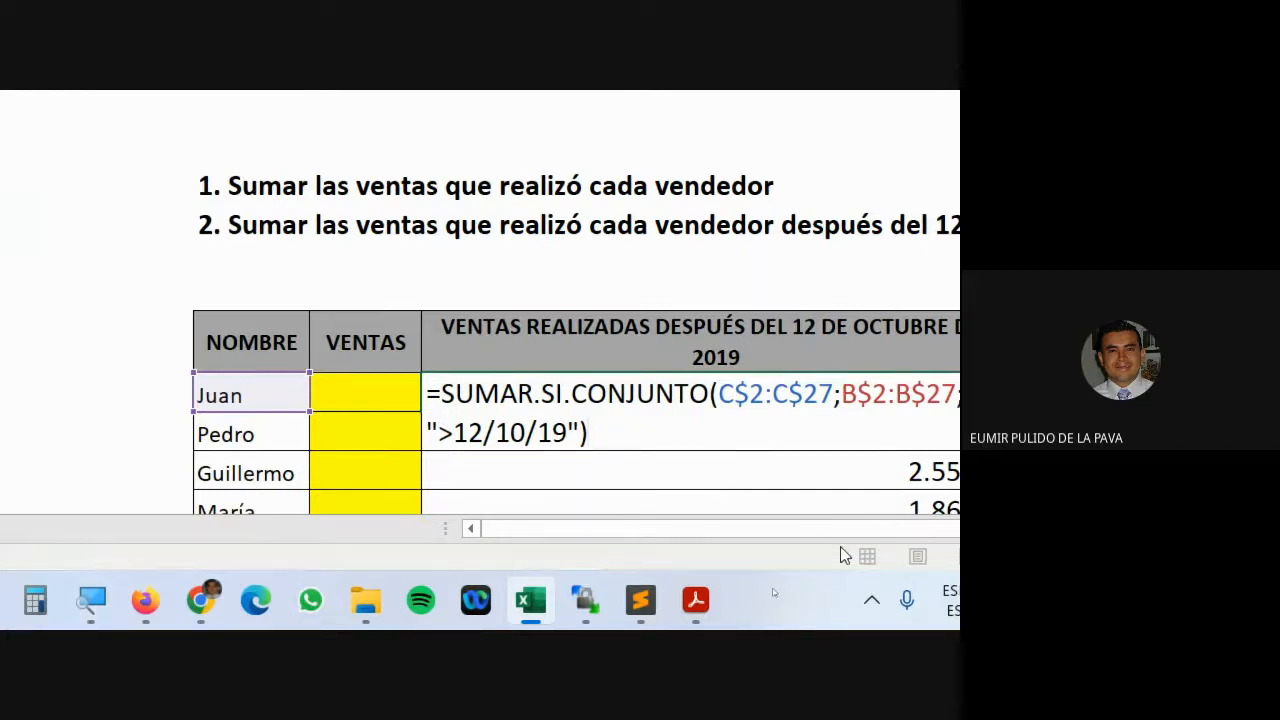
Confirm the H14 formula, reset the screen magnification to 100% and switch to the Google Meet call
{"action": "key", "text": "Return"}
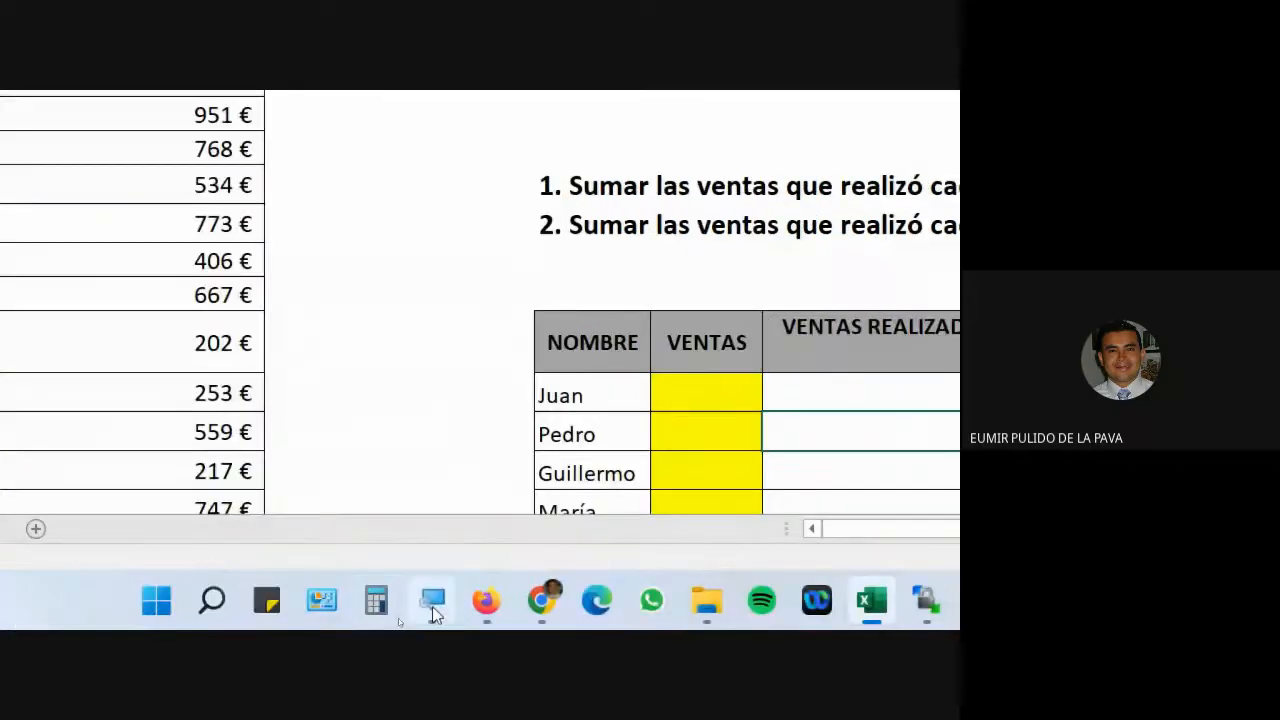
{"action": "left_click", "coordinate": [432, 600]}
{"action": "left_click", "coordinate": [530, 522]}
{"action": "left_click", "coordinate": [455, 615]}
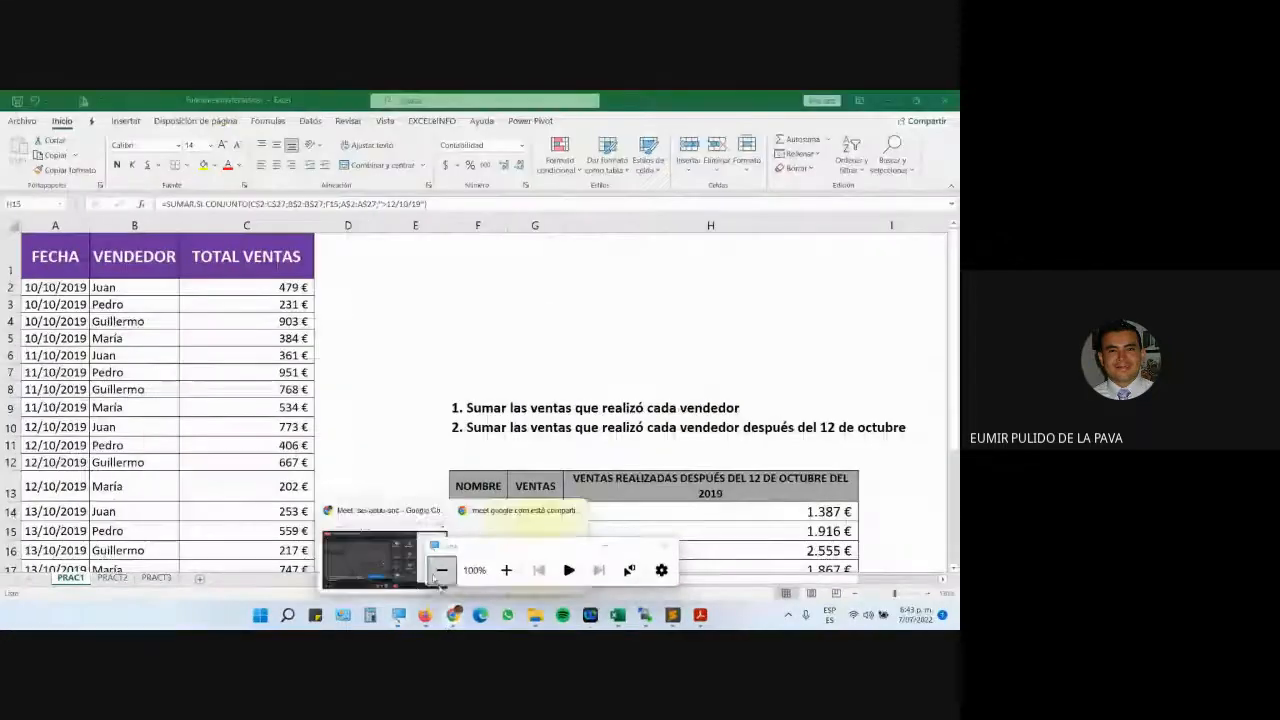
{"action": "left_click", "coordinate": [400, 556]}
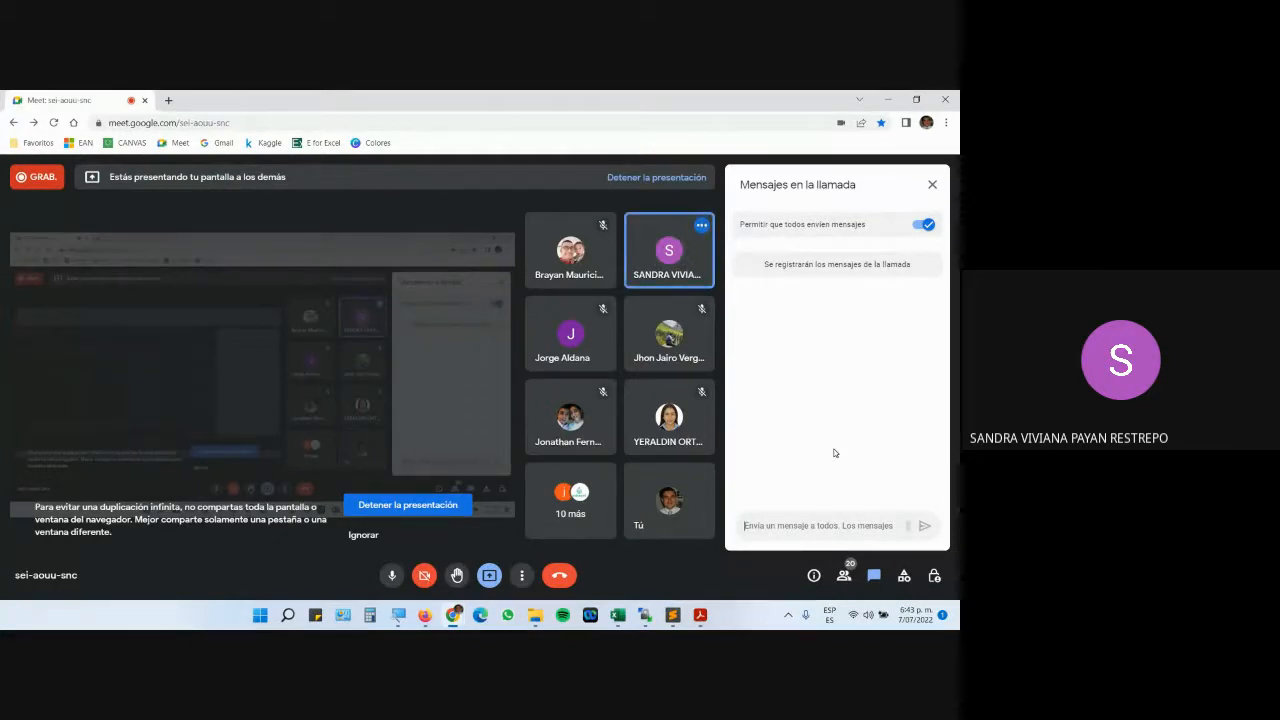
Return to Excel and review the sum range C$2:C$27 in H14's SUMAR.SI.CONJUNTO formula
{"action": "mouse_move", "coordinate": [625, 621]}
{"action": "left_click", "coordinate": [670, 588]}
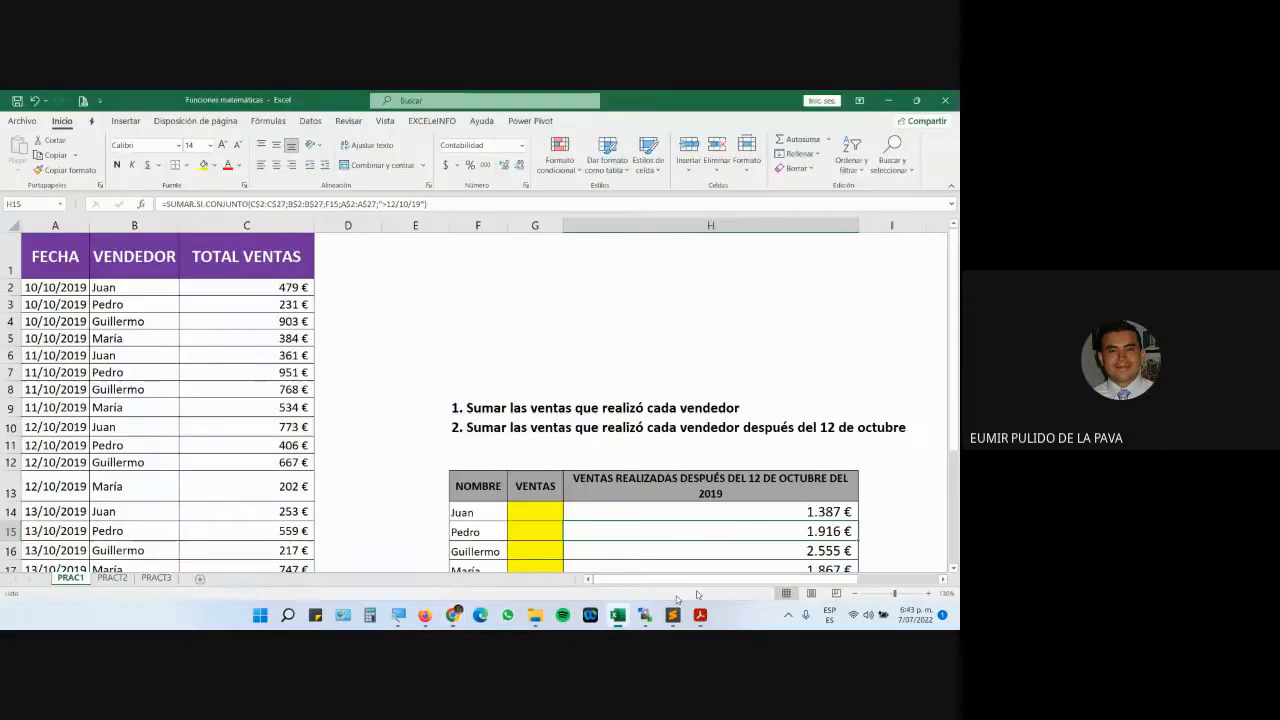
{"action": "scroll", "coordinate": [858, 581], "scroll_direction": "down", "scroll_amount": 1}
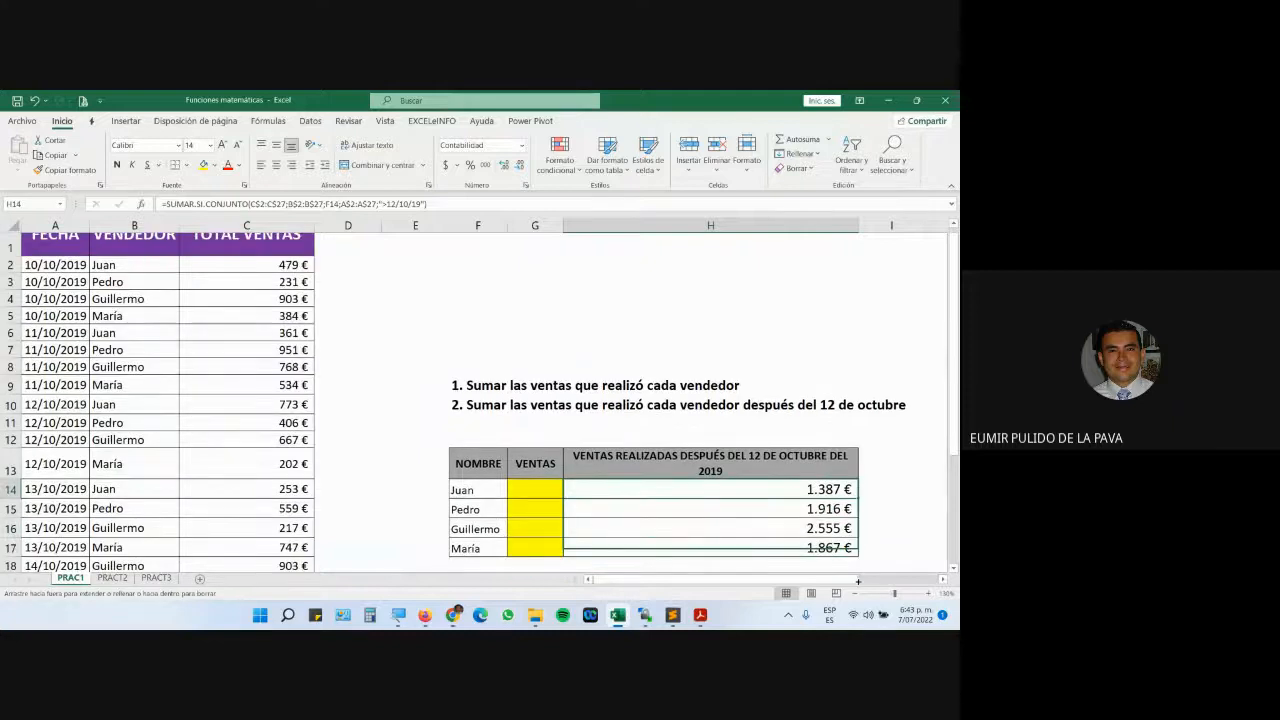
{"action": "scroll", "coordinate": [694, 477], "scroll_direction": "down", "scroll_amount": 1}
{"action": "double_click", "coordinate": [694, 472]}
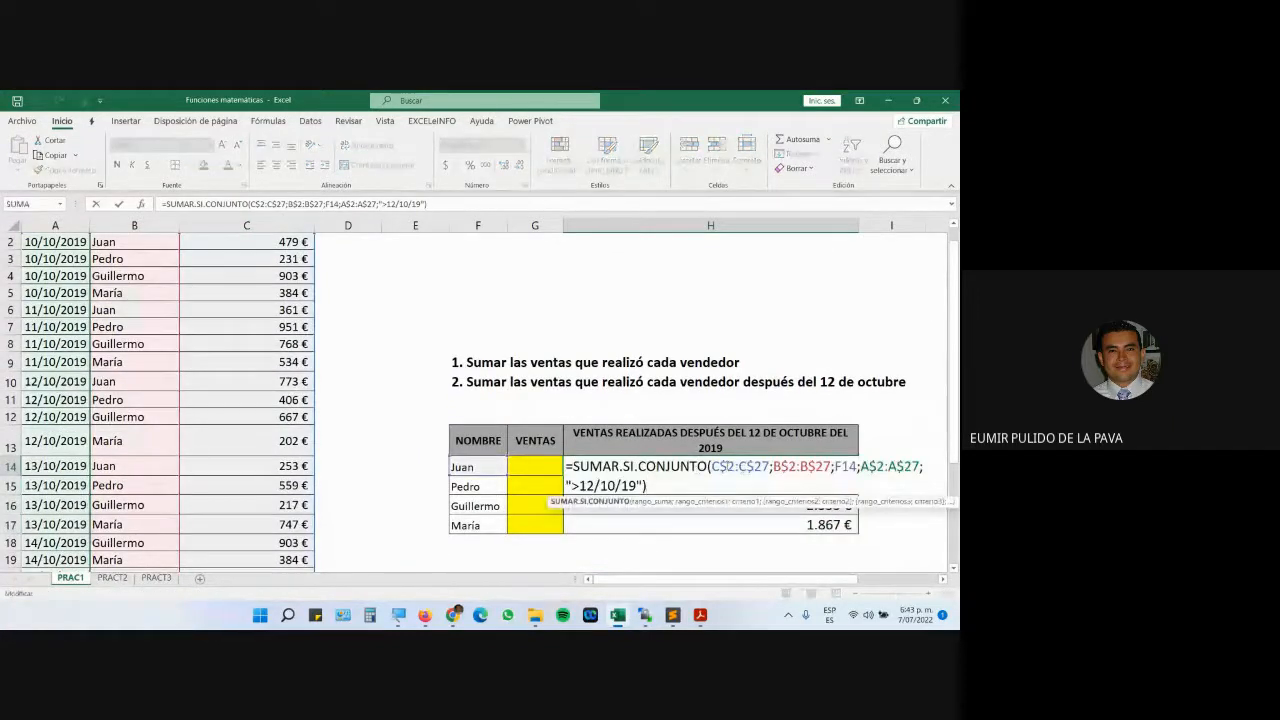
{"action": "left_click_drag", "start_coordinate": [721, 466], "coordinate": [752, 497]}
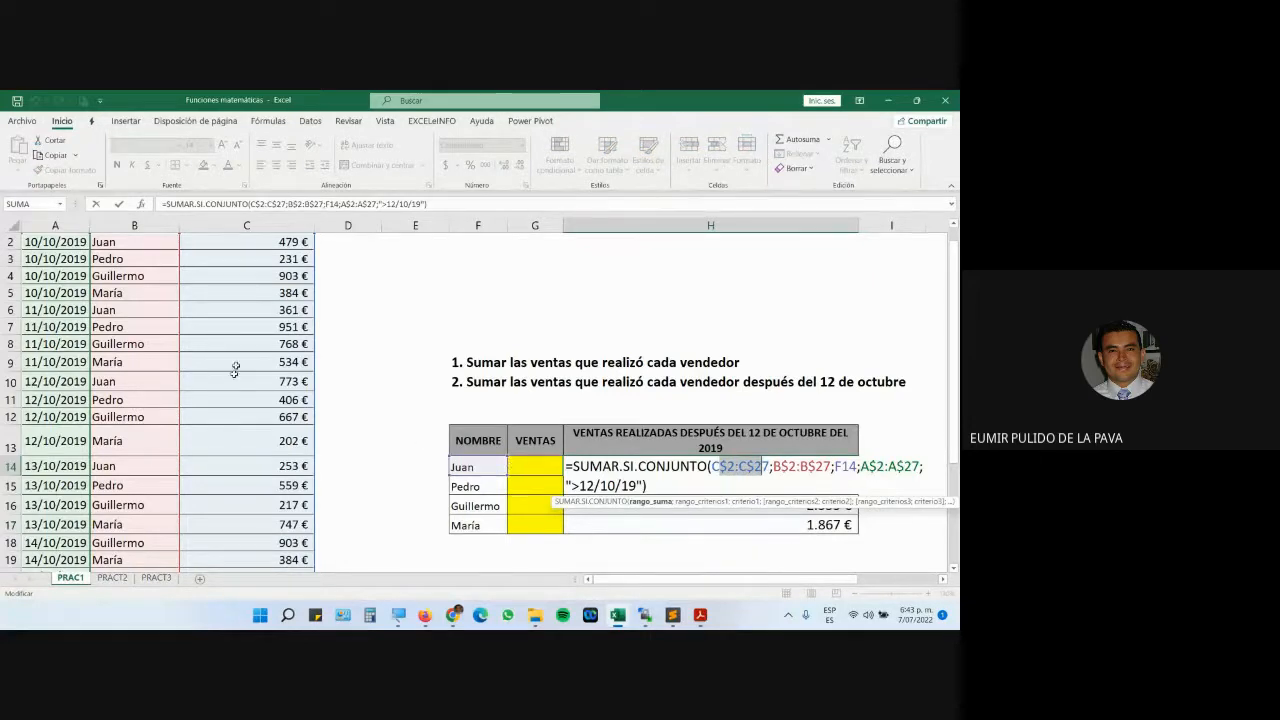
{"action": "scroll", "coordinate": [231, 325], "scroll_direction": "up", "scroll_amount": 1}
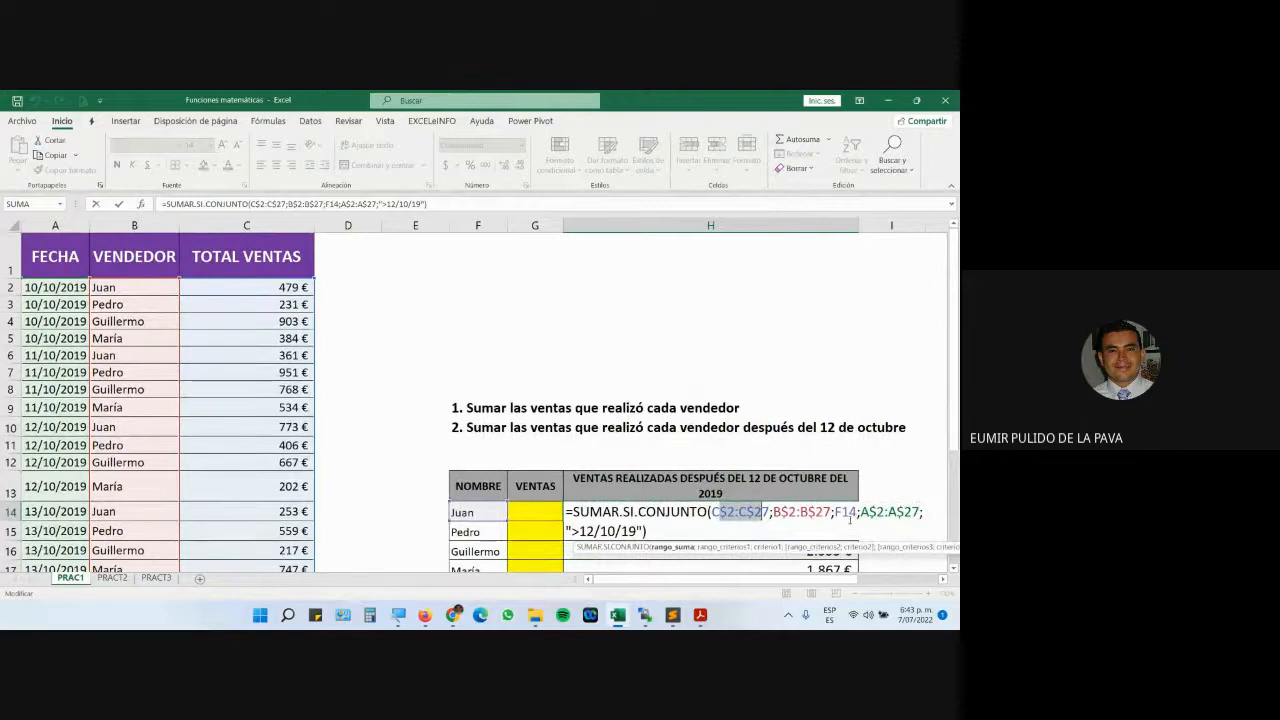
{"action": "key", "text": "ctrl+Return"}
{"action": "scroll", "coordinate": [817, 553], "scroll_direction": "down", "scroll_amount": 1}
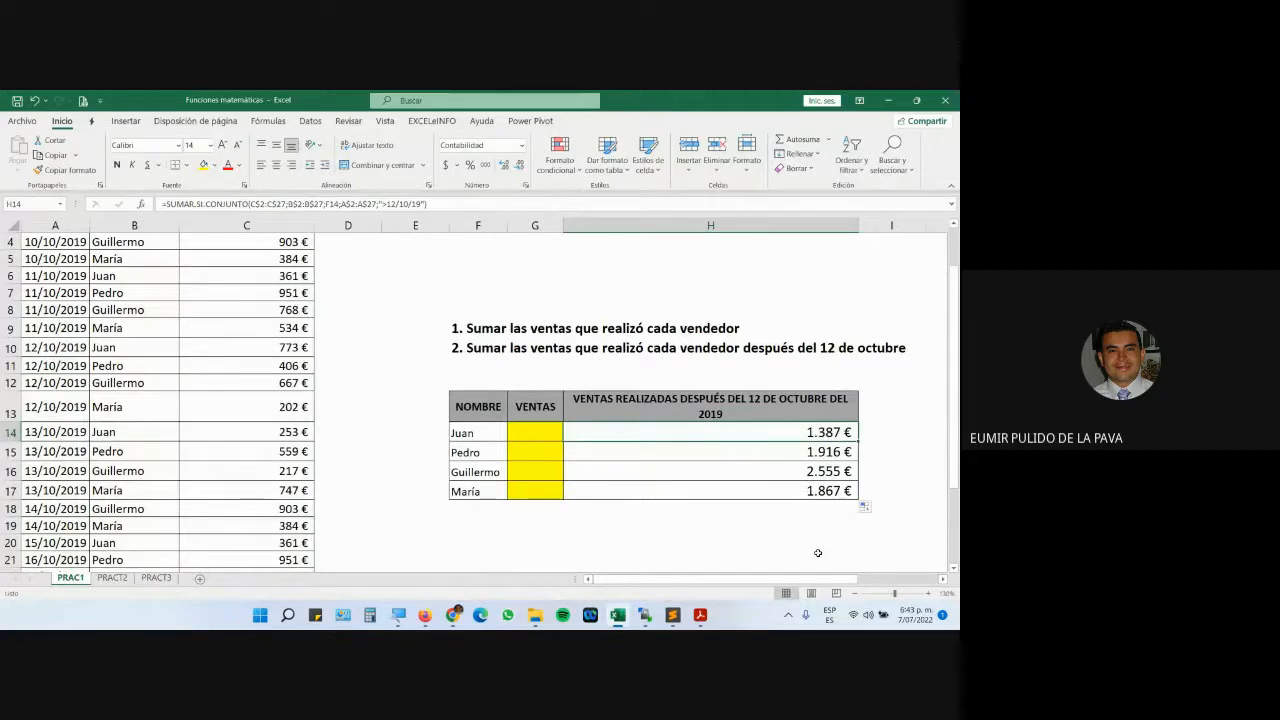
Open the PRACT2 sheet, select the answer cell B20 and enlarge the sheet view to 150%
{"action": "left_click", "coordinate": [113, 579]}
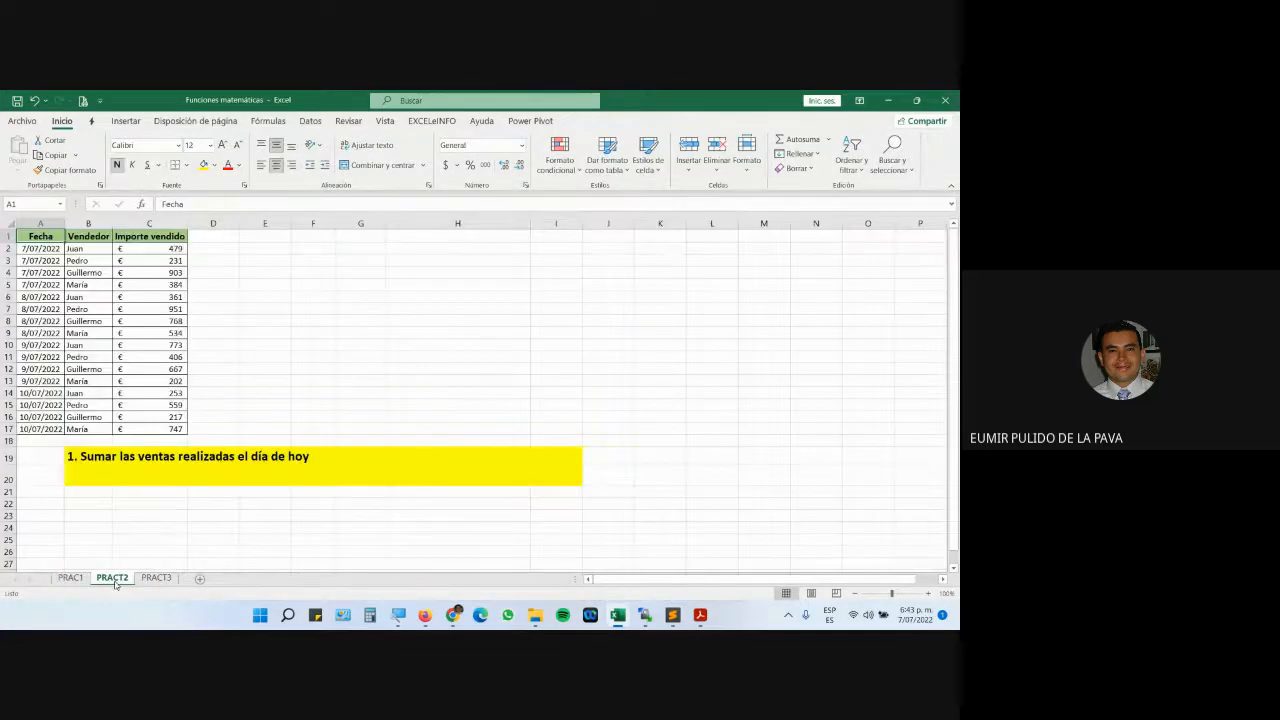
{"action": "left_click", "coordinate": [102, 473]}
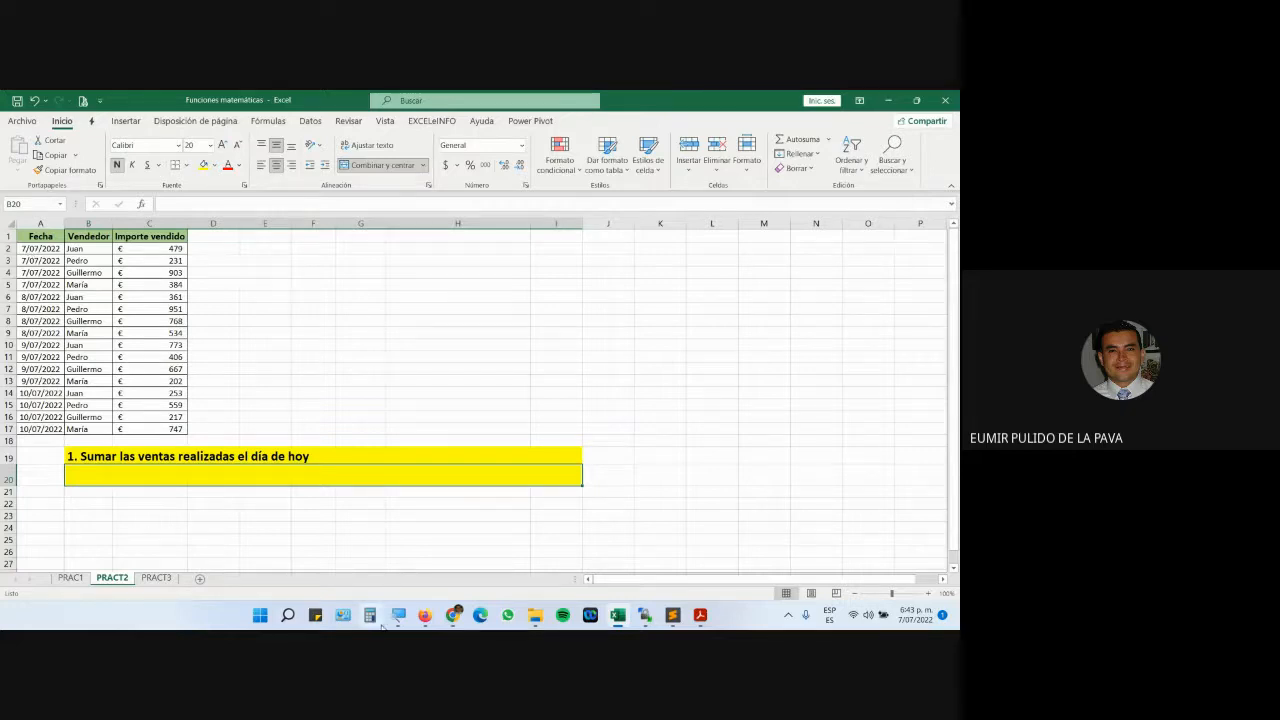
{"action": "left_click", "coordinate": [926, 594]}
{"action": "left_click", "coordinate": [926, 594]}
{"action": "left_click", "coordinate": [926, 594]}
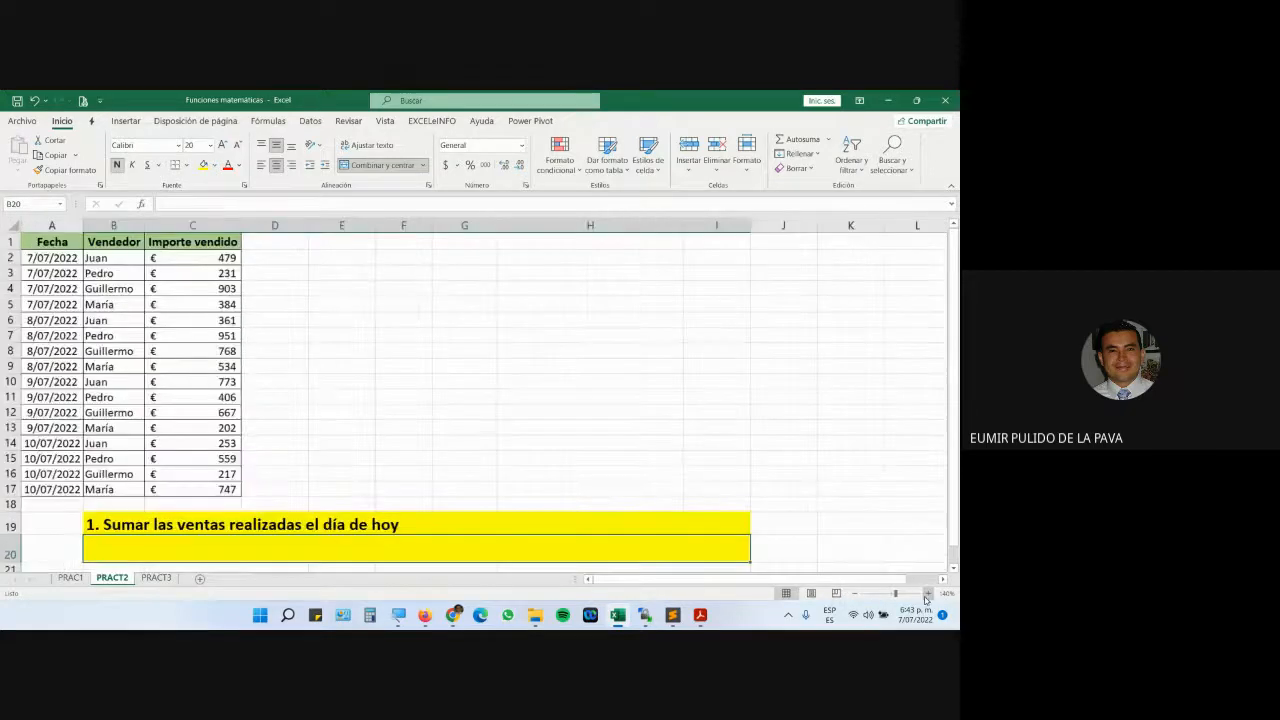
{"action": "left_click", "coordinate": [926, 594]}
{"action": "left_click", "coordinate": [926, 594]}
Examine how the dates in the Fecha column of PRACT2 are calculated
{"action": "left_click", "coordinate": [62, 436]}
{"action": "scroll", "coordinate": [70, 430], "scroll_direction": "up", "scroll_amount": 1}
{"action": "left_click", "coordinate": [85, 374]}
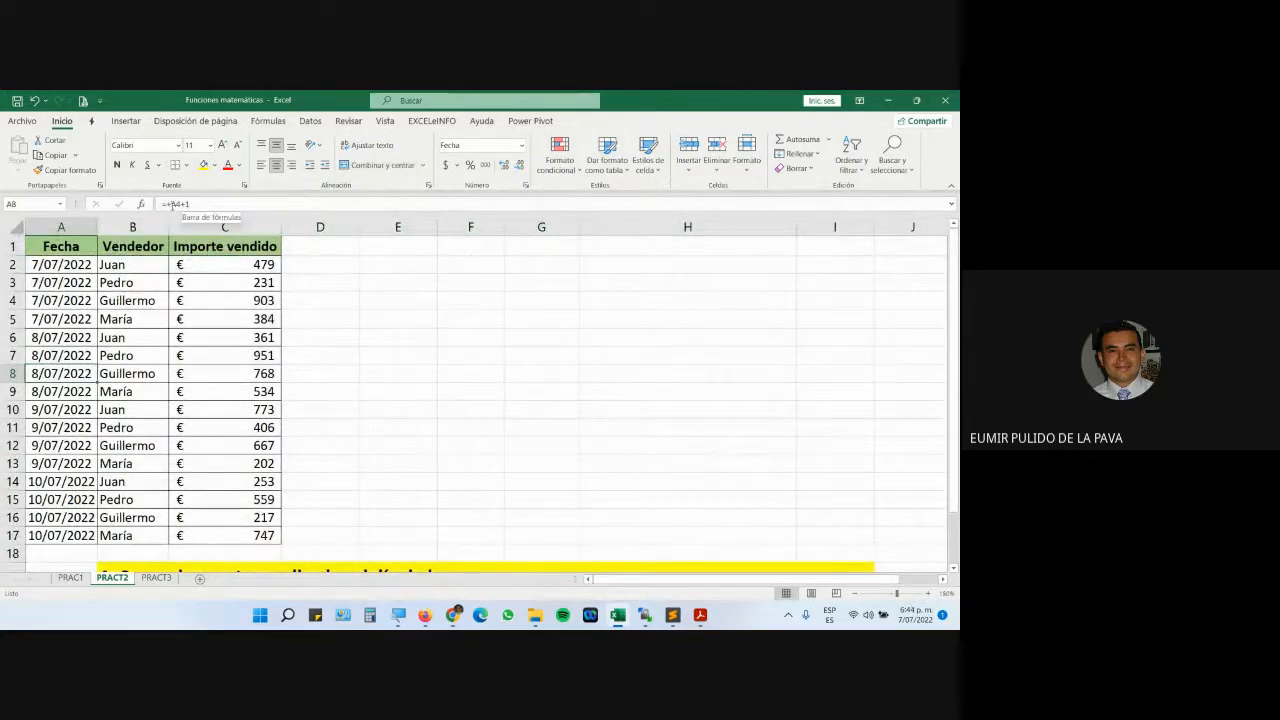
{"action": "left_click_drag", "start_coordinate": [52, 264], "coordinate": [66, 536]}
{"action": "scroll", "coordinate": [346, 499], "scroll_direction": "down", "scroll_amount": 1}
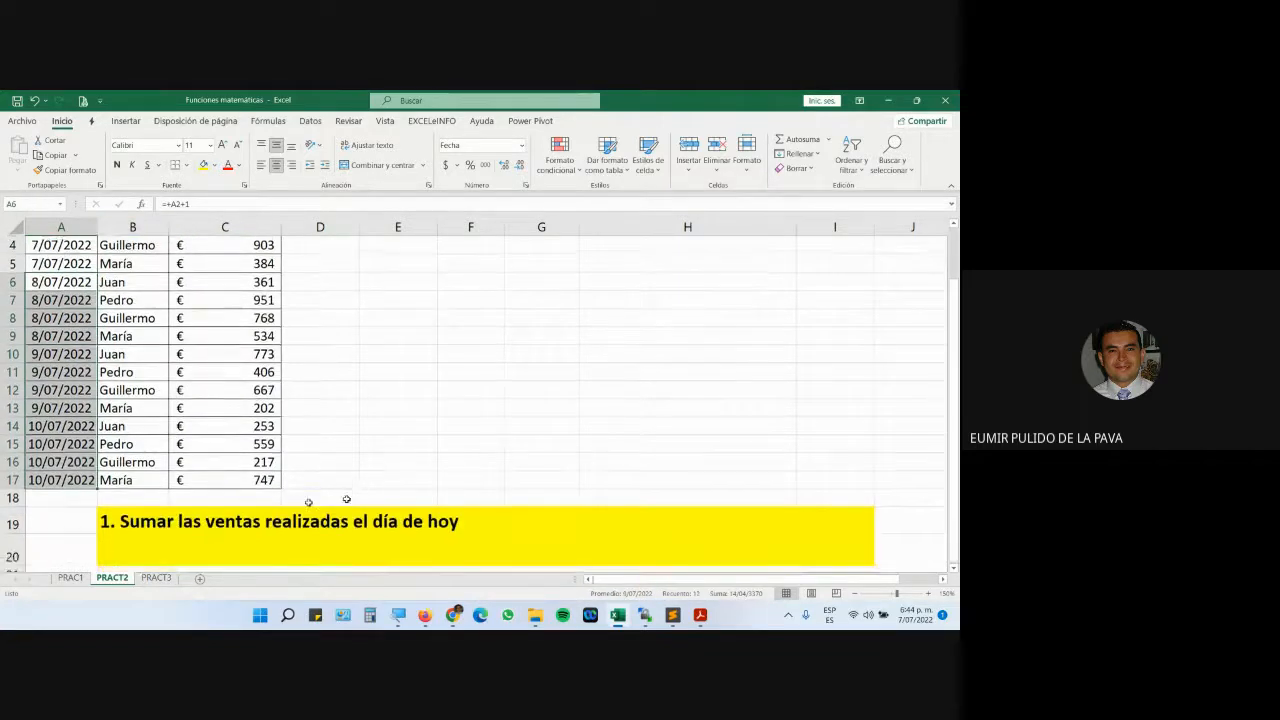
Start a SUMAR.SI formula in cell B20 below the exercise about today's sales
{"action": "left_click", "coordinate": [217, 550]}
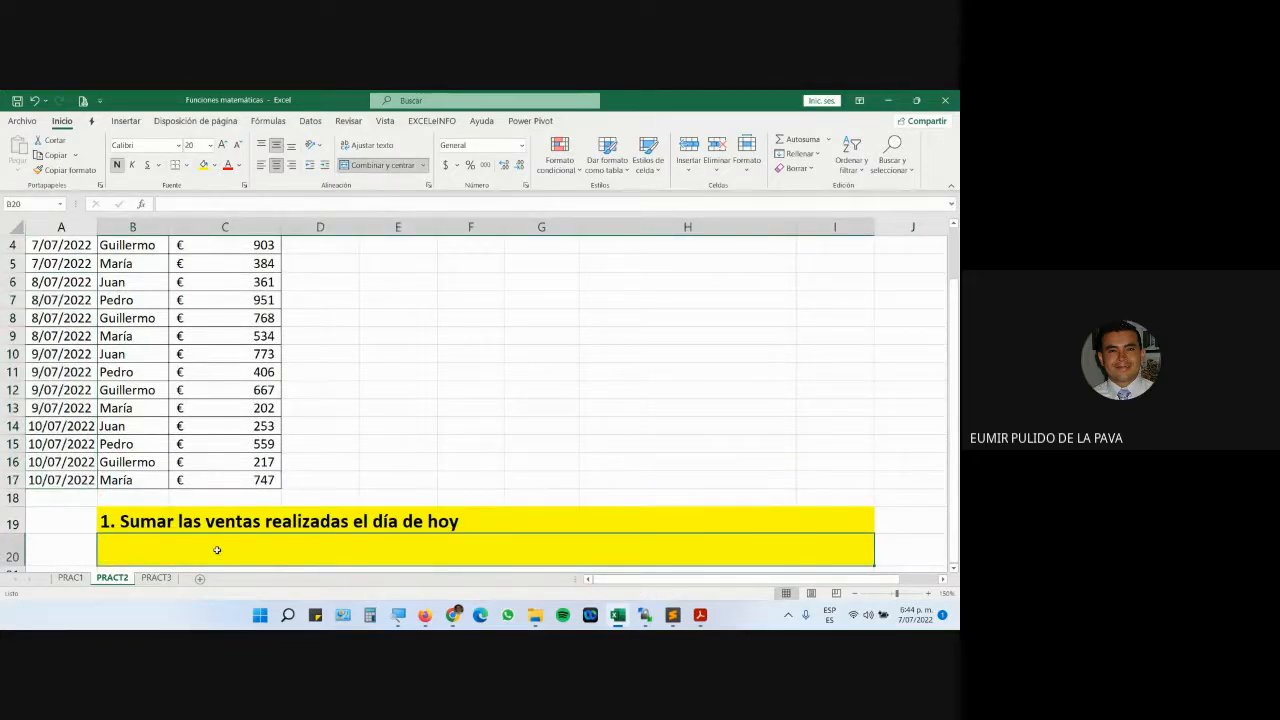
{"action": "type", "text": "="}
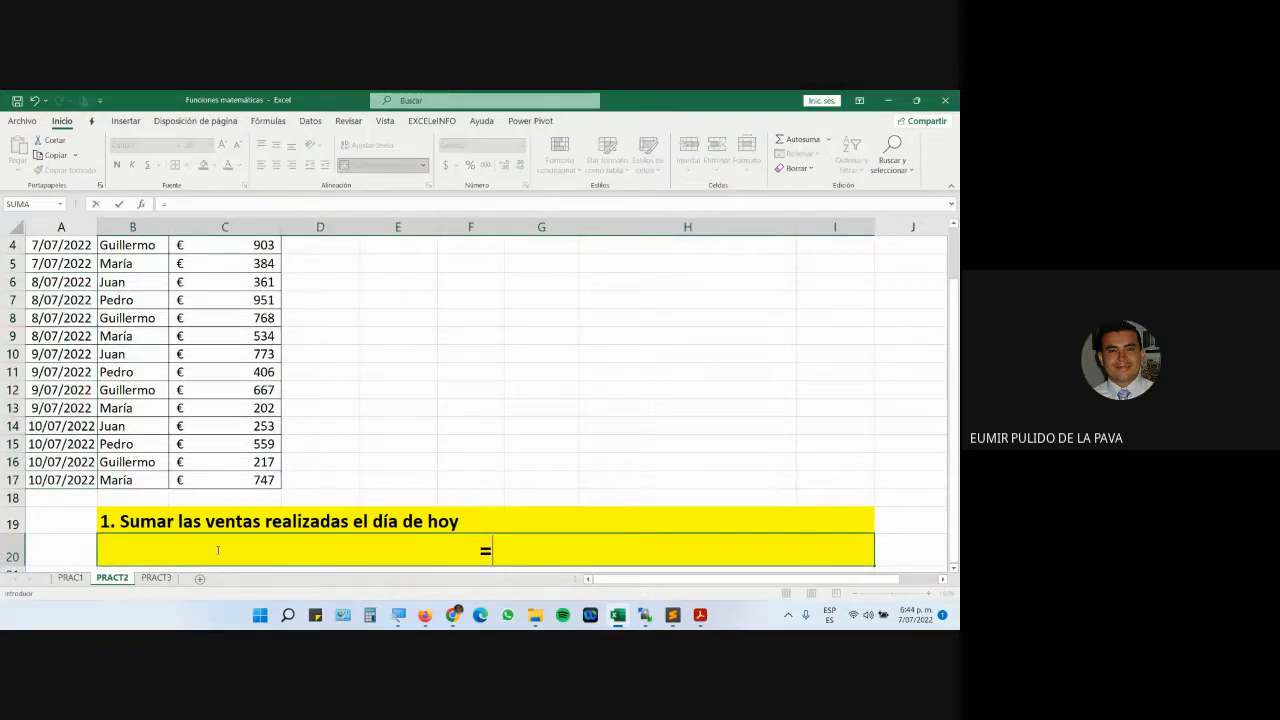
{"action": "type", "text": "su"}
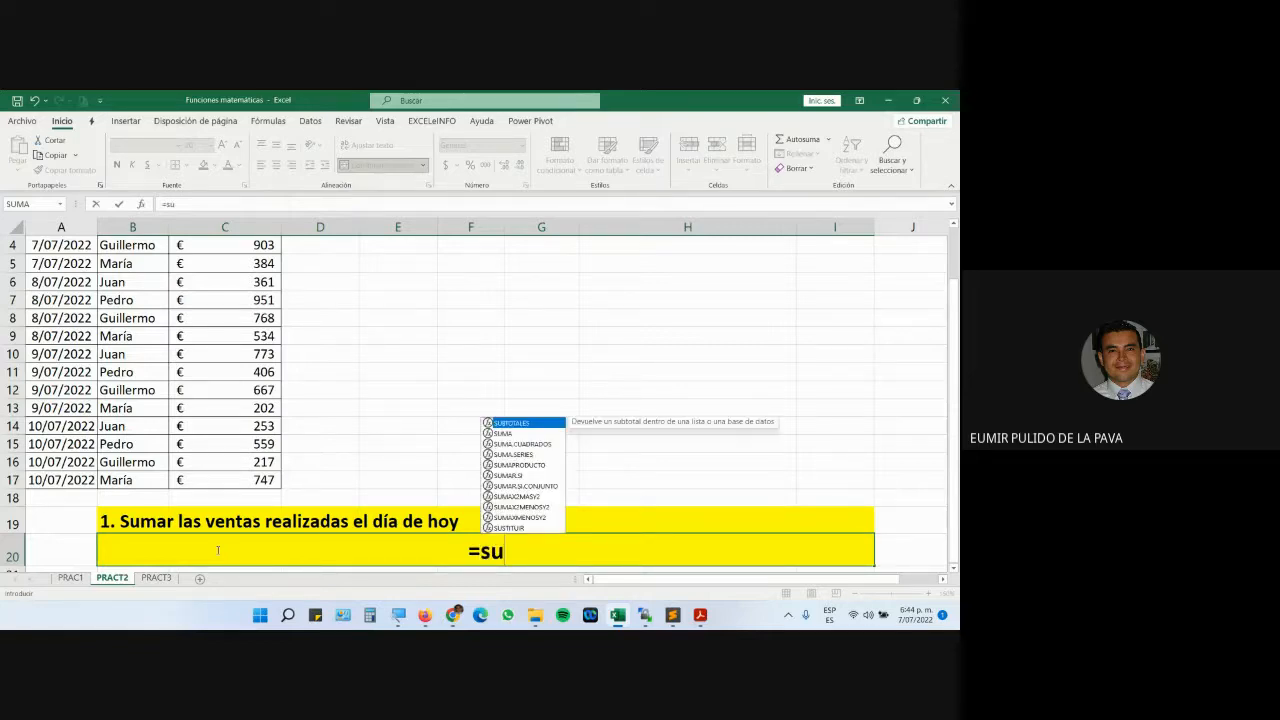
{"action": "key", "text": "Down"}
{"action": "key", "text": "Down"}
{"action": "key", "text": "Down"}
{"action": "key", "text": "Down"}
{"action": "key", "text": "Down"}
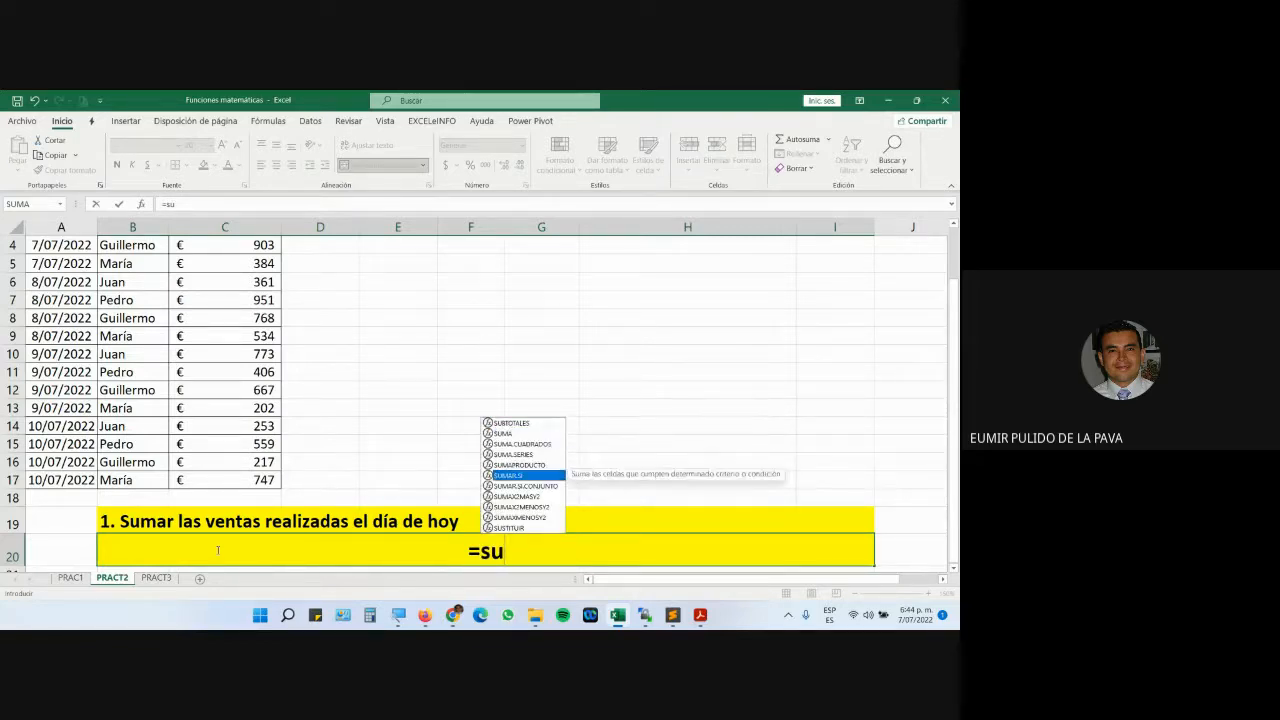
{"action": "key", "text": "Tab"}
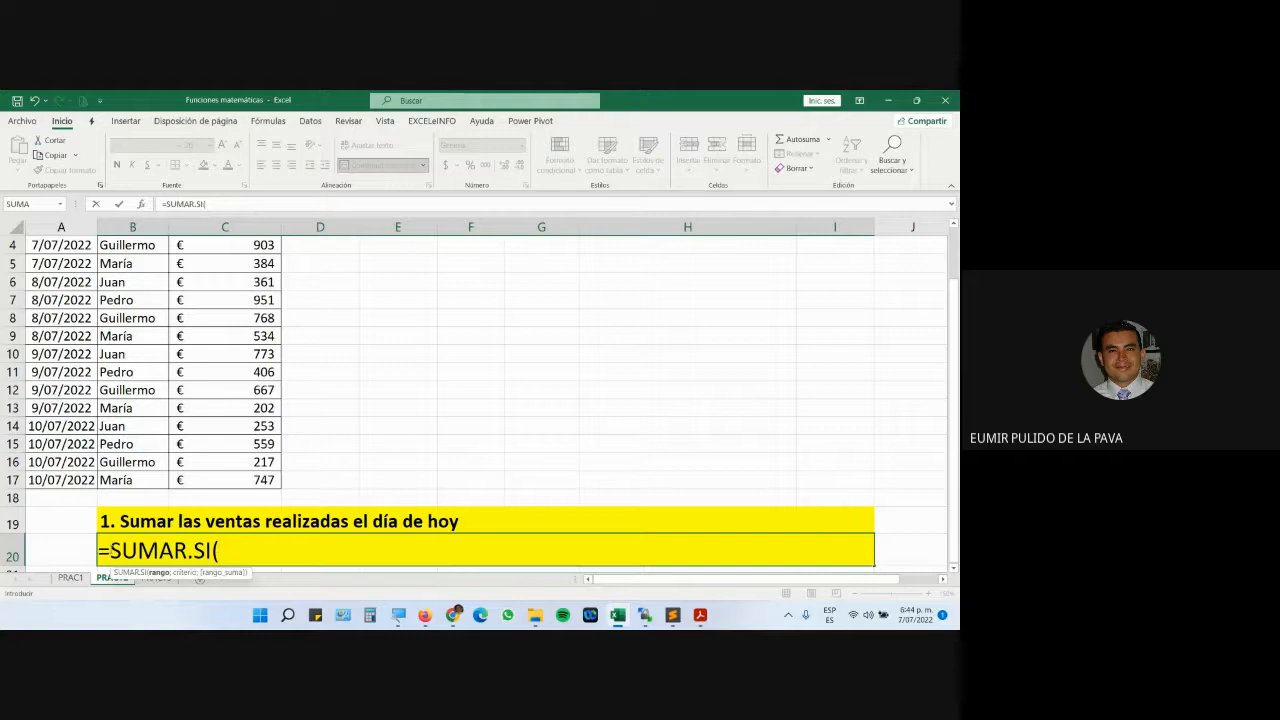
Set the dates in A2:A17 as the criteria range of the SUMAR.SI formula
{"action": "scroll", "coordinate": [85, 330], "scroll_direction": "up", "scroll_amount": 1}
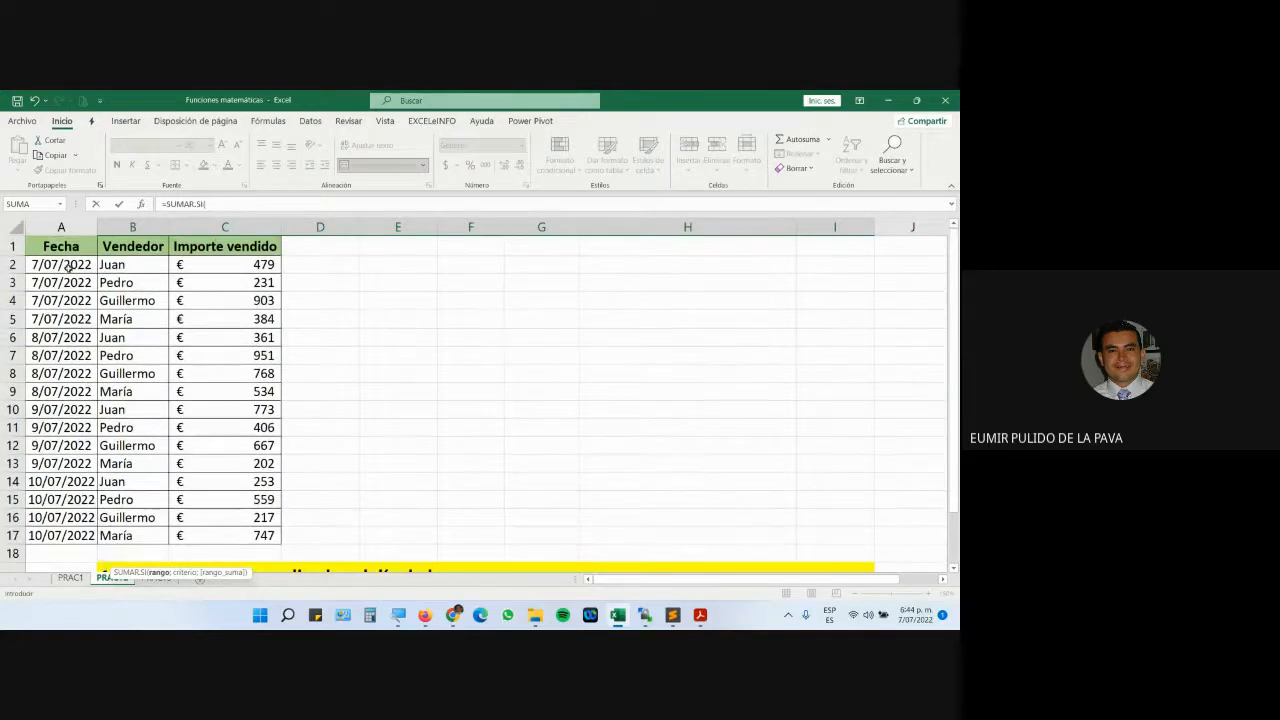
{"action": "left_click_drag", "start_coordinate": [68, 265], "coordinate": [68, 478]}
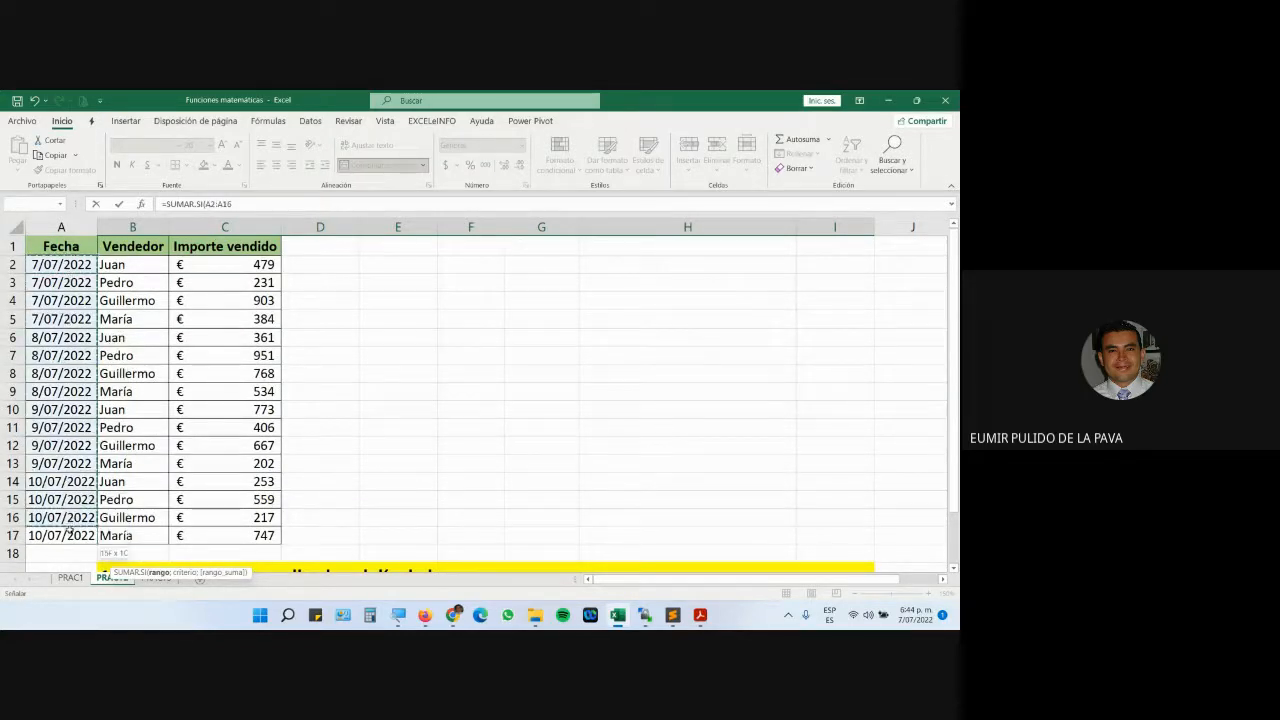
{"action": "left_click_drag", "start_coordinate": [68, 532], "coordinate": [68, 537]}
{"action": "scroll", "coordinate": [457, 474], "scroll_direction": "down", "scroll_amount": 1}
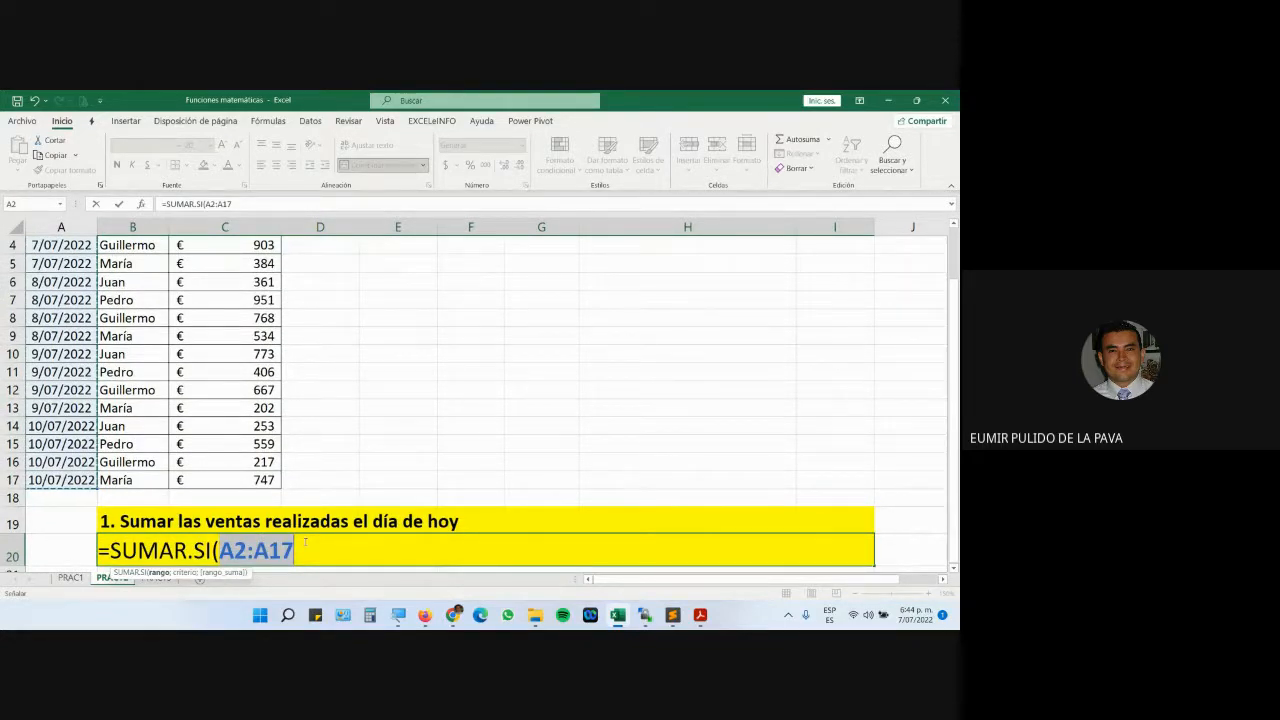
Magnify the screen to 200%, add the semicolon after A2:A17 in the formula and minimise the Magnifier
{"action": "left_click", "coordinate": [398, 615]}
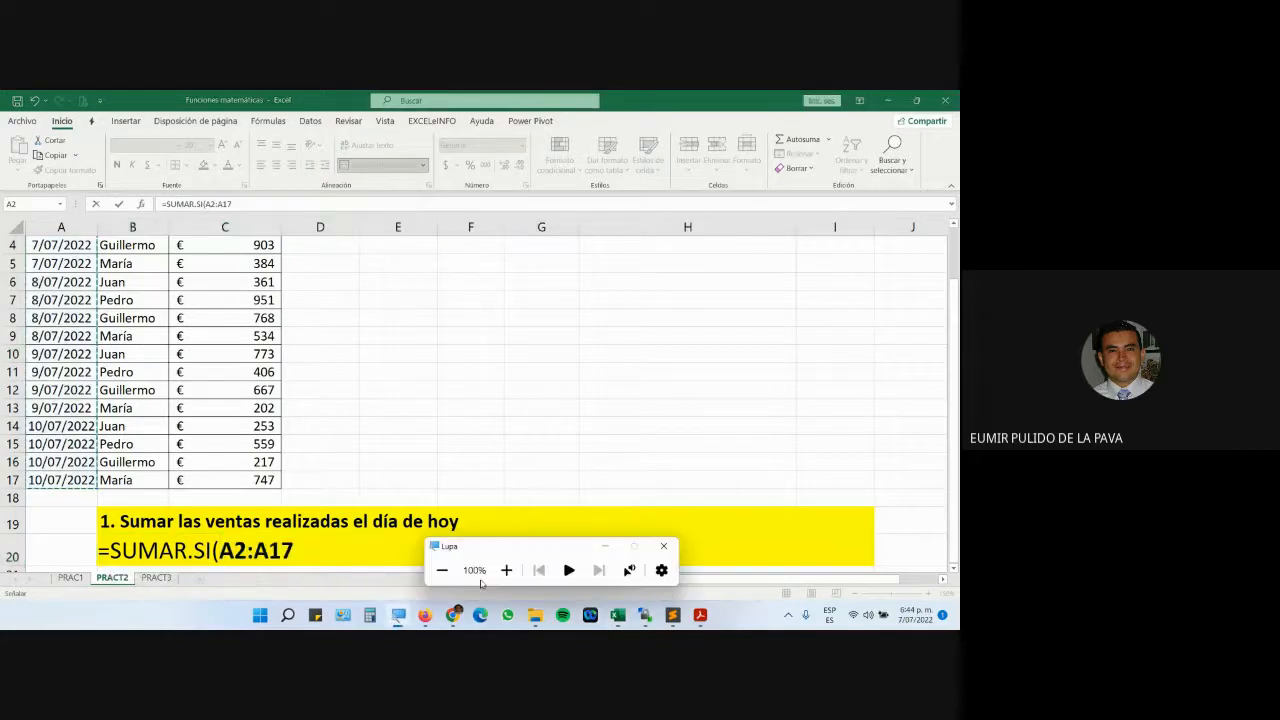
{"action": "left_click", "coordinate": [506, 570]}
{"action": "left_click", "coordinate": [126, 581]}
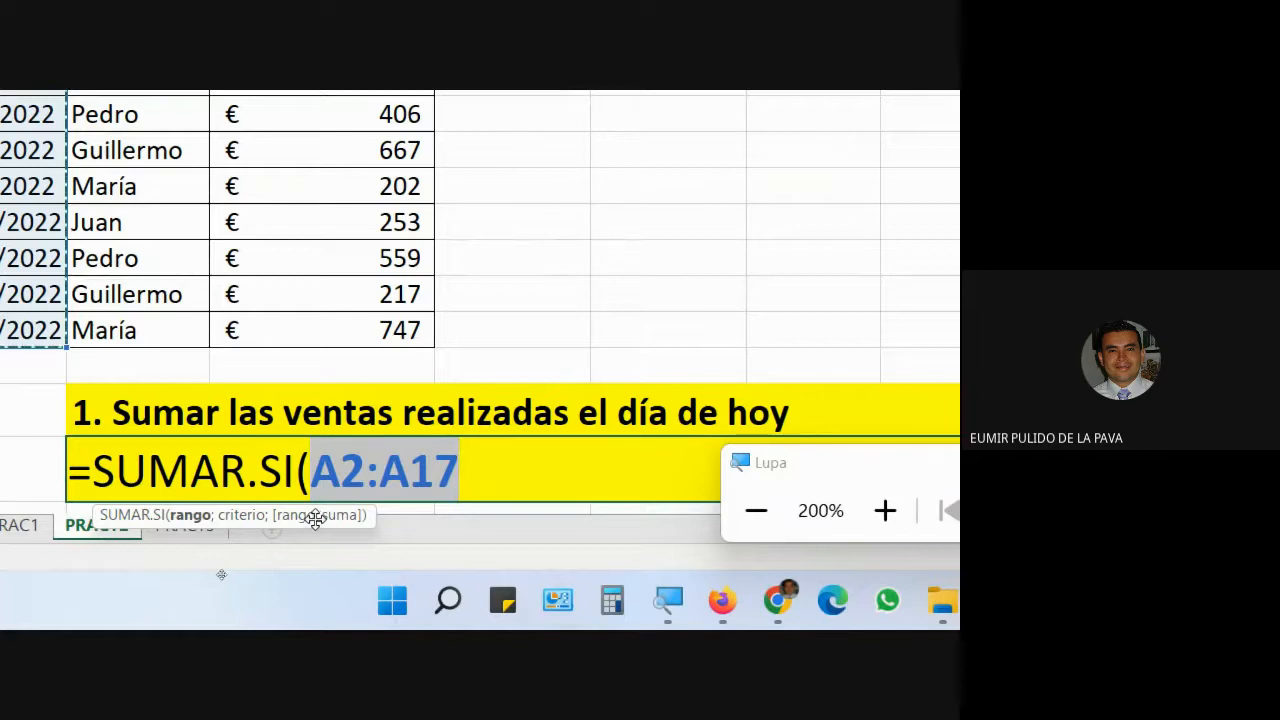
{"action": "left_click", "coordinate": [477, 471]}
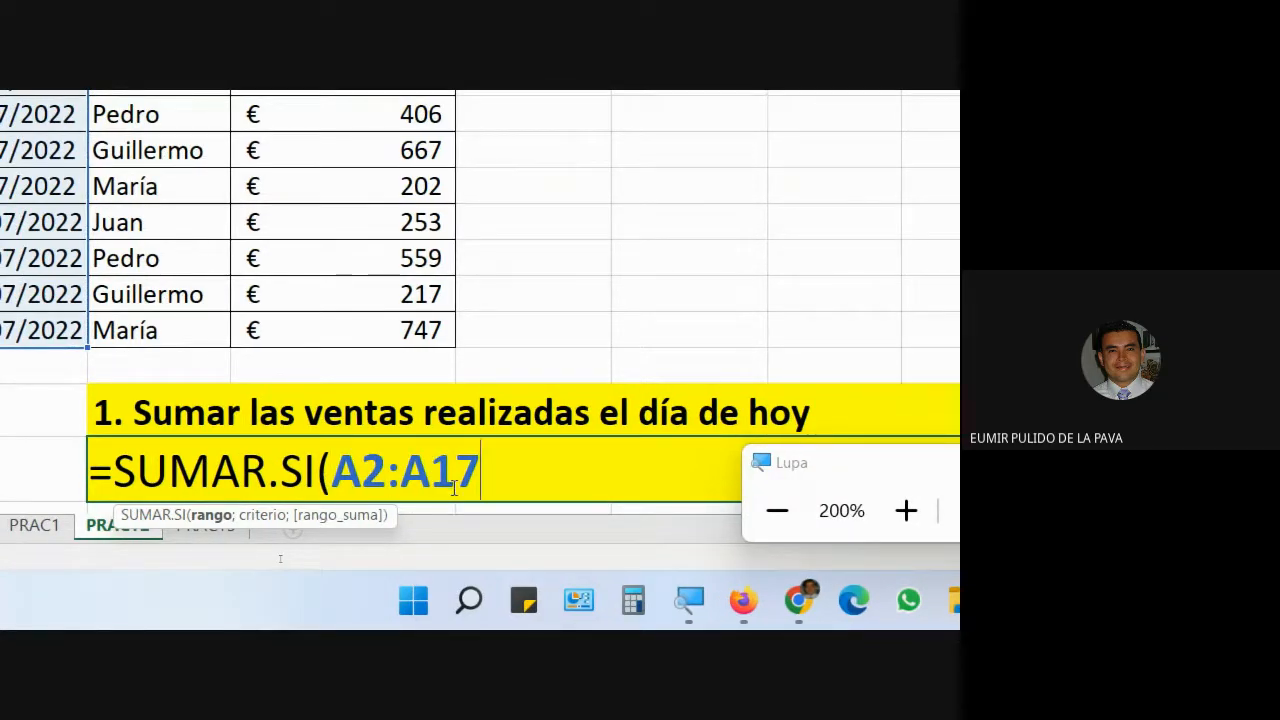
{"action": "type", "text": ";"}
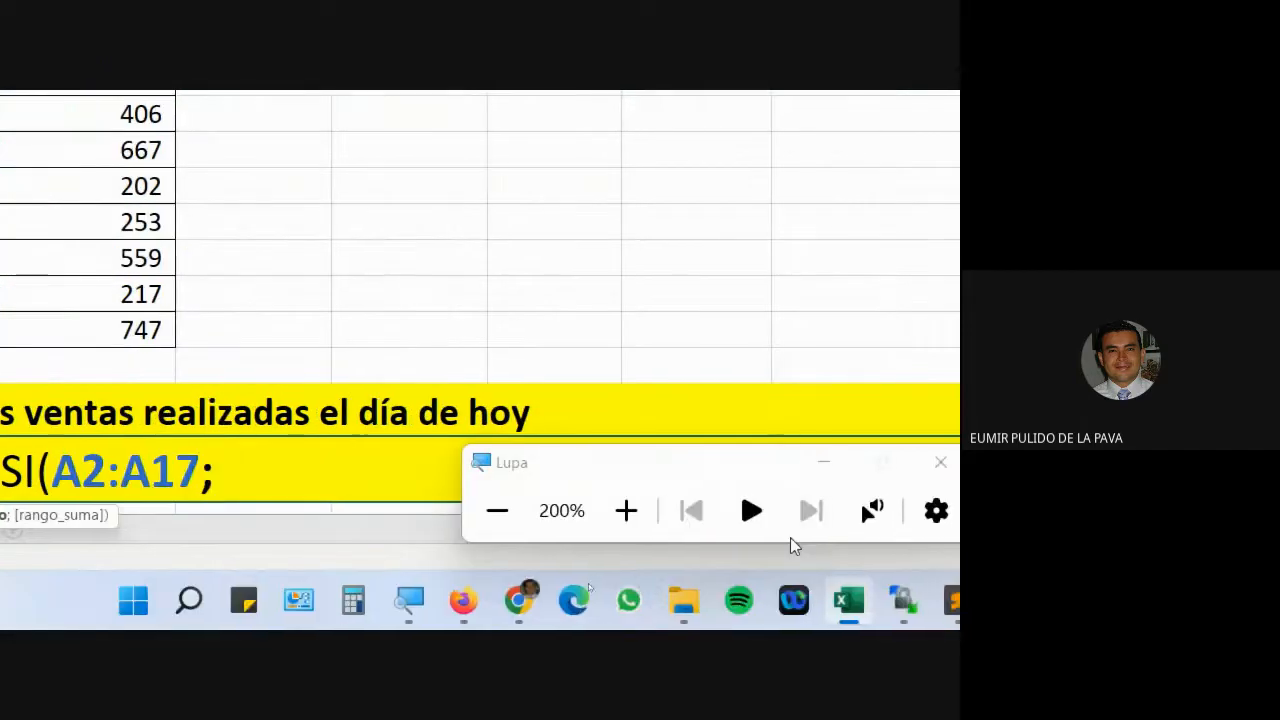
{"action": "left_click", "coordinate": [824, 464]}
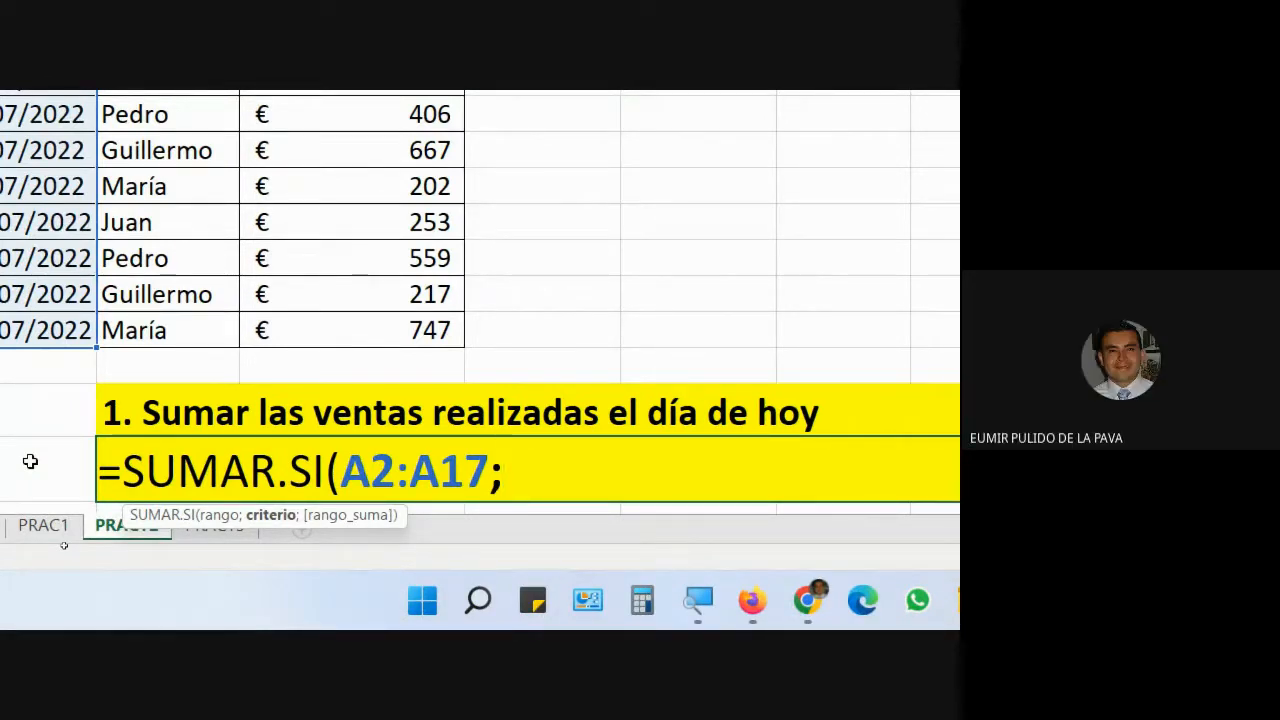
Enter the fixed date "7/7/22" in quotation marks as the criterion of the SUMAR.SI formula
{"action": "type", "text": "\""}
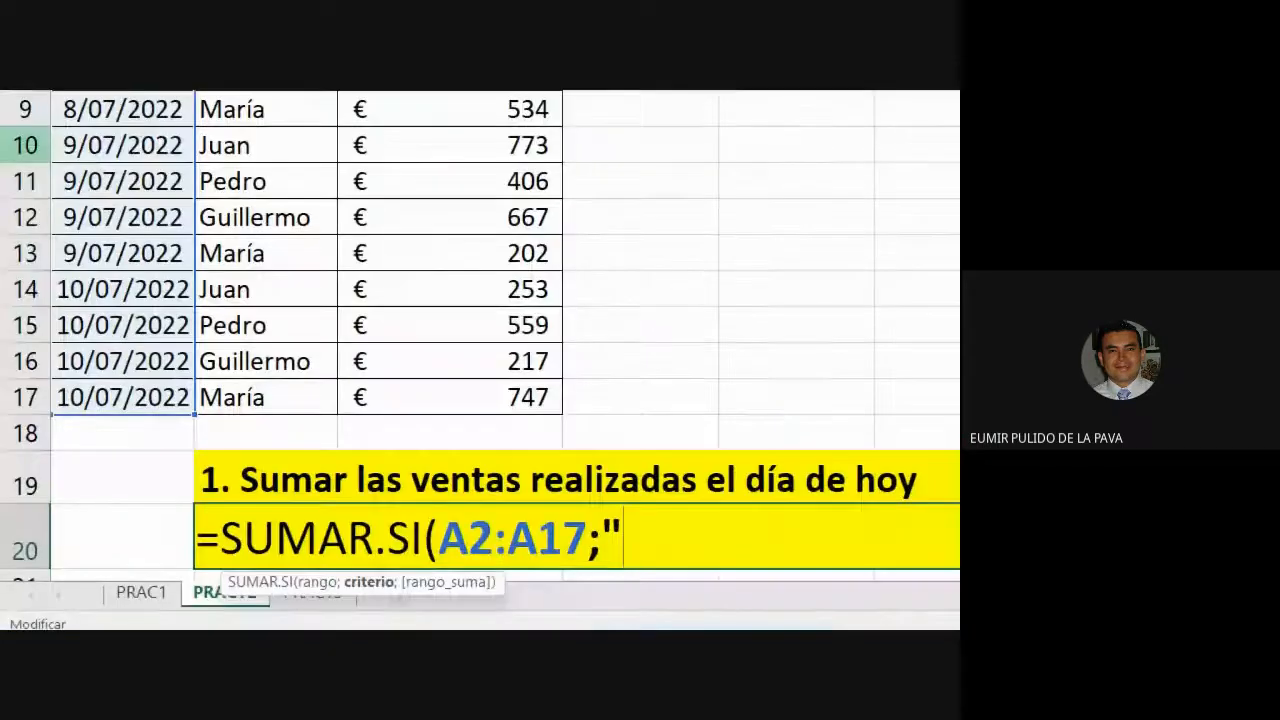
{"action": "type", "text": "7/7/22"}
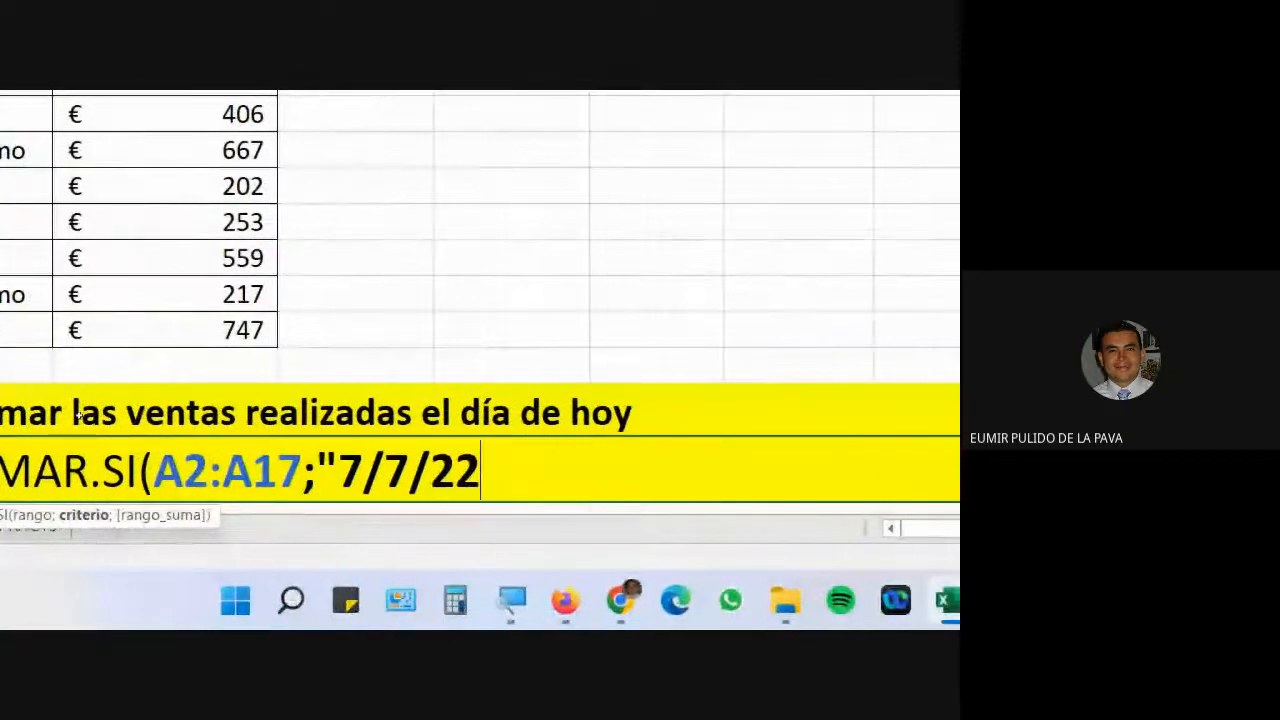
{"action": "type", "text": "\""}
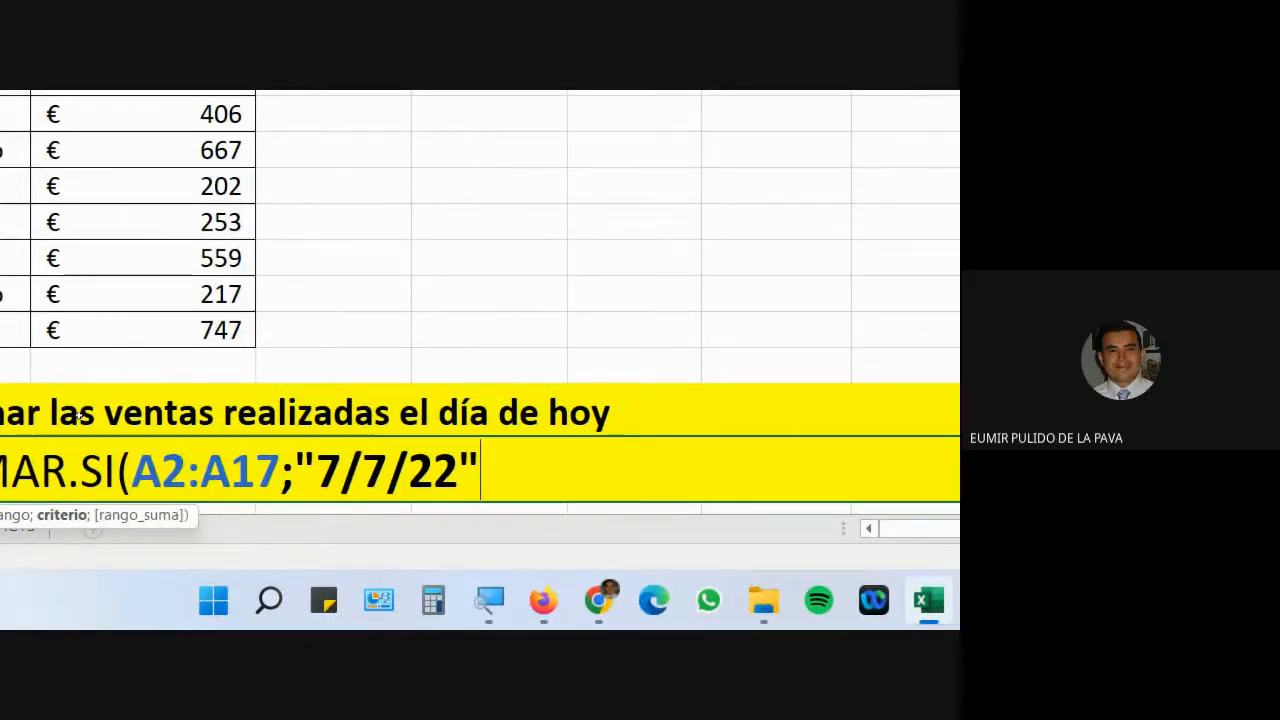
{"action": "left_click_drag", "start_coordinate": [316, 472], "coordinate": [455, 471]}
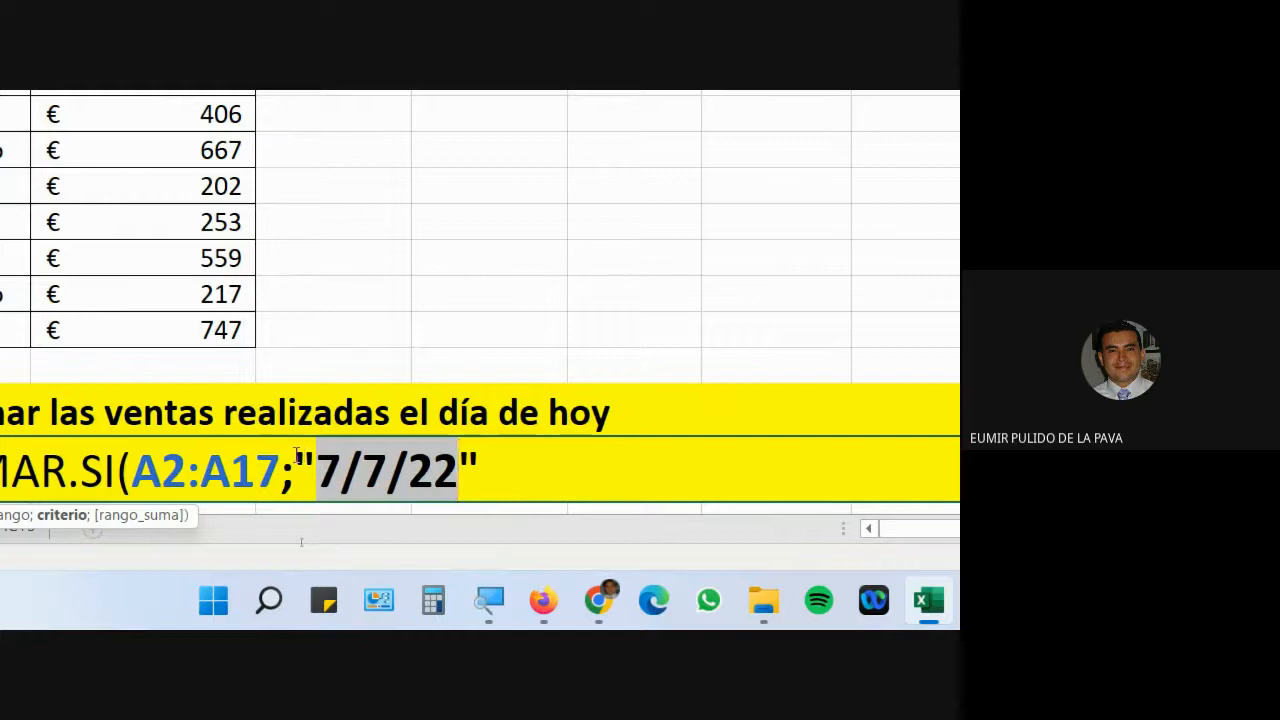
Replace the fixed date criterion in the B20 formula with the function hoy()
{"action": "left_click_drag", "start_coordinate": [294, 470], "coordinate": [512, 478]}
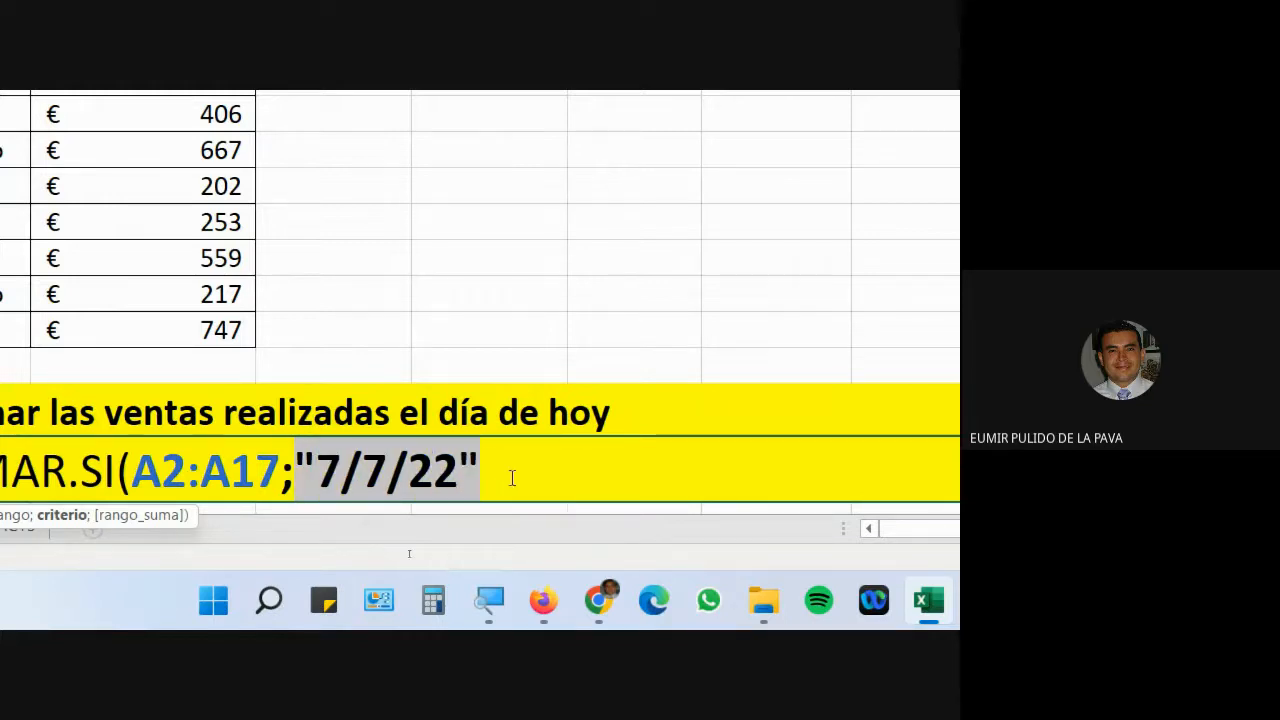
{"action": "type", "text": "h"}
{"action": "type", "text": "oy"}
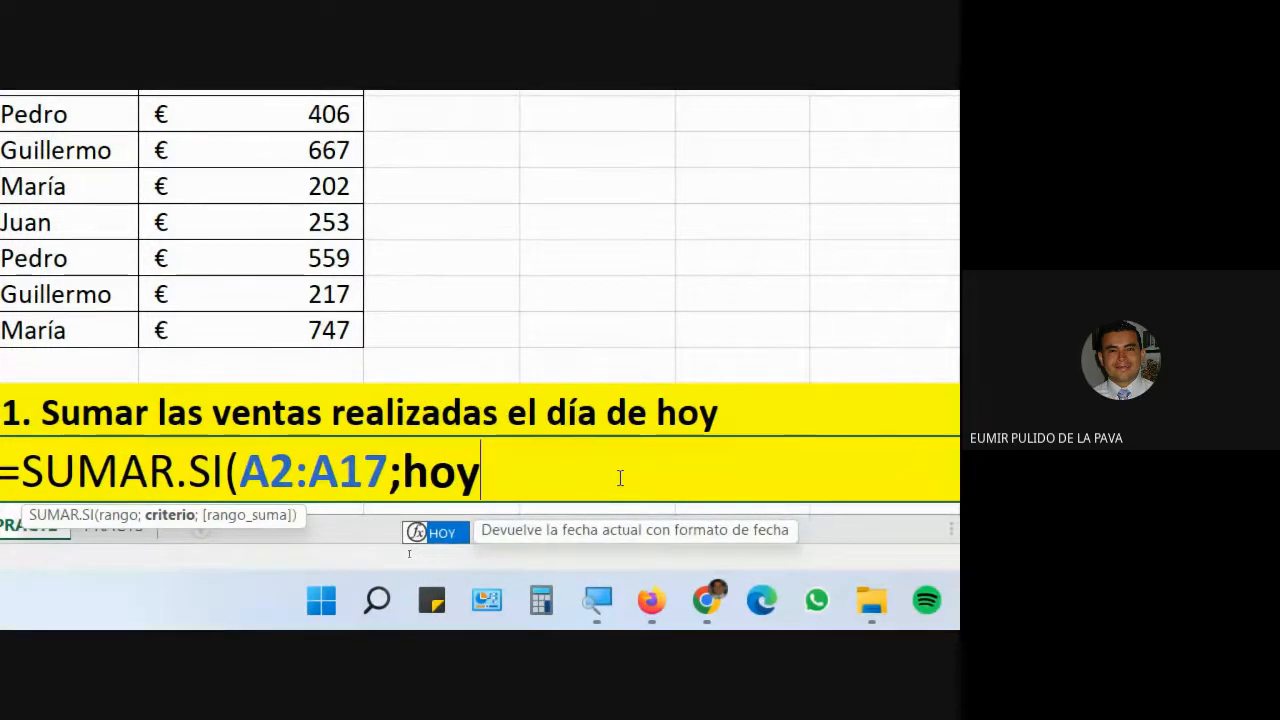
{"action": "type", "text": "()"}
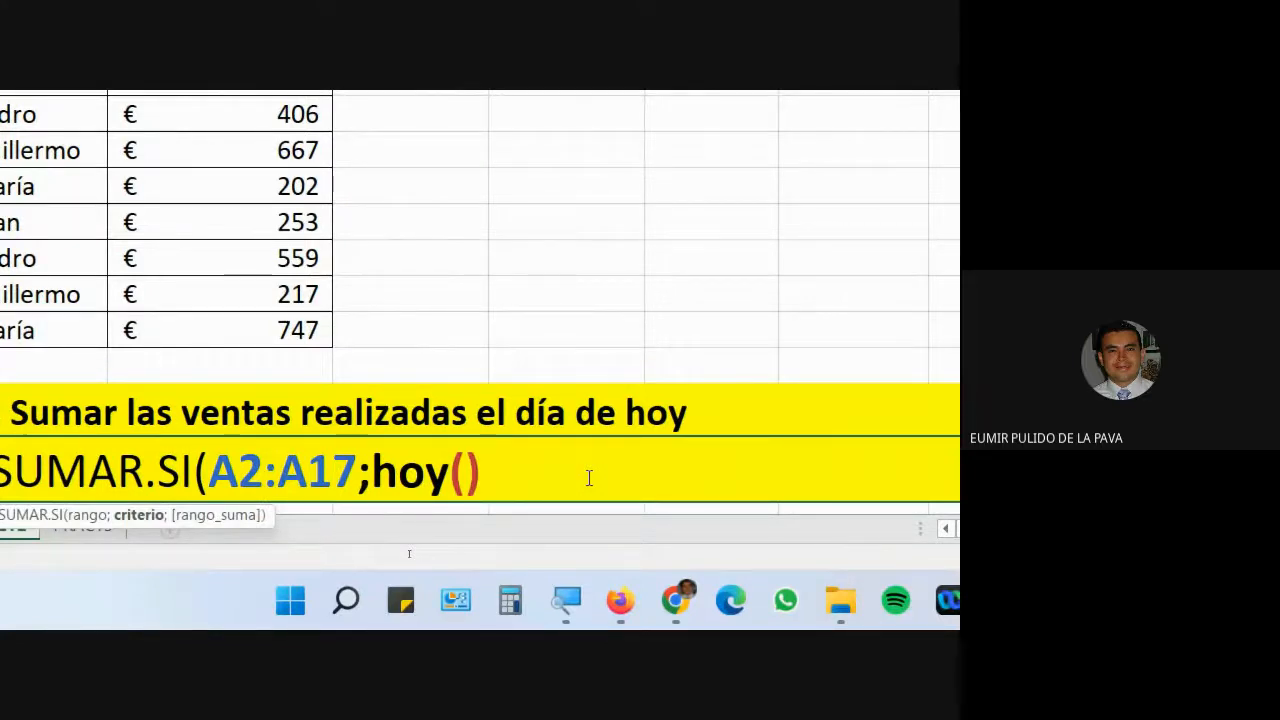
{"action": "left_click_drag", "start_coordinate": [372, 472], "coordinate": [413, 472]}
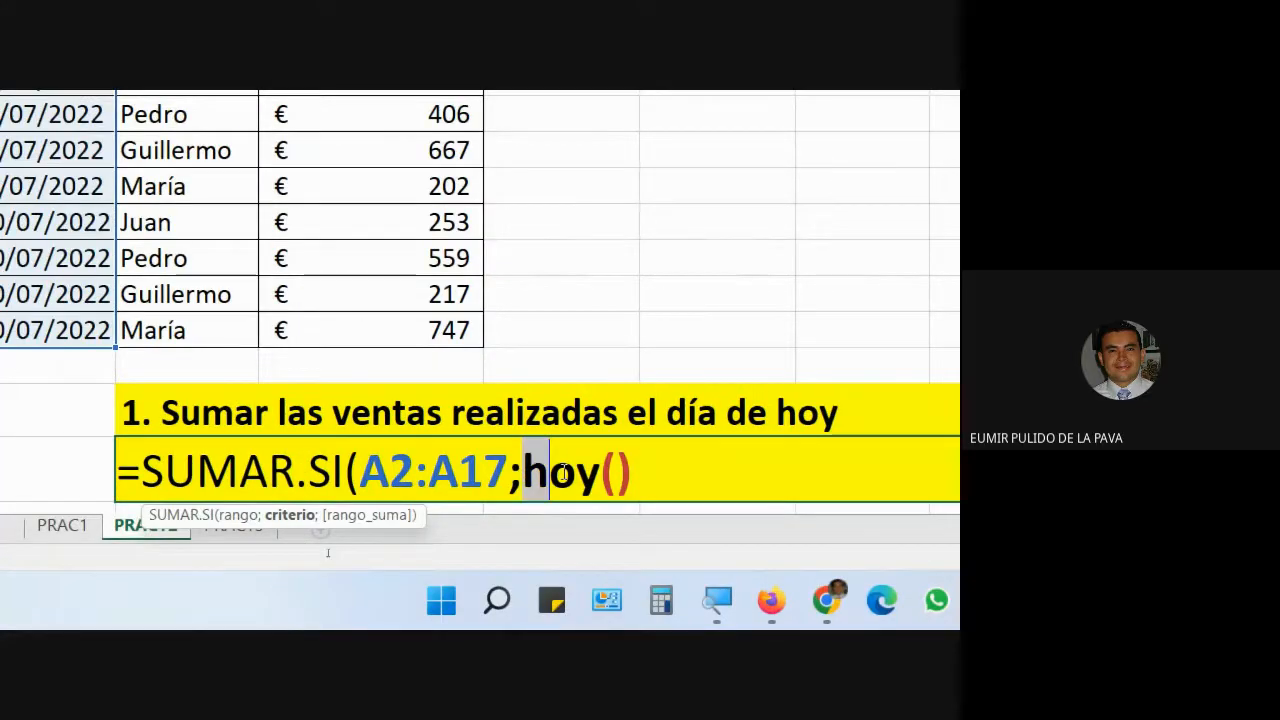
Set C2:C17 as the sum range of the SUMAR.SI formula in B20, close the parenthesis and enter the formula
{"action": "left_click_drag", "start_coordinate": [563, 474], "coordinate": [640, 482]}
{"action": "left_click", "coordinate": [676, 485]}
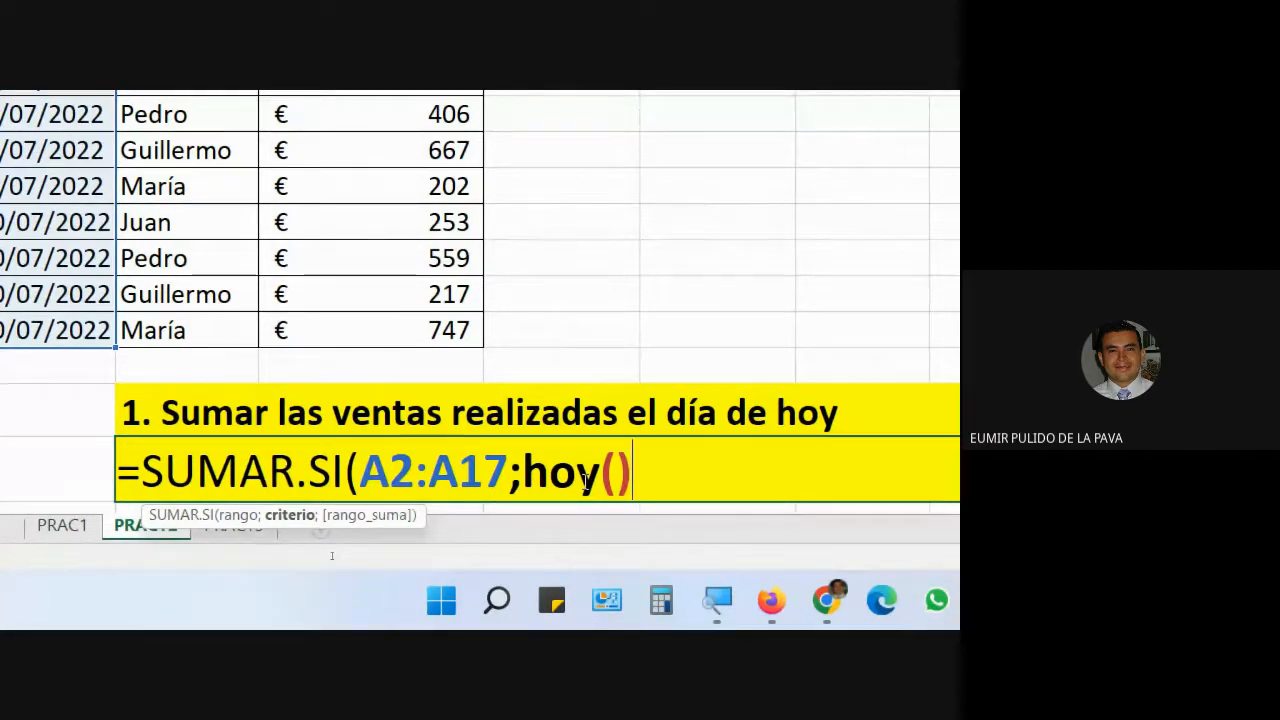
{"action": "type", "text": ";"}
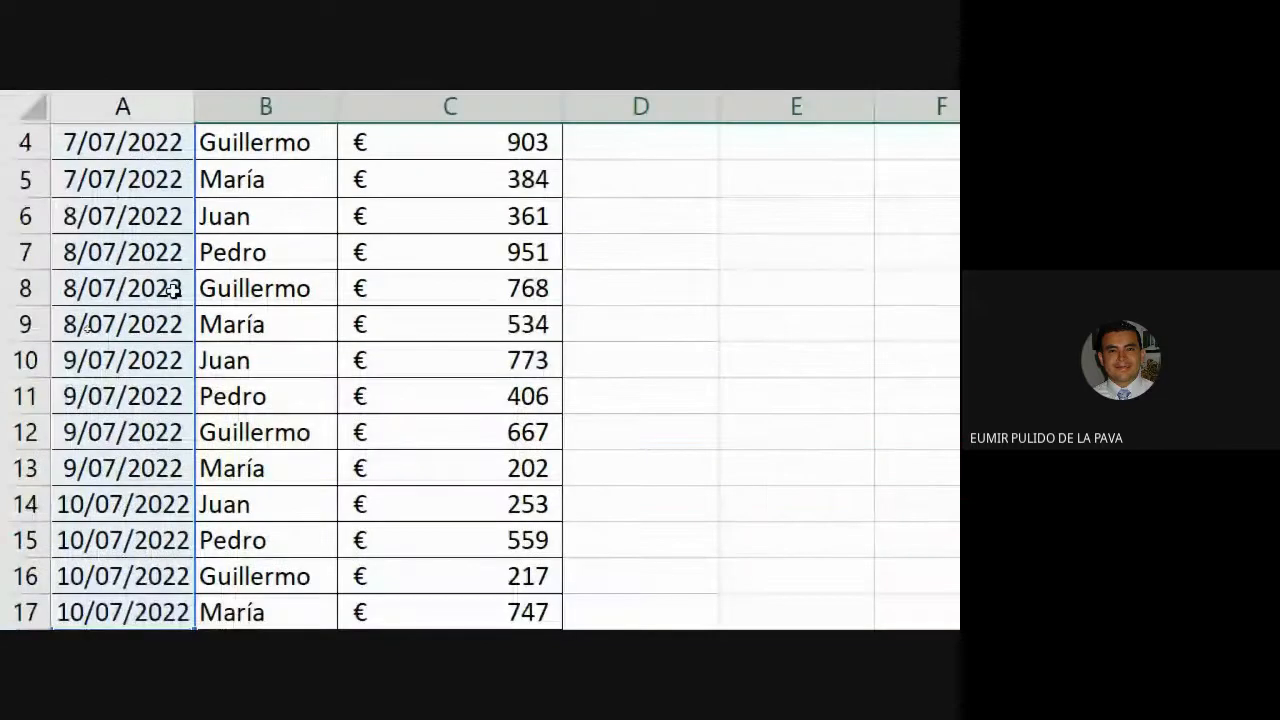
{"action": "scroll", "coordinate": [234, 454], "scroll_direction": "up", "scroll_amount": 1}
{"action": "left_click_drag", "start_coordinate": [418, 183], "coordinate": [488, 406]}
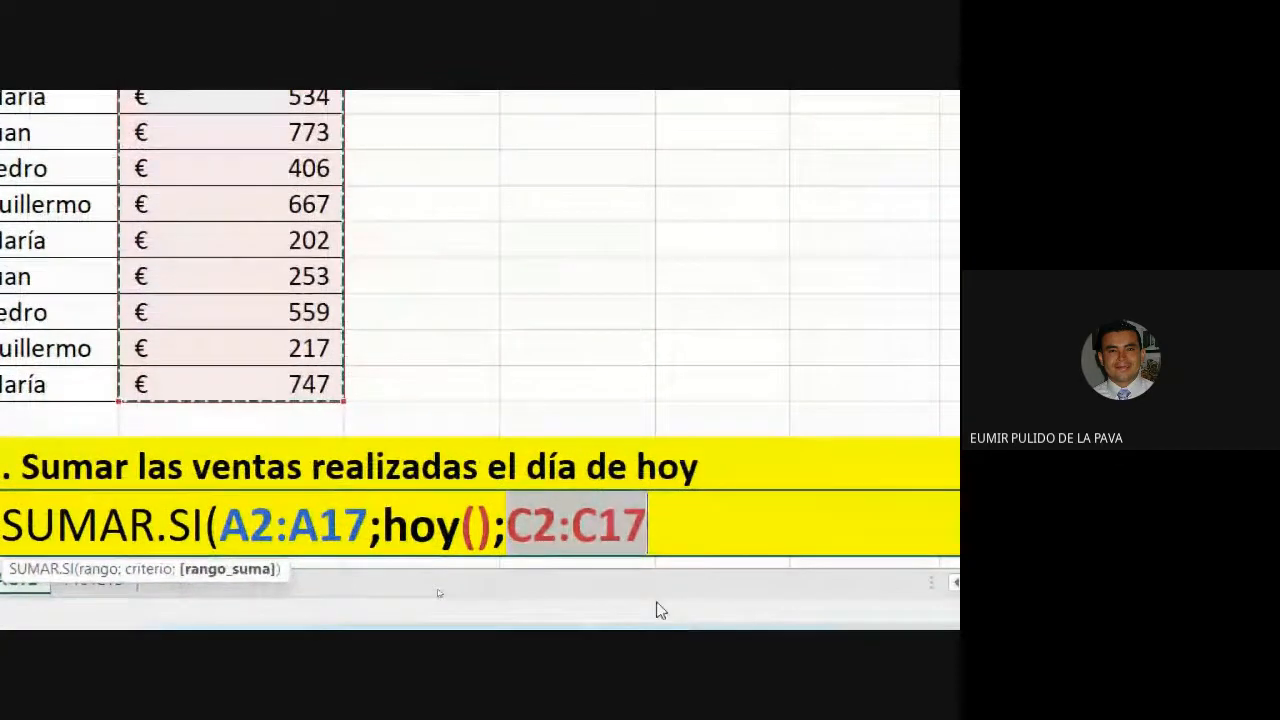
{"action": "type", "text": ")"}
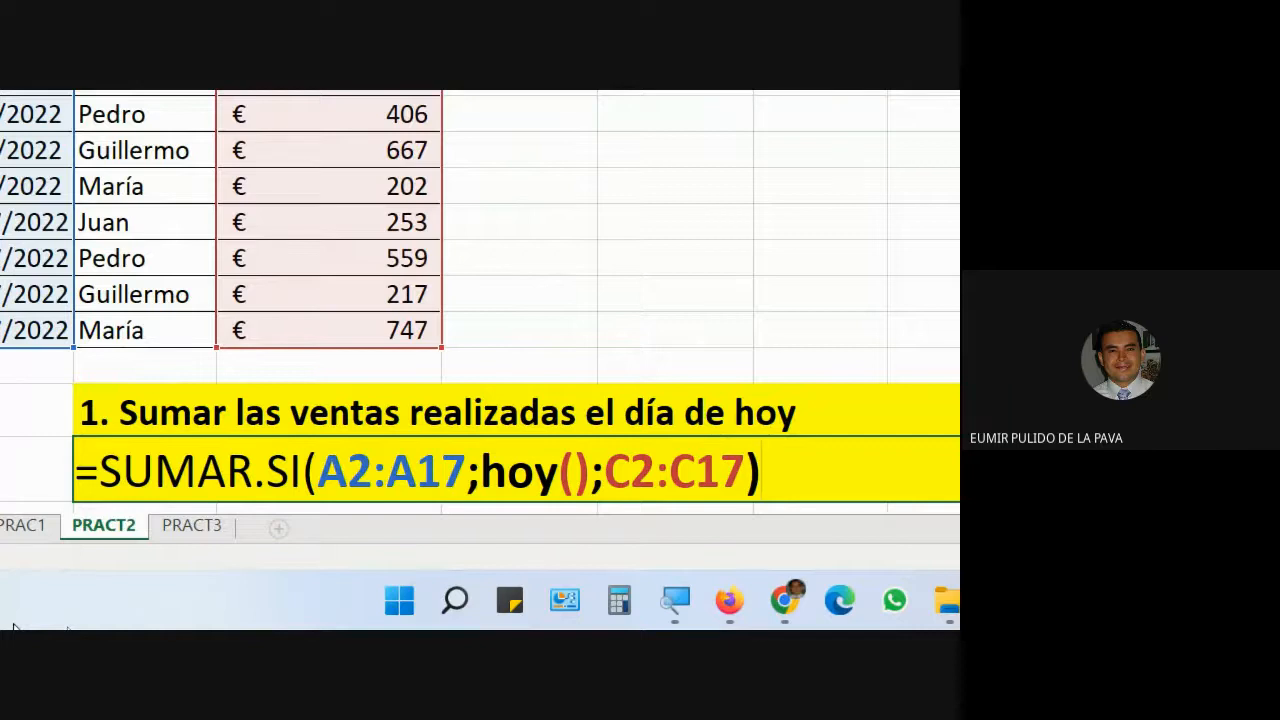
{"action": "key", "text": "Return"}
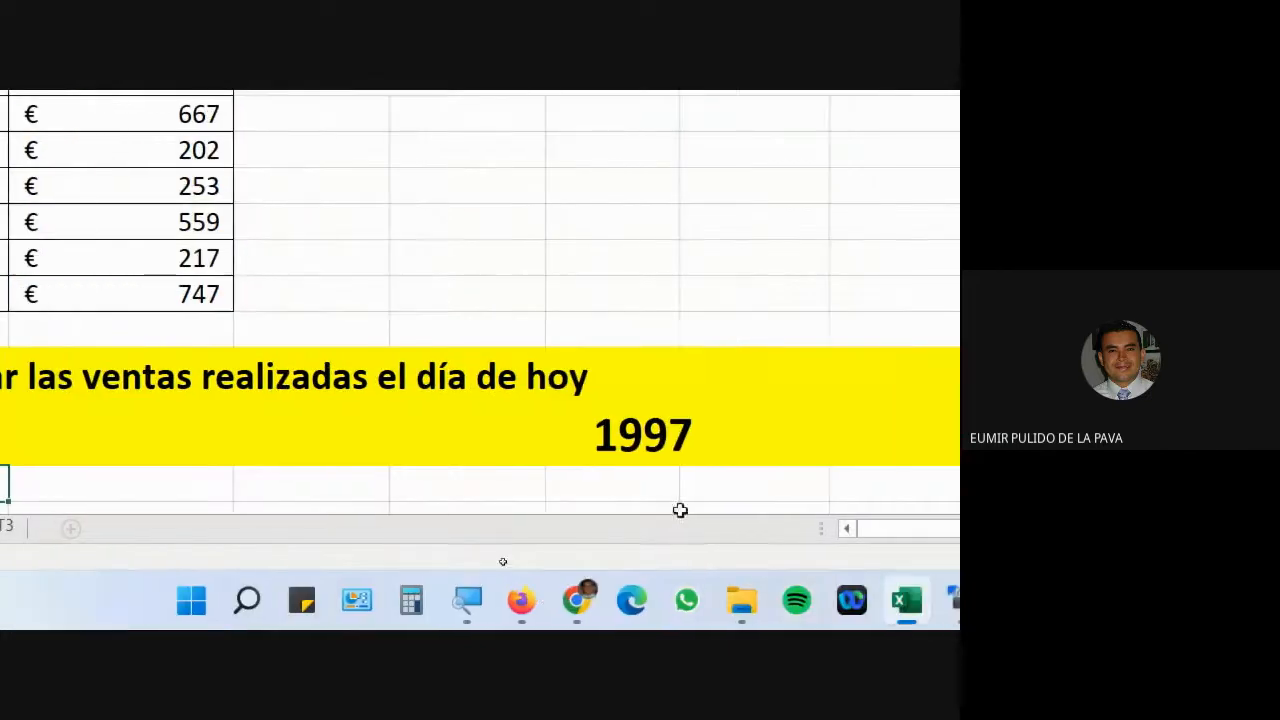
Review the amounts dated 7/07/2022 in rows 2 to 5 and set the date in A11 to 7/7/22
{"action": "left_click", "coordinate": [634, 445]}
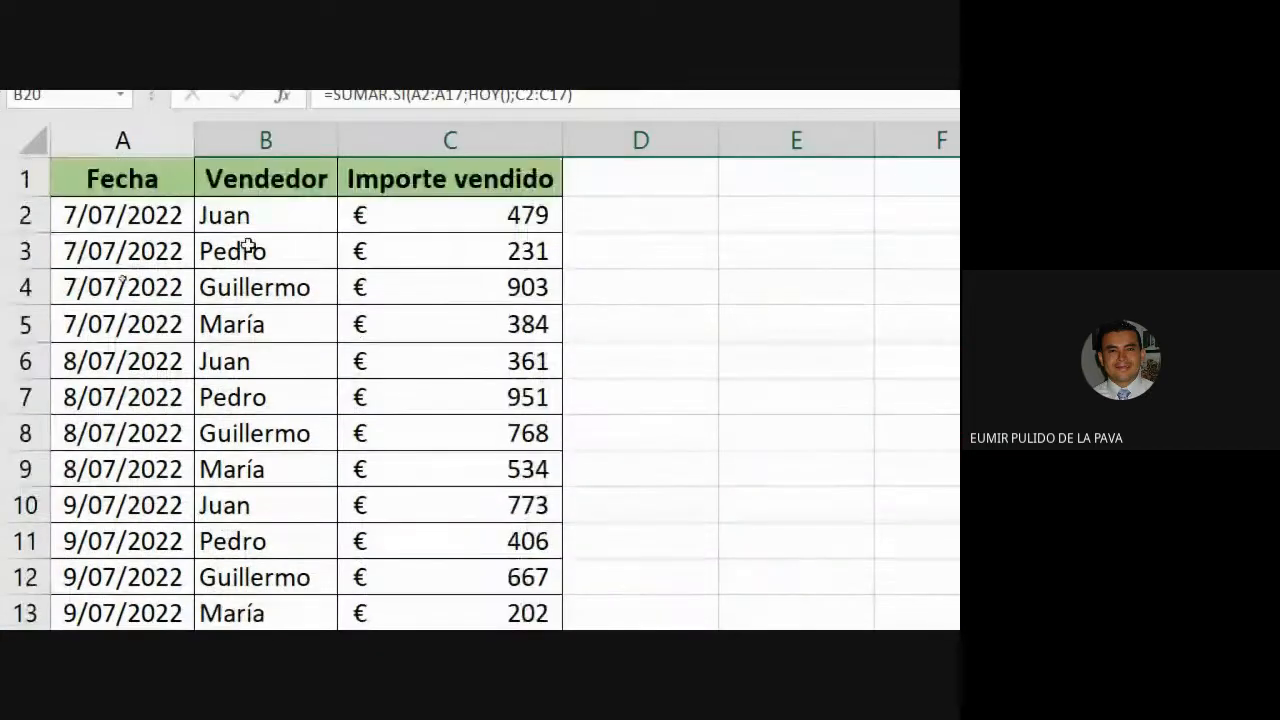
{"action": "left_click_drag", "start_coordinate": [340, 208], "coordinate": [430, 316]}
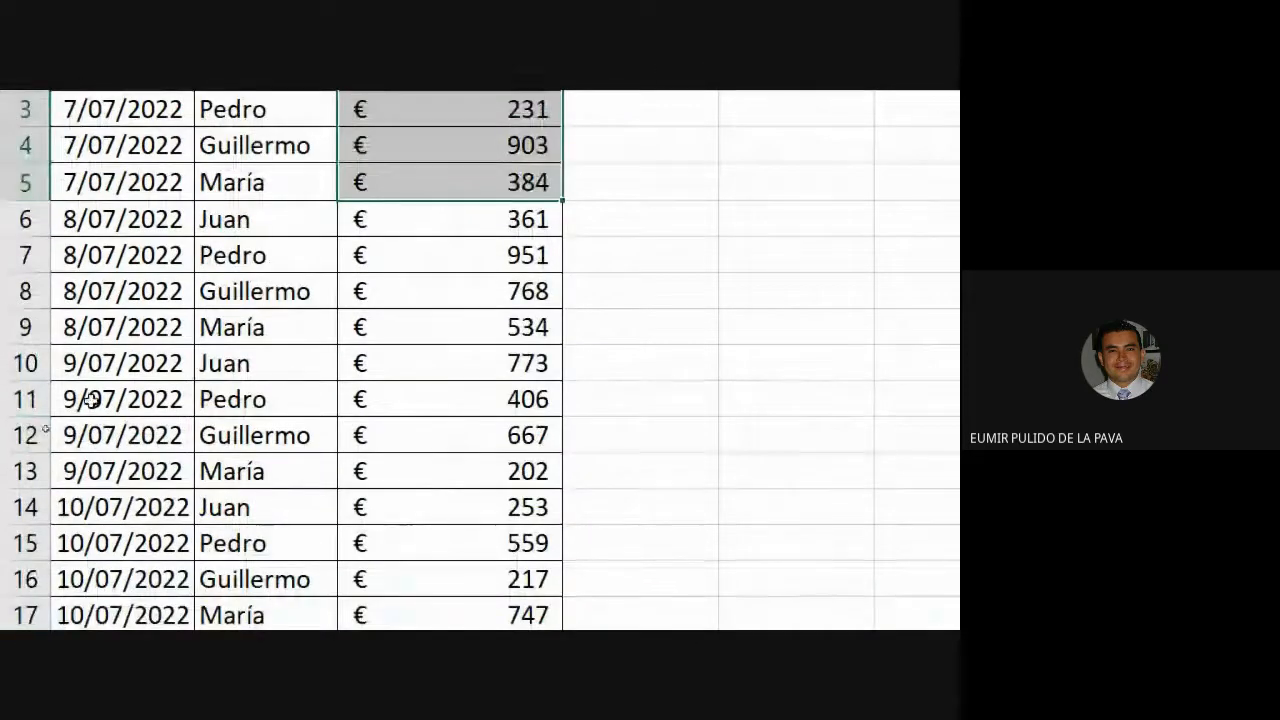
{"action": "left_click", "coordinate": [90, 399]}
{"action": "type", "text": "7/7/"}
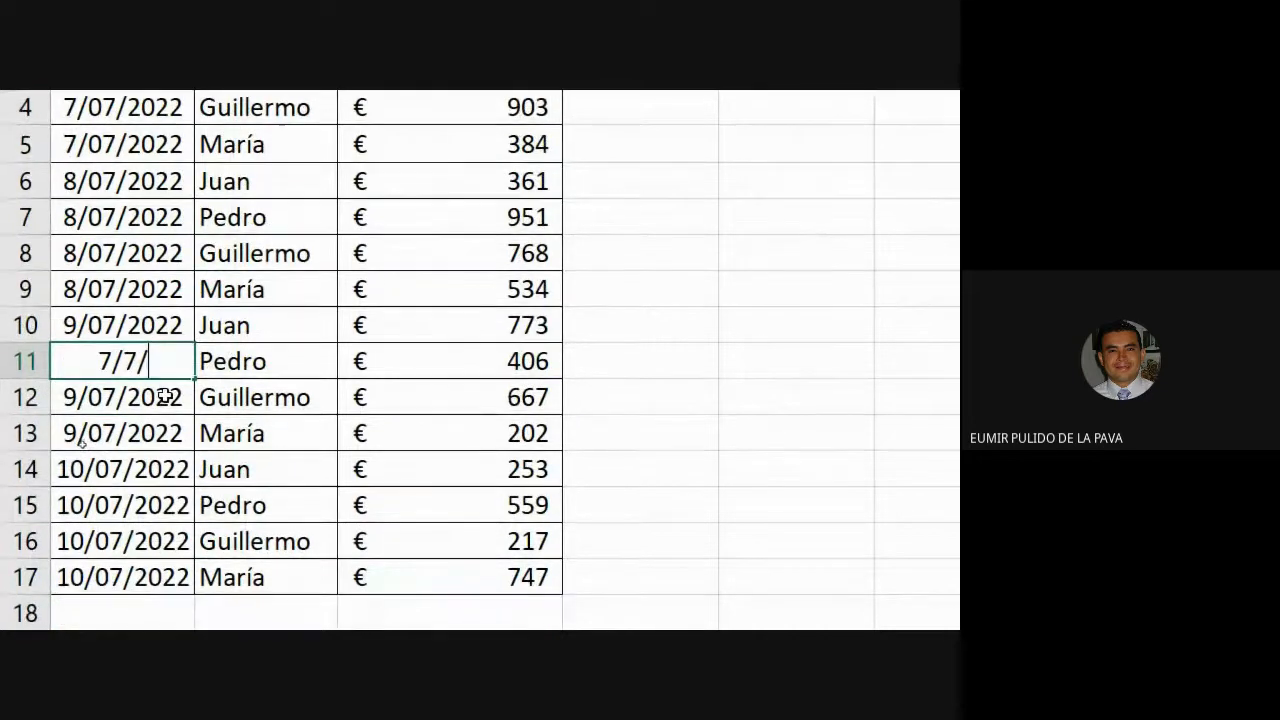
{"action": "type", "text": "22"}
{"action": "key", "text": "Return"}
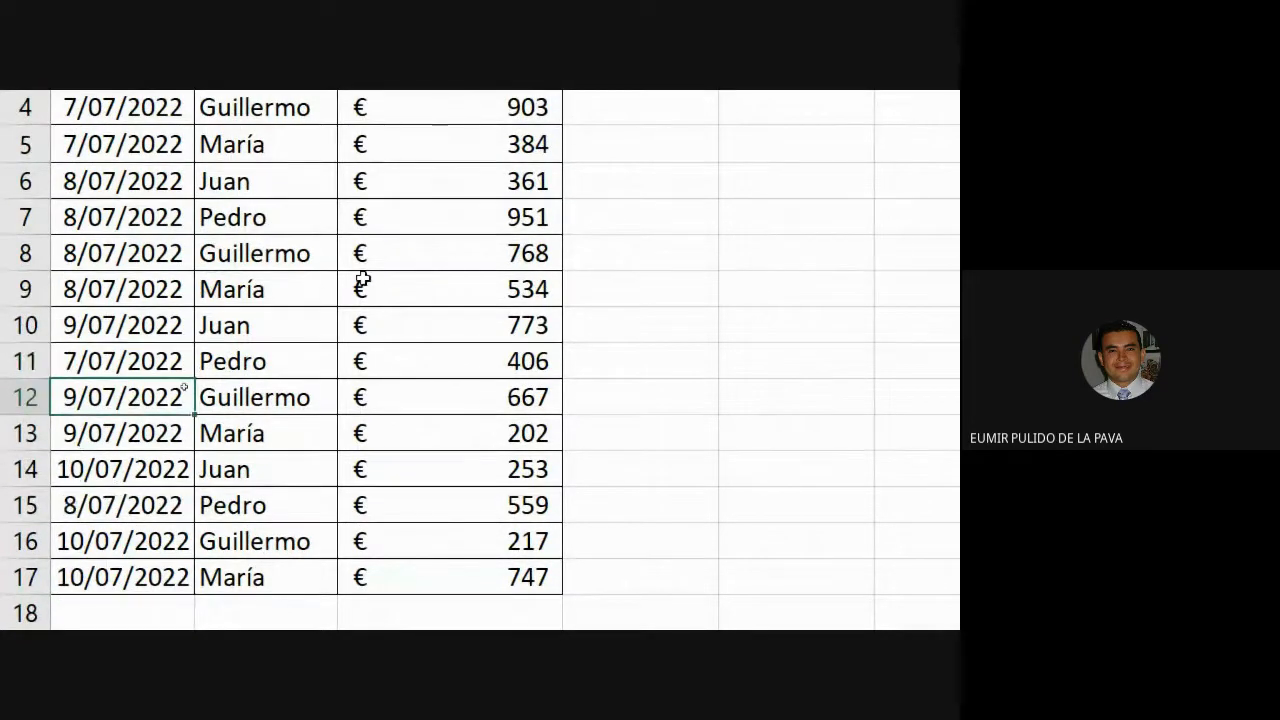
Check the recalculated sum in B20 against the amount in C11 and review the HOY() criterion in its formula
{"action": "left_click", "coordinate": [521, 363]}
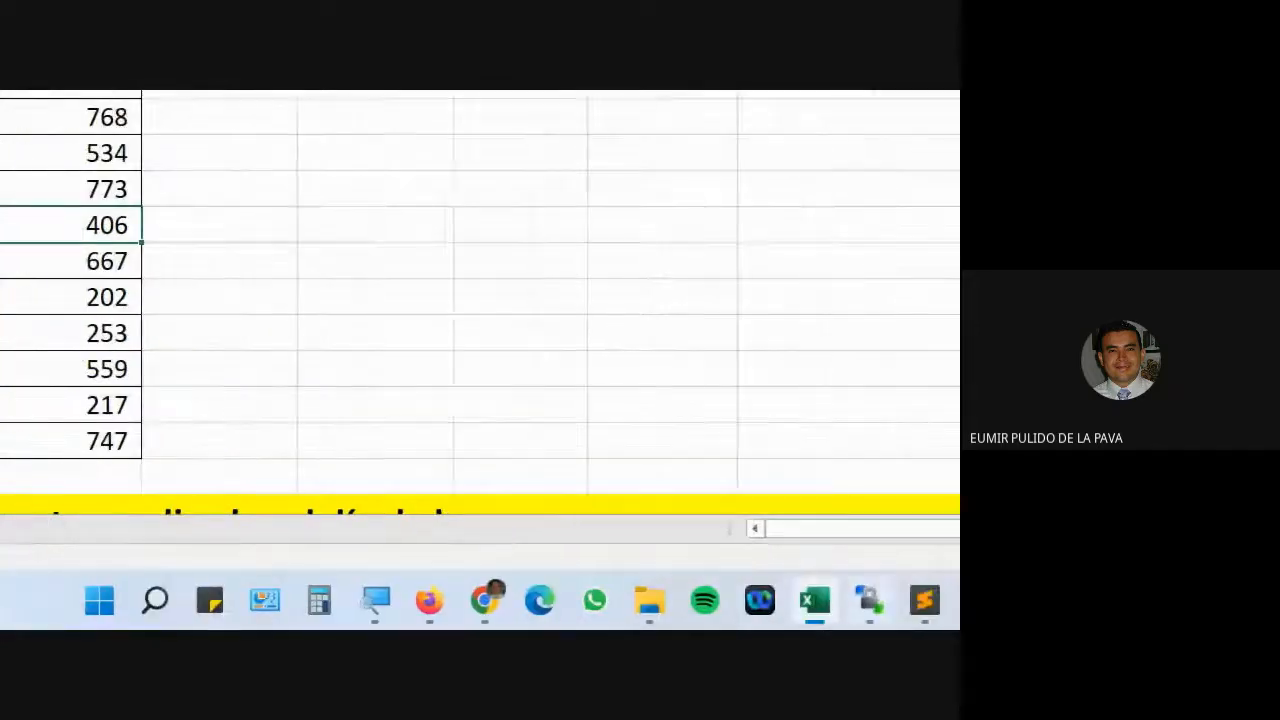
{"action": "scroll", "coordinate": [494, 269], "scroll_direction": "down", "scroll_amount": 1}
{"action": "left_click", "coordinate": [543, 485]}
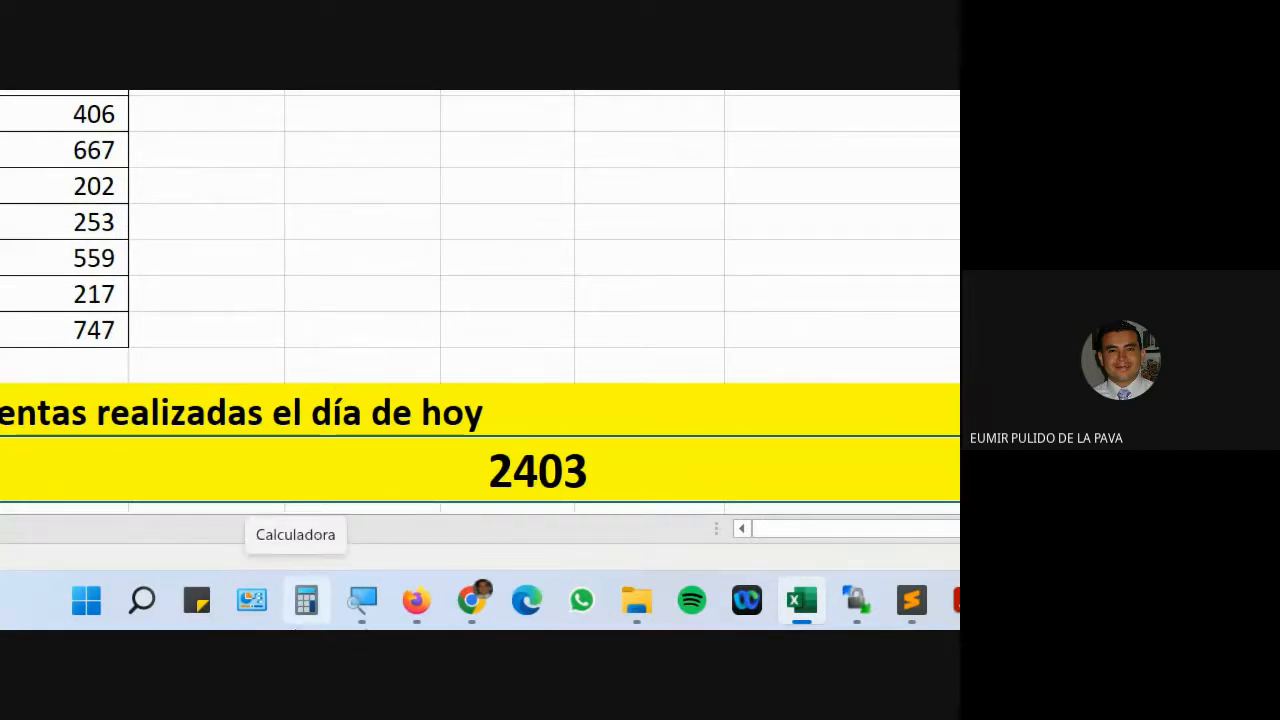
{"action": "double_click", "coordinate": [468, 457]}
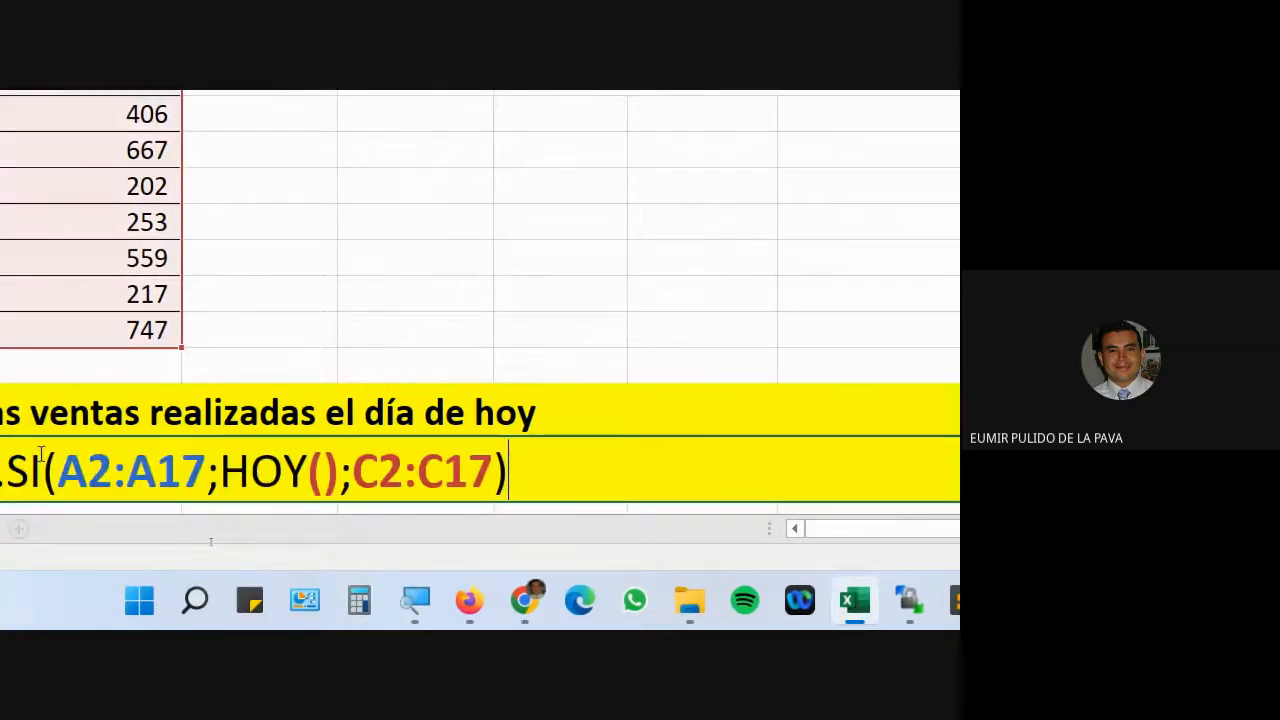
{"action": "left_click_drag", "start_coordinate": [220, 475], "coordinate": [354, 478]}
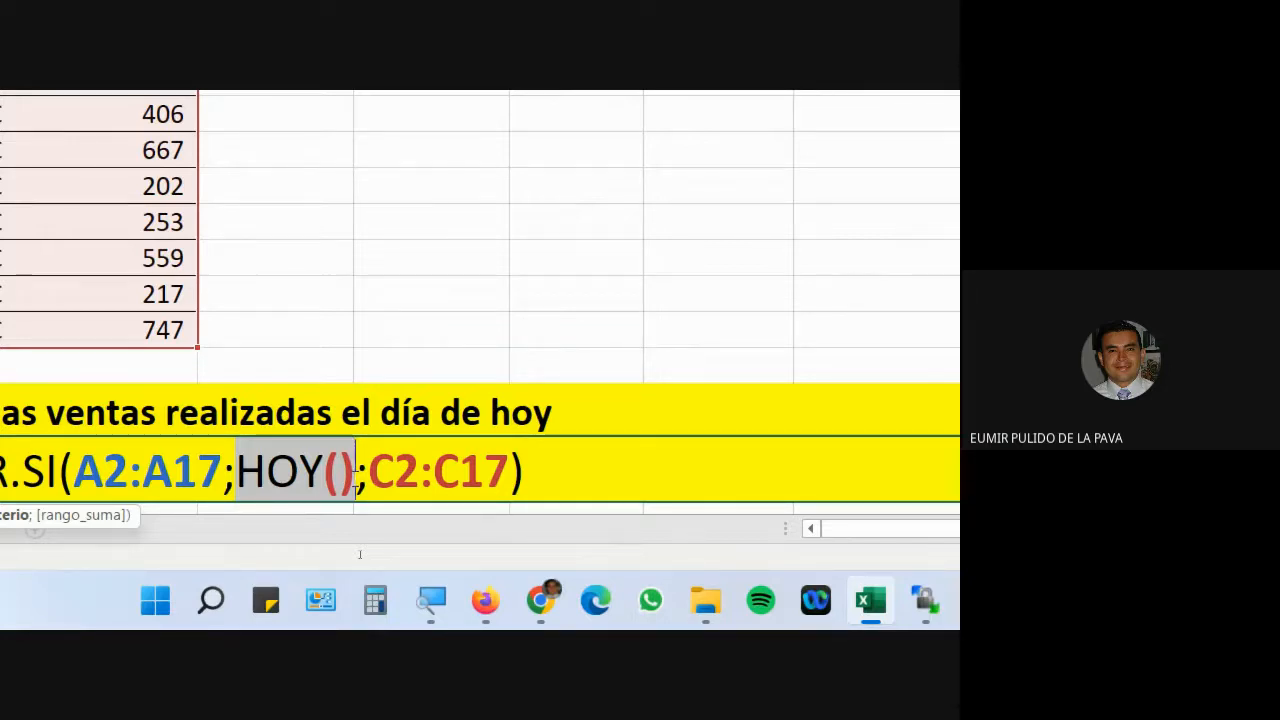
{"action": "key", "text": "Return"}
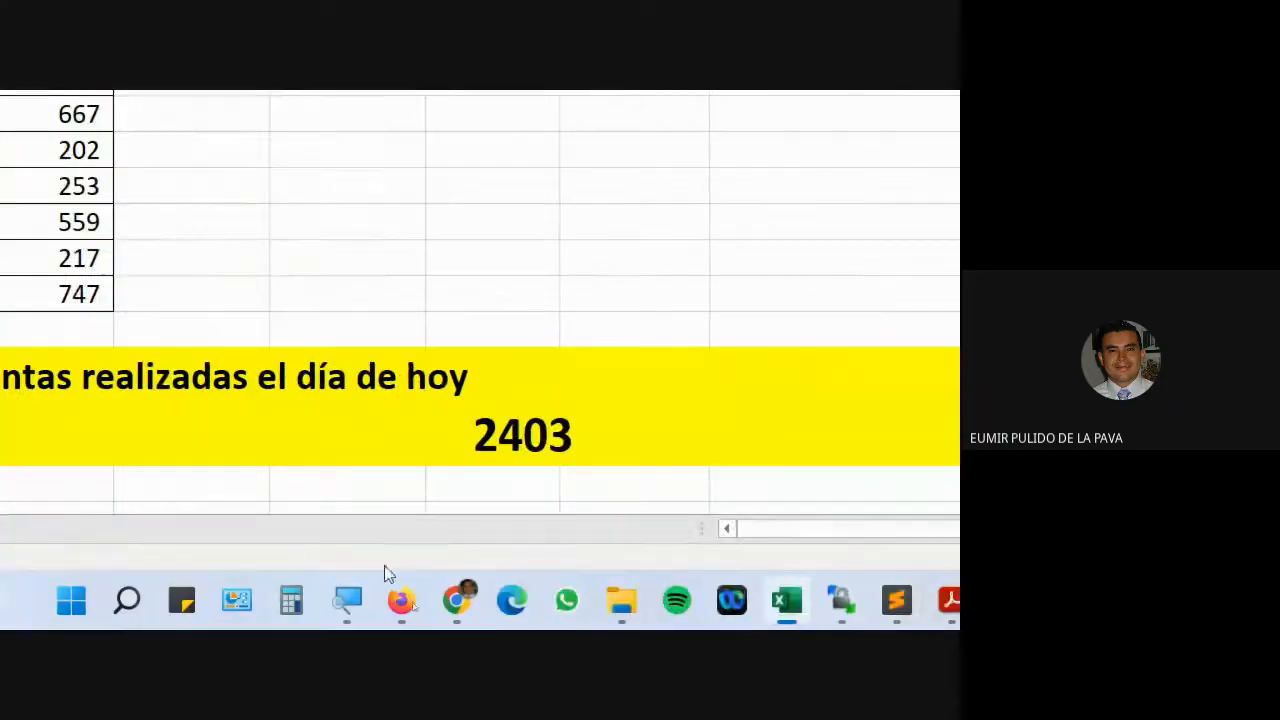
Return the screen magnification to 100%, minimise the Magnifier and switch to the Google Meet call in Chrome
{"action": "left_click", "coordinate": [348, 605]}
{"action": "left_click", "coordinate": [447, 519]}
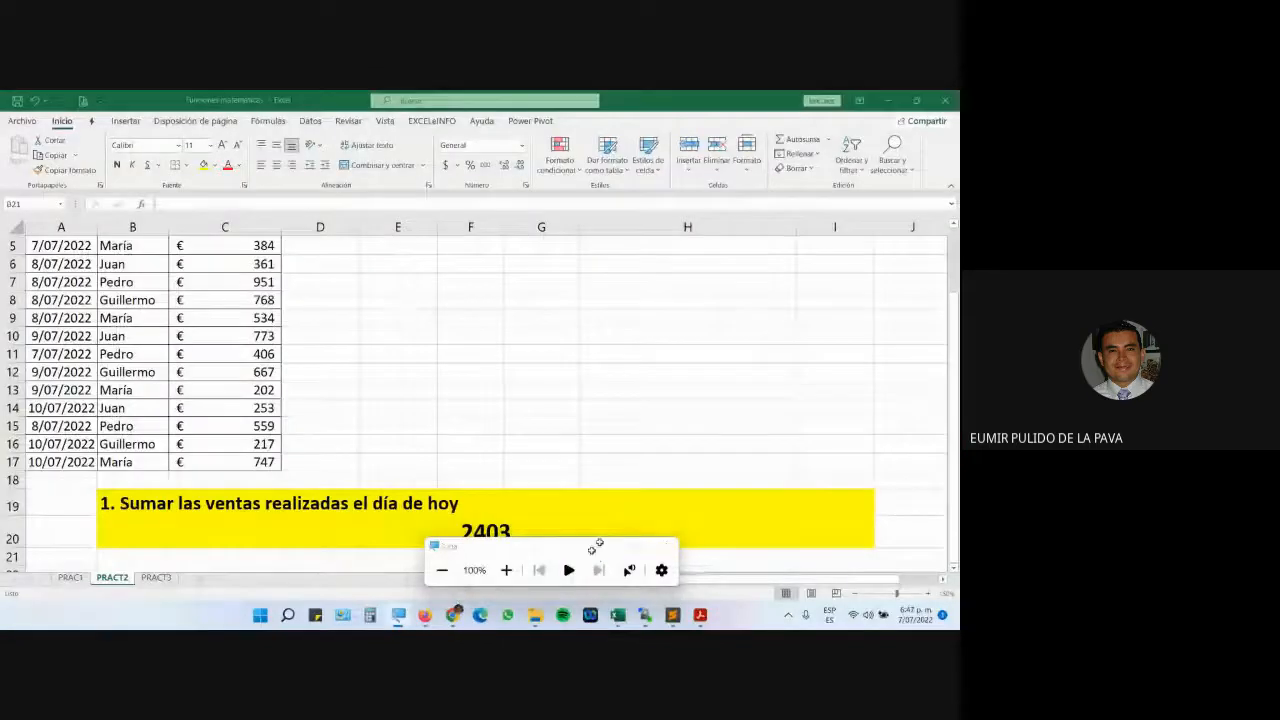
{"action": "left_click", "coordinate": [604, 546]}
{"action": "left_click", "coordinate": [455, 615]}
{"action": "left_click", "coordinate": [390, 556]}
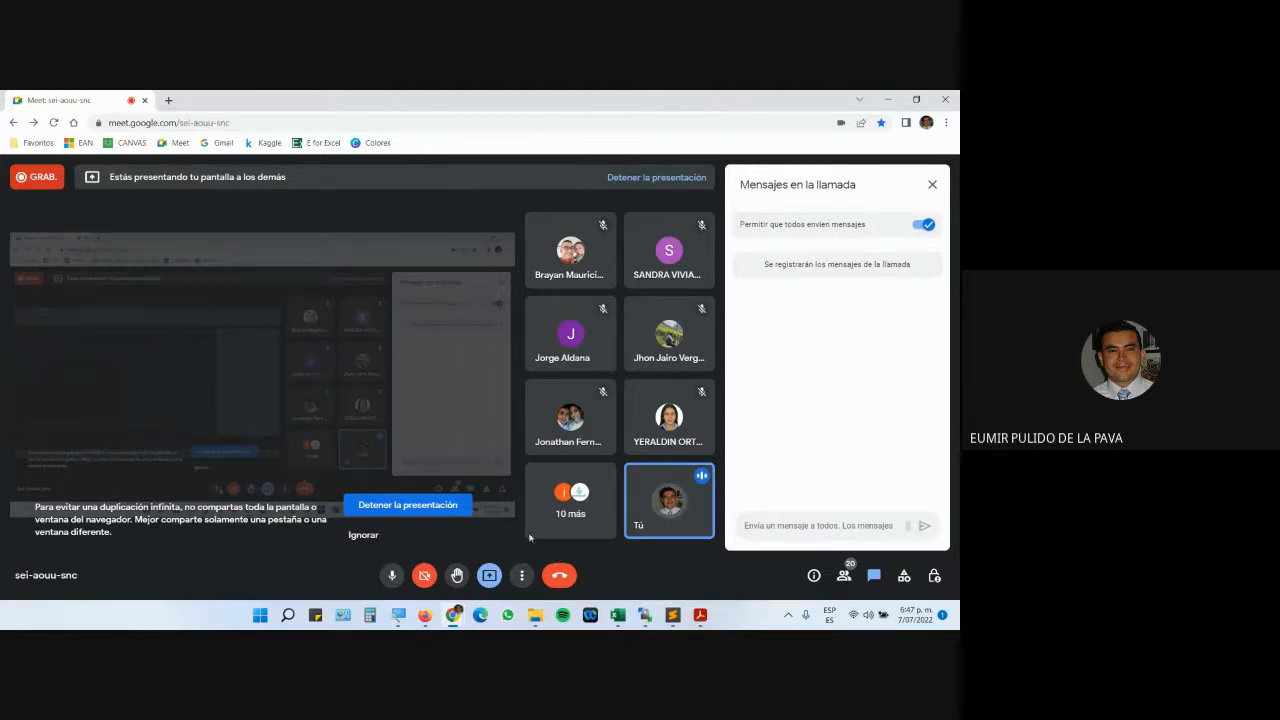
Switch back to the Excel workbook, open the PRACT3 sheet and go through the sales criteria in F6:H9
{"action": "left_click", "coordinate": [617, 615]}
{"action": "left_click", "coordinate": [156, 578]}
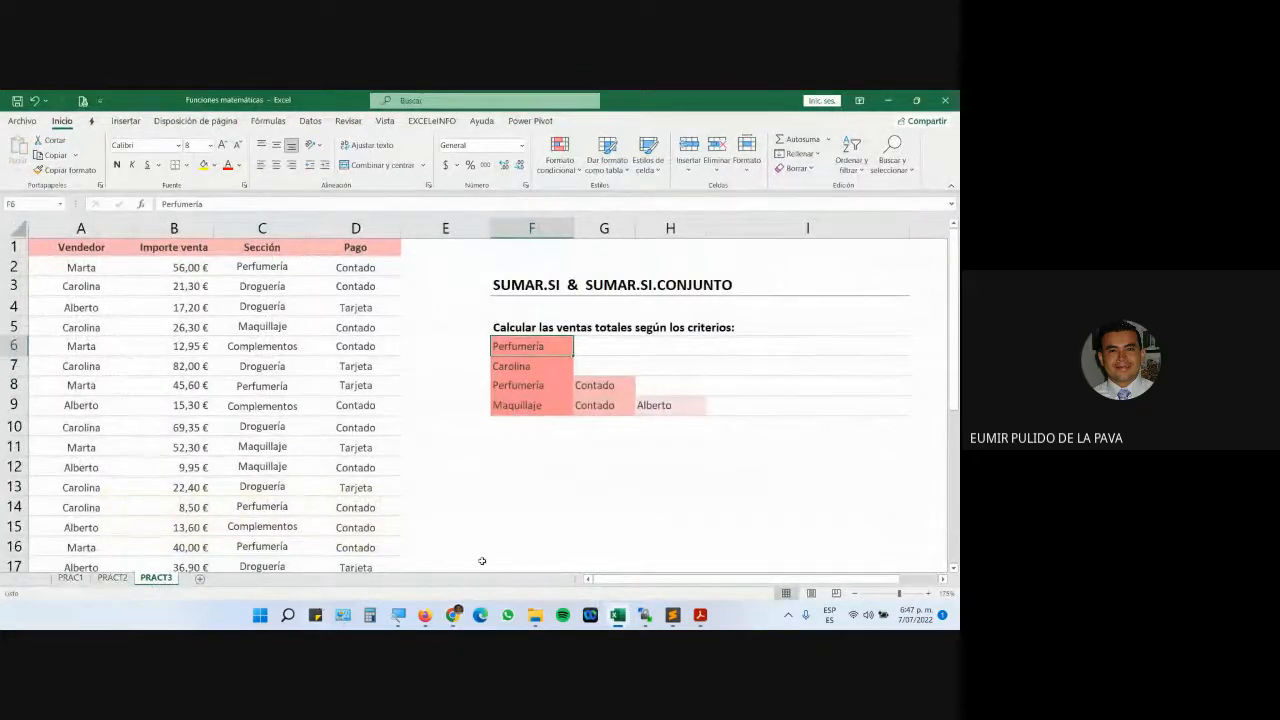
{"action": "left_click", "coordinate": [520, 274]}
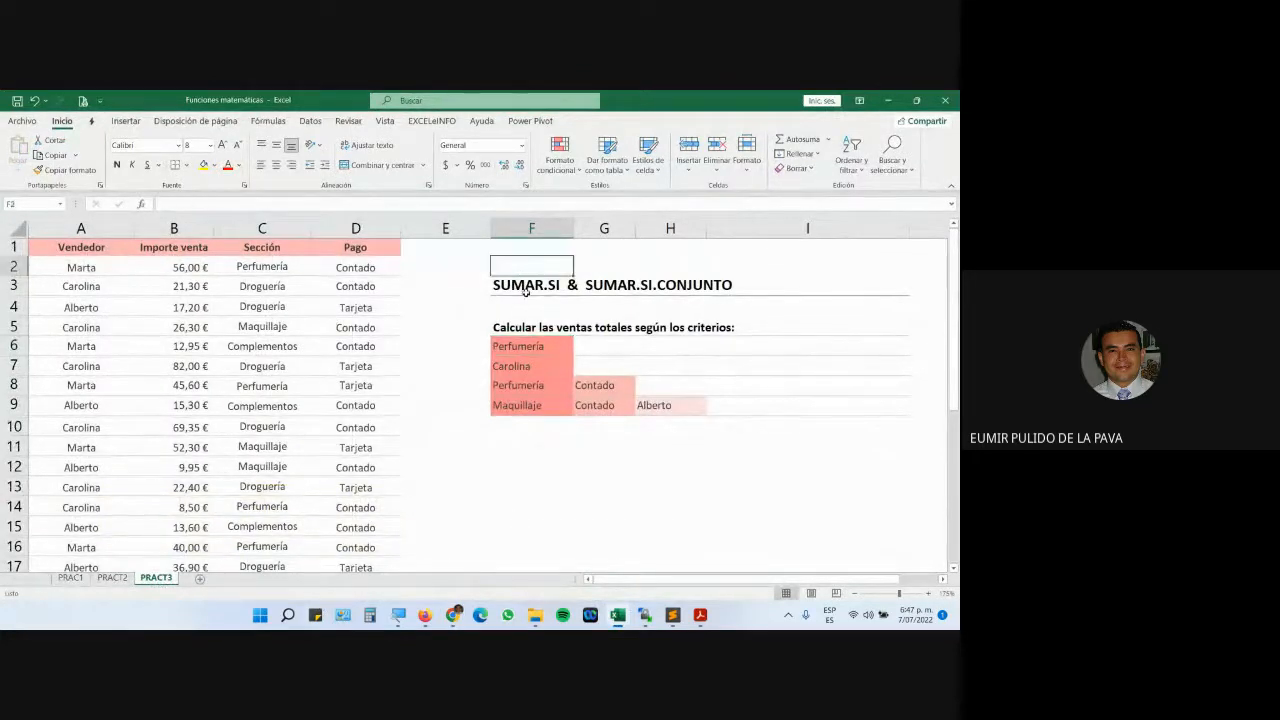
{"action": "left_click", "coordinate": [525, 289]}
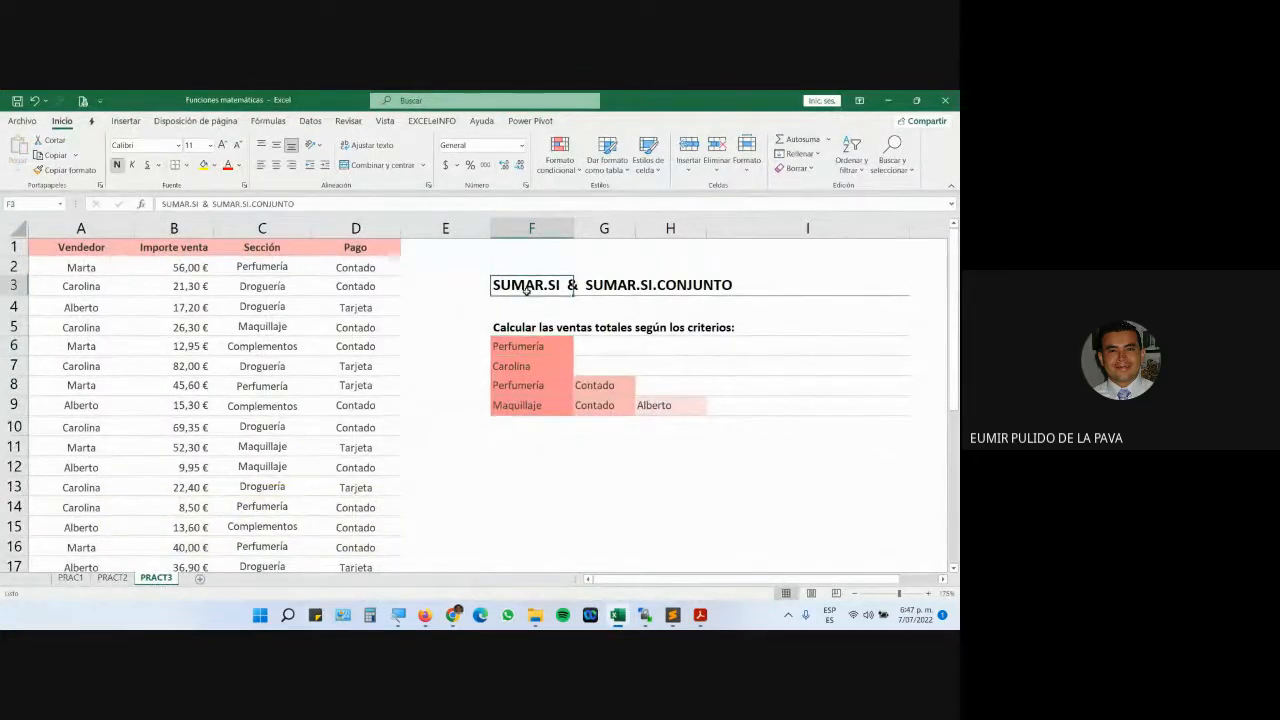
{"action": "left_click", "coordinate": [517, 346]}
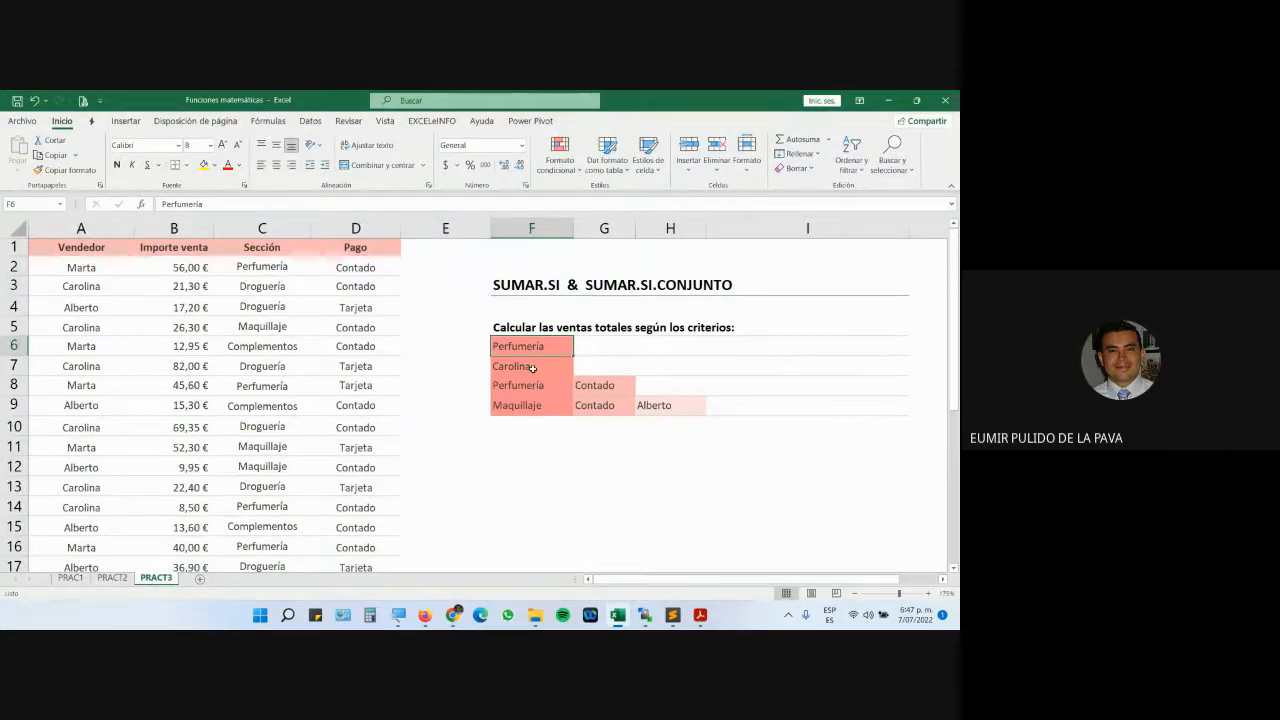
{"action": "left_click", "coordinate": [534, 368]}
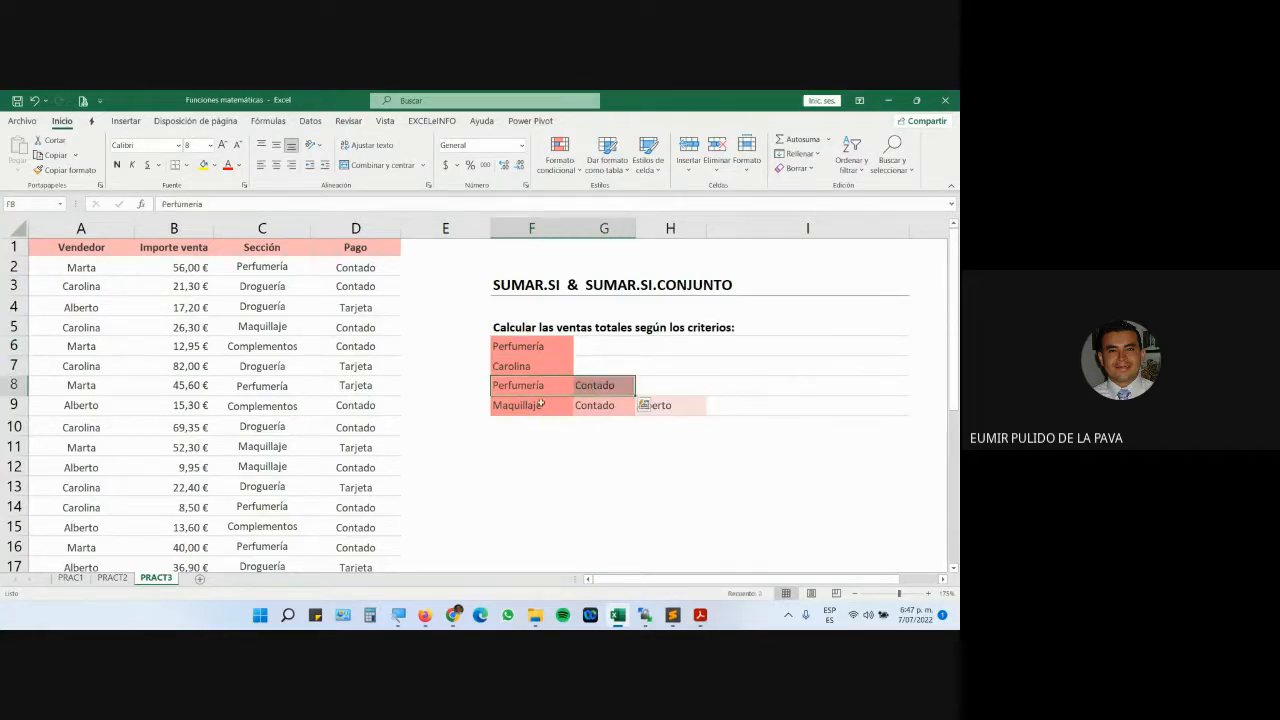
{"action": "left_click_drag", "start_coordinate": [517, 405], "coordinate": [665, 405]}
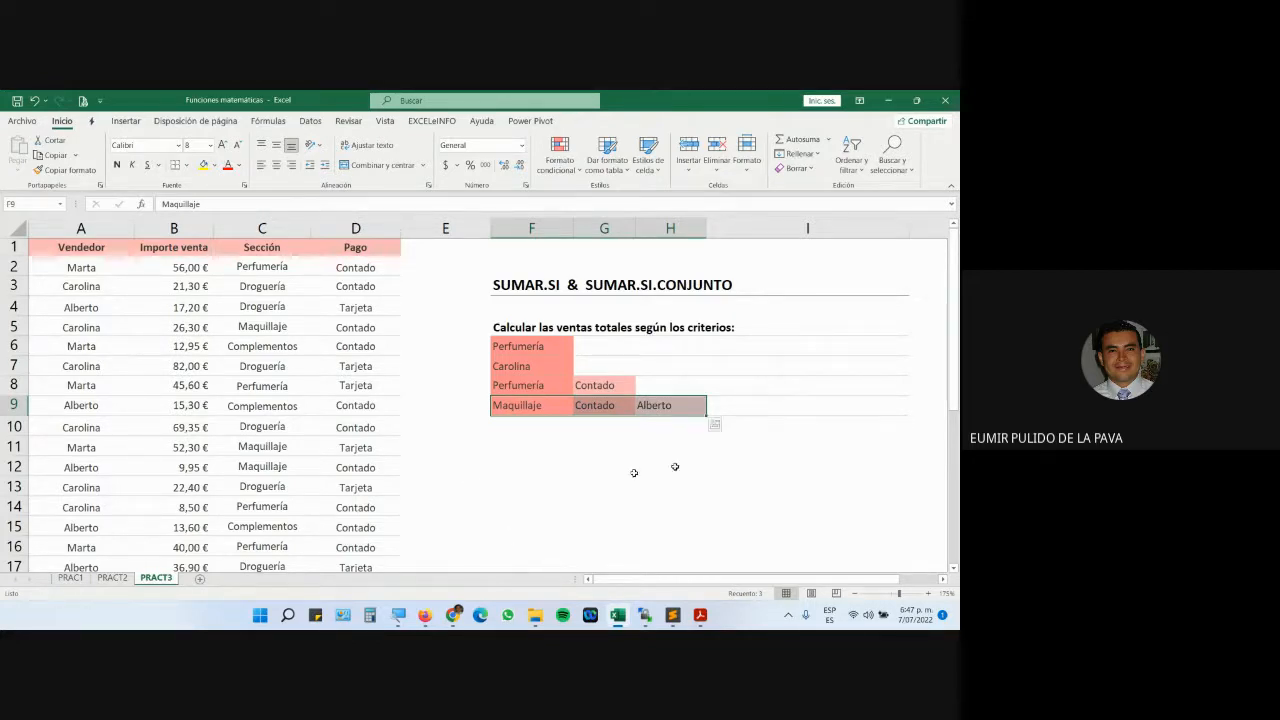
{"action": "left_click", "coordinate": [716, 410]}
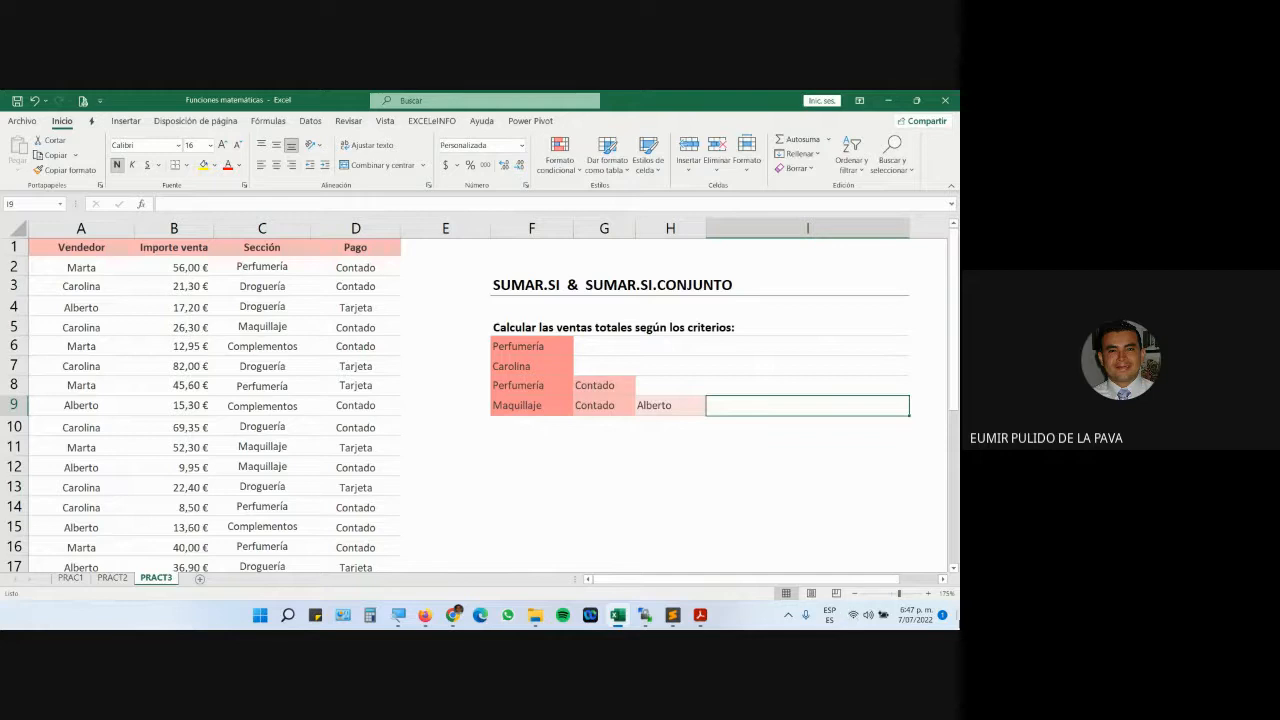
Examine the three combined criteria in F9:H9 and the empty result cell I9
{"action": "left_click", "coordinate": [942, 580]}
{"action": "left_click", "coordinate": [942, 580]}
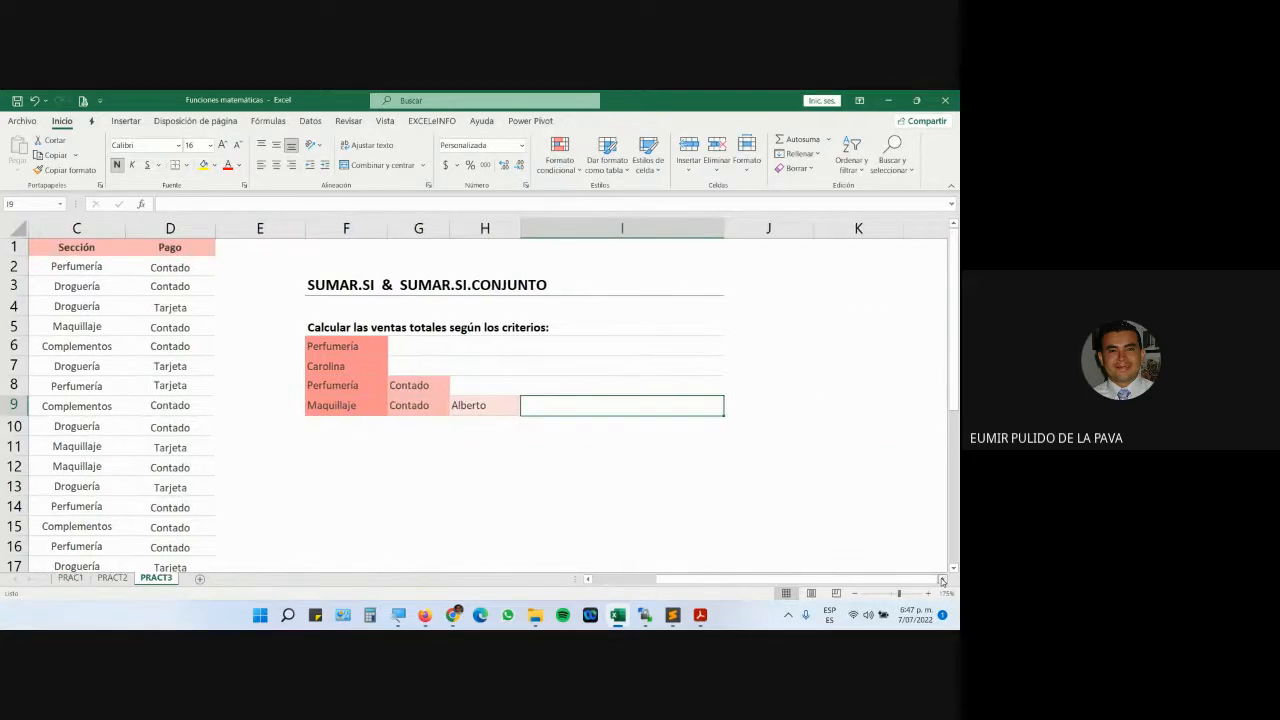
{"action": "left_click", "coordinate": [942, 580]}
{"action": "left_click", "coordinate": [942, 580]}
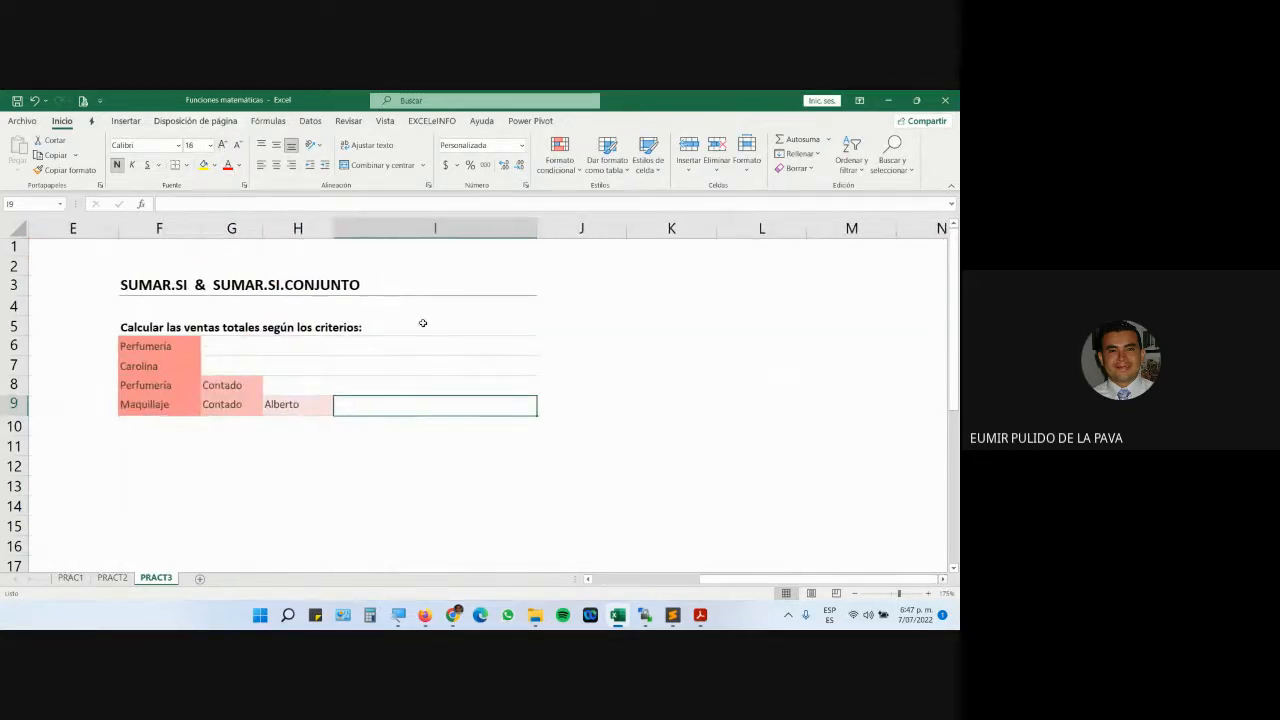
{"action": "left_click", "coordinate": [134, 407]}
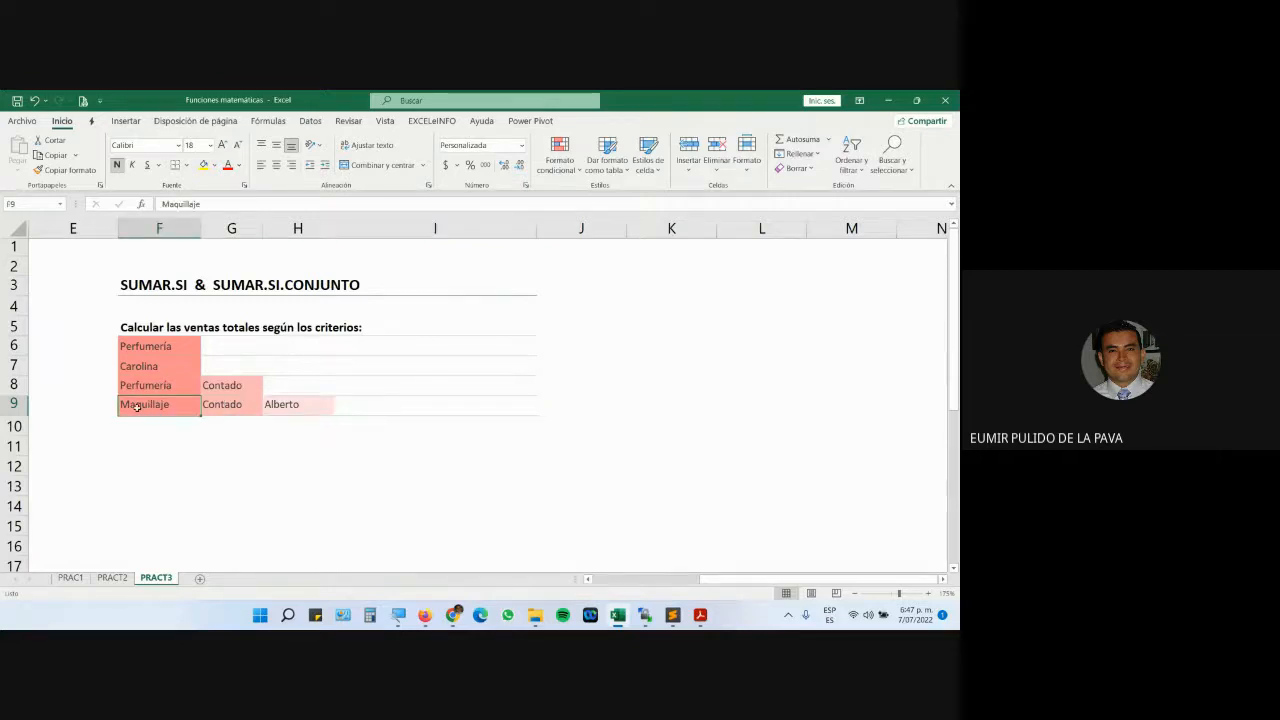
{"action": "left_click_drag", "start_coordinate": [167, 411], "coordinate": [337, 423]}
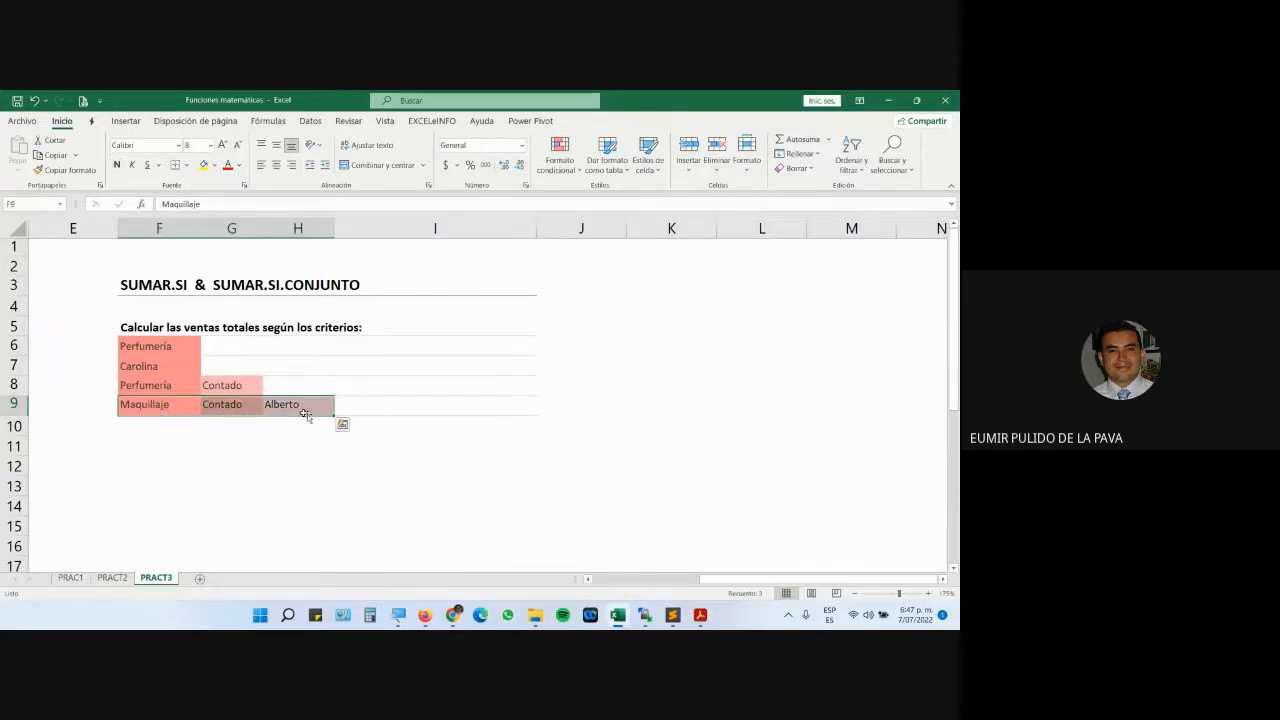
{"action": "left_click_drag", "start_coordinate": [715, 580], "coordinate": [592, 583]}
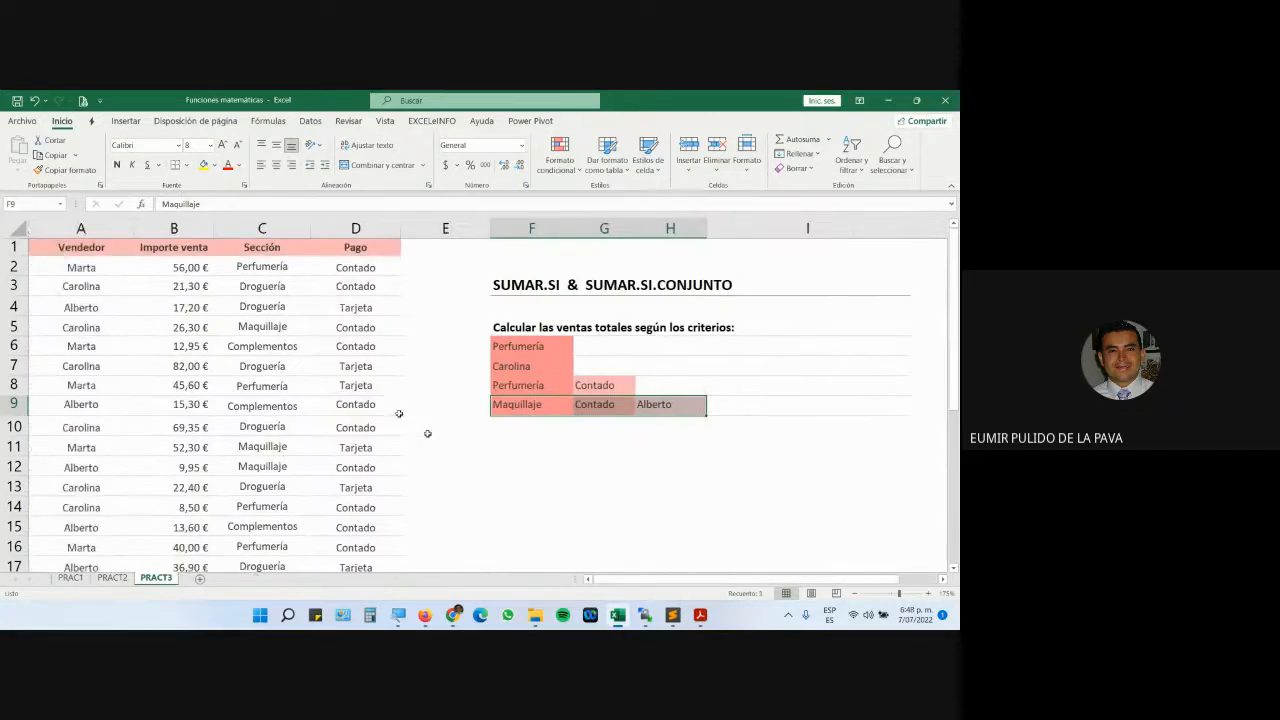
Highlight the Vendedor, Sección and Pago columns together and match them with the criteria in H9, G9 and F9
{"action": "left_click", "coordinate": [66, 232]}
{"action": "left_click", "coordinate": [262, 229], "text": "ctrl"}
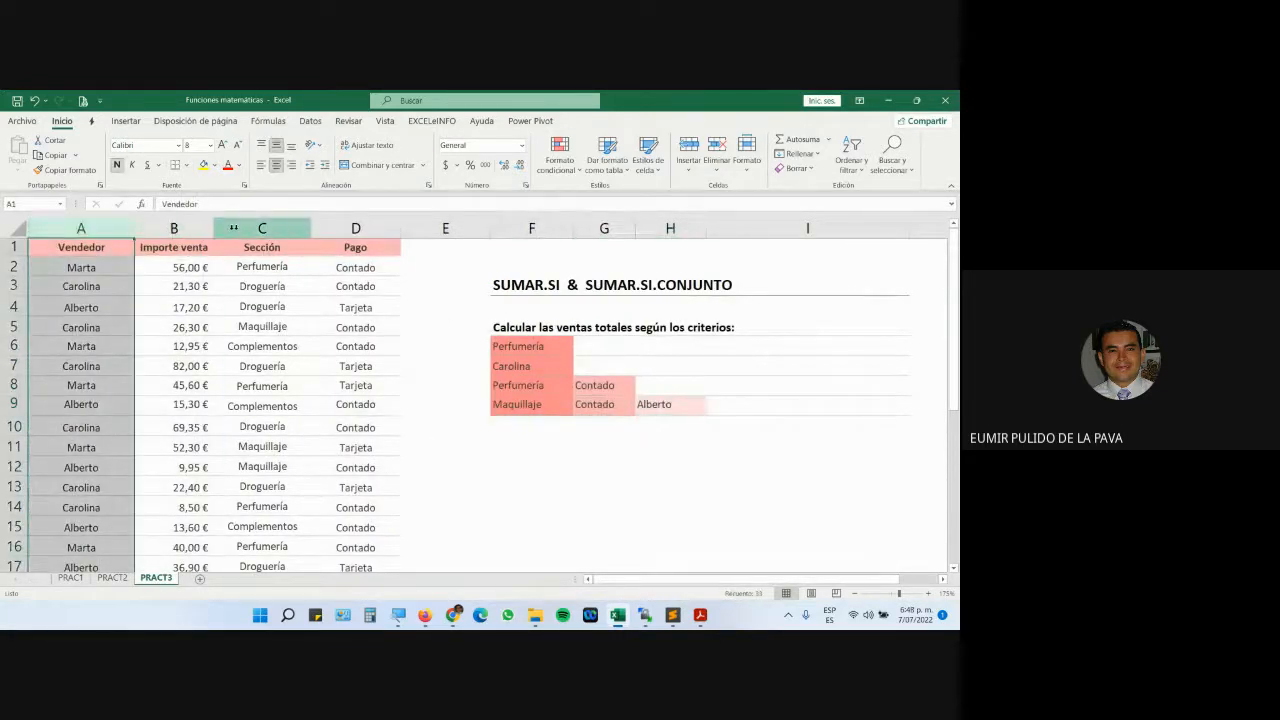
{"action": "left_click", "coordinate": [352, 229], "text": "ctrl"}
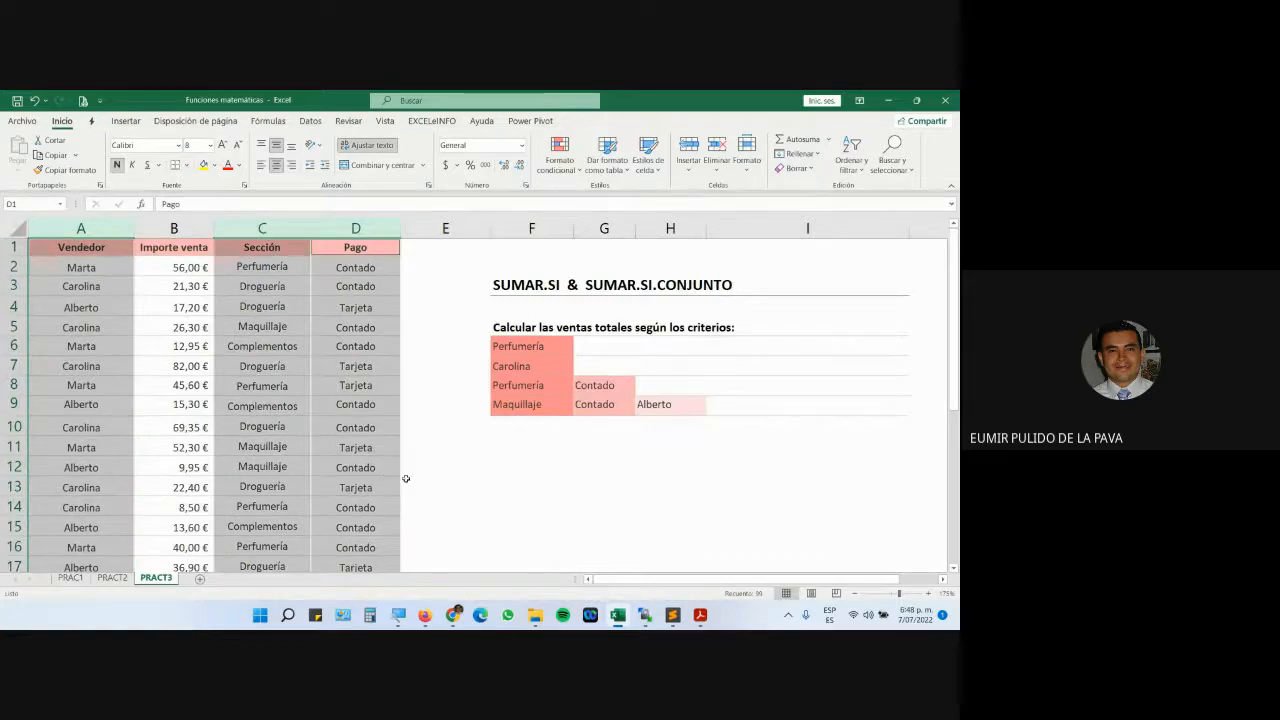
{"action": "left_click", "coordinate": [652, 410]}
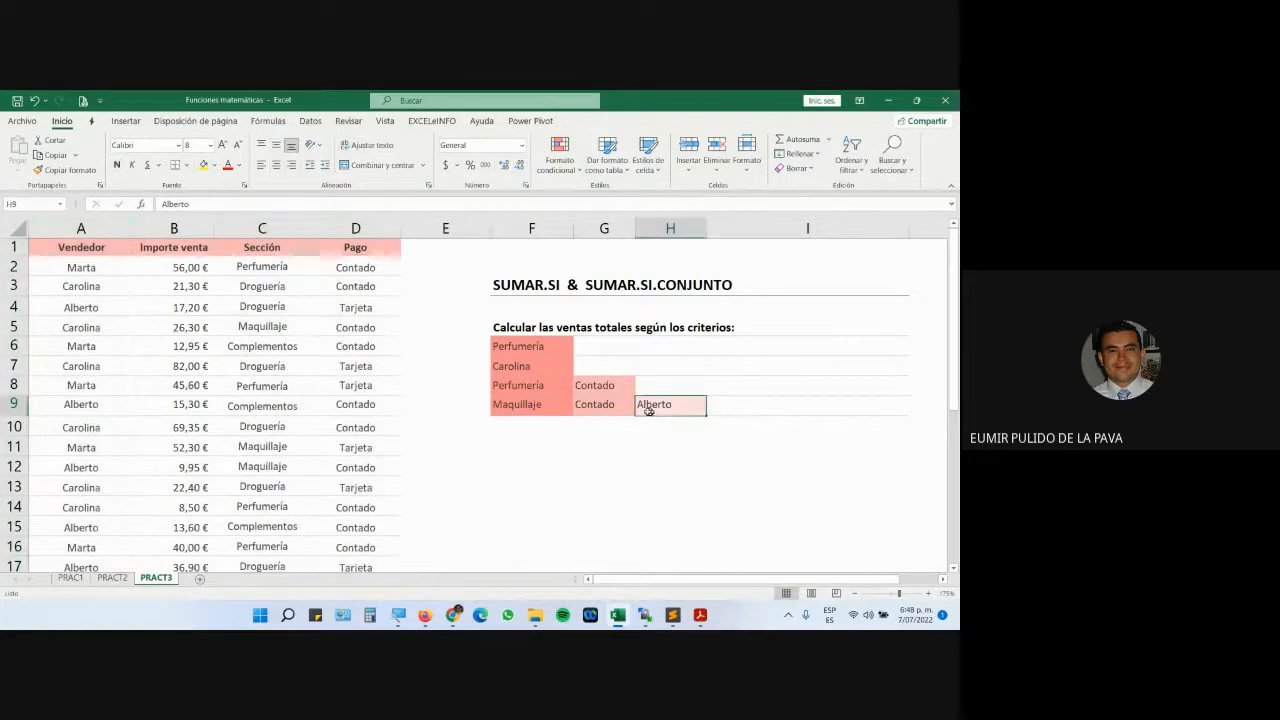
{"action": "left_click", "coordinate": [600, 406]}
{"action": "left_click", "coordinate": [540, 406]}
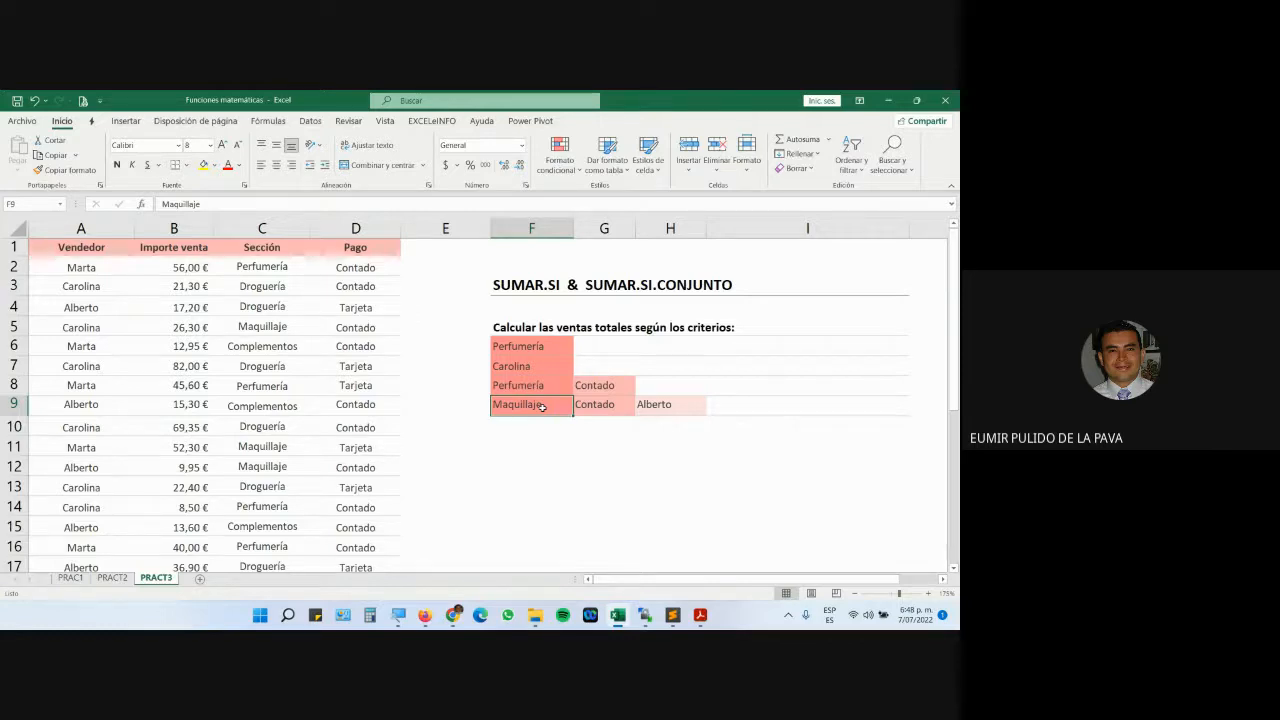
Start a SUMAR.SI.CONJUNTO formula in I9 for the row with three criteria
{"action": "left_click", "coordinate": [756, 402]}
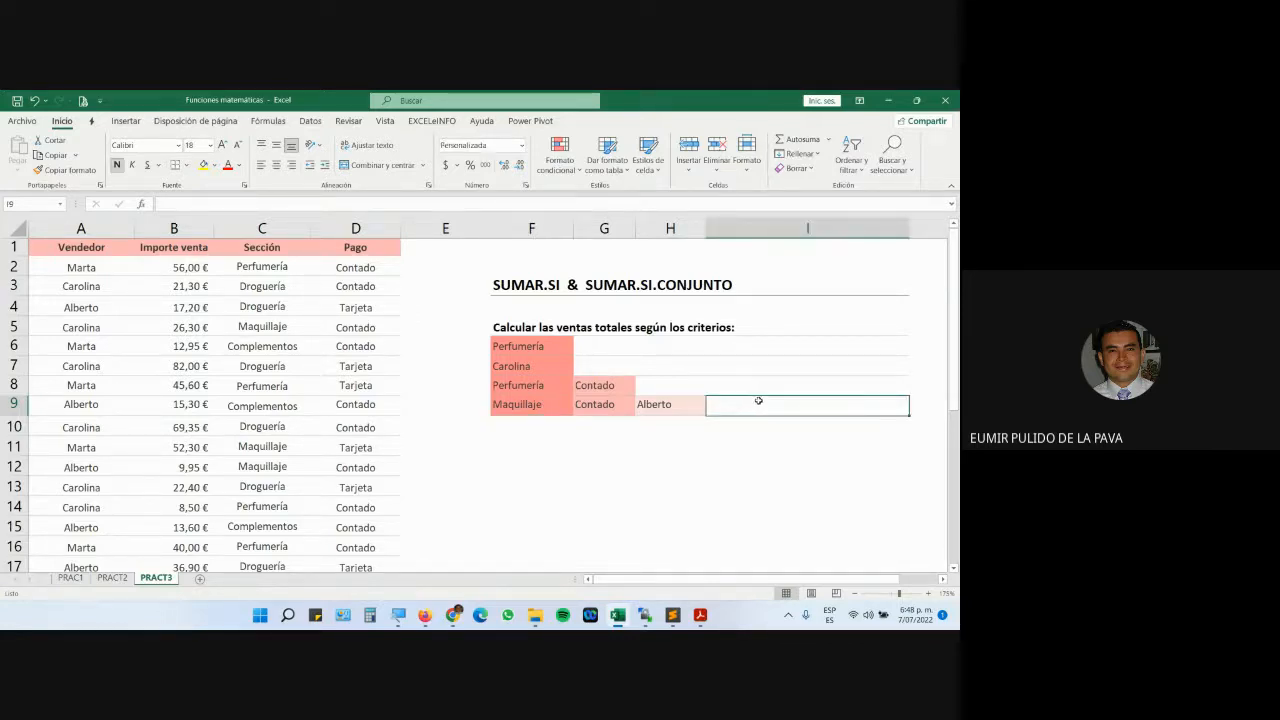
{"action": "type", "text": "=suma"}
{"action": "key", "text": "Down"}
{"action": "key", "text": "Down"}
{"action": "key", "text": "Down"}
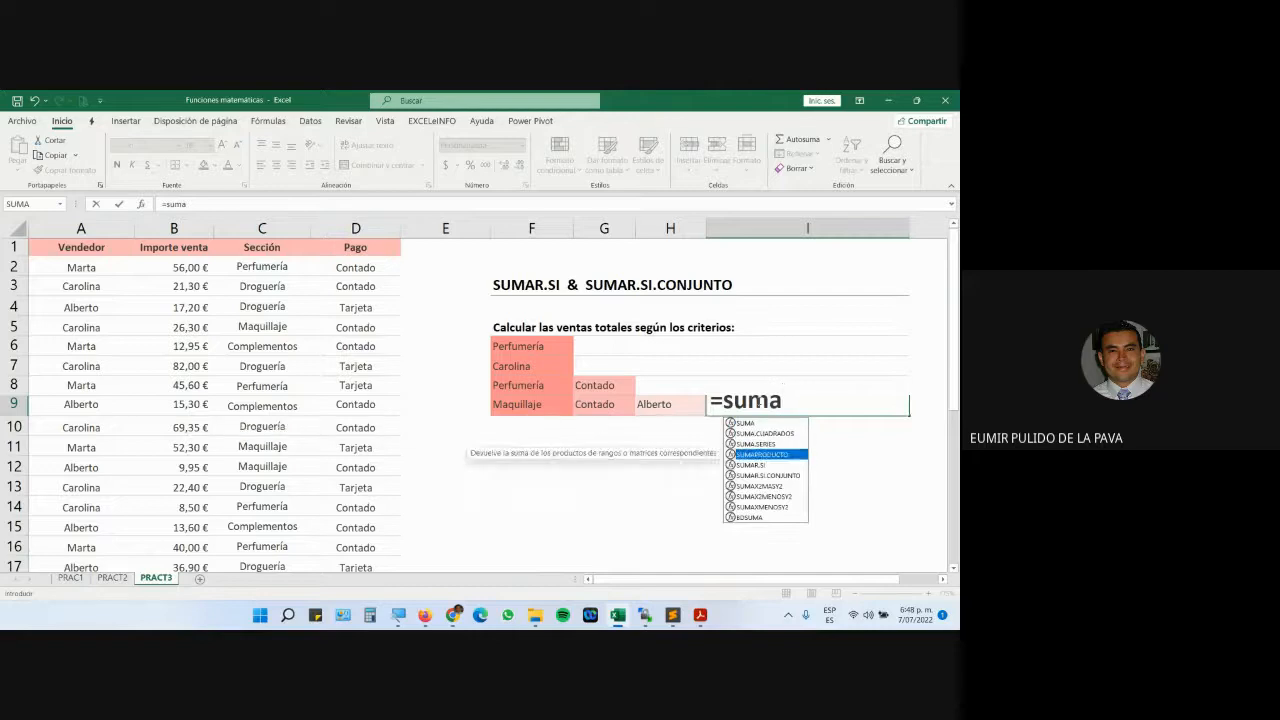
{"action": "key", "text": "Down"}
{"action": "key", "text": "Down"}
{"action": "key", "text": "Tab"}
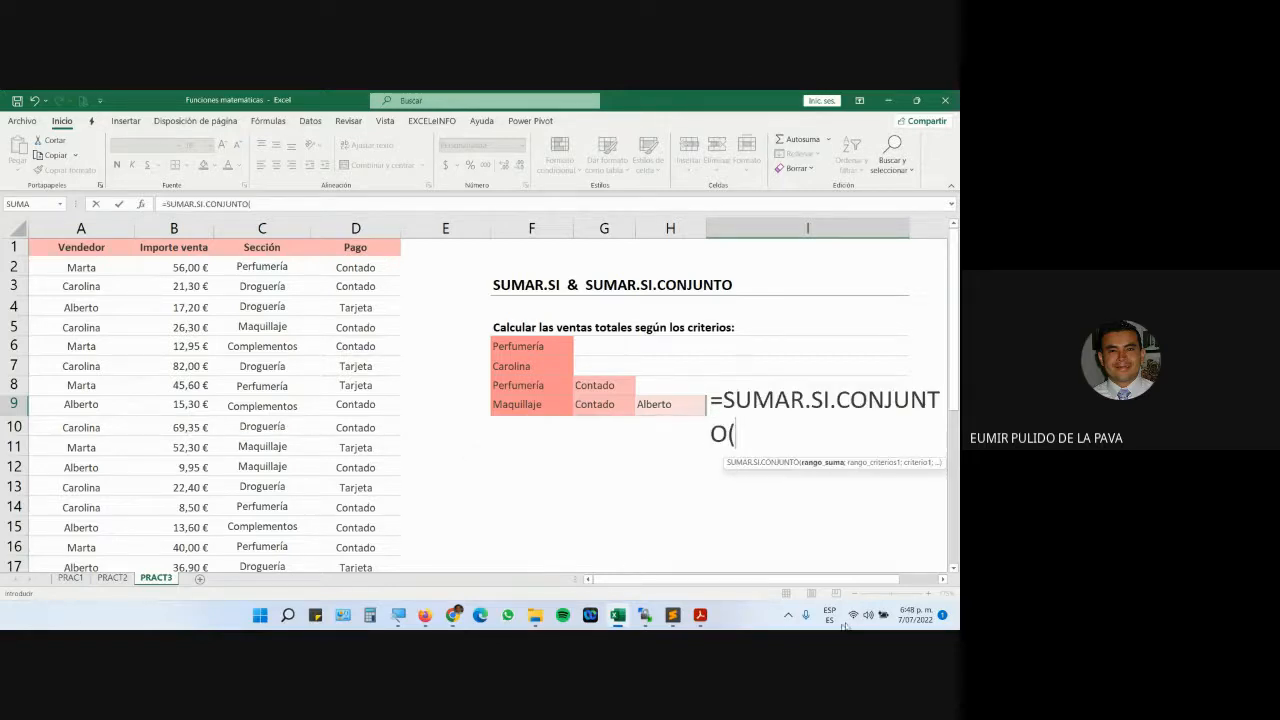
Magnify the screen to 200% and set B2:B33 as the sum range of the SUMAR.SI.CONJUNTO formula
{"action": "left_click", "coordinate": [398, 615]}
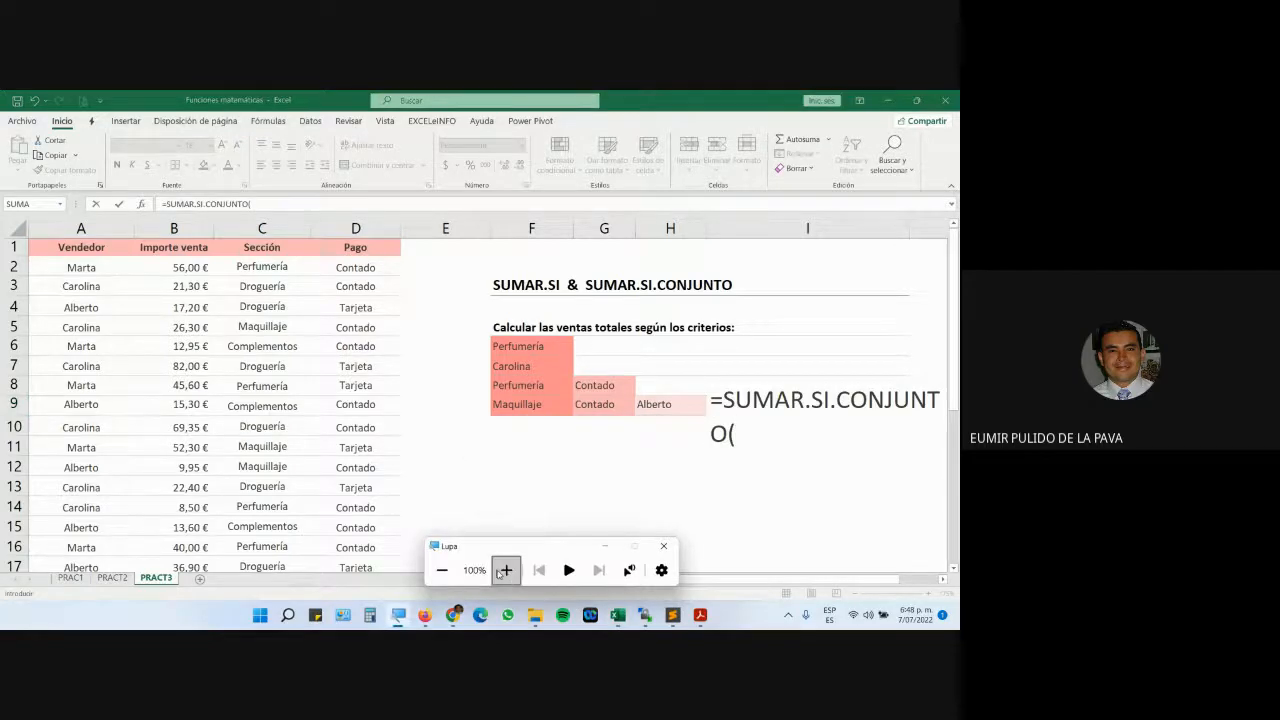
{"action": "left_click", "coordinate": [505, 570]}
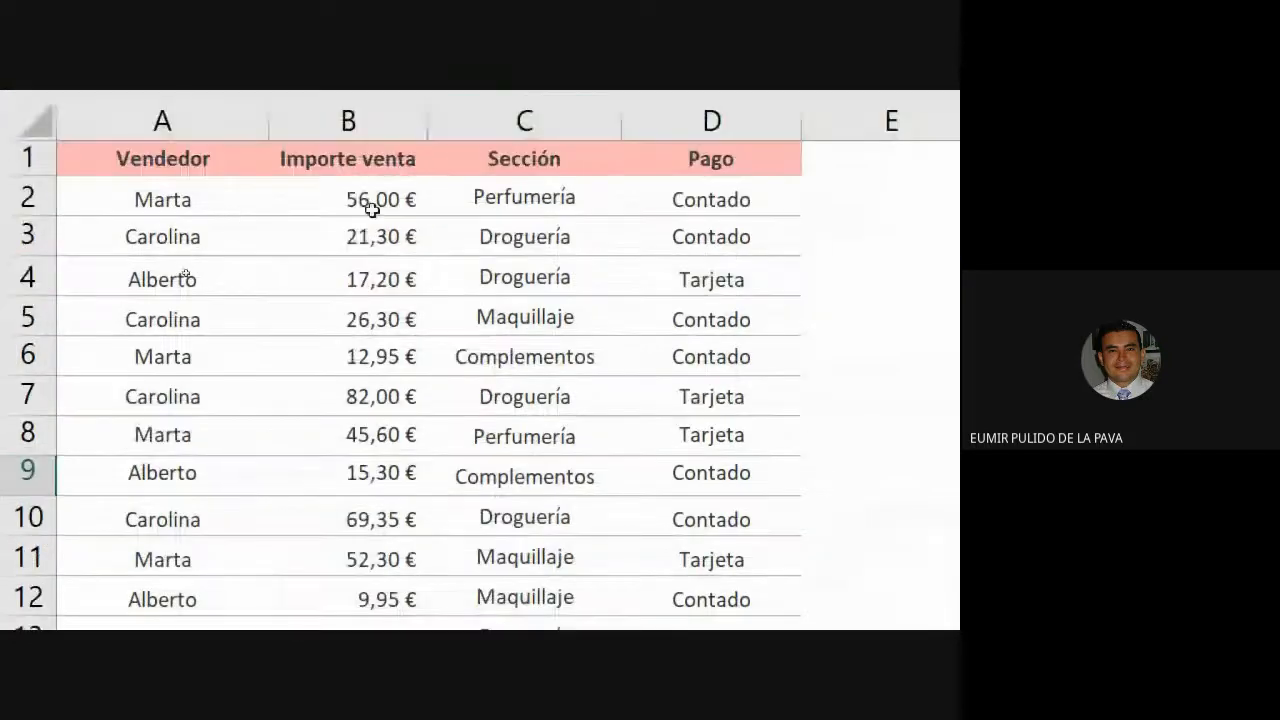
{"action": "left_click_drag", "start_coordinate": [371, 206], "coordinate": [386, 457]}
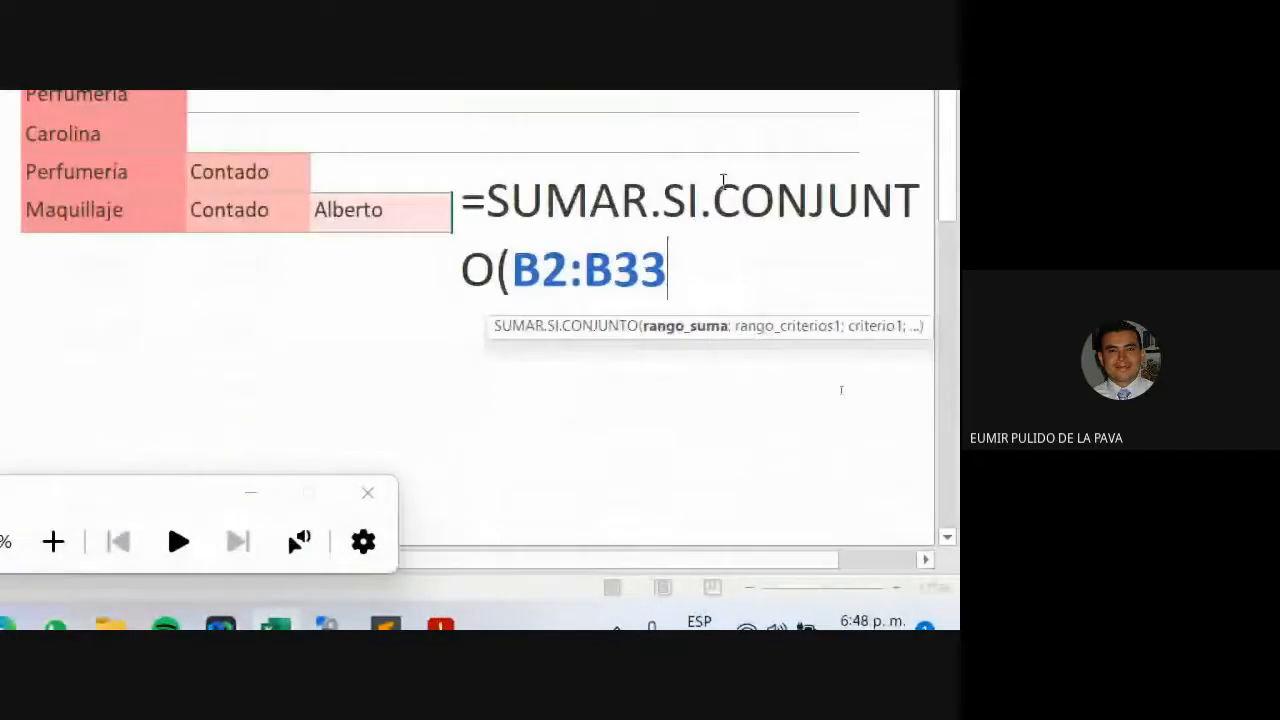
{"action": "type", "text": ";"}
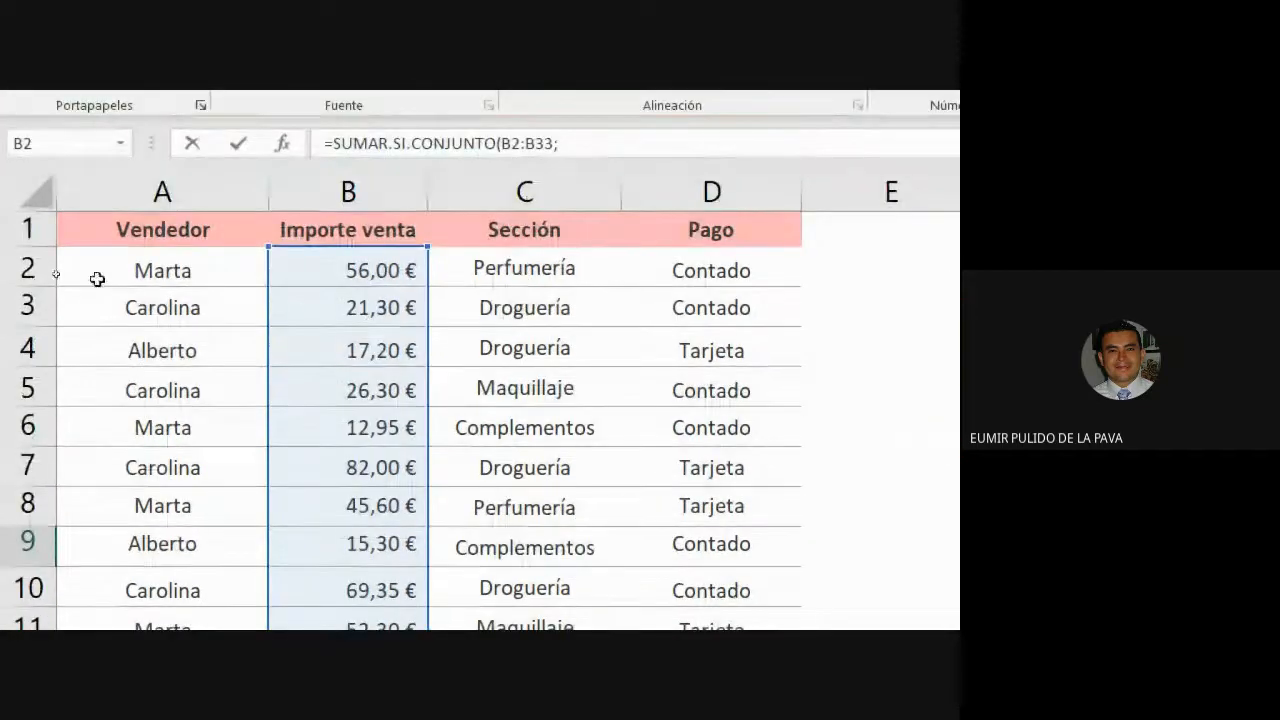
Add the Vendedor range A2:A33 with criterion H9 as the formula's first criteria pair
{"action": "left_click_drag", "start_coordinate": [141, 158], "coordinate": [145, 200]}
{"action": "left_click_drag", "start_coordinate": [193, 354], "coordinate": [240, 315]}
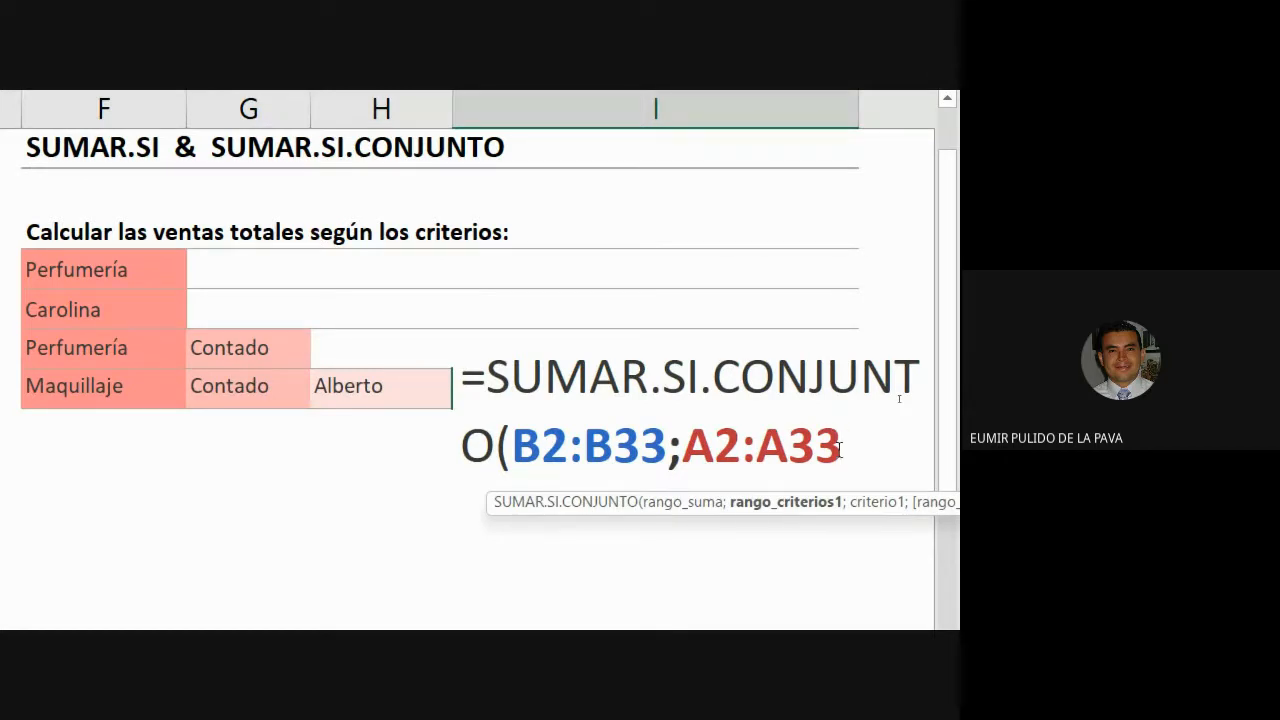
{"action": "type", "text": ";"}
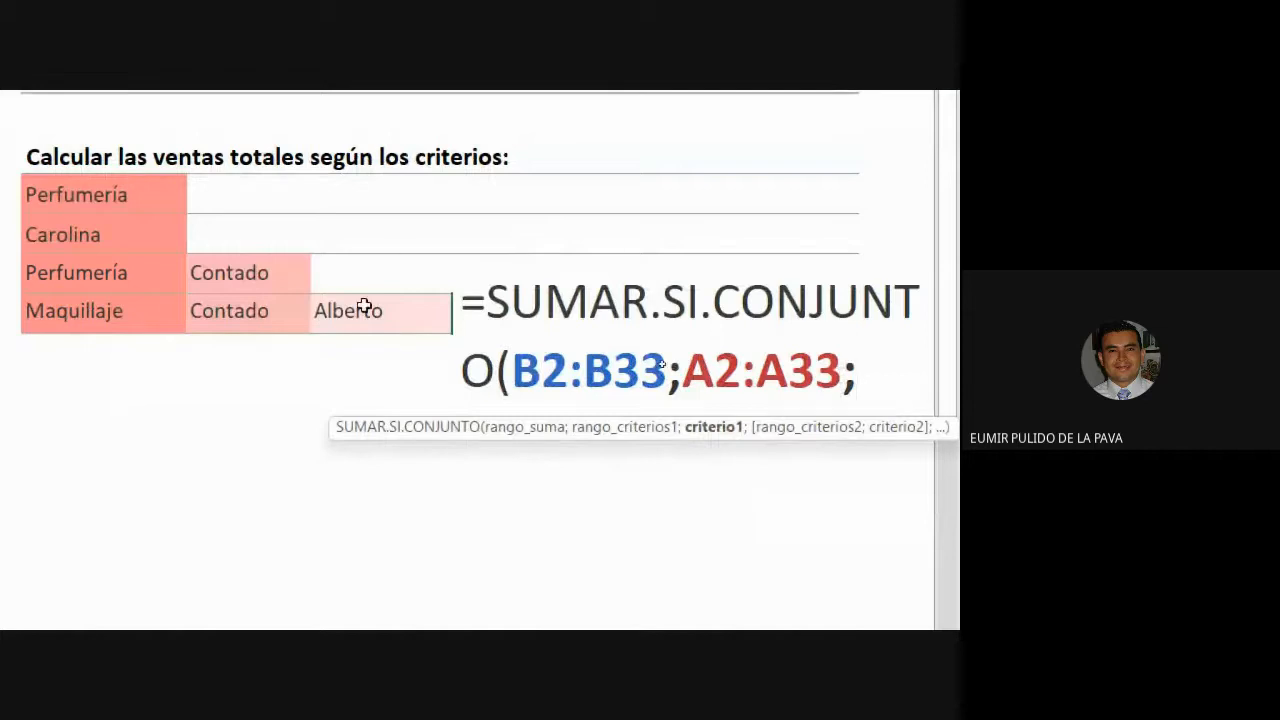
{"action": "left_click", "coordinate": [364, 308]}
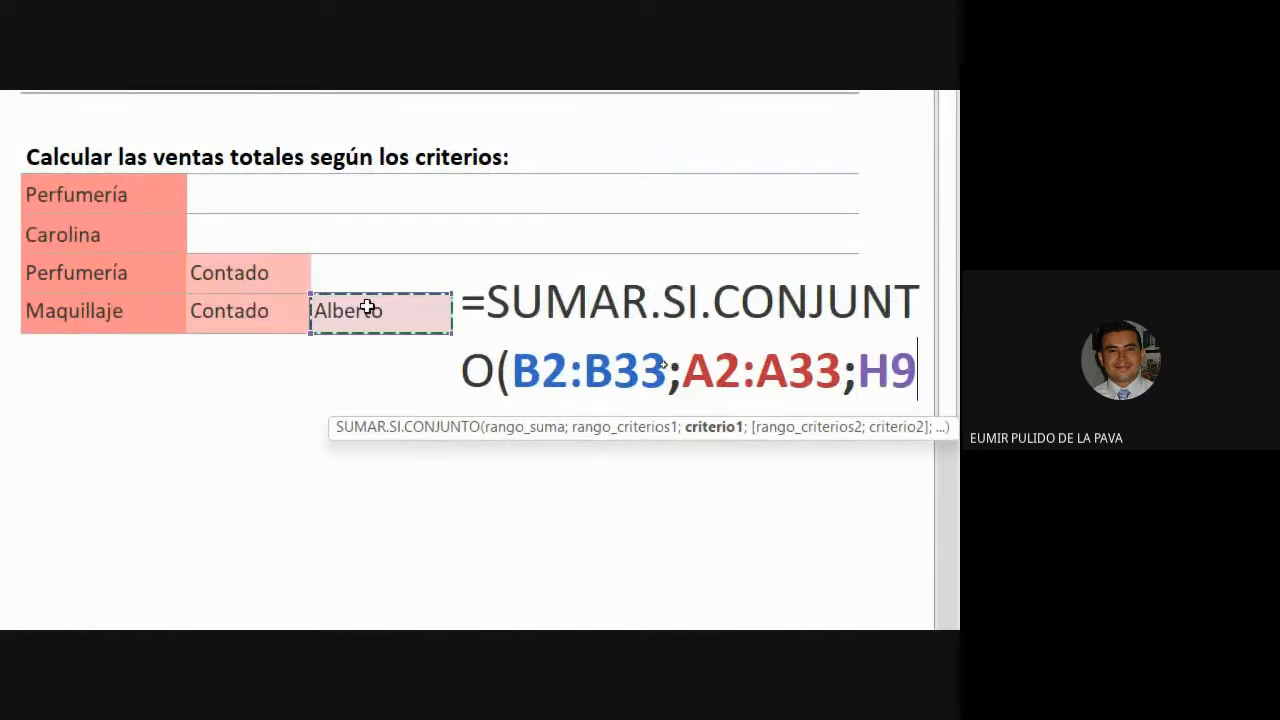
{"action": "type", "text": ";"}
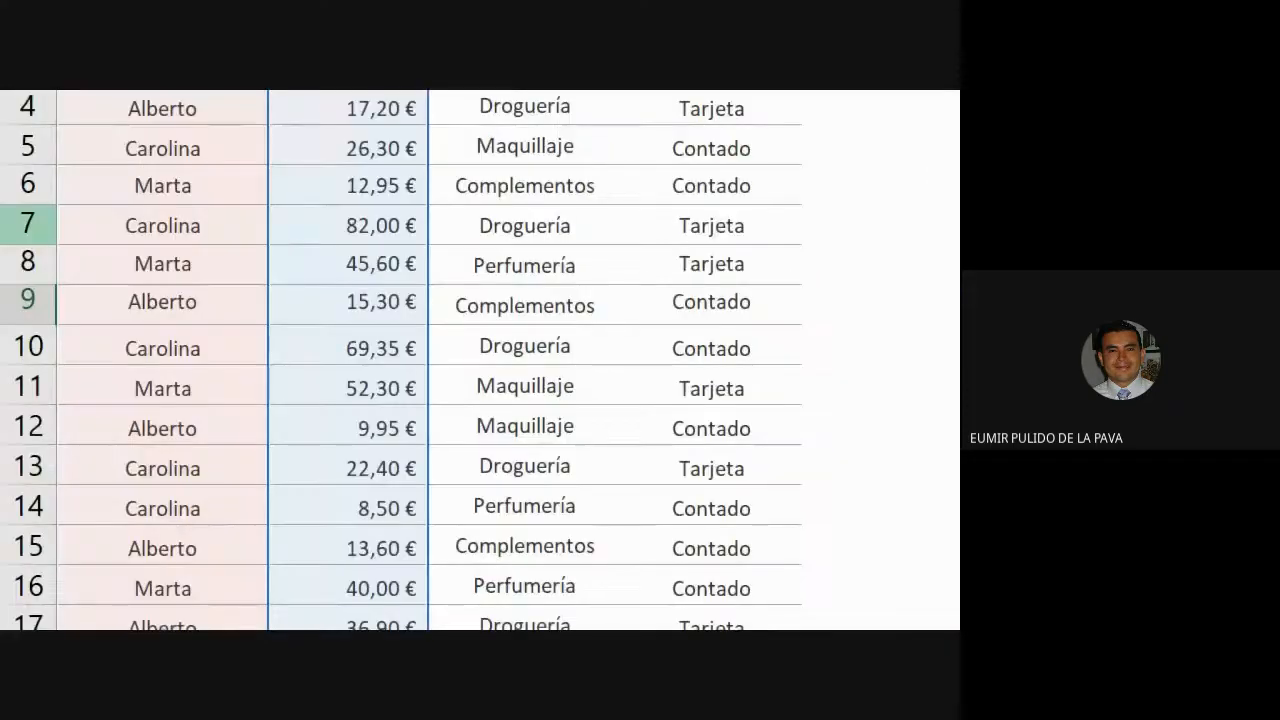
Add the Pago range D2:D33 with criterion G9 as the second criteria pair
{"action": "left_click_drag", "start_coordinate": [570, 270], "coordinate": [578, 440]}
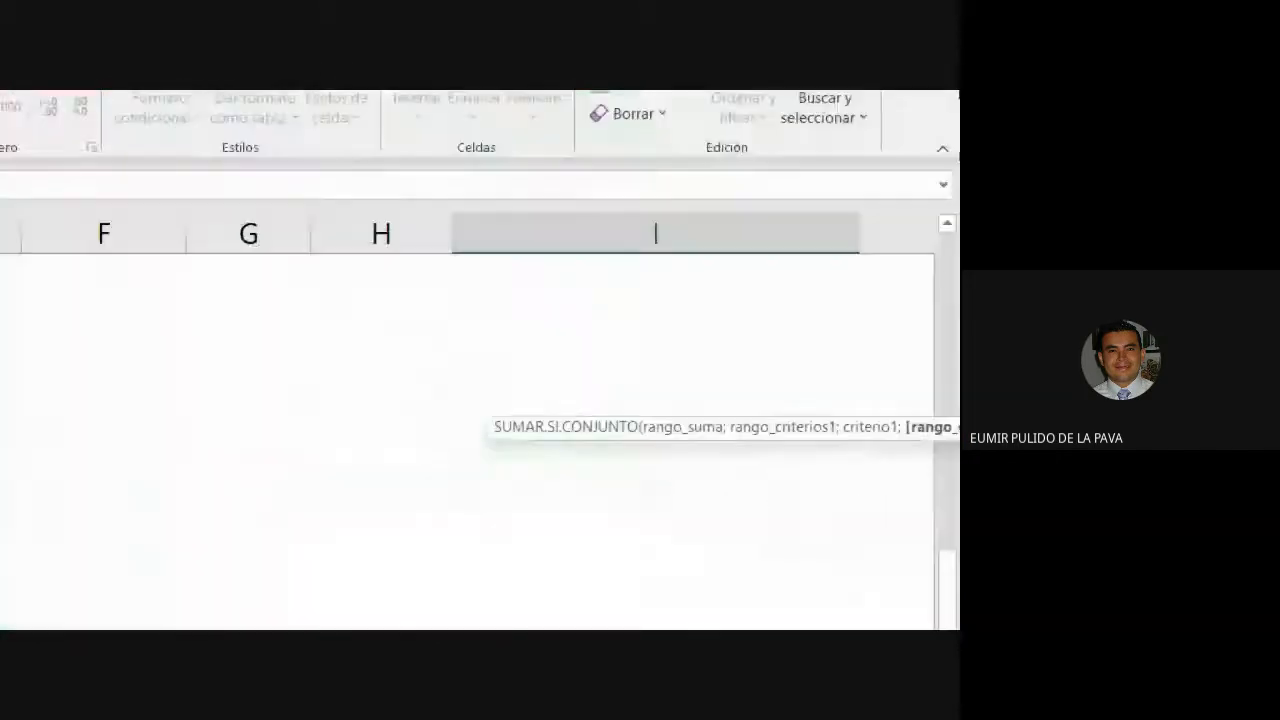
{"action": "type", "text": ";"}
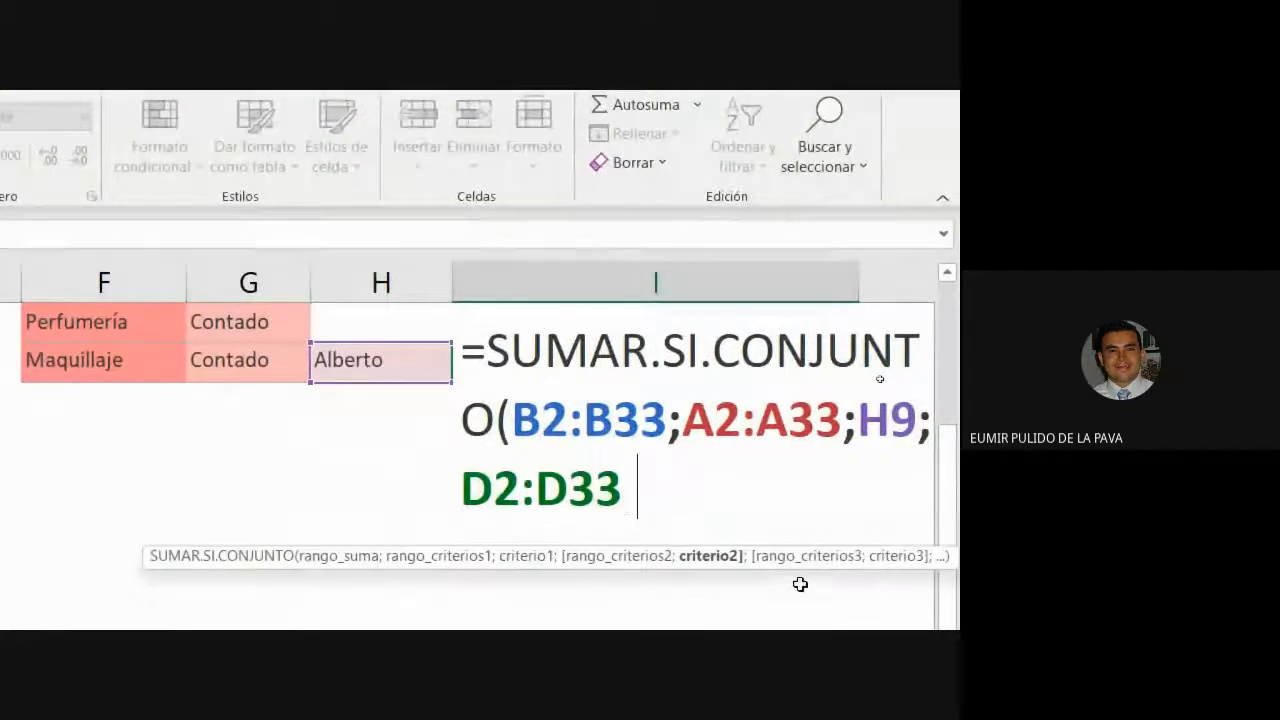
{"action": "left_click", "coordinate": [243, 240]}
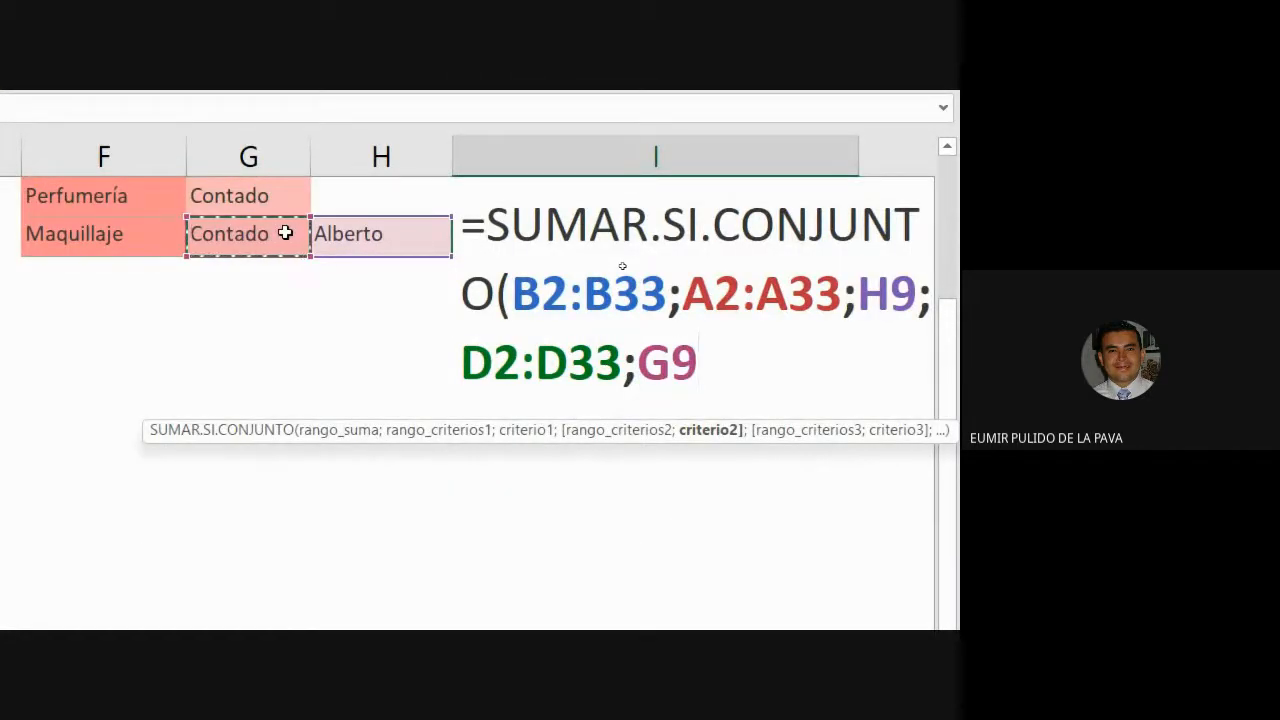
{"action": "type", "text": ";"}
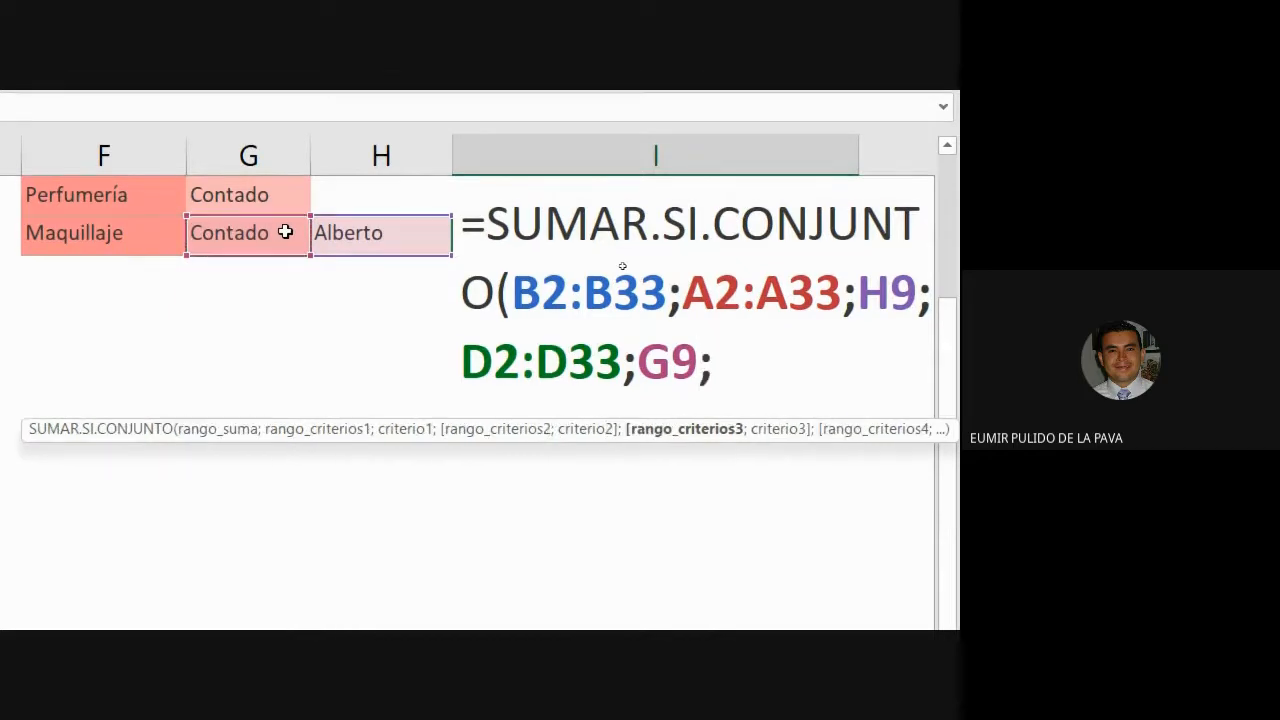
Add the Sección range C2:C33 with criterion F9 as the third criteria pair, then close and enter the formula in I9
{"action": "scroll", "coordinate": [55, 397], "scroll_direction": "up", "scroll_amount": 3}
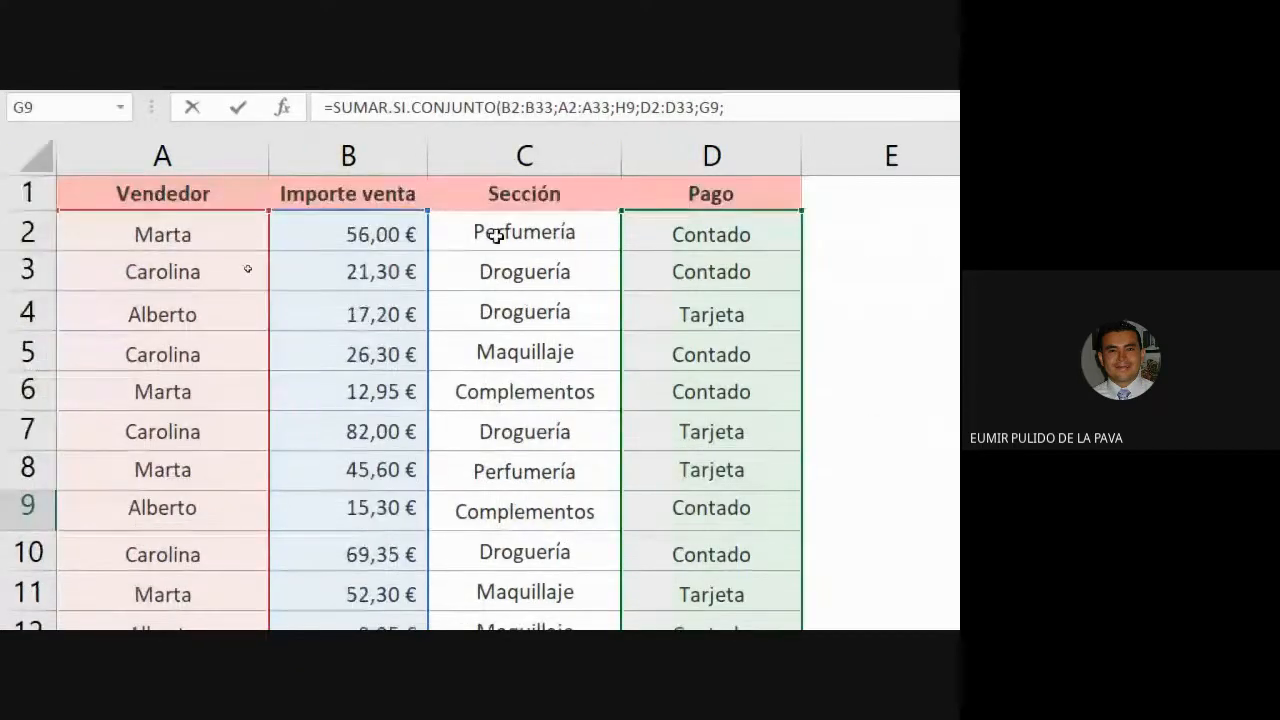
{"action": "left_click_drag", "start_coordinate": [500, 229], "coordinate": [509, 472]}
{"action": "scroll", "coordinate": [850, 295], "scroll_direction": "up", "scroll_amount": 3}
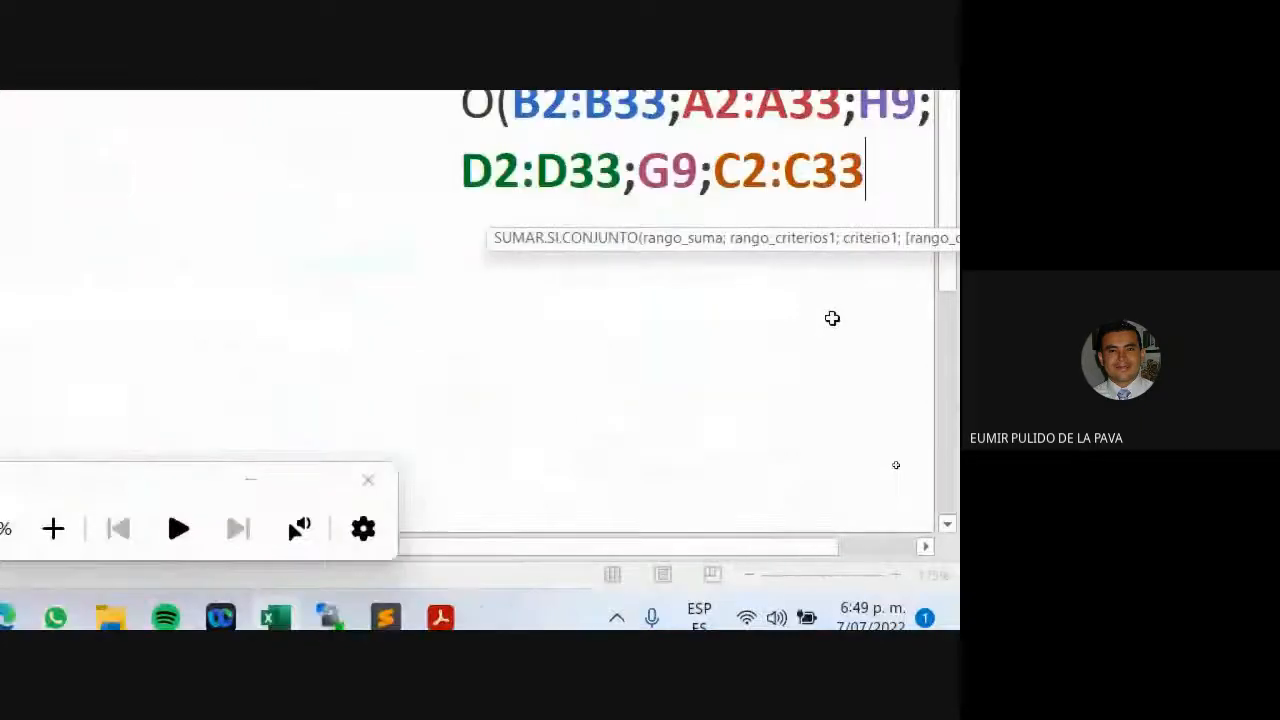
{"action": "type", "text": "_;"}
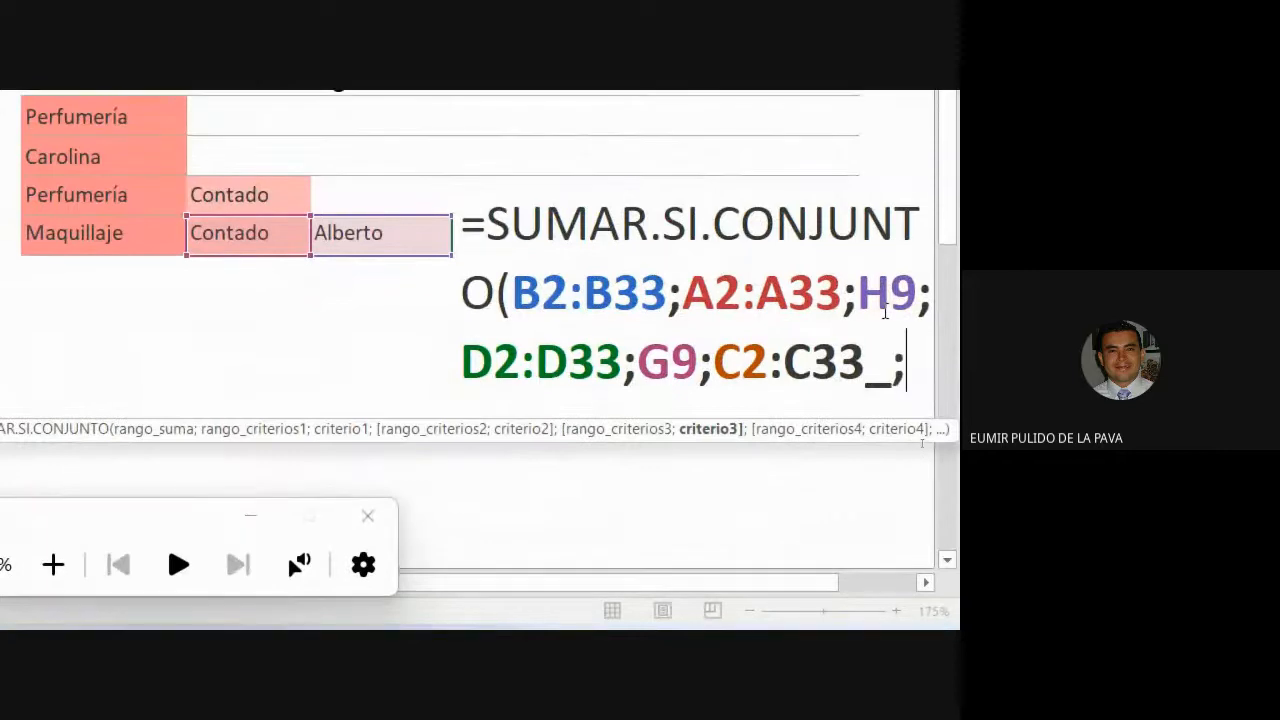
{"action": "key", "text": "BackSpace"}
{"action": "key", "text": "BackSpace"}
{"action": "type", "text": ";"}
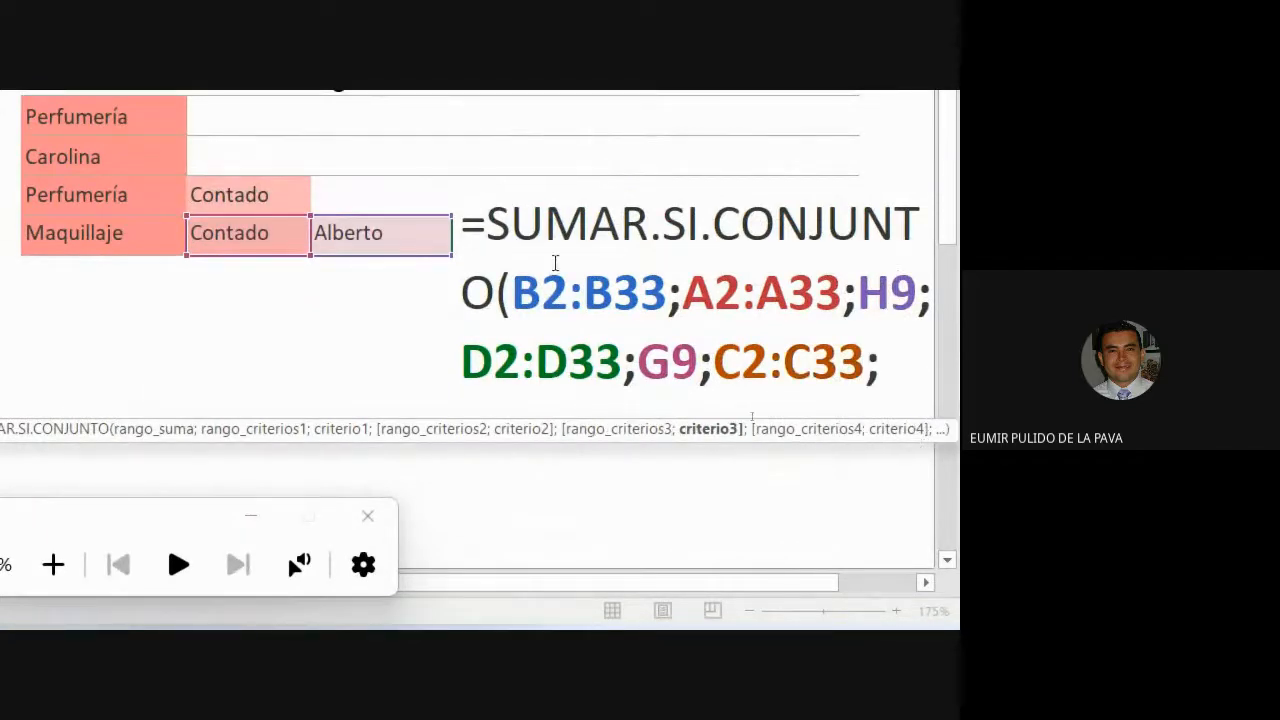
{"action": "left_click", "coordinate": [100, 237]}
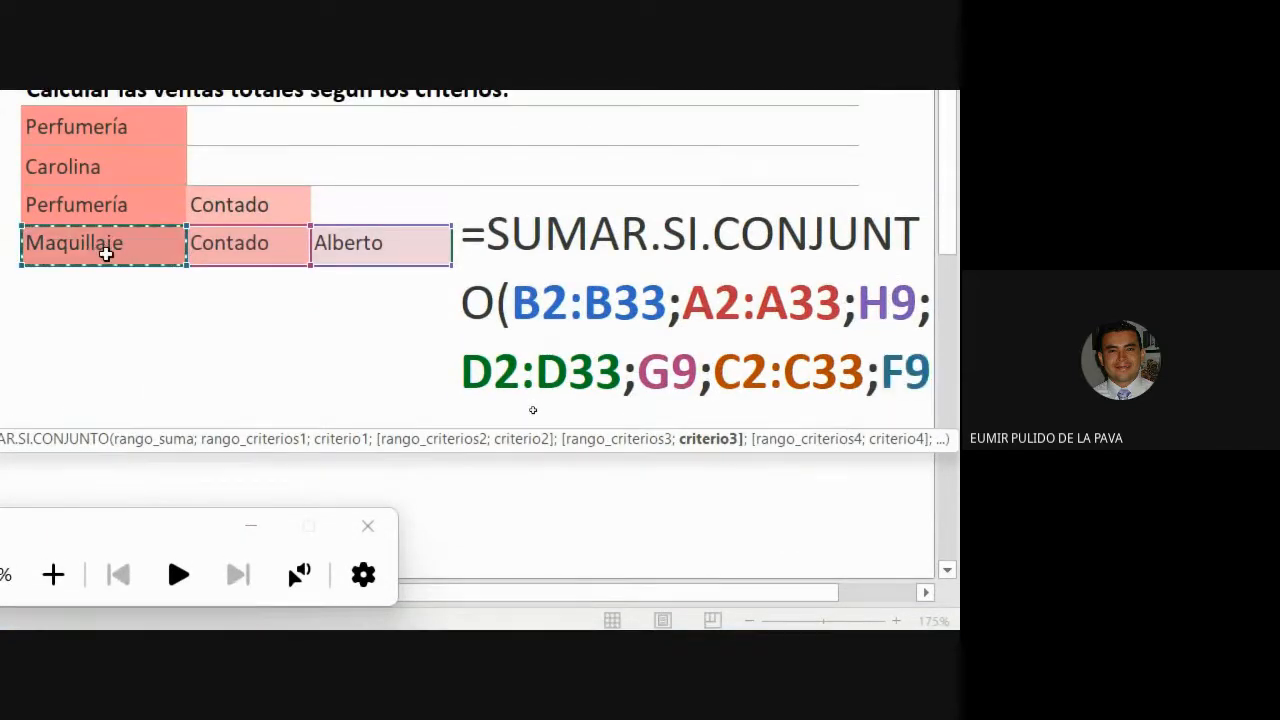
{"action": "type", "text": ")"}
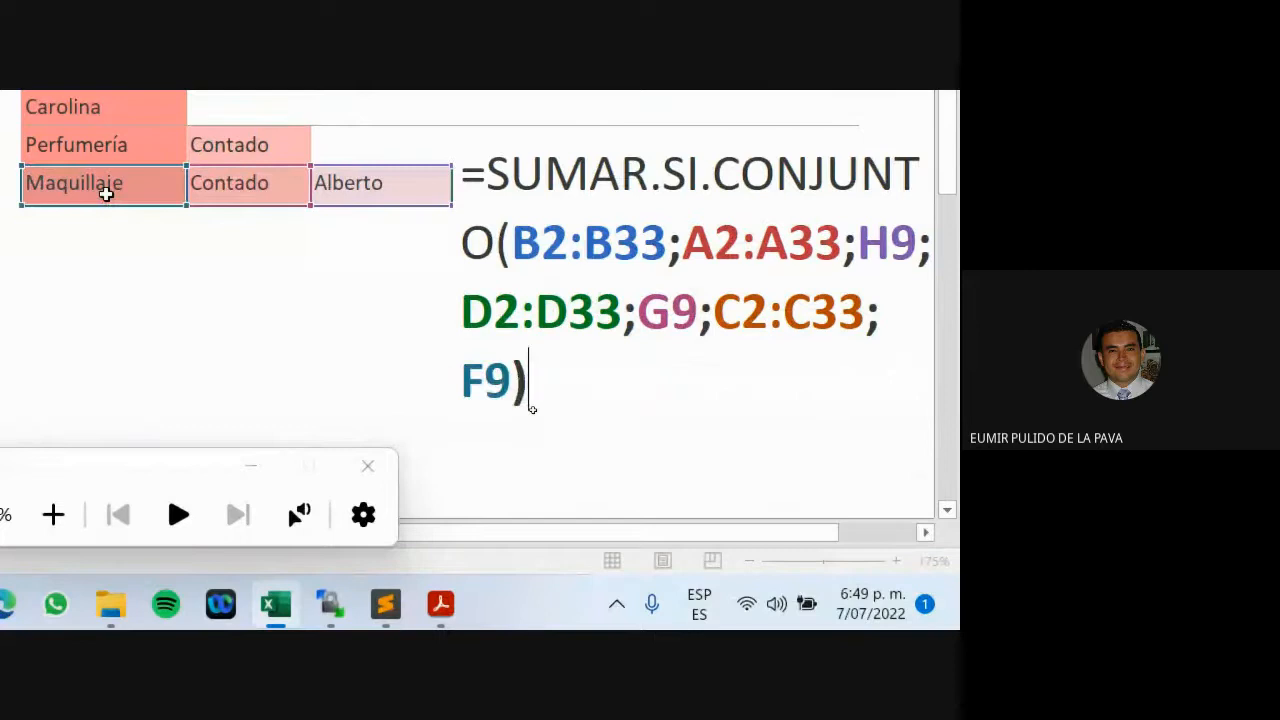
{"action": "left_click", "coordinate": [926, 533]}
{"action": "left_click", "coordinate": [927, 532]}
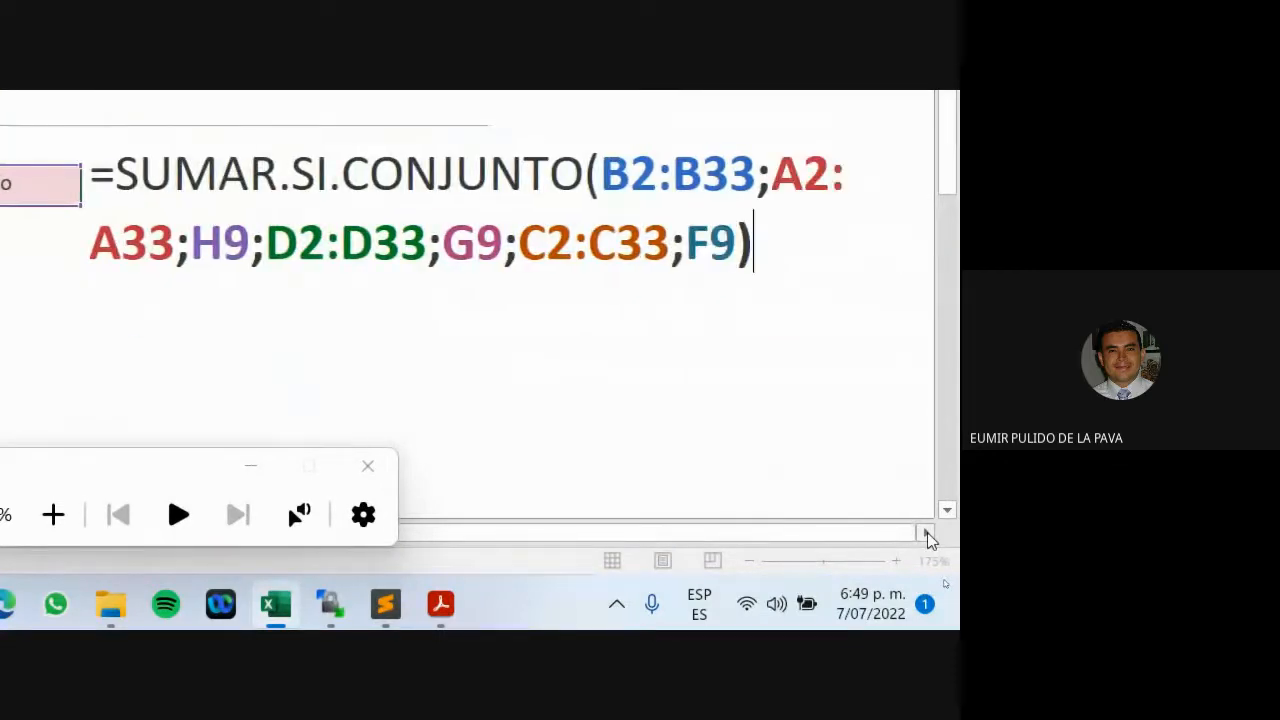
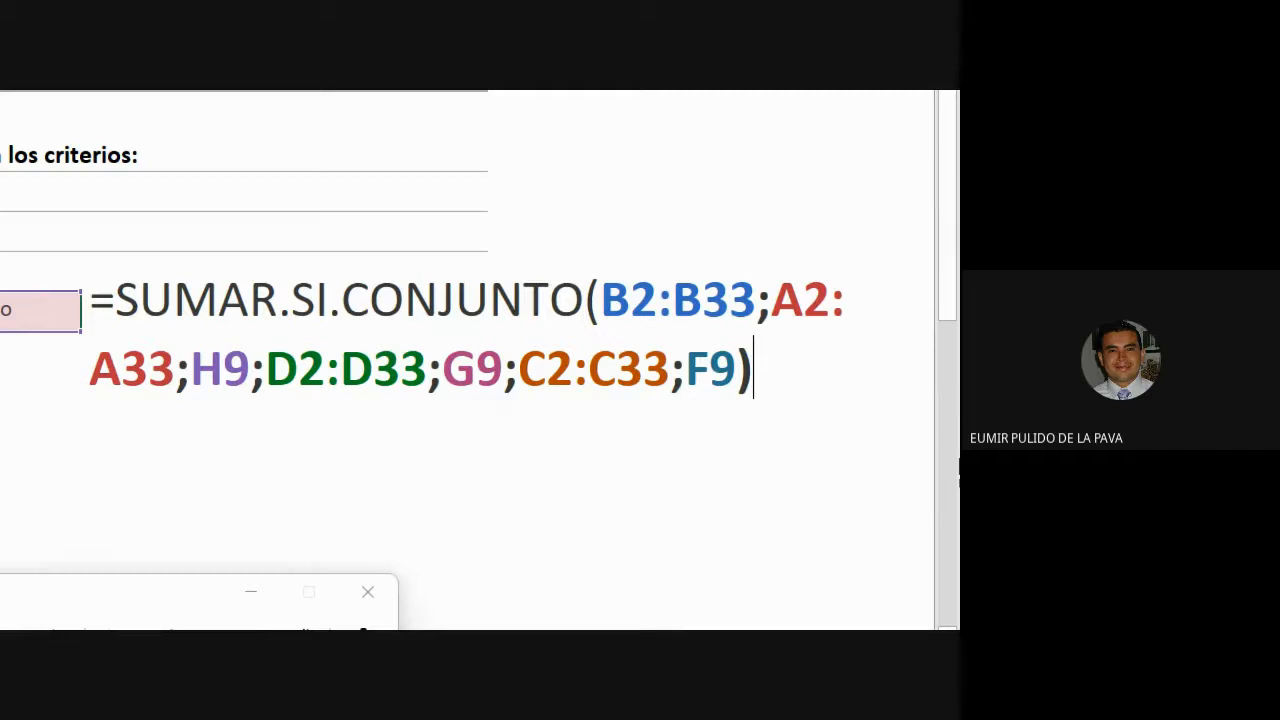
{"action": "key", "text": "Return"}
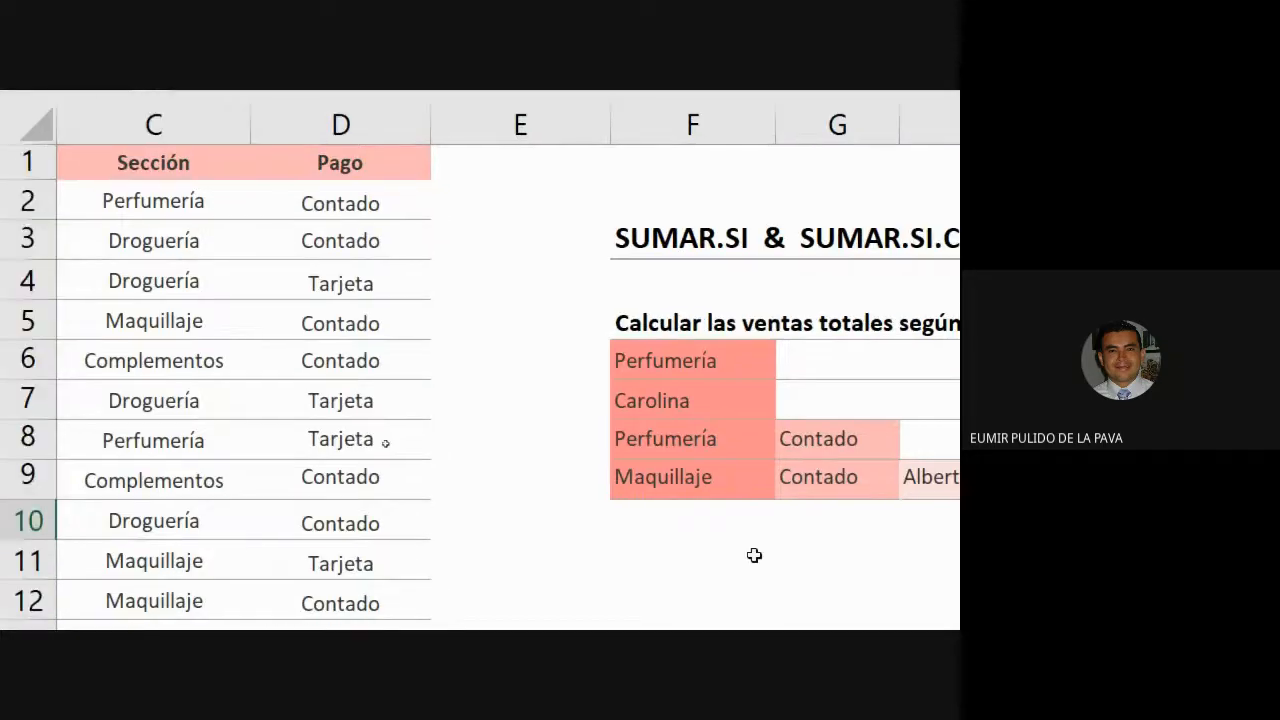
Increase the height of row 9 and review the criteria in F9:H9 alongside the result in I9
{"action": "left_click_drag", "start_coordinate": [24, 453], "coordinate": [24, 483]}
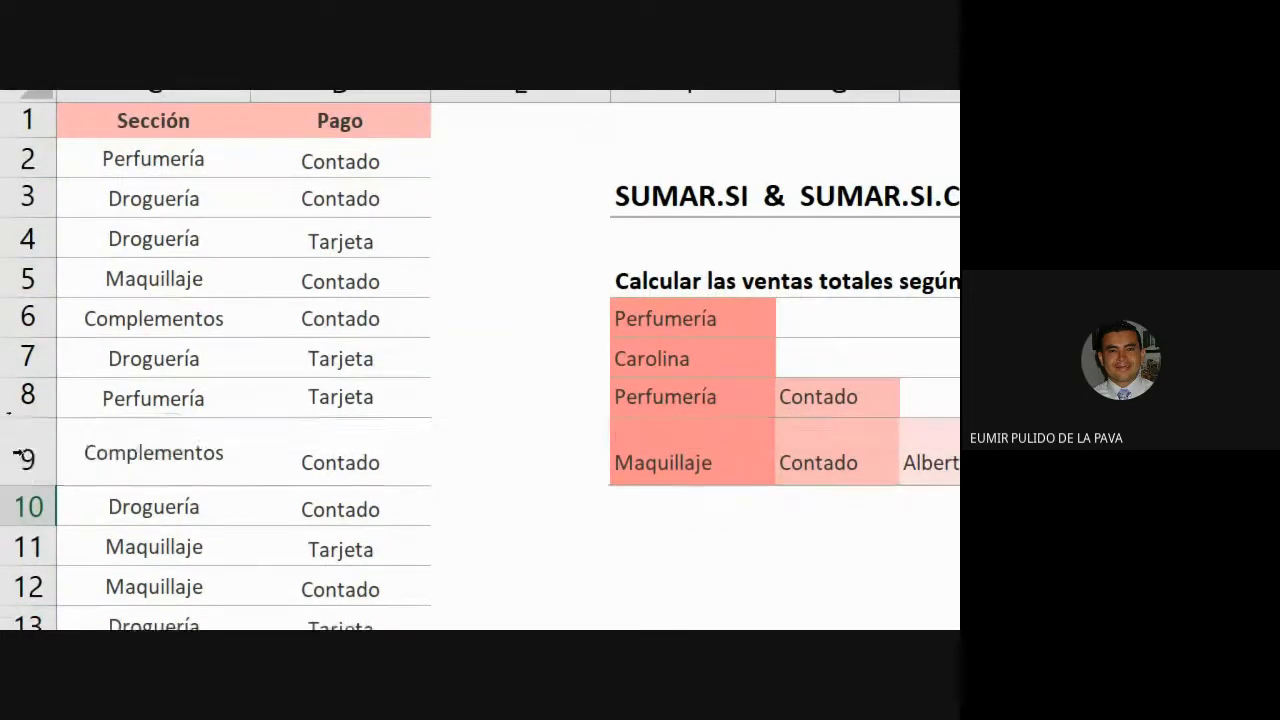
{"action": "left_click_drag", "start_coordinate": [452, 462], "coordinate": [209, 463]}
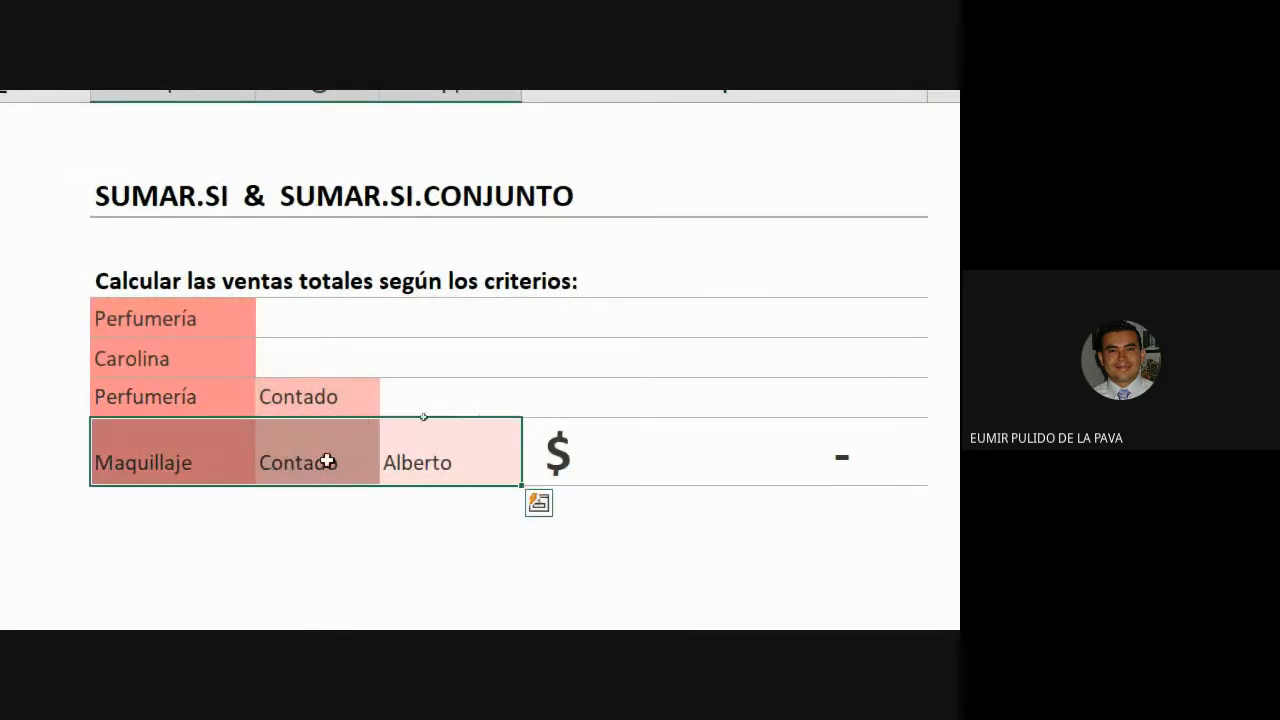
{"action": "left_click", "coordinate": [434, 457]}
{"action": "left_click", "coordinate": [174, 463]}
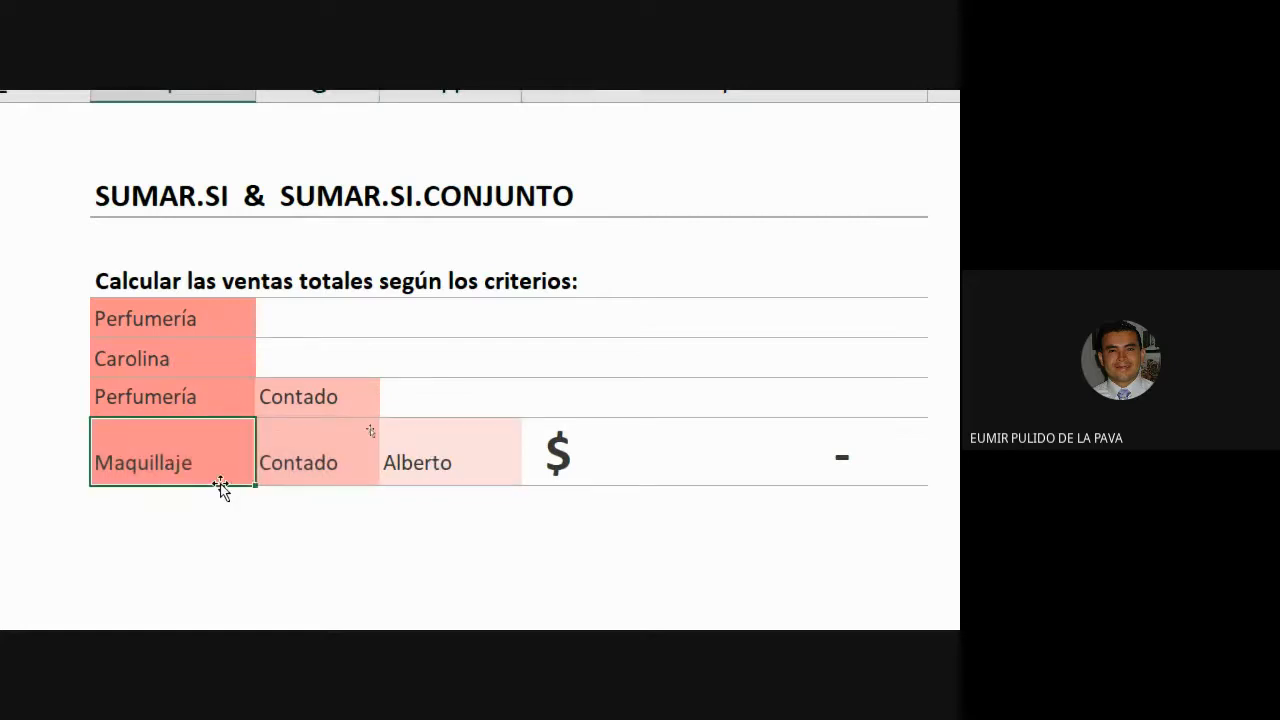
{"action": "left_click", "coordinate": [700, 466]}
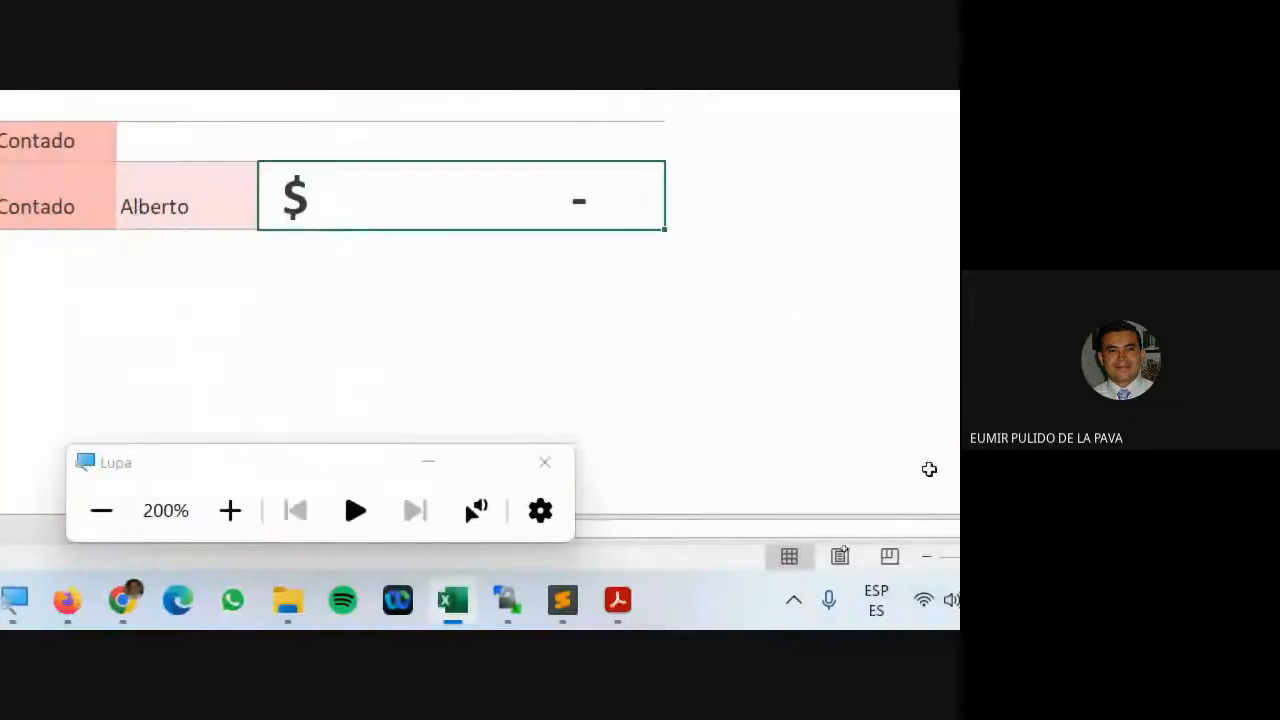
{"action": "left_click", "coordinate": [446, 460]}
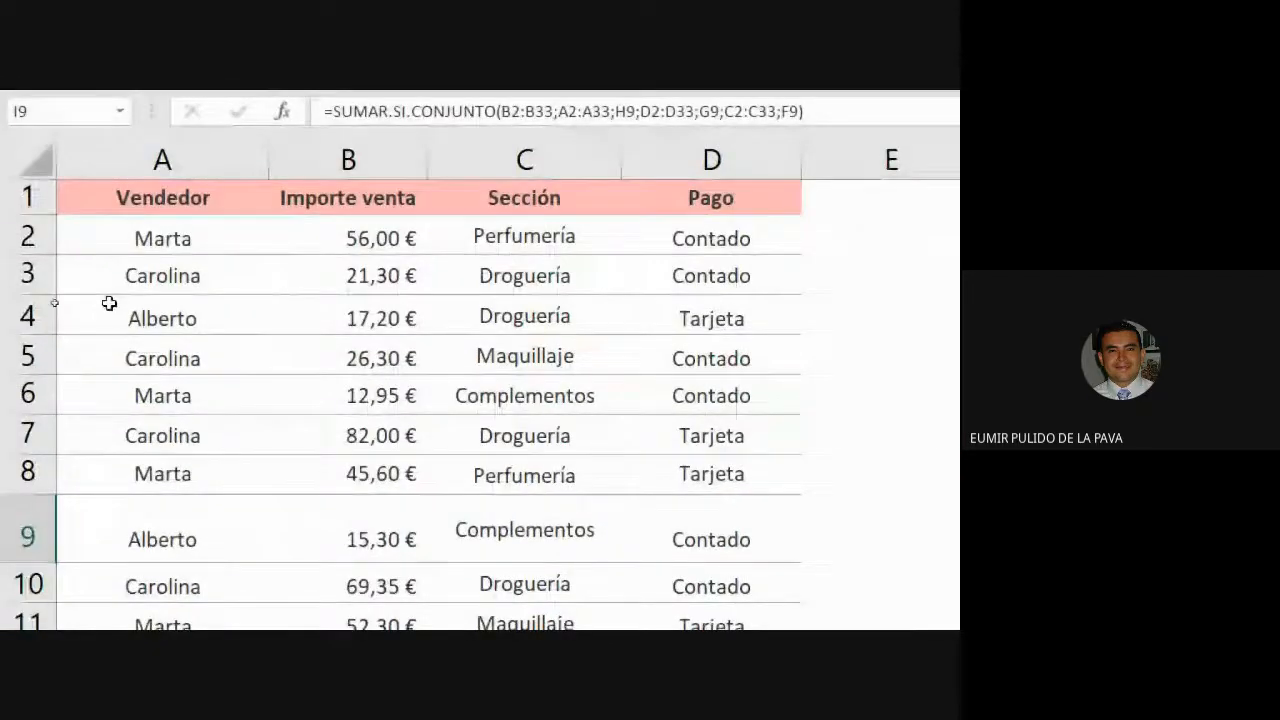
Highlight entries in the Vendedor column that match the seller in H9, working down from row 4 to row 29
{"action": "left_click", "coordinate": [163, 318]}
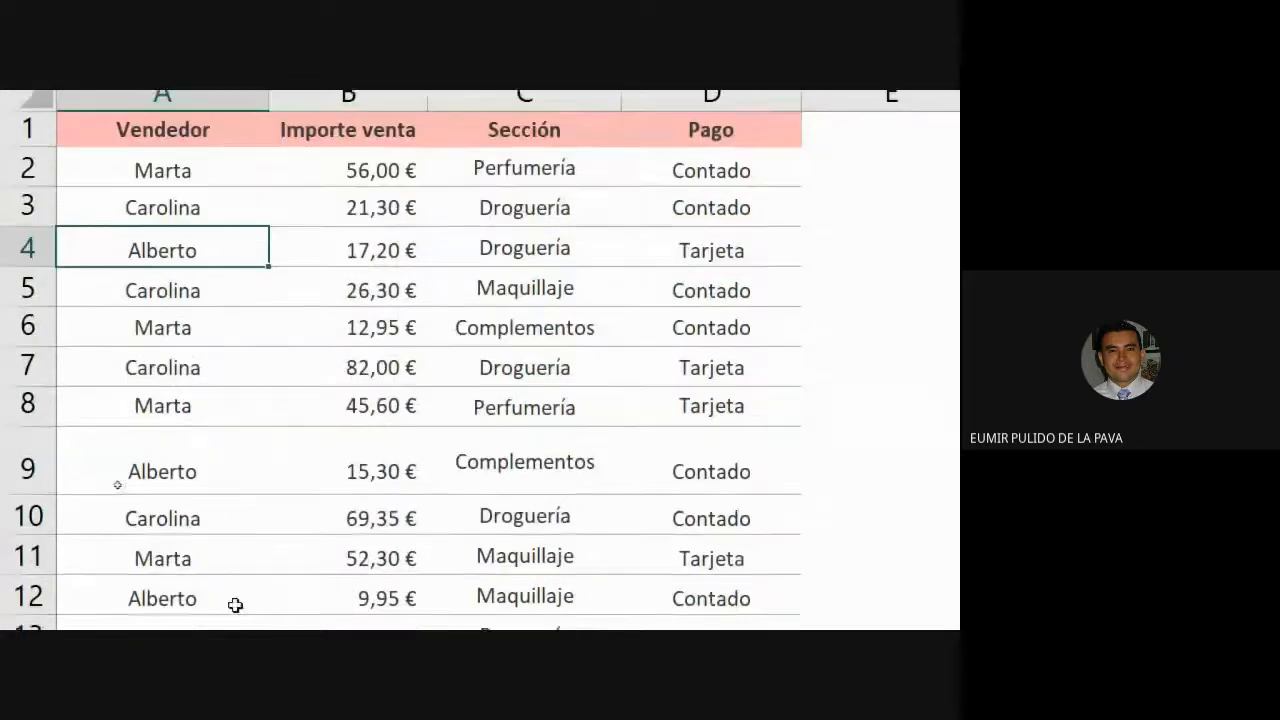
{"action": "left_click", "coordinate": [180, 545], "text": "ctrl"}
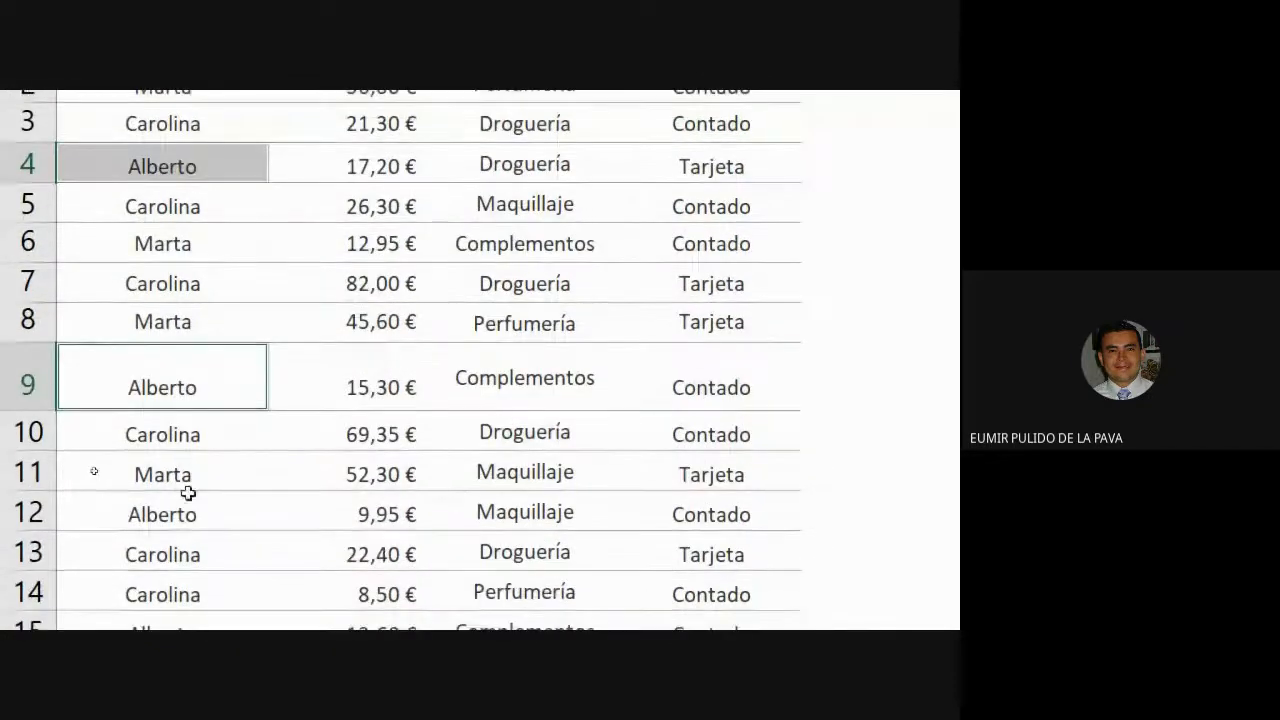
{"action": "left_click", "coordinate": [178, 528], "text": "ctrl"}
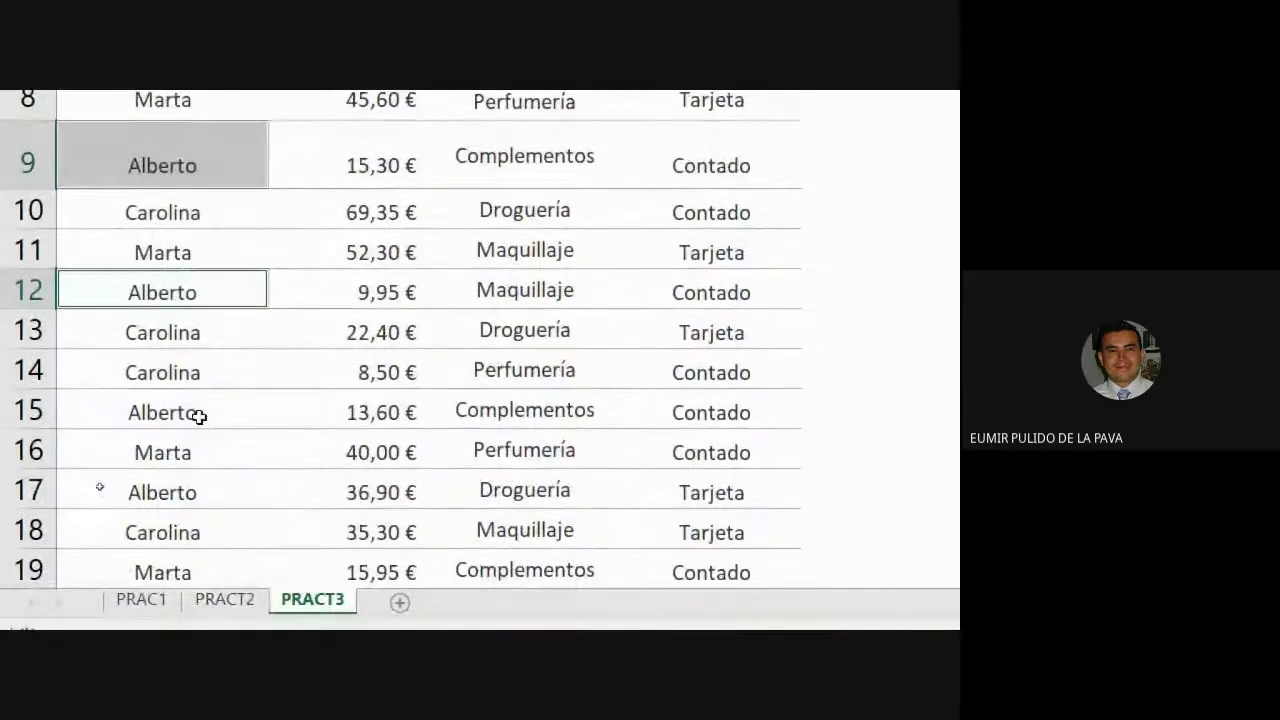
{"action": "left_click", "coordinate": [194, 417], "text": "ctrl"}
{"action": "scroll", "coordinate": [243, 497], "scroll_direction": "down", "scroll_amount": 1}
{"action": "left_click", "coordinate": [164, 530], "text": "ctrl"}
{"action": "scroll", "coordinate": [331, 537], "scroll_direction": "down", "scroll_amount": 1}
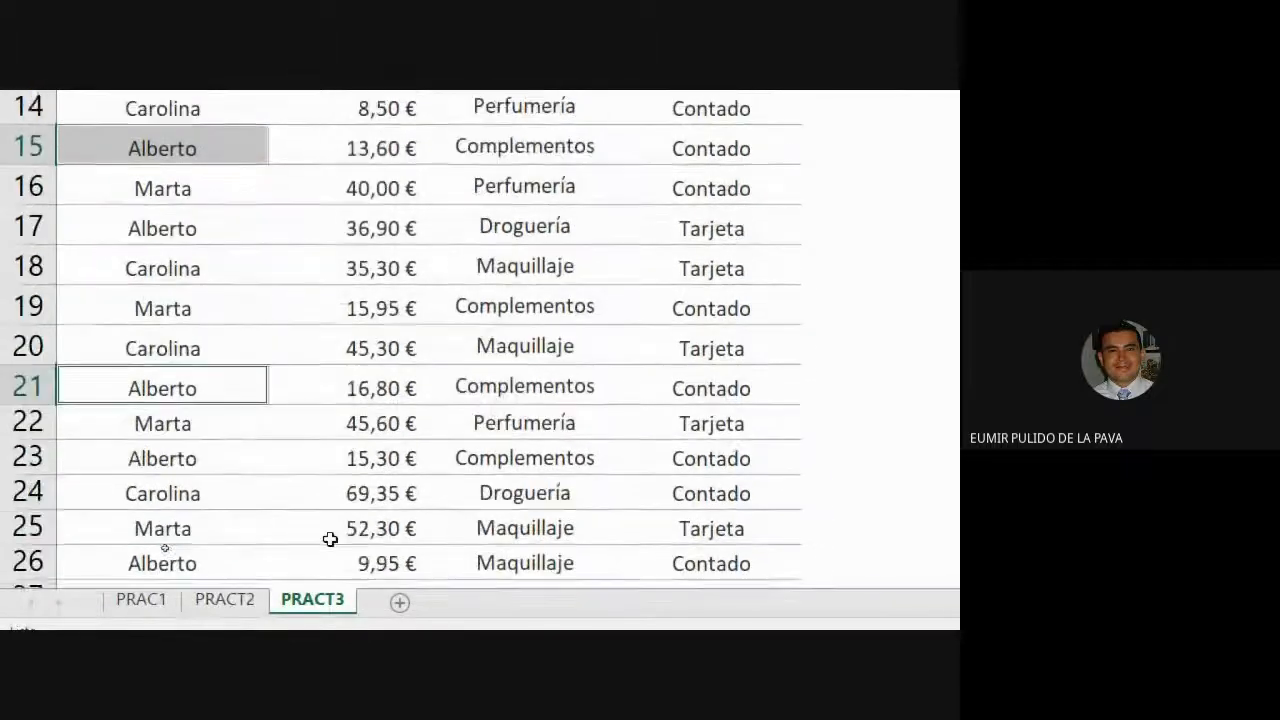
{"action": "scroll", "coordinate": [331, 537], "scroll_direction": "down", "scroll_amount": 1}
{"action": "left_click", "coordinate": [180, 443], "text": "ctrl"}
{"action": "scroll", "coordinate": [327, 514], "scroll_direction": "down", "scroll_amount": 1}
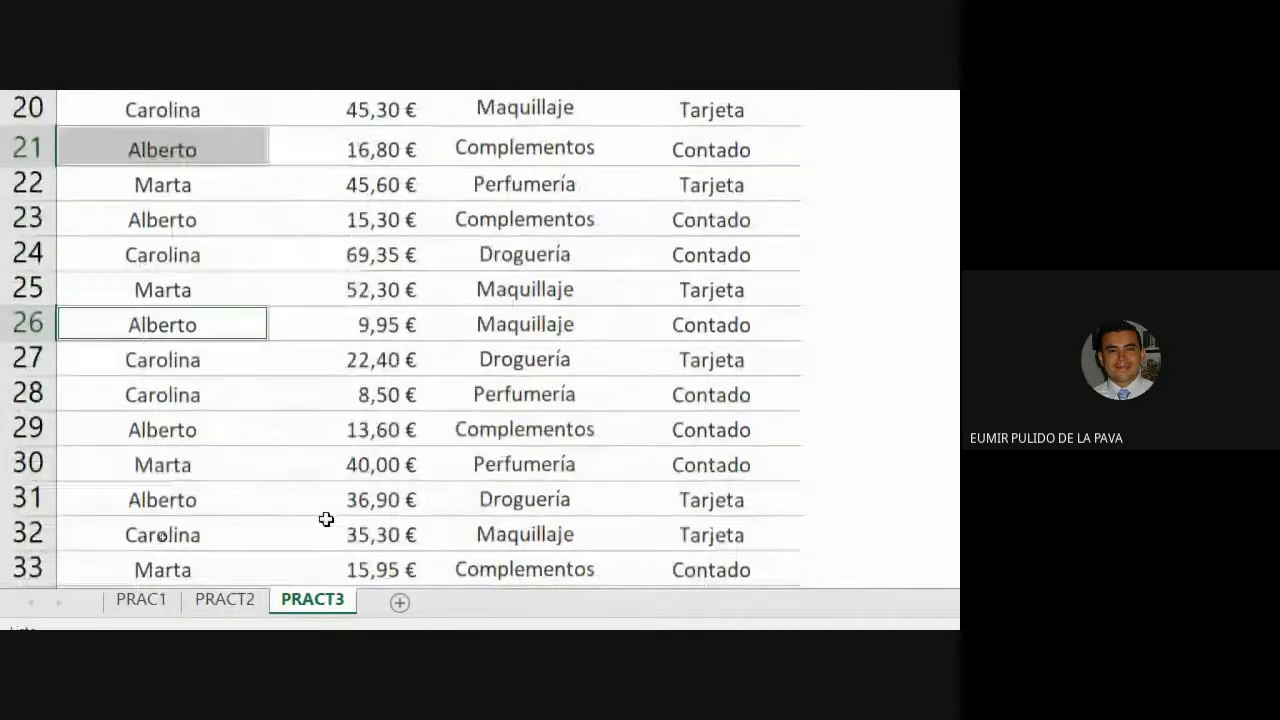
{"action": "left_click", "coordinate": [163, 428], "text": "ctrl"}
{"action": "scroll", "coordinate": [306, 493], "scroll_direction": "down", "scroll_amount": 2}
{"action": "scroll", "coordinate": [305, 510], "scroll_direction": "up", "scroll_amount": 2}
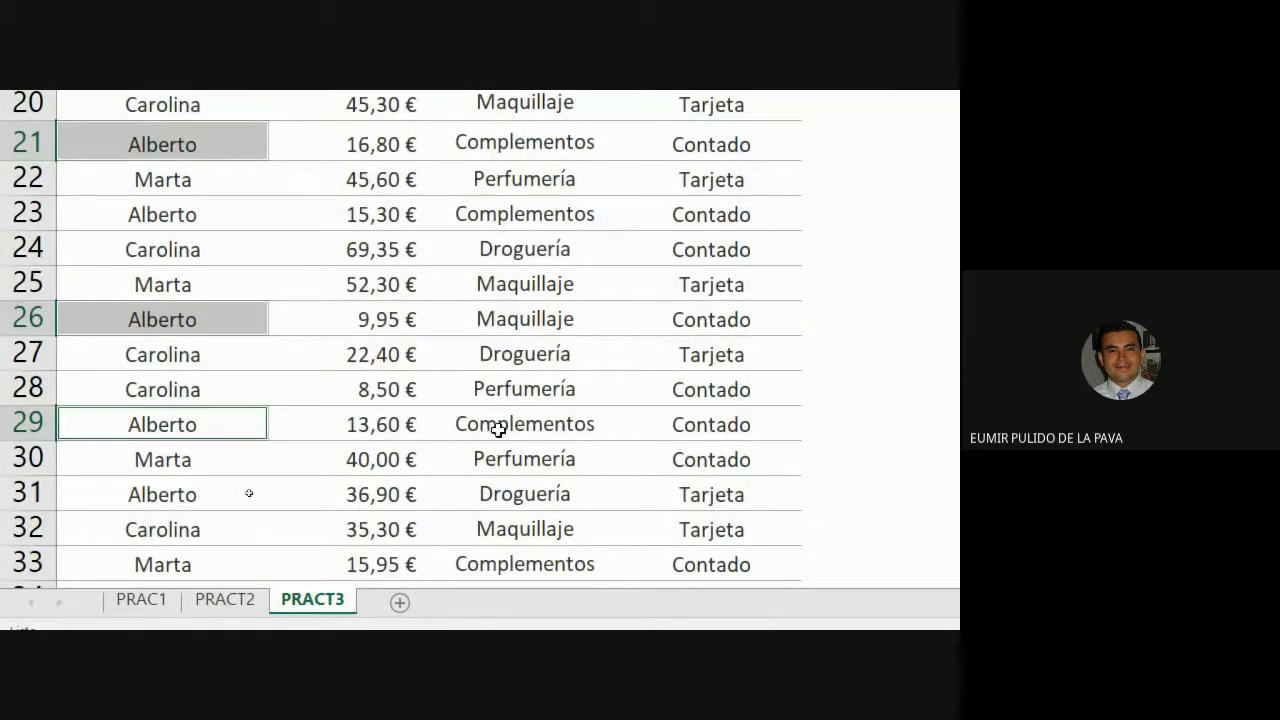
Remove A29 from the highlighted entries and mark the Maquillaje and Contado cells of row 26 as matching the criteria
{"action": "left_click", "coordinate": [160, 427], "text": "ctrl"}
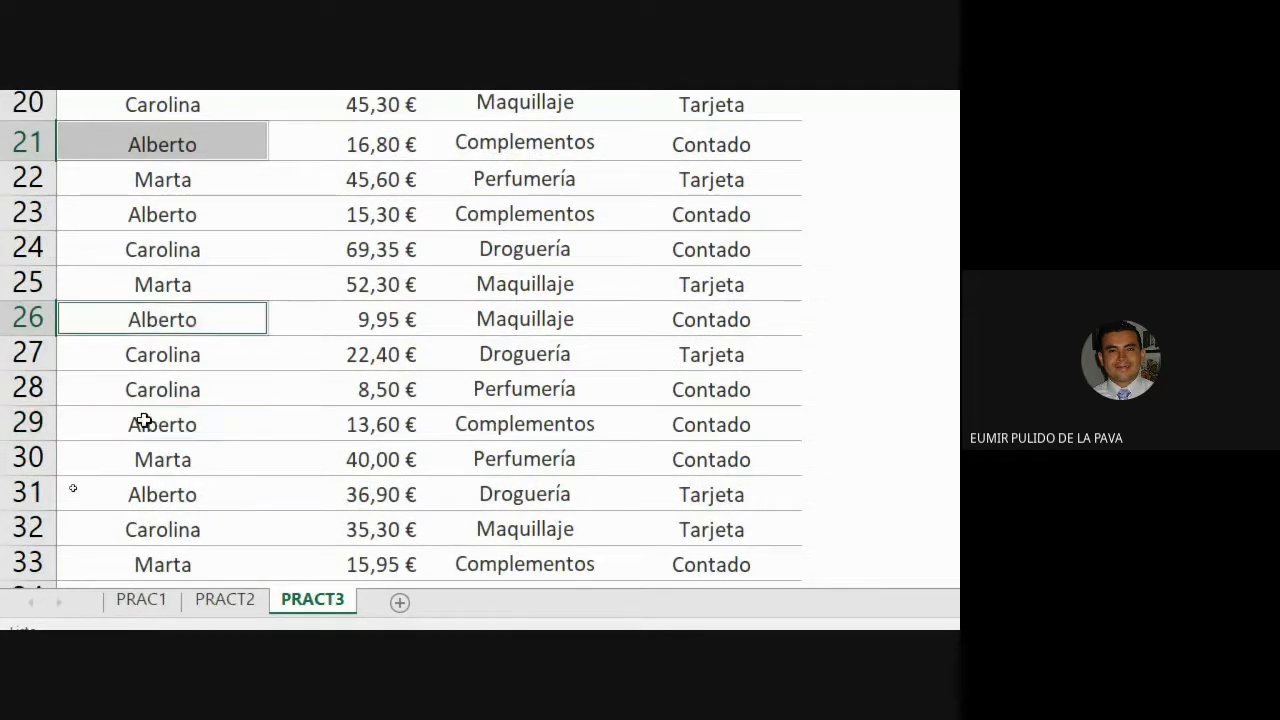
{"action": "left_click", "coordinate": [522, 322], "text": "ctrl"}
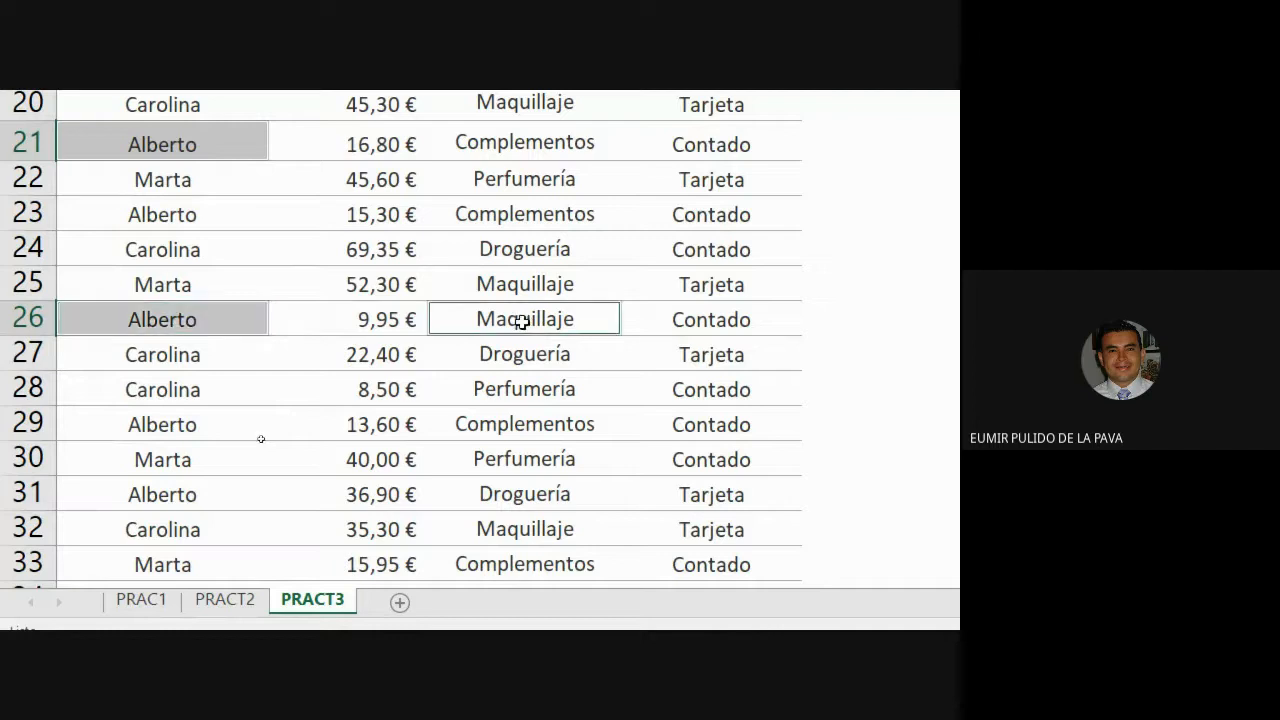
{"action": "left_click", "coordinate": [728, 322], "text": "ctrl"}
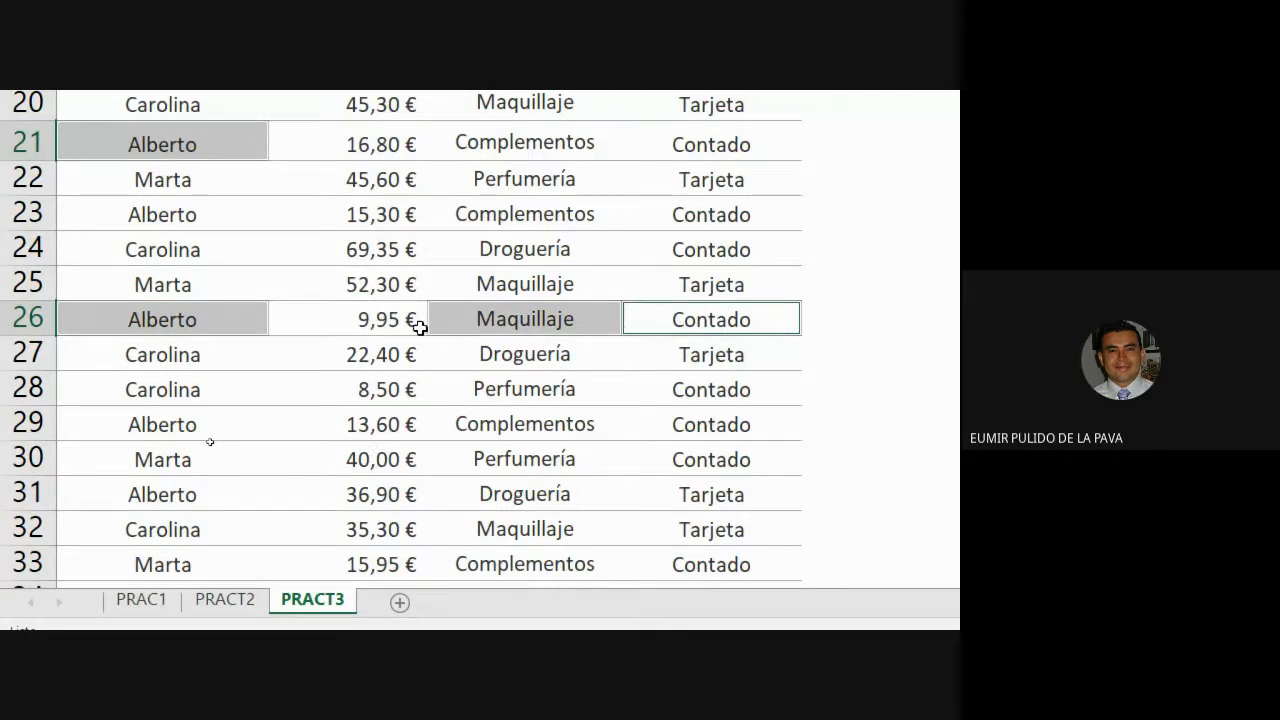
Remove the seller cells A21 and A15 from the highlighted entries because their rows do not match the Maquillaje criterion
{"action": "scroll", "coordinate": [603, 377], "scroll_direction": "up", "scroll_amount": 1}
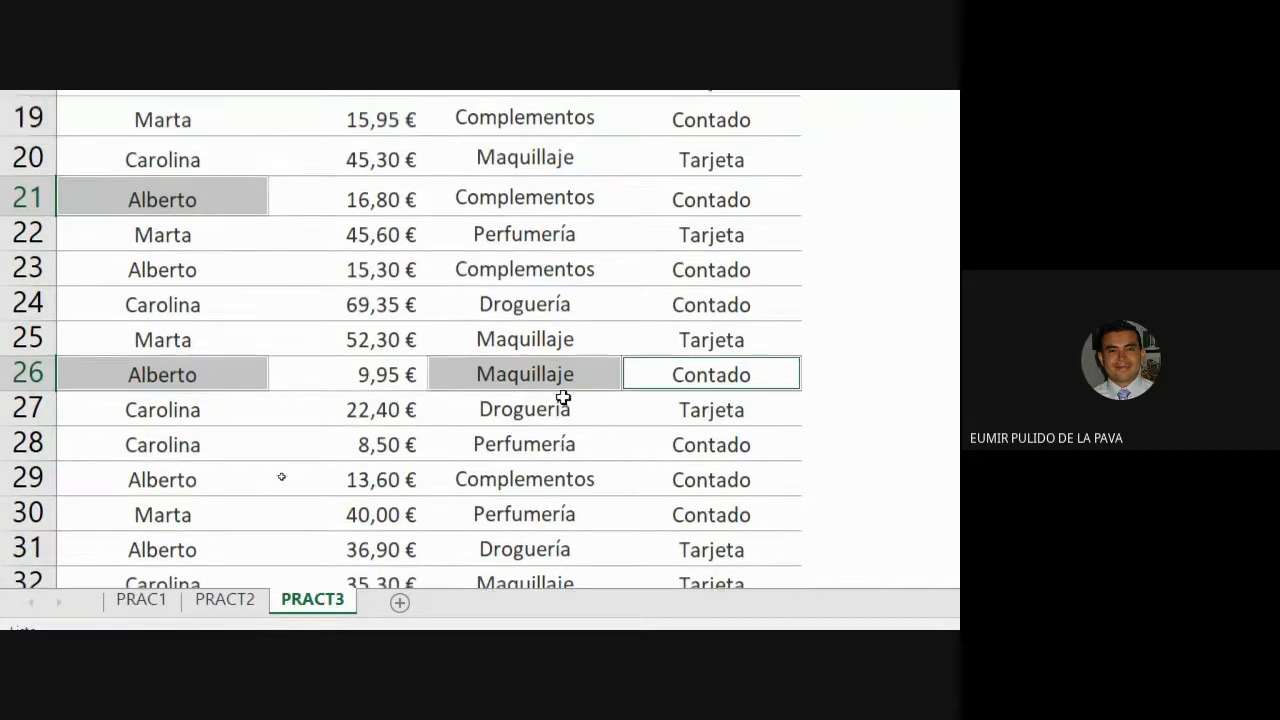
{"action": "scroll", "coordinate": [563, 398], "scroll_direction": "up", "scroll_amount": 1}
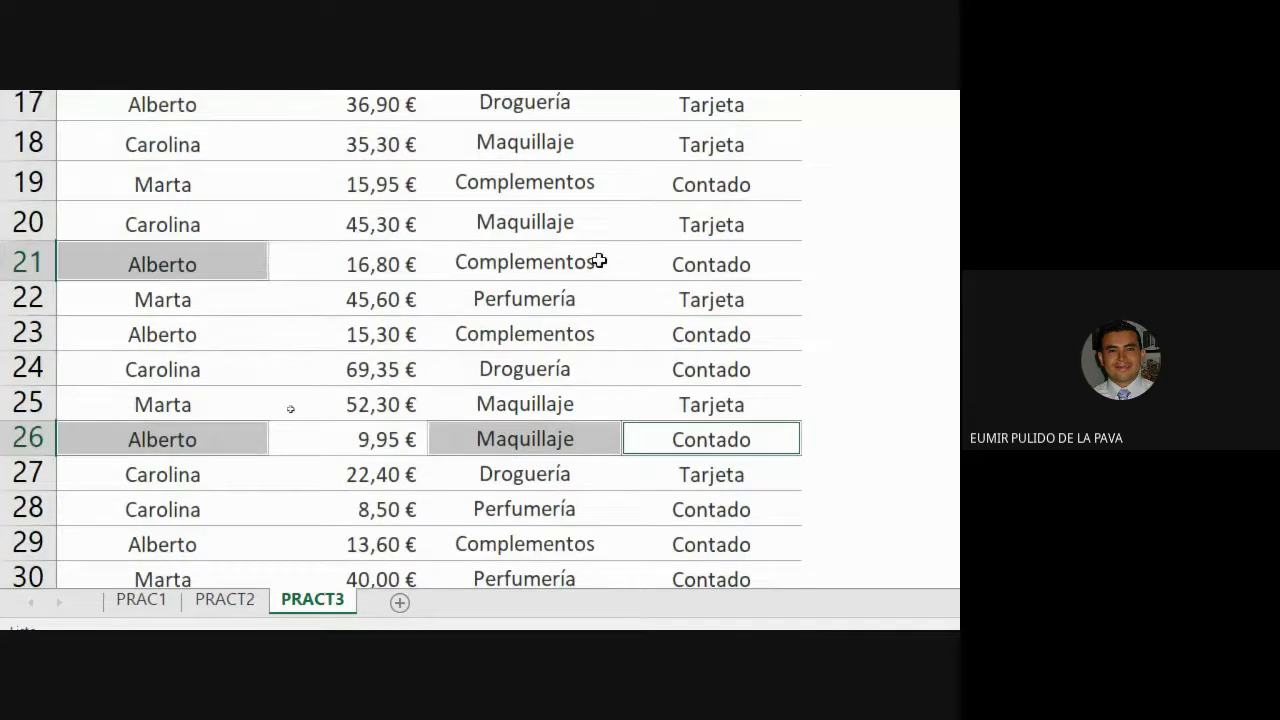
{"action": "left_click", "coordinate": [168, 254], "text": "ctrl"}
{"action": "scroll", "coordinate": [489, 403], "scroll_direction": "up", "scroll_amount": 4}
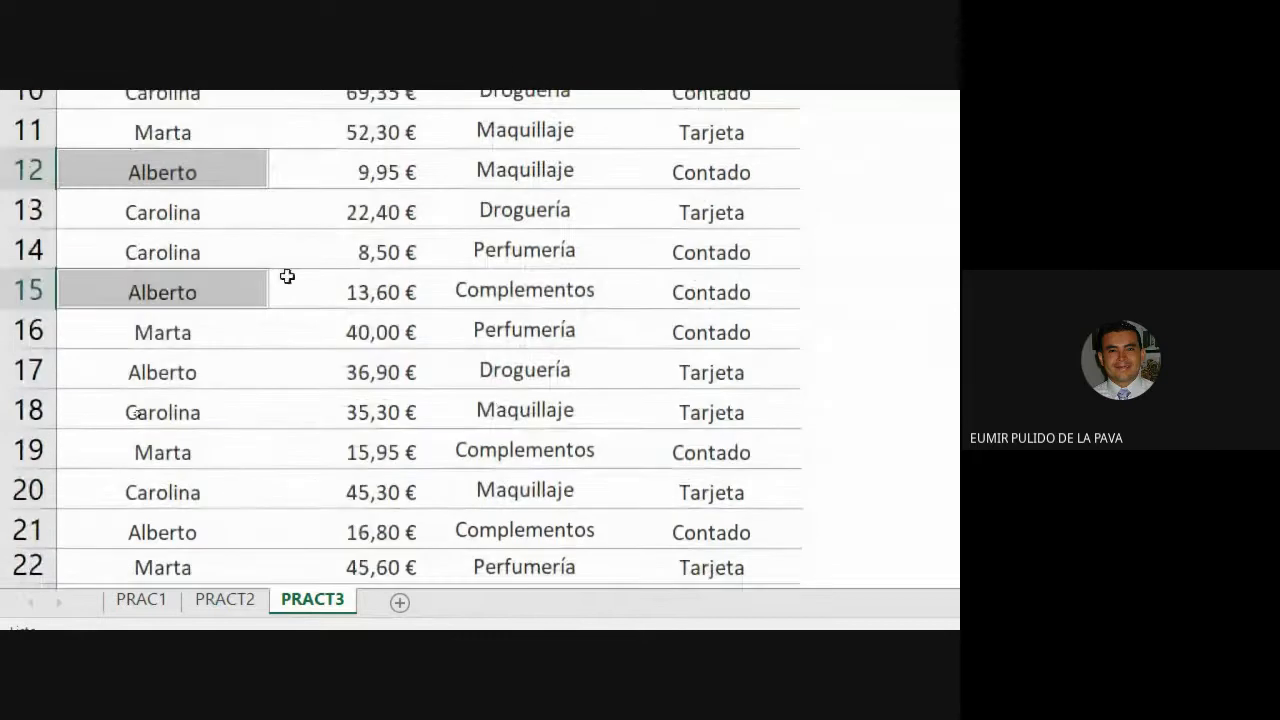
{"action": "left_click", "coordinate": [183, 291], "text": "ctrl"}
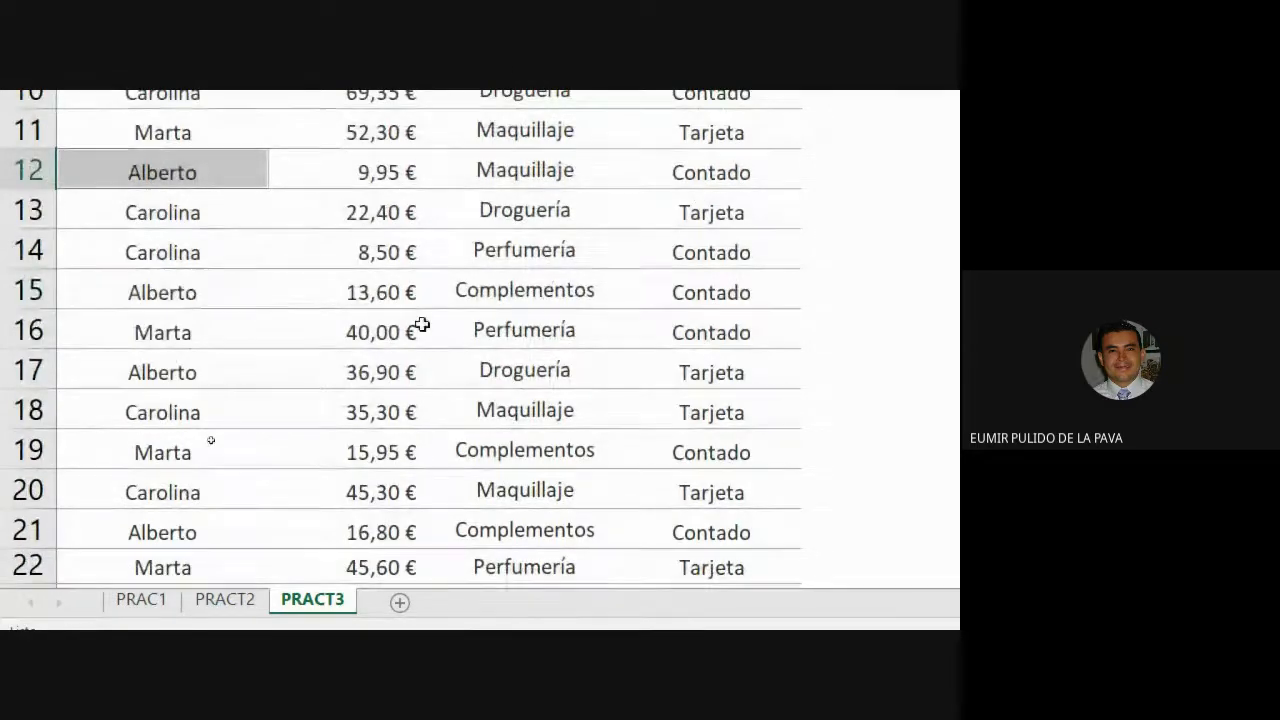
Highlight the Contado, Maquillaje and sale amount cells of row 12, plus the sale amount of row 26, as matches
{"action": "scroll", "coordinate": [494, 307], "scroll_direction": "up", "scroll_amount": 1}
{"action": "left_click", "coordinate": [707, 298], "text": "ctrl"}
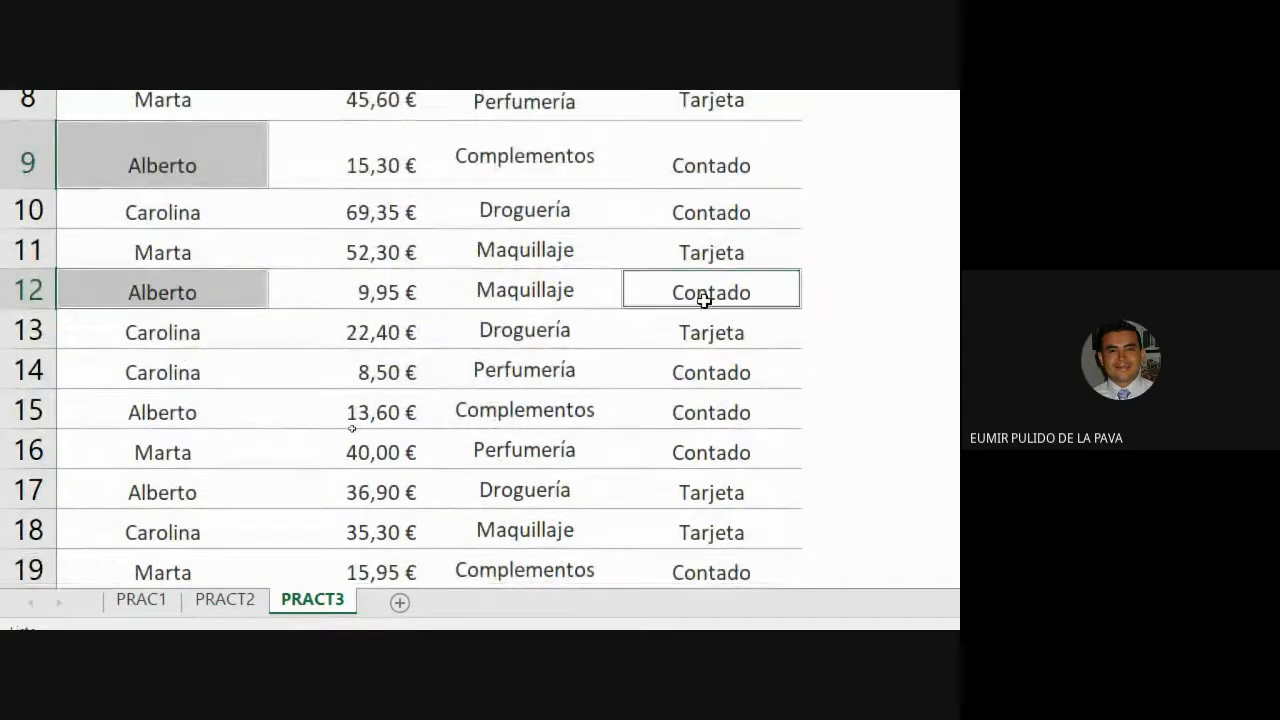
{"action": "left_click", "coordinate": [524, 300], "text": "ctrl"}
{"action": "left_click", "coordinate": [366, 296], "text": "ctrl"}
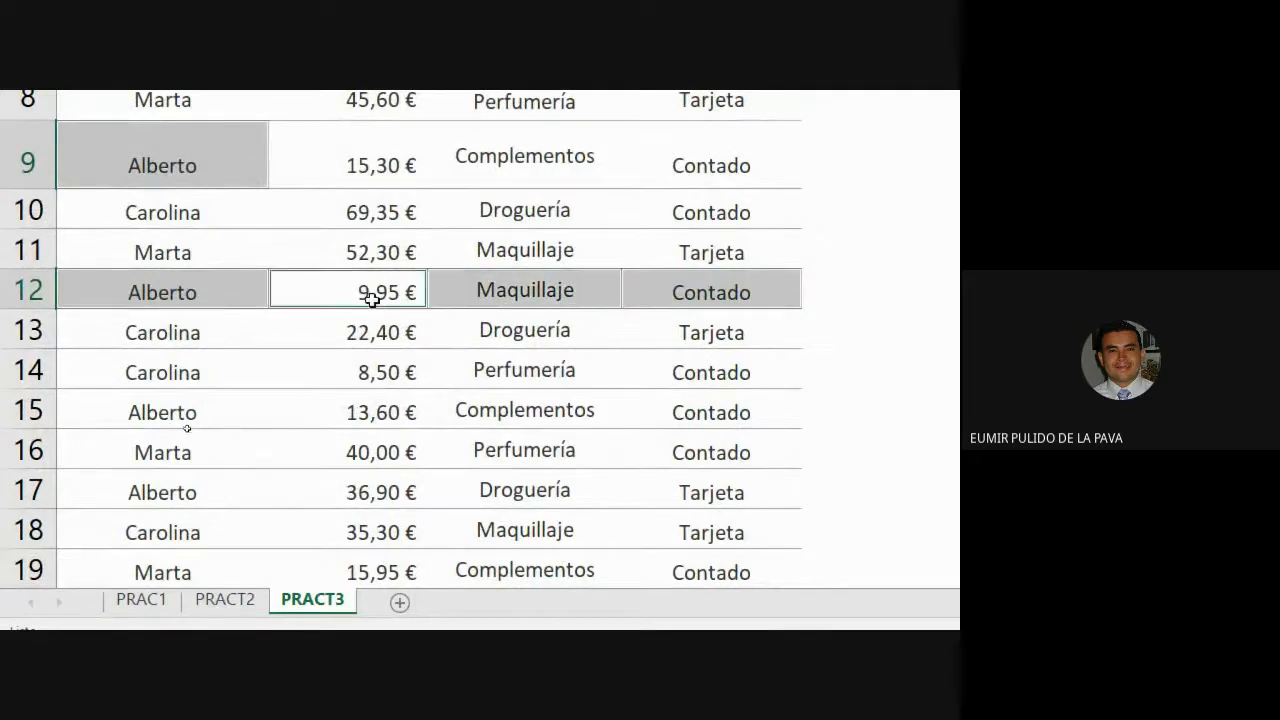
{"action": "scroll", "coordinate": [435, 527], "scroll_direction": "down", "scroll_amount": 1}
{"action": "scroll", "coordinate": [435, 527], "scroll_direction": "down", "scroll_amount": 3}
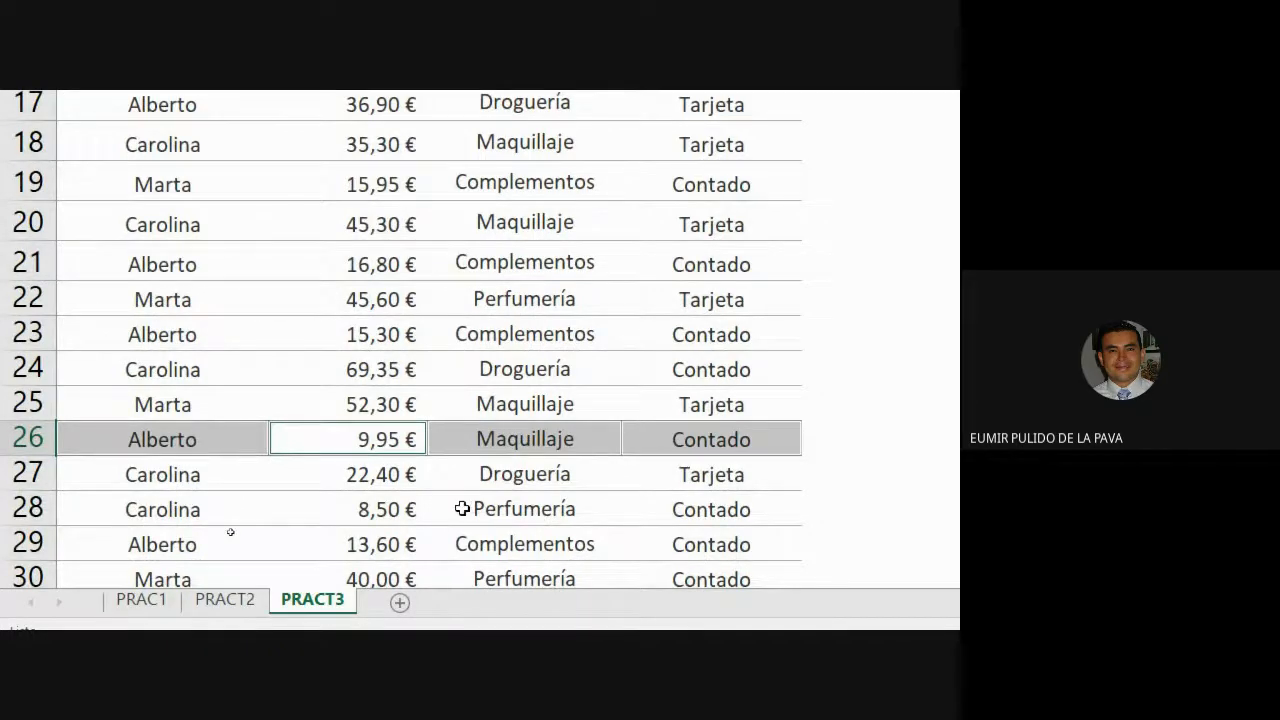
Remove A9 from the highlighted entries and compare the two remaining matching rows, 12 and 26
{"action": "scroll", "coordinate": [444, 497], "scroll_direction": "up", "scroll_amount": 3}
{"action": "scroll", "coordinate": [369, 411], "scroll_direction": "up", "scroll_amount": 1}
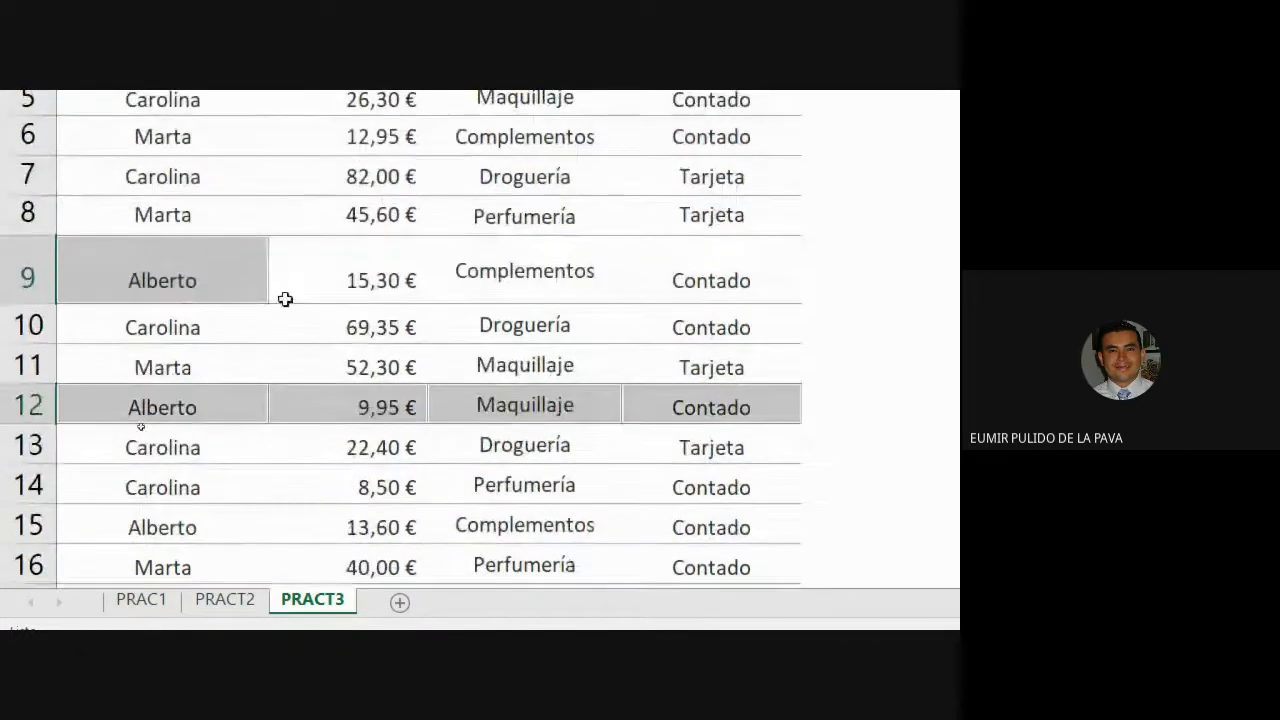
{"action": "left_click", "coordinate": [164, 273], "text": "ctrl"}
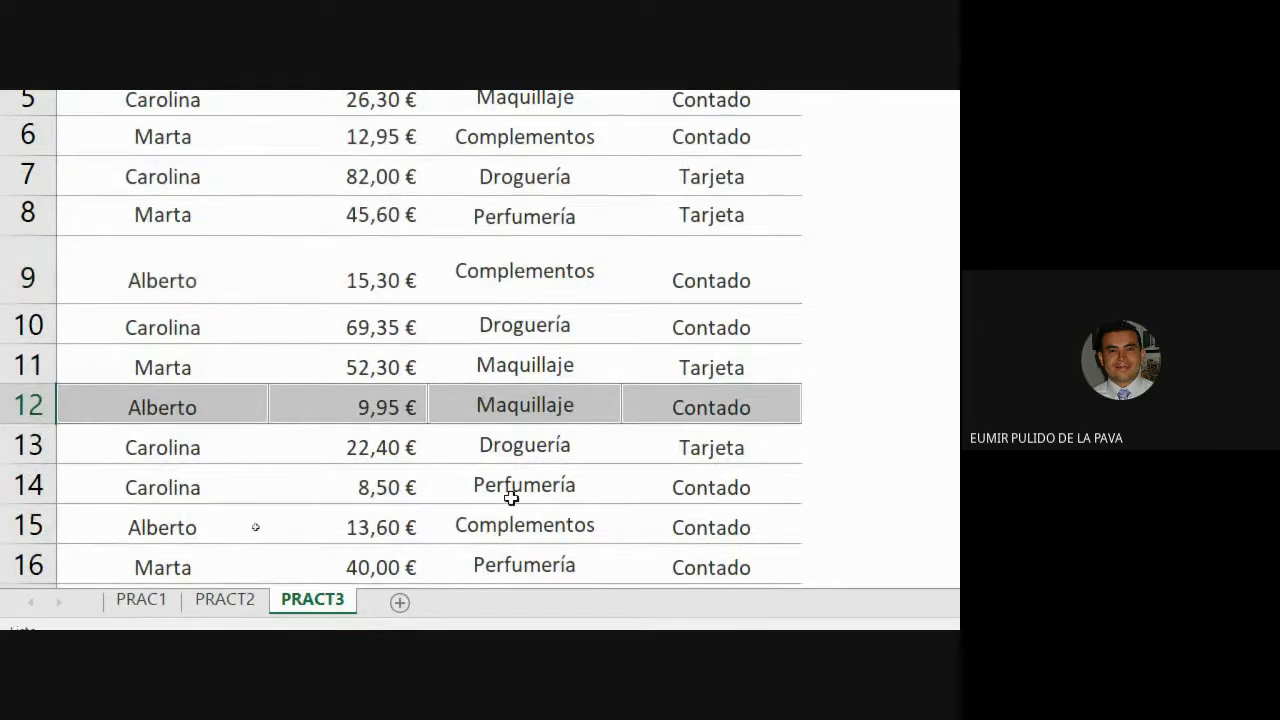
{"action": "scroll", "coordinate": [506, 493], "scroll_direction": "down", "scroll_amount": 2}
{"action": "scroll", "coordinate": [763, 490], "scroll_direction": "down", "scroll_amount": 4}
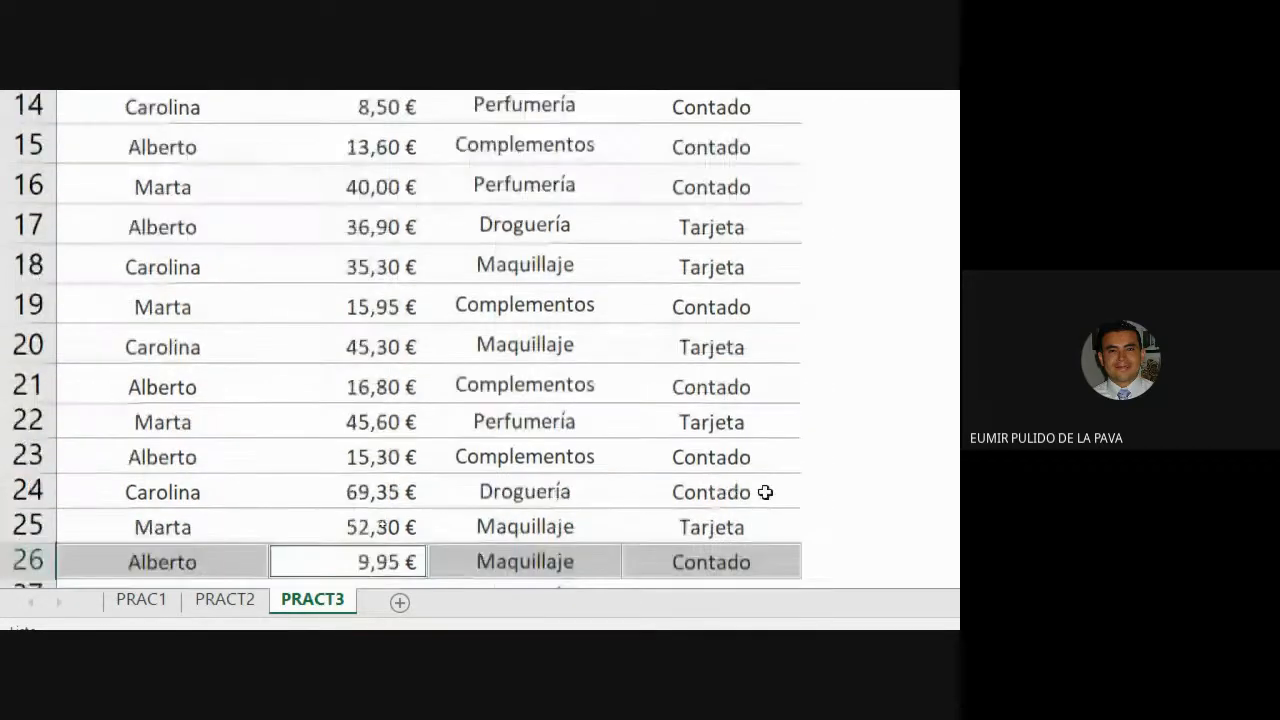
{"action": "scroll", "coordinate": [765, 493], "scroll_direction": "up", "scroll_amount": 5}
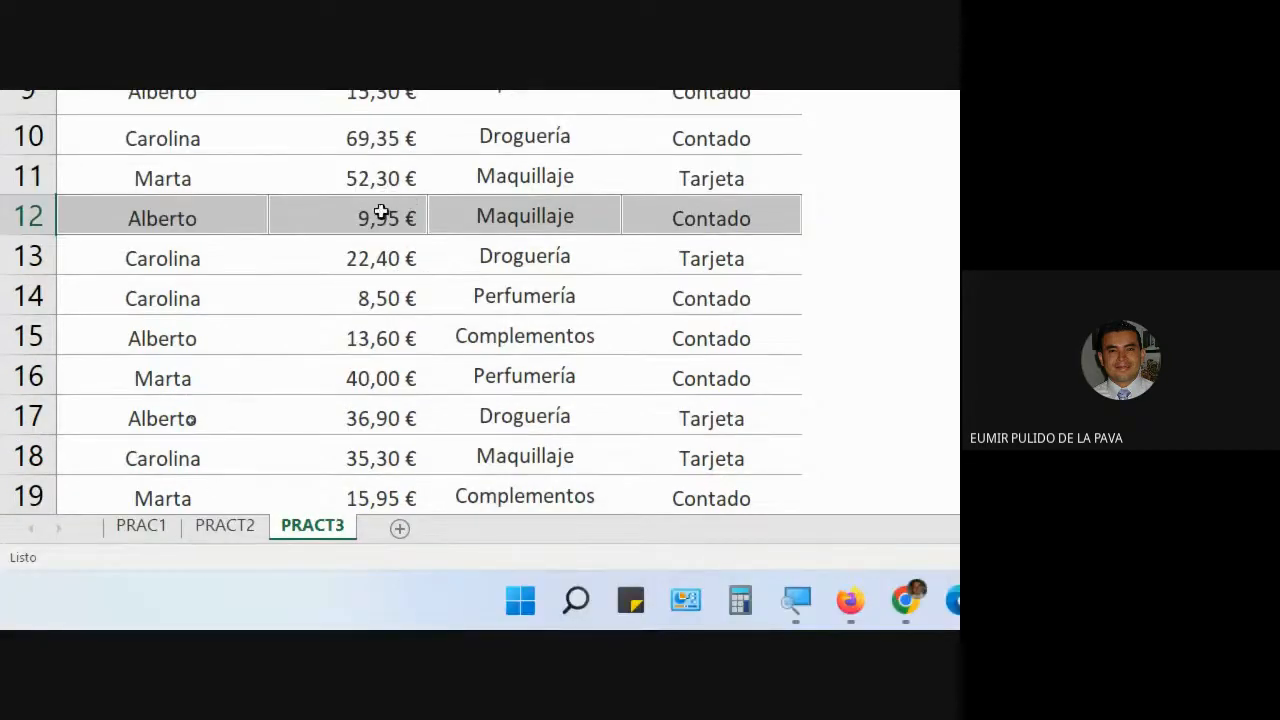
Select only the sale amounts of the two matching rows, B12 and B26
{"action": "left_click", "coordinate": [380, 212]}
{"action": "scroll", "coordinate": [450, 470], "scroll_direction": "down", "scroll_amount": 4}
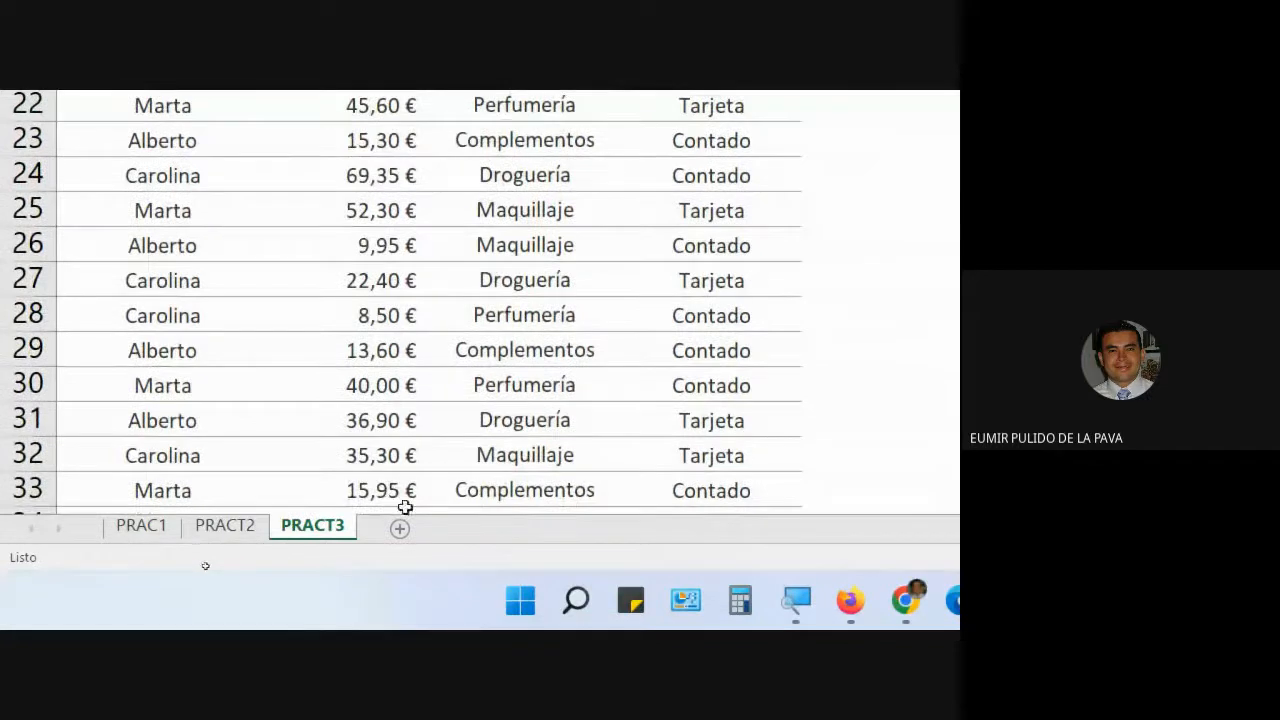
{"action": "left_click", "coordinate": [342, 261], "text": "ctrl"}
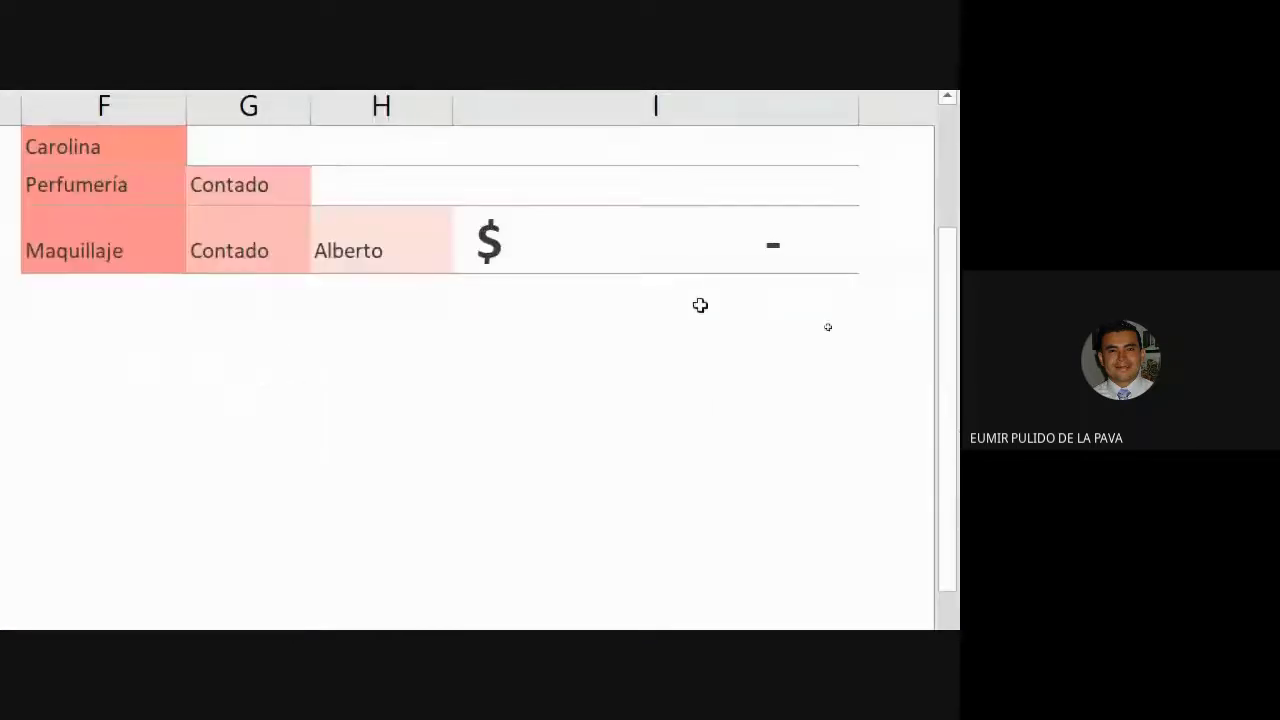
Open the SUMAR.SI.CONJUNTO formula in I9 and check its sum and criteria ranges against the Vendedor, Importe venta, Sección and Pago columns
{"action": "left_click", "coordinate": [635, 242]}
{"action": "double_click", "coordinate": [635, 242]}
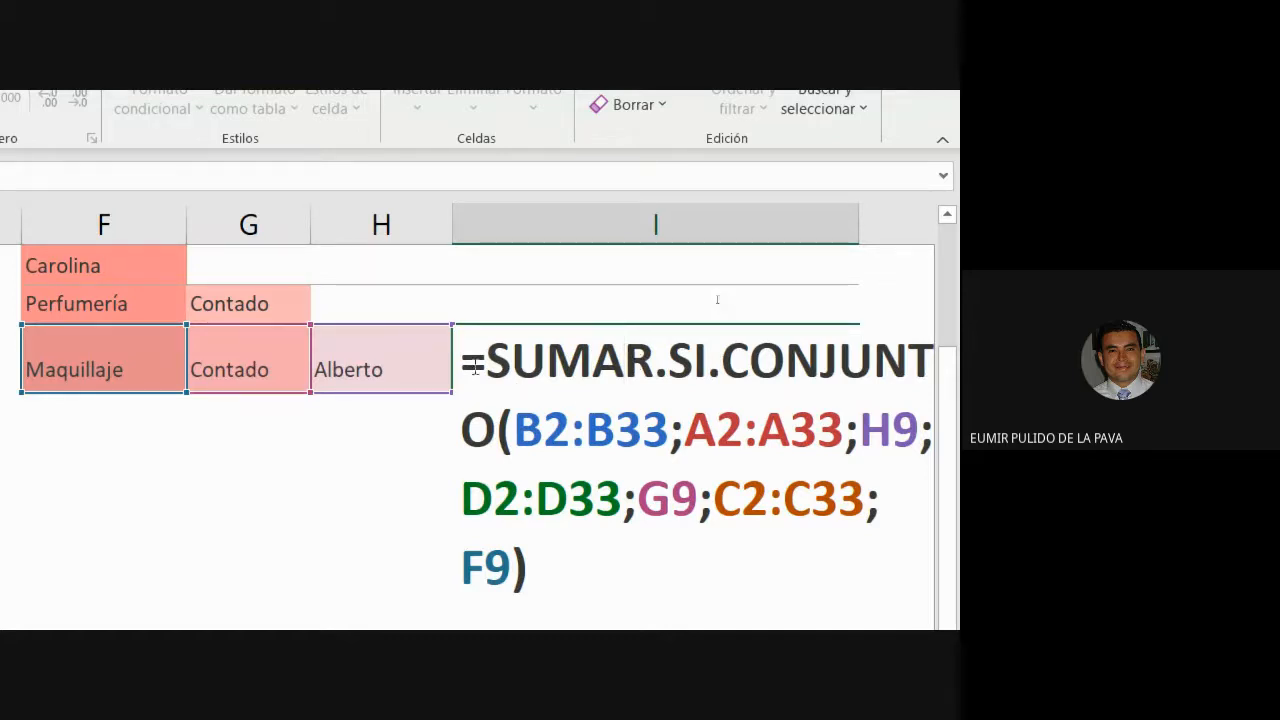
{"action": "left_click_drag", "start_coordinate": [458, 364], "coordinate": [648, 559]}
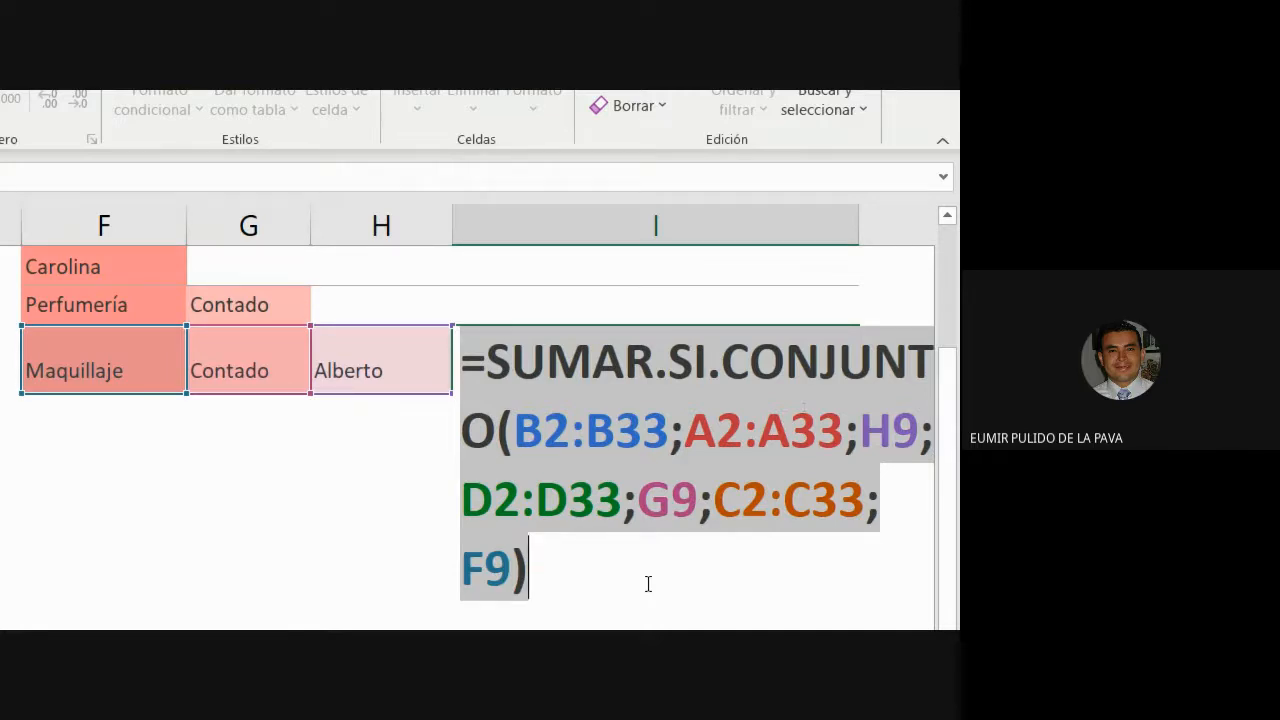
{"action": "left_click", "coordinate": [648, 584]}
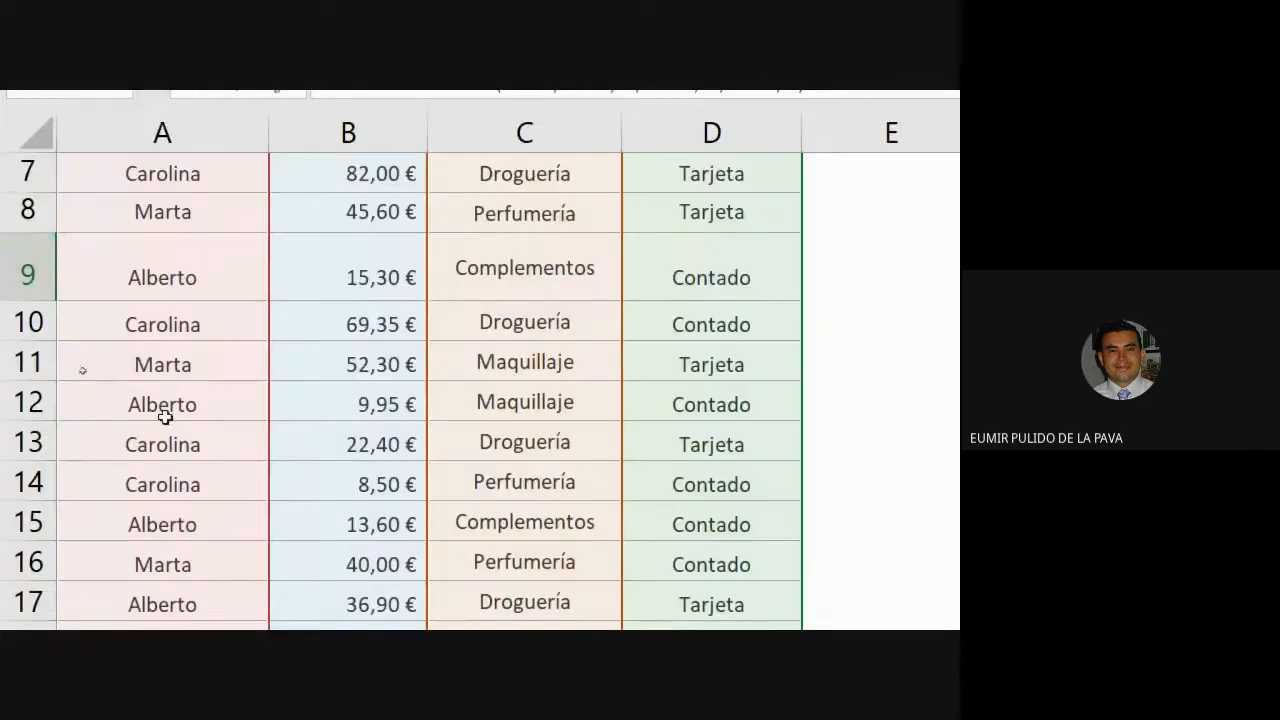
{"action": "scroll", "coordinate": [357, 443], "scroll_direction": "up", "scroll_amount": 1}
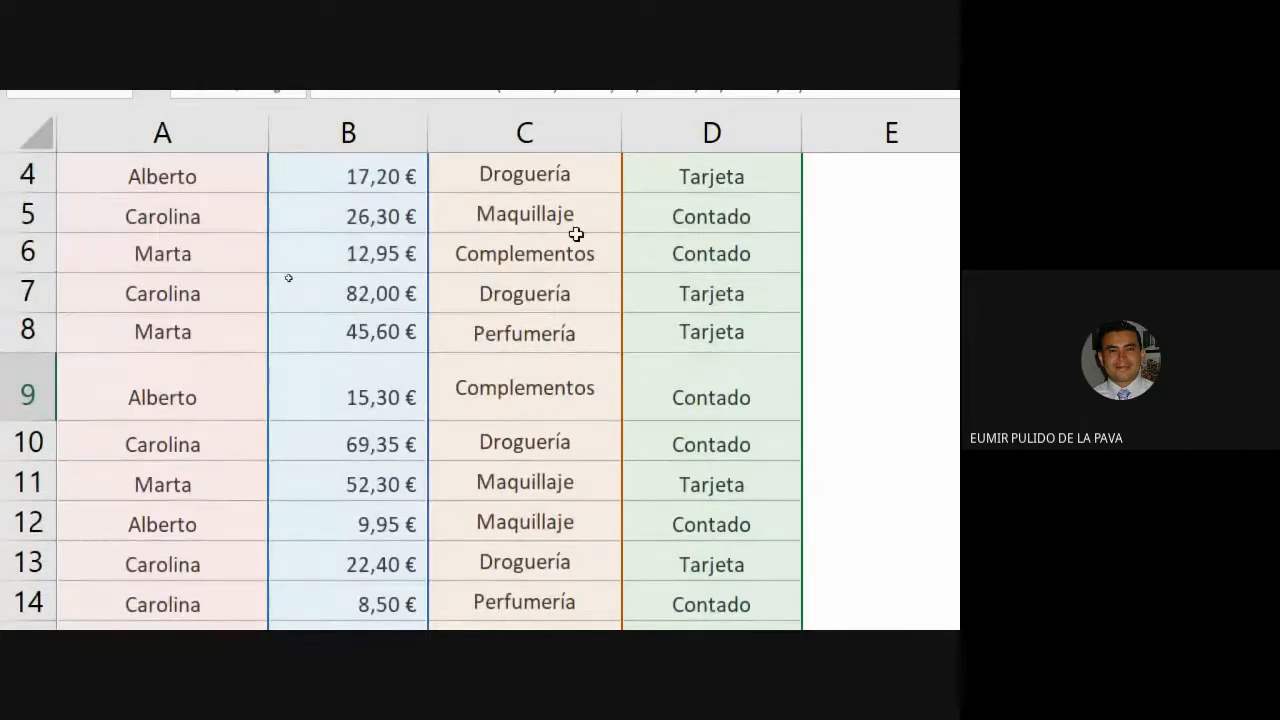
{"action": "scroll", "coordinate": [522, 490], "scroll_direction": "down", "scroll_amount": 2}
{"action": "scroll", "coordinate": [527, 540], "scroll_direction": "down", "scroll_amount": 1}
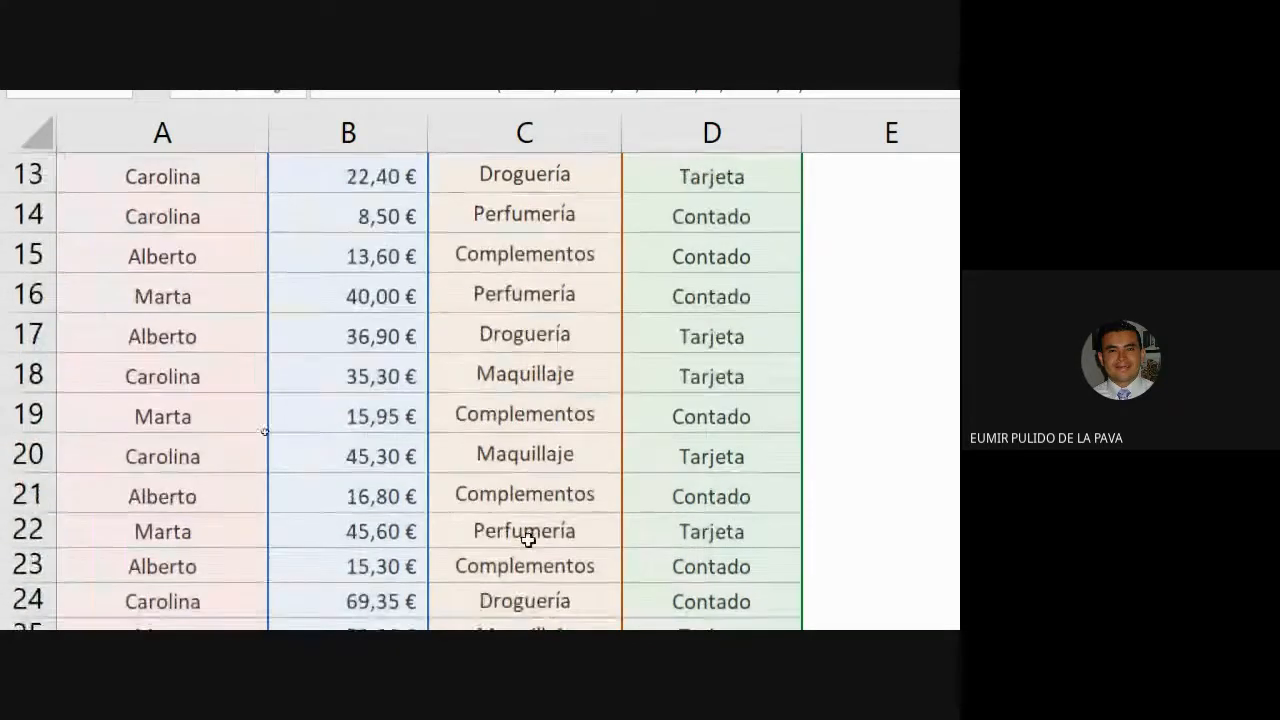
{"action": "scroll", "coordinate": [750, 606], "scroll_direction": "up", "scroll_amount": 3}
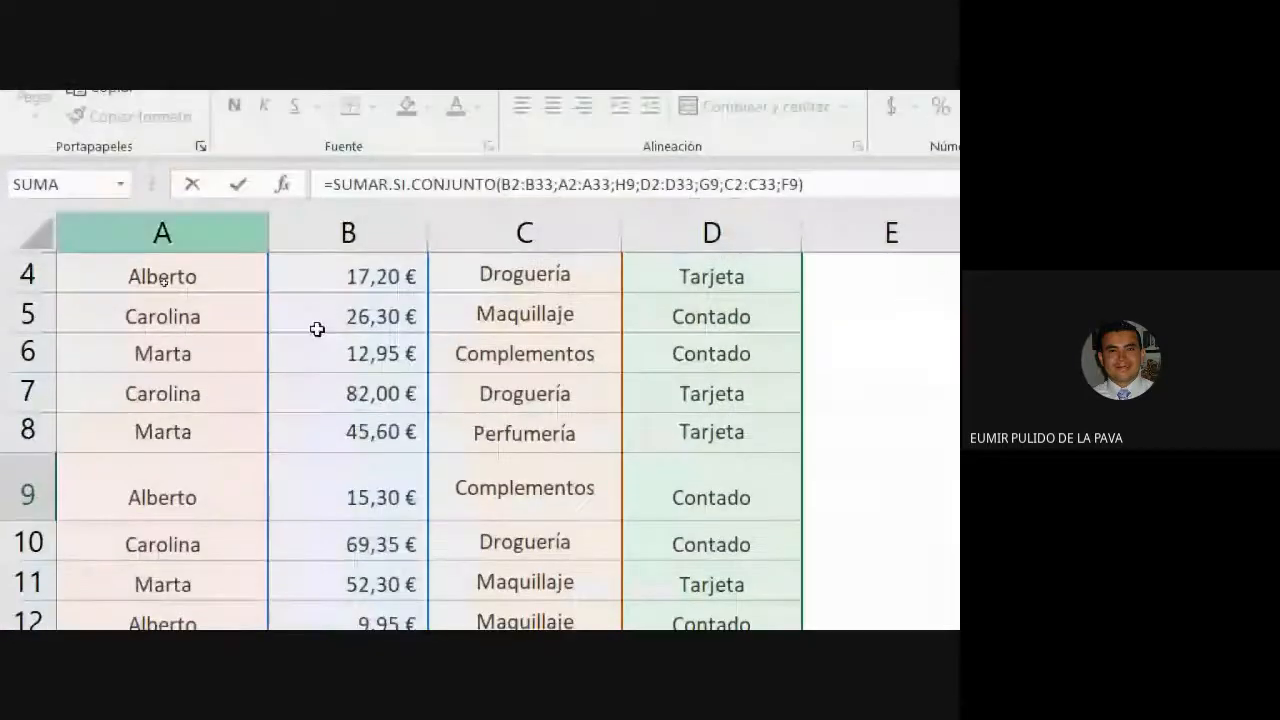
{"action": "scroll", "coordinate": [360, 360], "scroll_direction": "up", "scroll_amount": 1}
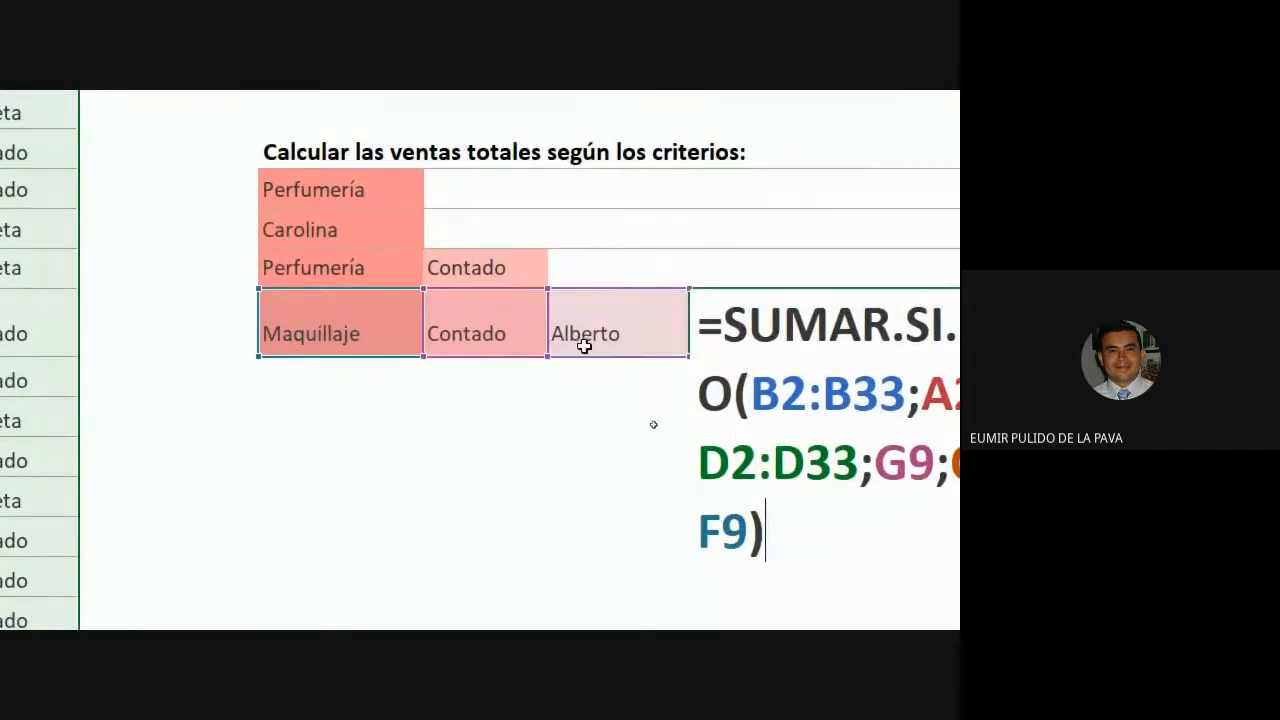
Check the criteria in F9, G9 and H9 for stray spaces and remove the trailing space after Contado in G9
{"action": "double_click", "coordinate": [385, 347]}
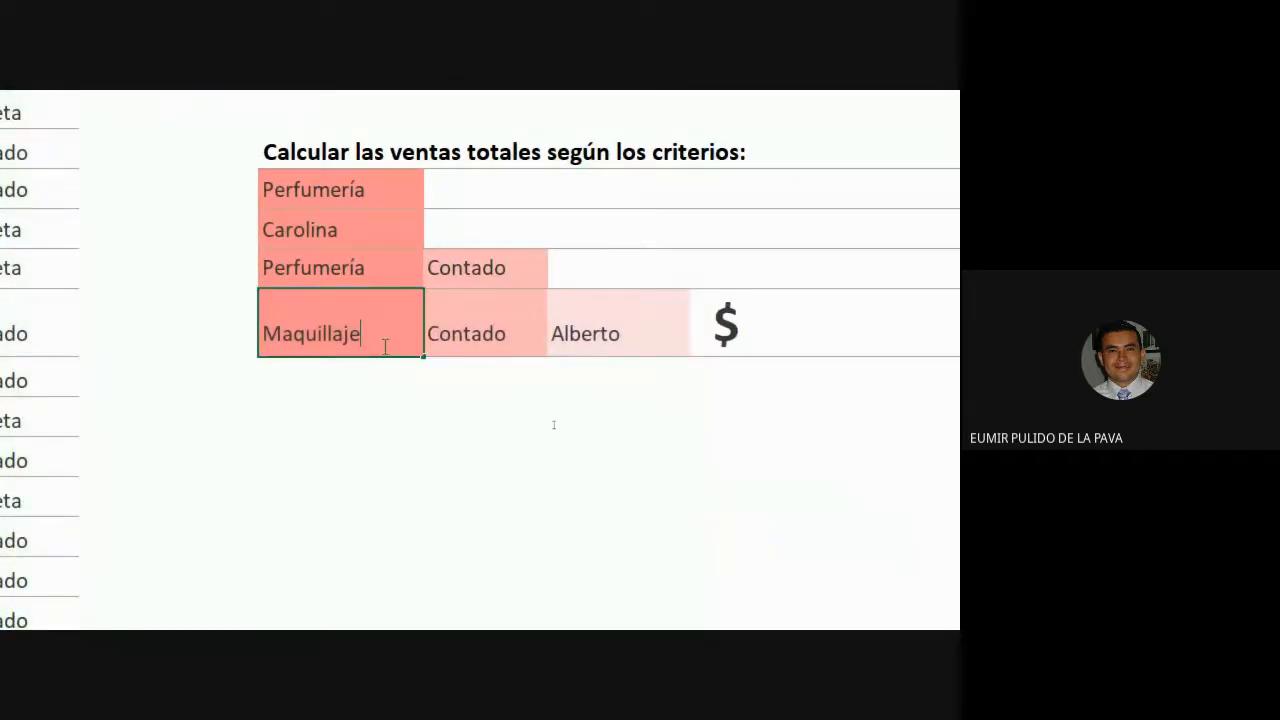
{"action": "double_click", "coordinate": [514, 344]}
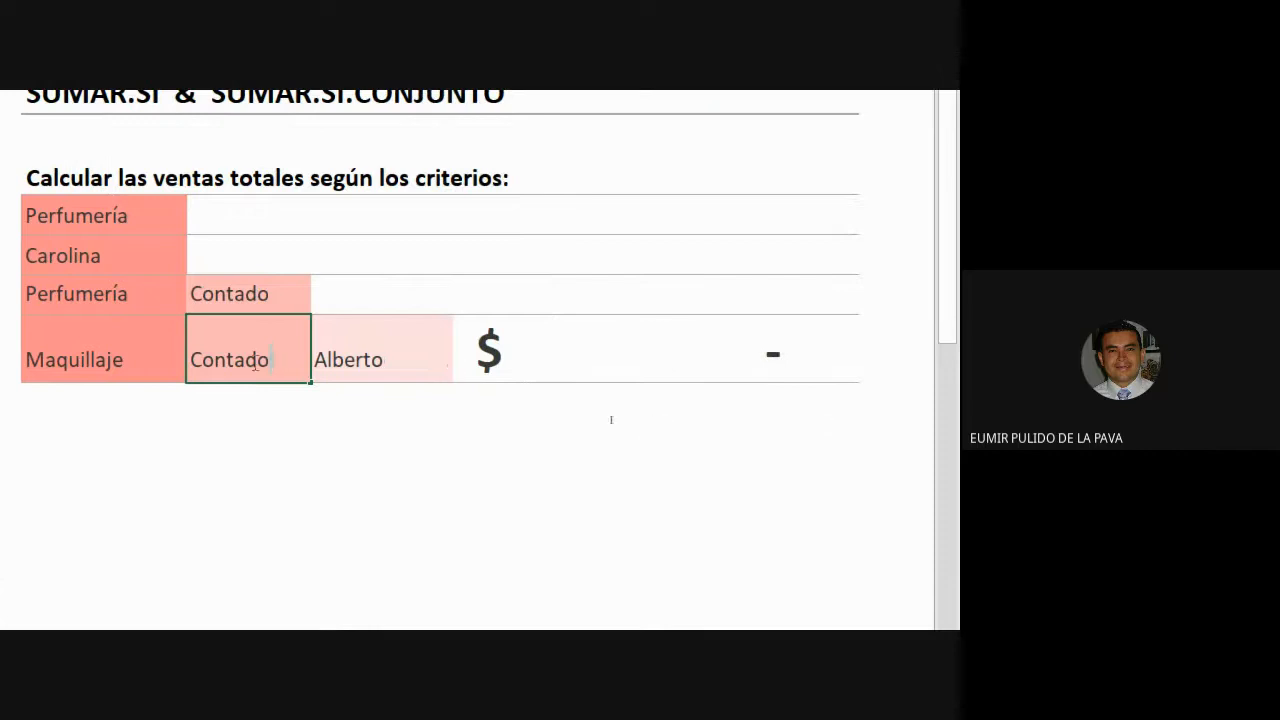
{"action": "double_click", "coordinate": [417, 356]}
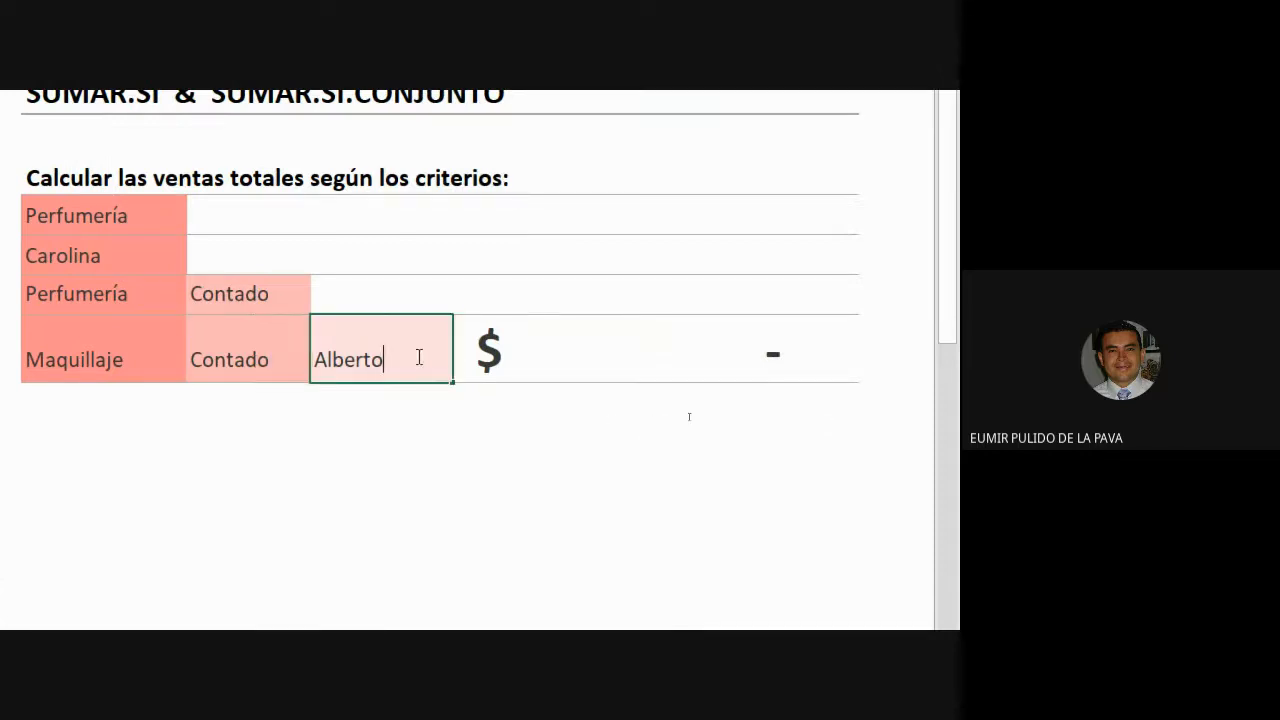
{"action": "left_click", "coordinate": [284, 364]}
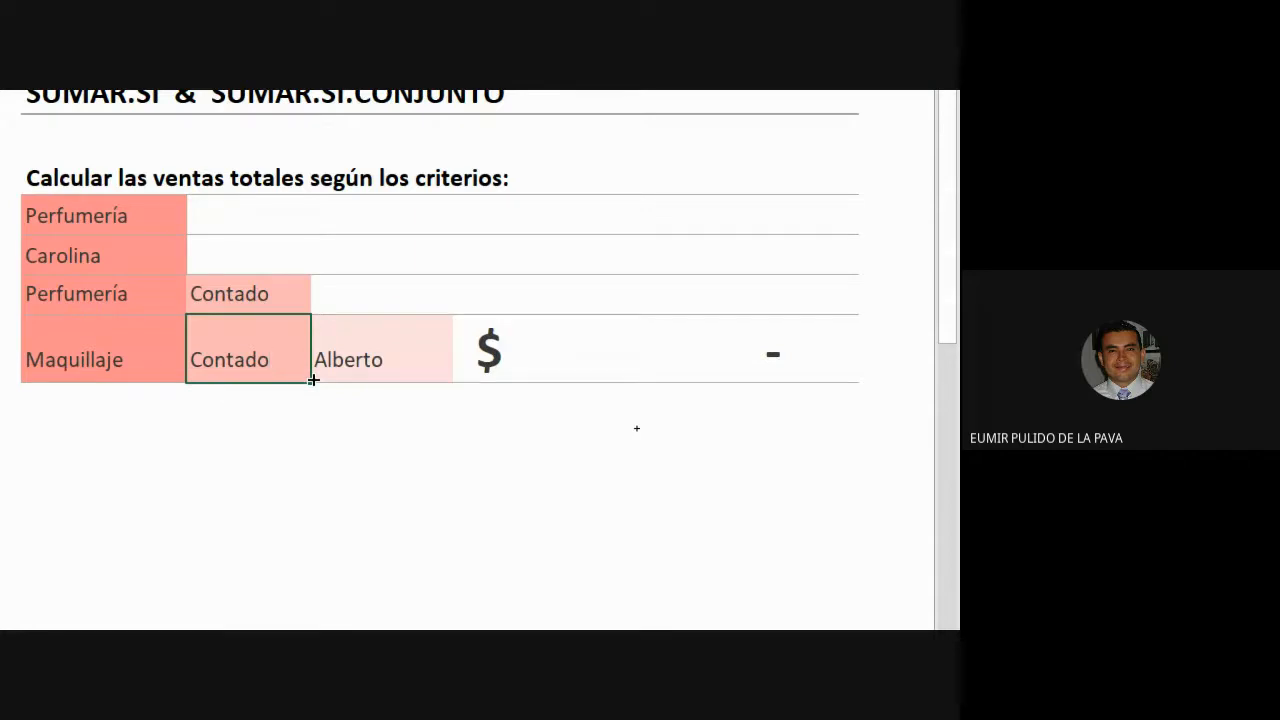
{"action": "key", "text": "Return"}
Select the total in I9, review its formula against the source columns and re-enter it
{"action": "left_click", "coordinate": [712, 312]}
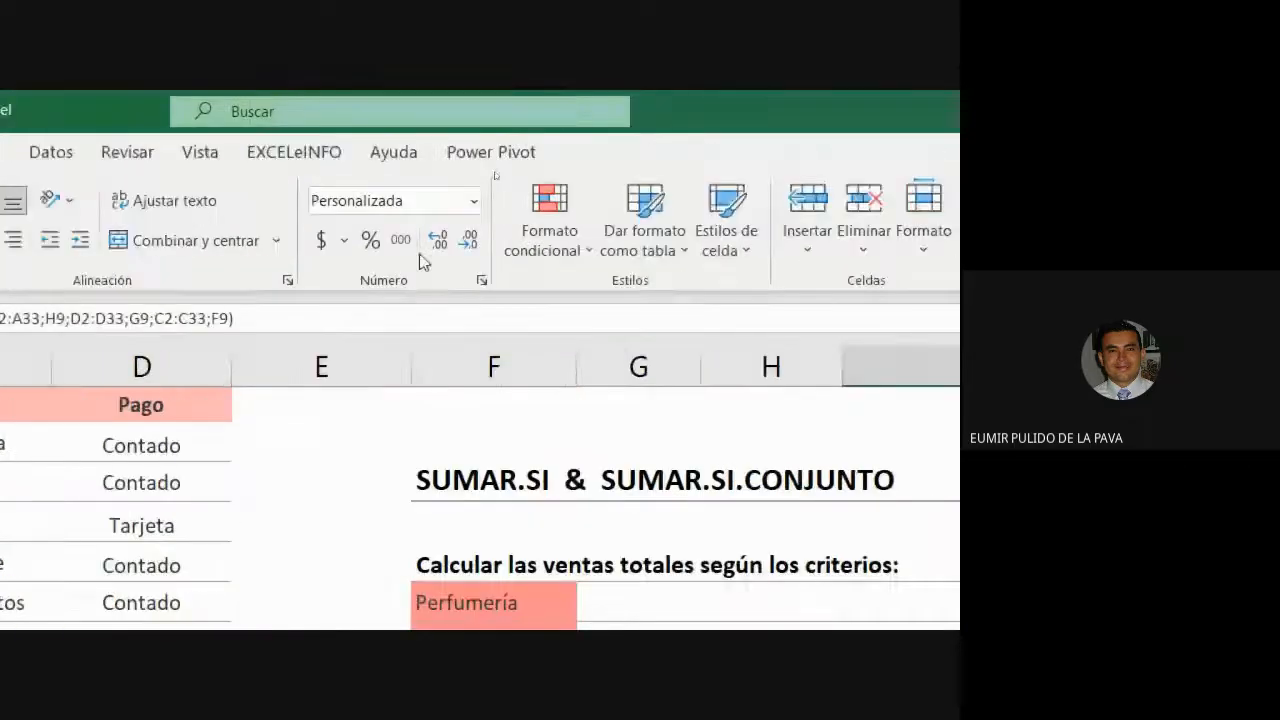
{"action": "left_click", "coordinate": [831, 240]}
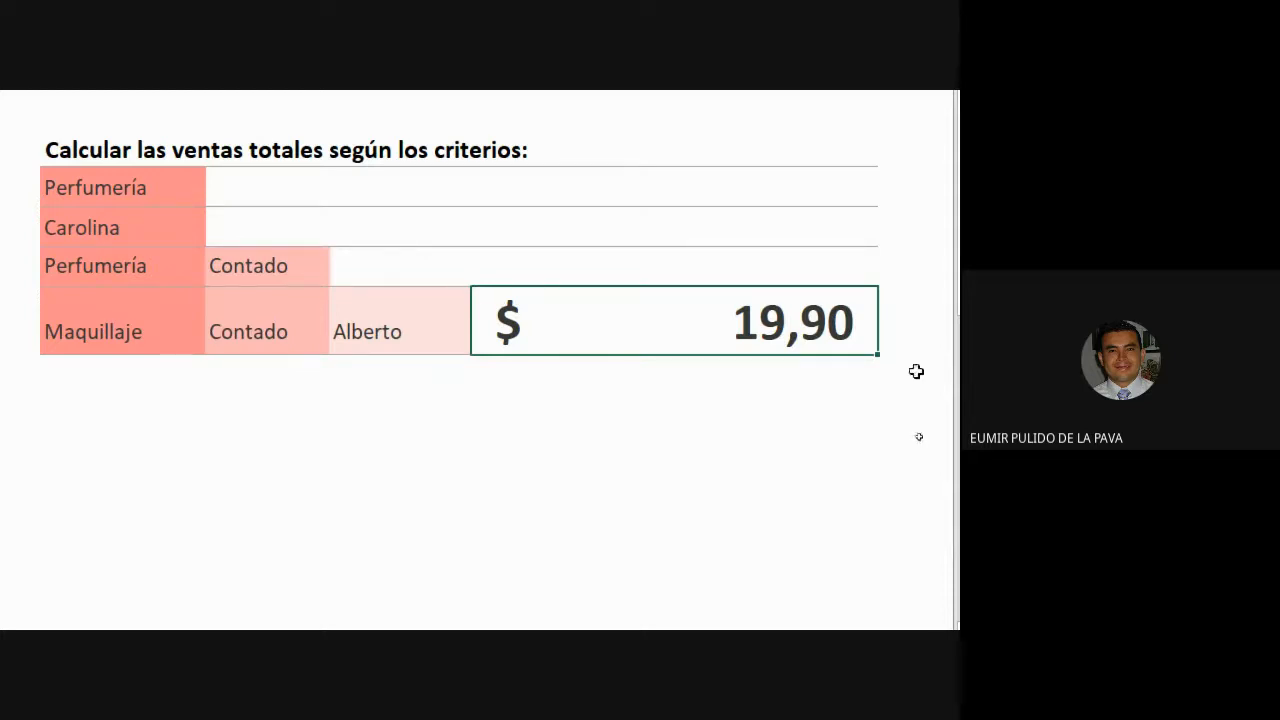
{"action": "double_click", "coordinate": [679, 328]}
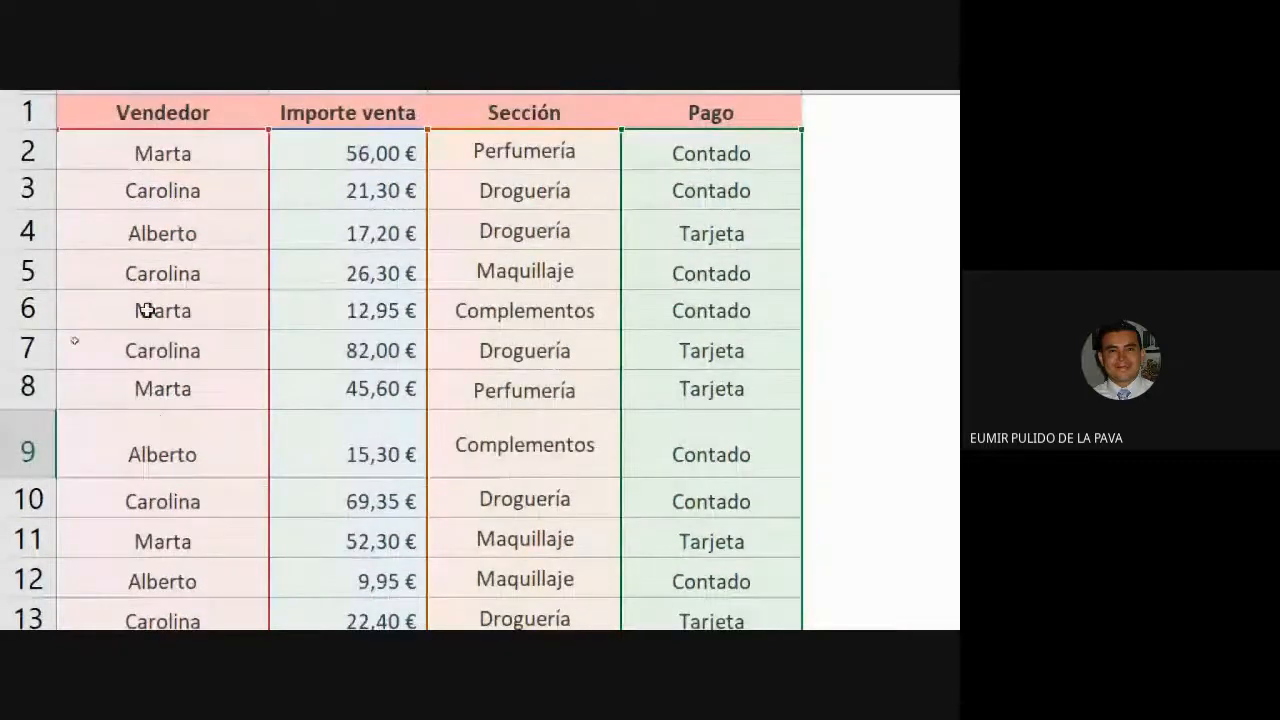
{"action": "key", "text": "Return"}
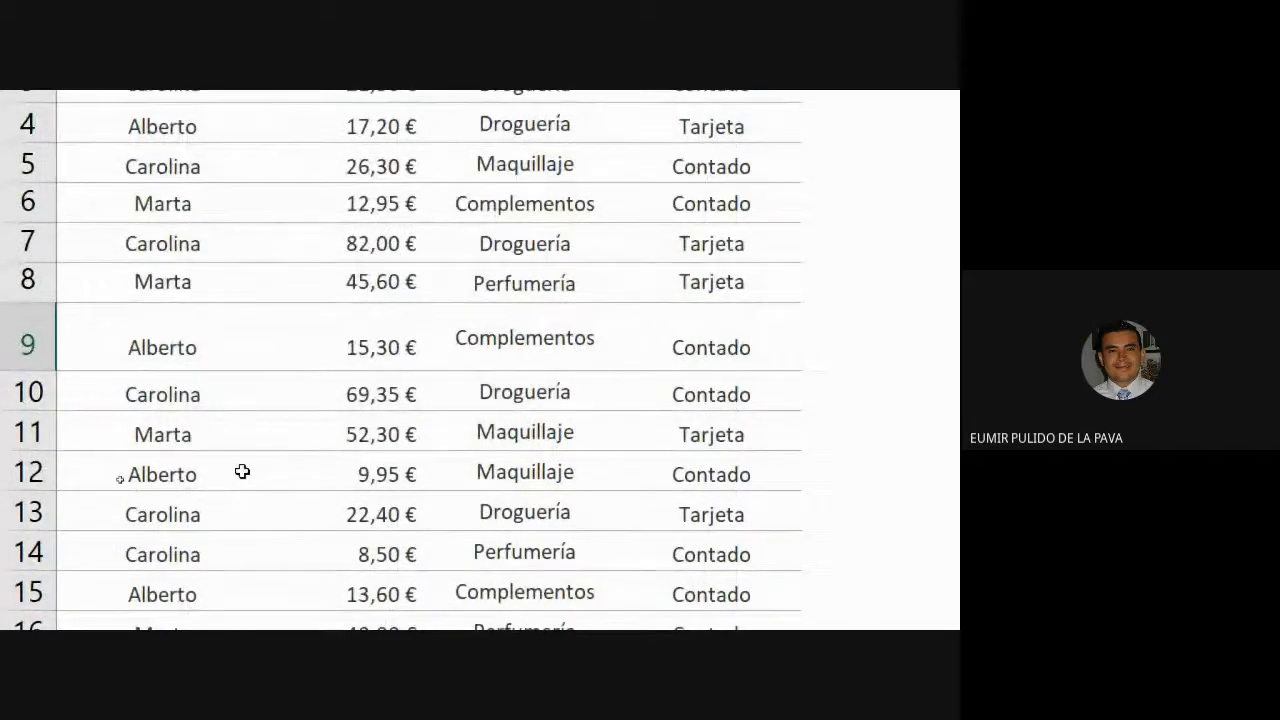
Highlight A12:D12, add a trailing space after the seller in A12 and check the effect on the total in I9
{"action": "left_click_drag", "start_coordinate": [148, 476], "coordinate": [737, 486]}
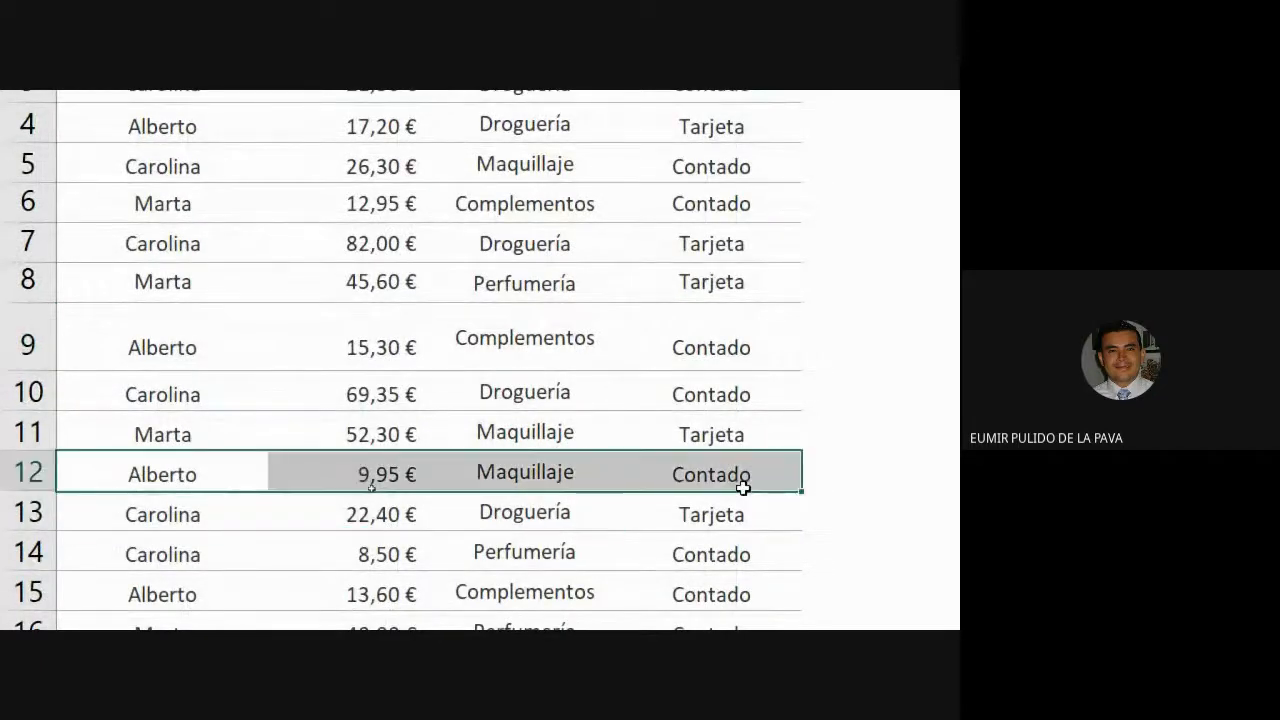
{"action": "double_click", "coordinate": [204, 476]}
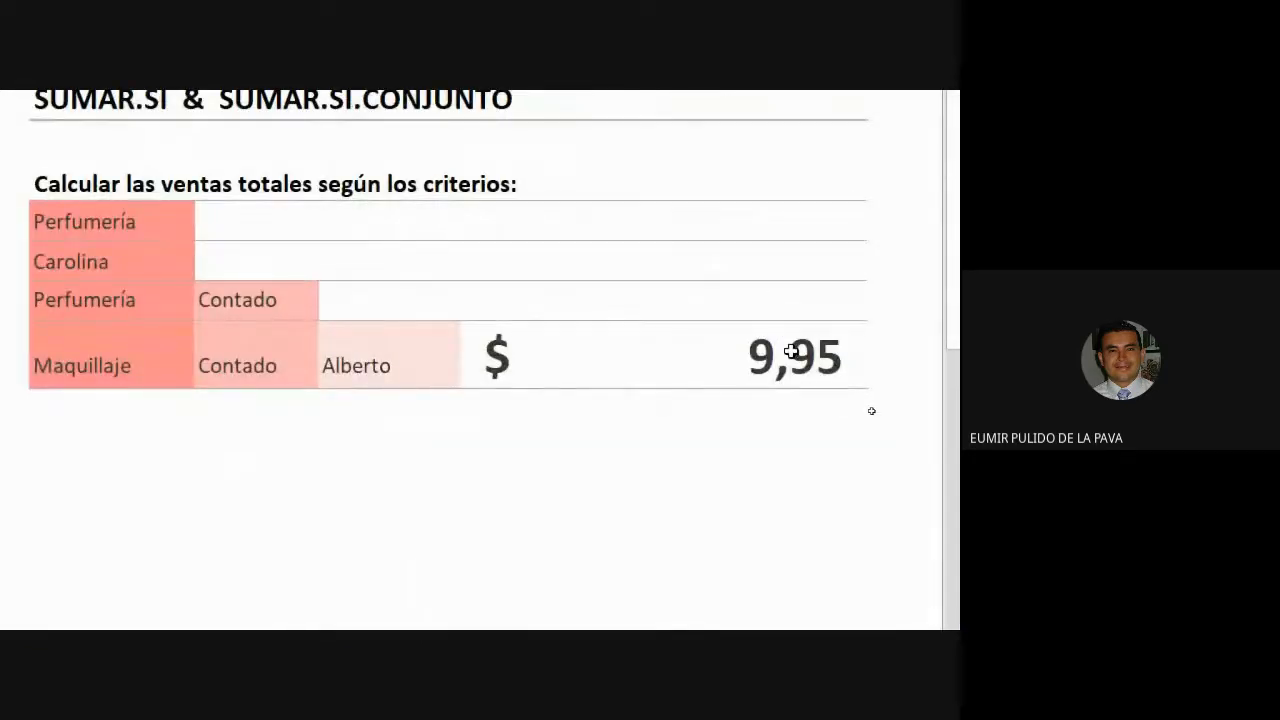
{"action": "left_click_drag", "start_coordinate": [163, 360], "coordinate": [330, 364]}
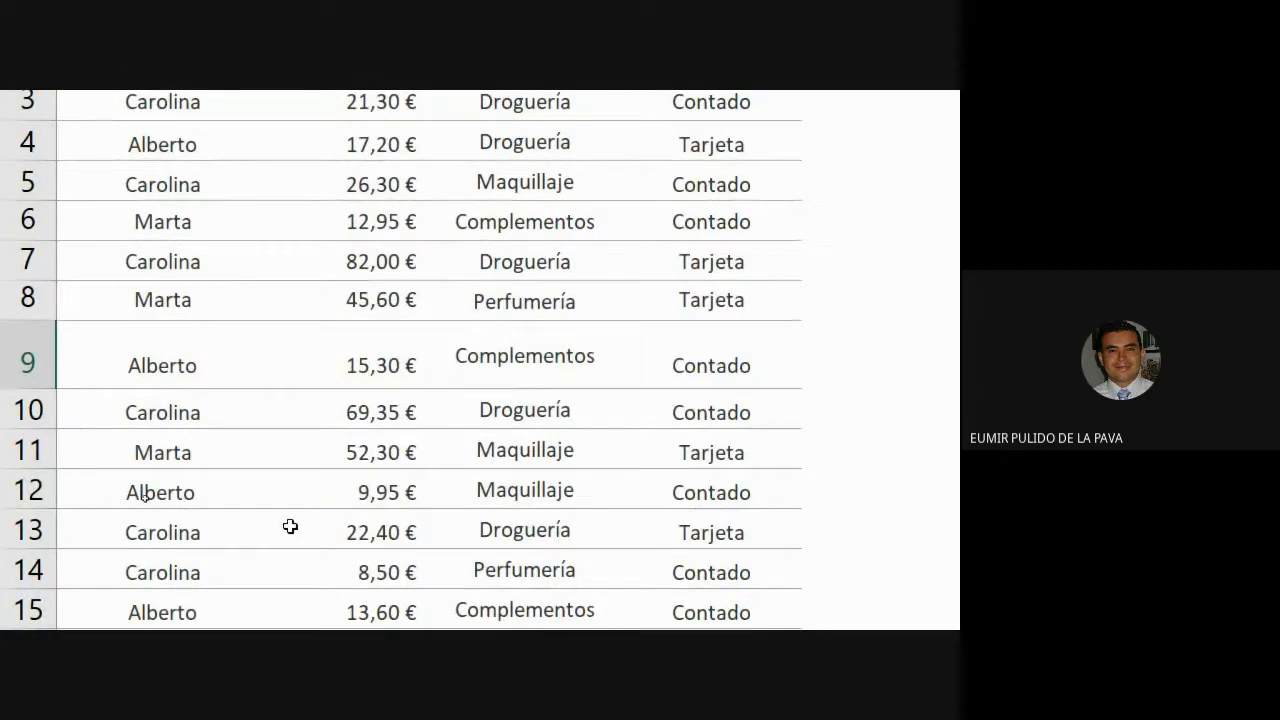
Remove the trailing space after the seller in A12 and bring up the EXCELeINFO add-in commands
{"action": "double_click", "coordinate": [284, 492]}
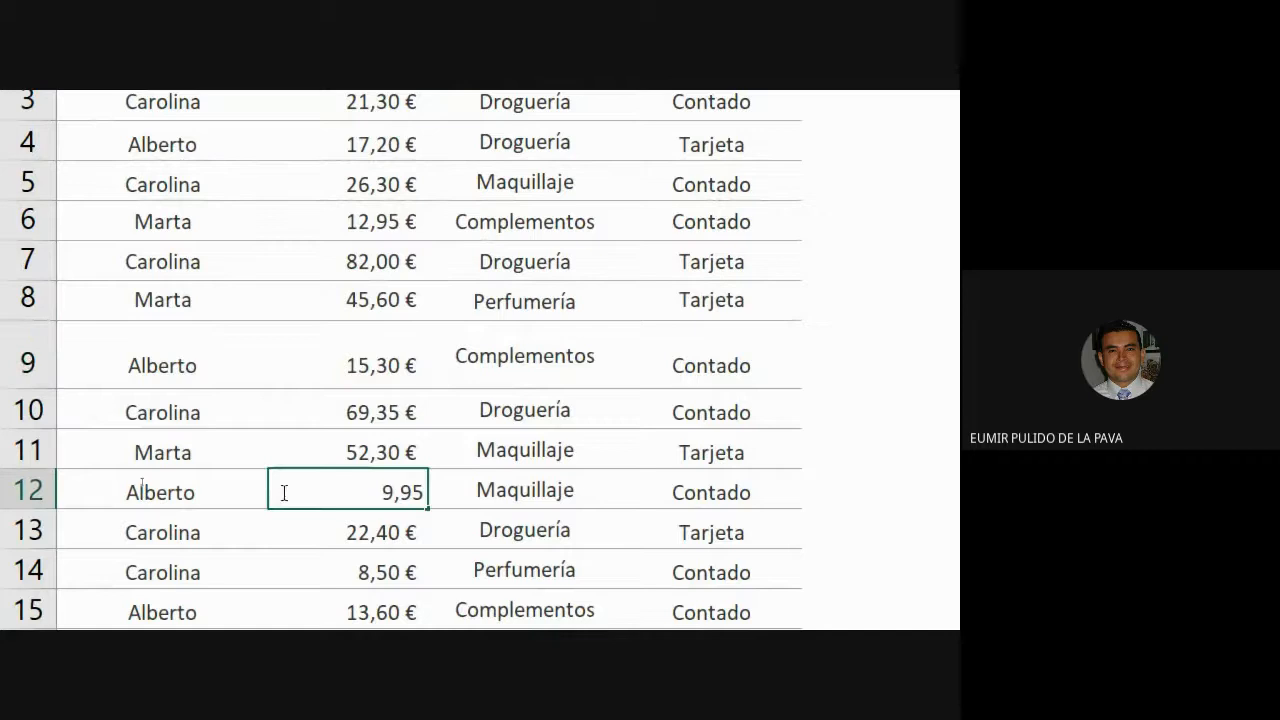
{"action": "double_click", "coordinate": [222, 494]}
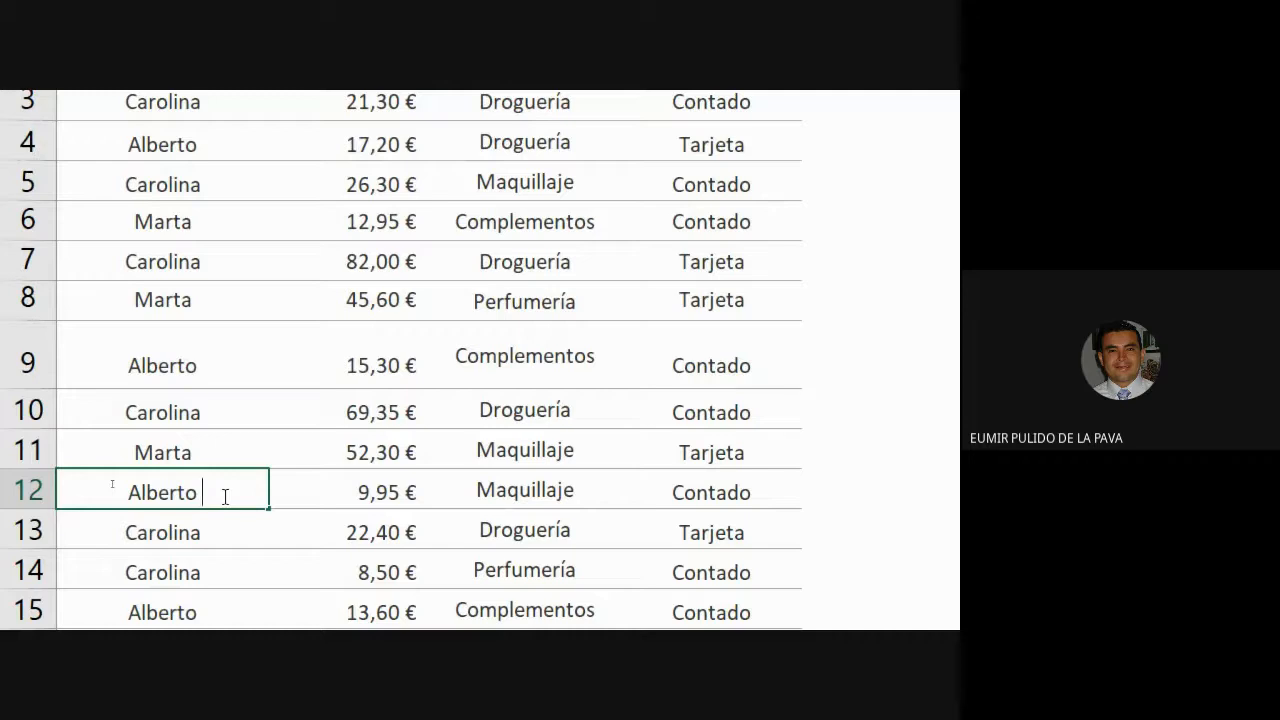
{"action": "key", "text": "Return"}
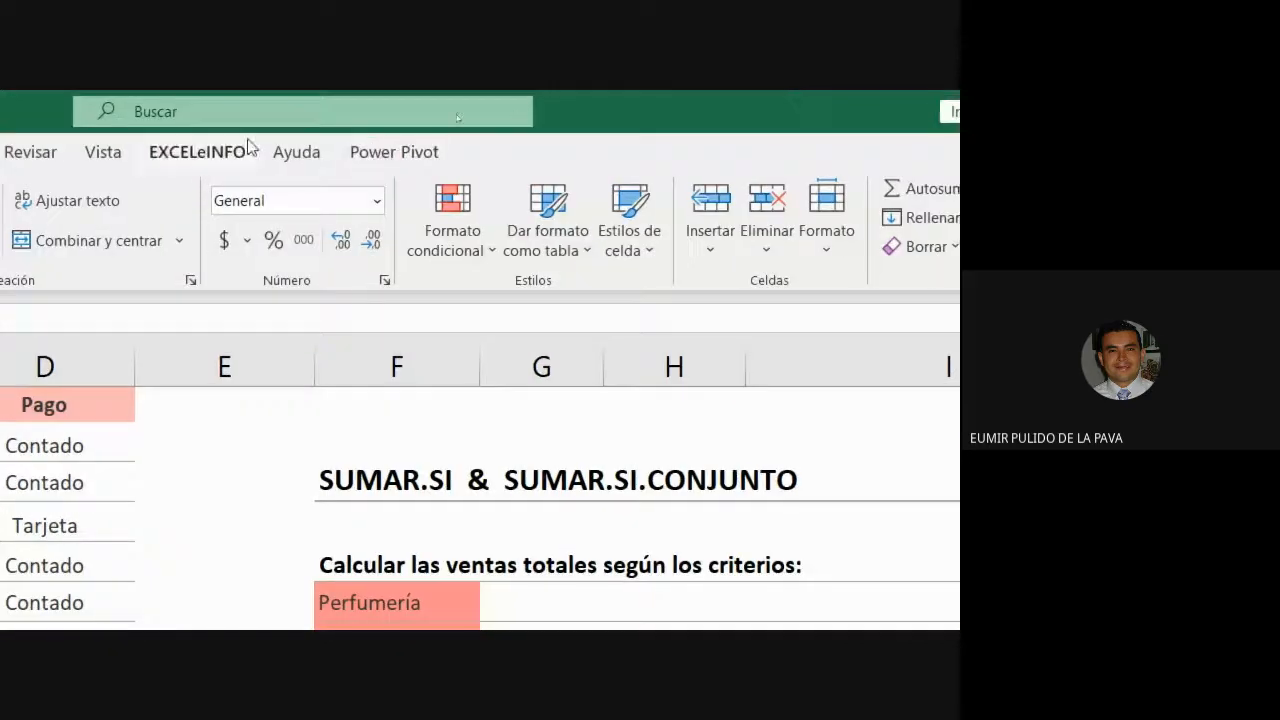
{"action": "left_click", "coordinate": [222, 158]}
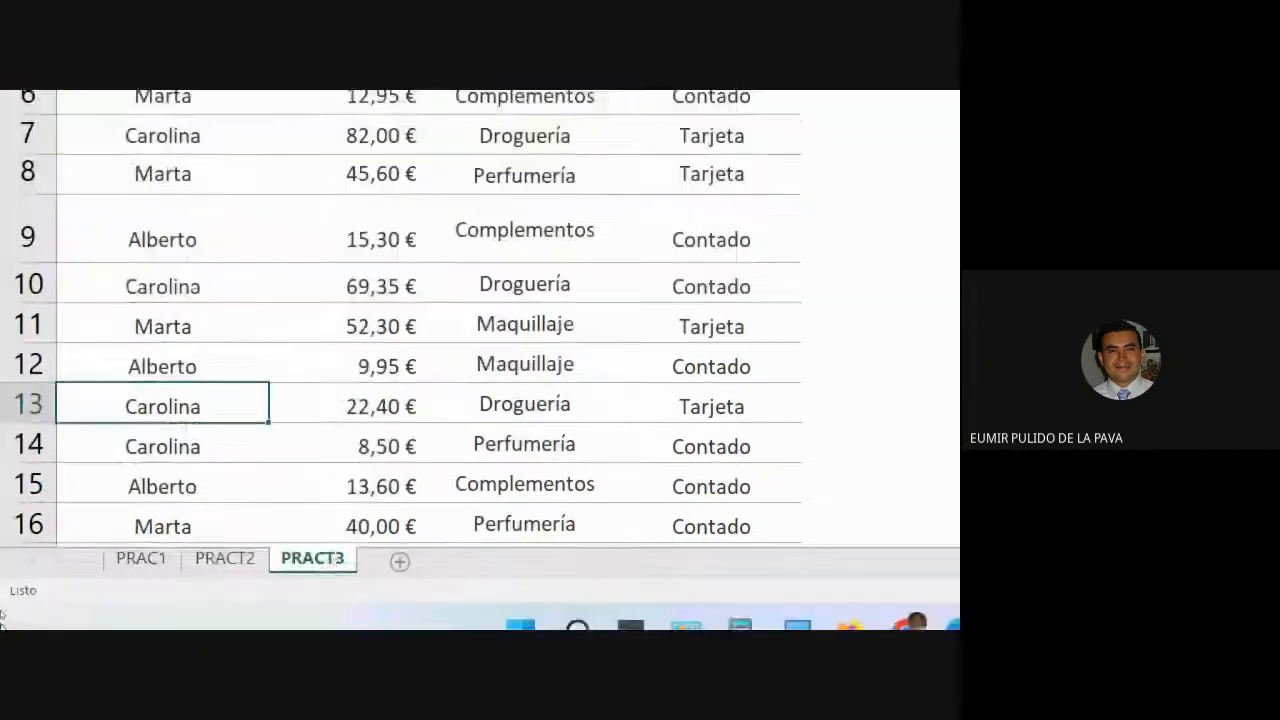
Open the SUMAR.SI.CONJUNTO formula in I9 for editing and close the screen magnifier
{"action": "double_click", "coordinate": [723, 252]}
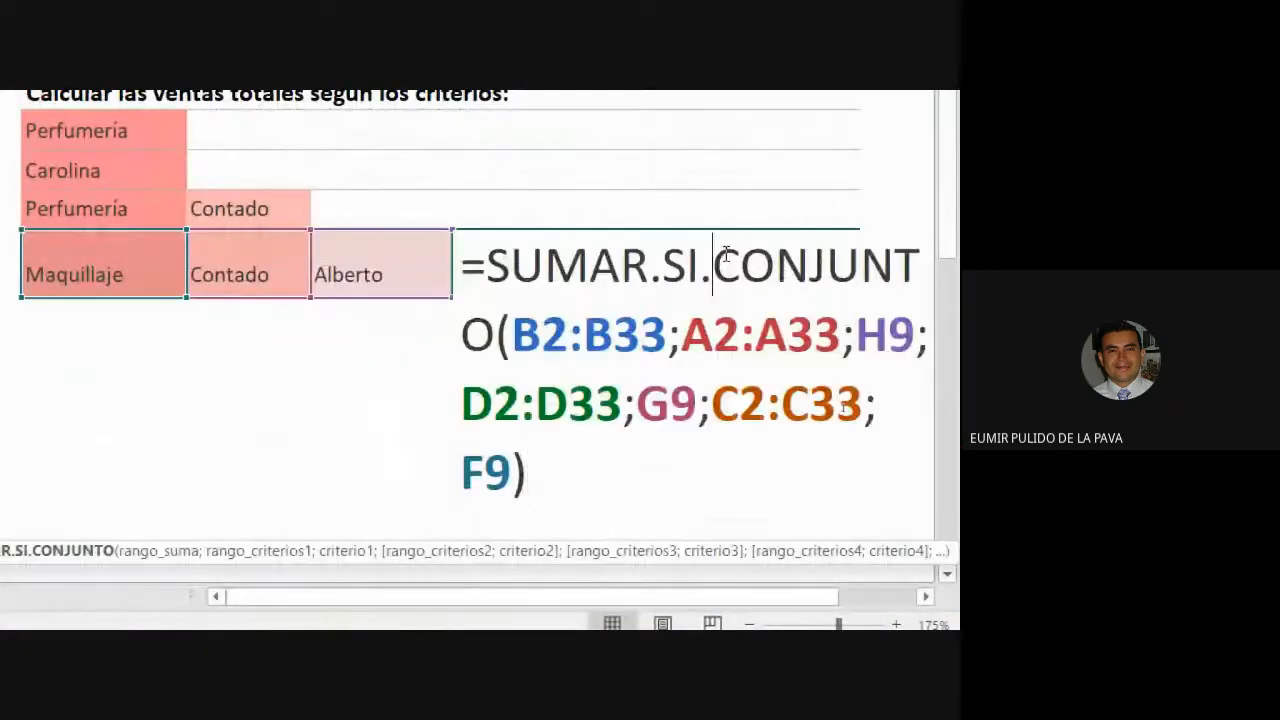
{"action": "left_click", "coordinate": [641, 426]}
{"action": "left_click", "coordinate": [660, 470]}
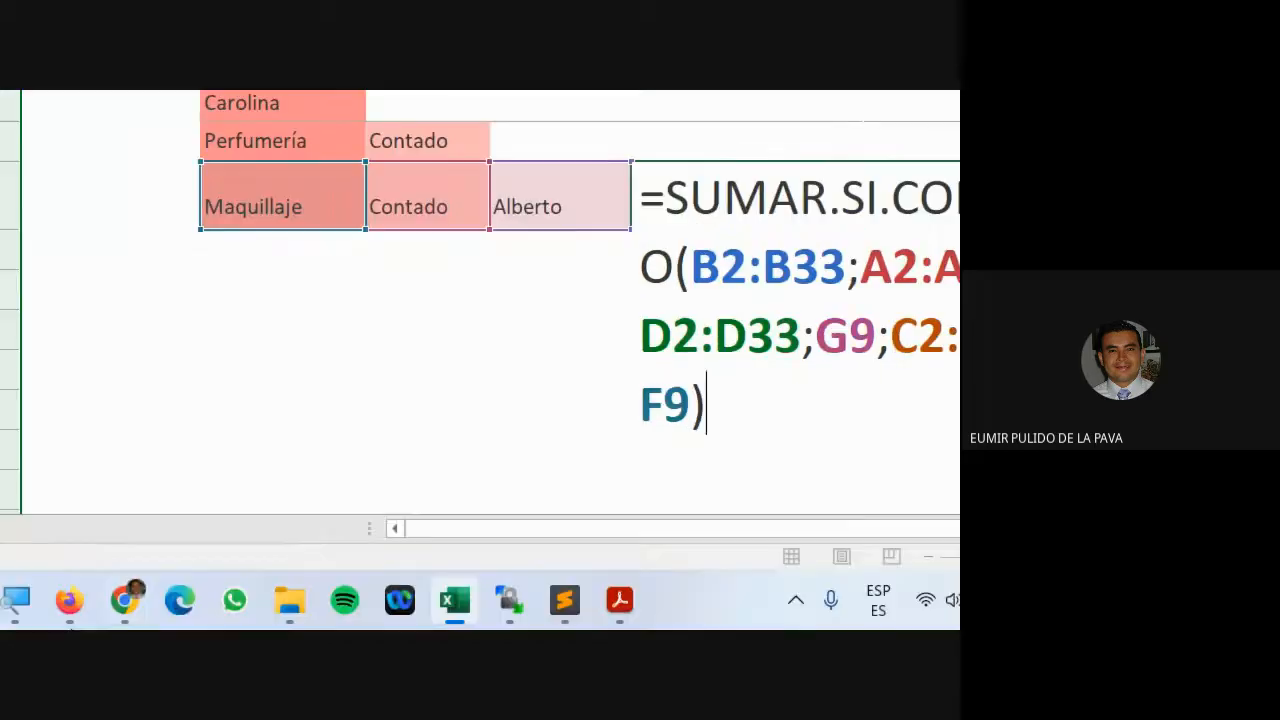
{"action": "left_click", "coordinate": [72, 600]}
{"action": "left_click", "coordinate": [163, 509]}
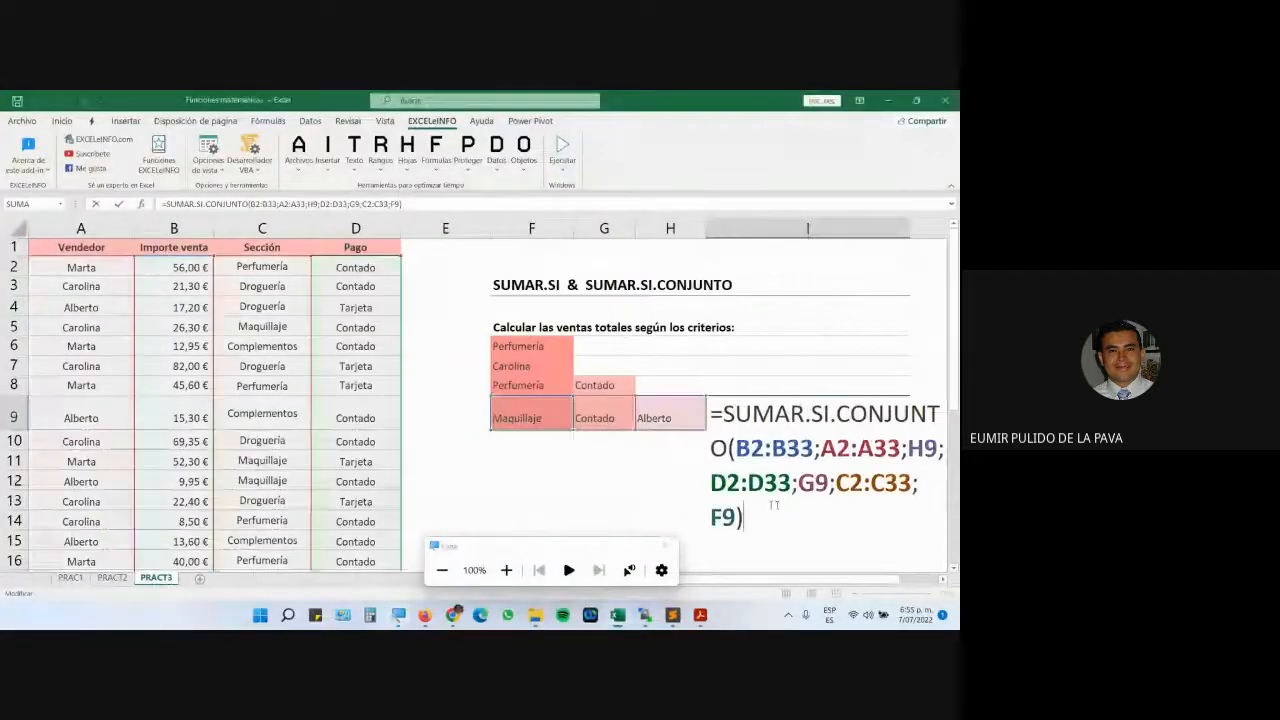
{"action": "left_click", "coordinate": [608, 548]}
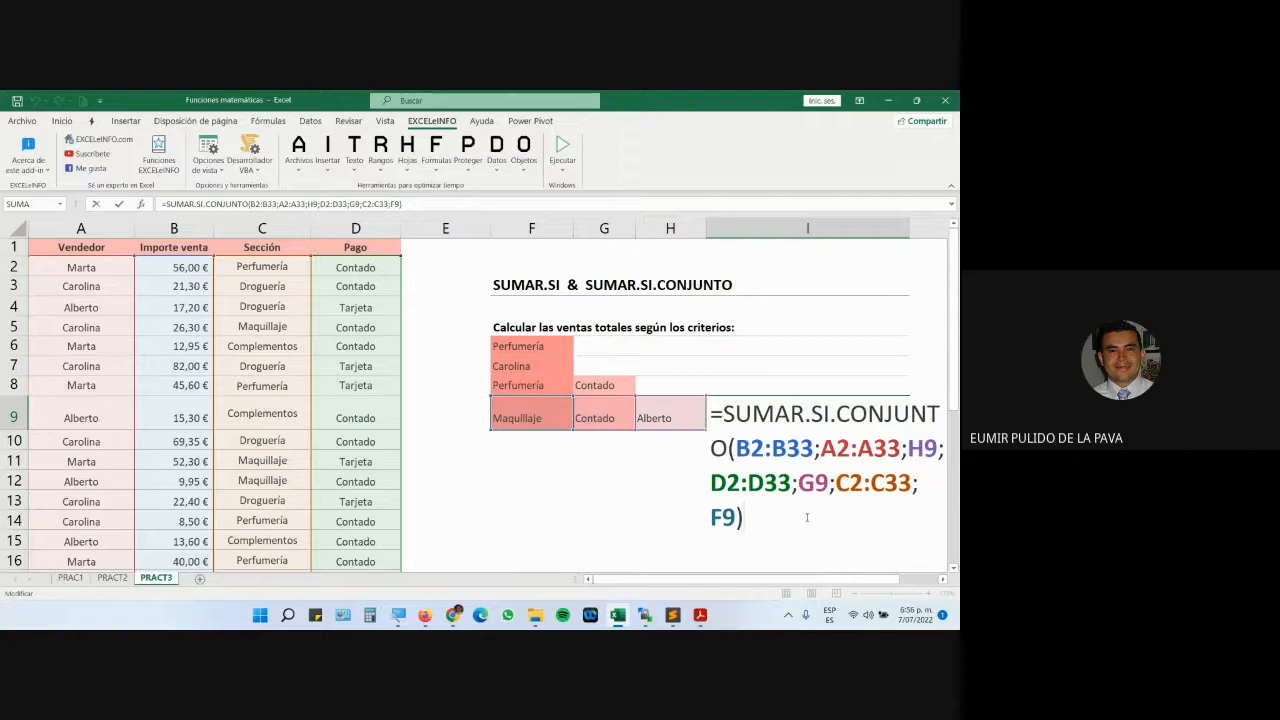
Check the class call's chat in Google Meet, return to Excel and highlight the formula text in I9
{"action": "mouse_move", "coordinate": [454, 615]}
{"action": "left_click", "coordinate": [386, 558]}
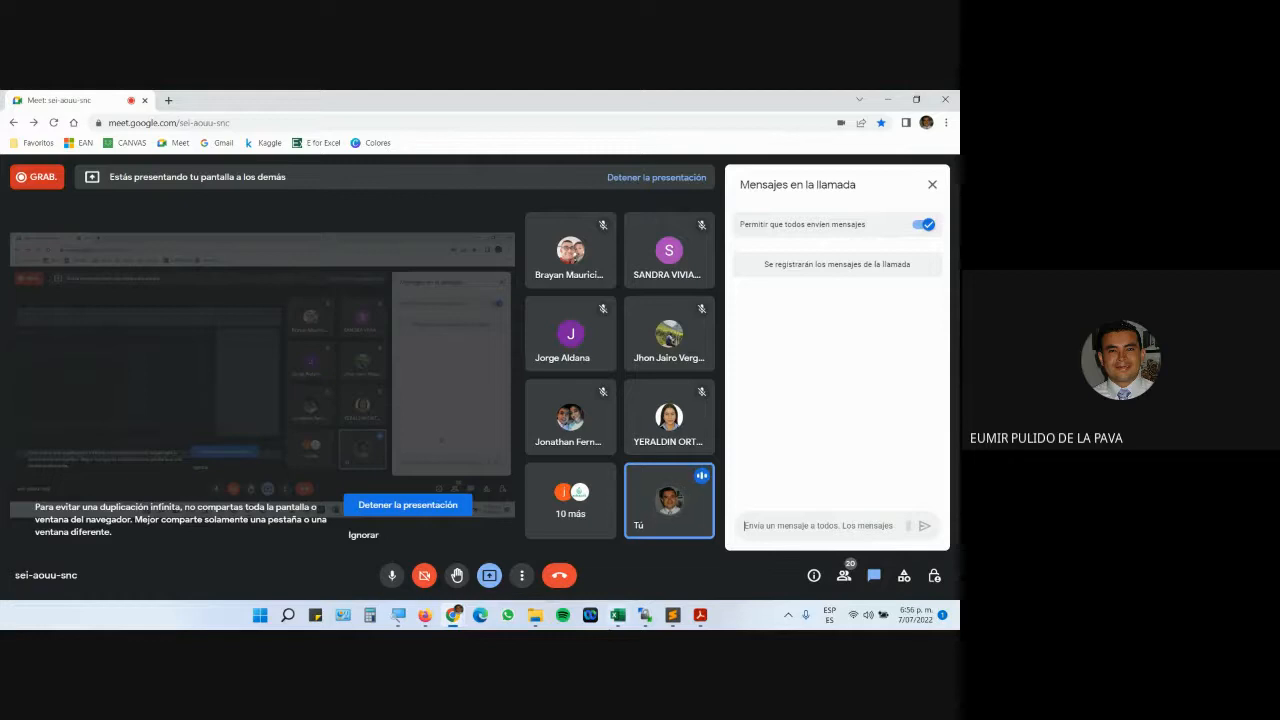
{"action": "left_click", "coordinate": [617, 618]}
{"action": "double_click", "coordinate": [745, 517]}
{"action": "left_click_drag", "start_coordinate": [745, 517], "coordinate": [724, 414]}
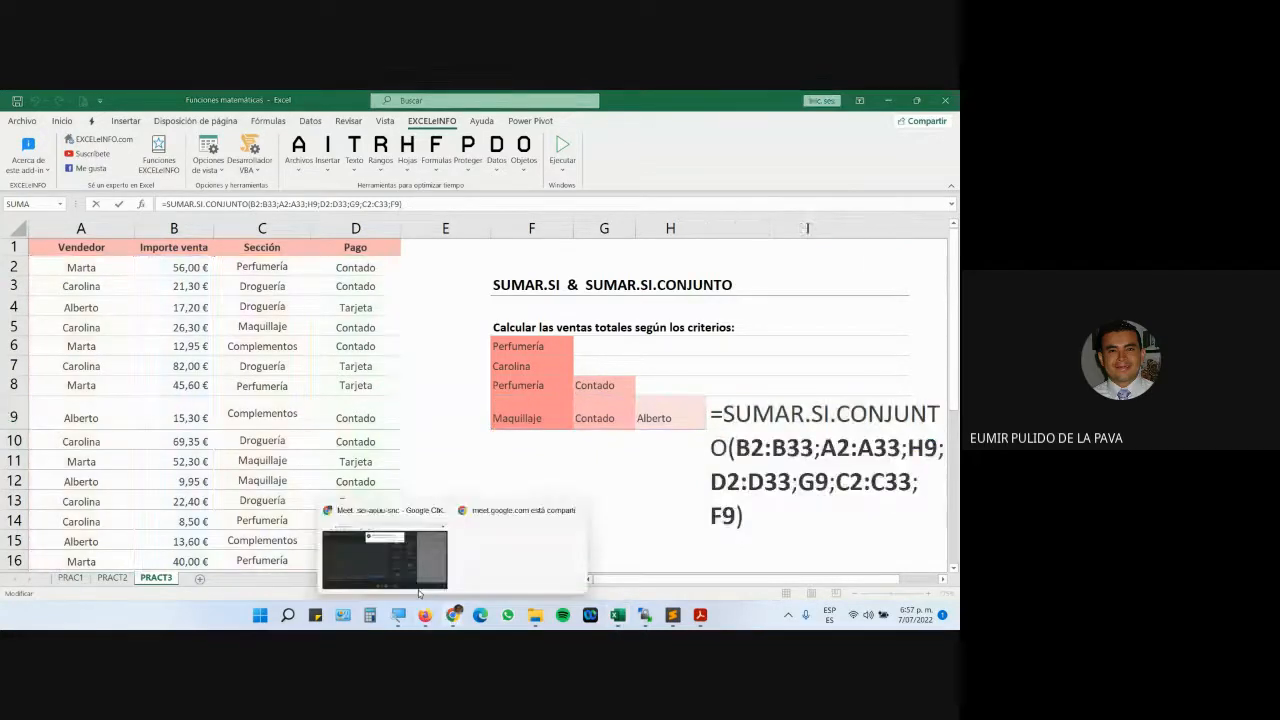
Read the call chat in Google Meet again, return to Excel and re-enter the formula in I9
{"action": "left_click", "coordinate": [453, 615]}
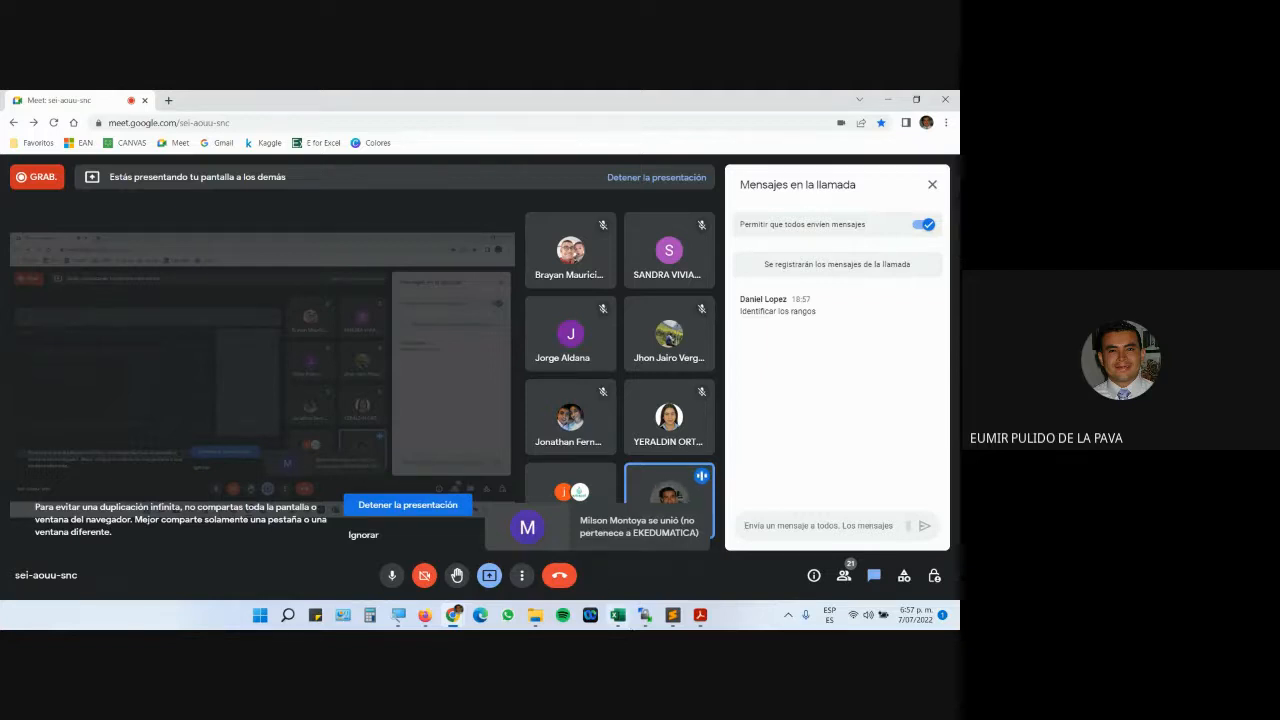
{"action": "left_click", "coordinate": [618, 616]}
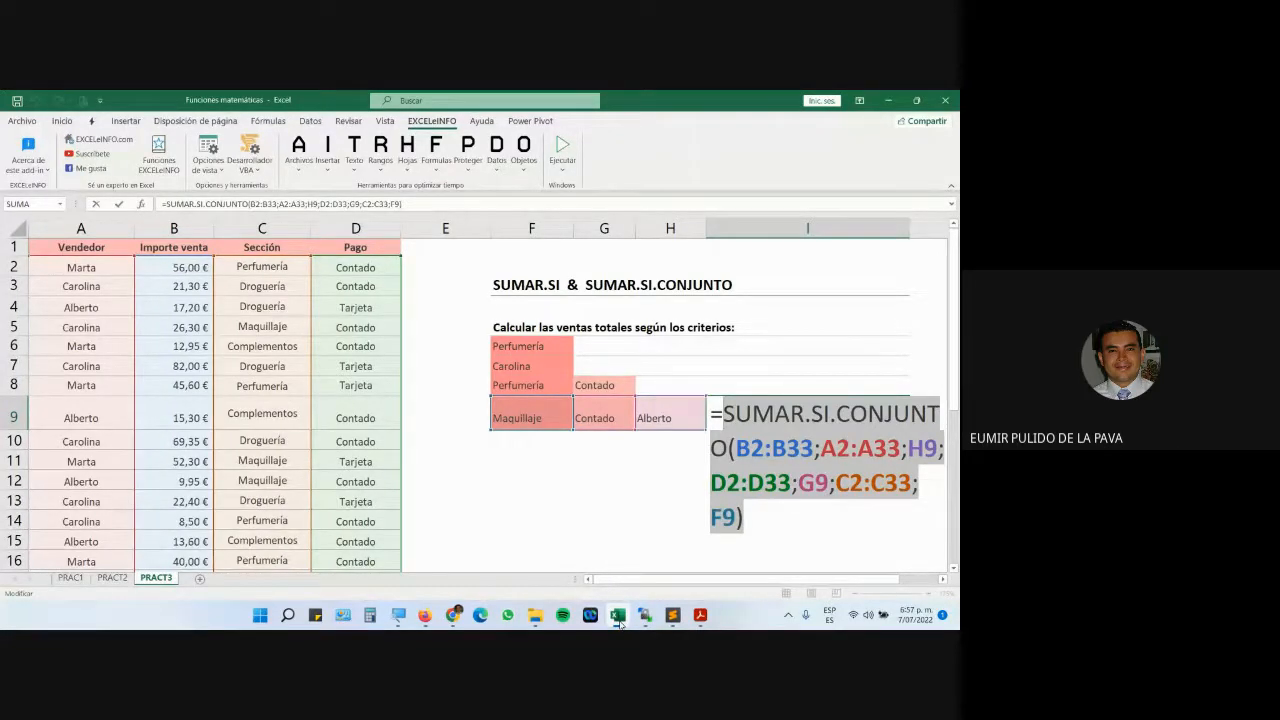
{"action": "key", "text": "Return"}
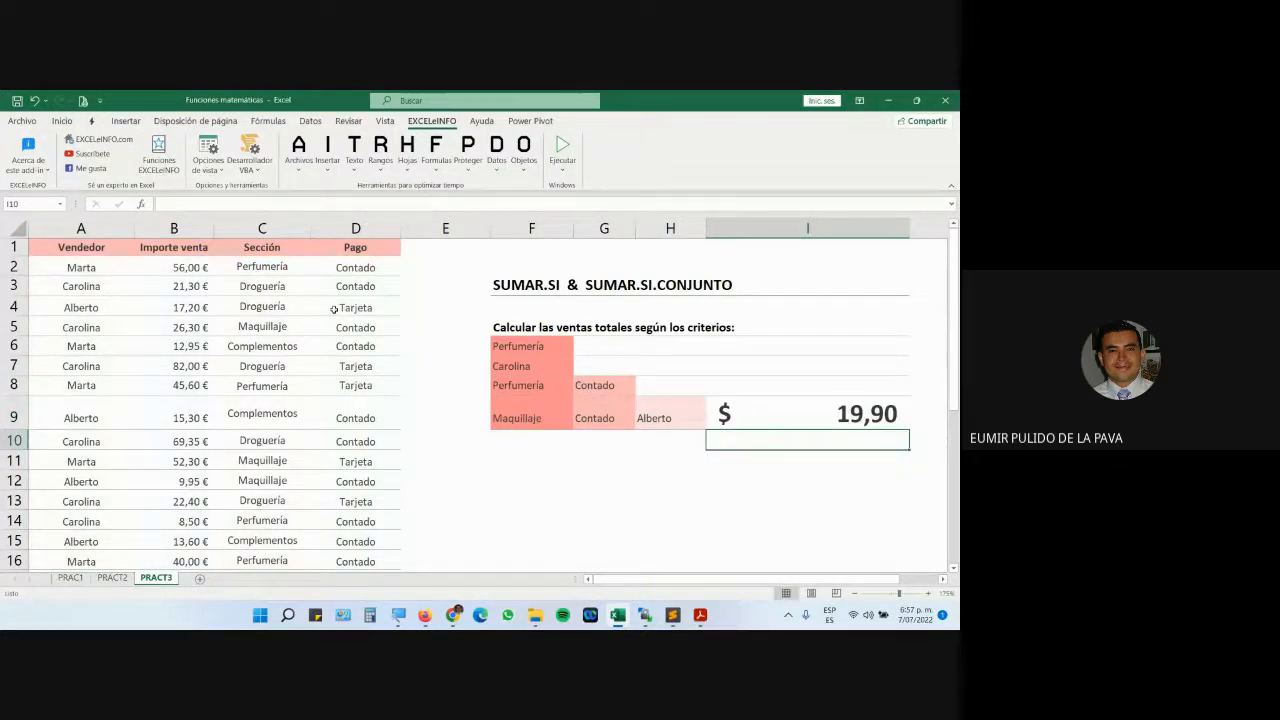
Switch to the course guide PDF in Adobe Reader and highlight the Funciones Estadísticas heading in item E
{"action": "left_click", "coordinate": [700, 615]}
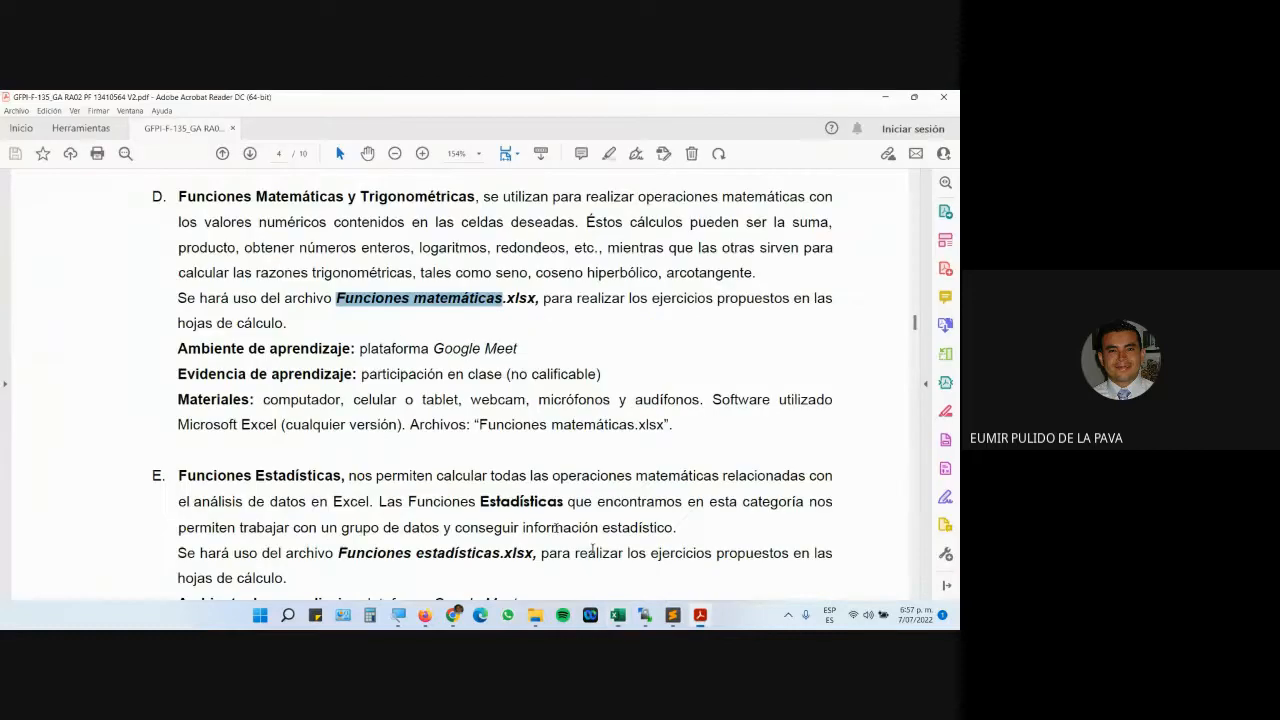
{"action": "scroll", "coordinate": [422, 432], "scroll_direction": "down", "scroll_amount": 3}
{"action": "left_click_drag", "start_coordinate": [178, 308], "coordinate": [341, 309]}
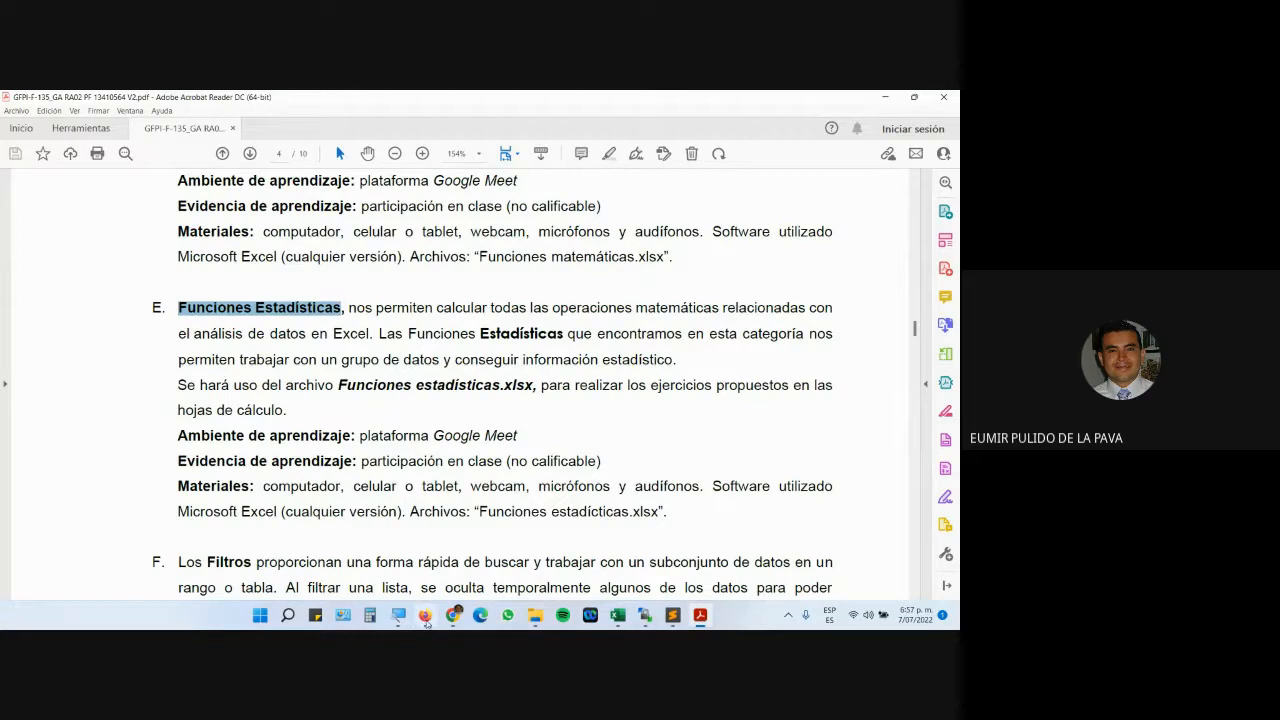
Download Funciones estadísticas.xlsx from the course file folder in Firefox, open it in Excel and enable editing
{"action": "left_click", "coordinate": [425, 616]}
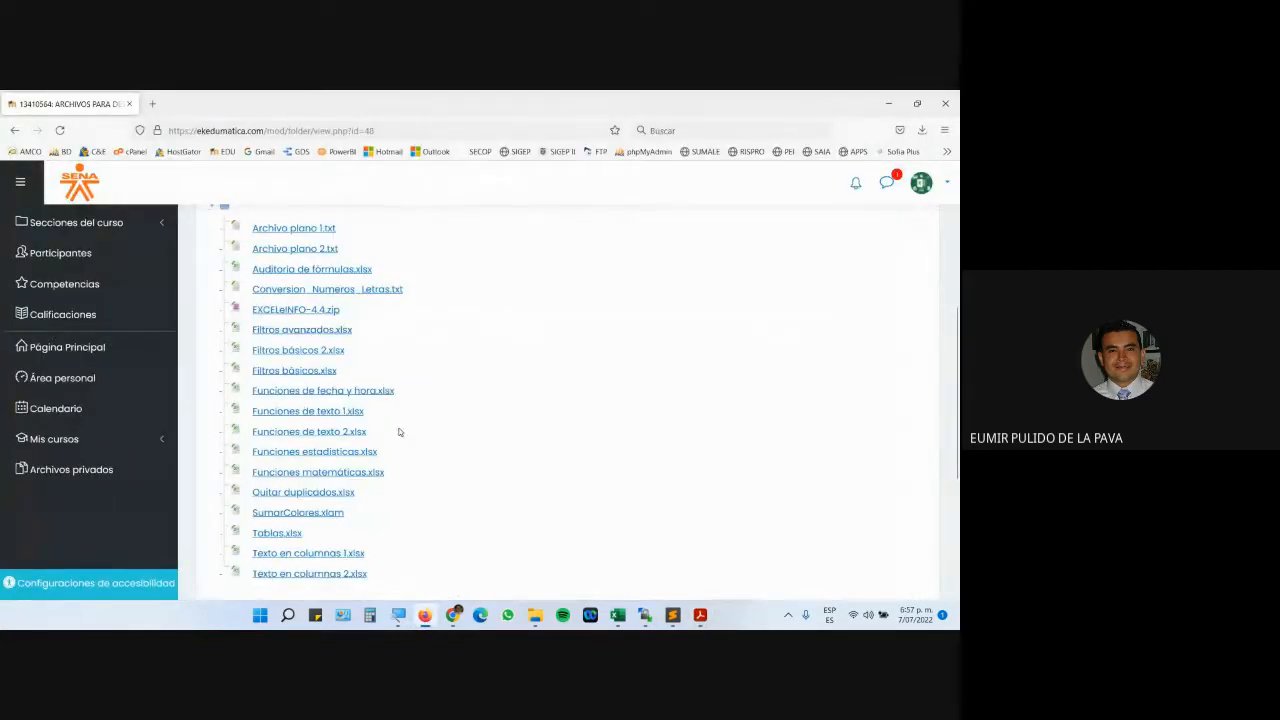
{"action": "left_click", "coordinate": [330, 452]}
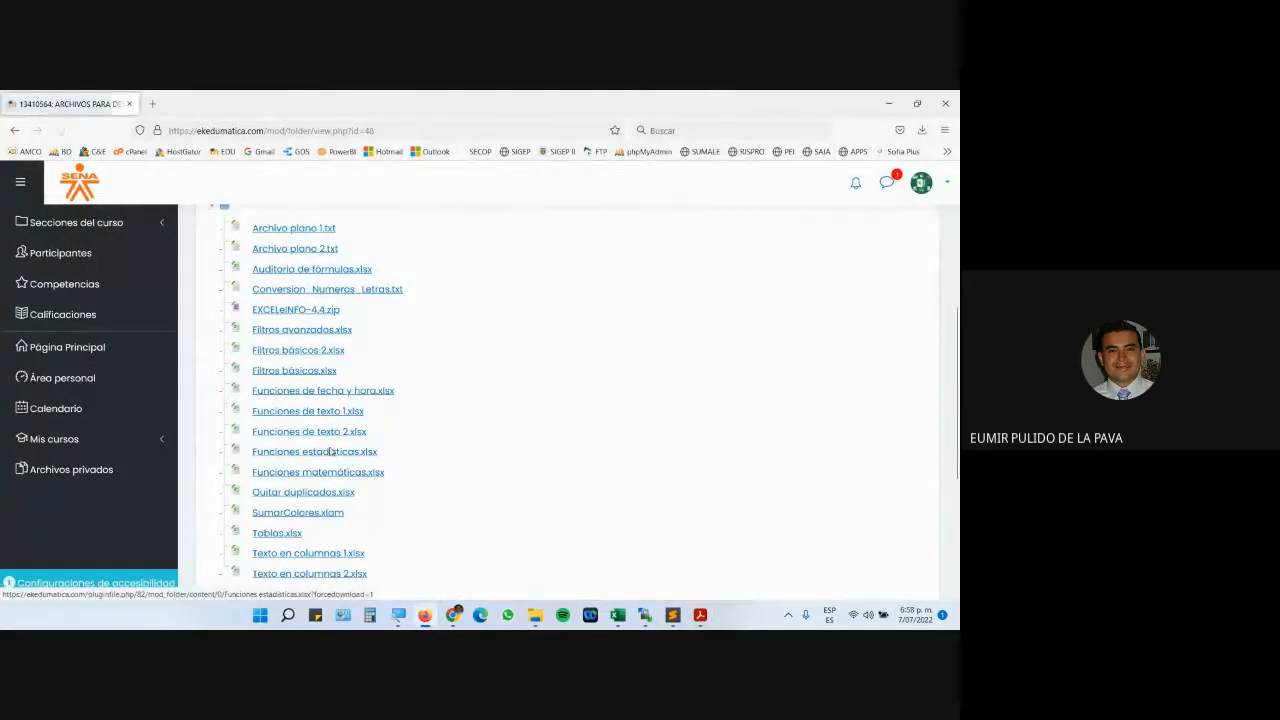
{"action": "left_click", "coordinate": [419, 352]}
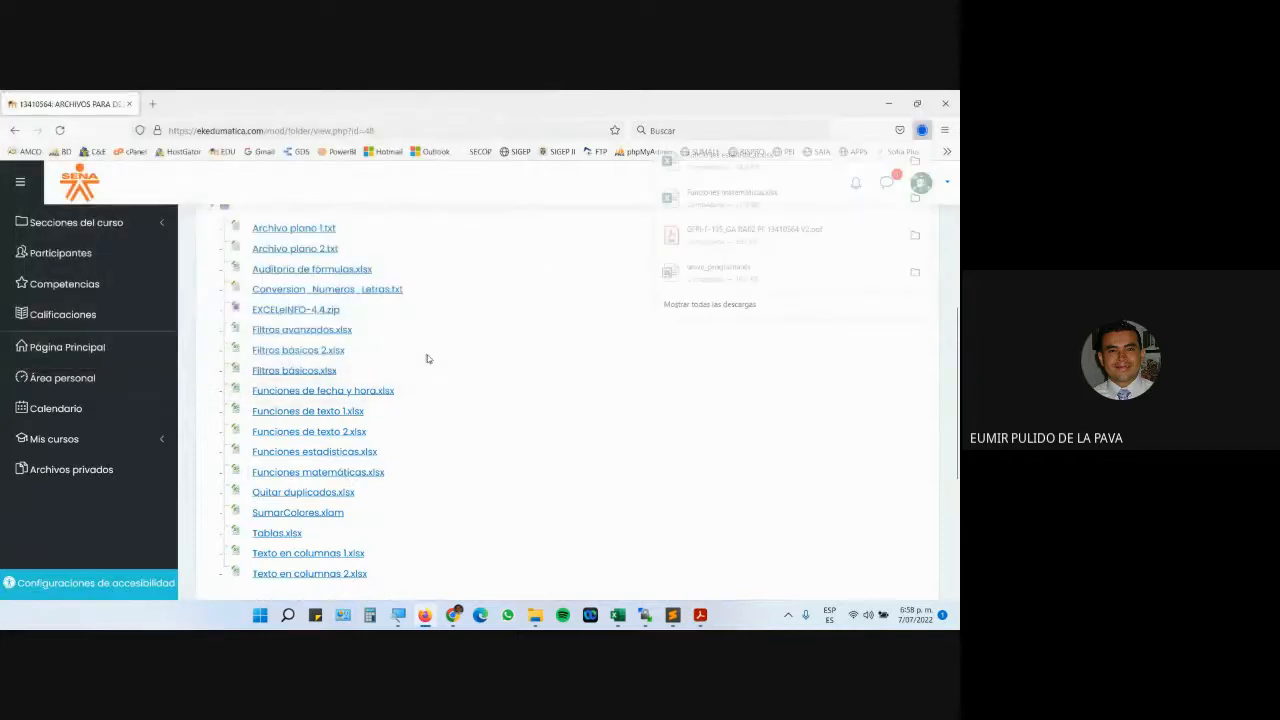
{"action": "left_click", "coordinate": [694, 171]}
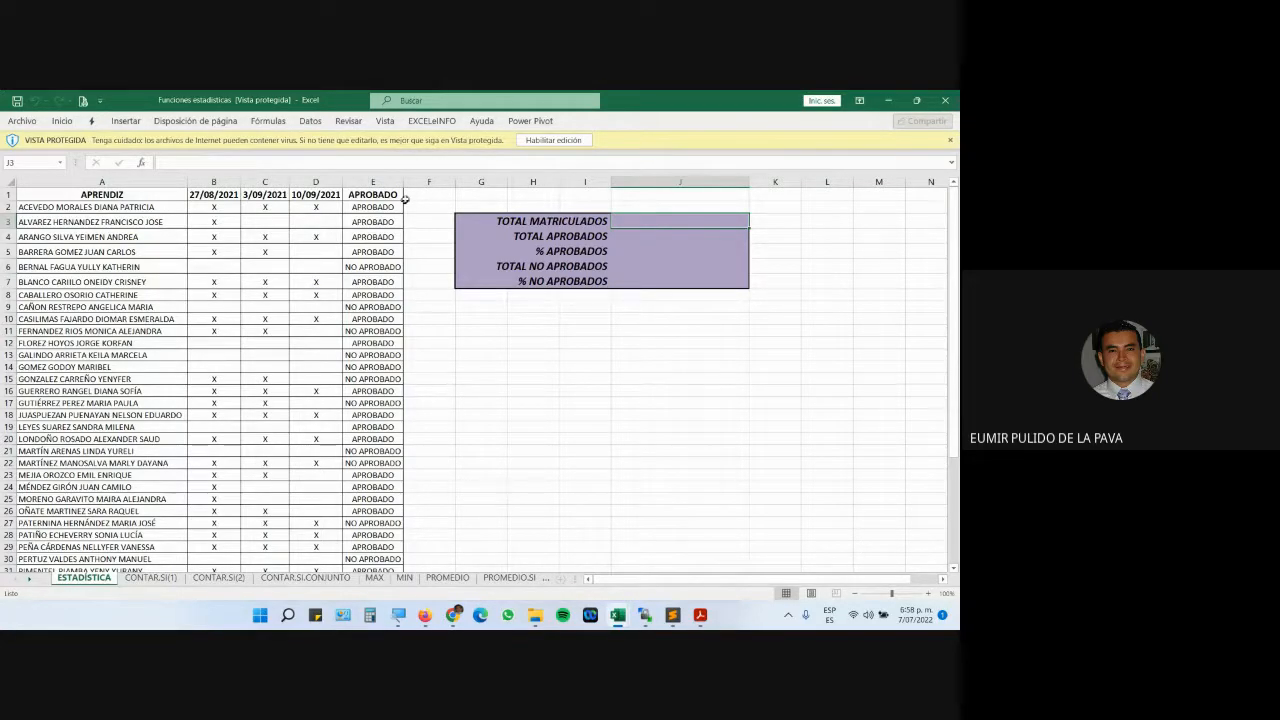
{"action": "left_click", "coordinate": [530, 141]}
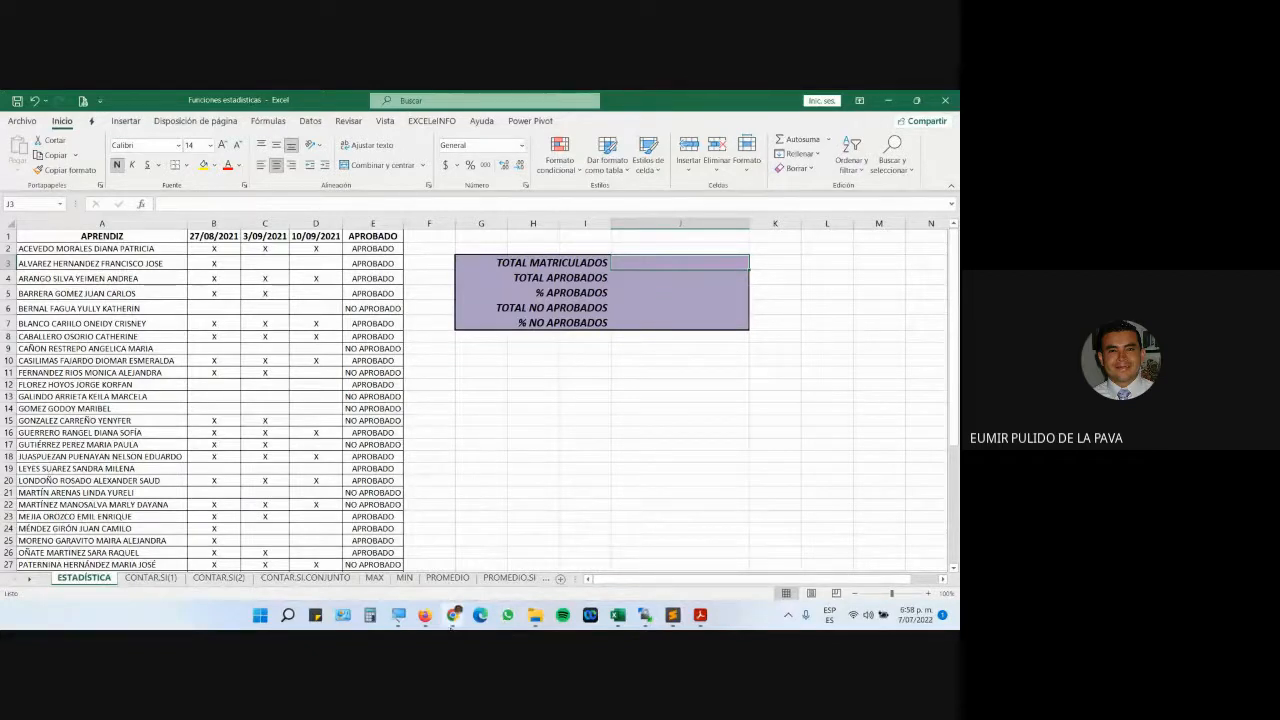
Highlight the chat message "Identificar los rangos" in the Google Meet call and return to the Funciones estadísticas workbook
{"action": "mouse_move", "coordinate": [452, 612]}
{"action": "left_click", "coordinate": [424, 580]}
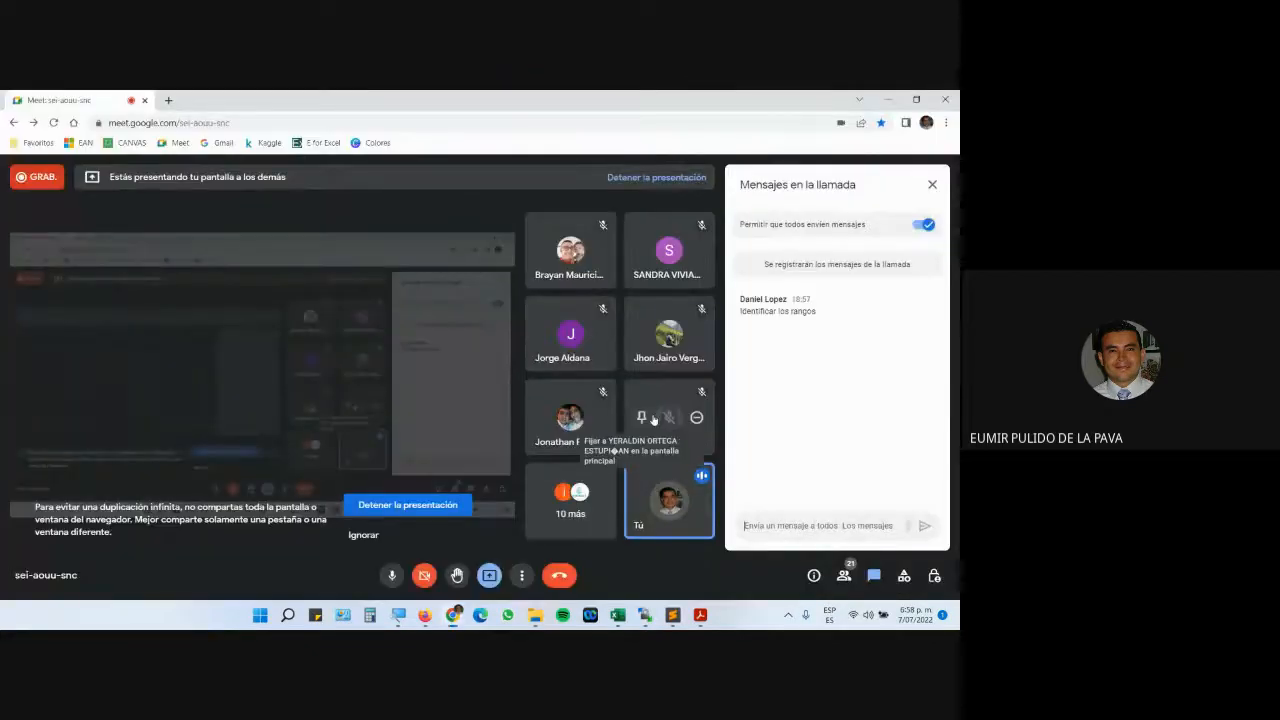
{"action": "triple_click", "coordinate": [762, 312]}
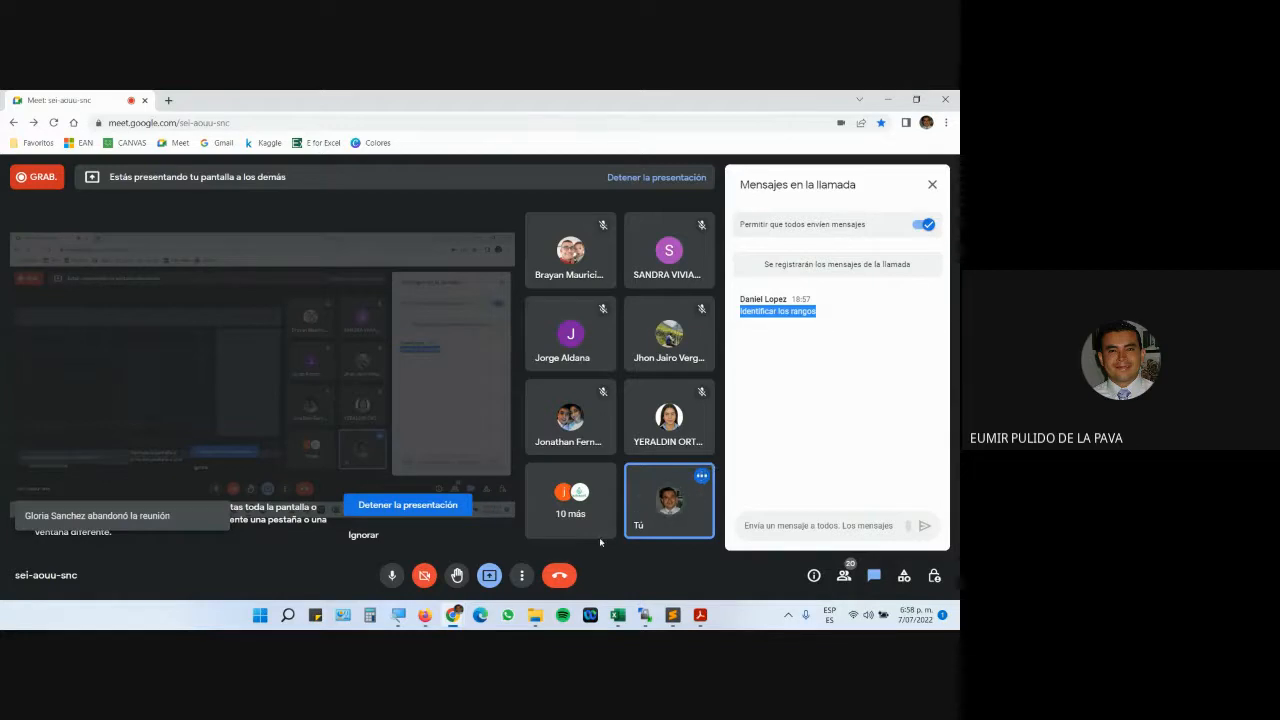
{"action": "left_click", "coordinate": [618, 615]}
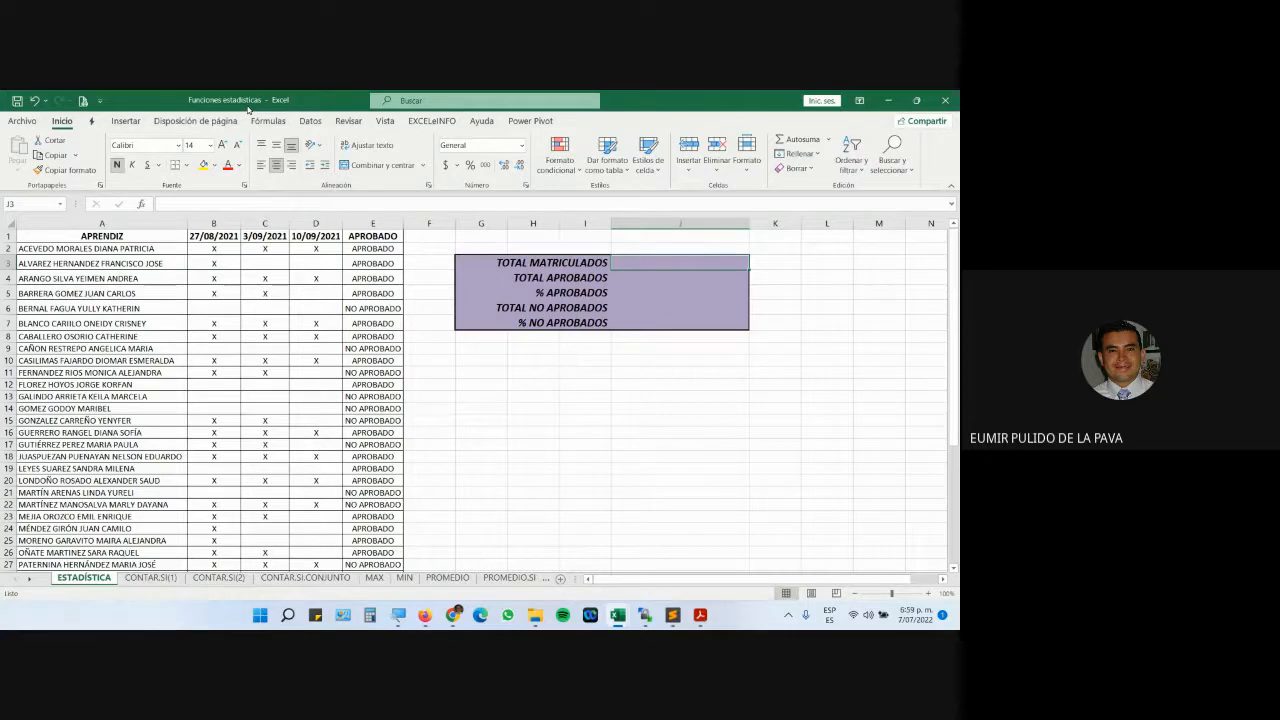
Look over the ESTADÍSTICA sheet down to its attendance rows, select the ASISTENCIA cell B42 and enlarge the sheet view
{"action": "scroll", "coordinate": [267, 348], "scroll_direction": "down", "scroll_amount": 1}
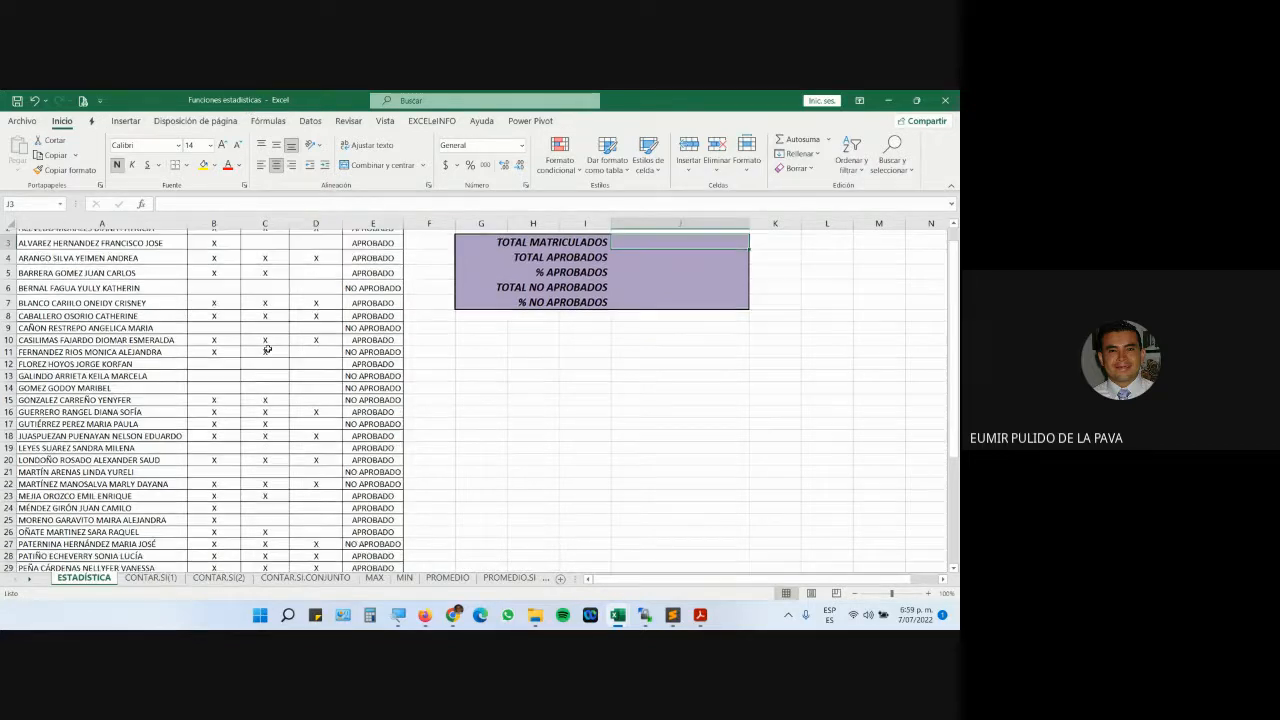
{"action": "scroll", "coordinate": [265, 347], "scroll_direction": "down", "scroll_amount": 7}
{"action": "scroll", "coordinate": [154, 323], "scroll_direction": "up", "scroll_amount": 8}
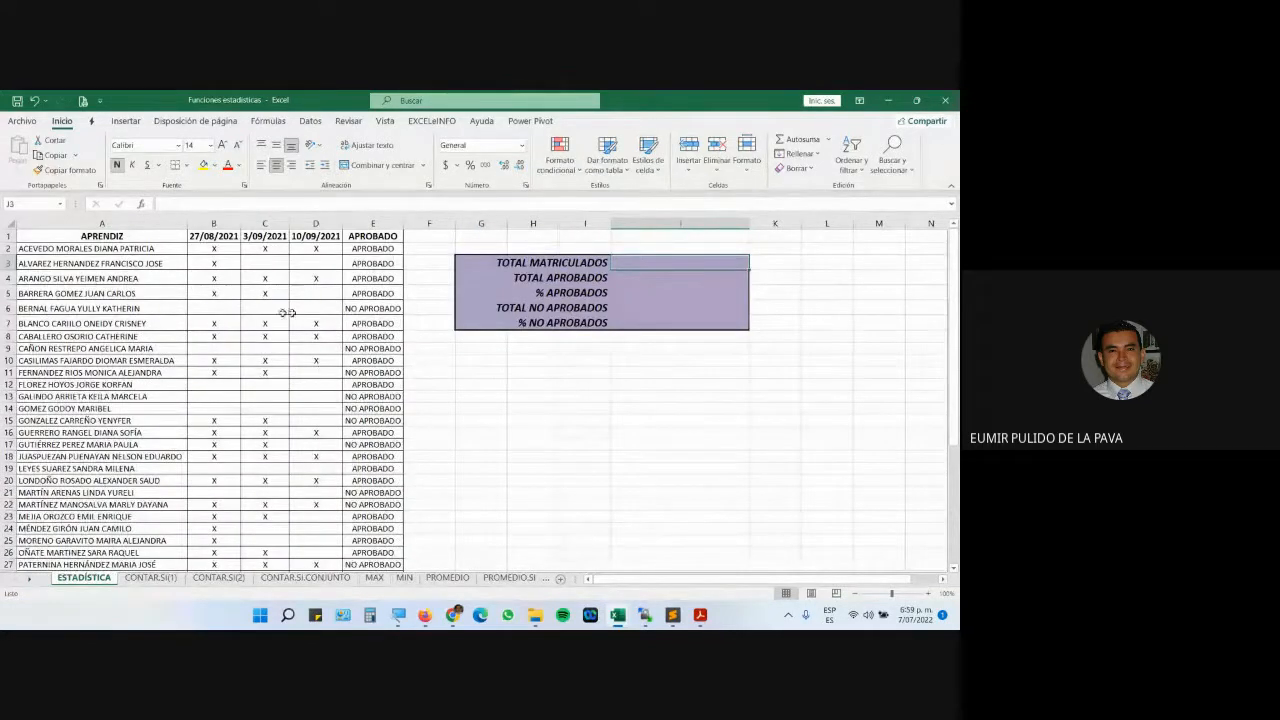
{"action": "scroll", "coordinate": [291, 475], "scroll_direction": "down", "scroll_amount": 7}
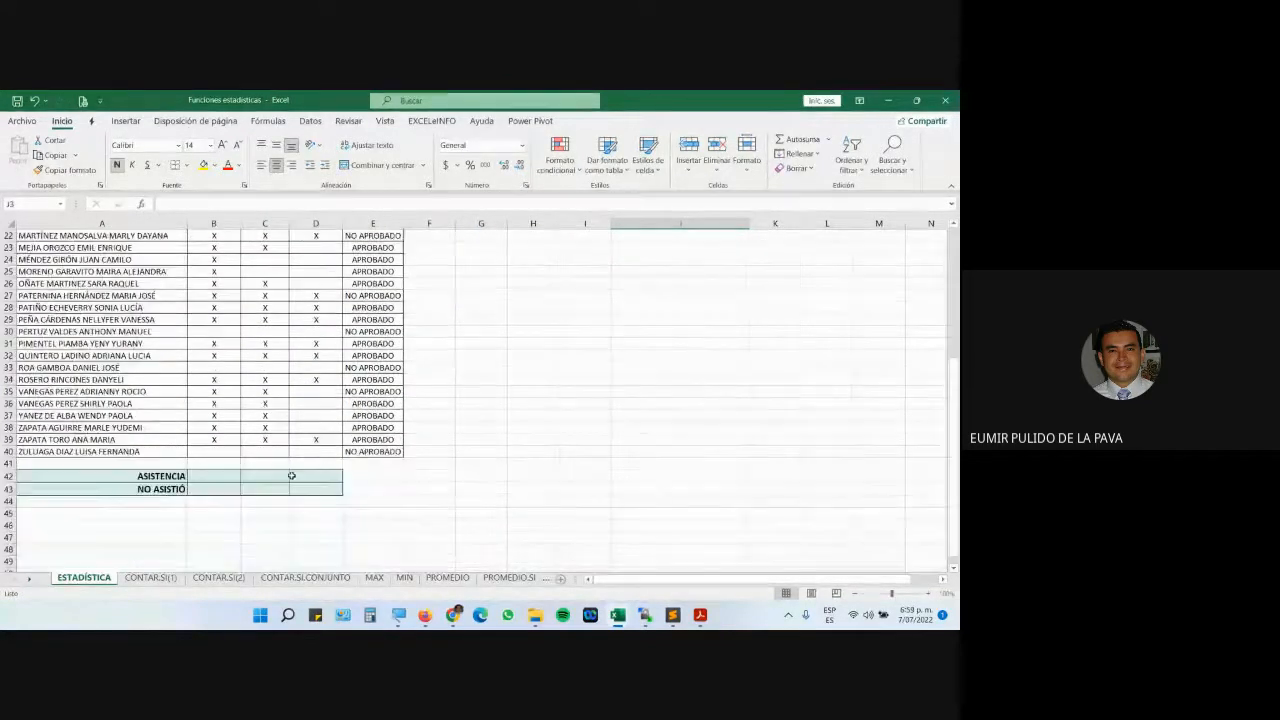
{"action": "scroll", "coordinate": [283, 471], "scroll_direction": "down", "scroll_amount": 3}
{"action": "scroll", "coordinate": [183, 503], "scroll_direction": "up", "scroll_amount": 3}
{"action": "left_click", "coordinate": [212, 476]}
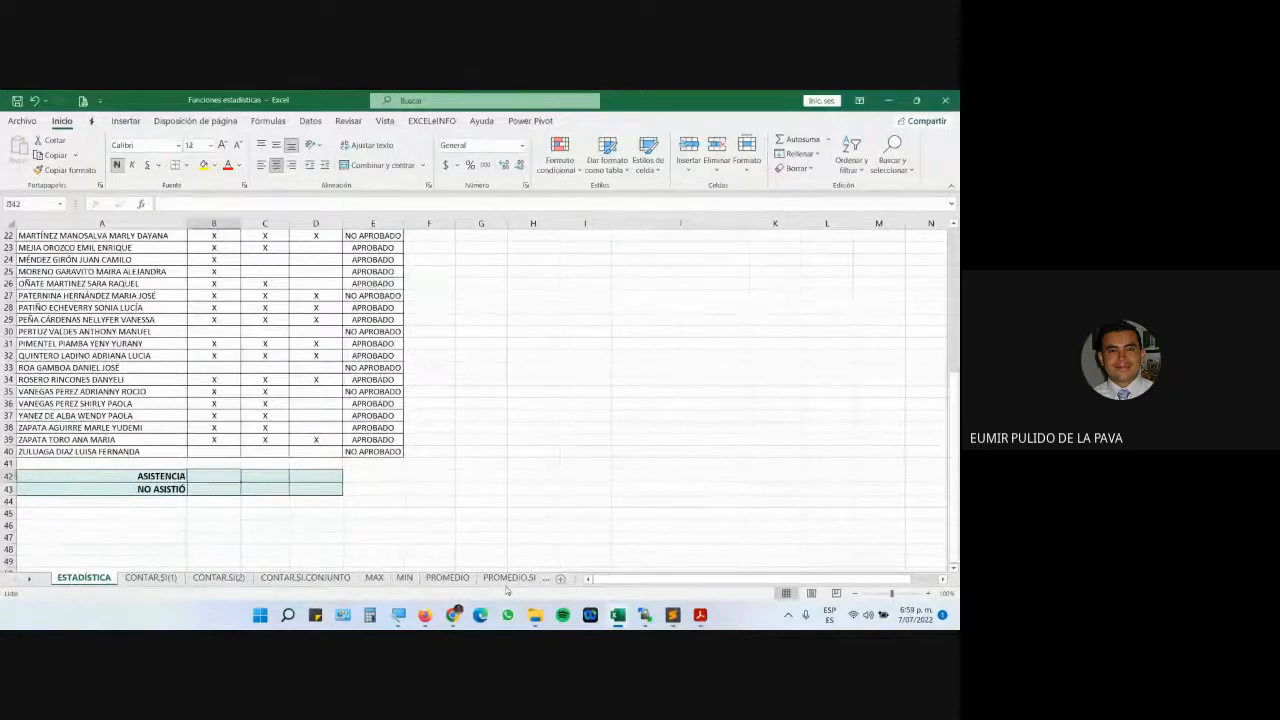
{"action": "left_click", "coordinate": [927, 594]}
{"action": "left_click", "coordinate": [927, 594]}
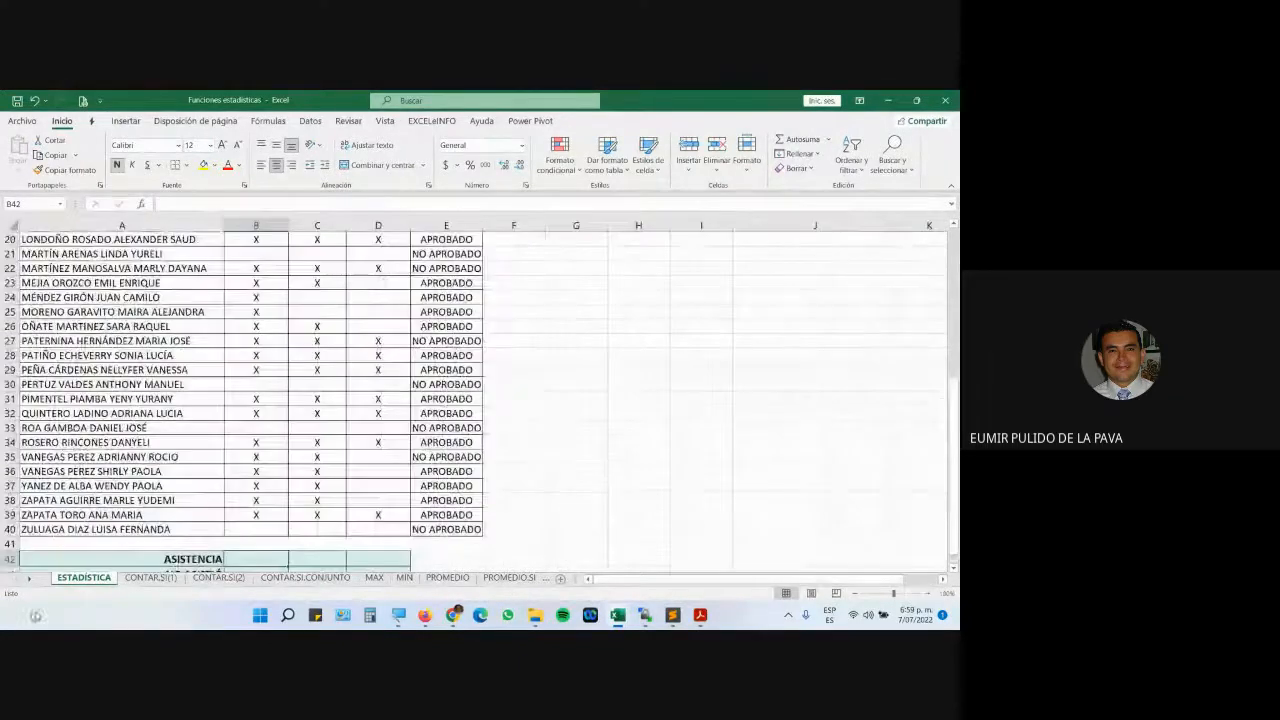
Examine the attendance marks under the three date columns and the ASISTENCIA and NO ASISTIÓ rows below the apprentice list
{"action": "scroll", "coordinate": [145, 530], "scroll_direction": "down", "scroll_amount": 3}
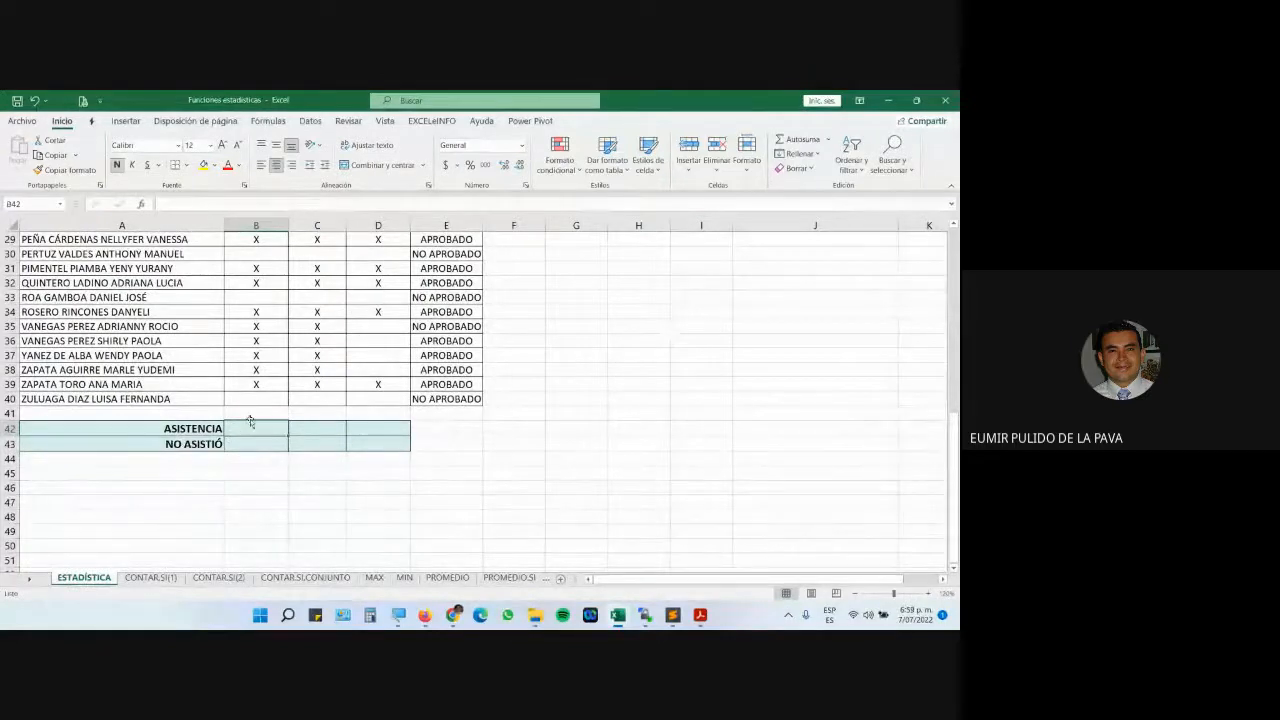
{"action": "scroll", "coordinate": [245, 380], "scroll_direction": "up", "scroll_amount": 9}
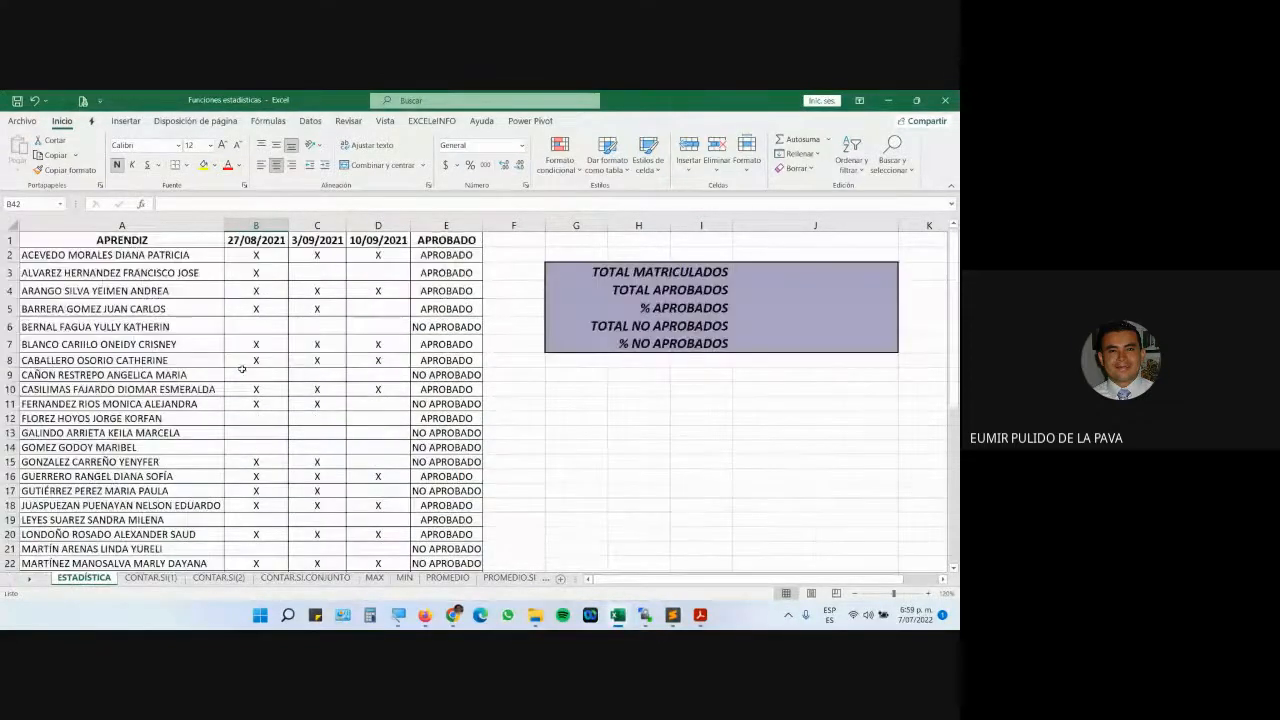
{"action": "left_click", "coordinate": [241, 245]}
{"action": "scroll", "coordinate": [285, 415], "scroll_direction": "down", "scroll_amount": 6}
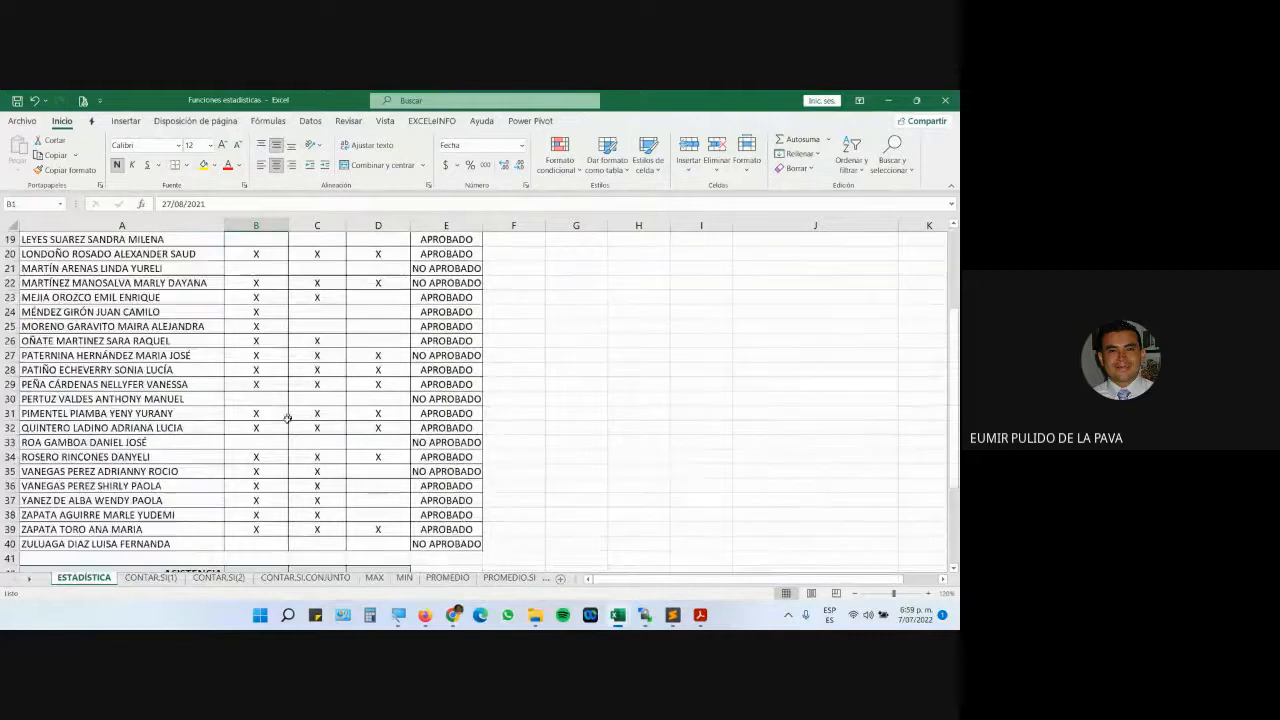
{"action": "scroll", "coordinate": [287, 418], "scroll_direction": "down", "scroll_amount": 6}
{"action": "left_click", "coordinate": [250, 329]}
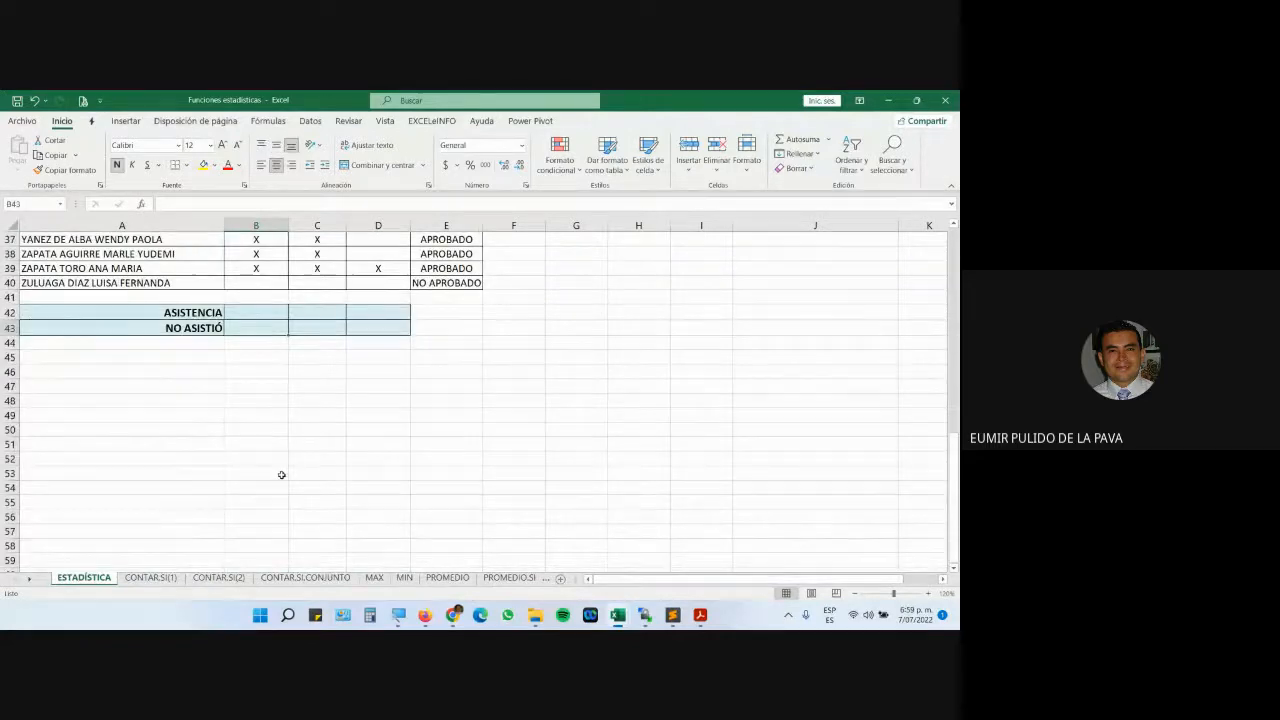
{"action": "left_click_drag", "start_coordinate": [270, 312], "coordinate": [354, 330]}
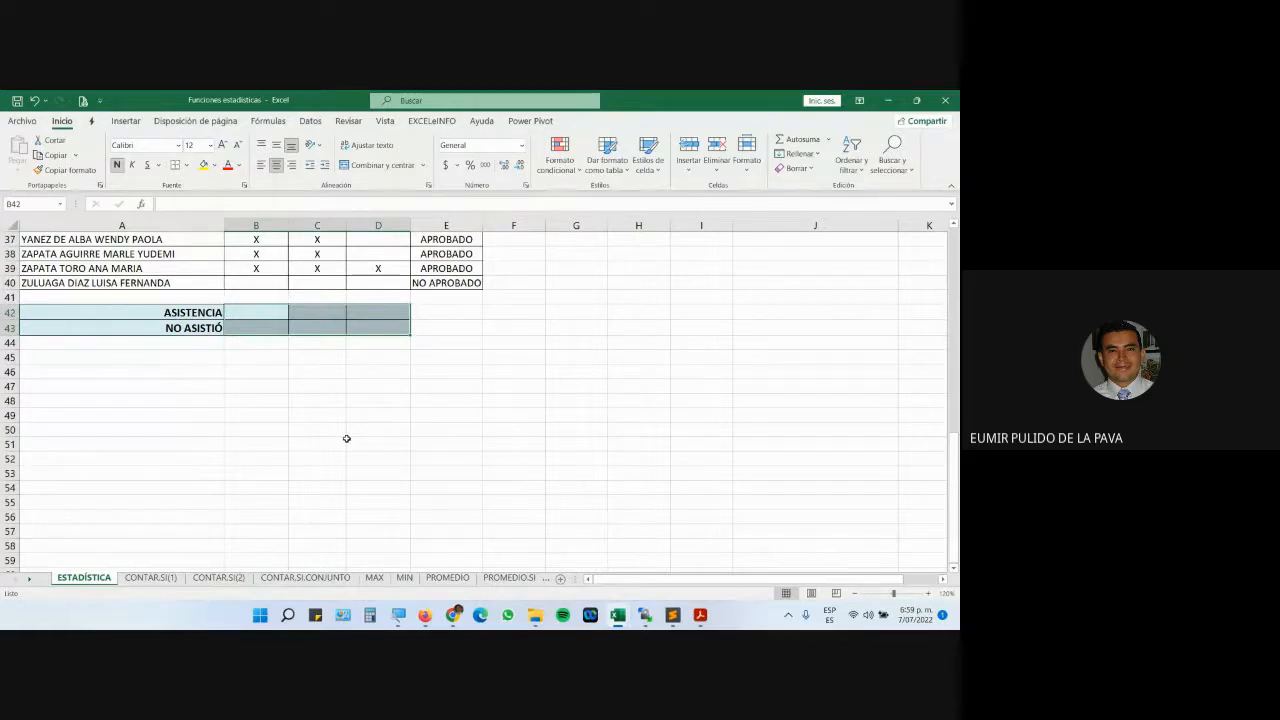
{"action": "scroll", "coordinate": [346, 438], "scroll_direction": "up", "scroll_amount": 12}
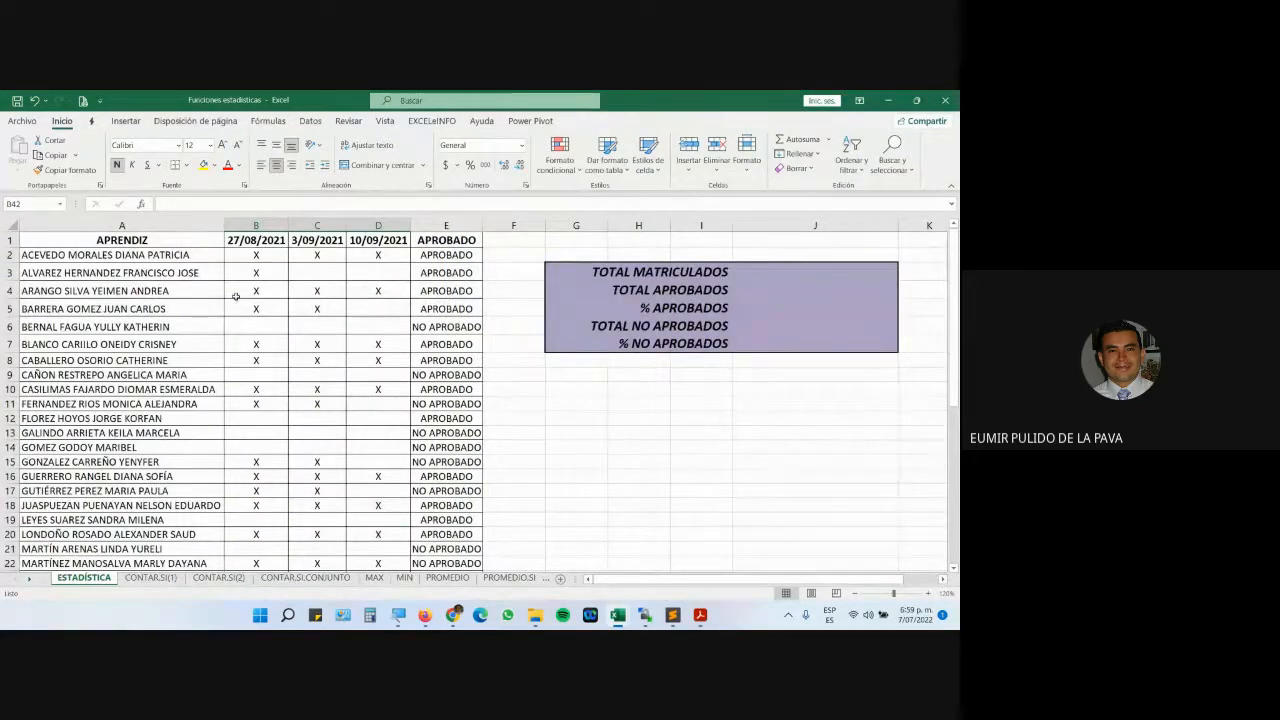
{"action": "left_click_drag", "start_coordinate": [255, 257], "coordinate": [256, 309]}
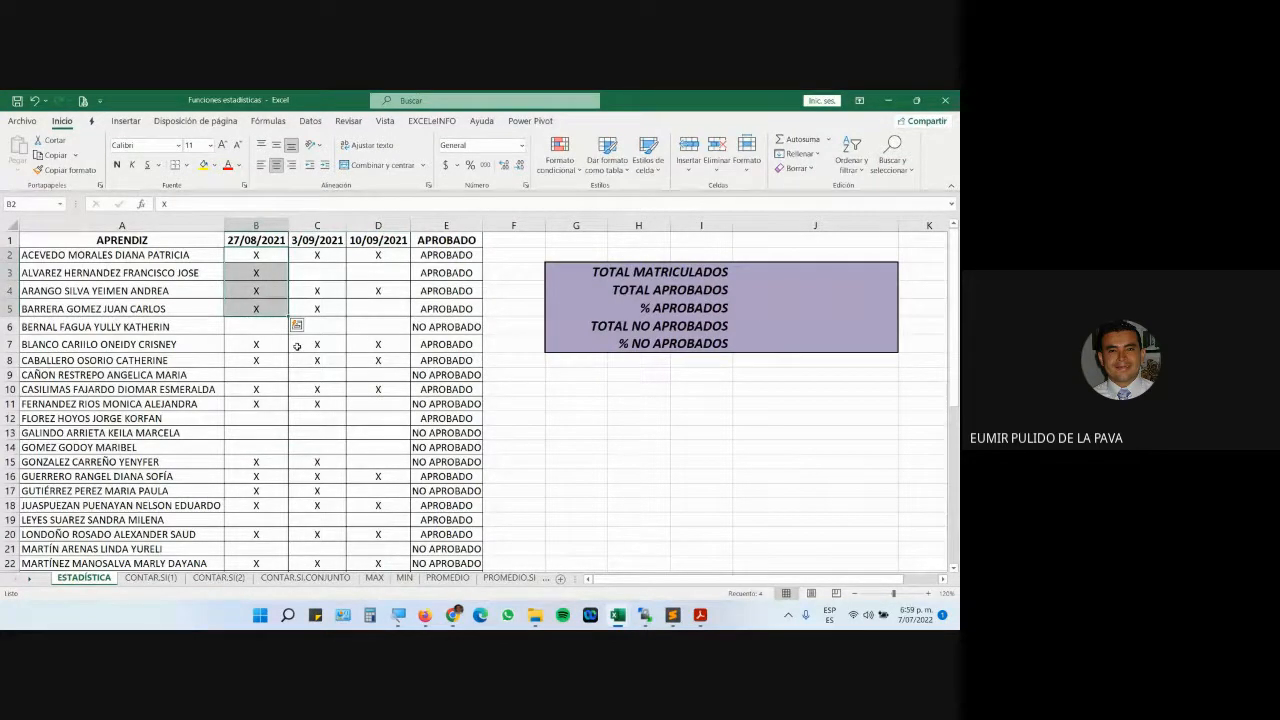
{"action": "scroll", "coordinate": [269, 386], "scroll_direction": "down", "scroll_amount": 1}
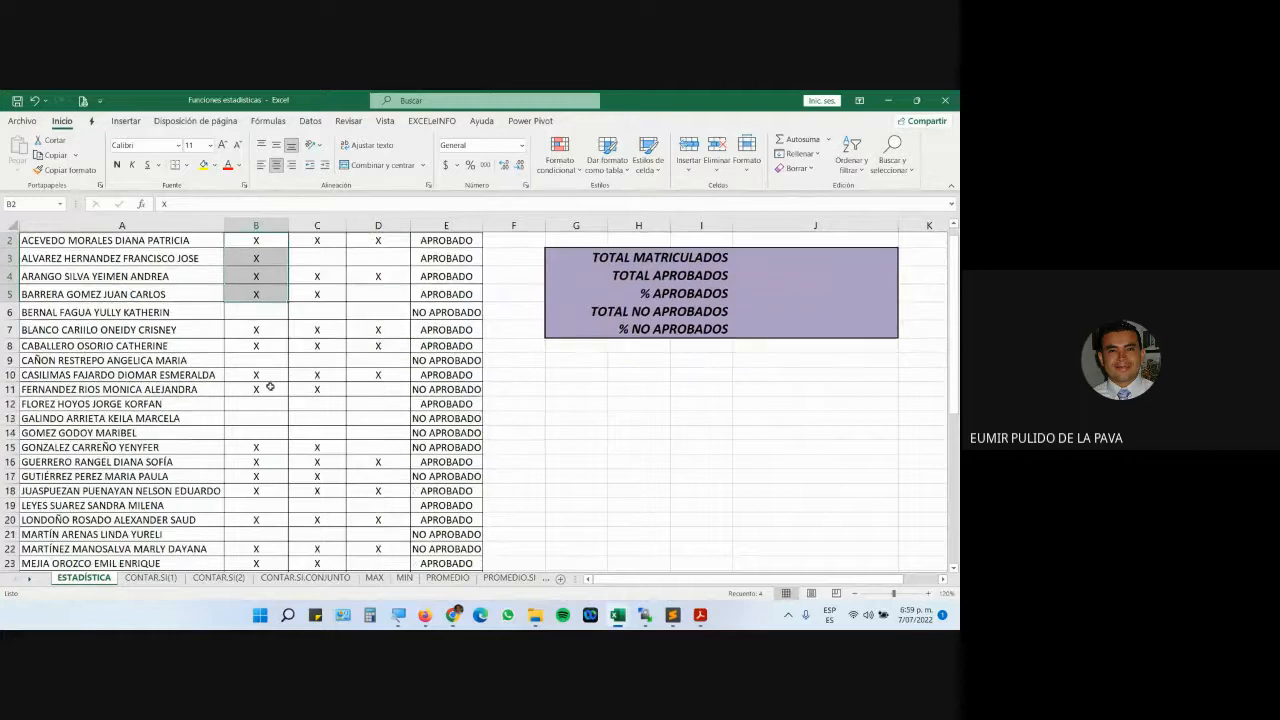
{"action": "scroll", "coordinate": [269, 386], "scroll_direction": "down", "scroll_amount": 10}
{"action": "scroll", "coordinate": [269, 386], "scroll_direction": "up", "scroll_amount": 10}
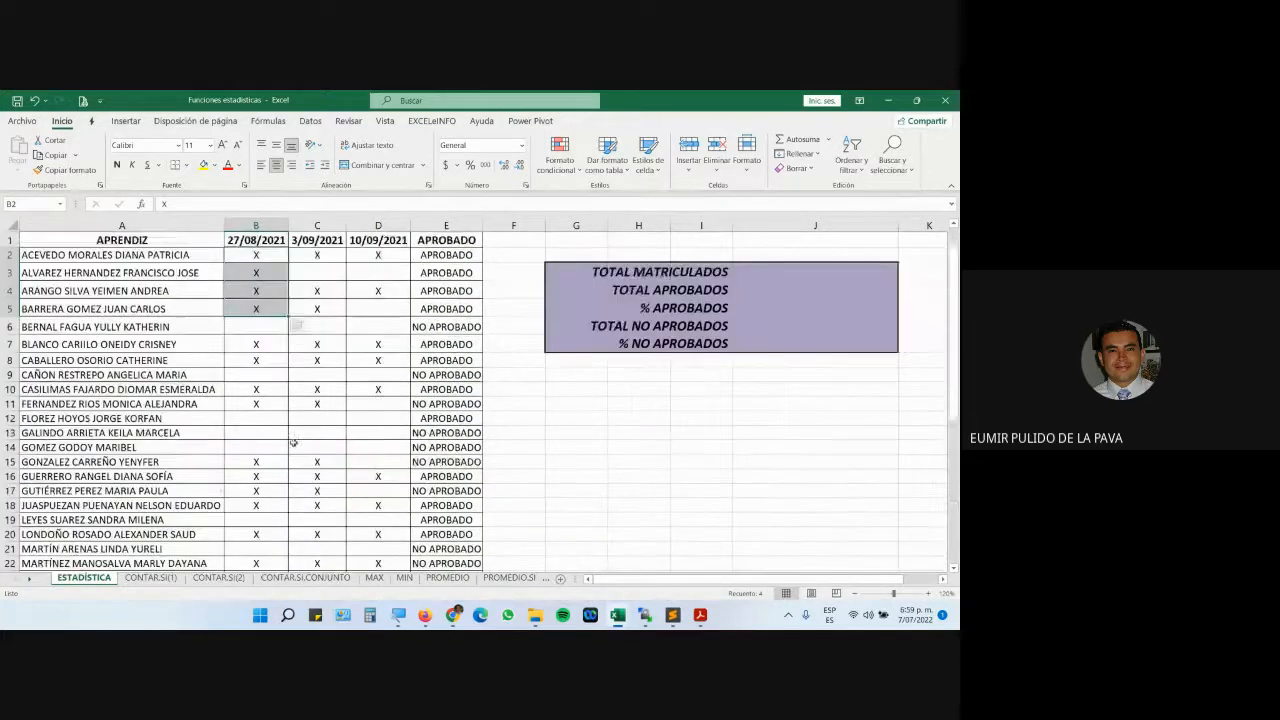
{"action": "left_click", "coordinate": [263, 217]}
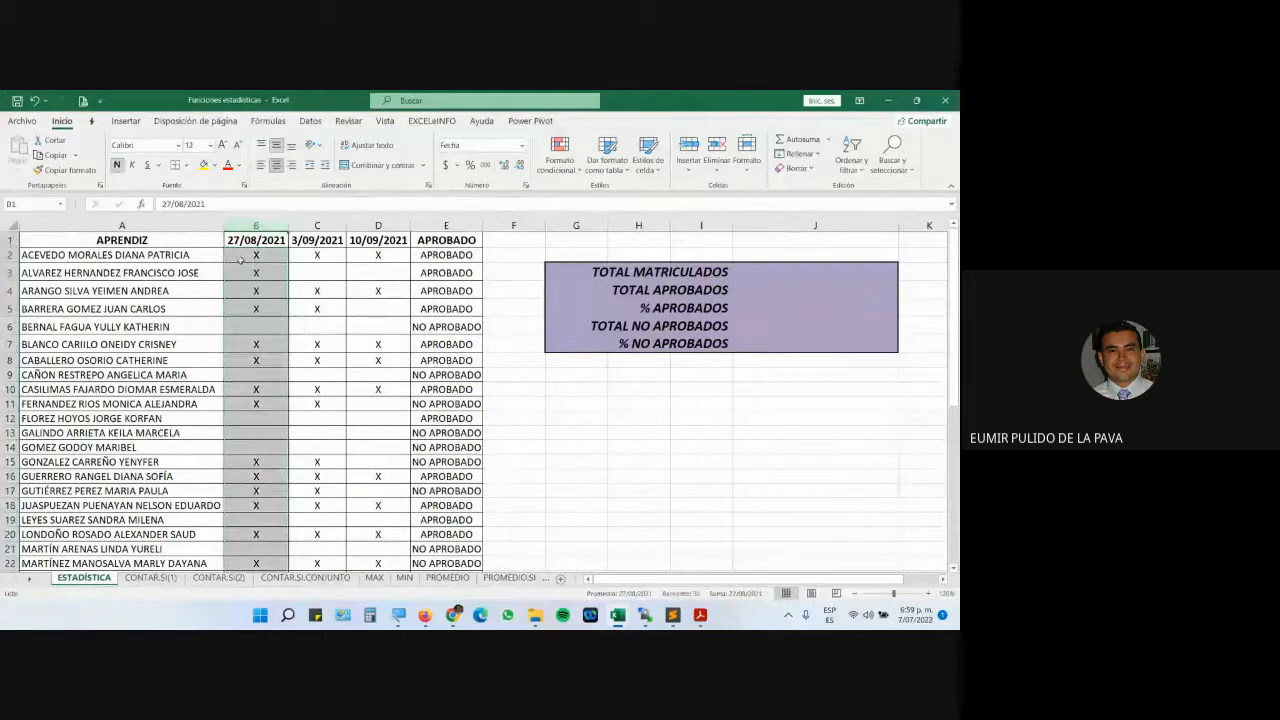
Widen column B and set the font size of the ASISTENCIA cell B42 to 16
{"action": "scroll", "coordinate": [252, 325], "scroll_direction": "down", "scroll_amount": 4}
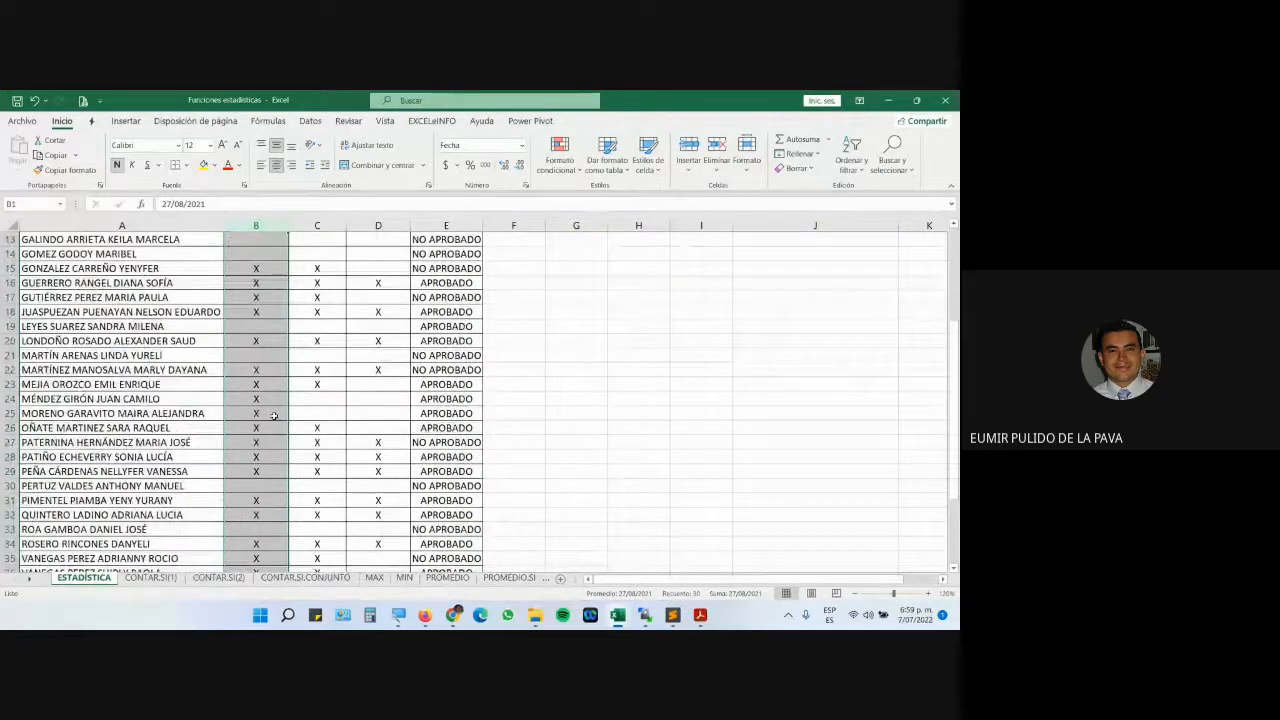
{"action": "scroll", "coordinate": [252, 325], "scroll_direction": "down", "scroll_amount": 6}
{"action": "left_click", "coordinate": [256, 399]}
{"action": "left_click_drag", "start_coordinate": [288, 225], "coordinate": [373, 225]}
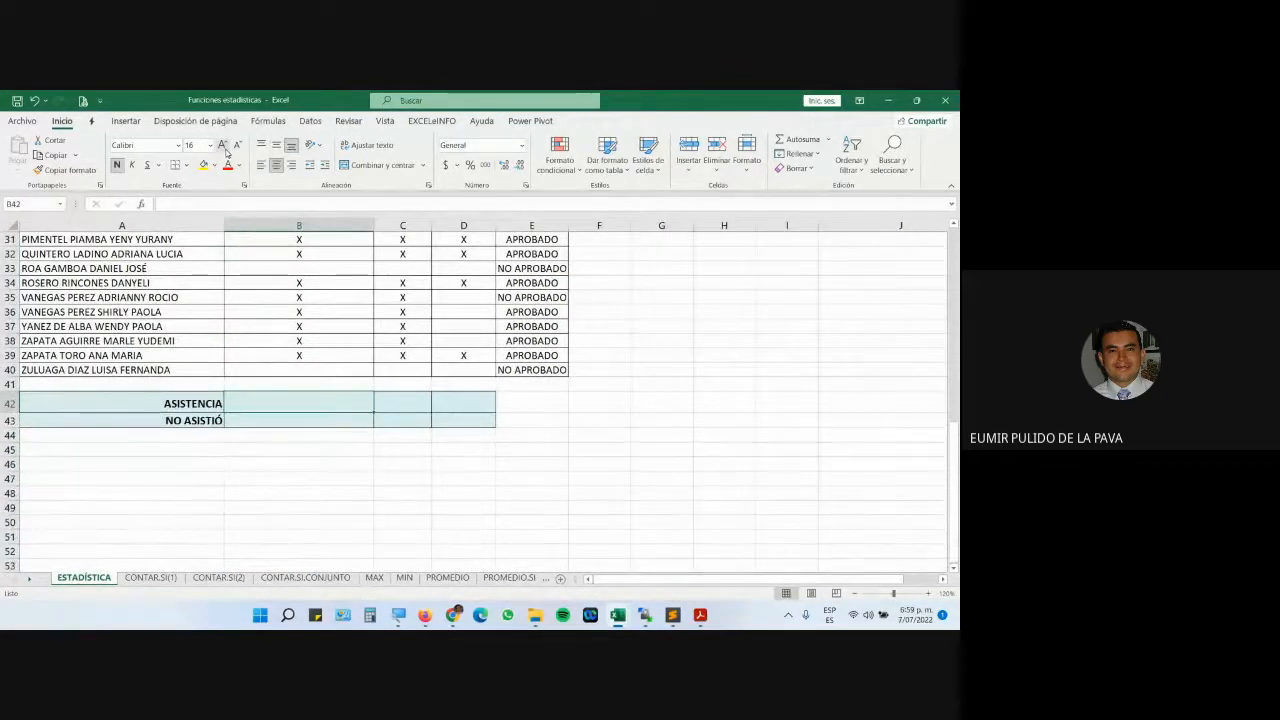
Start a CONTAR.SI formula in cell B42 for the ASISTENCIA count of the first date
{"action": "type", "text": "=contar"}
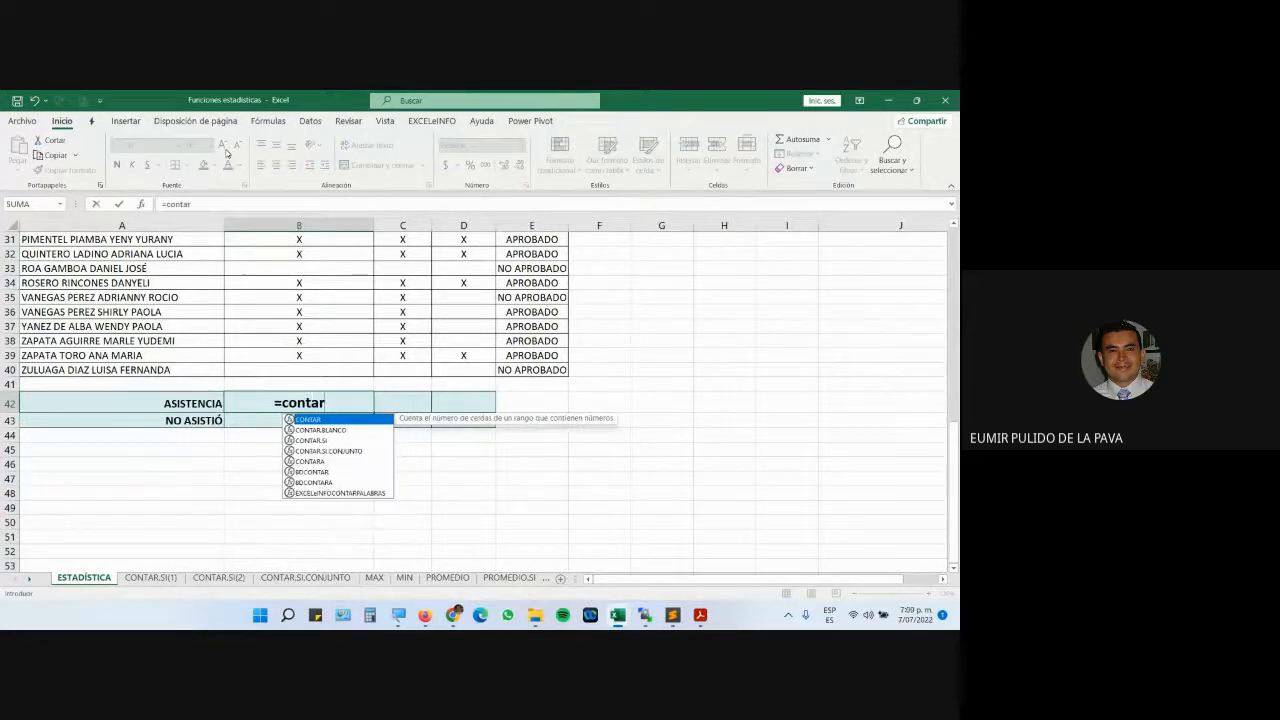
{"action": "key", "text": "Down"}
{"action": "key", "text": "Down"}
{"action": "key", "text": "Tab"}
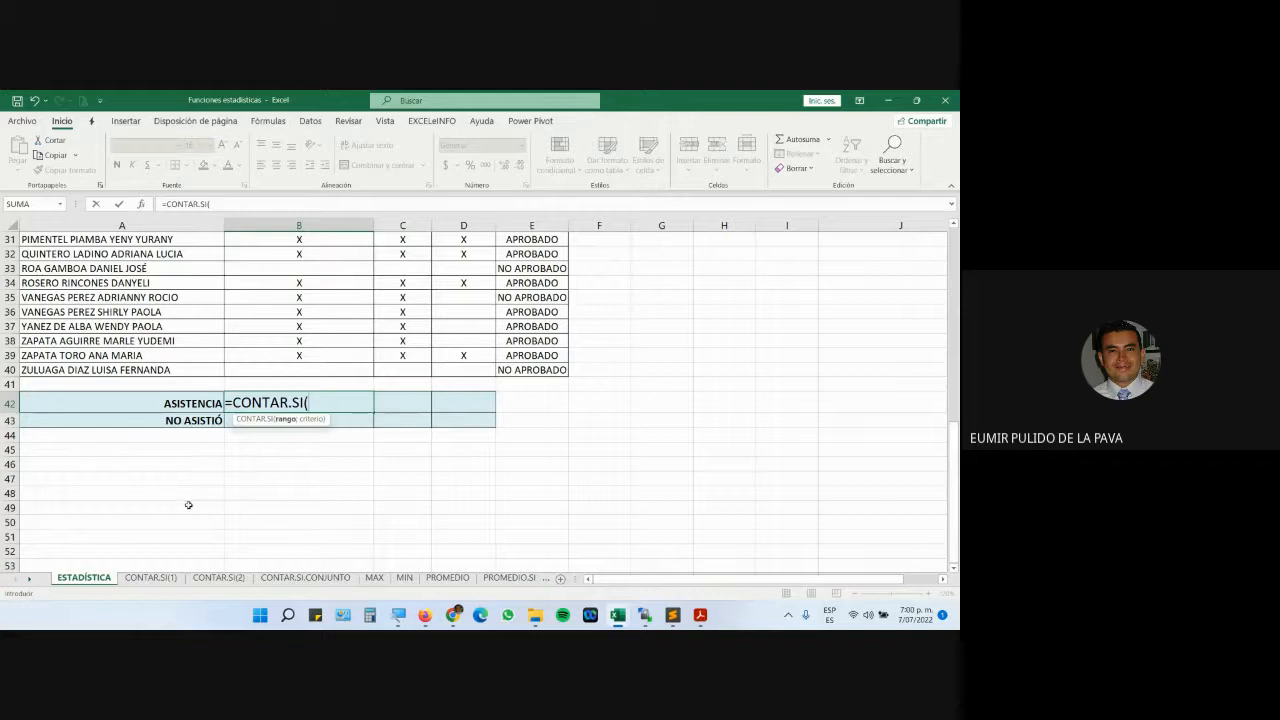
Admit the waiting participant to the Google Meet call in Chrome and return to the Funciones estadísticas workbook in Excel
{"action": "left_click", "coordinate": [454, 615]}
{"action": "left_click", "coordinate": [400, 563]}
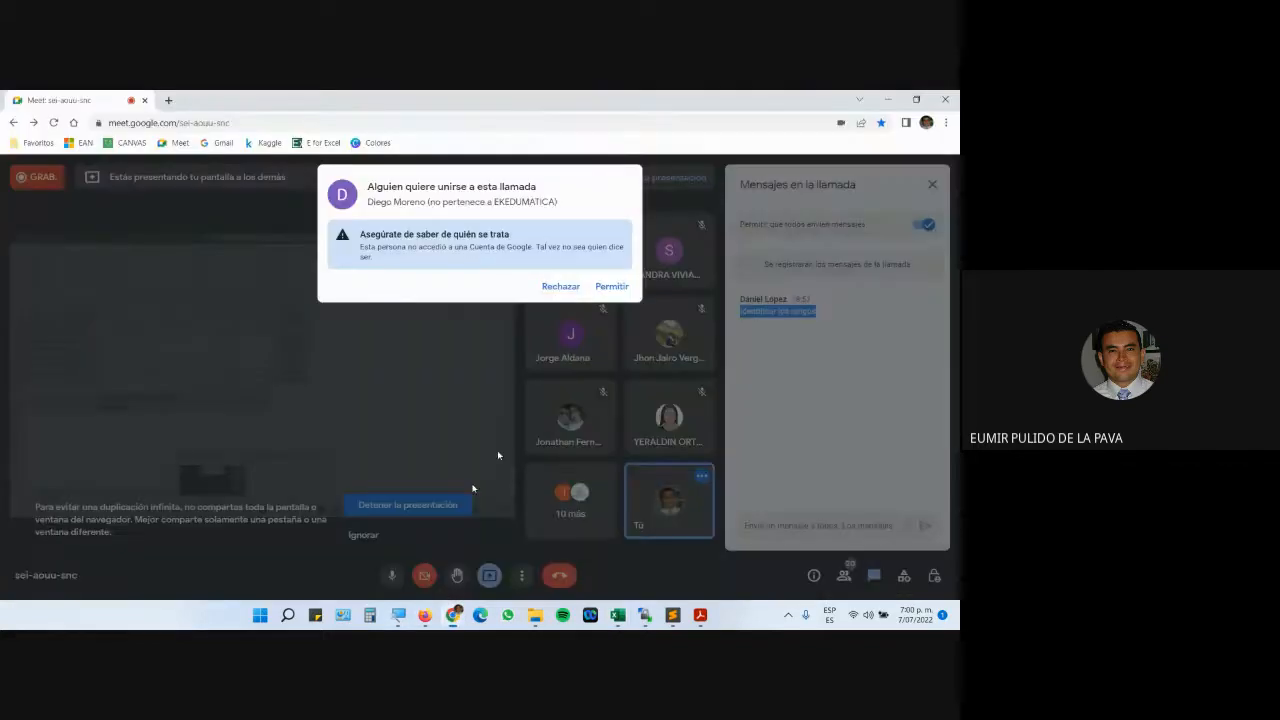
{"action": "left_click", "coordinate": [614, 287]}
{"action": "mouse_move", "coordinate": [620, 615]}
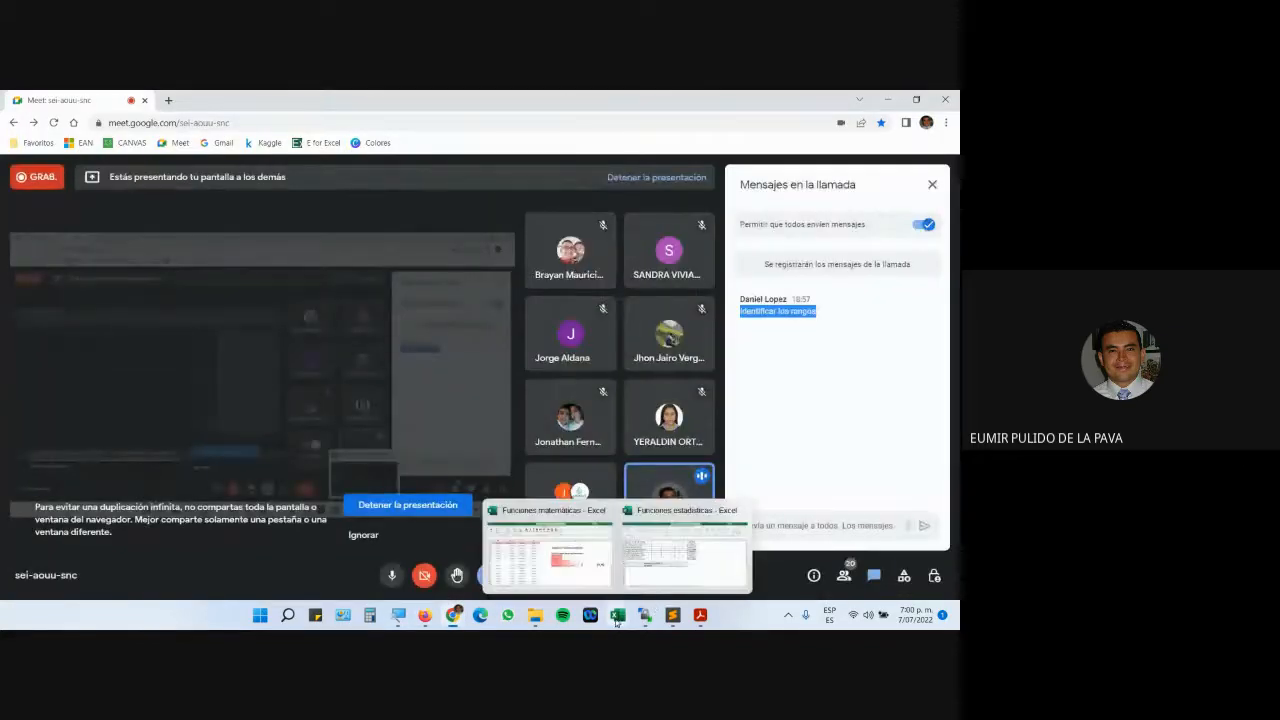
{"action": "left_click", "coordinate": [650, 560]}
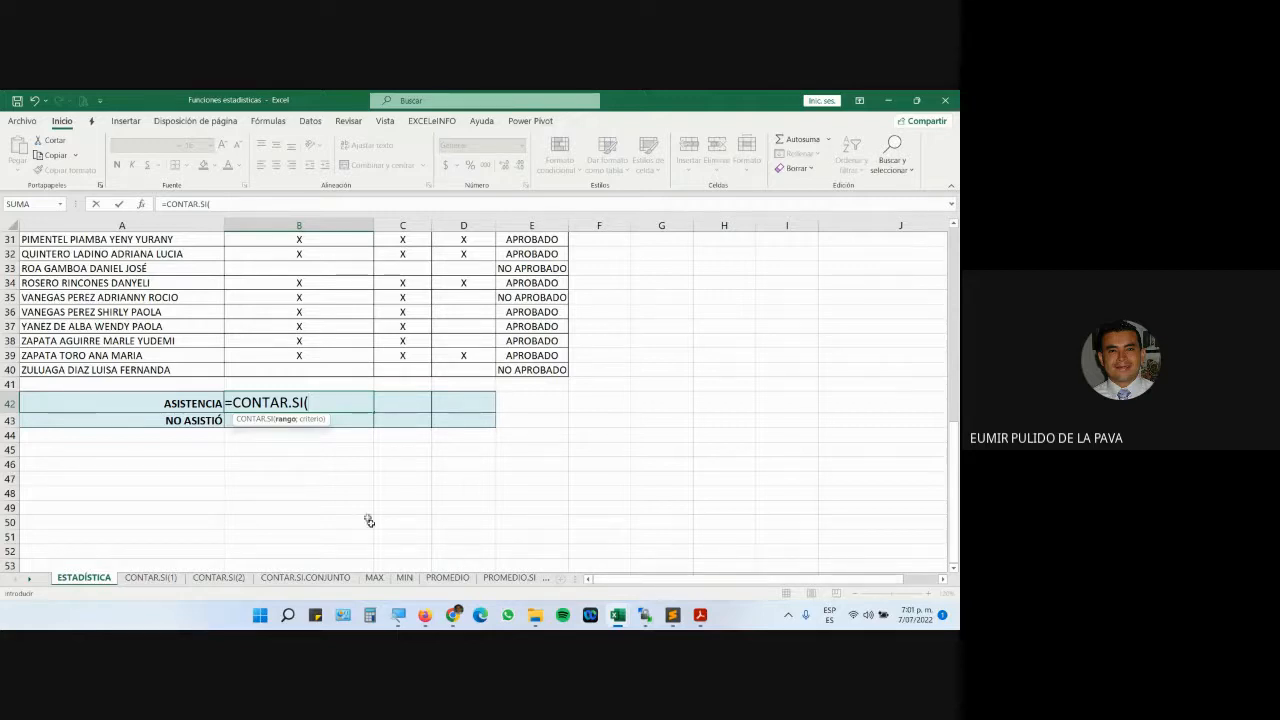
Magnify the screen around the open CONTAR.SI formula with the Lupa magnifier
{"action": "mouse_move", "coordinate": [399, 617]}
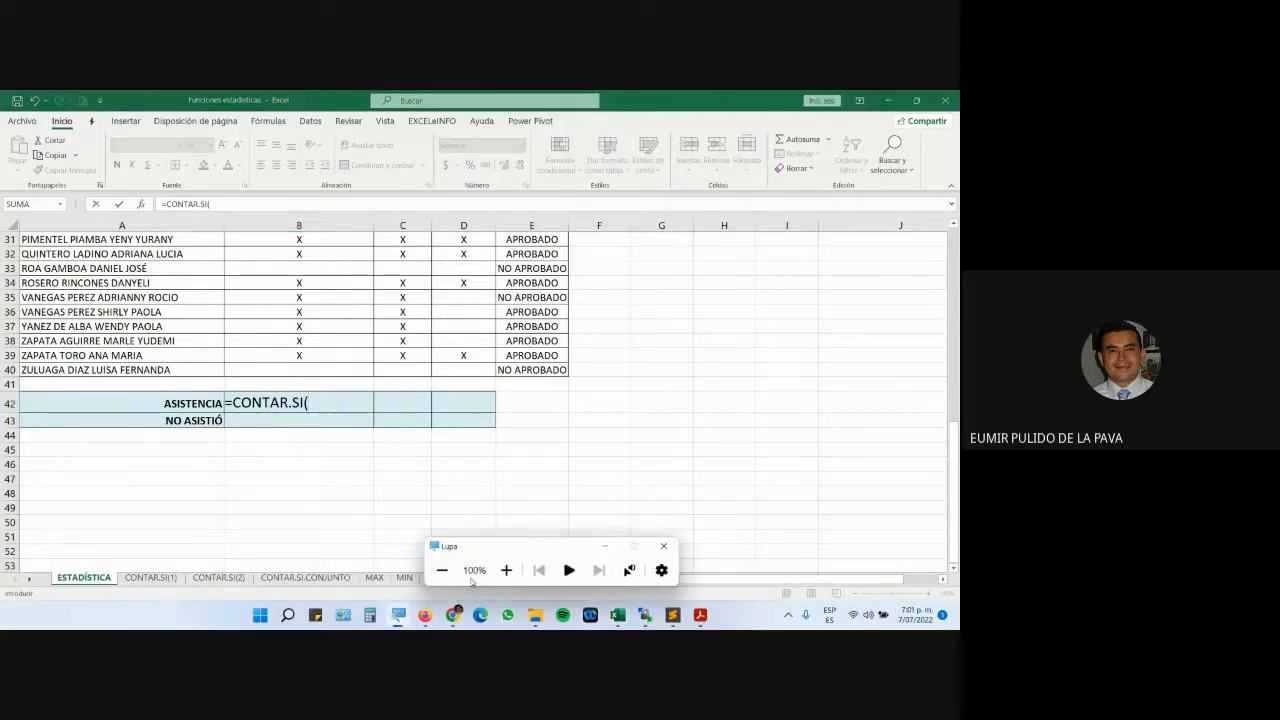
{"action": "left_click", "coordinate": [506, 569]}
{"action": "left_click", "coordinate": [356, 317]}
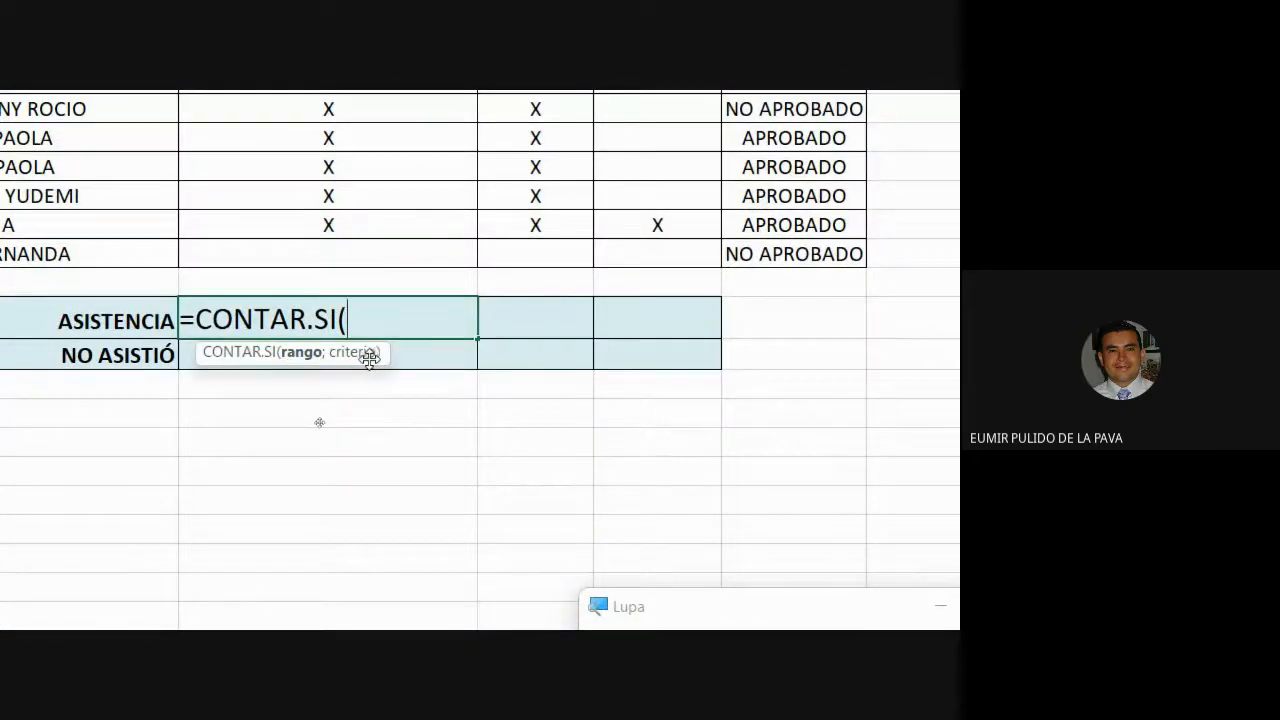
Complete the CONTAR.SI formula in B42 with range B2:B40 and criterion "x", and fill it across through D42
{"action": "scroll", "coordinate": [354, 374], "scroll_direction": "up", "scroll_amount": 5}
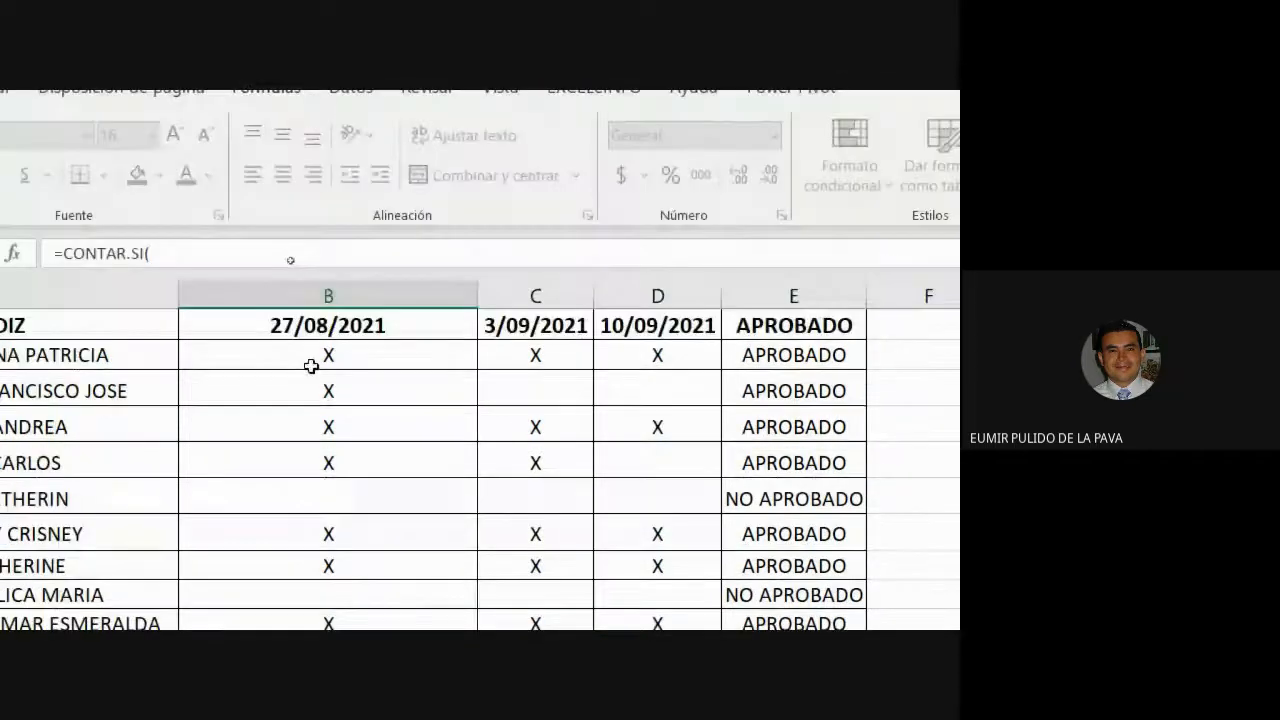
{"action": "left_click_drag", "start_coordinate": [312, 366], "coordinate": [354, 294]}
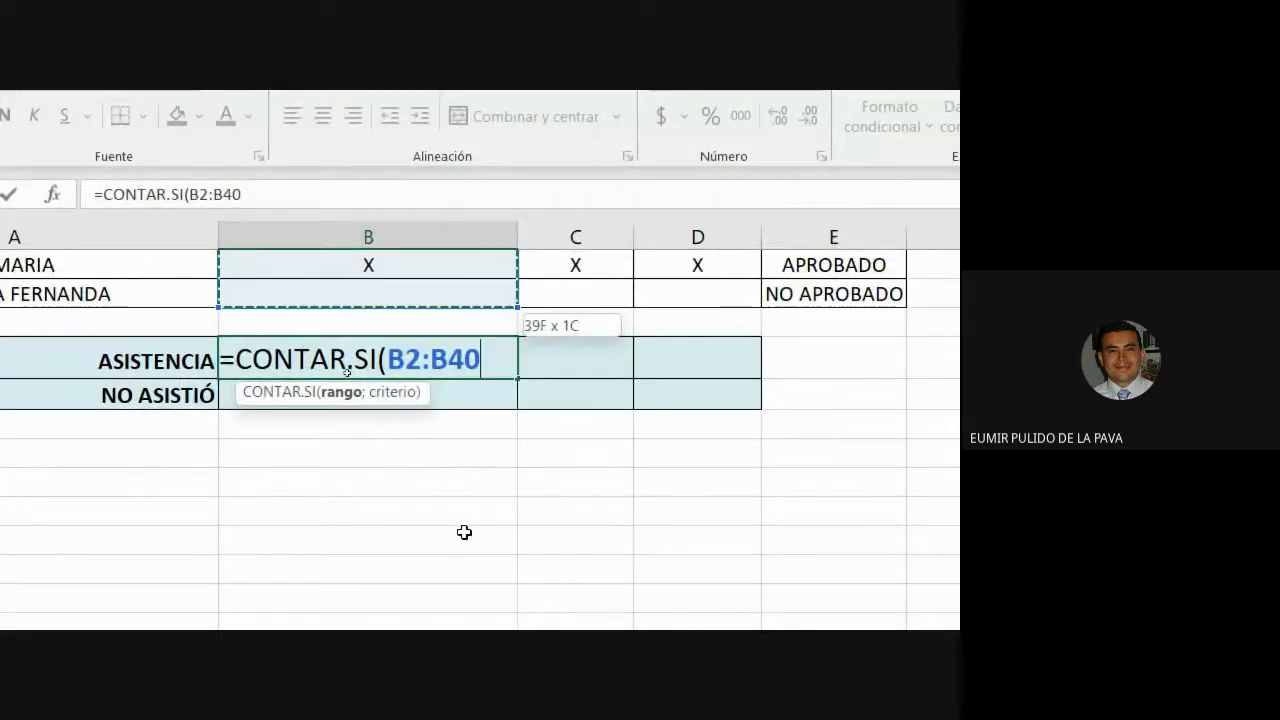
{"action": "type", "text": ";"}
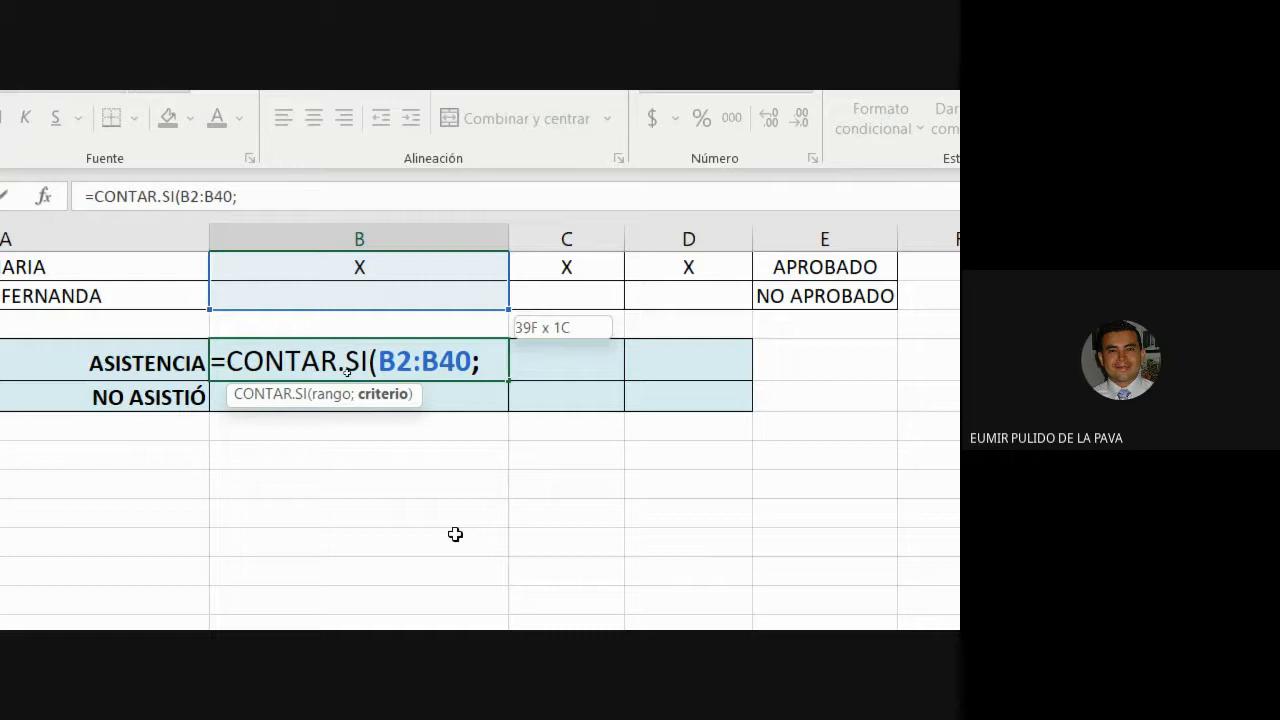
{"action": "scroll", "coordinate": [455, 534], "scroll_direction": "up", "scroll_amount": 1}
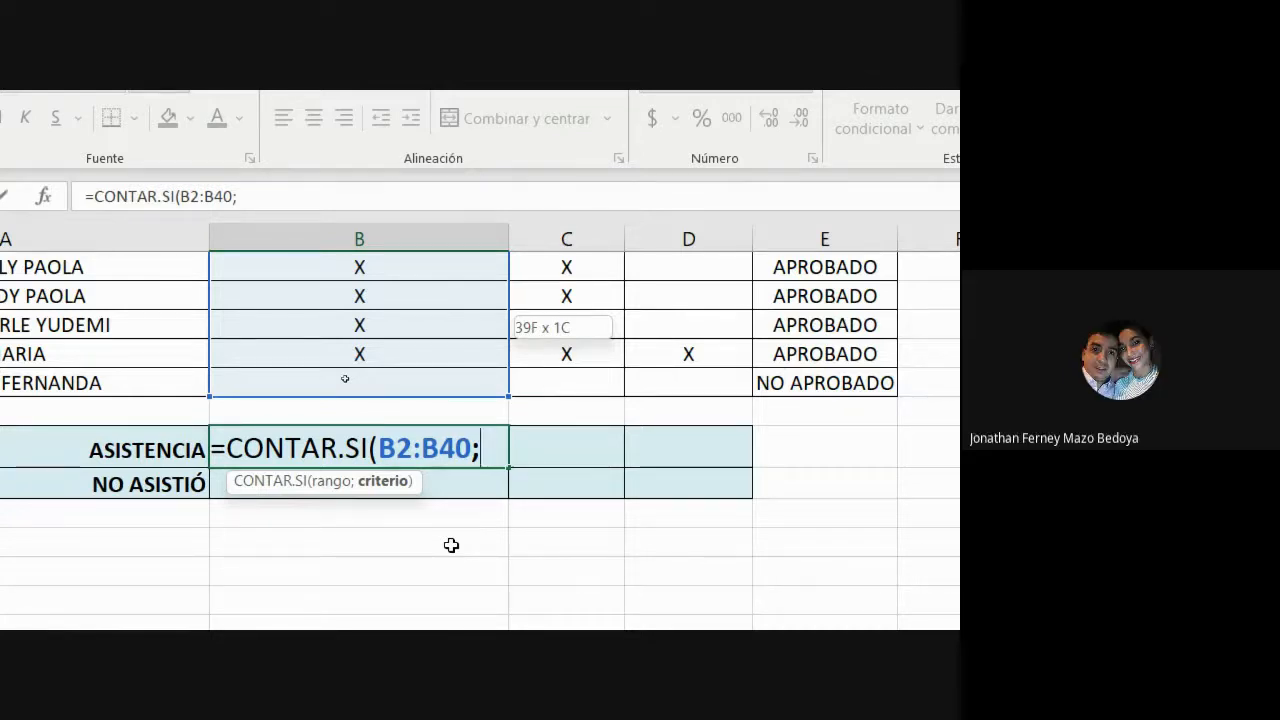
{"action": "type", "text": "\"x\""}
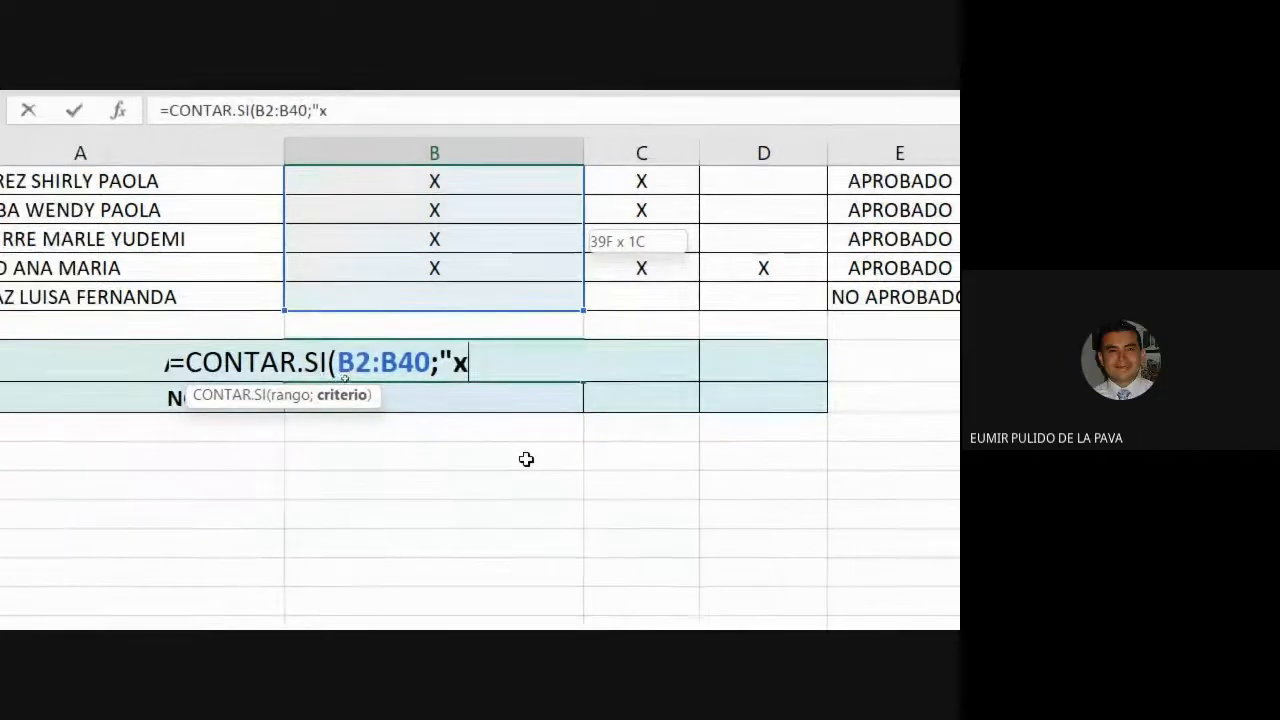
{"action": "type", "text": ")"}
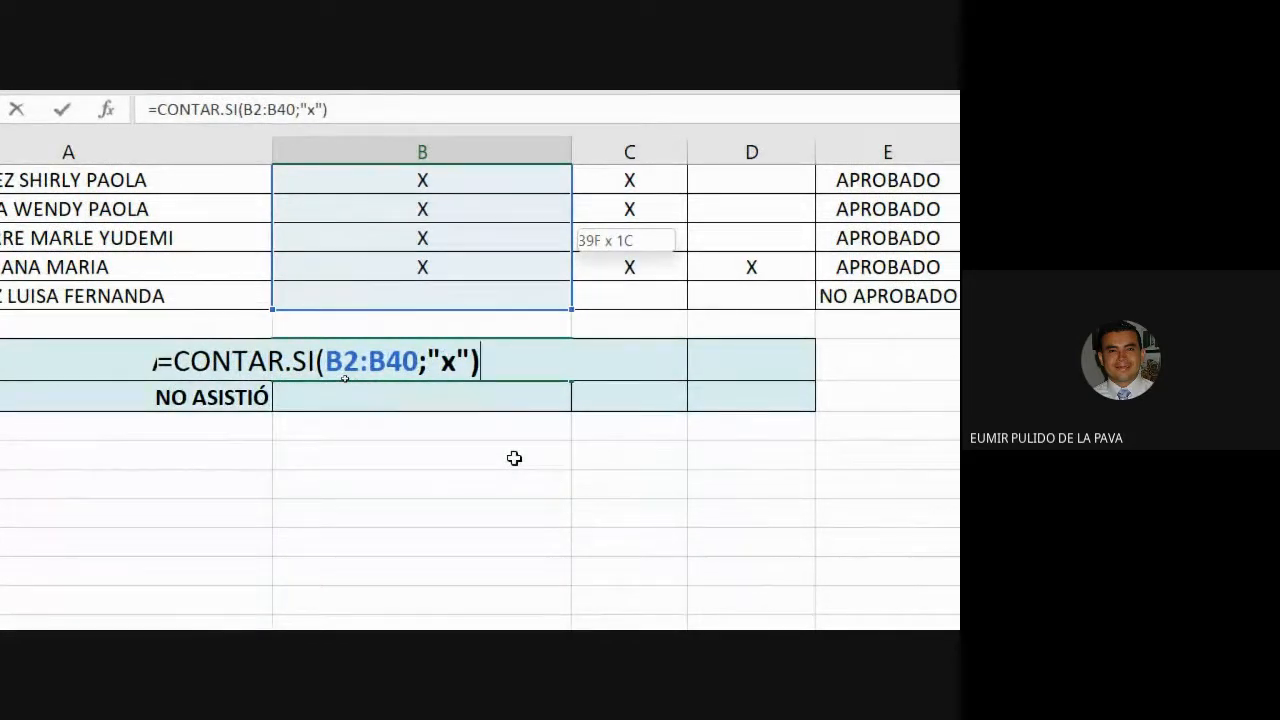
{"action": "key", "text": "Return"}
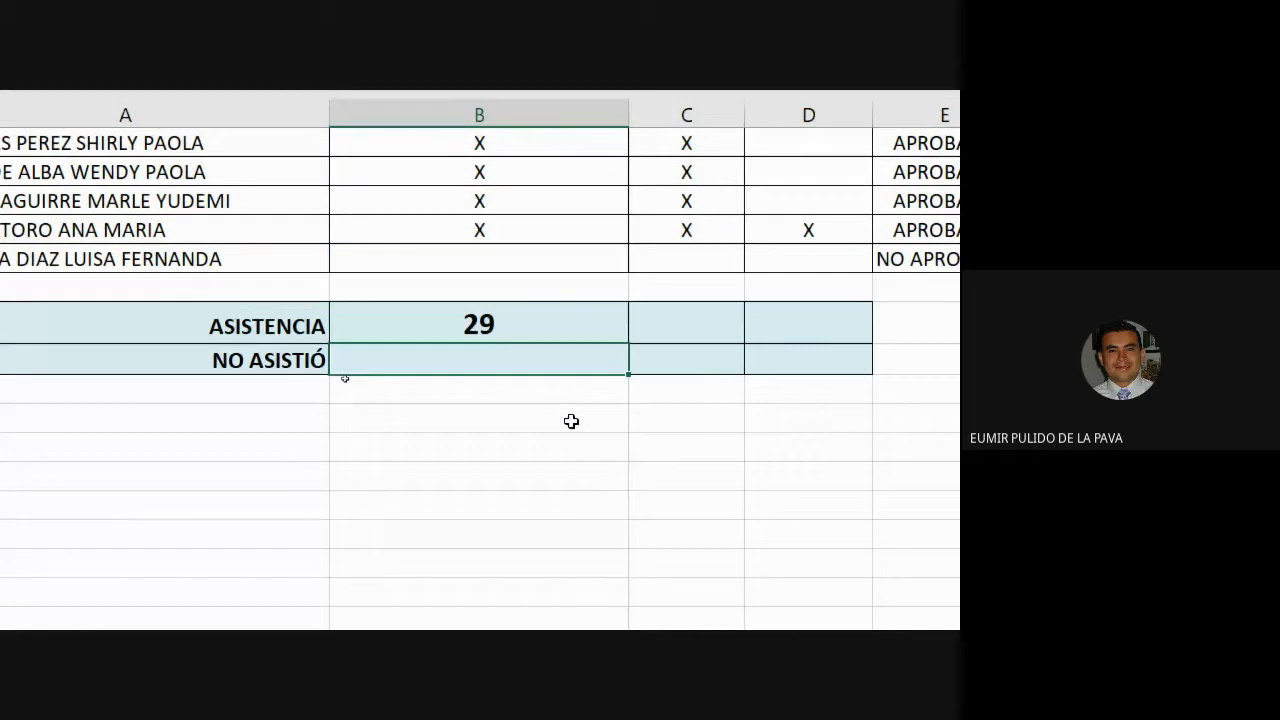
{"action": "left_click", "coordinate": [511, 326]}
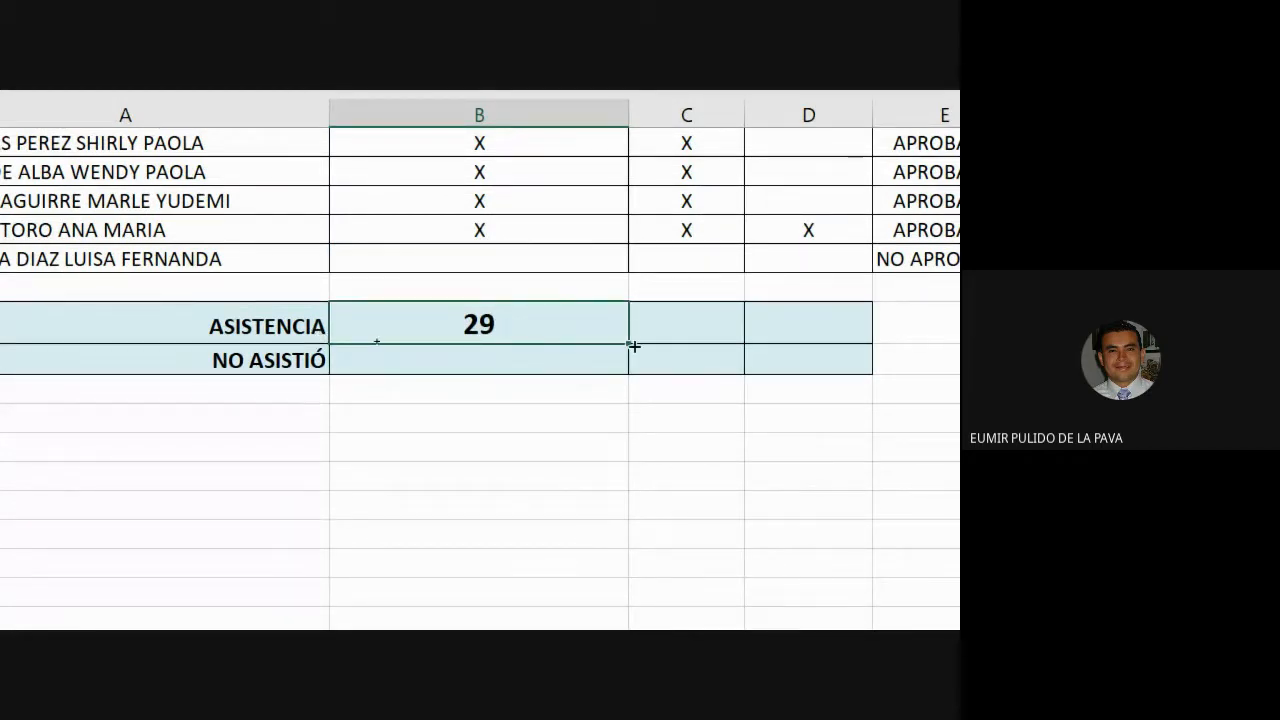
{"action": "left_click_drag", "start_coordinate": [649, 344], "coordinate": [843, 344]}
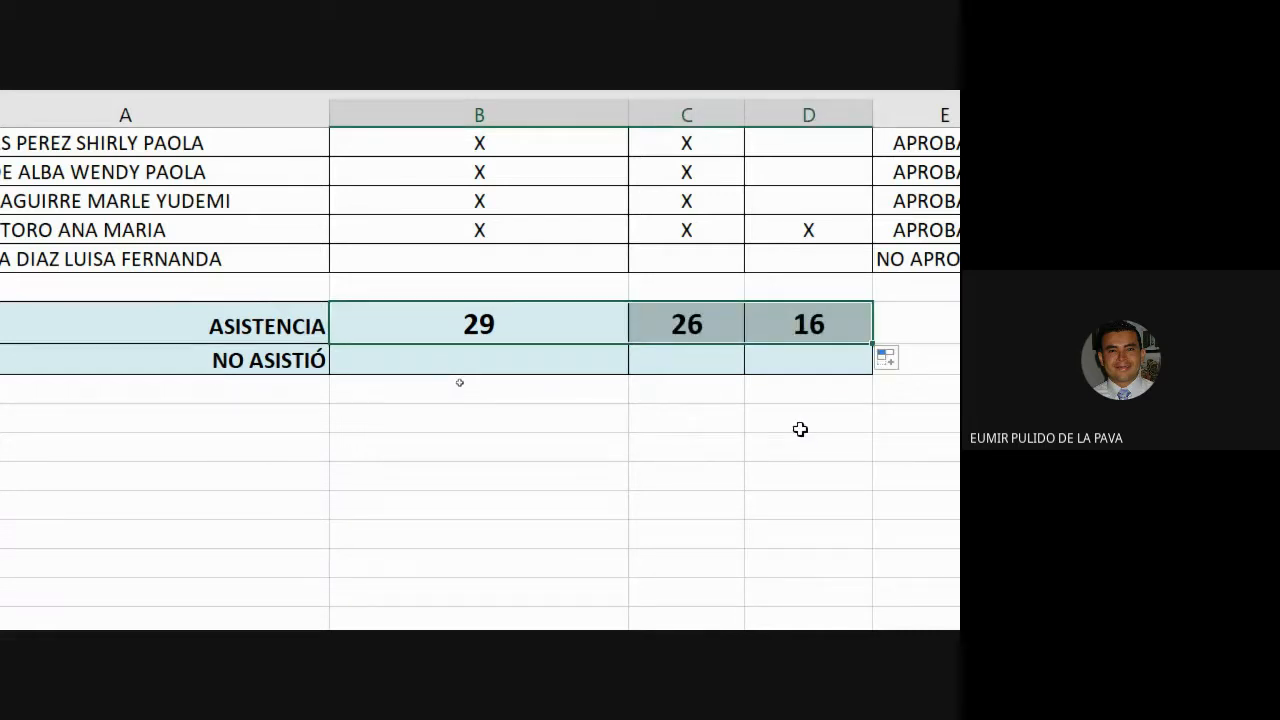
Inspect the copied ASISTENCIA formulas in C42 and D42 to check their ranges, leaving them unedited
{"action": "double_click", "coordinate": [680, 318]}
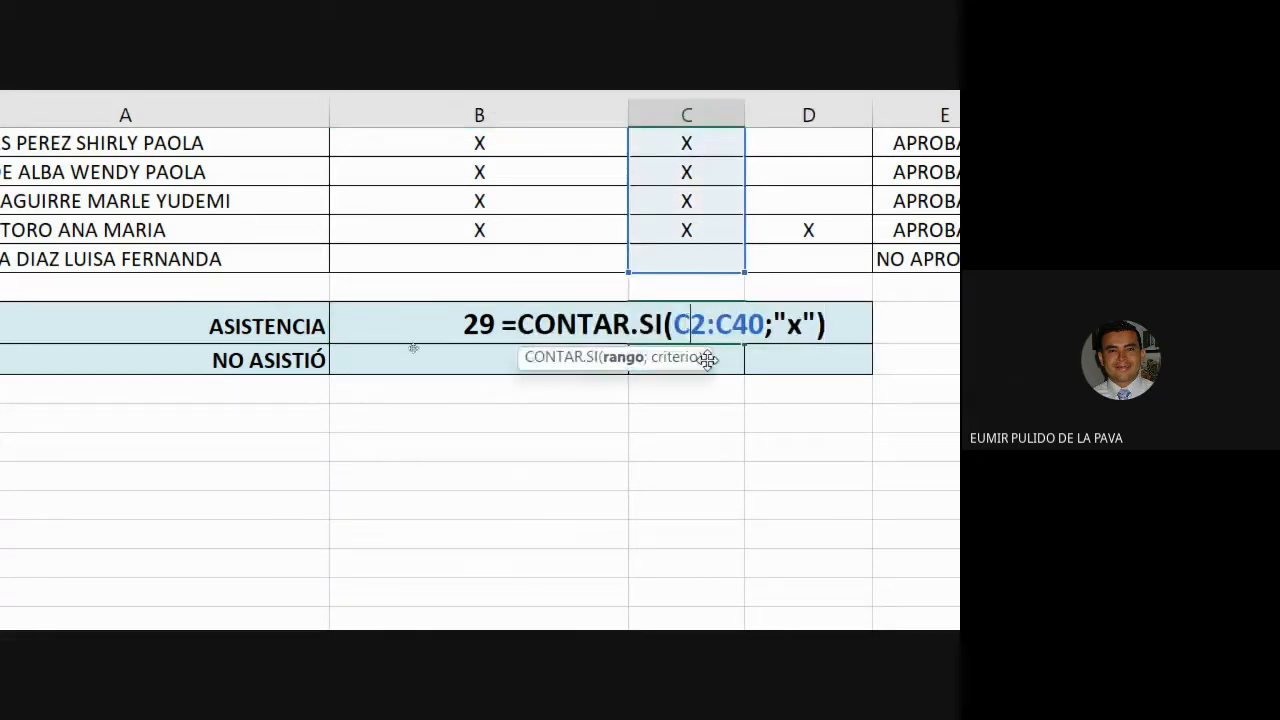
{"action": "key", "text": "Escape"}
{"action": "left_click", "coordinate": [575, 332]}
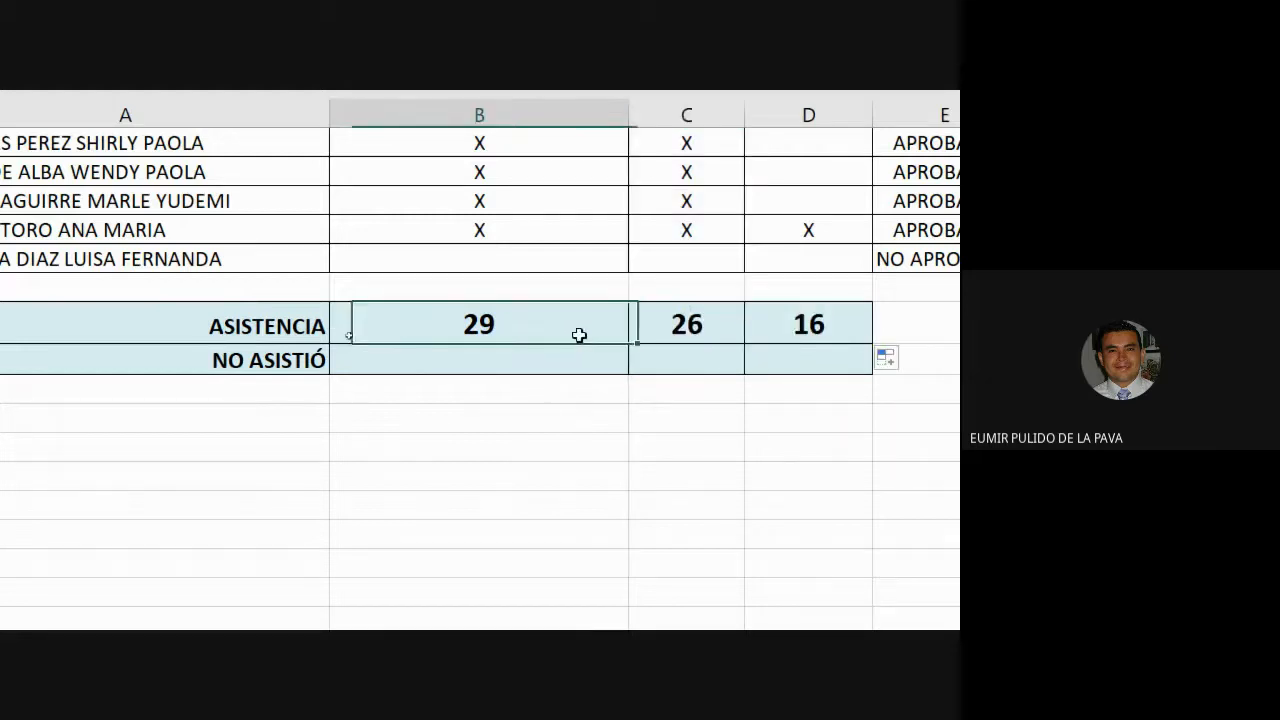
{"action": "double_click", "coordinate": [680, 330]}
{"action": "left_click_drag", "start_coordinate": [673, 326], "coordinate": [838, 325]}
{"action": "key", "text": "Escape"}
{"action": "double_click", "coordinate": [783, 331]}
{"action": "key", "text": "Escape"}
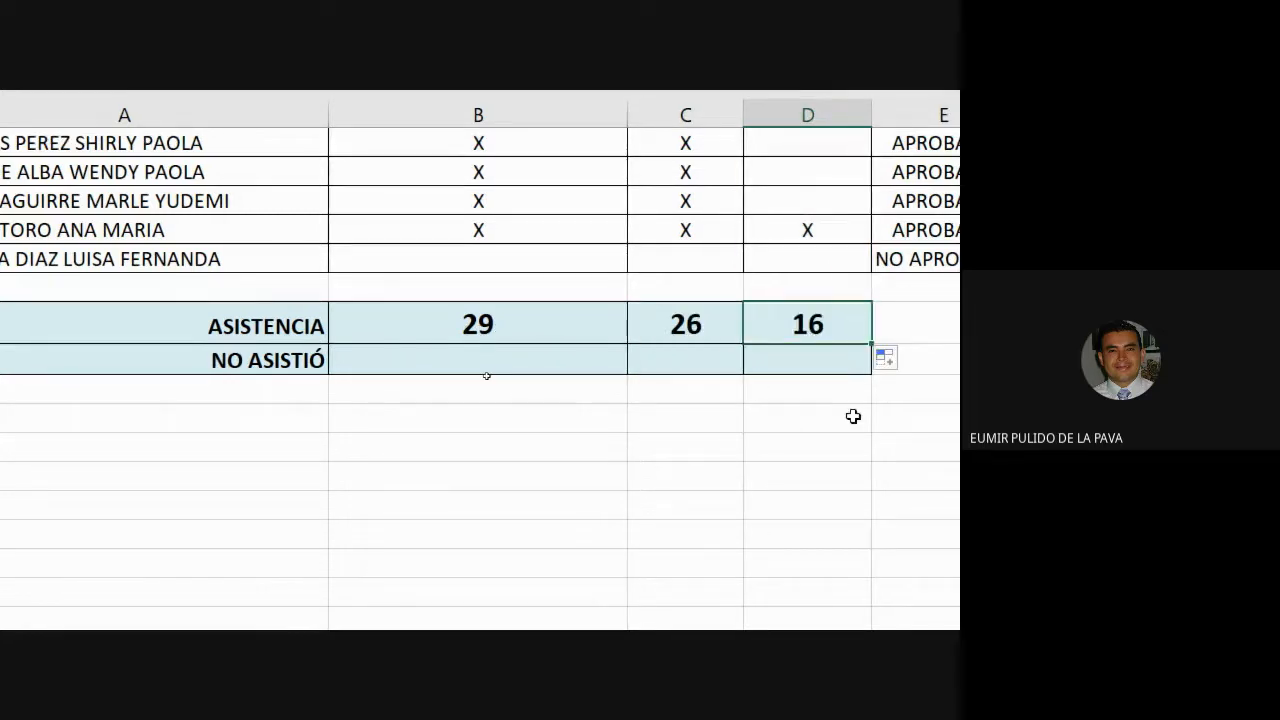
Enter a CONTAR.SI formula in the NO ASISTIÓ cell B43 with range B2:B40 and the empty-text criterion ""
{"action": "left_click", "coordinate": [407, 350]}
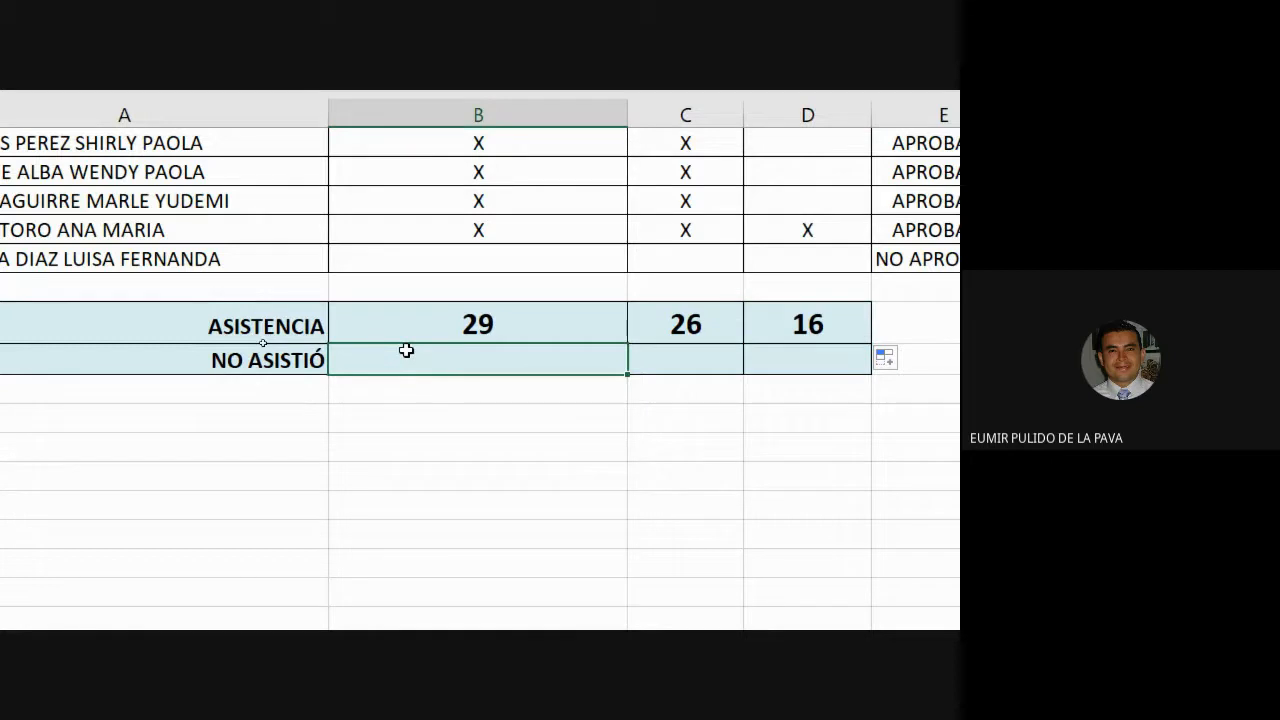
{"action": "type", "text": "=contar"}
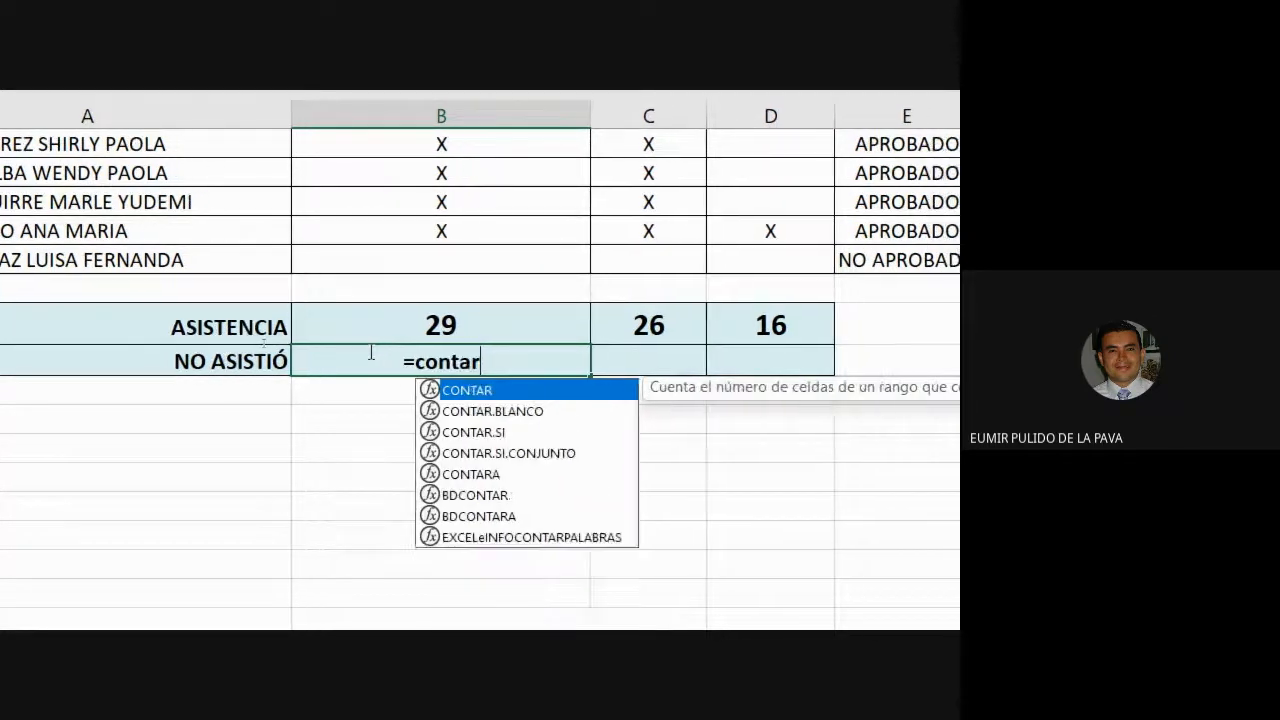
{"action": "key", "text": "Down"}
{"action": "key", "text": "Down"}
{"action": "key", "text": "Tab"}
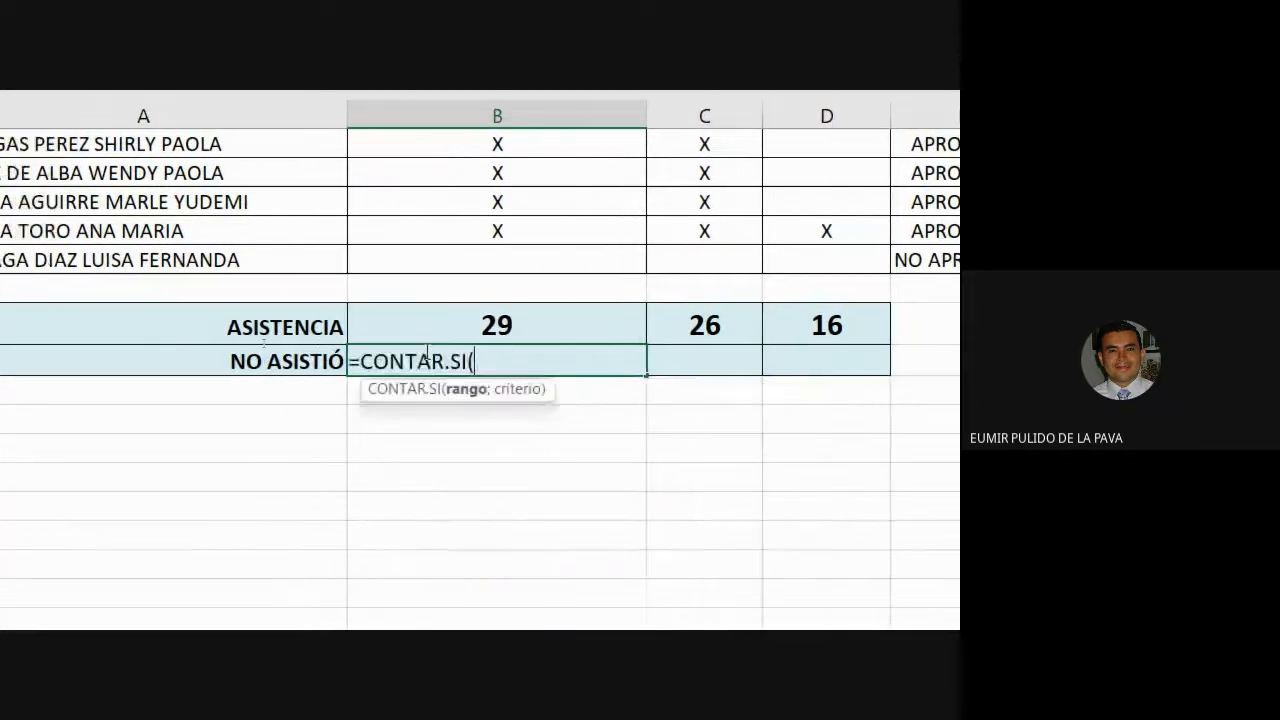
{"action": "left_click_drag", "start_coordinate": [450, 259], "coordinate": [491, 428]}
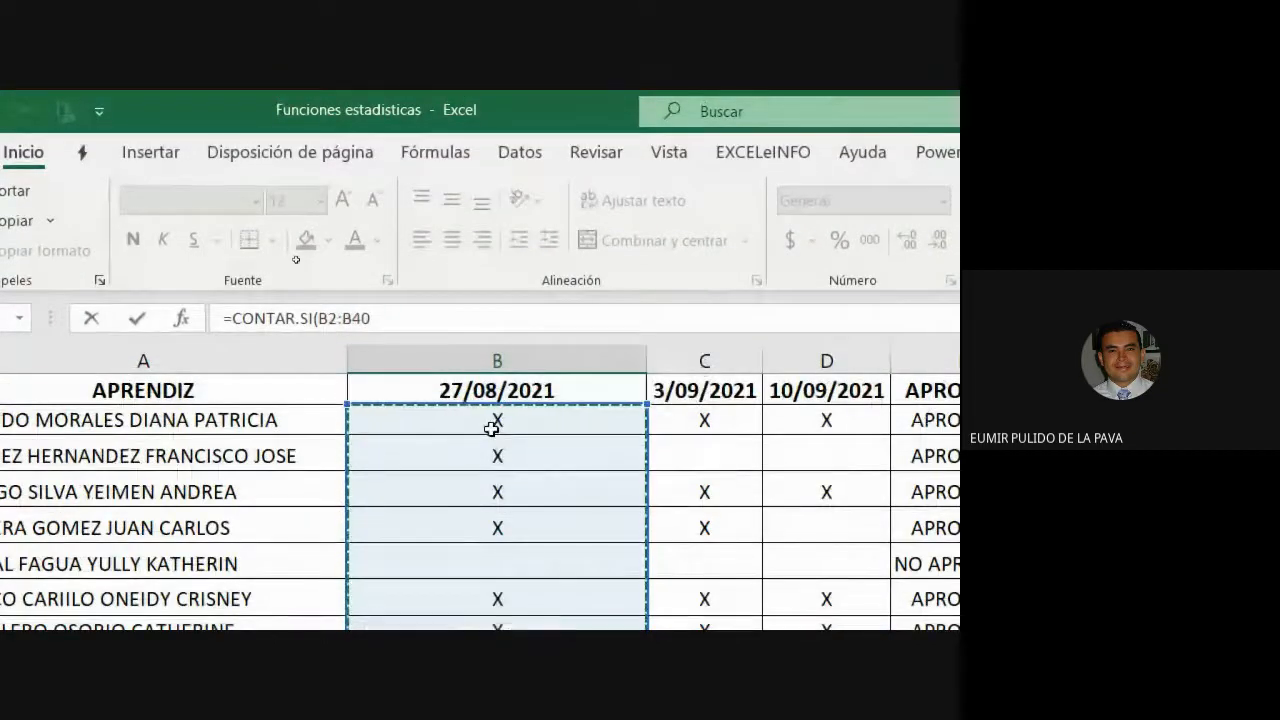
{"action": "scroll", "coordinate": [491, 428], "scroll_direction": "down", "scroll_amount": 10}
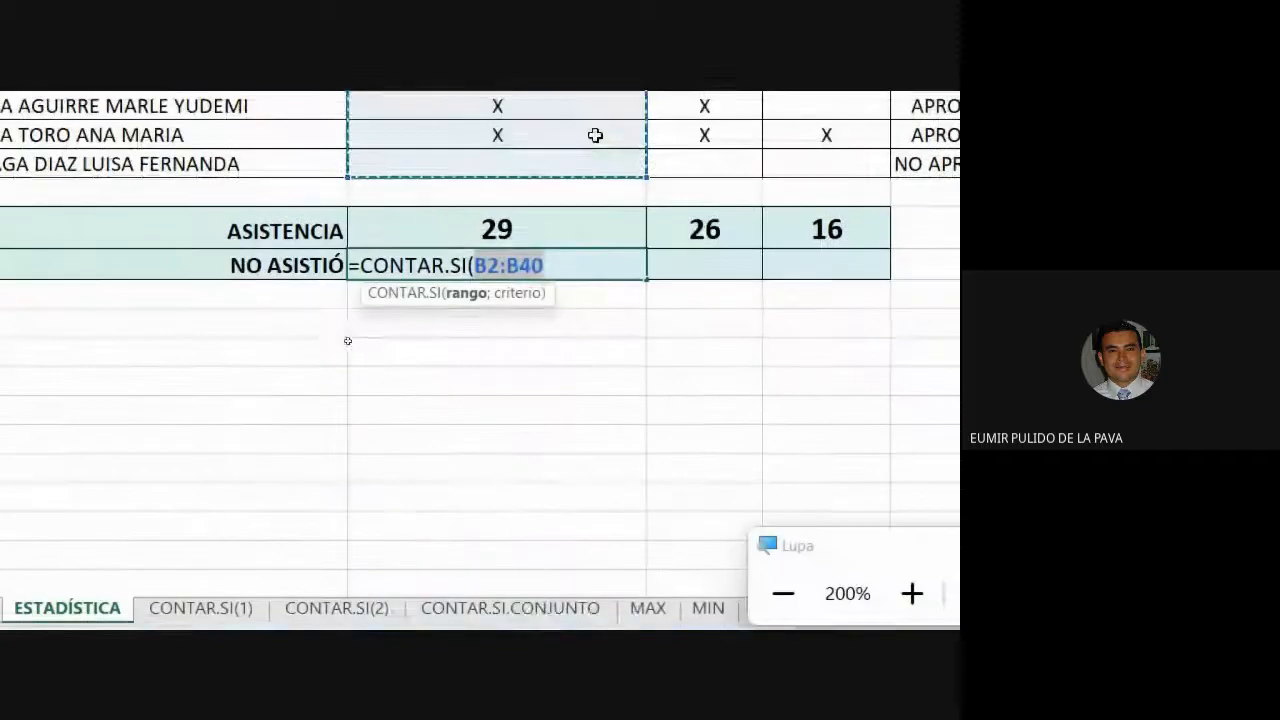
{"action": "left_click", "coordinate": [574, 182]}
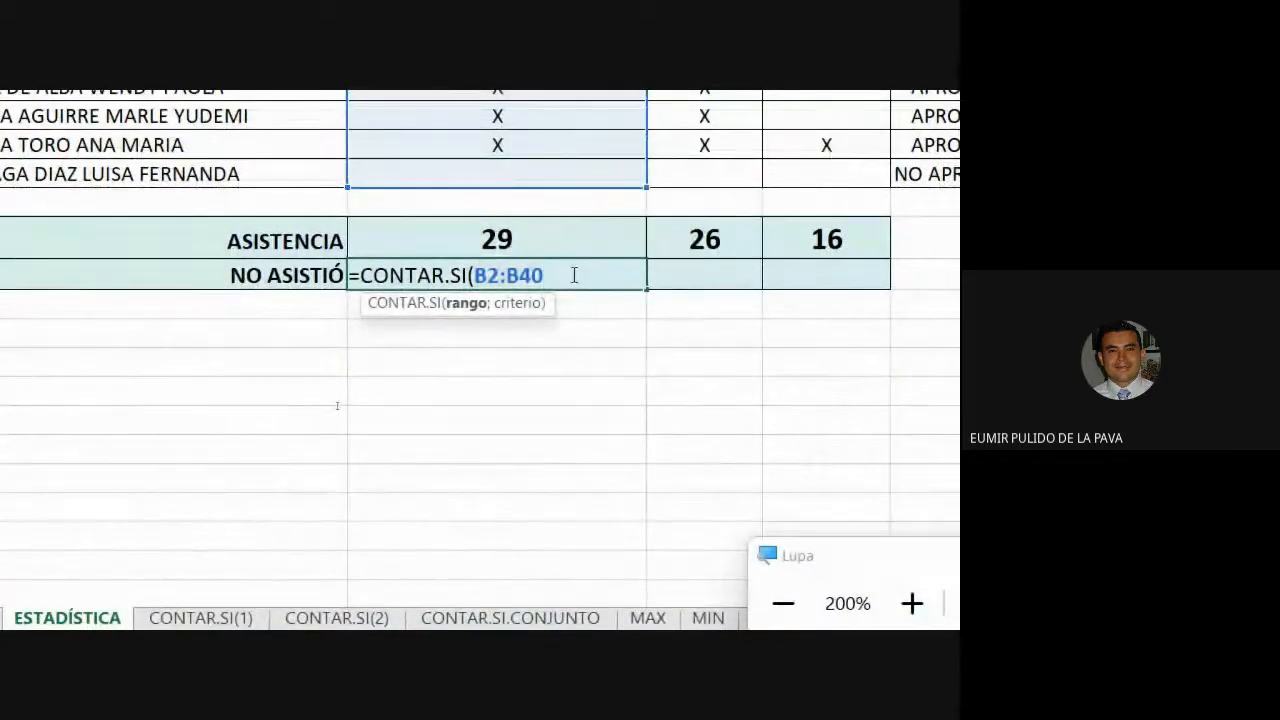
{"action": "type", "text": ";"}
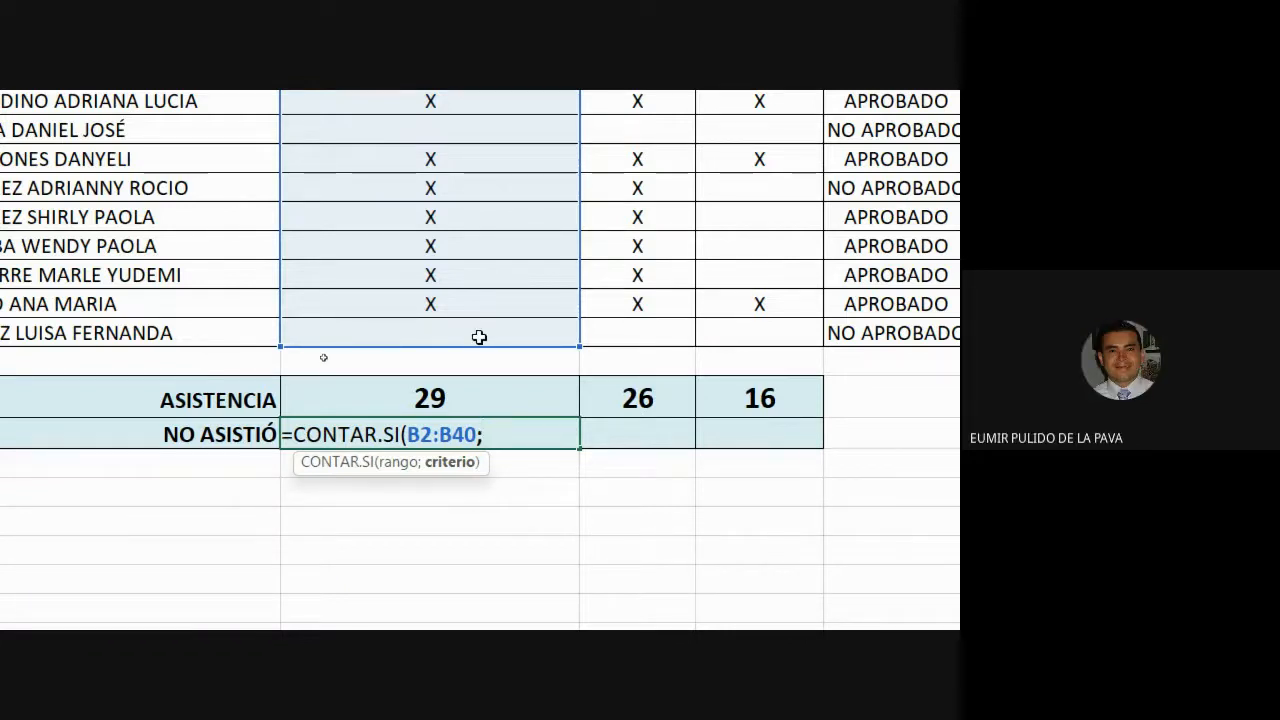
{"action": "type", "text": "\"\""}
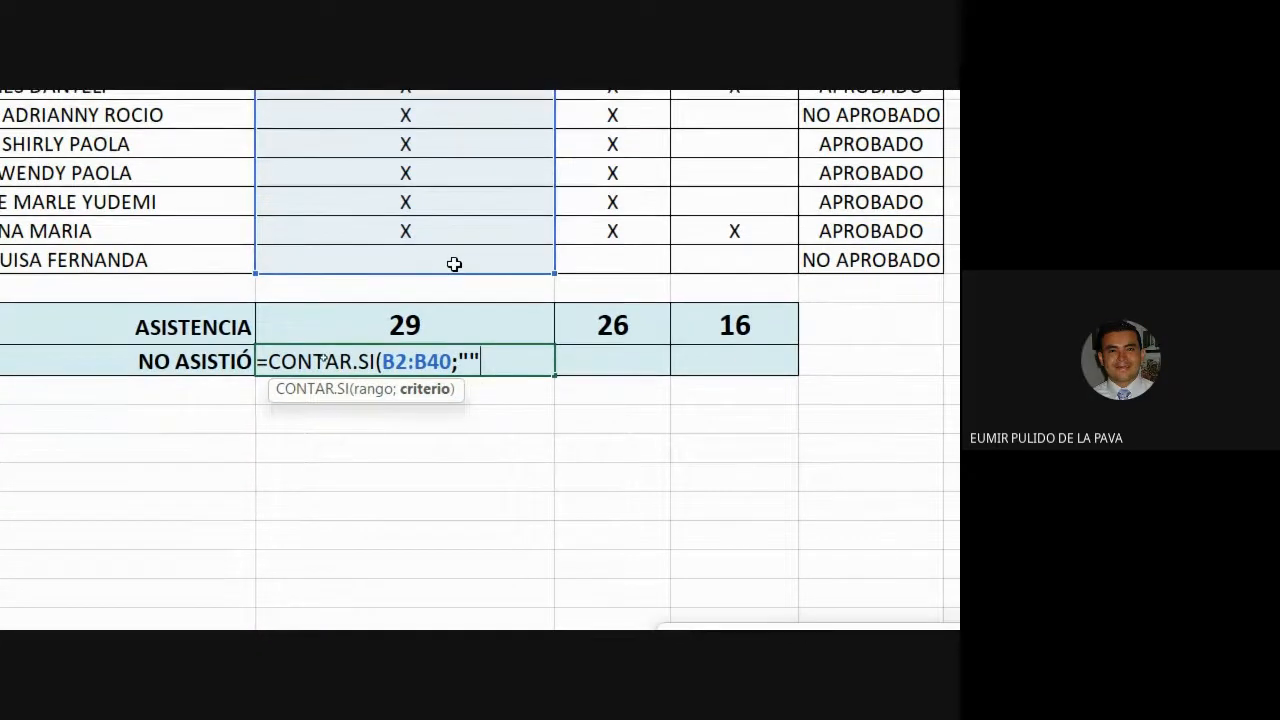
{"action": "type", "text": ")"}
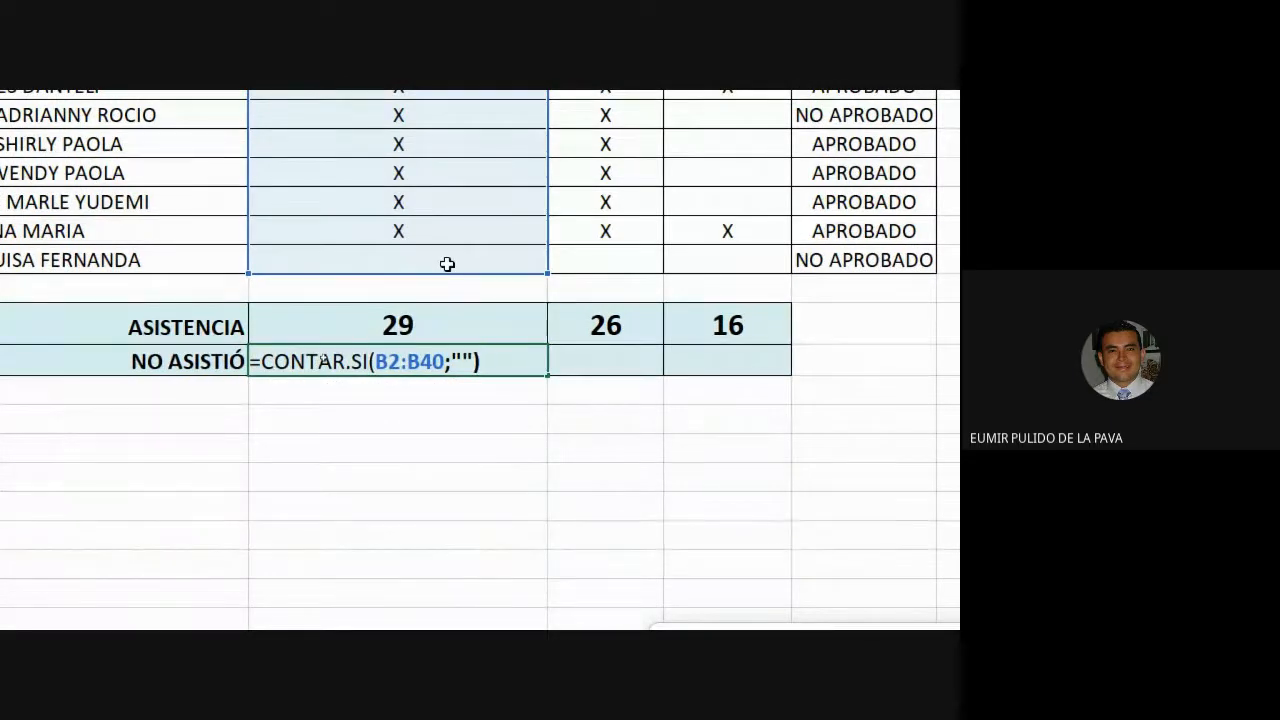
{"action": "key", "text": "Return"}
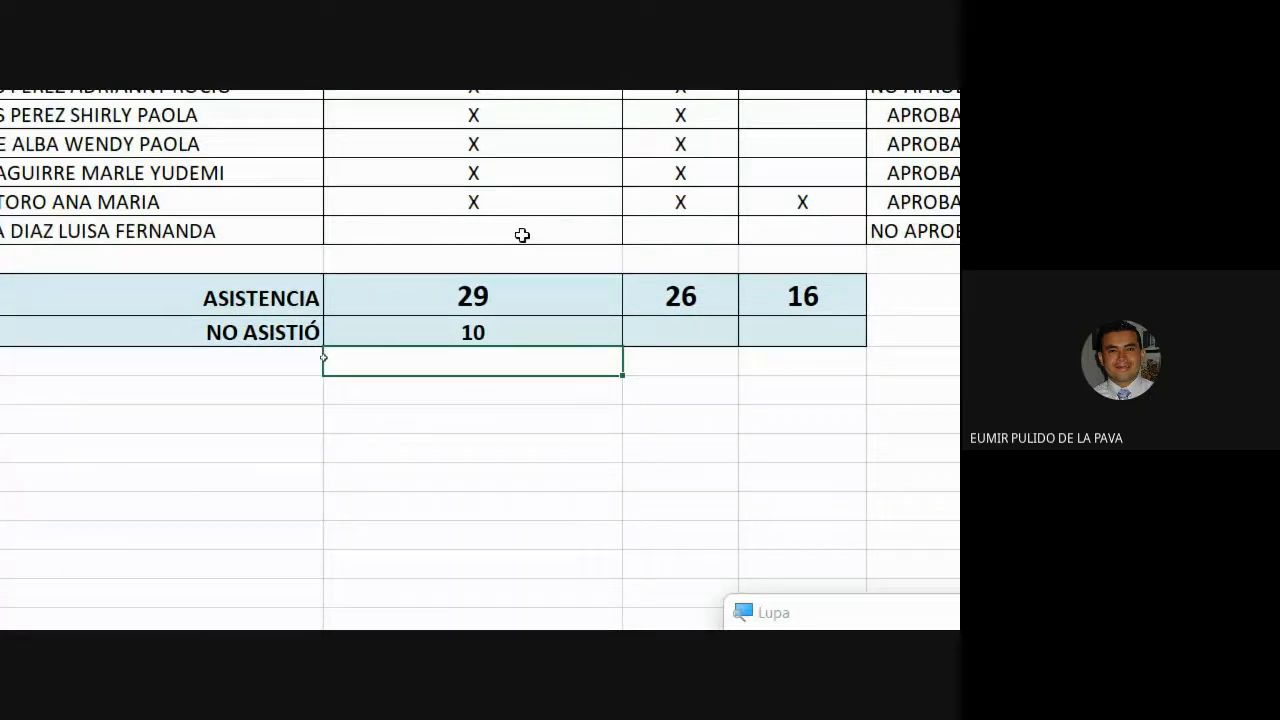
Enter the alternative blank-count formula =CONTAR.BLANCO(B2:B40) in B44, below the NO ASISTIÓ cell
{"action": "type", "text": "="}
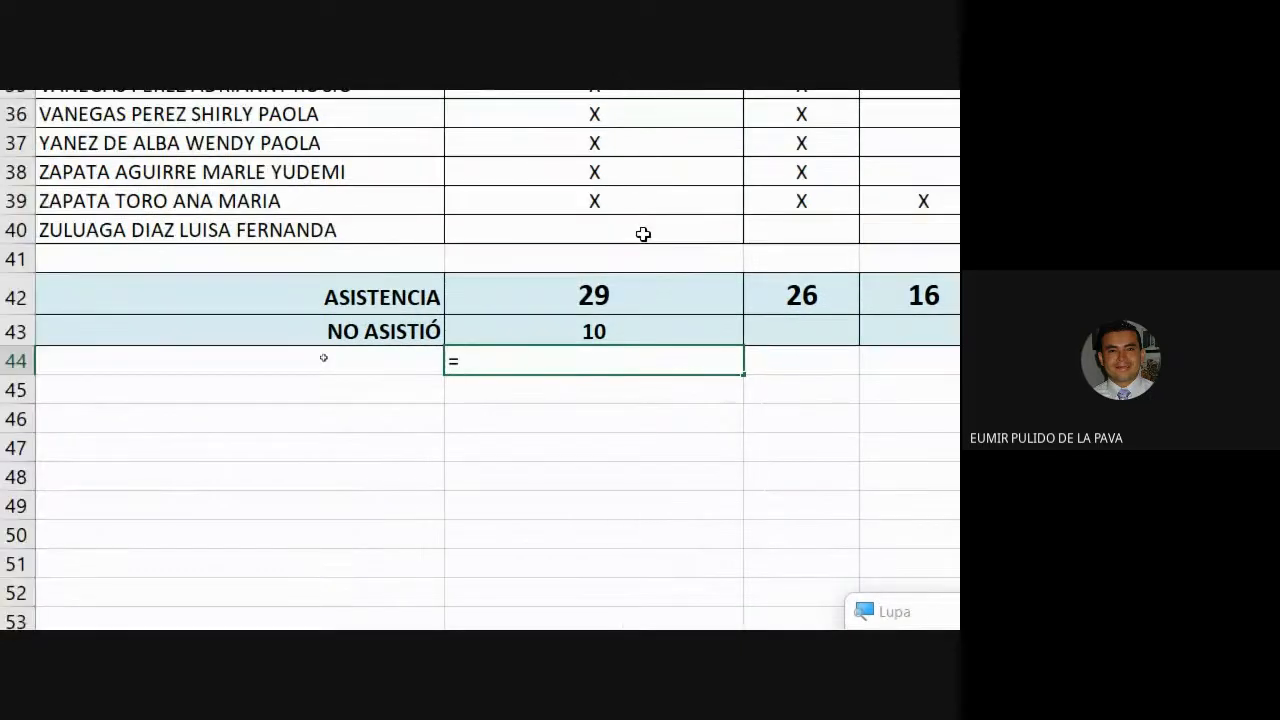
{"action": "type", "text": "contar"}
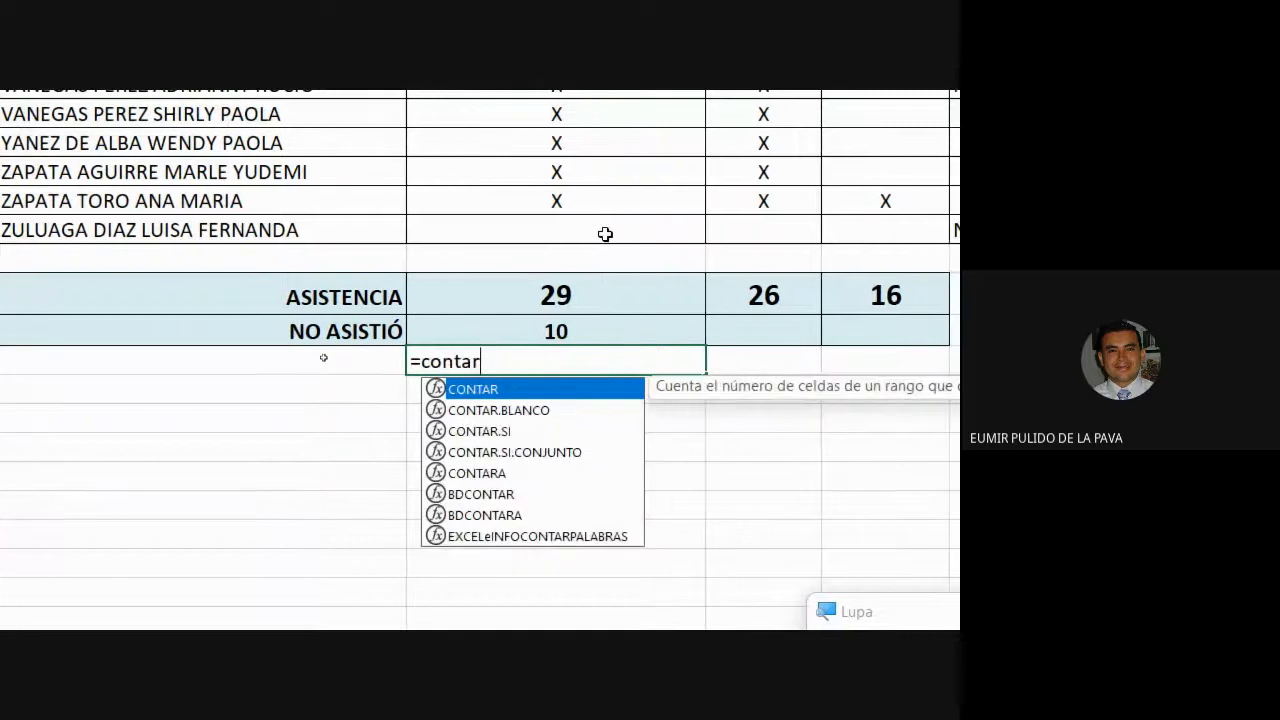
{"action": "key", "text": "Down"}
{"action": "key", "text": "Tab"}
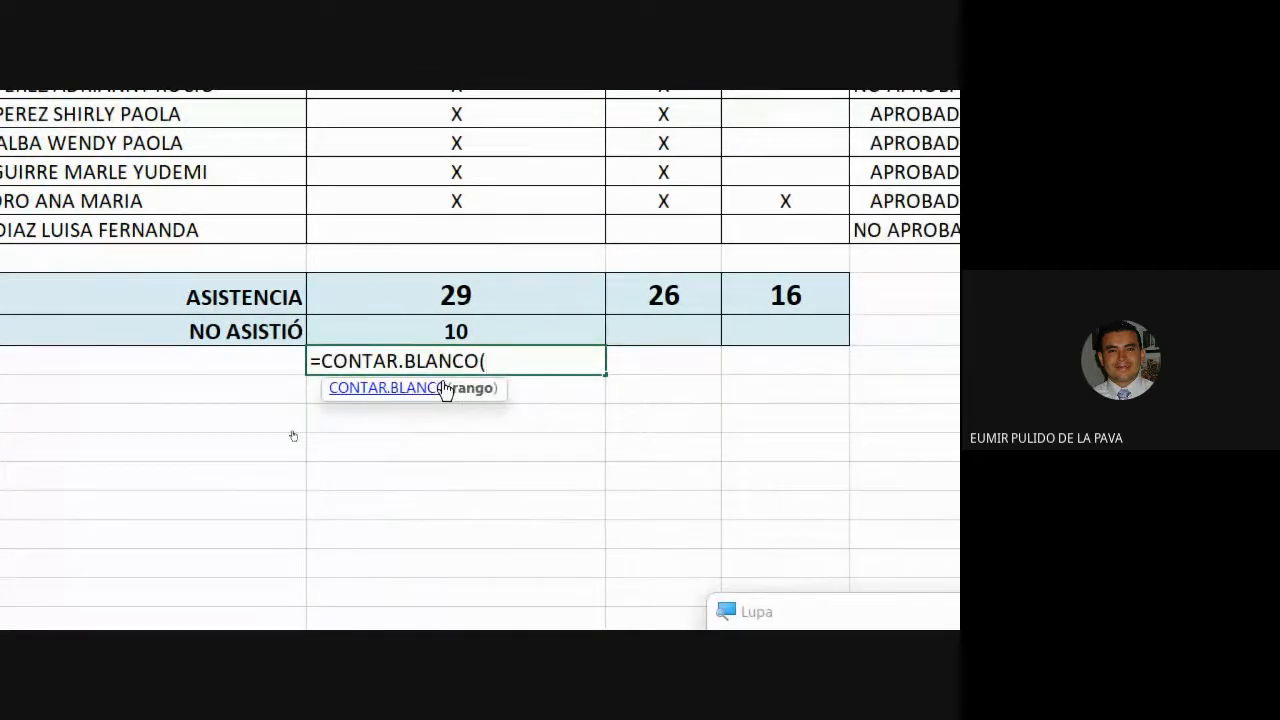
{"action": "scroll", "coordinate": [614, 117], "scroll_direction": "up", "scroll_amount": 2}
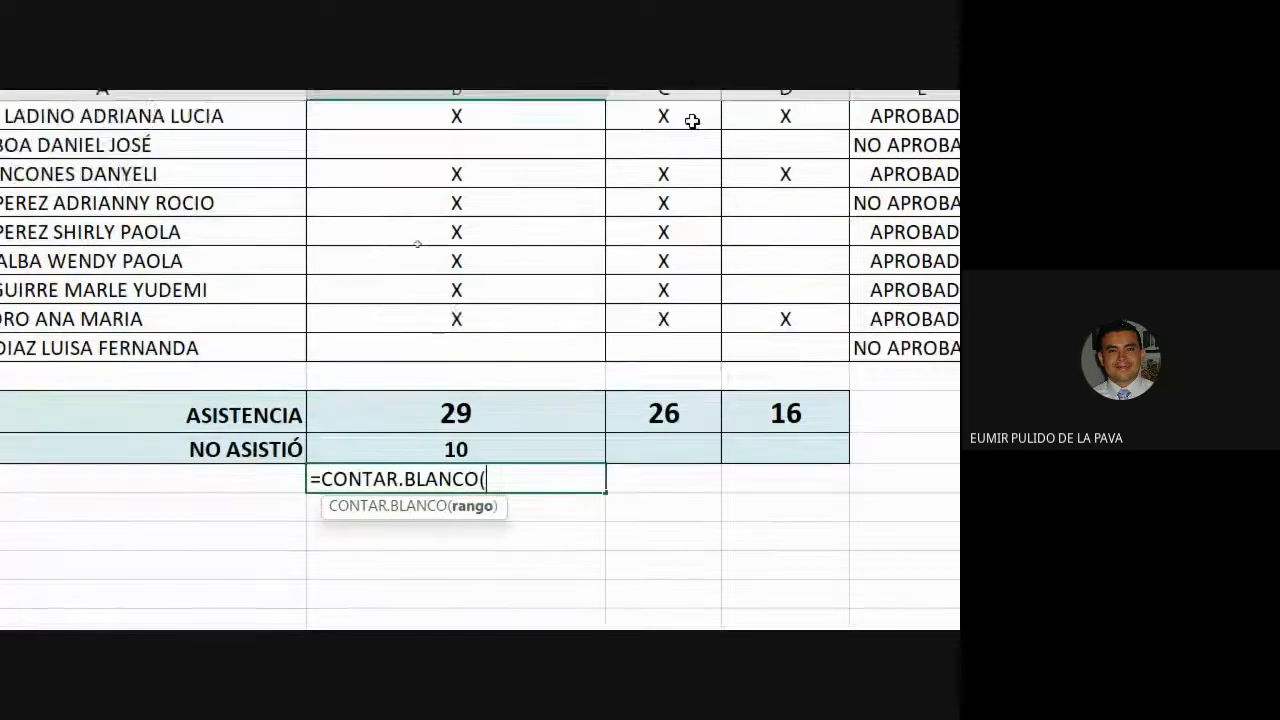
{"action": "left_click_drag", "start_coordinate": [491, 340], "coordinate": [462, 279]}
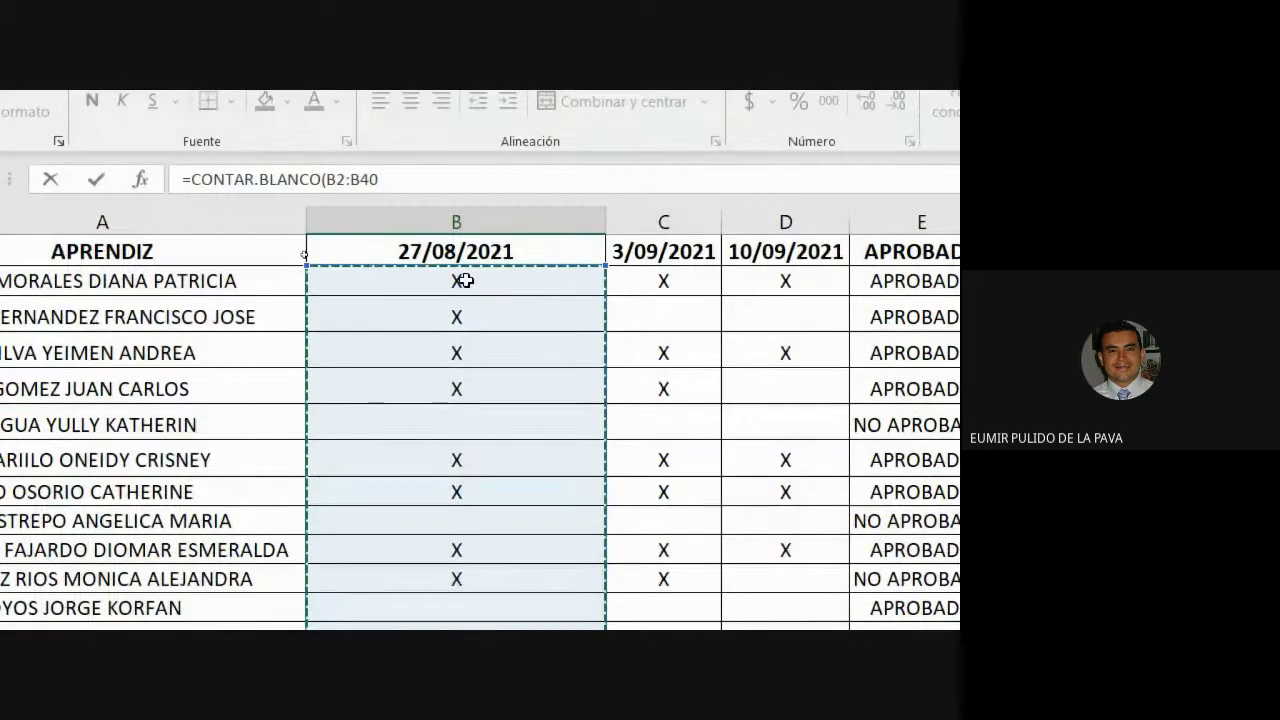
{"action": "scroll", "coordinate": [465, 281], "scroll_direction": "down", "scroll_amount": 10}
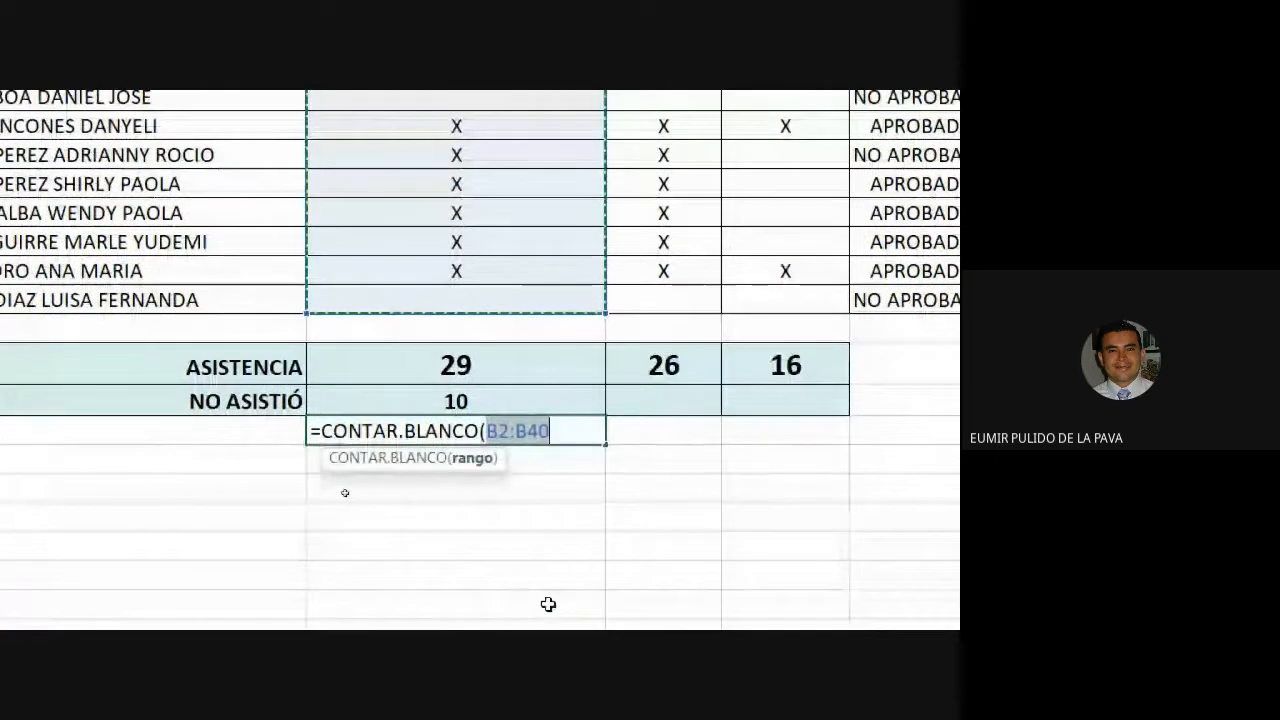
{"action": "type", "text": ")"}
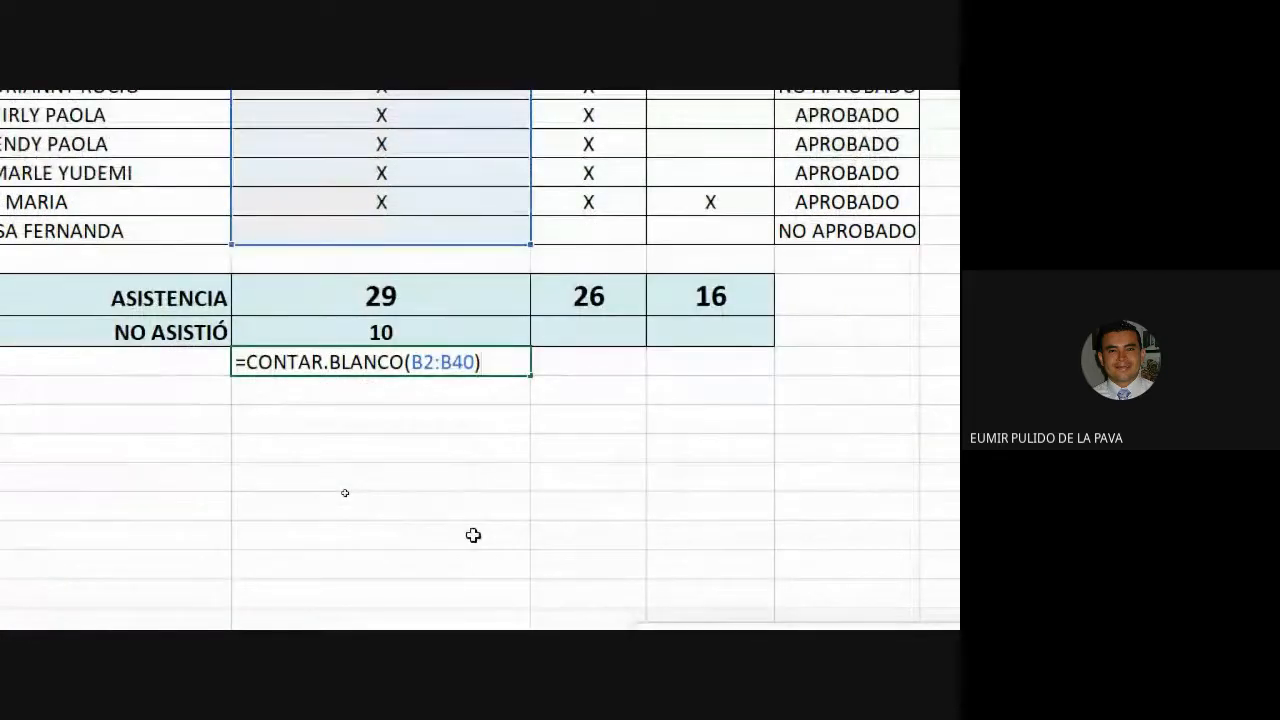
{"action": "key", "text": "Return"}
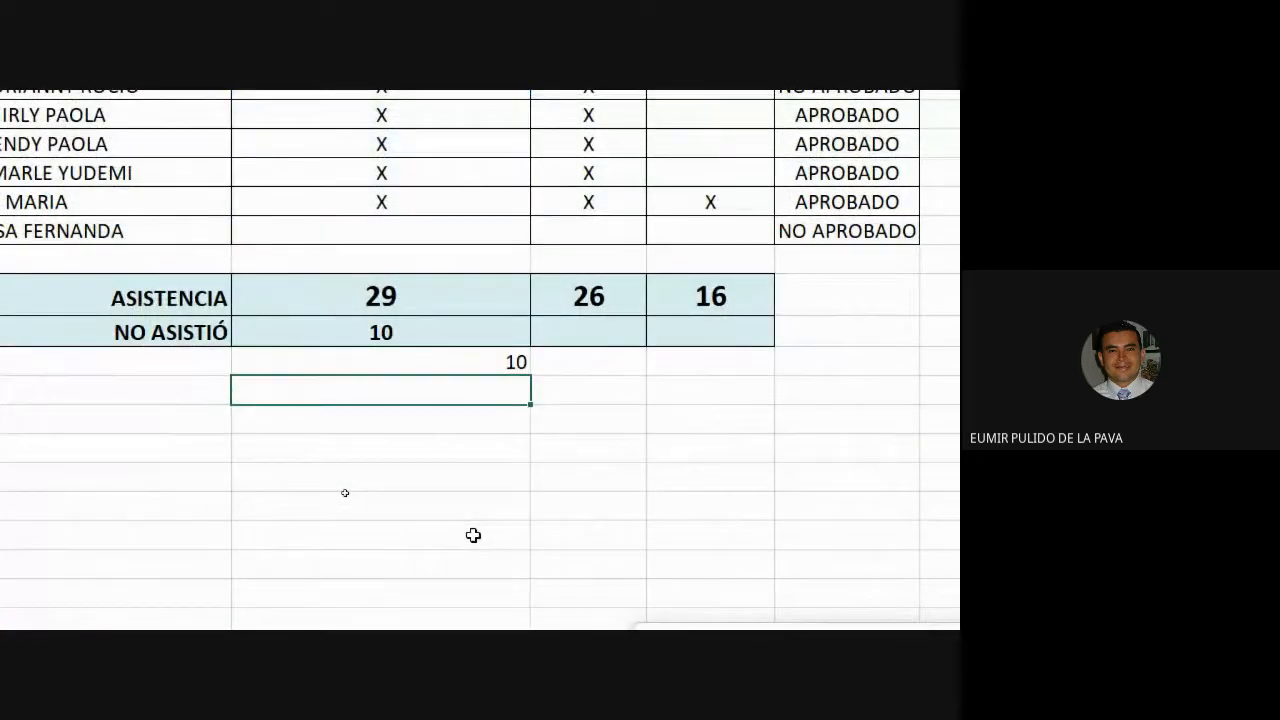
Review the CONTAR.SI formula in B43 and the CONTAR.BLANCO formula in B44, and fill both across through column D
{"action": "double_click", "coordinate": [445, 331]}
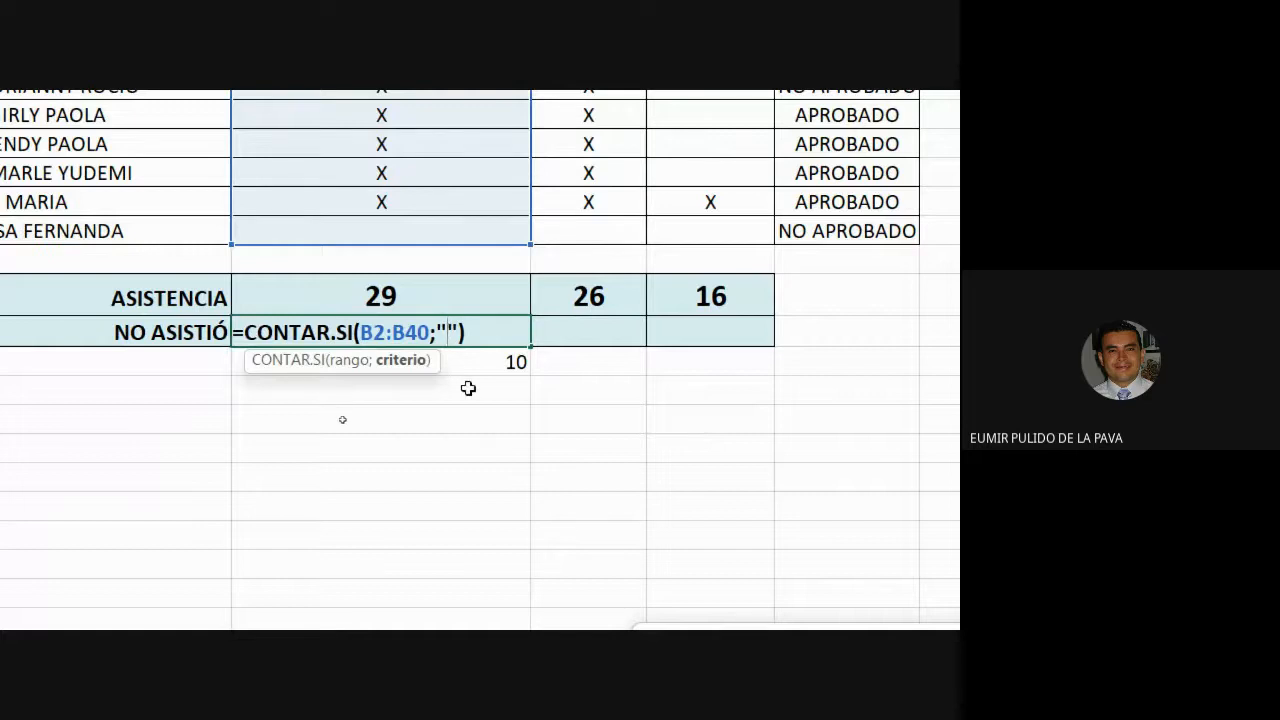
{"action": "key", "text": "Return"}
{"action": "type", "text": "=CONTAR.BLANCO(B2:B40)"}
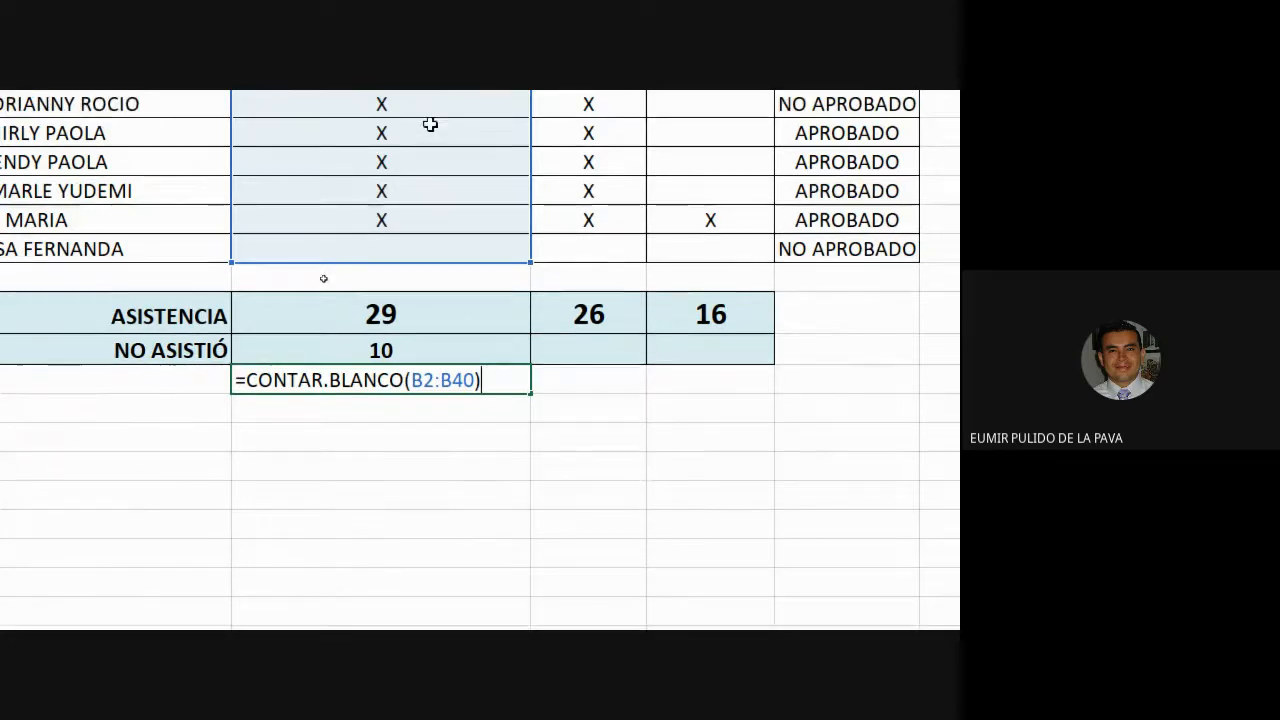
{"action": "key", "text": "Return"}
{"action": "left_click_drag", "start_coordinate": [505, 352], "coordinate": [768, 388]}
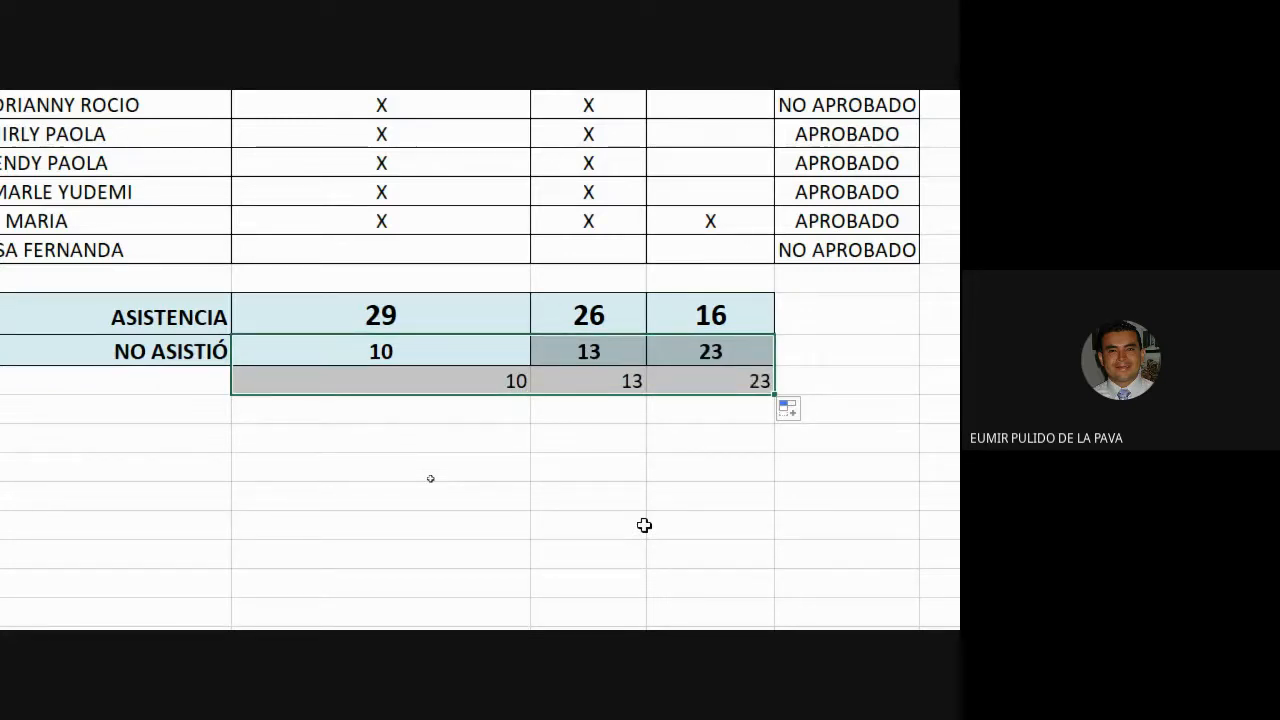
Review the empty TOTAL MATRICULADOS cell alongside the ASISTENCIA and NO ASISTIÓ counts for 27/08/2021
{"action": "scroll", "coordinate": [406, 569], "scroll_direction": "down", "scroll_amount": 1}
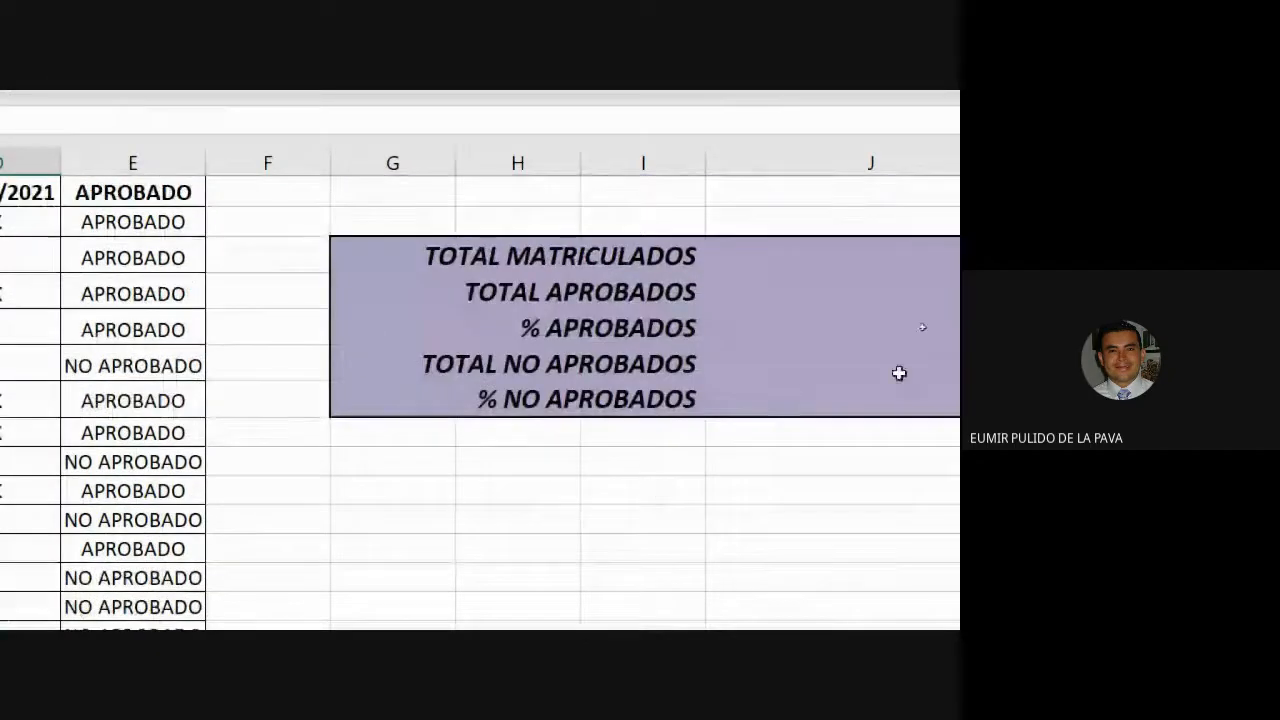
{"action": "left_click", "coordinate": [700, 262]}
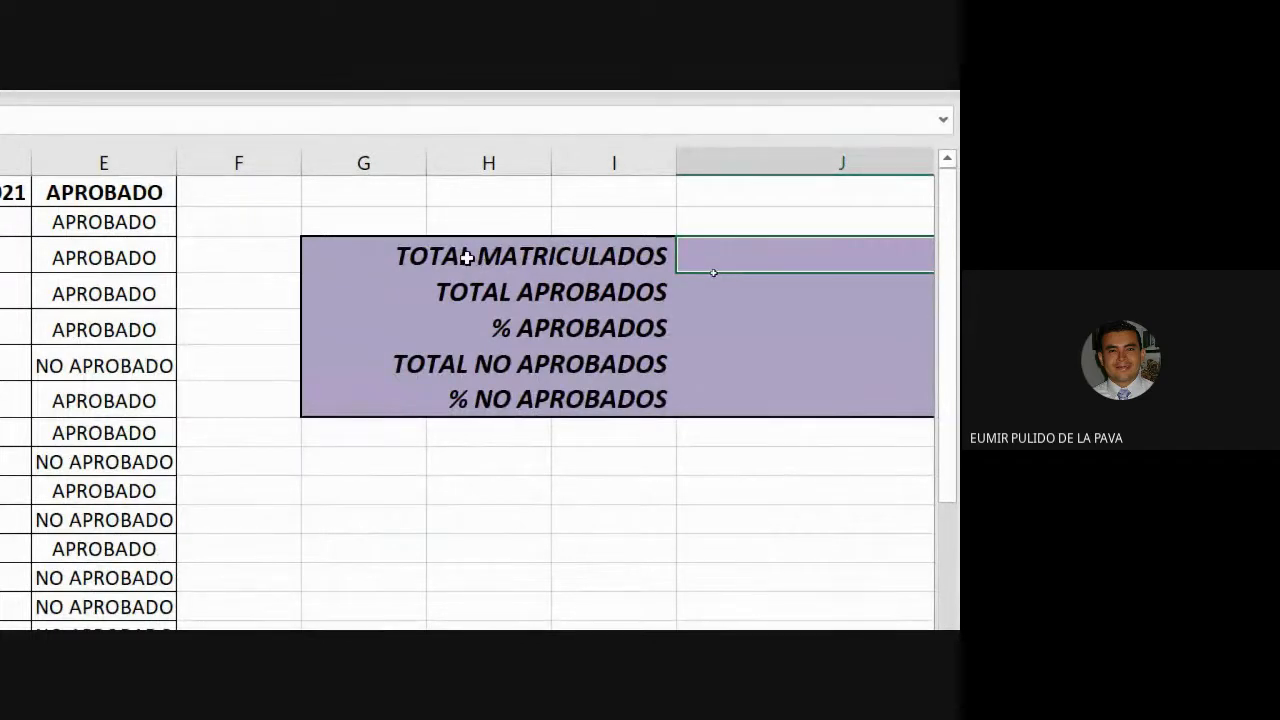
{"action": "scroll", "coordinate": [678, 381], "scroll_direction": "down", "scroll_amount": 10}
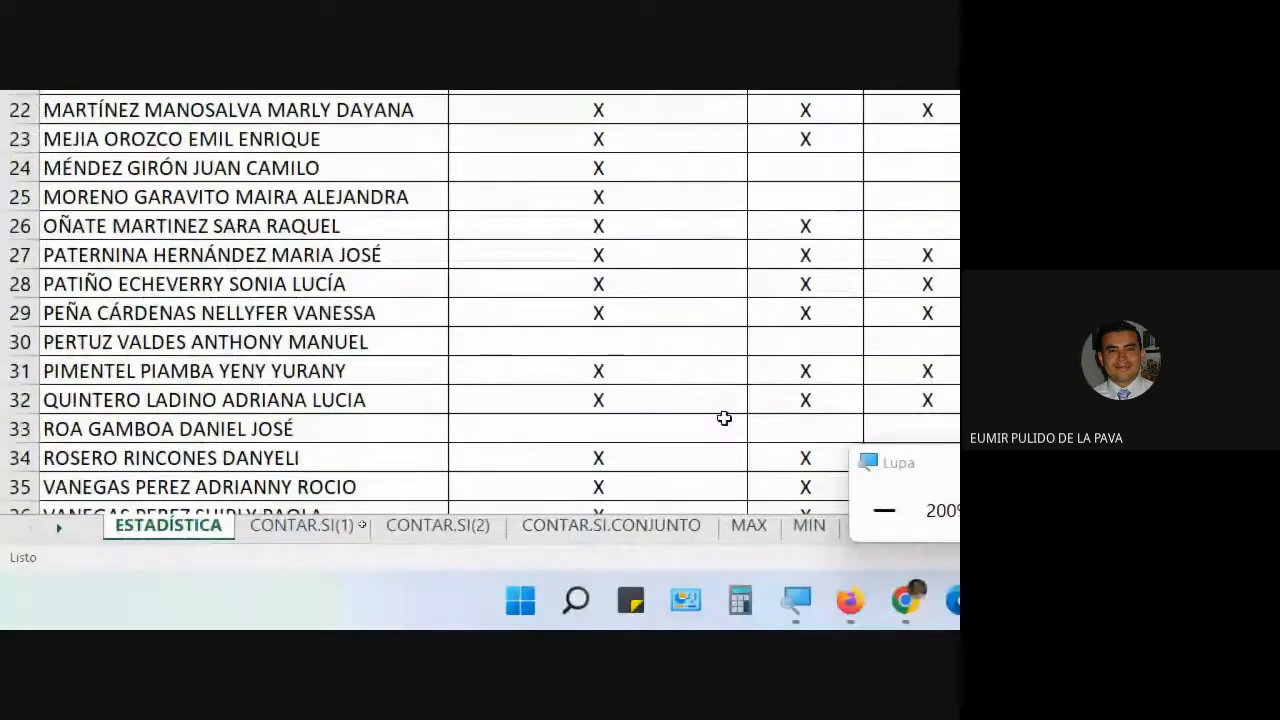
{"action": "left_click_drag", "start_coordinate": [648, 352], "coordinate": [643, 380]}
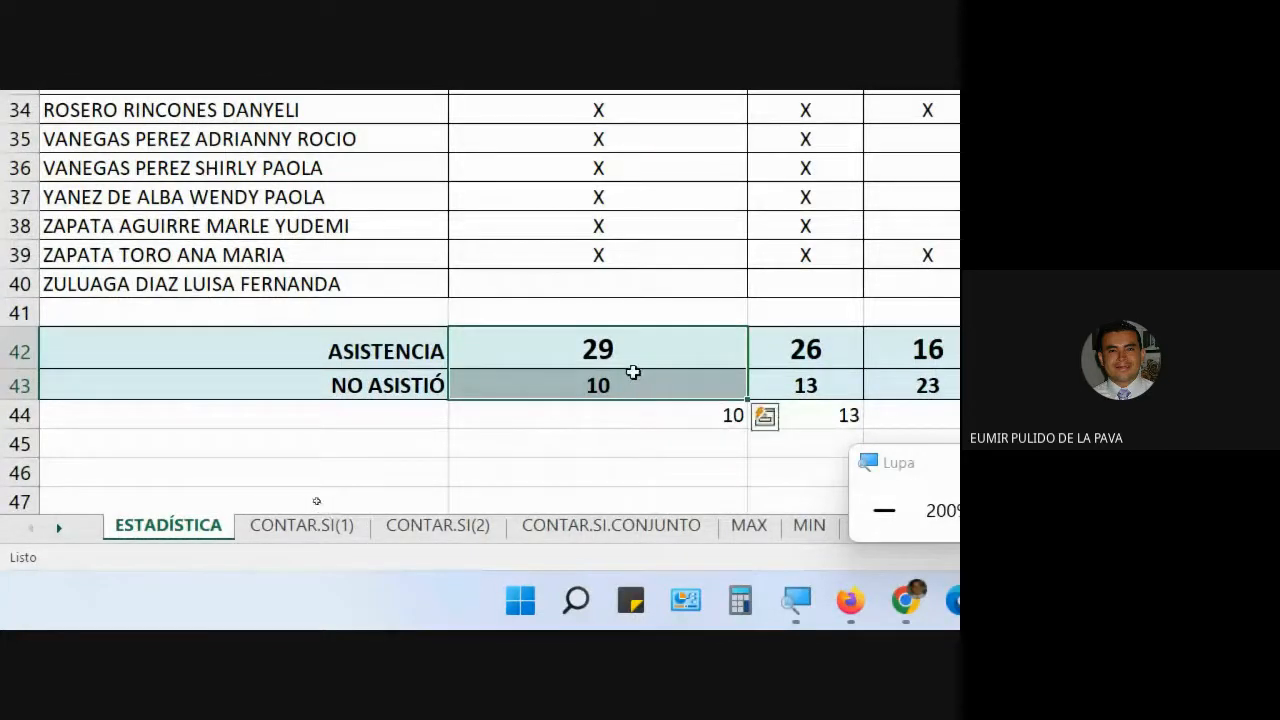
{"action": "scroll", "coordinate": [633, 372], "scroll_direction": "up", "scroll_amount": 10}
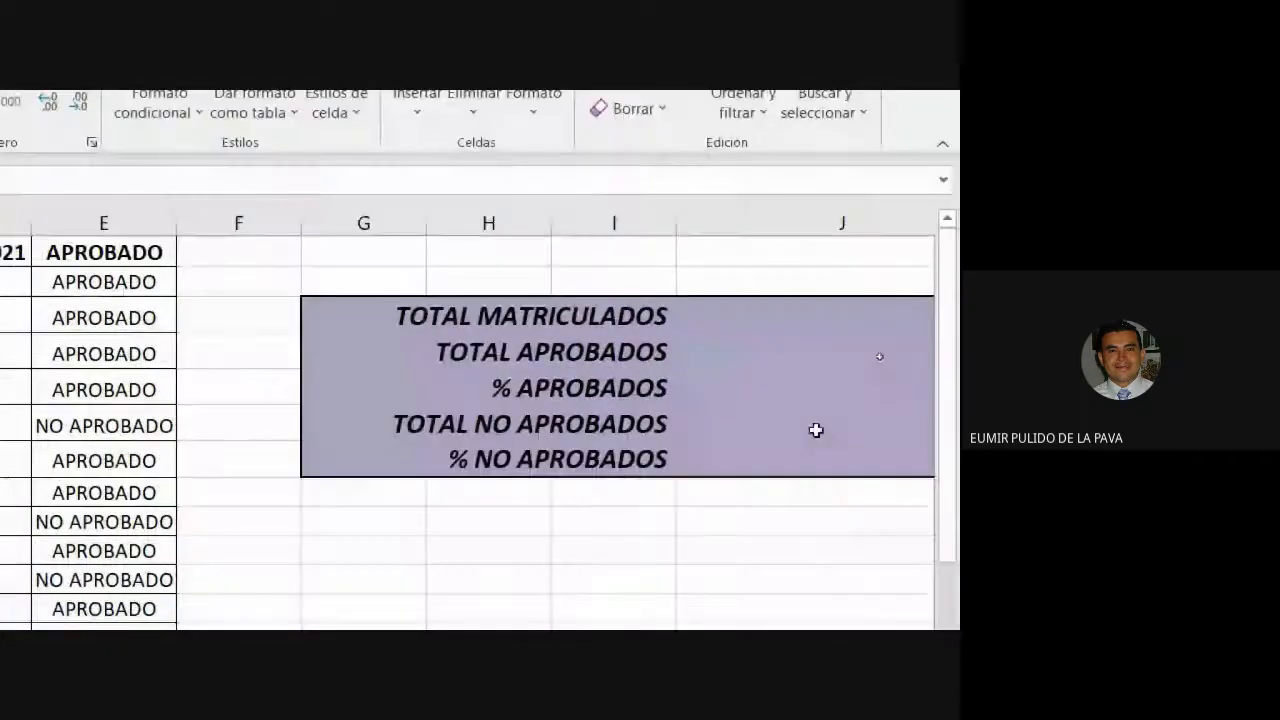
Count the enrolled apprentices in the TOTAL MATRICULADOS cell J3 with the formula =CONTARA(A2:A40)
{"action": "left_click", "coordinate": [789, 330]}
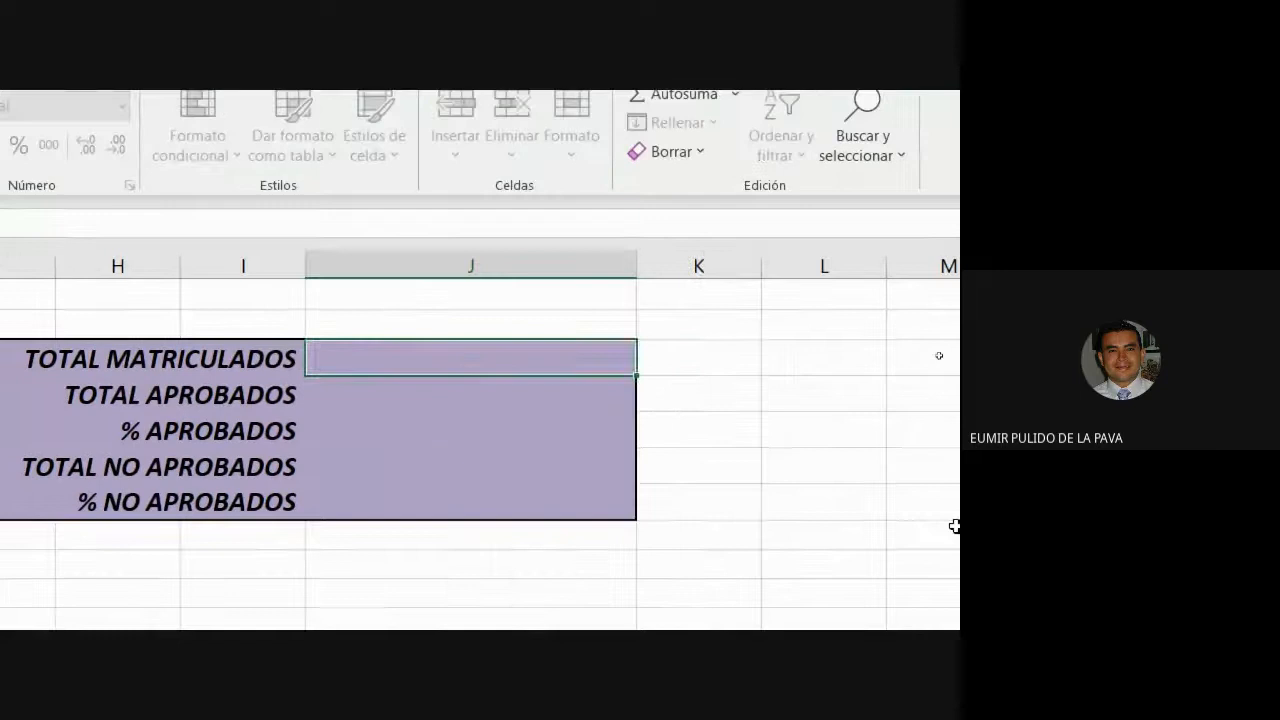
{"action": "type", "text": "=conta"}
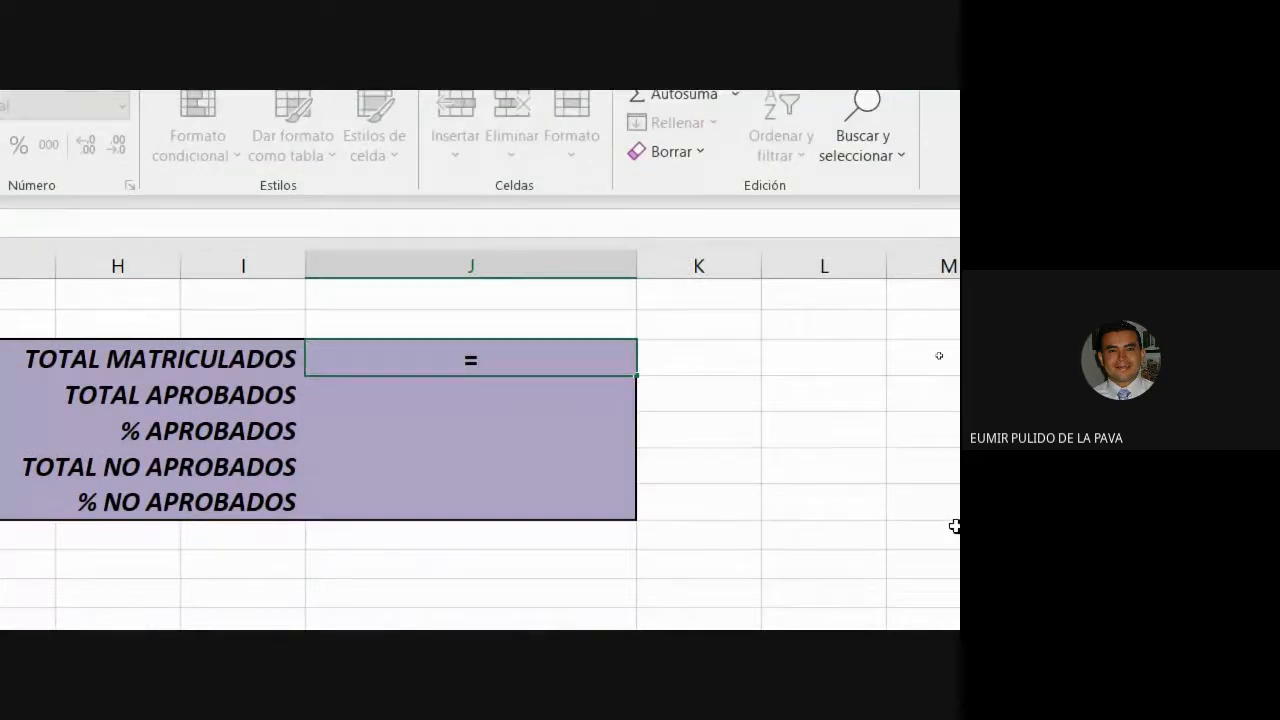
{"action": "key", "text": "Down"}
{"action": "key", "text": "Down"}
{"action": "key", "text": "Down"}
{"action": "key", "text": "Down"}
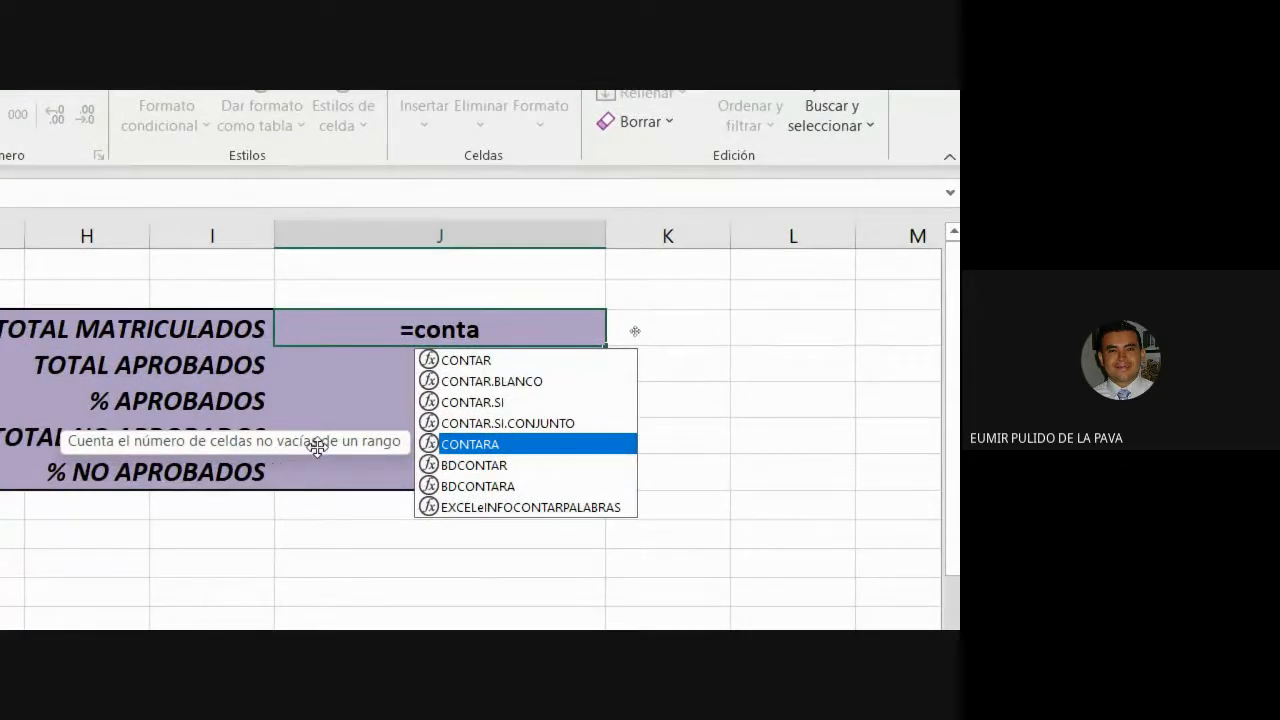
{"action": "key", "text": "Tab"}
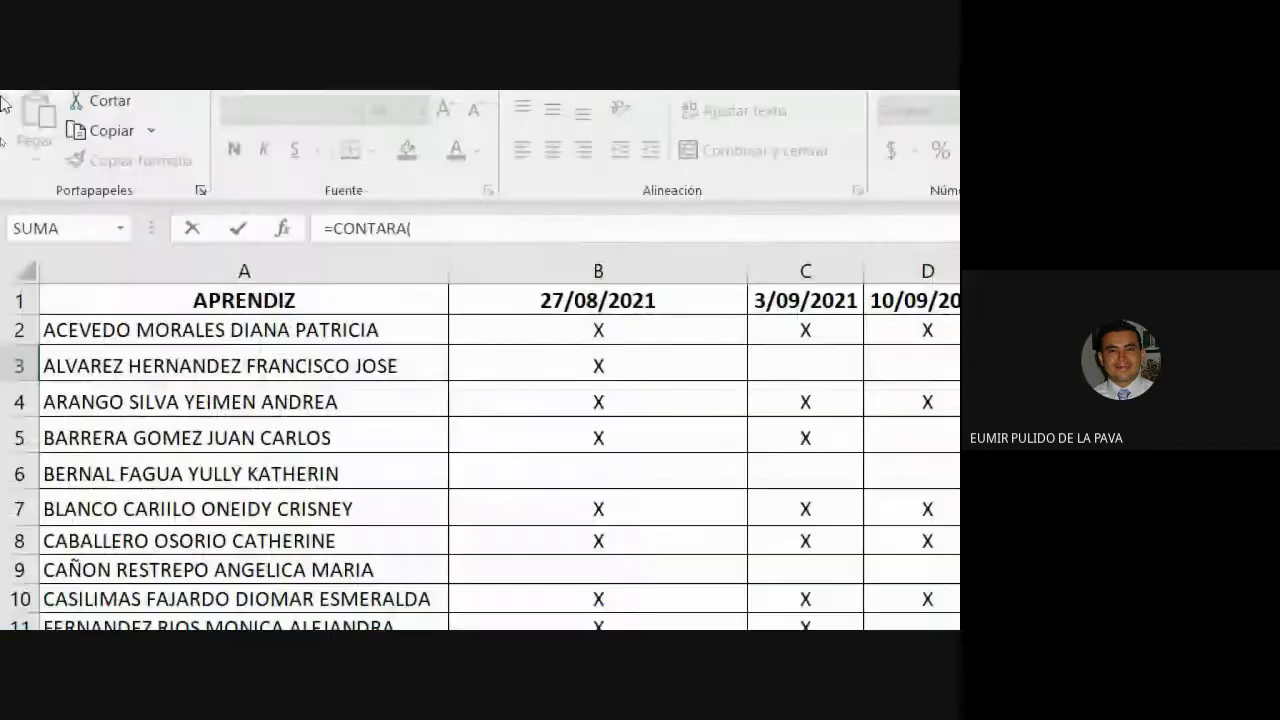
{"action": "left_click", "coordinate": [147, 326]}
{"action": "left_click_drag", "start_coordinate": [147, 355], "coordinate": [120, 488]}
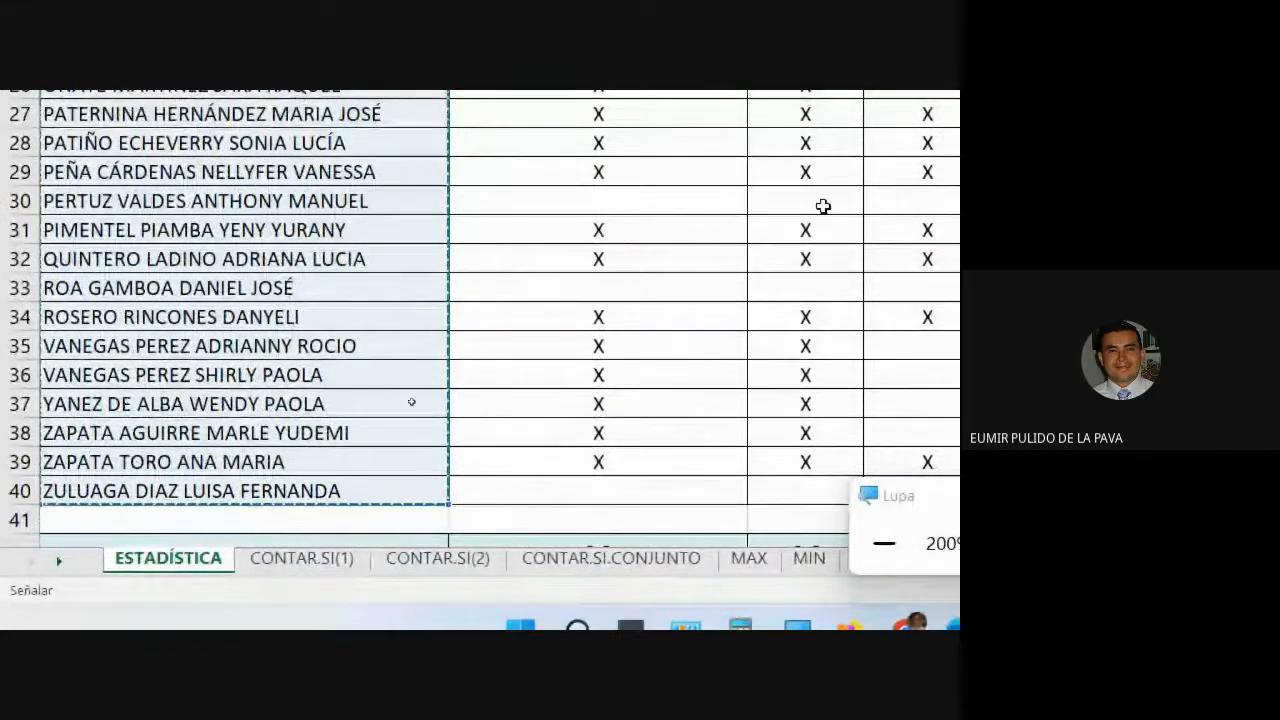
{"action": "scroll", "coordinate": [823, 206], "scroll_direction": "up", "scroll_amount": 6}
{"action": "scroll", "coordinate": [953, 125], "scroll_direction": "up", "scroll_amount": 1}
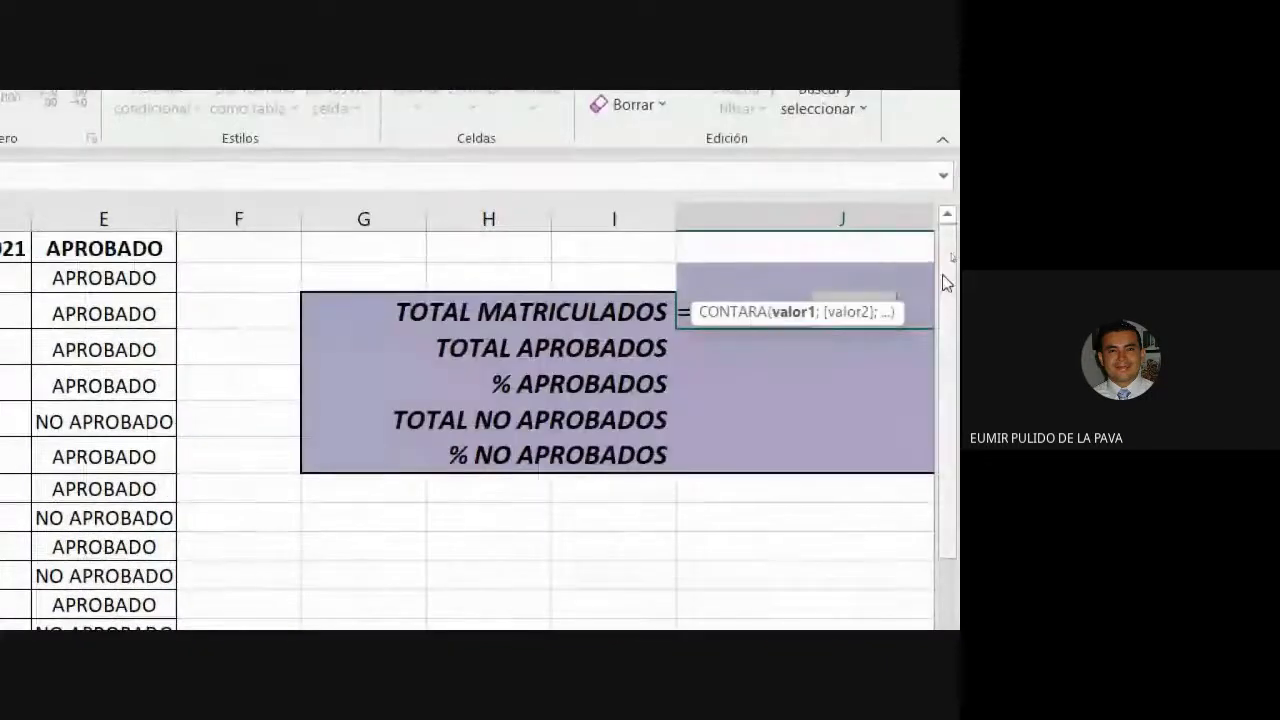
{"action": "type", "text": ")"}
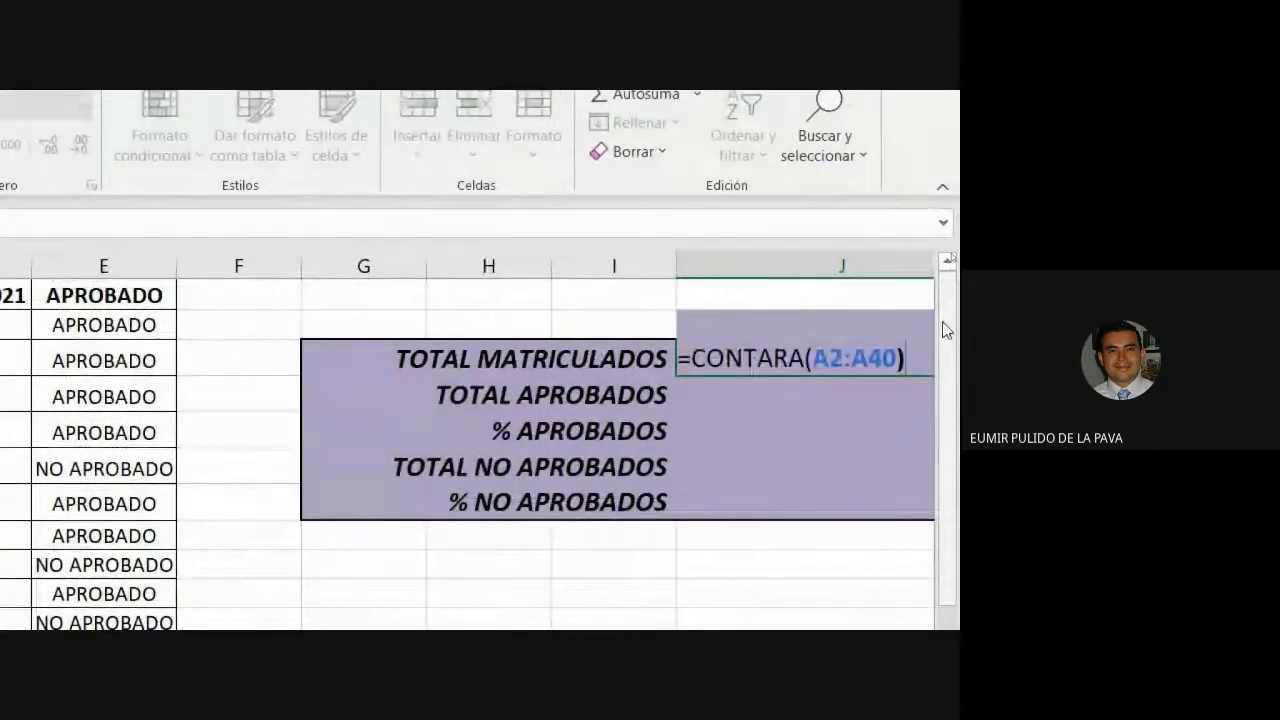
{"action": "key", "text": "Return"}
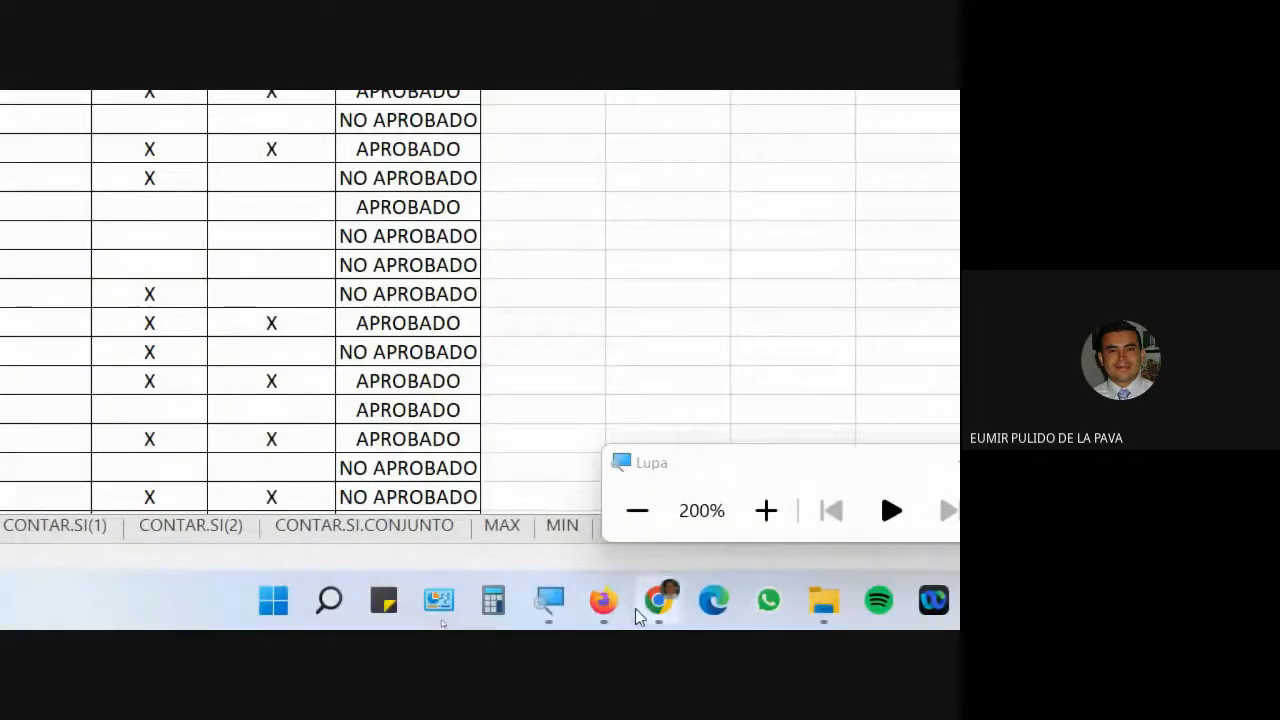
Switch to the Google Meet call in Chrome
{"action": "mouse_move", "coordinate": [657, 600]}
{"action": "left_click", "coordinate": [514, 470]}
{"action": "left_click", "coordinate": [762, 303]}
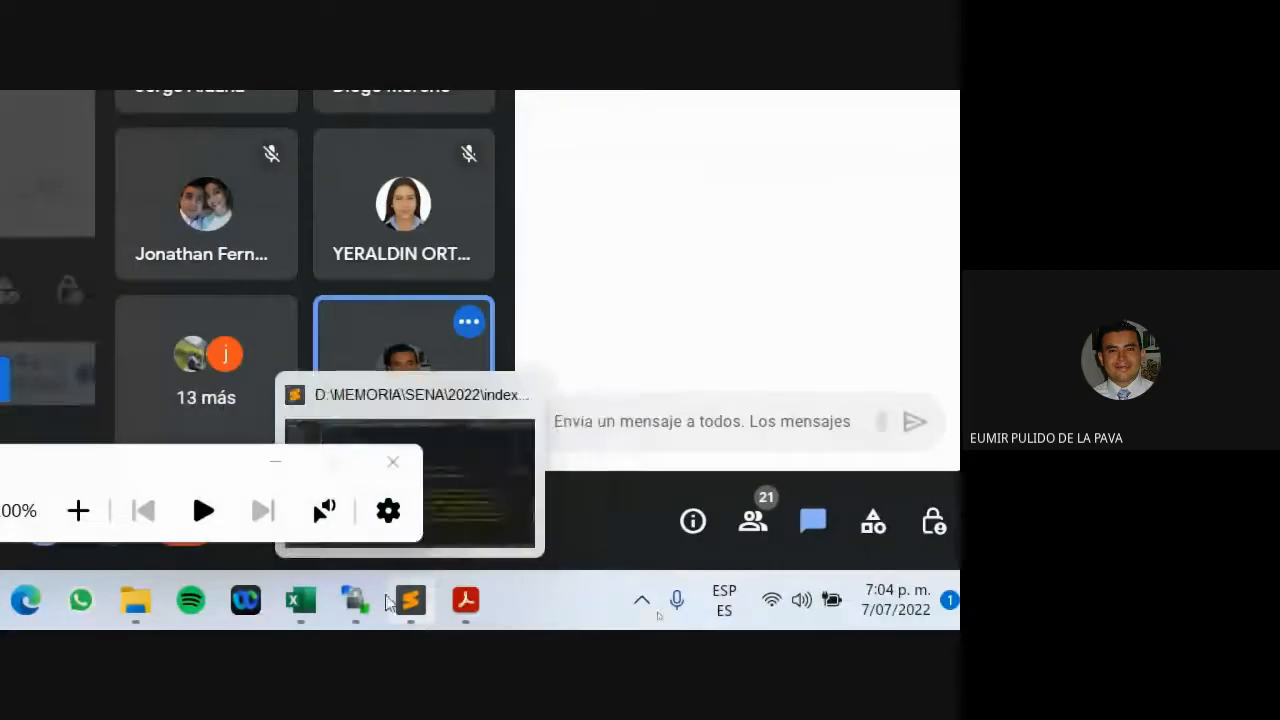
Switch back to the Funciones estadísticas workbook in Excel, check the TOTAL MATRICULADOS formula in J3, and reduce the screen magnification
{"action": "mouse_move", "coordinate": [292, 605]}
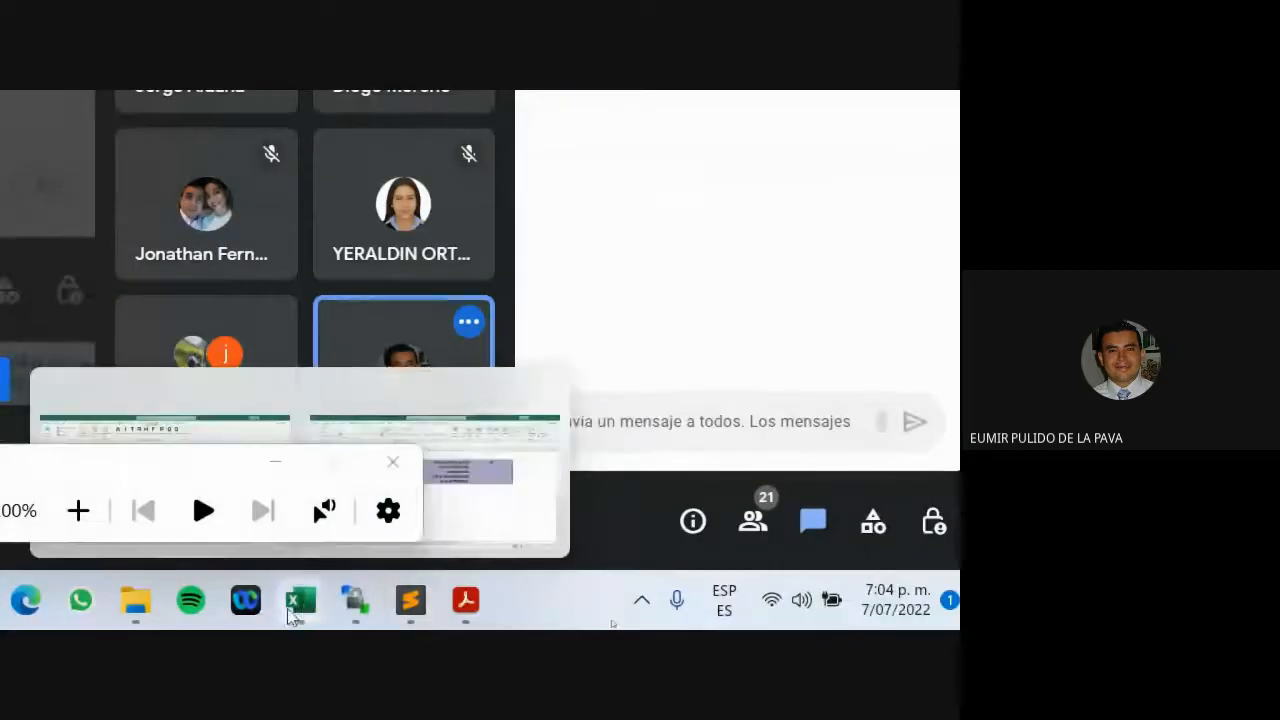
{"action": "left_click", "coordinate": [420, 440]}
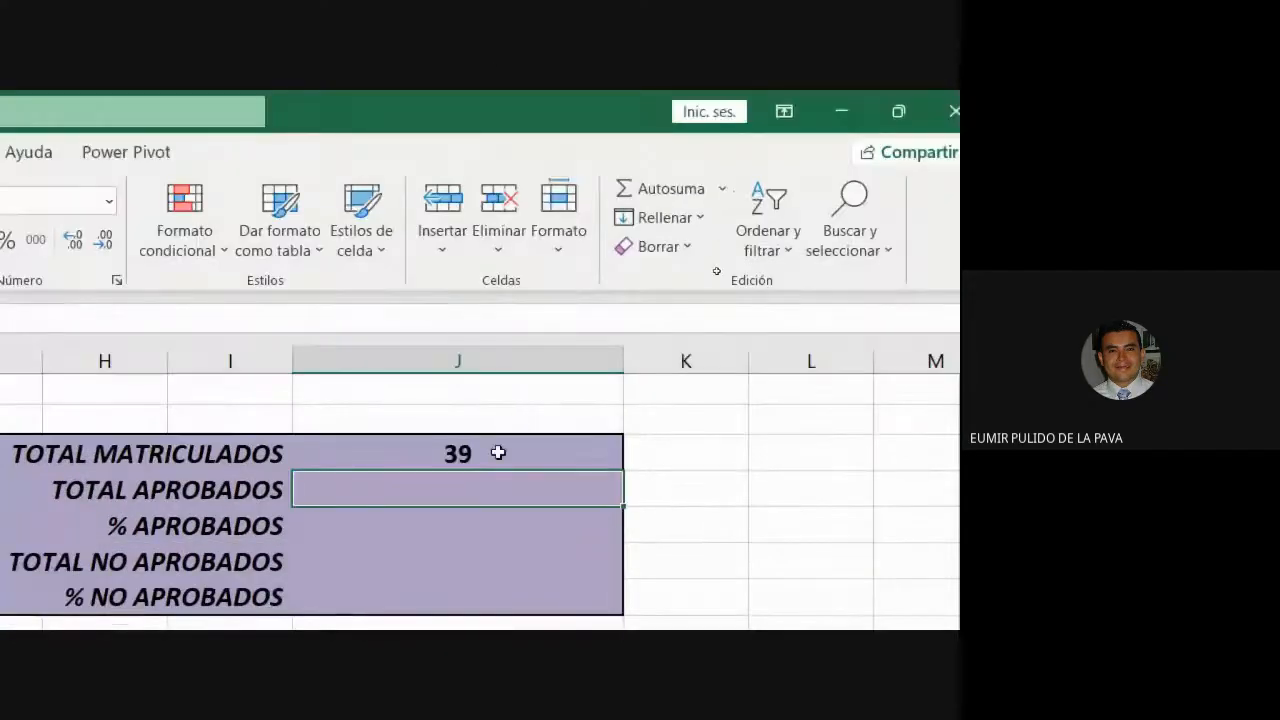
{"action": "double_click", "coordinate": [498, 453]}
{"action": "key", "text": "Return"}
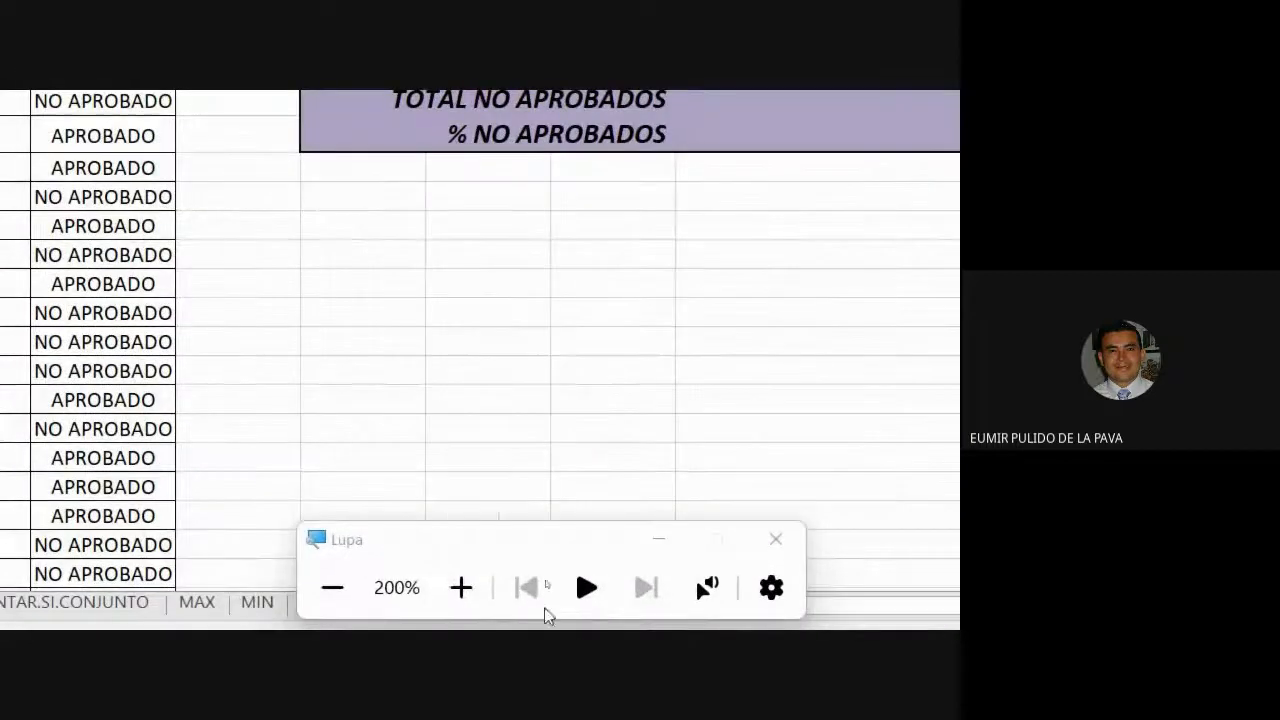
{"action": "left_click", "coordinate": [332, 587]}
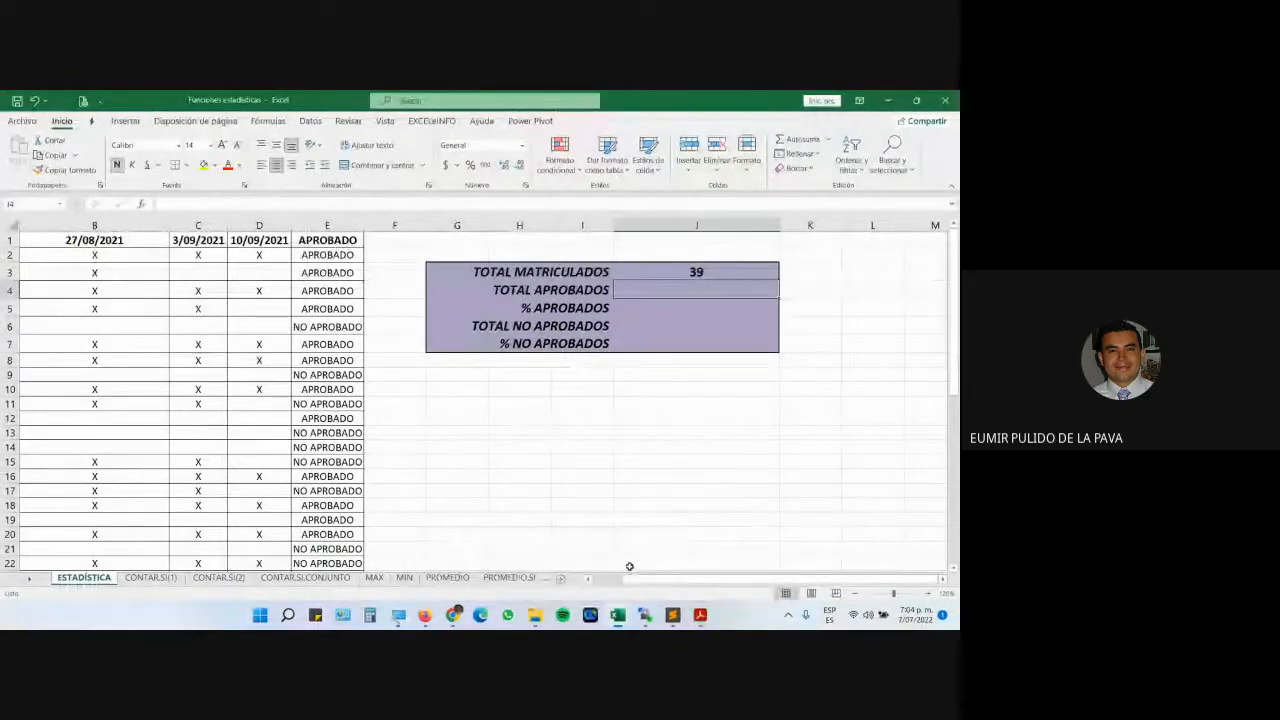
Clear the apprentice name in A4 to test the TOTAL MATRICULADOS count in J3, and undo the deletion
{"action": "left_click_drag", "start_coordinate": [637, 581], "coordinate": [603, 582]}
{"action": "left_click", "coordinate": [138, 293]}
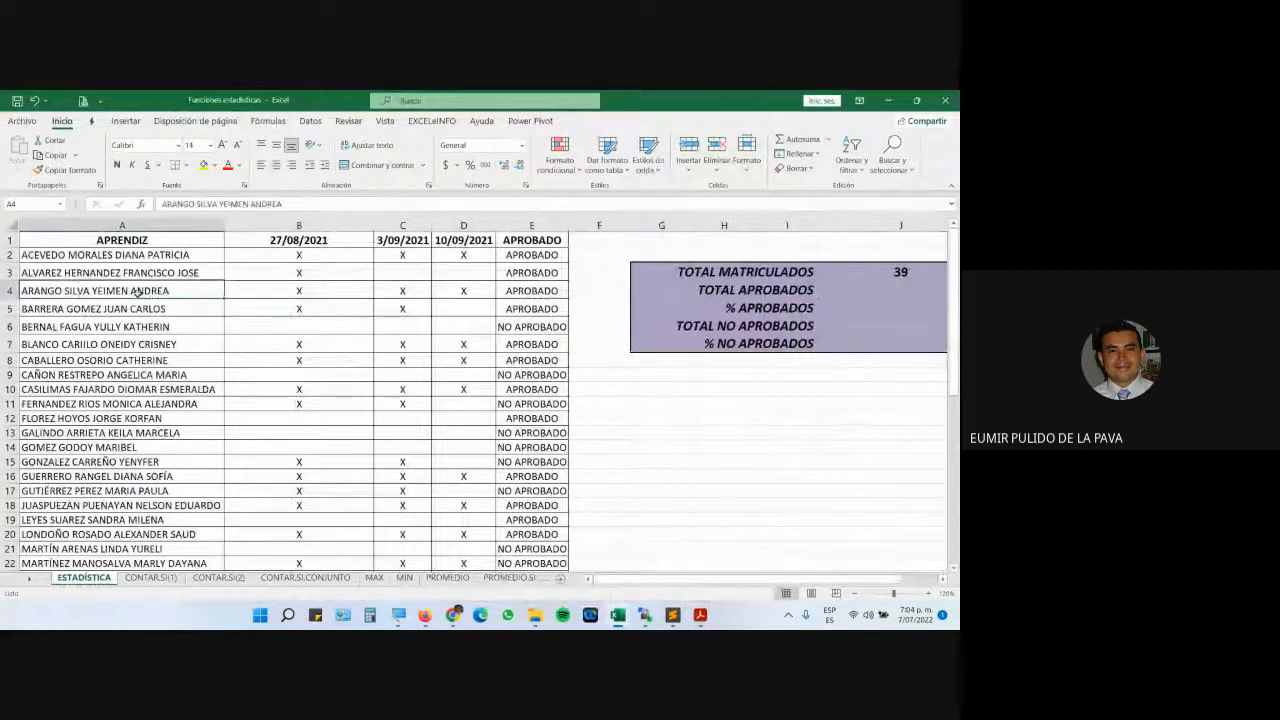
{"action": "key", "text": "Delete"}
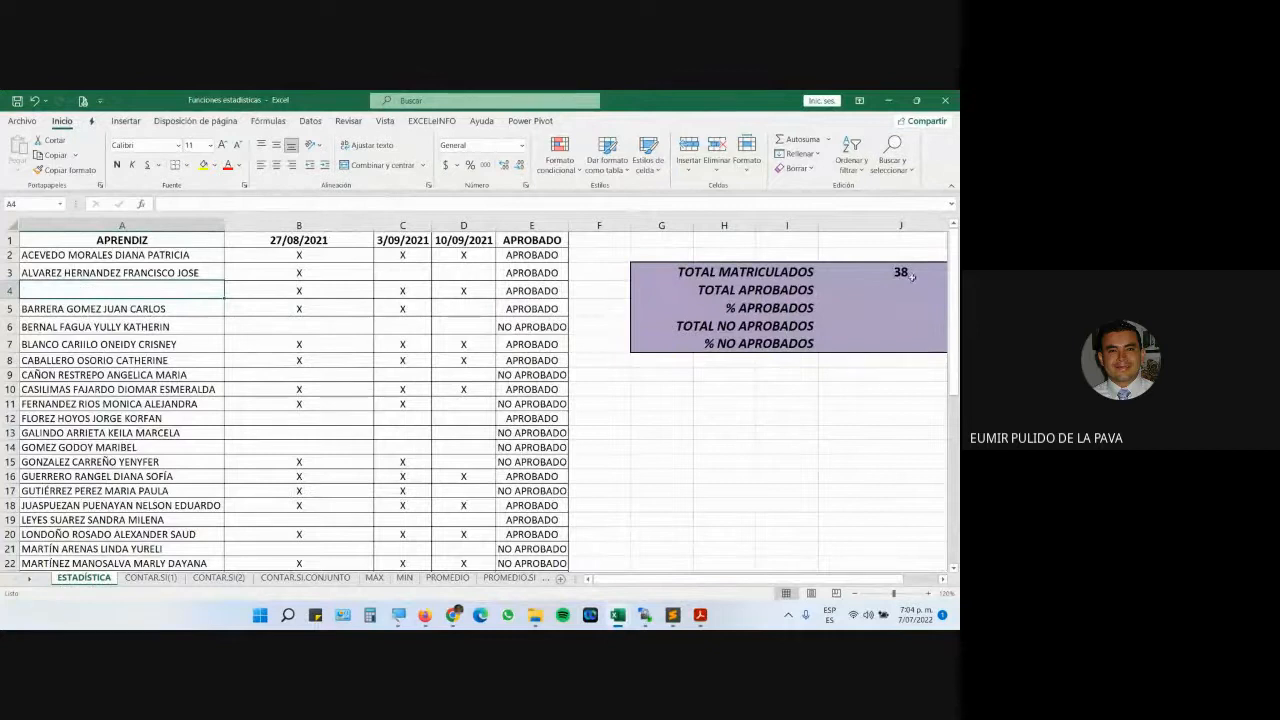
{"action": "left_click", "coordinate": [911, 275]}
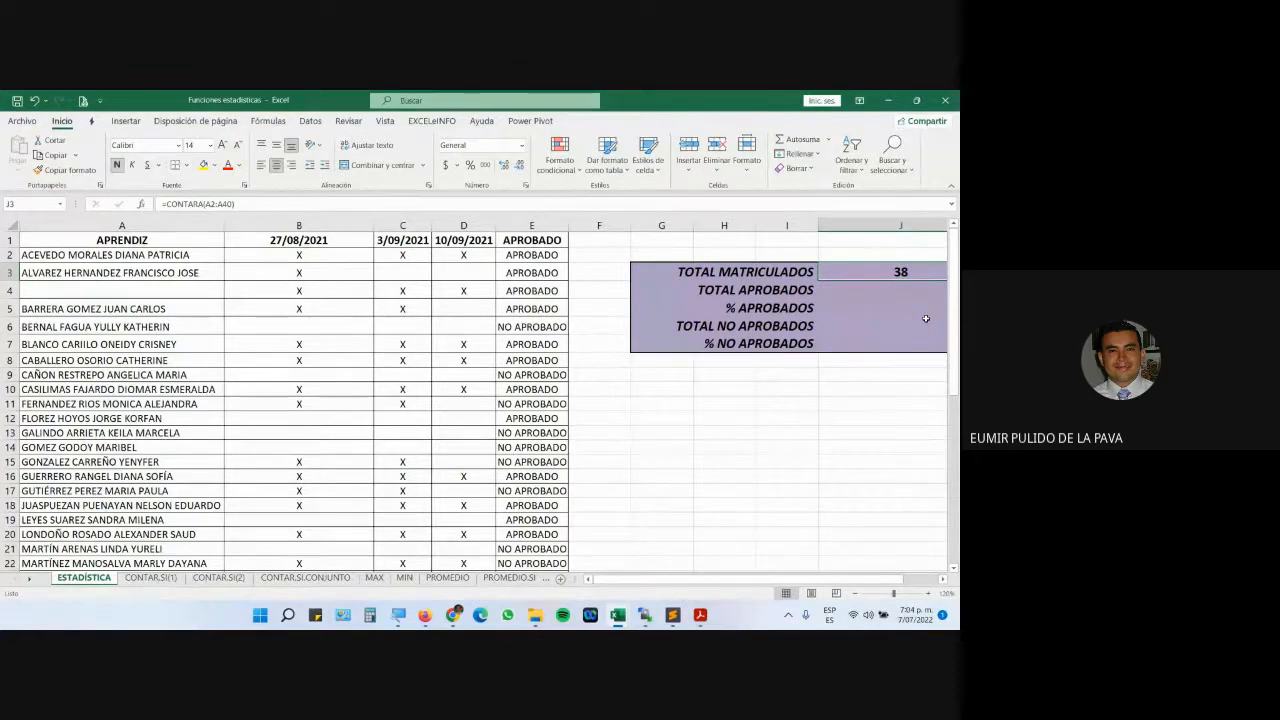
{"action": "key", "text": "ctrl+z"}
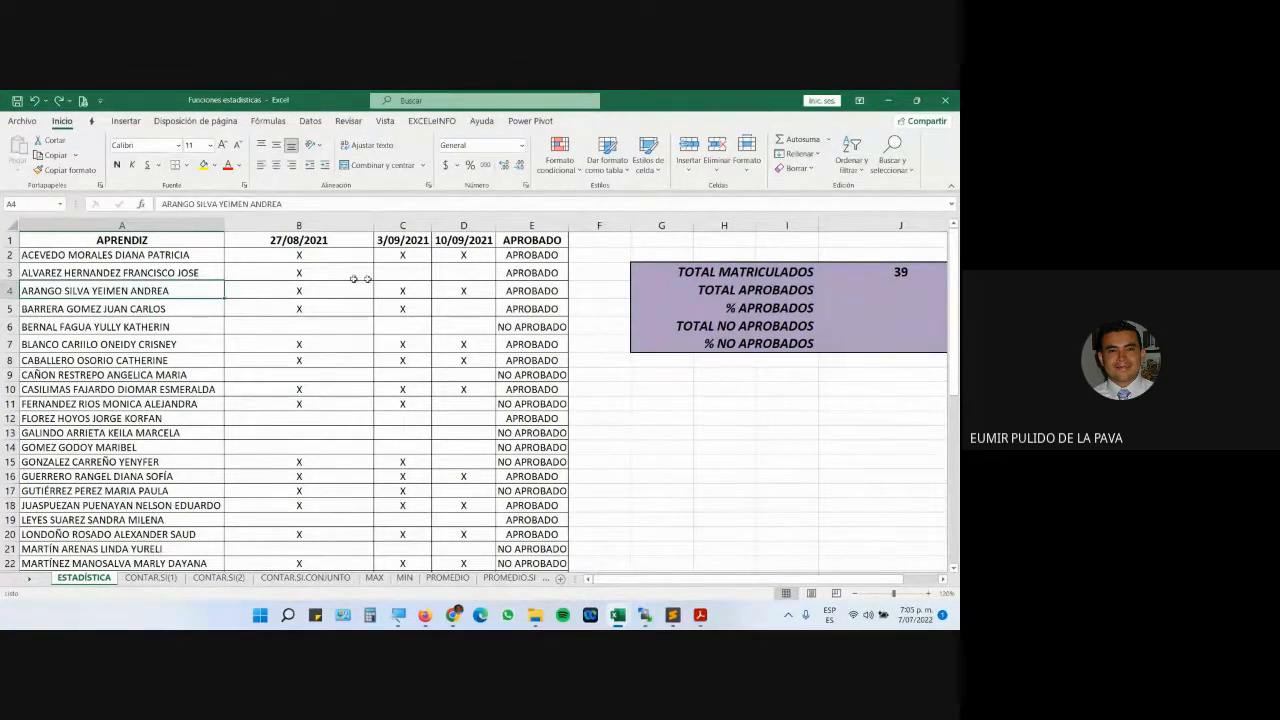
Clear the four apprentice names in A15:A18 to test the enrolled count, and restore them
{"action": "left_click_drag", "start_coordinate": [158, 462], "coordinate": [161, 505]}
{"action": "key", "text": "ctrl+c"}
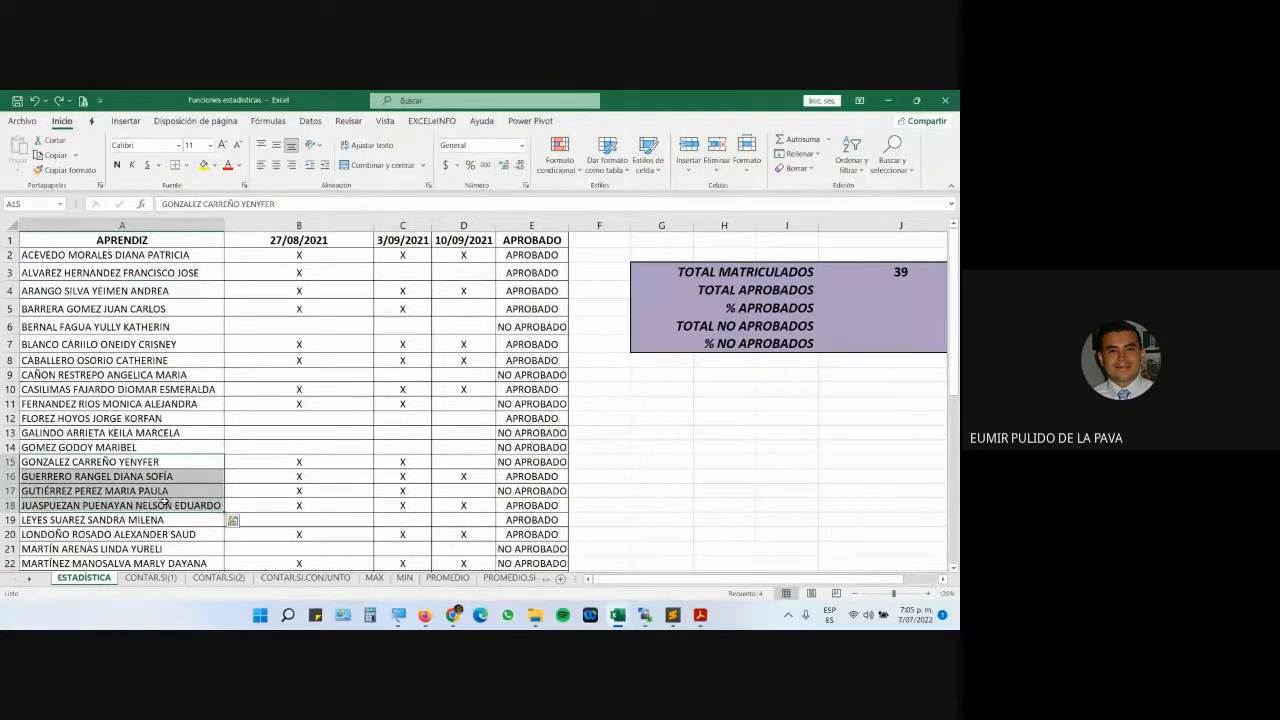
{"action": "key", "text": "Delete"}
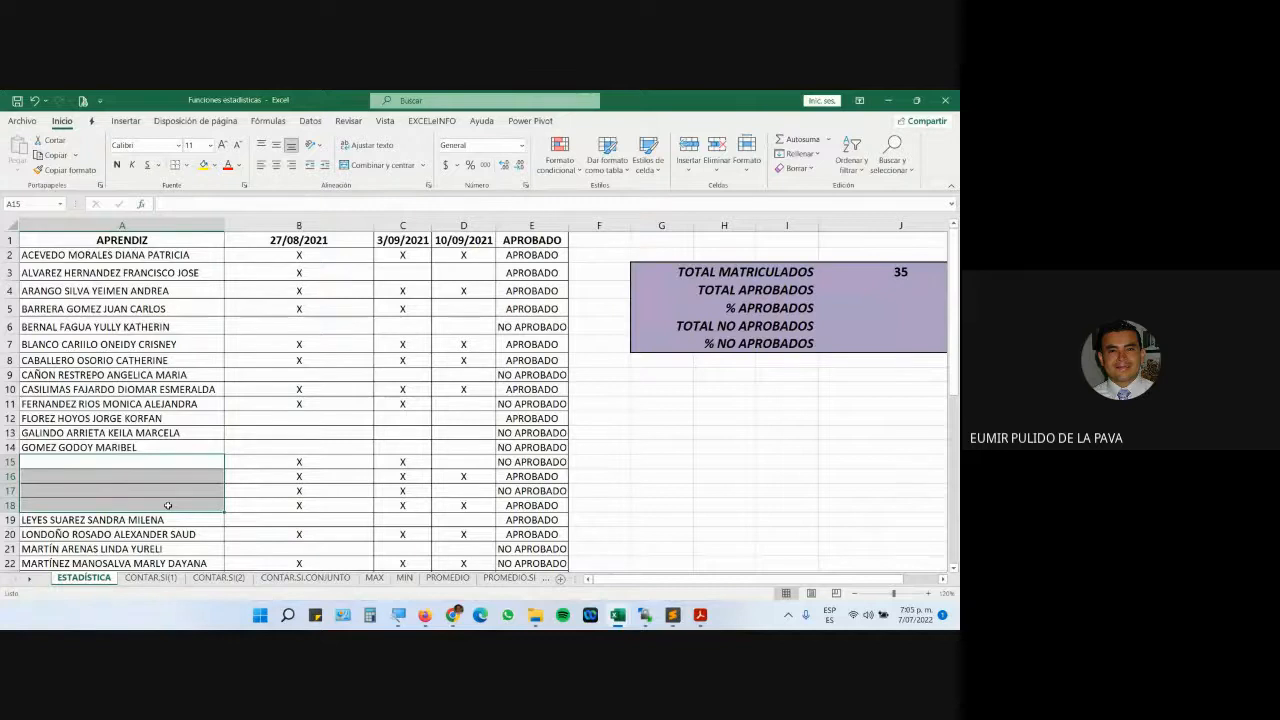
{"action": "key", "text": "ctrl+v"}
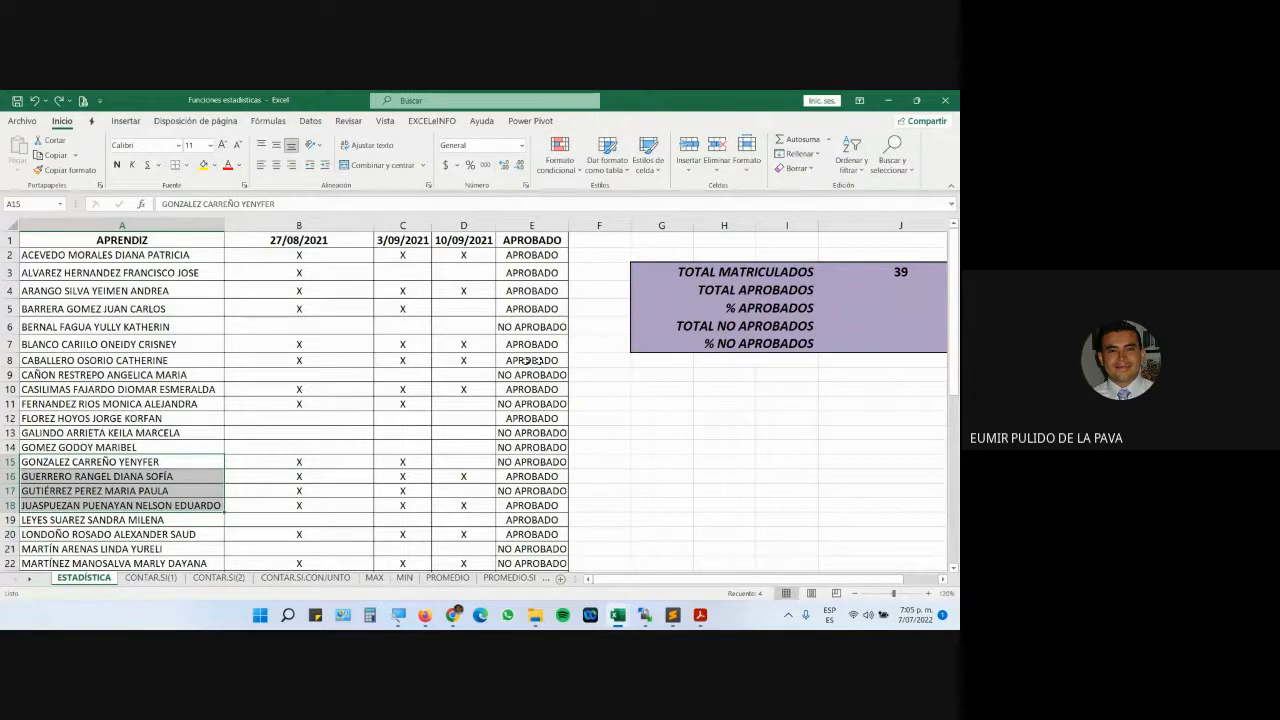
Review the first entries of the APROBADO column alongside the empty TOTAL APROBADOS cell J4
{"action": "left_click", "coordinate": [832, 291]}
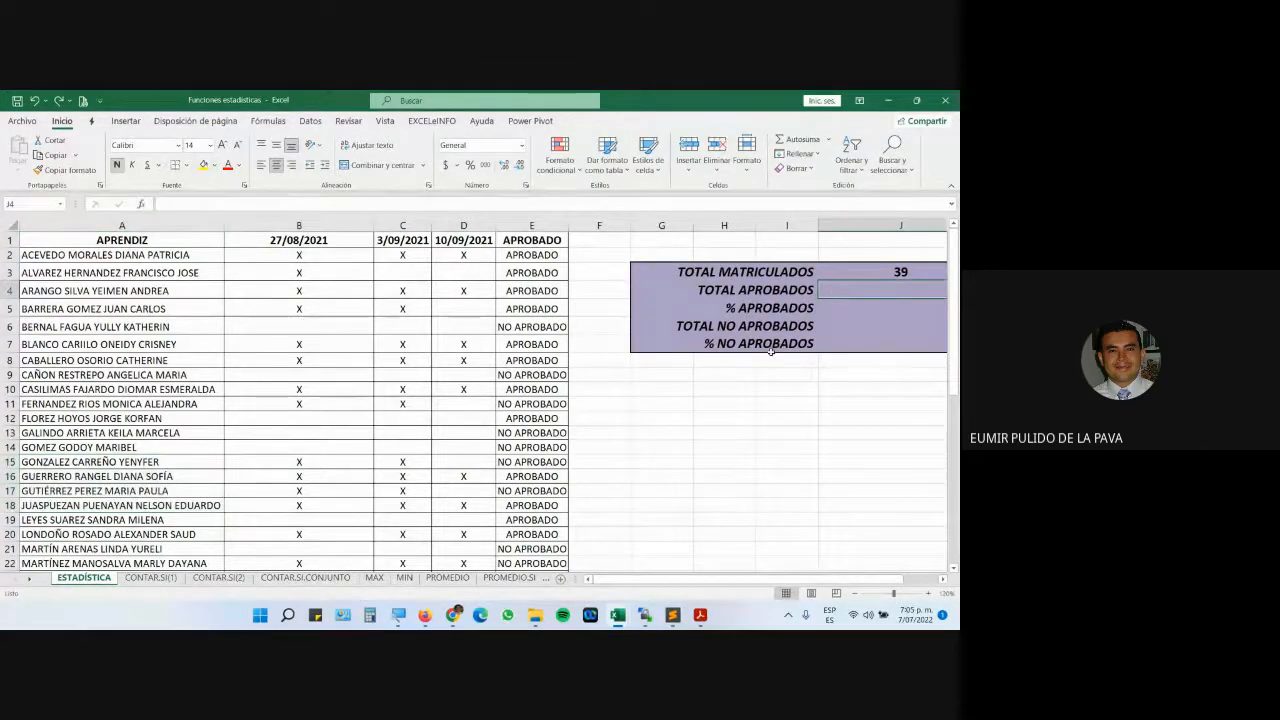
{"action": "left_click_drag", "start_coordinate": [550, 257], "coordinate": [550, 268]}
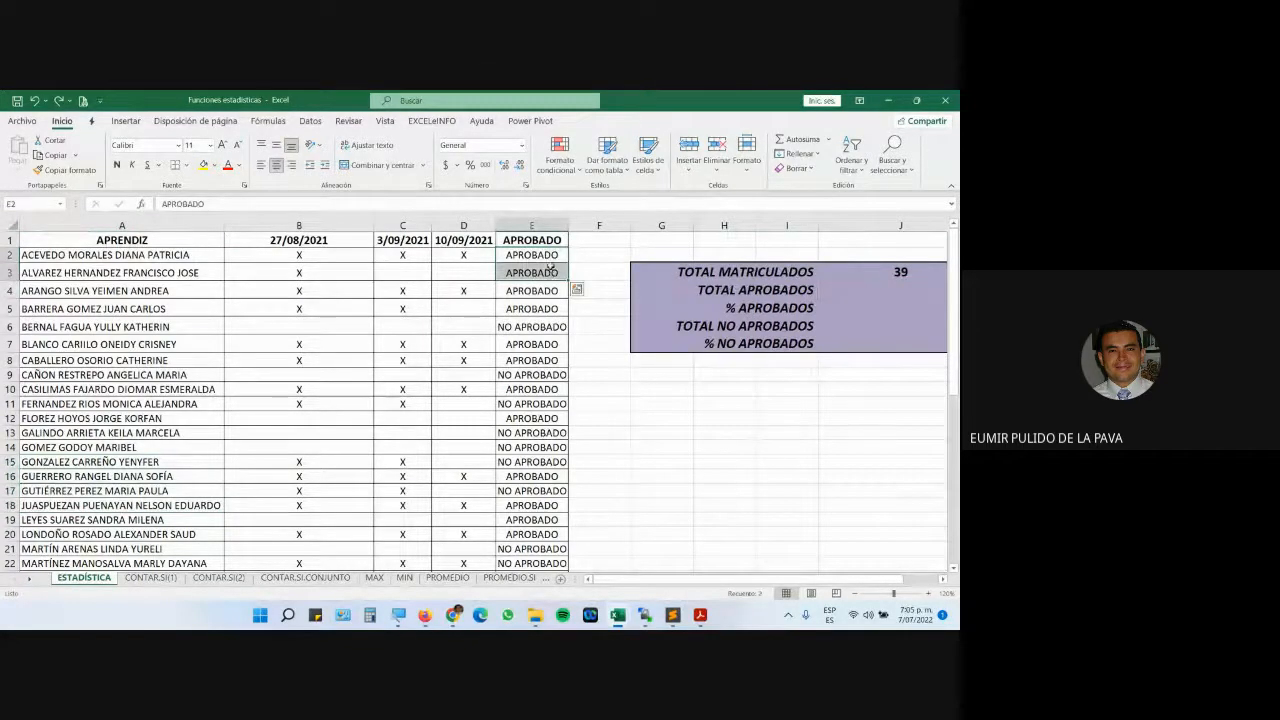
{"action": "left_click", "coordinate": [870, 295]}
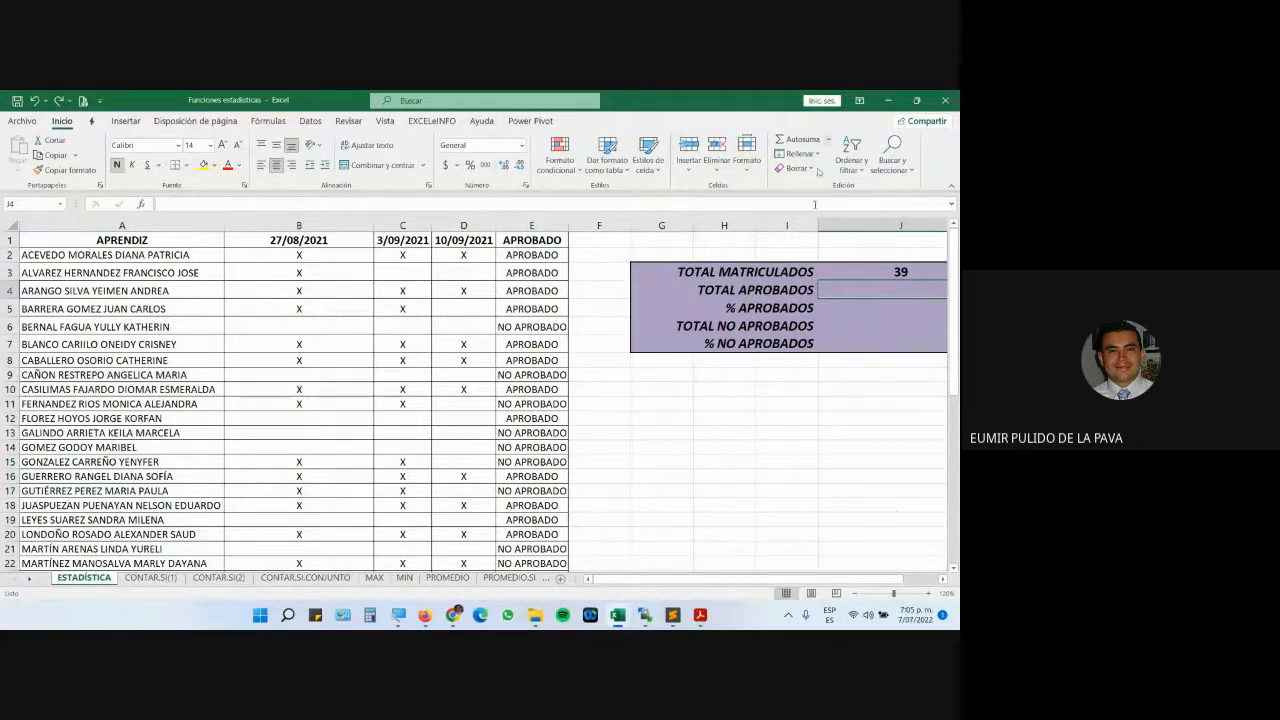
{"action": "left_click", "coordinate": [943, 579]}
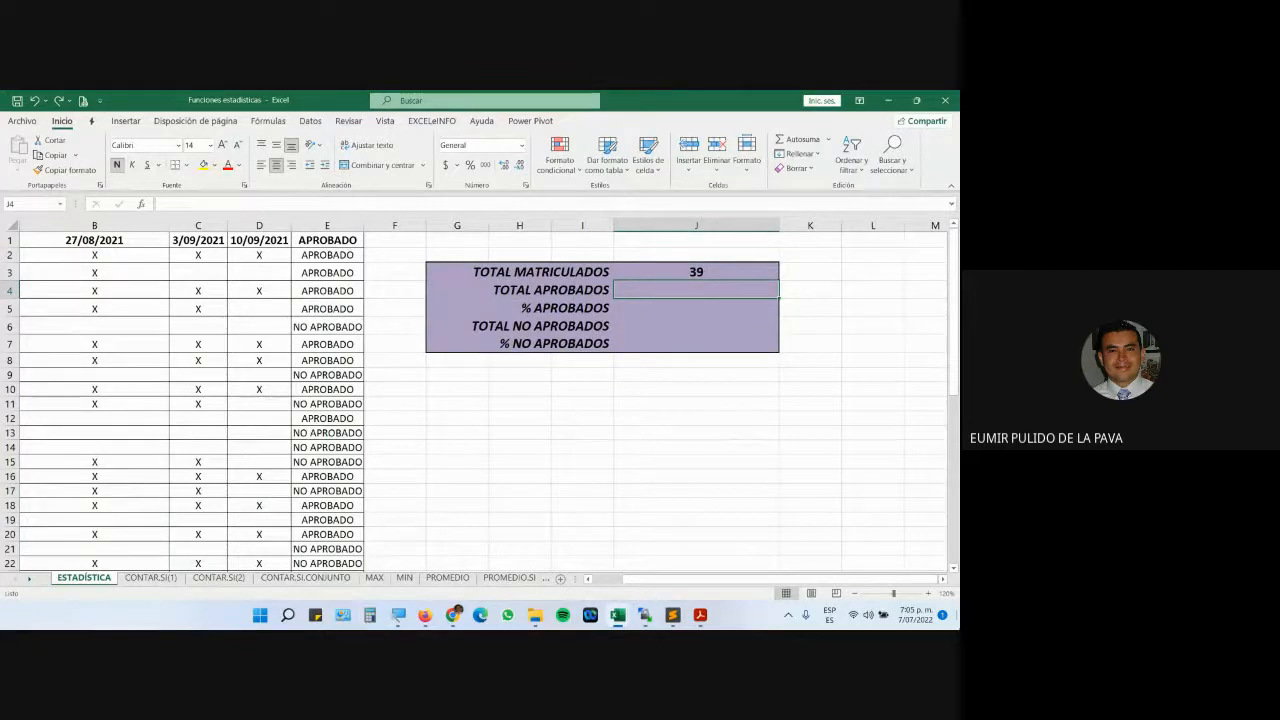
{"action": "scroll", "coordinate": [869, 503], "scroll_direction": "up", "scroll_amount": 2}
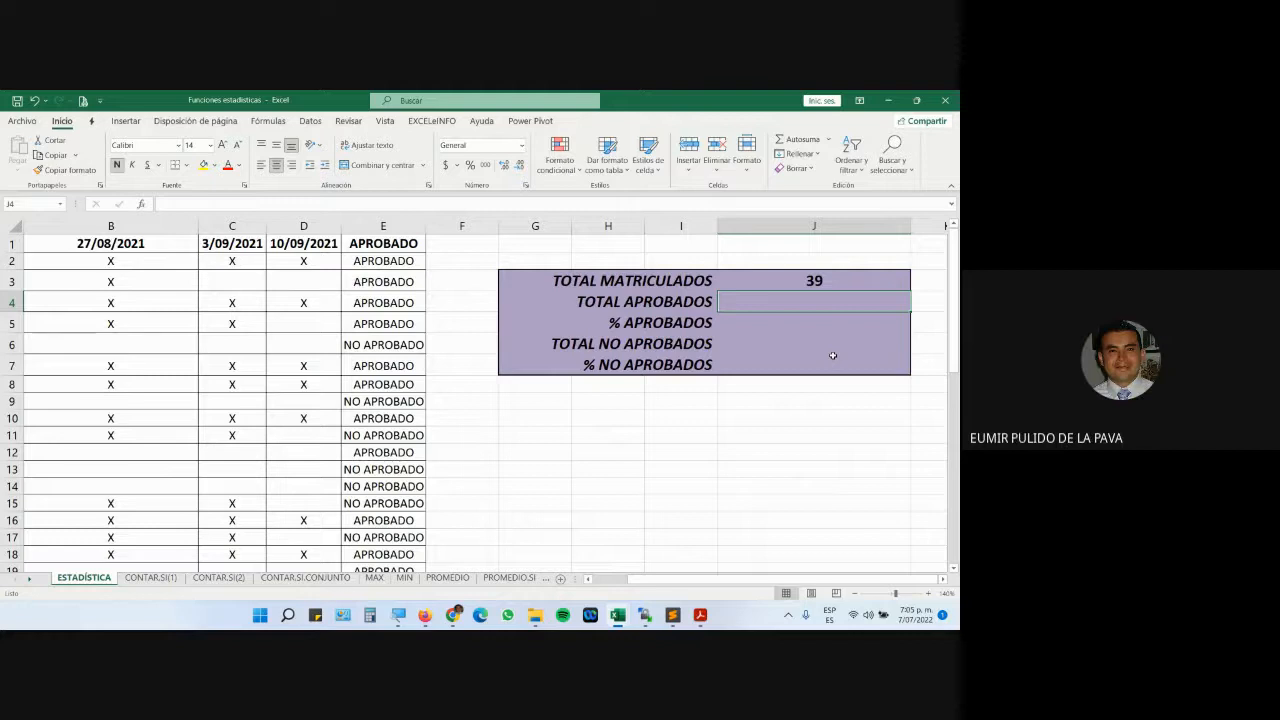
{"action": "type", "text": "0contar"}
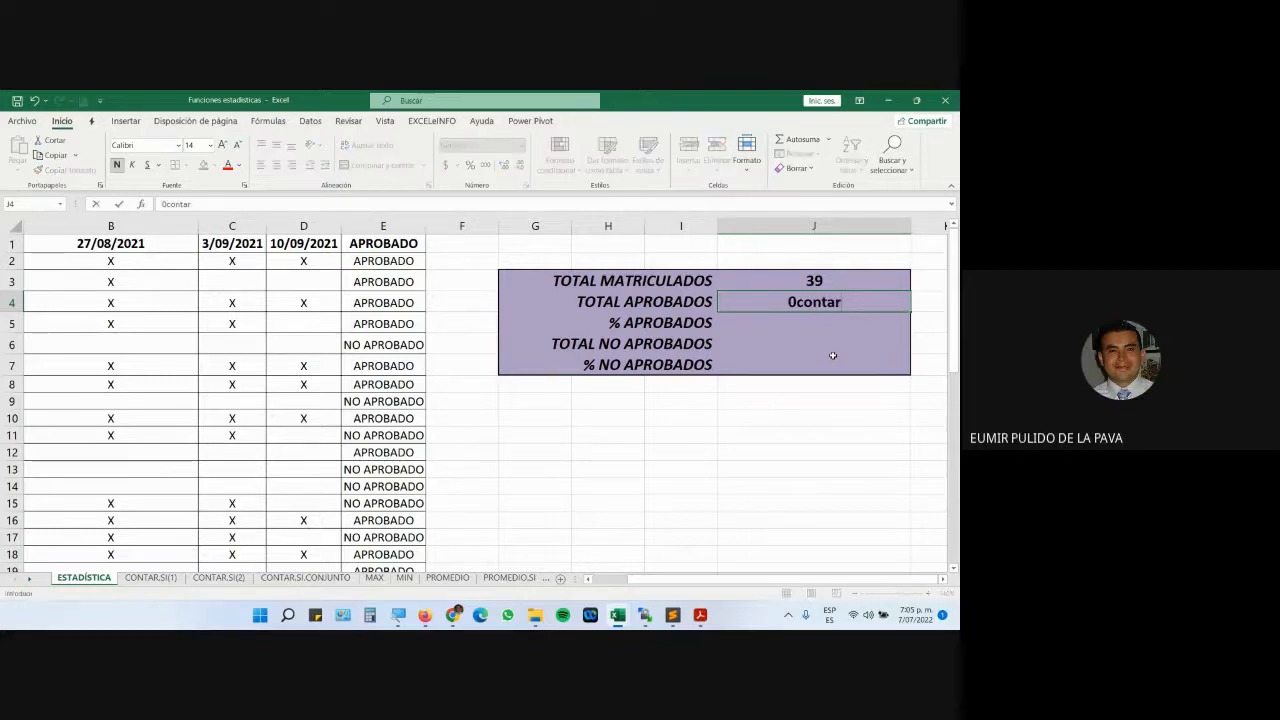
{"action": "key", "text": "BackSpace"}
{"action": "key", "text": "BackSpace"}
{"action": "key", "text": "BackSpace"}
{"action": "key", "text": "BackSpace"}
{"action": "key", "text": "BackSpace"}
{"action": "key", "text": "BackSpace"}
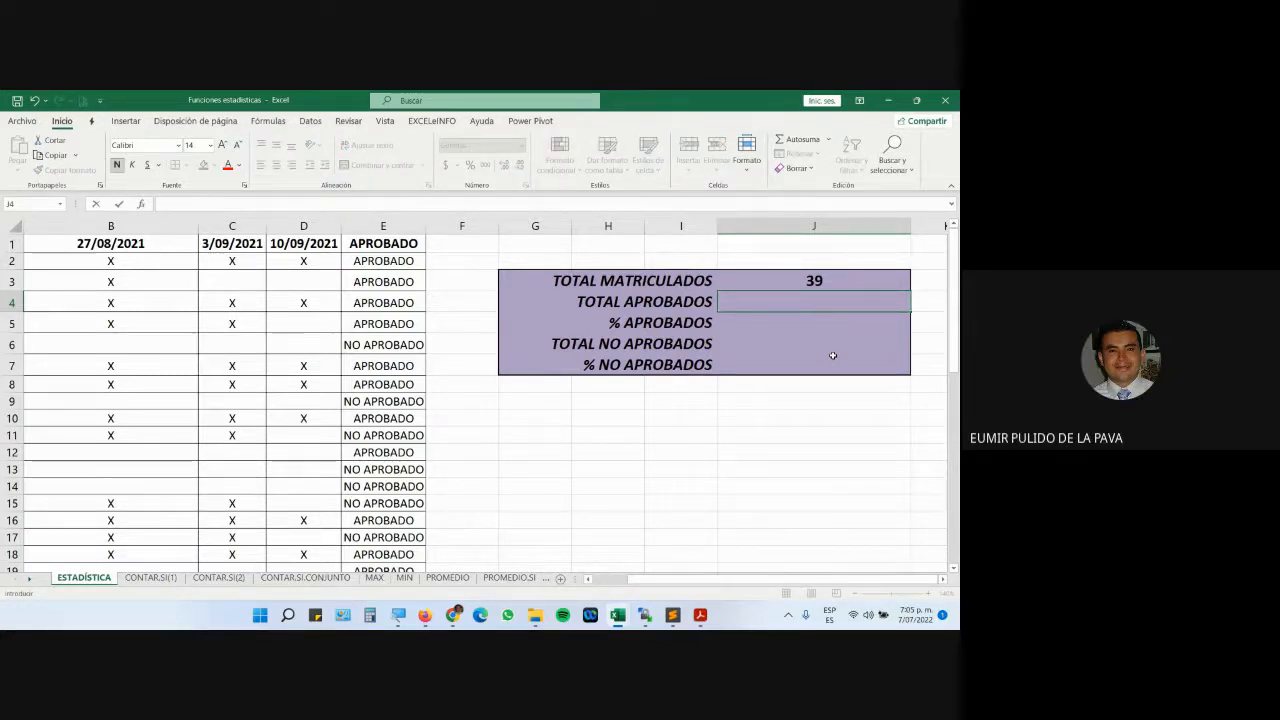
Enter =CONTAR.SI(E2:E40;"aprobado ") in the TOTAL APROBADOS cell J4, with a trailing space inside the quoted criterion
{"action": "type", "text": "=conta"}
{"action": "key", "text": "Down"}
{"action": "key", "text": "Down"}
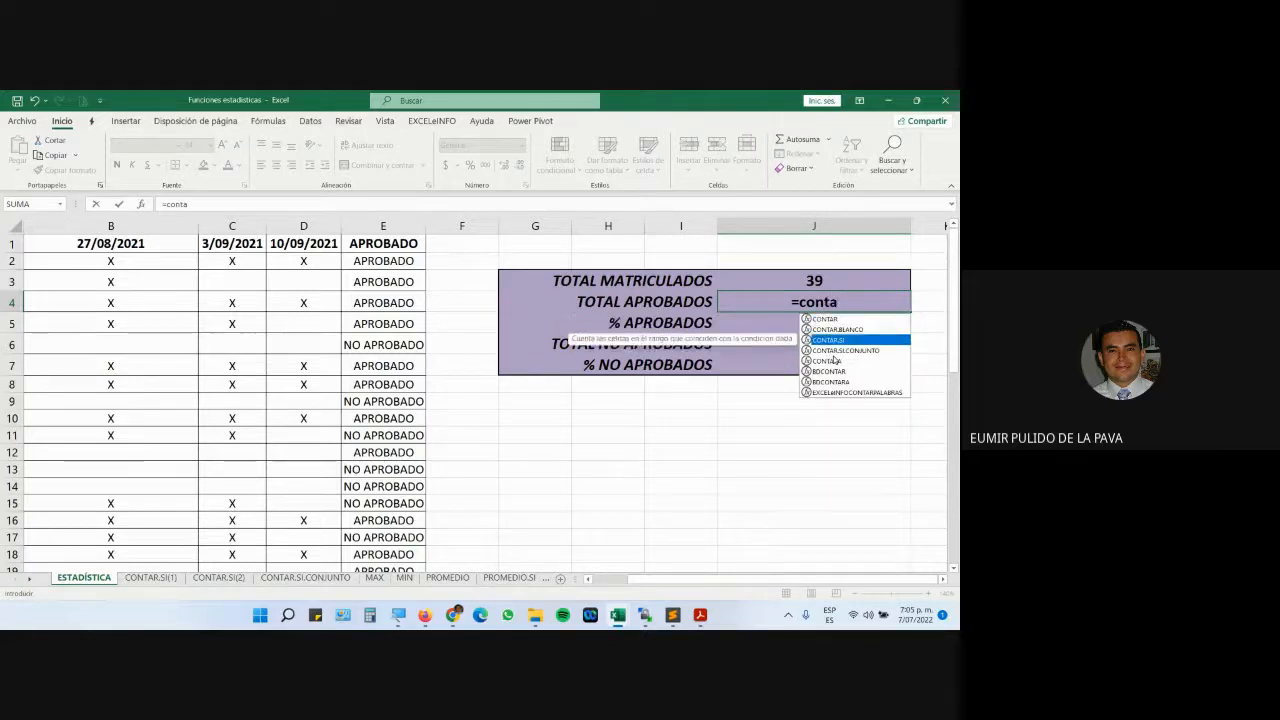
{"action": "key", "text": "Tab"}
{"action": "left_click", "coordinate": [390, 262]}
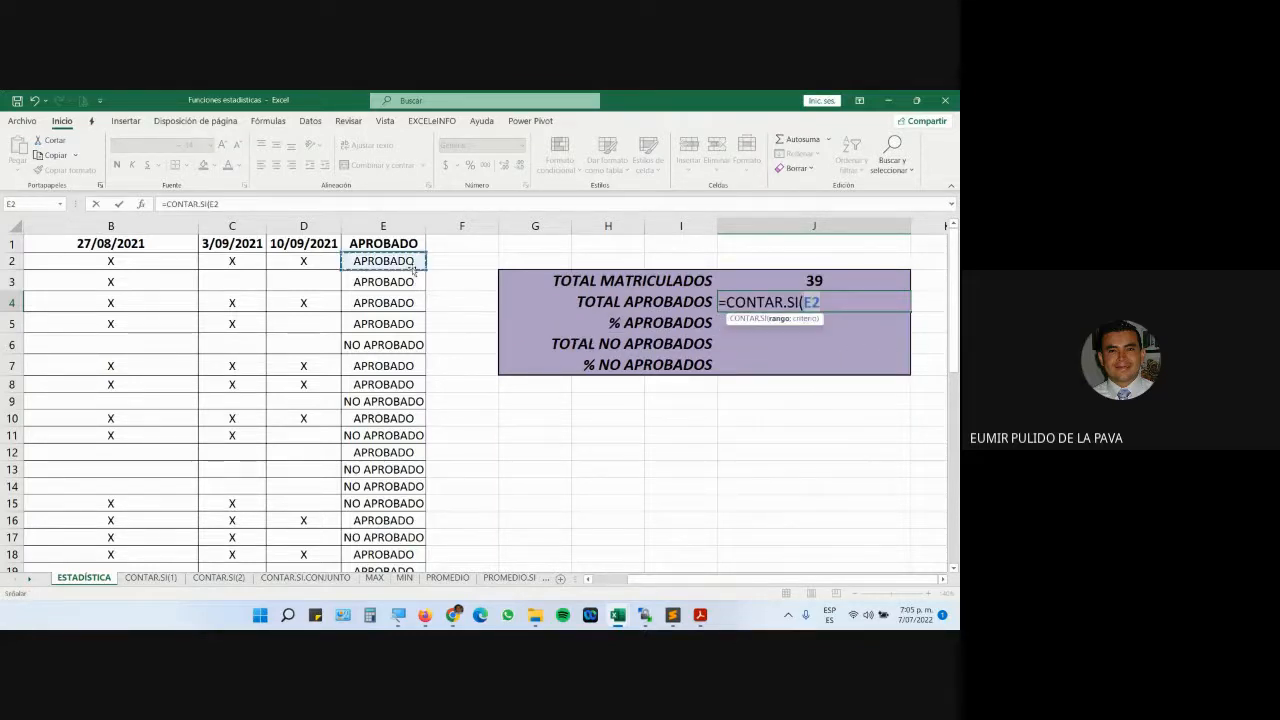
{"action": "key", "text": "ctrl+shift+Down"}
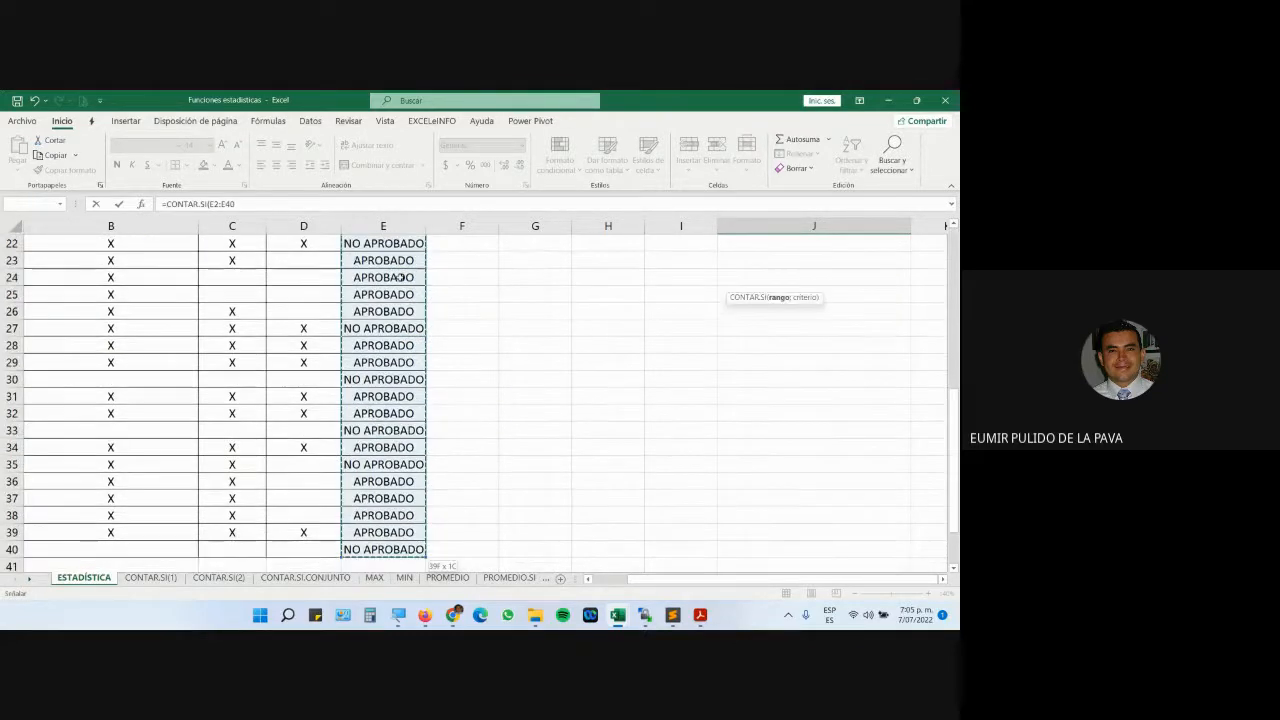
{"action": "type", "text": ";\""}
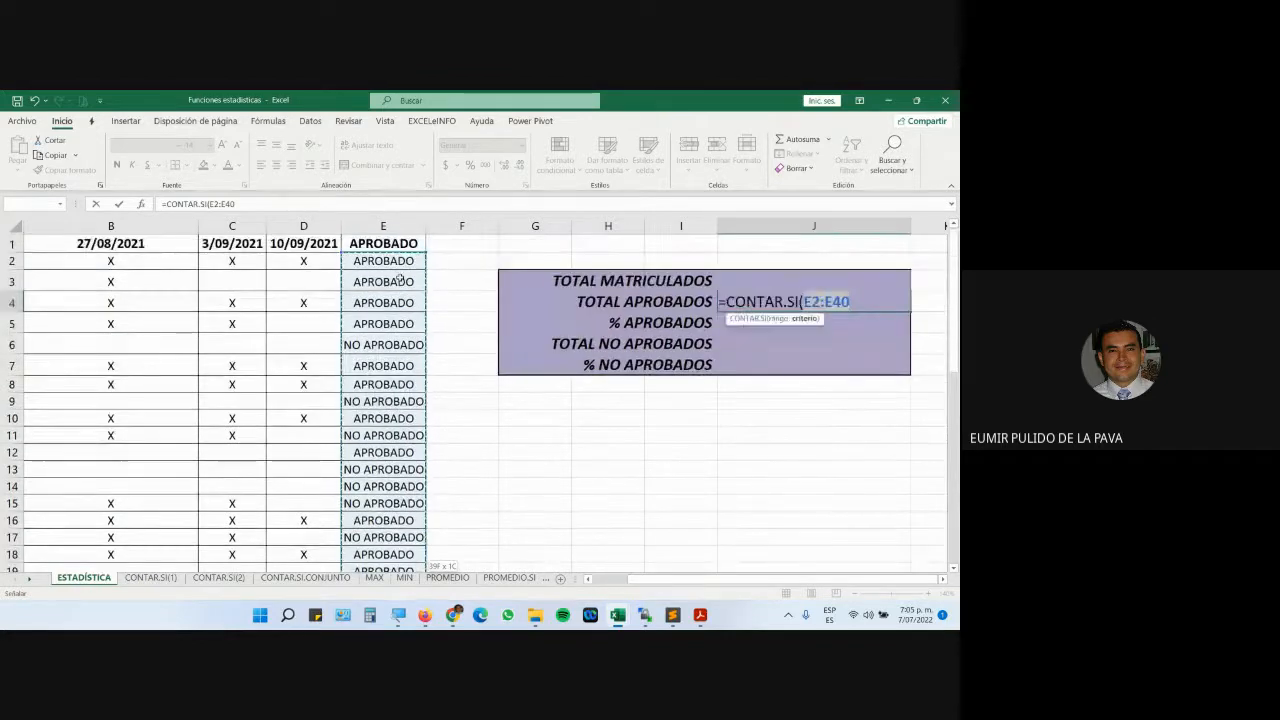
{"action": "type", "text": "aprobado\""}
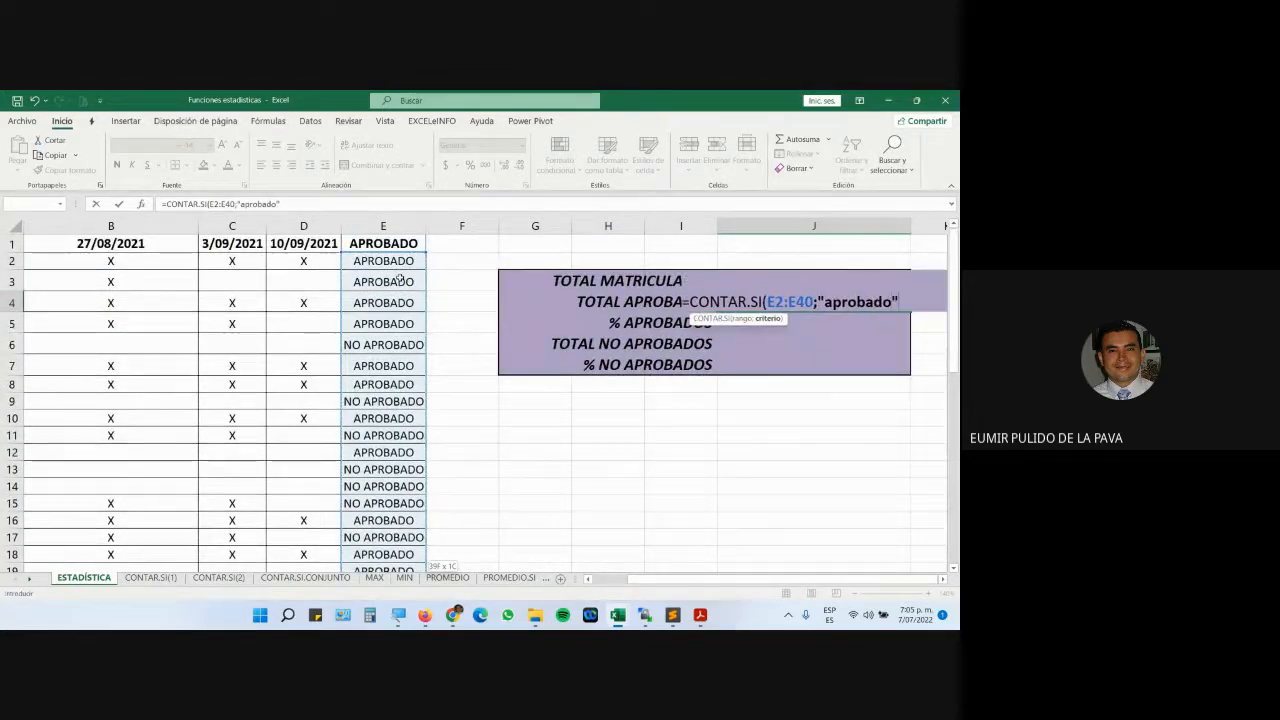
{"action": "type", "text": ")"}
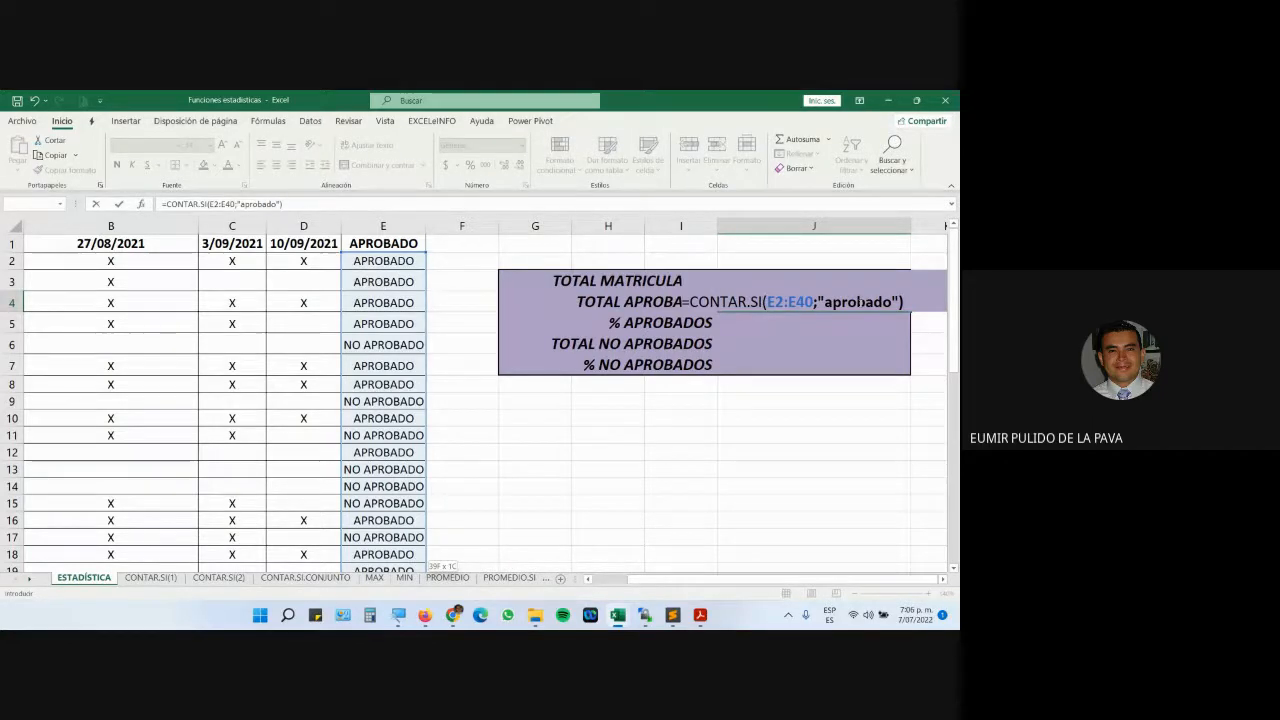
{"action": "left_click", "coordinate": [891, 302]}
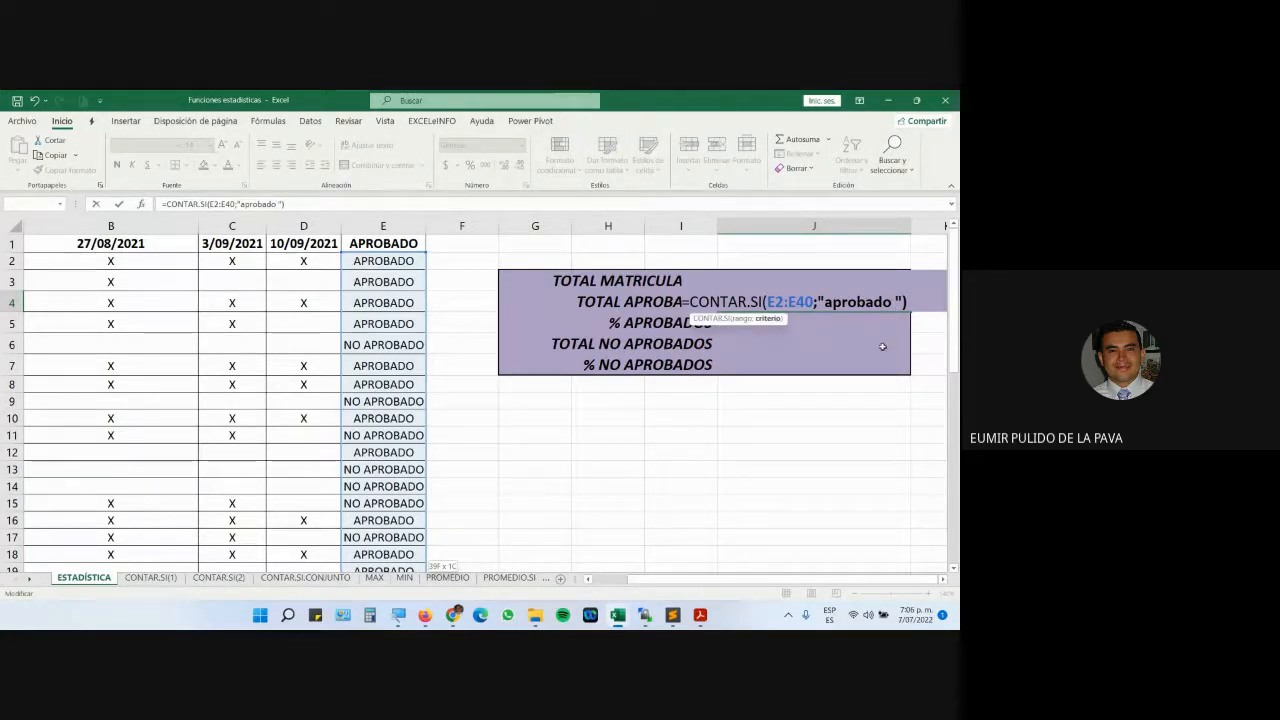
{"action": "key", "text": "Return"}
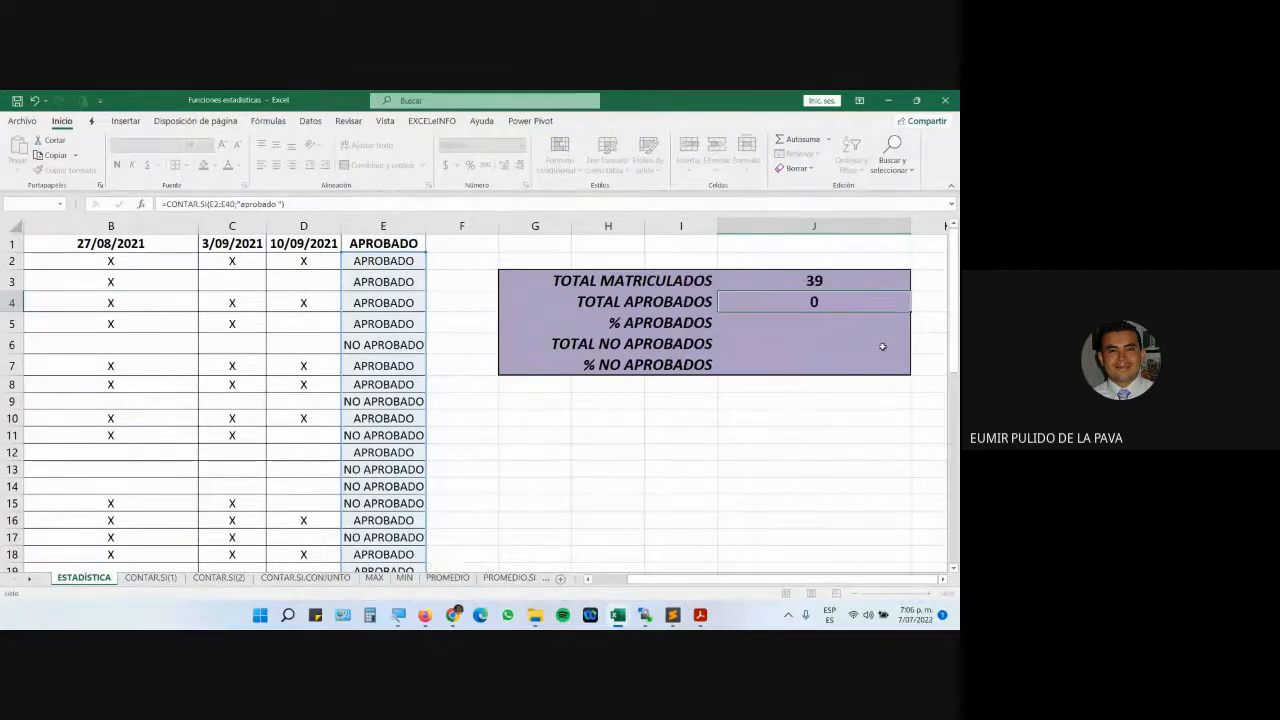
Remove the trailing space from the criterion in J4 so the formula reads =CONTAR.SI(E2:E40;"aprobado")
{"action": "double_click", "coordinate": [840, 302]}
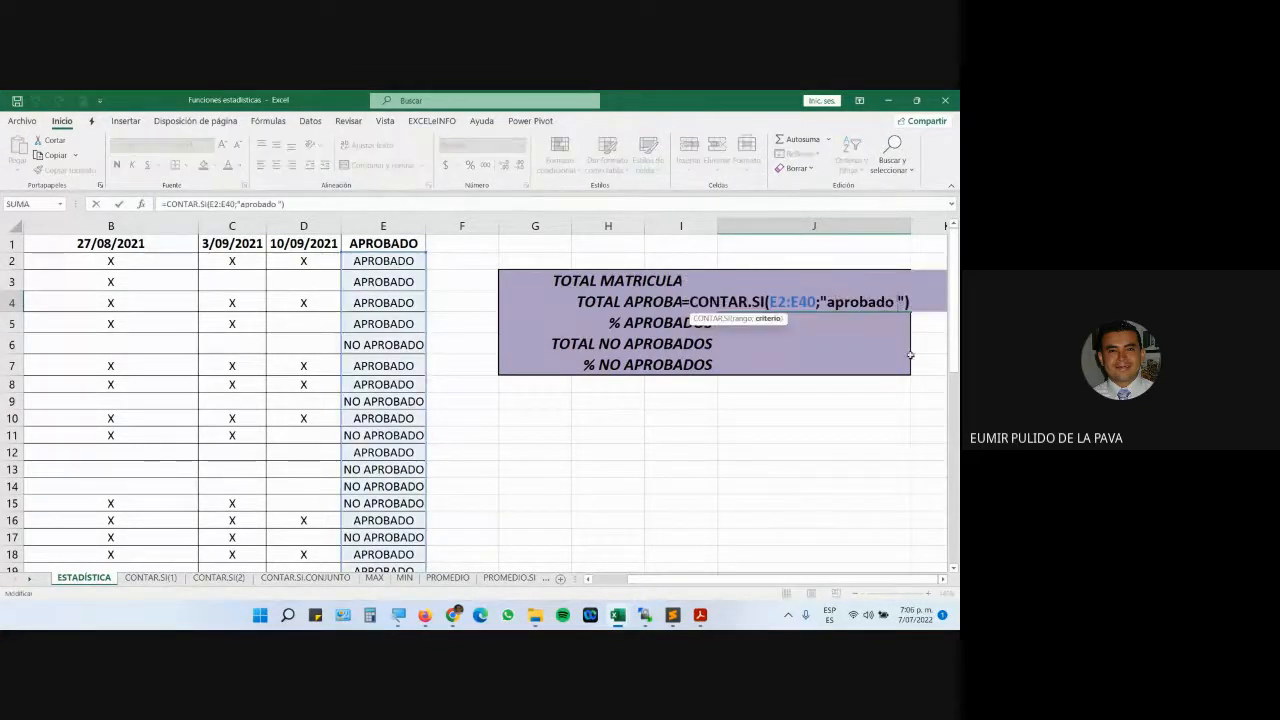
{"action": "key", "text": "BackSpace"}
{"action": "key", "text": "Return"}
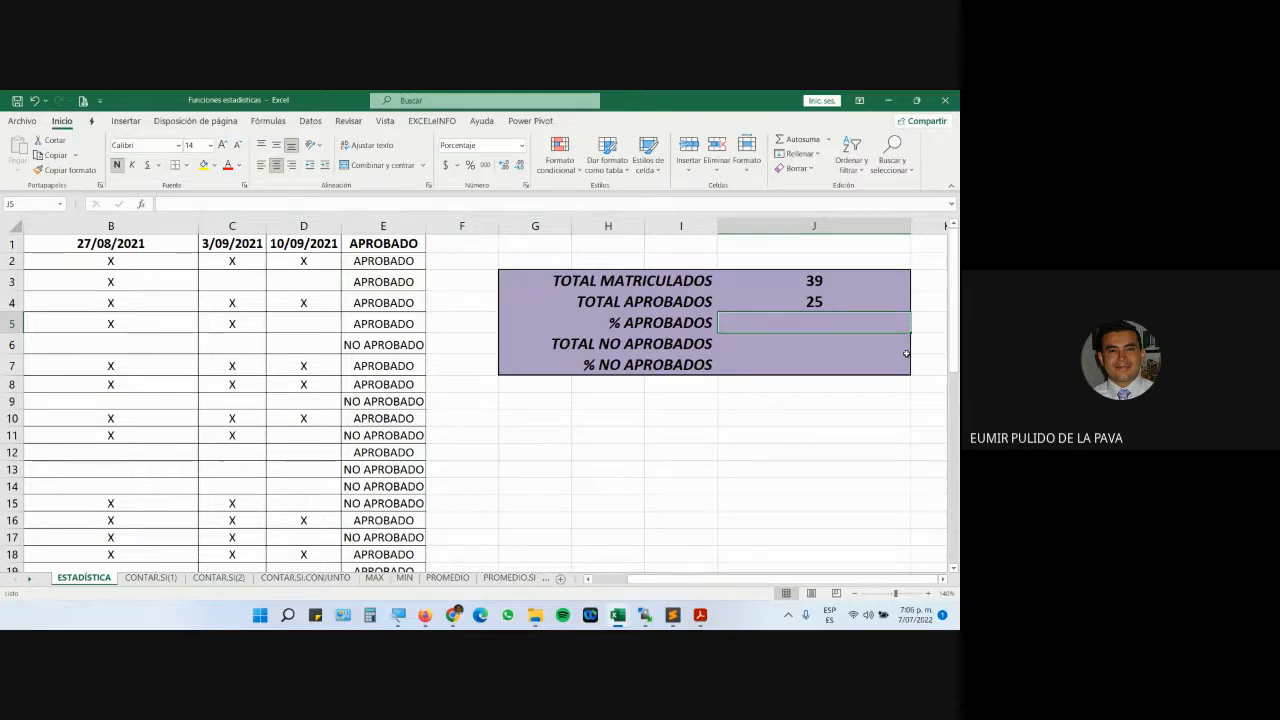
Calculate the % APROBADOS cell J5 with the formula =J4/J3 and check the entered formula
{"action": "type", "text": "="}
{"action": "left_click", "coordinate": [838, 300]}
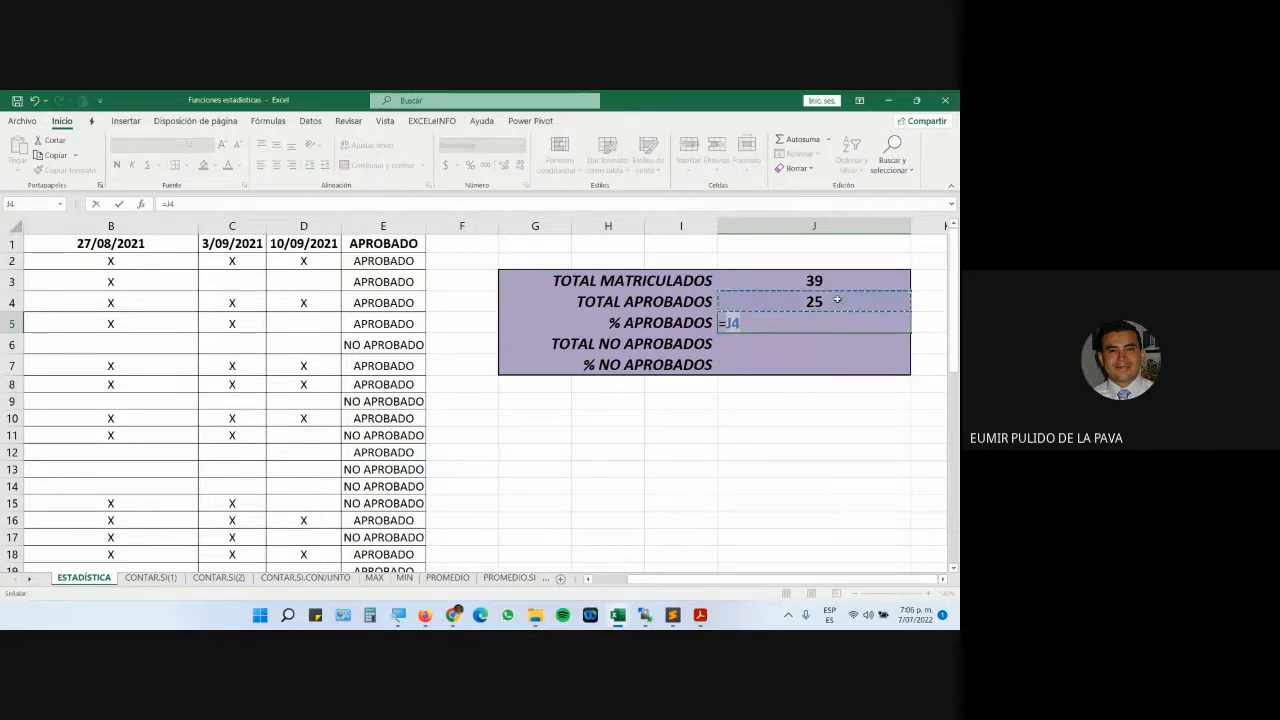
{"action": "type", "text": "/"}
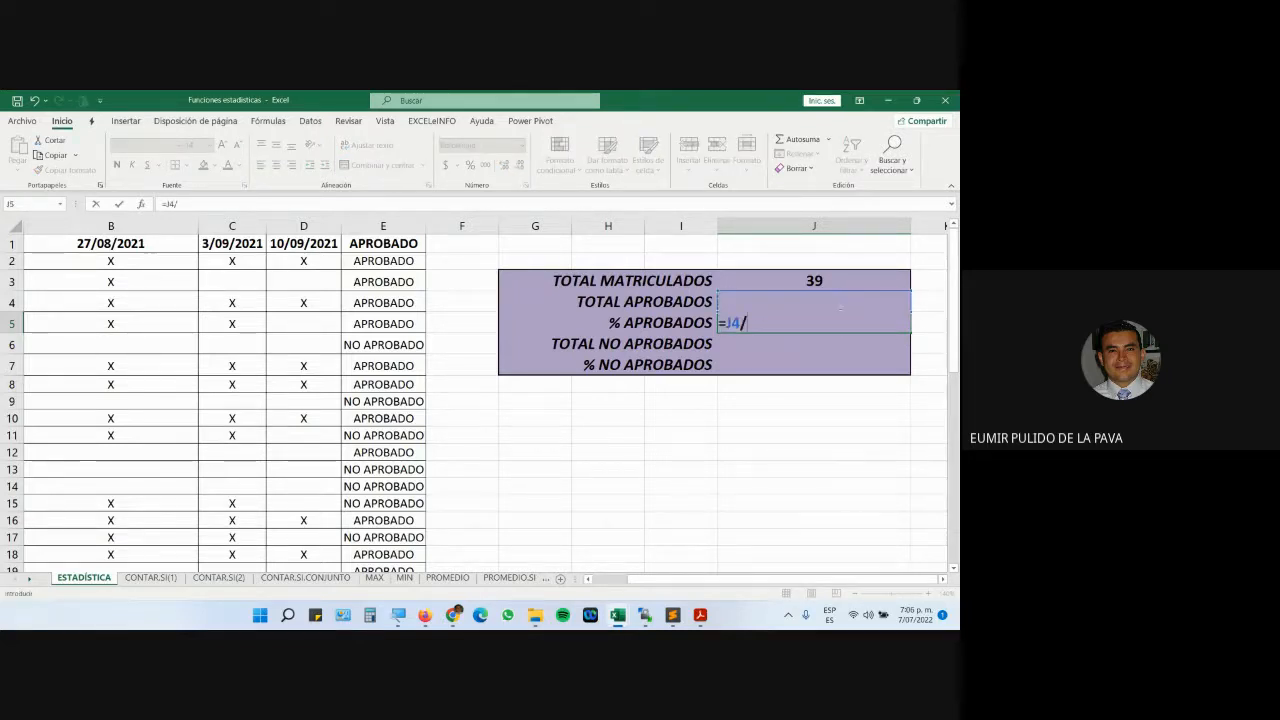
{"action": "left_click", "coordinate": [826, 283]}
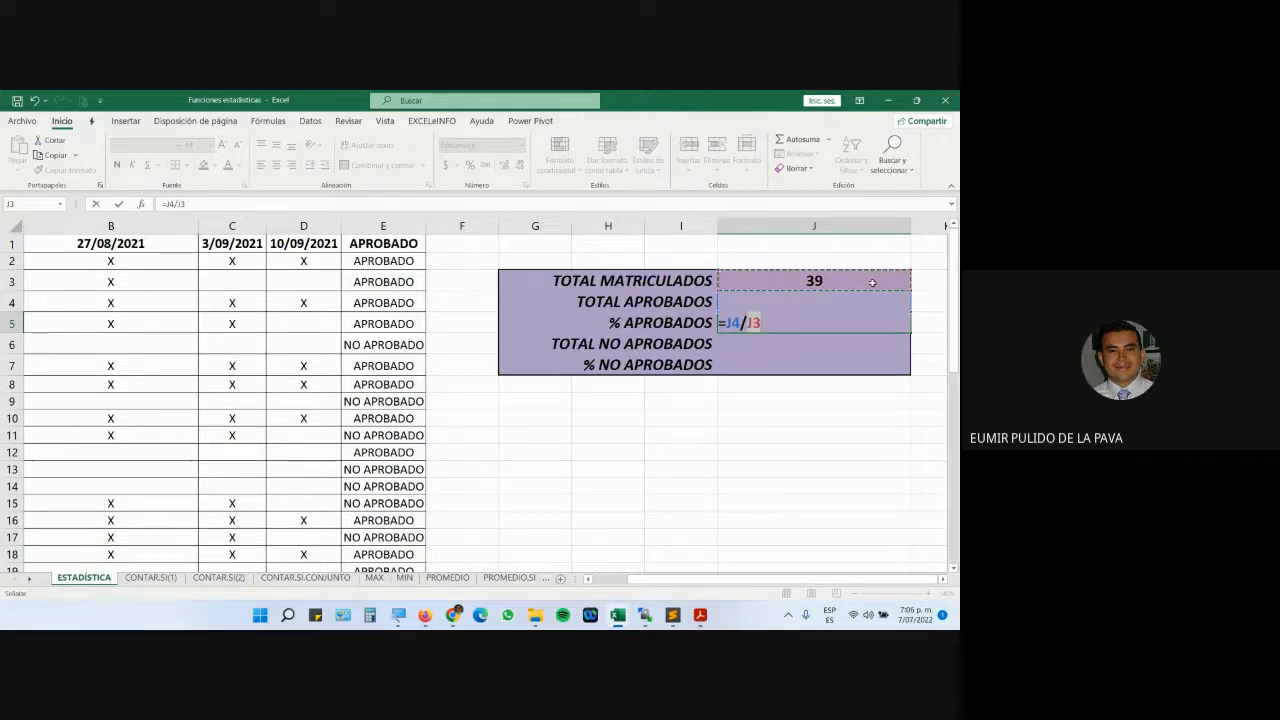
{"action": "key", "text": "Return"}
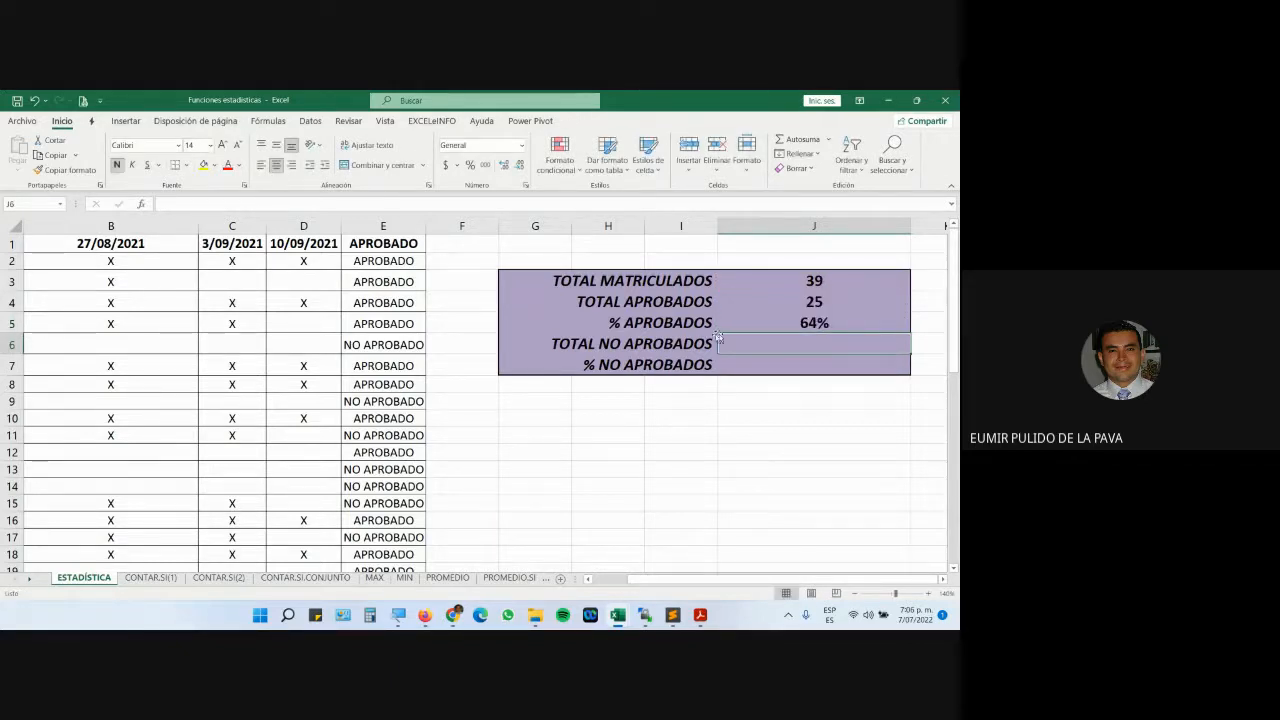
{"action": "left_click", "coordinate": [792, 320]}
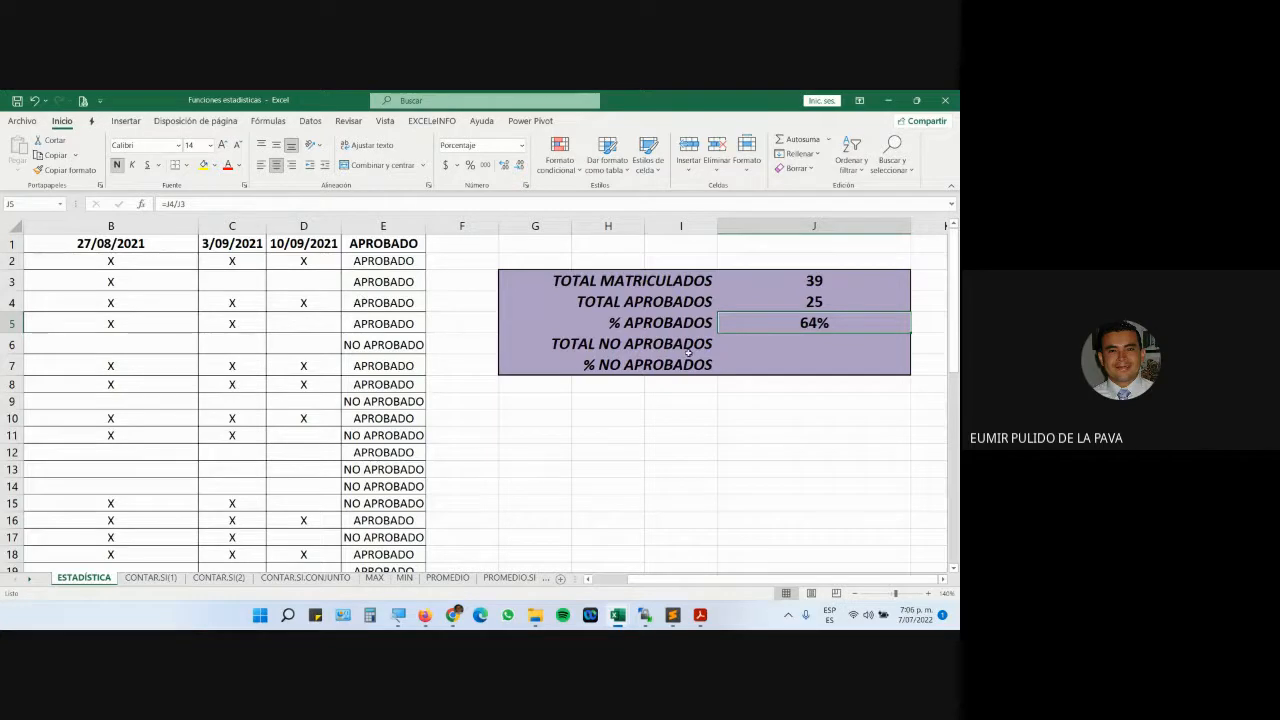
Enter =CONTAR.SI(E2:E40;"no aprobado") in the TOTAL NO APROBADOS cell J6
{"action": "left_click", "coordinate": [753, 346]}
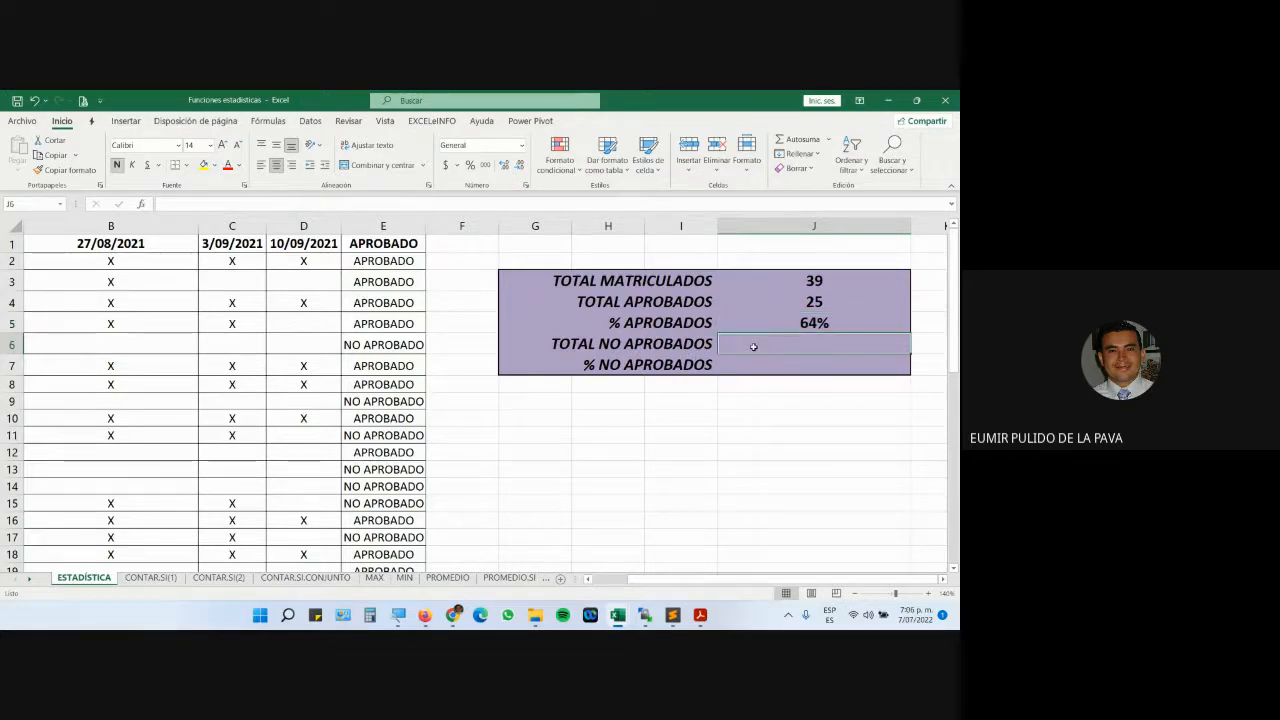
{"action": "type", "text": "=contar"}
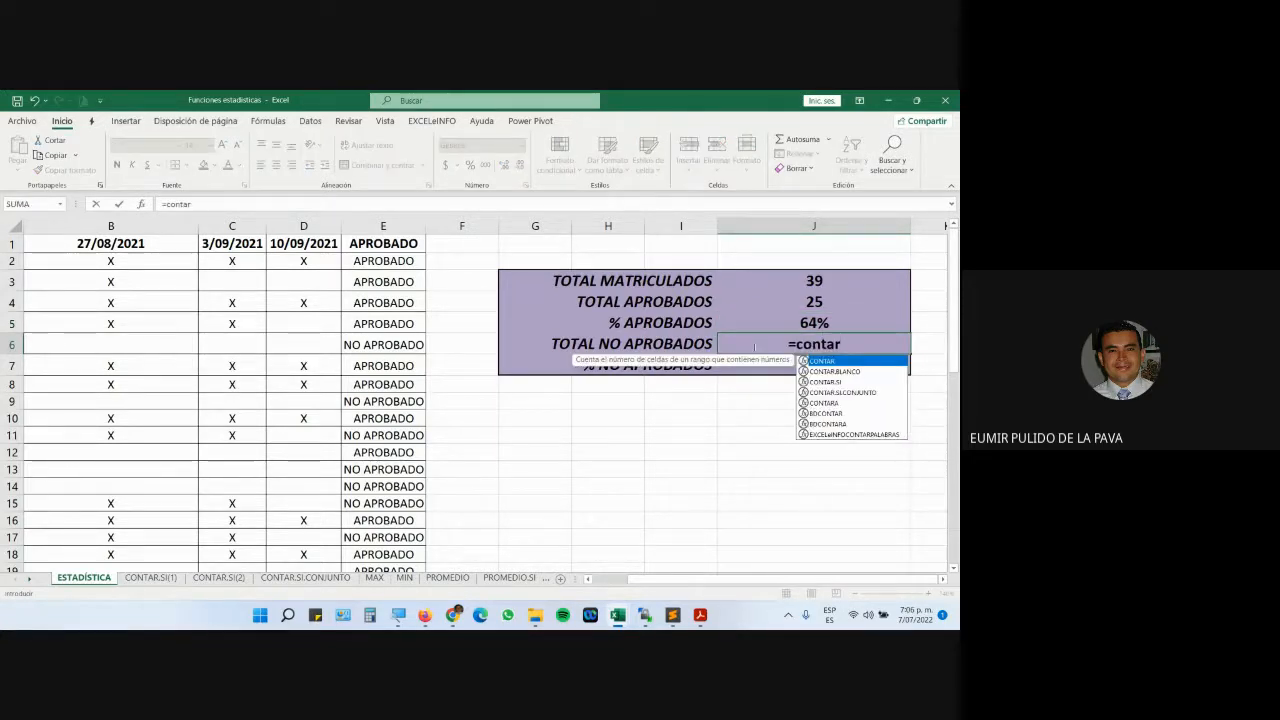
{"action": "key", "text": "Down"}
{"action": "key", "text": "Down"}
{"action": "key", "text": "Tab"}
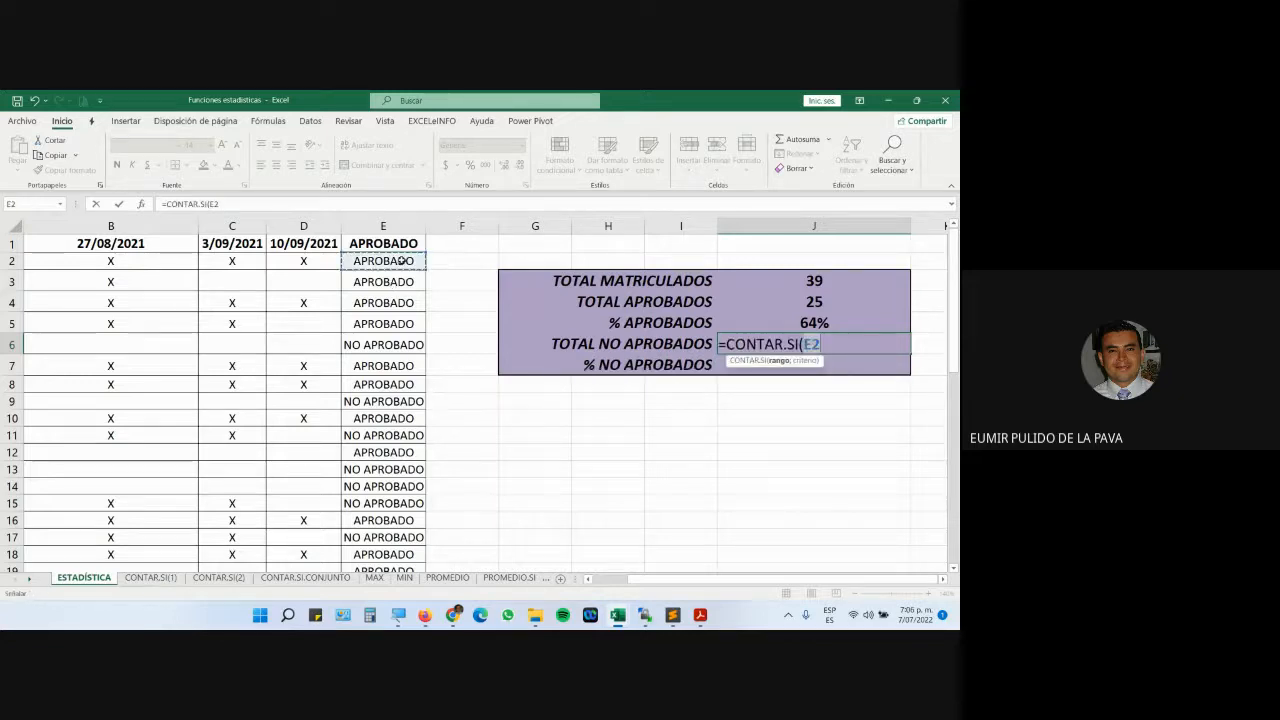
{"action": "left_click", "coordinate": [400, 260]}
{"action": "key", "text": "ctrl+shift+Down"}
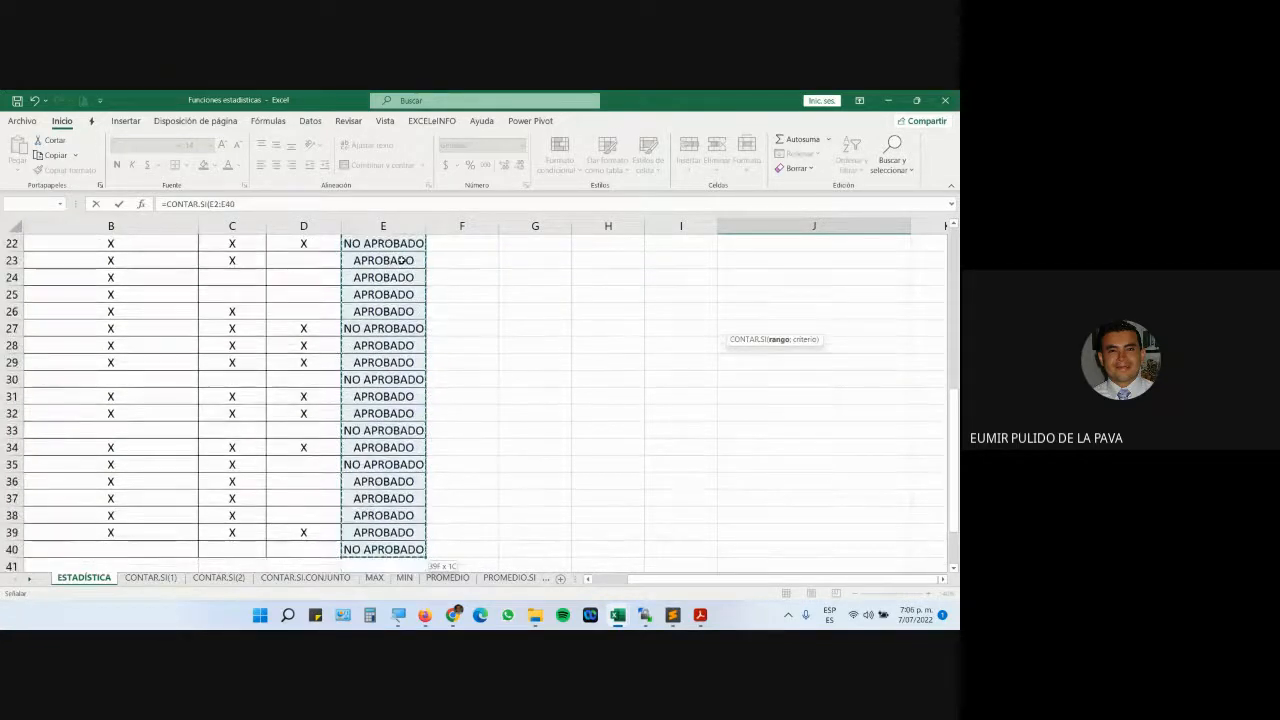
{"action": "type", "text": ";\""}
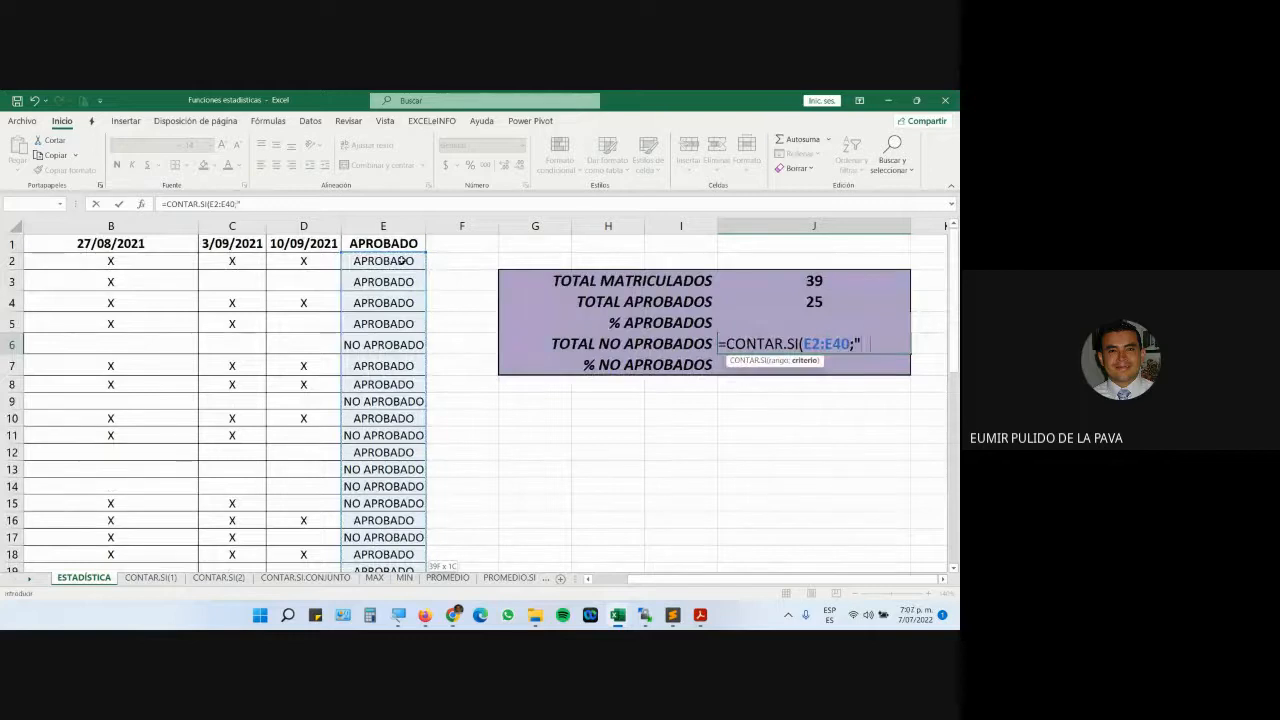
{"action": "type", "text": "no aprobado\")"}
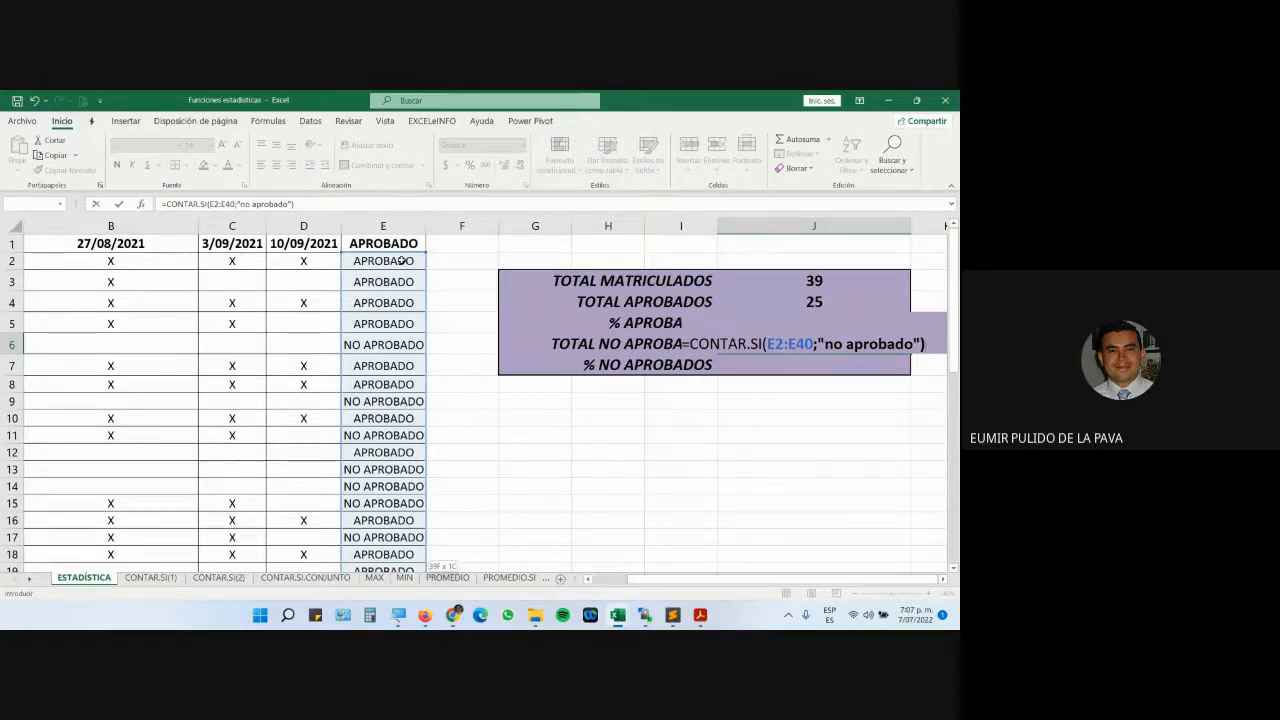
{"action": "key", "text": "Return"}
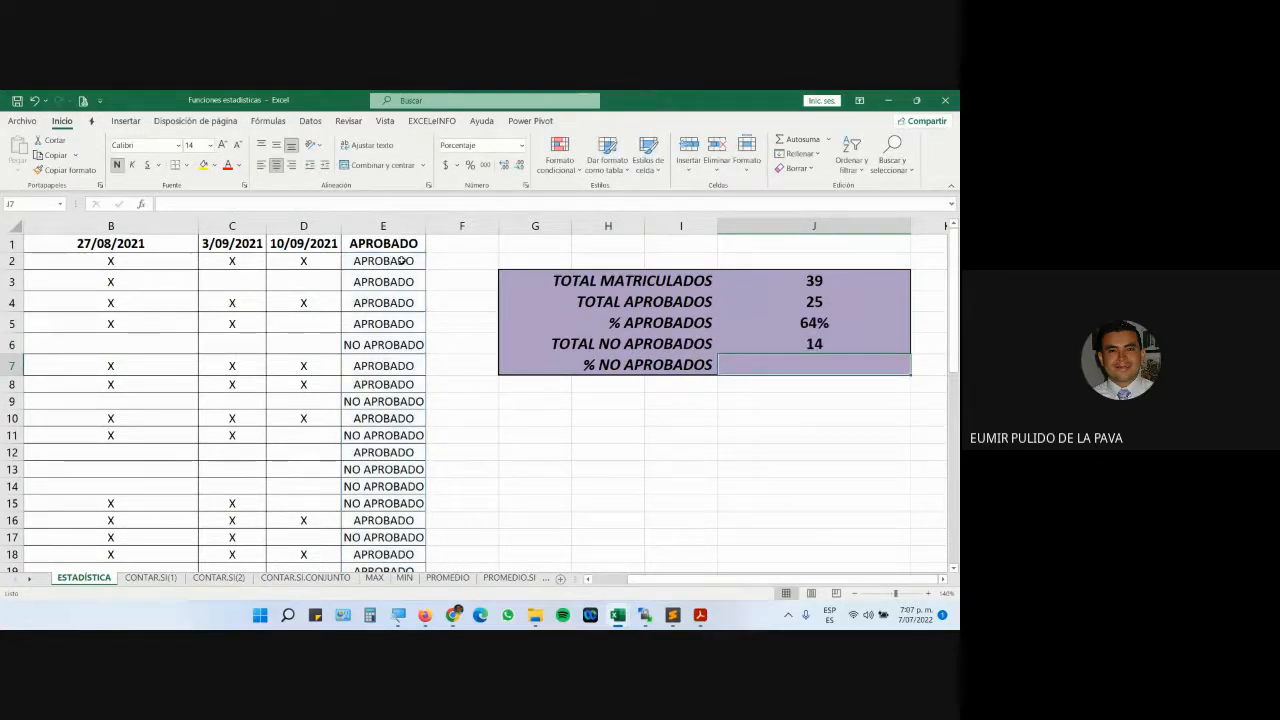
Calculate the % NO APROBADOS cell J7 with the formula =J6/J3
{"action": "type", "text": "="}
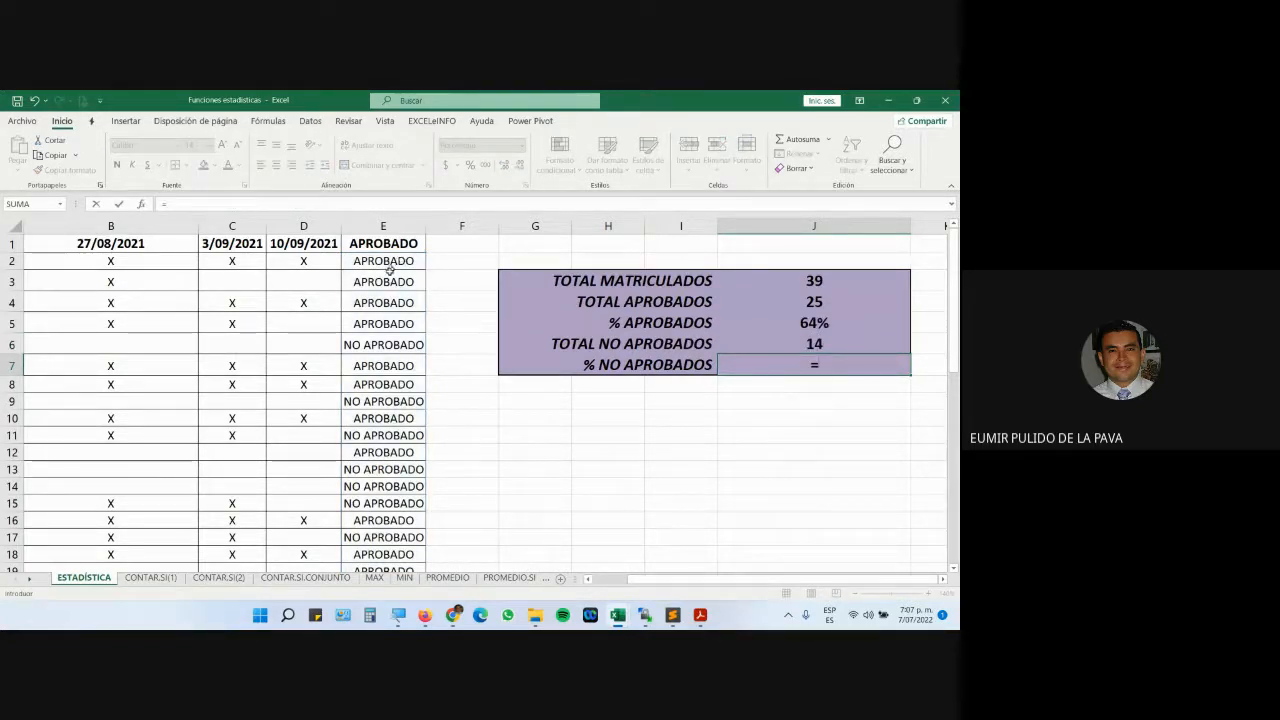
{"action": "left_click", "coordinate": [760, 343]}
{"action": "type", "text": "/"}
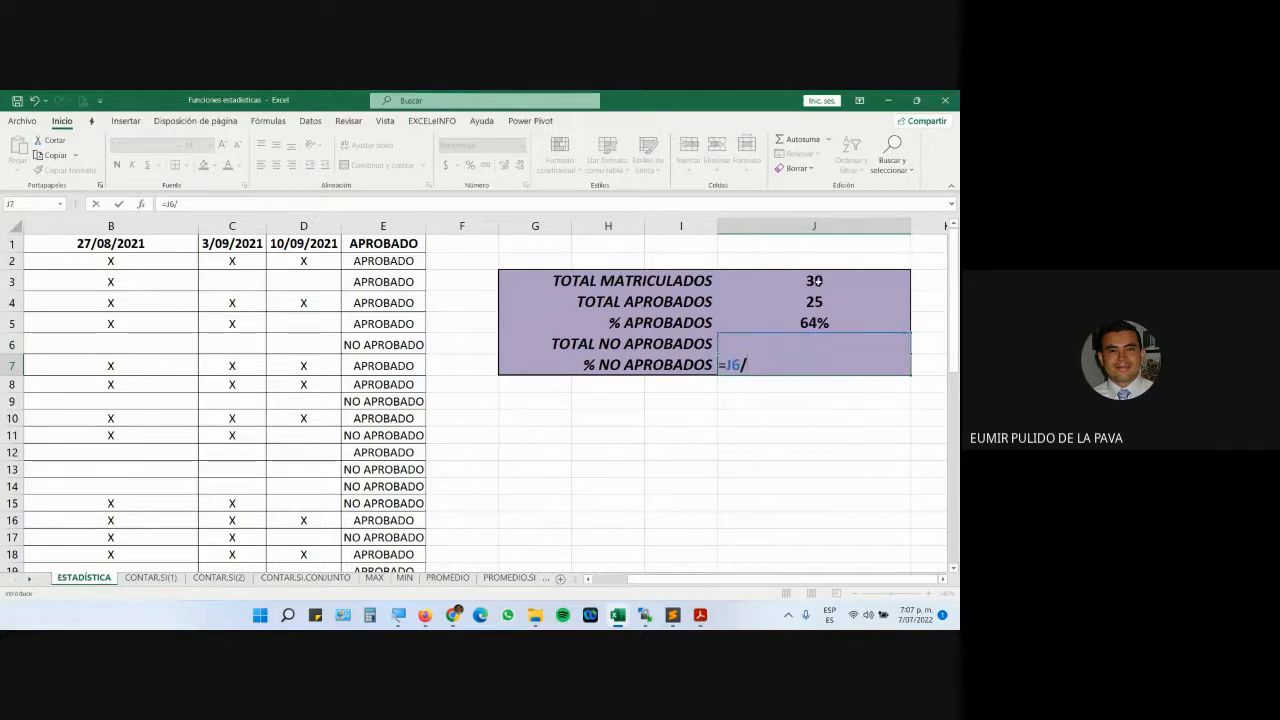
{"action": "left_click", "coordinate": [816, 281]}
{"action": "key", "text": "Return"}
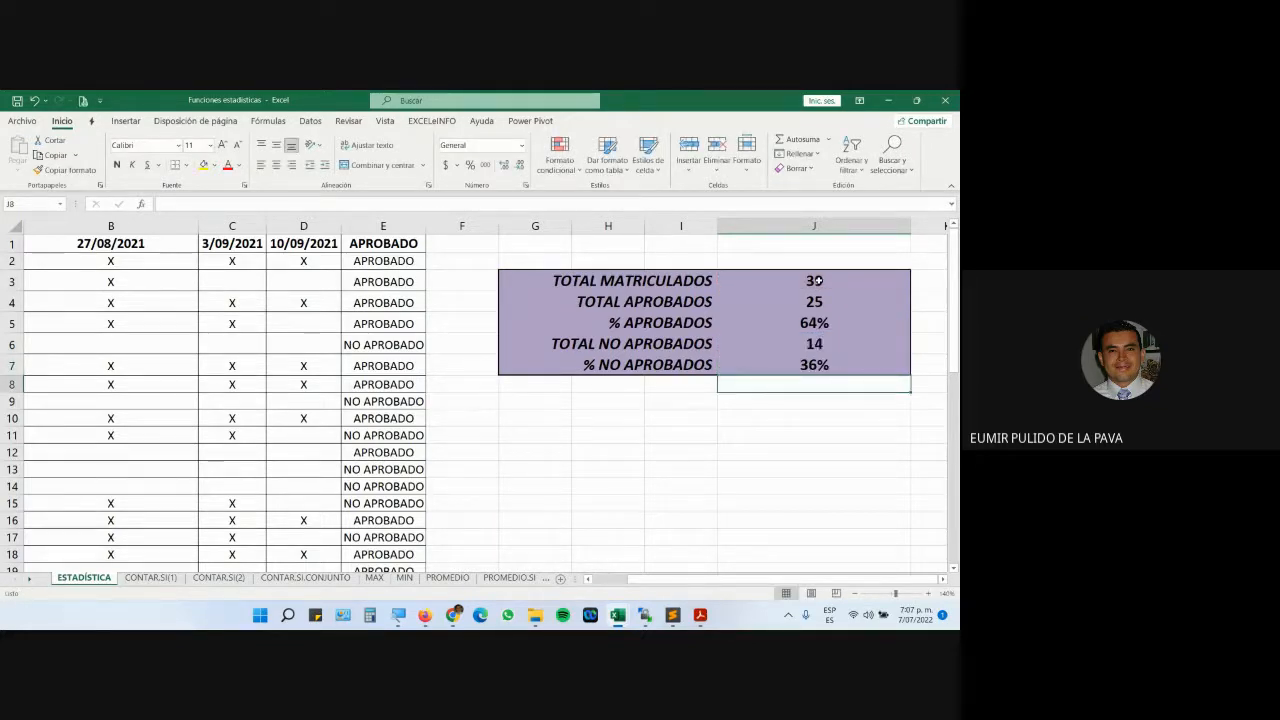
Check the combined sum of the % APROBADOS and % NO APROBADOS cells J5 and J7
{"action": "left_click", "coordinate": [818, 322]}
{"action": "left_click", "coordinate": [814, 364], "text": "ctrl"}
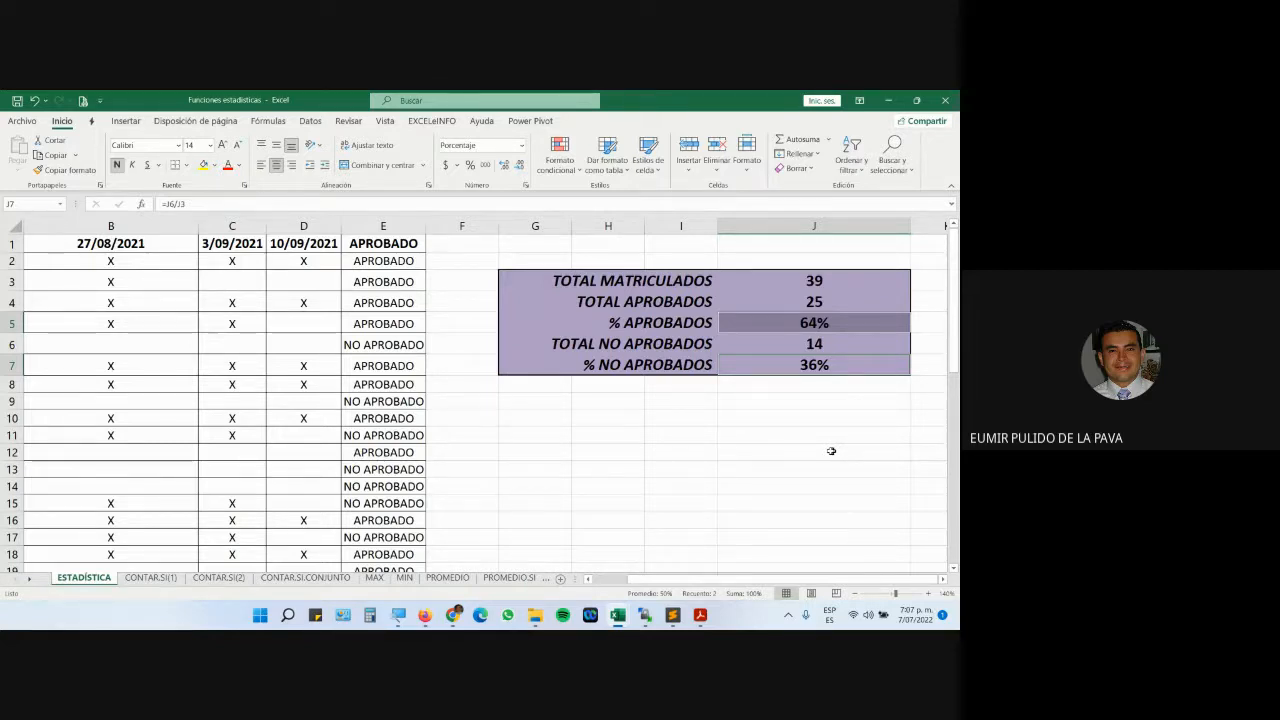
{"action": "left_click", "coordinate": [757, 483]}
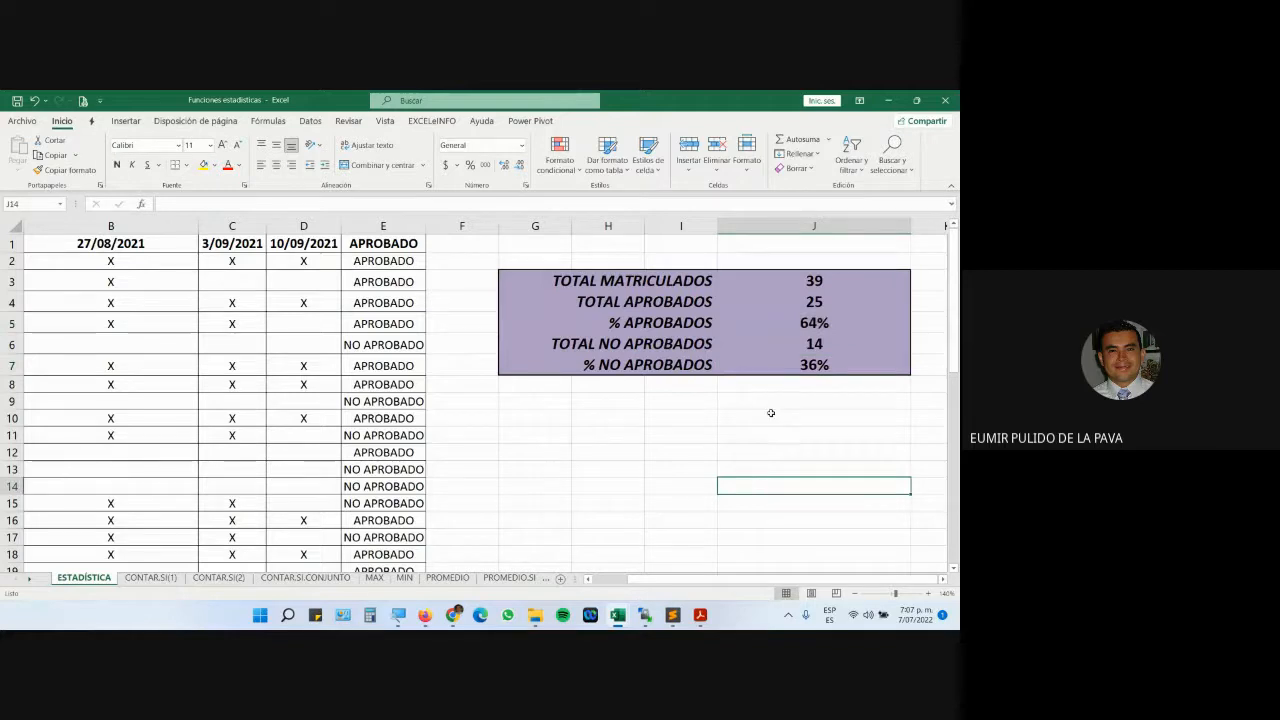
Switch to the Google Meet call to check its chat messages, and return to the Excel workbook
{"action": "left_click", "coordinate": [453, 615]}
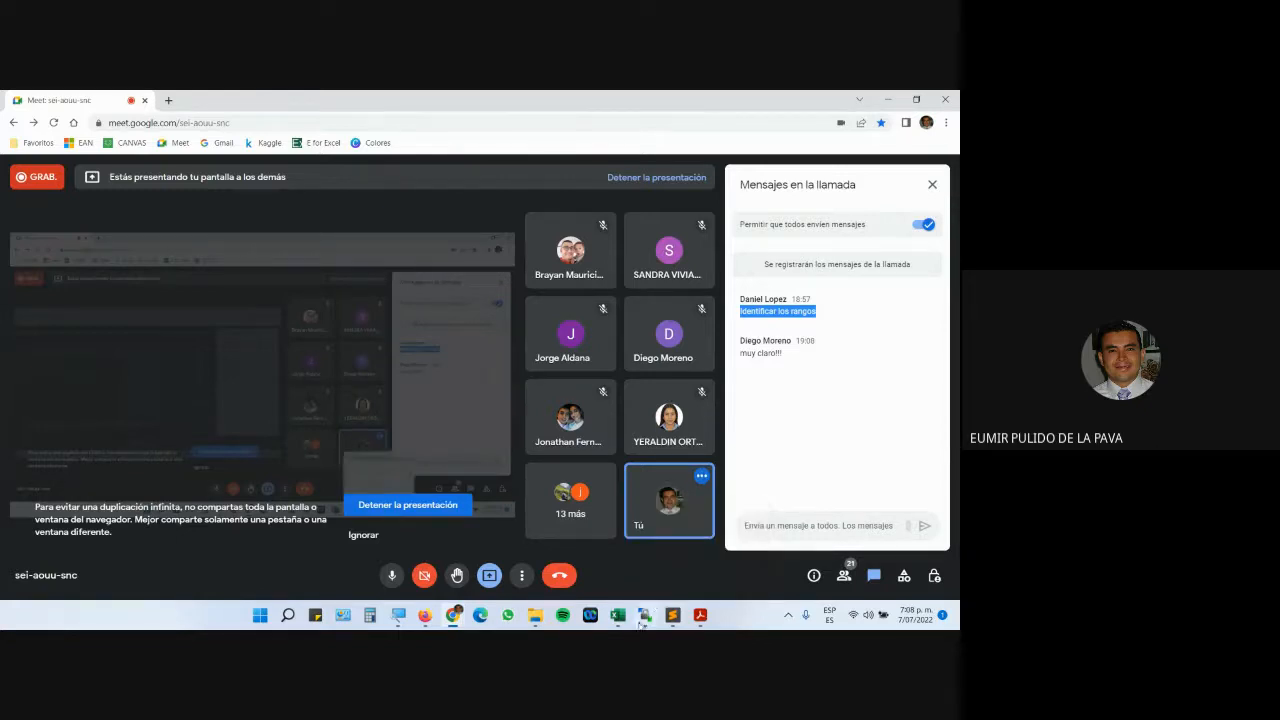
{"action": "mouse_move", "coordinate": [640, 620]}
{"action": "left_click", "coordinate": [612, 553]}
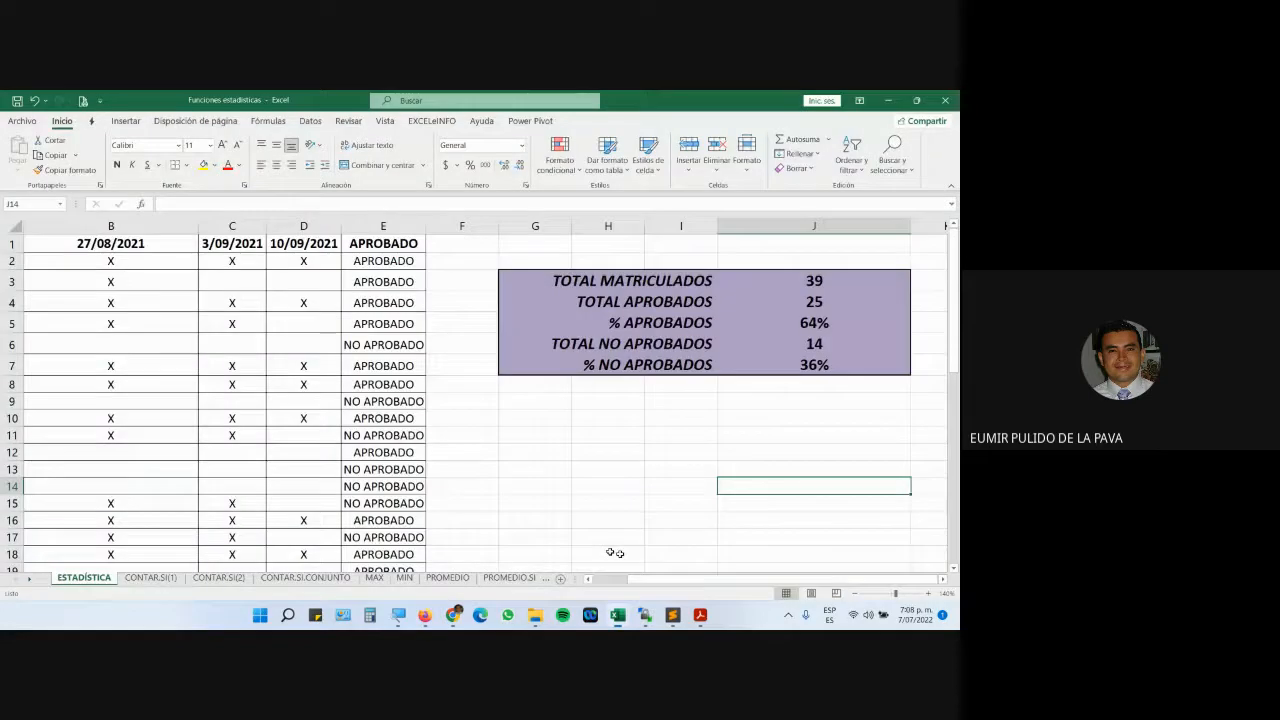
Open the CONTAR.SI(1) sheet and examine the admission exam's problem statement, its NP and NA codes and the questions
{"action": "left_click", "coordinate": [151, 579]}
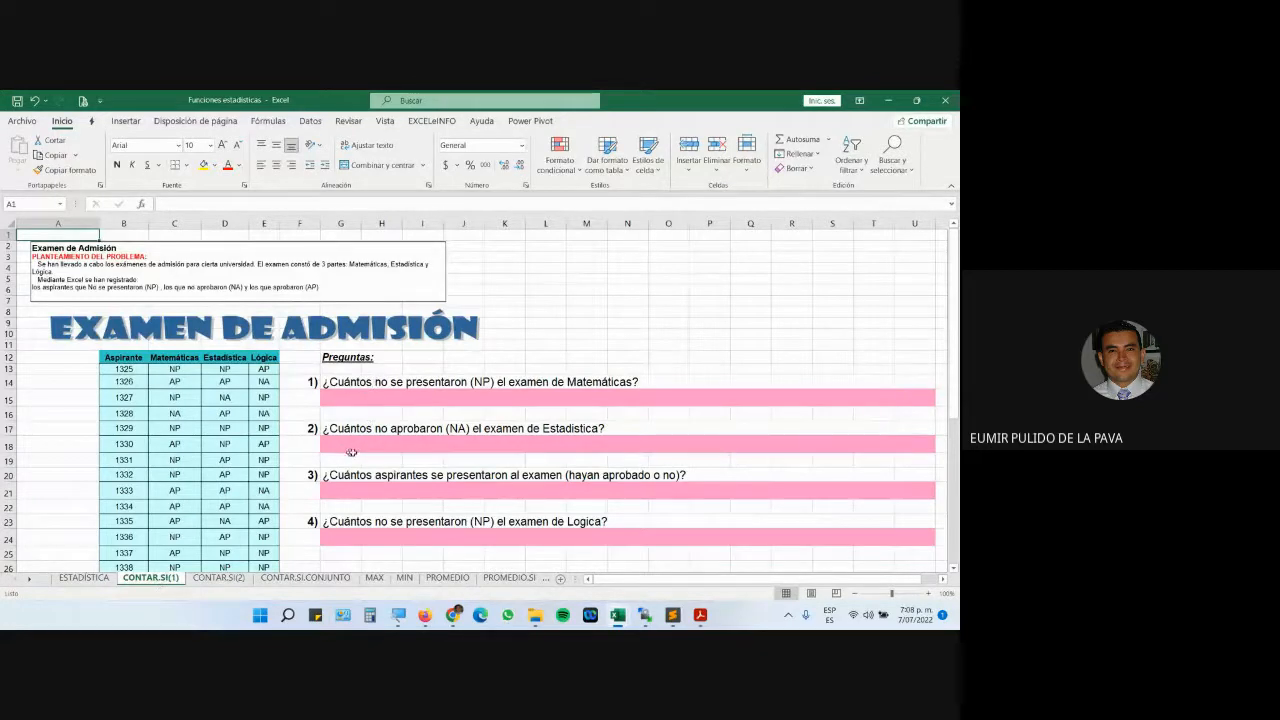
{"action": "scroll", "coordinate": [357, 444], "scroll_direction": "down", "scroll_amount": 2}
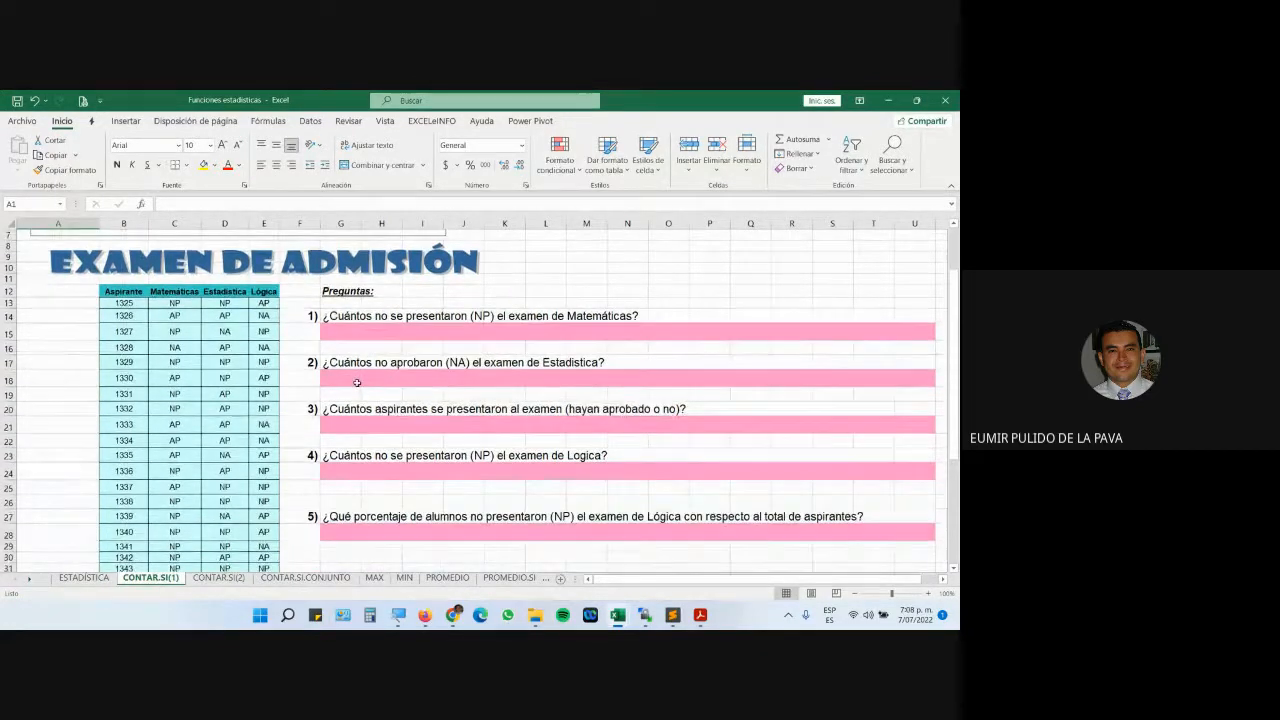
{"action": "left_click", "coordinate": [391, 328]}
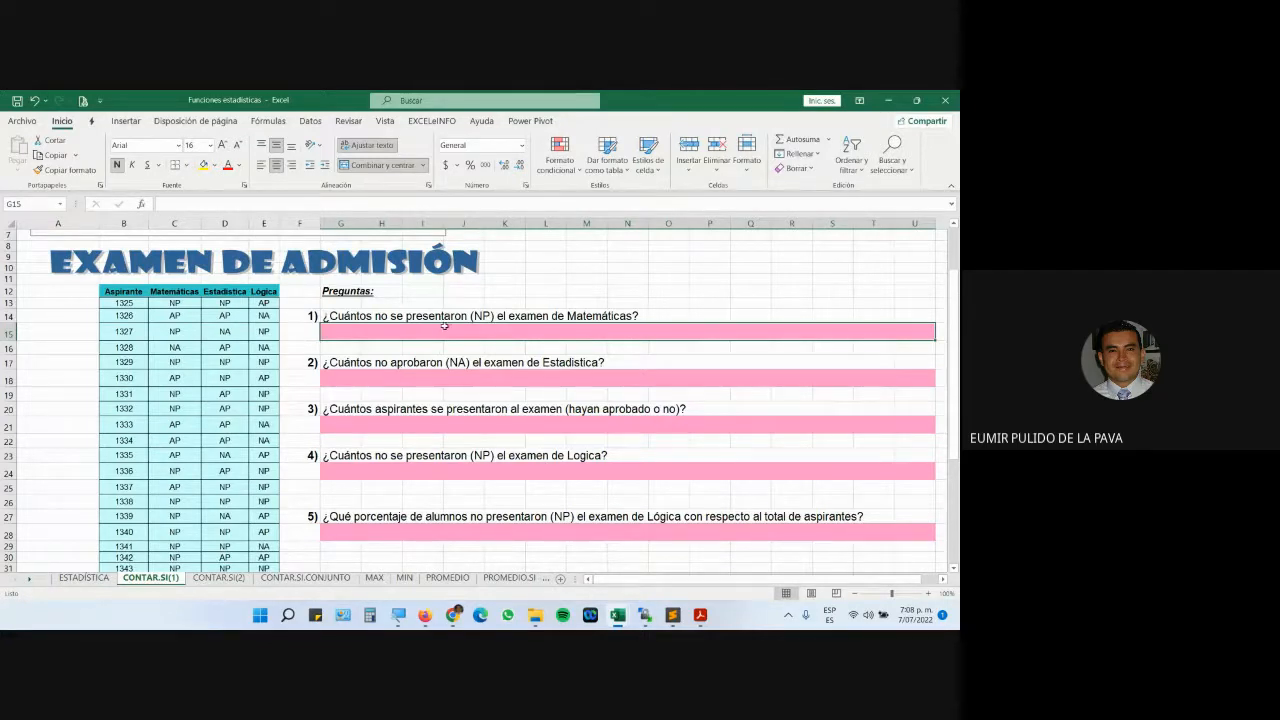
{"action": "scroll", "coordinate": [469, 317], "scroll_direction": "up", "scroll_amount": 2}
{"action": "left_click", "coordinate": [116, 275]}
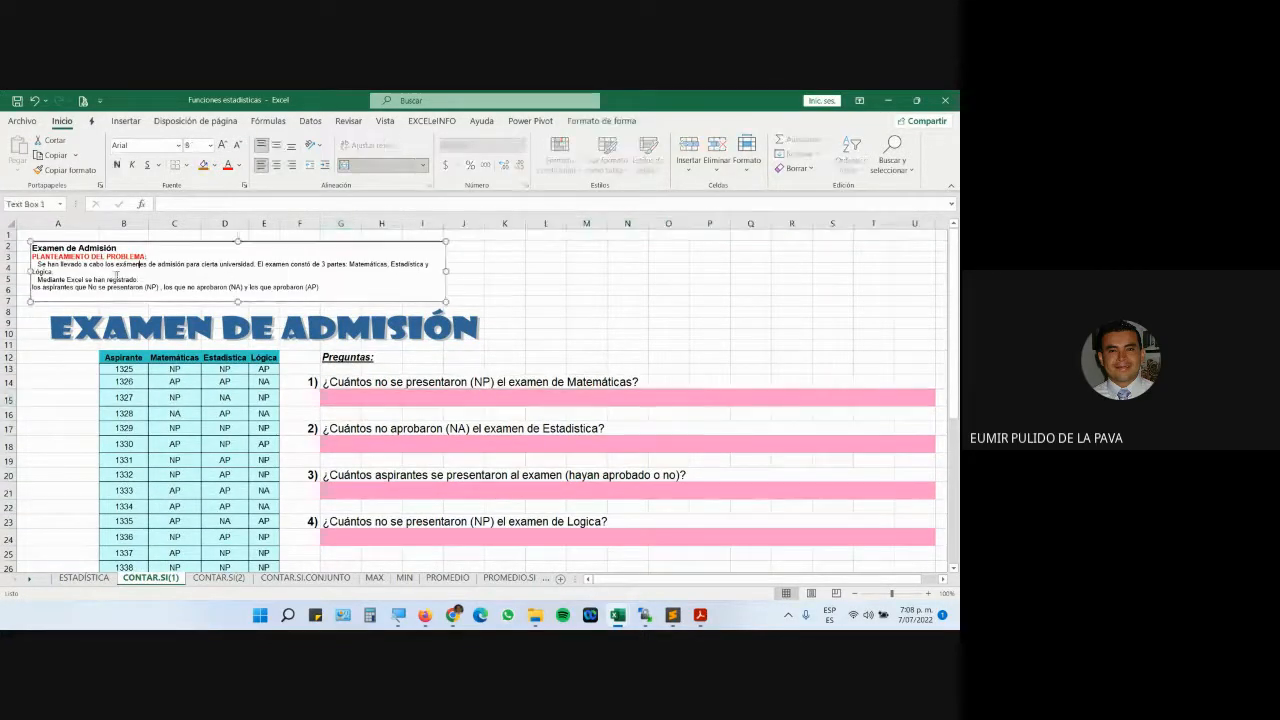
{"action": "left_click_drag", "start_coordinate": [76, 287], "coordinate": [128, 292]}
{"action": "left_click_drag", "start_coordinate": [222, 292], "coordinate": [231, 291]}
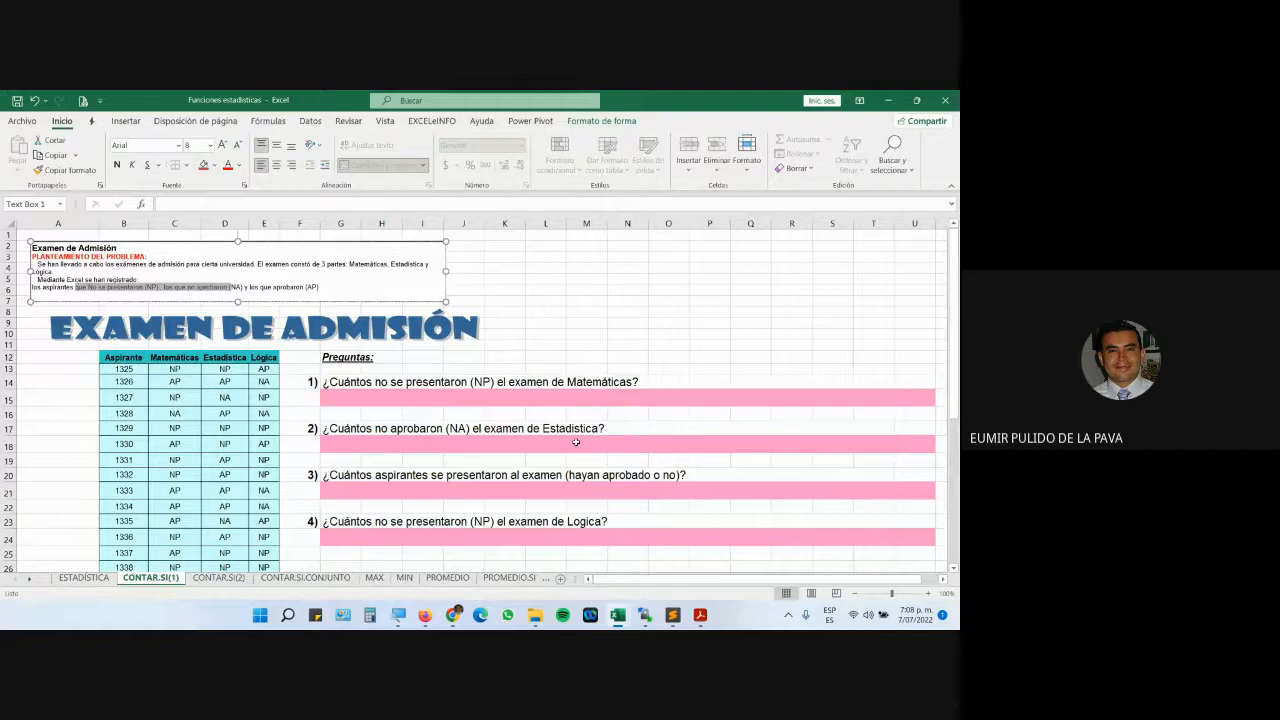
{"action": "scroll", "coordinate": [497, 509], "scroll_direction": "down", "scroll_amount": 2}
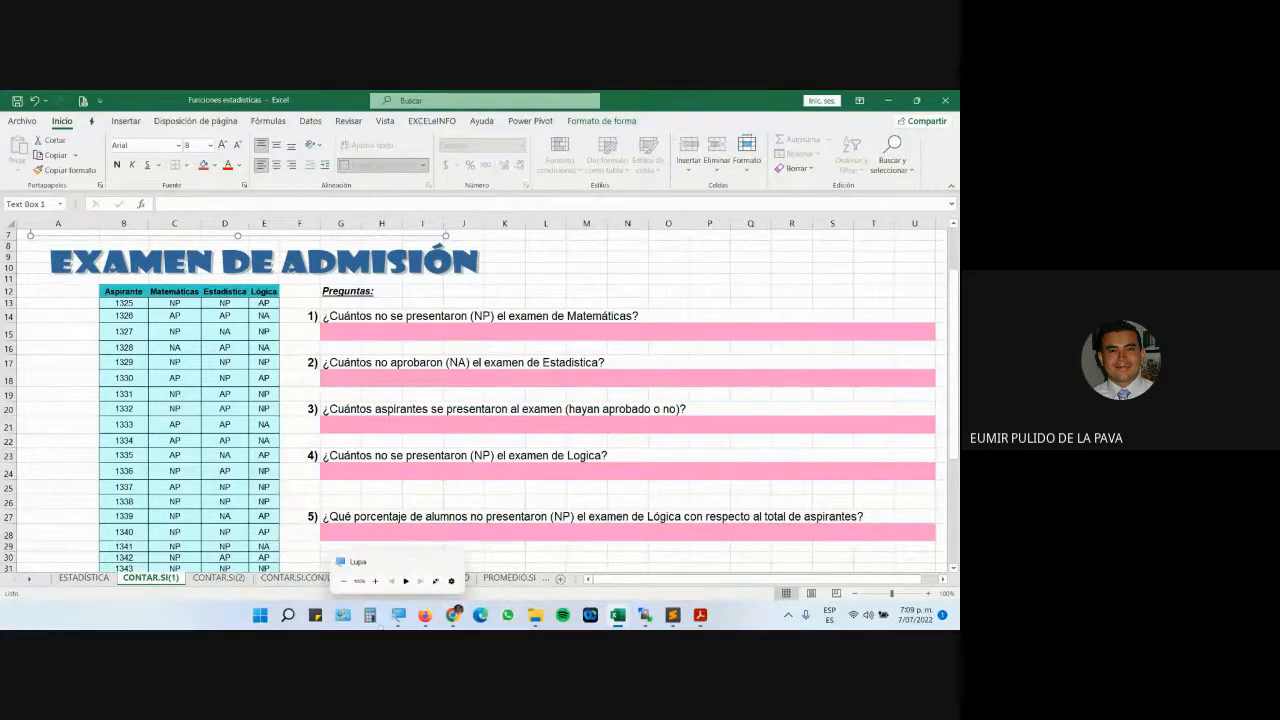
Switch to the Google Meet call, admit the participant asking to join, and return to the Excel workbook
{"action": "mouse_move", "coordinate": [453, 615]}
{"action": "left_click", "coordinate": [386, 555]}
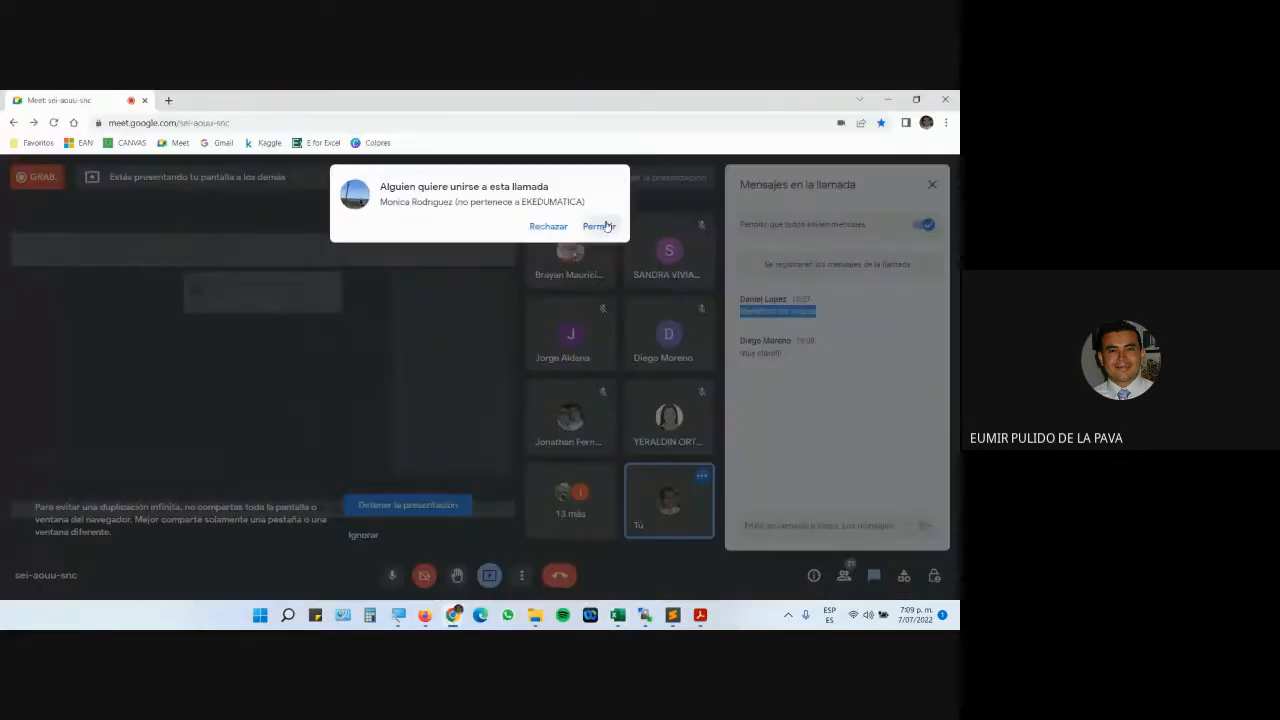
{"action": "left_click", "coordinate": [600, 226]}
{"action": "mouse_move", "coordinate": [689, 622]}
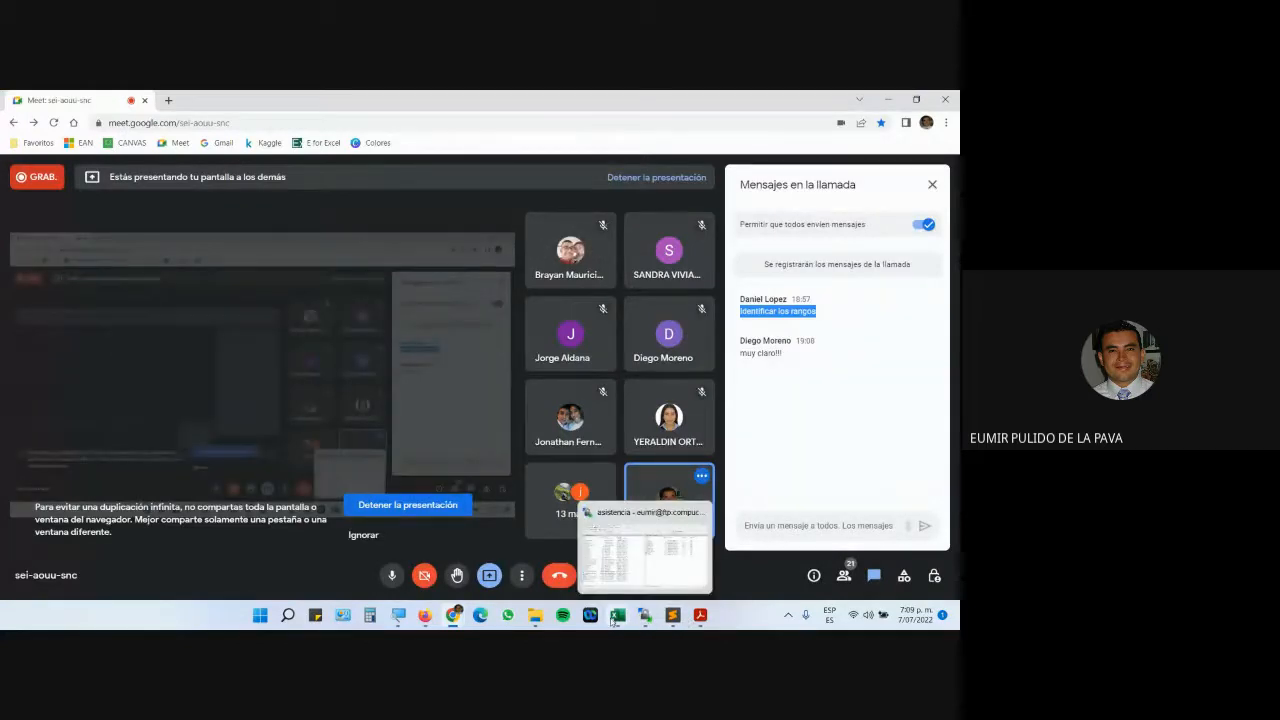
{"action": "mouse_move", "coordinate": [617, 615]}
{"action": "left_click", "coordinate": [545, 550]}
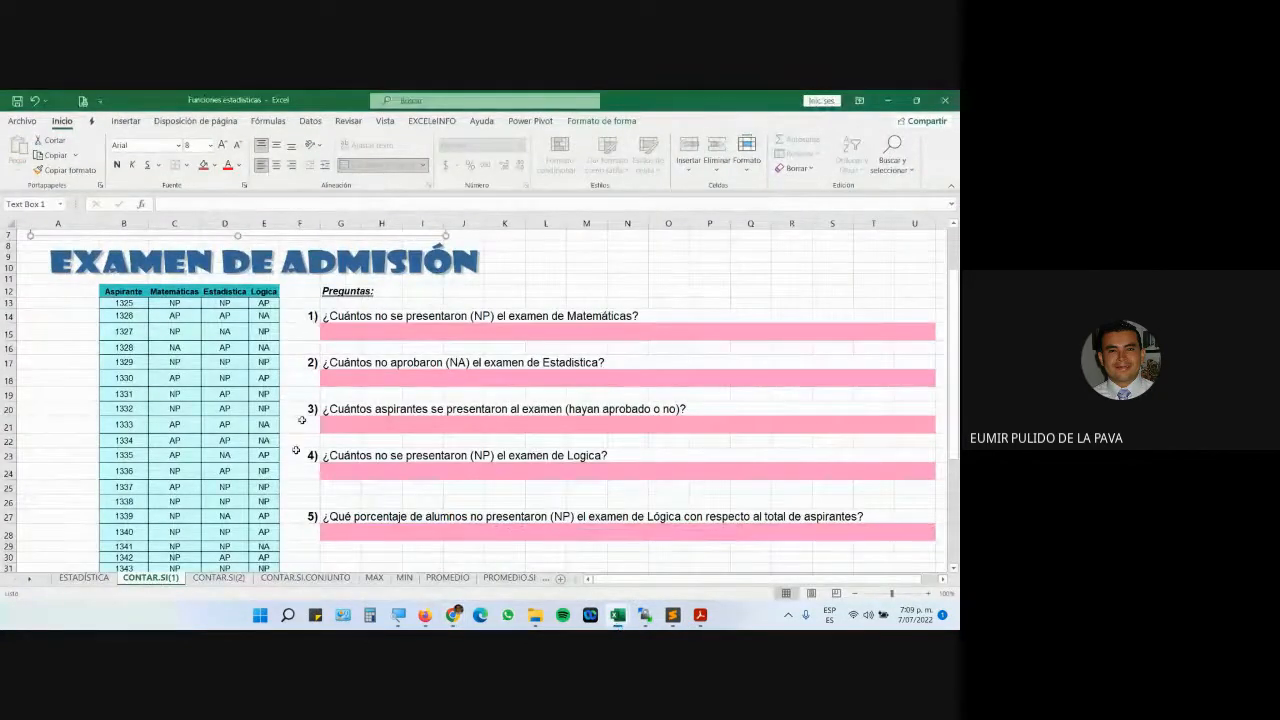
Open the CONTAR.SI(2) sheet and examine the Zapato R4 question in A14 alongside the PRODUCTO EN INVENTARIO list
{"action": "left_click", "coordinate": [238, 579]}
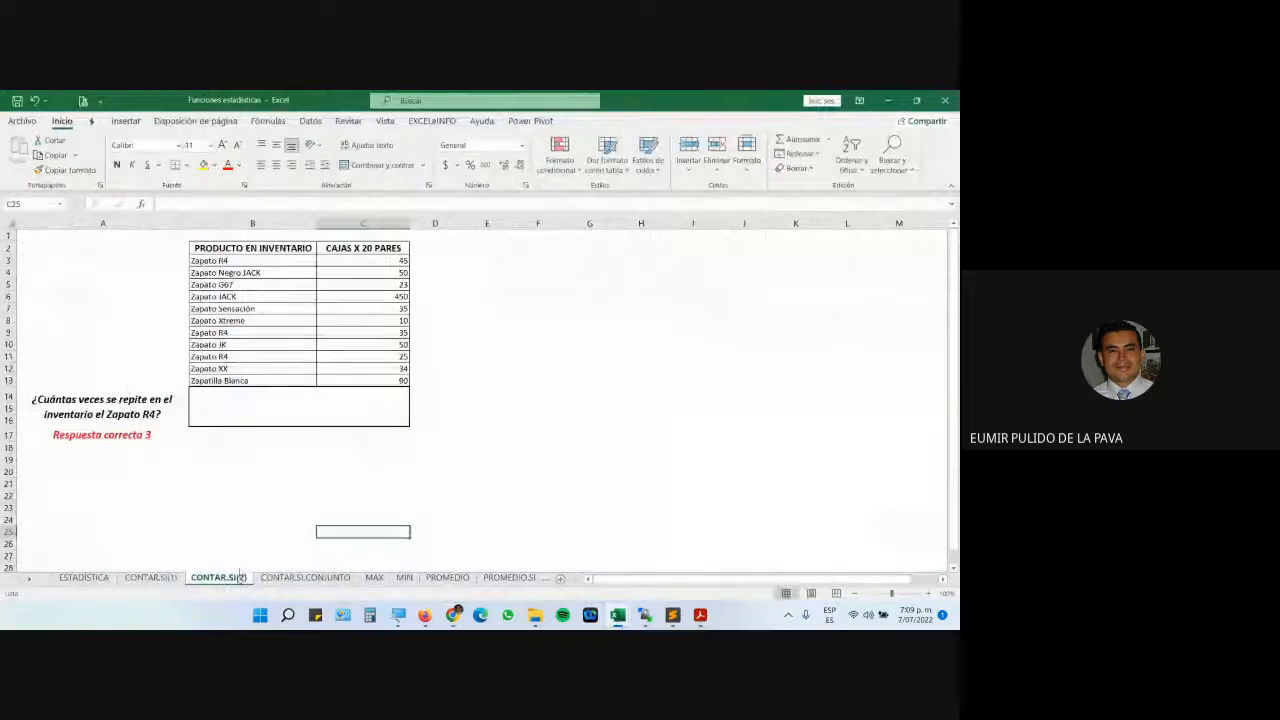
{"action": "left_click", "coordinate": [316, 411]}
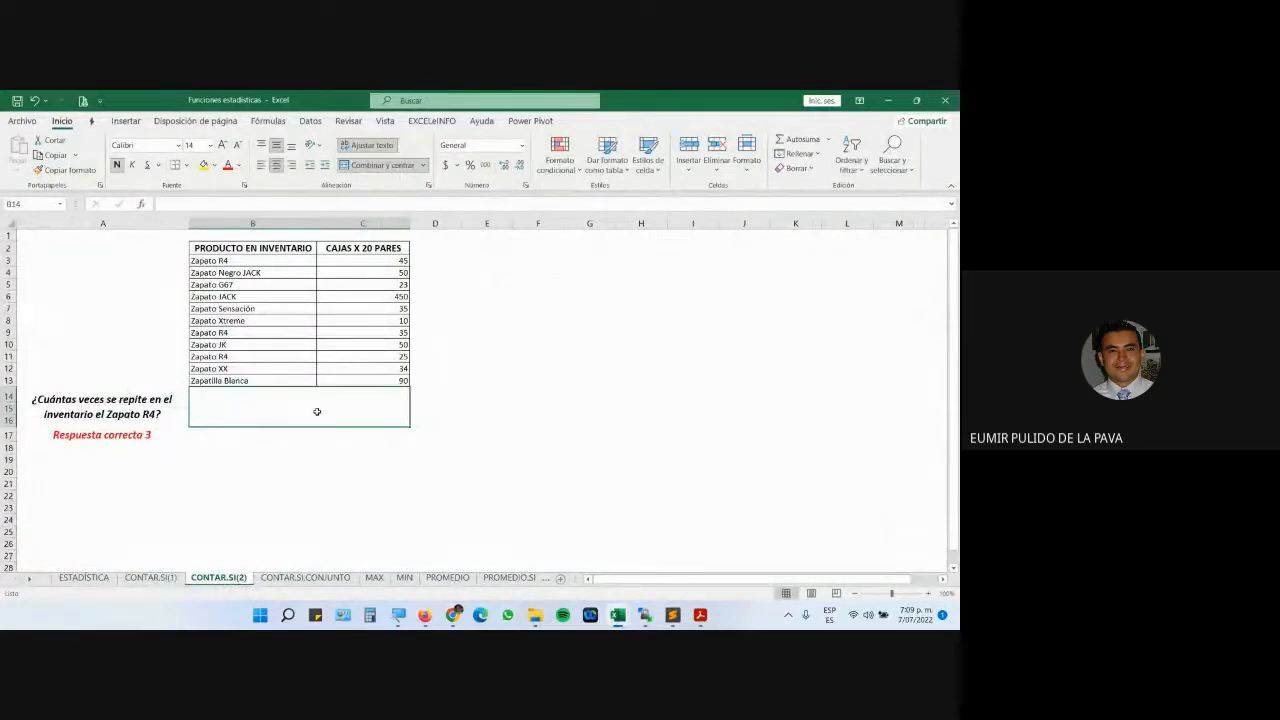
{"action": "mouse_move", "coordinate": [455, 618]}
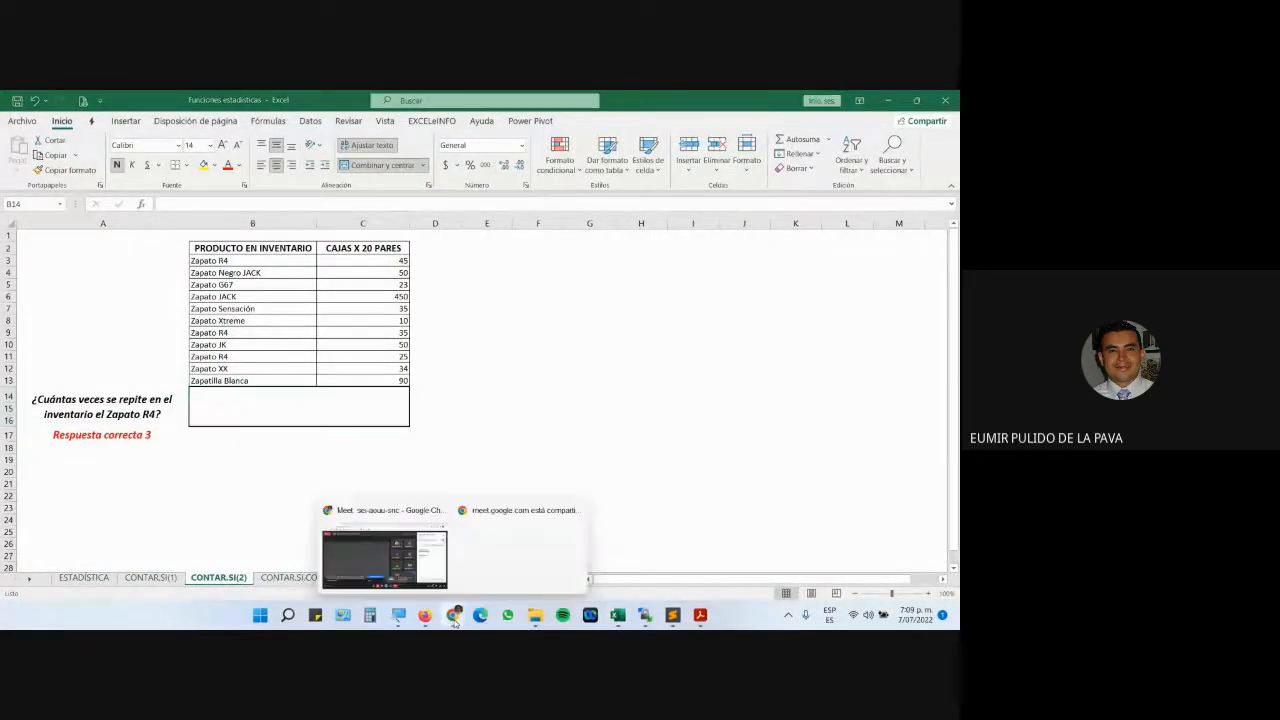
{"action": "left_click", "coordinate": [79, 400]}
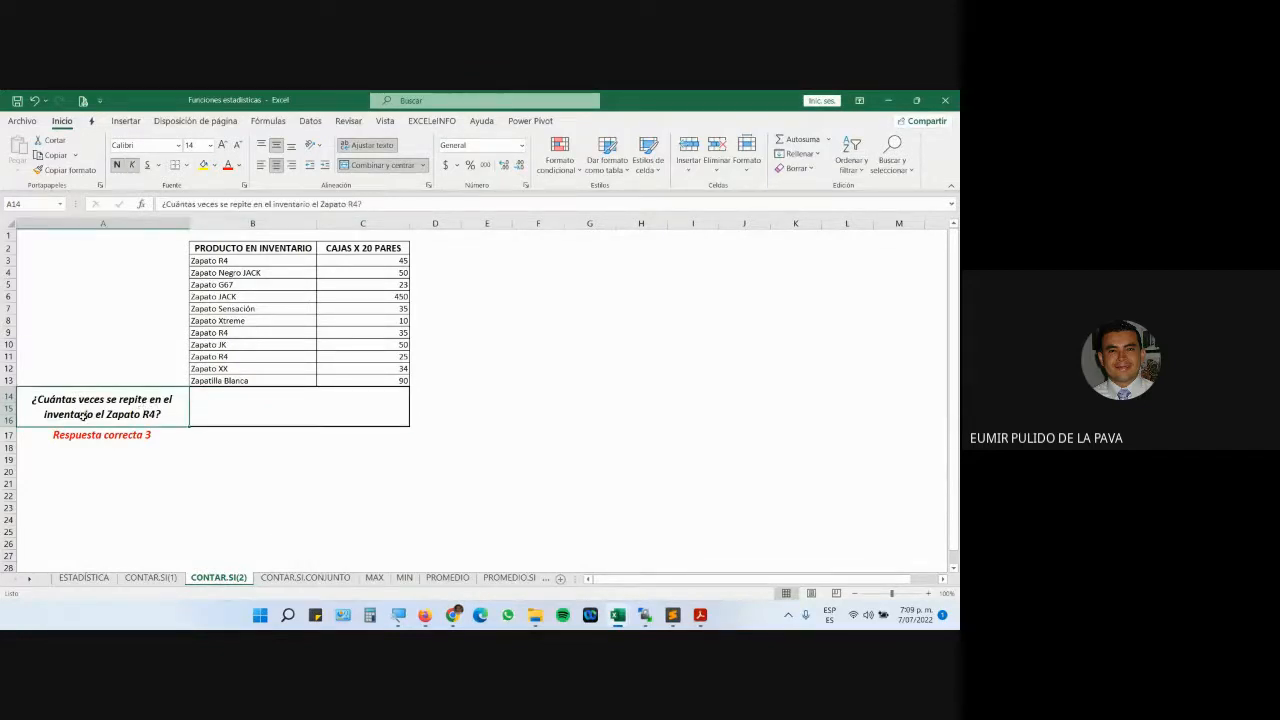
{"action": "left_click_drag", "start_coordinate": [222, 261], "coordinate": [226, 372]}
Enter =CONTAR.SI(B3:B13;"zapato r4") in the merged answer cell B14, magnifying the screen to show the formula
{"action": "left_click", "coordinate": [246, 417]}
{"action": "double_click", "coordinate": [268, 420]}
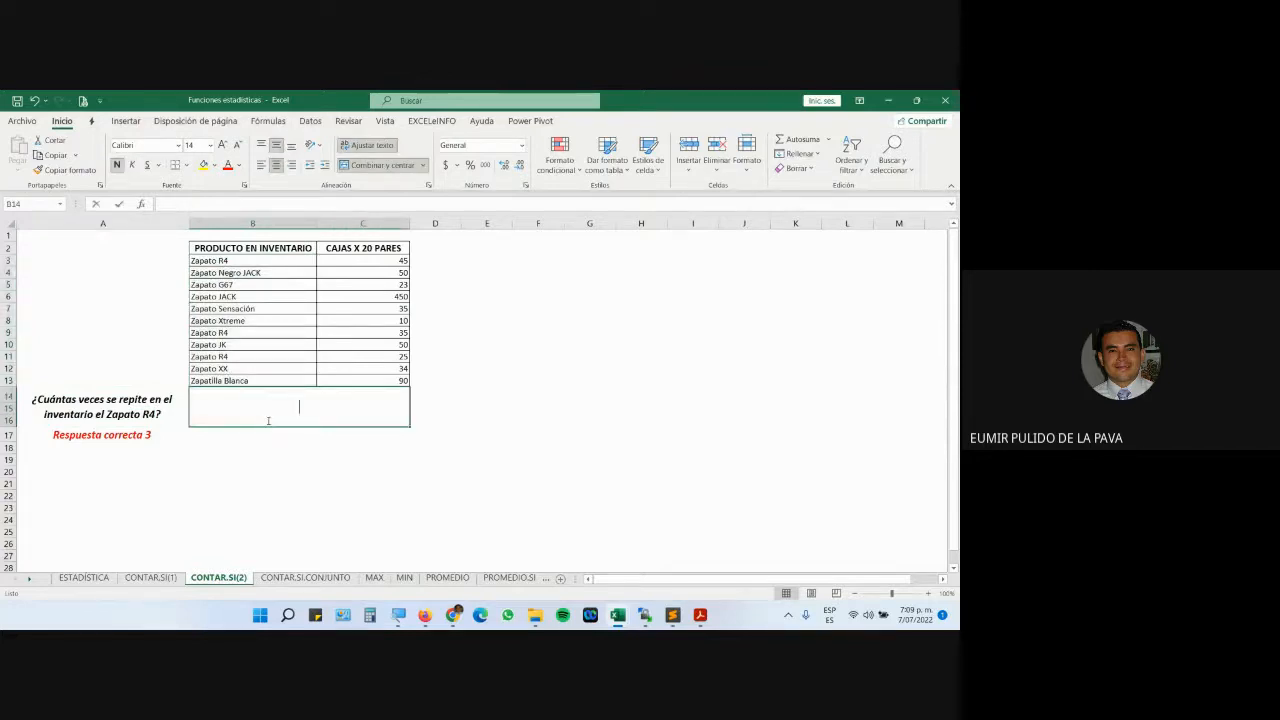
{"action": "type", "text": "=contar"}
{"action": "key", "text": "Down"}
{"action": "key", "text": "Tab"}
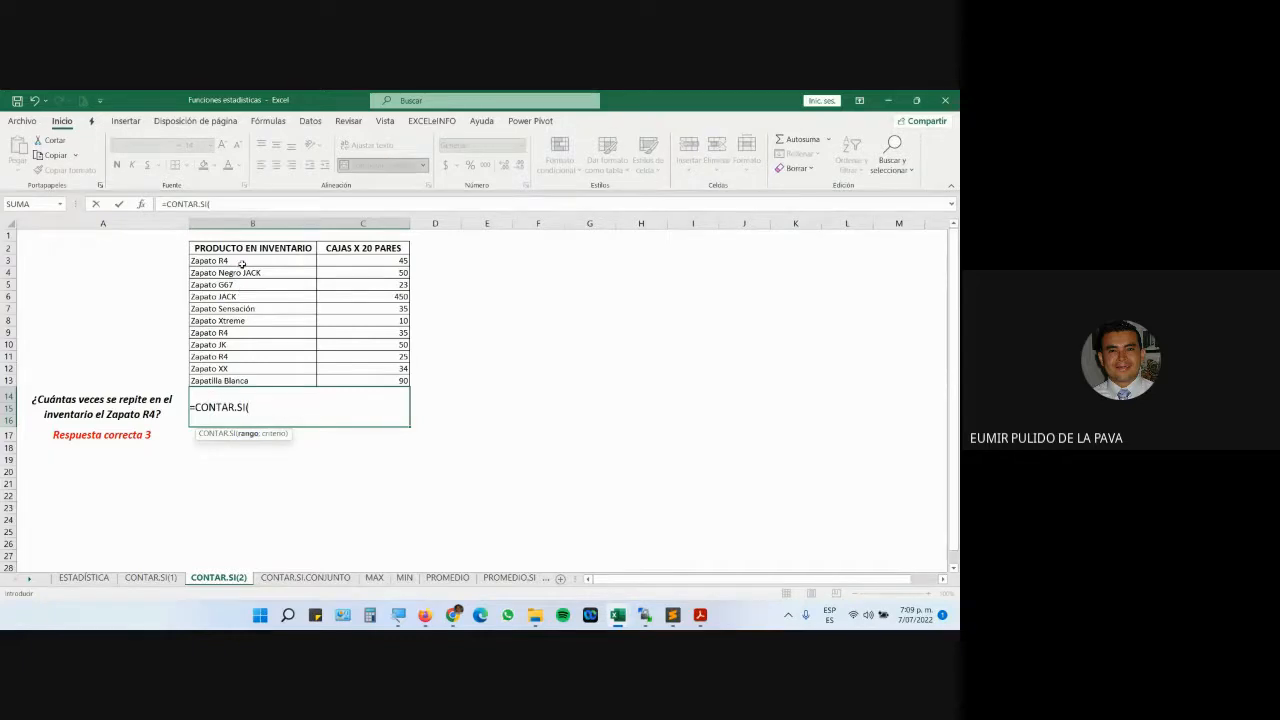
{"action": "left_click_drag", "start_coordinate": [236, 261], "coordinate": [246, 379]}
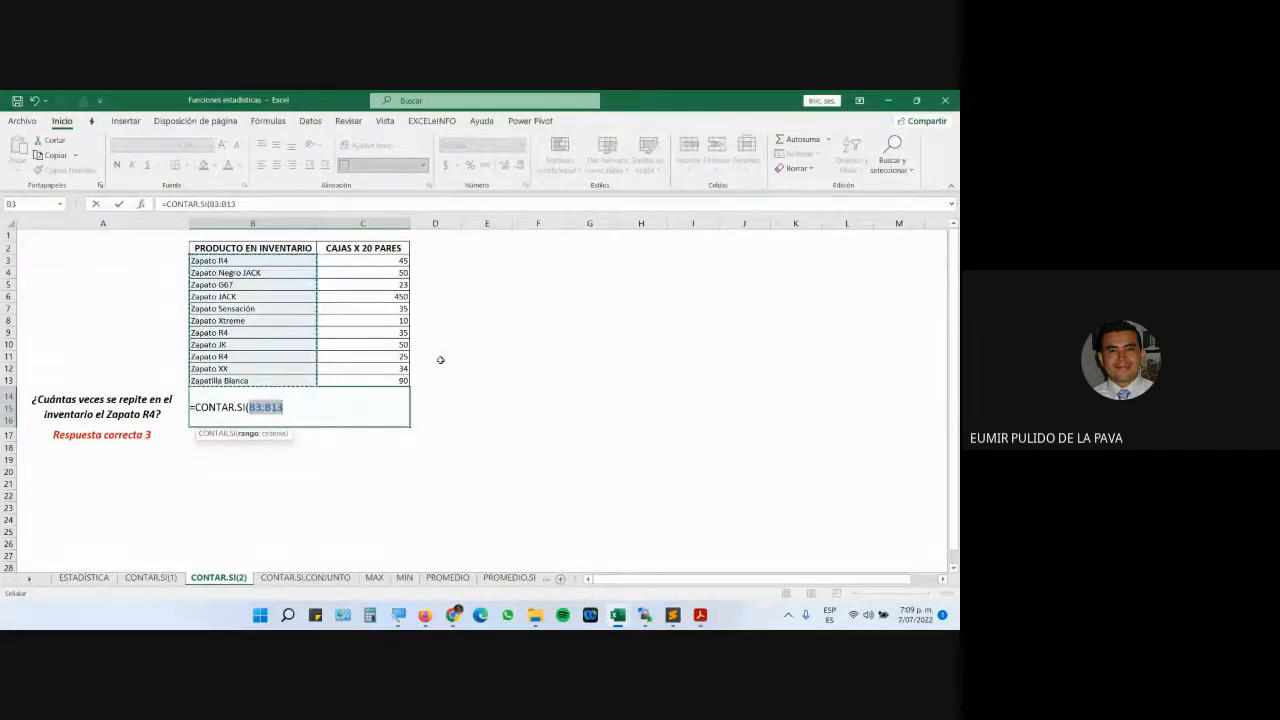
{"action": "type", "text": ";"}
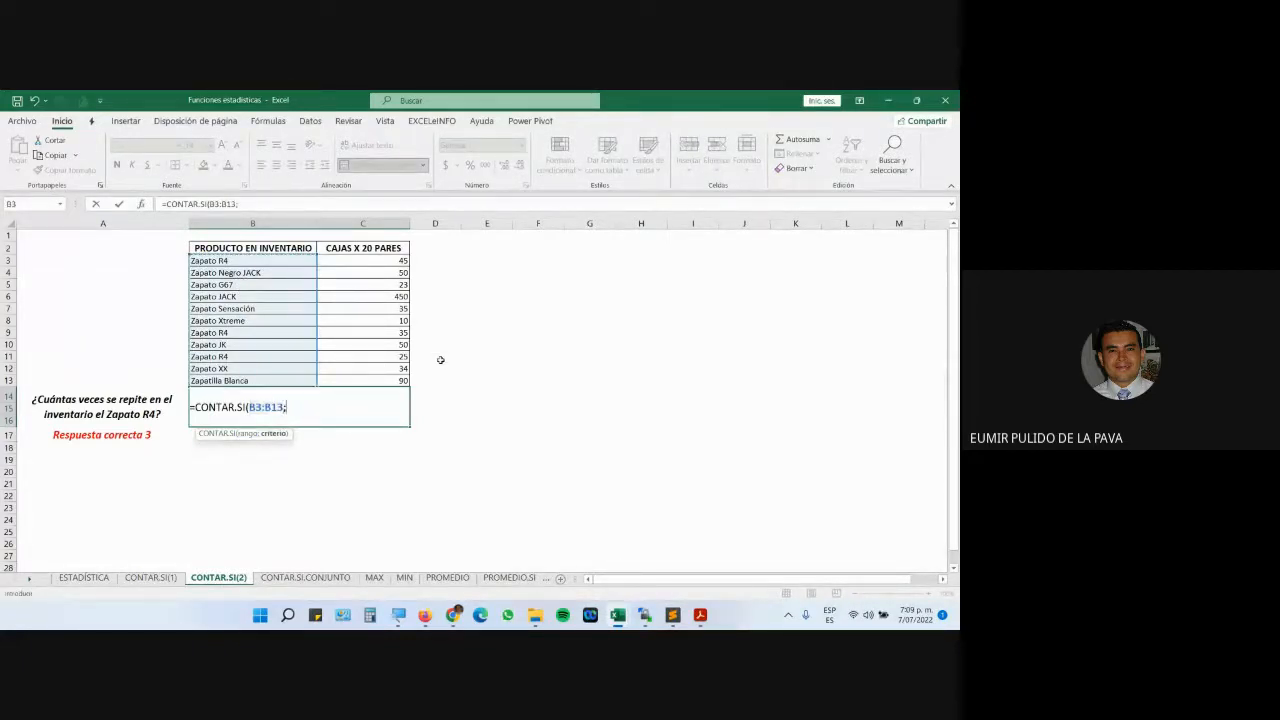
{"action": "type", "text": "\"zapato r4\""}
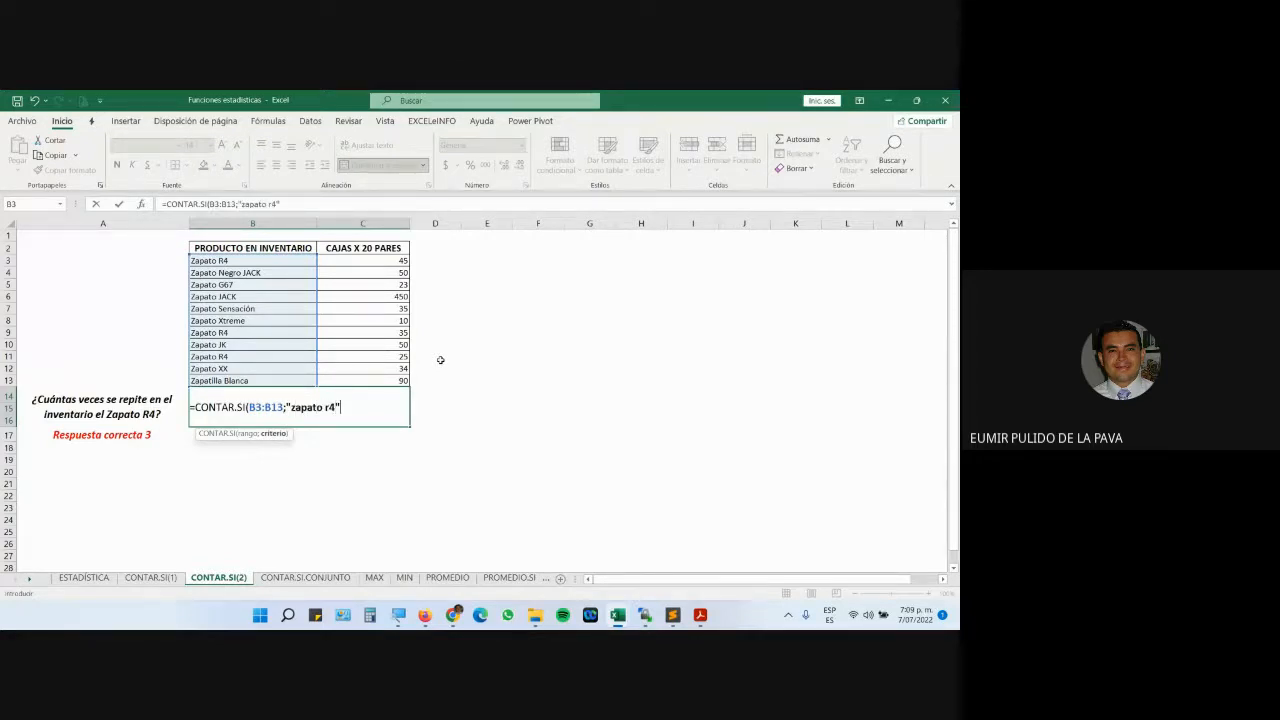
{"action": "type", "text": ")"}
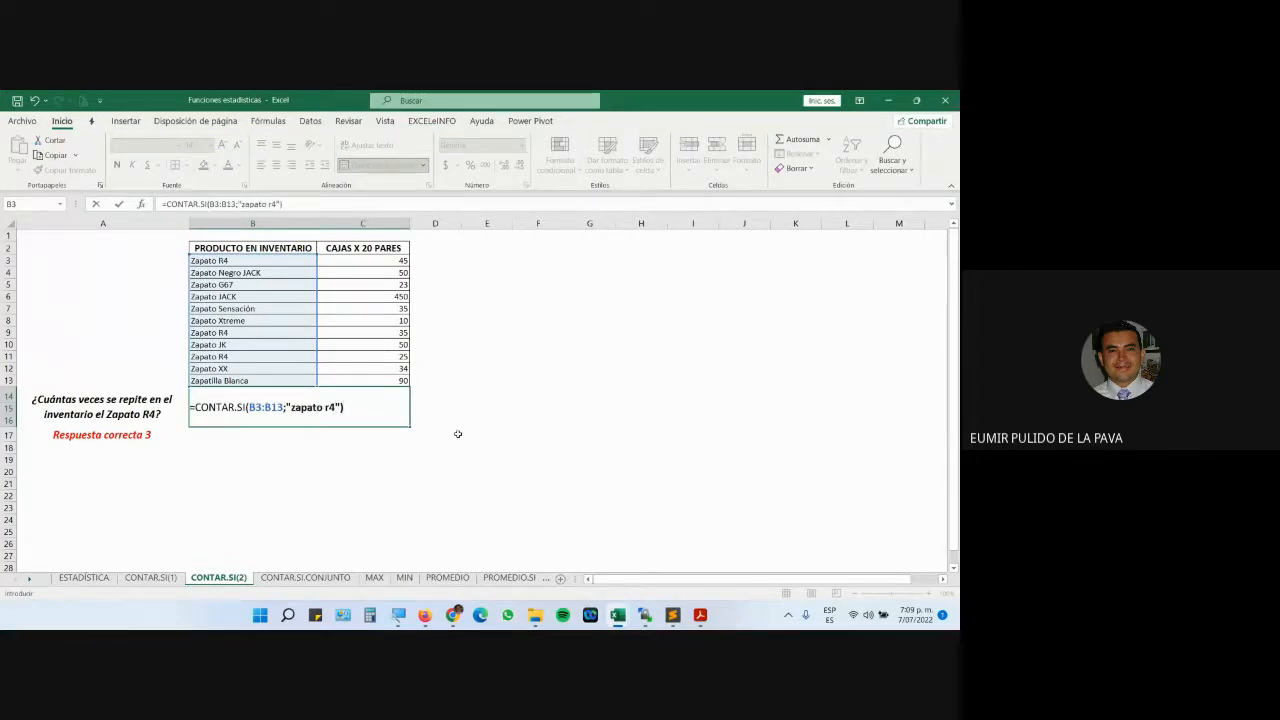
{"action": "left_click", "coordinate": [399, 615]}
{"action": "left_click", "coordinate": [506, 570]}
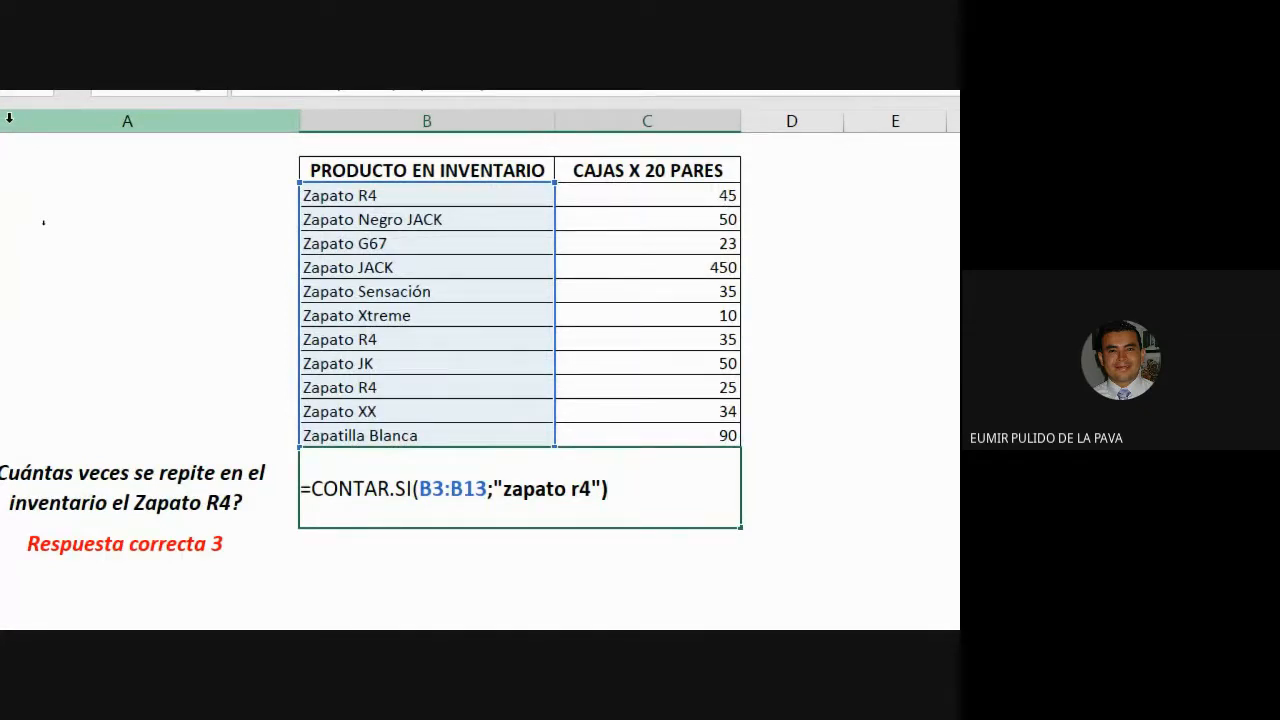
{"action": "key", "text": "Return"}
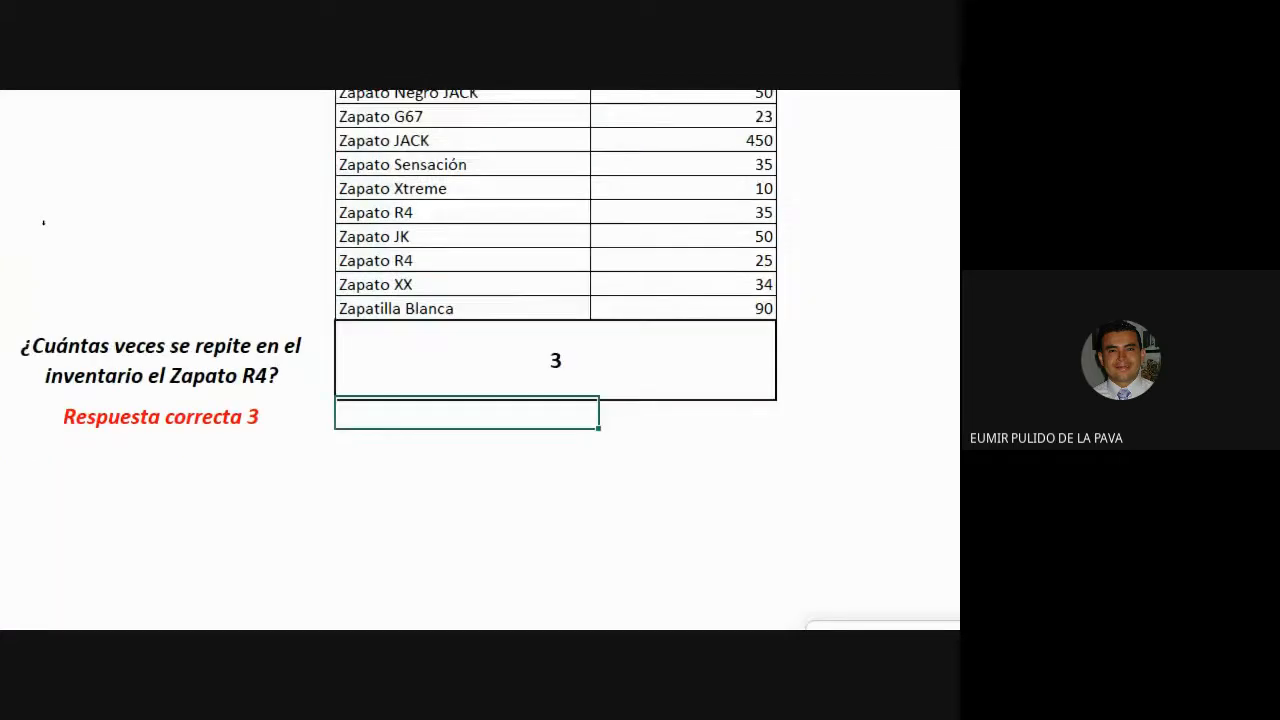
Review the B14 formula on this sheet, then open CONTAR.SI.CONJUNTO and examine its Zapato XX question and the PRODUCTO EN INVENTARIO and ALMACÉN ZONA columns
{"action": "double_click", "coordinate": [671, 349]}
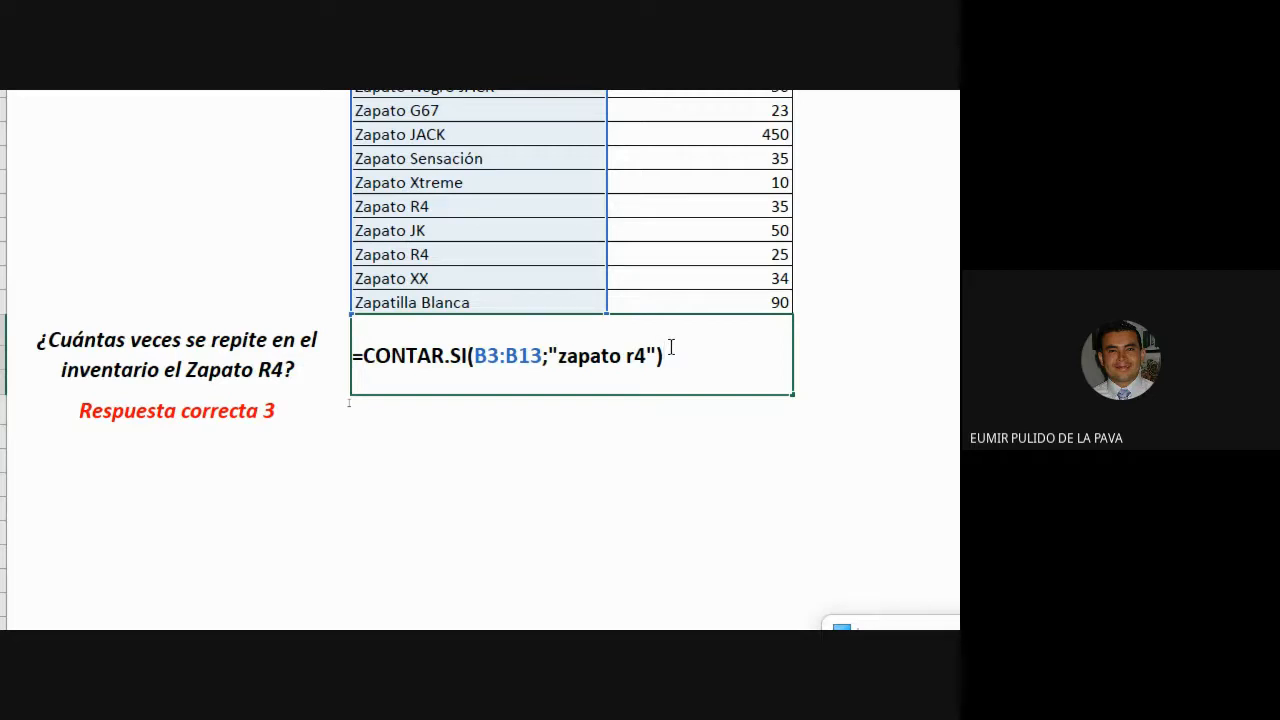
{"action": "key", "text": "Return"}
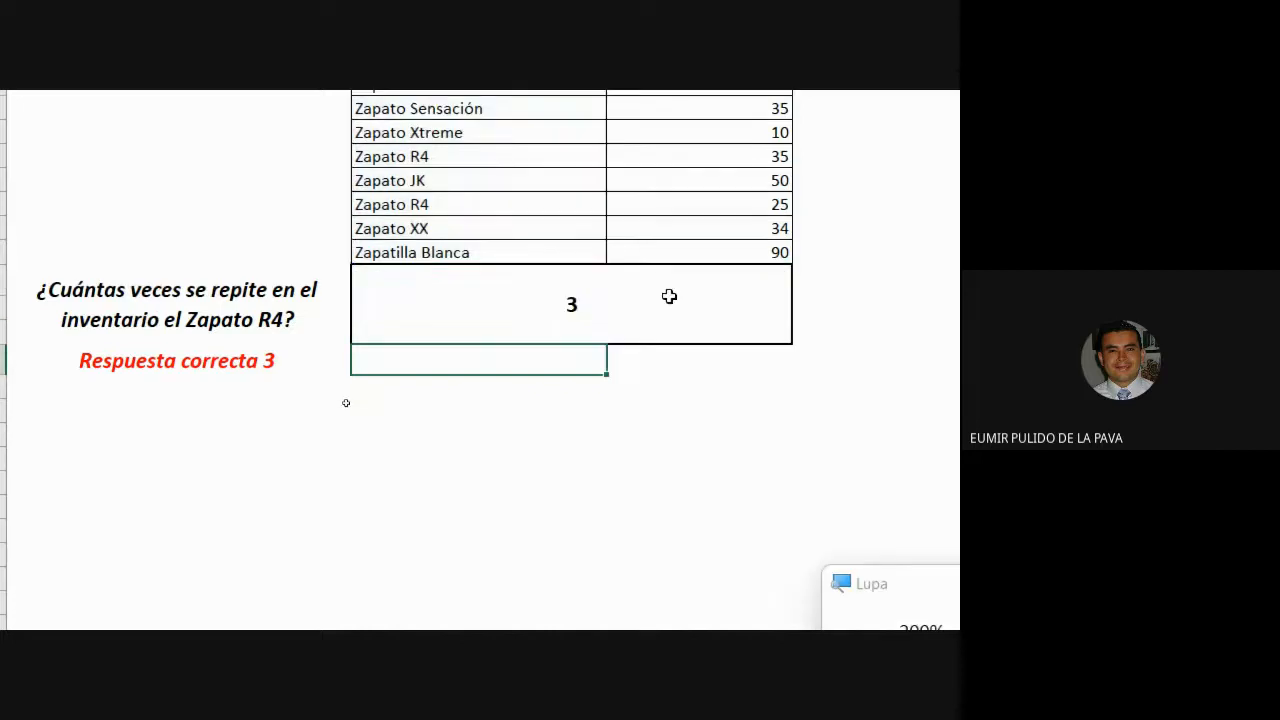
{"action": "left_click", "coordinate": [545, 526]}
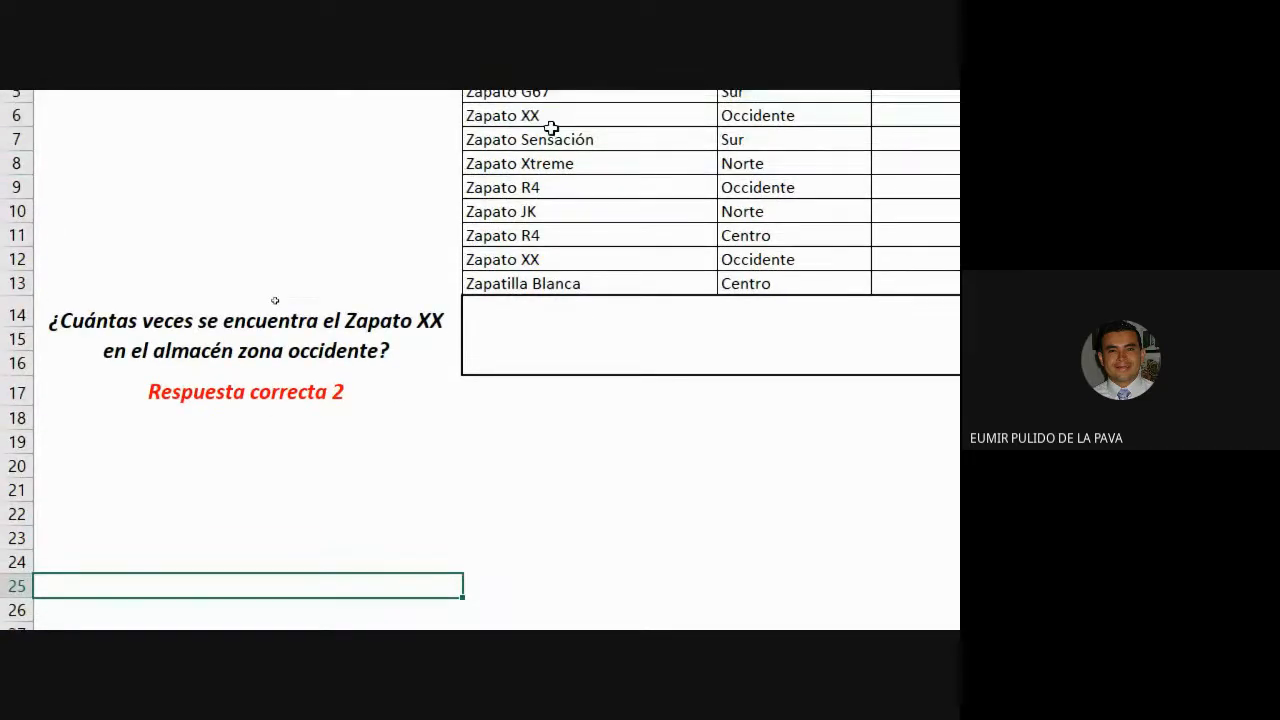
{"action": "left_click", "coordinate": [264, 464]}
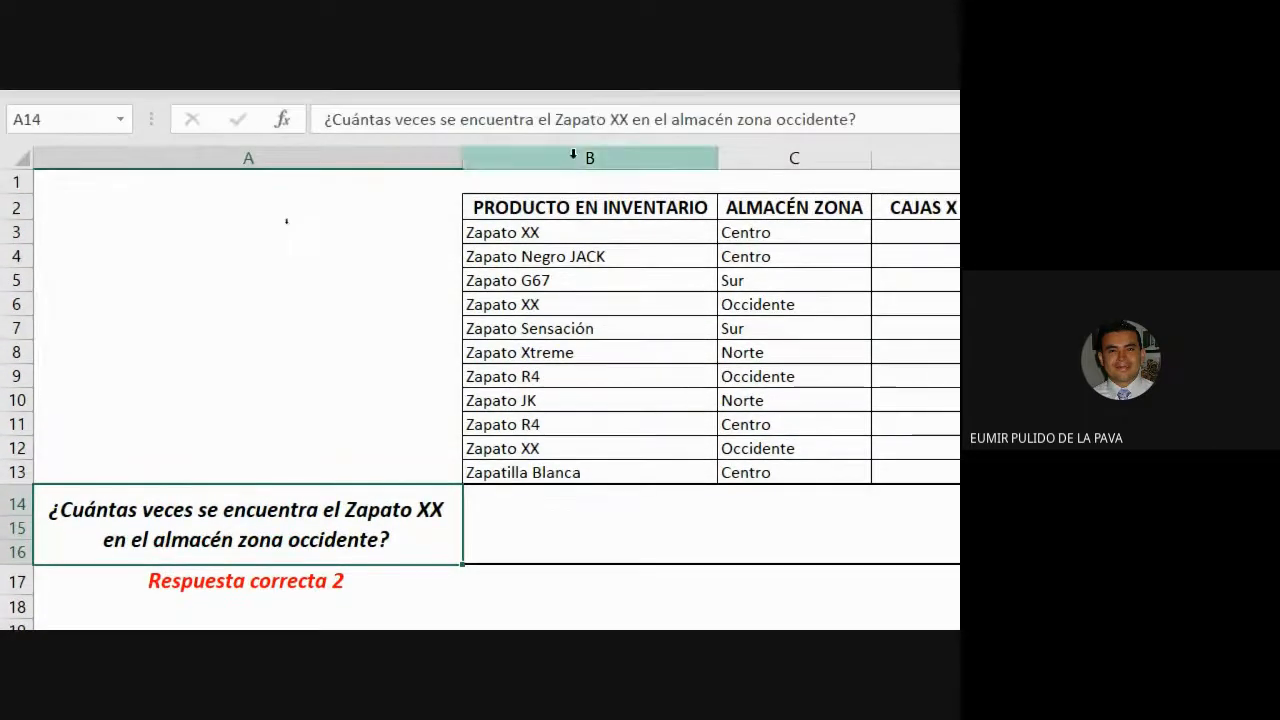
{"action": "left_click", "coordinate": [575, 156]}
{"action": "left_click", "coordinate": [782, 157]}
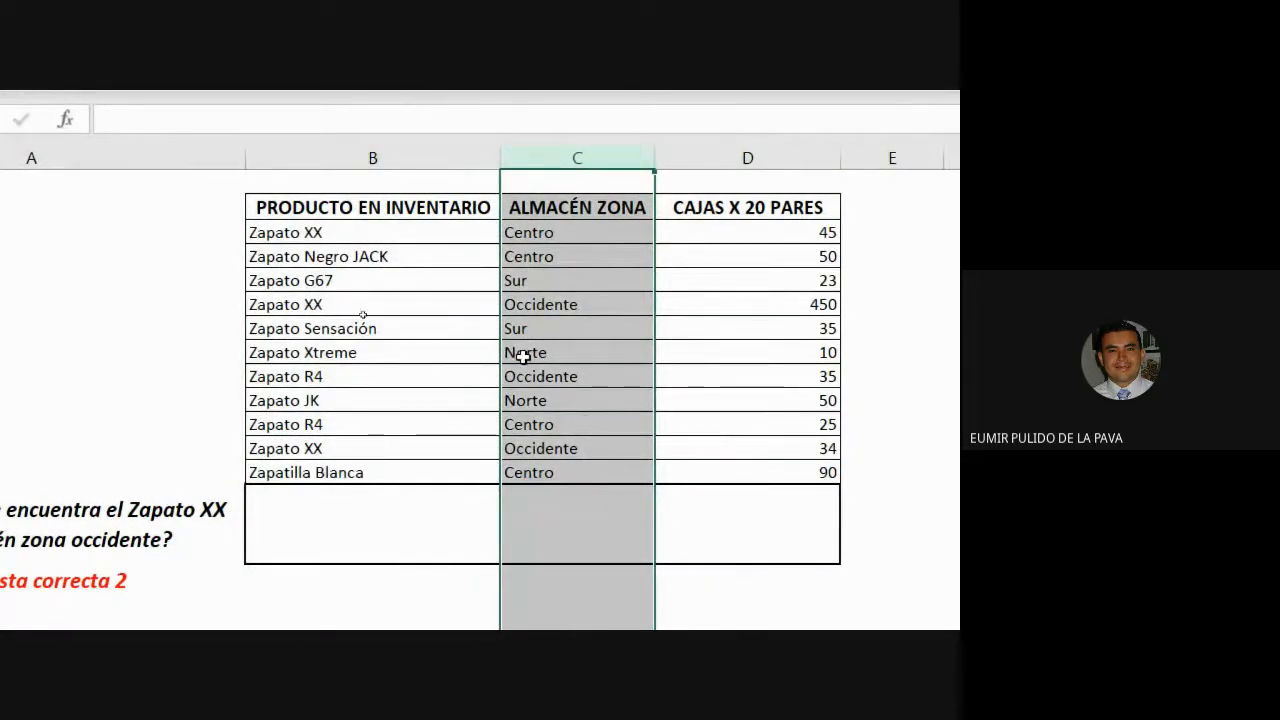
{"action": "left_click", "coordinate": [475, 155]}
{"action": "left_click", "coordinate": [536, 157]}
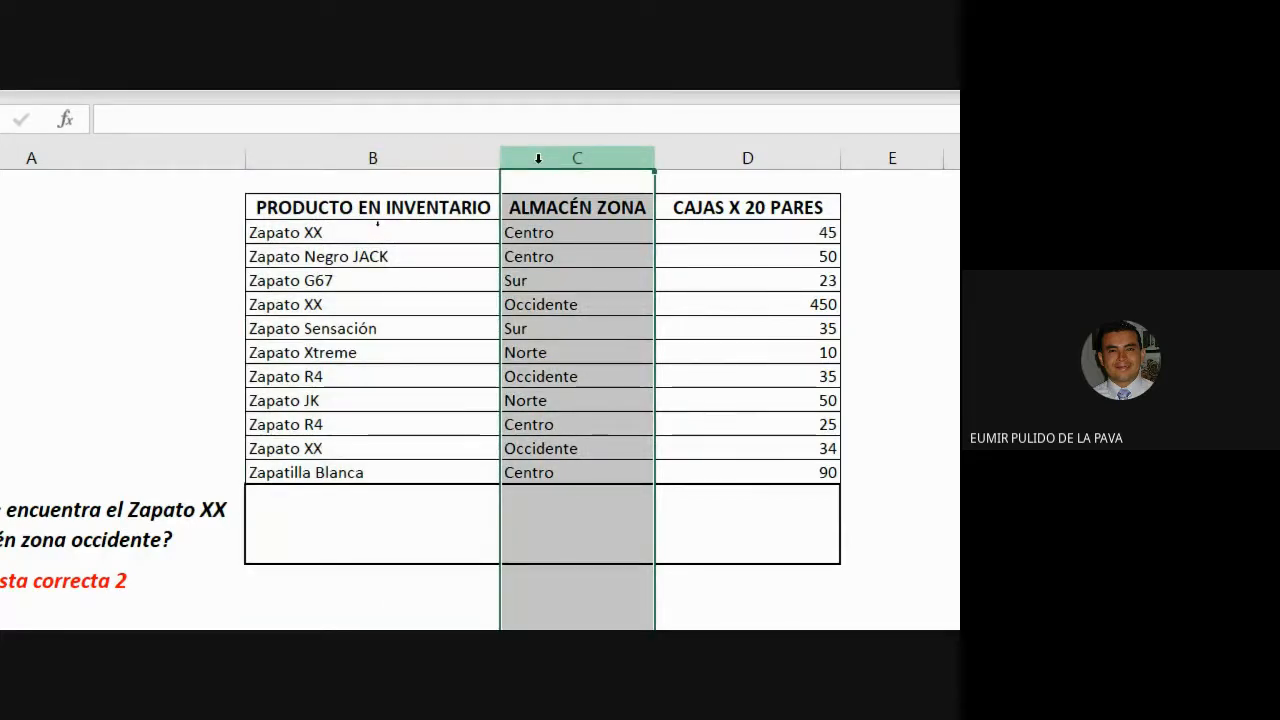
Begin a CONTAR.SI.CONJUNTO formula in the merged answer cell B14 with C3:C13 as the first criteria range and "occidente" as its criterion
{"action": "left_click", "coordinate": [346, 537]}
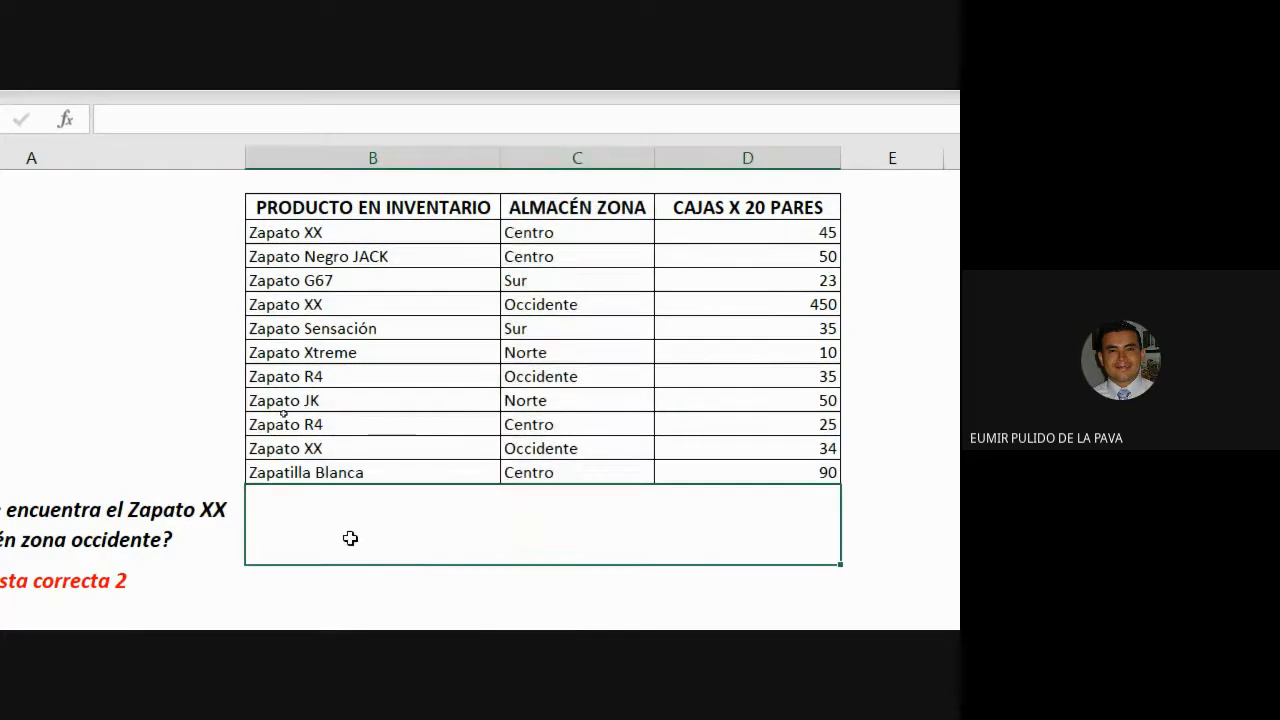
{"action": "type", "text": "=contar"}
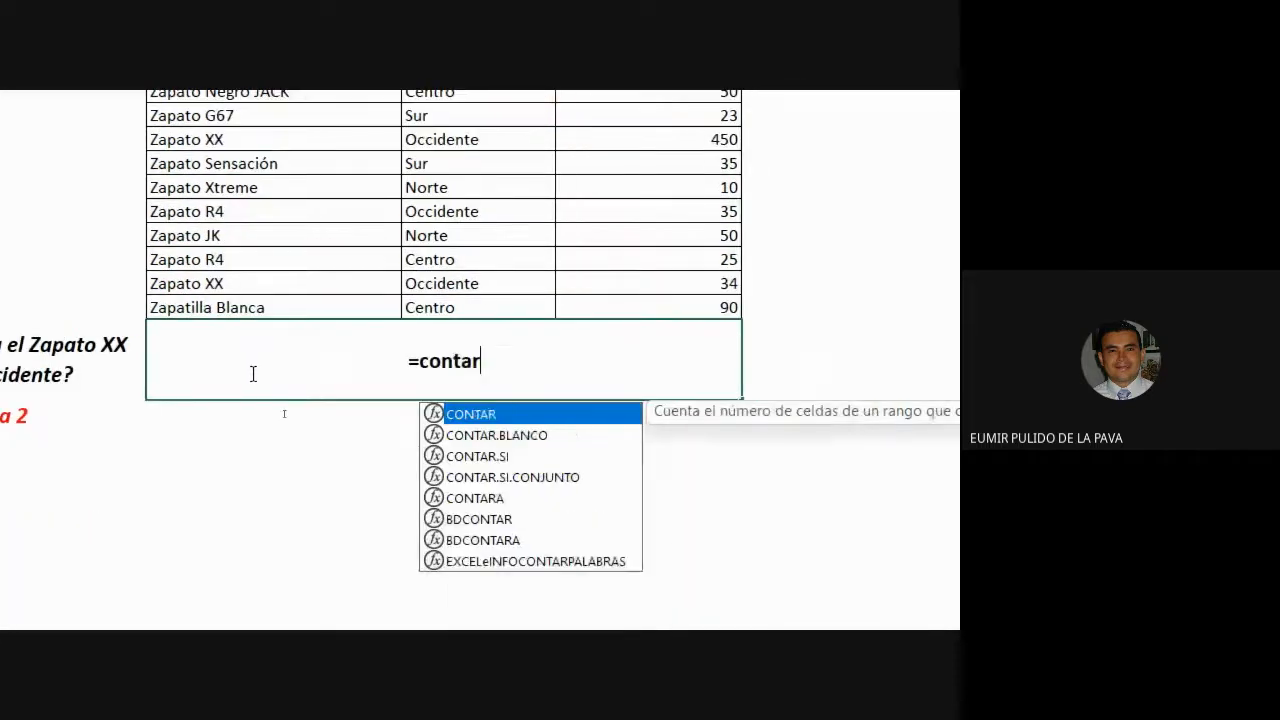
{"action": "key", "text": "Down"}
{"action": "key", "text": "Down"}
{"action": "key", "text": "Down"}
{"action": "key", "text": "Tab"}
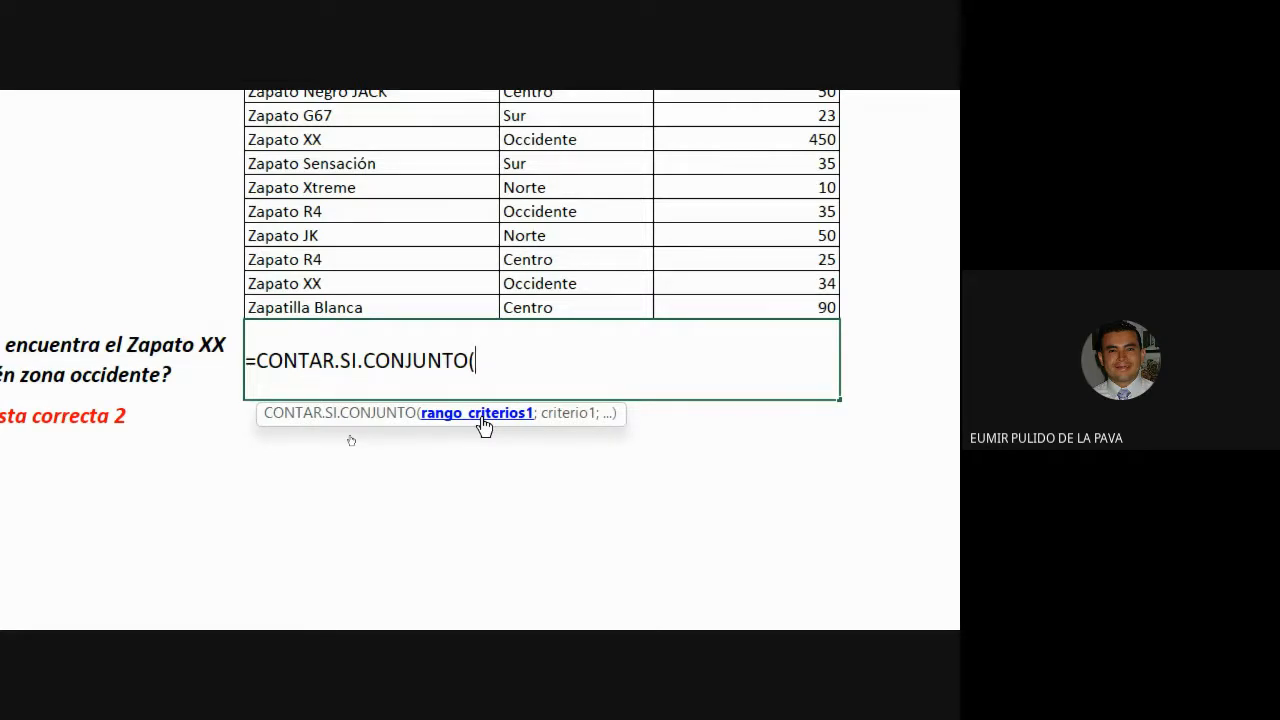
{"action": "scroll", "coordinate": [449, 265], "scroll_direction": "up", "scroll_amount": 2}
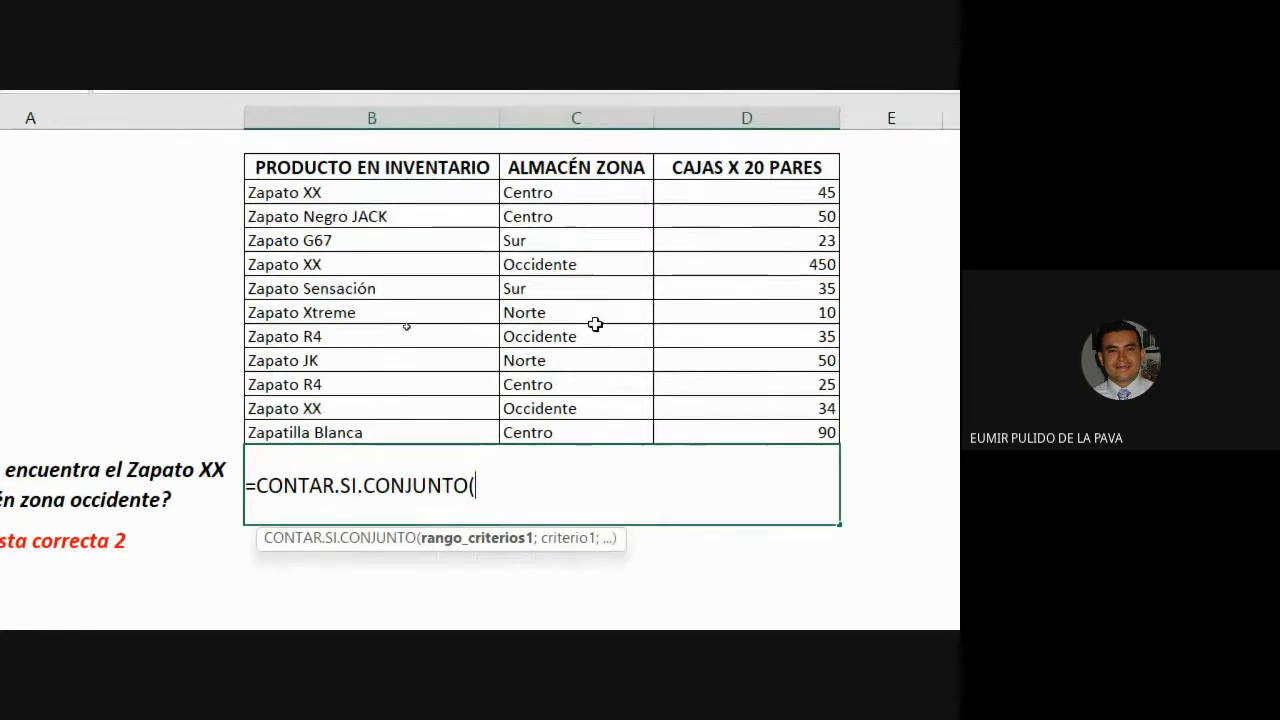
{"action": "left_click_drag", "start_coordinate": [559, 212], "coordinate": [613, 429]}
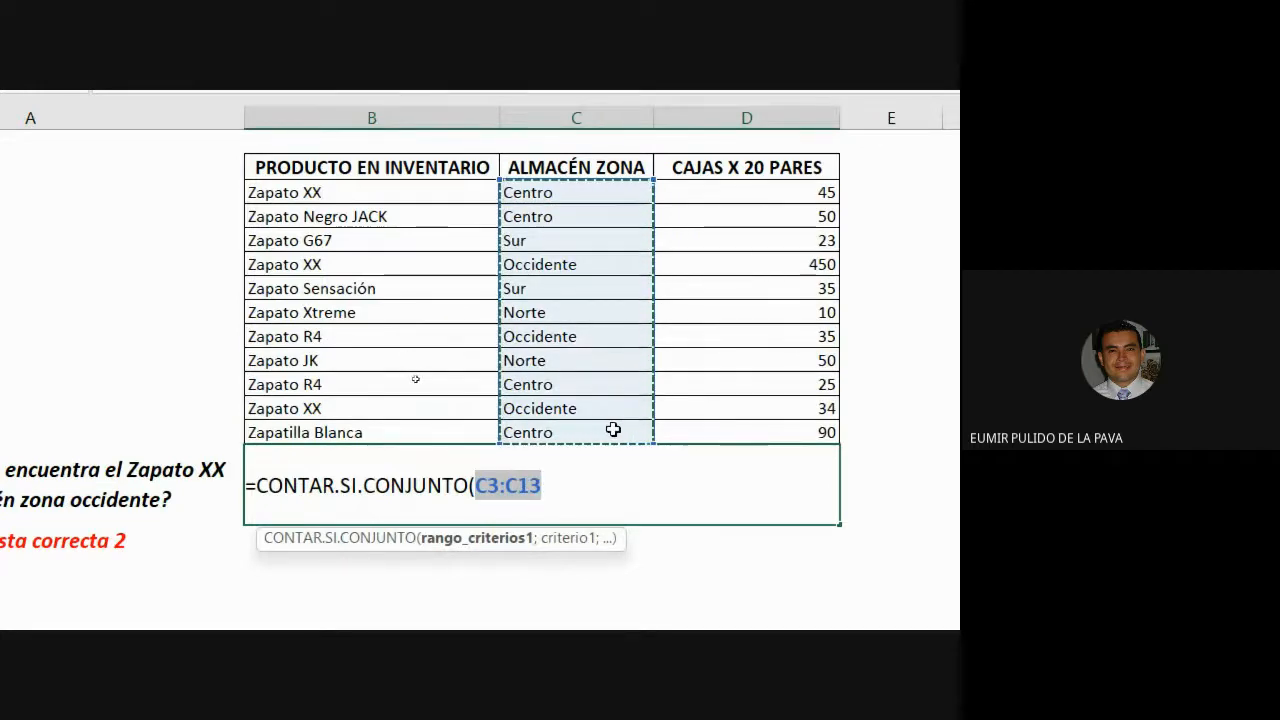
{"action": "type", "text": ";"}
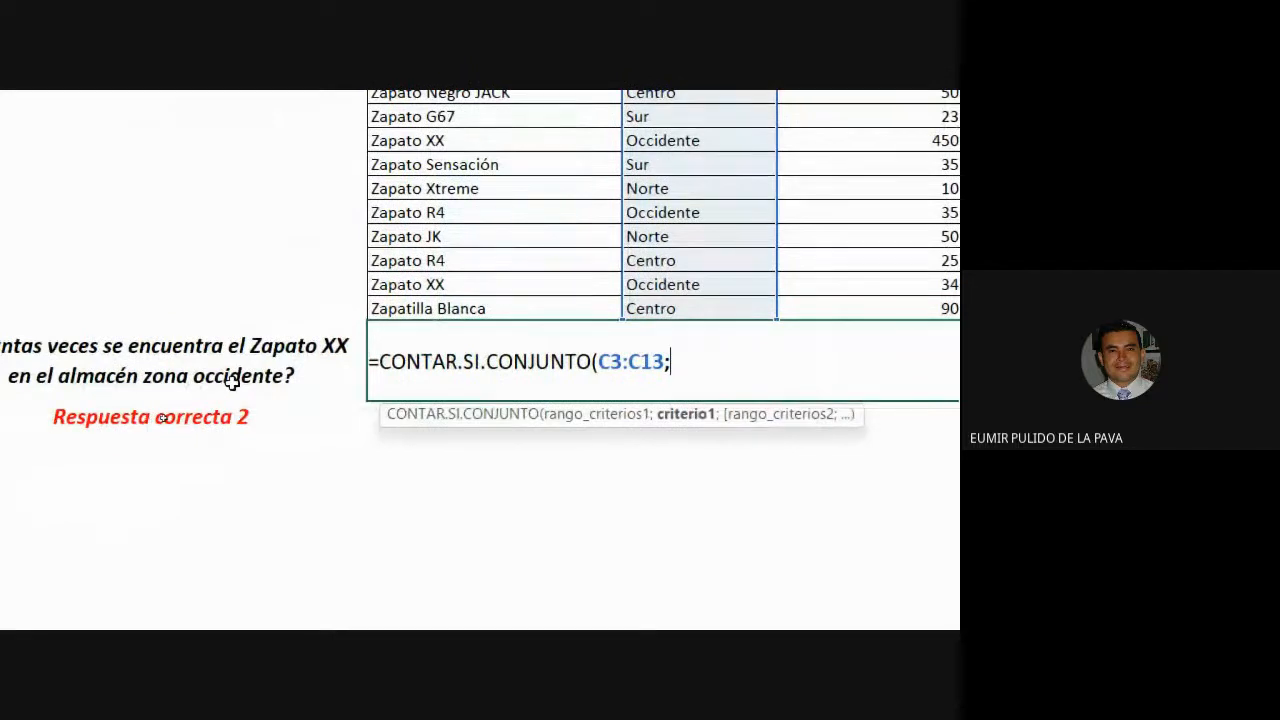
{"action": "type", "text": "\"occiden"}
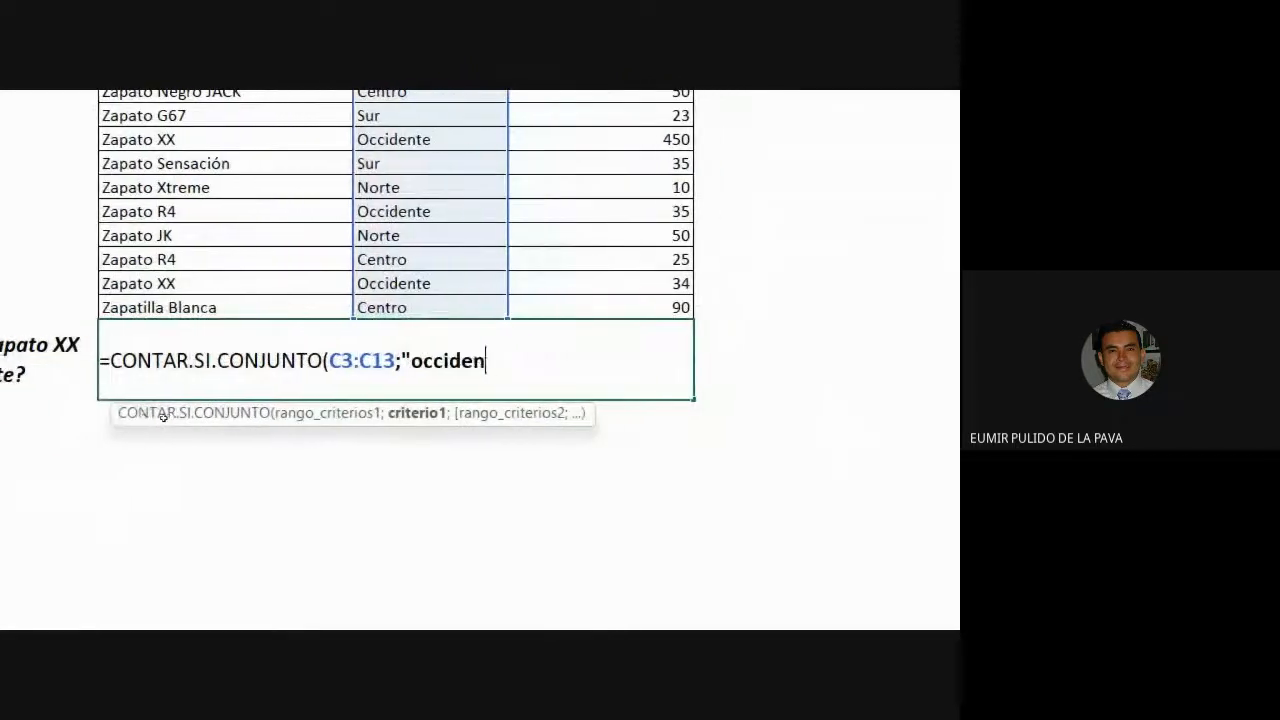
{"action": "type", "text": "te\""}
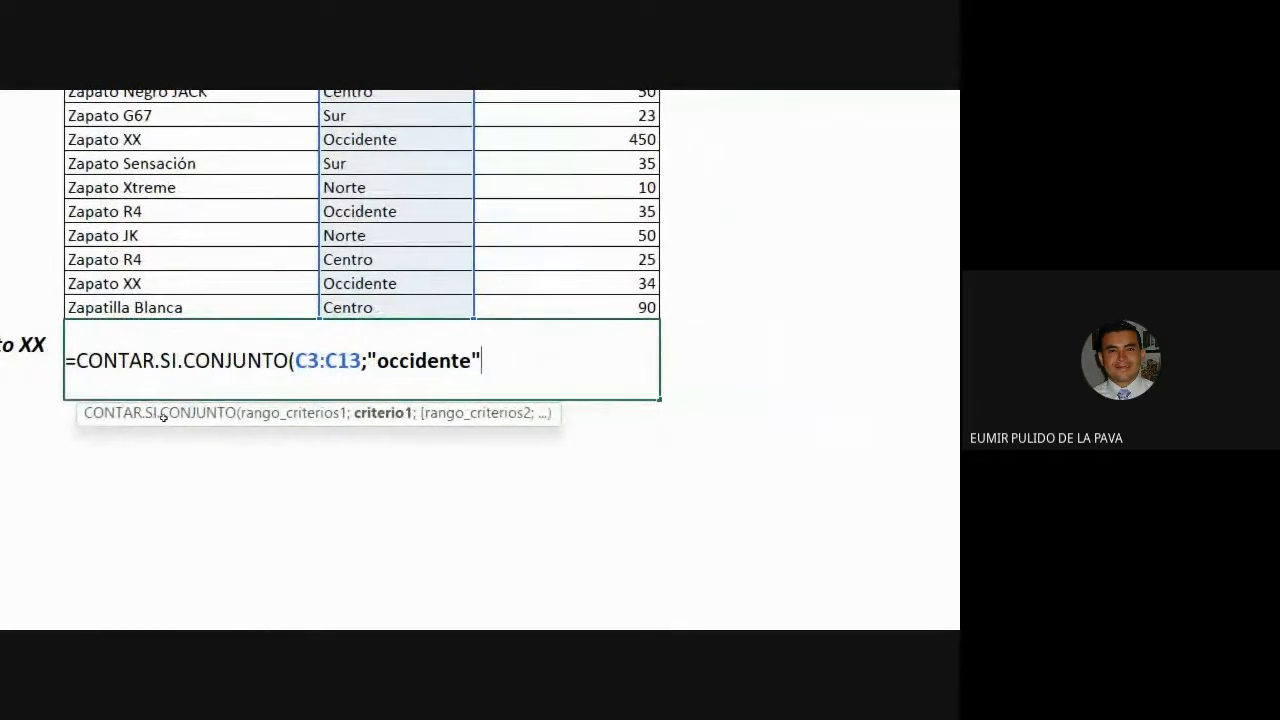
{"action": "type", "text": ")"}
{"action": "key", "text": "BackSpace"}
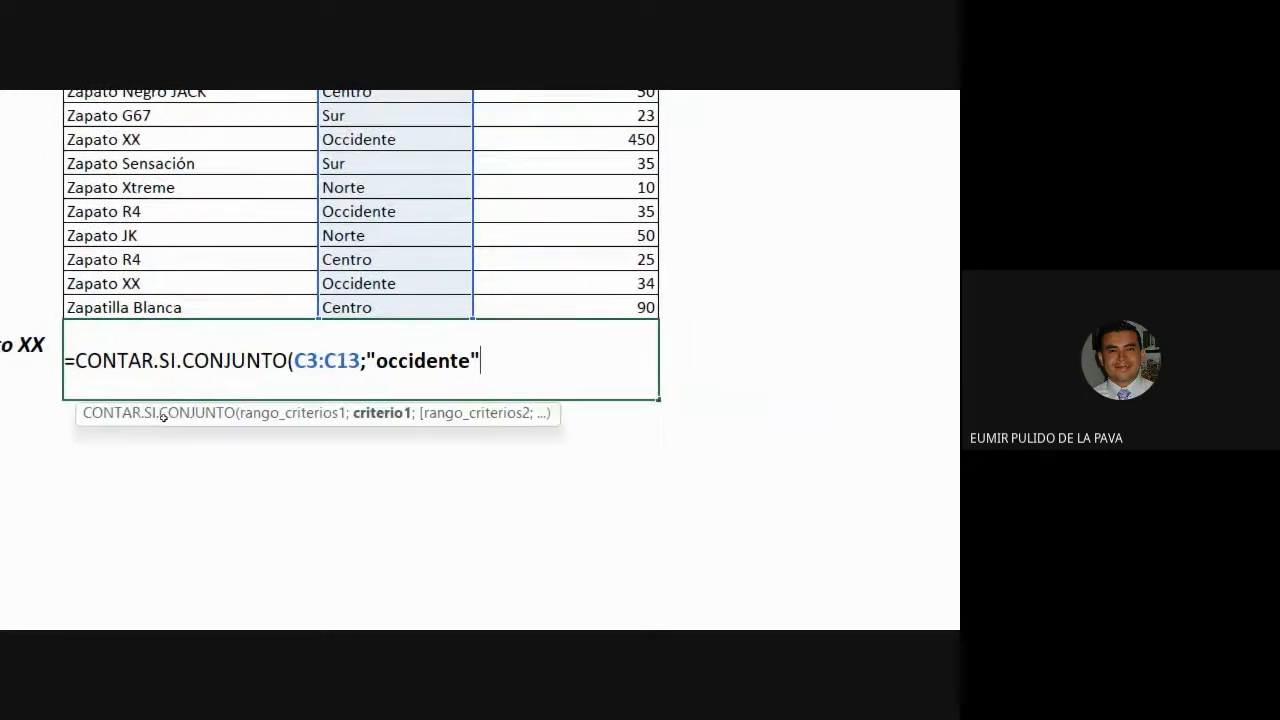
Add B3:B13 as the second criteria range with the criterion "zapato xx" and complete the CONTAR.SI.CONJUNTO formula
{"action": "type", "text": ";"}
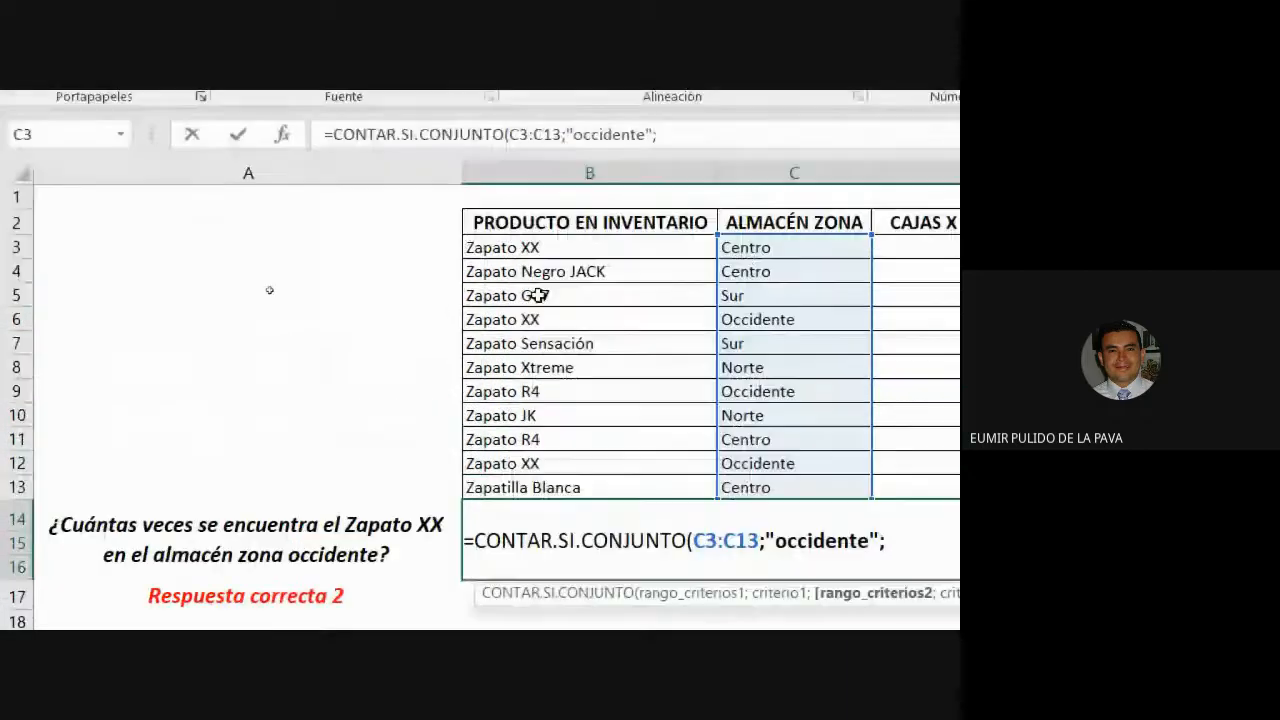
{"action": "left_click_drag", "start_coordinate": [571, 251], "coordinate": [560, 491]}
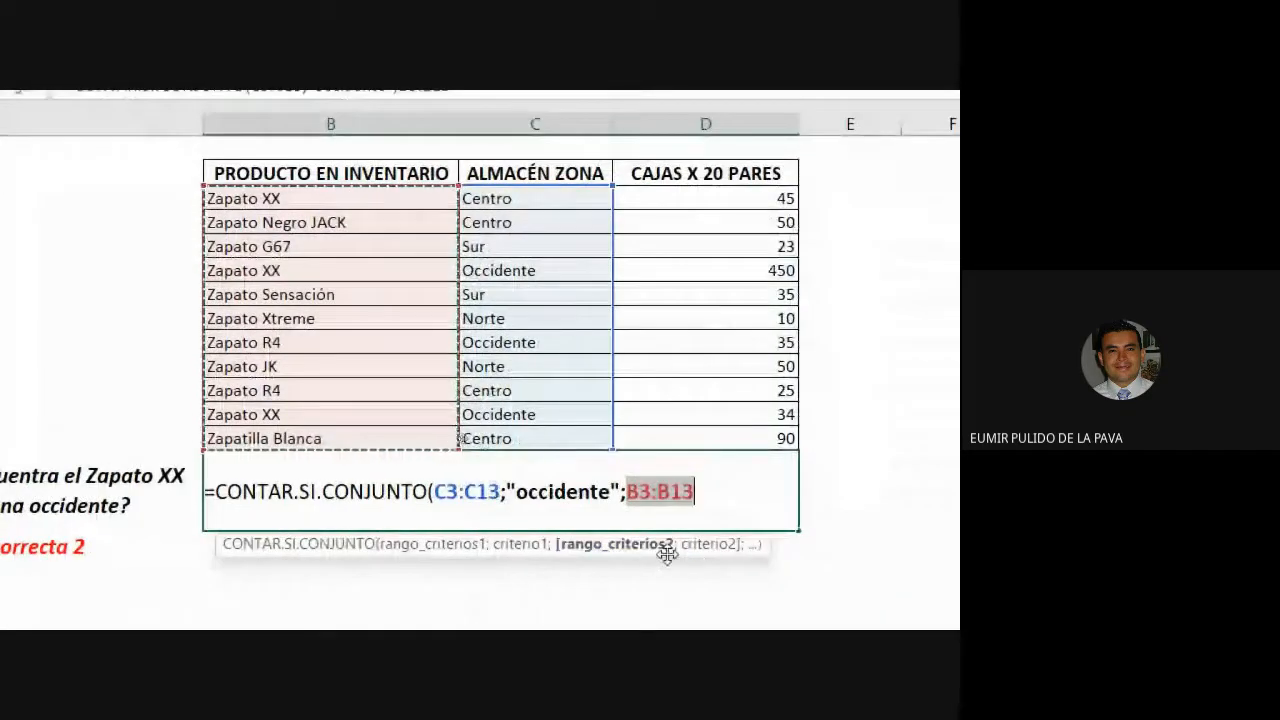
{"action": "type", "text": ";\"zapato "}
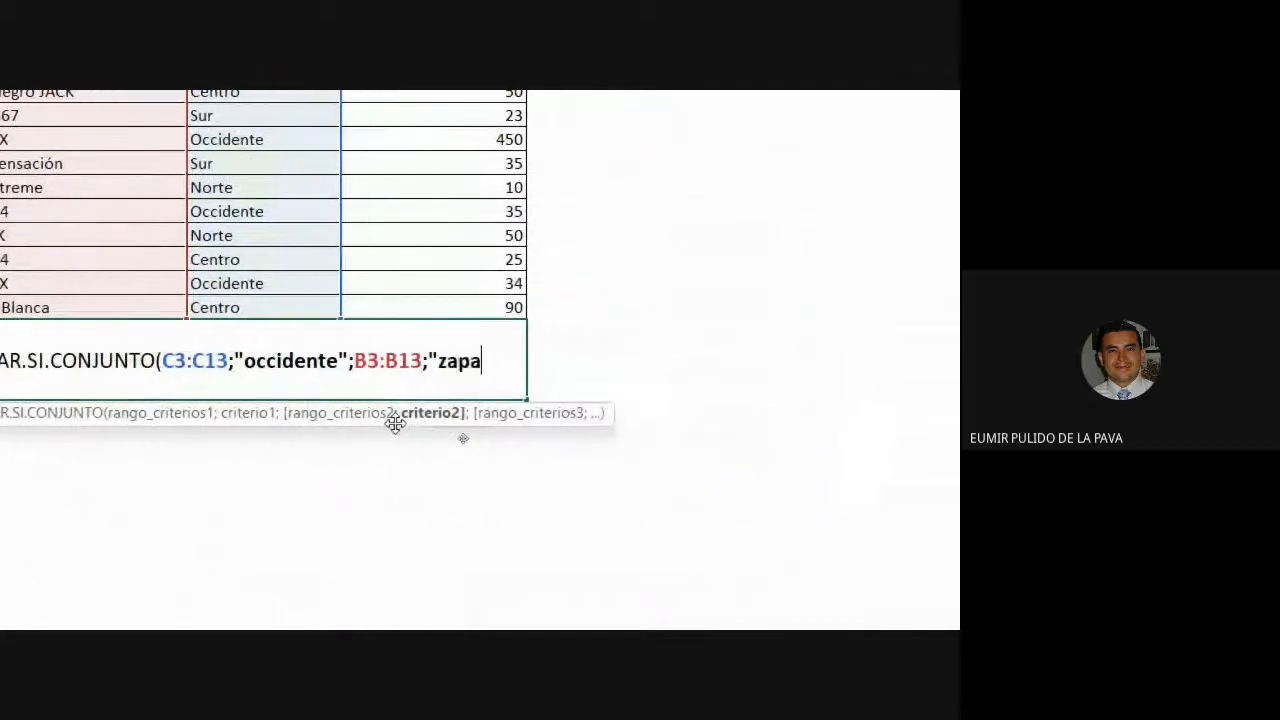
{"action": "type", "text": "xx\")"}
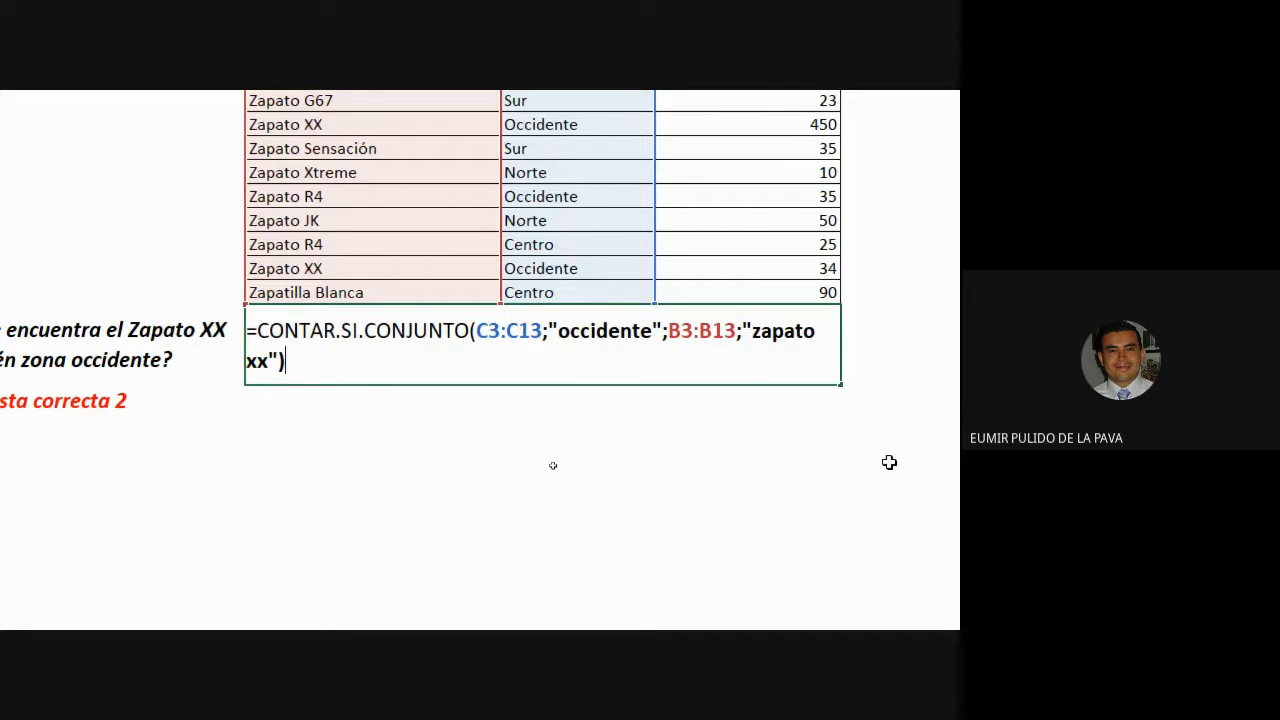
{"action": "key", "text": "Return"}
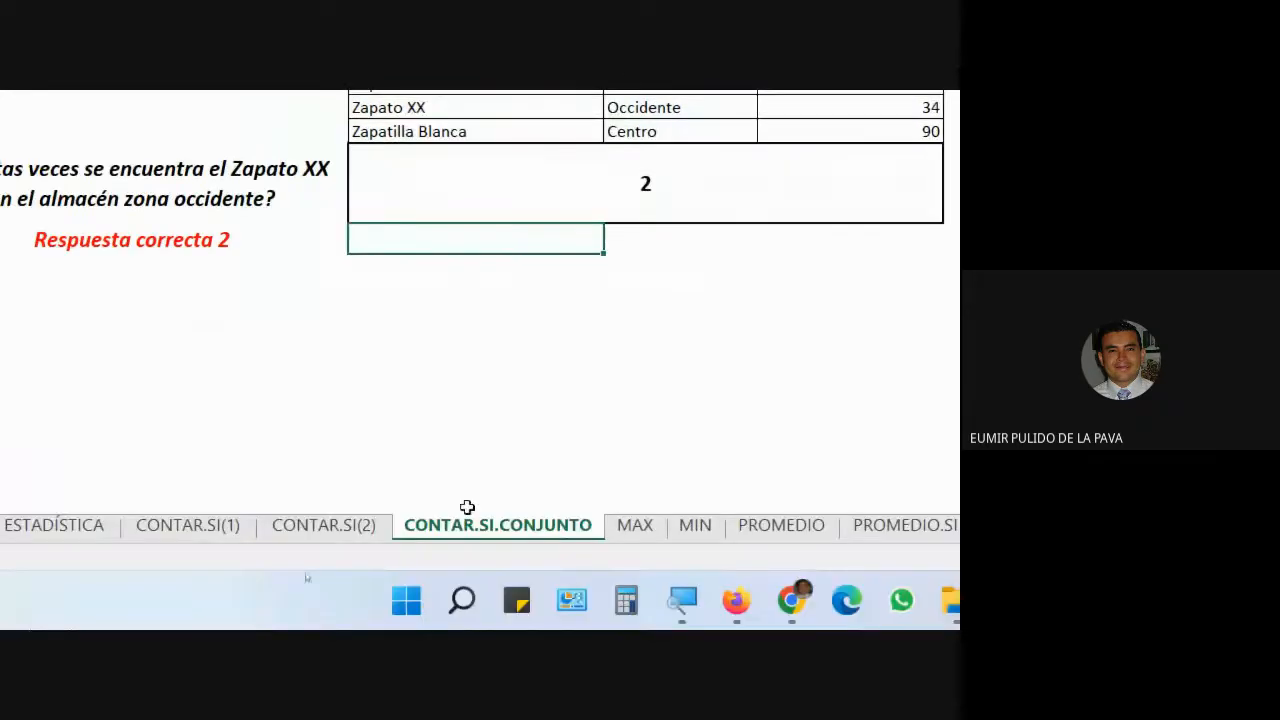
Open the MAX sheet and enter =MAX(D3:D13) in the merged answer cell for the box with the highest stock
{"action": "left_click", "coordinate": [630, 525]}
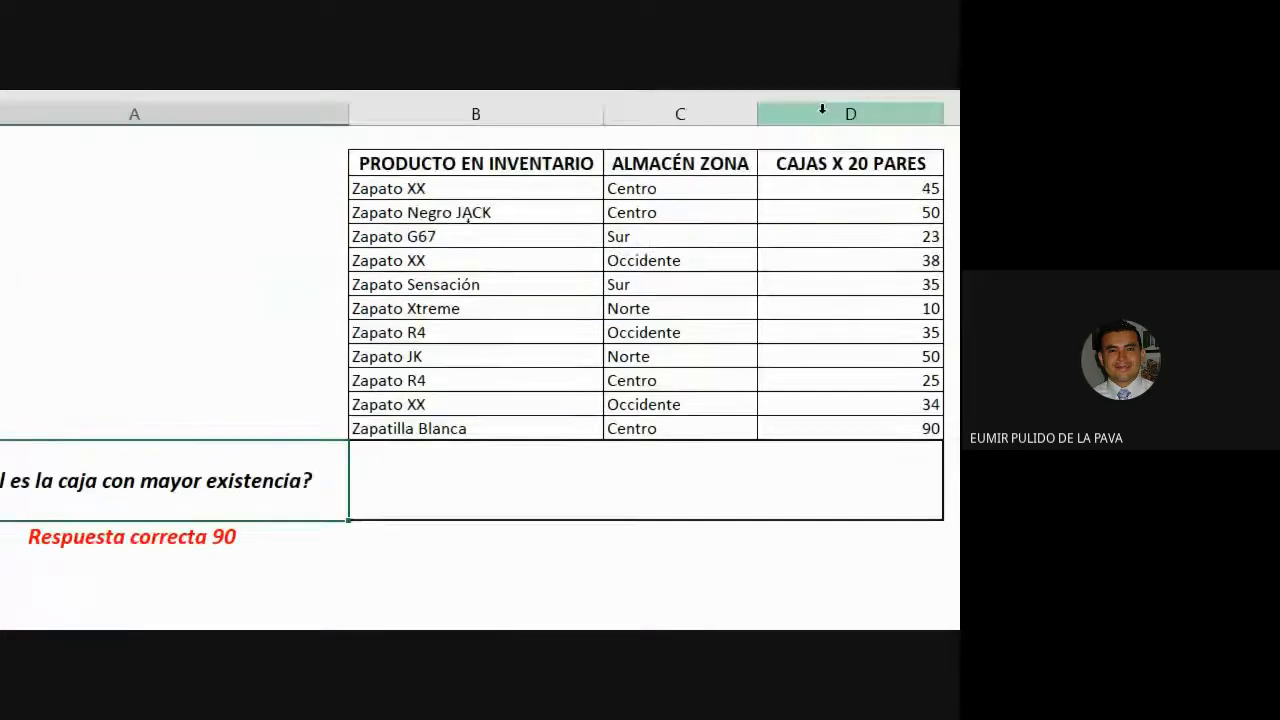
{"action": "left_click", "coordinate": [501, 483]}
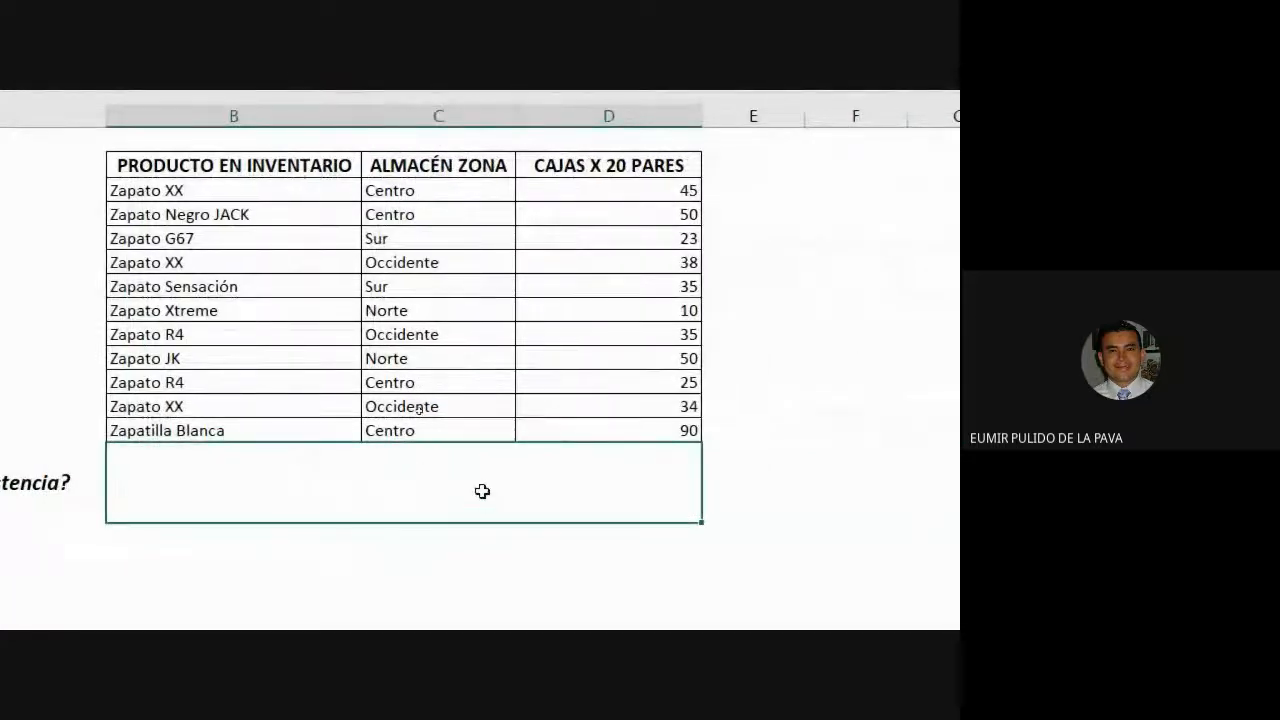
{"action": "type", "text": "=max"}
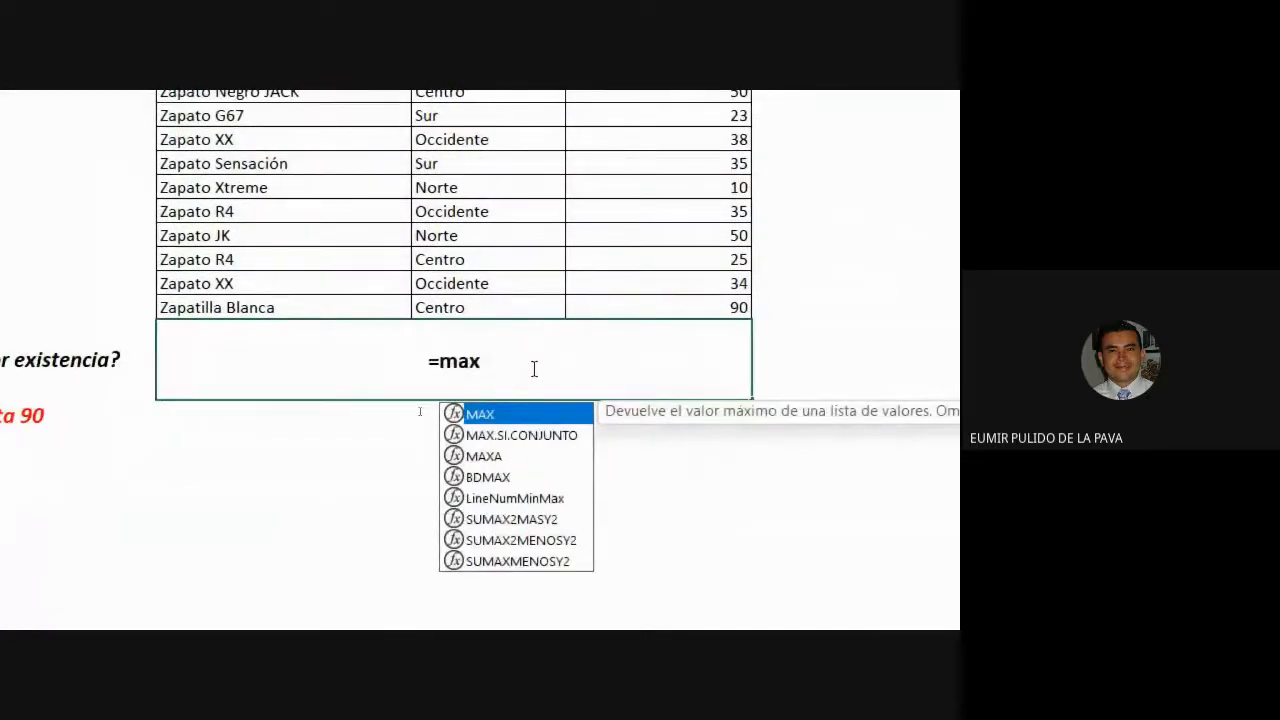
{"action": "key", "text": "Tab"}
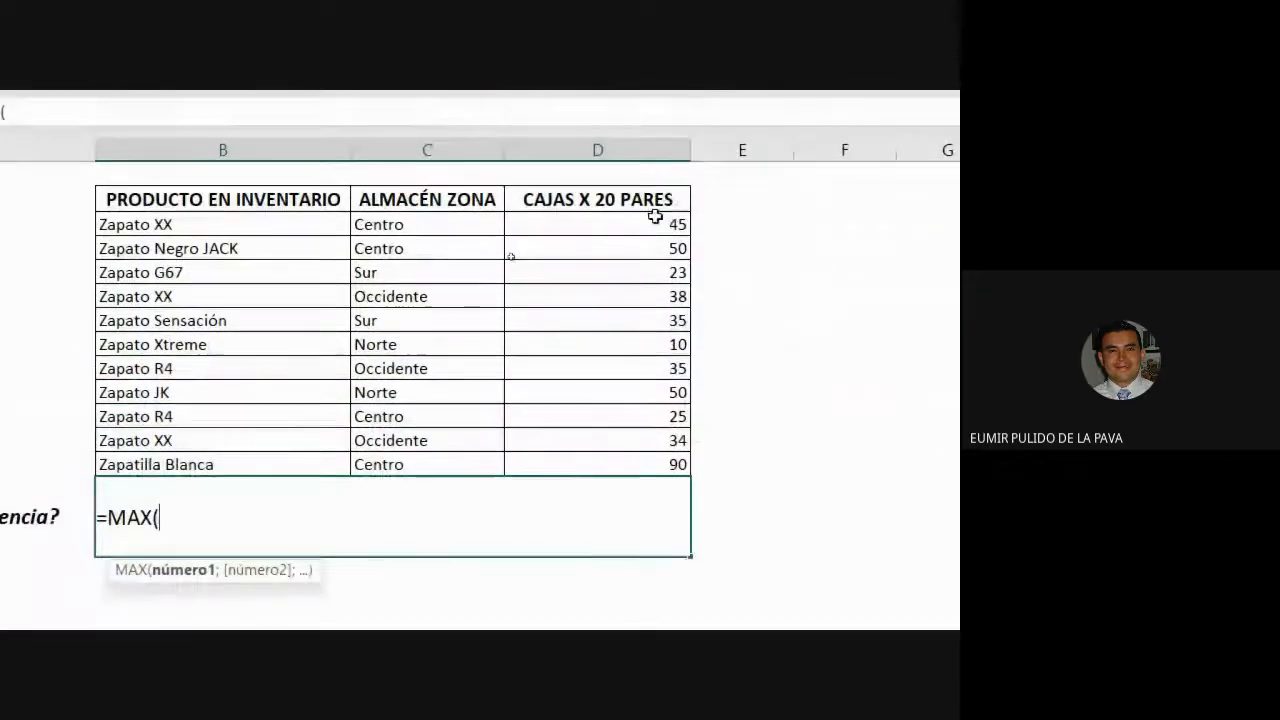
{"action": "left_click_drag", "start_coordinate": [650, 109], "coordinate": [651, 341]}
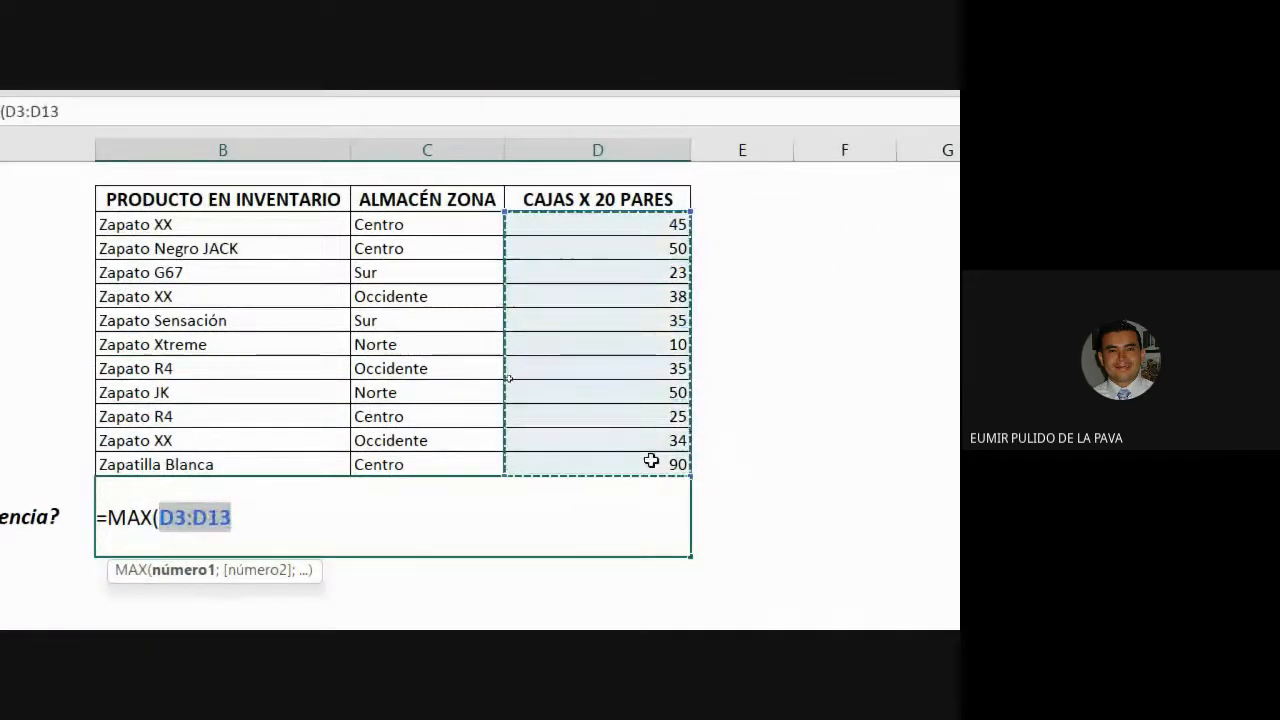
{"action": "type", "text": ")"}
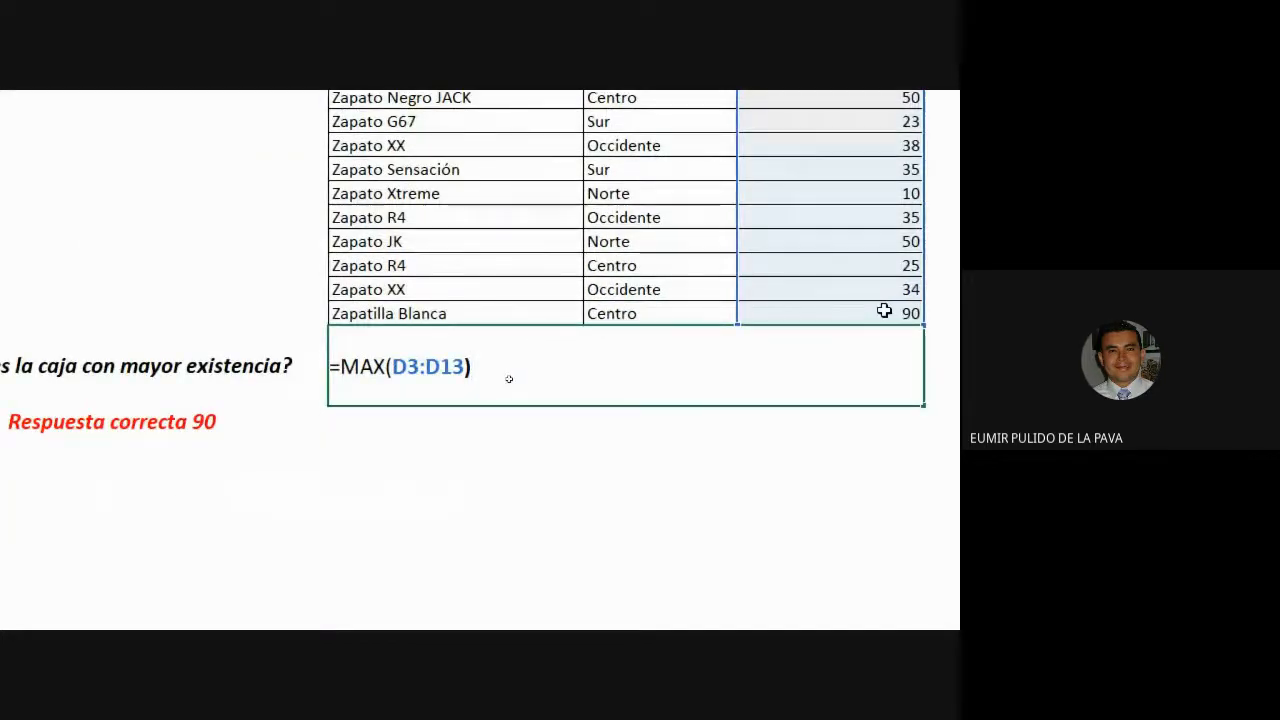
{"action": "key", "text": "Return"}
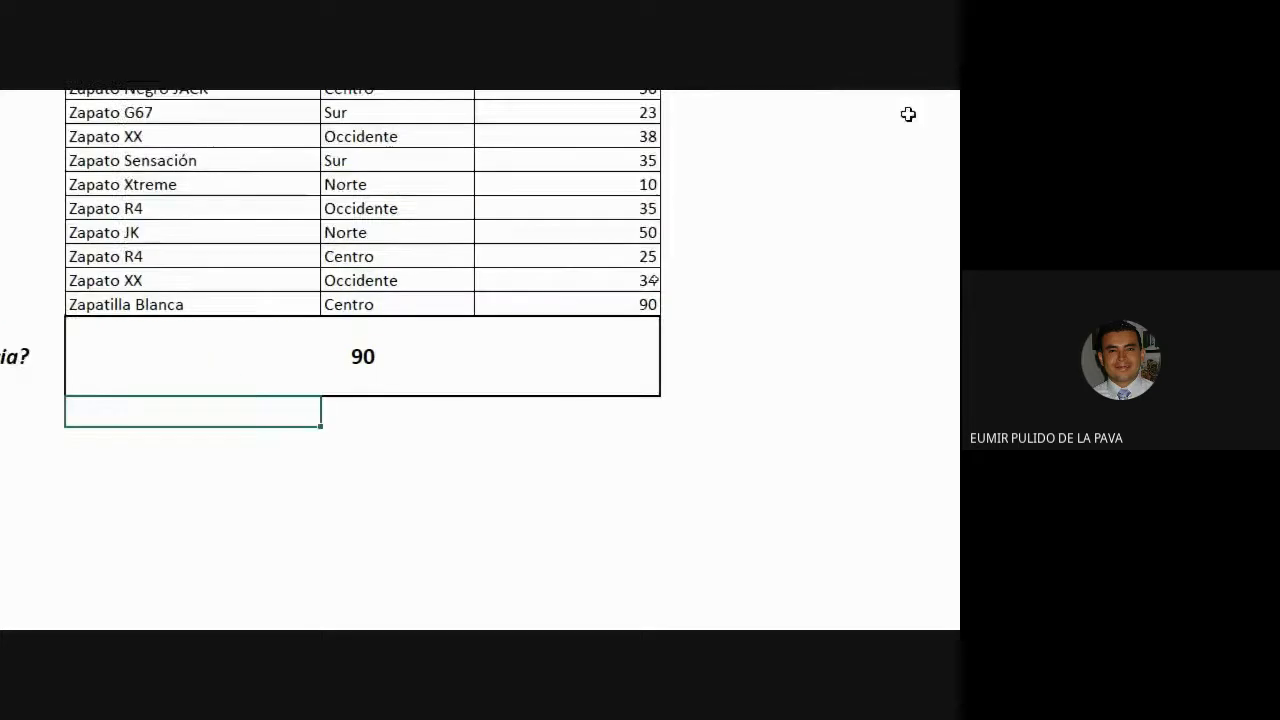
Set the CAJAS X 20 PARES value of Zapato G67 to 151 and review the MAX formula in the answer cell
{"action": "left_click", "coordinate": [549, 222]}
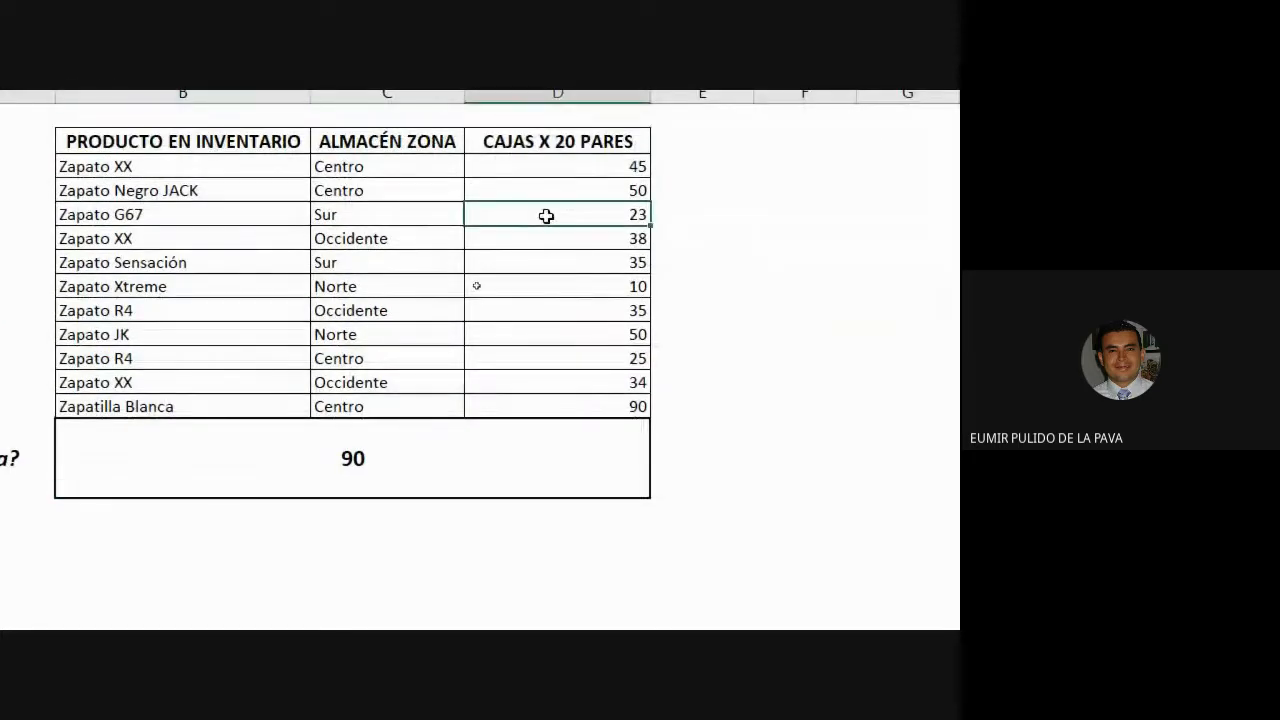
{"action": "type", "text": "151"}
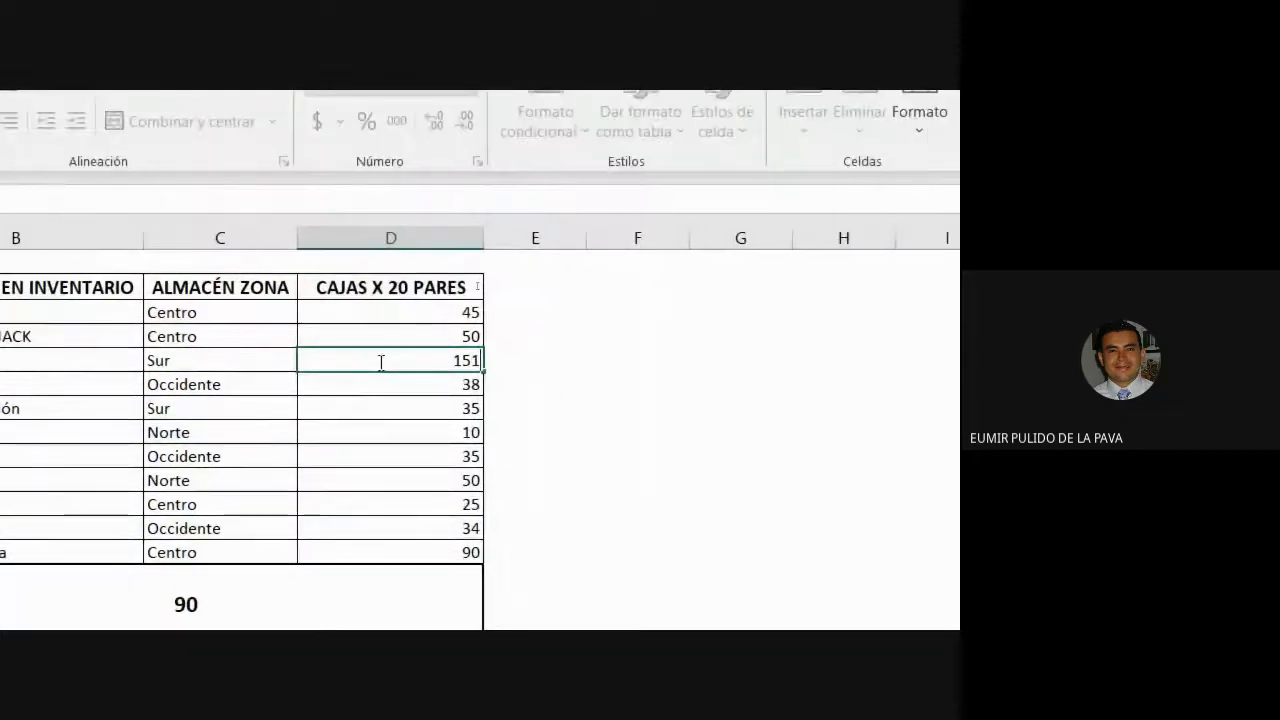
{"action": "key", "text": "Return"}
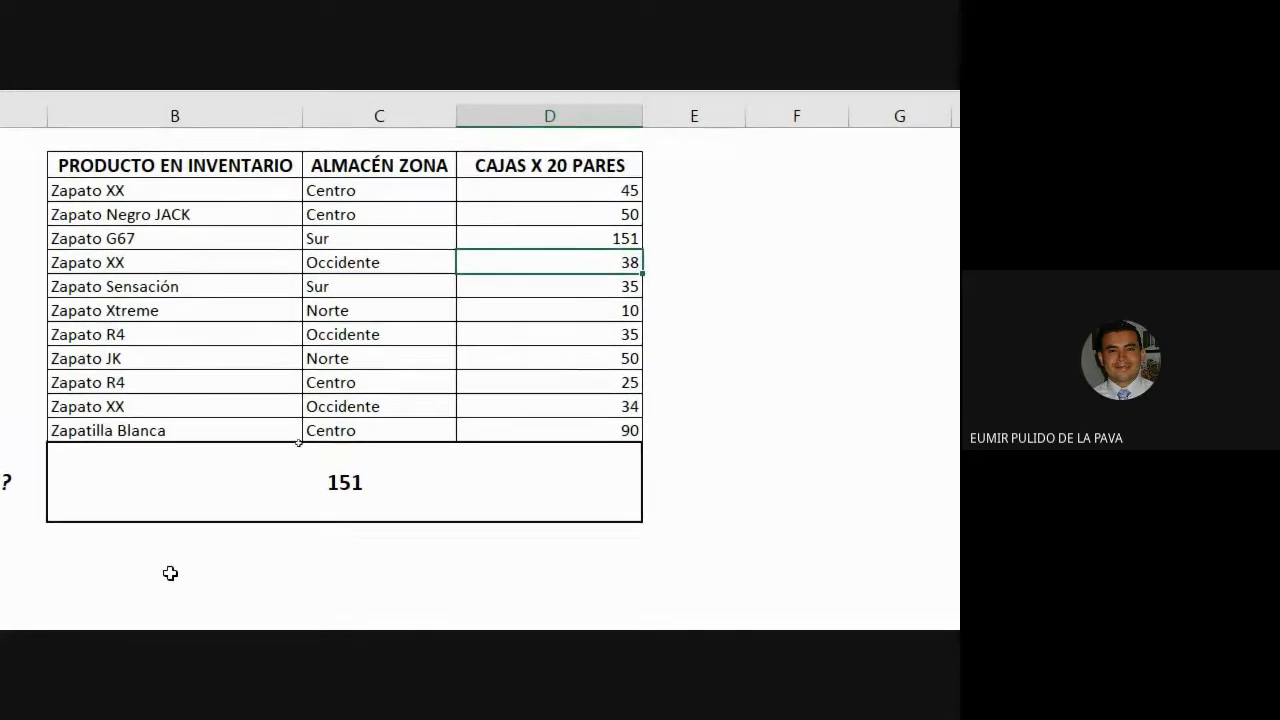
{"action": "double_click", "coordinate": [287, 489]}
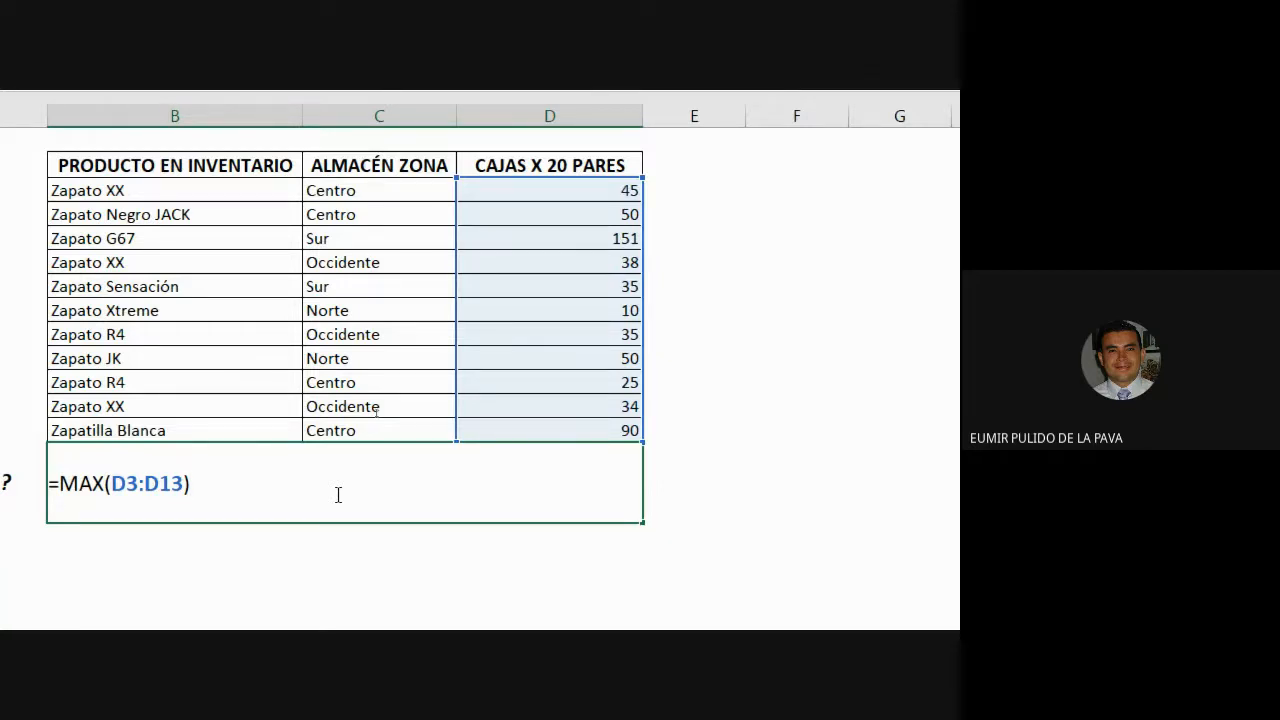
{"action": "key", "text": "Return"}
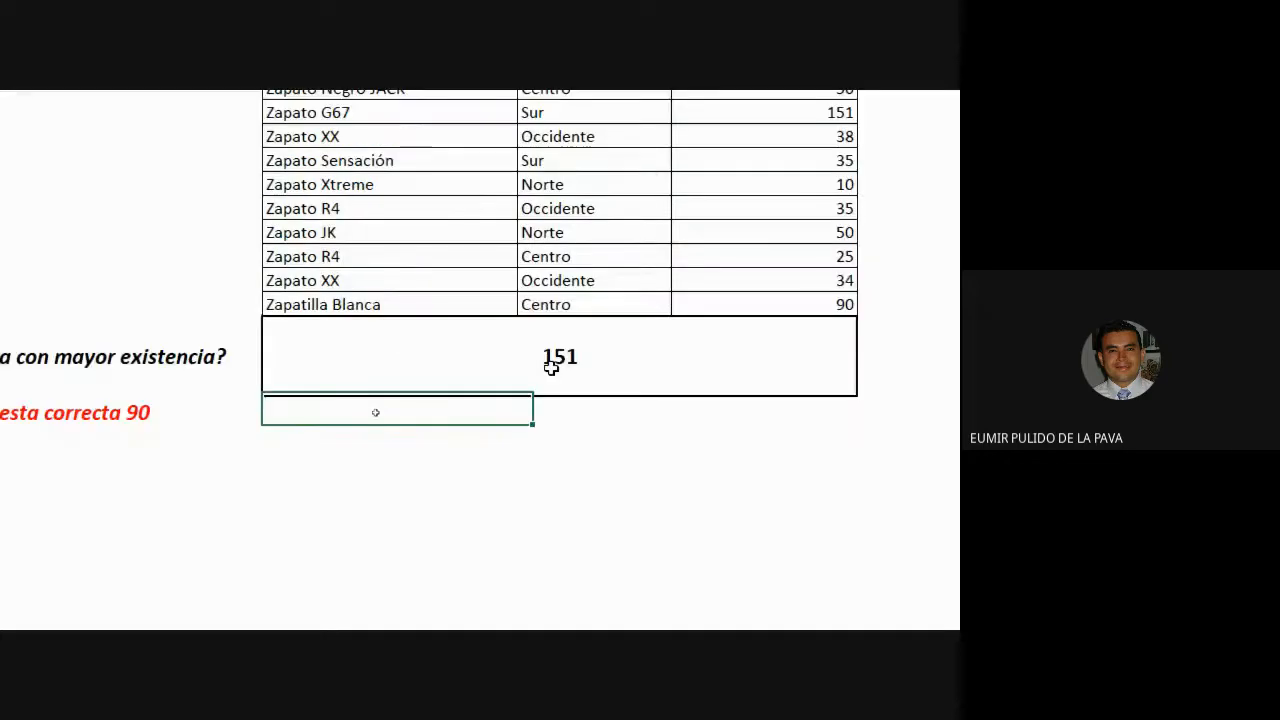
Open the MIN sheet and enter =MIN(D3:D13) in the merged answer cell for the box with the lowest stock
{"action": "left_click", "coordinate": [612, 530]}
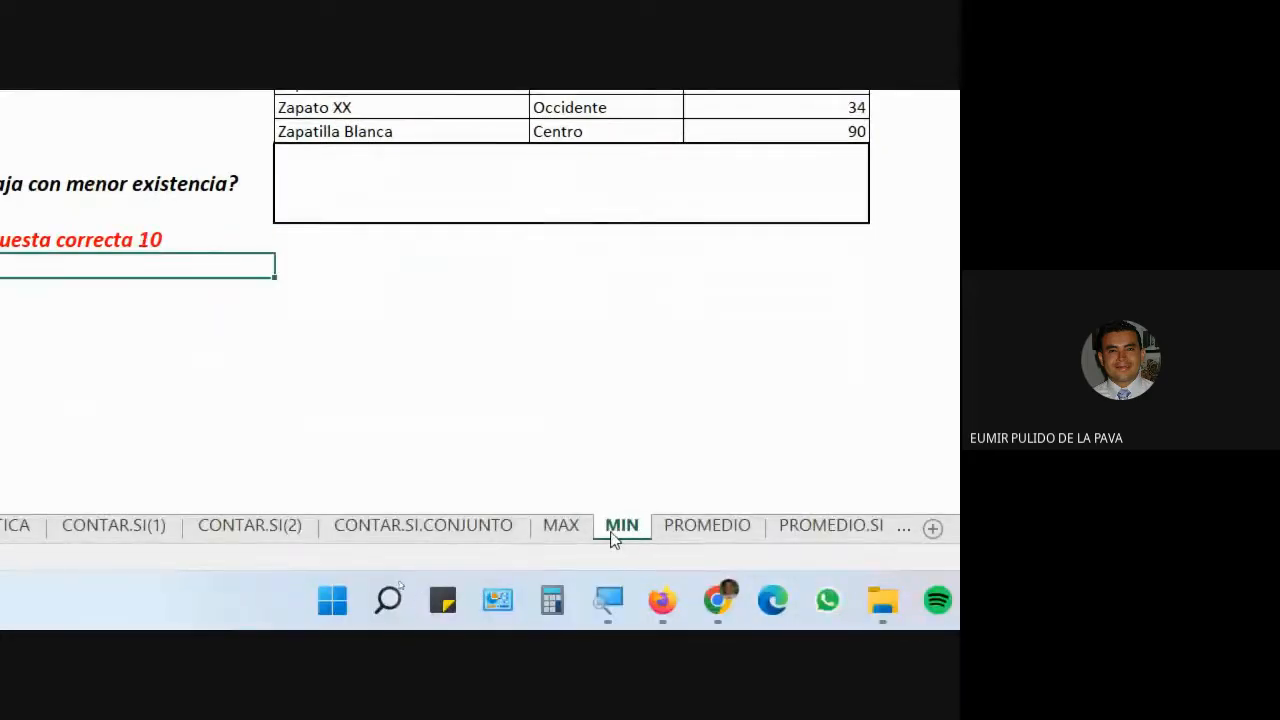
{"action": "left_click", "coordinate": [639, 478]}
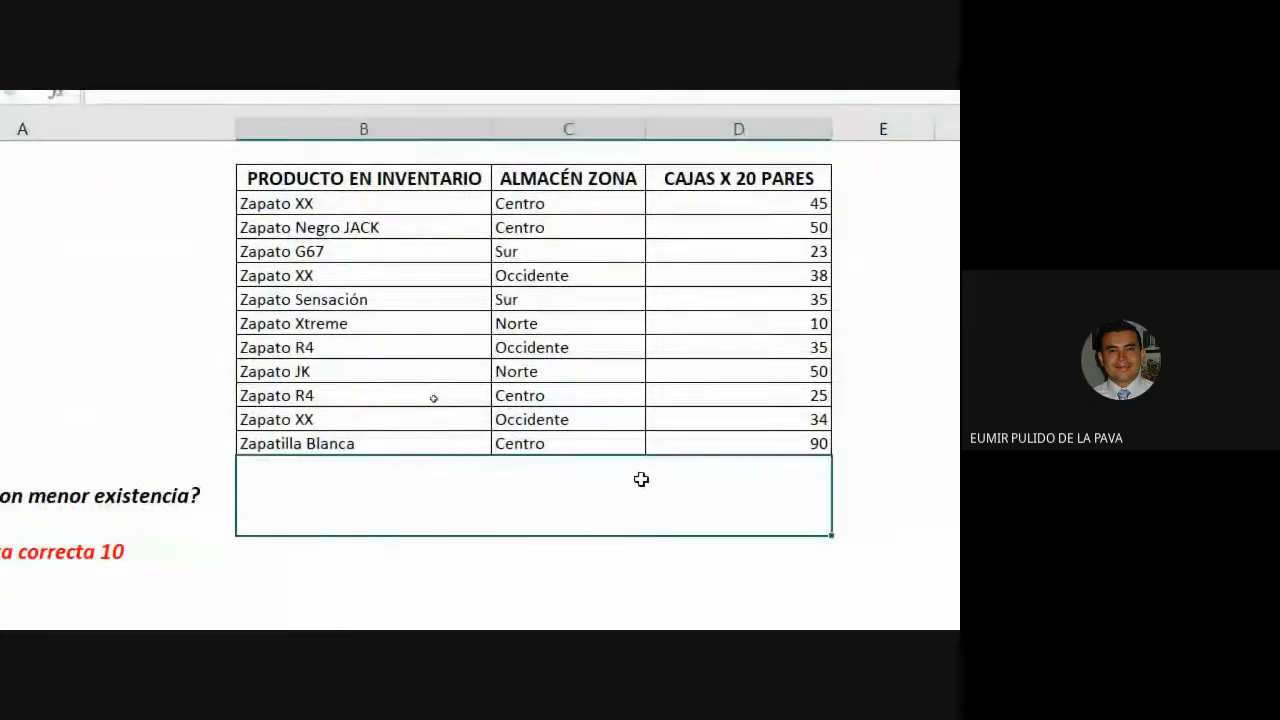
{"action": "type", "text": "=min("}
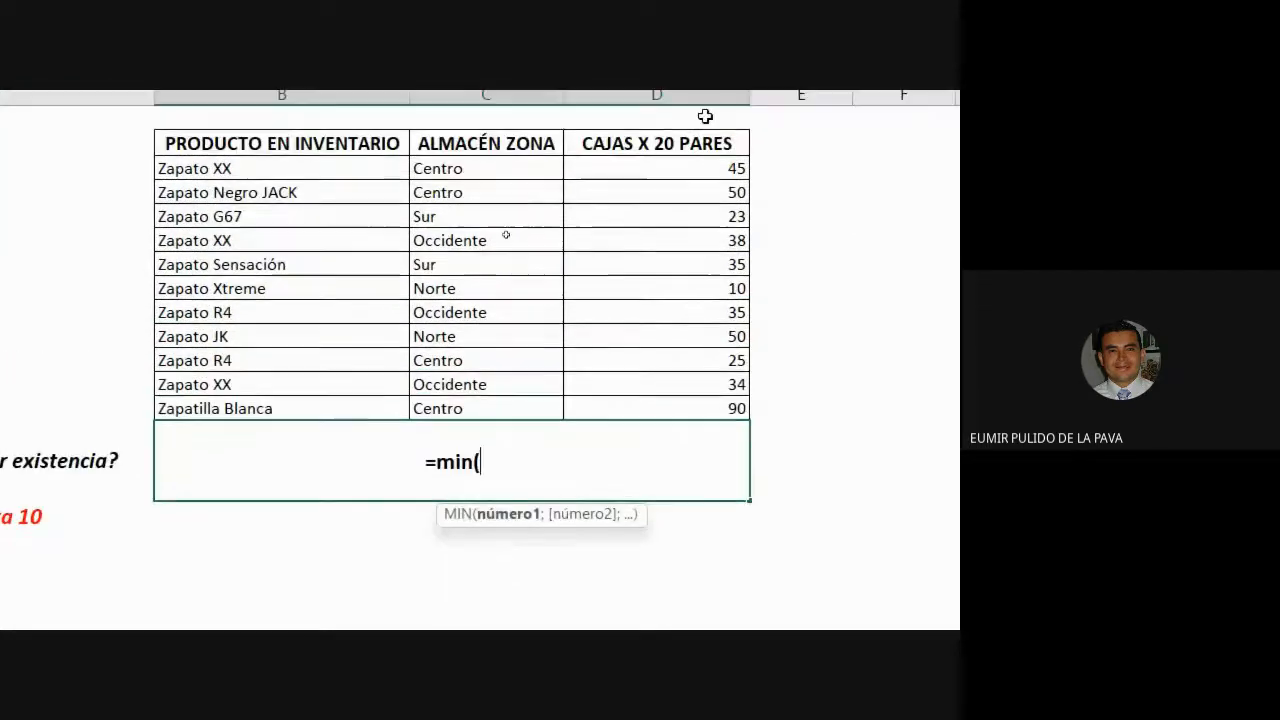
{"action": "left_click_drag", "start_coordinate": [657, 176], "coordinate": [651, 406]}
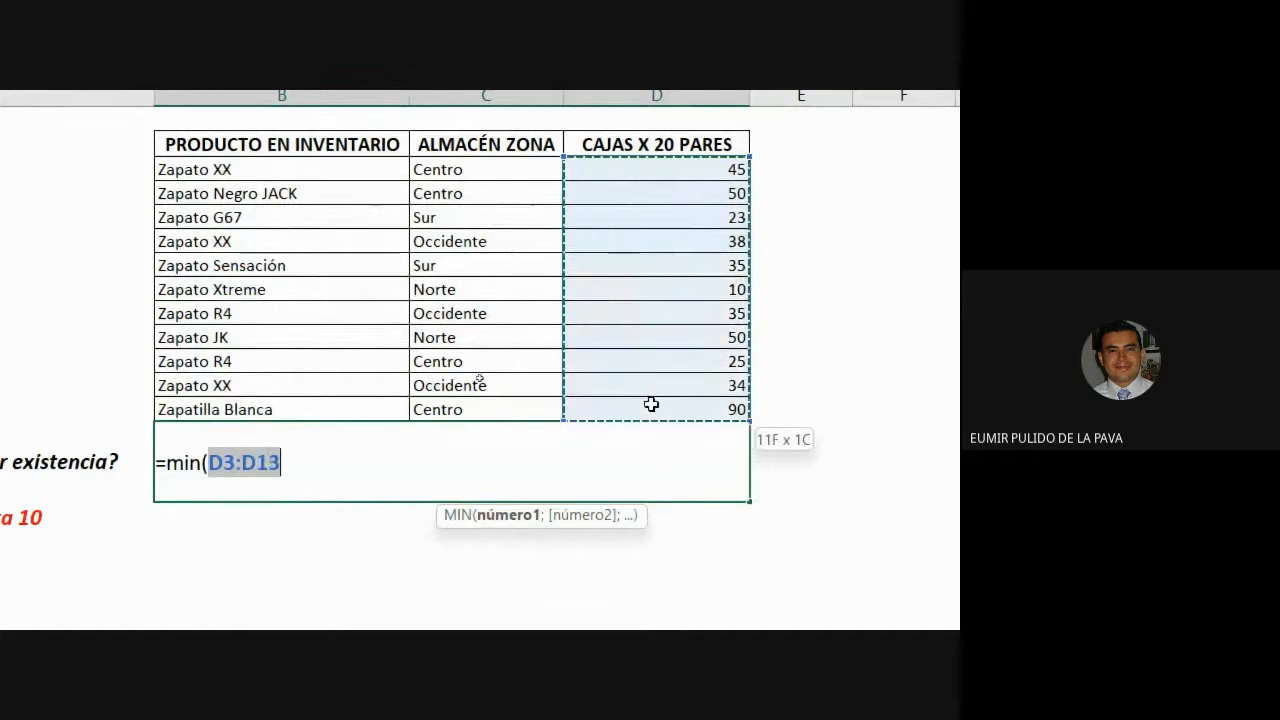
{"action": "type", "text": ")"}
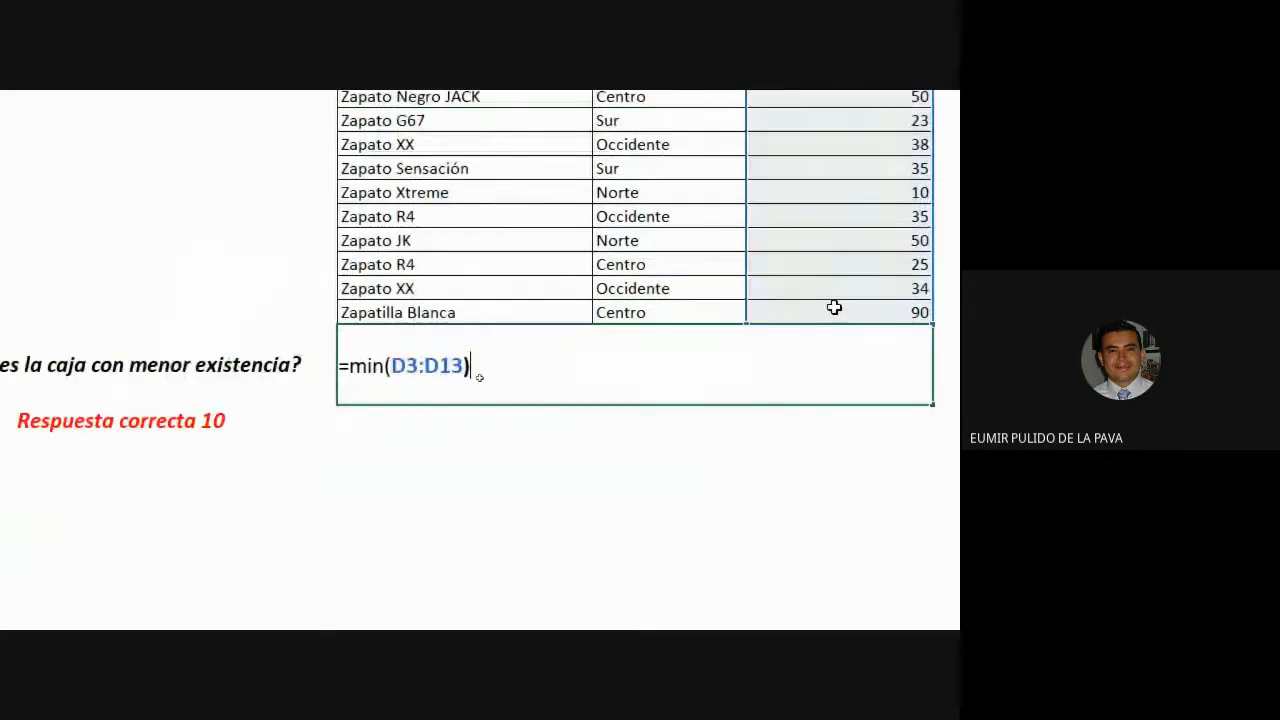
{"action": "key", "text": "Return"}
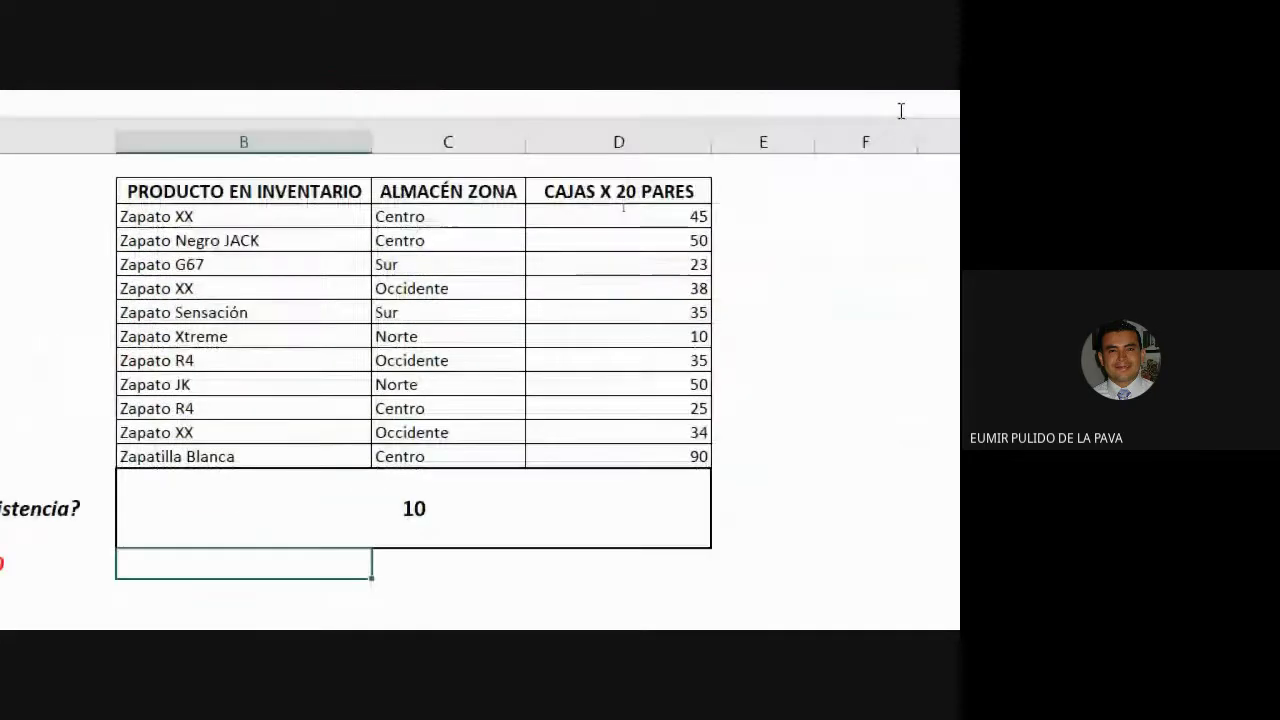
Set the CAJAS X 20 PARES value of Zapato Negro JACK to 5 and review the MIN formula in the answer cell
{"action": "left_click", "coordinate": [791, 76]}
{"action": "left_click", "coordinate": [641, 247]}
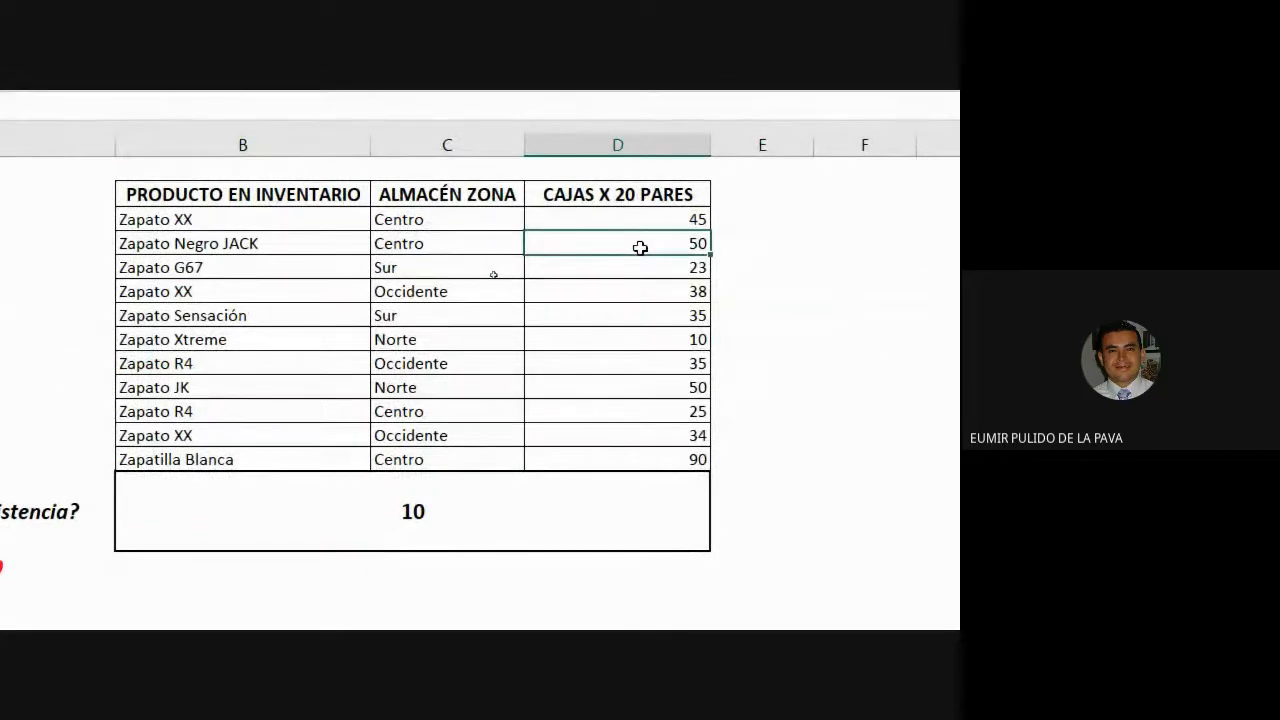
{"action": "type", "text": "5"}
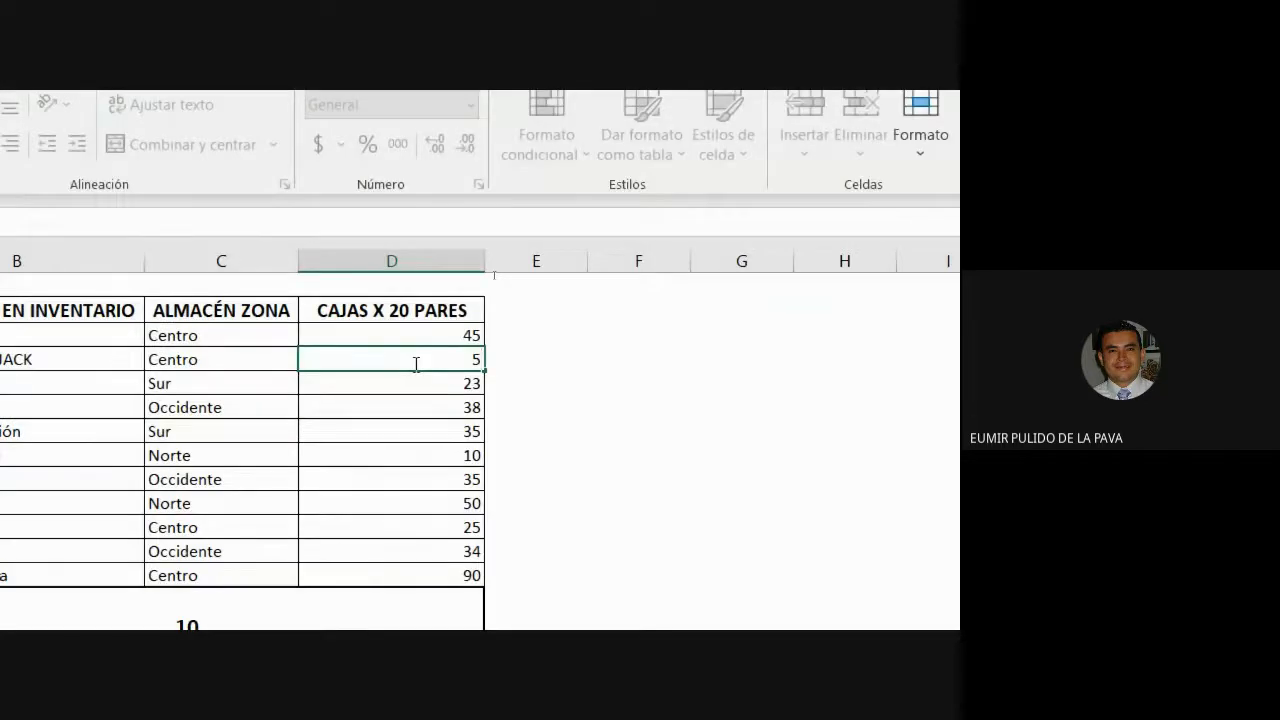
{"action": "key", "text": "Return"}
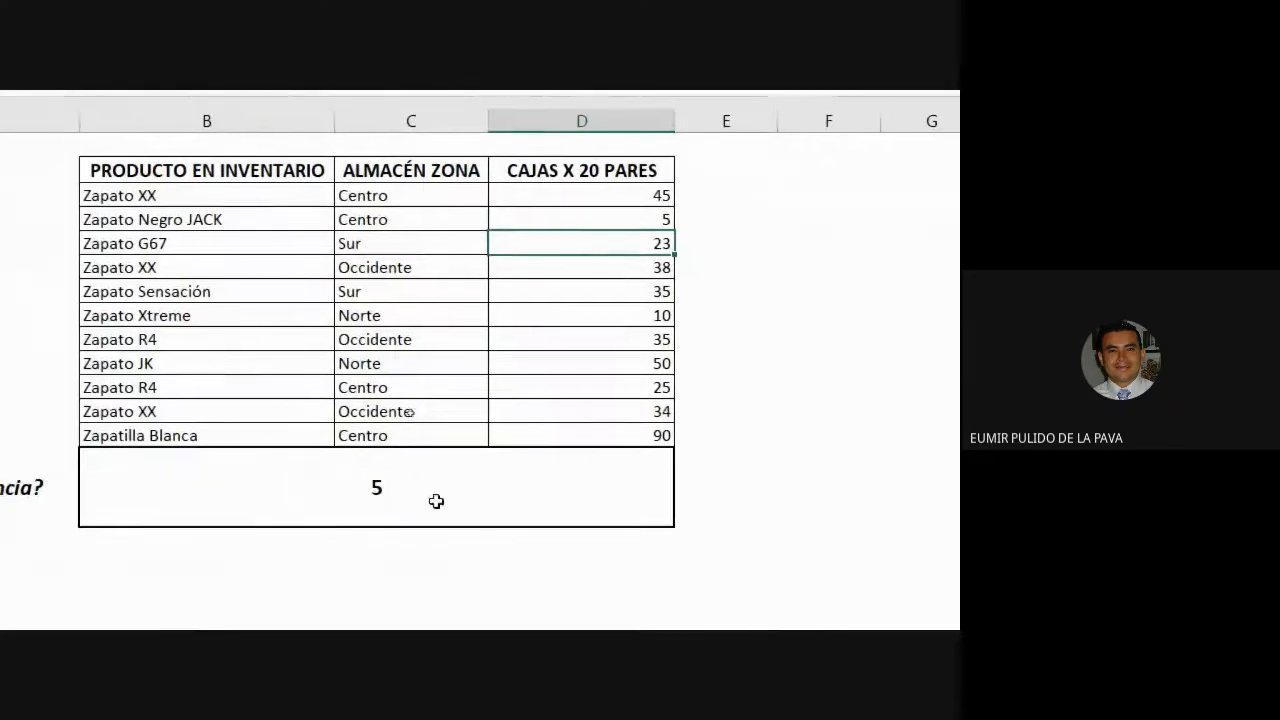
{"action": "double_click", "coordinate": [457, 489]}
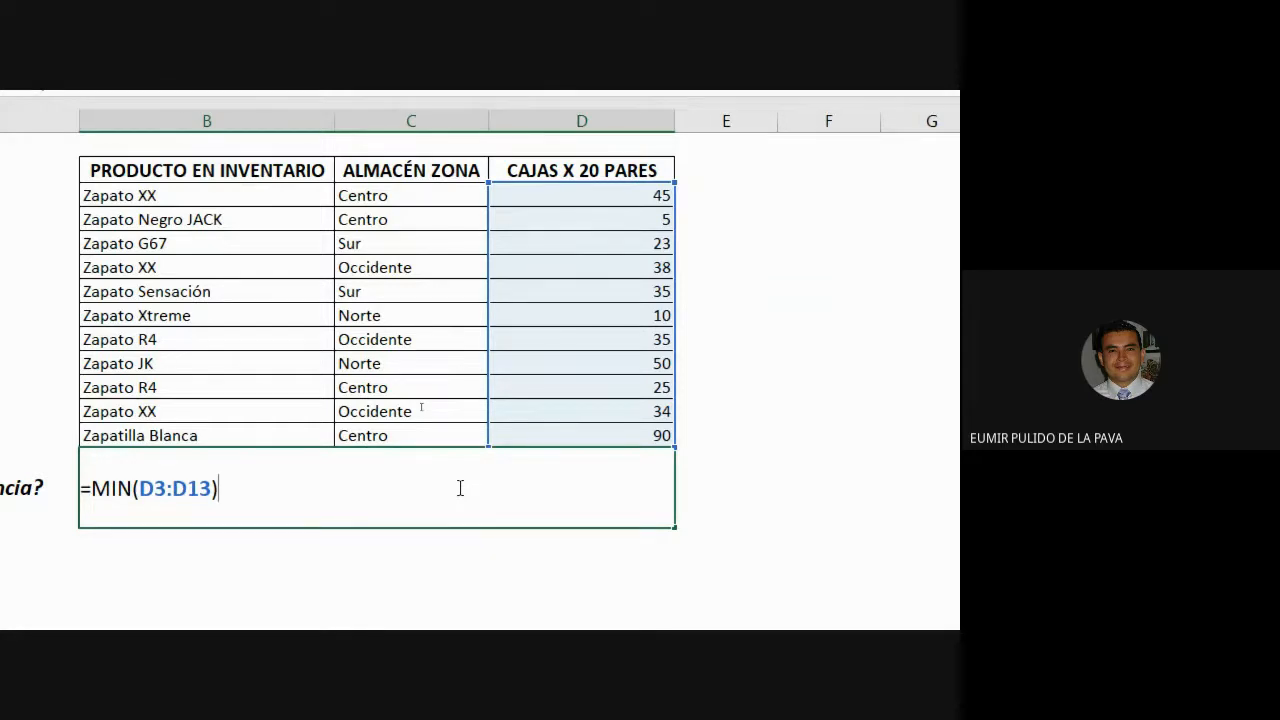
{"action": "key", "text": "Return"}
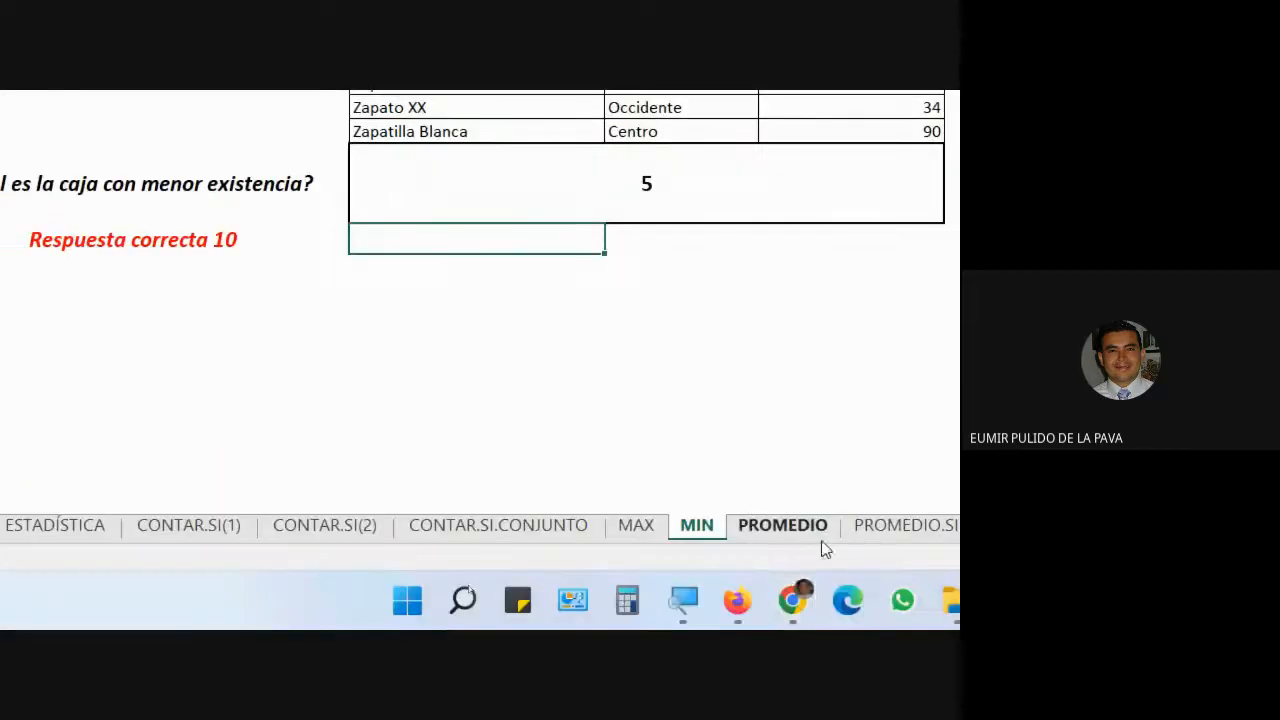
Open the PROMEDIO sheet and enter =PROMEDIO(C3:C13) in the merged answer cell for the sellers' average age
{"action": "left_click", "coordinate": [800, 535]}
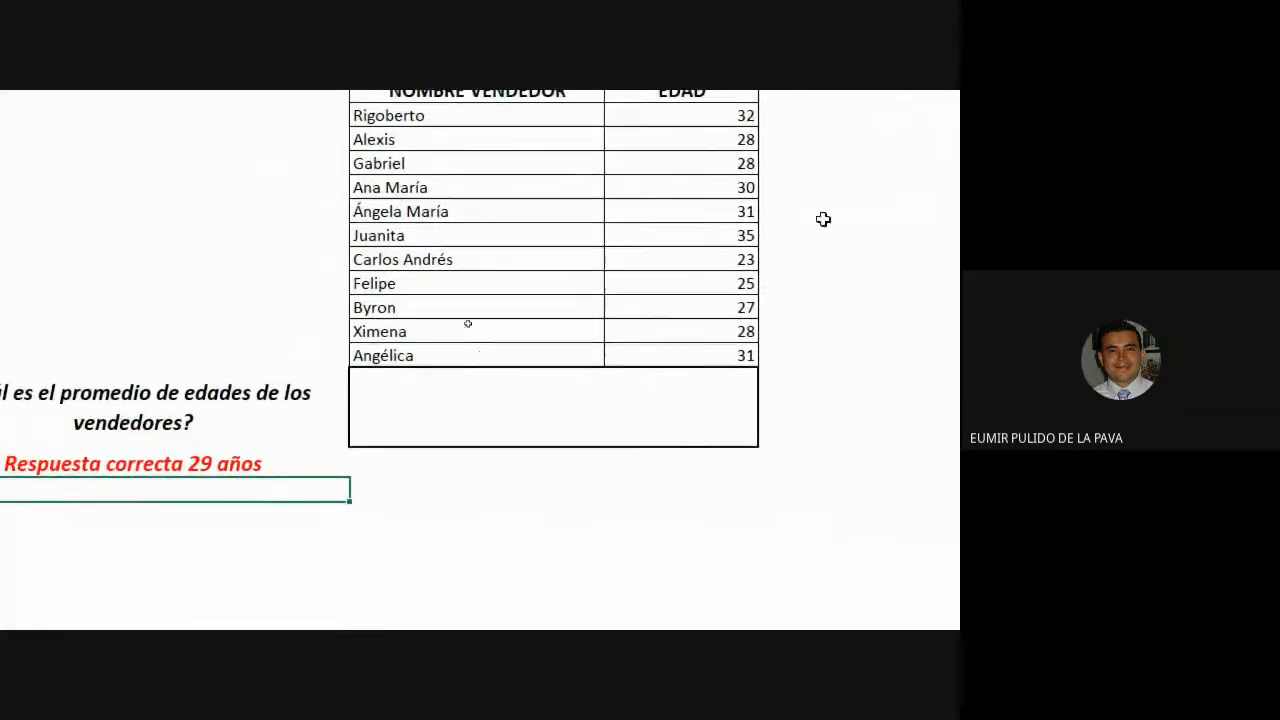
{"action": "left_click", "coordinate": [662, 385]}
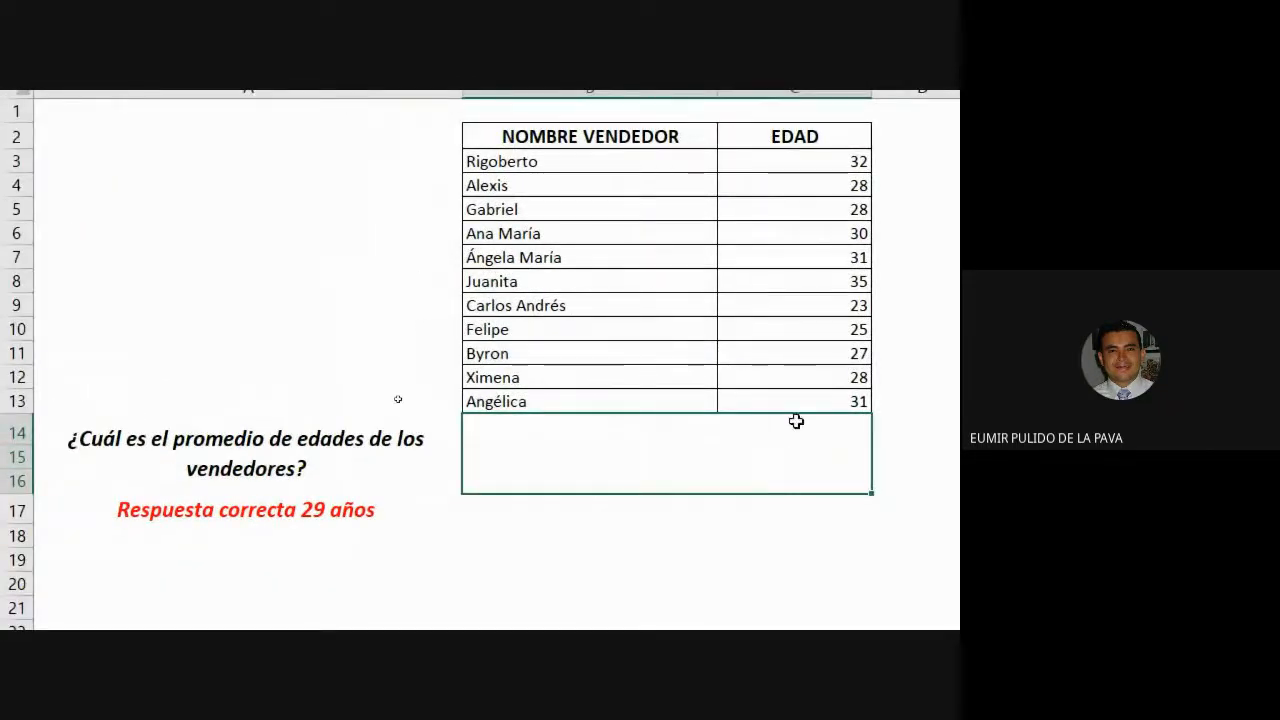
{"action": "type", "text": "=prome"}
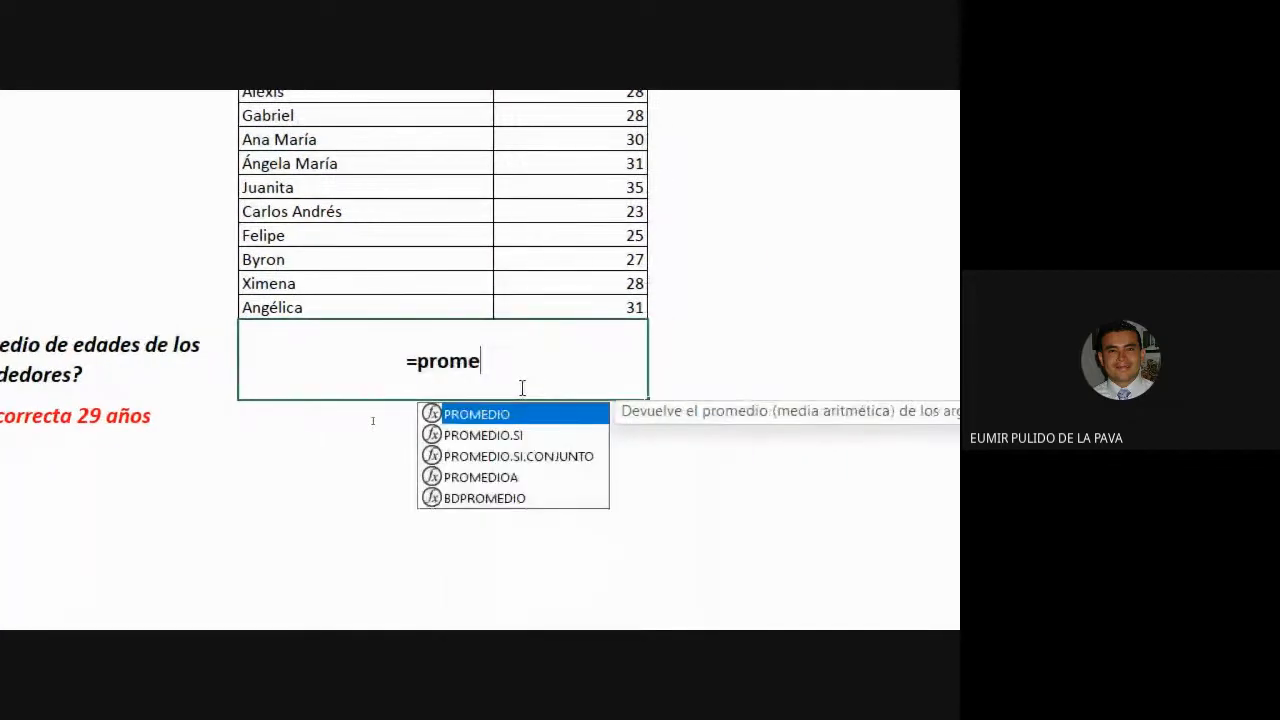
{"action": "key", "text": "Tab"}
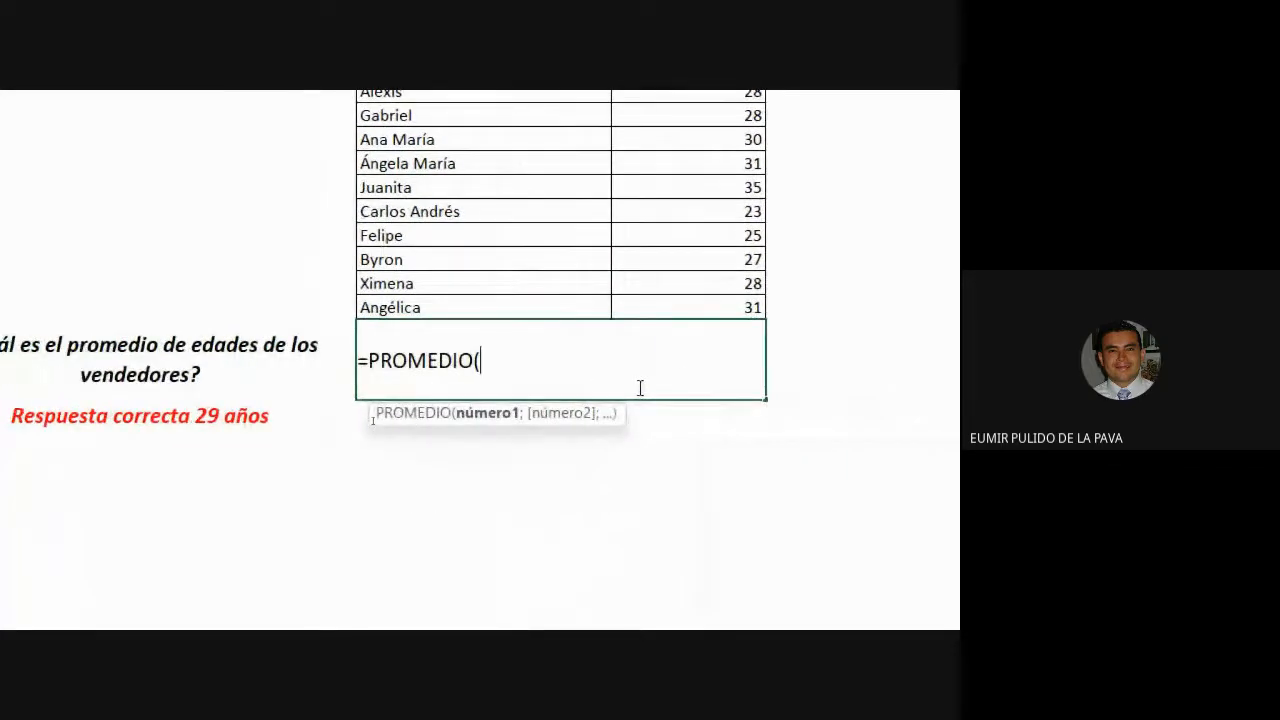
{"action": "left_click_drag", "start_coordinate": [654, 152], "coordinate": [665, 390]}
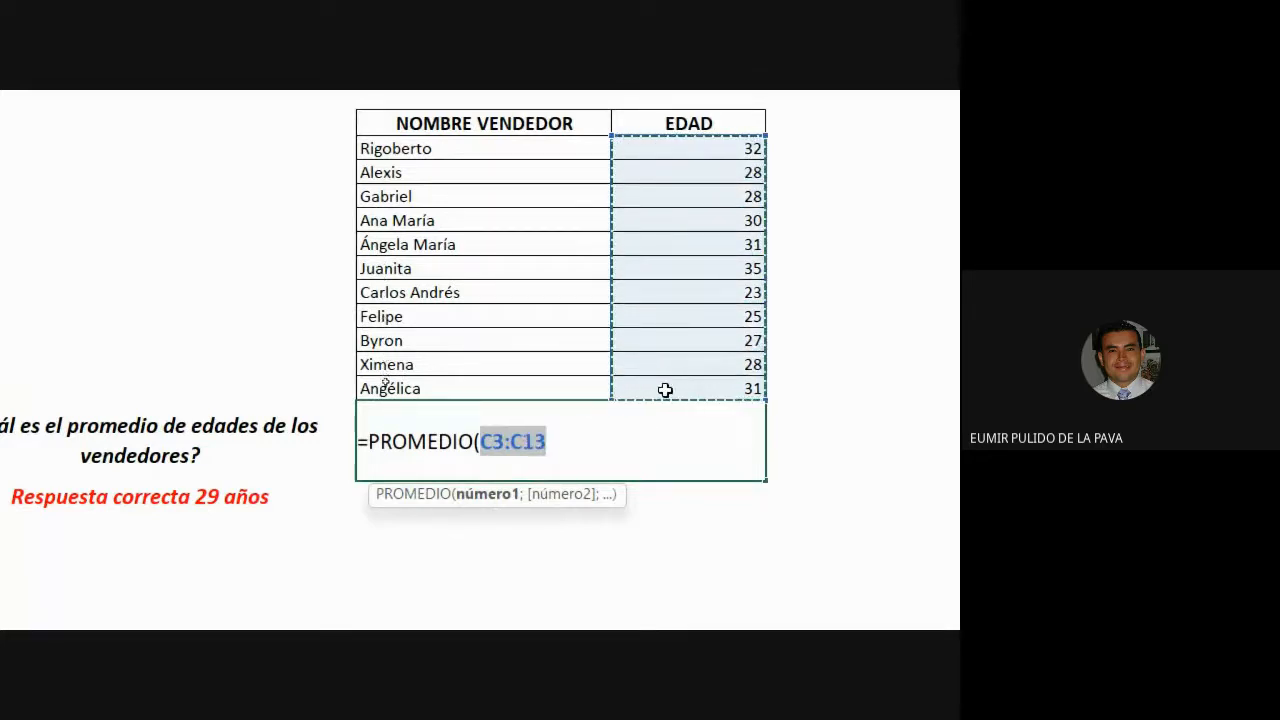
{"action": "type", "text": ")"}
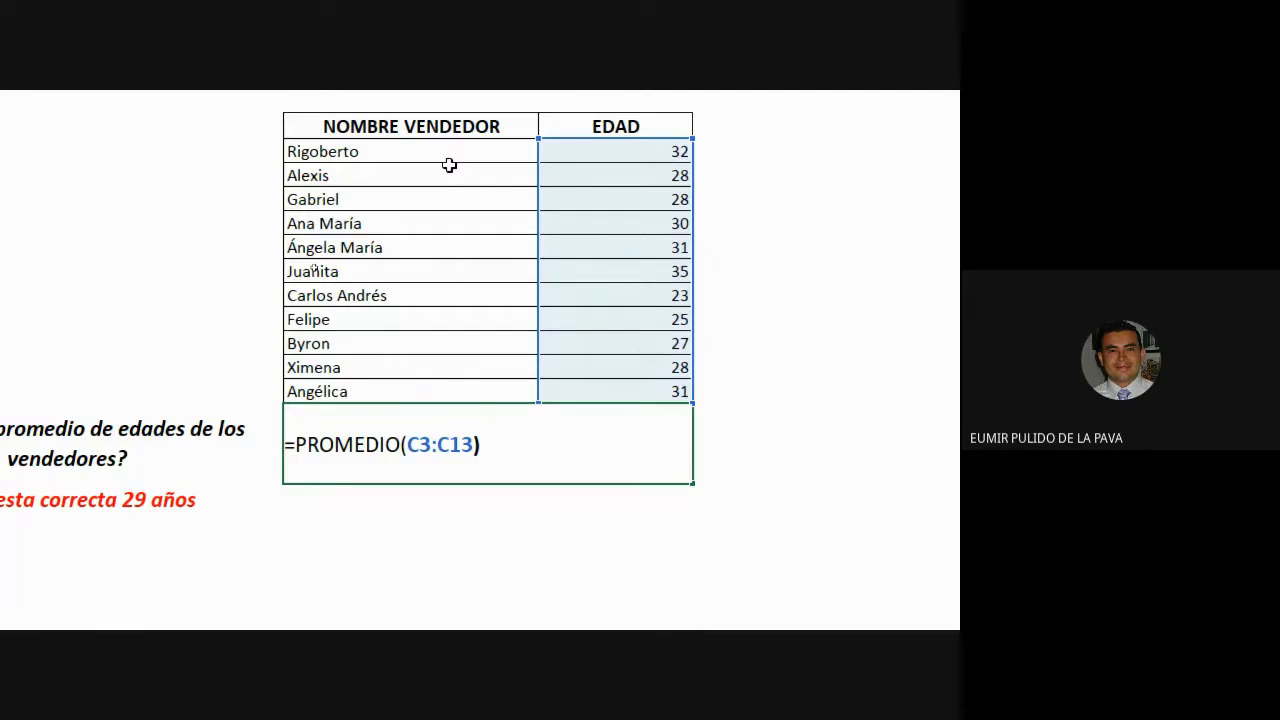
{"action": "key", "text": "Return"}
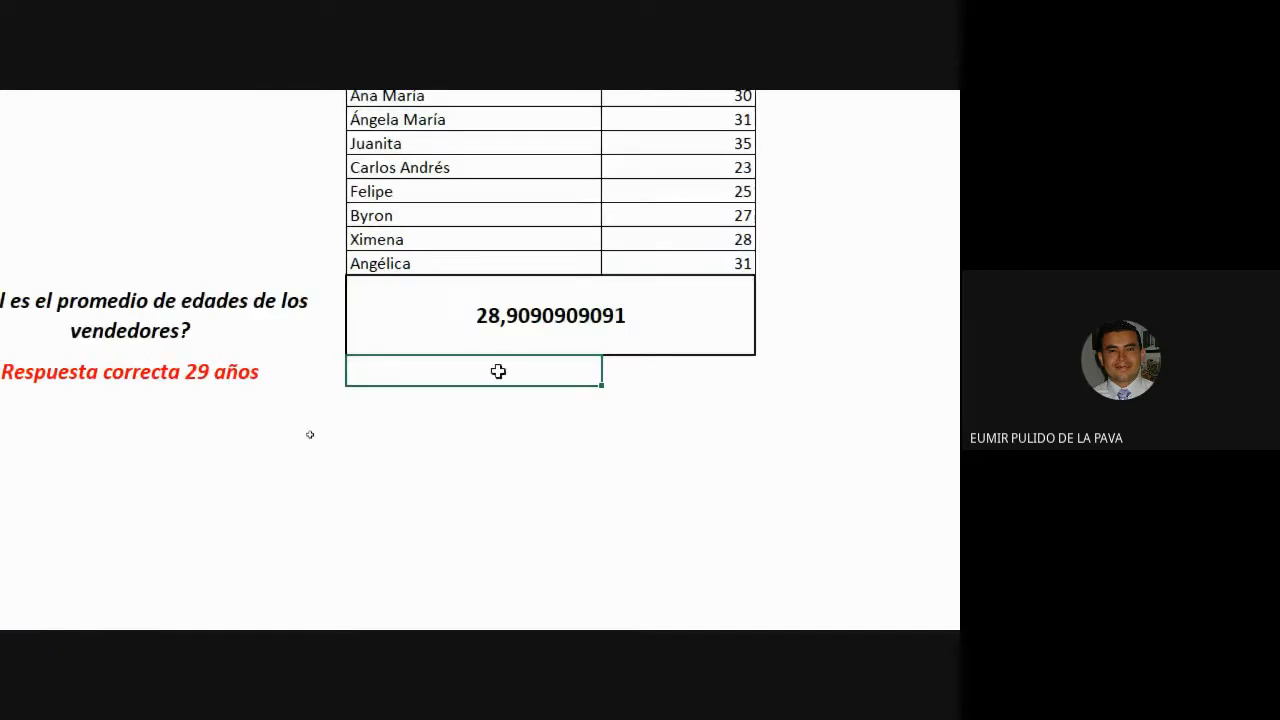
Reduce the decimals of the average age in the answer cell until it displays as a whole number
{"action": "left_click", "coordinate": [515, 322]}
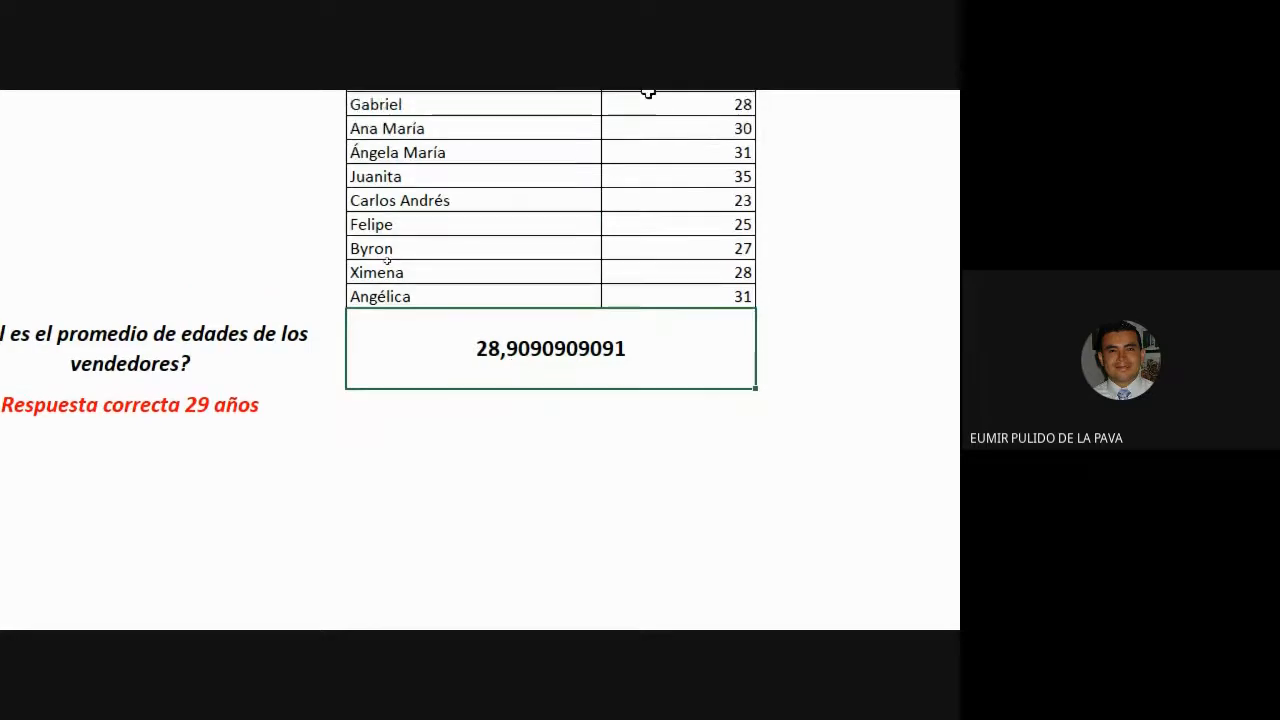
{"action": "left_click", "coordinate": [898, 209]}
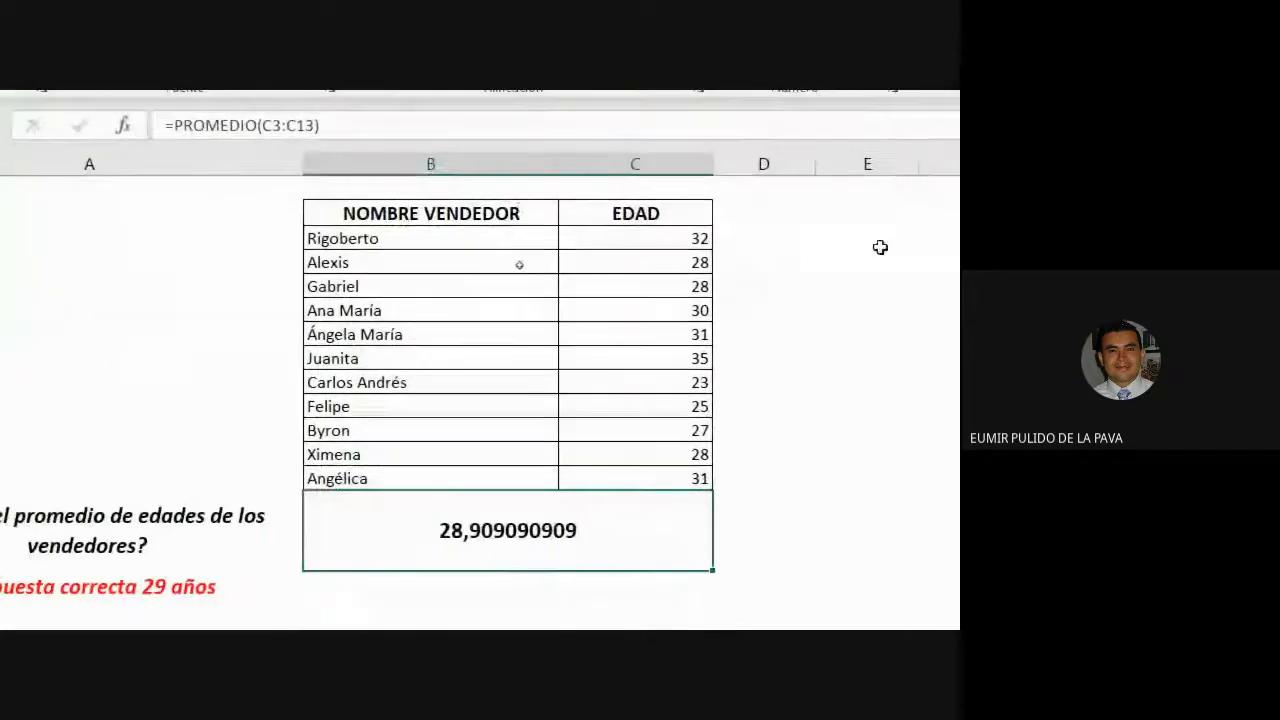
{"action": "left_click", "coordinate": [870, 112]}
{"action": "left_click", "coordinate": [870, 112]}
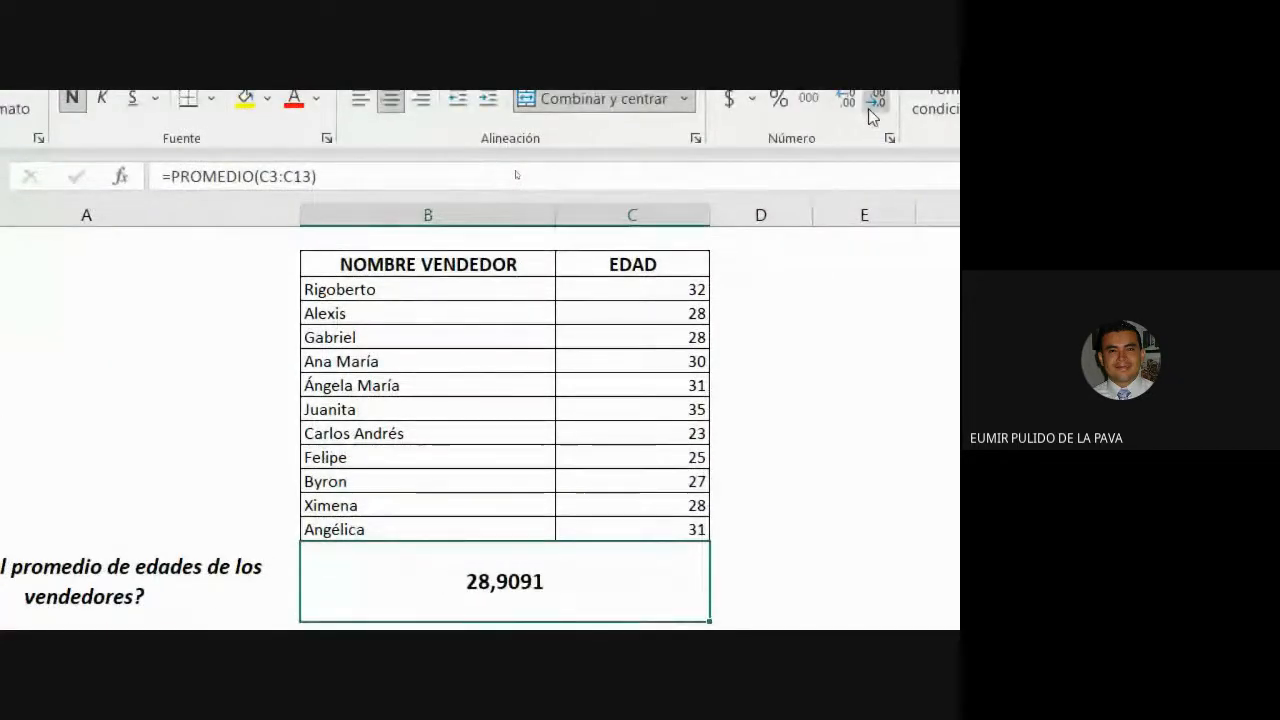
{"action": "left_click", "coordinate": [870, 112]}
{"action": "left_click", "coordinate": [870, 112]}
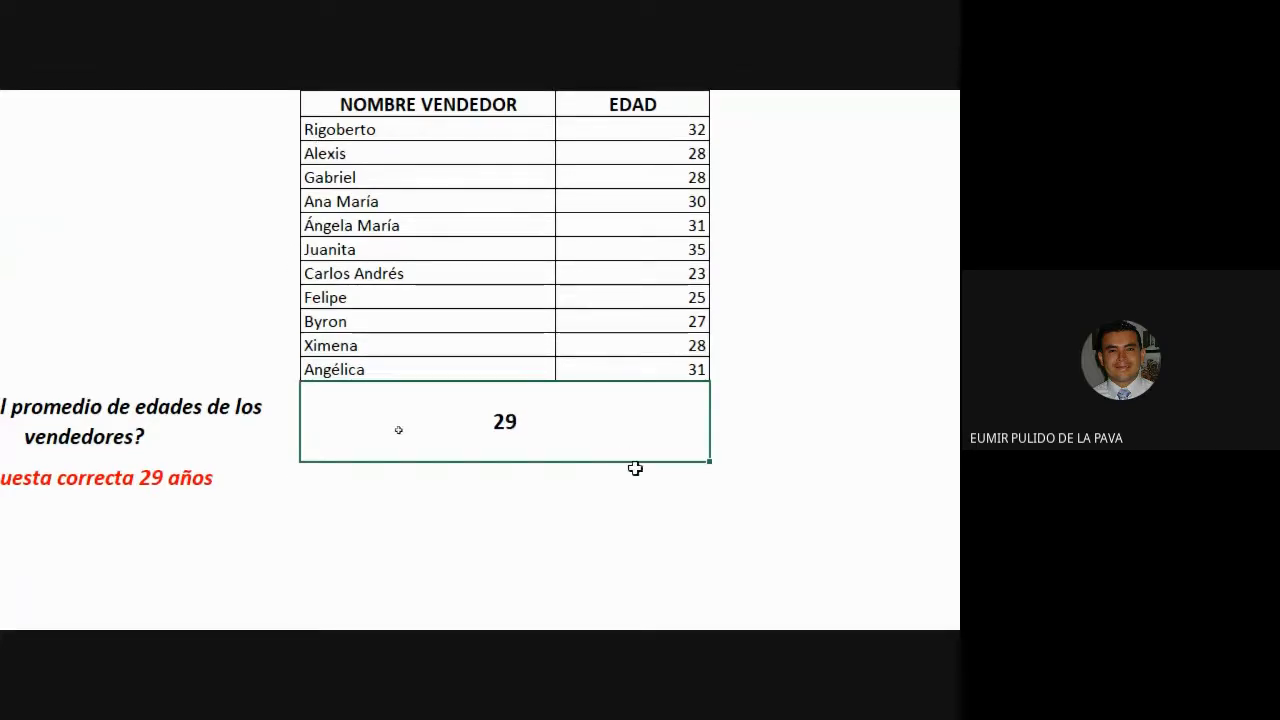
Return the screen magnification to 100% and switch to the Google Meet call to read its chat messages
{"action": "left_click", "coordinate": [615, 604]}
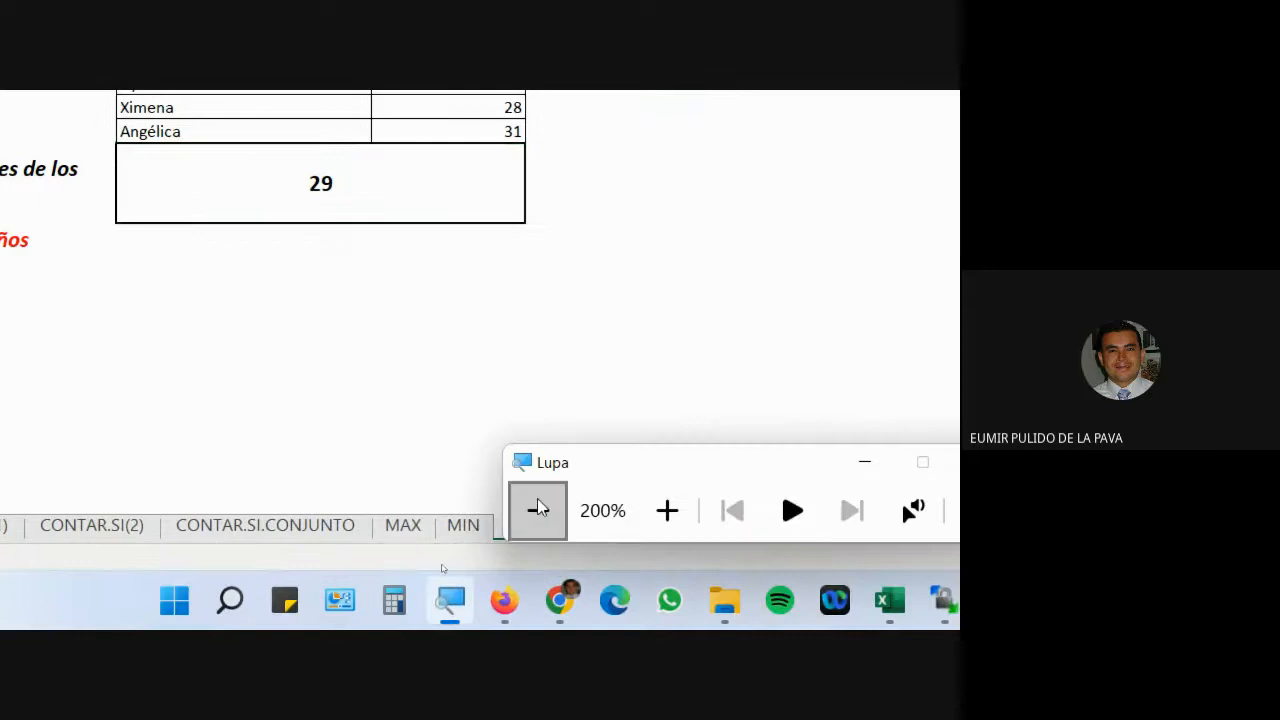
{"action": "left_click", "coordinate": [683, 530]}
{"action": "mouse_move", "coordinate": [453, 614]}
{"action": "left_click", "coordinate": [400, 555]}
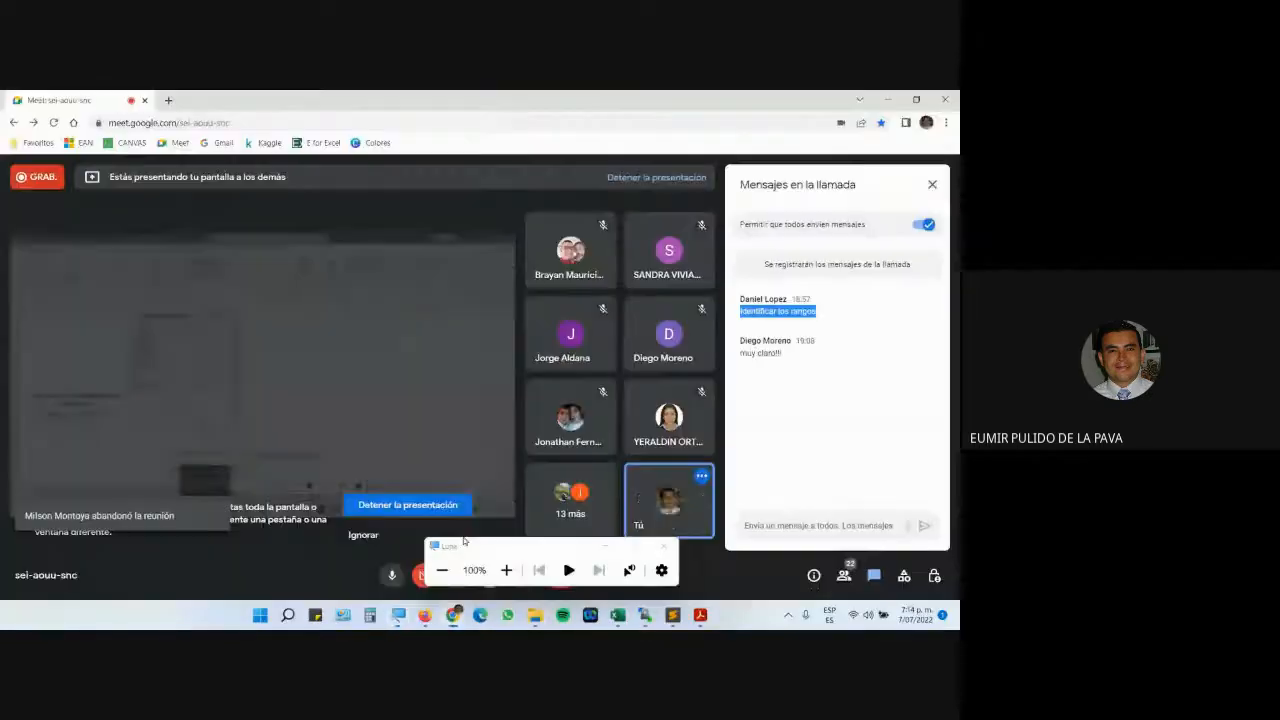
{"action": "left_click", "coordinate": [605, 548]}
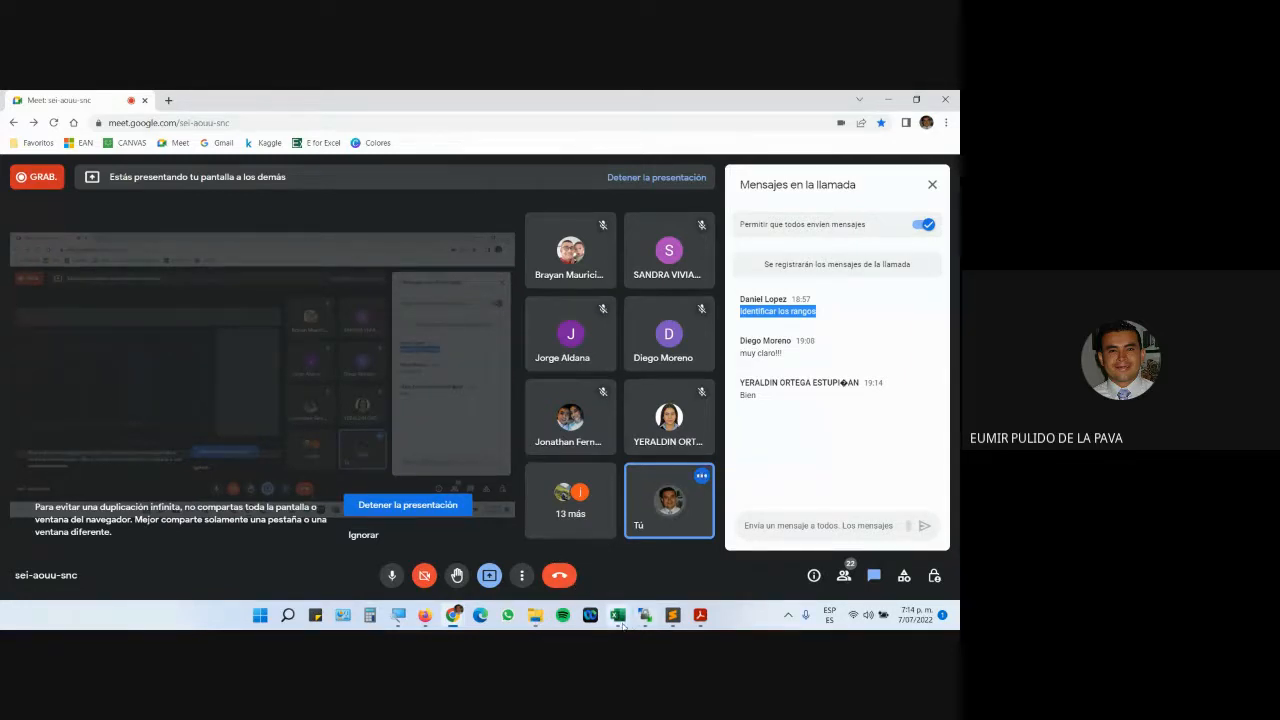
Switch back to the Excel workbook, open the PROMEDIO.SI sheet and begin a PROMEDIO.SI formula in merged answer cell B14
{"action": "mouse_move", "coordinate": [620, 620]}
{"action": "left_click", "coordinate": [493, 526]}
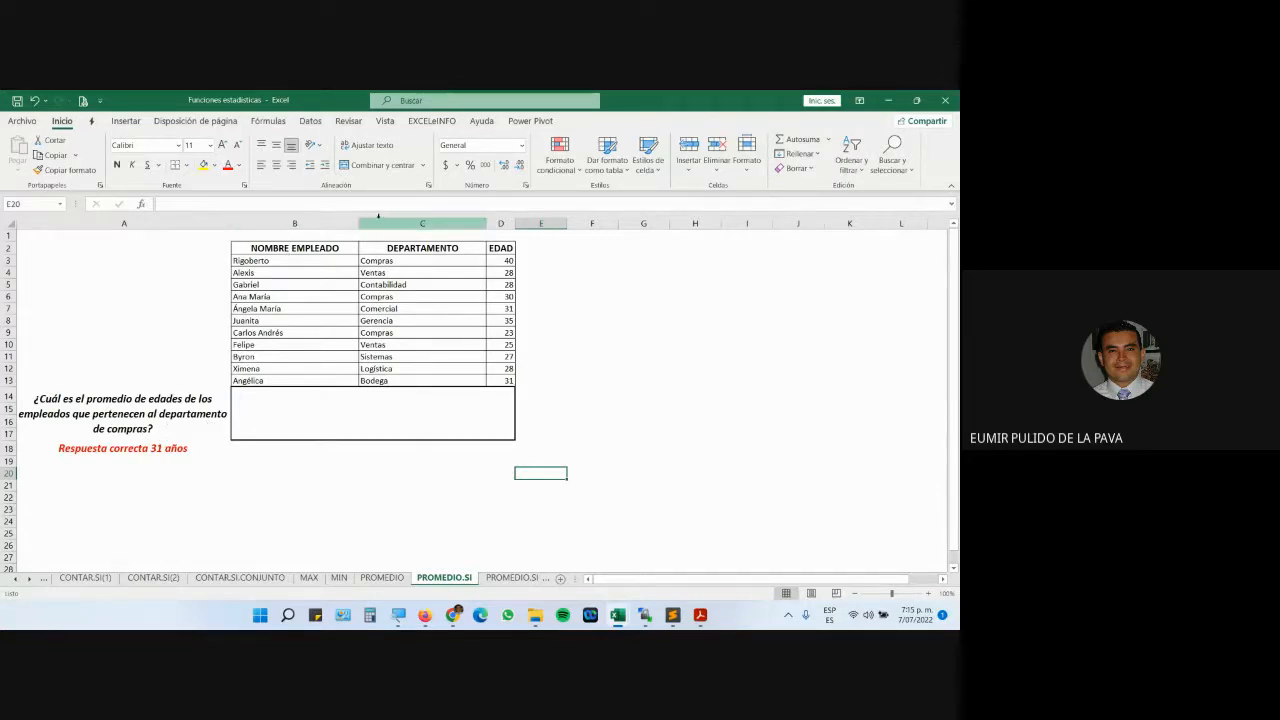
{"action": "left_click", "coordinate": [379, 219]}
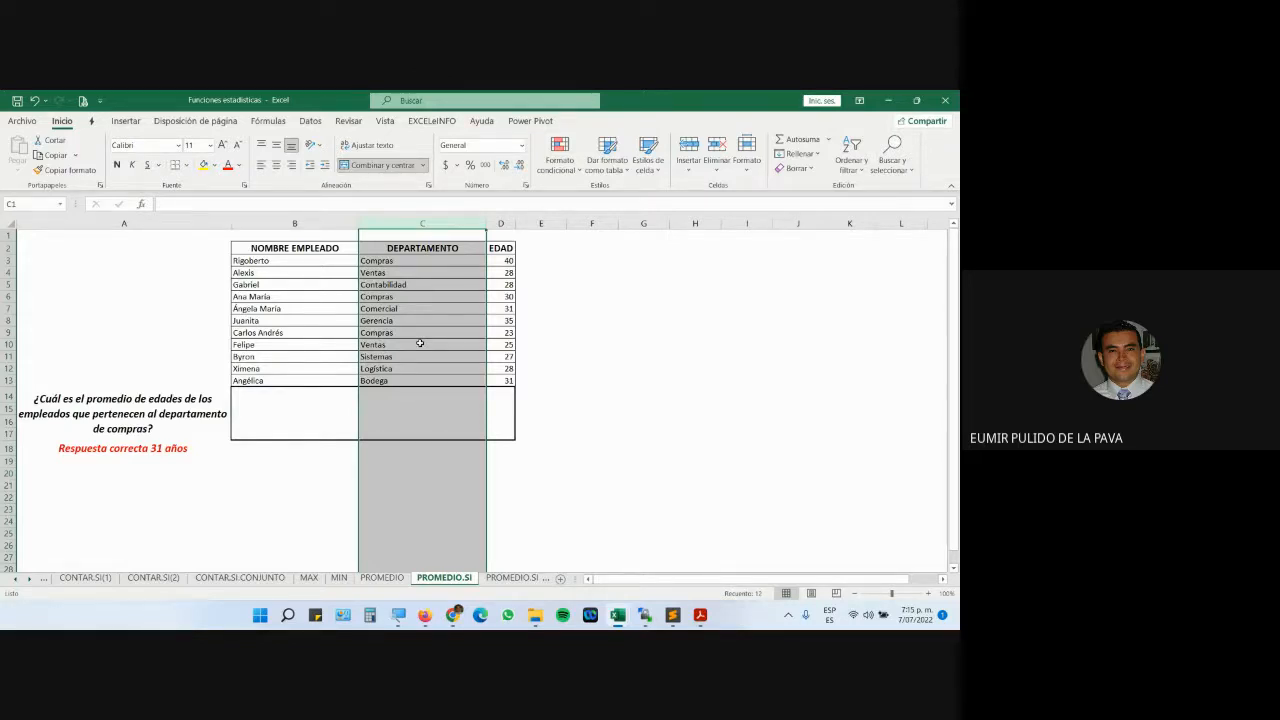
{"action": "left_click", "coordinate": [391, 396]}
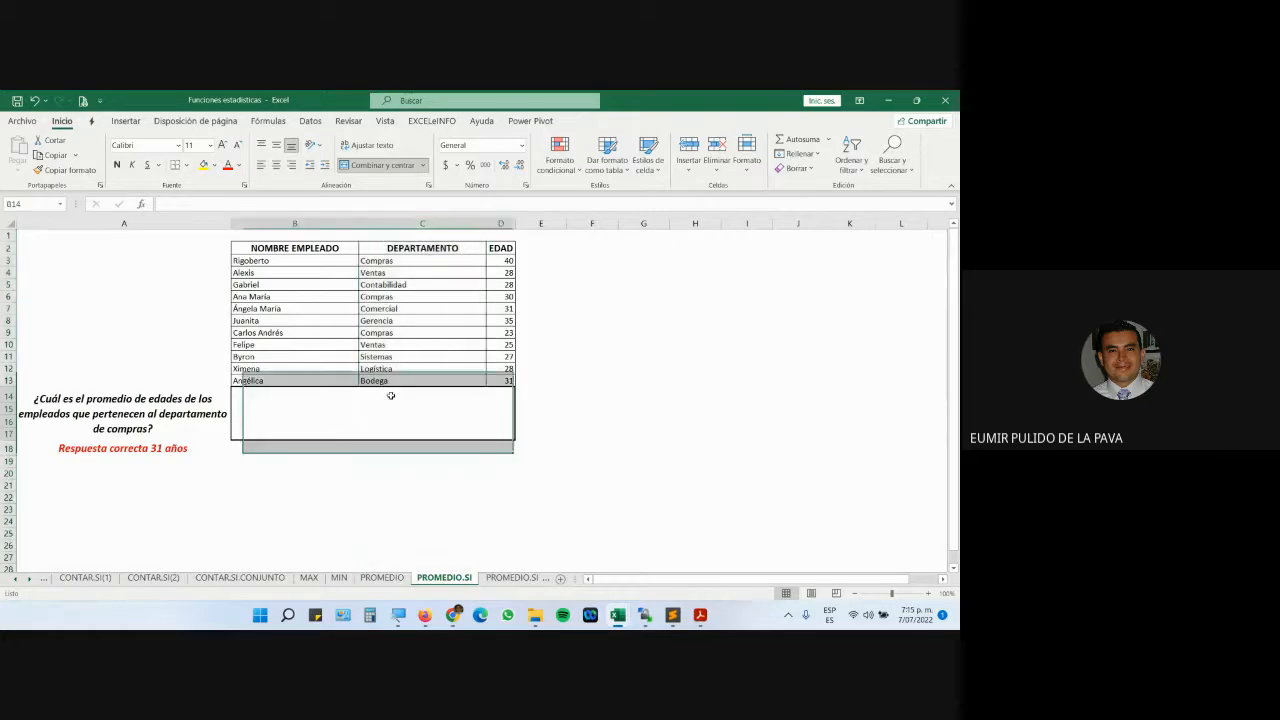
{"action": "type", "text": "="}
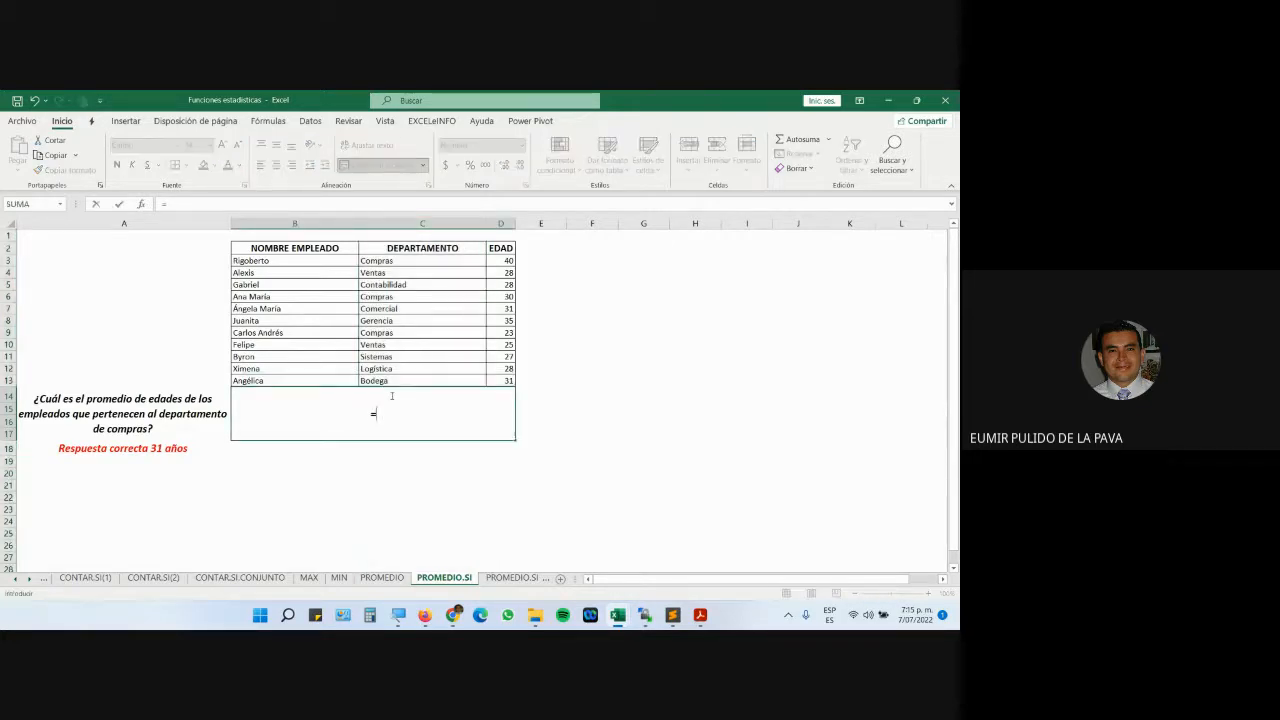
{"action": "type", "text": "prome"}
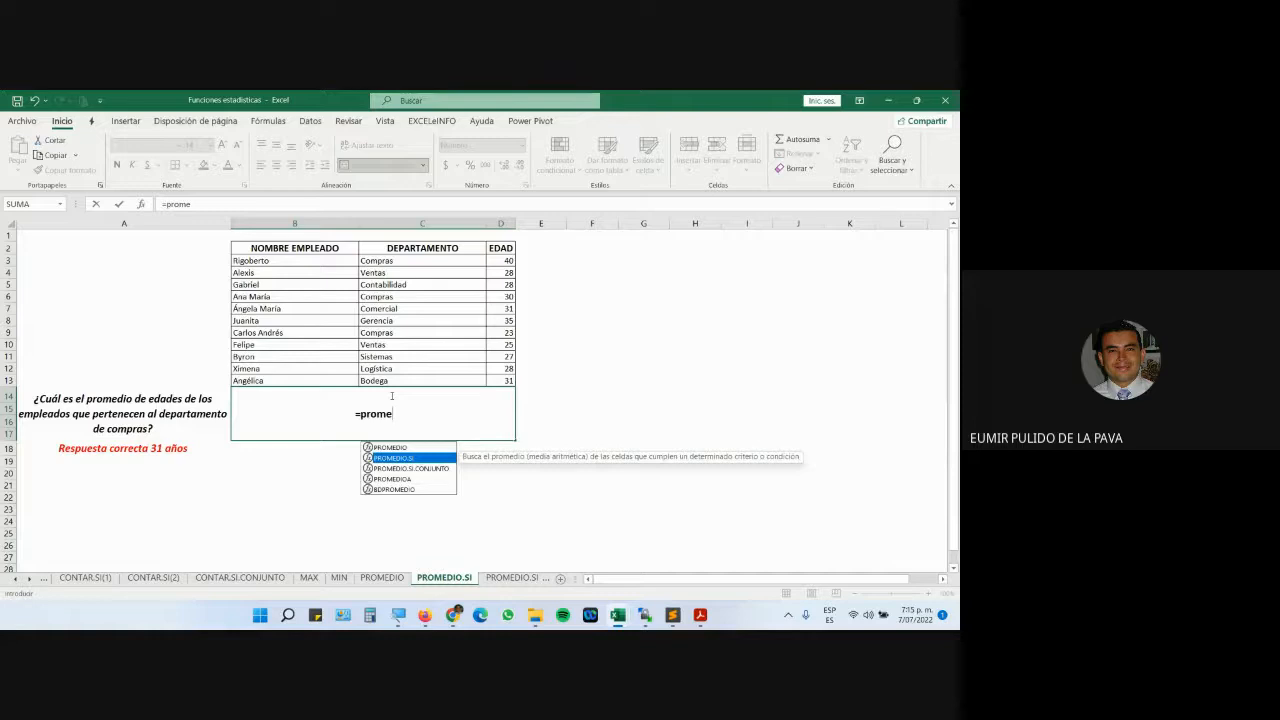
{"action": "key", "text": "Tab"}
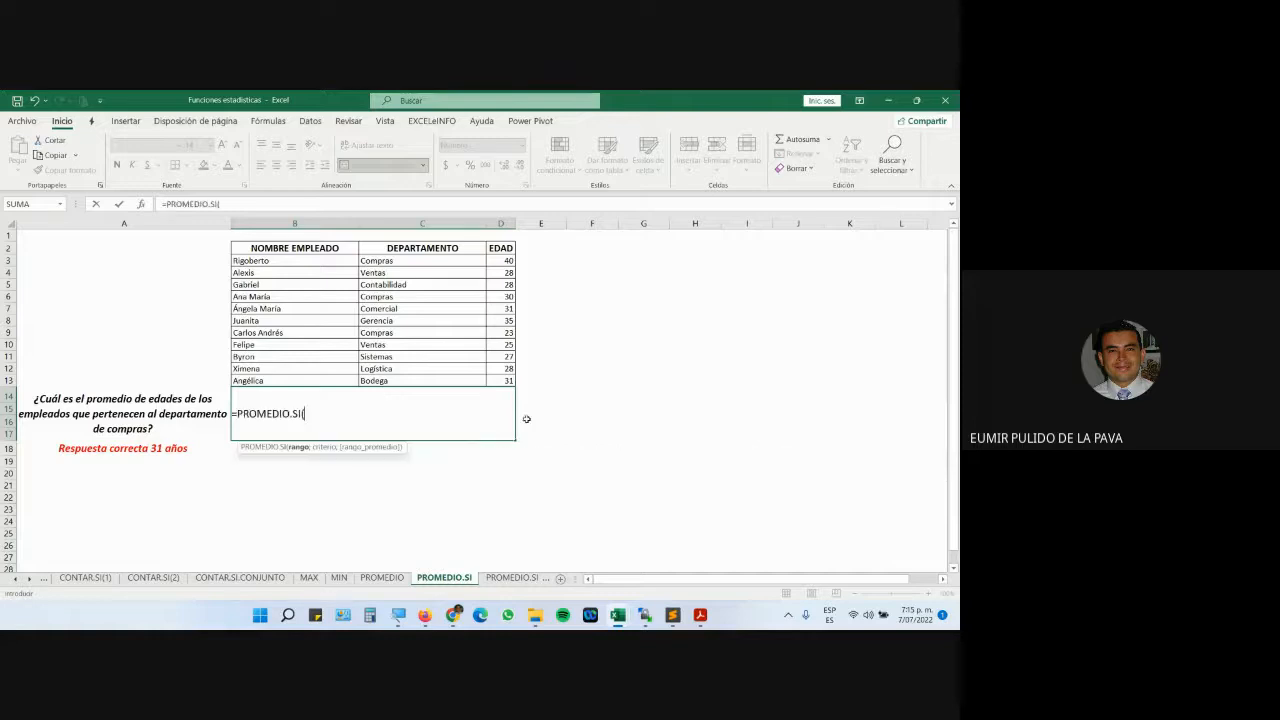
Give the PROMEDIO.SI formula the department range C3:C13 and the criterion "compras"
{"action": "left_click", "coordinate": [398, 614]}
{"action": "left_click", "coordinate": [506, 570]}
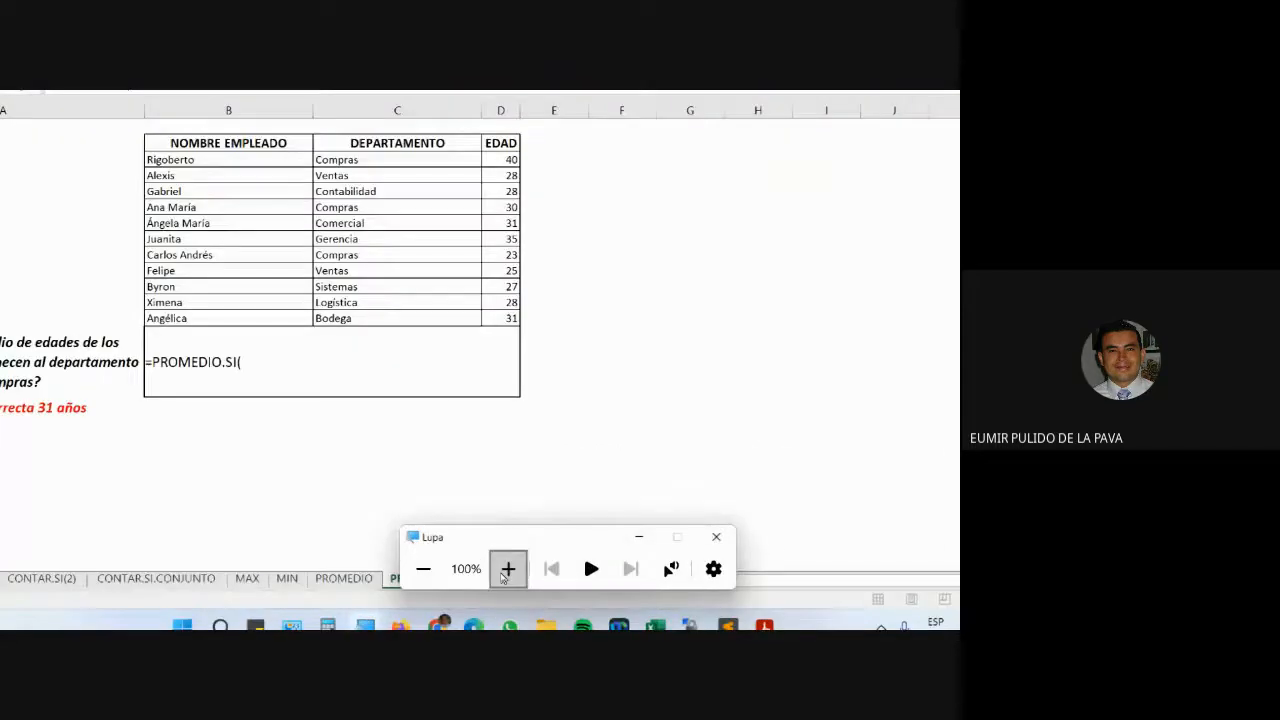
{"action": "left_click", "coordinate": [506, 570]}
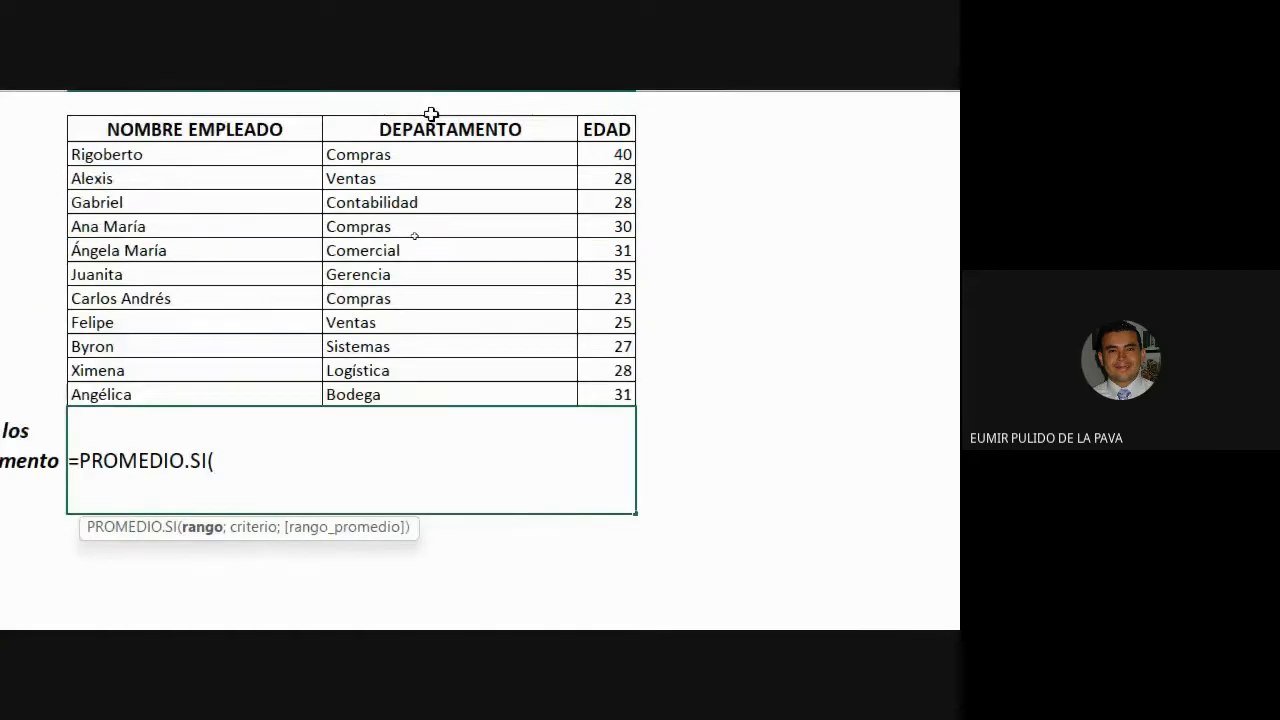
{"action": "left_click", "coordinate": [409, 230]}
{"action": "left_click_drag", "start_coordinate": [409, 237], "coordinate": [408, 462]}
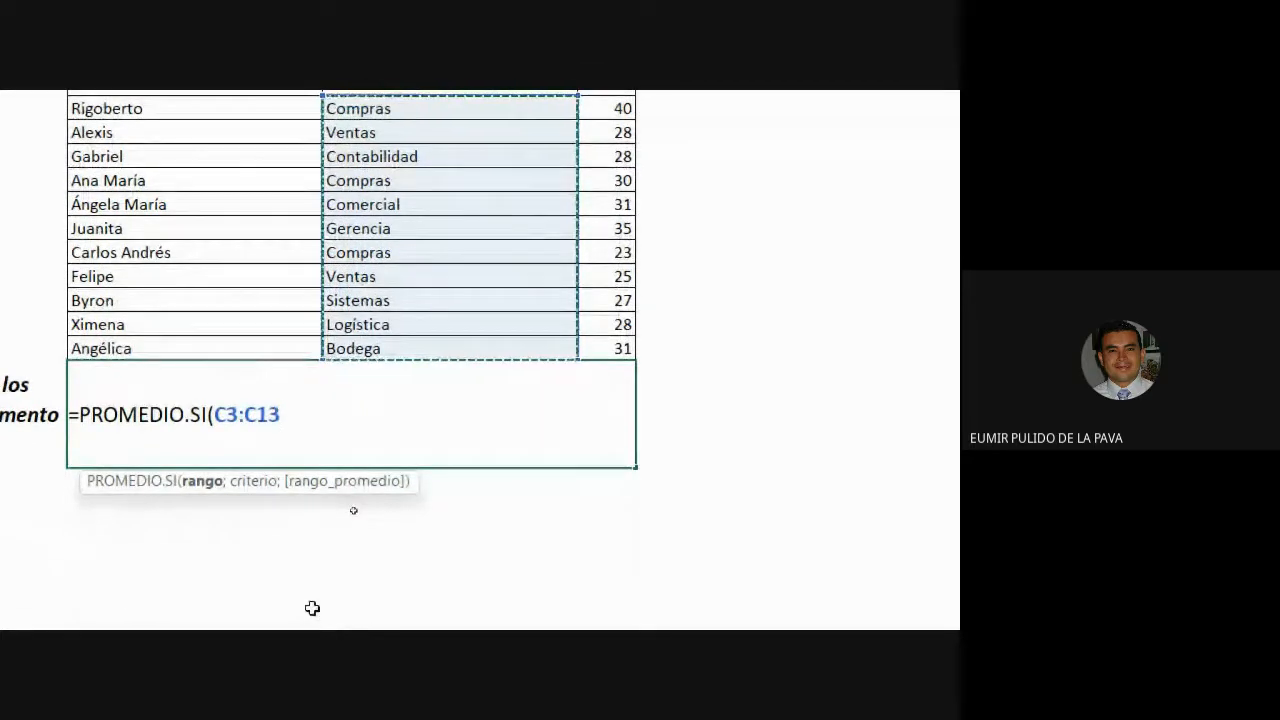
{"action": "type", "text": ";\"compra"}
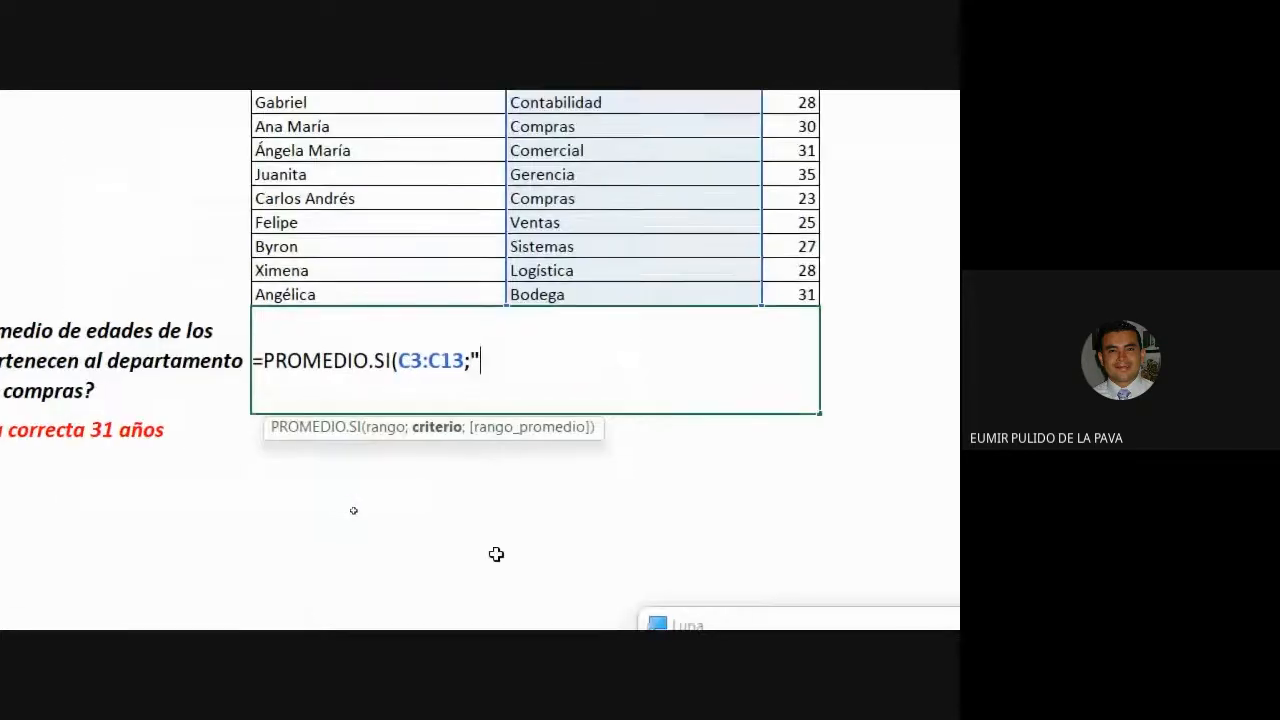
{"action": "type", "text": "s\""}
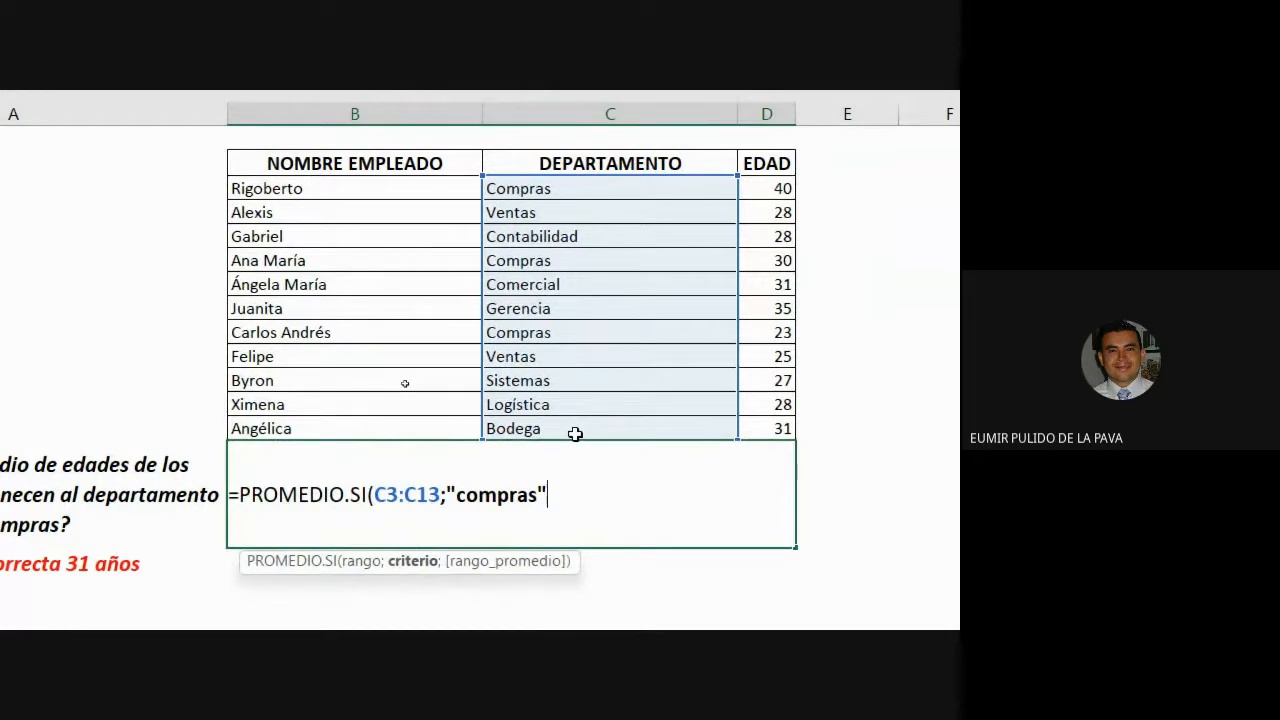
Complete the PROMEDIO.SI formula with the ages D3:D13 as the average range, and enter it in the merged answer cell
{"action": "type", "text": ";"}
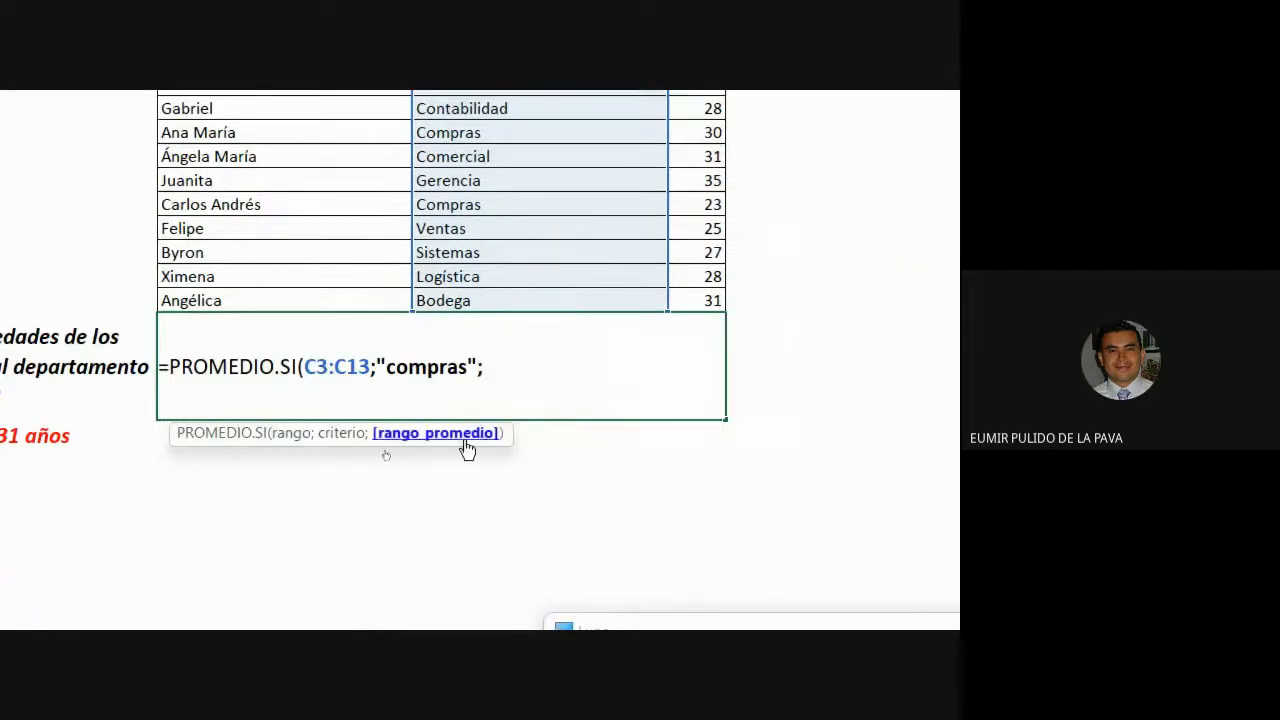
{"action": "left_click", "coordinate": [700, 163]}
{"action": "left_click_drag", "start_coordinate": [703, 160], "coordinate": [688, 403]}
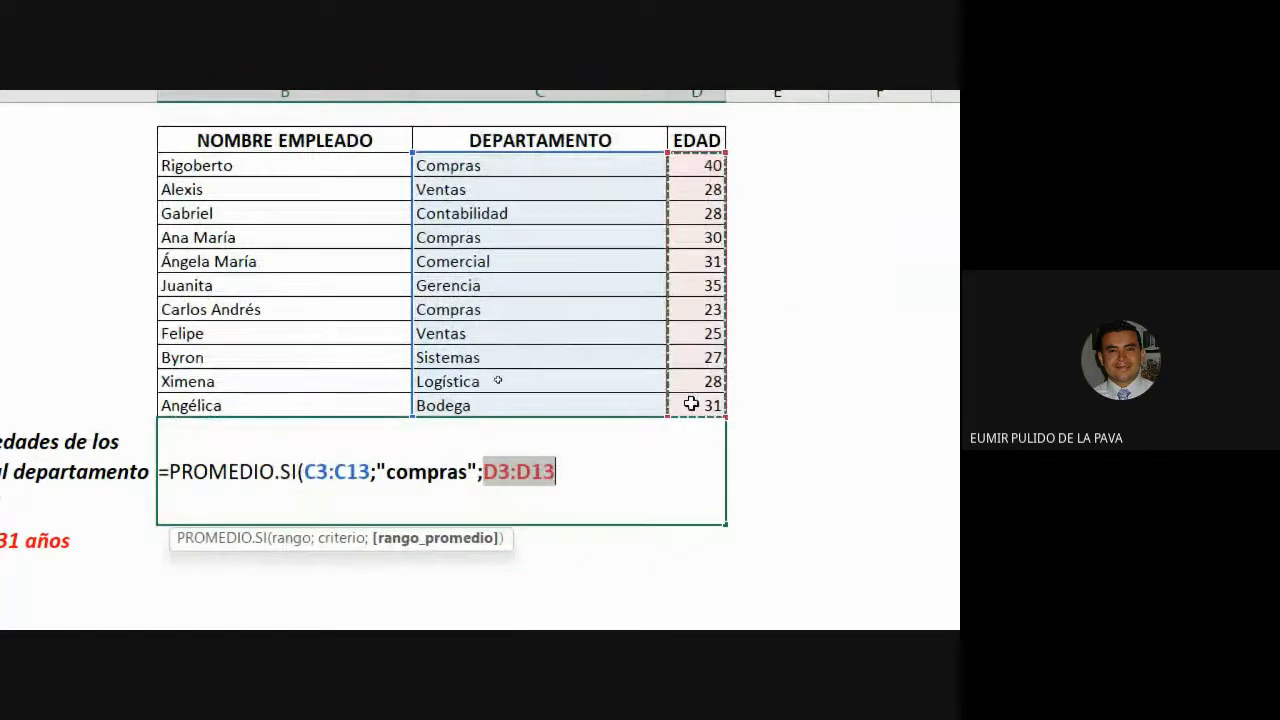
{"action": "type", "text": ")"}
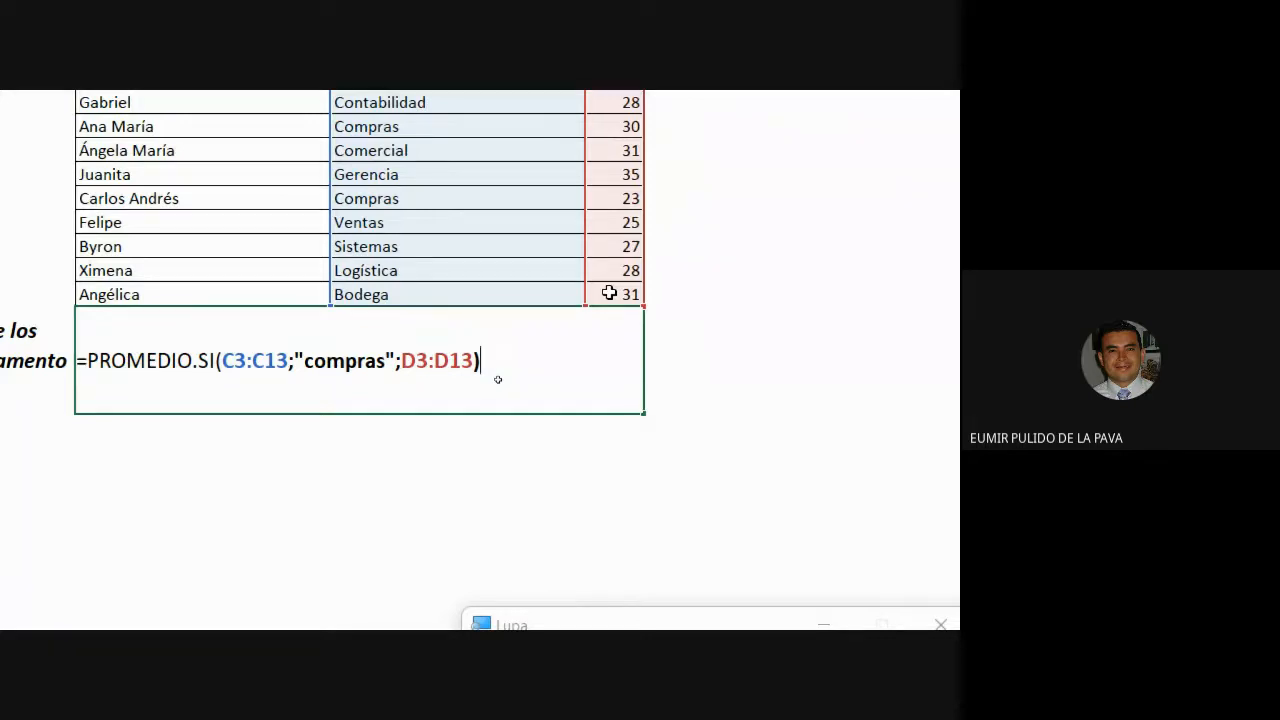
{"action": "key", "text": "Return"}
{"action": "left_click", "coordinate": [609, 296]}
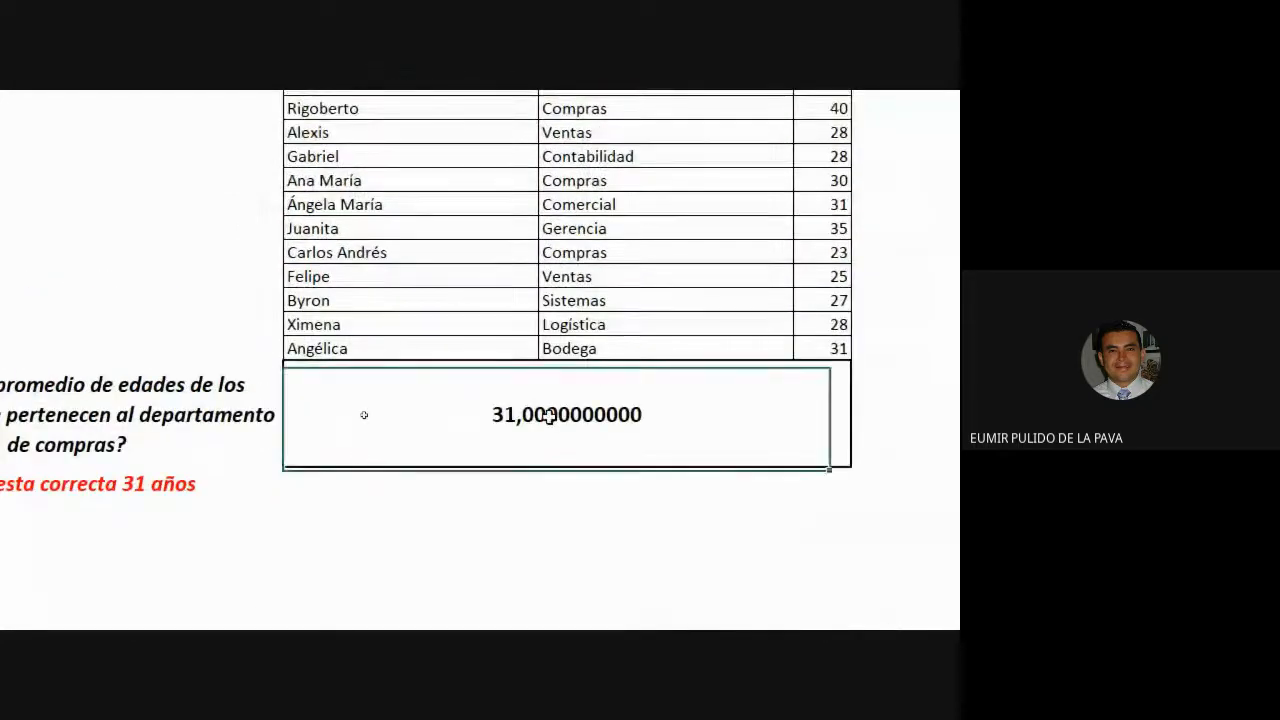
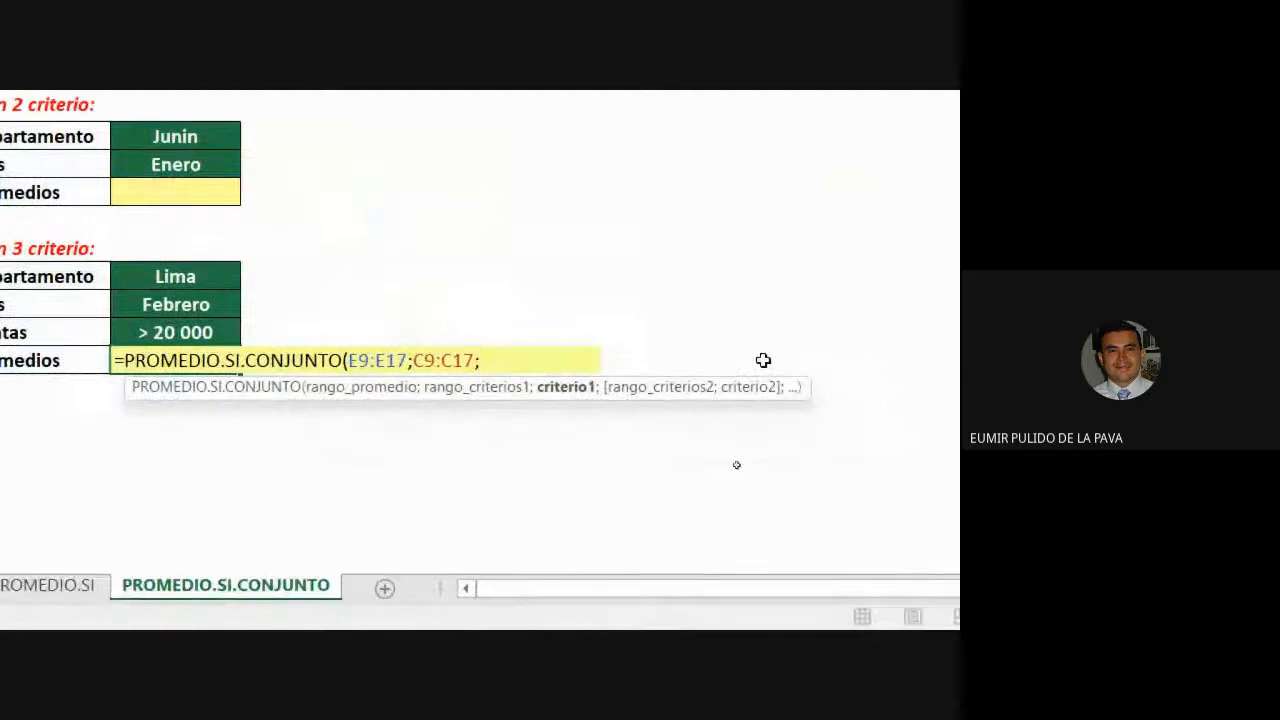
Add H14 as the first criterion of the PROMEDIO.SI.CONJUNTO formula, followed by month range D9:D17 with criterion H15
{"action": "left_click", "coordinate": [191, 276]}
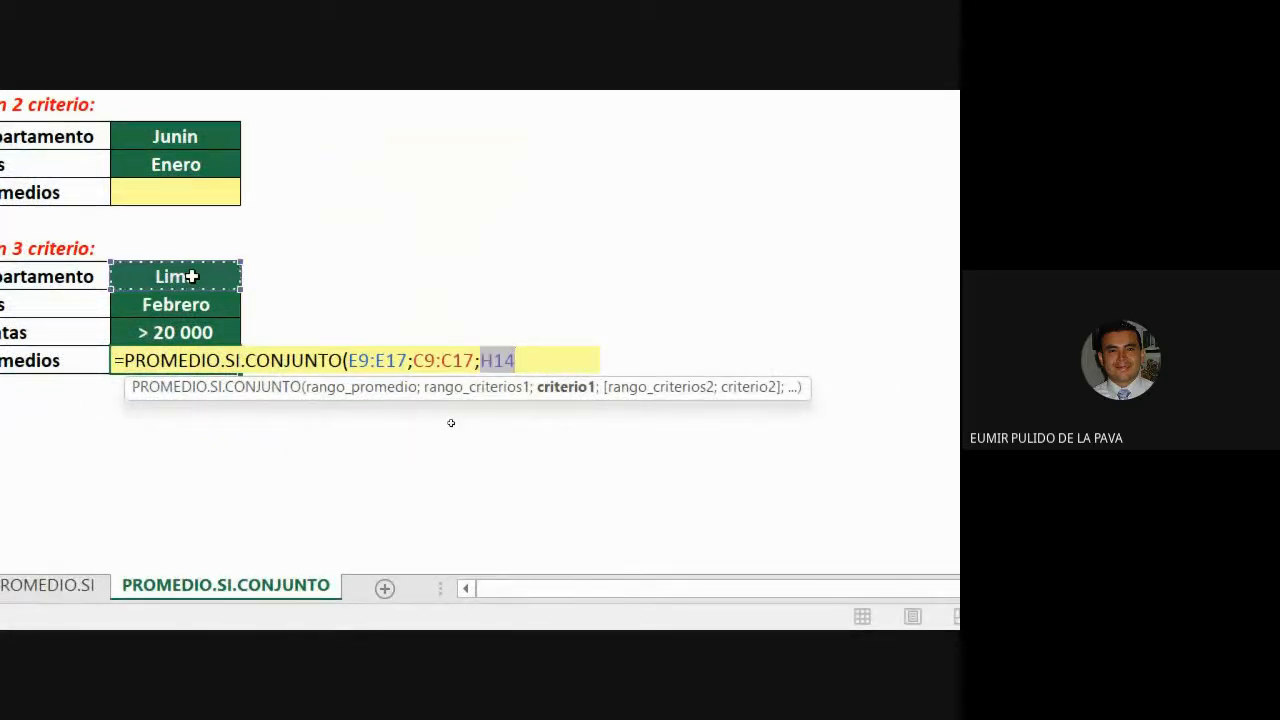
{"action": "type", "text": ";"}
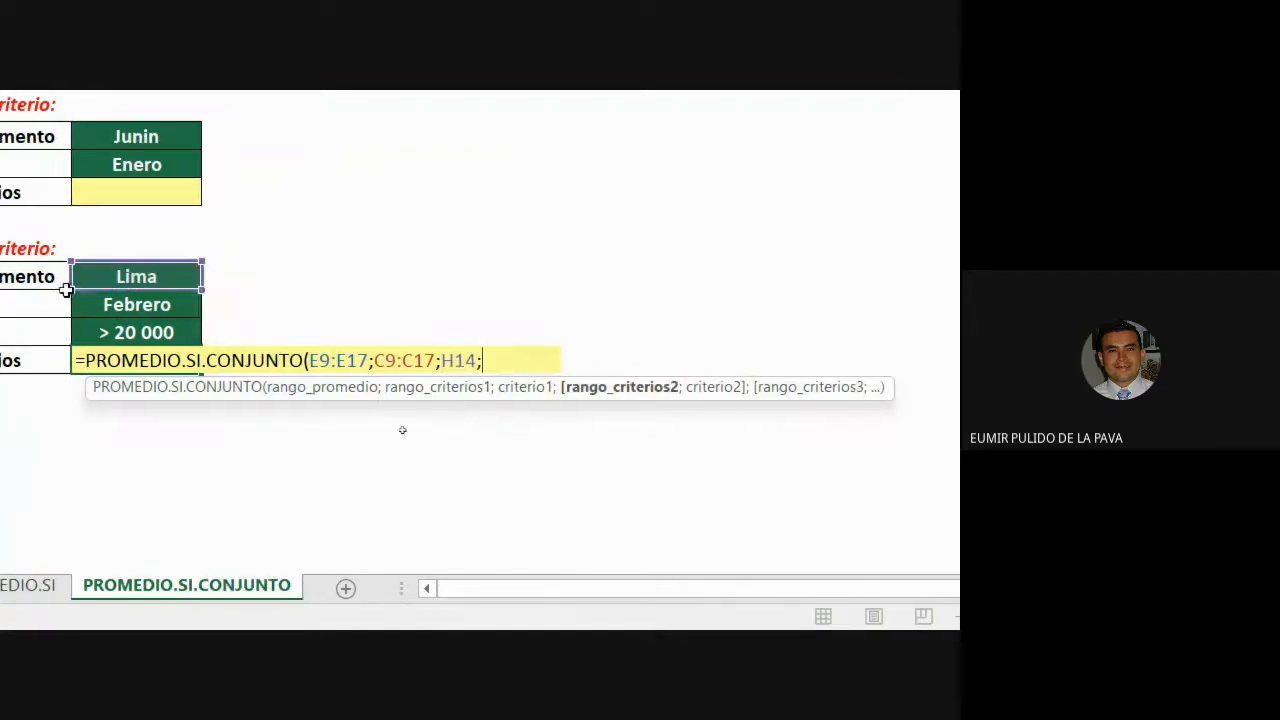
{"action": "left_click_drag", "start_coordinate": [206, 262], "coordinate": [228, 490]}
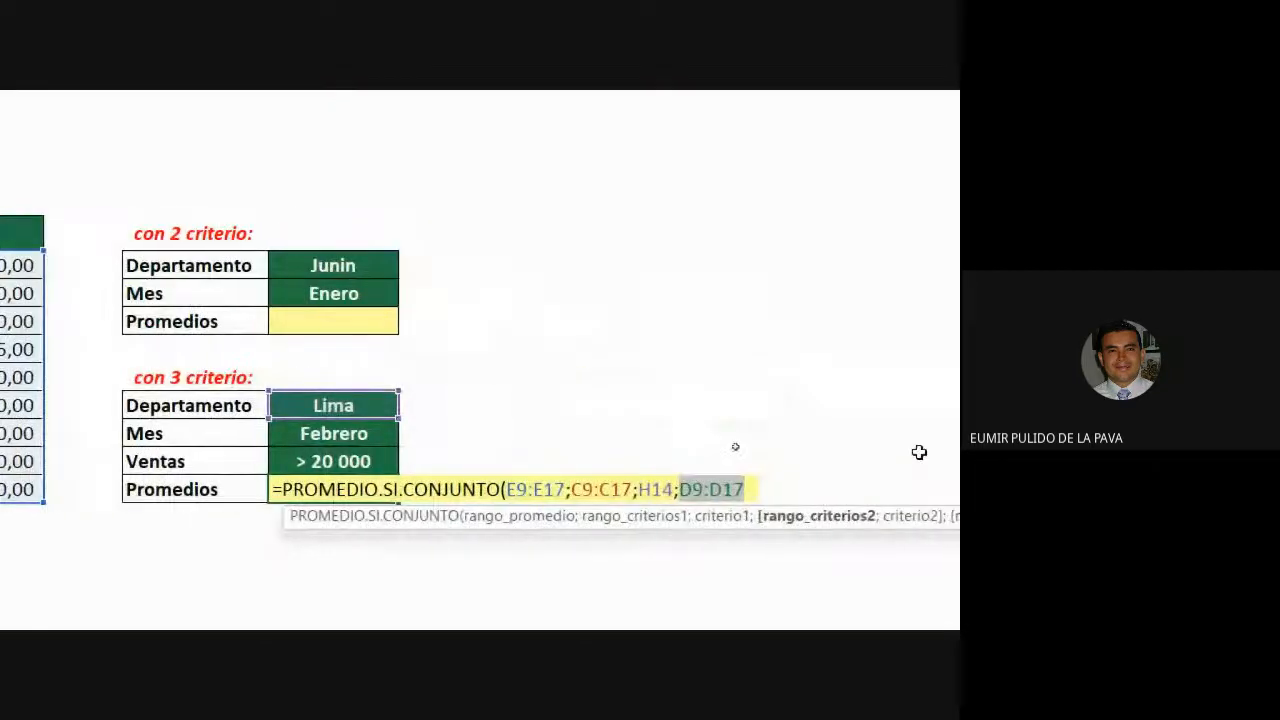
{"action": "type", "text": ";"}
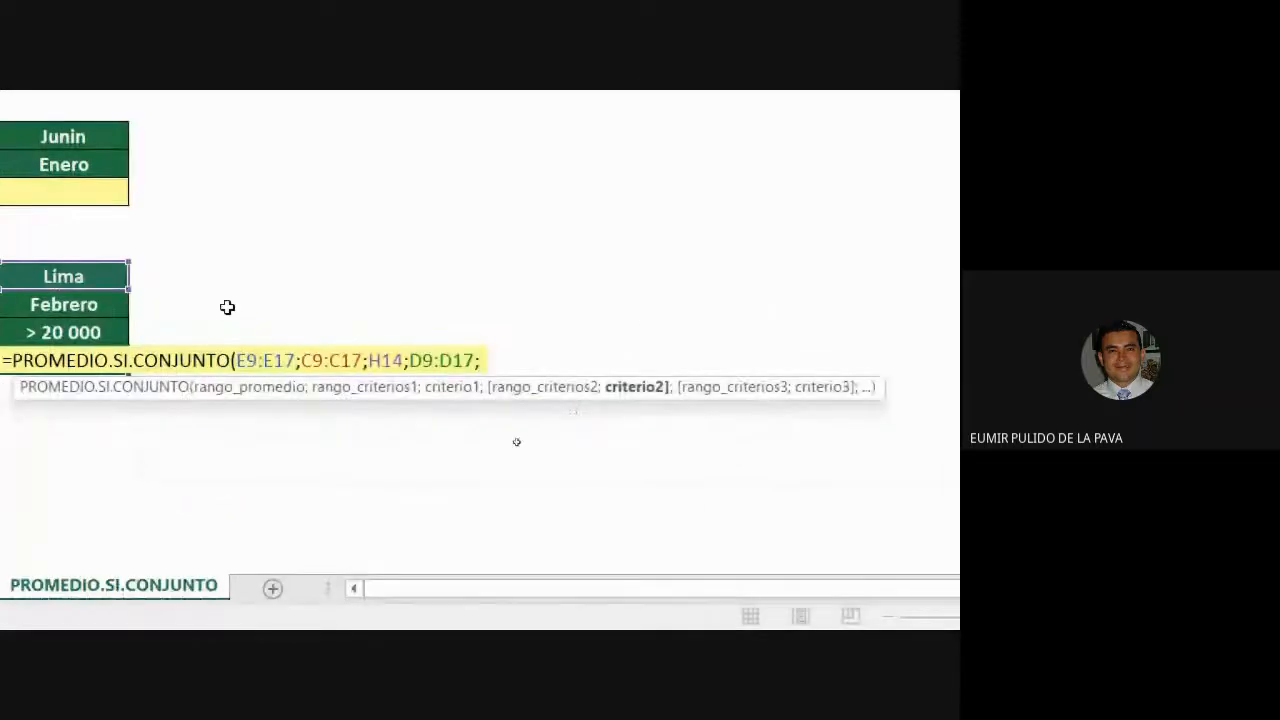
{"action": "left_click", "coordinate": [80, 309]}
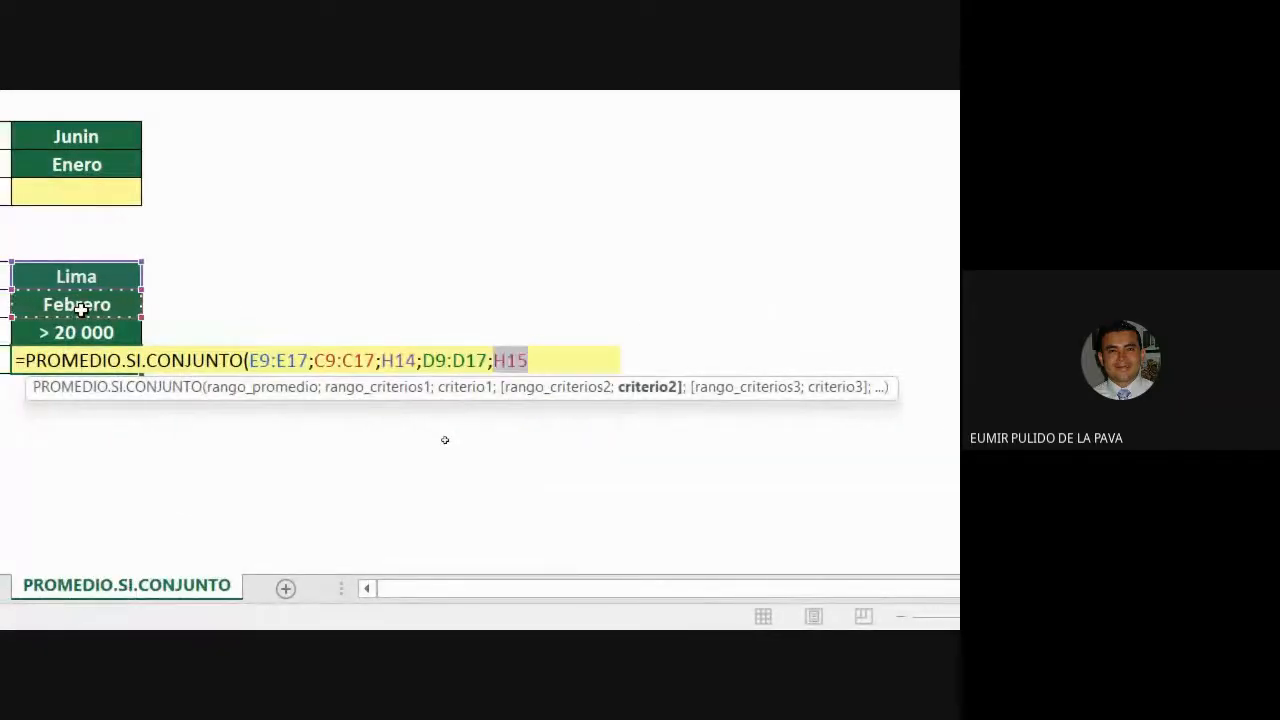
{"action": "type", "text": ";"}
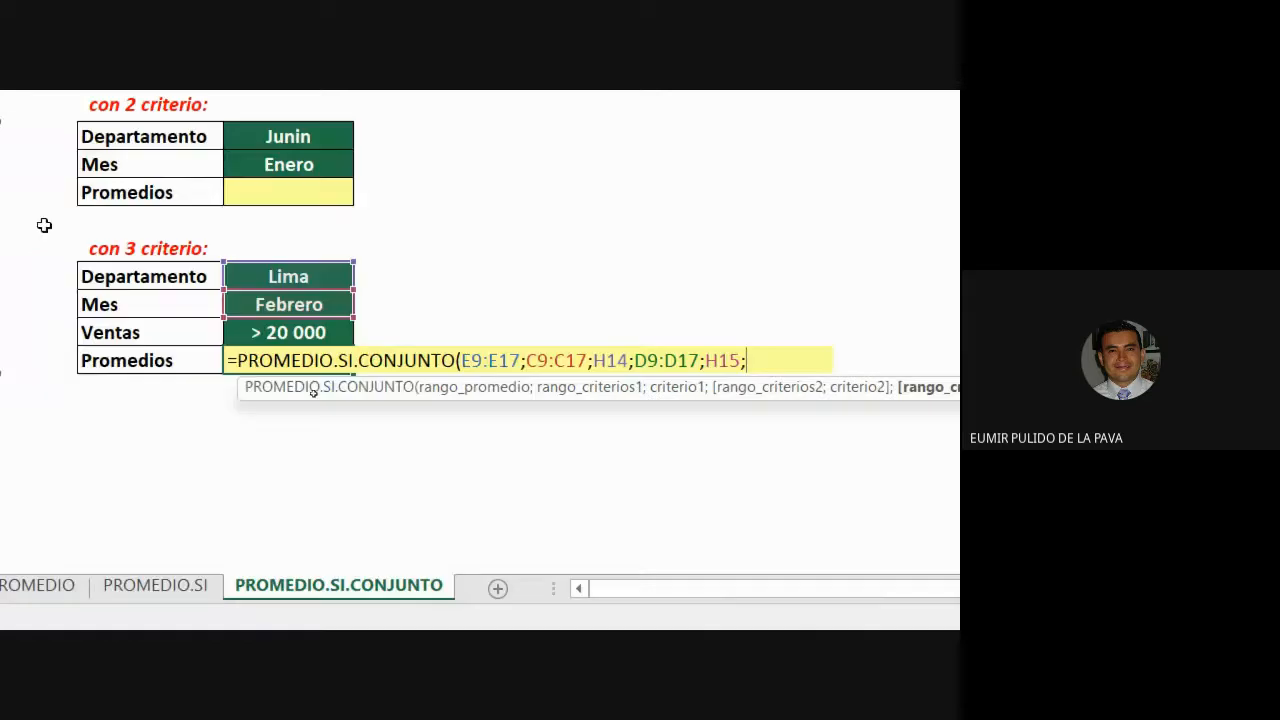
Add sales range E9:E17 with criterion ">20000" as the third condition and enter the PROMEDIO.SI.CONJUNTO formula
{"action": "left_click_drag", "start_coordinate": [194, 214], "coordinate": [214, 427]}
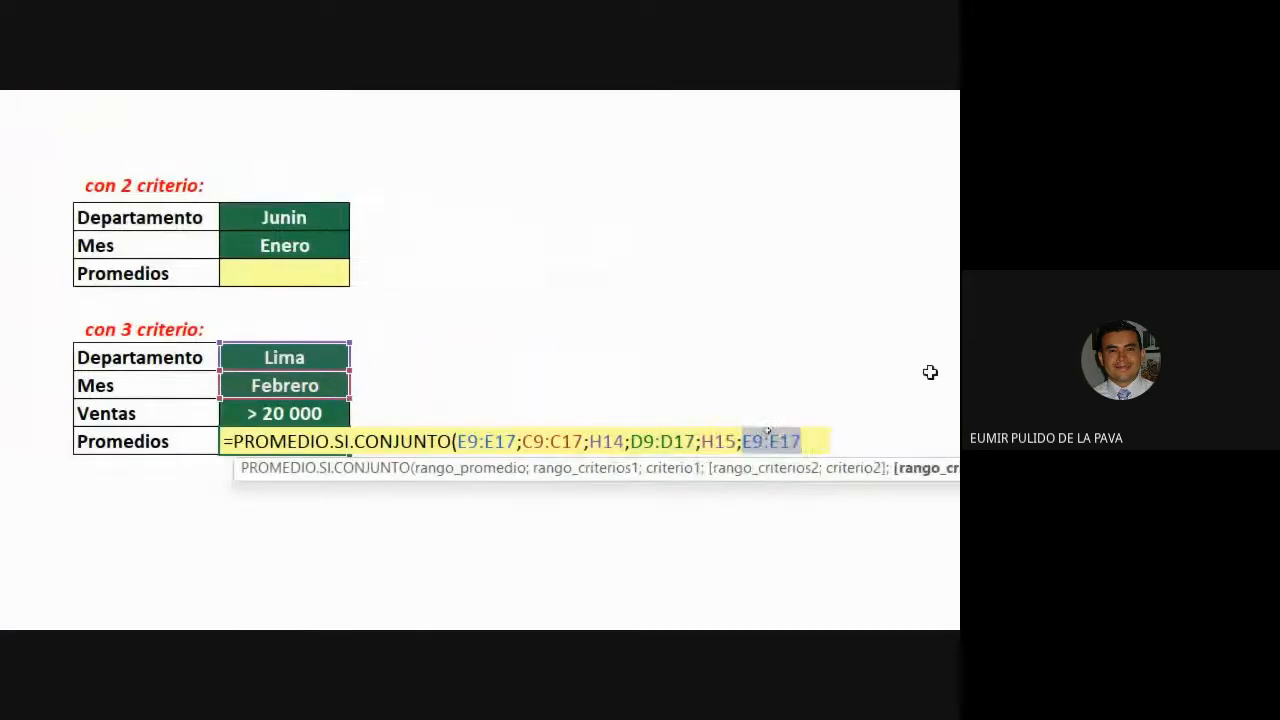
{"action": "type", "text": ";\""}
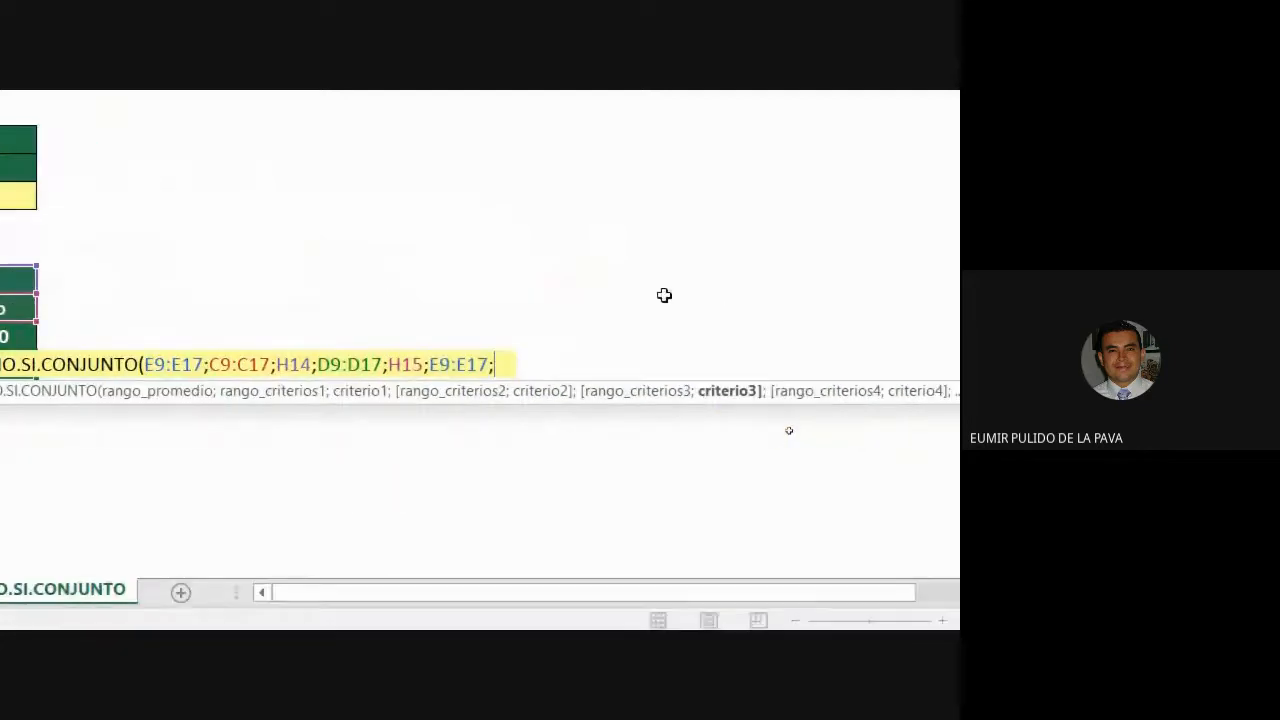
{"action": "type", "text": ">20000"}
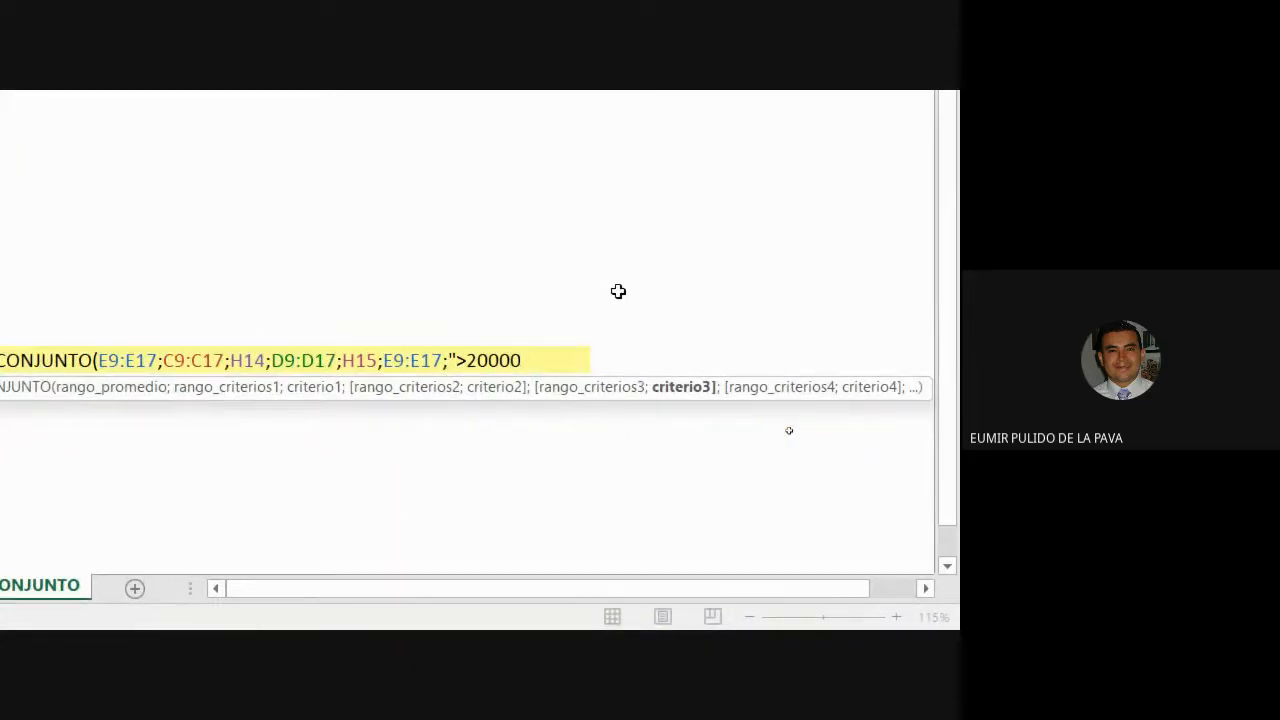
{"action": "type", "text": "\")"}
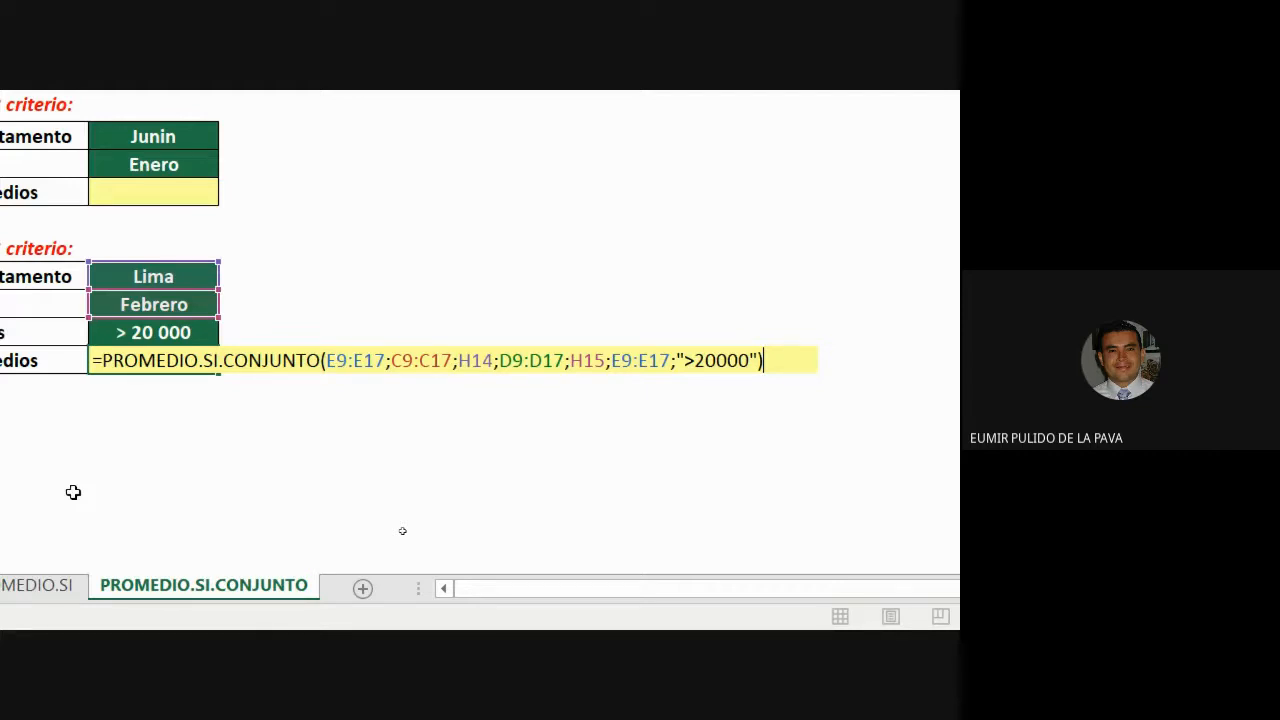
{"action": "key", "text": "Return"}
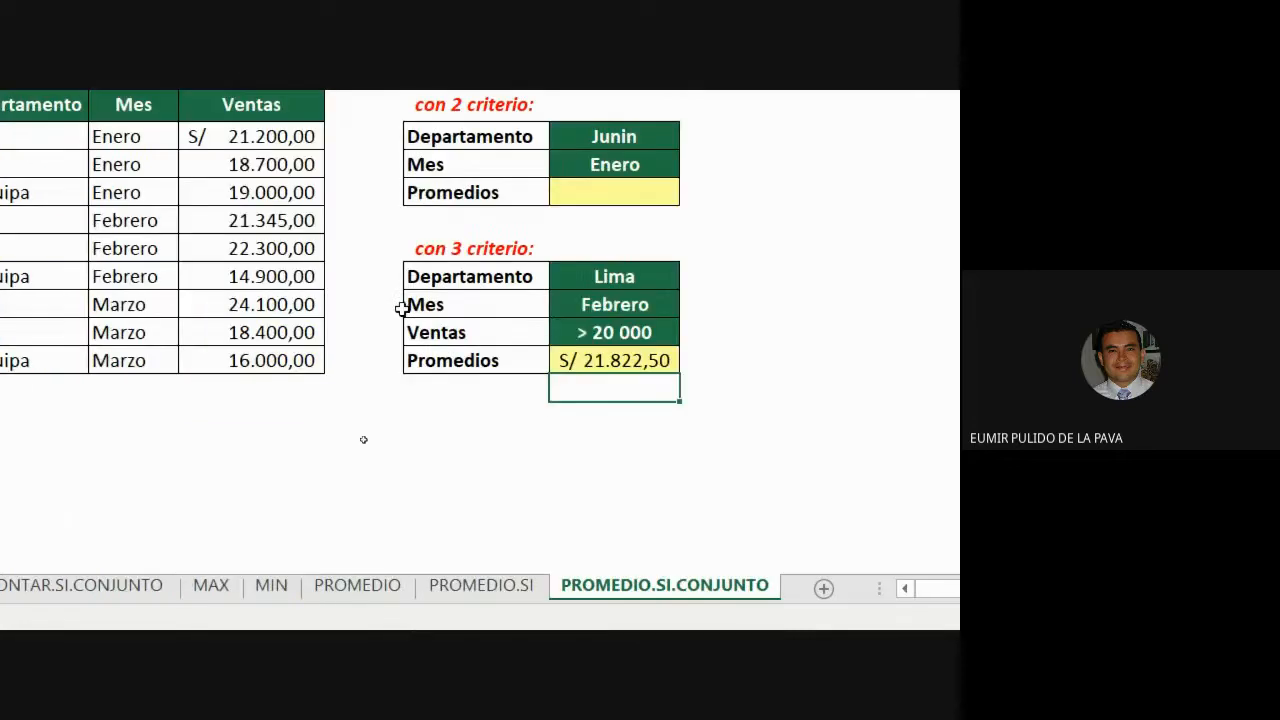
Open the PROMEDIO.SI.CONJUNTO formula in H17 to review its arguments, and close it without edits
{"action": "left_click", "coordinate": [652, 372]}
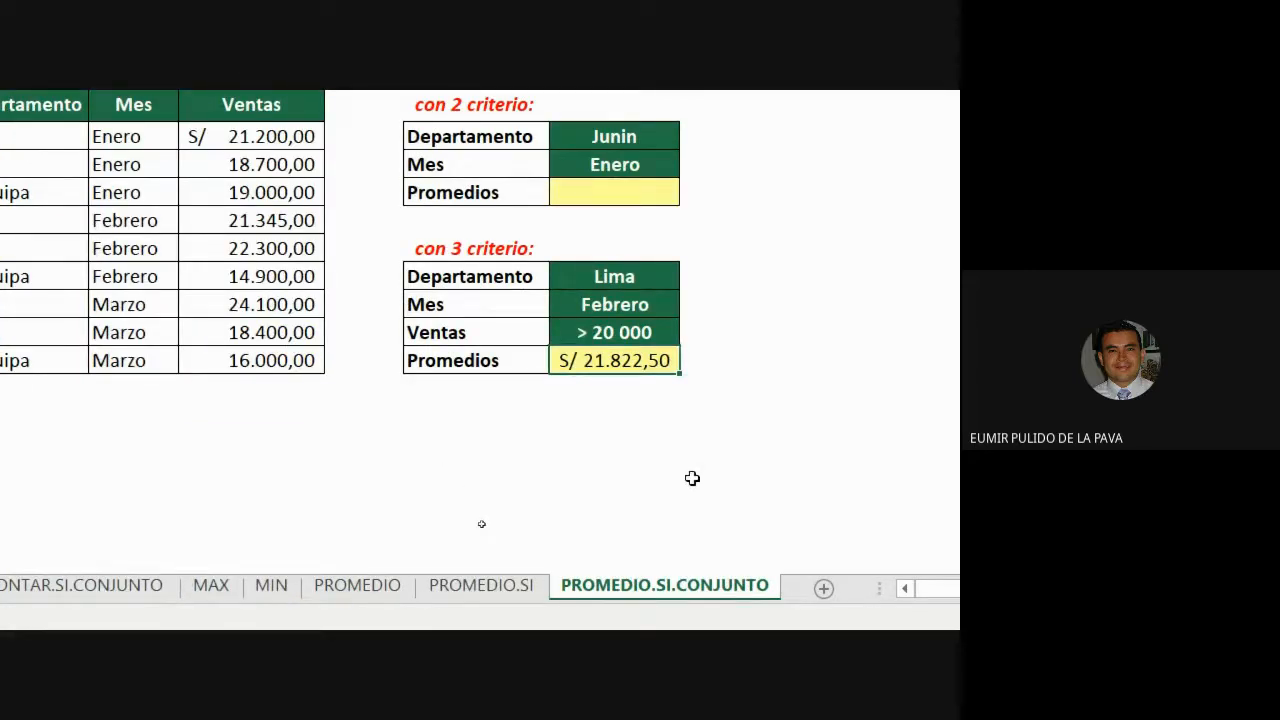
{"action": "double_click", "coordinate": [634, 360]}
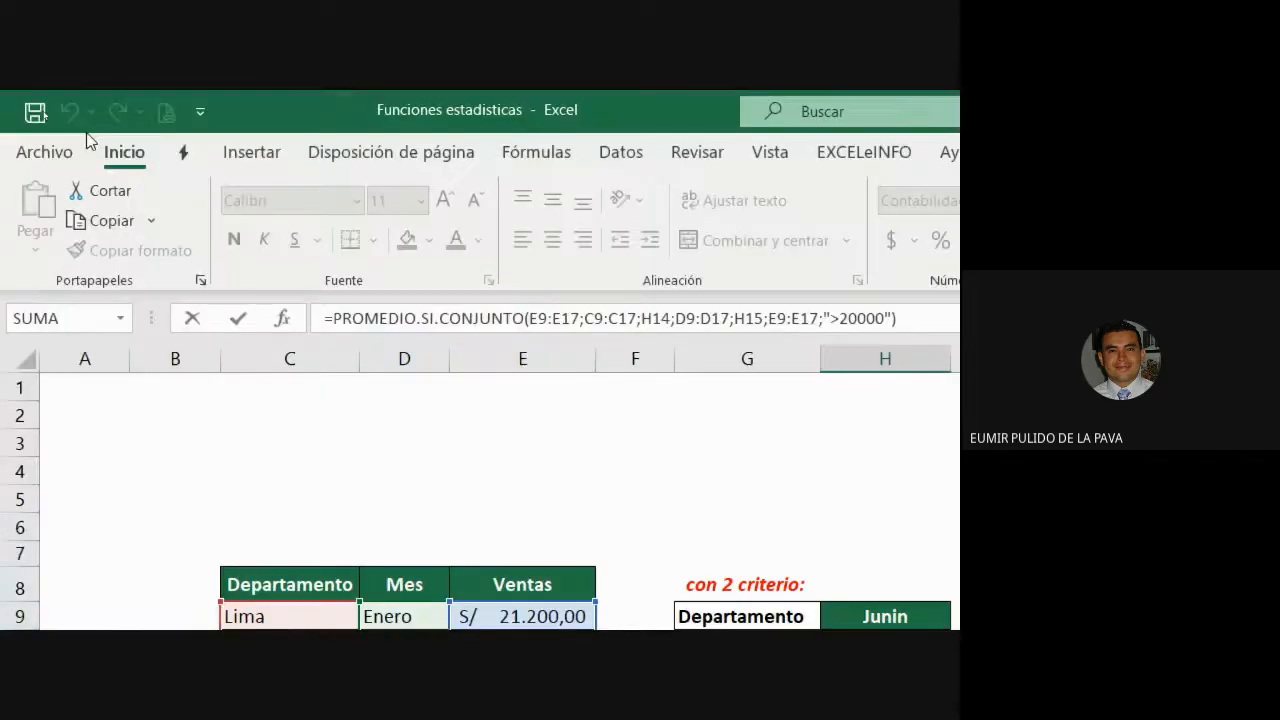
{"action": "key", "text": "Return"}
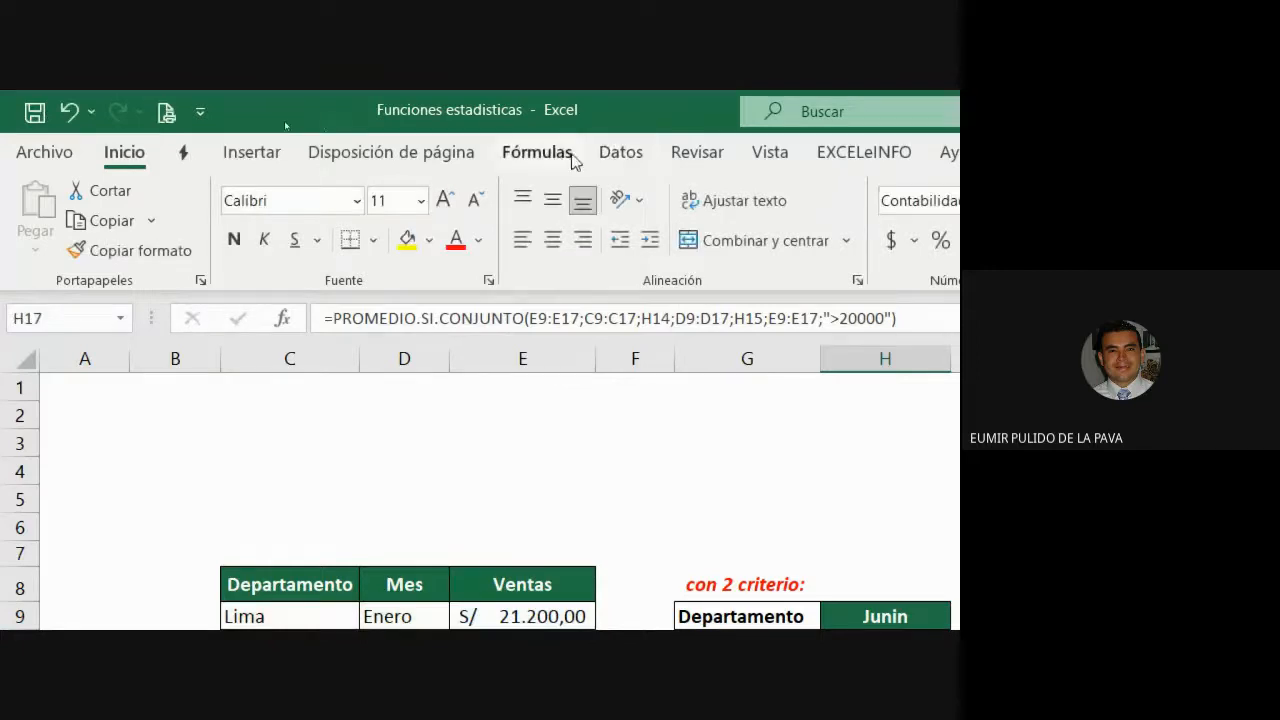
Browse the Estadísticas category of the function library to examine the available statistical functions, and close the list
{"action": "left_click", "coordinate": [552, 156]}
{"action": "left_click", "coordinate": [764, 212]}
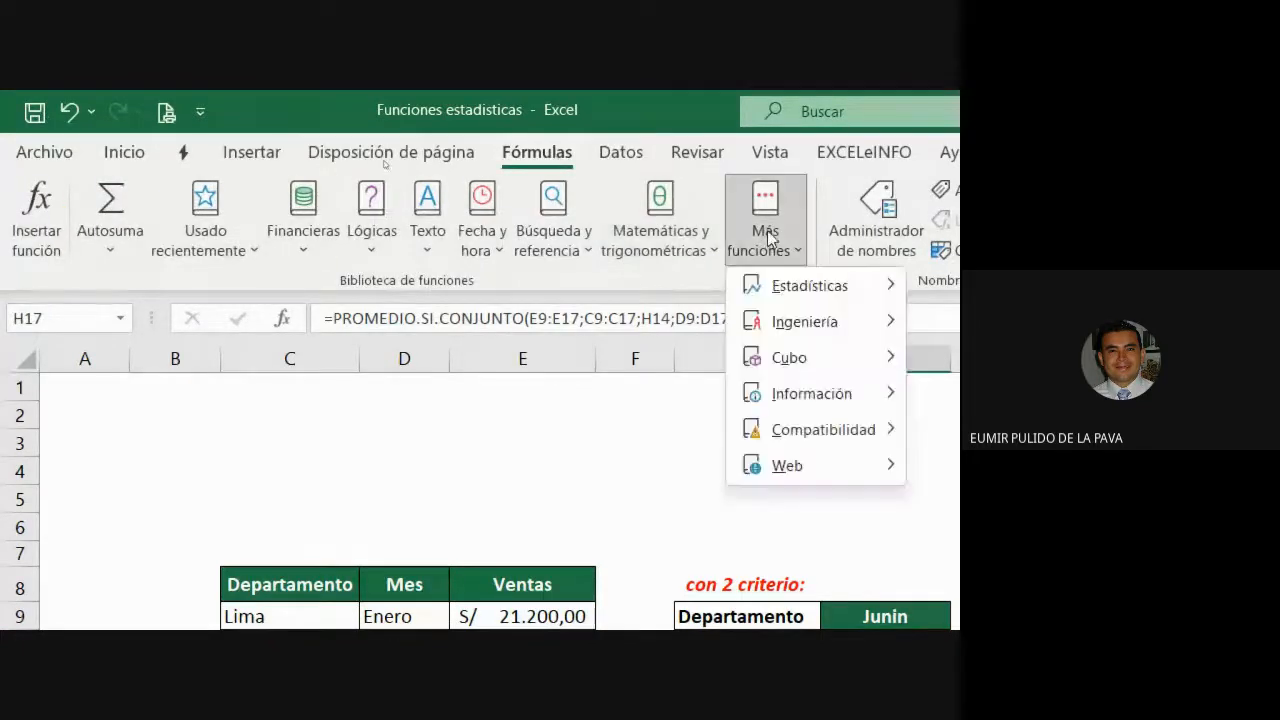
{"action": "mouse_move", "coordinate": [587, 285]}
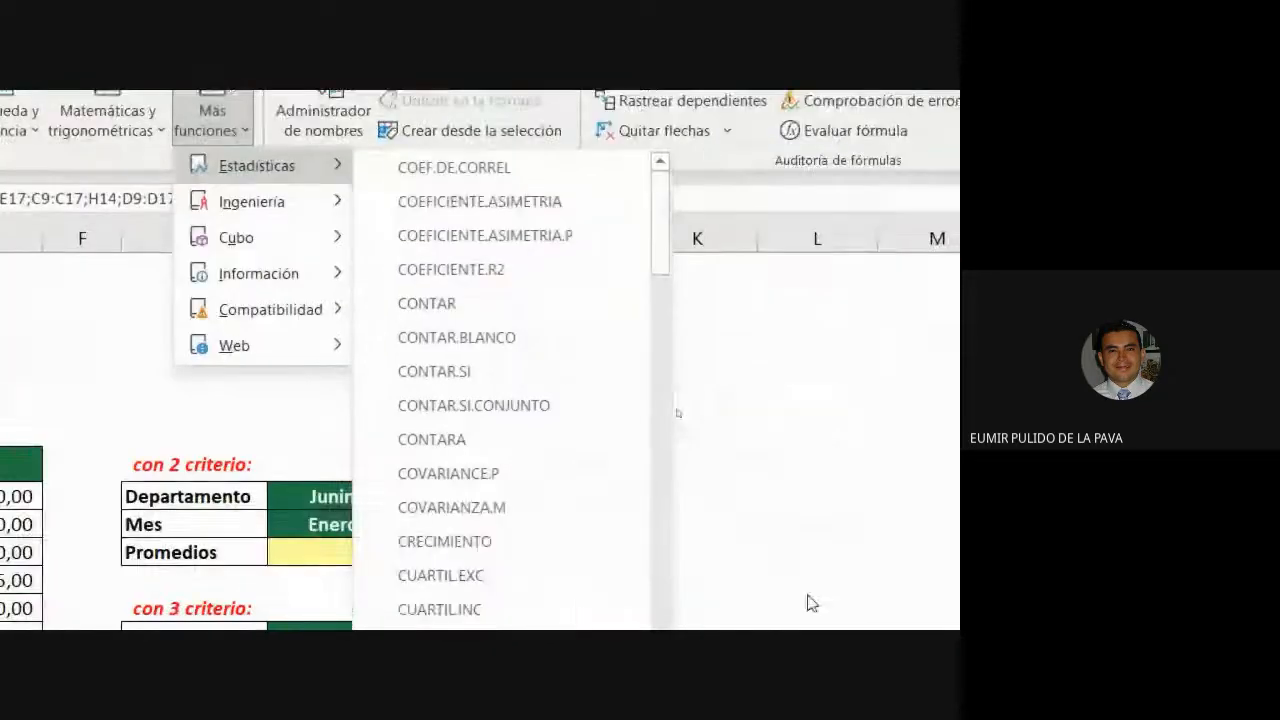
{"action": "left_click_drag", "start_coordinate": [668, 183], "coordinate": [723, 417]}
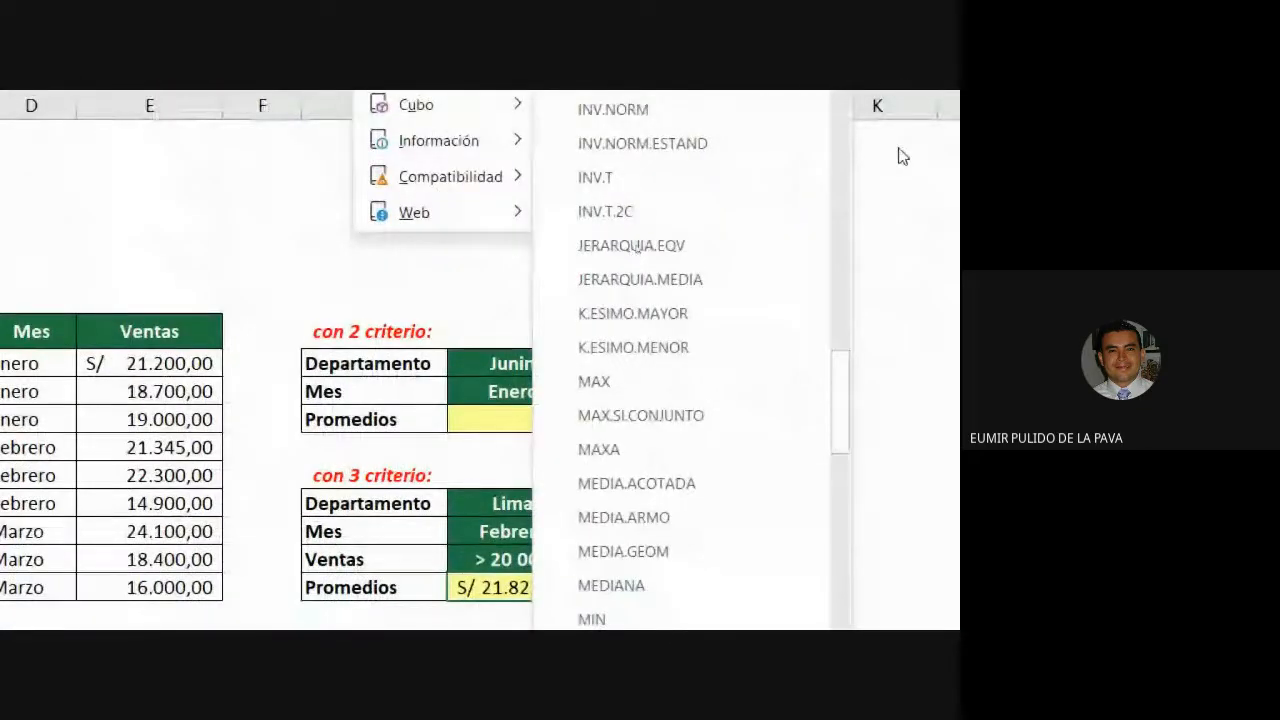
{"action": "scroll", "coordinate": [722, 520], "scroll_direction": "down", "scroll_amount": 5}
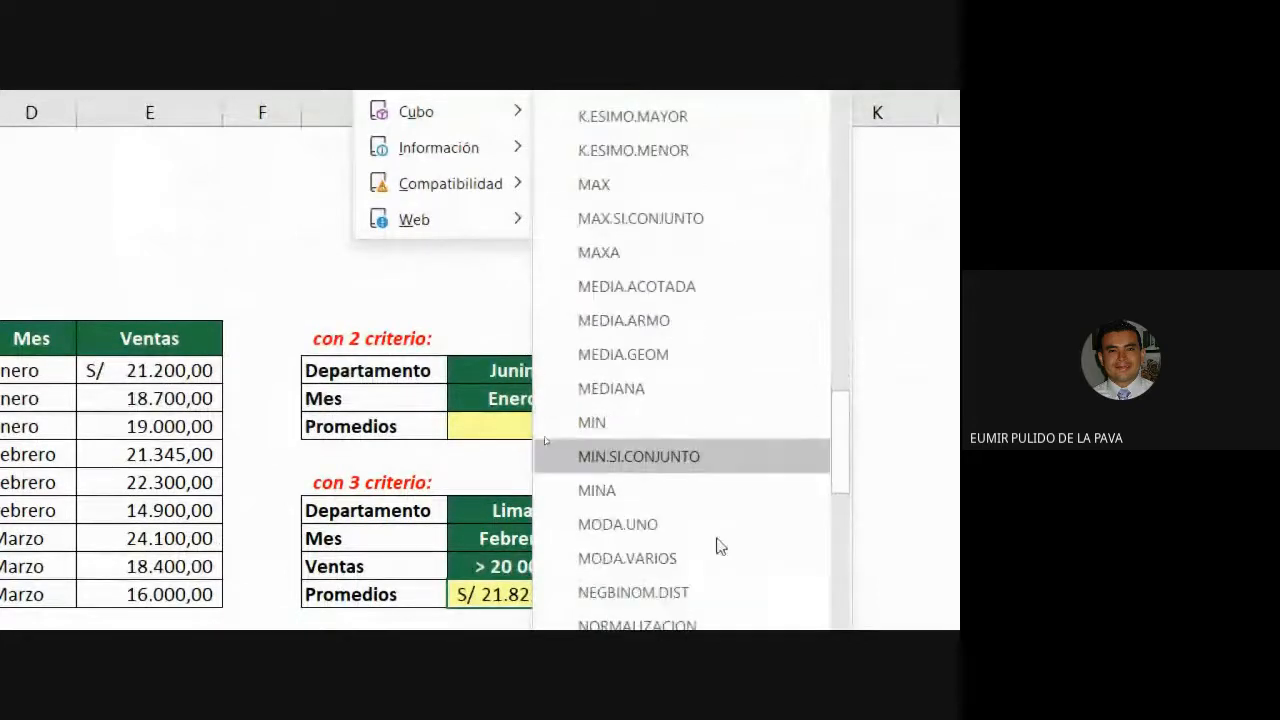
{"action": "scroll", "coordinate": [711, 611], "scroll_direction": "down", "scroll_amount": 3}
{"action": "left_click", "coordinate": [446, 606]}
{"action": "left_click_drag", "start_coordinate": [443, 606], "coordinate": [449, 609]}
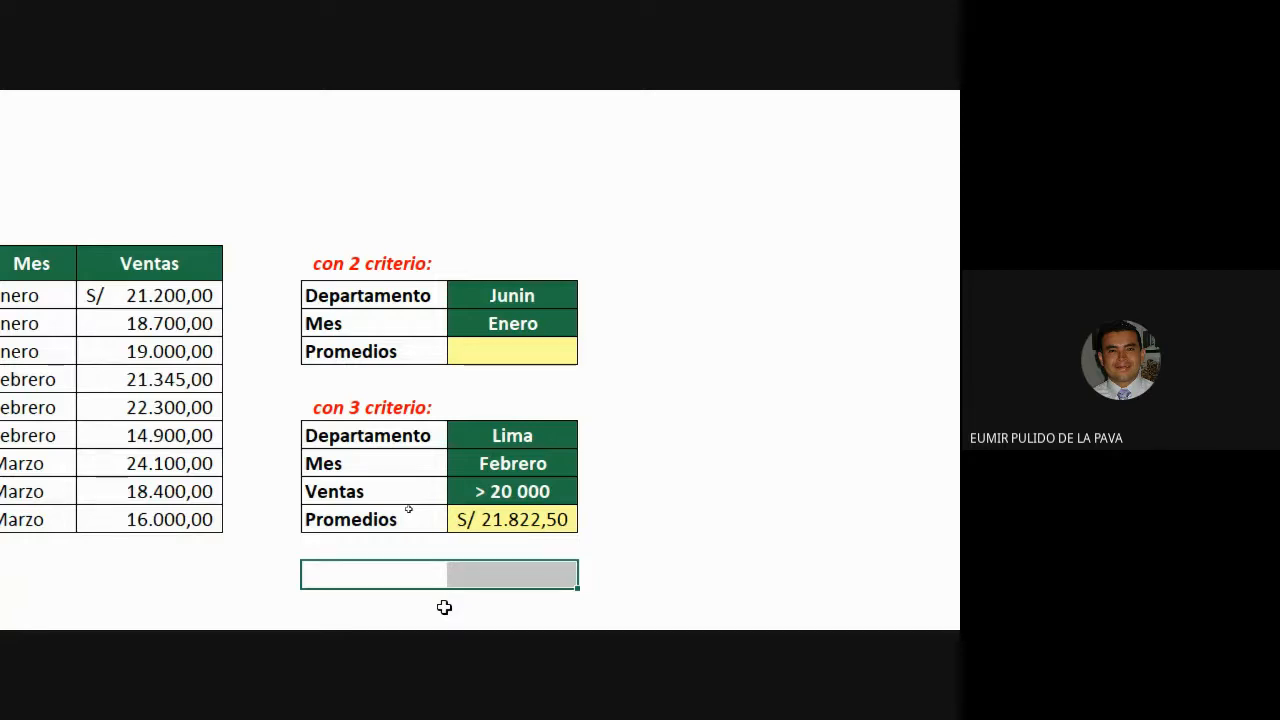
{"action": "scroll", "coordinate": [444, 607], "scroll_direction": "down", "scroll_amount": 1}
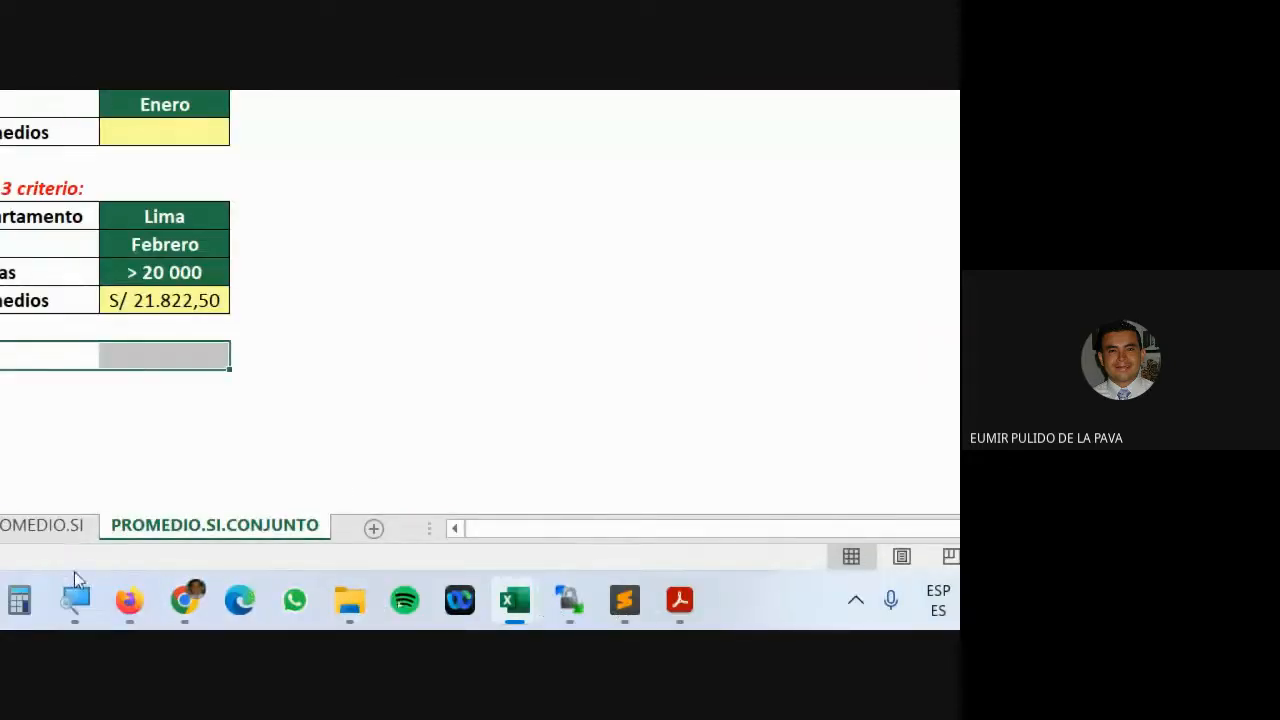
Restore the screen magnification to 100% and switch to the Google Meet call to check its chat
{"action": "left_click", "coordinate": [222, 598]}
{"action": "left_click", "coordinate": [309, 511]}
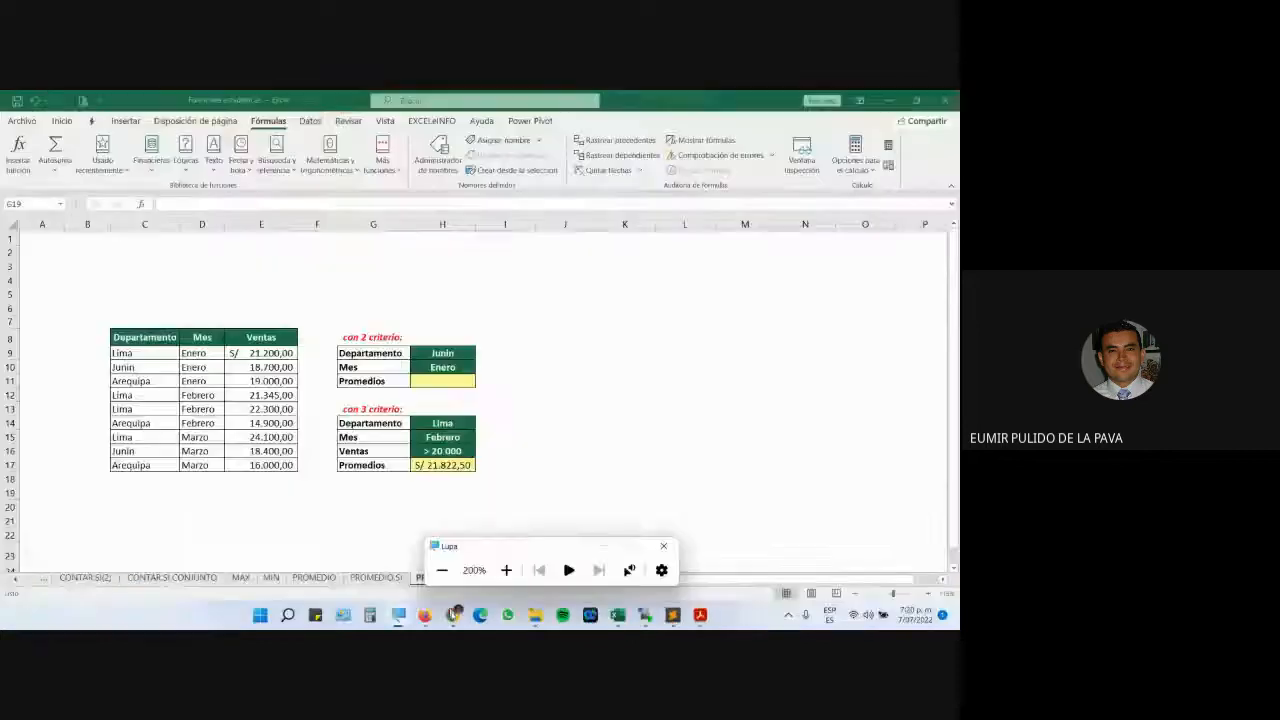
{"action": "left_click", "coordinate": [453, 615]}
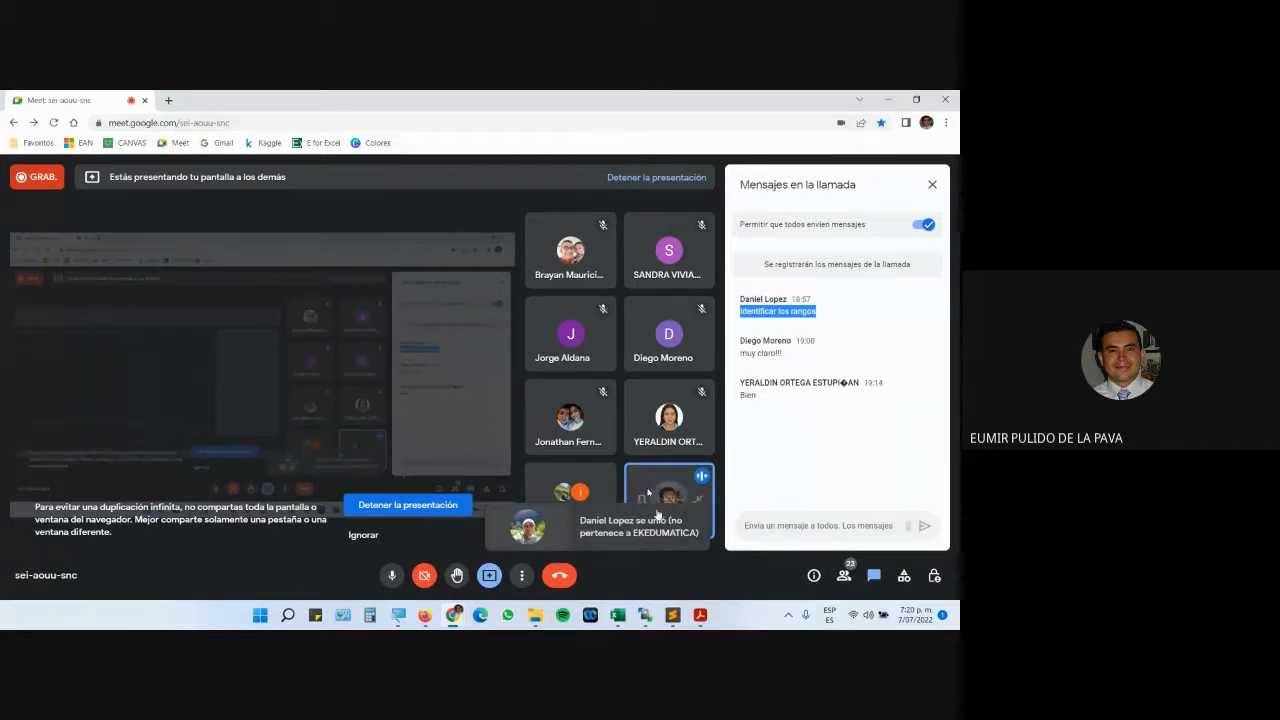
Switch back to Excel and close the Funciones estadísticas and Funciones matemáticas workbooks without saving
{"action": "left_click", "coordinate": [617, 615]}
{"action": "left_click", "coordinate": [683, 552]}
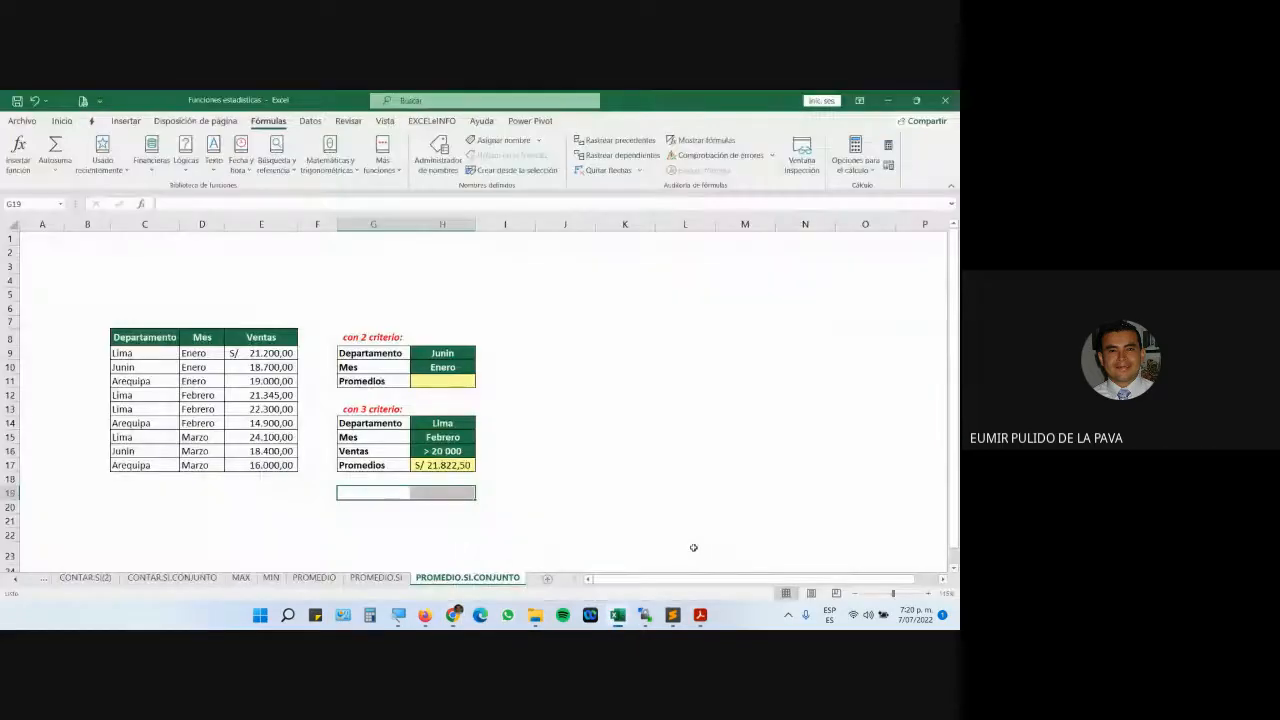
{"action": "key", "text": "alt+F4"}
{"action": "left_click", "coordinate": [479, 379]}
{"action": "key", "text": "alt+F4"}
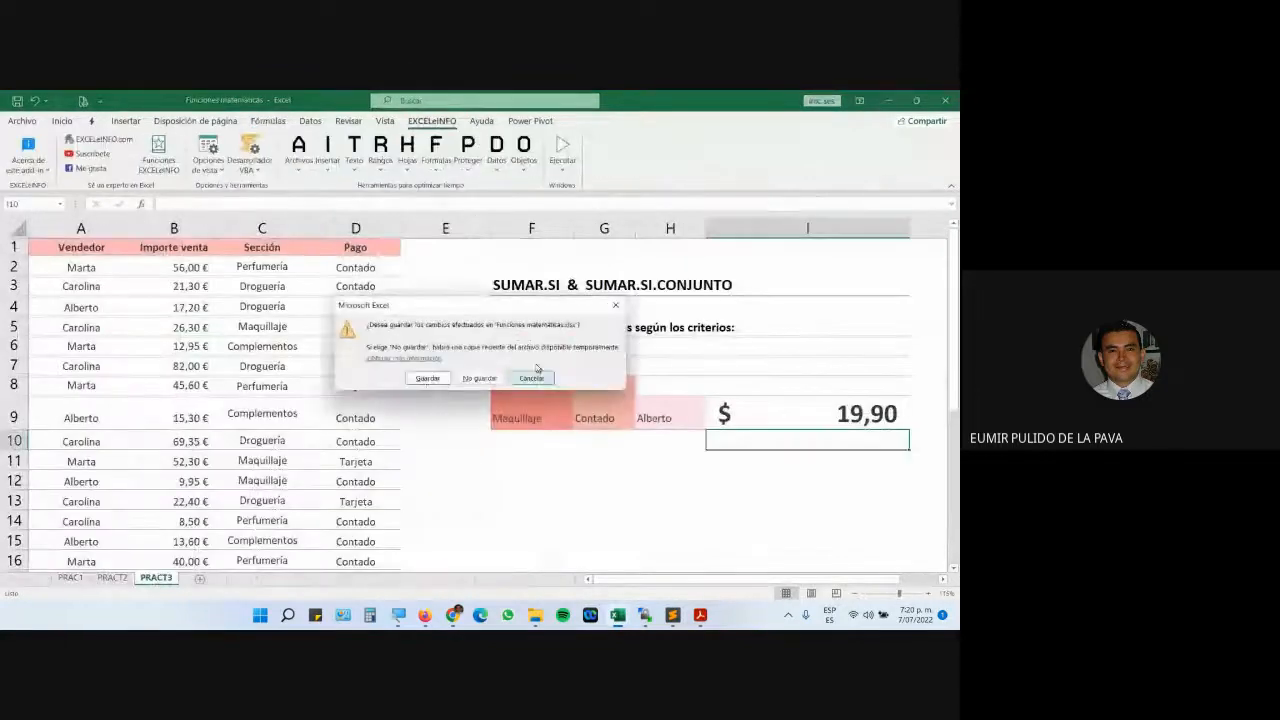
{"action": "left_click", "coordinate": [479, 379]}
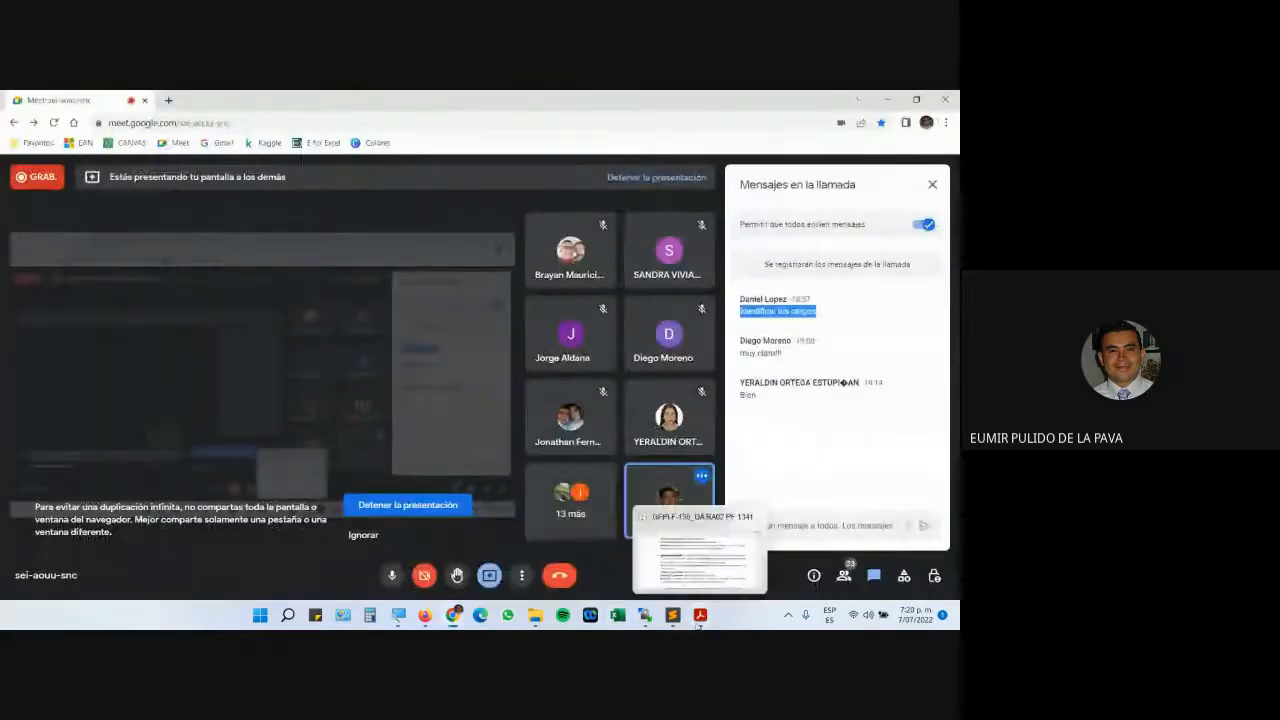
Switch to the PDF guide in Adobe Acrobat Reader and review the Filtros section and its Filtros básicos.xlsx exercise file
{"action": "left_click", "coordinate": [700, 548]}
{"action": "scroll", "coordinate": [525, 410], "scroll_direction": "down", "scroll_amount": 6}
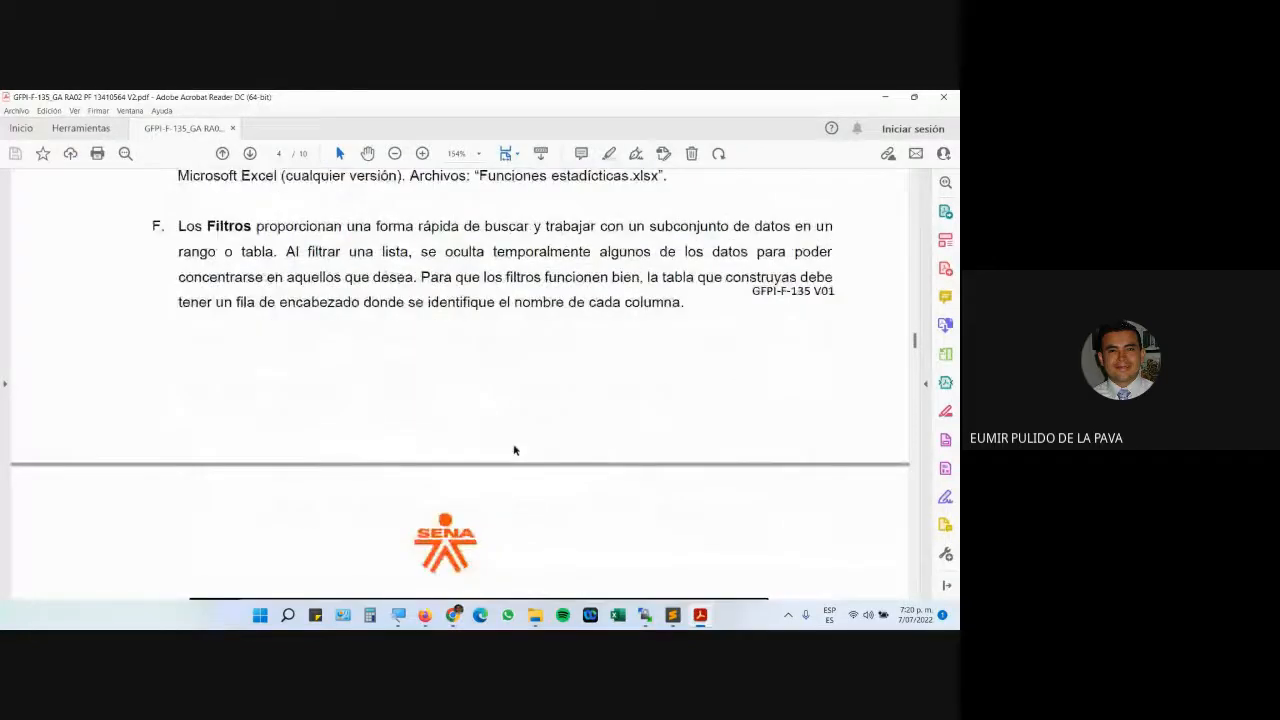
{"action": "left_click_drag", "start_coordinate": [178, 226], "coordinate": [672, 307]}
{"action": "scroll", "coordinate": [437, 409], "scroll_direction": "down", "scroll_amount": 7}
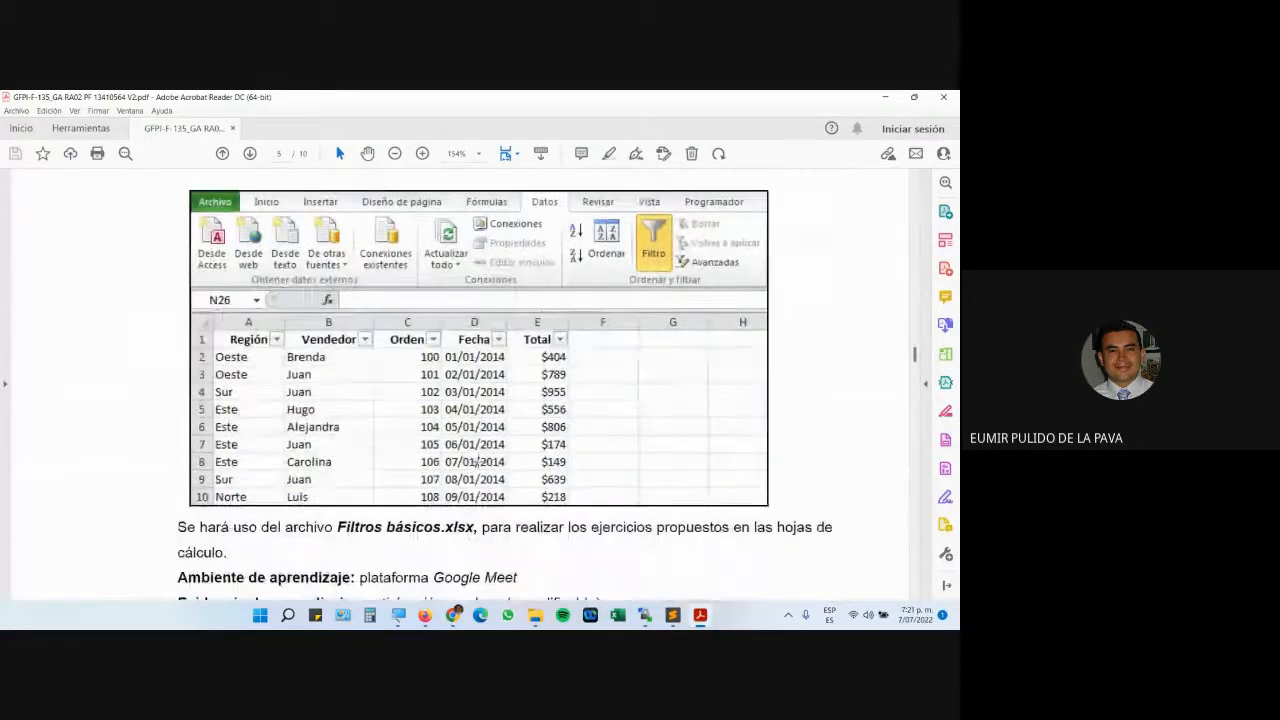
{"action": "left_click_drag", "start_coordinate": [337, 527], "coordinate": [469, 536]}
{"action": "scroll", "coordinate": [464, 504], "scroll_direction": "down", "scroll_amount": 2}
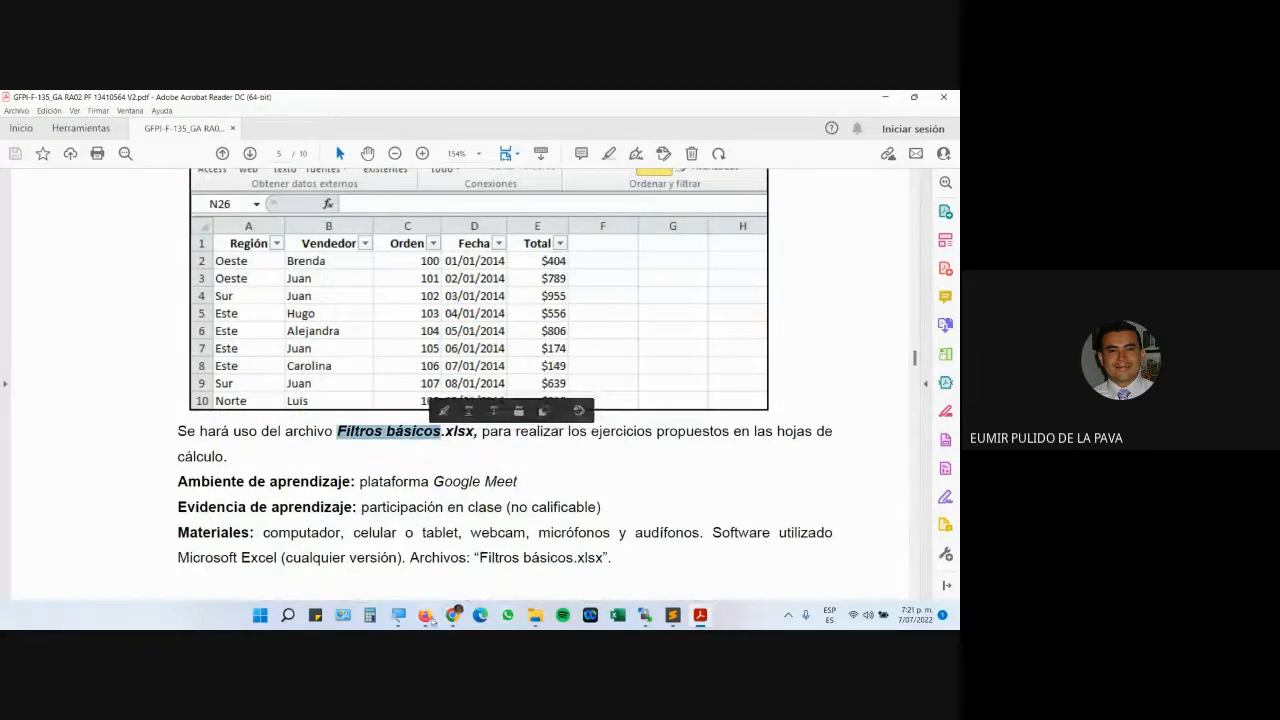
Download Filtros básicos.xlsx from the course page in Firefox and open its PRACT2 sheet in Excel with editing enabled
{"action": "left_click", "coordinate": [425, 615]}
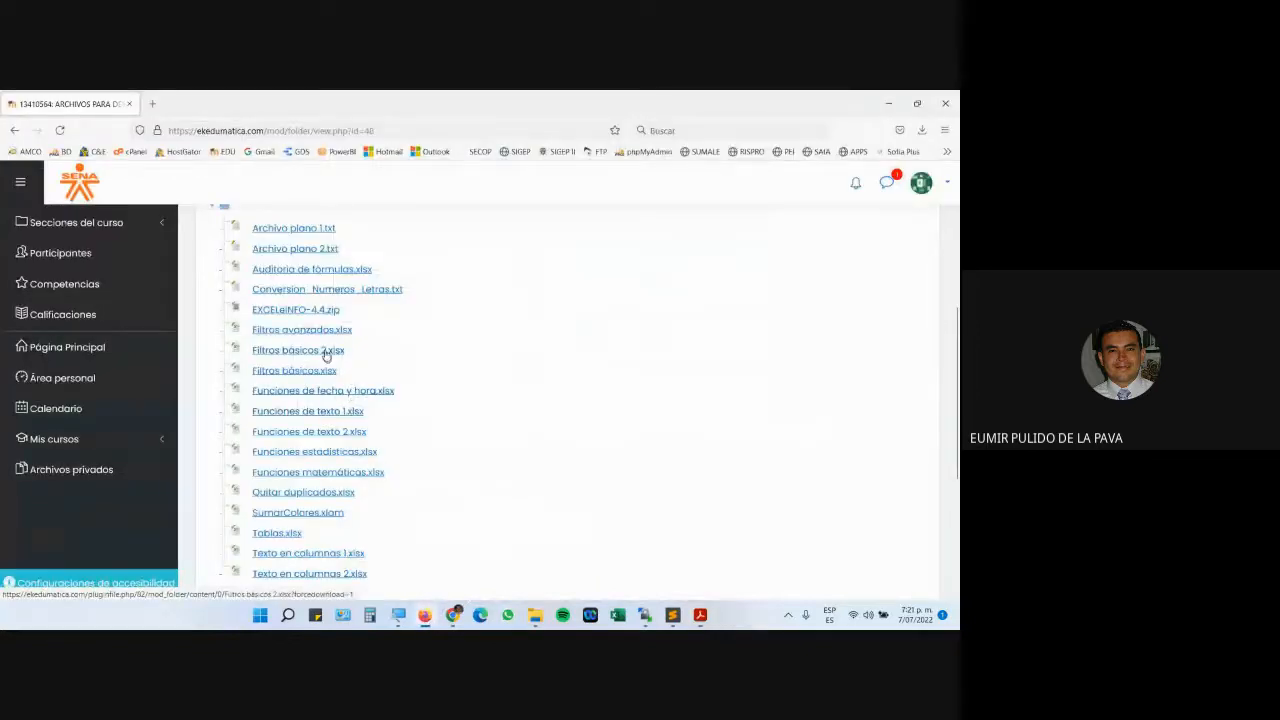
{"action": "left_click", "coordinate": [302, 374]}
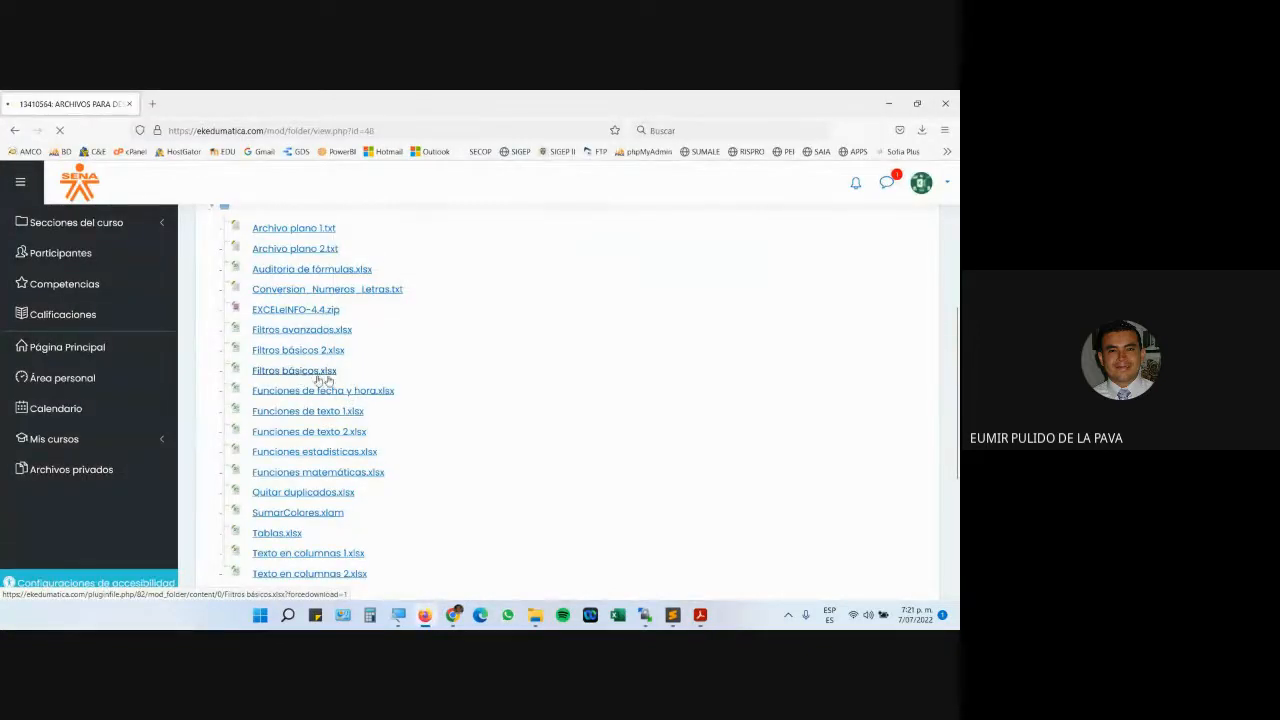
{"action": "left_click", "coordinate": [415, 350]}
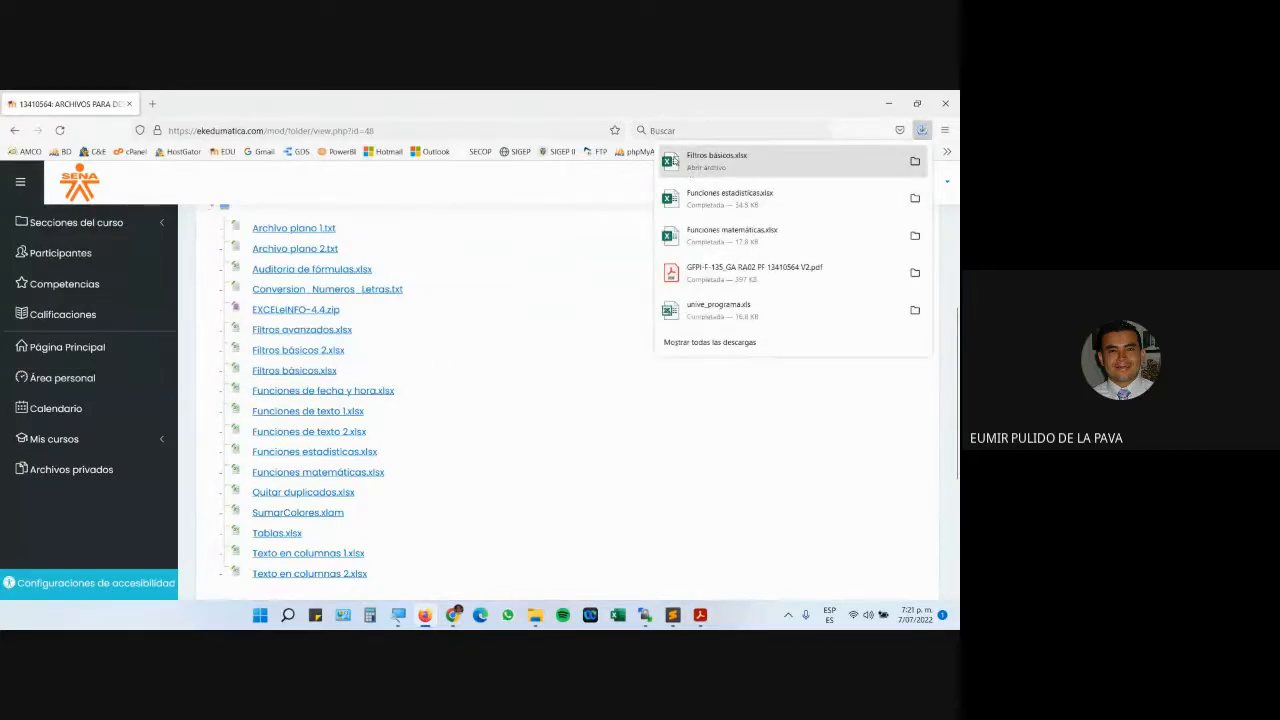
{"action": "left_click", "coordinate": [675, 160]}
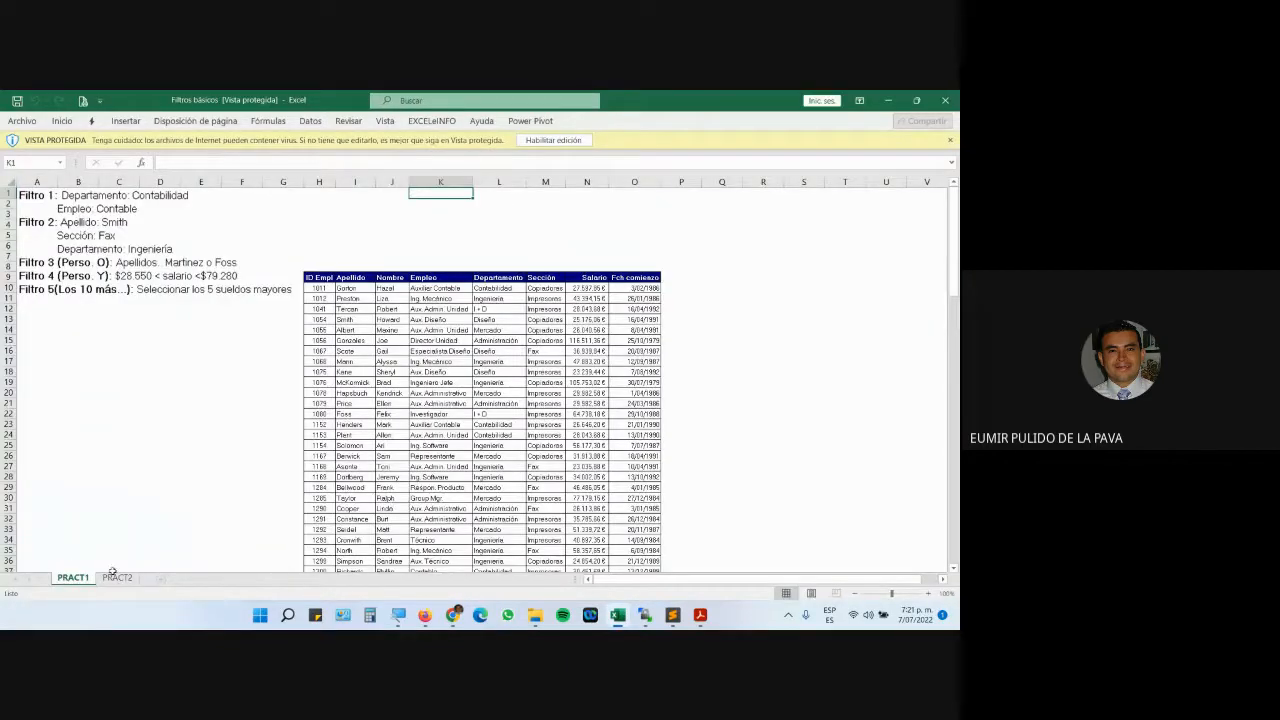
{"action": "left_click", "coordinate": [116, 577]}
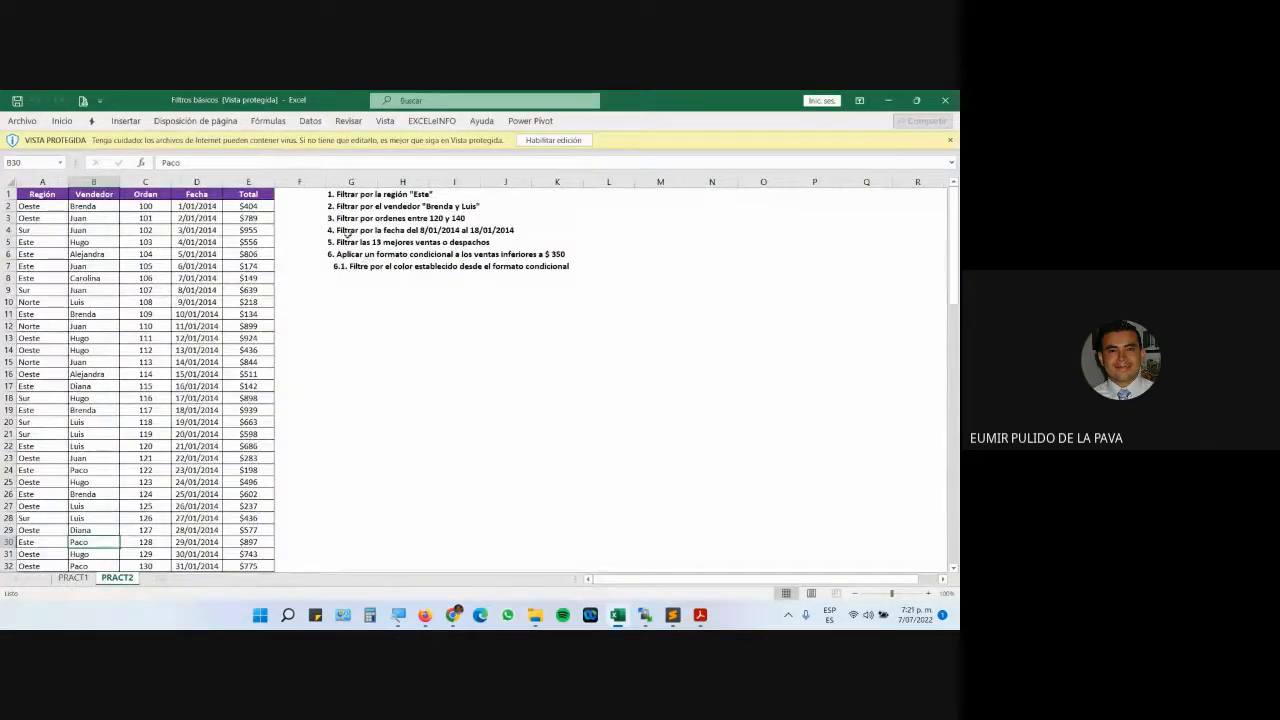
{"action": "left_click", "coordinate": [553, 140]}
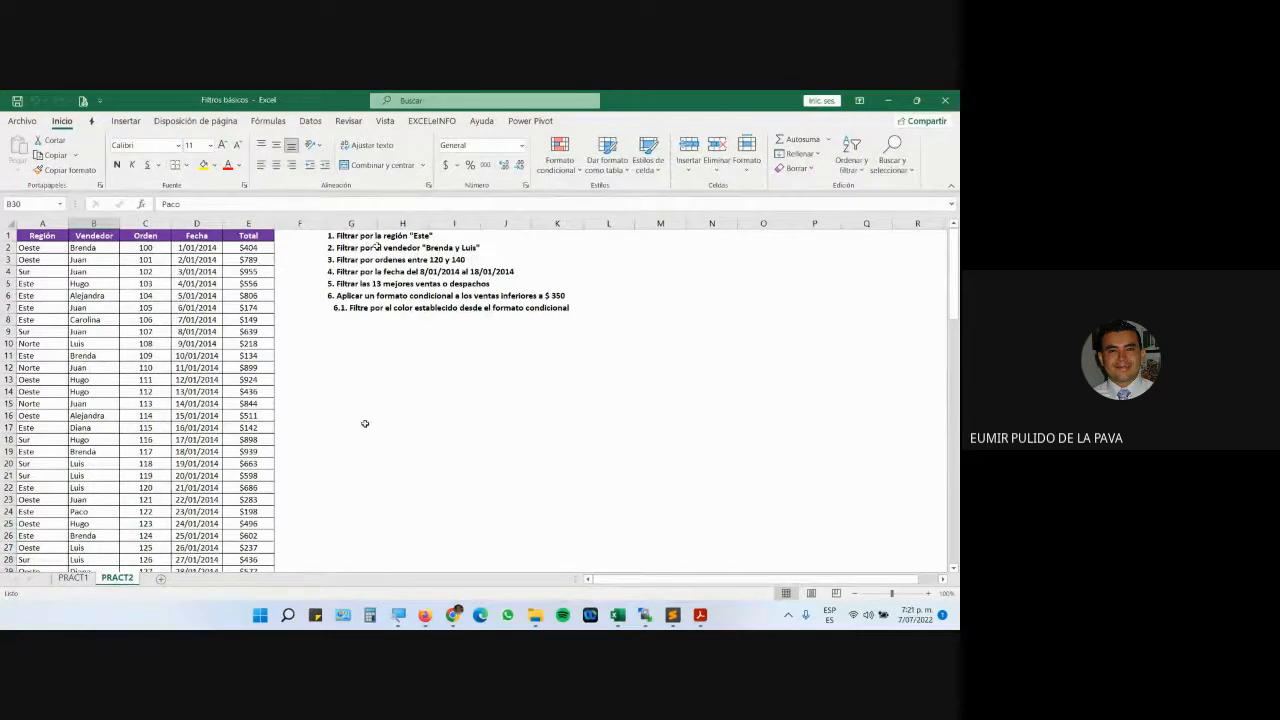
Switch to the Google Meet call, mute and unmute the microphone, and return to the Filtros básicos workbook in Excel
{"action": "mouse_move", "coordinate": [453, 615]}
{"action": "left_click", "coordinate": [423, 585]}
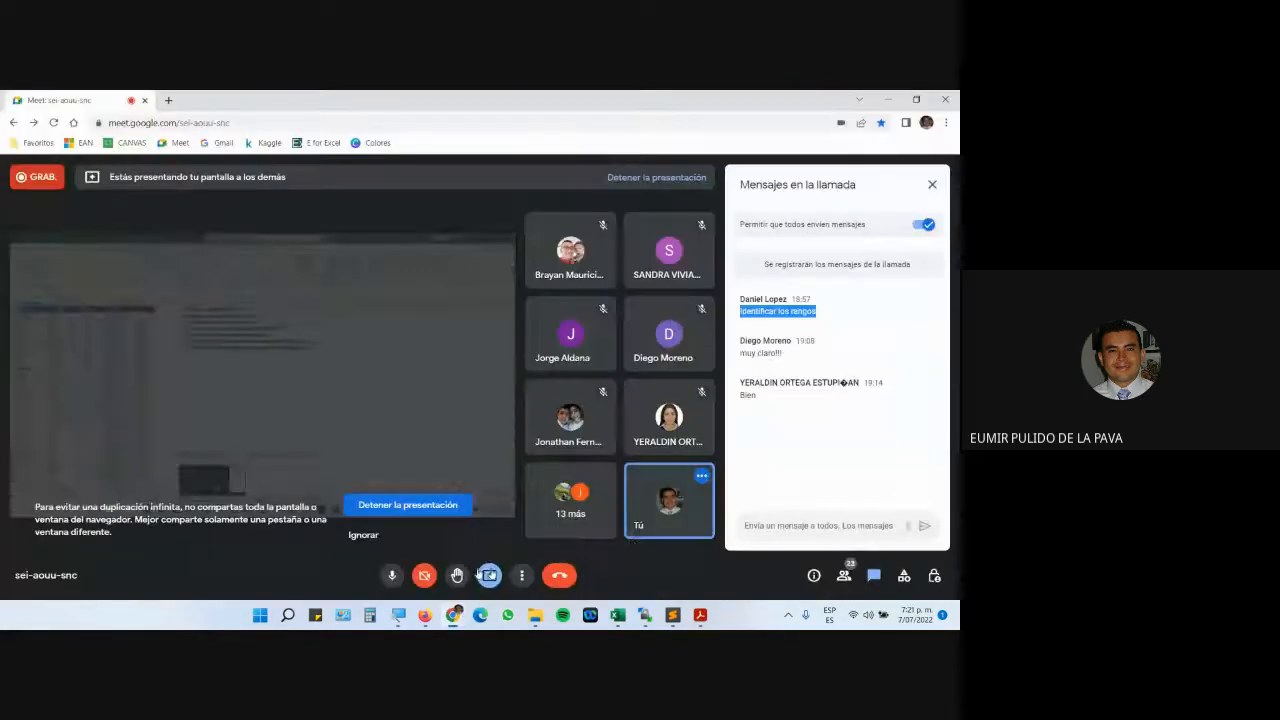
{"action": "left_click", "coordinate": [395, 578]}
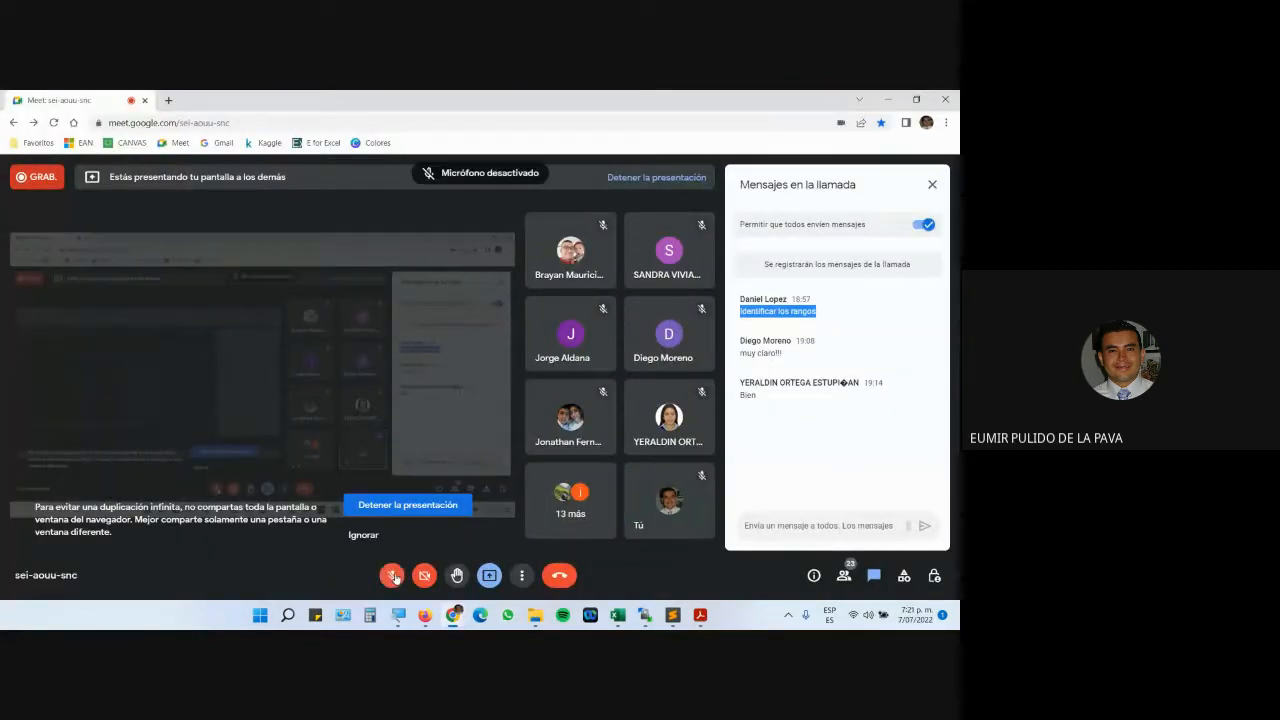
{"action": "left_click", "coordinate": [393, 576]}
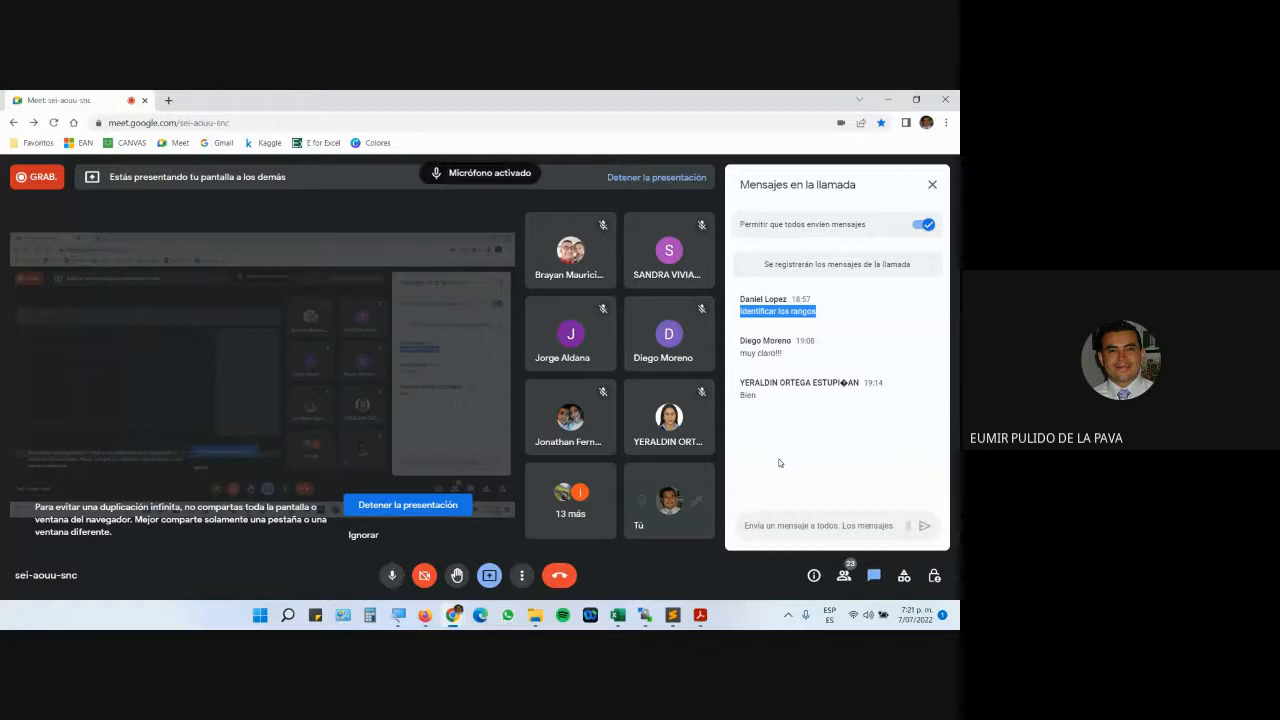
{"action": "left_click", "coordinate": [618, 615]}
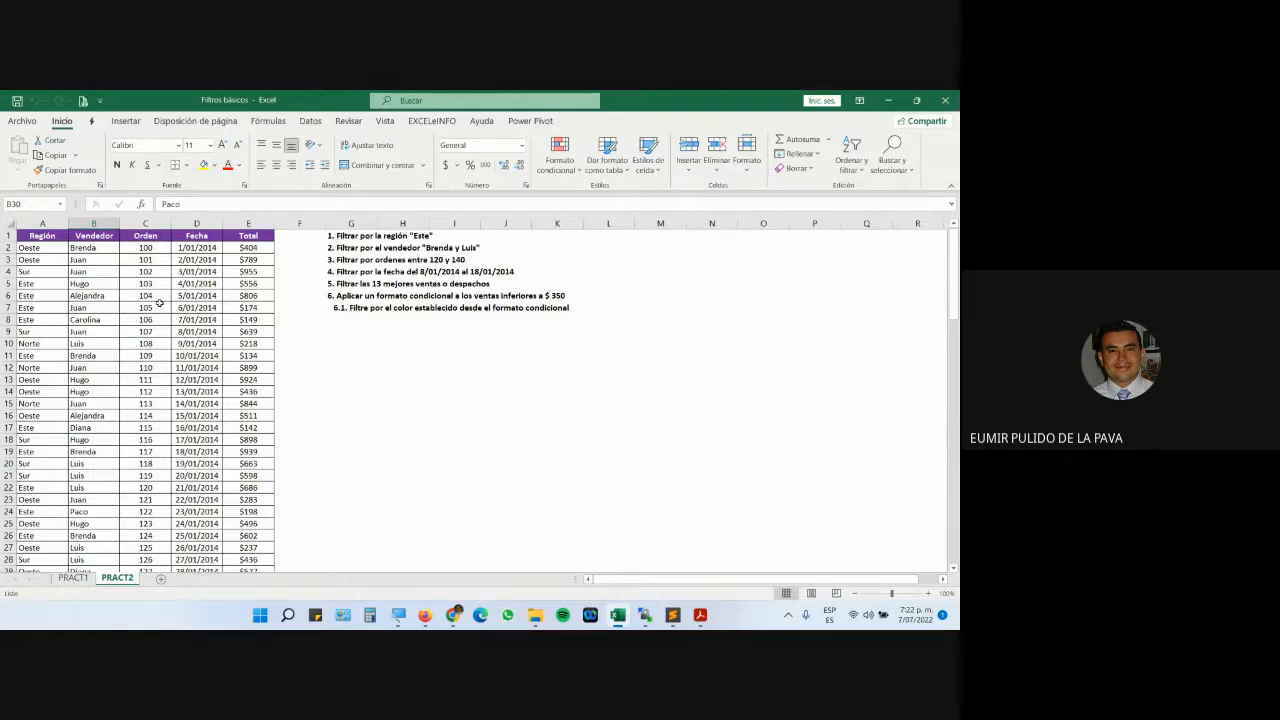
Magnify the screen and highlight the PRACT2 sales table from its headers in A1 down to row 12 in column E
{"action": "left_click", "coordinate": [156, 293]}
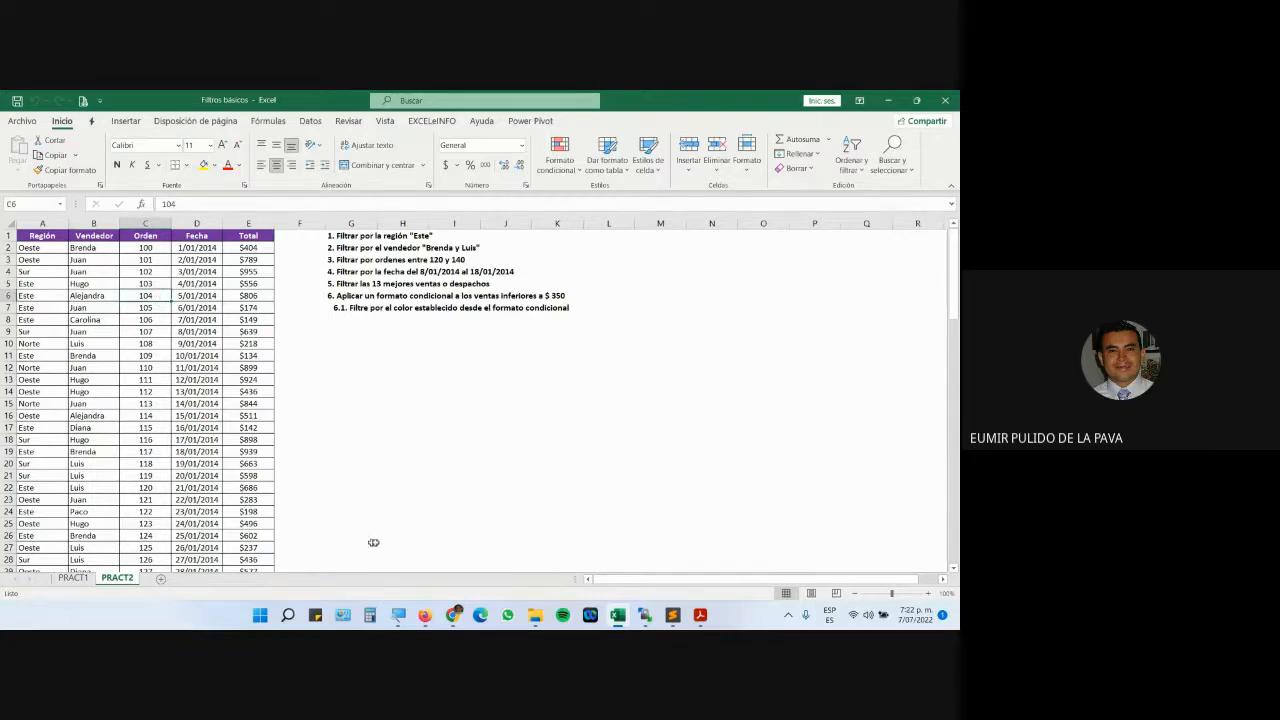
{"action": "left_click", "coordinate": [400, 613]}
{"action": "left_click", "coordinate": [506, 570]}
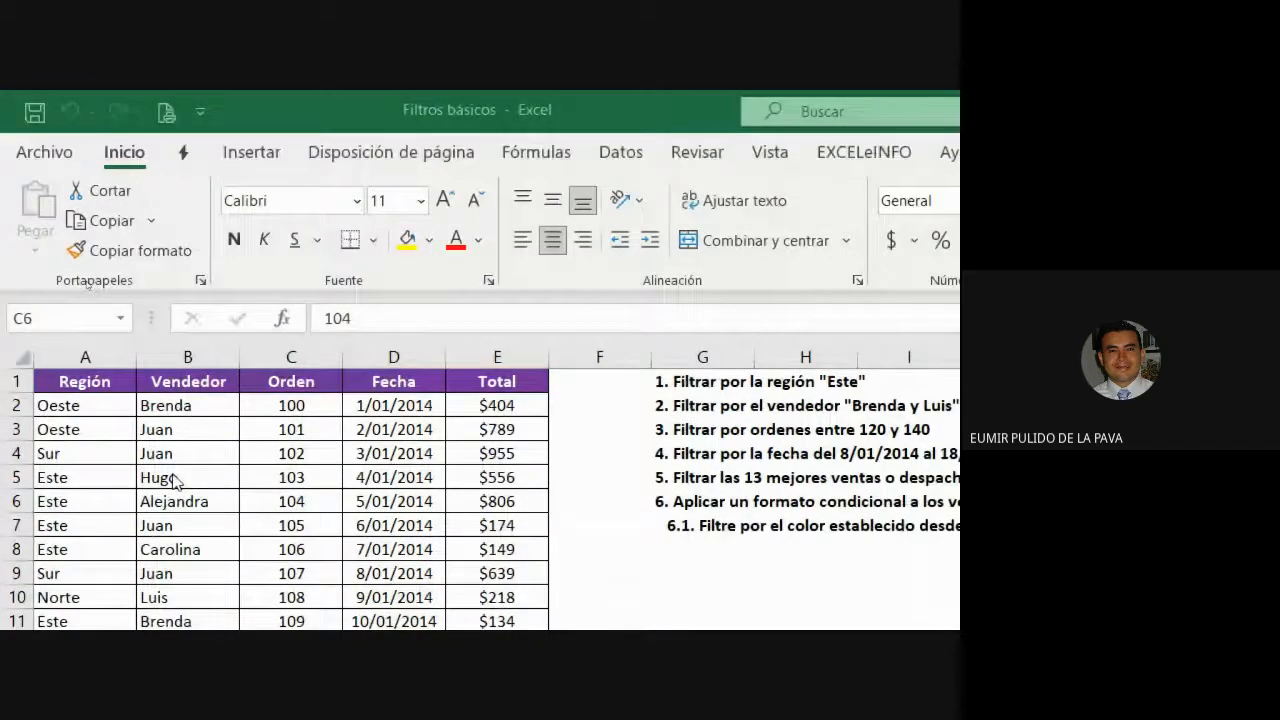
{"action": "left_click", "coordinate": [230, 453]}
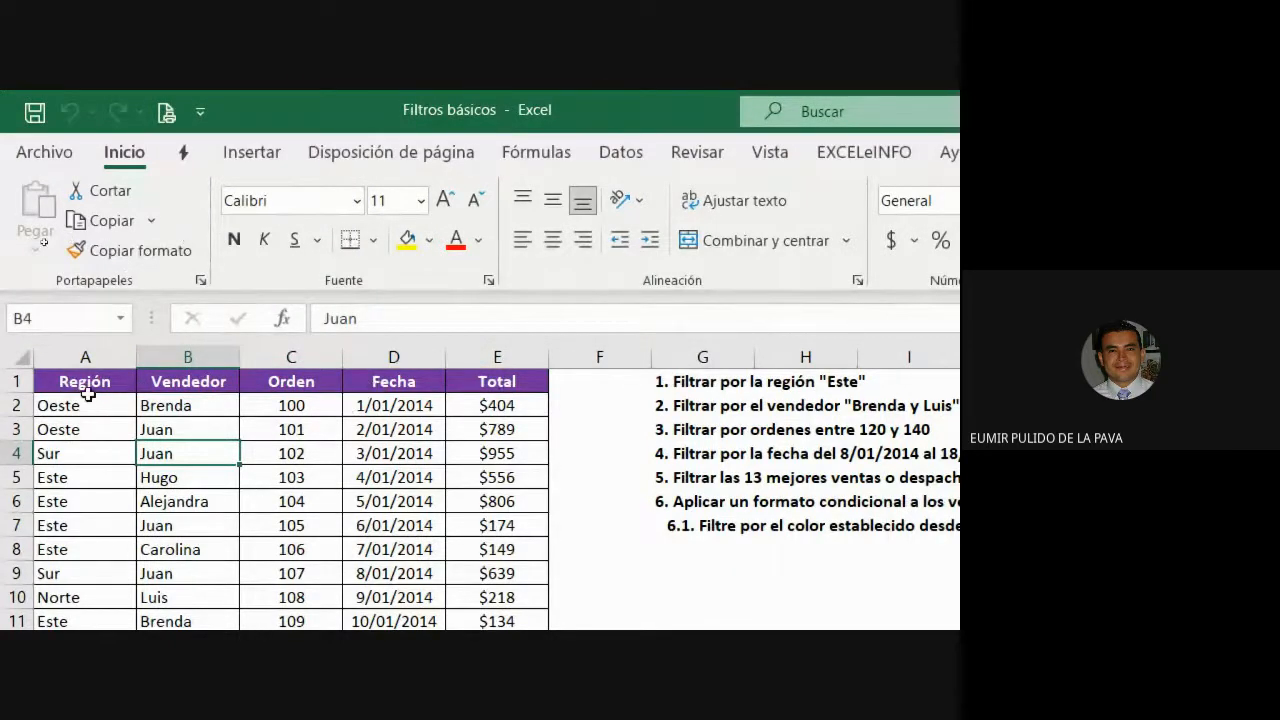
{"action": "left_click_drag", "start_coordinate": [88, 390], "coordinate": [571, 638]}
{"action": "left_click_drag", "start_coordinate": [571, 582], "coordinate": [540, 586]}
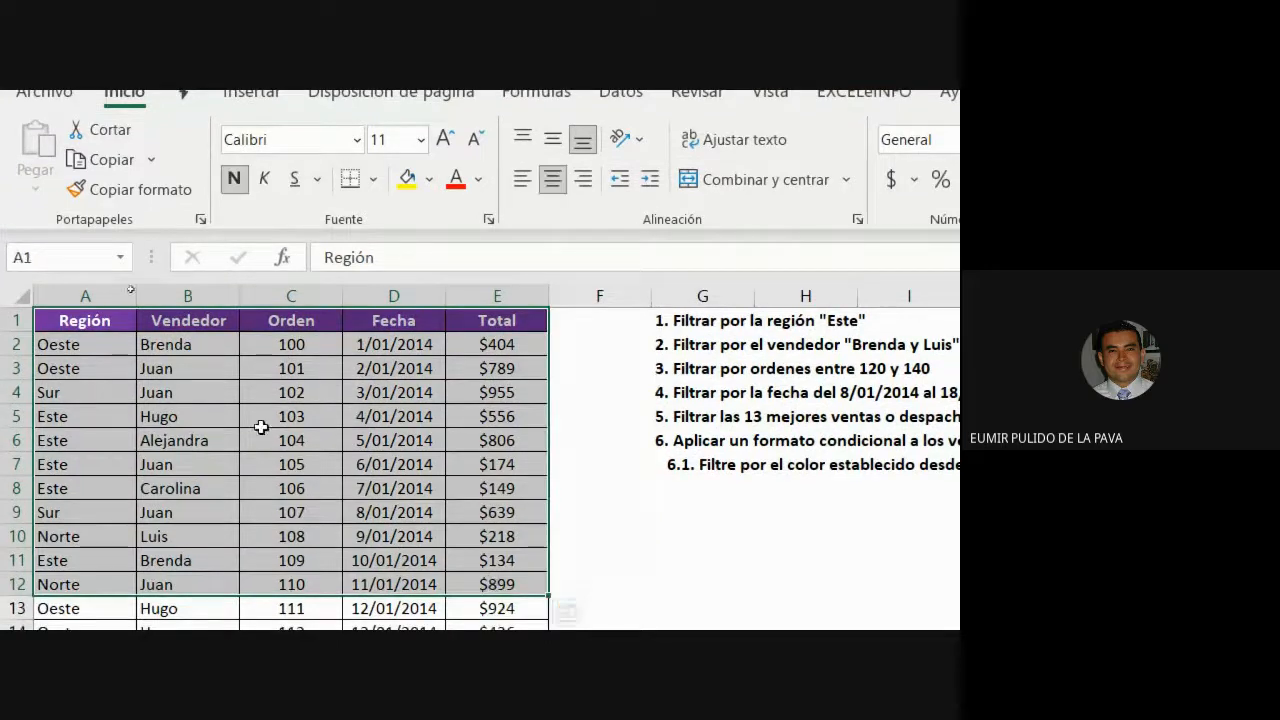
With cell C5 selected, turn on filtering for the sales table and remove it again using Ordenar y filtrar
{"action": "left_click", "coordinate": [280, 418]}
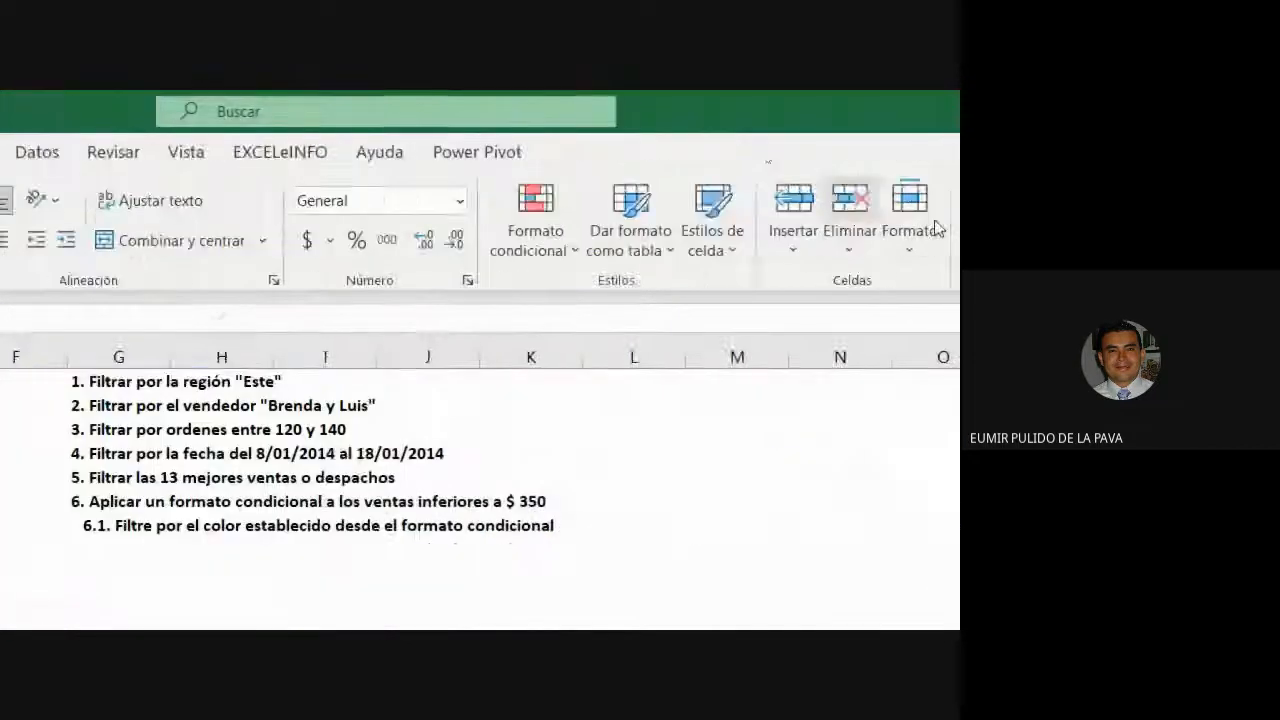
{"action": "left_click", "coordinate": [742, 243]}
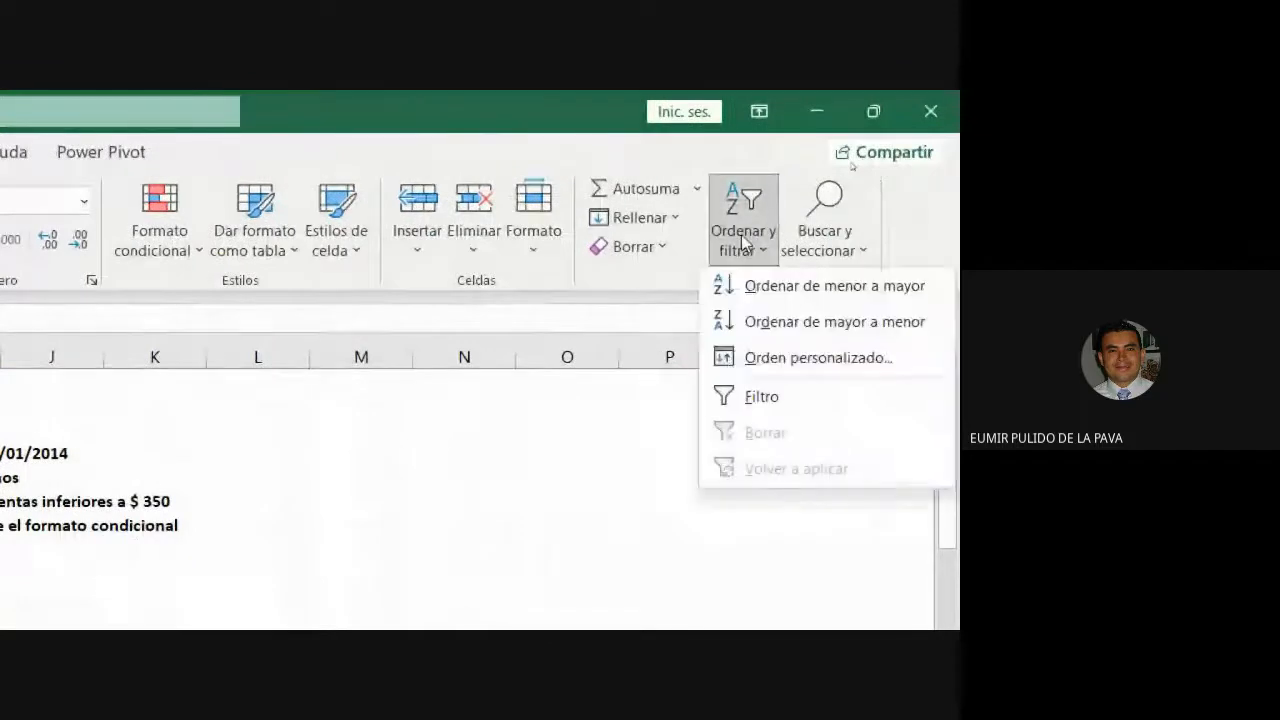
{"action": "left_click", "coordinate": [755, 397]}
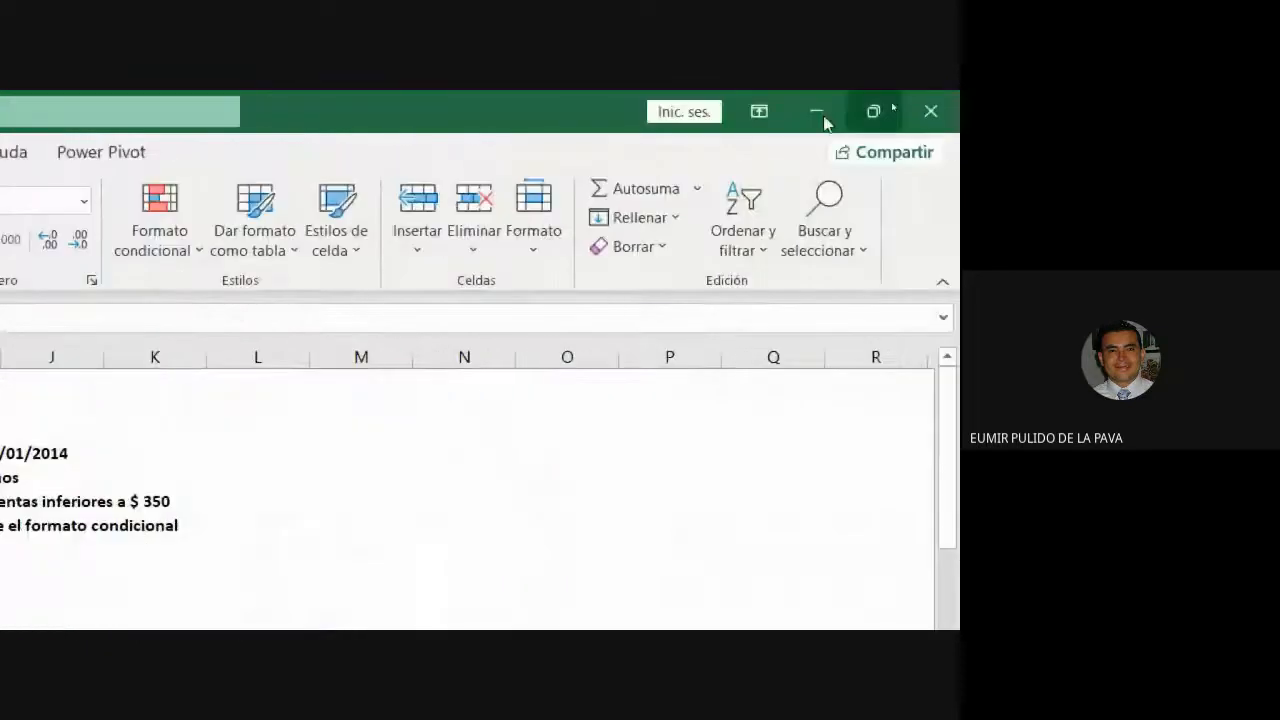
{"action": "left_click", "coordinate": [767, 248]}
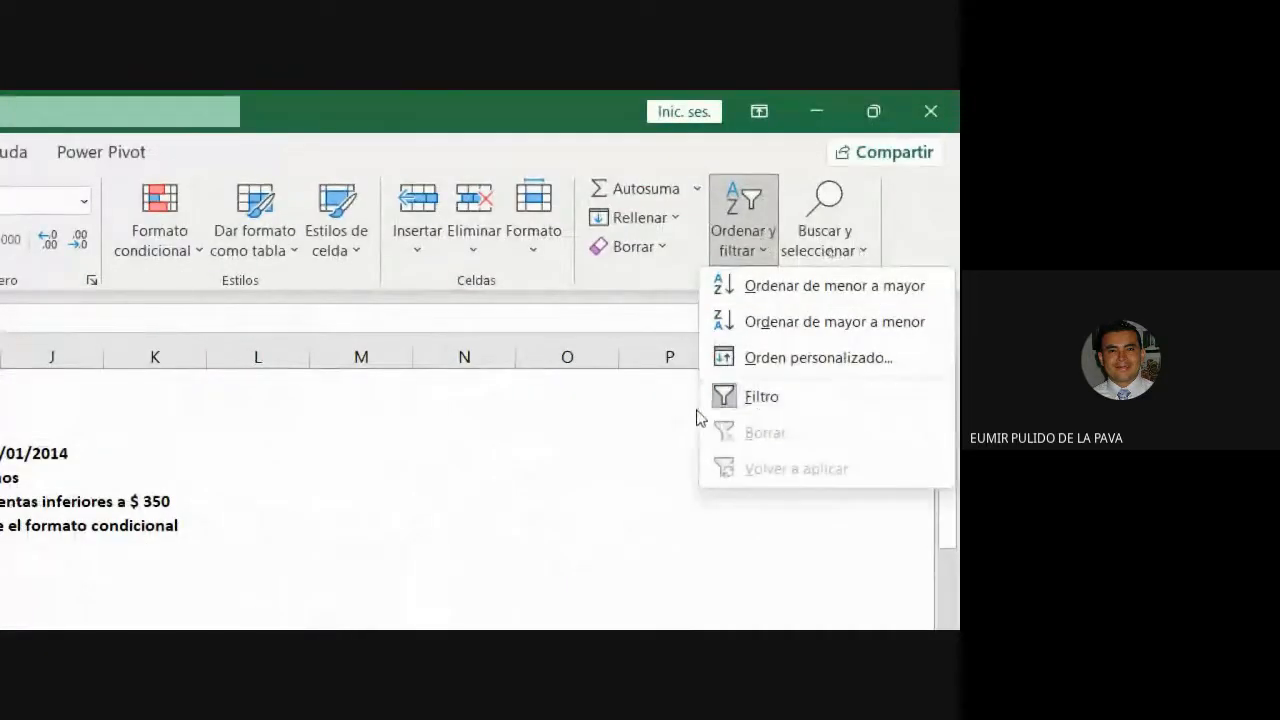
{"action": "left_click", "coordinate": [749, 390]}
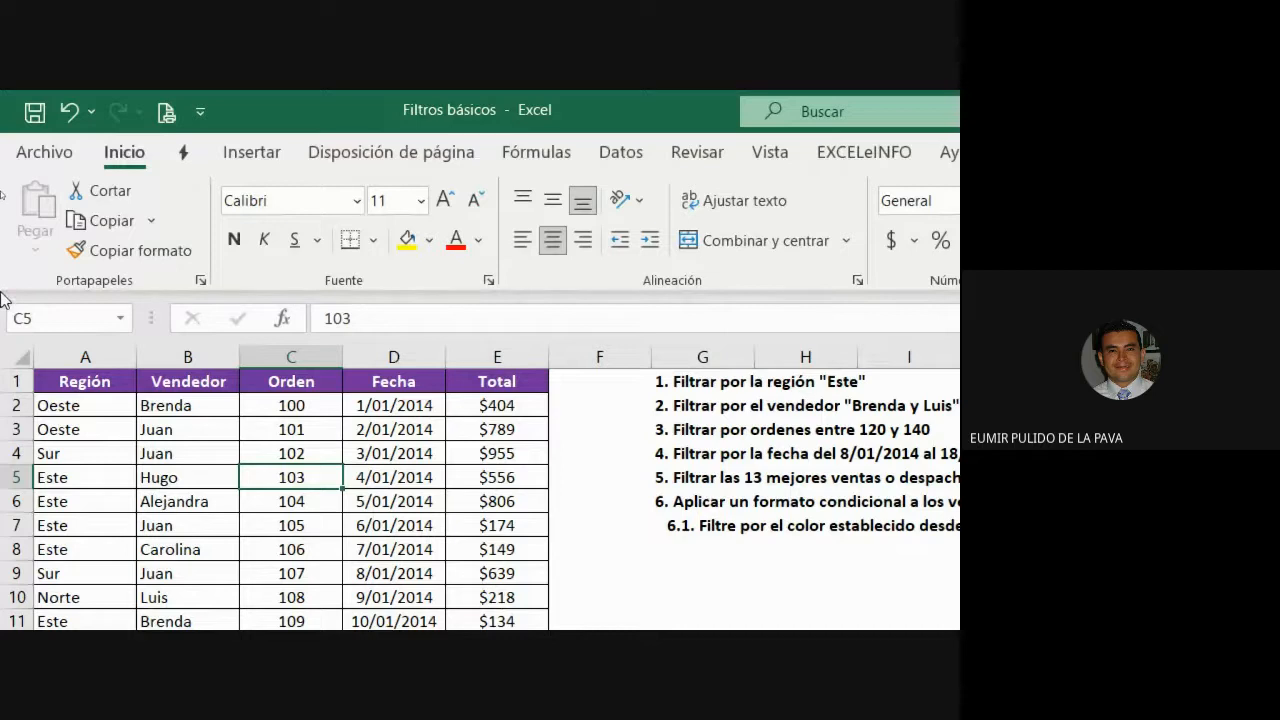
Toggle the sales table's filter on and off with the Filtro command of the data tools, leaving it on
{"action": "left_click", "coordinate": [626, 152]}
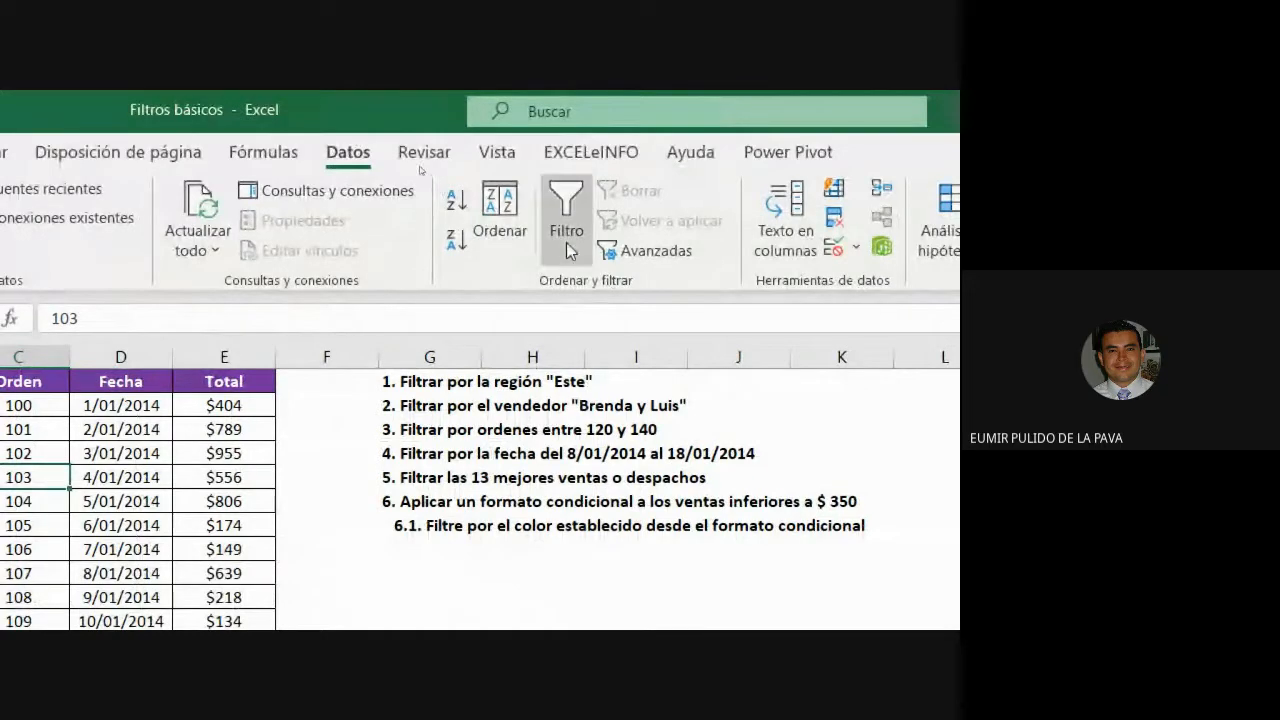
{"action": "left_click", "coordinate": [567, 250]}
{"action": "left_click", "coordinate": [567, 250]}
{"action": "left_click", "coordinate": [567, 250]}
{"action": "left_click", "coordinate": [567, 250]}
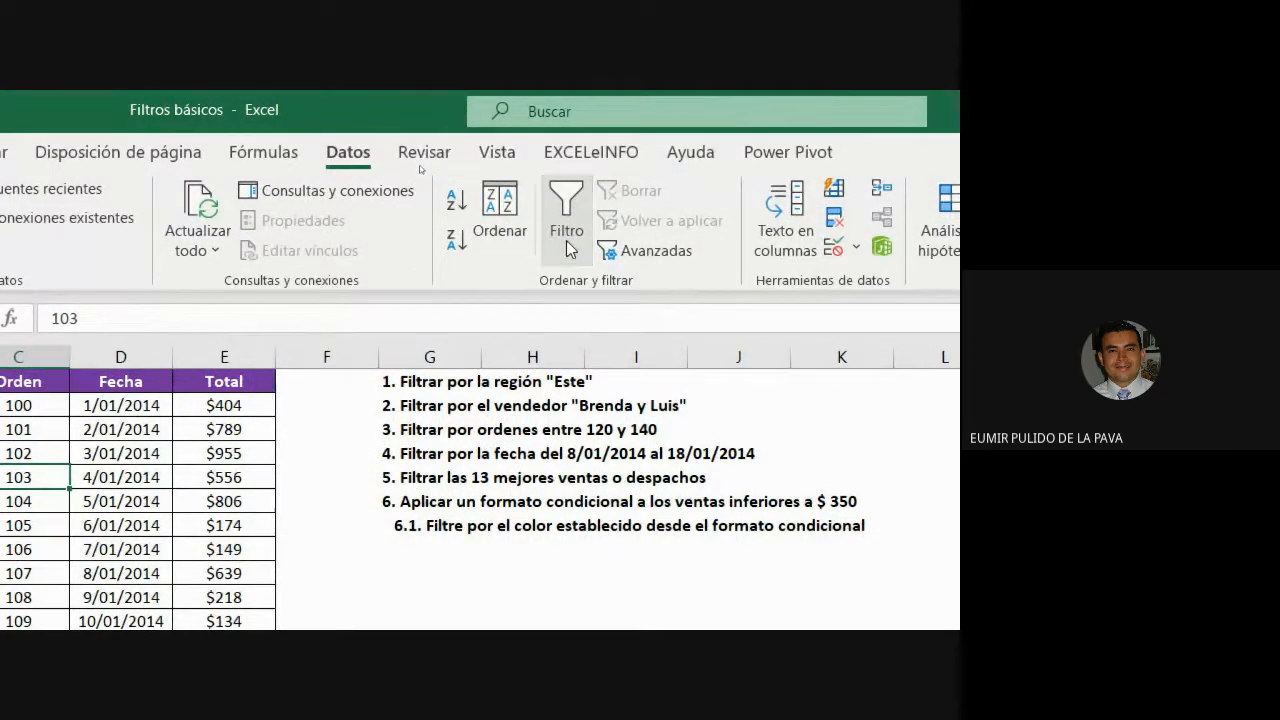
{"action": "left_click", "coordinate": [567, 250]}
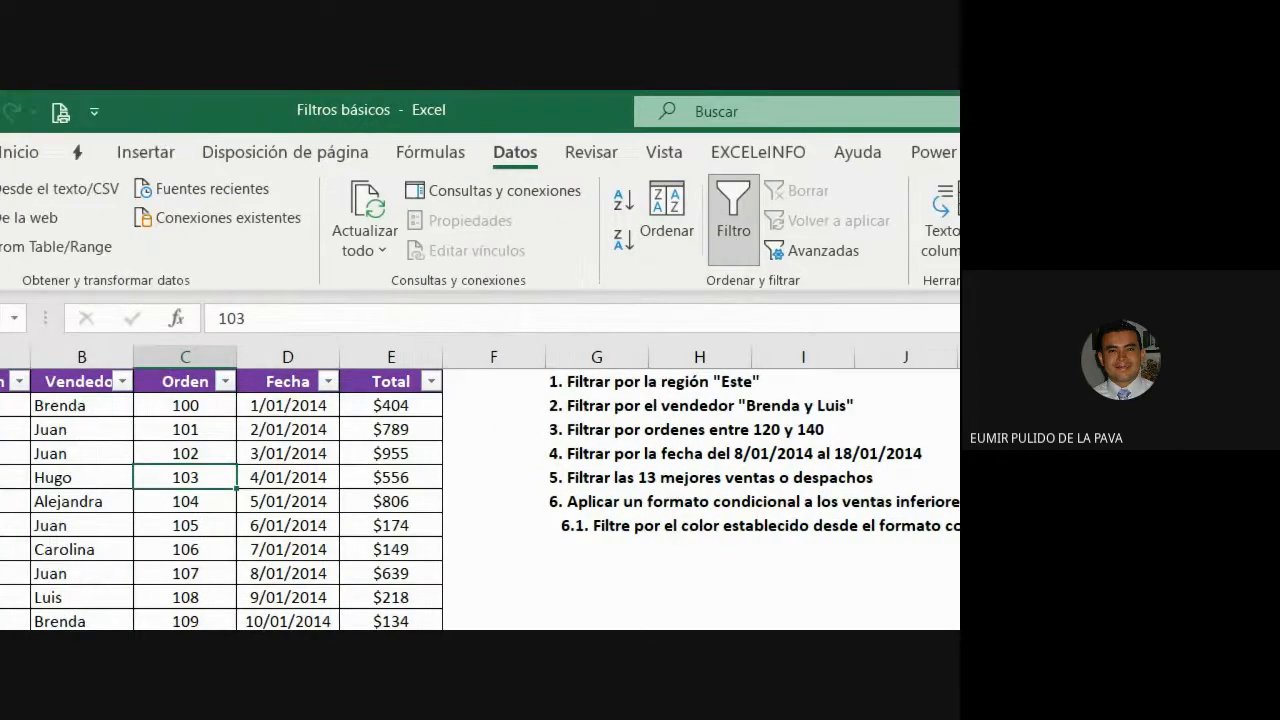
From cell C3, check the Filtro command's description and repeatedly toggle the sales table's filter off and on, ending with it on
{"action": "left_click", "coordinate": [208, 430]}
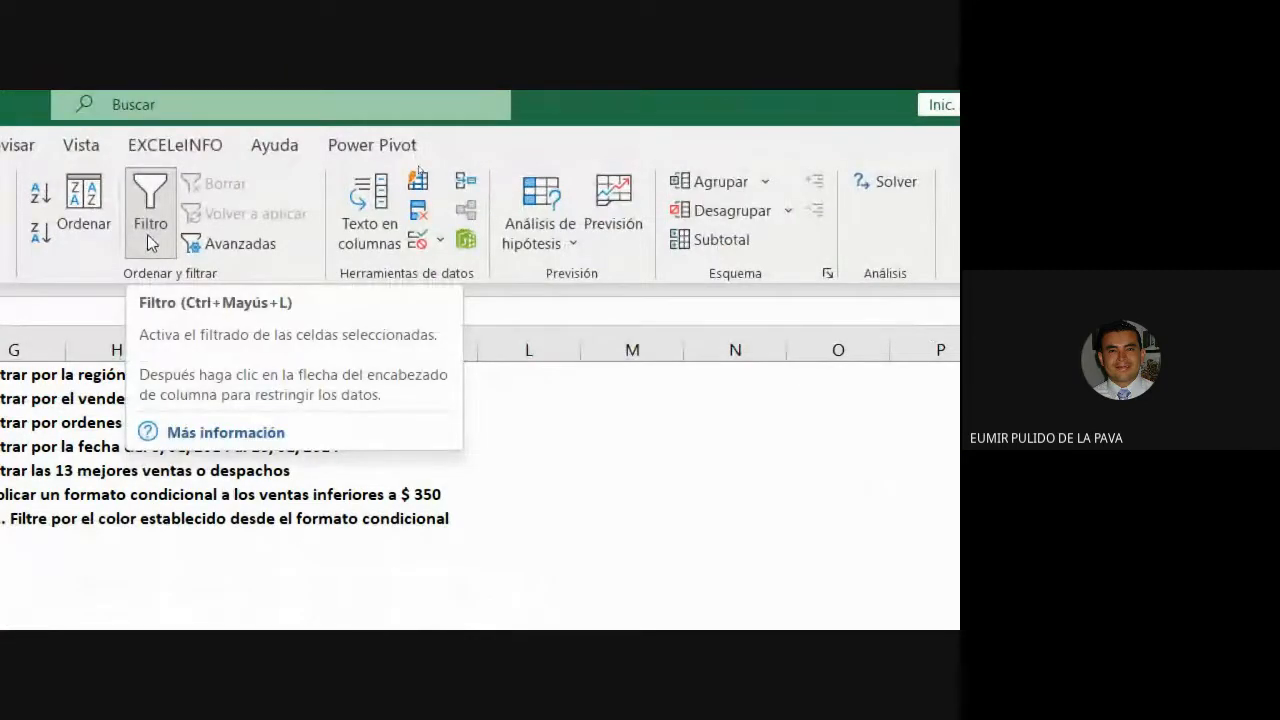
{"action": "left_click", "coordinate": [147, 234]}
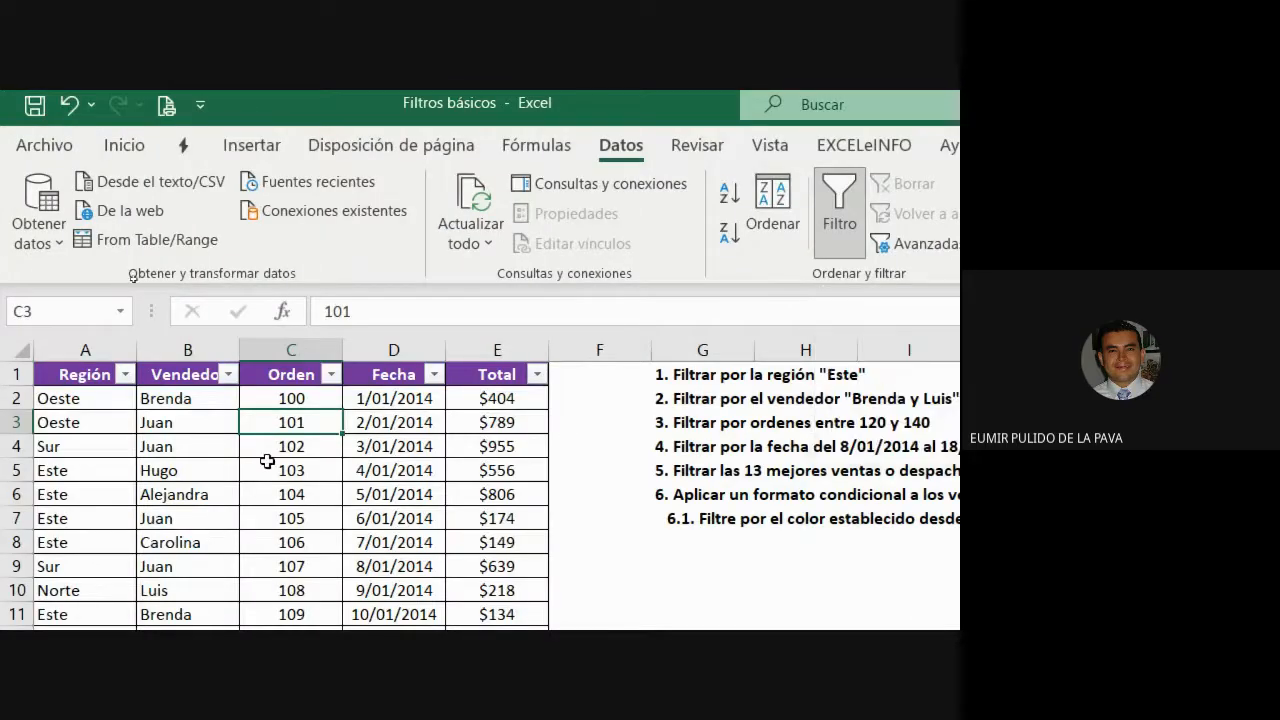
{"action": "key", "text": "ctrl+shift+l"}
{"action": "key", "text": "ctrl+shift+l"}
{"action": "key", "text": "ctrl+shift+l"}
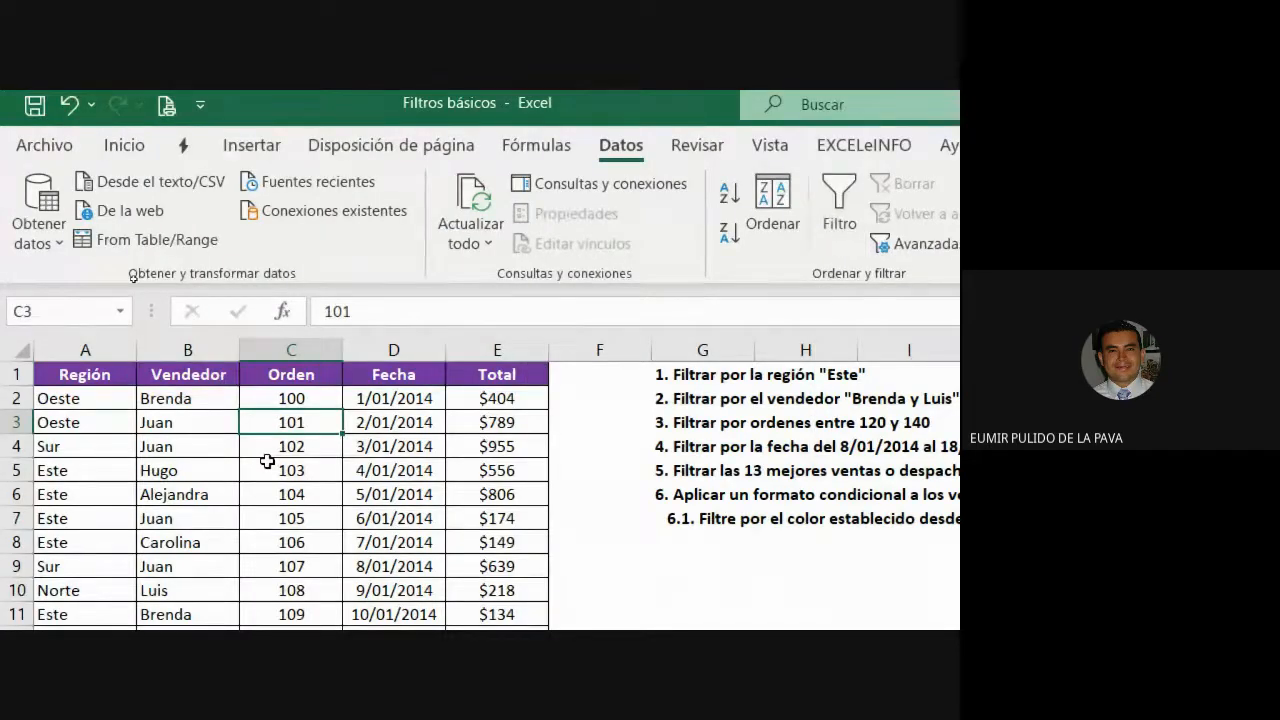
{"action": "key", "text": "ctrl+shift+l"}
{"action": "key", "text": "ctrl+shift+l"}
{"action": "key", "text": "ctrl+shift+l"}
{"action": "key", "text": "ctrl+shift+l"}
{"action": "key", "text": "ctrl+shift+l"}
{"action": "key", "text": "ctrl+shift+l"}
{"action": "key", "text": "ctrl+shift+l"}
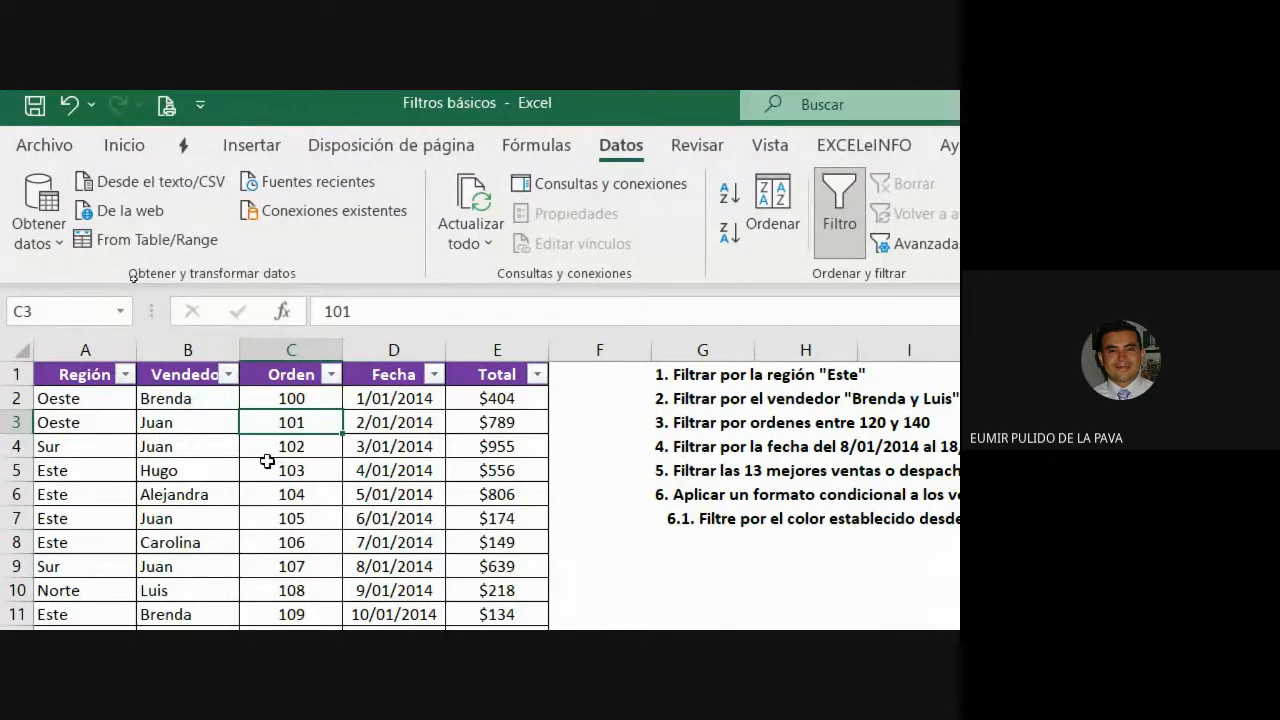
Select columns A through E one at a time to examine the Región, Vendedor, Orden, Fecha and Total fields
{"action": "left_click", "coordinate": [108, 346]}
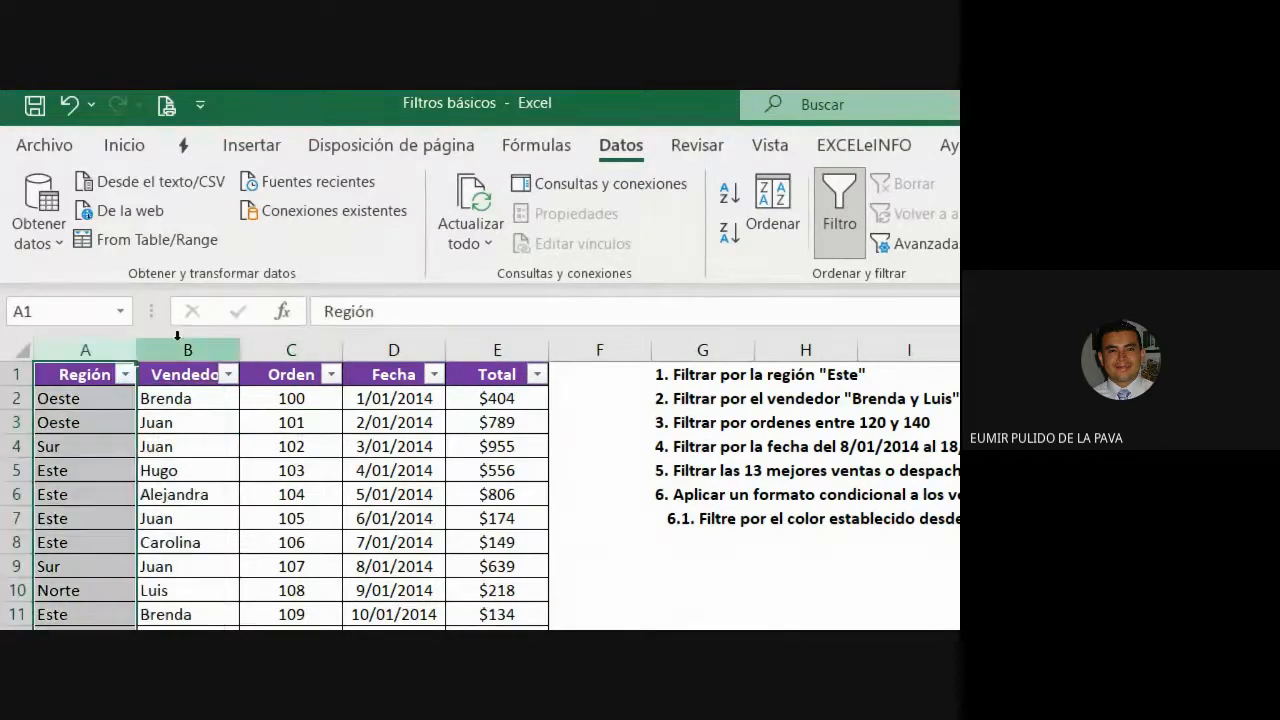
{"action": "left_click", "coordinate": [200, 341]}
{"action": "left_click", "coordinate": [297, 346]}
{"action": "left_click", "coordinate": [420, 346]}
{"action": "left_click", "coordinate": [481, 345]}
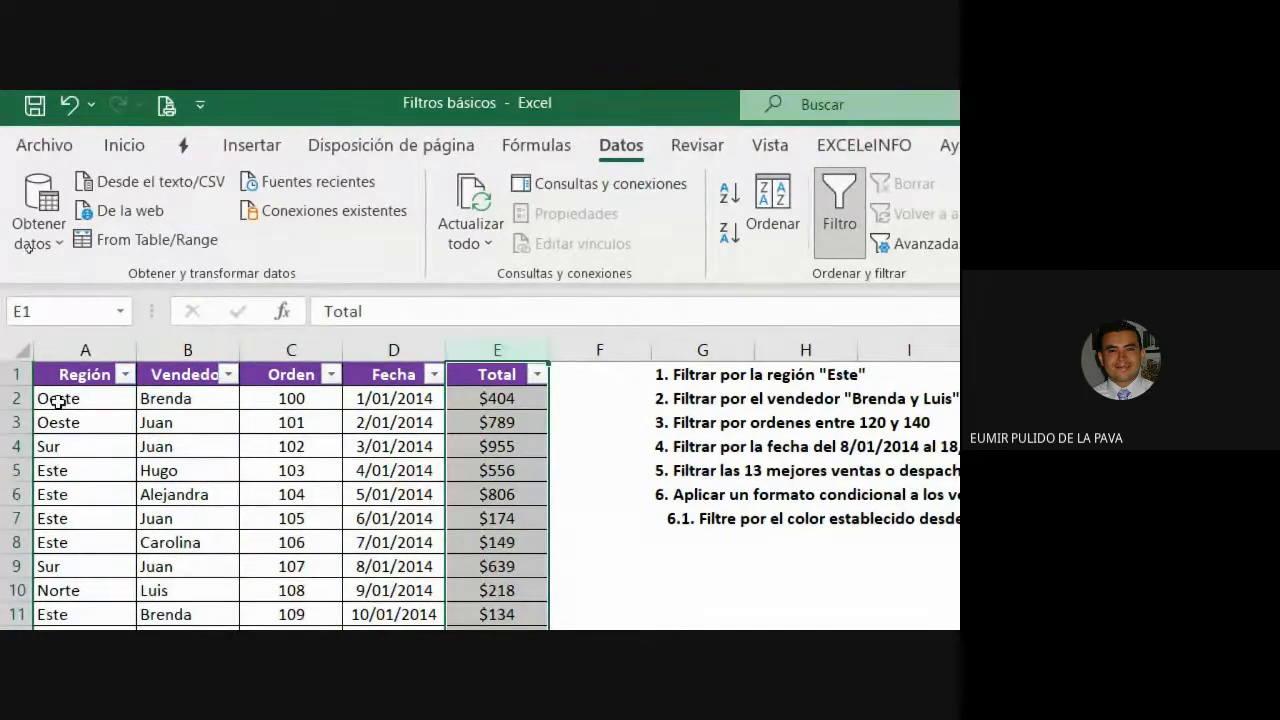
Examine the filter options of the Región, Vendedor, Orden and Fecha columns, including the text, number and date filters
{"action": "left_click", "coordinate": [126, 376]}
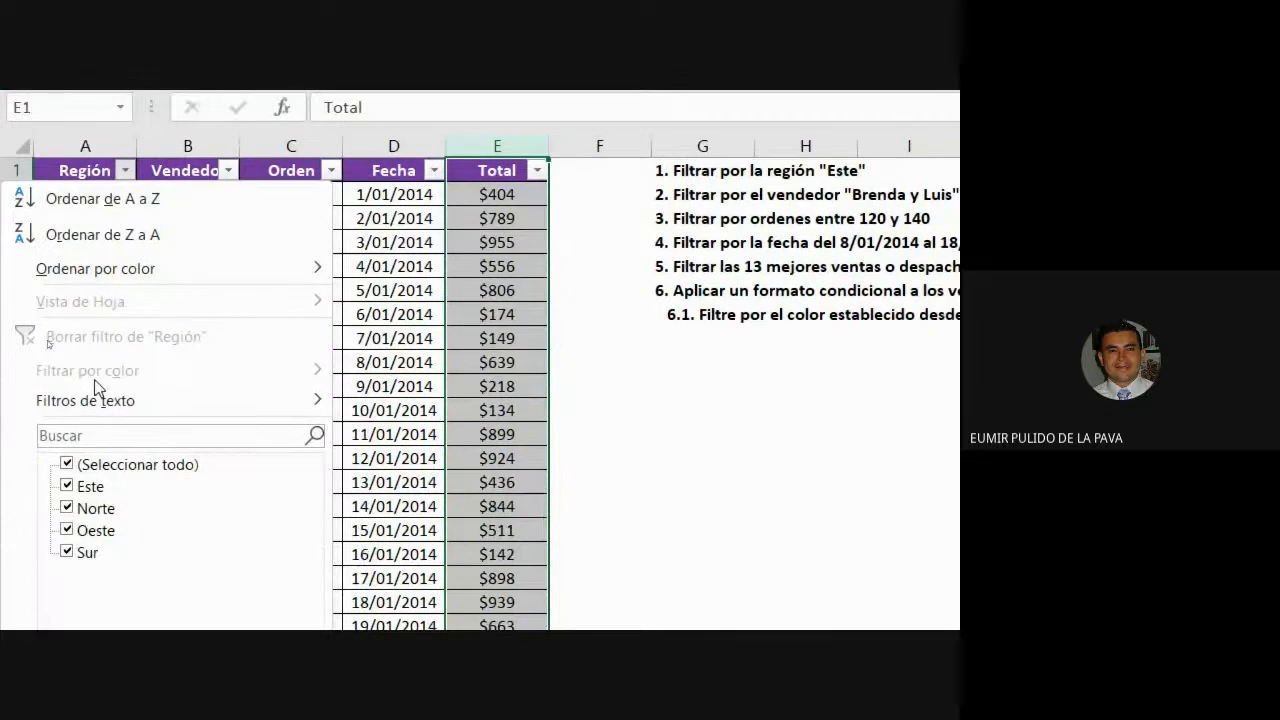
{"action": "mouse_move", "coordinate": [100, 604]}
{"action": "left_click", "coordinate": [228, 176]}
{"action": "left_click", "coordinate": [228, 172]}
{"action": "mouse_move", "coordinate": [114, 400]}
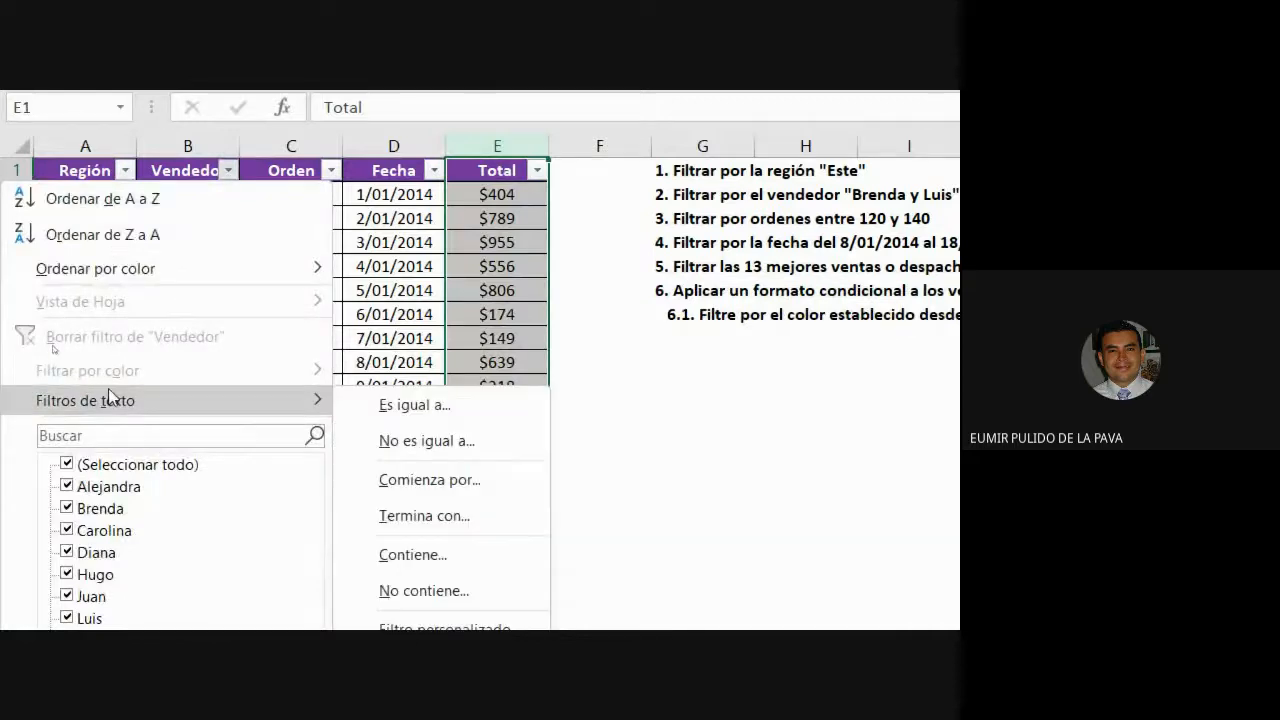
{"action": "left_click", "coordinate": [332, 172]}
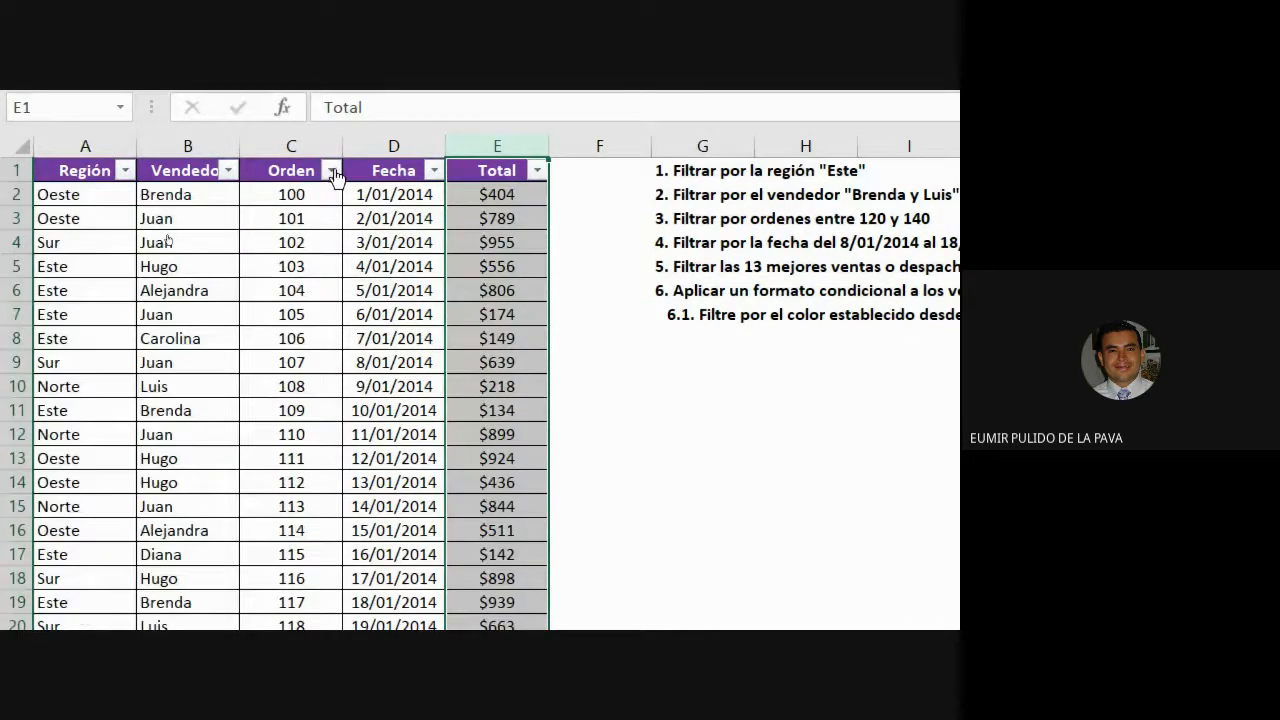
{"action": "left_click", "coordinate": [332, 172]}
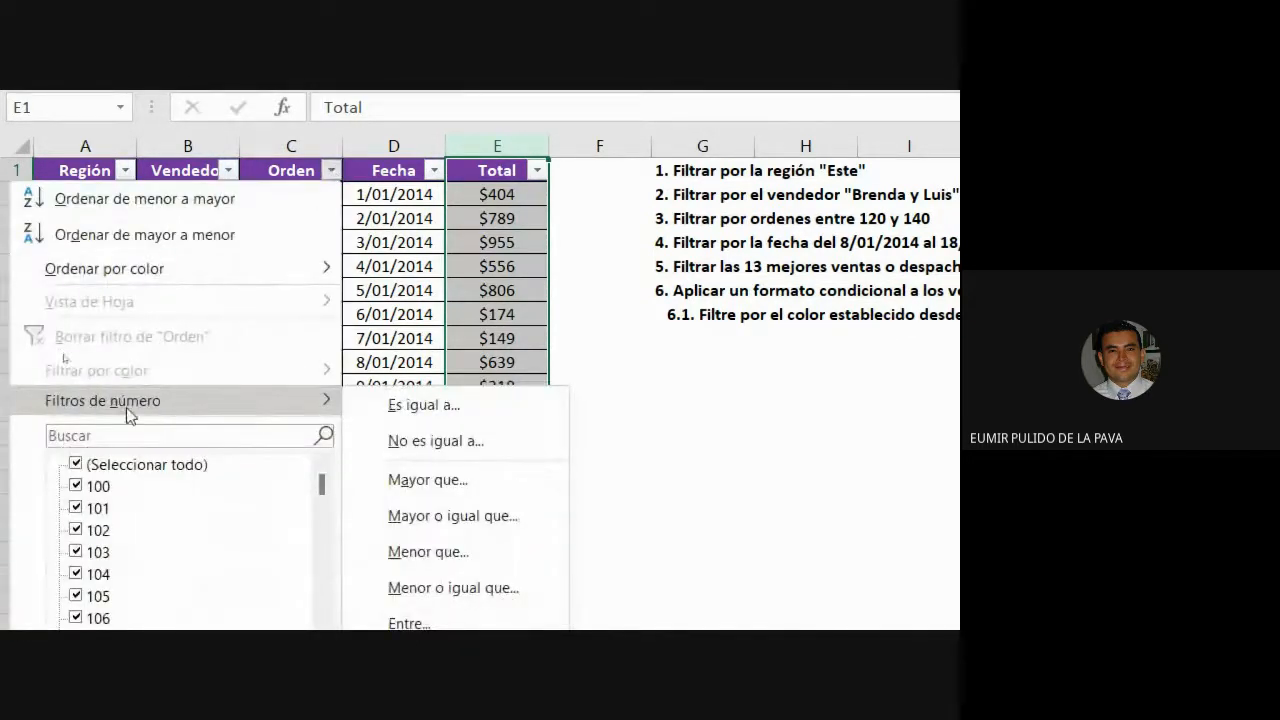
{"action": "left_click", "coordinate": [433, 170]}
{"action": "left_click", "coordinate": [433, 170]}
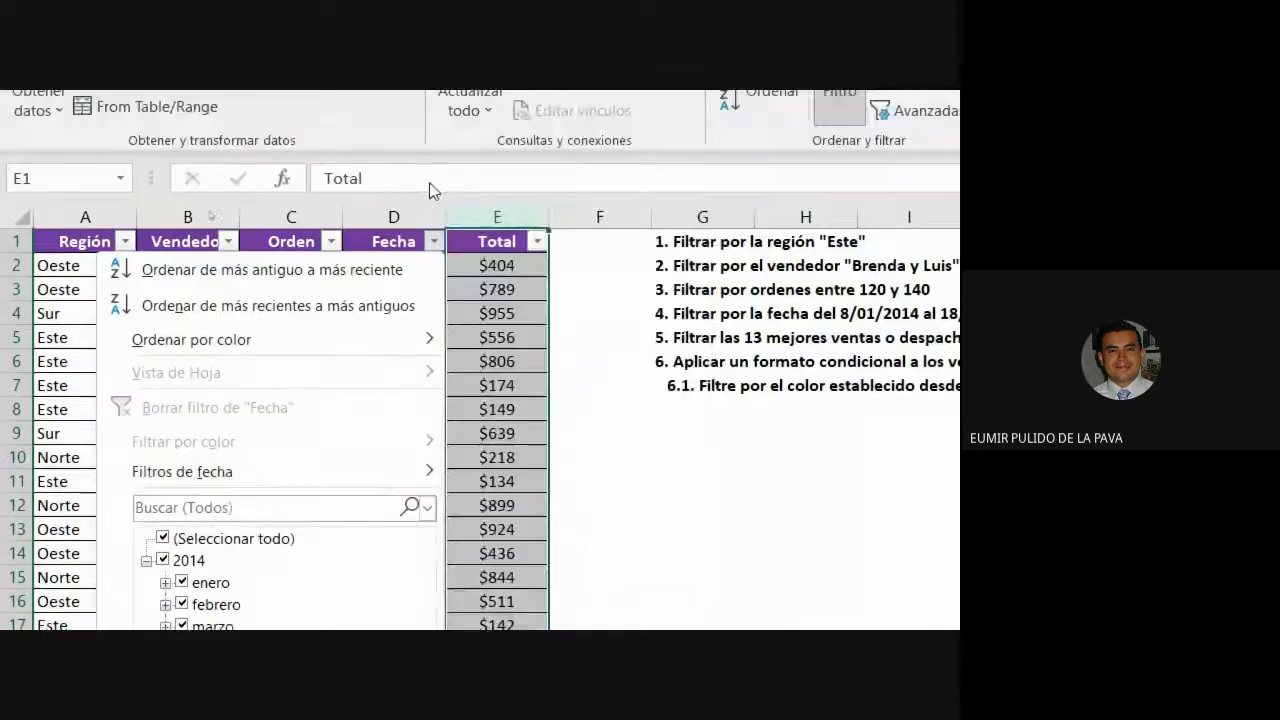
{"action": "left_click", "coordinate": [360, 147]}
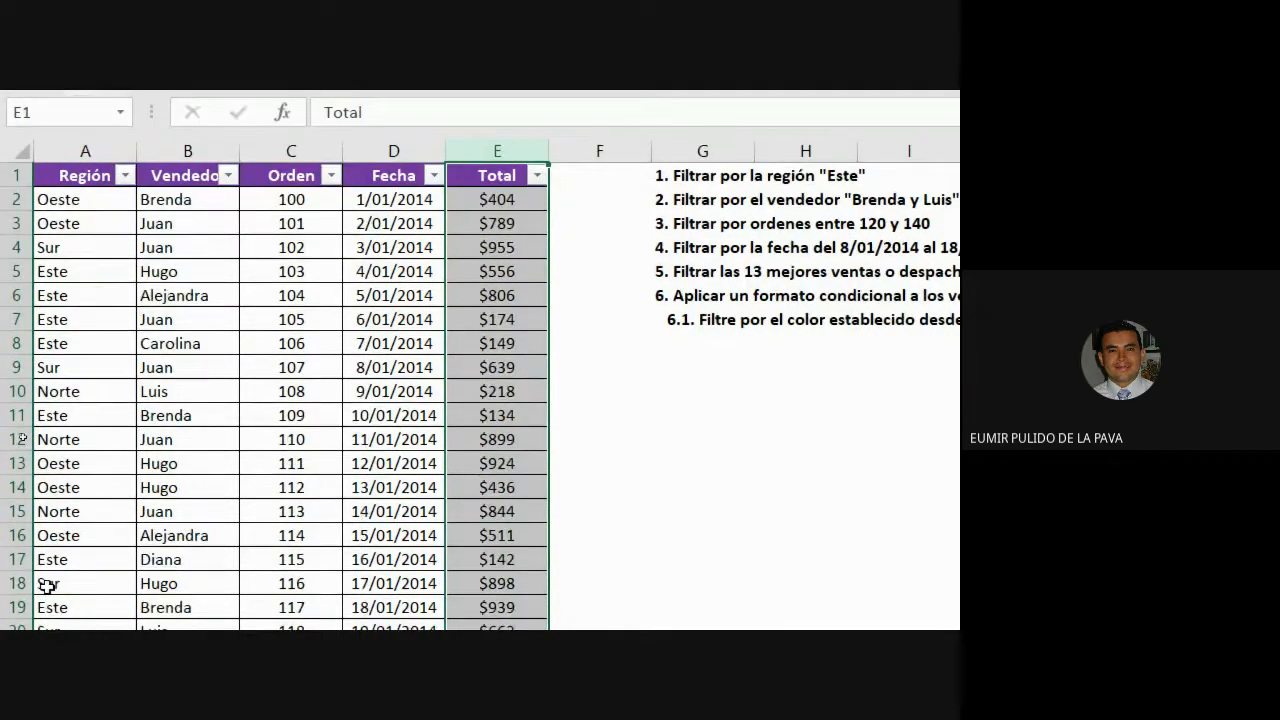
Filter the Región column to show only Este and inspect the filtered table's header row
{"action": "left_click", "coordinate": [124, 175]}
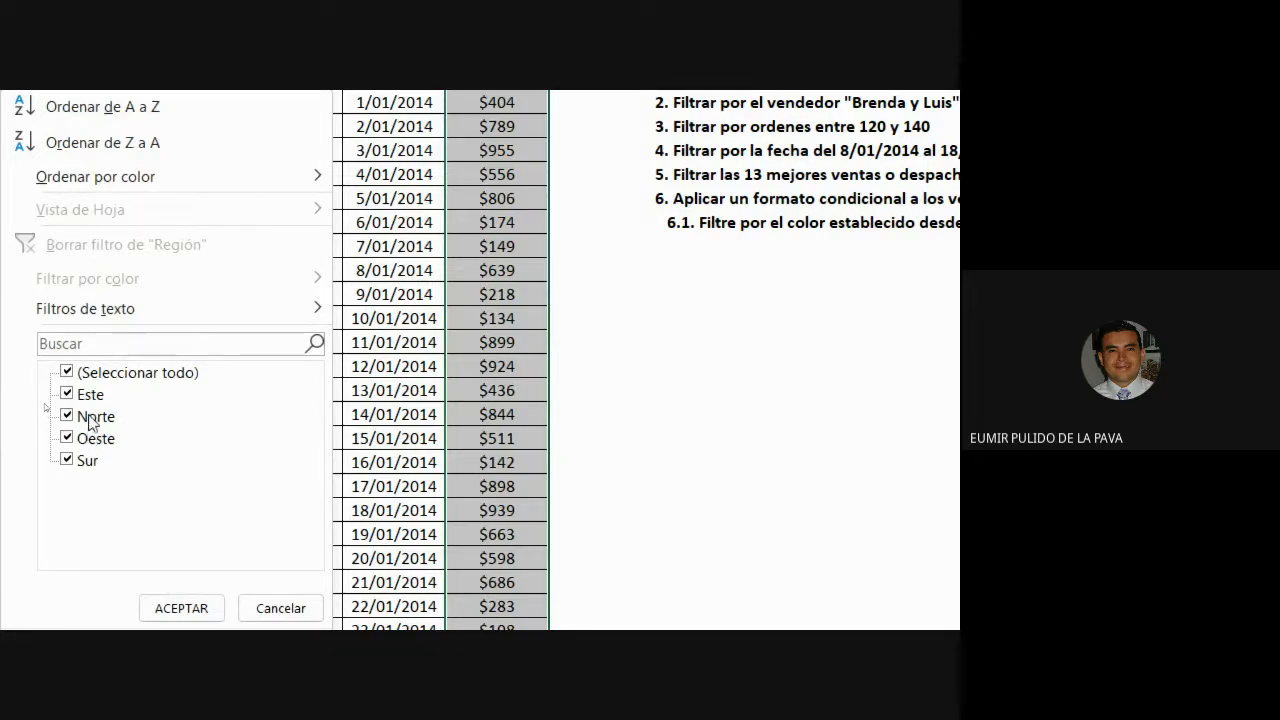
{"action": "left_click", "coordinate": [67, 373]}
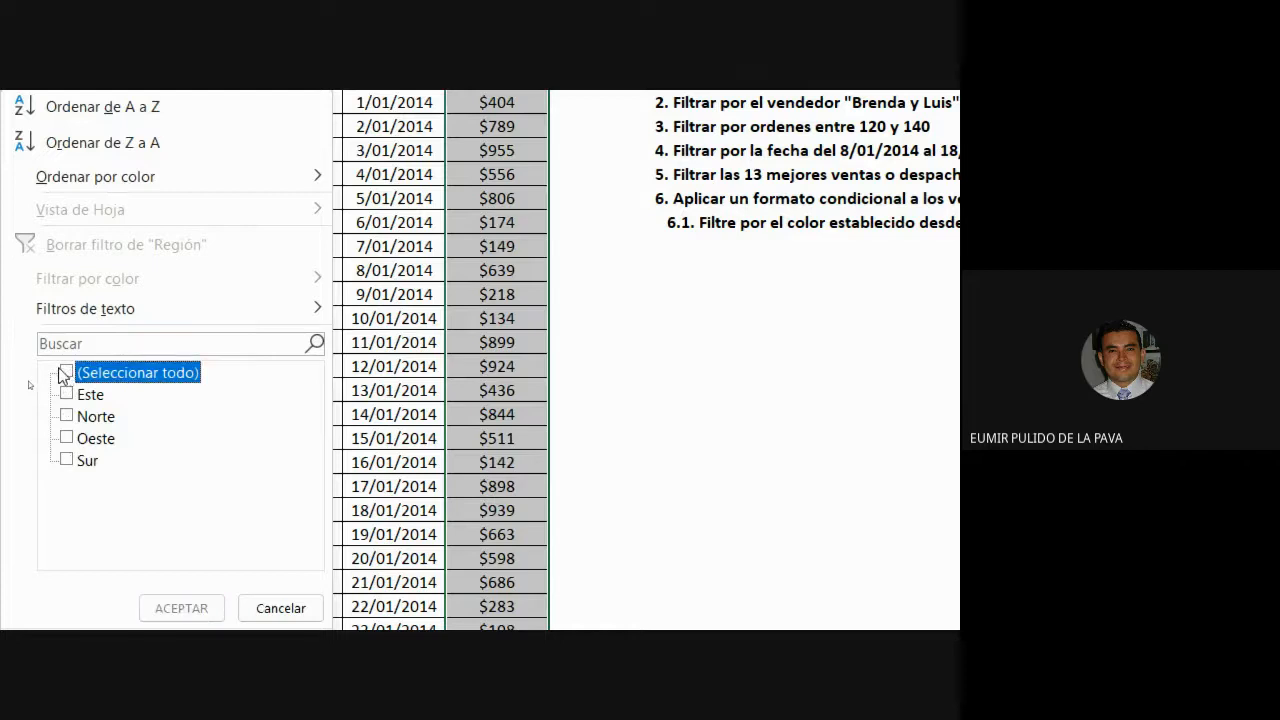
{"action": "left_click", "coordinate": [67, 394]}
{"action": "left_click", "coordinate": [181, 607]}
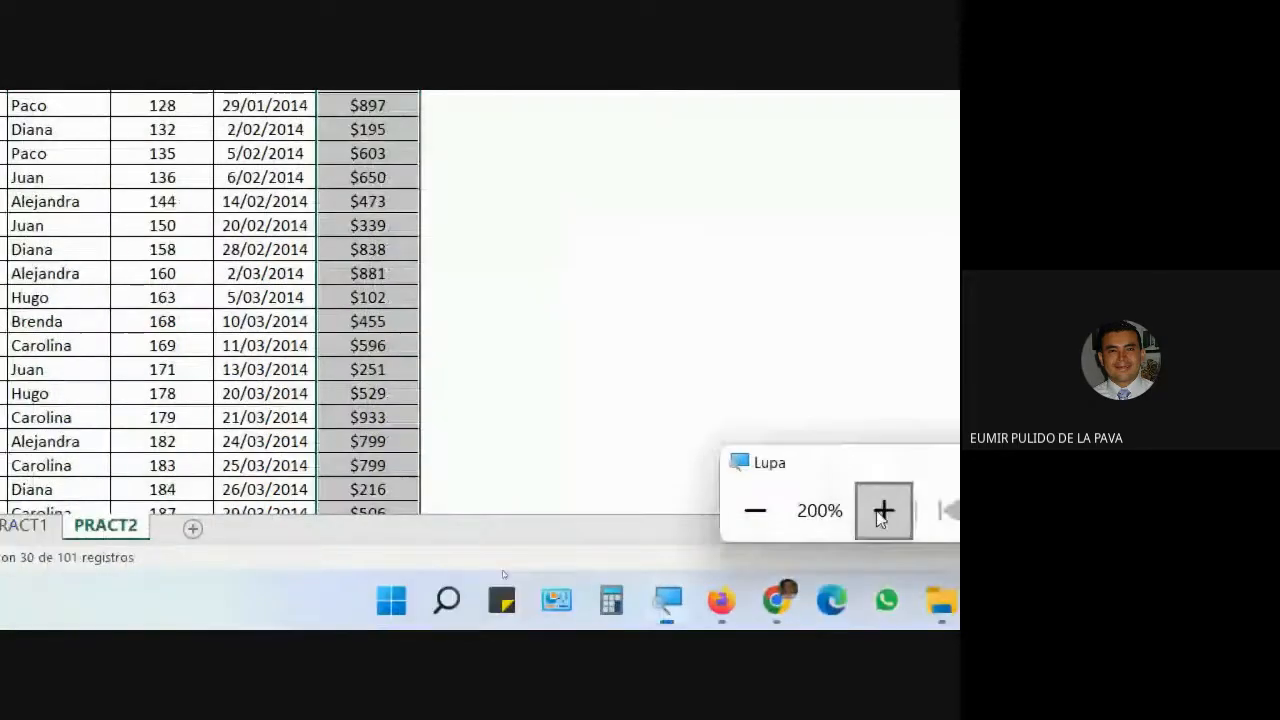
{"action": "left_click", "coordinate": [883, 509]}
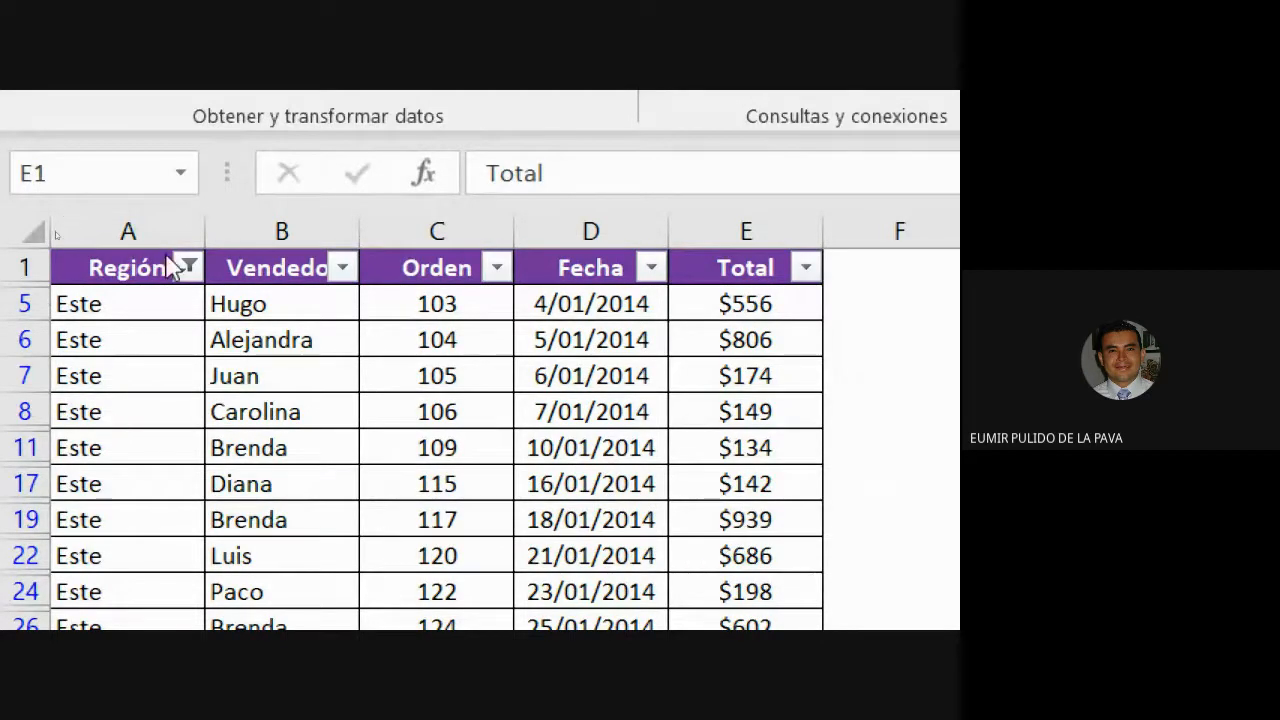
{"action": "left_click_drag", "start_coordinate": [143, 260], "coordinate": [1114, 249]}
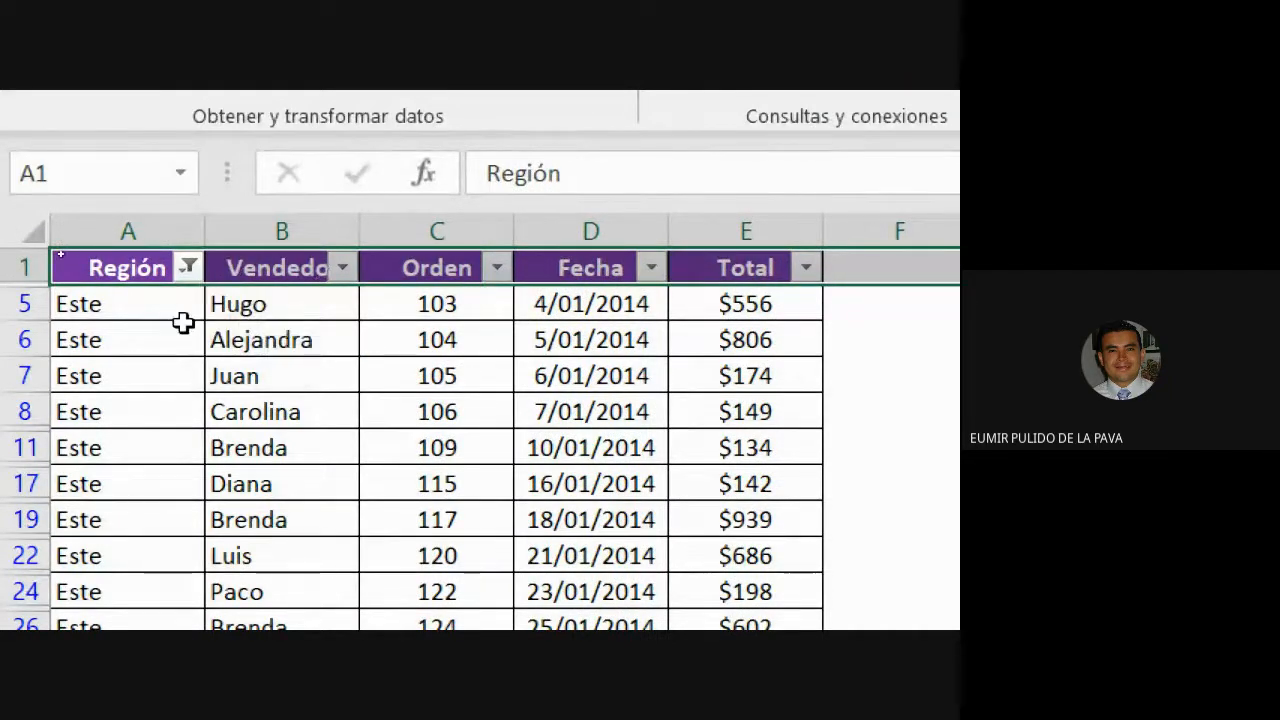
{"action": "left_click", "coordinate": [182, 330]}
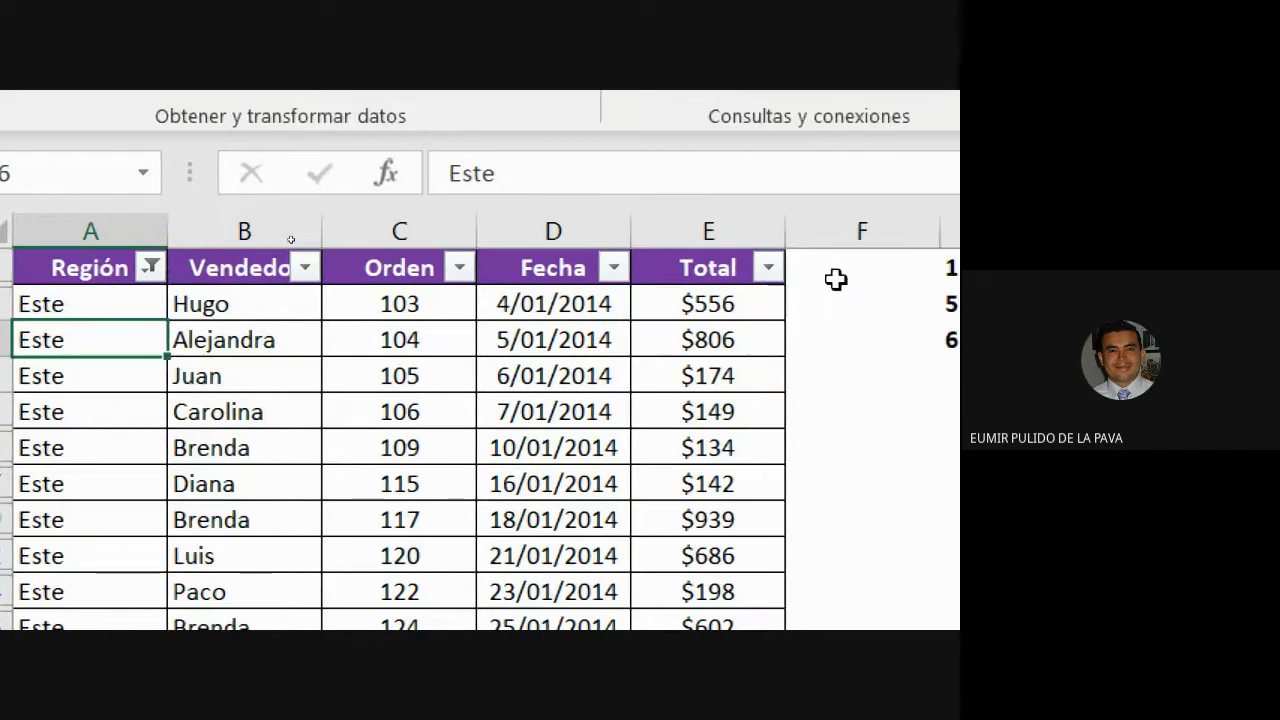
Filter the Total column to exclude the $102 value
{"action": "left_click", "coordinate": [768, 267]}
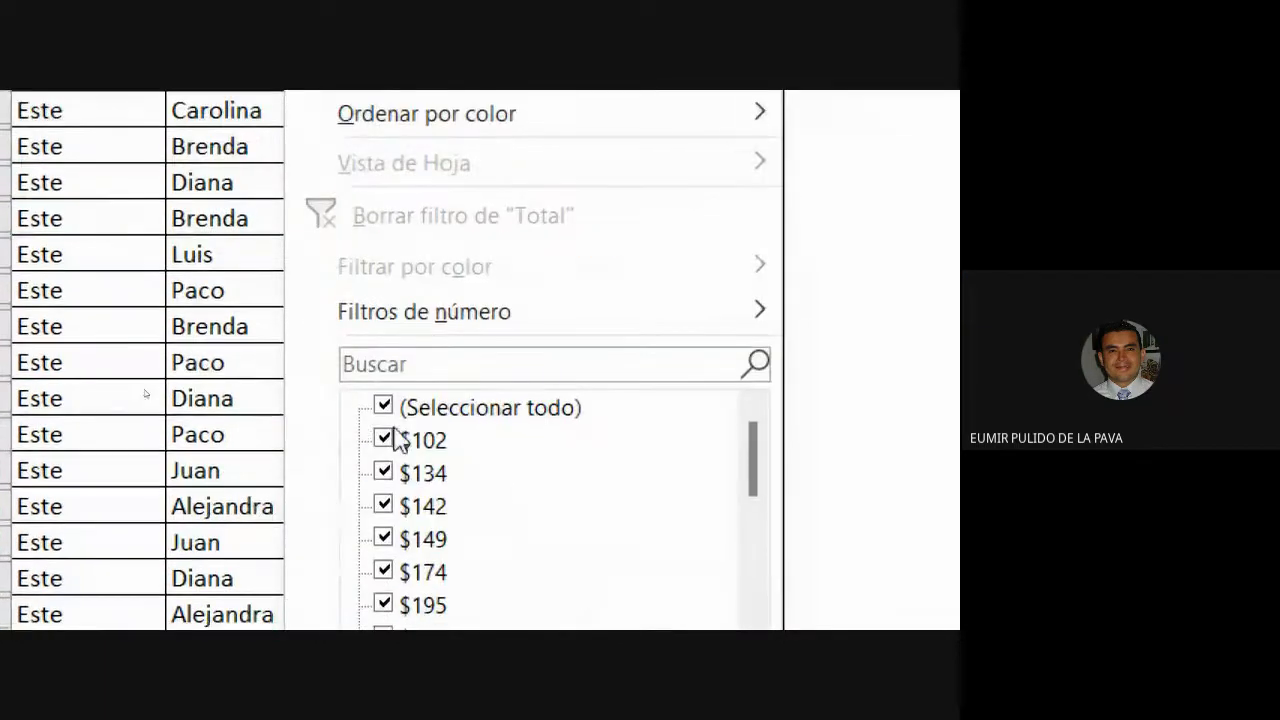
{"action": "left_click", "coordinate": [386, 440]}
{"action": "left_click", "coordinate": [560, 545]}
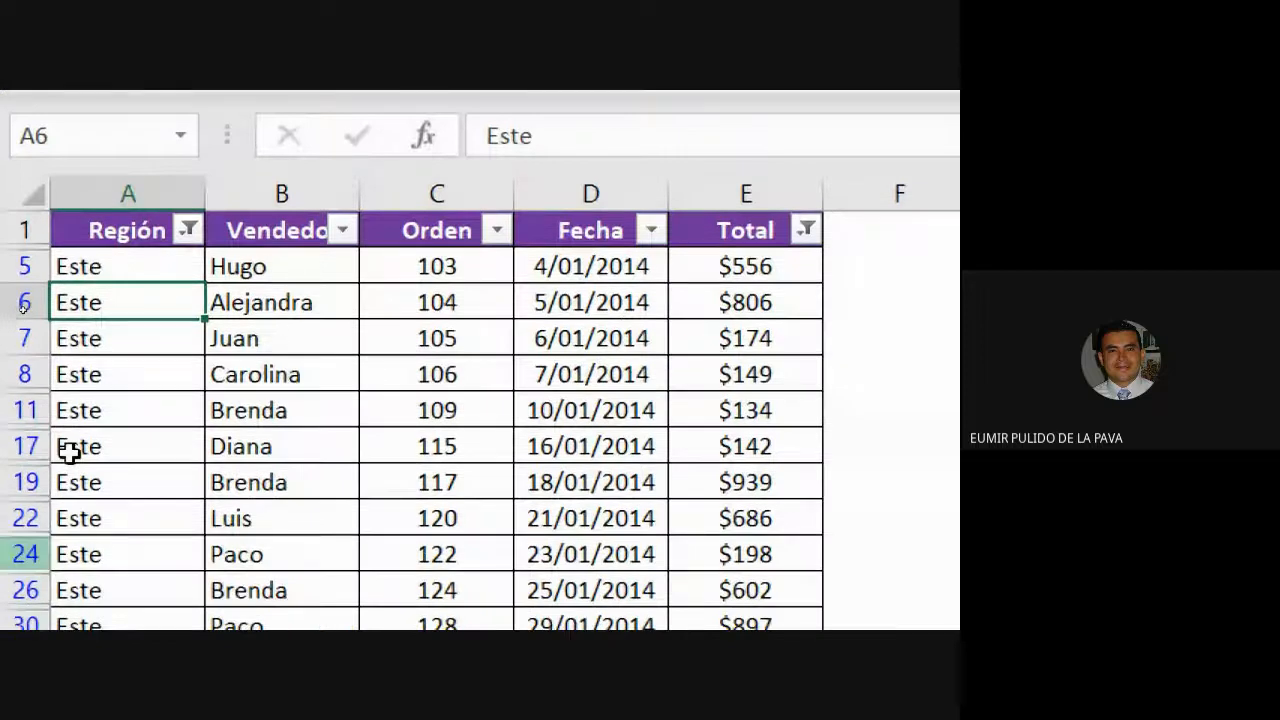
Clear the filters of the Región and Total columns one at a time
{"action": "left_click", "coordinate": [150, 266]}
{"action": "left_click", "coordinate": [187, 230]}
{"action": "left_click", "coordinate": [117, 478]}
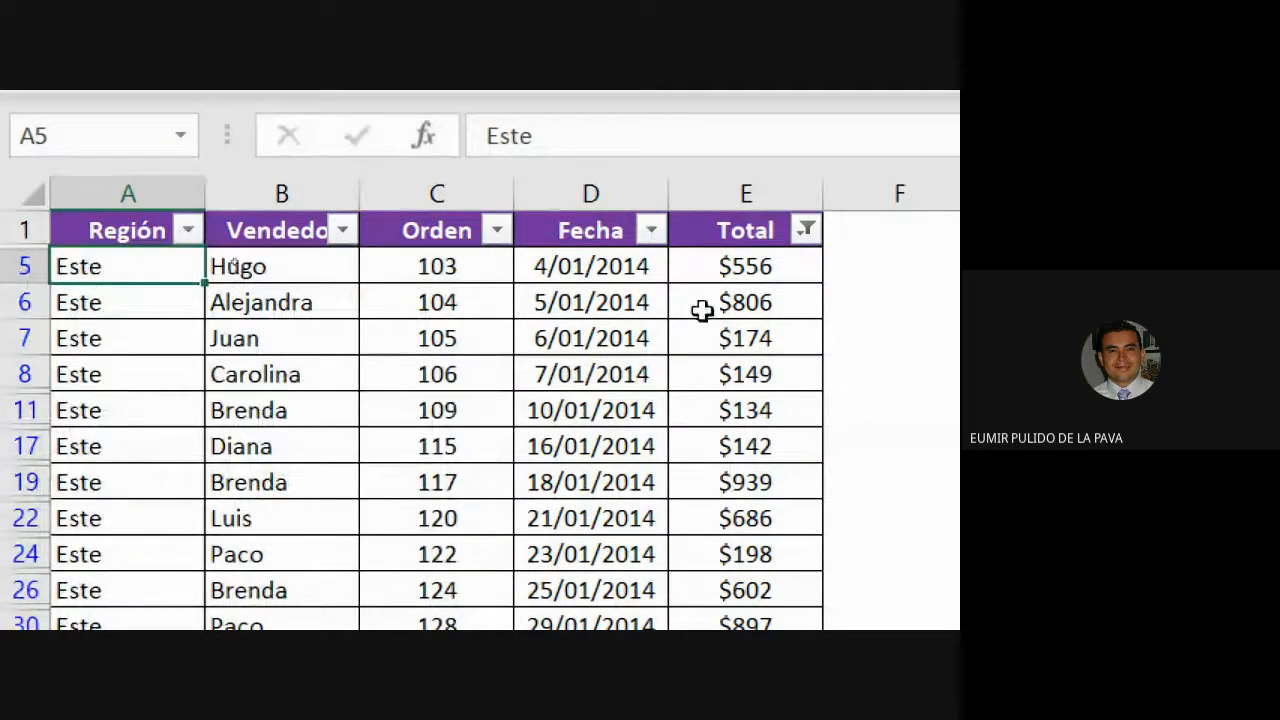
{"action": "left_click", "coordinate": [805, 230]}
{"action": "left_click", "coordinate": [534, 478]}
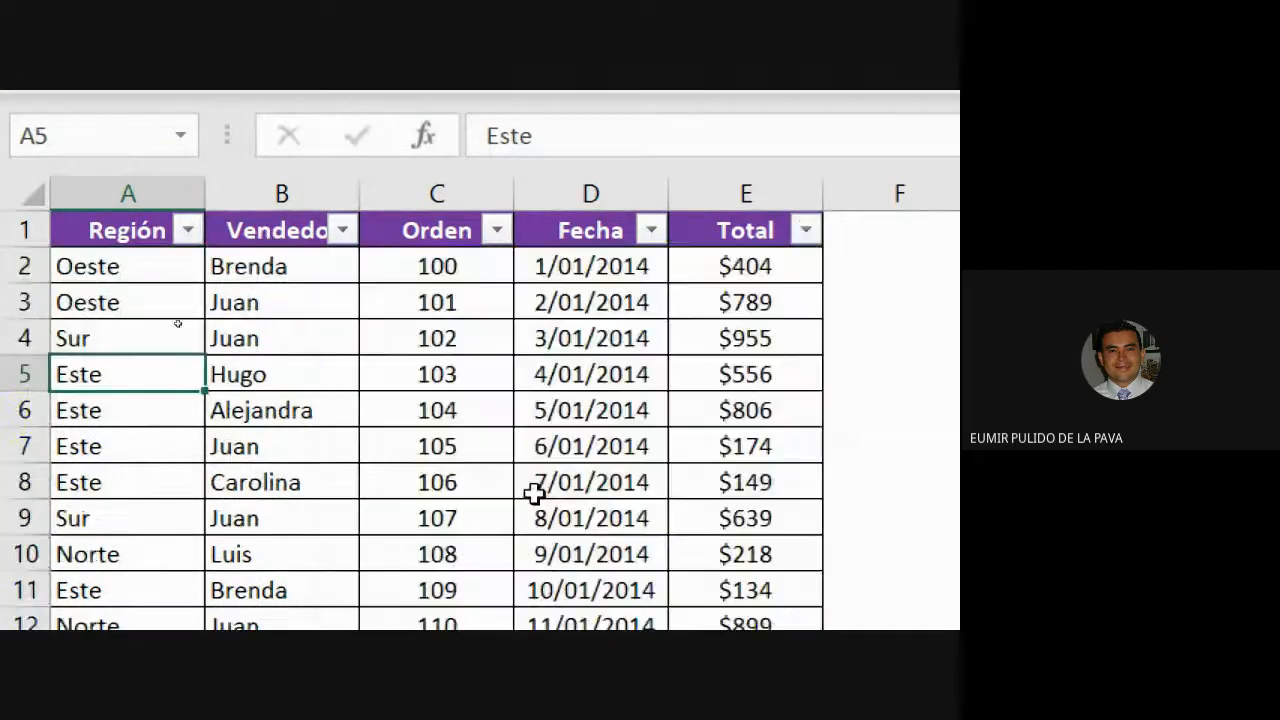
Filter Región by Este and Total by $102, and clear all the table's filters at once with the Borrar command
{"action": "left_click", "coordinate": [187, 230]}
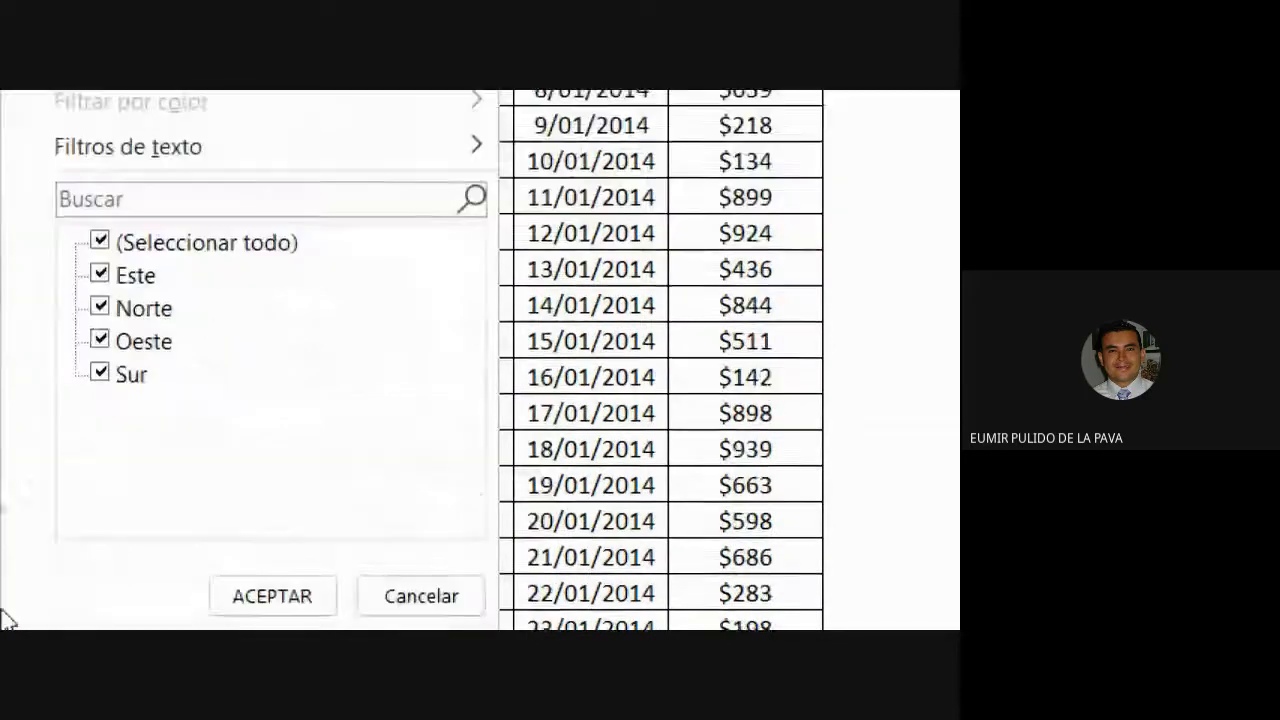
{"action": "left_click", "coordinate": [99, 240]}
{"action": "left_click", "coordinate": [100, 273]}
{"action": "left_click", "coordinate": [272, 594]}
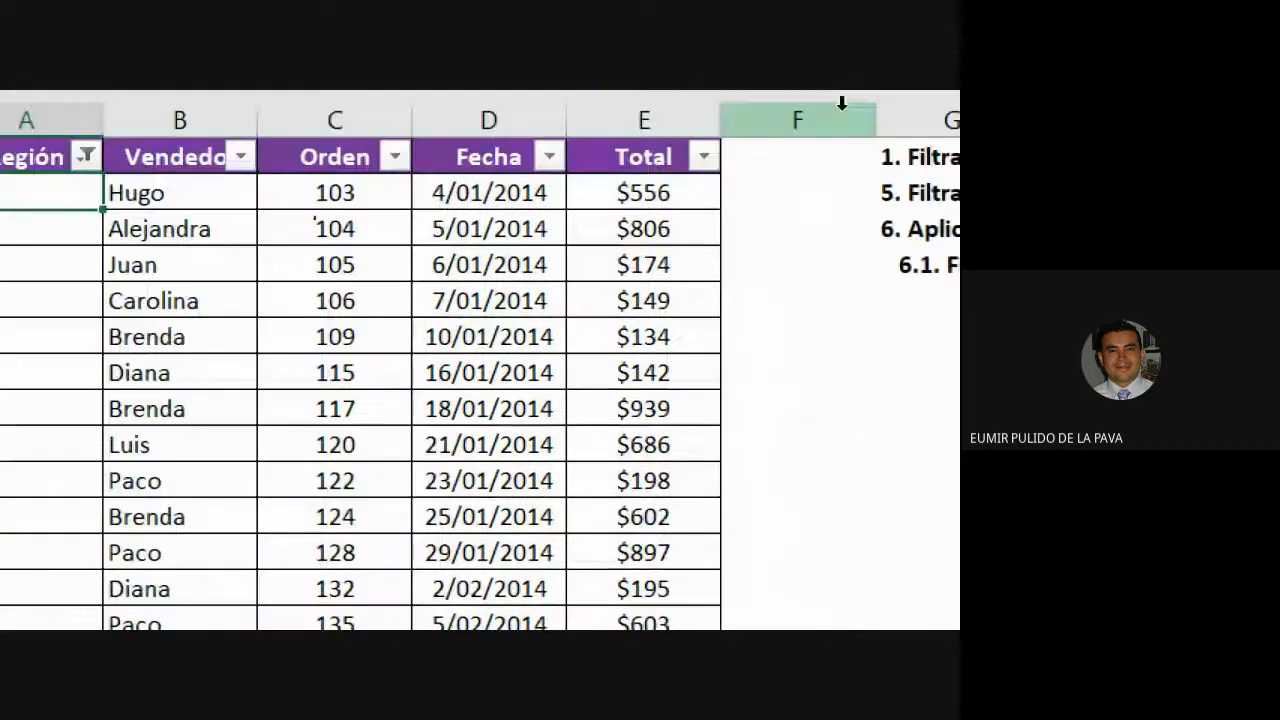
{"action": "left_click", "coordinate": [704, 157]}
{"action": "left_click", "coordinate": [293, 543]}
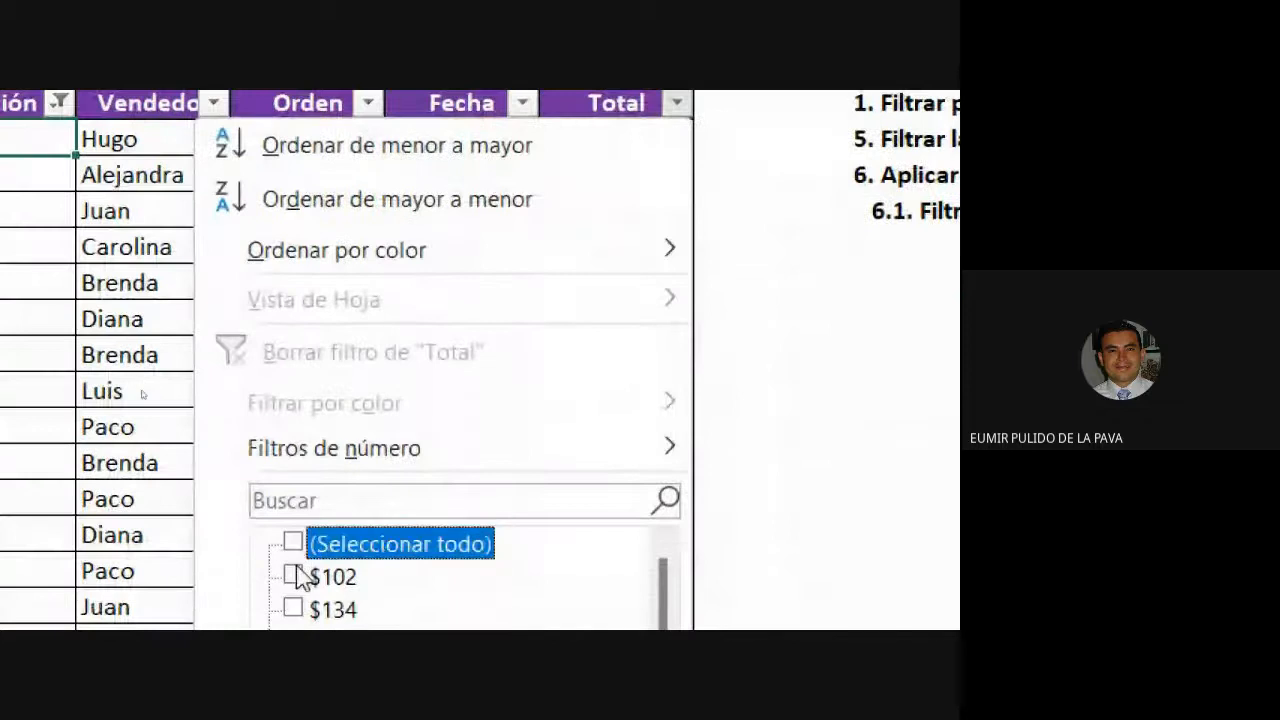
{"action": "left_click", "coordinate": [294, 577]}
{"action": "left_click", "coordinate": [480, 609]}
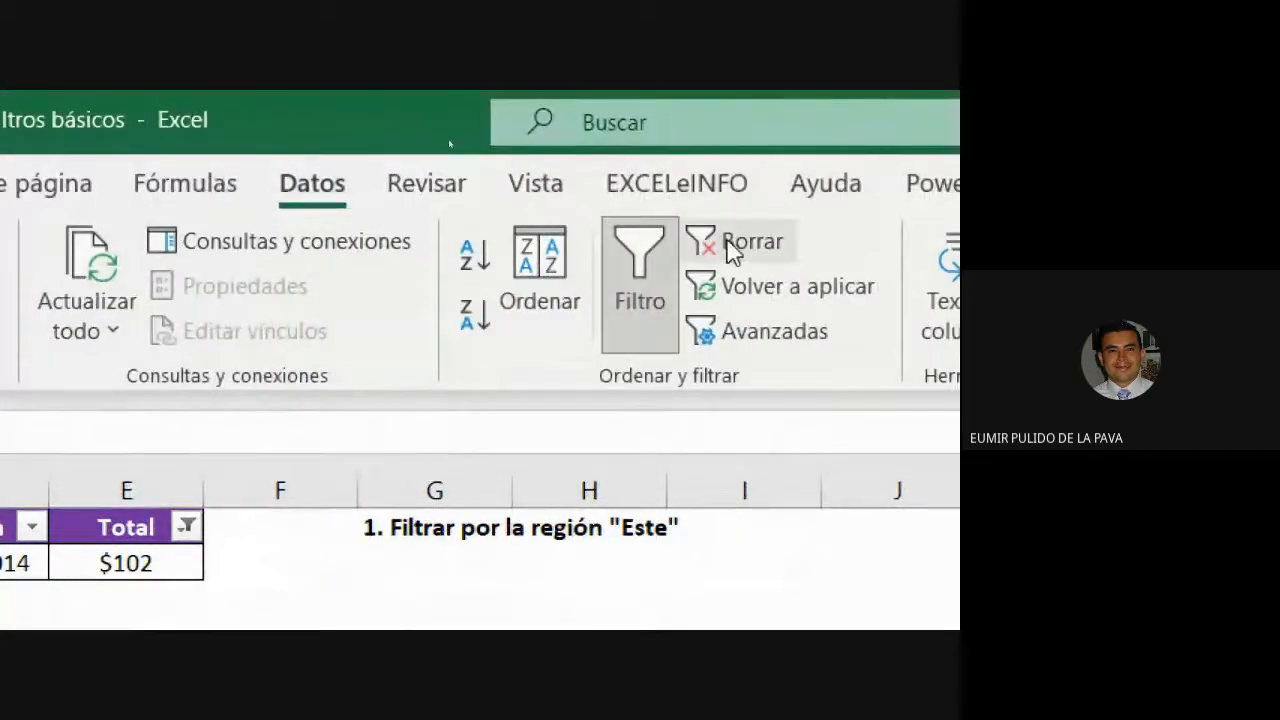
{"action": "left_click", "coordinate": [755, 245]}
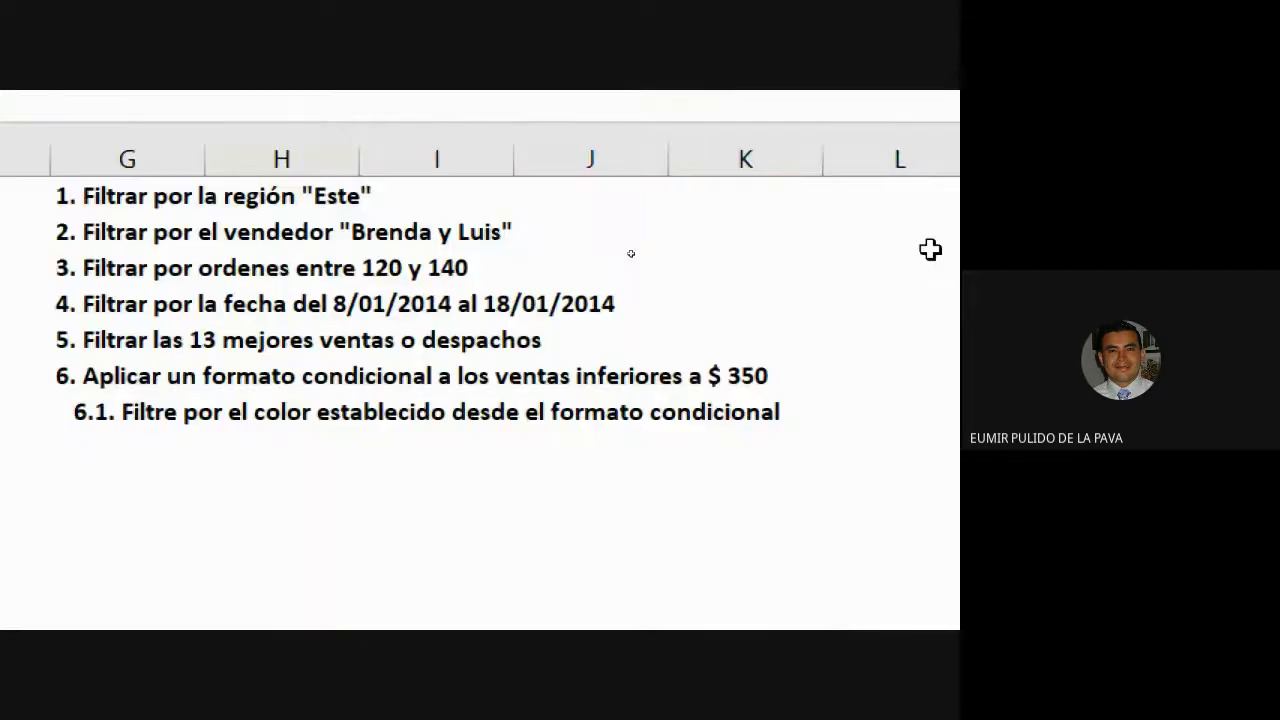
Filter the Vendedor column to show only the two sellers named in exercise 2
{"action": "left_click", "coordinate": [164, 244]}
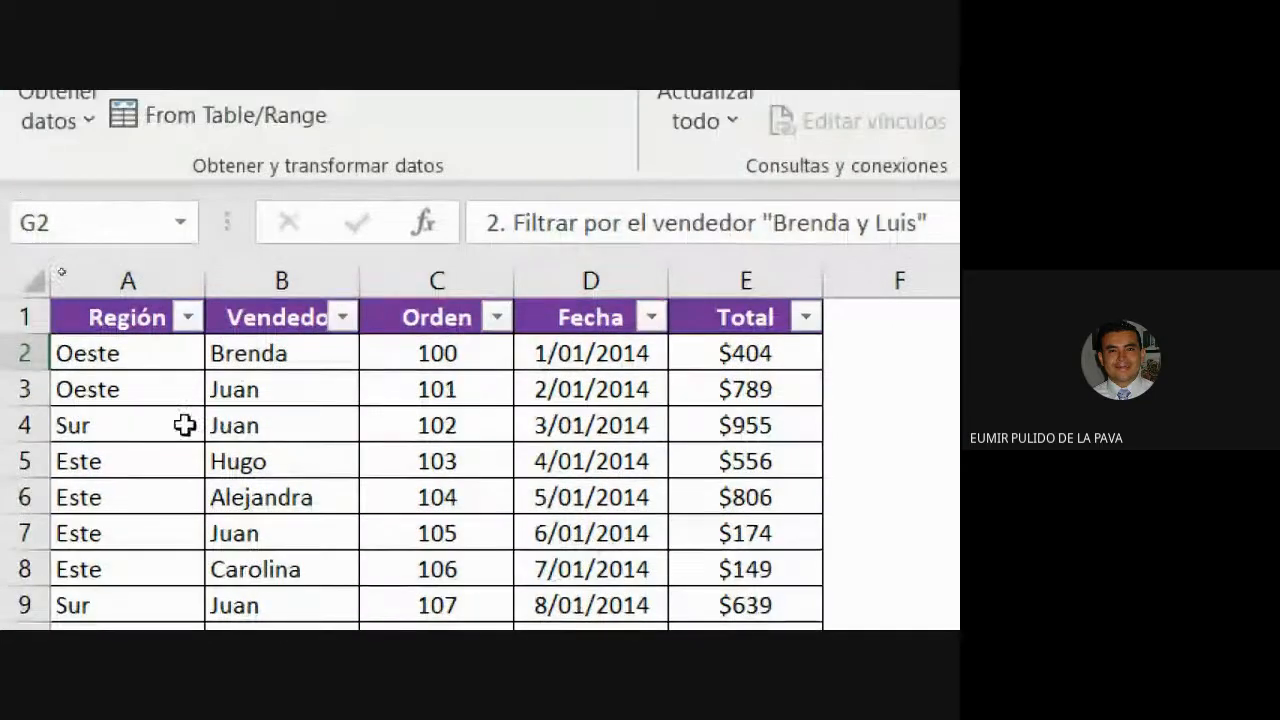
{"action": "left_click", "coordinate": [249, 273]}
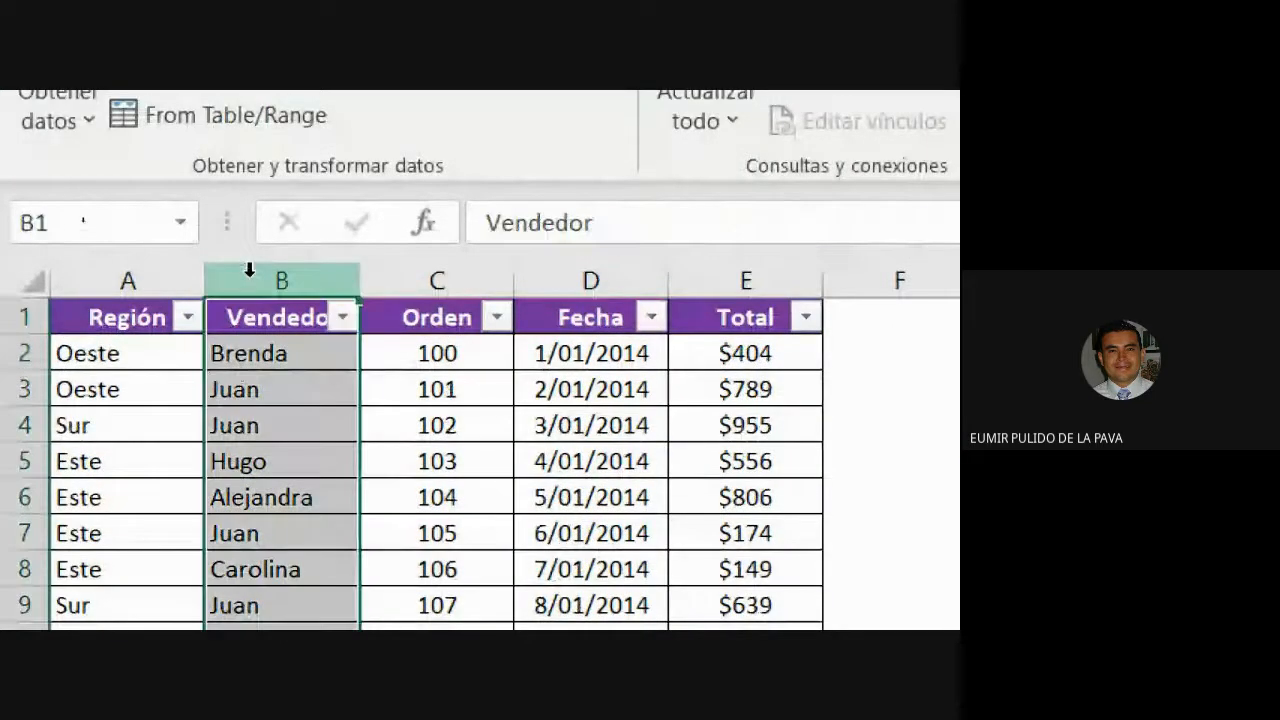
{"action": "left_click", "coordinate": [314, 431]}
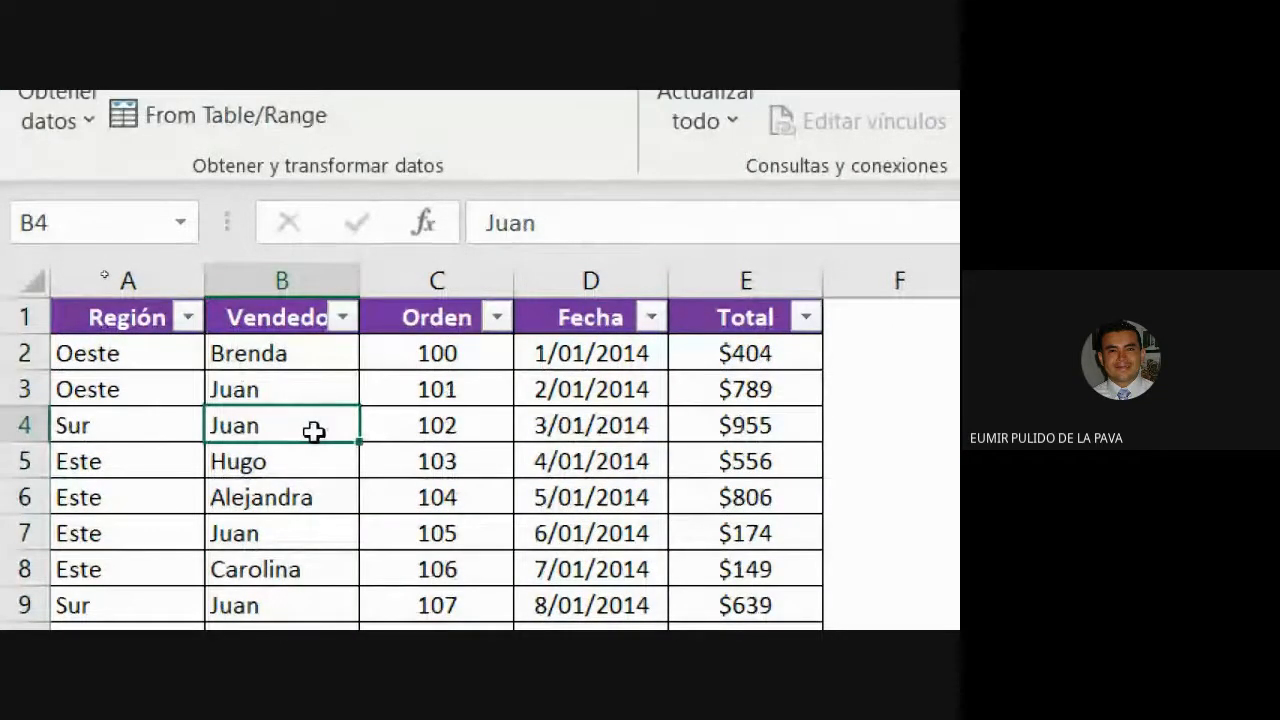
{"action": "left_click", "coordinate": [342, 320]}
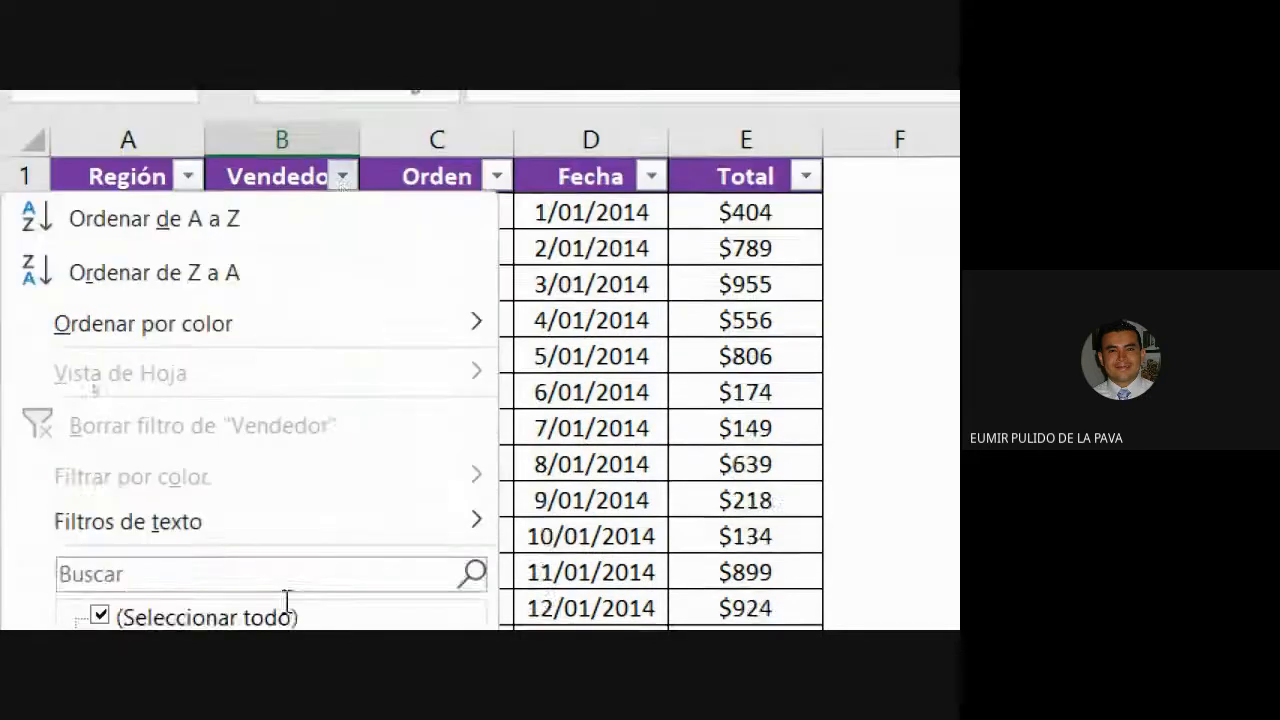
{"action": "left_click", "coordinate": [99, 615]}
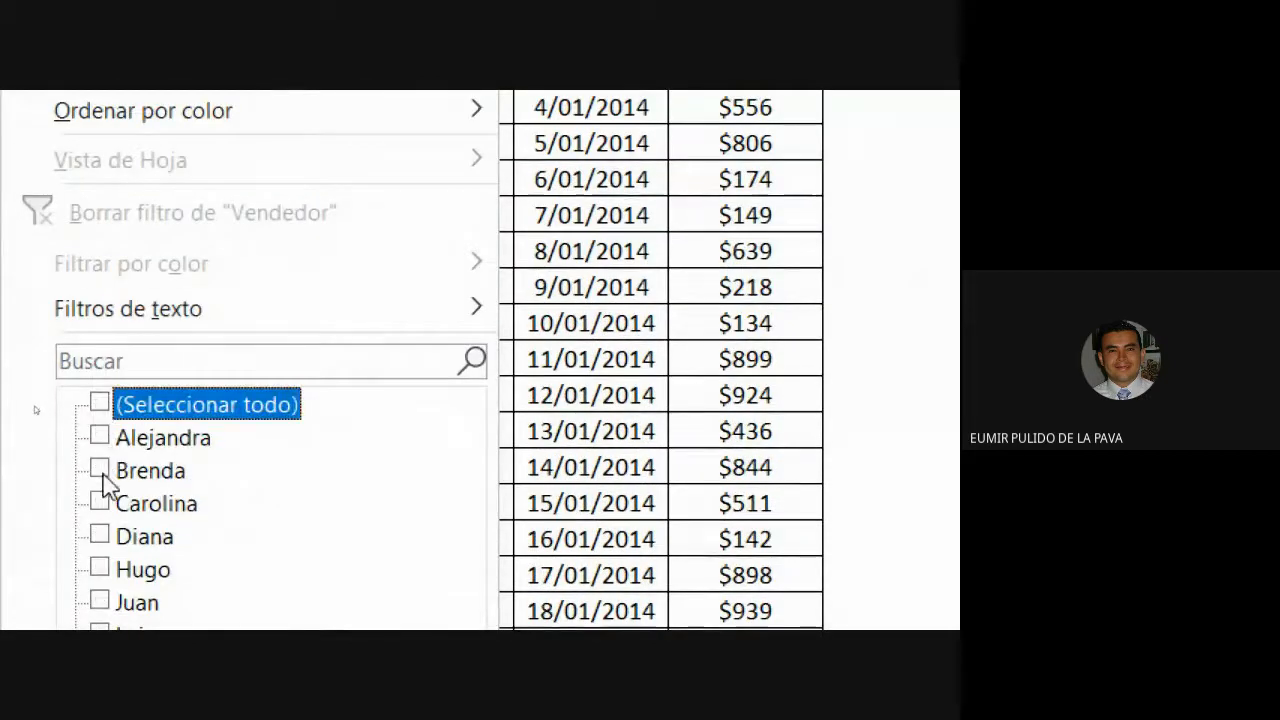
{"action": "left_click", "coordinate": [104, 476]}
{"action": "left_click", "coordinate": [108, 475]}
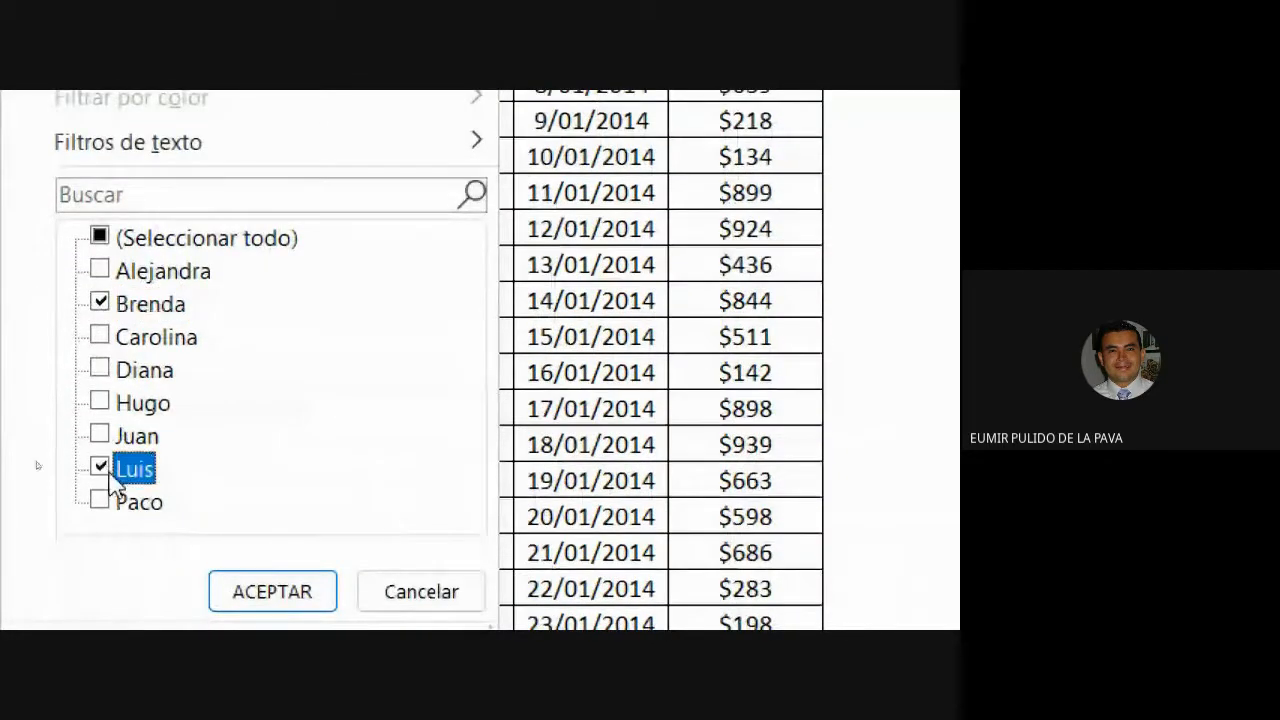
{"action": "left_click", "coordinate": [266, 592]}
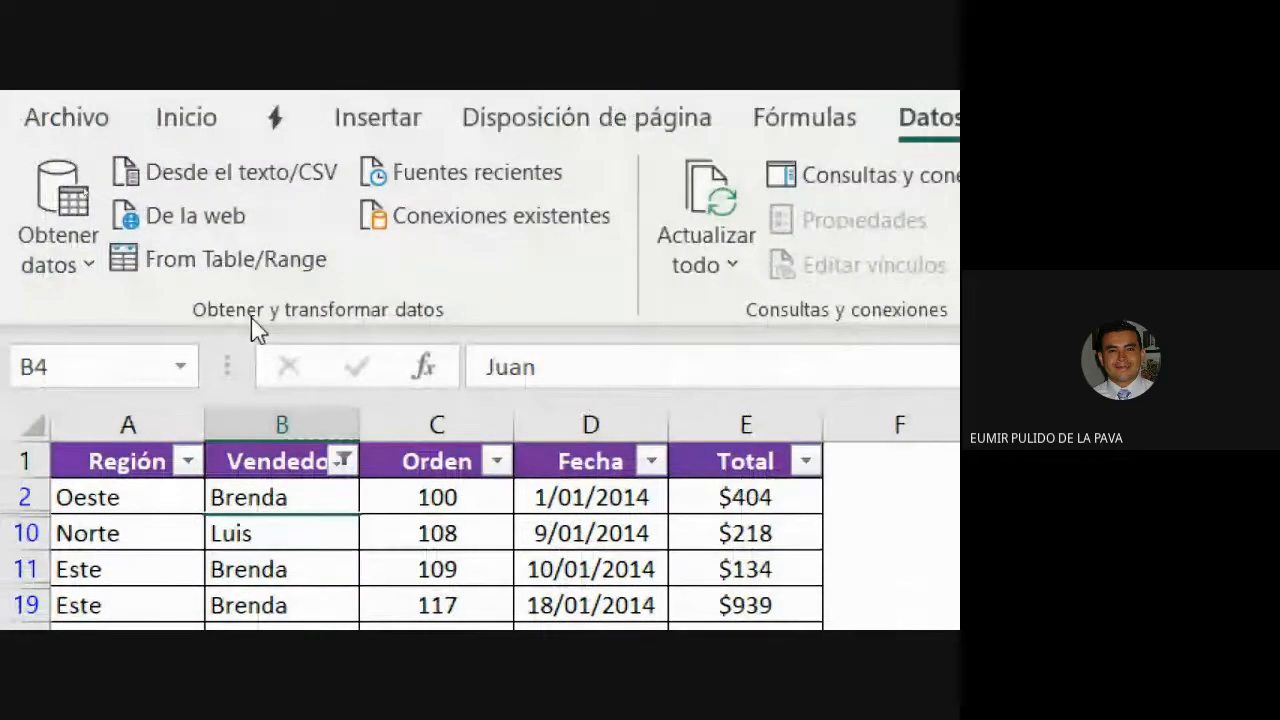
{"action": "left_click", "coordinate": [342, 463]}
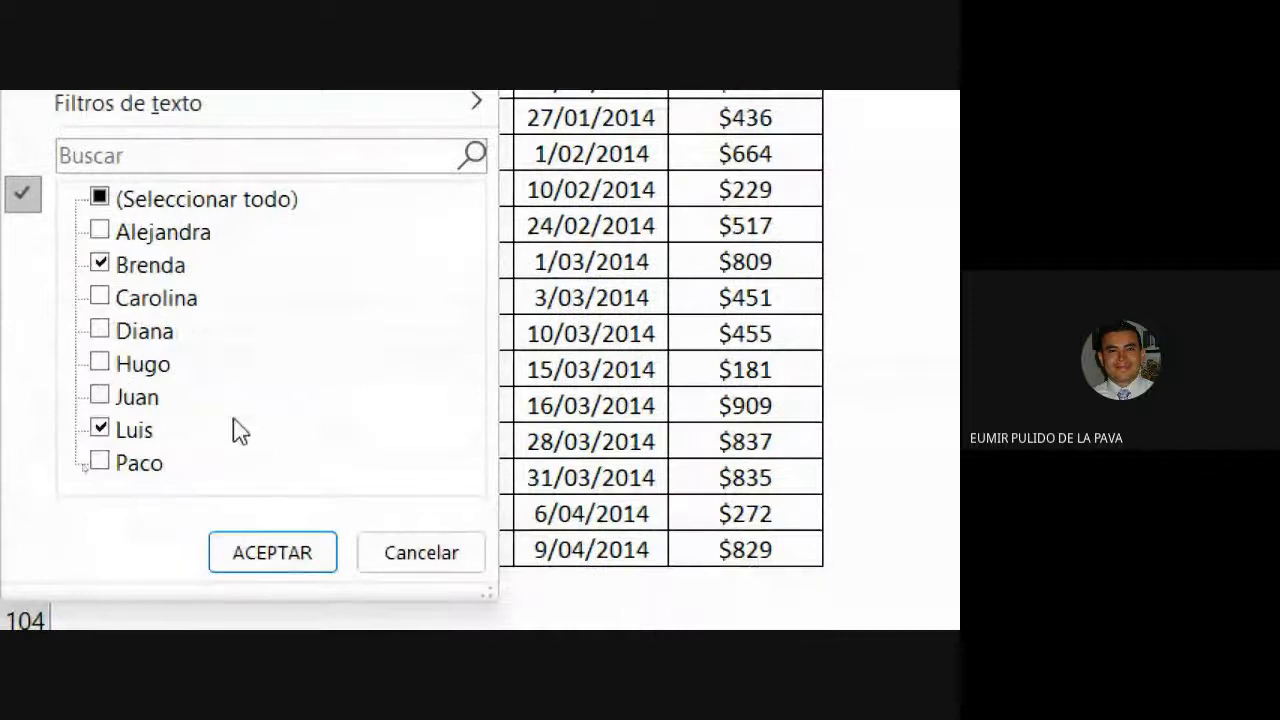
{"action": "left_click", "coordinate": [215, 203]}
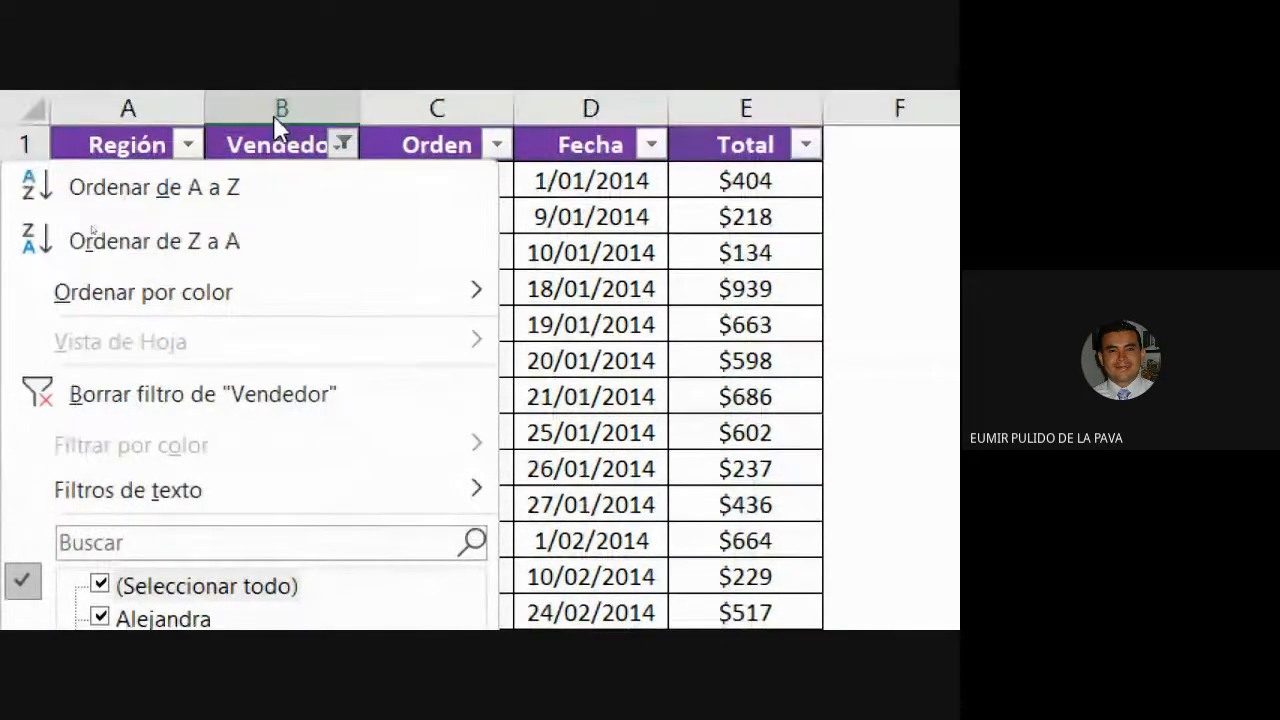
{"action": "mouse_move", "coordinate": [135, 505]}
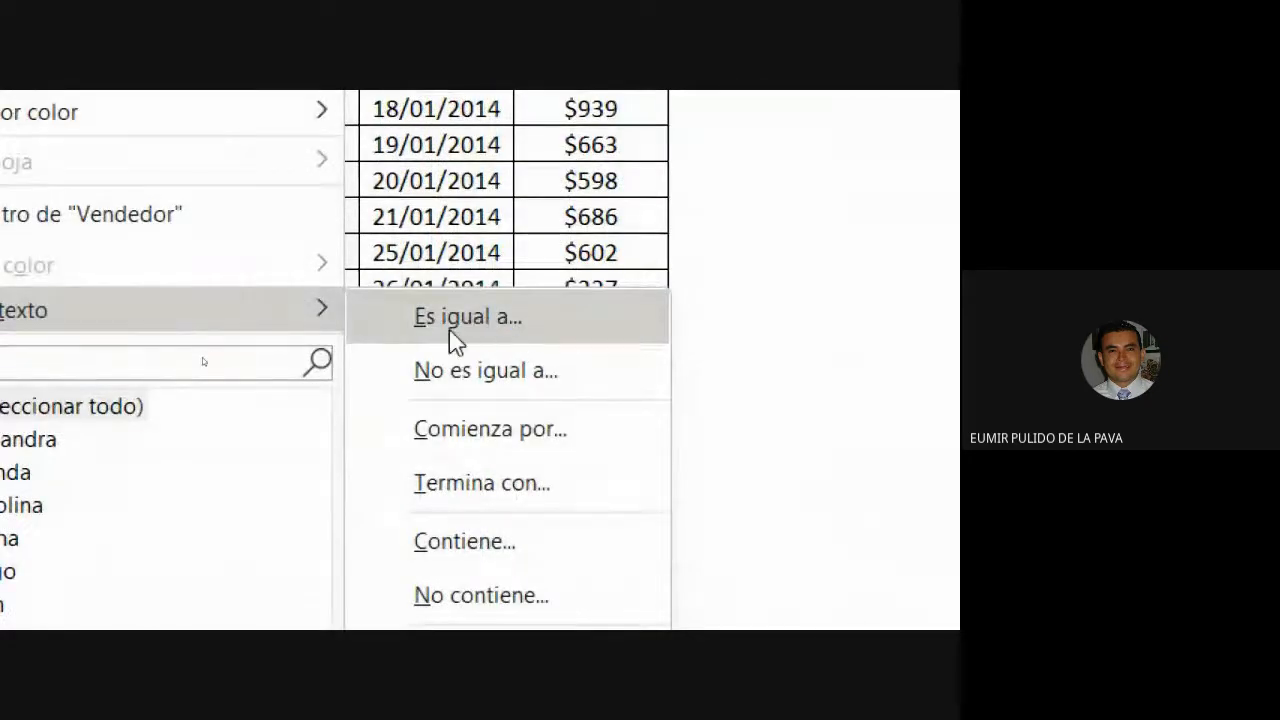
{"action": "left_click", "coordinate": [452, 329]}
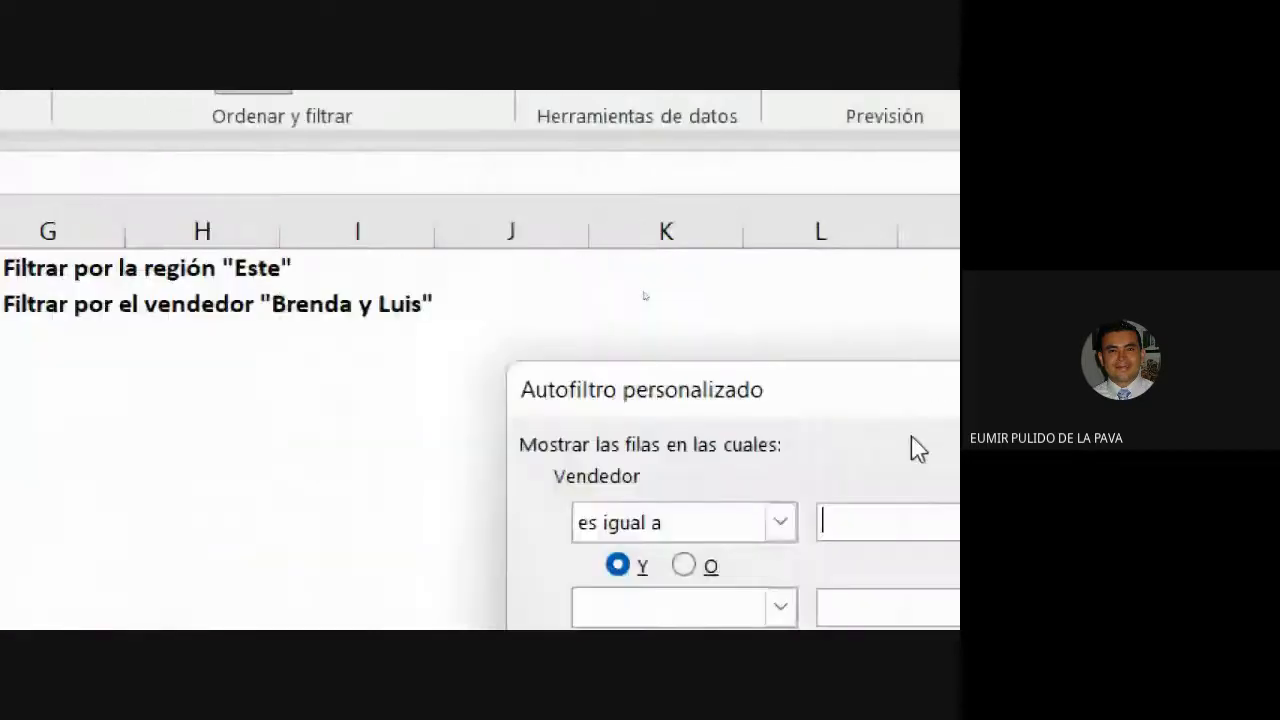
{"action": "left_click_drag", "start_coordinate": [508, 452], "coordinate": [558, 134]}
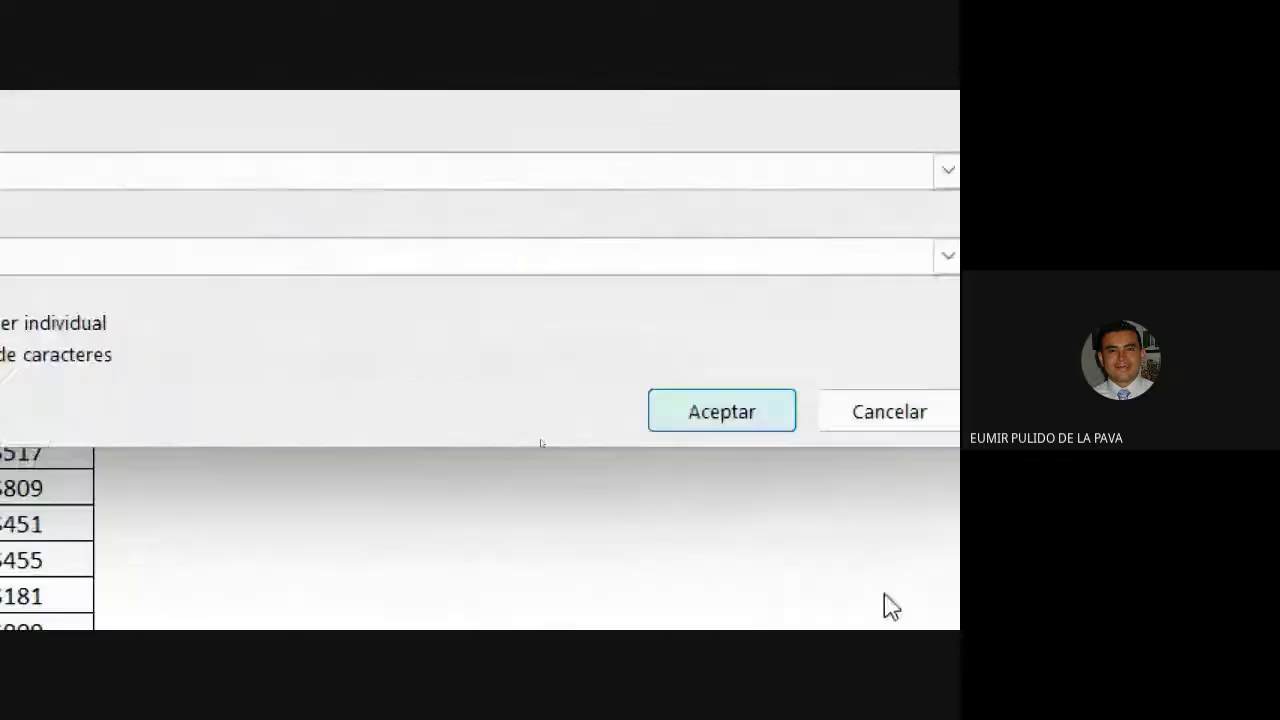
{"action": "left_click", "coordinate": [843, 409]}
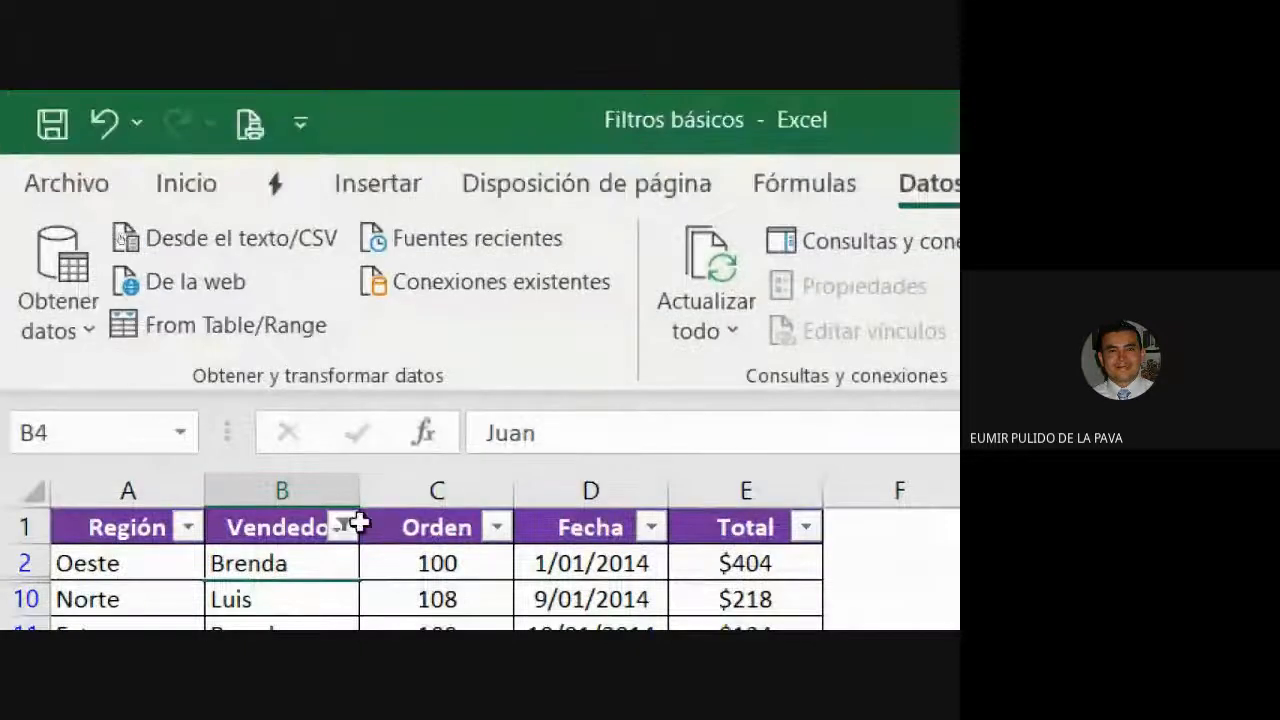
Clear the Vendedor column's filter and open its custom text filter with the "Es igual a" condition
{"action": "left_click", "coordinate": [345, 522]}
{"action": "left_click", "coordinate": [230, 531]}
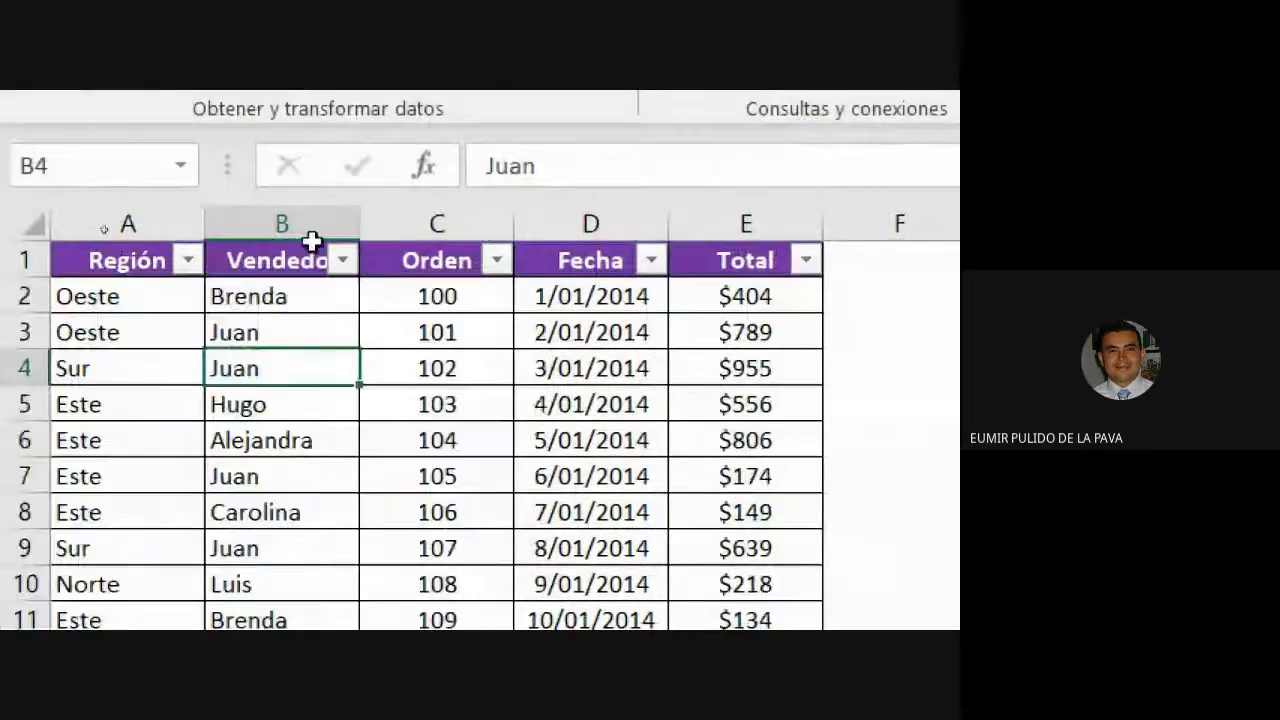
{"action": "left_click", "coordinate": [342, 283]}
{"action": "mouse_move", "coordinate": [391, 443]}
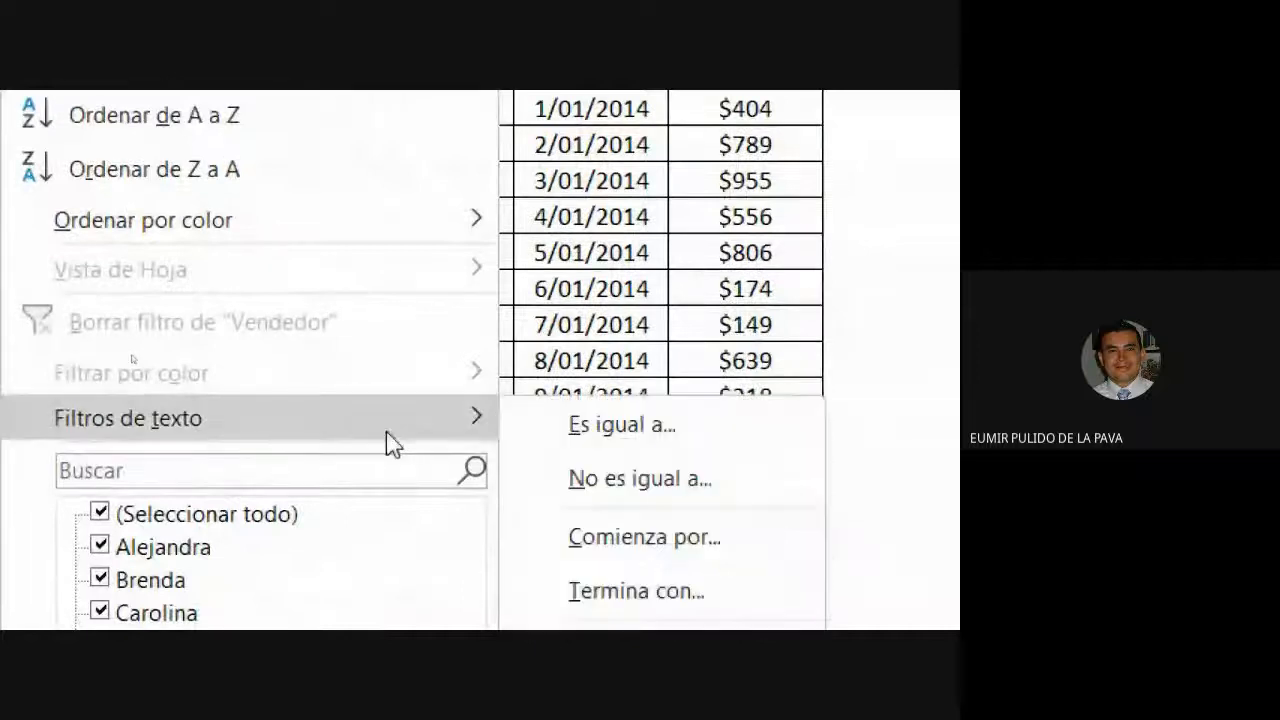
{"action": "left_click", "coordinate": [680, 432]}
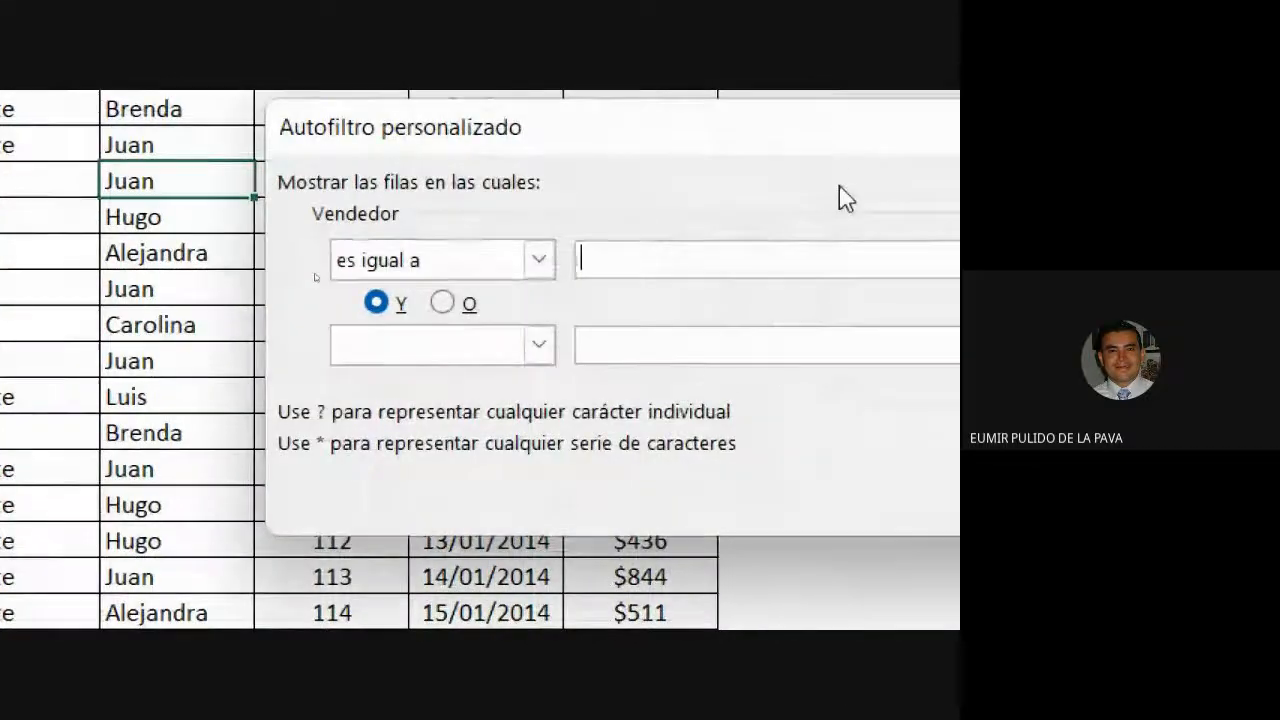
Set up two "es igual a" conditions in the Vendedor custom filter, using the sellers in exercise 2 joined with Y
{"action": "type", "text": "bren"}
{"action": "key", "text": "Tab"}
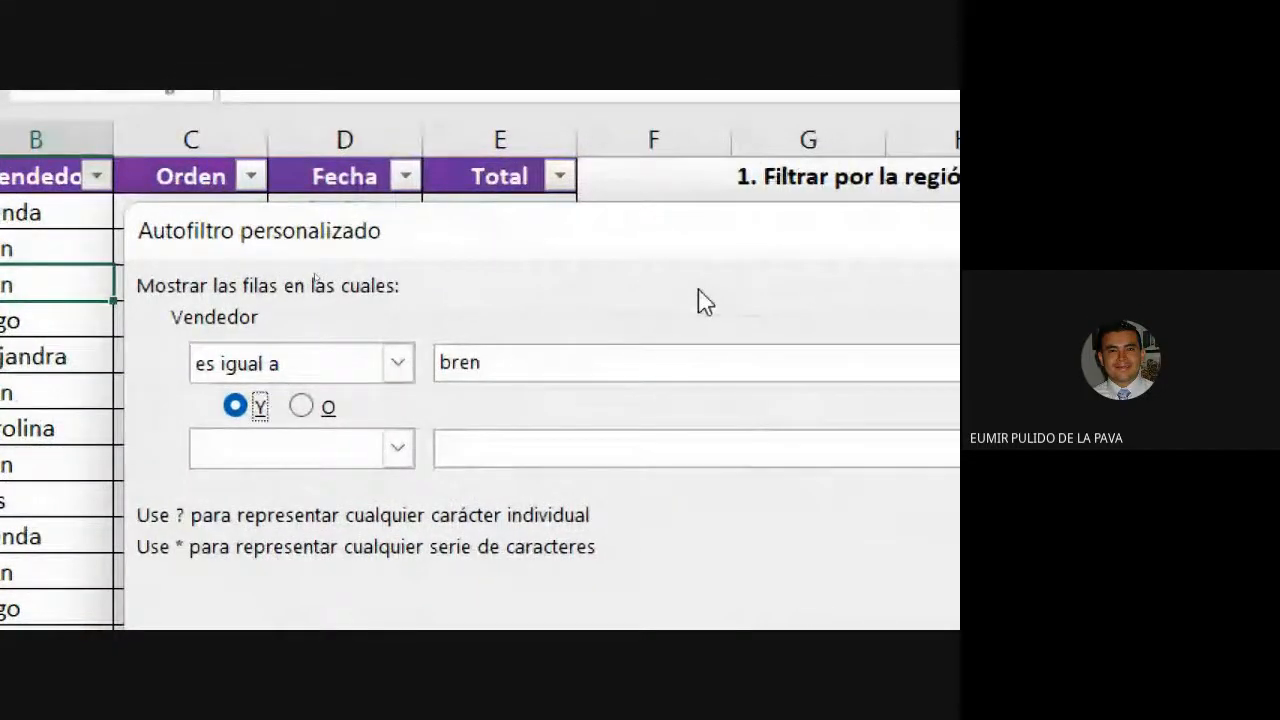
{"action": "key", "text": "Tab"}
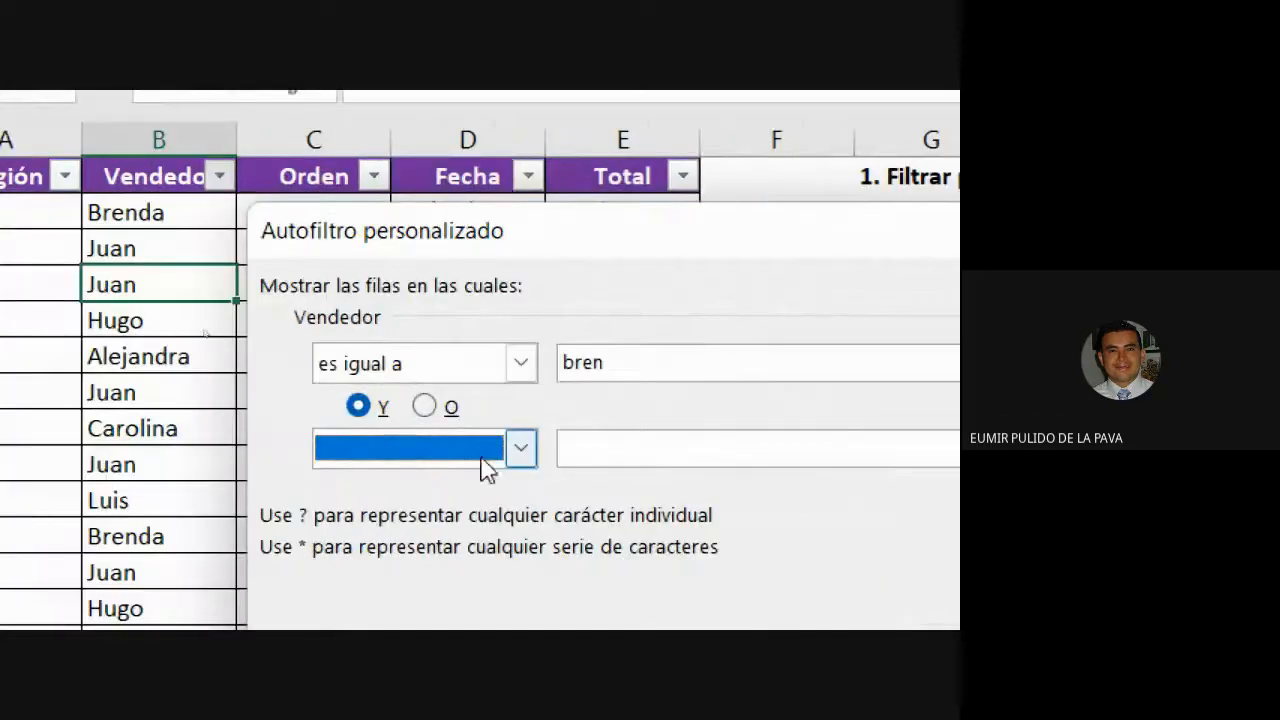
{"action": "left_click", "coordinate": [398, 448]}
{"action": "left_click", "coordinate": [486, 509]}
{"action": "left_click", "coordinate": [609, 450]}
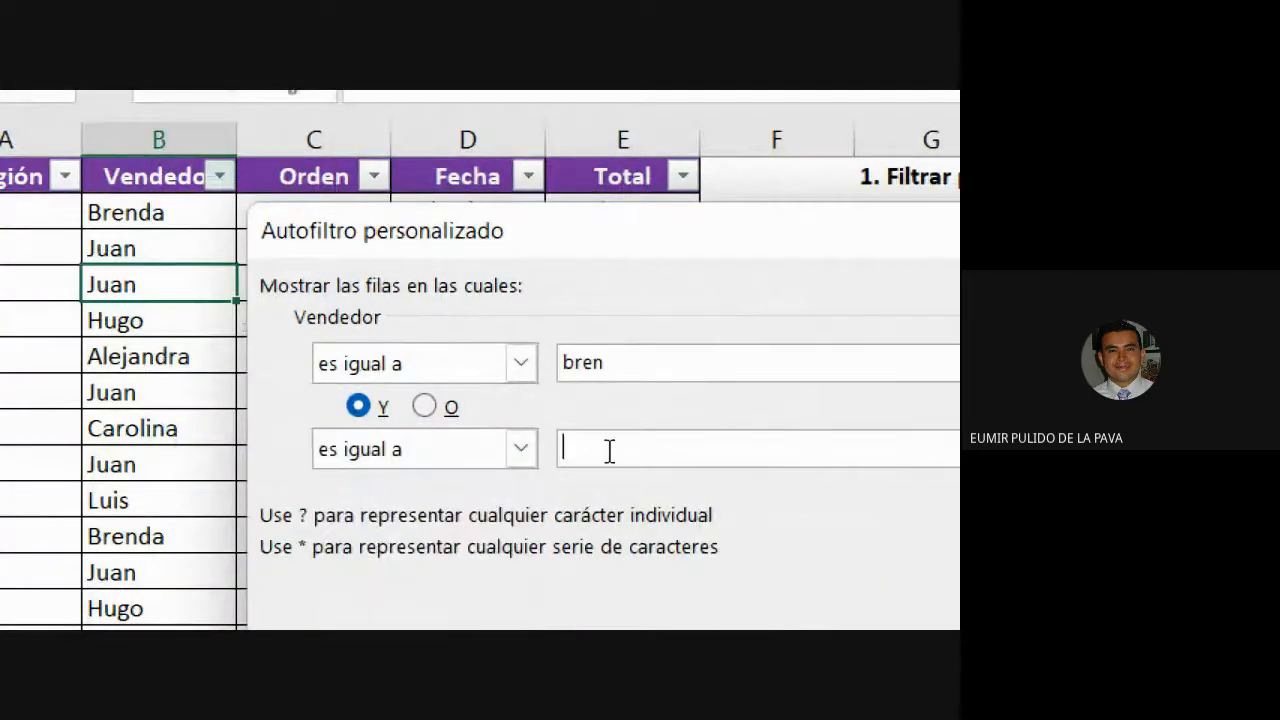
{"action": "type", "text": "Luis"}
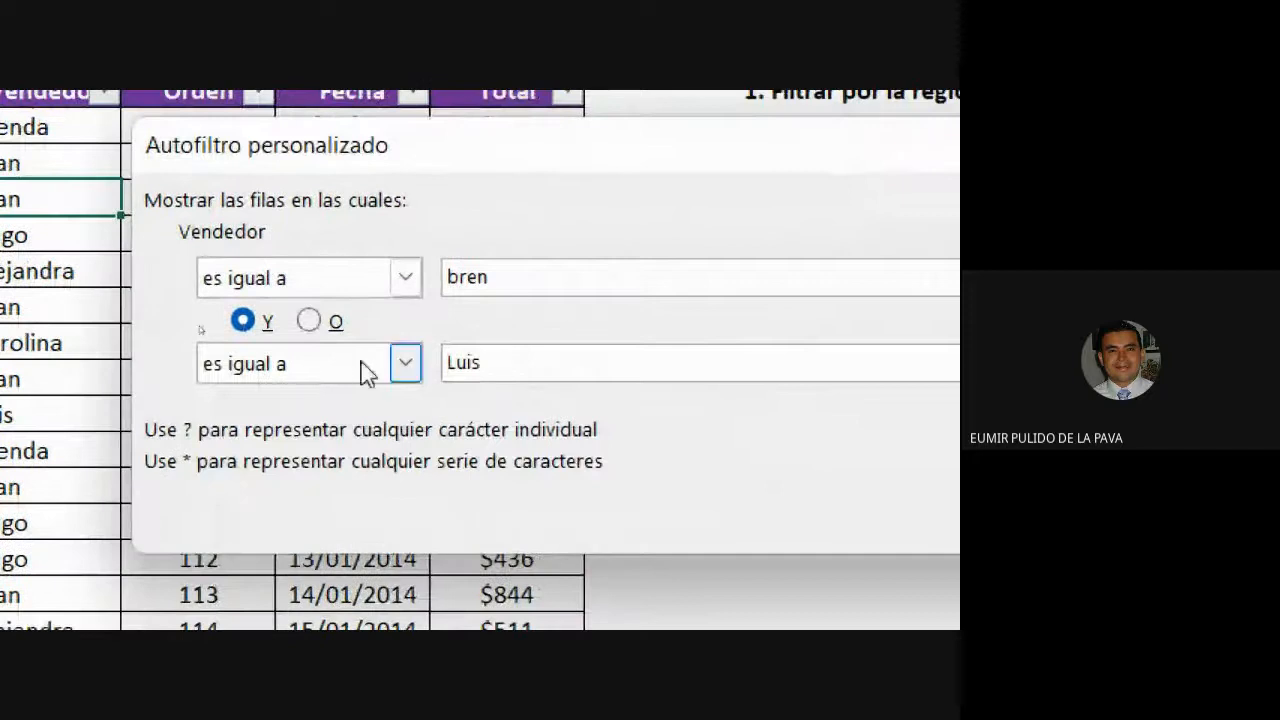
{"action": "left_click", "coordinate": [310, 322]}
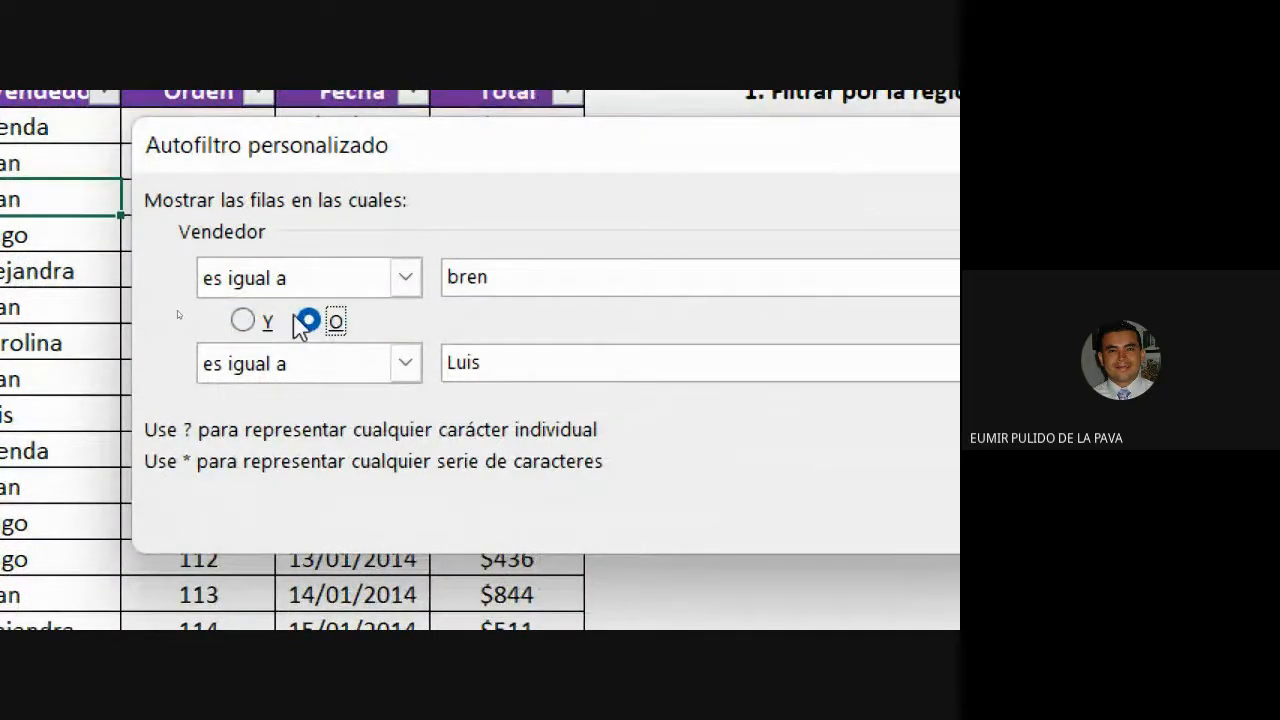
{"action": "left_click", "coordinate": [254, 326]}
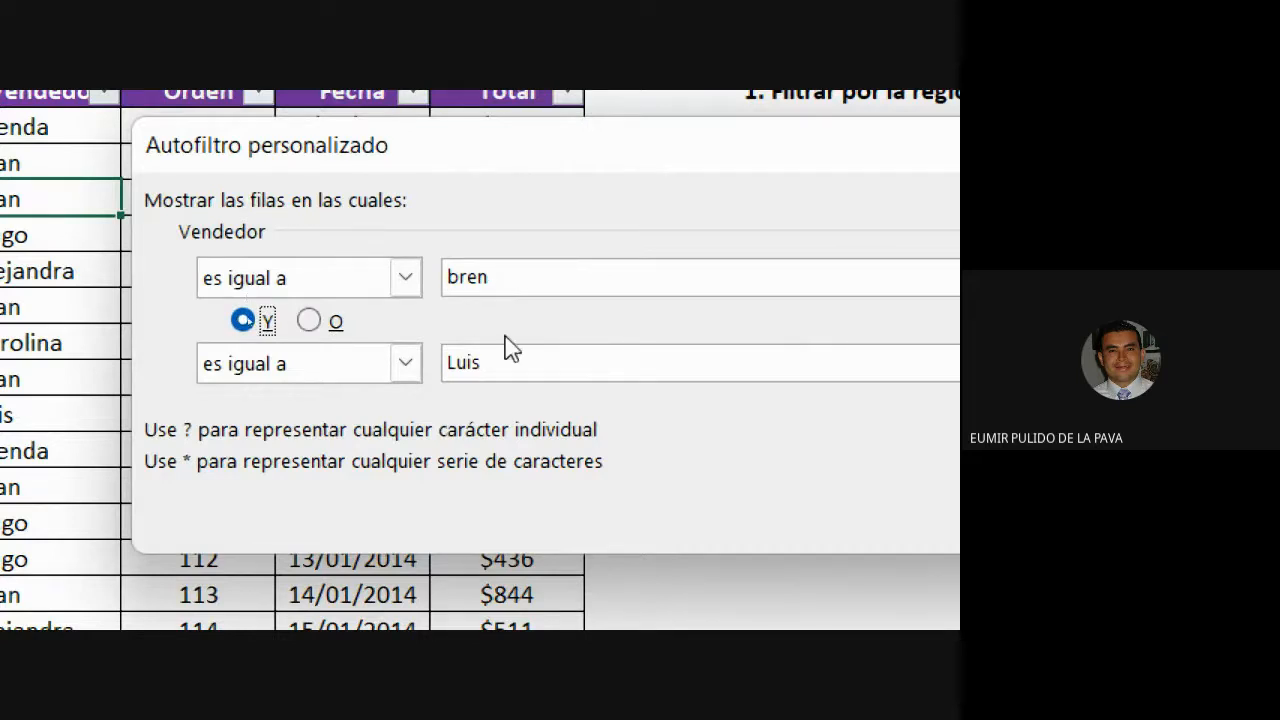
Complete the first seller's name, join the two Vendedor conditions with O and apply the custom filter
{"action": "left_click", "coordinate": [510, 270]}
{"action": "type", "text": "brenda"}
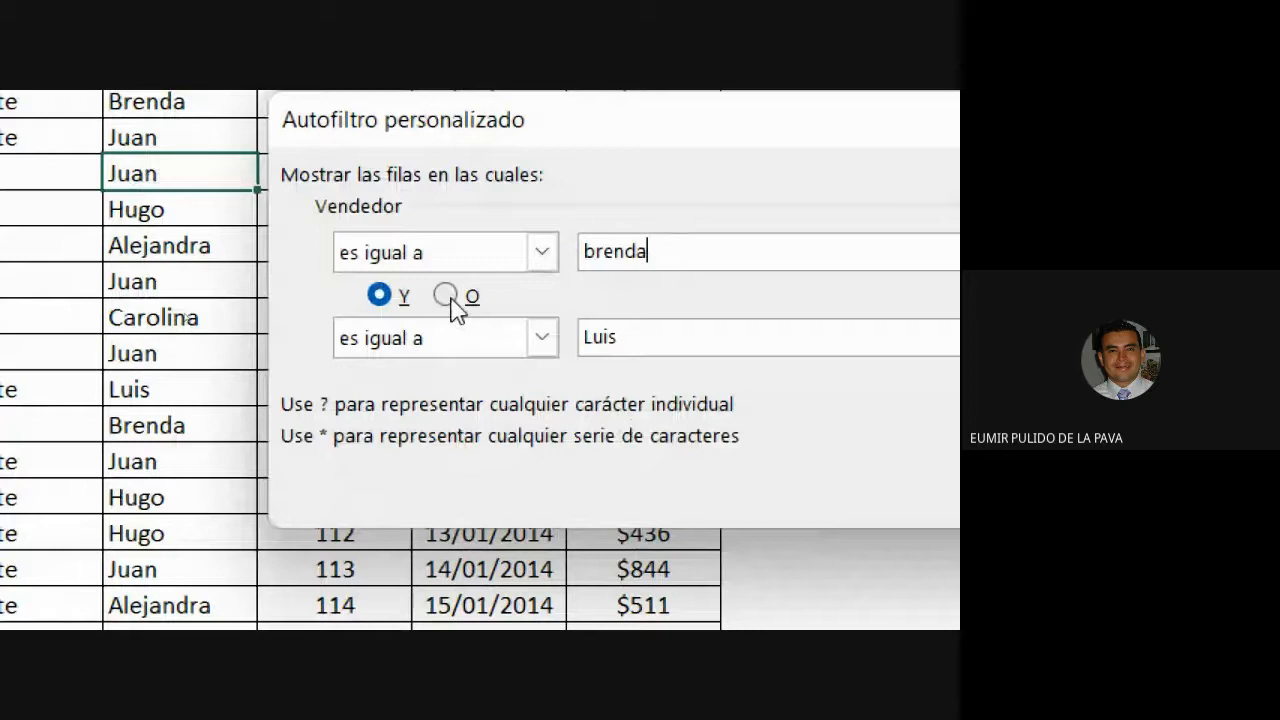
{"action": "left_click", "coordinate": [446, 296]}
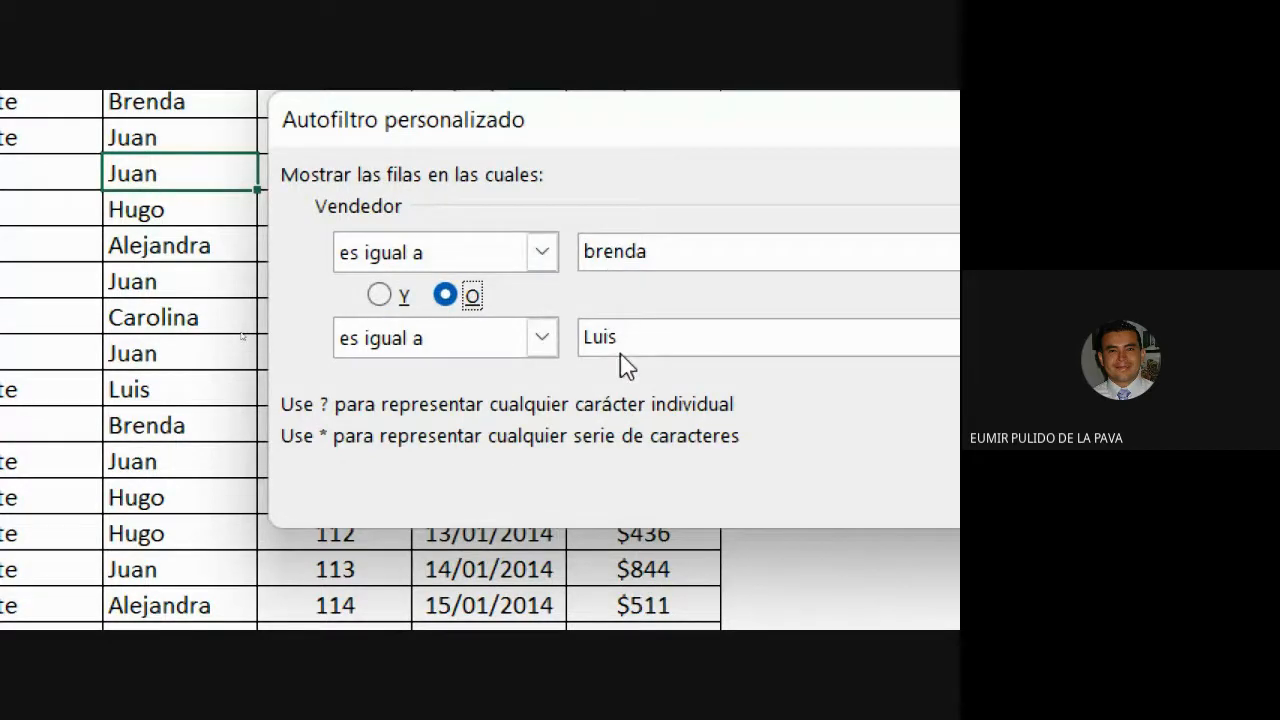
{"action": "left_click", "coordinate": [600, 495]}
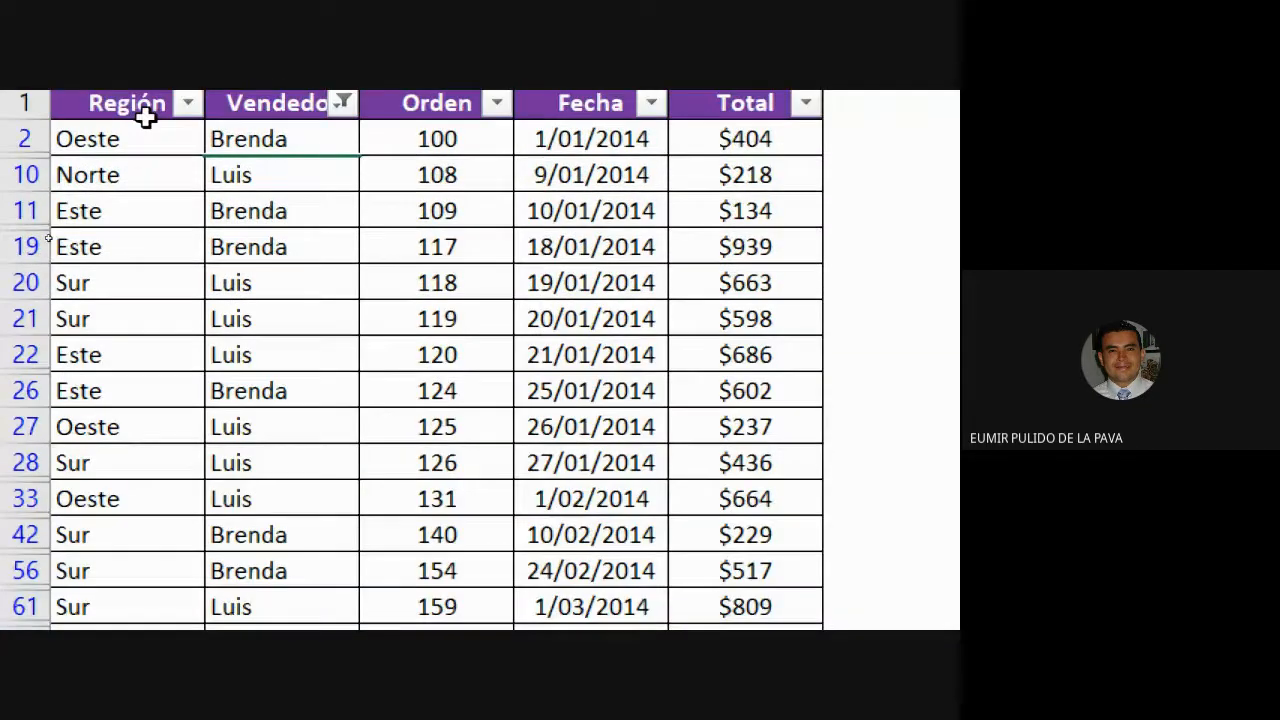
Clear the filter from the Vendedor column and reset the screen magnification to 100%
{"action": "left_click", "coordinate": [342, 288]}
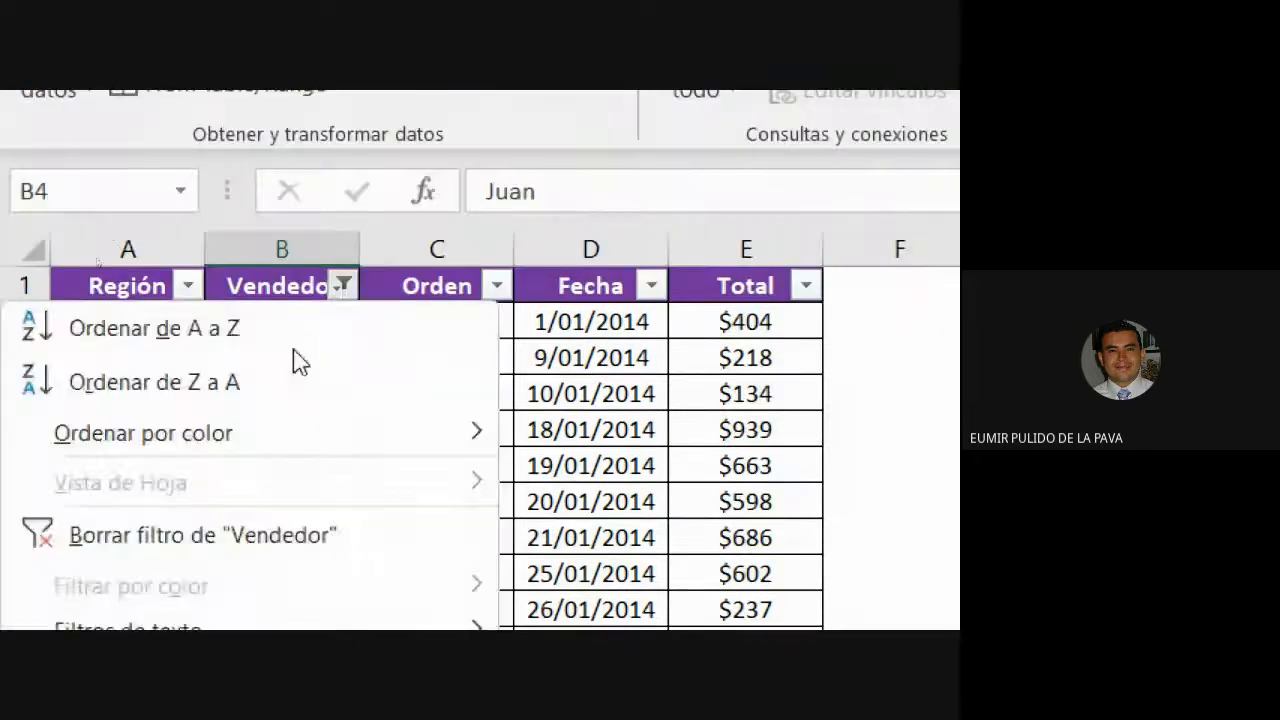
{"action": "left_click", "coordinate": [189, 529]}
{"action": "left_click", "coordinate": [707, 452]}
{"action": "left_click", "coordinate": [706, 512]}
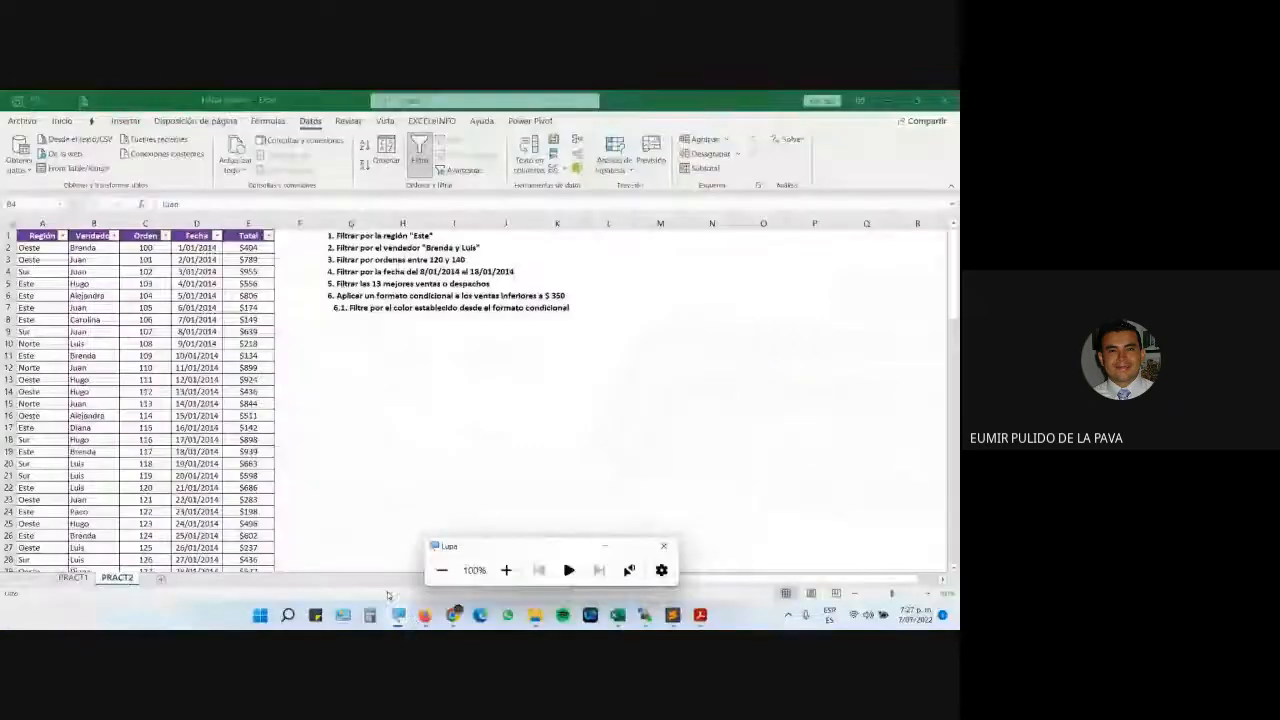
Check the Google Meet call in Chrome, return to the Excel workbook and magnify the screen again
{"action": "mouse_move", "coordinate": [455, 612]}
{"action": "left_click", "coordinate": [375, 545]}
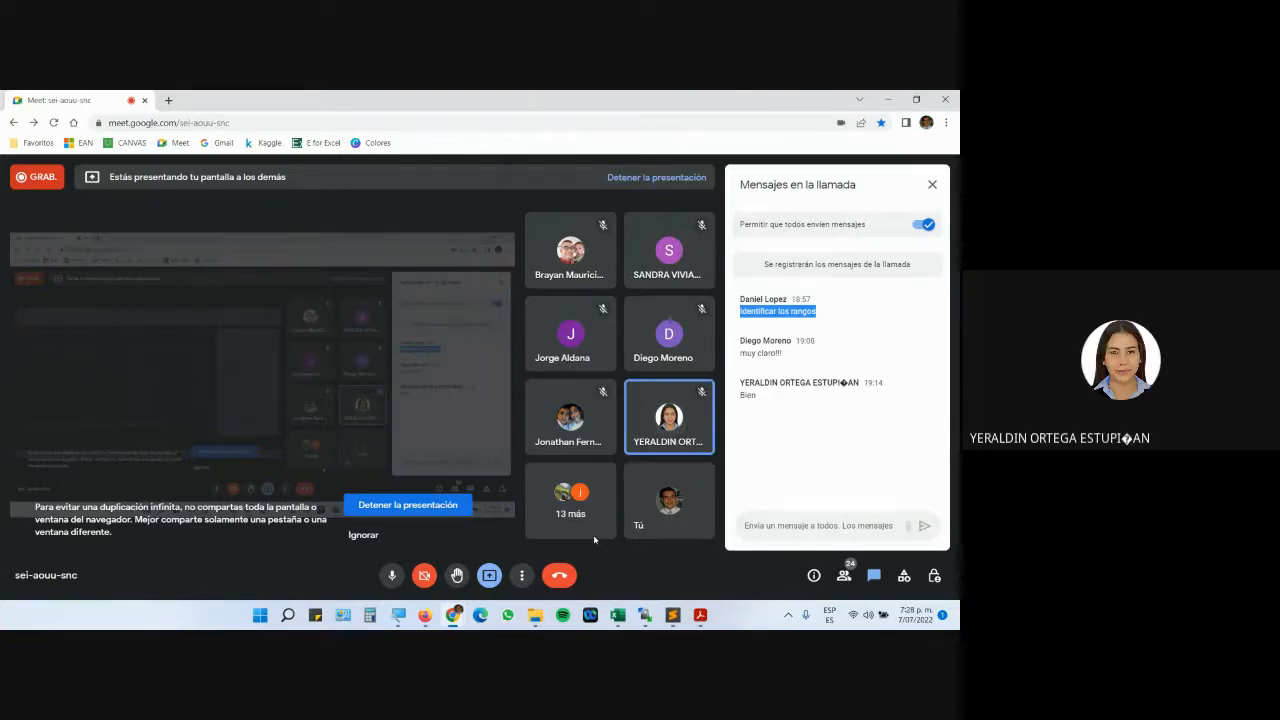
{"action": "key", "text": "super+plus"}
{"action": "left_click", "coordinate": [617, 615]}
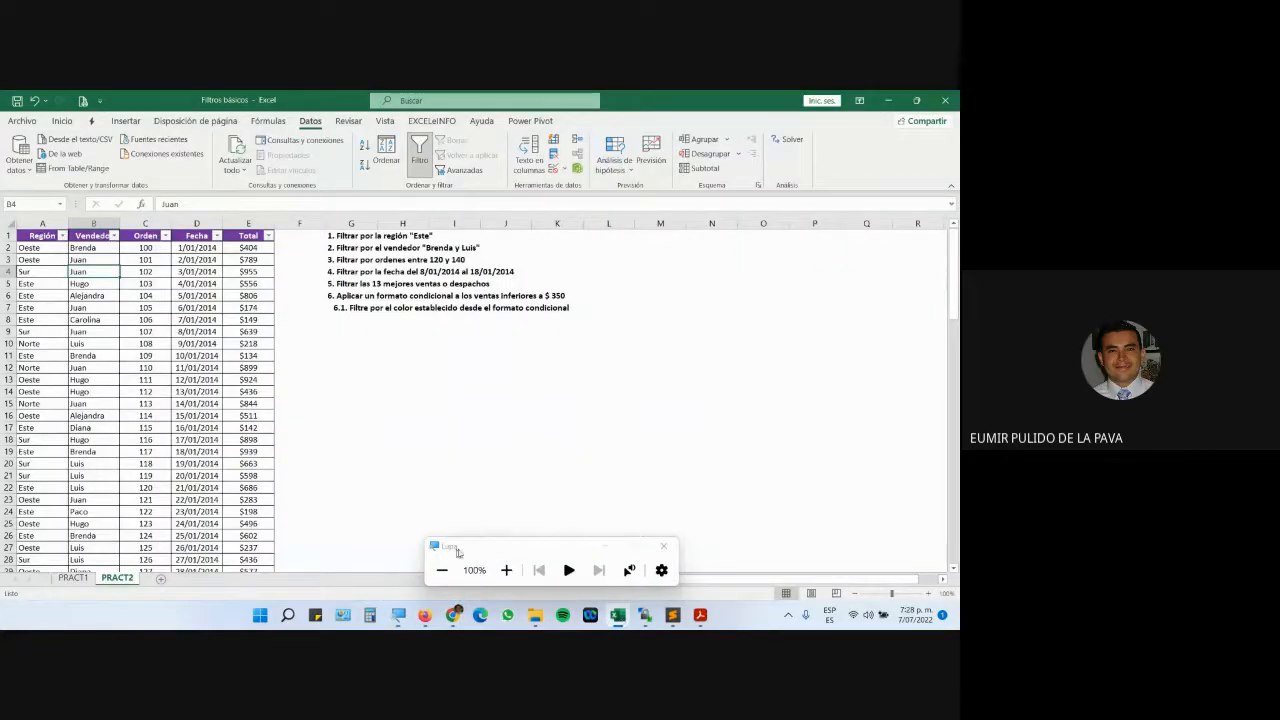
{"action": "left_click", "coordinate": [506, 570]}
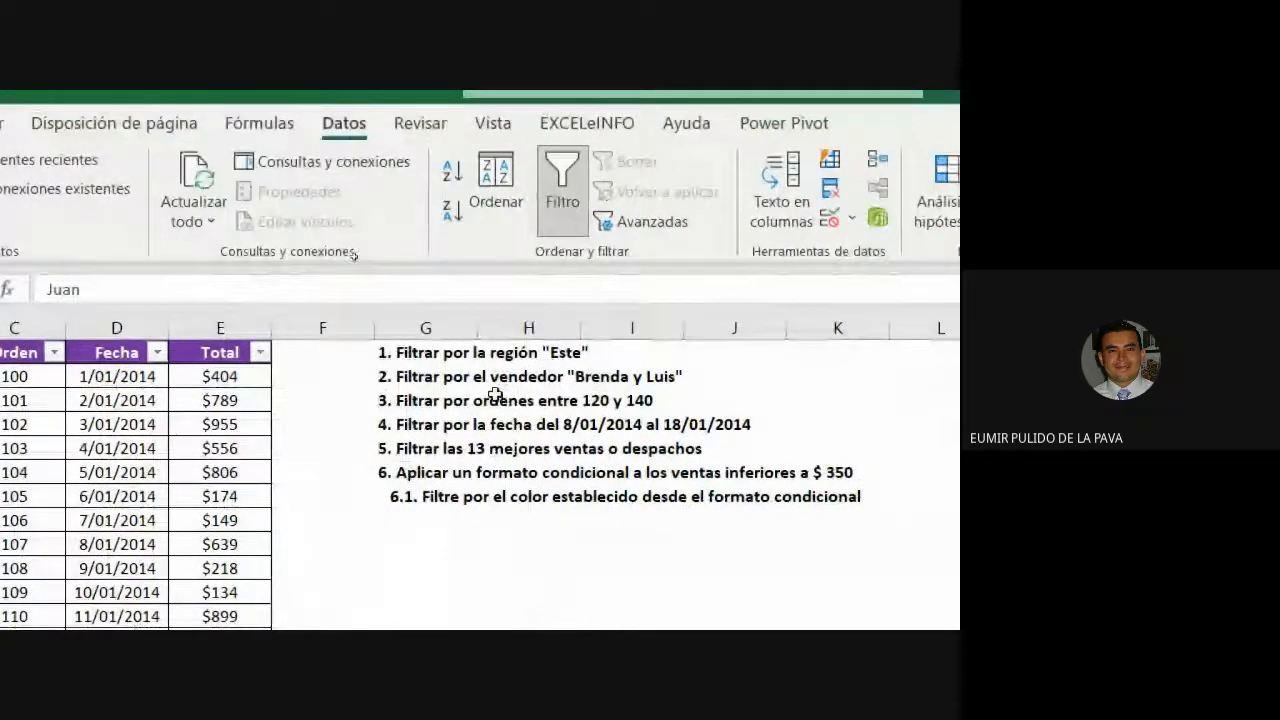
Review the filter options for the Vendedor, Orden and Fecha columns and sort by Fecha from oldest to newest
{"action": "left_click", "coordinate": [228, 353]}
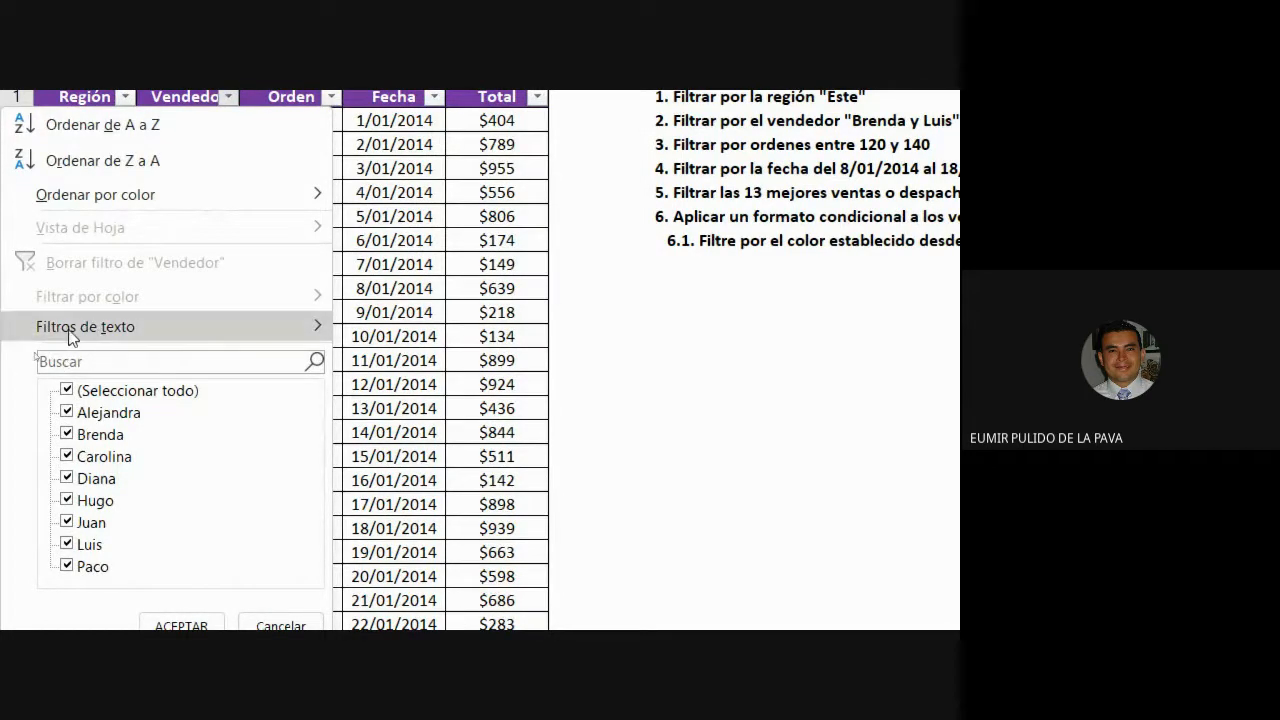
{"action": "mouse_move", "coordinate": [105, 336]}
{"action": "left_click", "coordinate": [184, 112]}
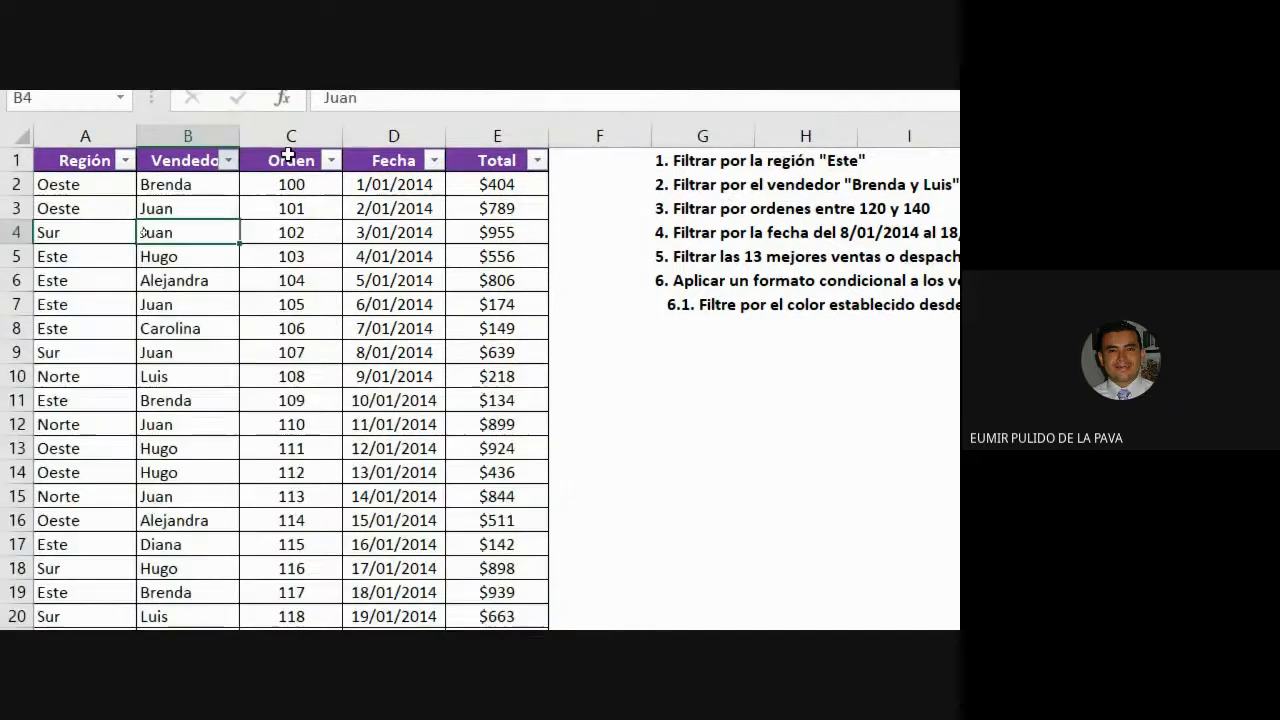
{"action": "left_click", "coordinate": [331, 160]}
{"action": "mouse_move", "coordinate": [213, 386]}
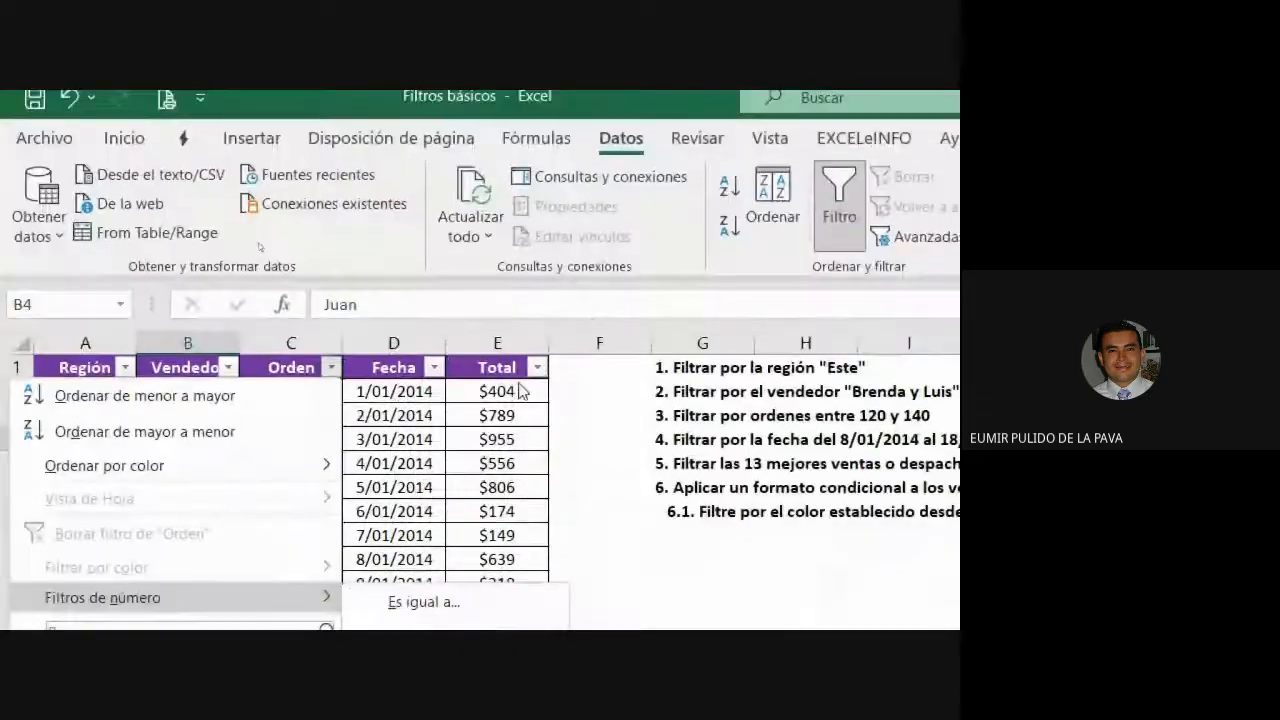
{"action": "left_click", "coordinate": [439, 370]}
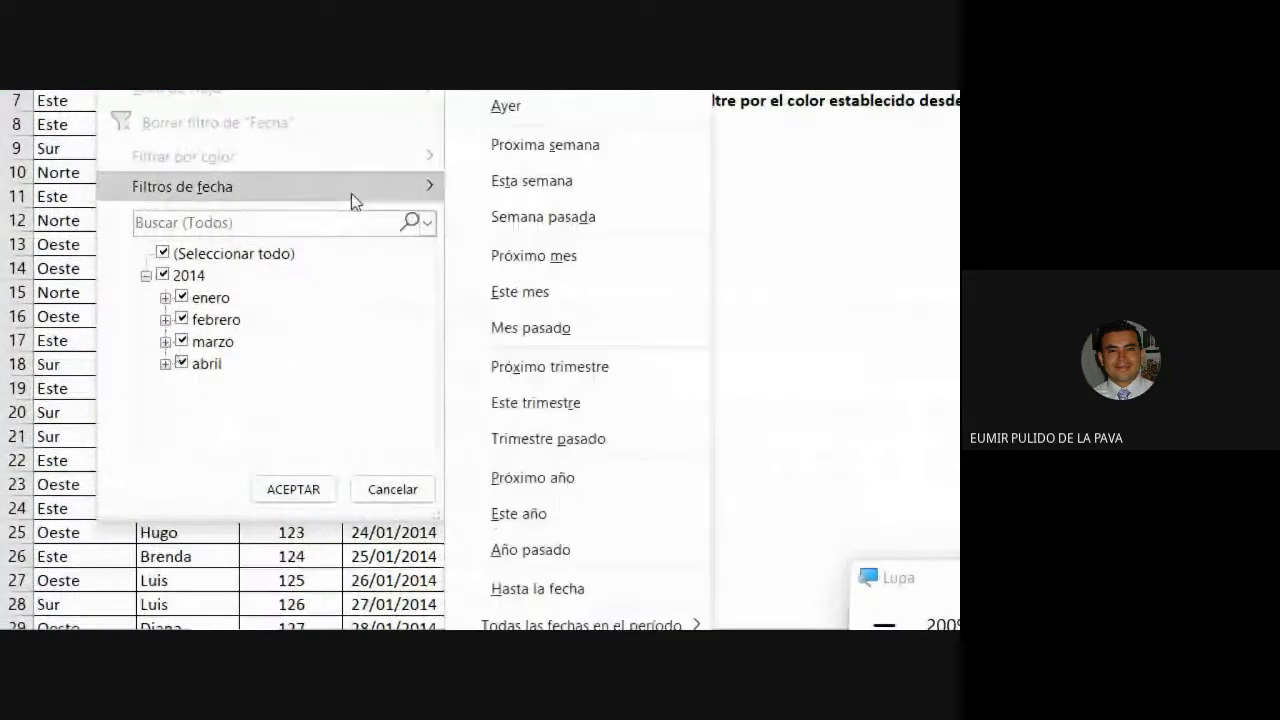
{"action": "left_click", "coordinate": [192, 355]}
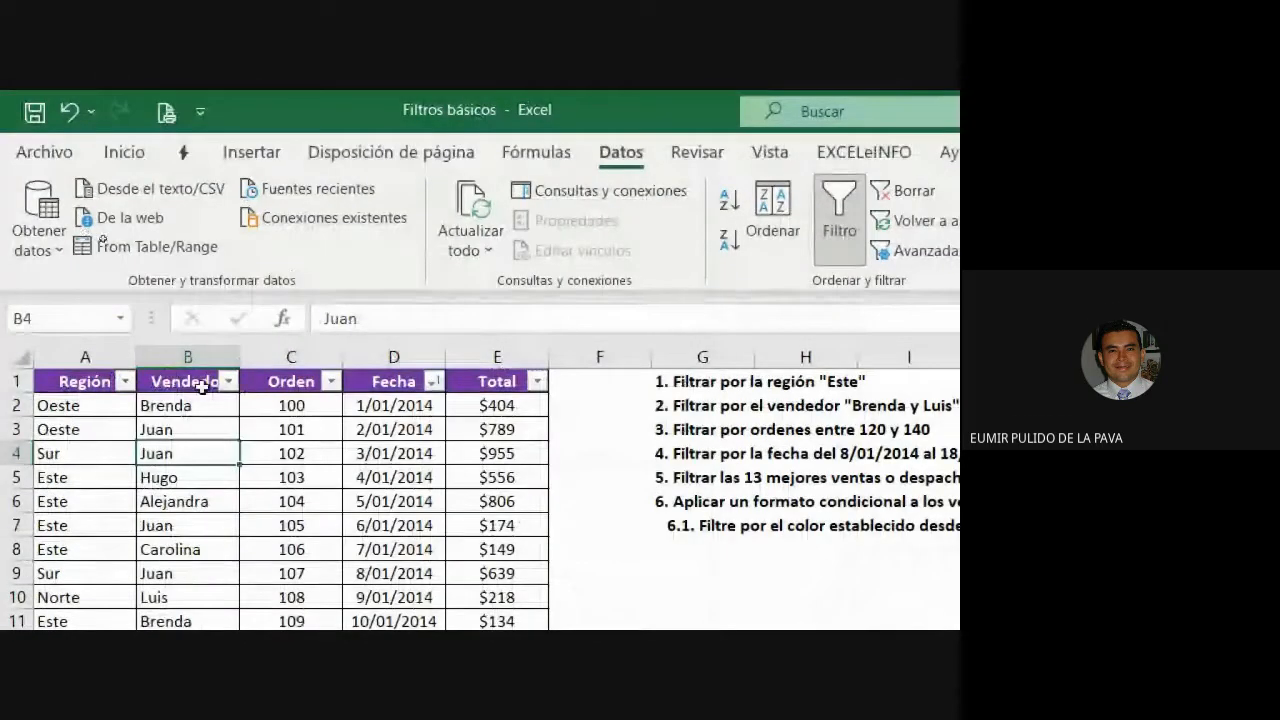
Start a custom text filter on Vendedor with "es igual a" the second seller listed in exercise 2
{"action": "left_click", "coordinate": [228, 381]}
{"action": "mouse_move", "coordinate": [246, 440]}
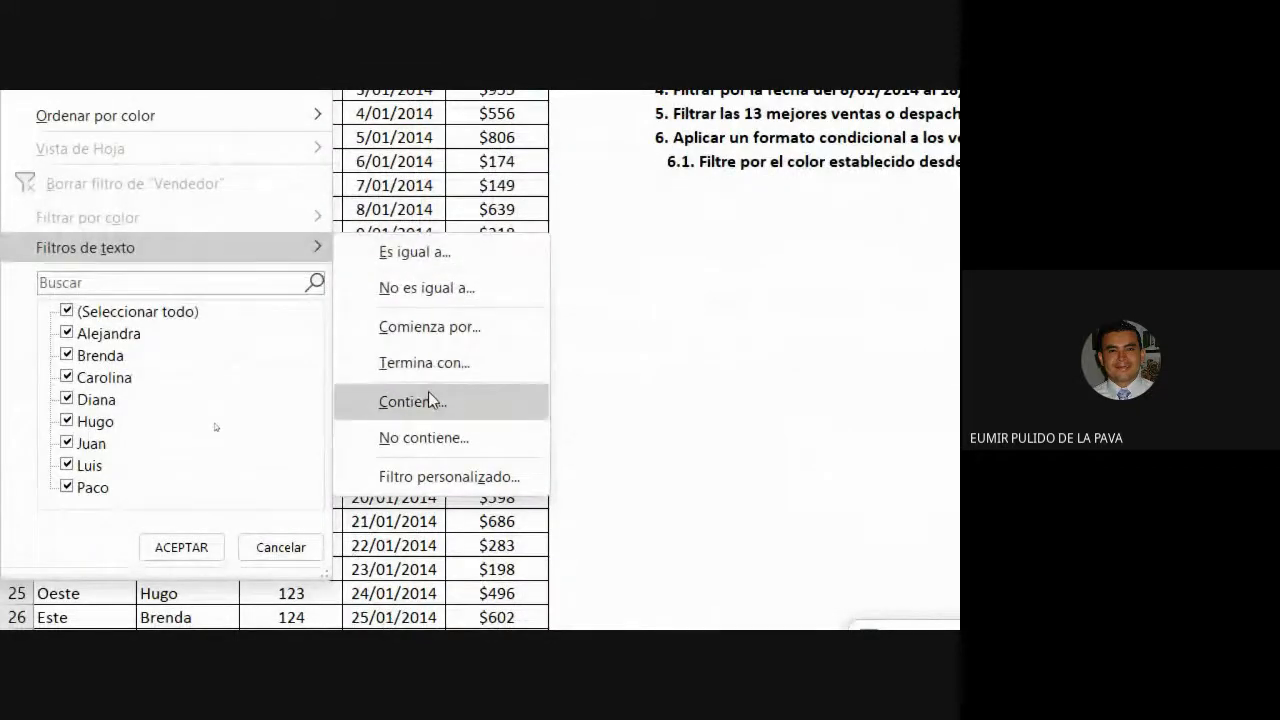
{"action": "left_click", "coordinate": [436, 251]}
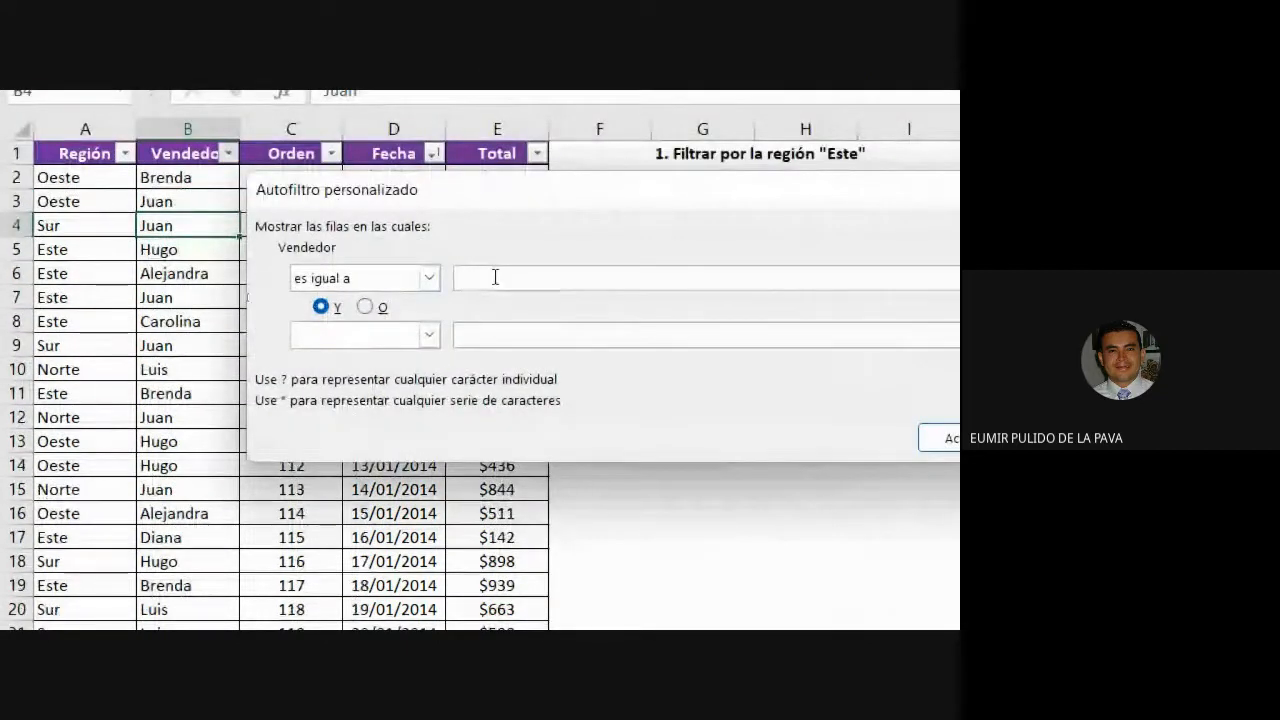
{"action": "left_click", "coordinate": [495, 277]}
{"action": "type", "text": "luis"}
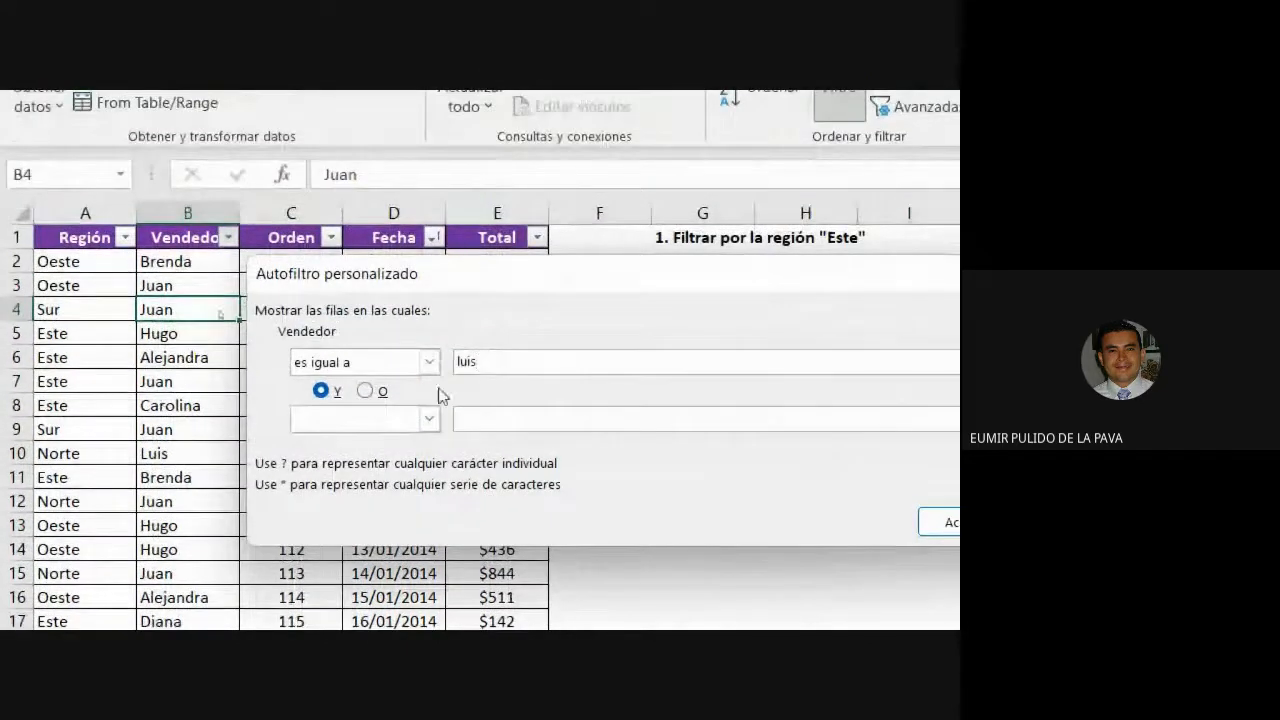
Add a second condition joined with O, "es igual a" the first seller listed in exercise 2
{"action": "left_click", "coordinate": [365, 390]}
{"action": "left_click", "coordinate": [365, 420]}
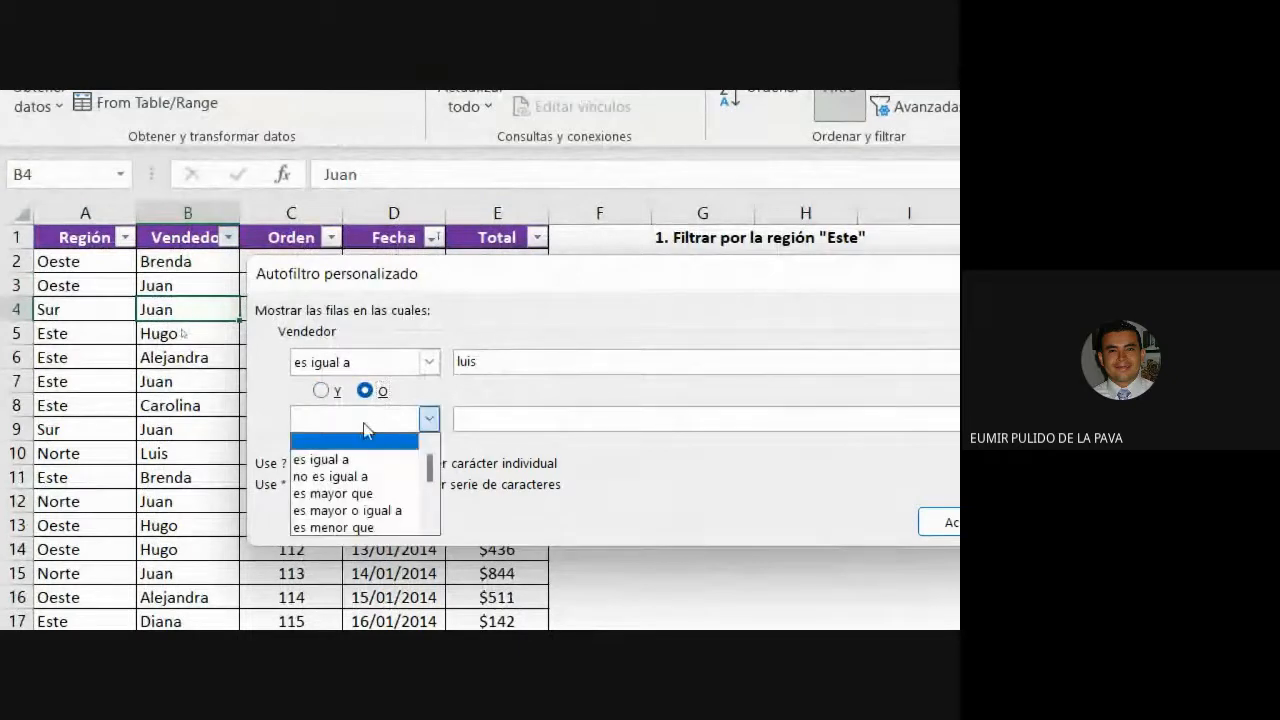
{"action": "left_click", "coordinate": [366, 459]}
{"action": "left_click", "coordinate": [497, 420]}
{"action": "type", "text": "be"}
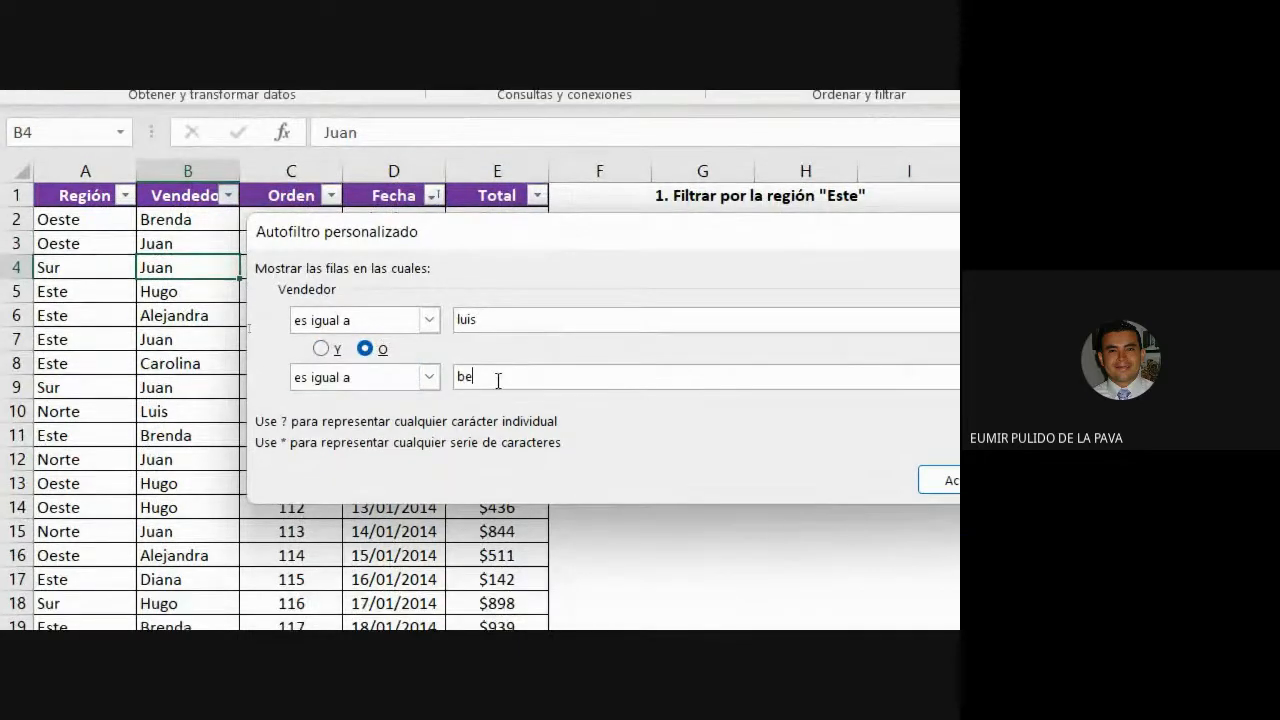
{"action": "type", "text": "enda"}
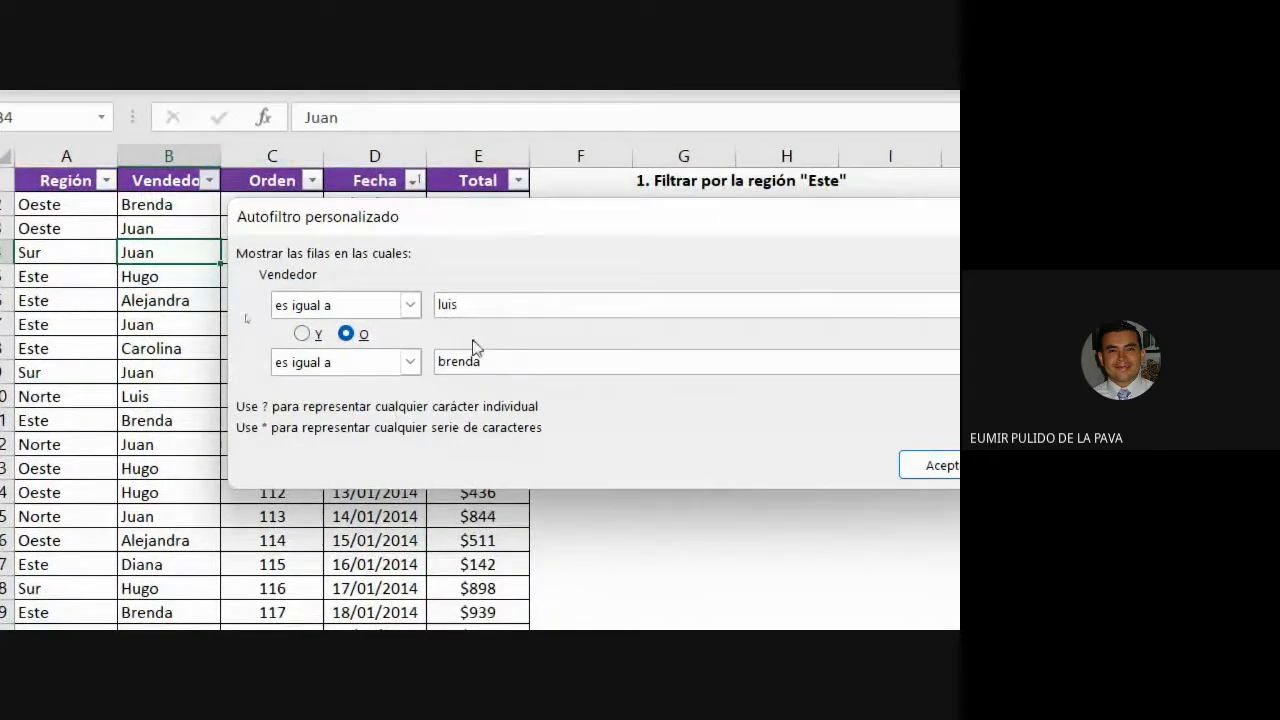
Compare the Y and O operators, keep O between the two seller conditions and apply the filter
{"action": "left_click", "coordinate": [302, 333]}
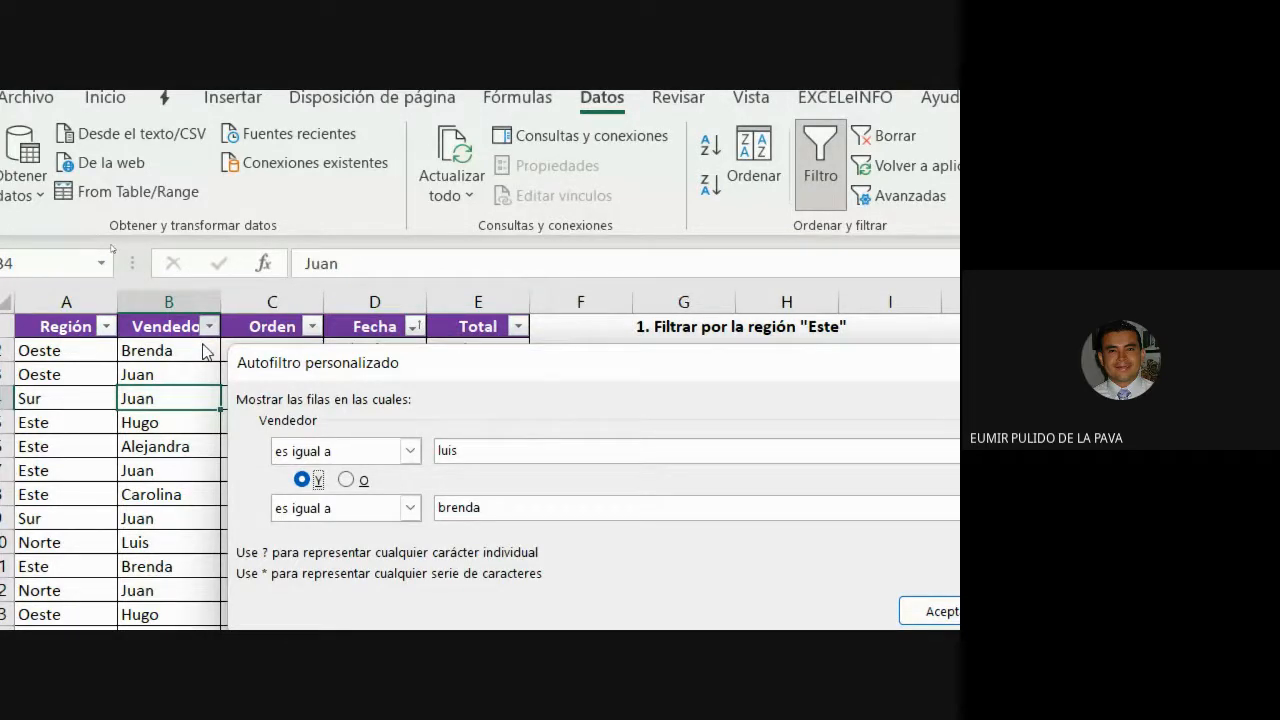
{"action": "left_click", "coordinate": [346, 479]}
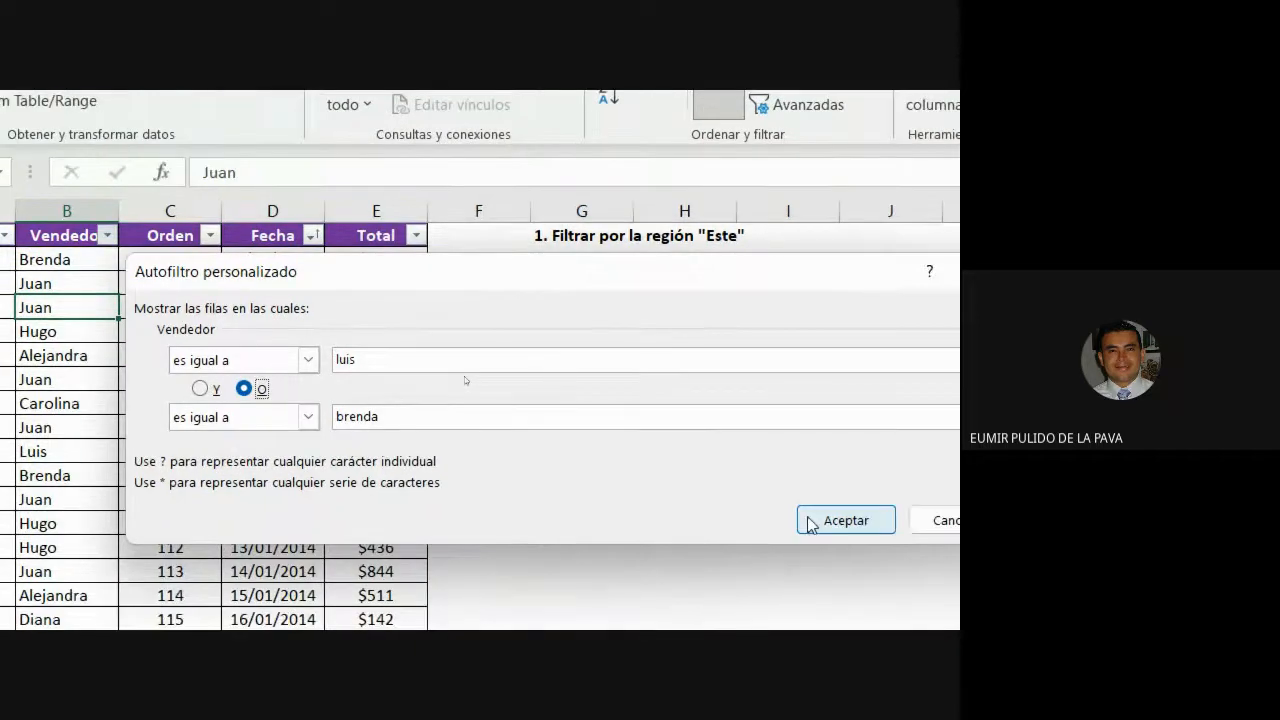
{"action": "left_click", "coordinate": [920, 544]}
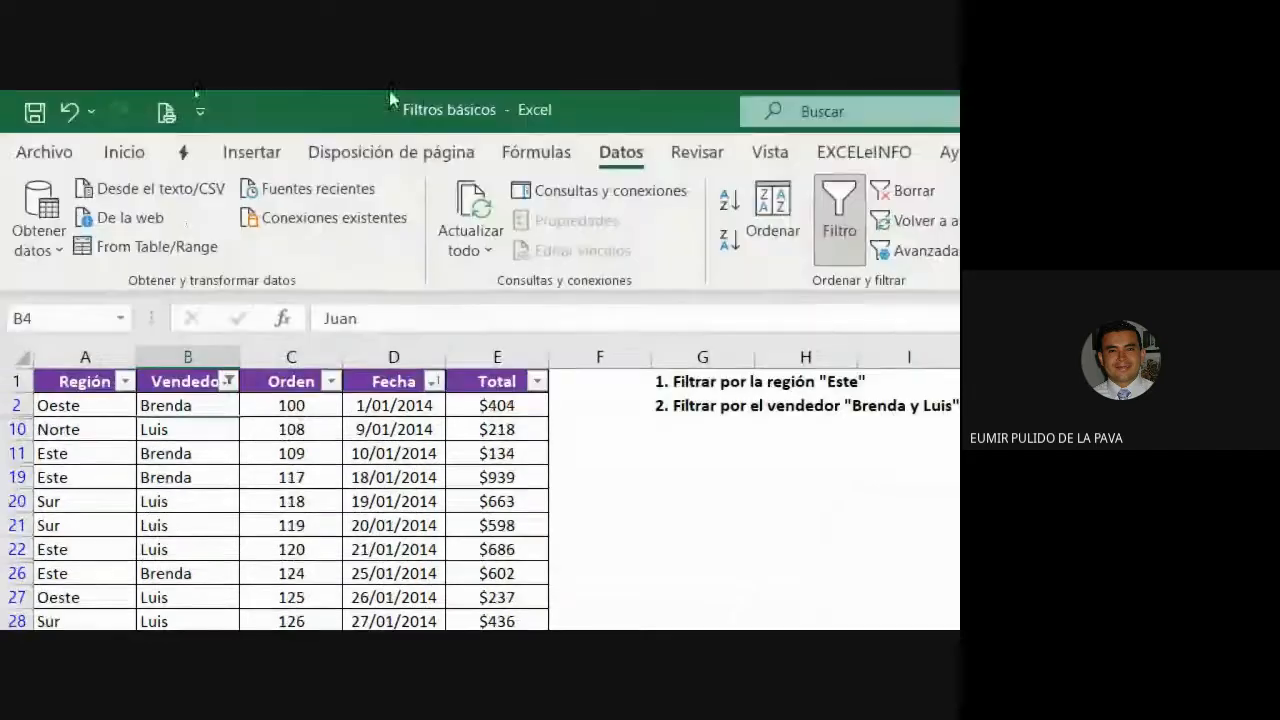
Clear the Vendedor filter and select the exercise 3 instruction in cell G3
{"action": "left_click", "coordinate": [228, 381]}
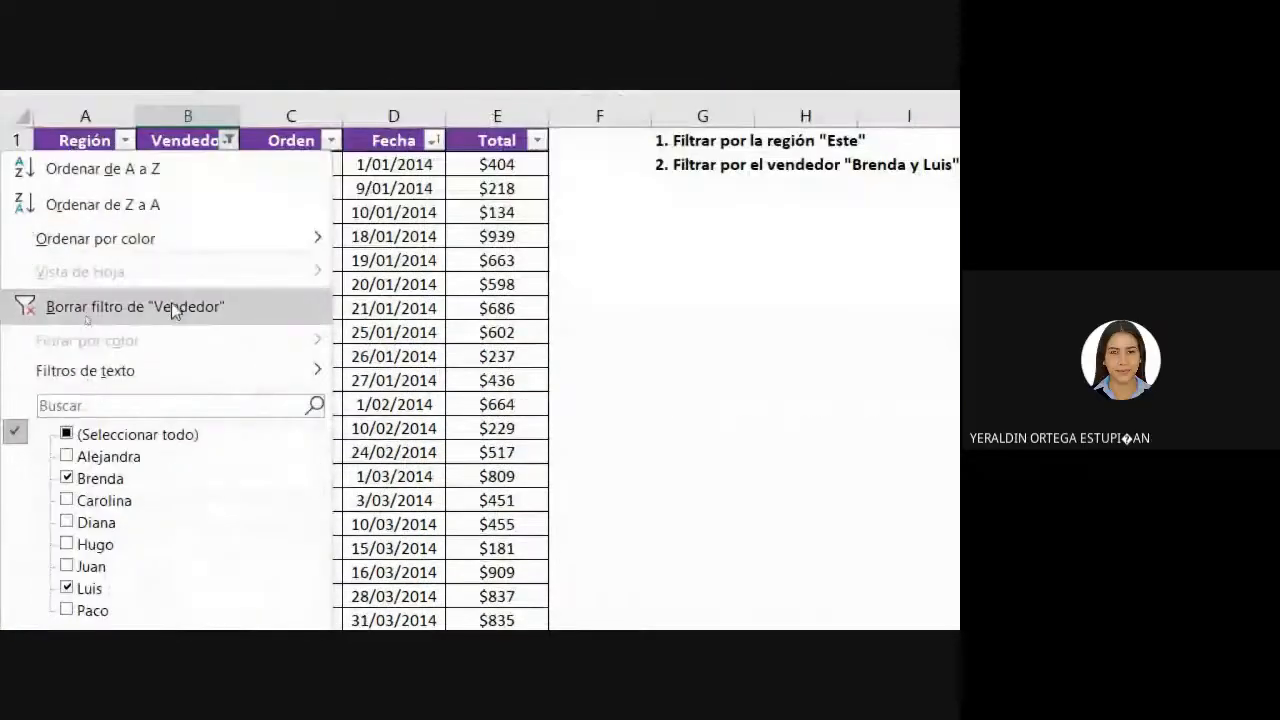
{"action": "key", "text": "Escape"}
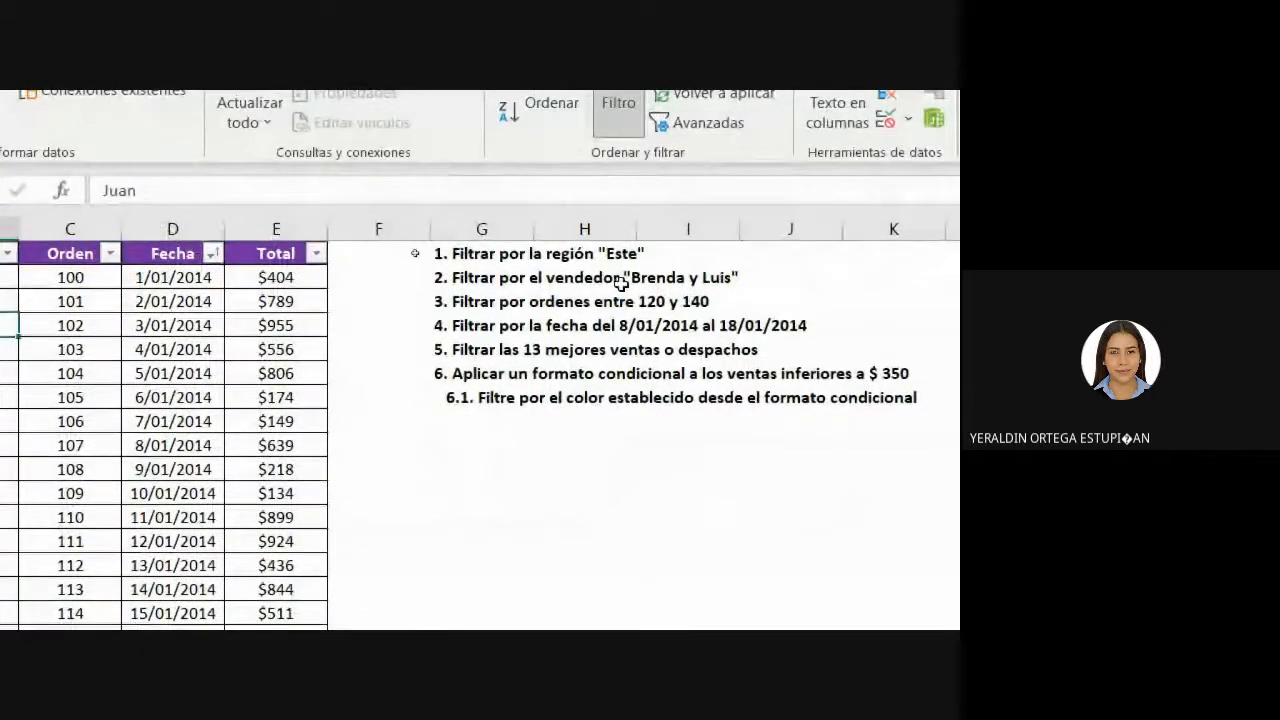
{"action": "left_click", "coordinate": [492, 304]}
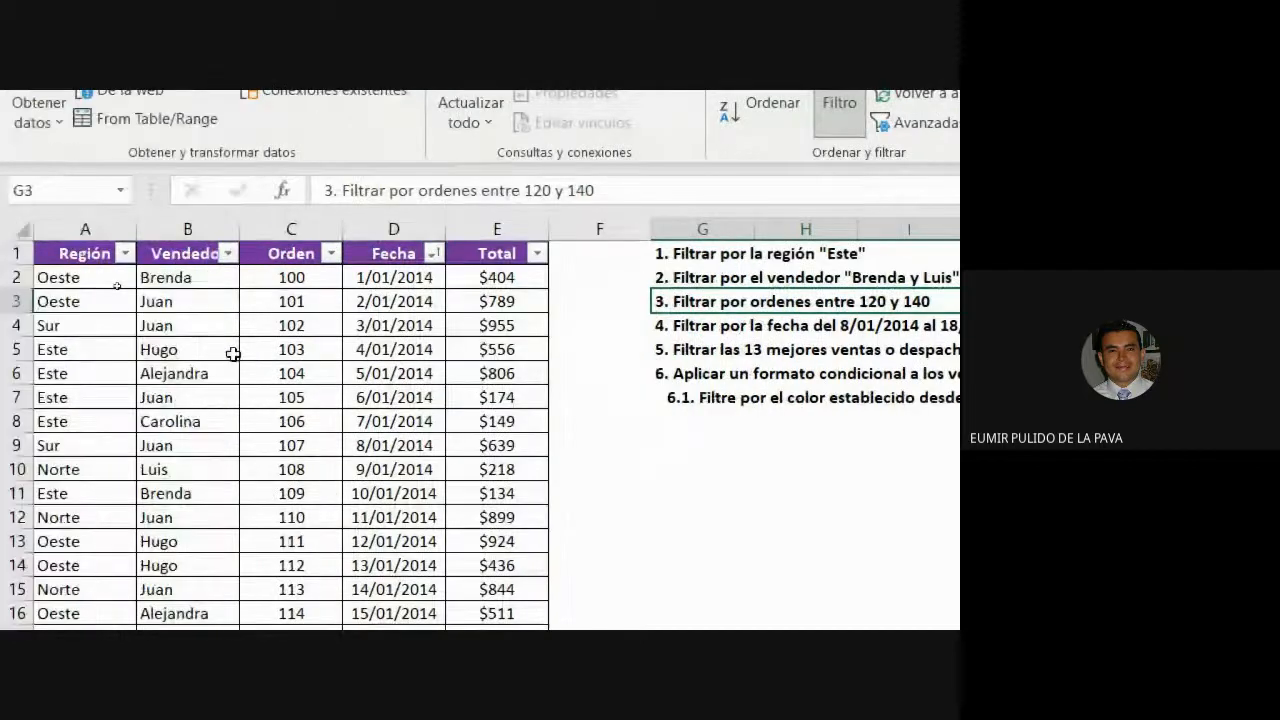
{"action": "left_click", "coordinate": [330, 253]}
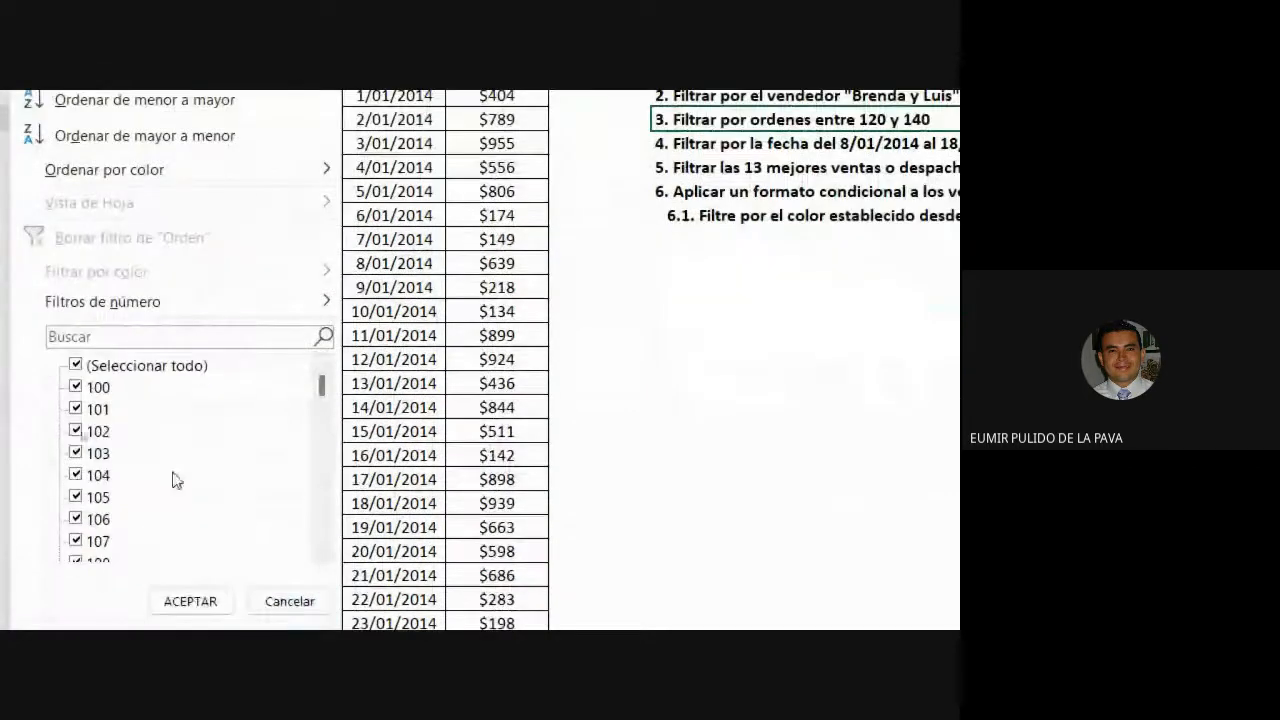
{"action": "left_click", "coordinate": [75, 366]}
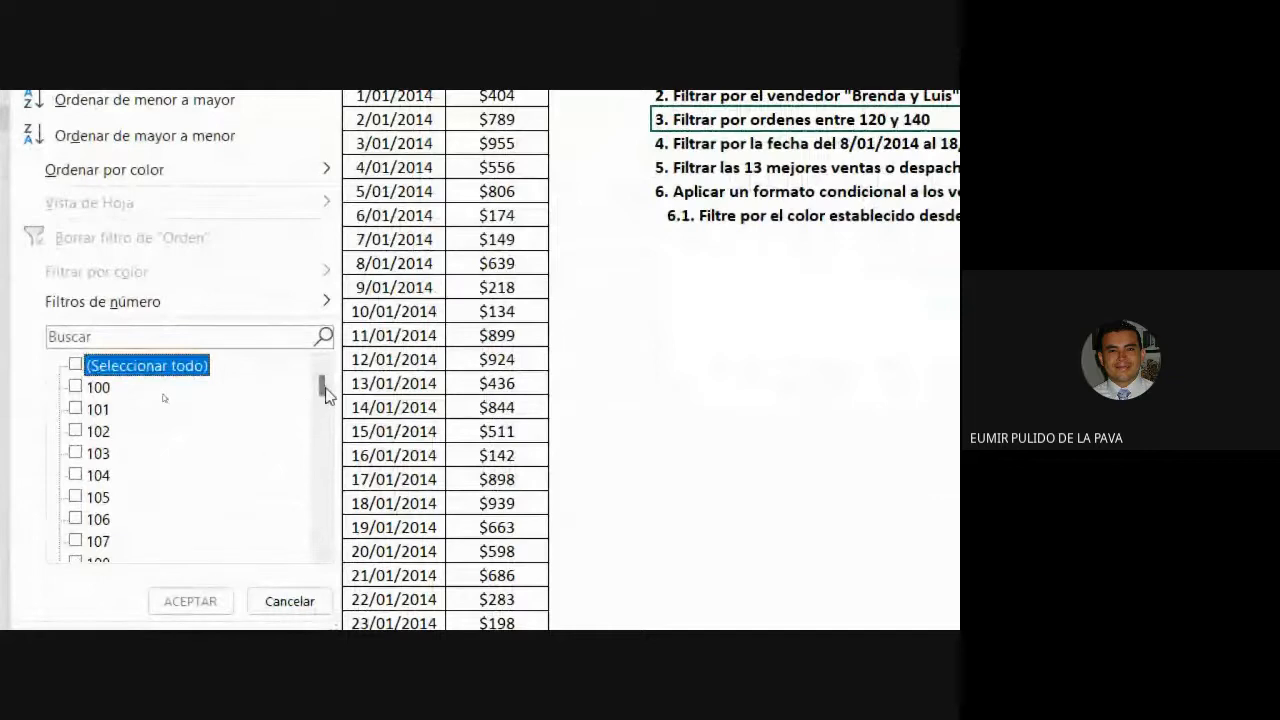
{"action": "left_click_drag", "start_coordinate": [322, 387], "coordinate": [325, 408]}
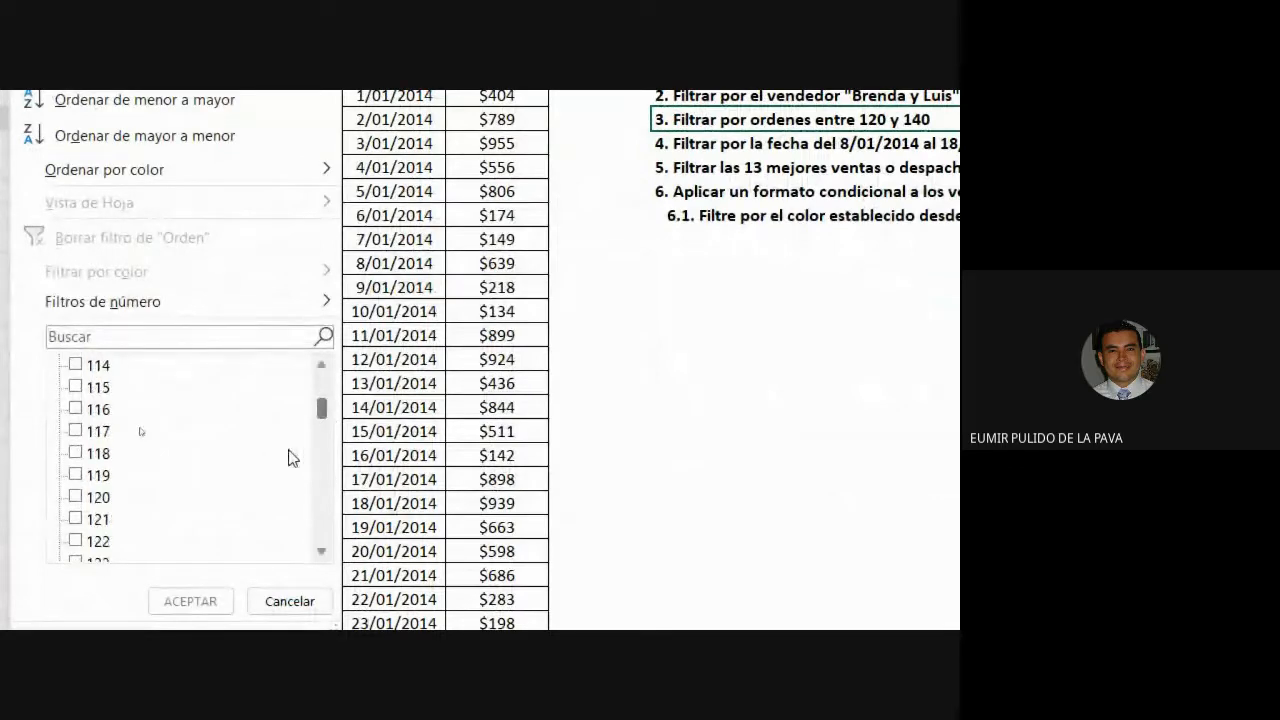
{"action": "left_click", "coordinate": [88, 497]}
{"action": "left_click", "coordinate": [90, 519]}
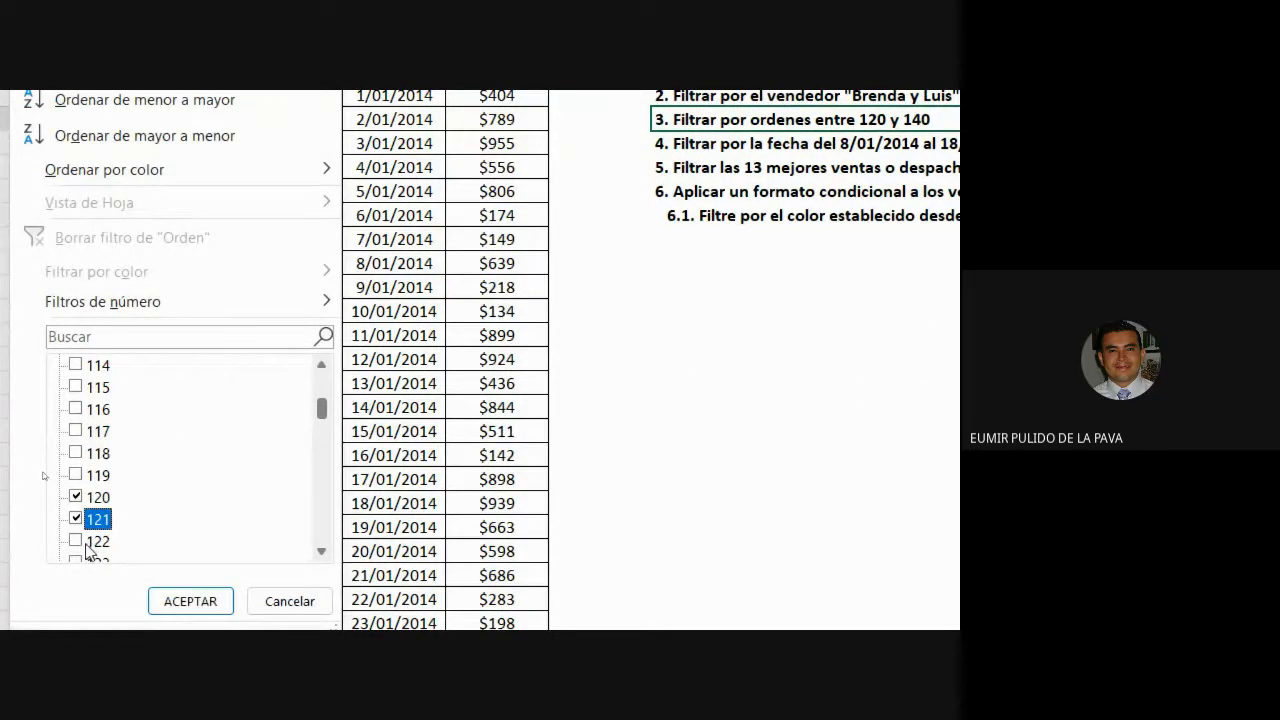
{"action": "scroll", "coordinate": [110, 545], "scroll_direction": "down", "scroll_amount": 2}
{"action": "left_click", "coordinate": [96, 431]}
{"action": "left_click", "coordinate": [96, 453]}
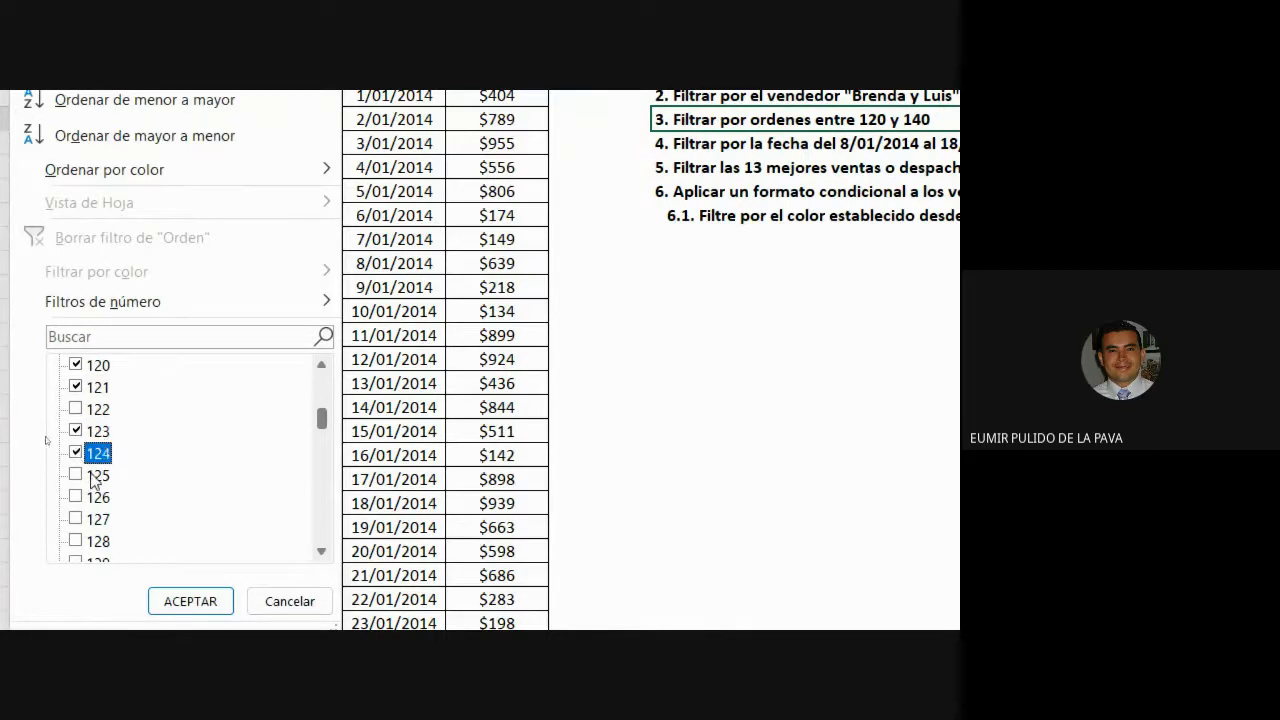
{"action": "left_click", "coordinate": [92, 476]}
{"action": "left_click", "coordinate": [92, 498]}
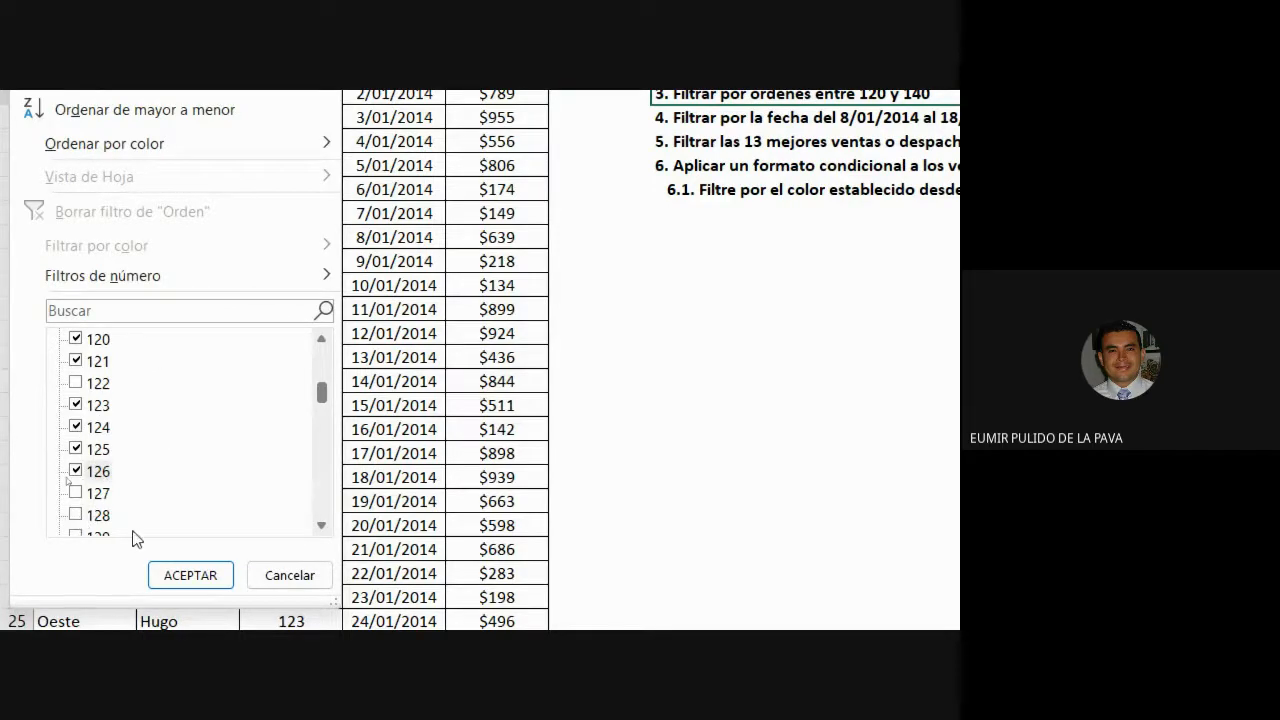
{"action": "left_click", "coordinate": [77, 516]}
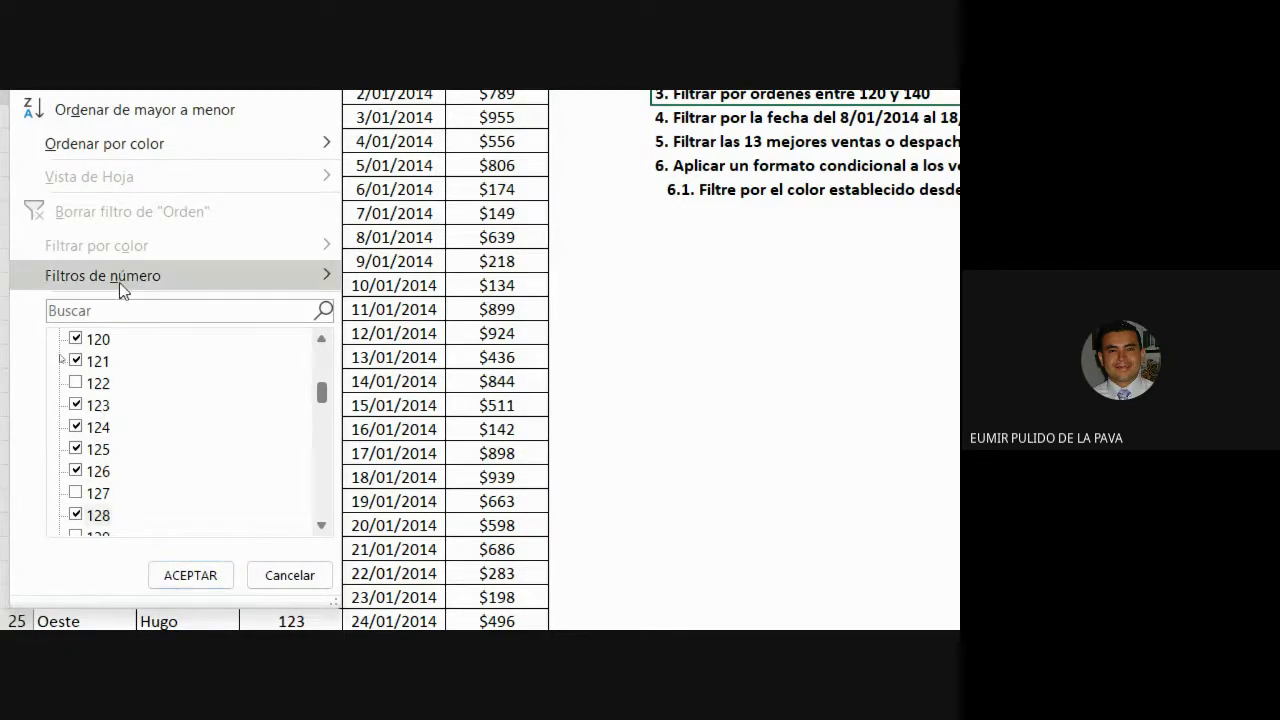
Filter the Orden column with a between number filter, greater than or equal to 120 and less than or equal to 140
{"action": "mouse_move", "coordinate": [119, 282]}
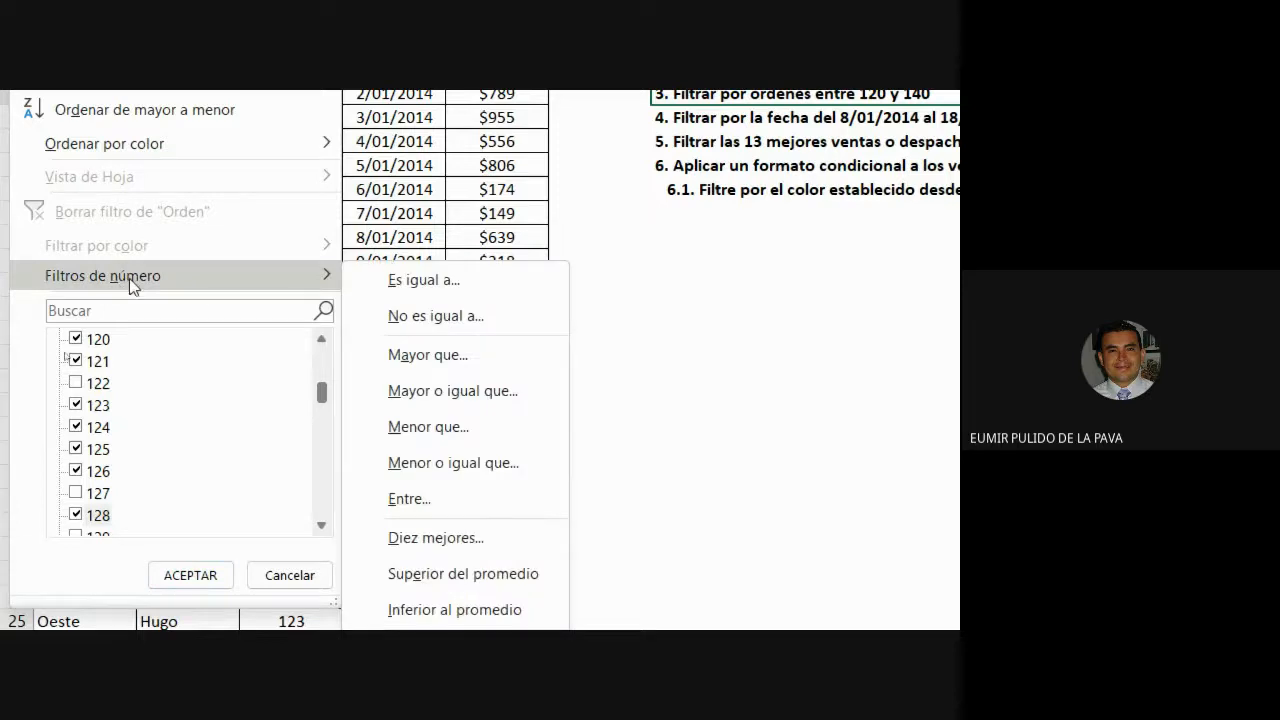
{"action": "left_click", "coordinate": [408, 499]}
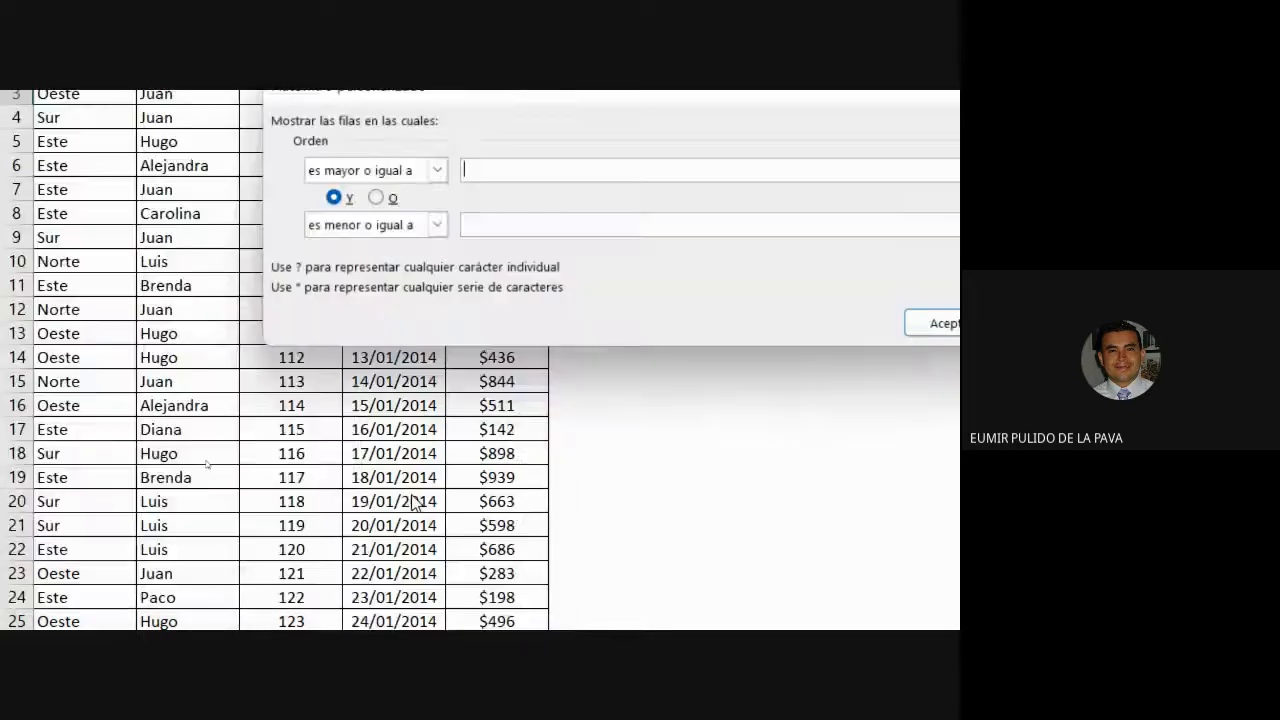
{"action": "type", "text": "120"}
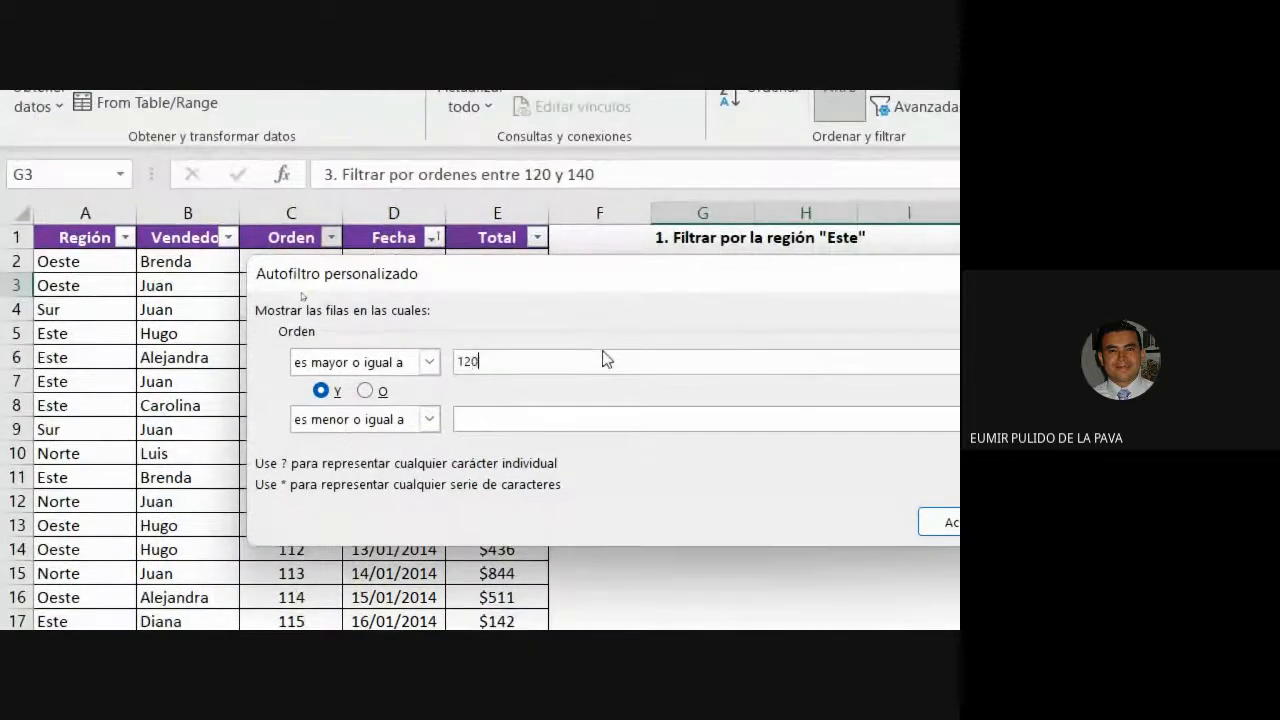
{"action": "left_click", "coordinate": [474, 420]}
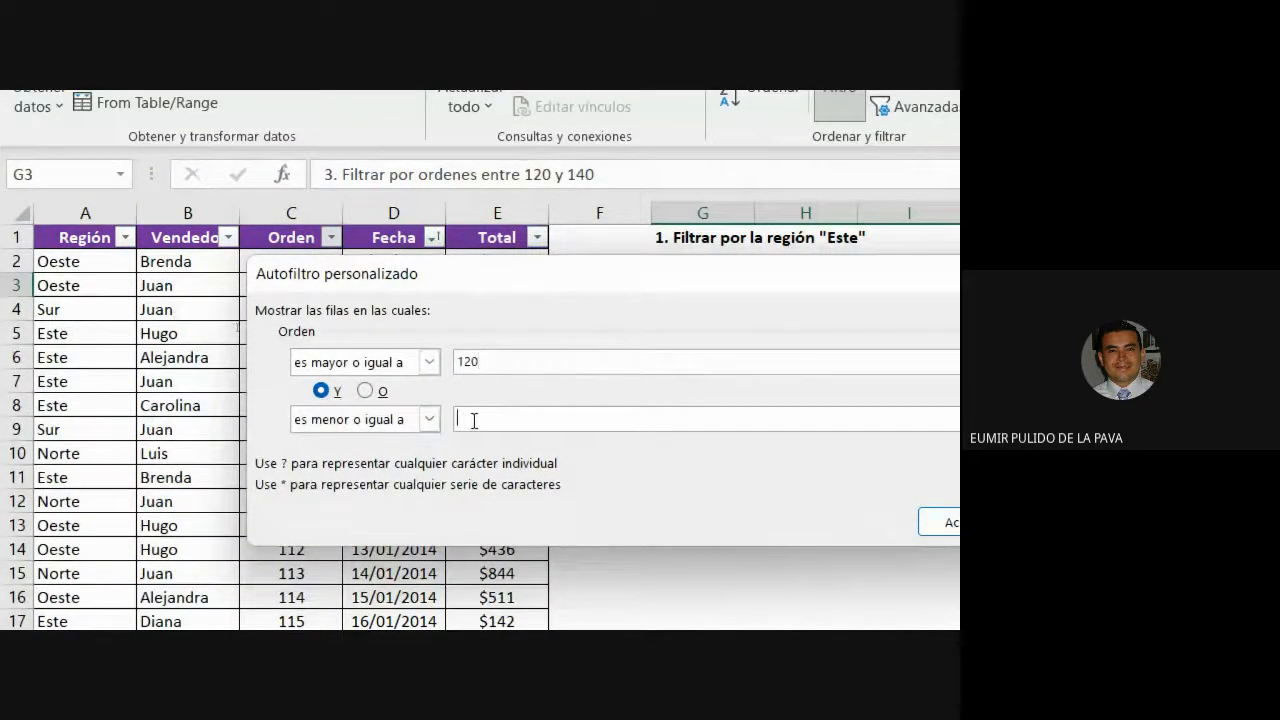
{"action": "type", "text": "140"}
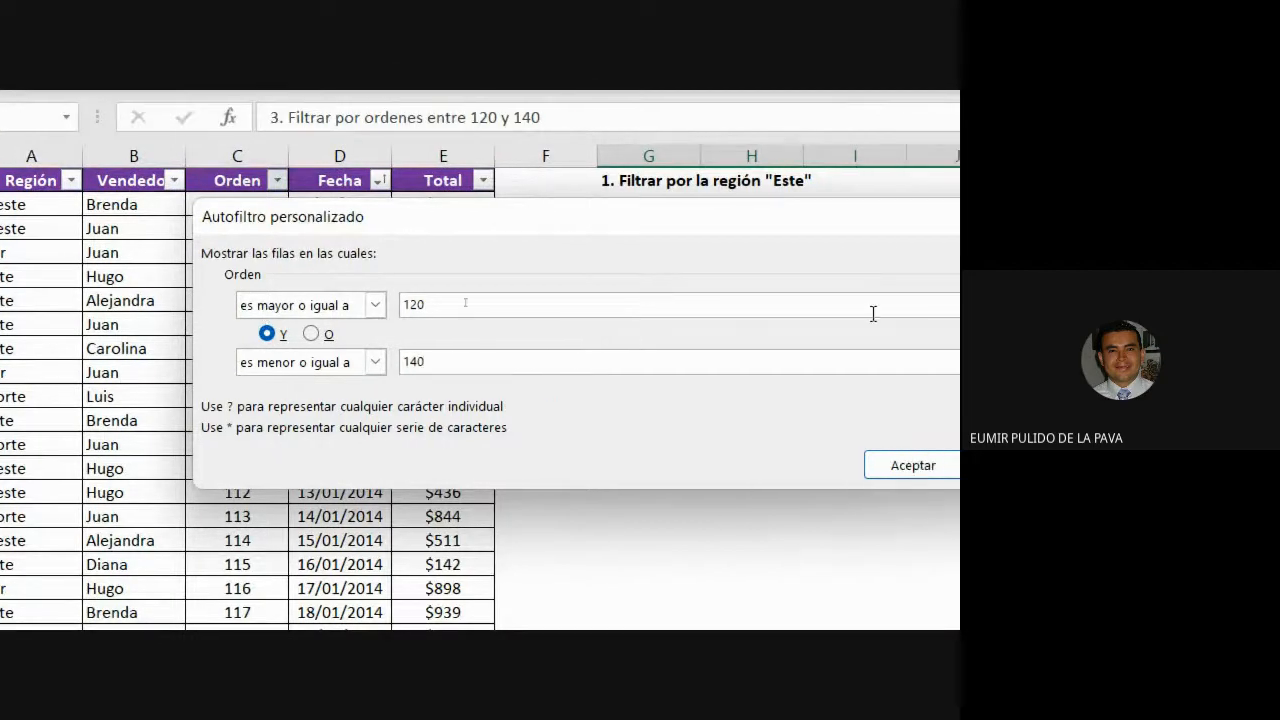
{"action": "left_click", "coordinate": [955, 465]}
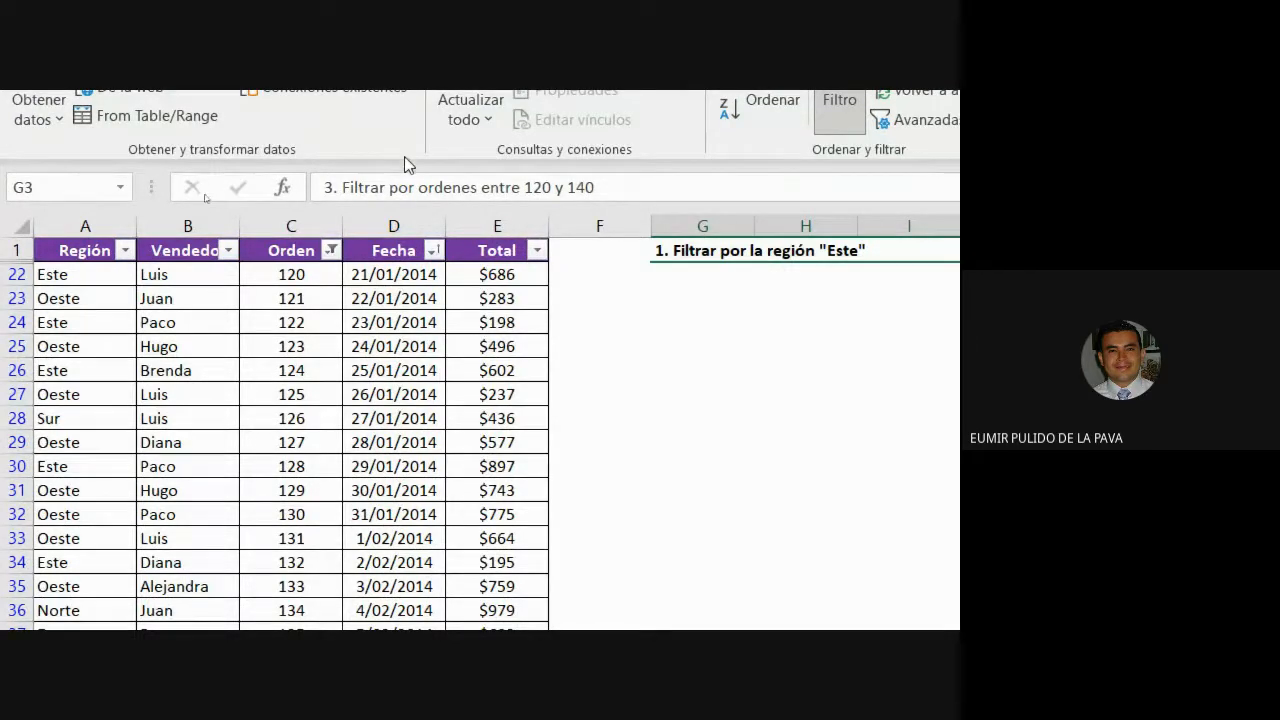
Clear the Orden filter and select the exercise 4 instruction in cell G4
{"action": "left_click", "coordinate": [331, 250]}
{"action": "left_click", "coordinate": [235, 427]}
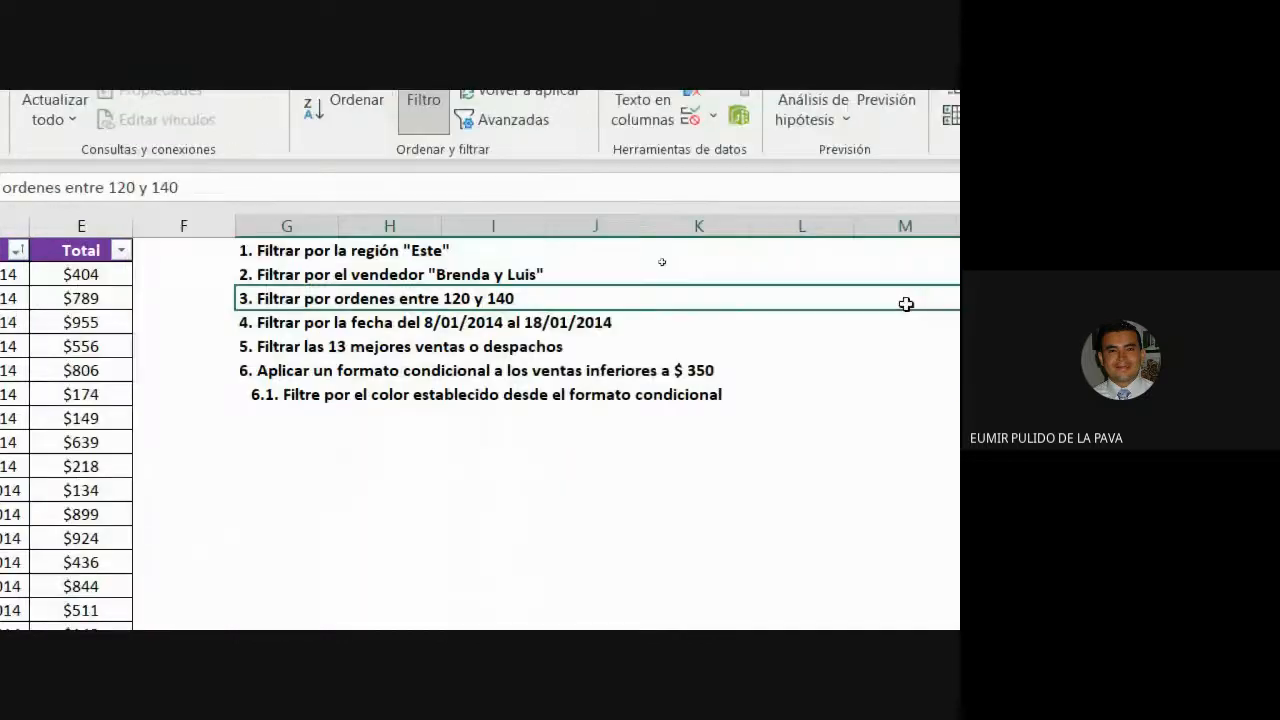
{"action": "left_click", "coordinate": [428, 322]}
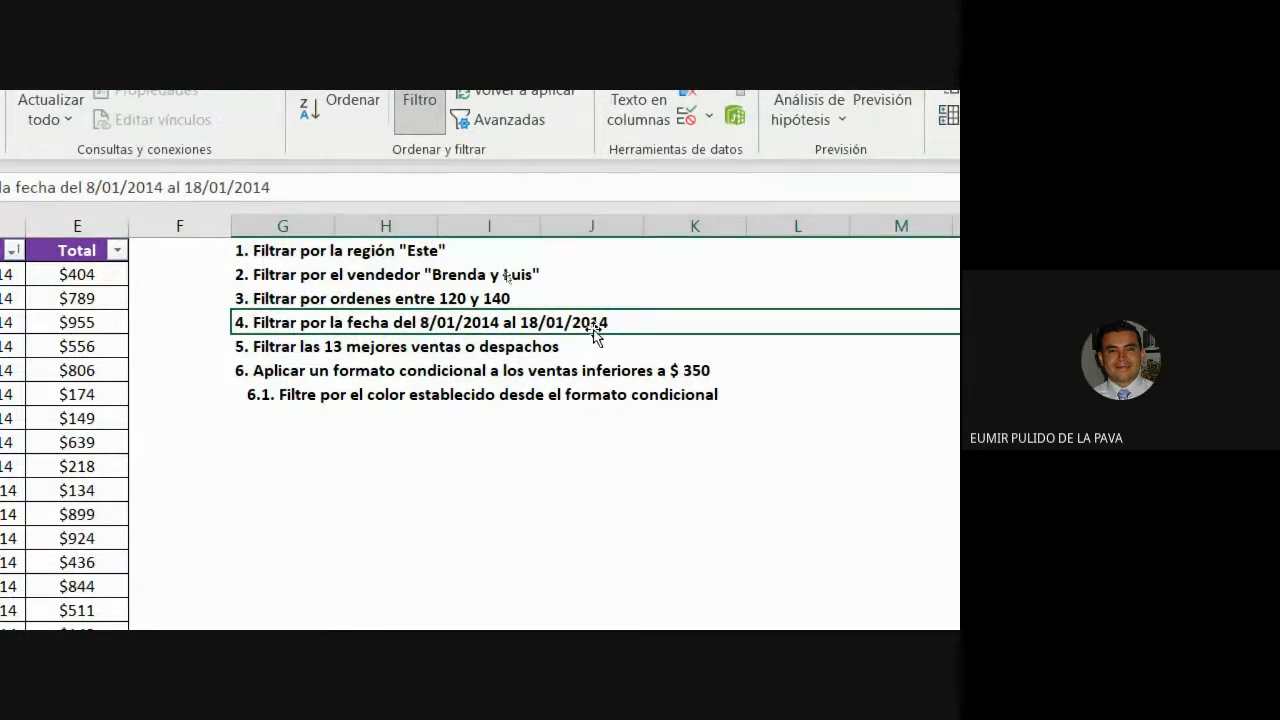
Start a between date filter on the Fecha column and move its dialog clear of the exercise instructions
{"action": "left_click", "coordinate": [343, 250]}
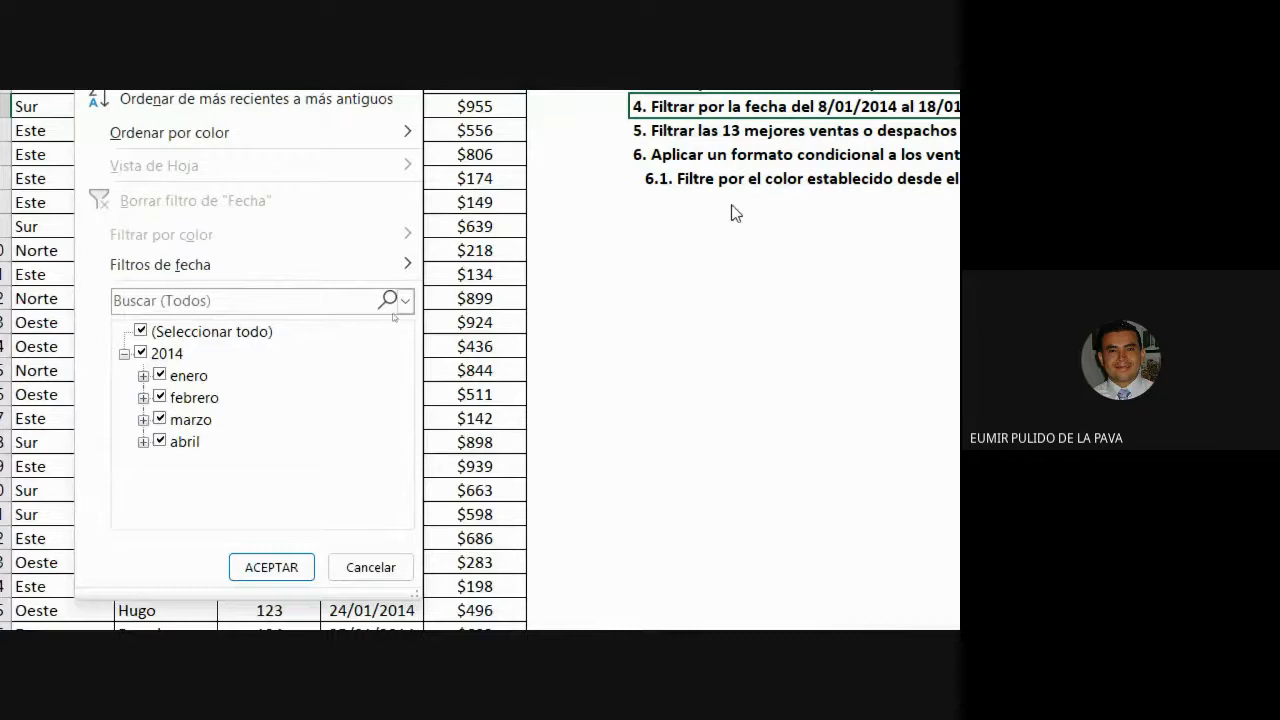
{"action": "mouse_move", "coordinate": [300, 264]}
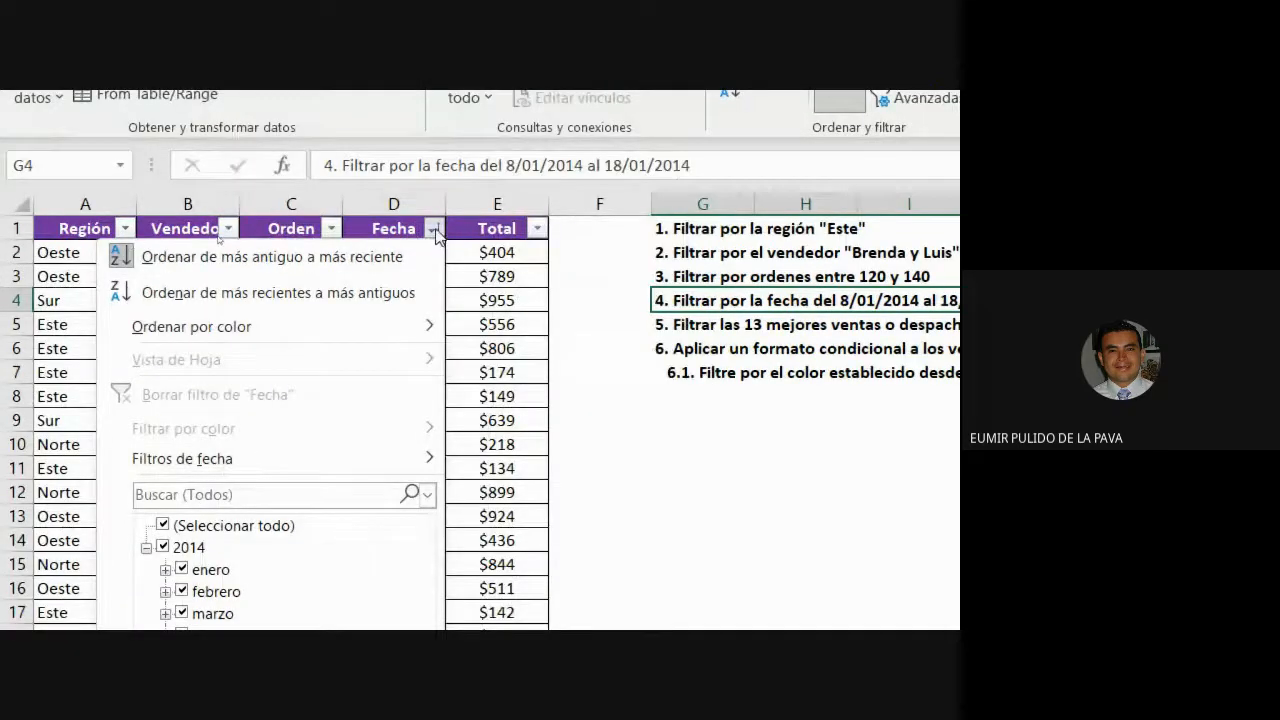
{"action": "mouse_move", "coordinate": [412, 460]}
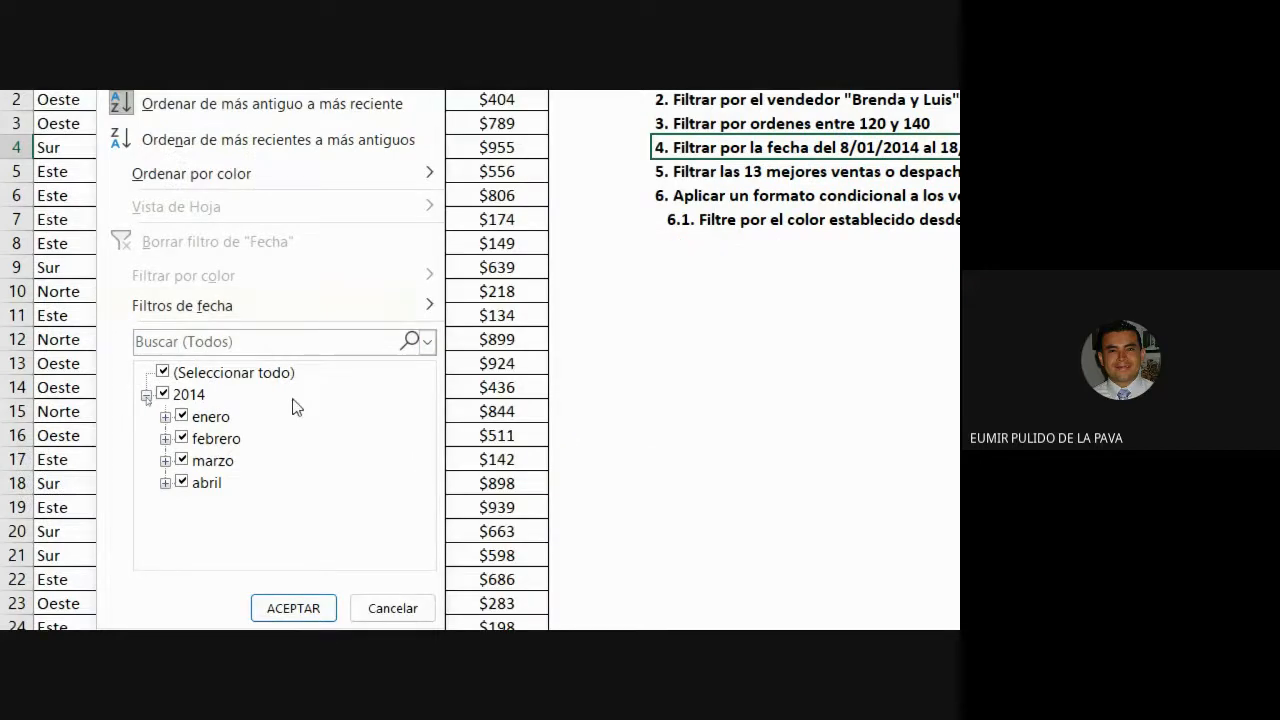
{"action": "mouse_move", "coordinate": [361, 303]}
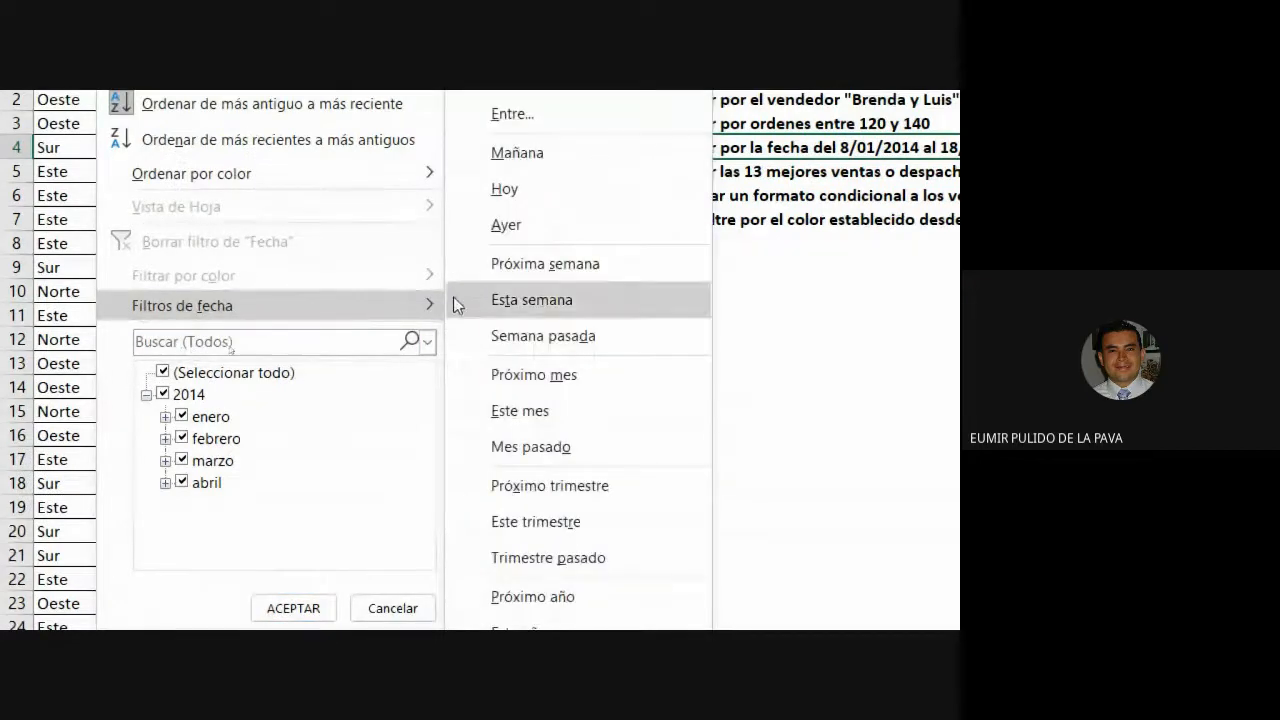
{"action": "left_click", "coordinate": [656, 115]}
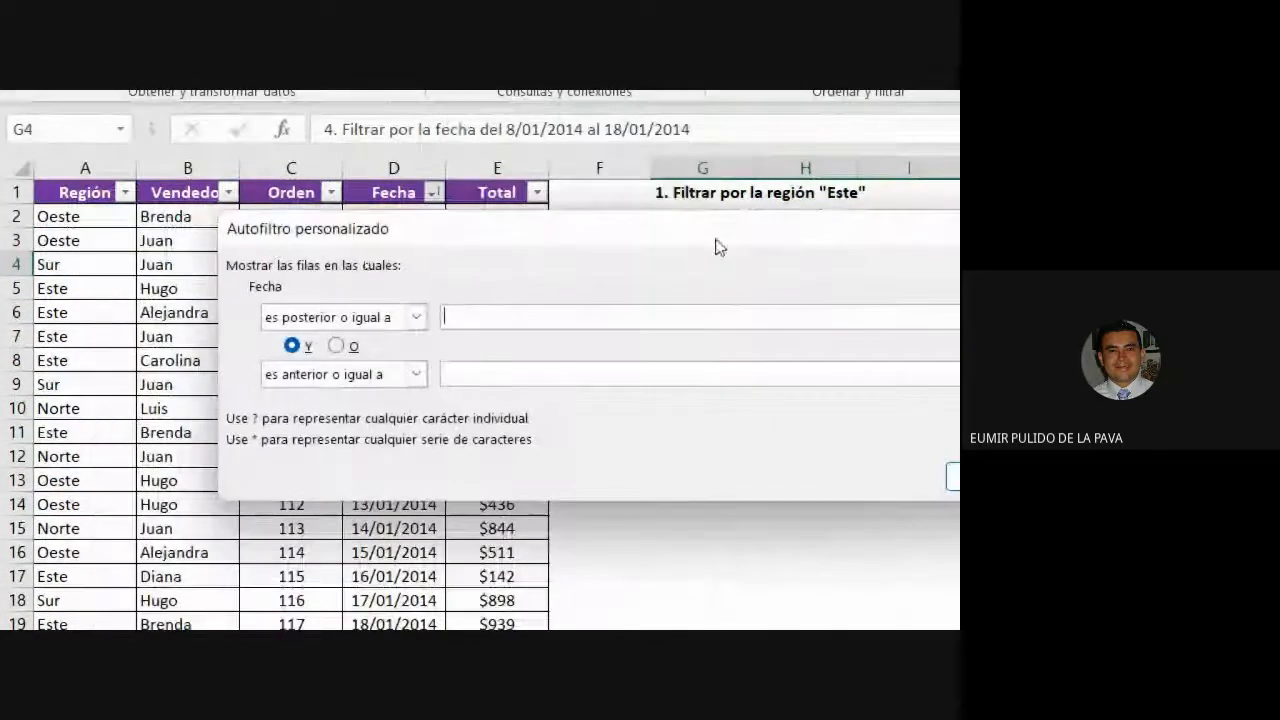
{"action": "left_click_drag", "start_coordinate": [626, 243], "coordinate": [829, 375]}
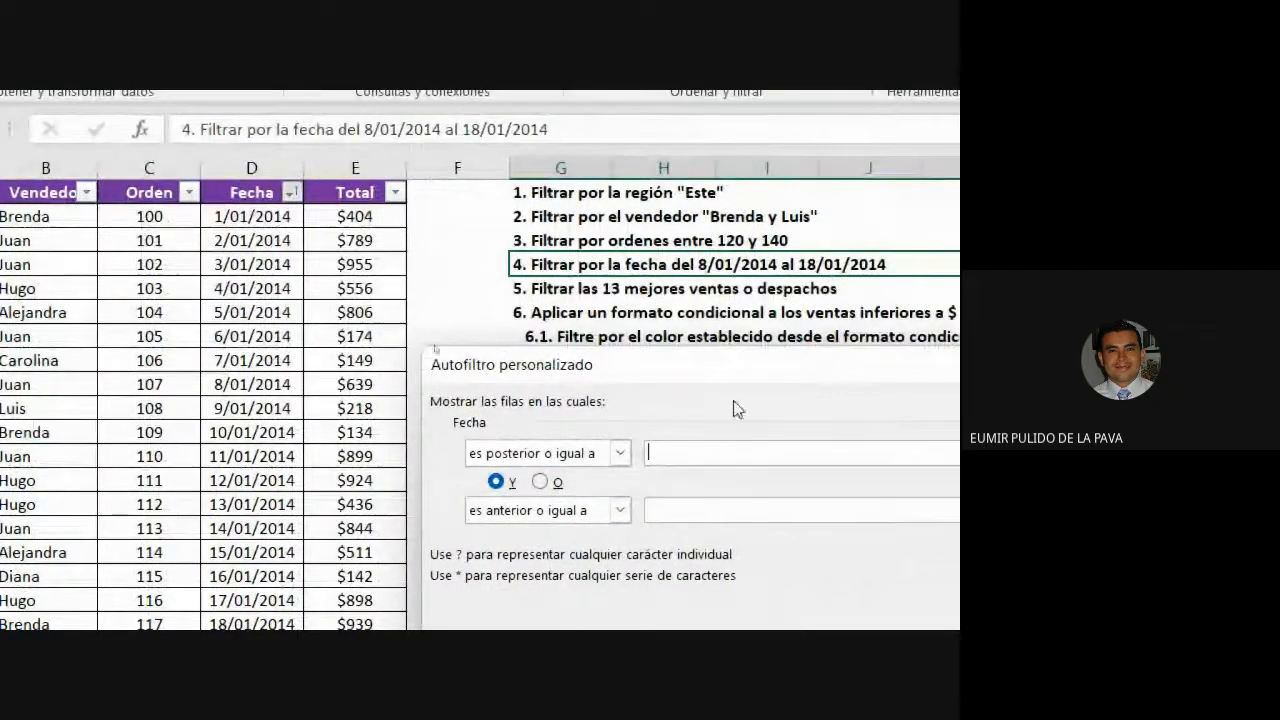
Set the Fecha conditions to on or after 8-1-14 and on or before 18-1-14, and apply the filter
{"action": "left_click", "coordinate": [680, 460]}
{"action": "type", "text": "8-1-14"}
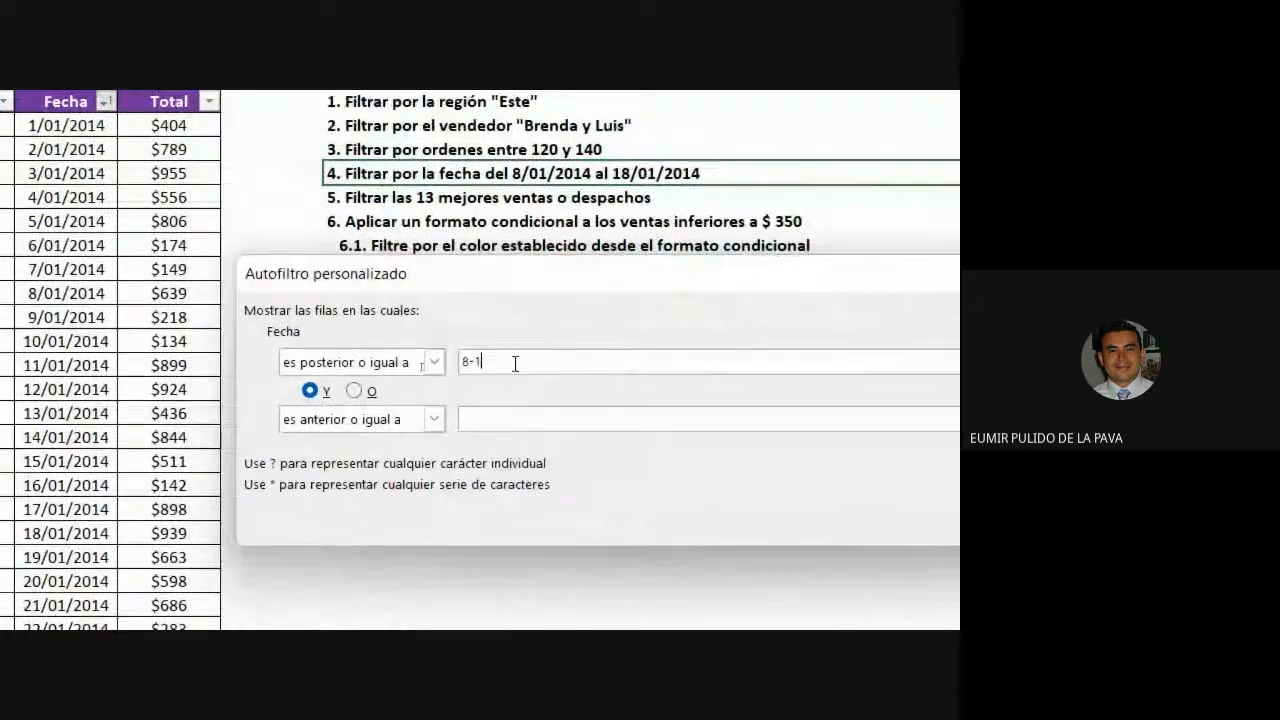
{"action": "left_click", "coordinate": [506, 426]}
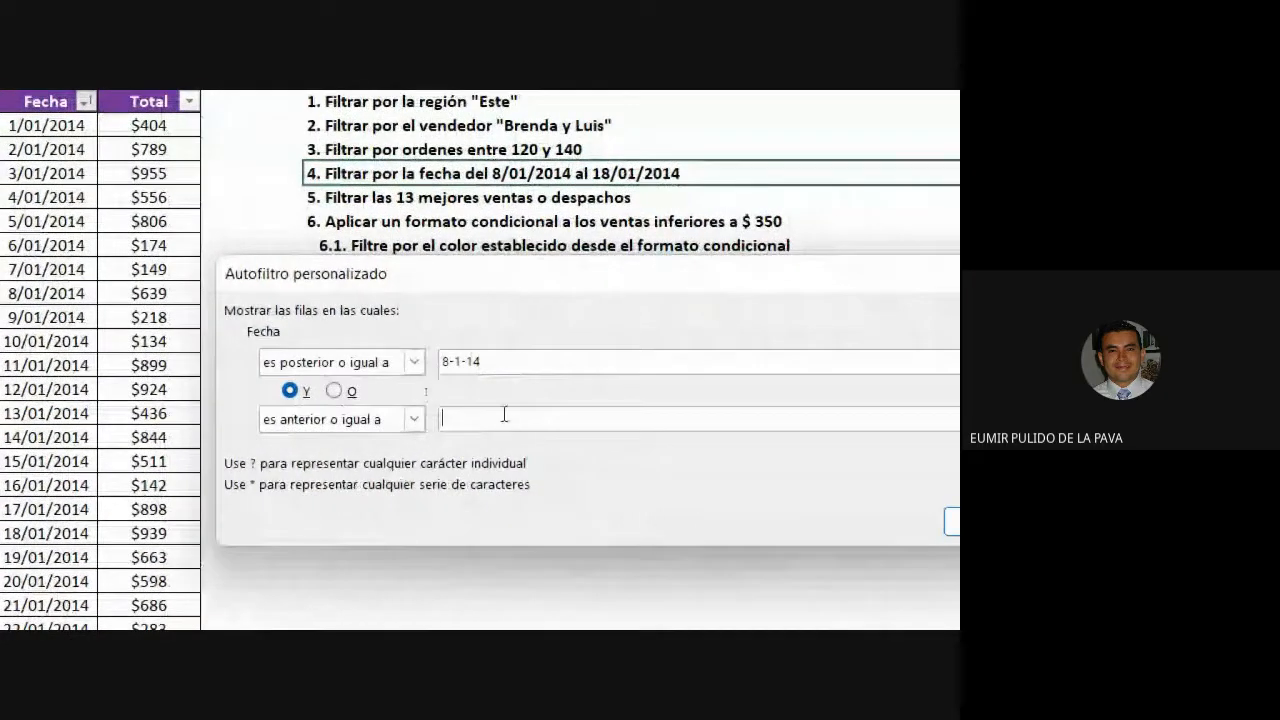
{"action": "type", "text": "8/"}
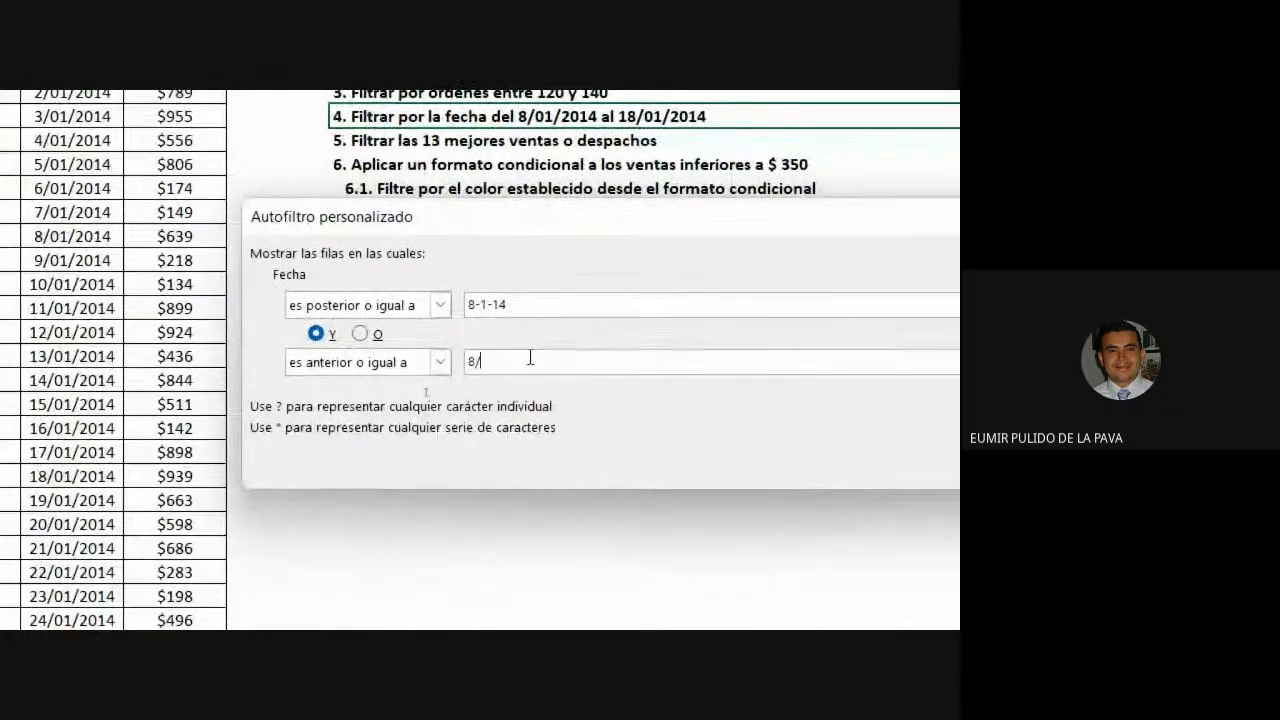
{"action": "key", "text": "BackSpace"}
{"action": "key", "text": "BackSpace"}
{"action": "type", "text": "18-1-14"}
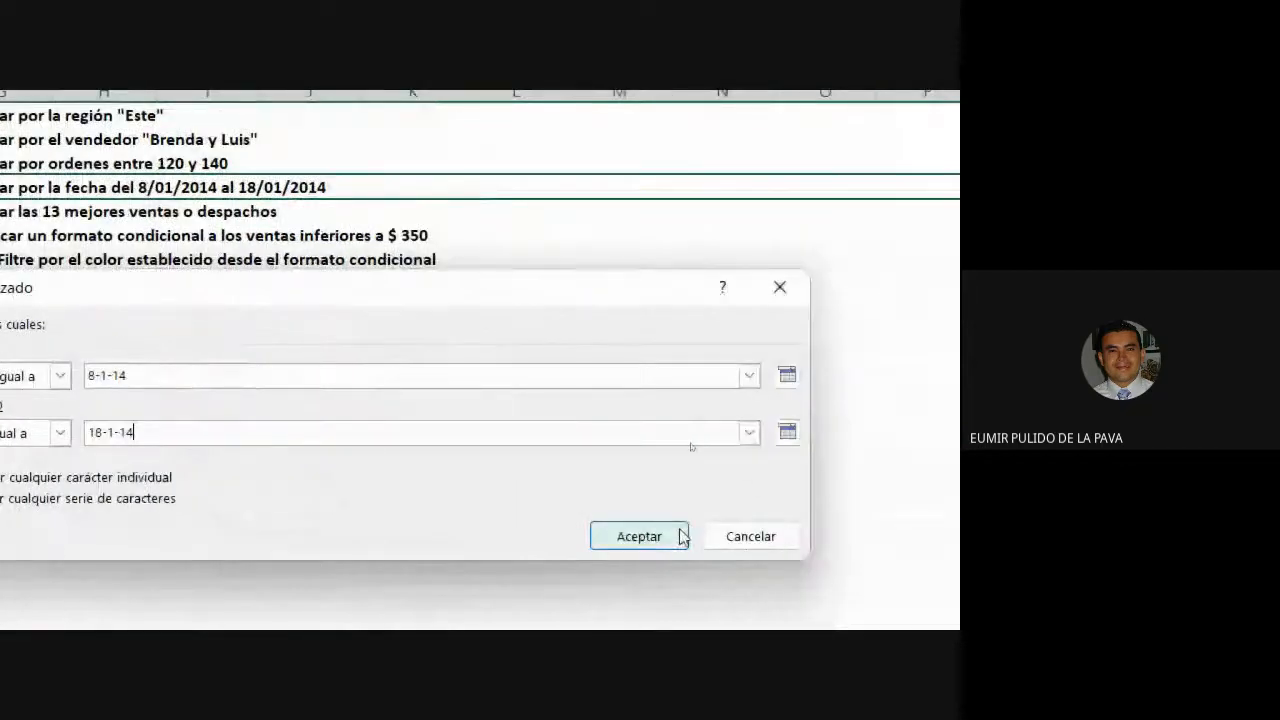
{"action": "left_click", "coordinate": [1029, 534]}
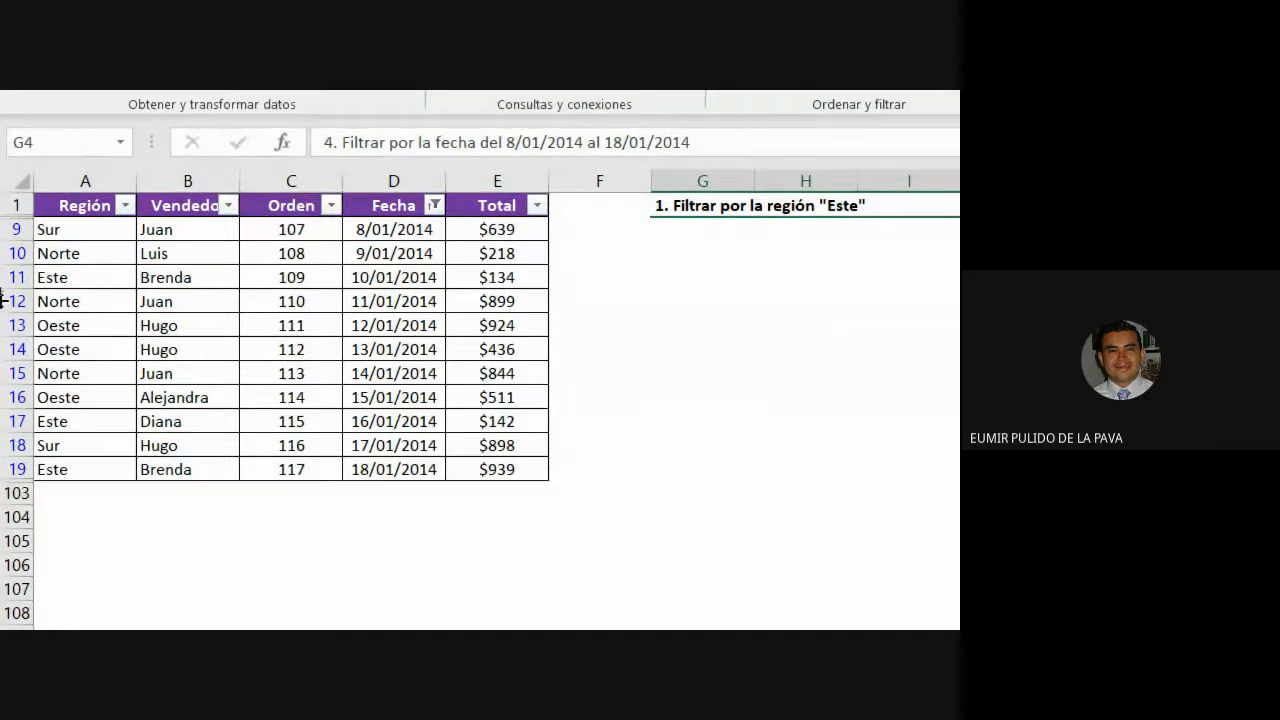
Clear the Fecha filter and select the exercise 5 instruction in cell G5
{"action": "left_click", "coordinate": [433, 205]}
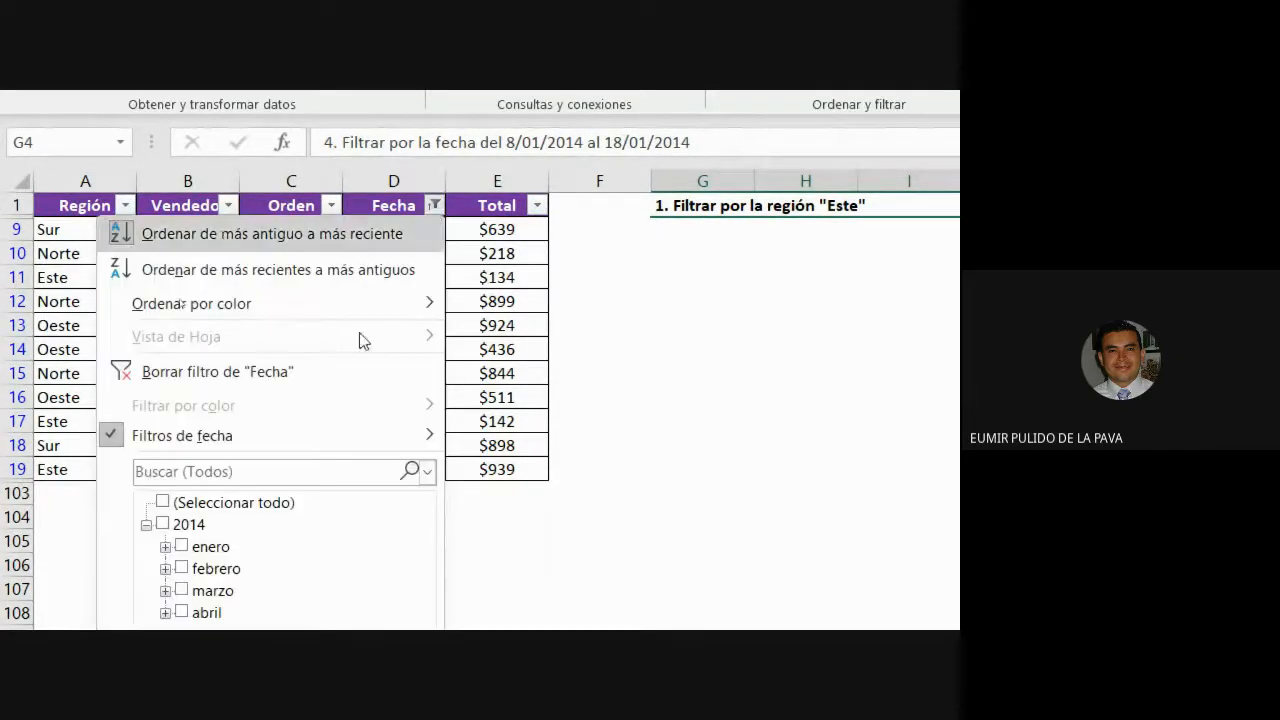
{"action": "left_click", "coordinate": [270, 376]}
{"action": "left_click", "coordinate": [473, 305]}
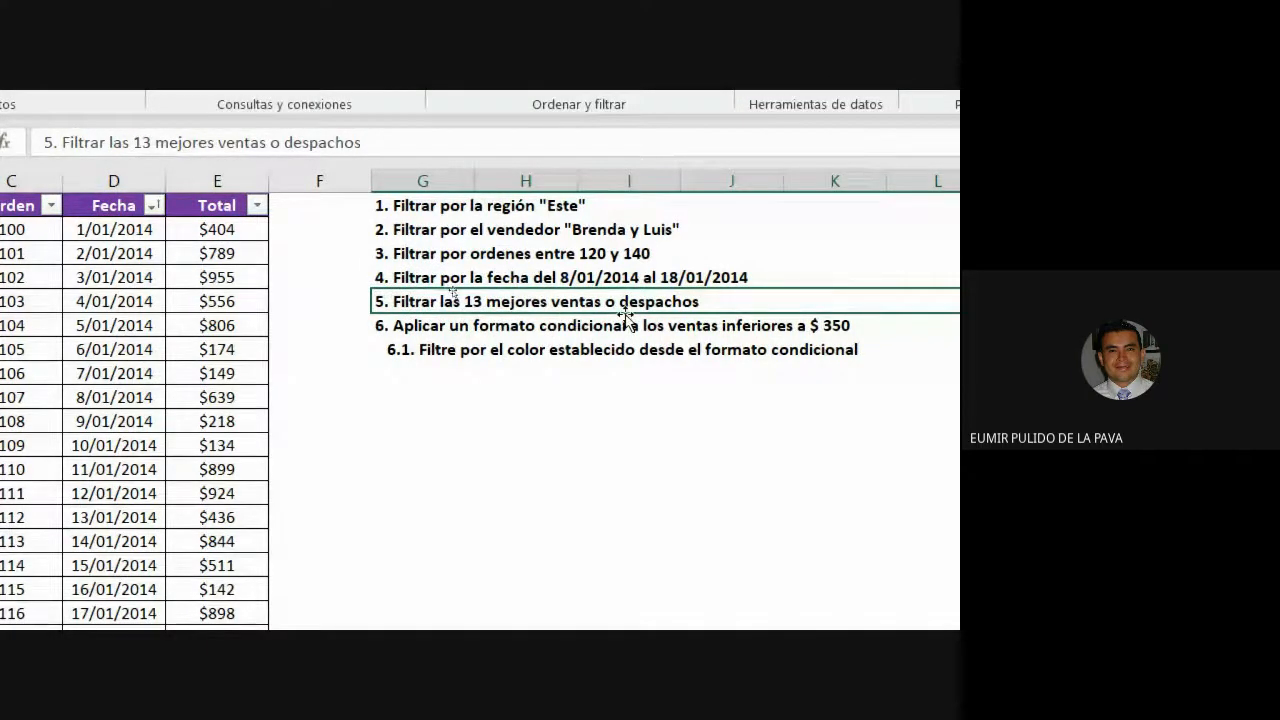
{"action": "left_click", "coordinate": [257, 205]}
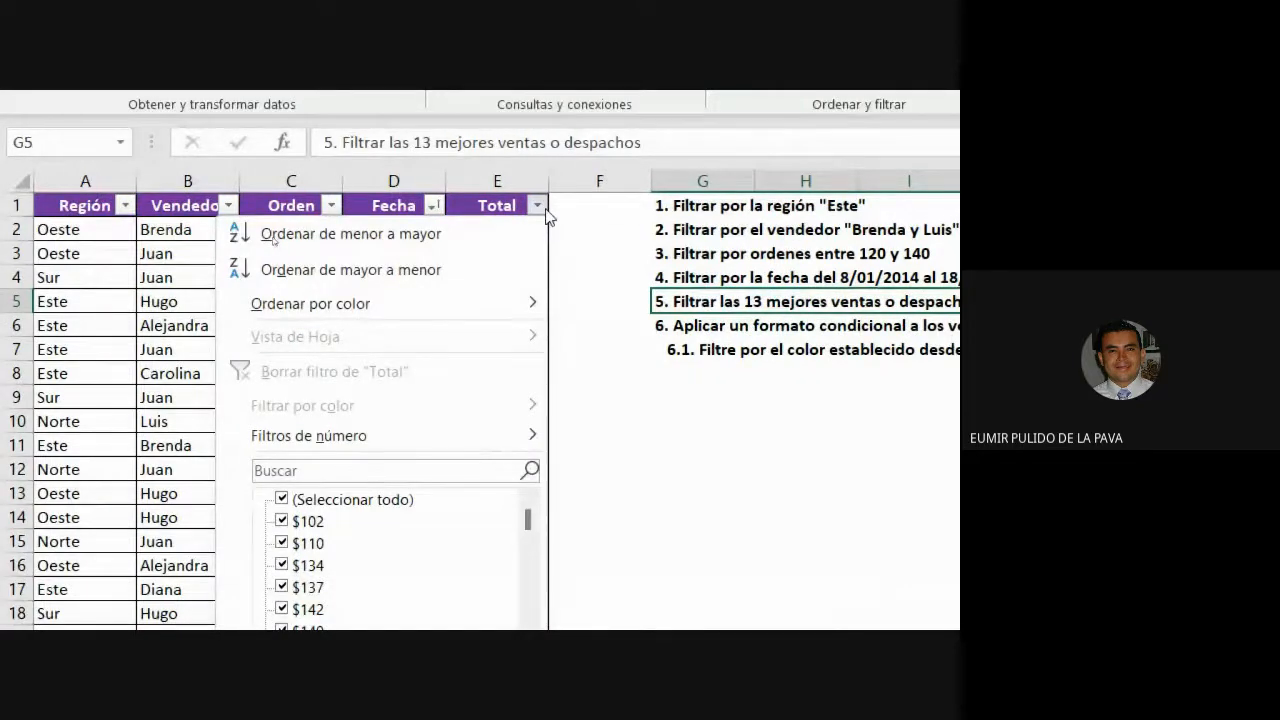
{"action": "left_click", "coordinate": [276, 288]}
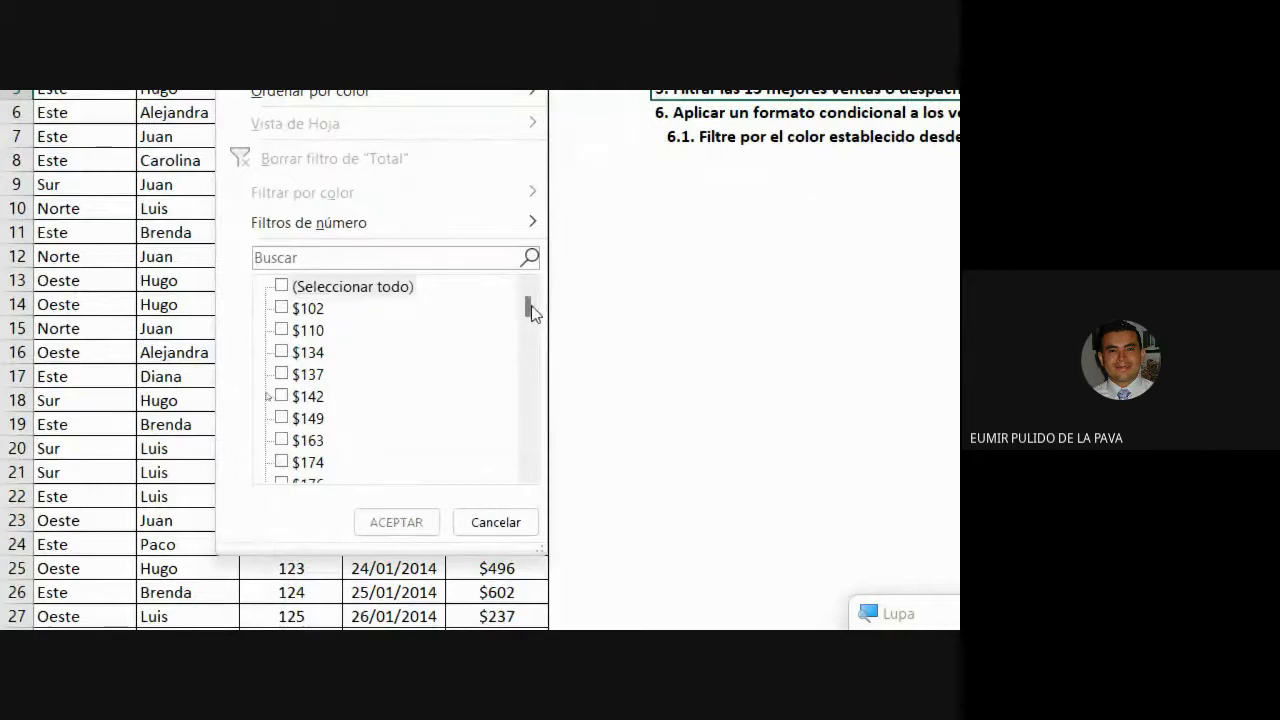
{"action": "left_click_drag", "start_coordinate": [527, 309], "coordinate": [531, 457]}
{"action": "left_click", "coordinate": [282, 464]}
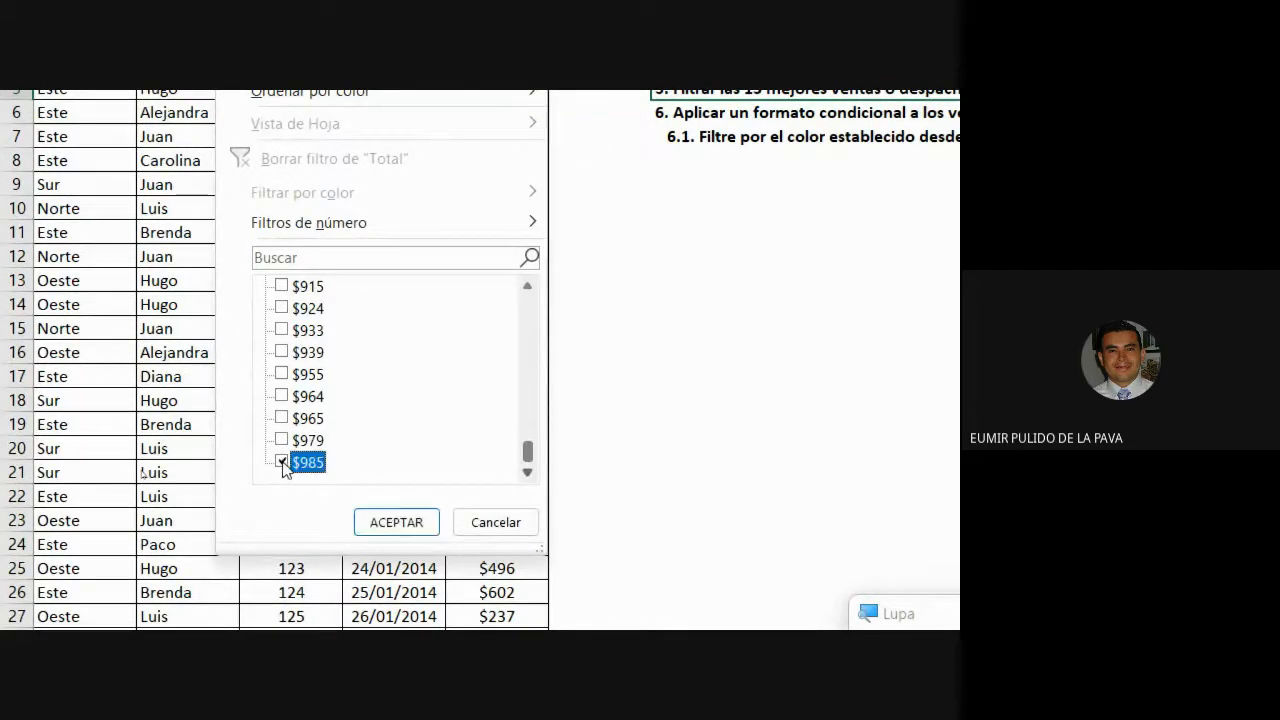
{"action": "left_click", "coordinate": [281, 440]}
{"action": "left_click", "coordinate": [281, 396]}
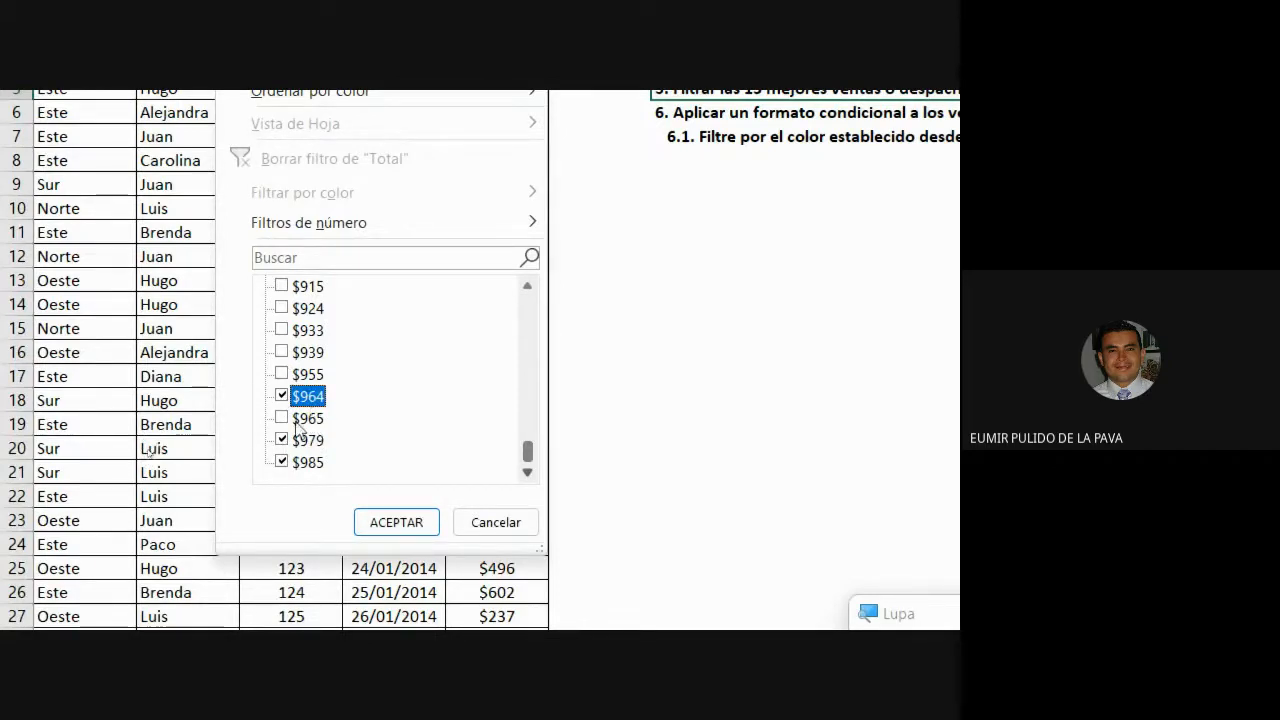
{"action": "left_click", "coordinate": [282, 374]}
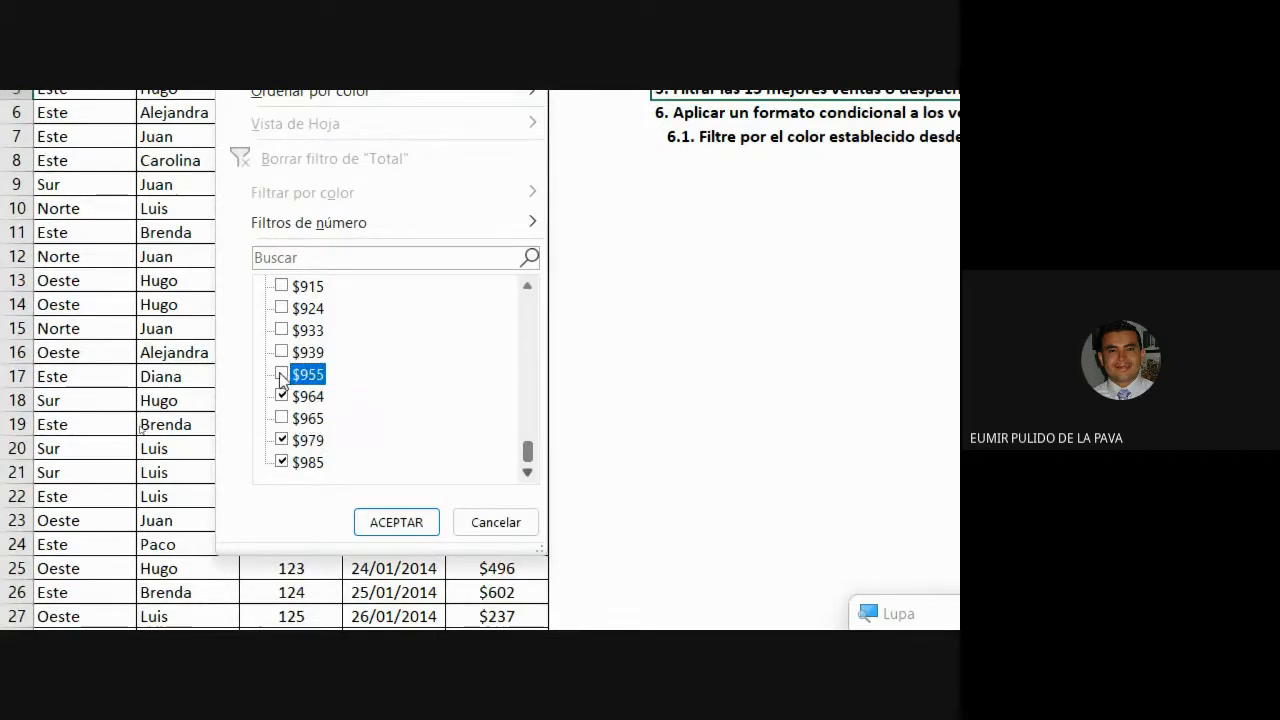
{"action": "left_click", "coordinate": [281, 308]}
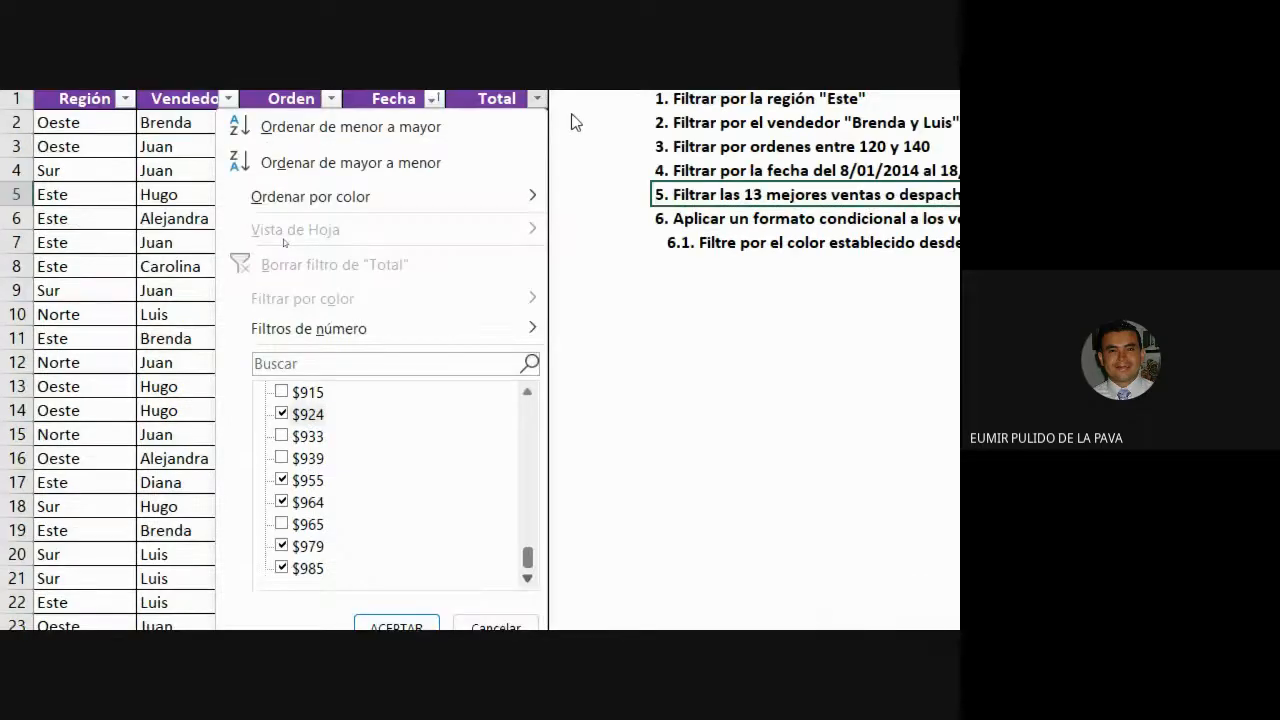
Start a top-ten number filter on the Total column, try the inferiores option and set it back to superiores
{"action": "mouse_move", "coordinate": [422, 328]}
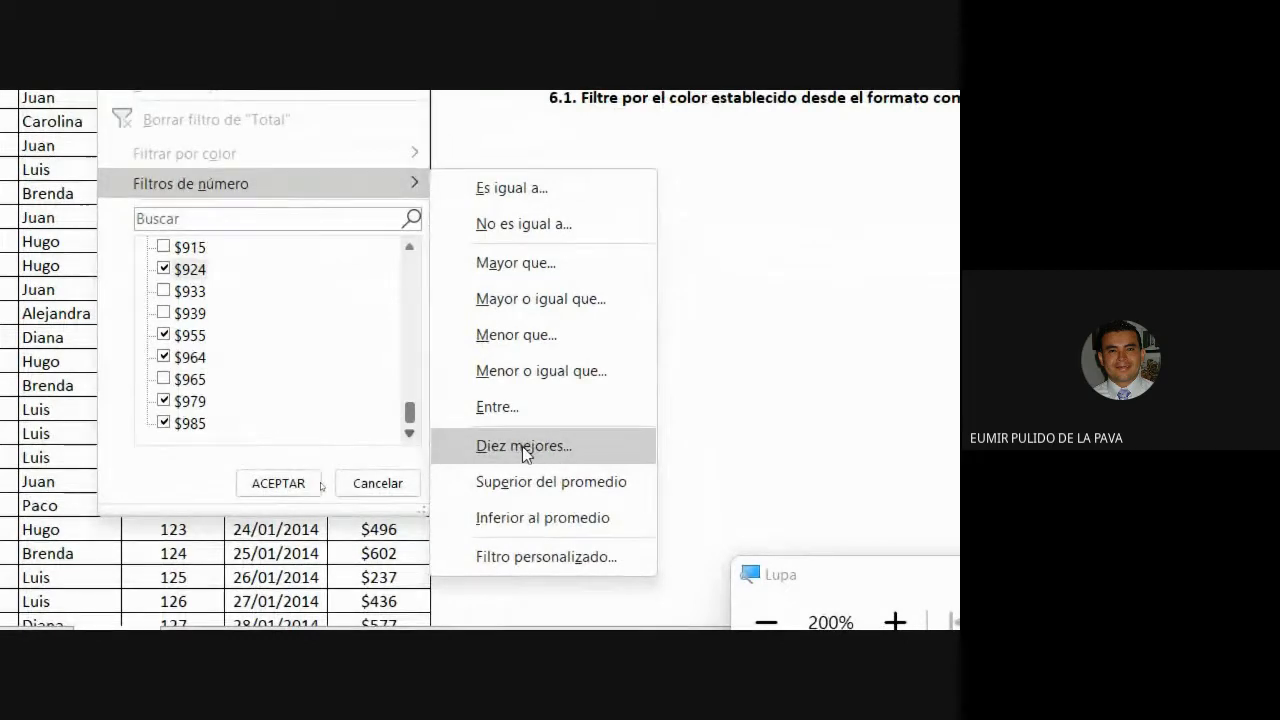
{"action": "left_click", "coordinate": [540, 452]}
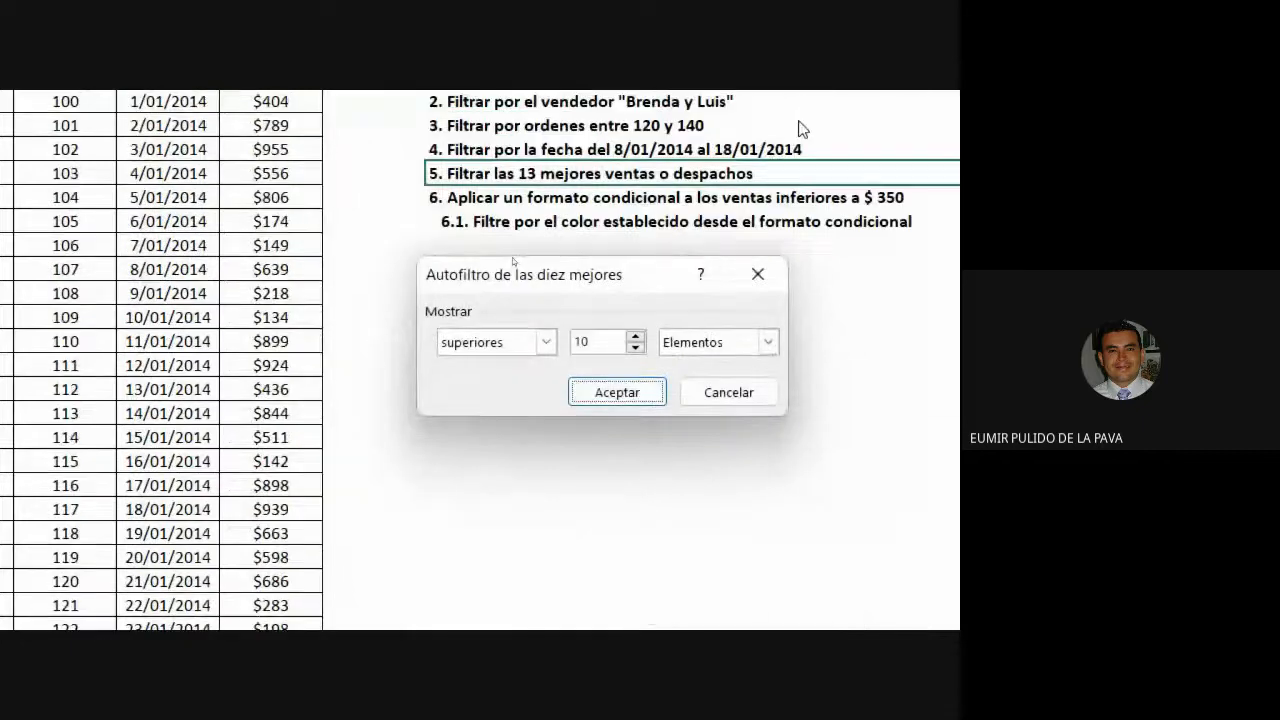
{"action": "left_click", "coordinate": [545, 343]}
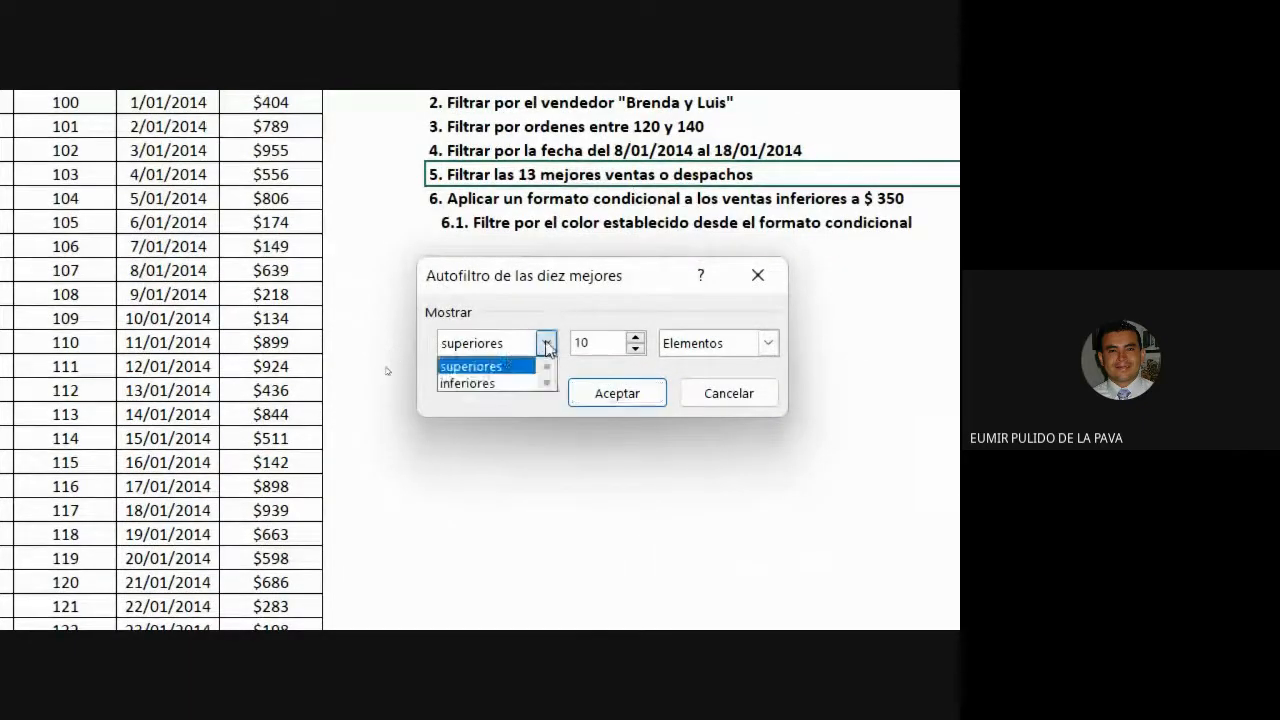
{"action": "left_click", "coordinate": [495, 362]}
{"action": "left_click", "coordinate": [503, 354]}
{"action": "left_click", "coordinate": [497, 383]}
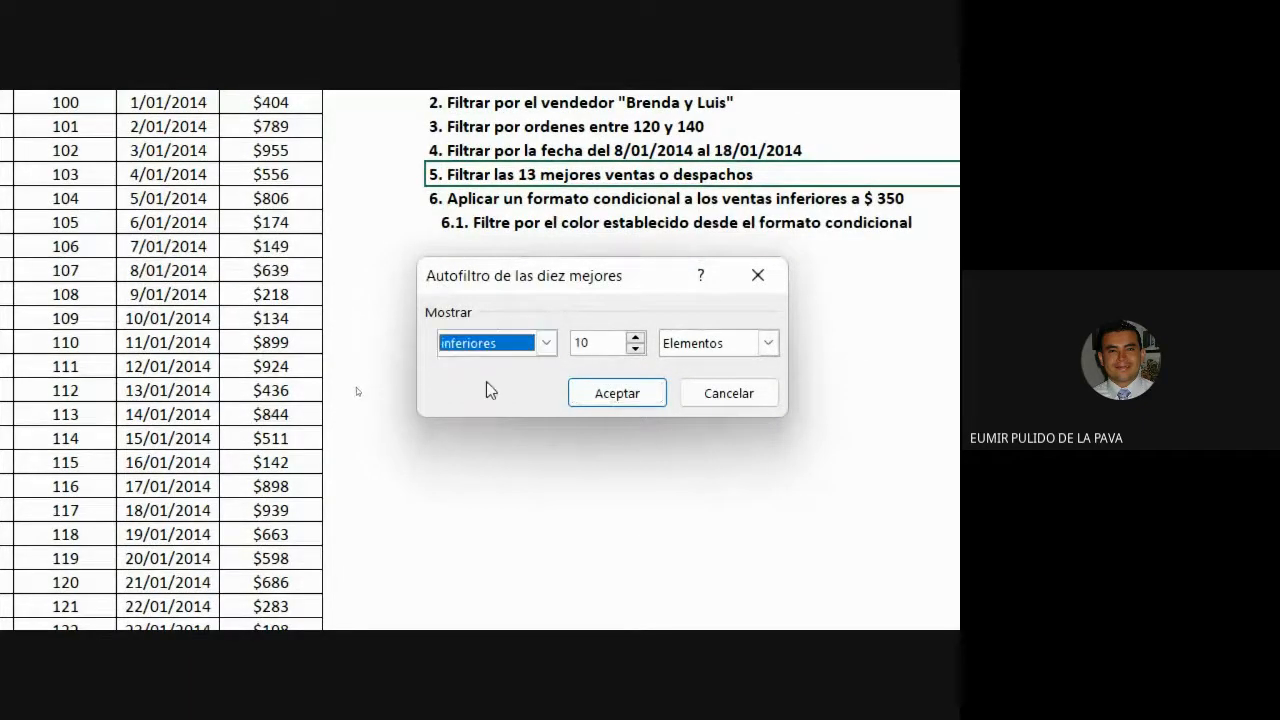
{"action": "left_click", "coordinate": [497, 345]}
{"action": "left_click", "coordinate": [501, 364]}
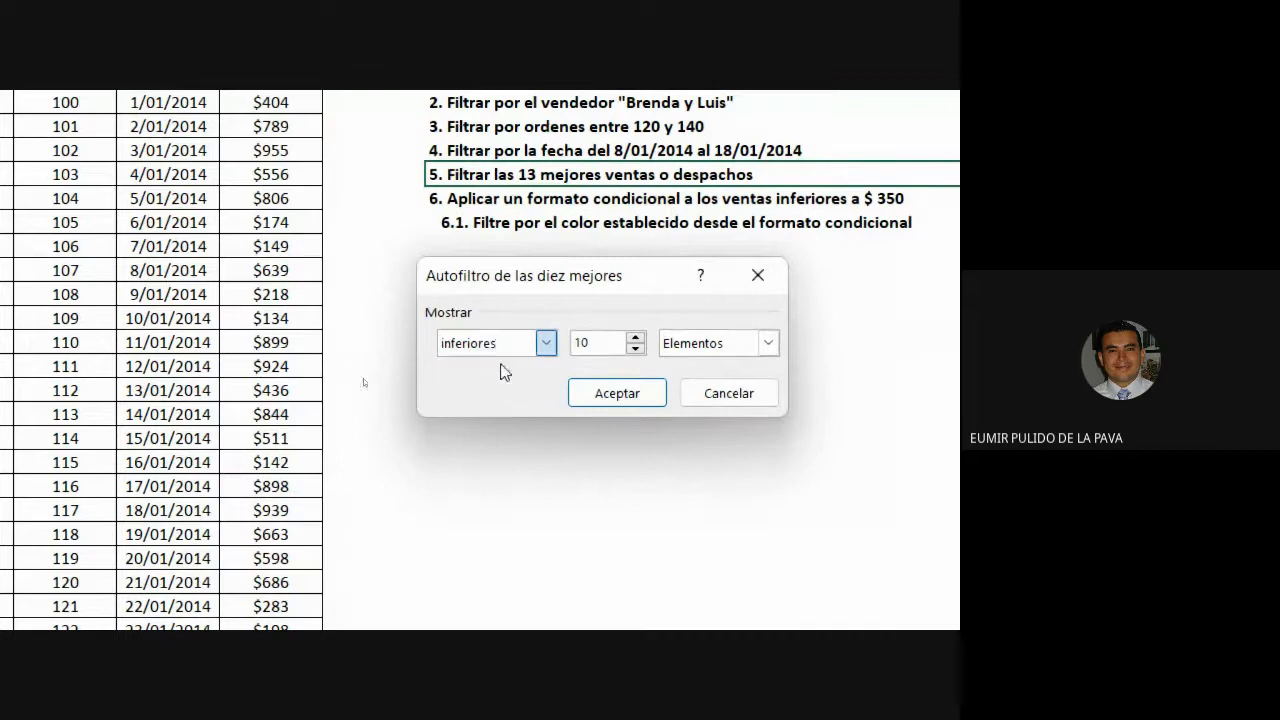
Set the Total filter to show the top 13 Elementos and apply it
{"action": "left_click", "coordinate": [637, 338]}
{"action": "left_click", "coordinate": [637, 338]}
{"action": "left_click", "coordinate": [637, 338]}
{"action": "left_click", "coordinate": [768, 343]}
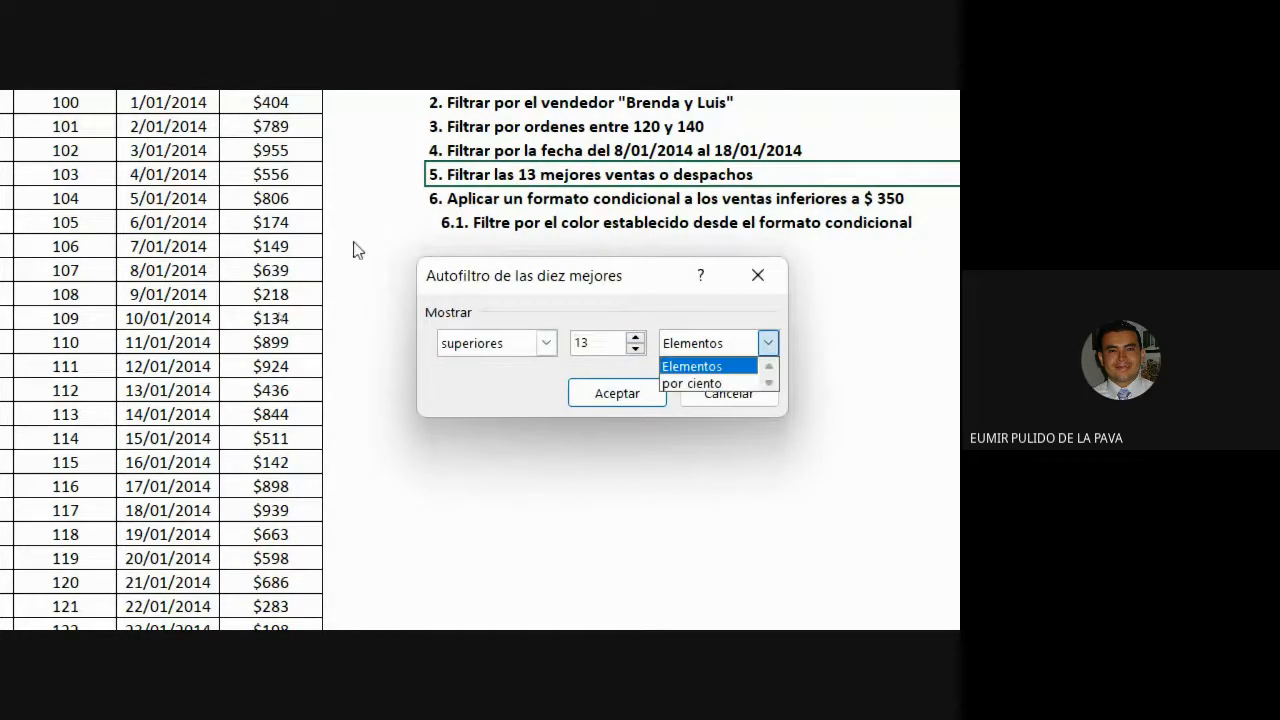
{"action": "left_click", "coordinate": [682, 366]}
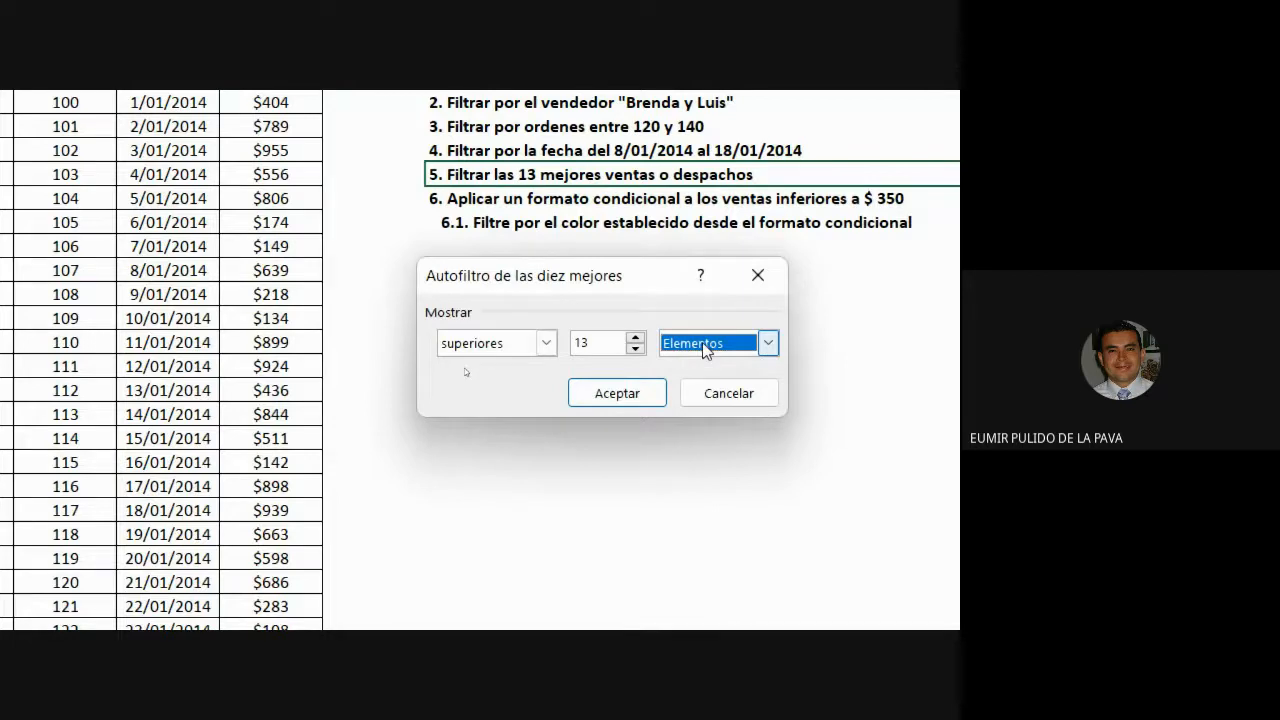
{"action": "left_click", "coordinate": [625, 516]}
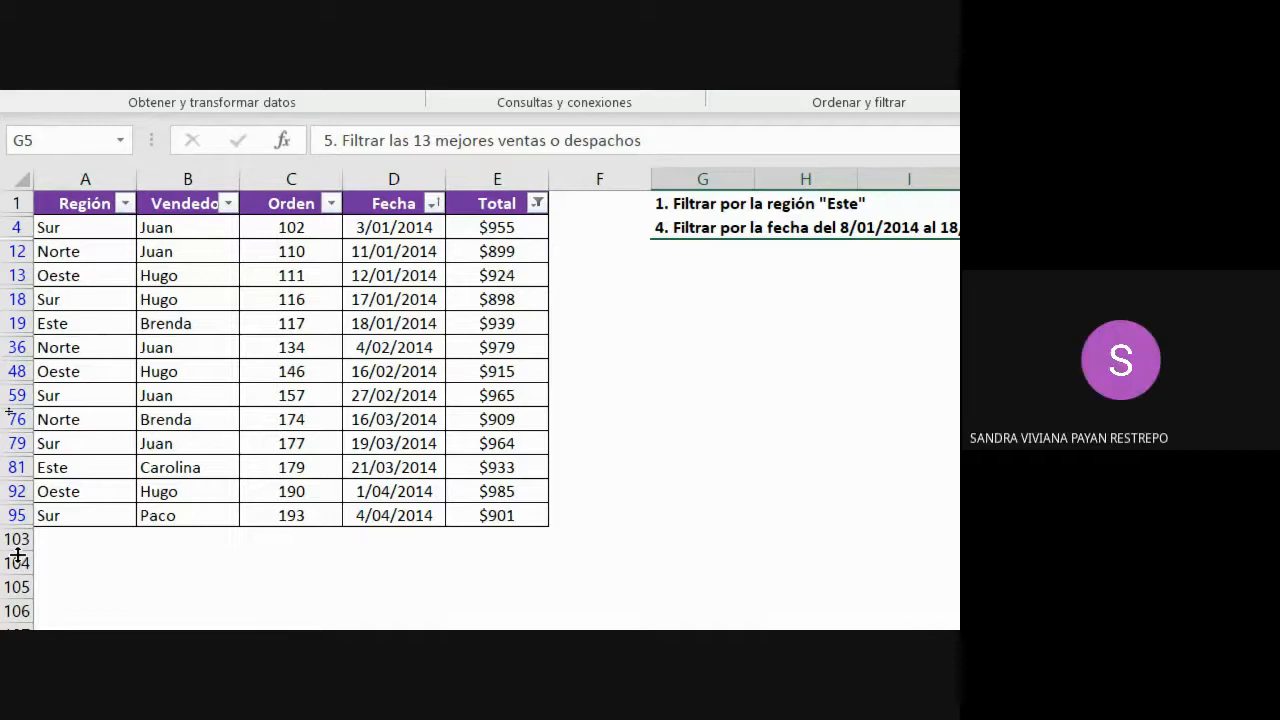
Clear the Total filter and reduce the screen magnification to 100%
{"action": "left_click", "coordinate": [549, 207]}
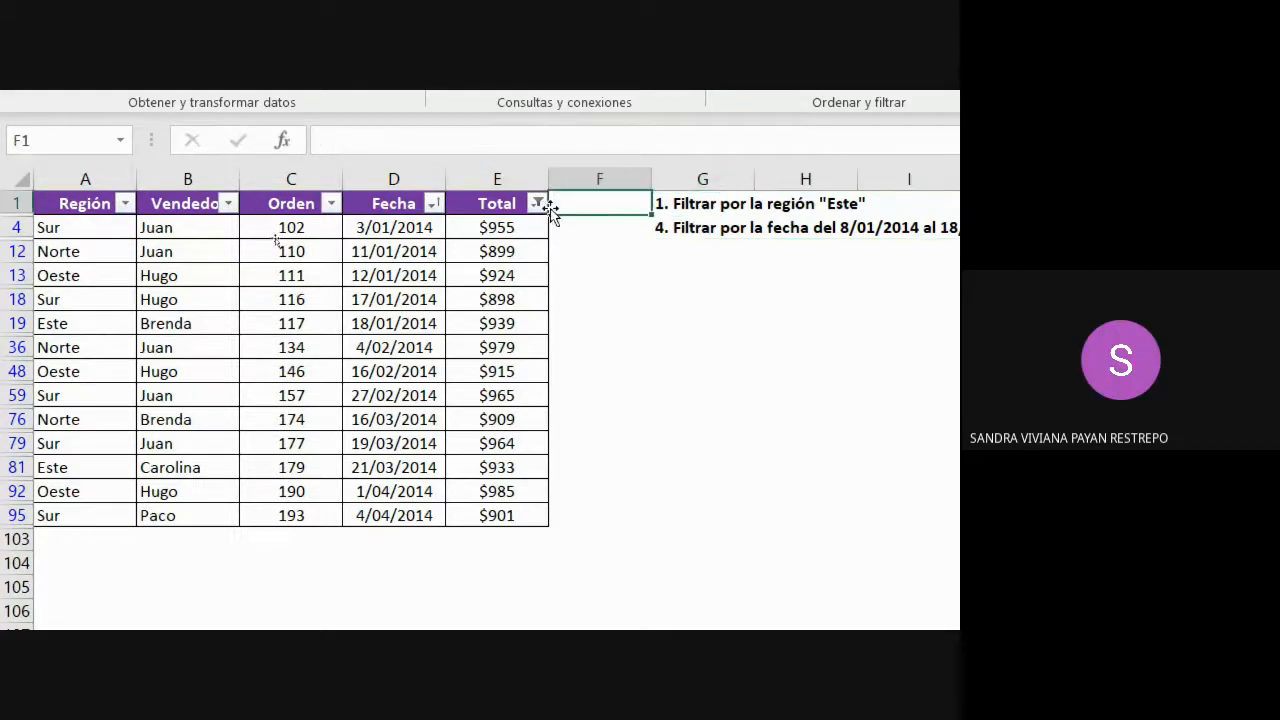
{"action": "left_click", "coordinate": [538, 203]}
{"action": "key", "text": "Escape"}
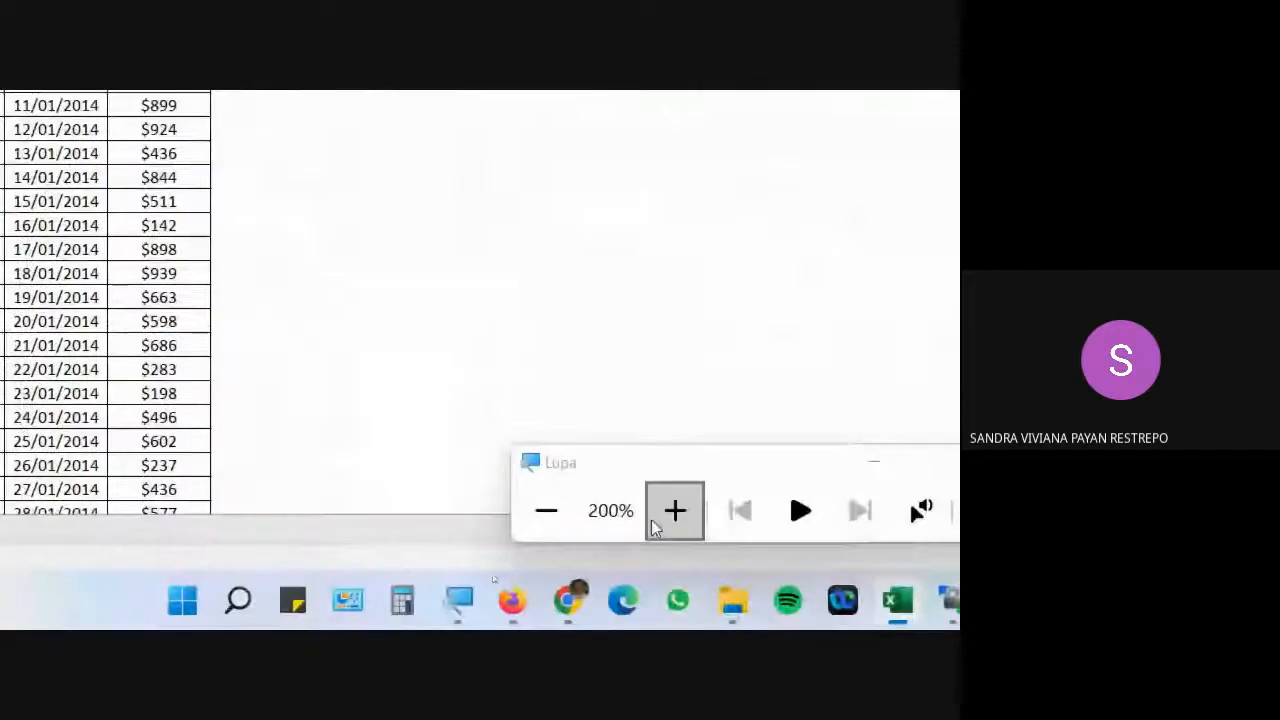
{"action": "left_click", "coordinate": [546, 509]}
{"action": "left_click", "coordinate": [610, 548]}
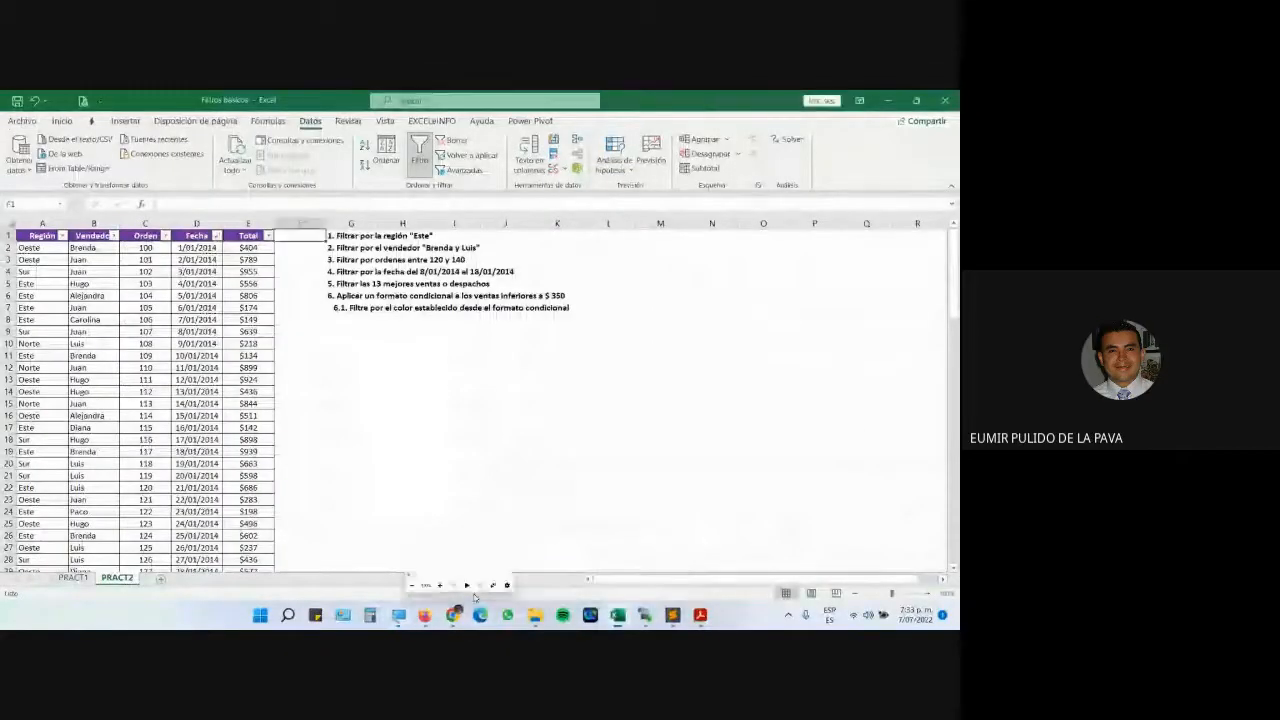
Check the call messages in the Google Meet window and return to the Excel workbook
{"action": "mouse_move", "coordinate": [454, 615]}
{"action": "left_click", "coordinate": [420, 572]}
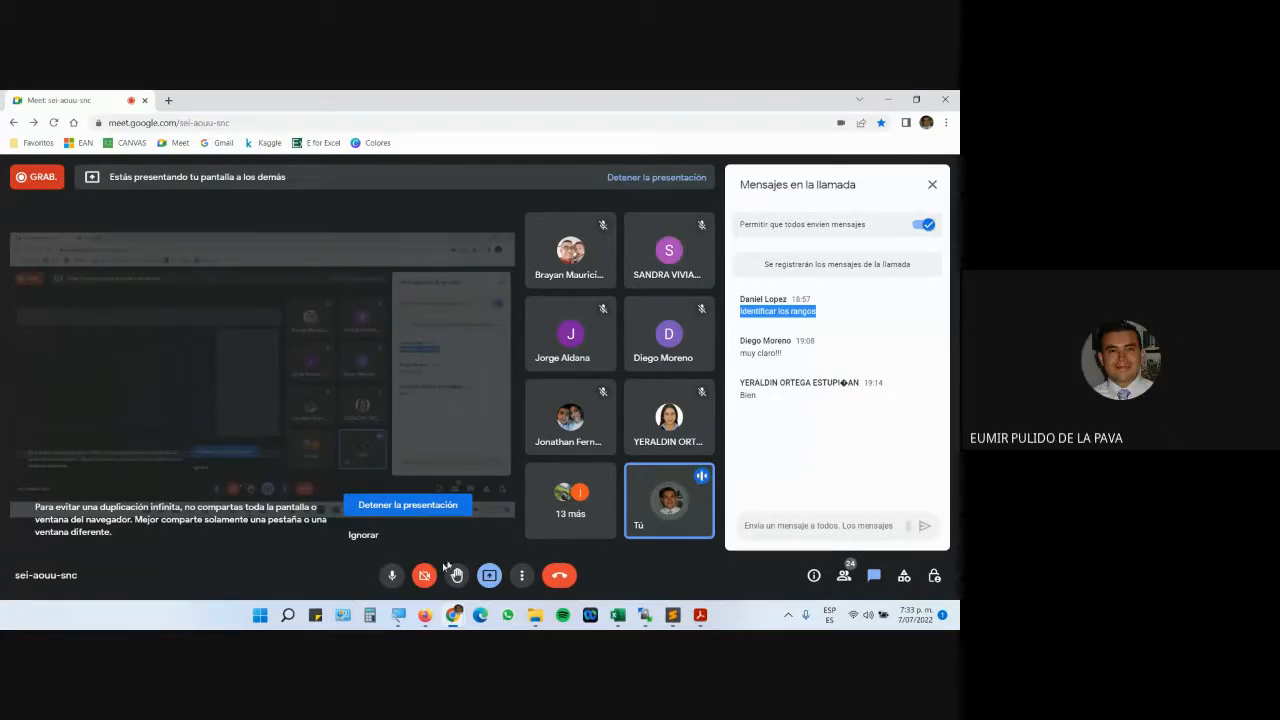
{"action": "left_click", "coordinate": [618, 615]}
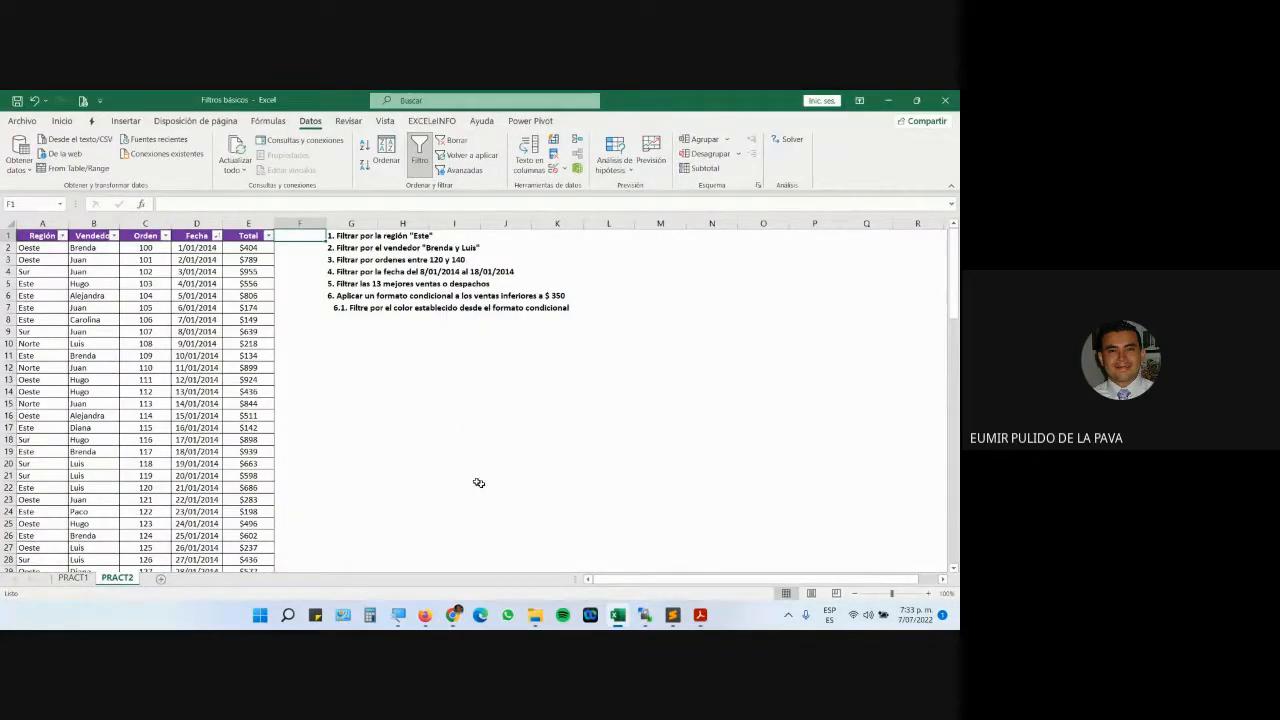
Fill Región cells A7 and A17 with yellow
{"action": "left_click", "coordinate": [33, 306]}
{"action": "left_click", "coordinate": [62, 121]}
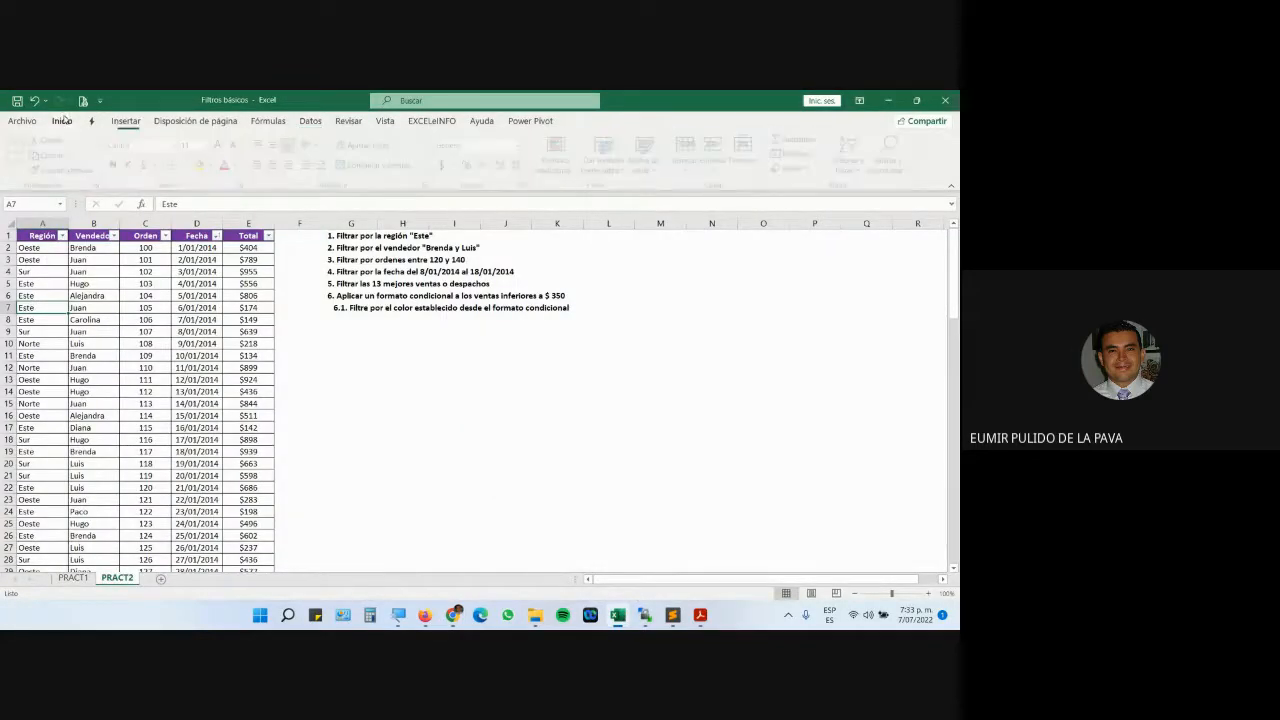
{"action": "left_click", "coordinate": [203, 165]}
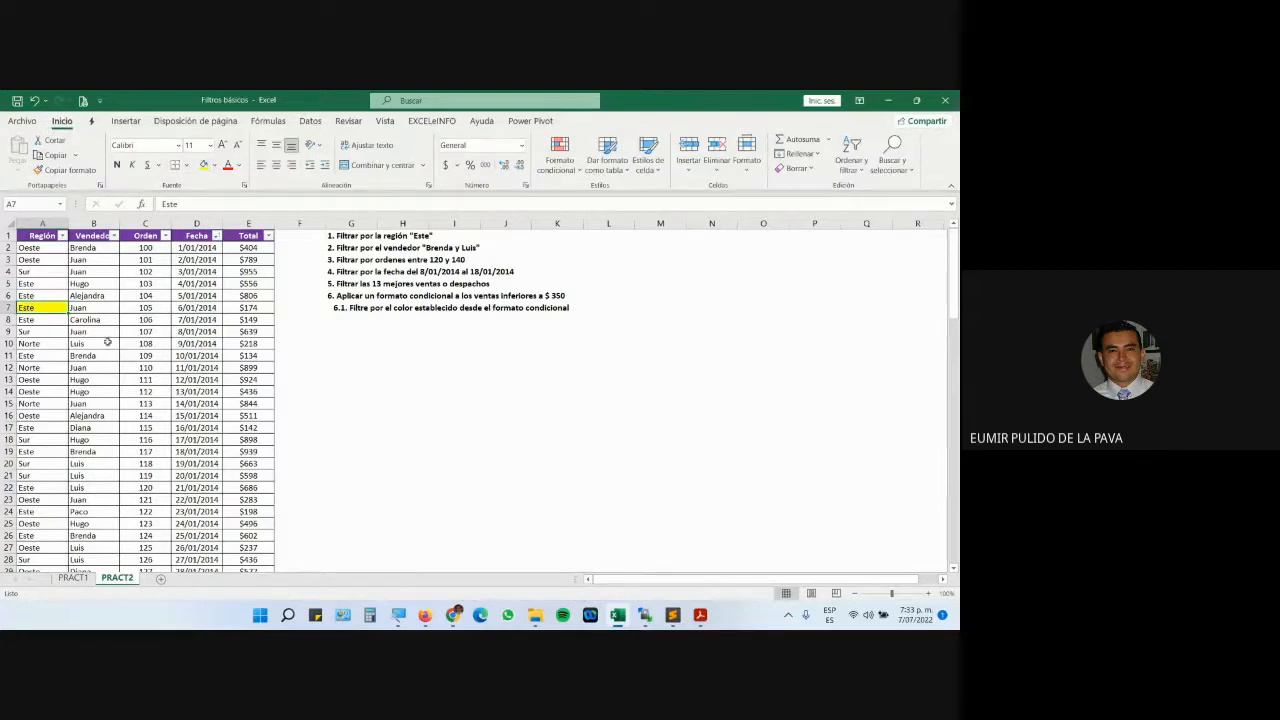
{"action": "left_click", "coordinate": [25, 428]}
{"action": "left_click", "coordinate": [203, 165]}
Fill Región cell A28 with the standard light blue, and apply the same fill to cells A43 and A54
{"action": "left_click", "coordinate": [30, 559]}
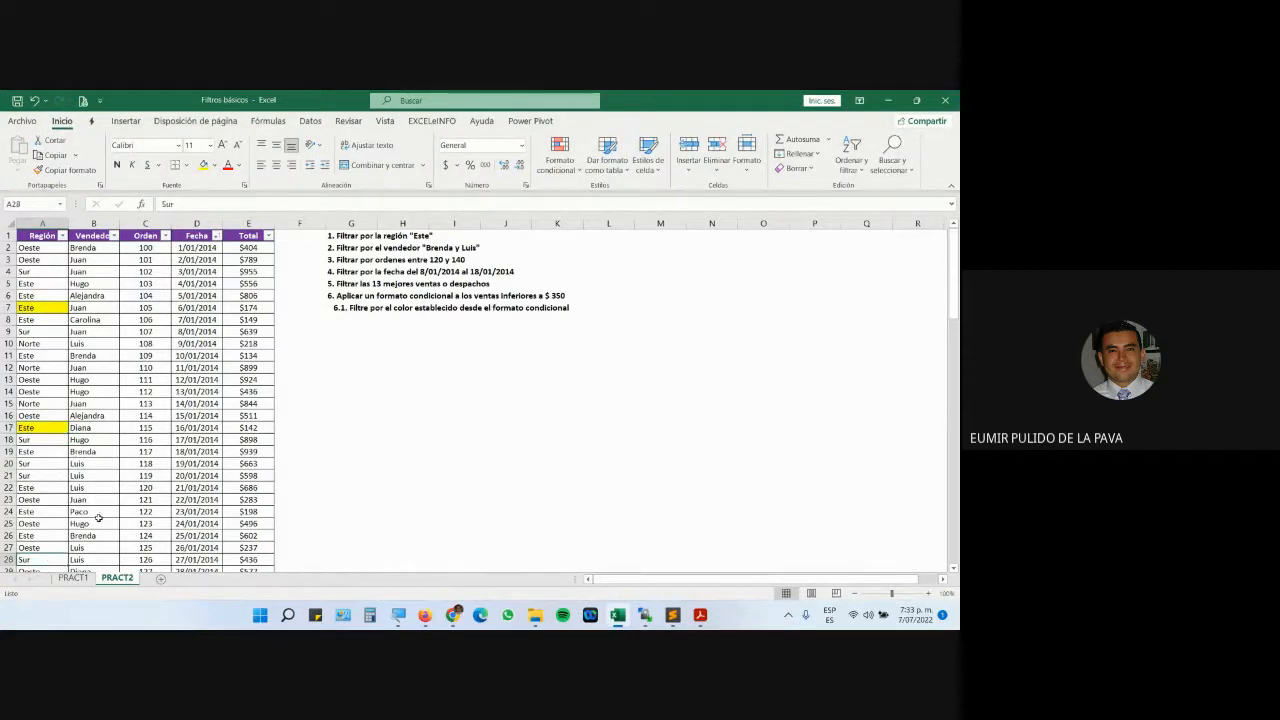
{"action": "left_click", "coordinate": [214, 165]}
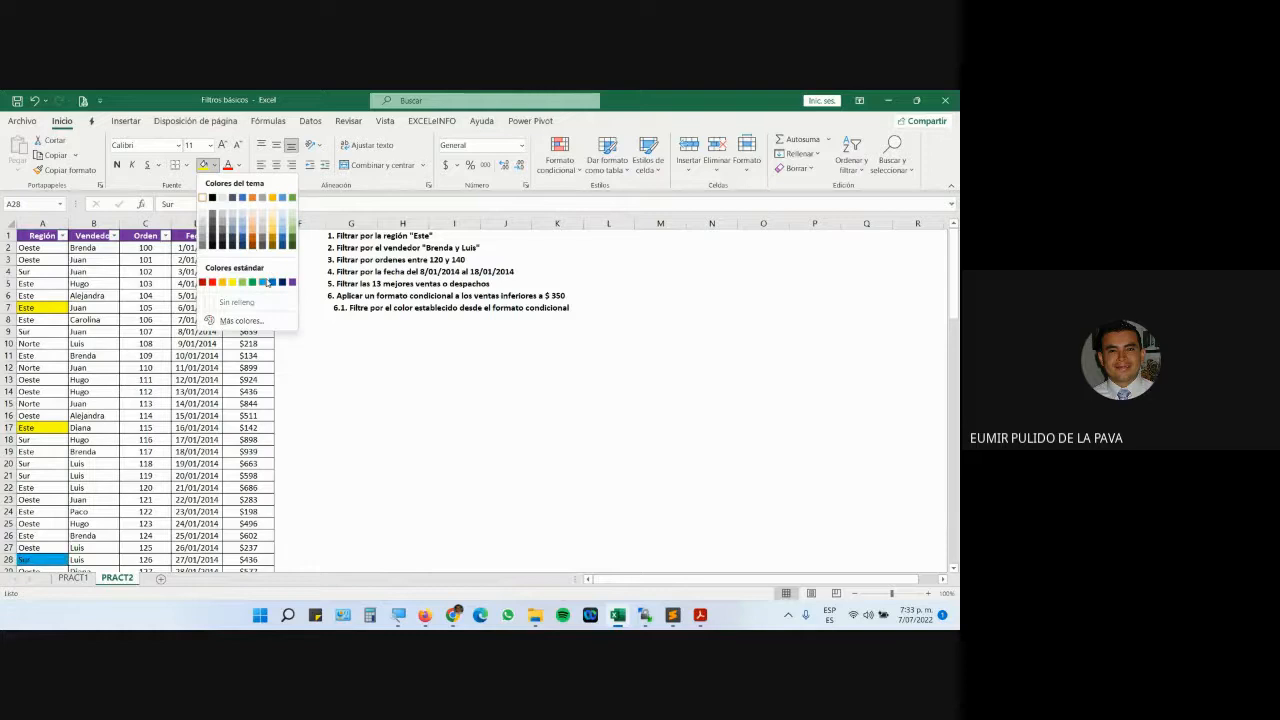
{"action": "left_click", "coordinate": [268, 283]}
{"action": "scroll", "coordinate": [153, 358], "scroll_direction": "down", "scroll_amount": 7}
{"action": "left_click", "coordinate": [55, 488]}
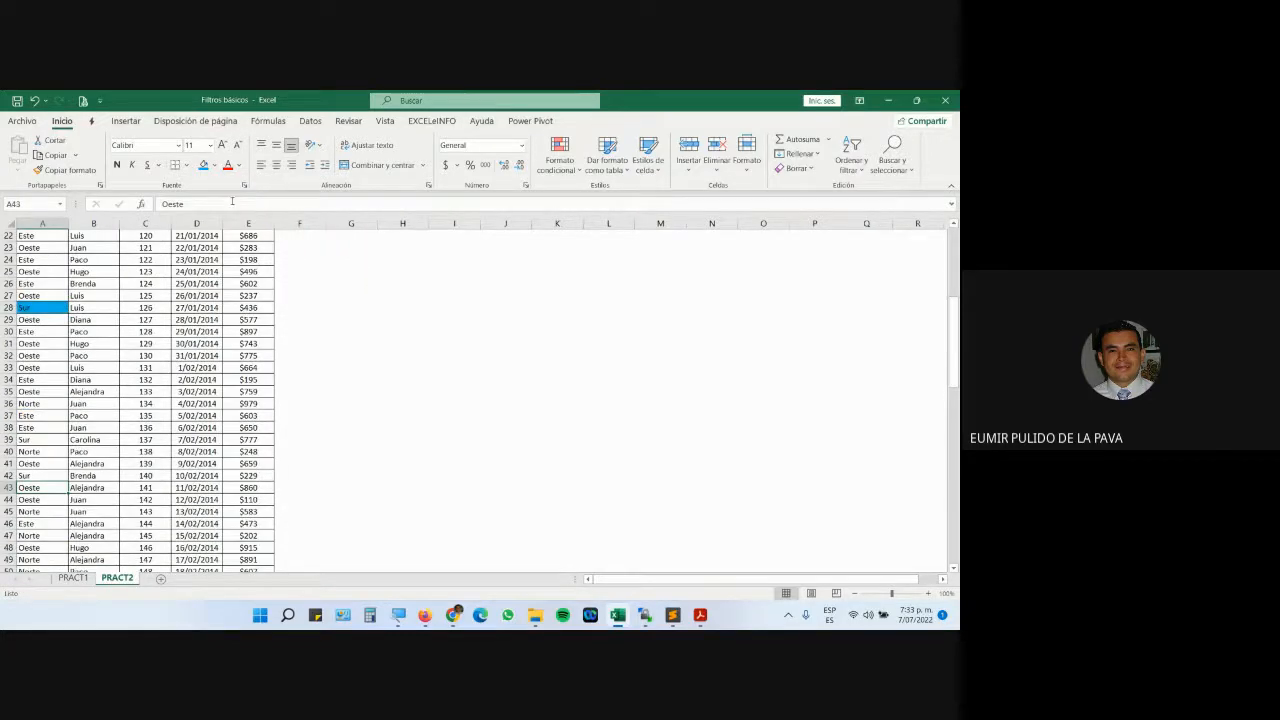
{"action": "left_click", "coordinate": [203, 165]}
{"action": "scroll", "coordinate": [85, 458], "scroll_direction": "down", "scroll_amount": 4}
{"action": "left_click", "coordinate": [40, 475]}
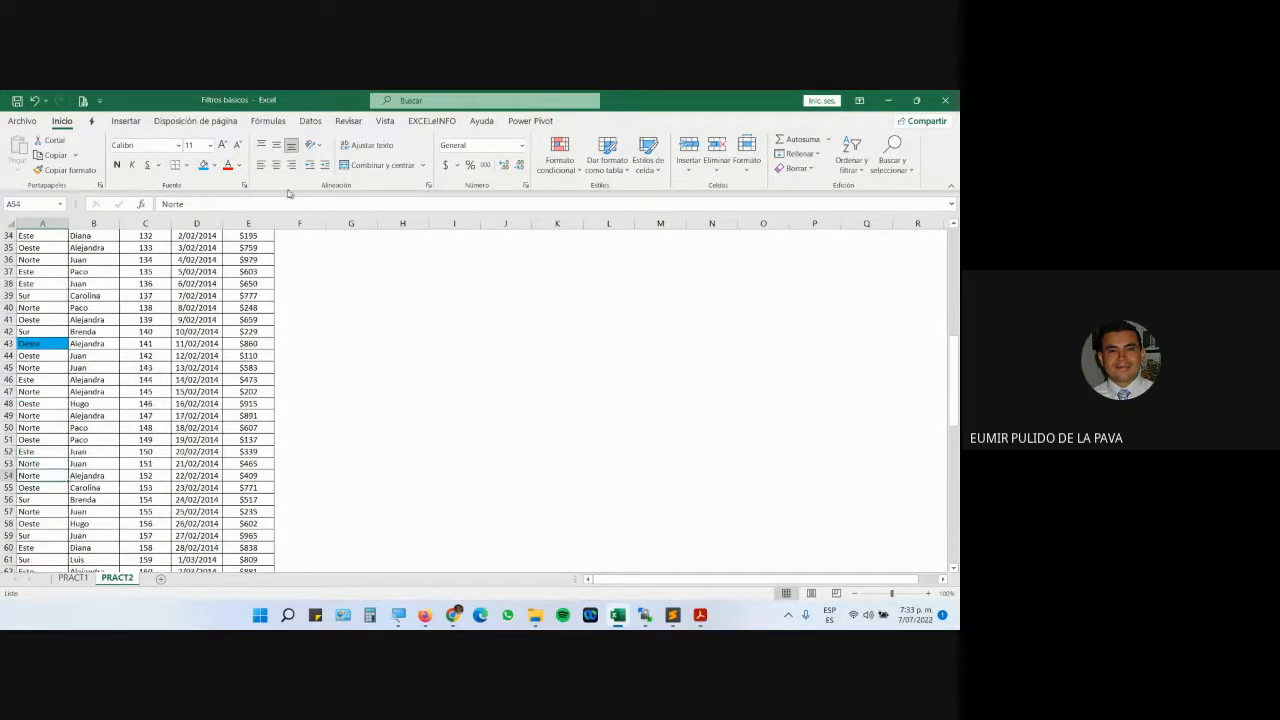
Magnify the screen to 200% and filter the Región column by the blue cell colour
{"action": "scroll", "coordinate": [40, 420], "scroll_direction": "up", "scroll_amount": 11}
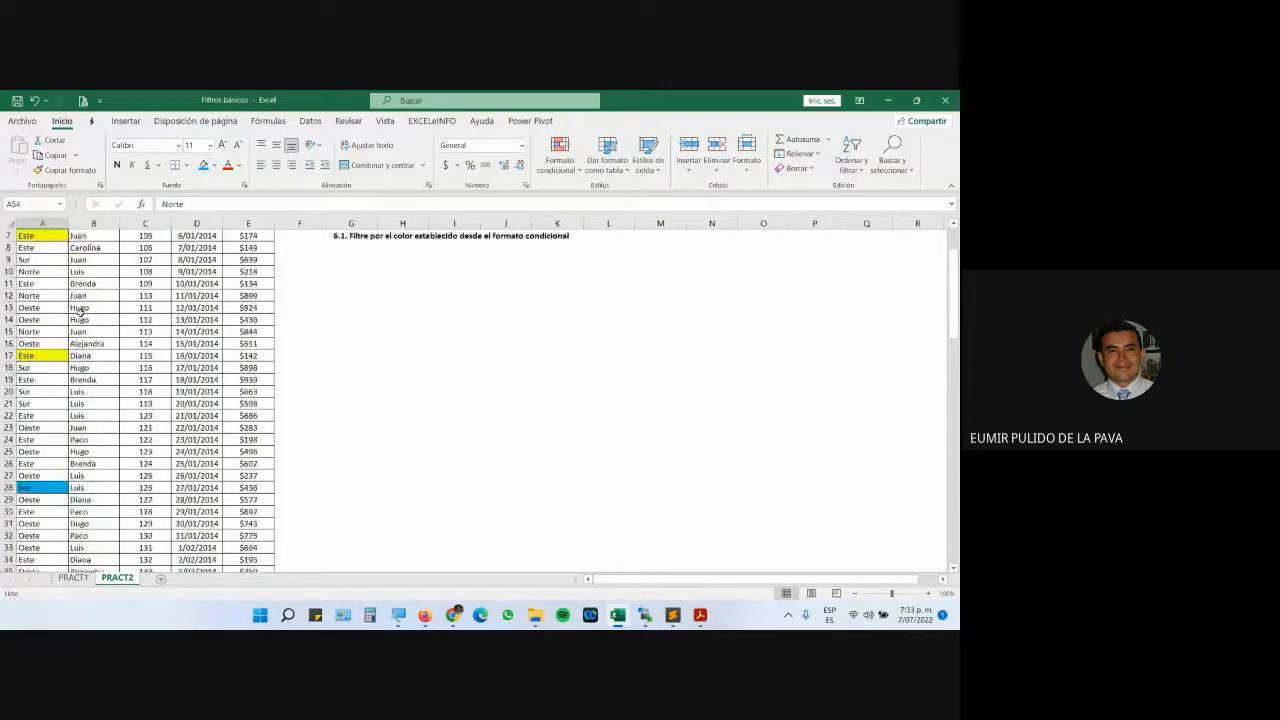
{"action": "left_click", "coordinate": [398, 615]}
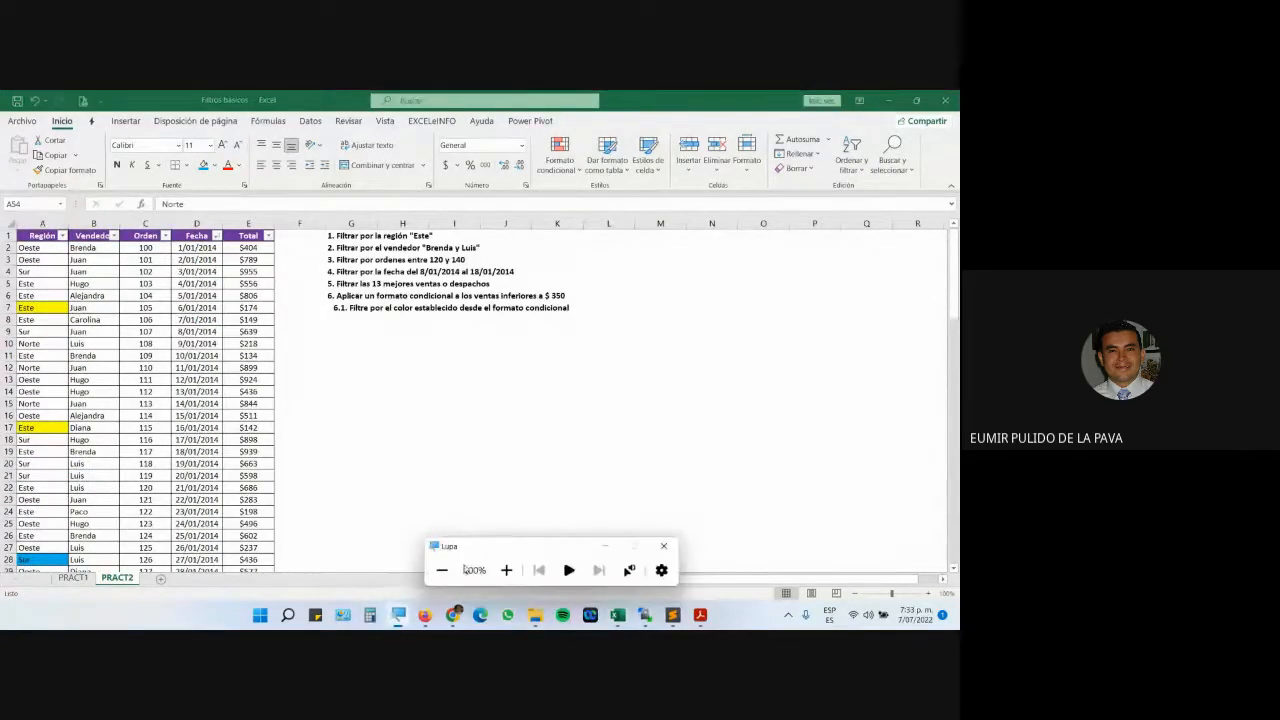
{"action": "left_click", "coordinate": [505, 570]}
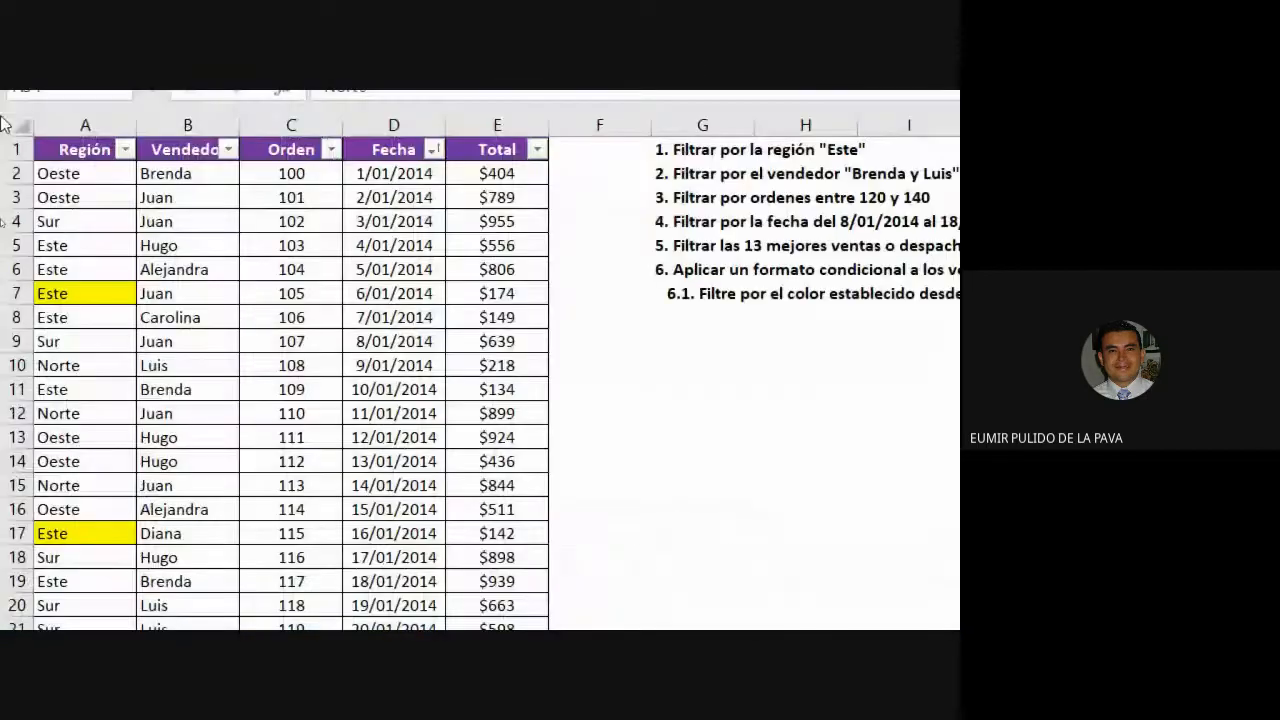
{"action": "left_click", "coordinate": [125, 150]}
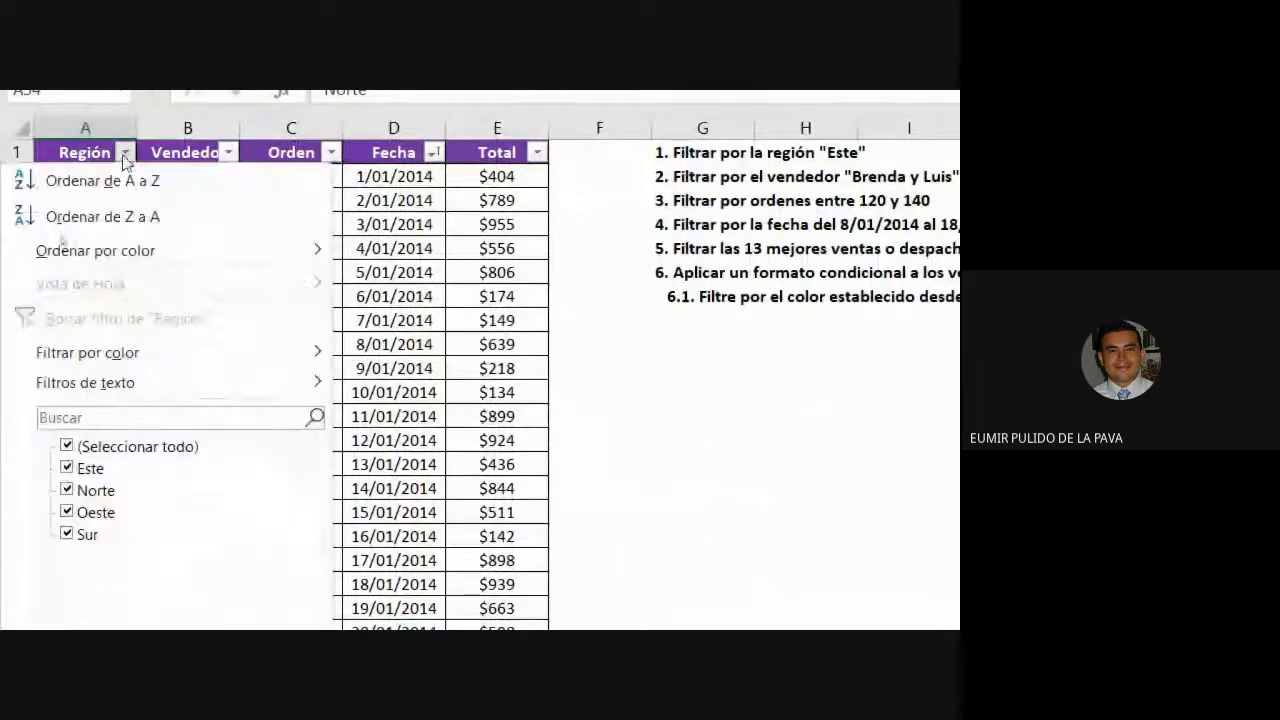
{"action": "mouse_move", "coordinate": [175, 352]}
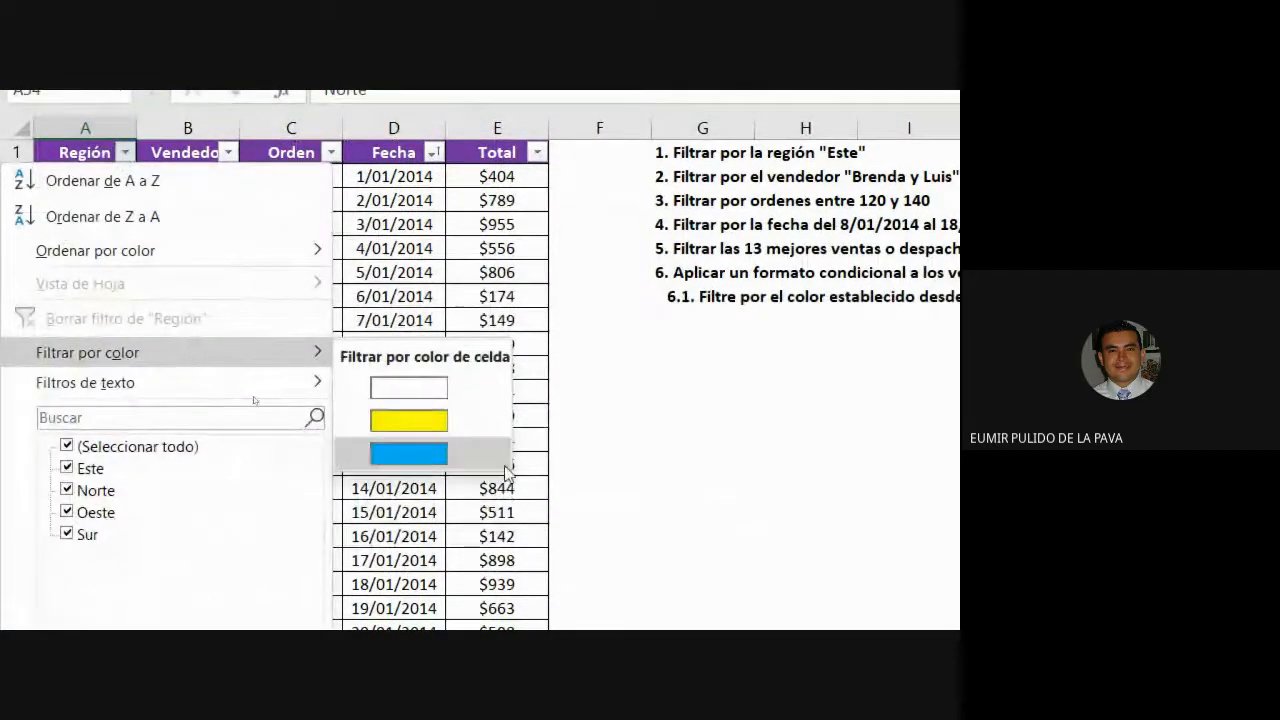
{"action": "left_click", "coordinate": [415, 462]}
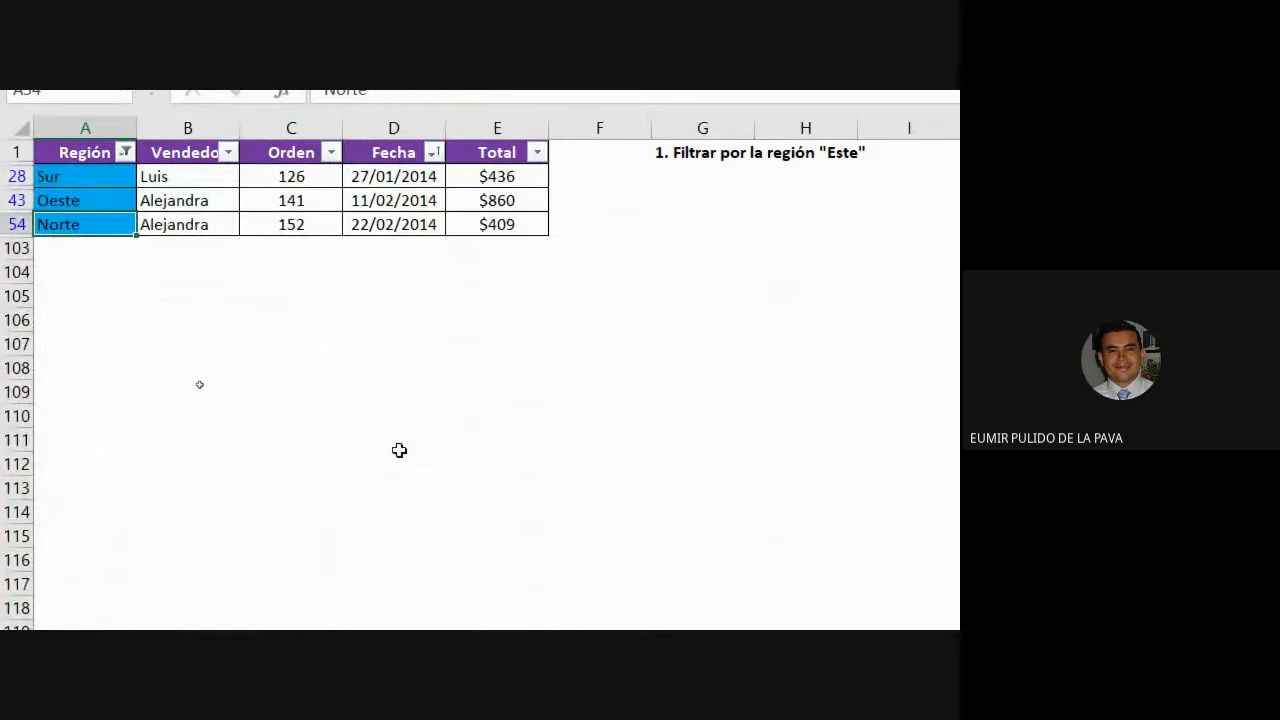
Clear the colour filter from the Región column and minimize the Magnifier window
{"action": "left_click", "coordinate": [125, 152]}
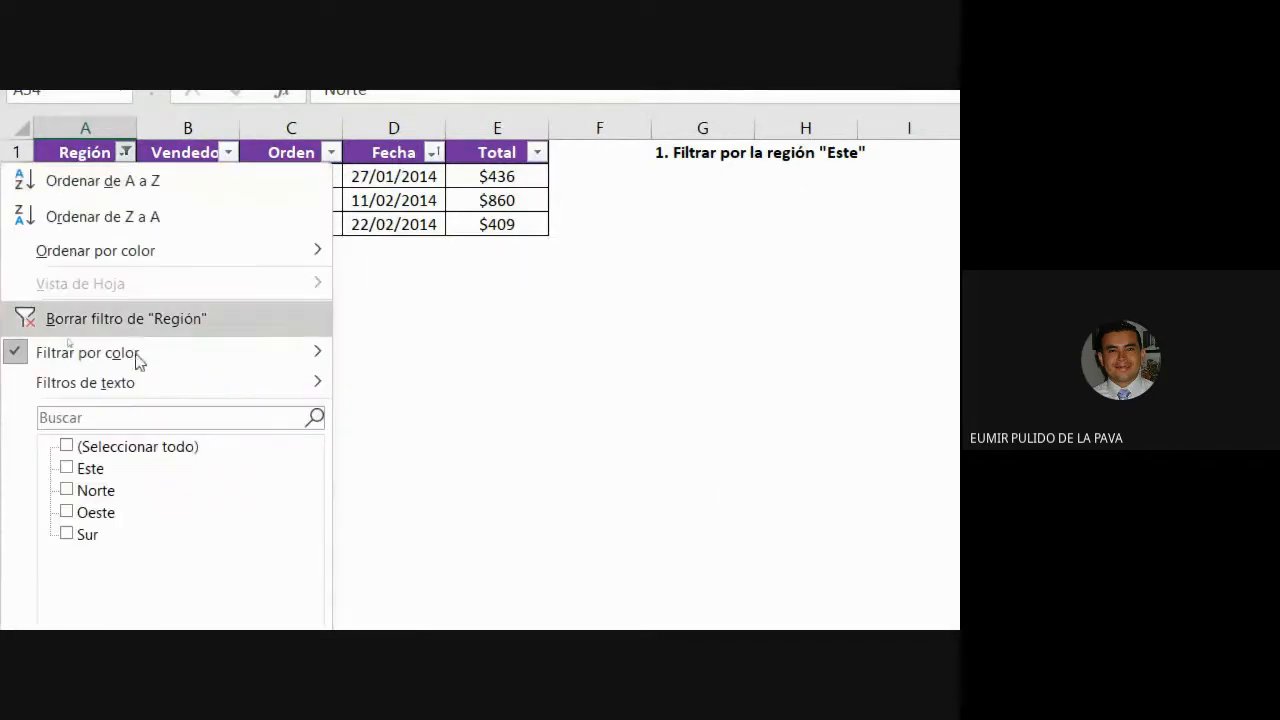
{"action": "left_click", "coordinate": [138, 320]}
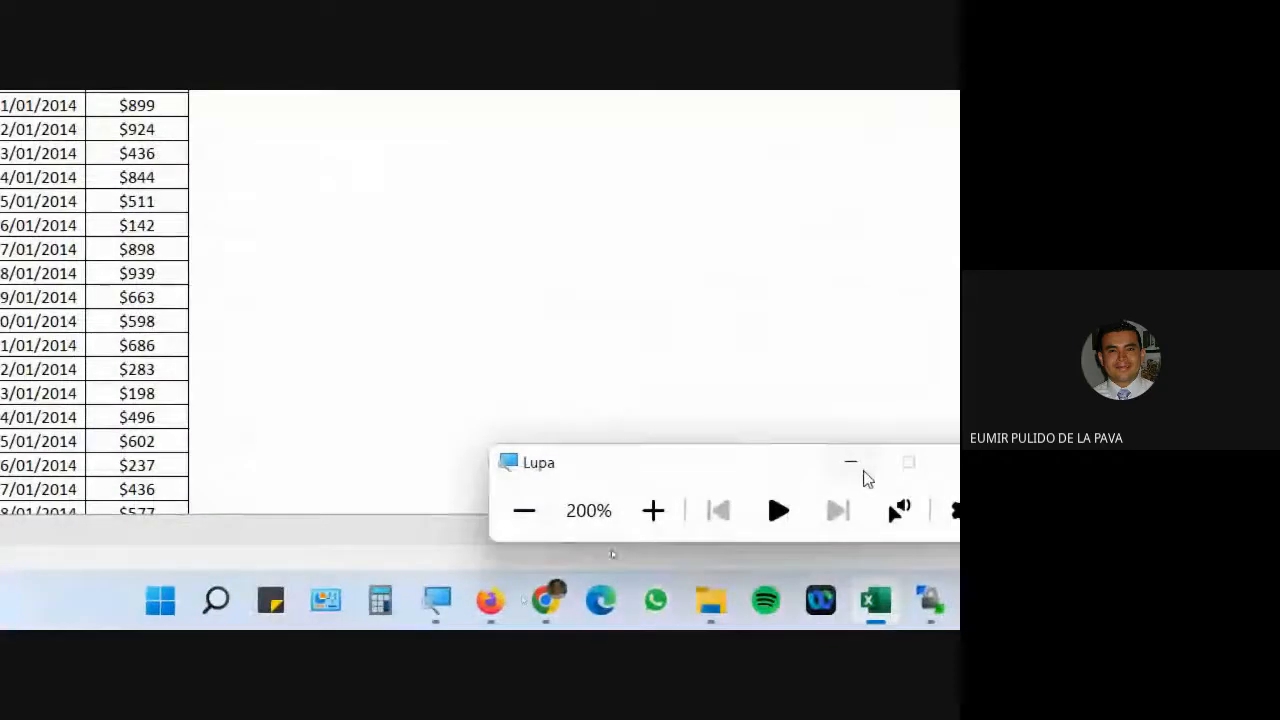
{"action": "left_click", "coordinate": [859, 466]}
Switch to the Google Meet call, admit the waiting participant, and return the magnification to 100% before closing Magnifier
{"action": "left_click", "coordinate": [556, 600]}
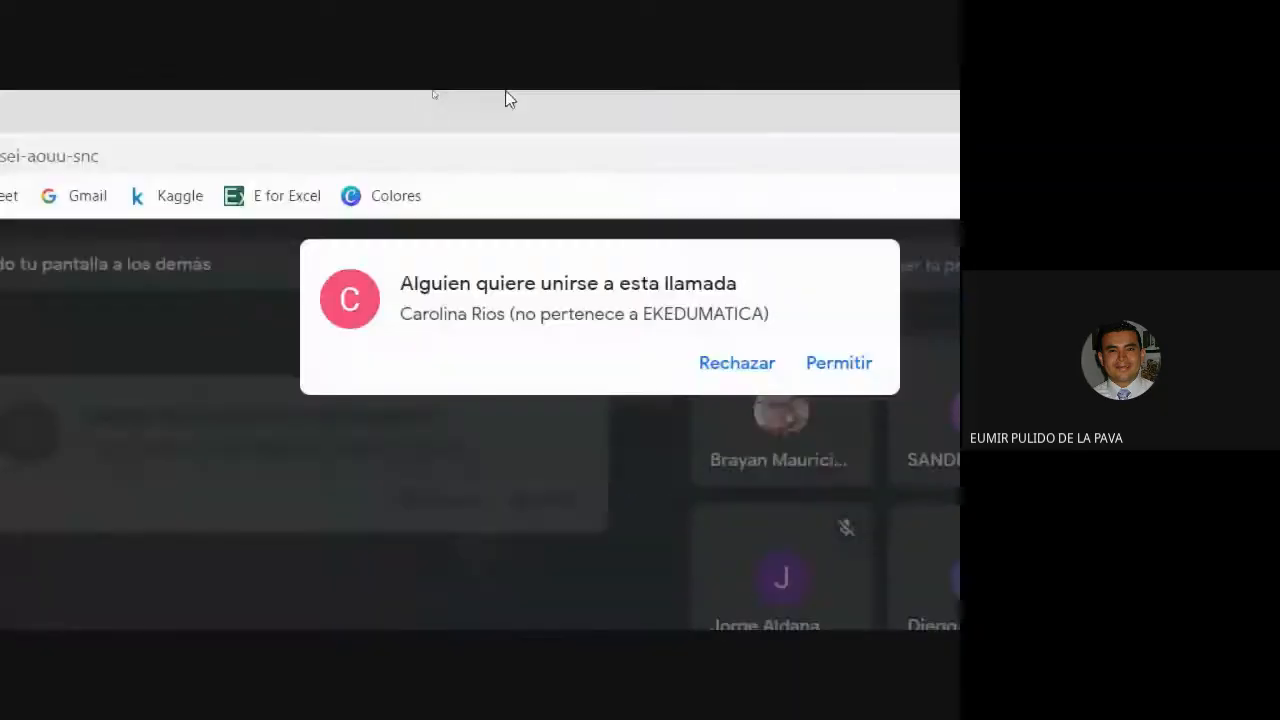
{"action": "left_click", "coordinate": [839, 360]}
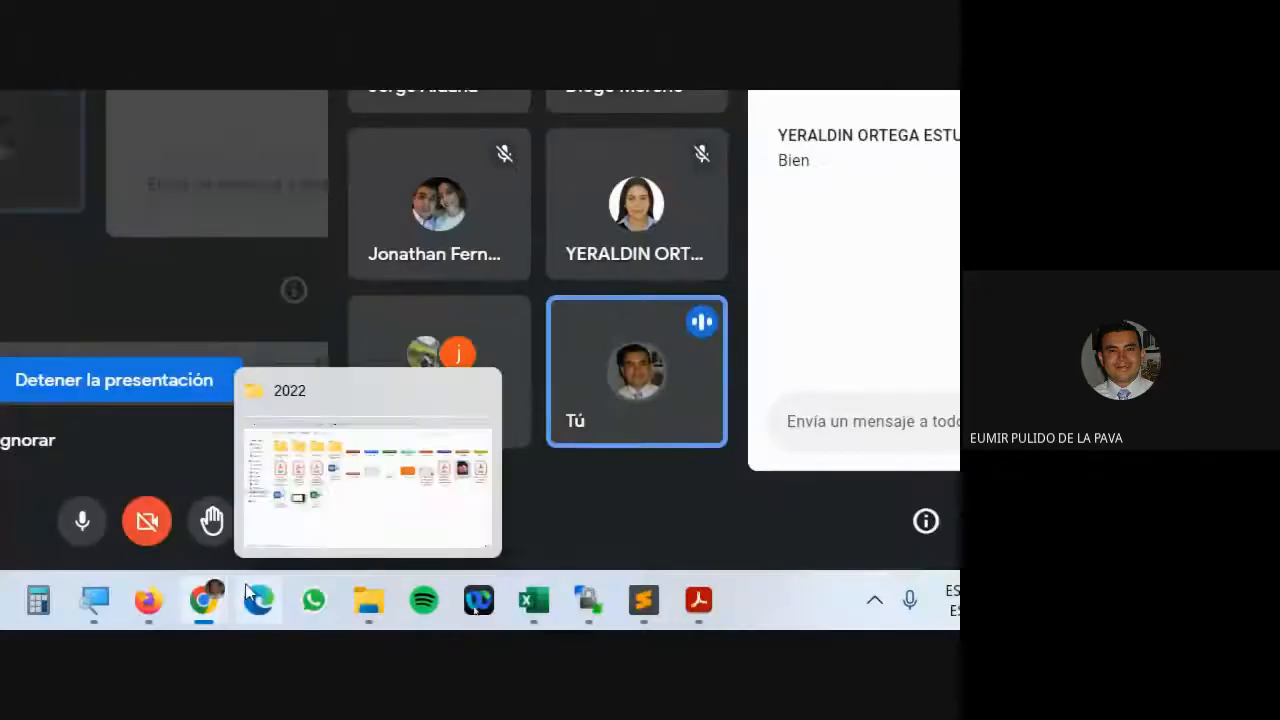
{"action": "left_click", "coordinate": [92, 614]}
{"action": "left_click", "coordinate": [188, 511]}
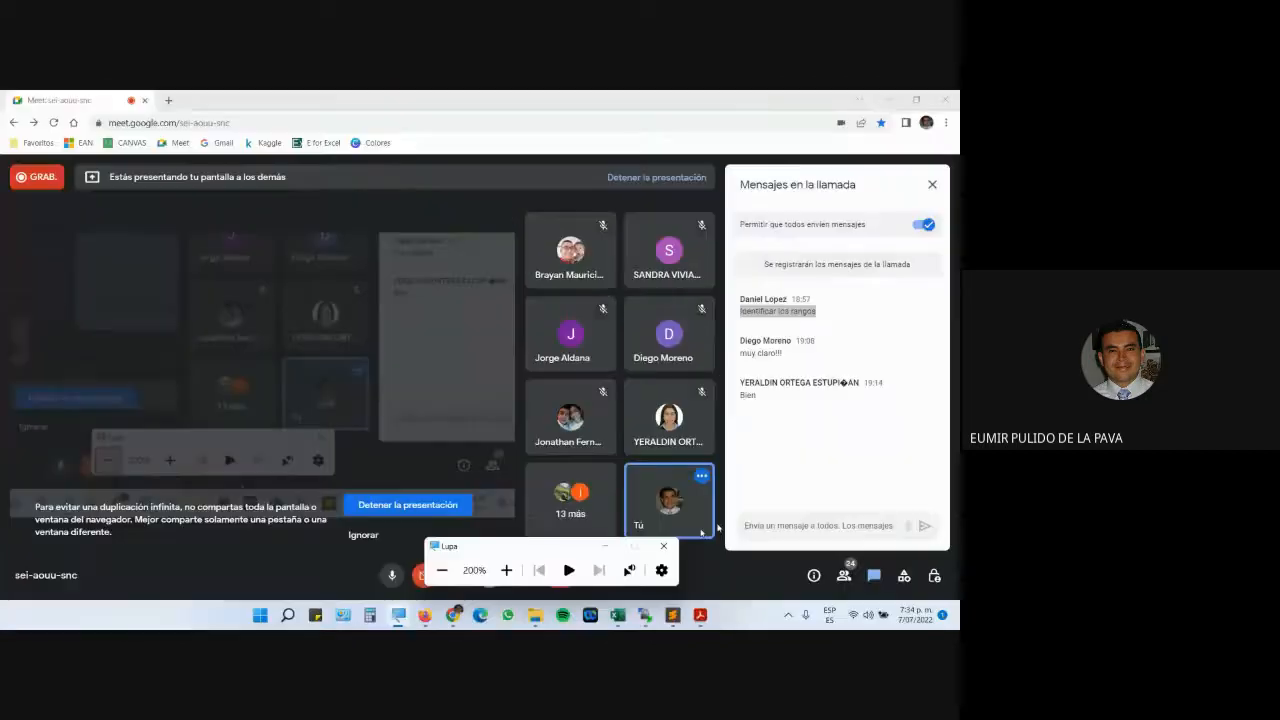
{"action": "left_click", "coordinate": [663, 546]}
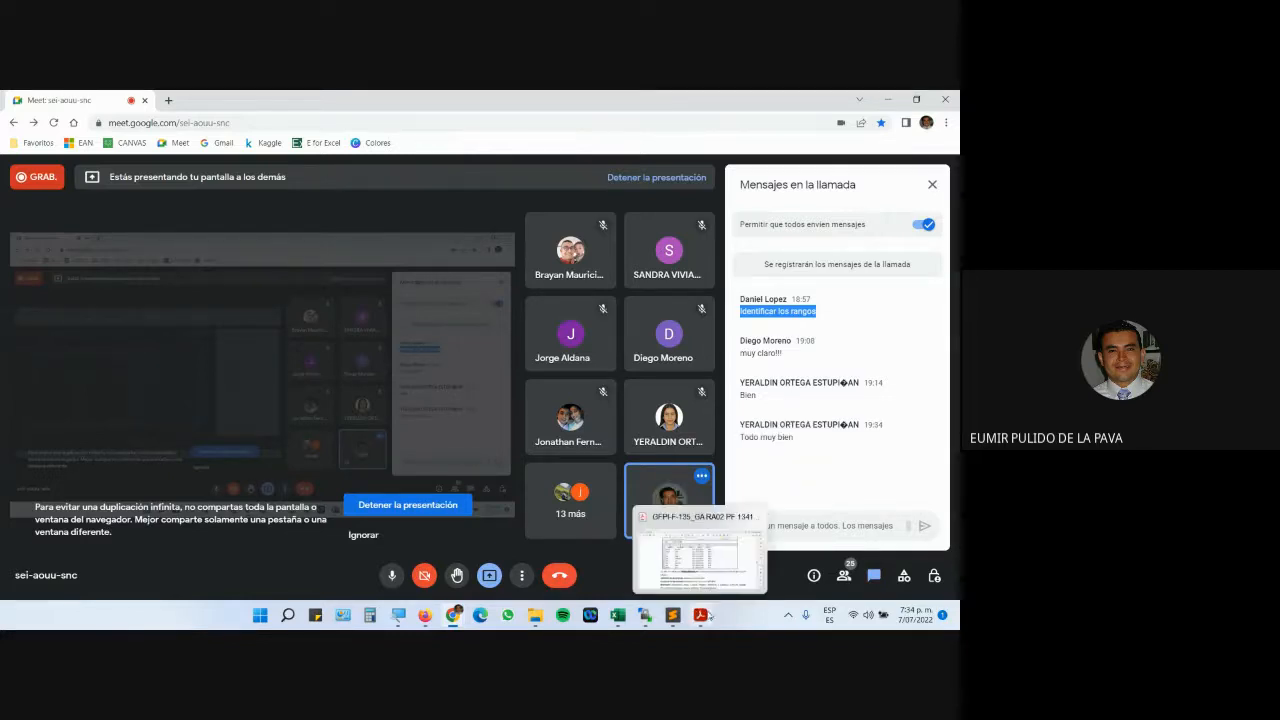
Switch to Sublime Text and close its window
{"action": "left_click", "coordinate": [674, 619]}
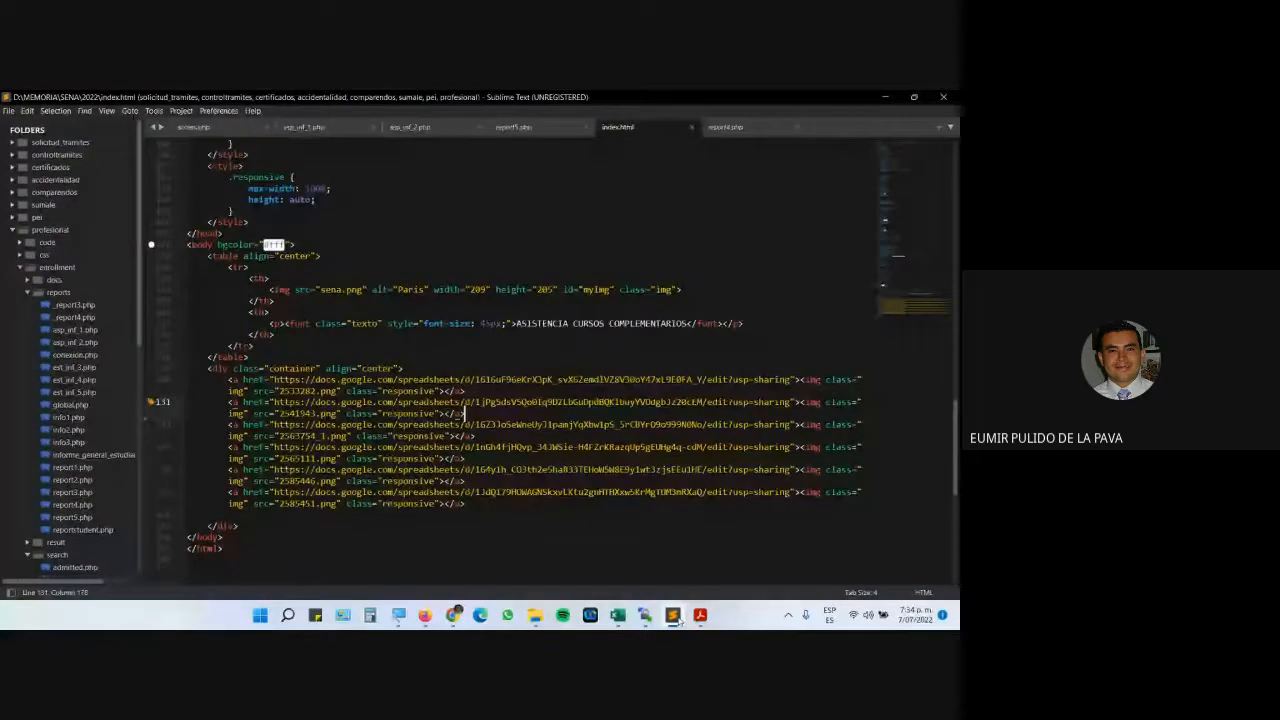
{"action": "left_click", "coordinate": [947, 97]}
Switch to WinSCP, disconnect the current FTP session and dismiss the login dialog
{"action": "left_click", "coordinate": [657, 614]}
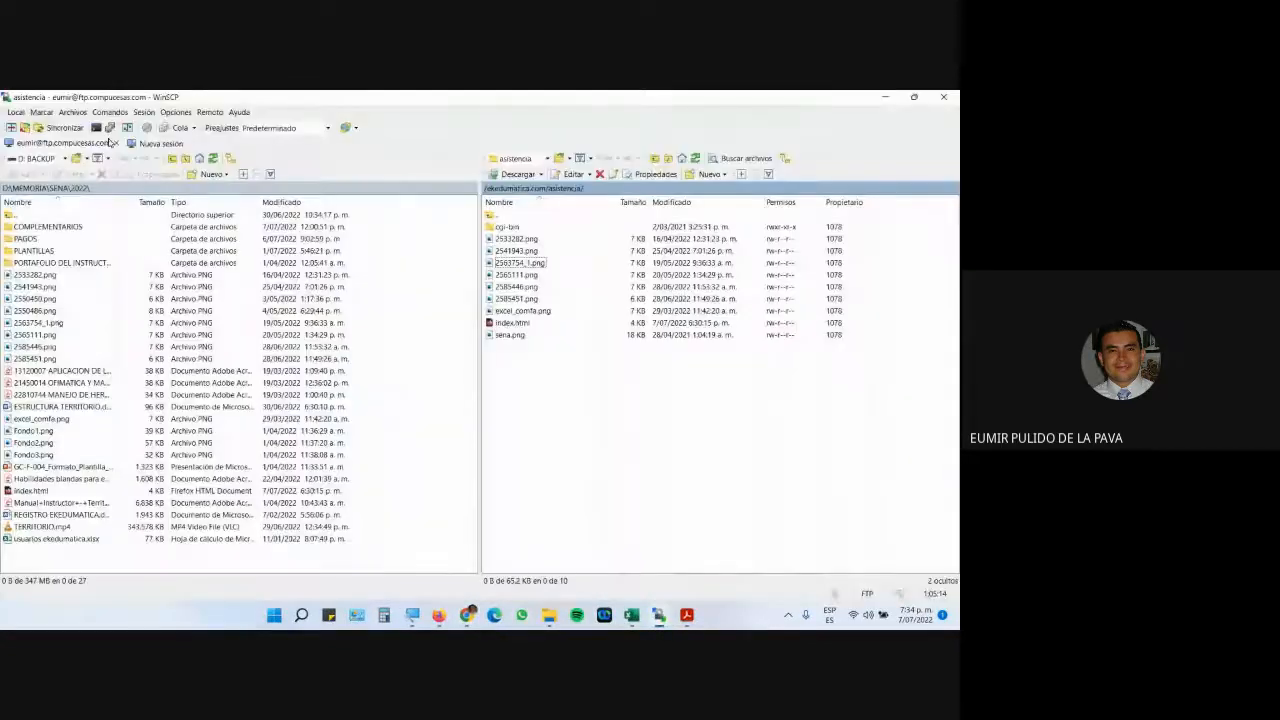
{"action": "left_click", "coordinate": [144, 112]}
{"action": "left_click", "coordinate": [170, 138]}
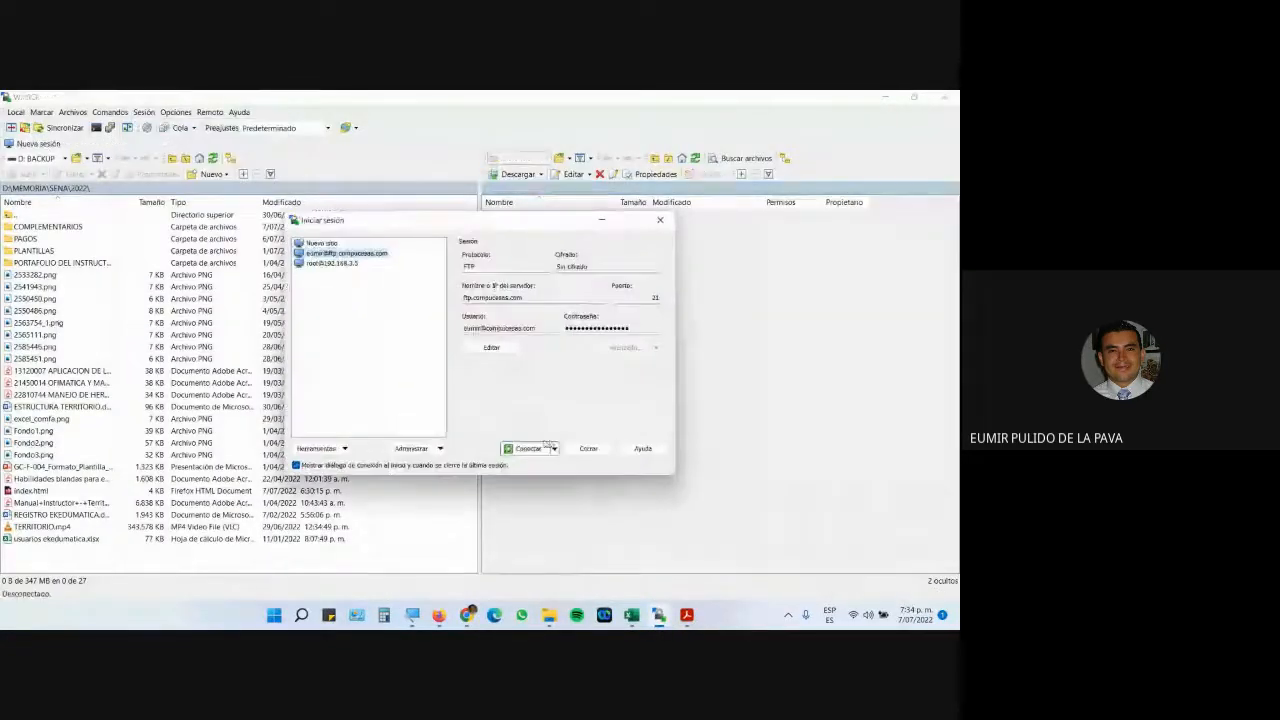
{"action": "left_click", "coordinate": [586, 451]}
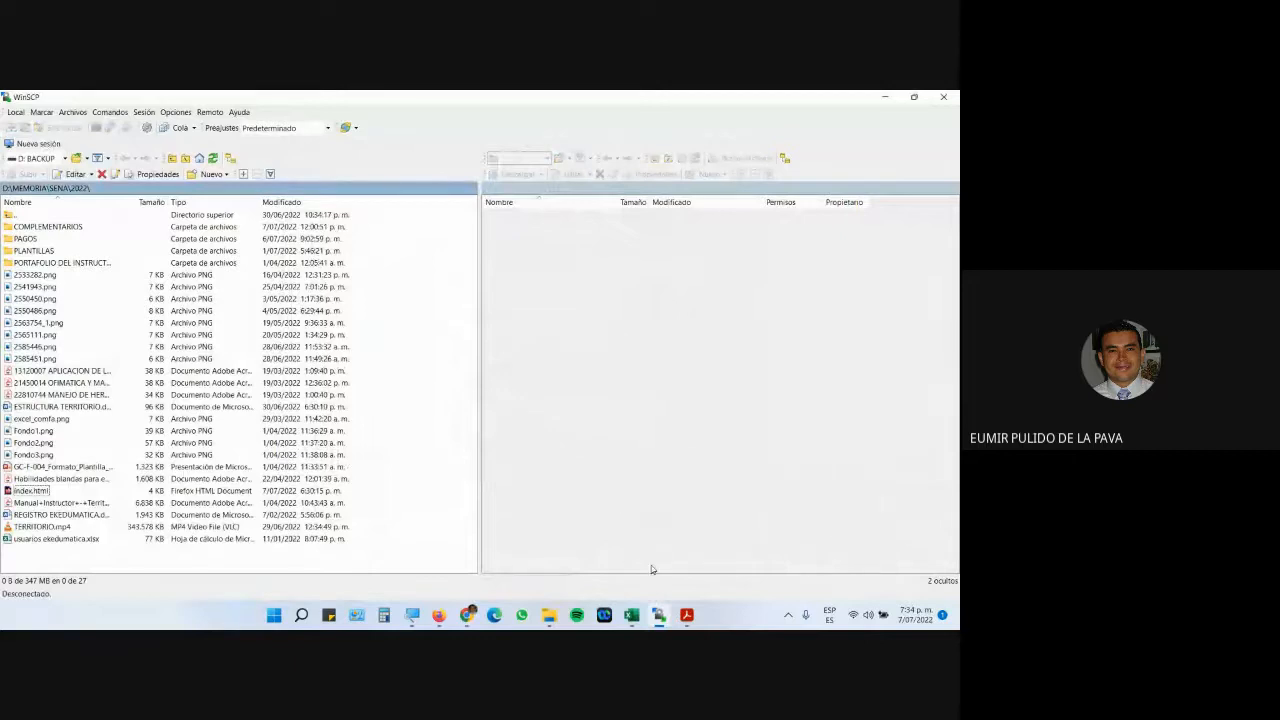
Close WinSCP and review section G on advanced filters in the Adobe Reader guide, down to the Filtros avanzados.xlsx reference
{"action": "left_click", "coordinate": [663, 614]}
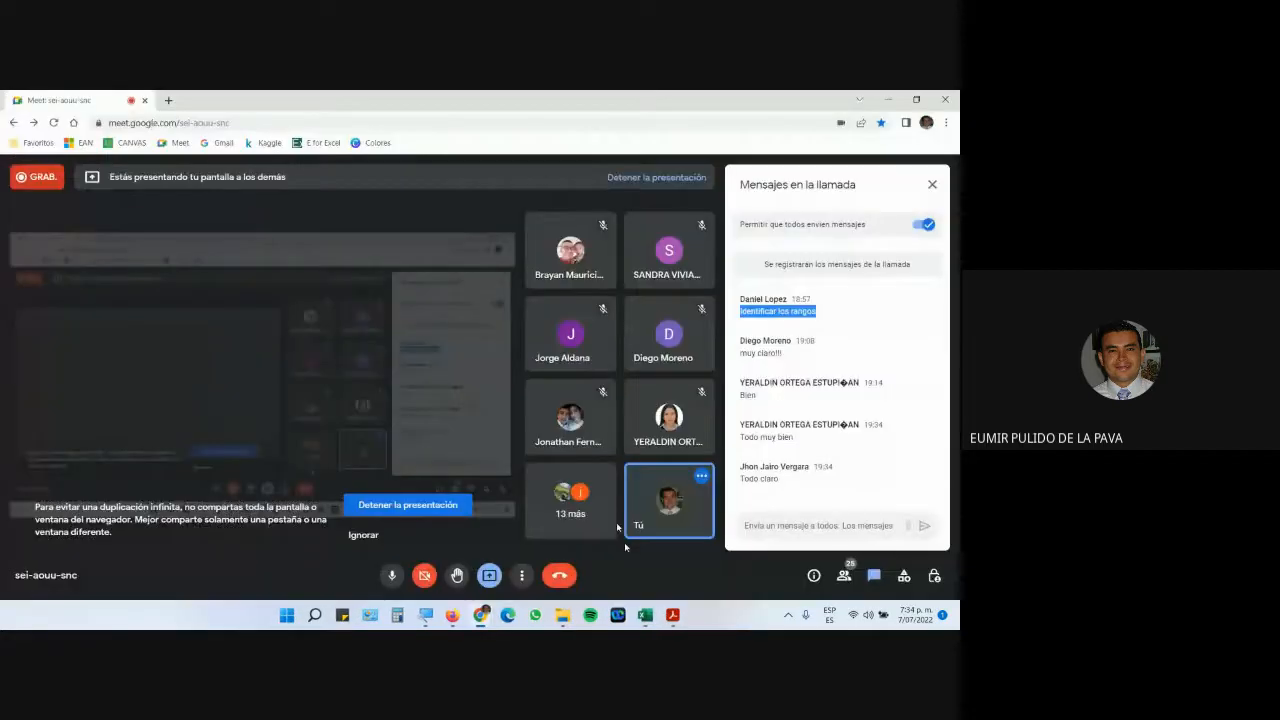
{"action": "left_click", "coordinate": [672, 615]}
{"action": "scroll", "coordinate": [535, 402], "scroll_direction": "down", "scroll_amount": 5}
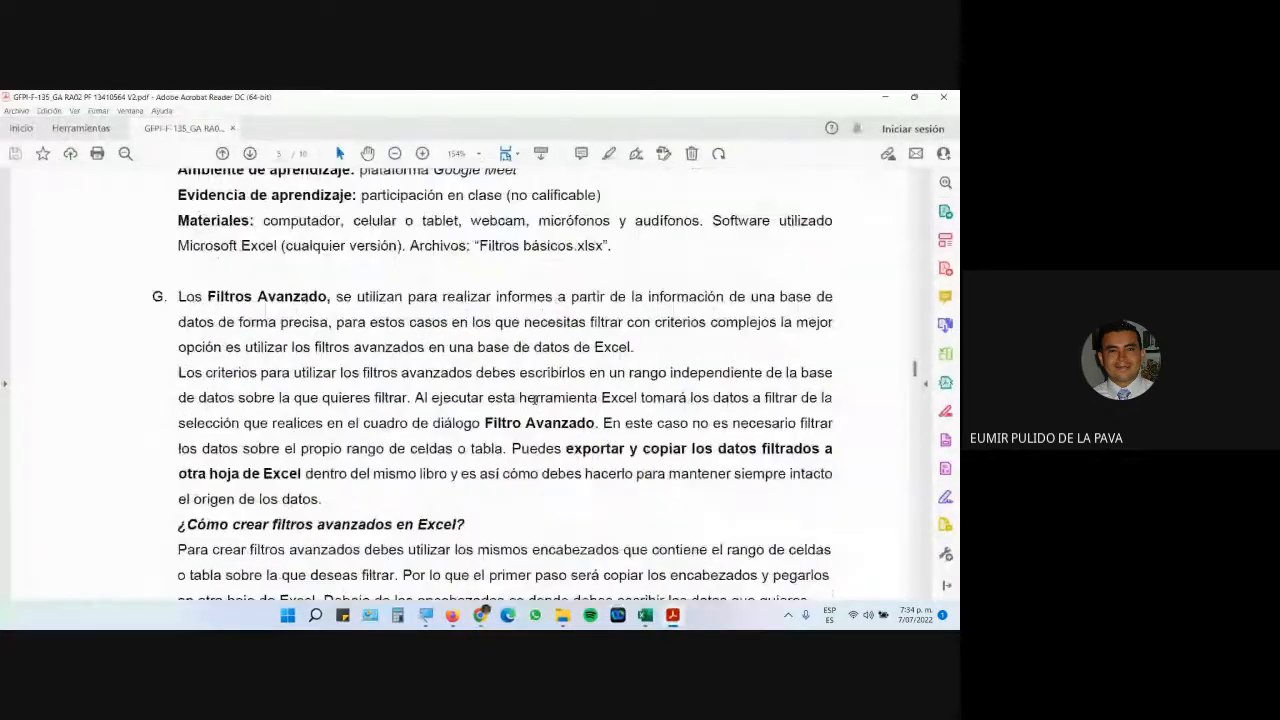
{"action": "left_click_drag", "start_coordinate": [178, 226], "coordinate": [352, 226]}
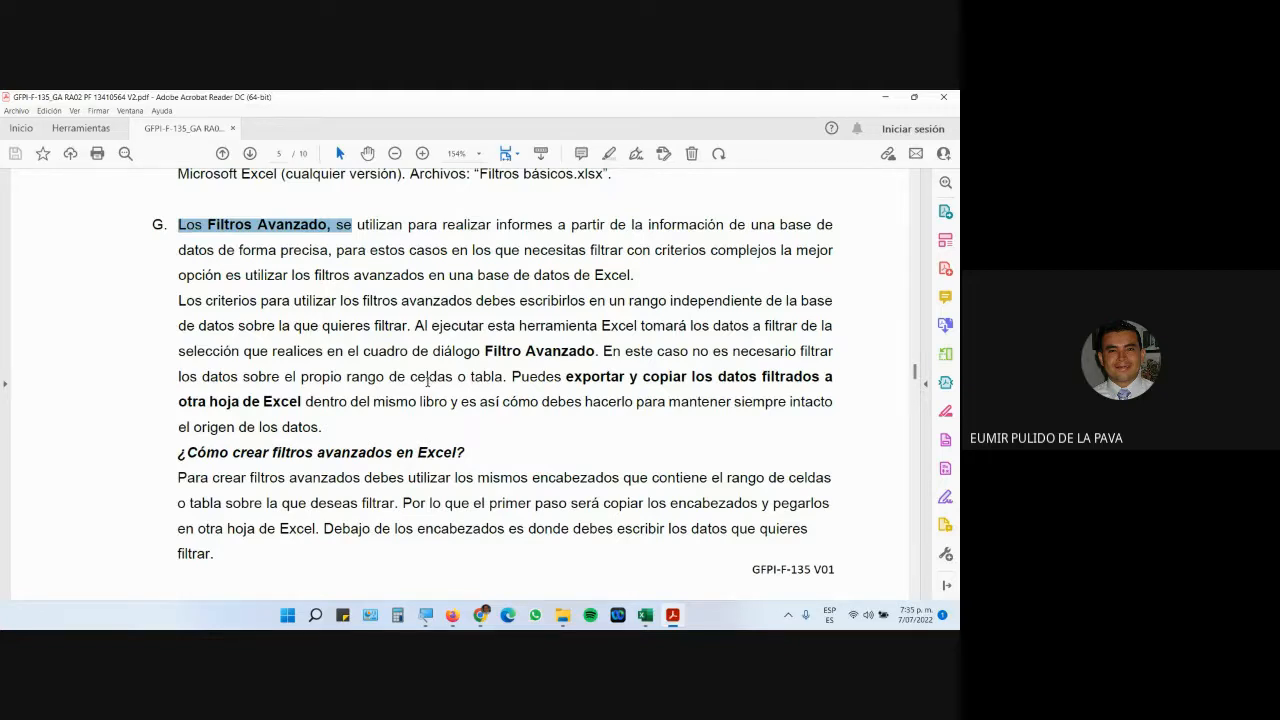
{"action": "scroll", "coordinate": [430, 380], "scroll_direction": "down", "scroll_amount": 1}
{"action": "scroll", "coordinate": [432, 344], "scroll_direction": "down", "scroll_amount": 15}
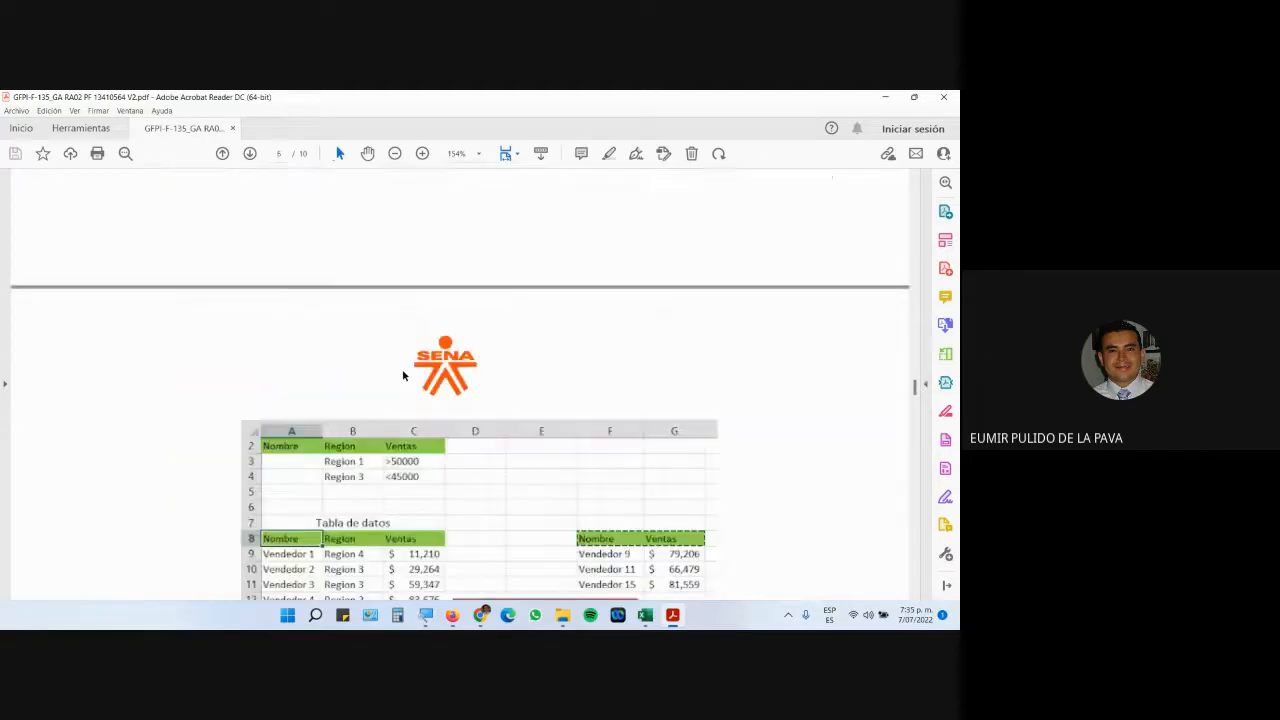
{"action": "left_click_drag", "start_coordinate": [358, 290], "coordinate": [434, 292]}
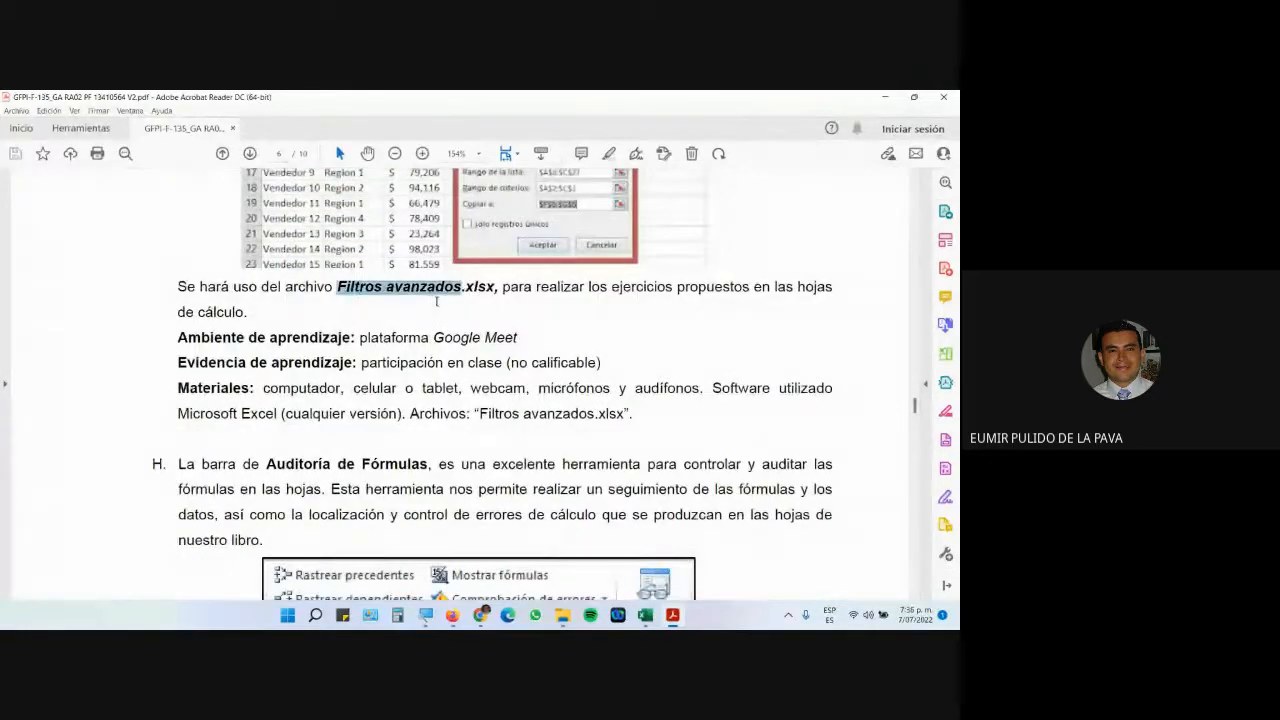
Switch to Firefox, download Filtros avanzados.xlsx to Escritorio, and open it in Excel with editing enabled
{"action": "left_click", "coordinate": [452, 615]}
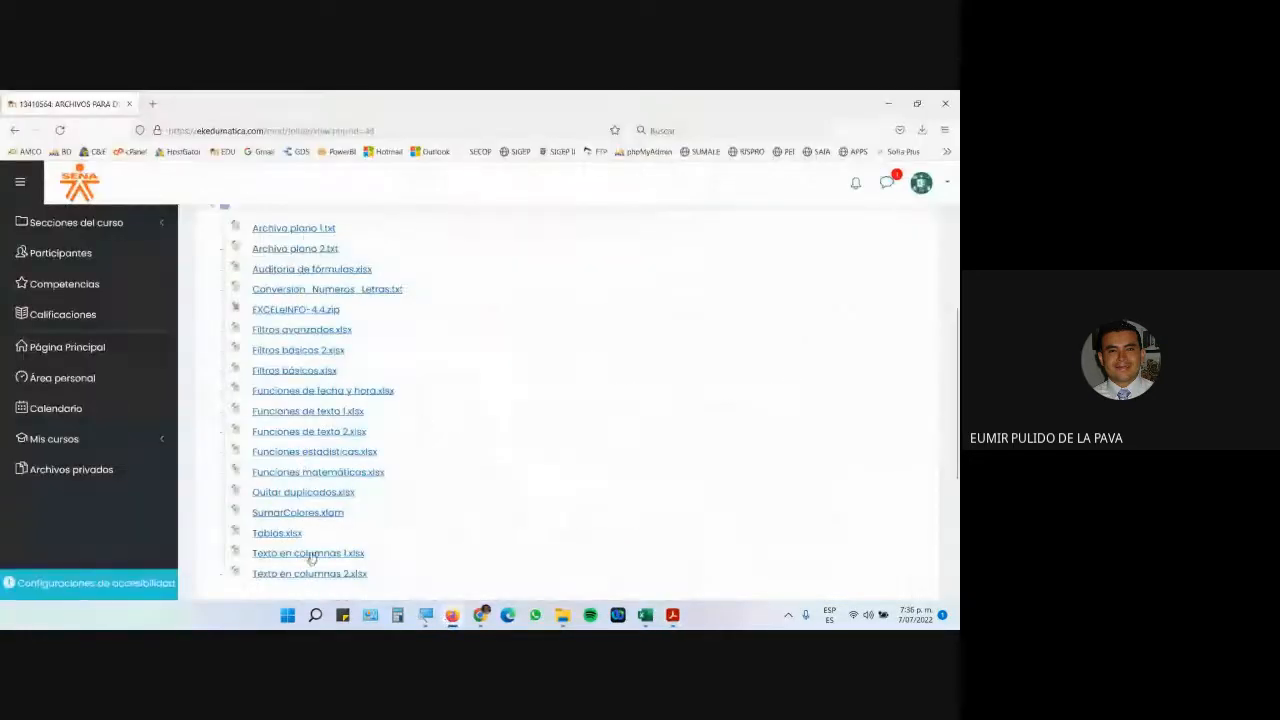
{"action": "left_click", "coordinate": [295, 330]}
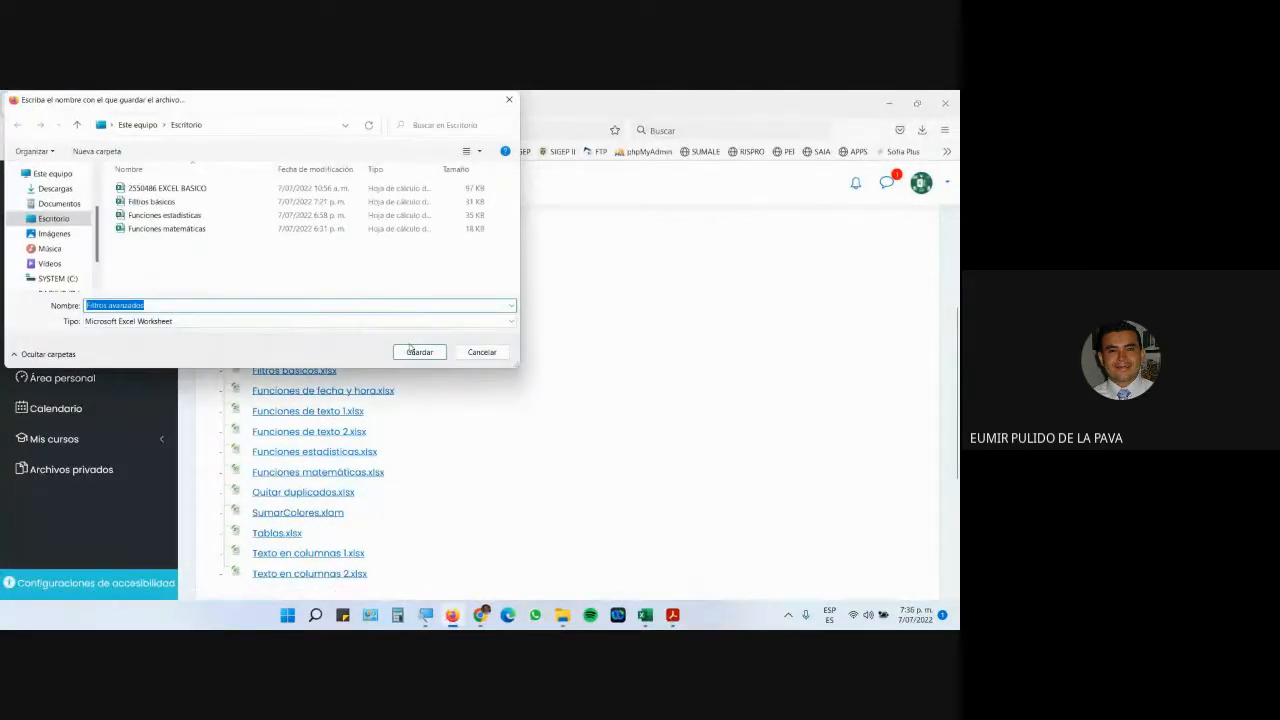
{"action": "left_click", "coordinate": [410, 351]}
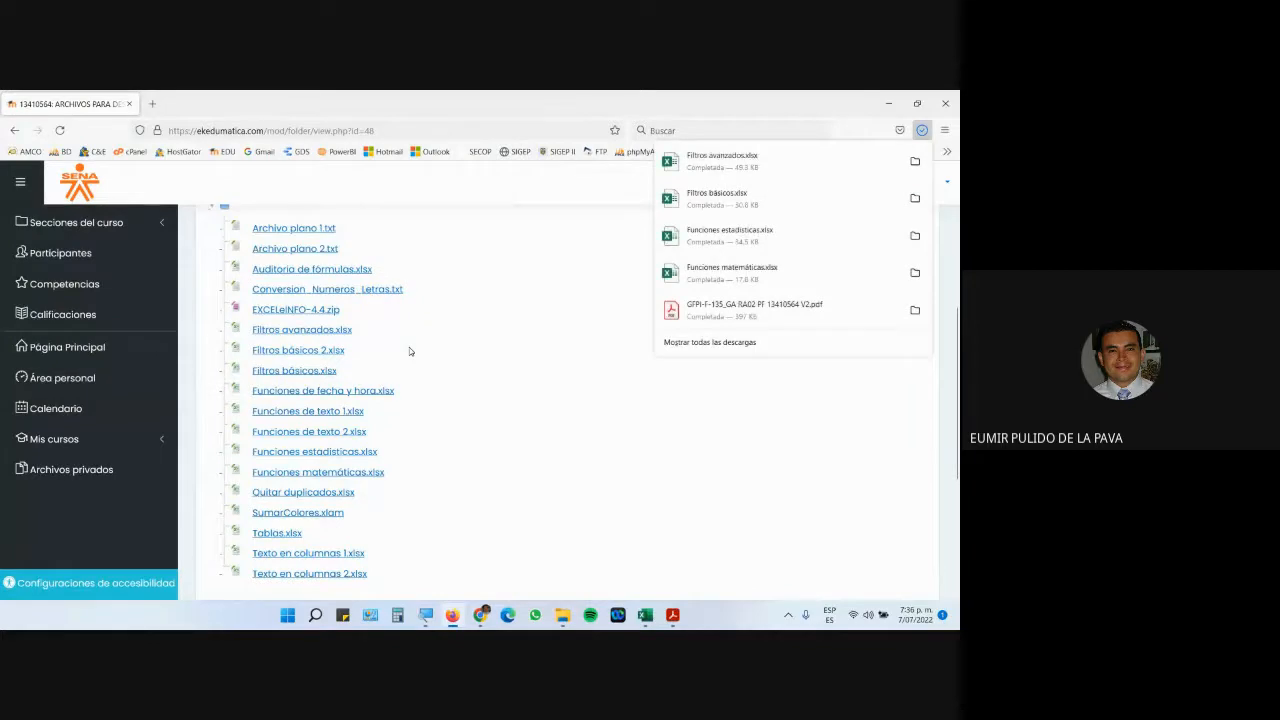
{"action": "left_click", "coordinate": [690, 166]}
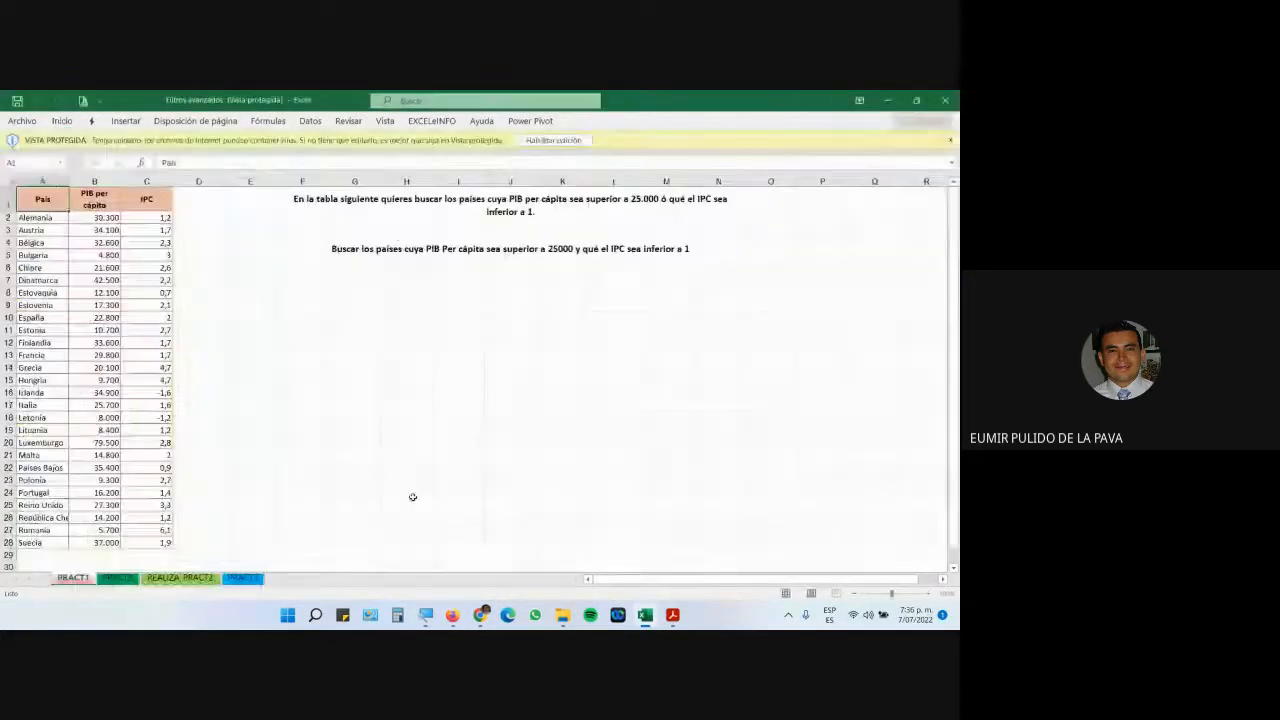
{"action": "left_click", "coordinate": [546, 141]}
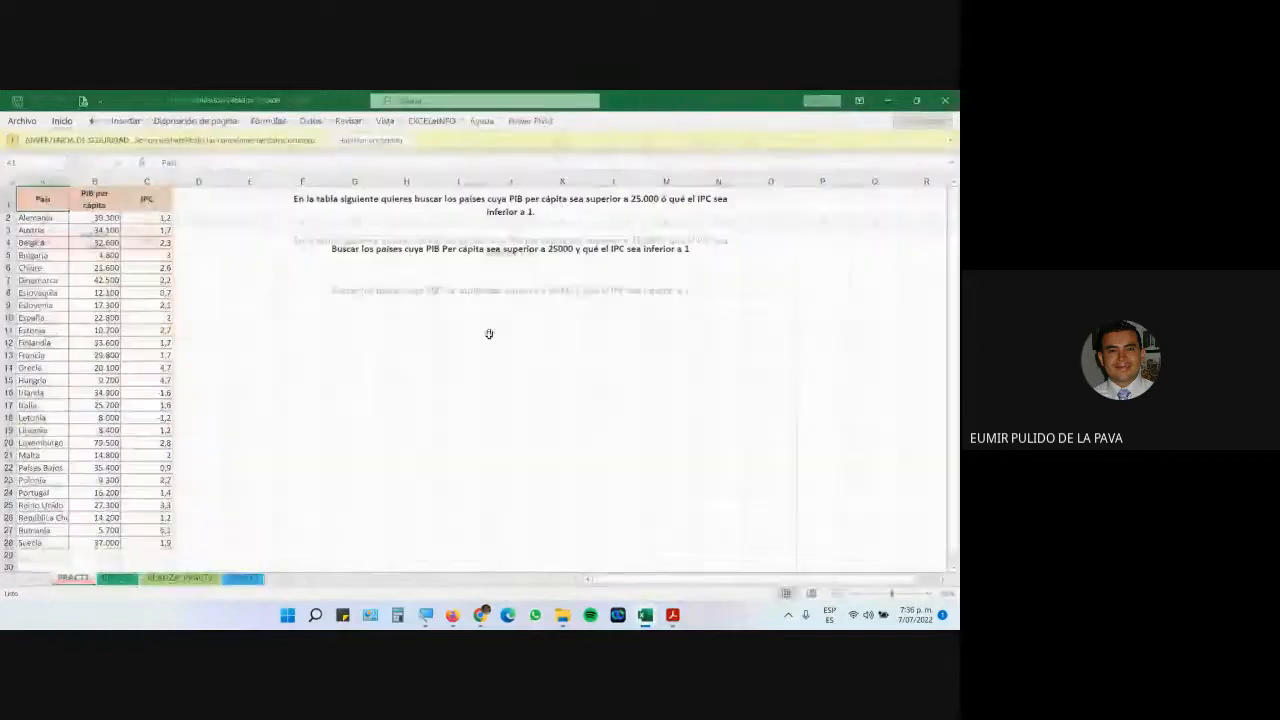
Fill the first exercise statement in F1 with blue and enlarge its font to size 18
{"action": "left_click", "coordinate": [390, 201]}
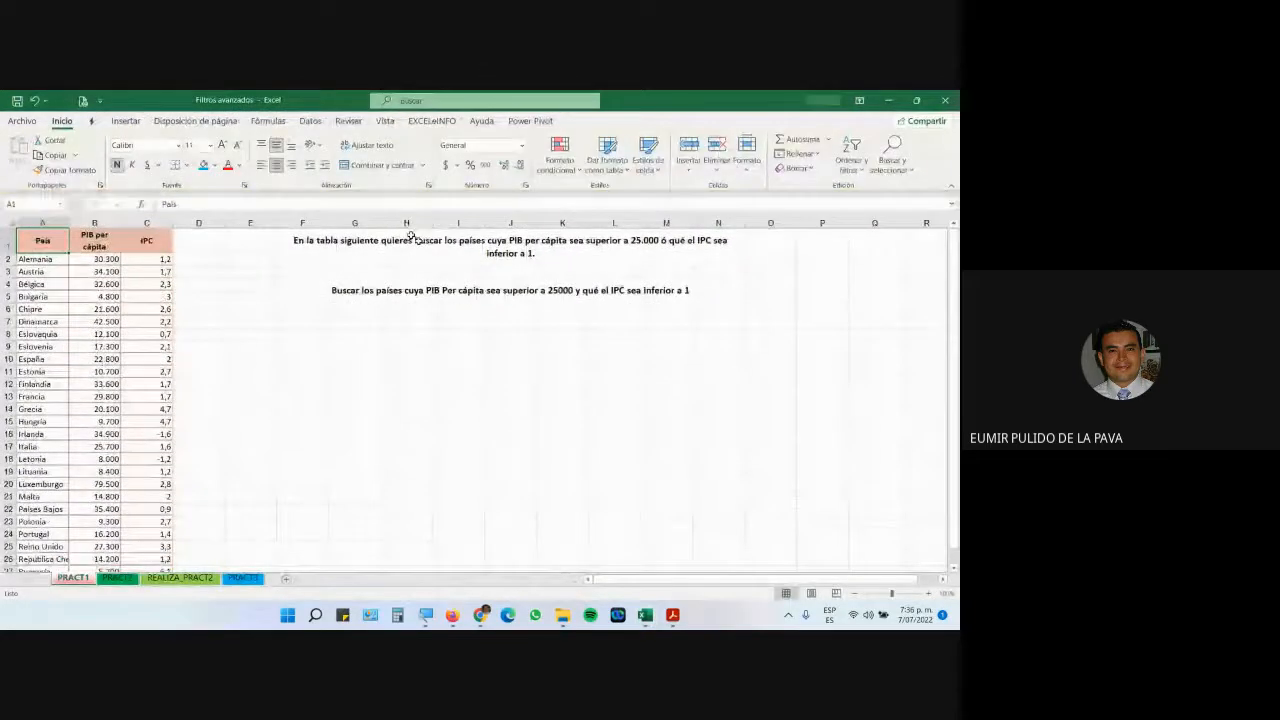
{"action": "left_click", "coordinate": [443, 250]}
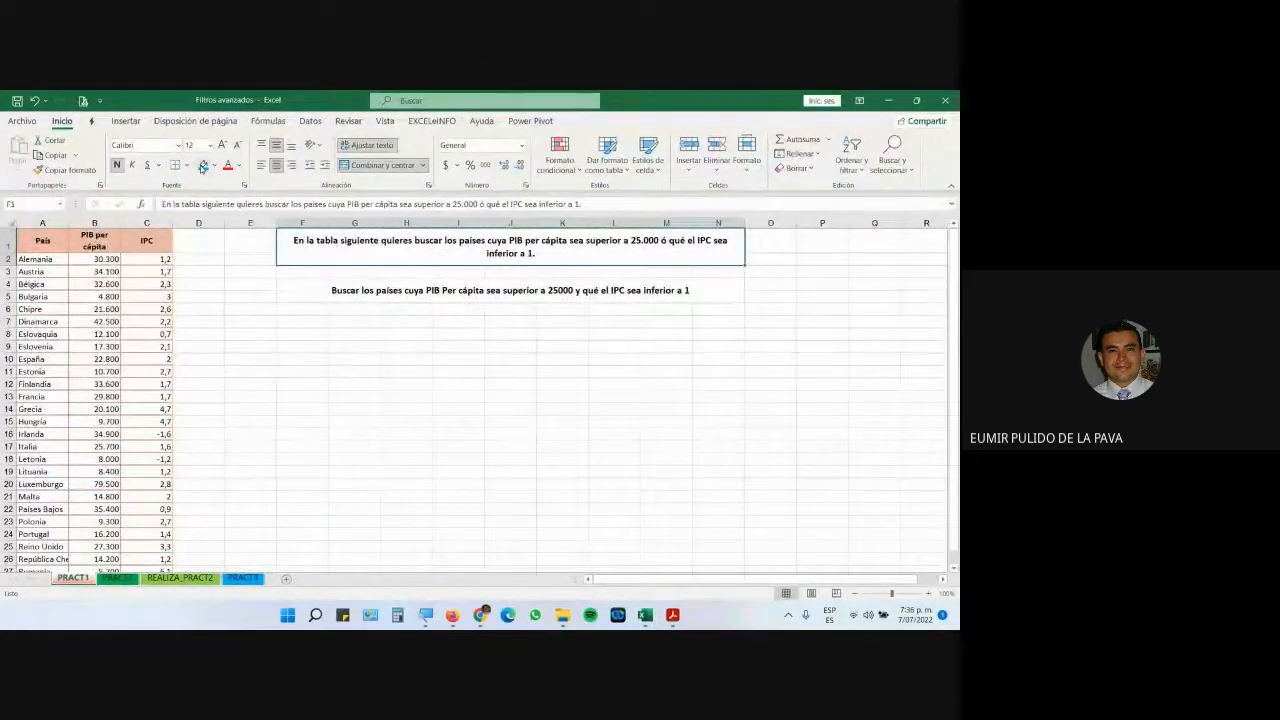
{"action": "left_click", "coordinate": [203, 165]}
{"action": "left_click", "coordinate": [222, 145]}
{"action": "left_click", "coordinate": [222, 145]}
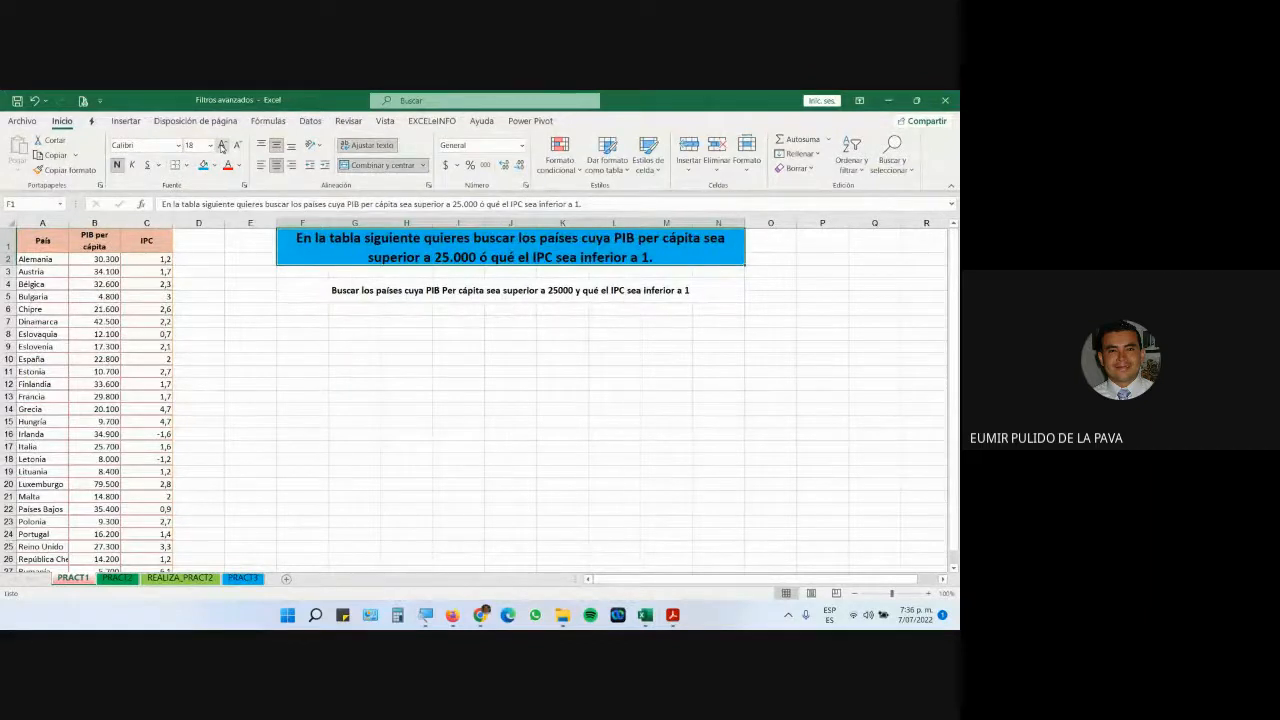
Merge and center the second exercise statement across F4:N6
{"action": "left_click", "coordinate": [382, 290]}
{"action": "left_click_drag", "start_coordinate": [382, 290], "coordinate": [378, 307]}
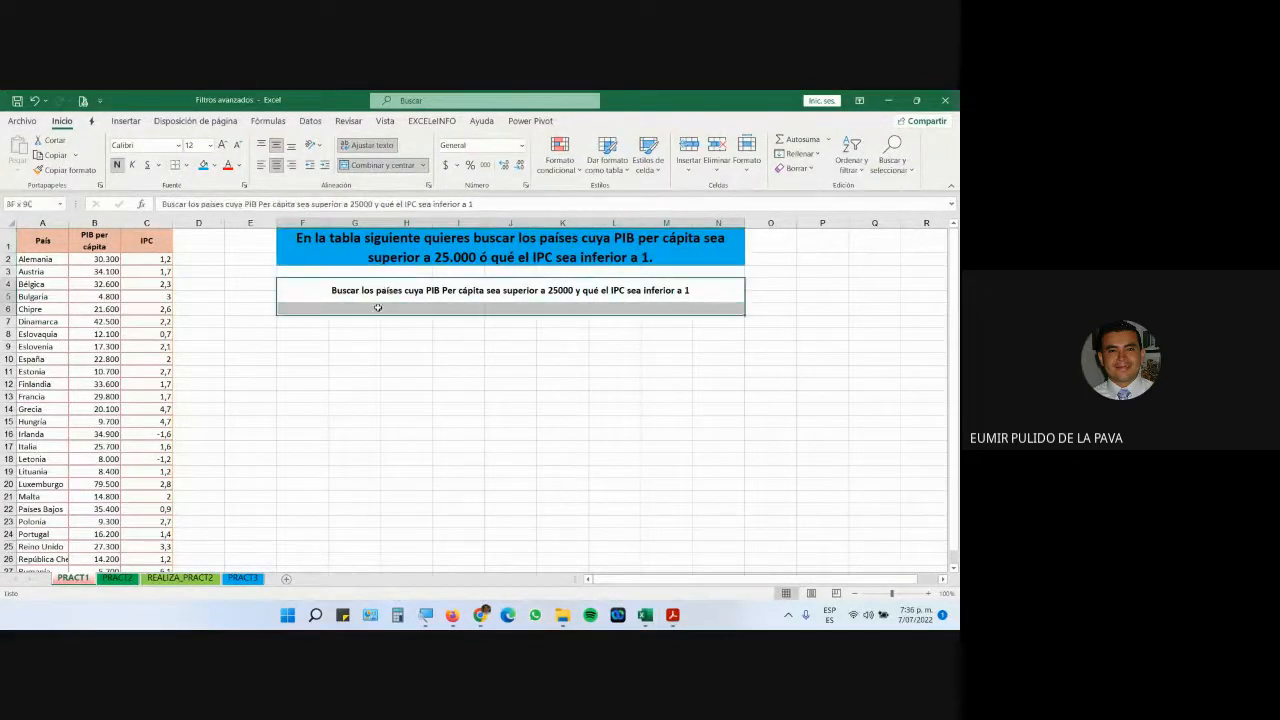
{"action": "left_click", "coordinate": [379, 170]}
{"action": "left_click", "coordinate": [379, 170]}
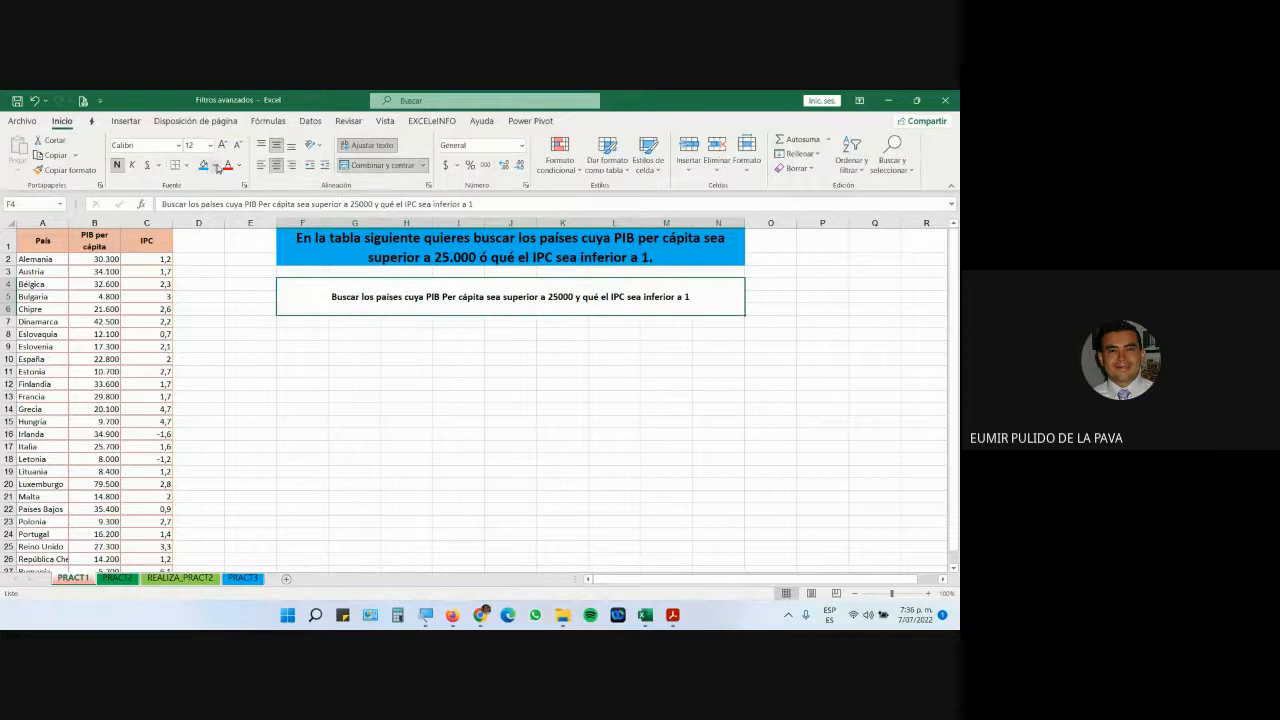
Fill the second exercise statement with orange and enlarge its font to size 18
{"action": "left_click", "coordinate": [212, 165]}
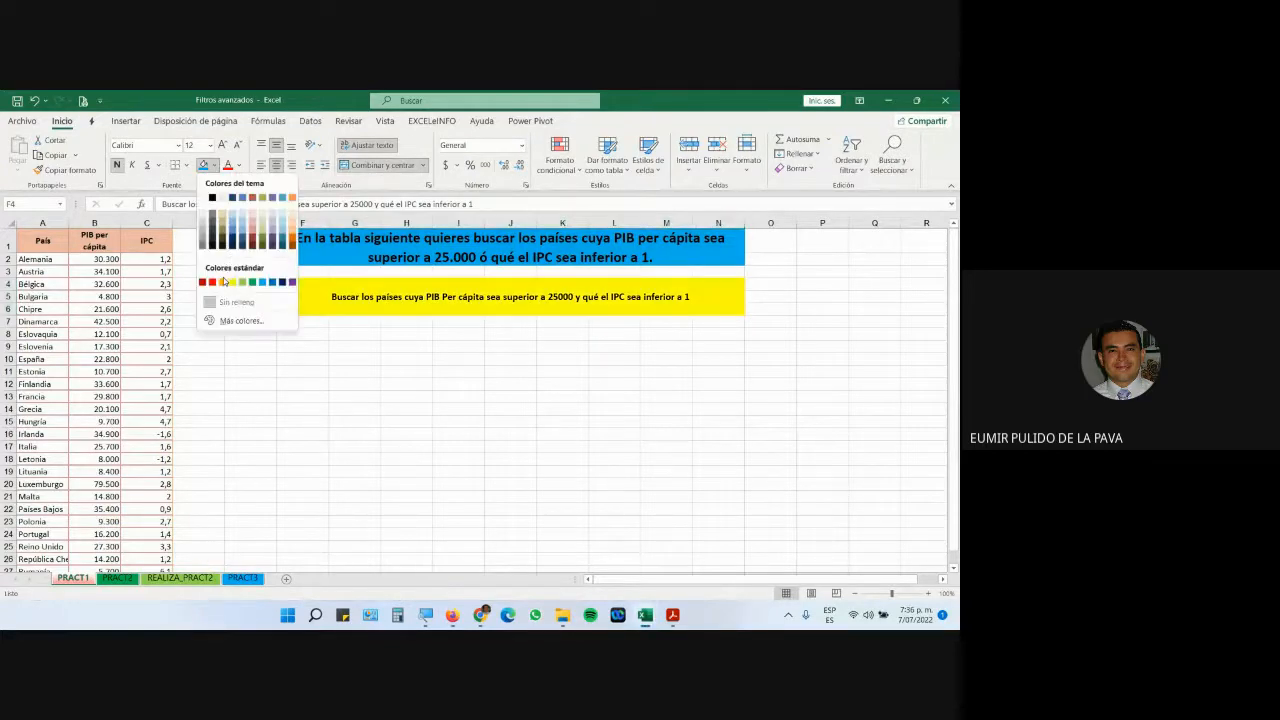
{"action": "left_click", "coordinate": [222, 282]}
{"action": "left_click", "coordinate": [221, 145]}
{"action": "left_click", "coordinate": [221, 145]}
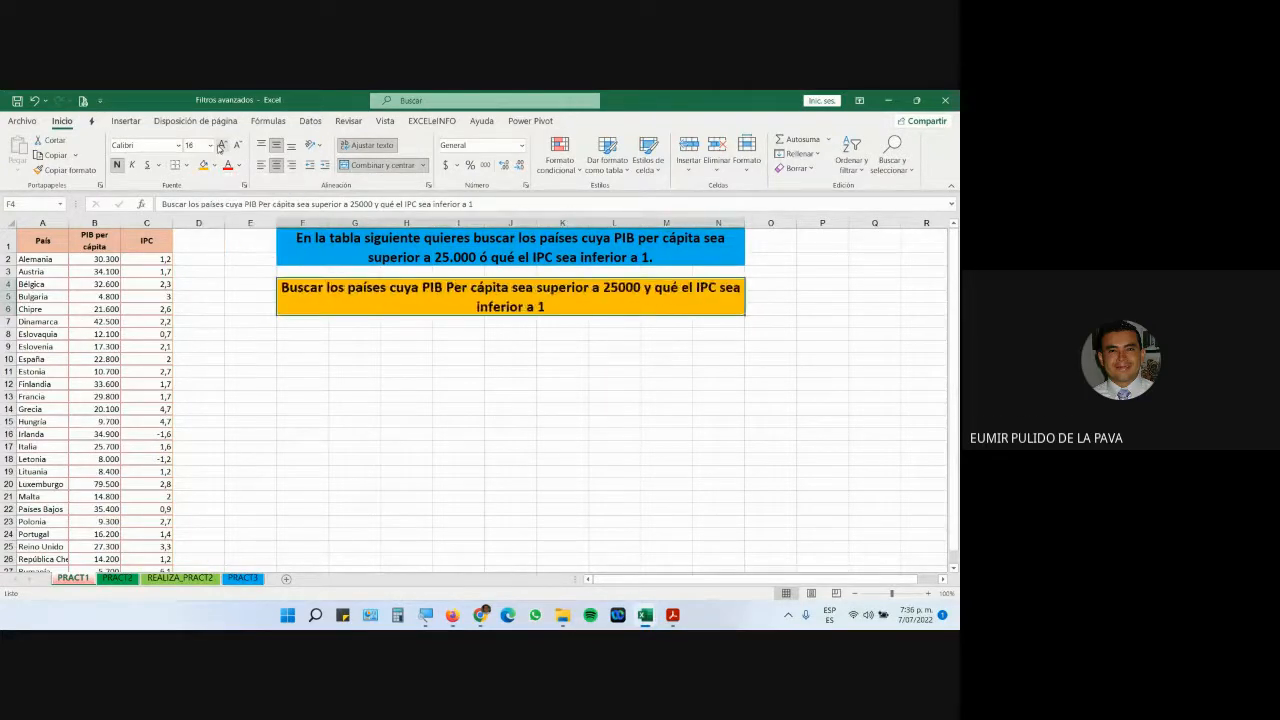
{"action": "left_click", "coordinate": [221, 145]}
Set the first exercise statement's font size to 20 and enlarge the screen with Magnifier
{"action": "left_click", "coordinate": [395, 238]}
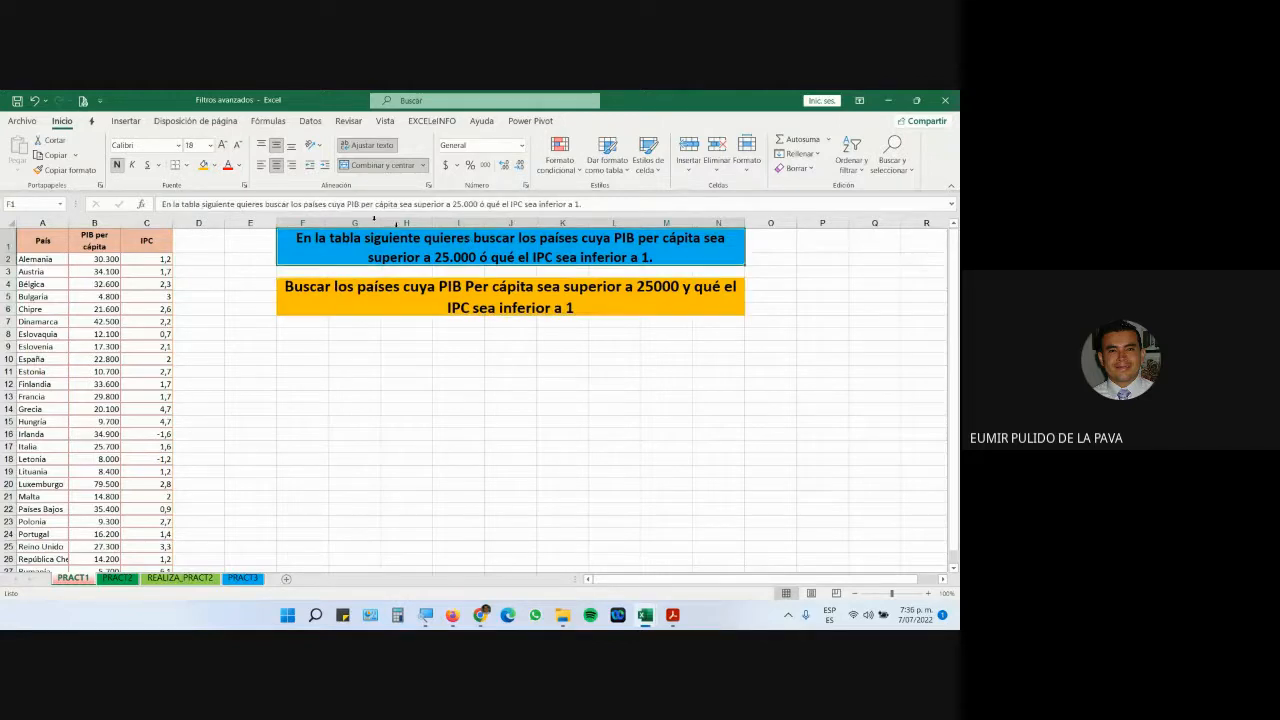
{"action": "left_click", "coordinate": [221, 145]}
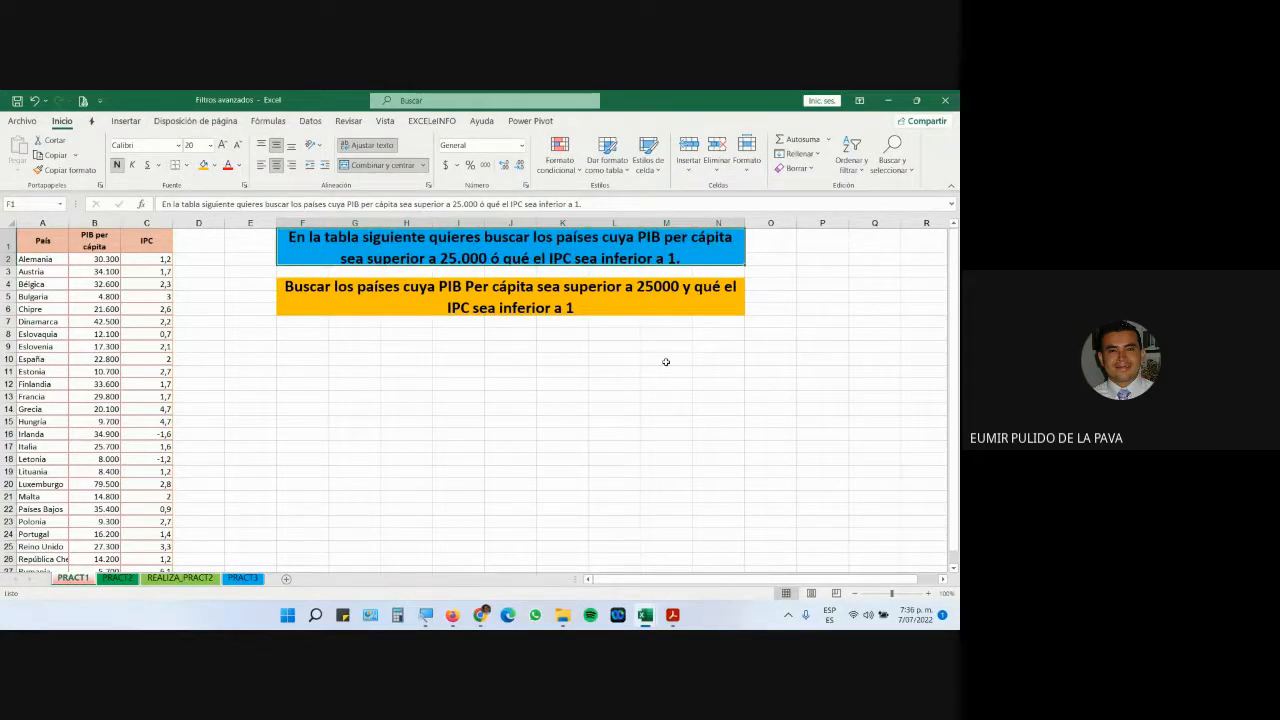
{"action": "left_click", "coordinate": [426, 615]}
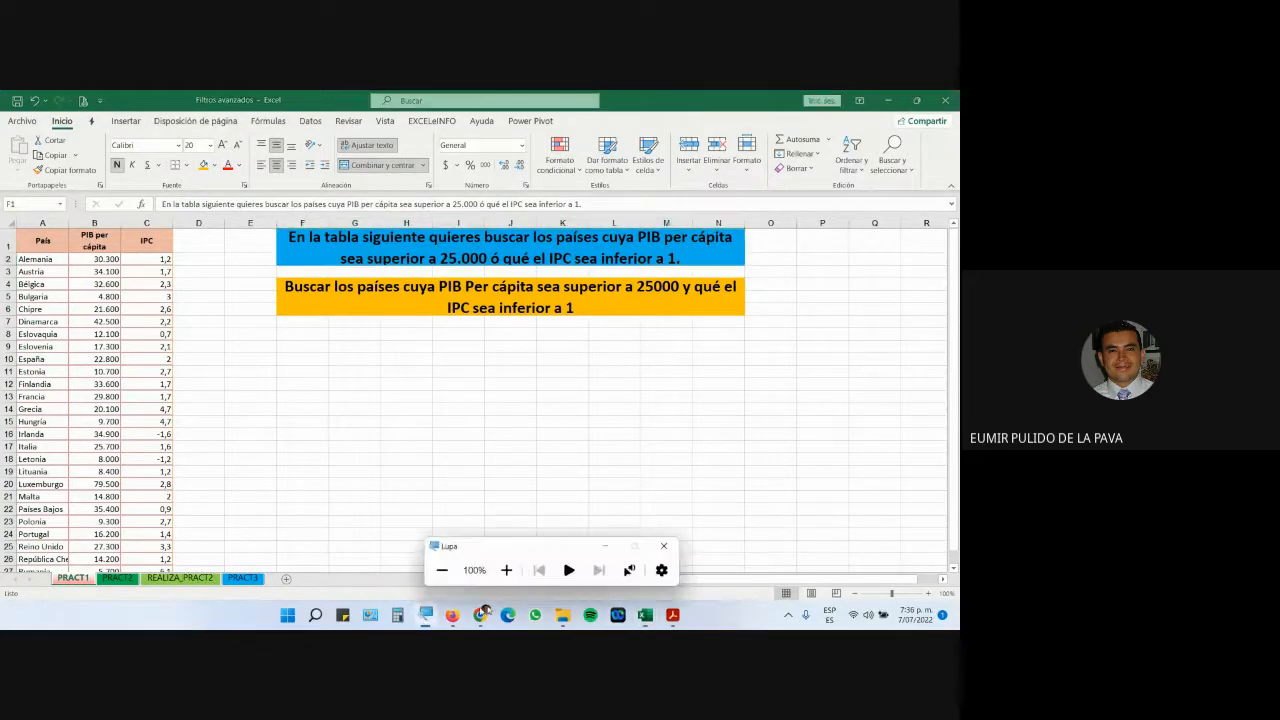
{"action": "left_click", "coordinate": [506, 570]}
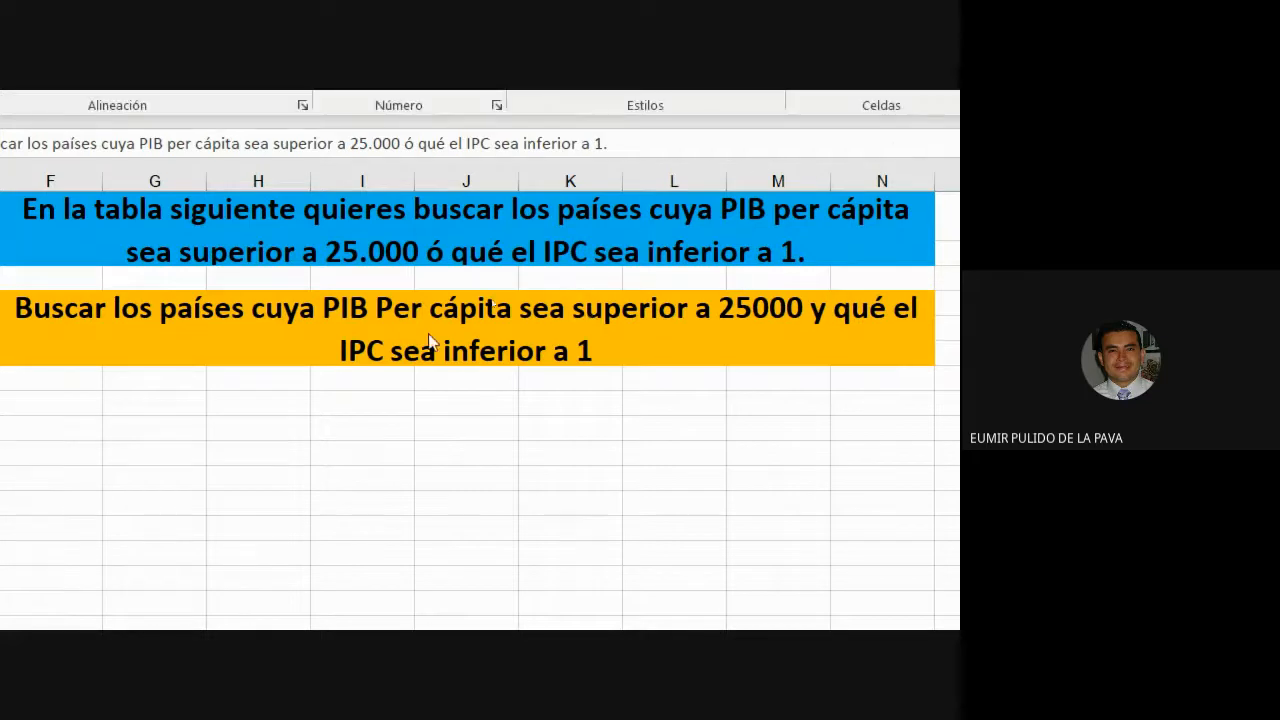
Examine both exercise statements on PRACT1, highlighting the PIB per cápita and IPC conditions in the second one
{"action": "double_click", "coordinate": [428, 240]}
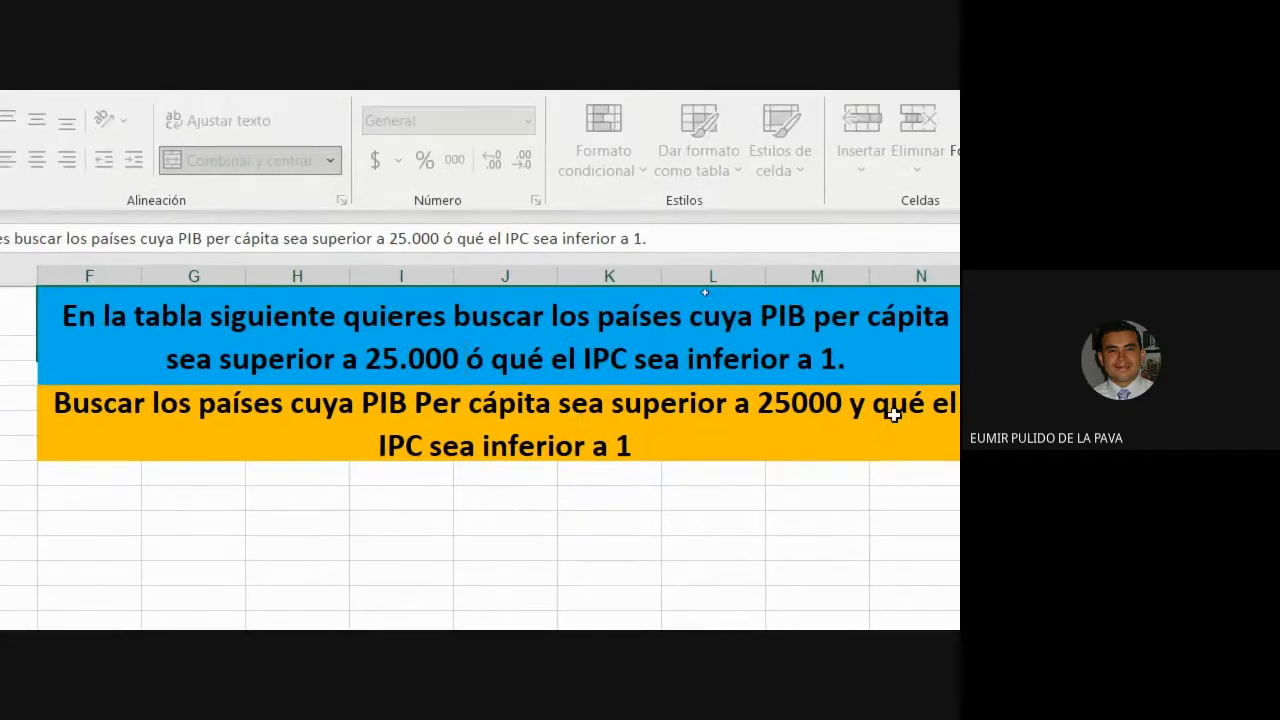
{"action": "double_click", "coordinate": [894, 415]}
{"action": "left_click_drag", "start_coordinate": [735, 413], "coordinate": [850, 413]}
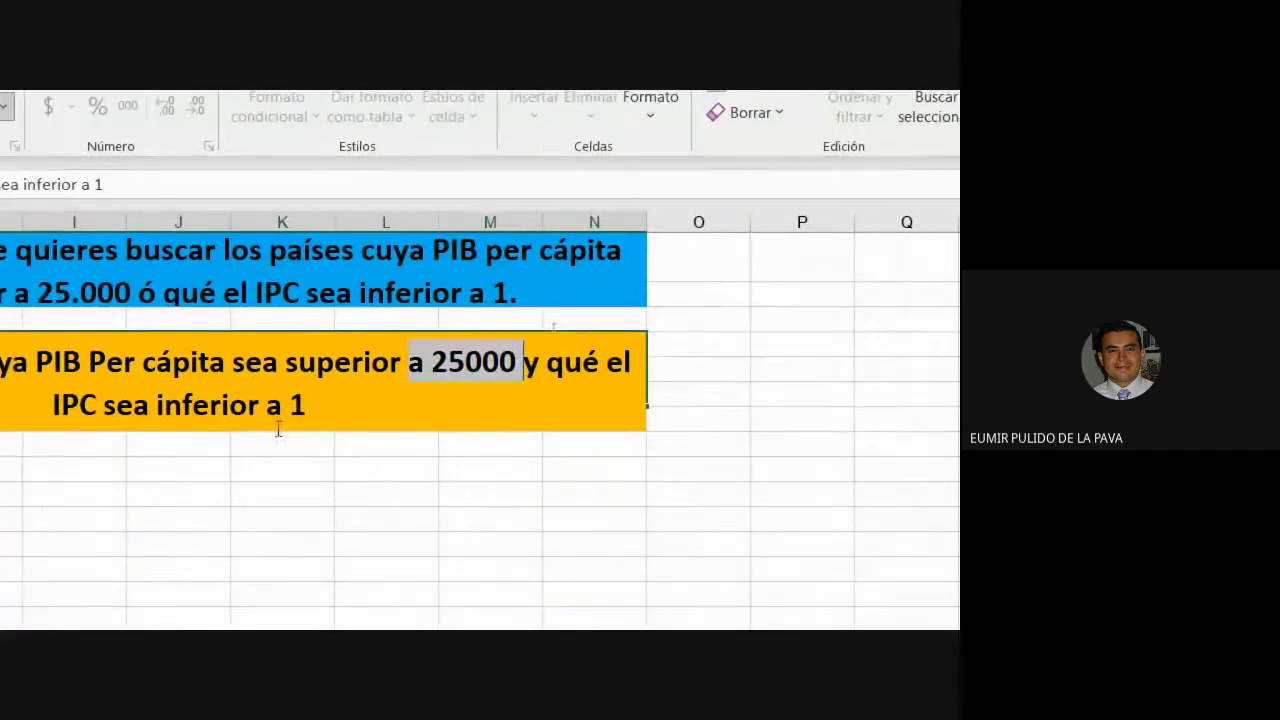
{"action": "left_click_drag", "start_coordinate": [164, 405], "coordinate": [306, 405]}
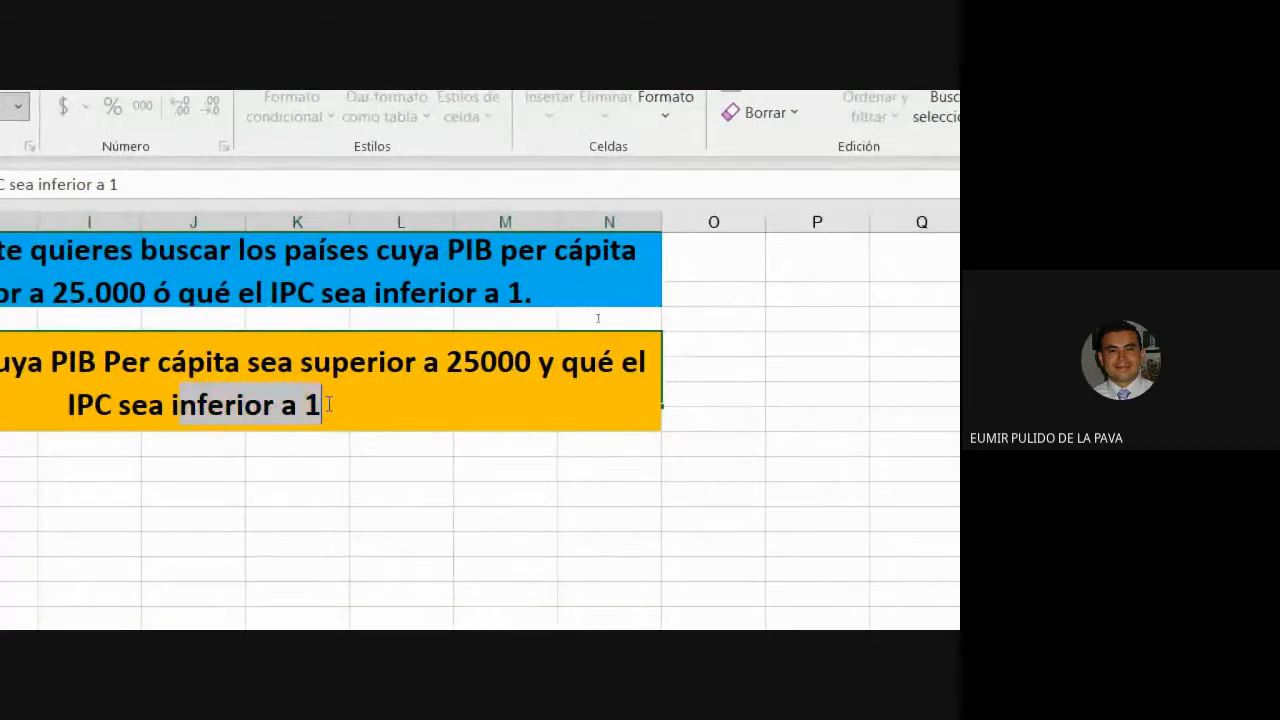
{"action": "left_click", "coordinate": [455, 421]}
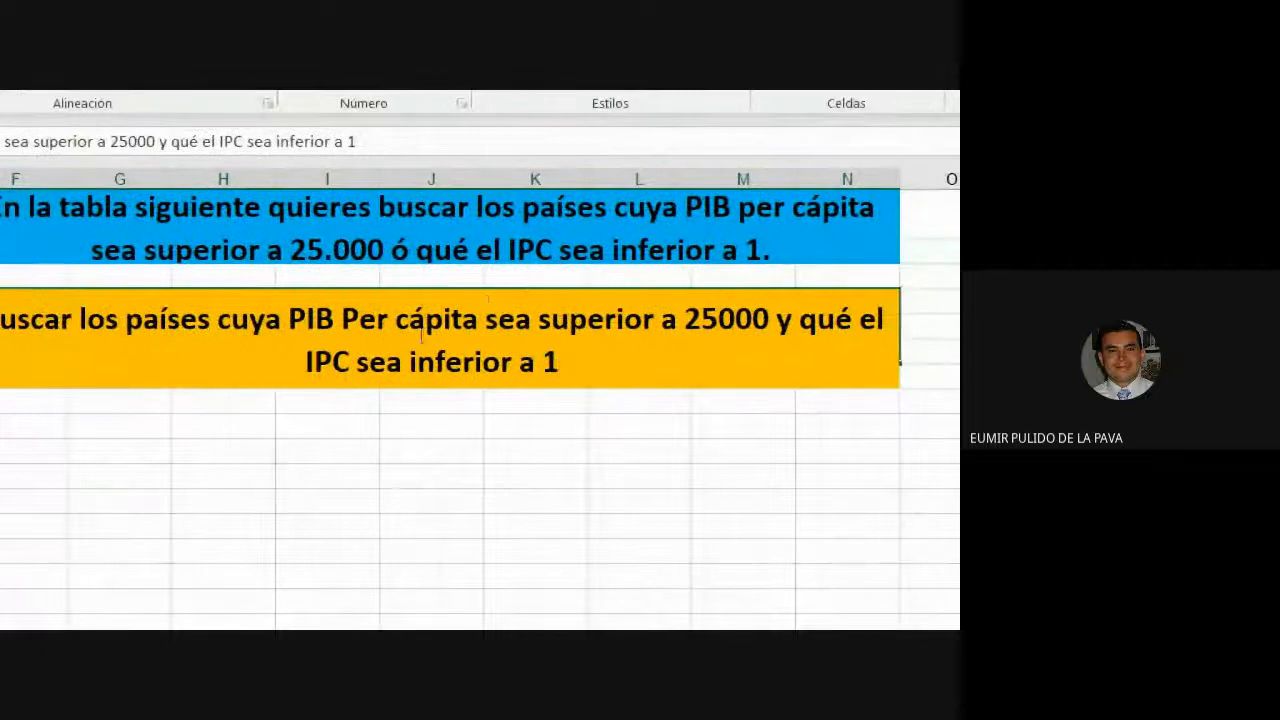
{"action": "left_click_drag", "start_coordinate": [549, 324], "coordinate": [768, 328]}
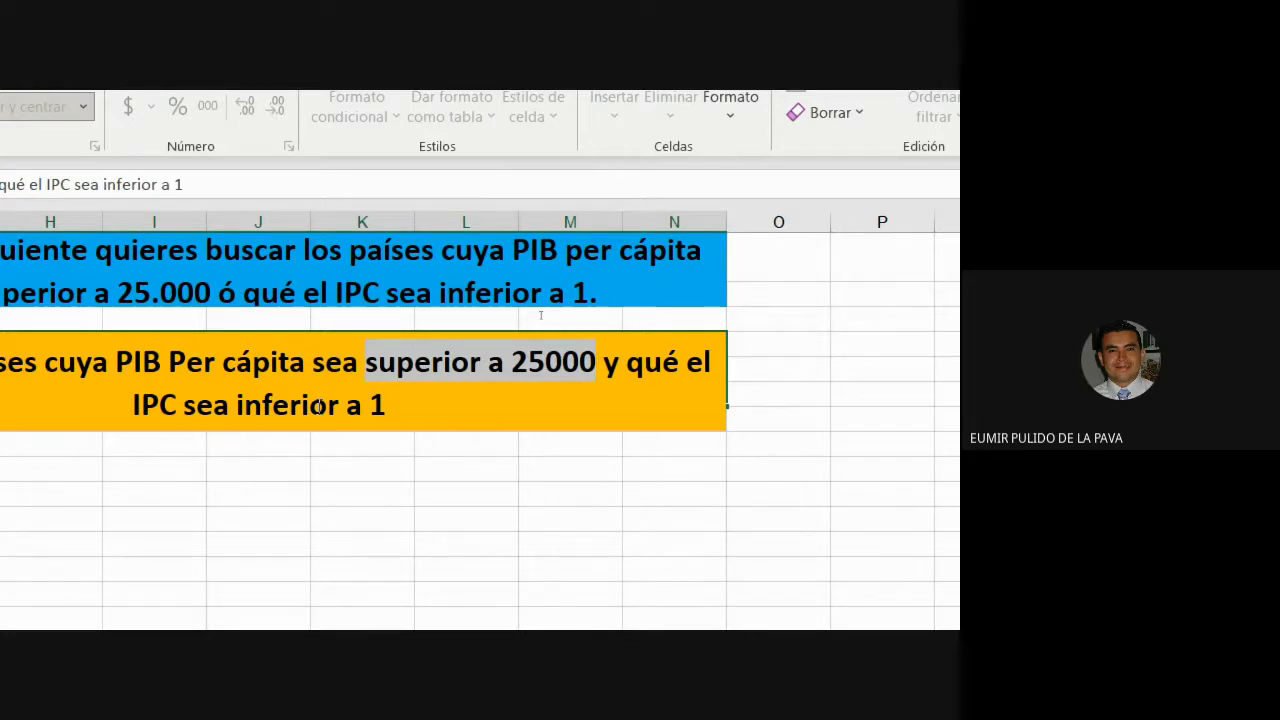
{"action": "left_click", "coordinate": [375, 497]}
{"action": "left_click", "coordinate": [345, 398]}
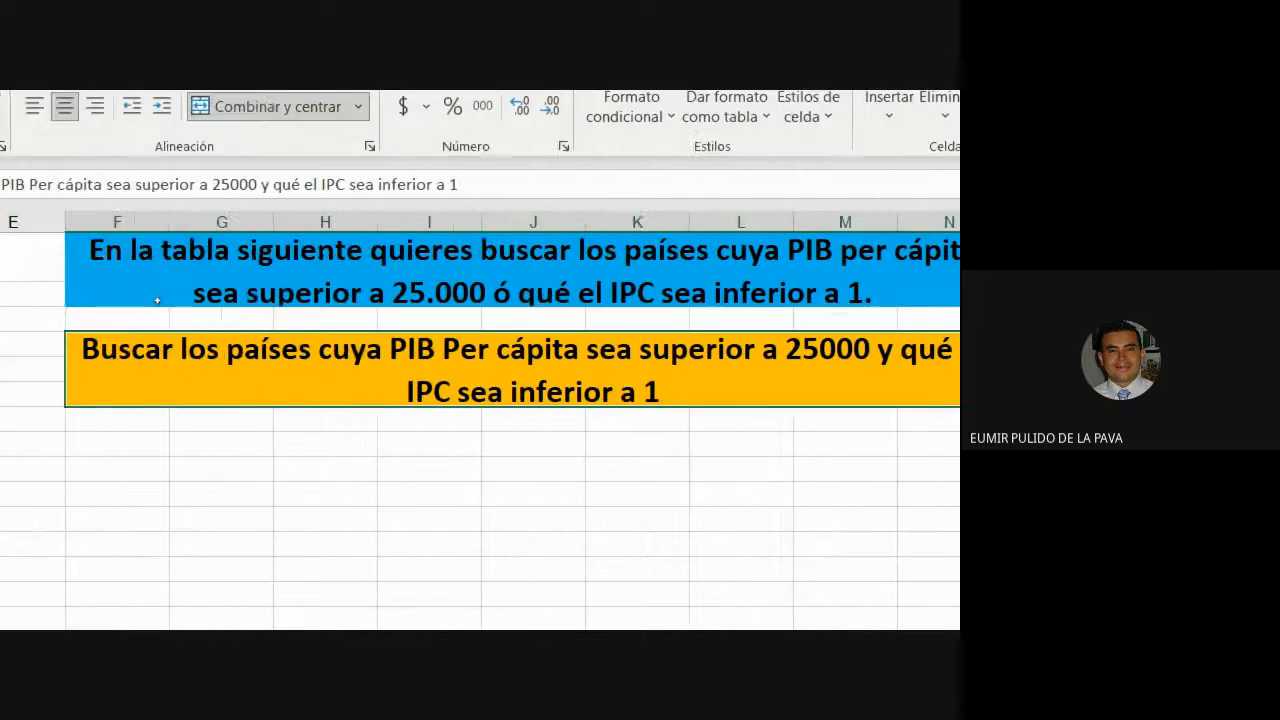
Add filters to the country table and filter PIB per cápita to values greater than 25000
{"action": "left_click", "coordinate": [299, 364]}
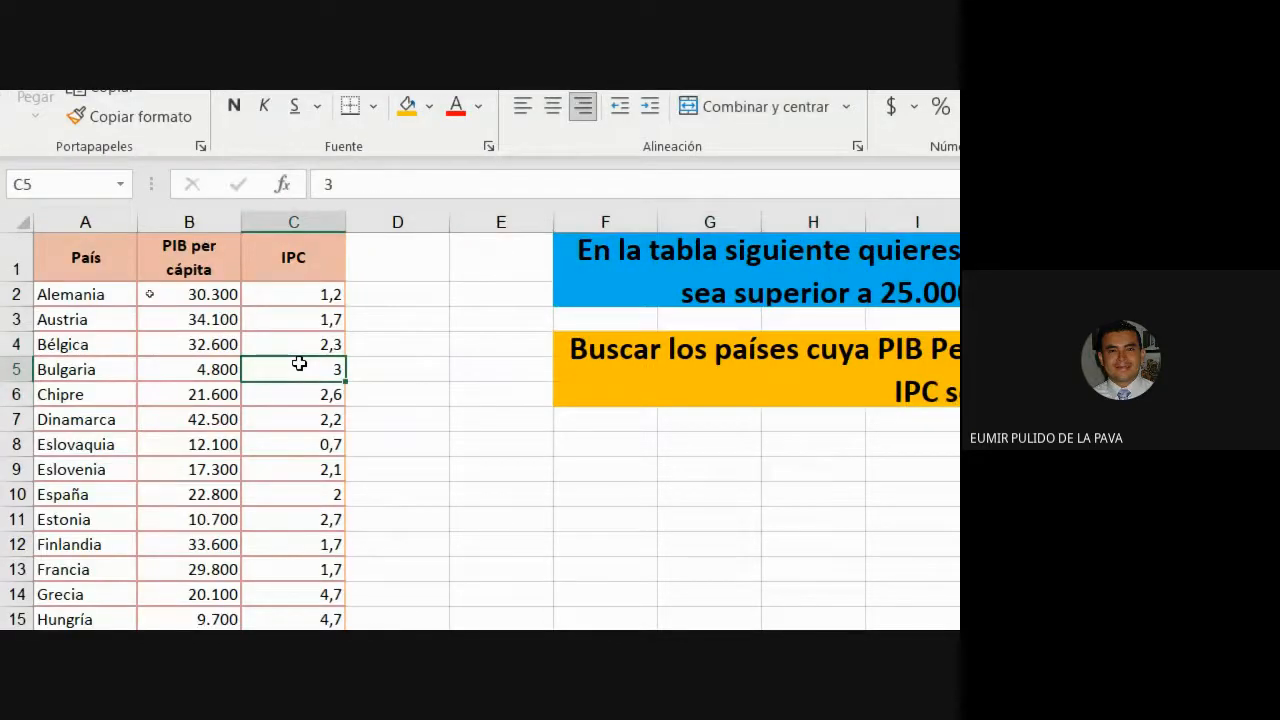
{"action": "key", "text": "ctrl+shift+l"}
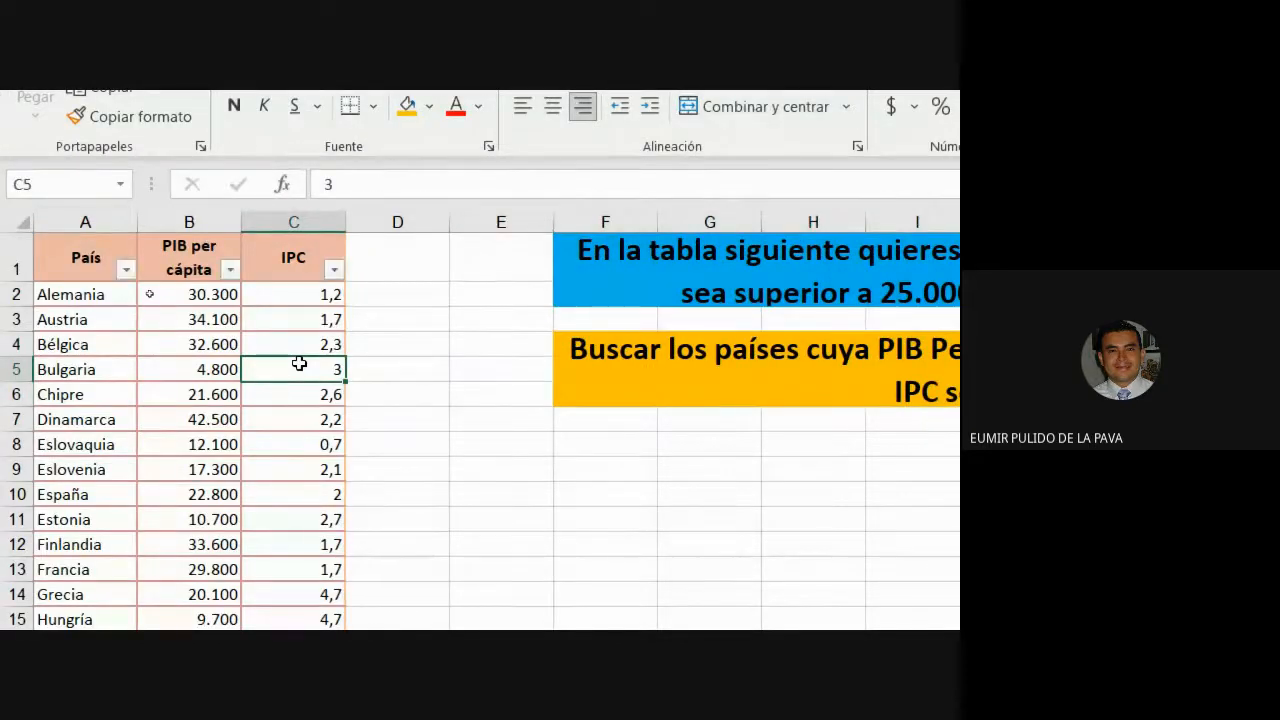
{"action": "left_click", "coordinate": [231, 271]}
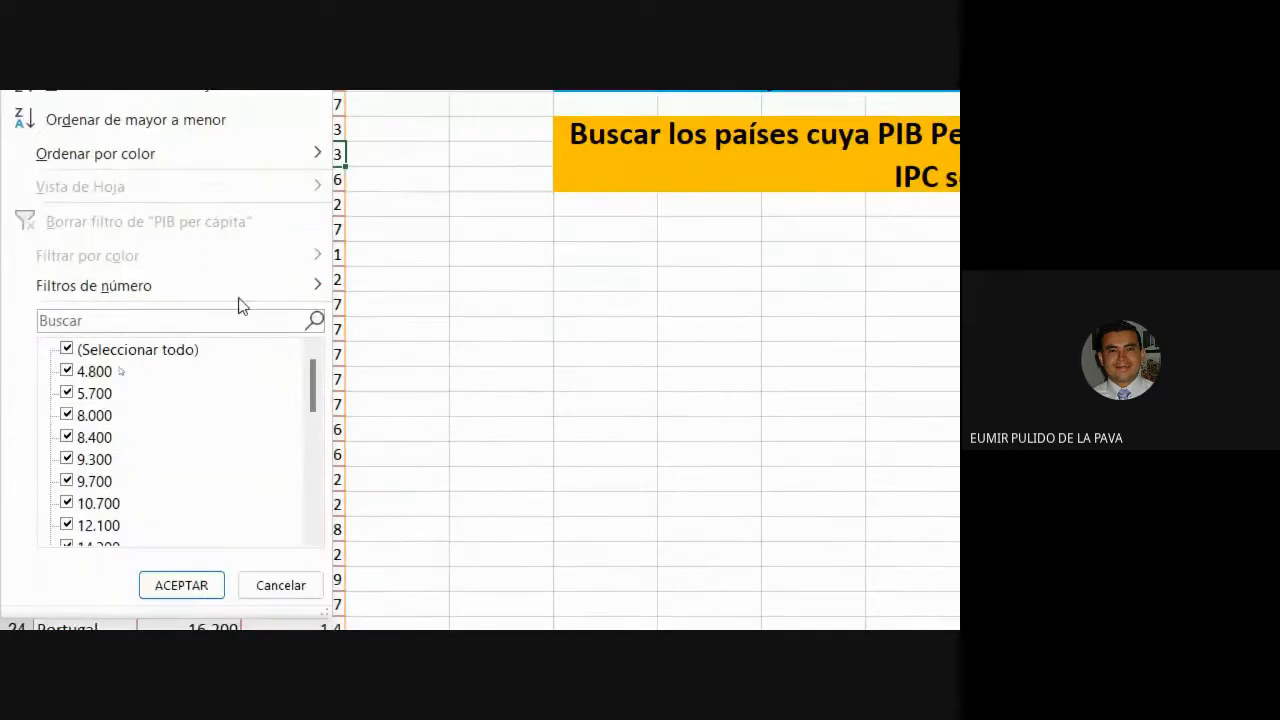
{"action": "mouse_move", "coordinate": [237, 504]}
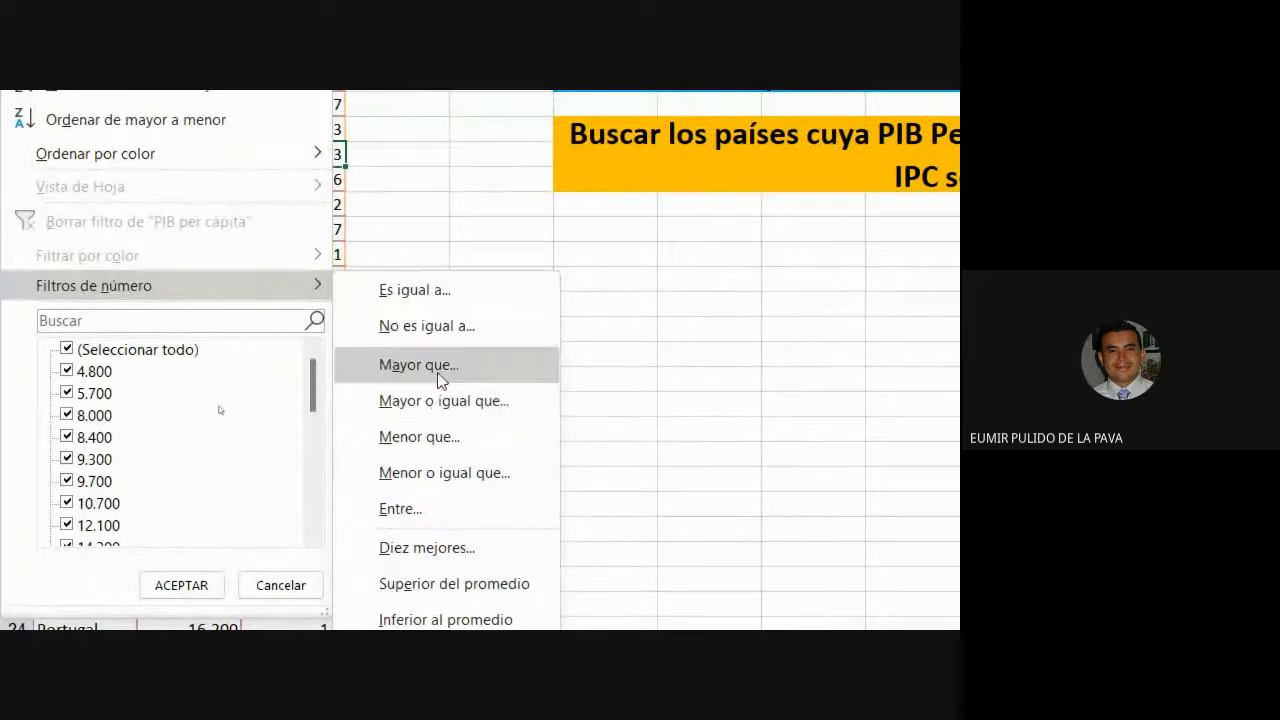
{"action": "left_click", "coordinate": [385, 368]}
{"action": "left_click", "coordinate": [651, 252]}
{"action": "type", "text": "25000"}
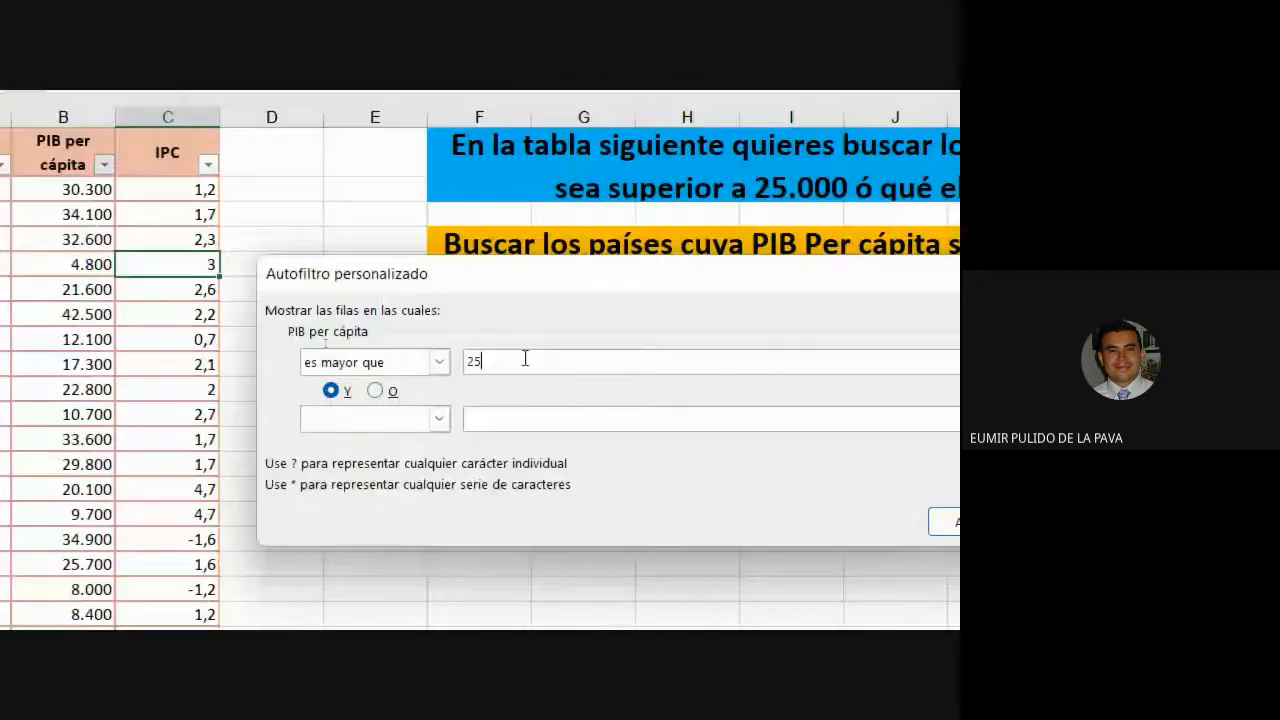
{"action": "key", "text": "Return"}
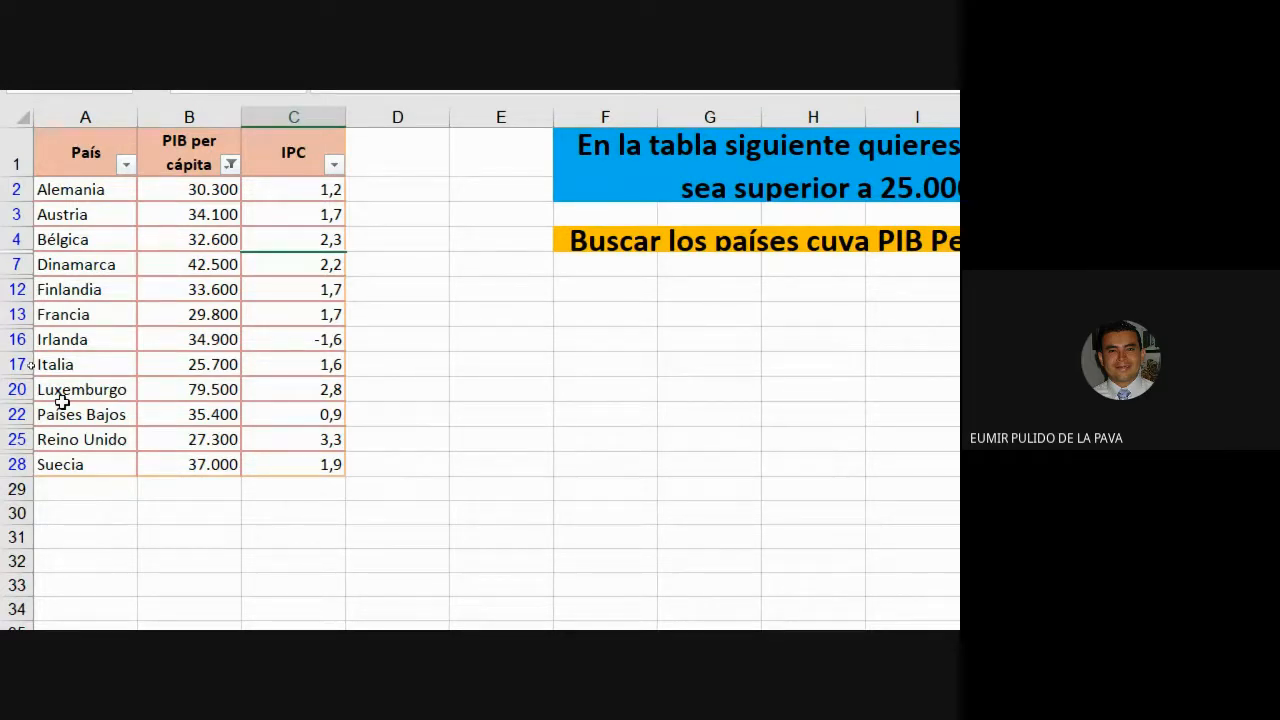
{"action": "left_click_drag", "start_coordinate": [297, 195], "coordinate": [300, 464]}
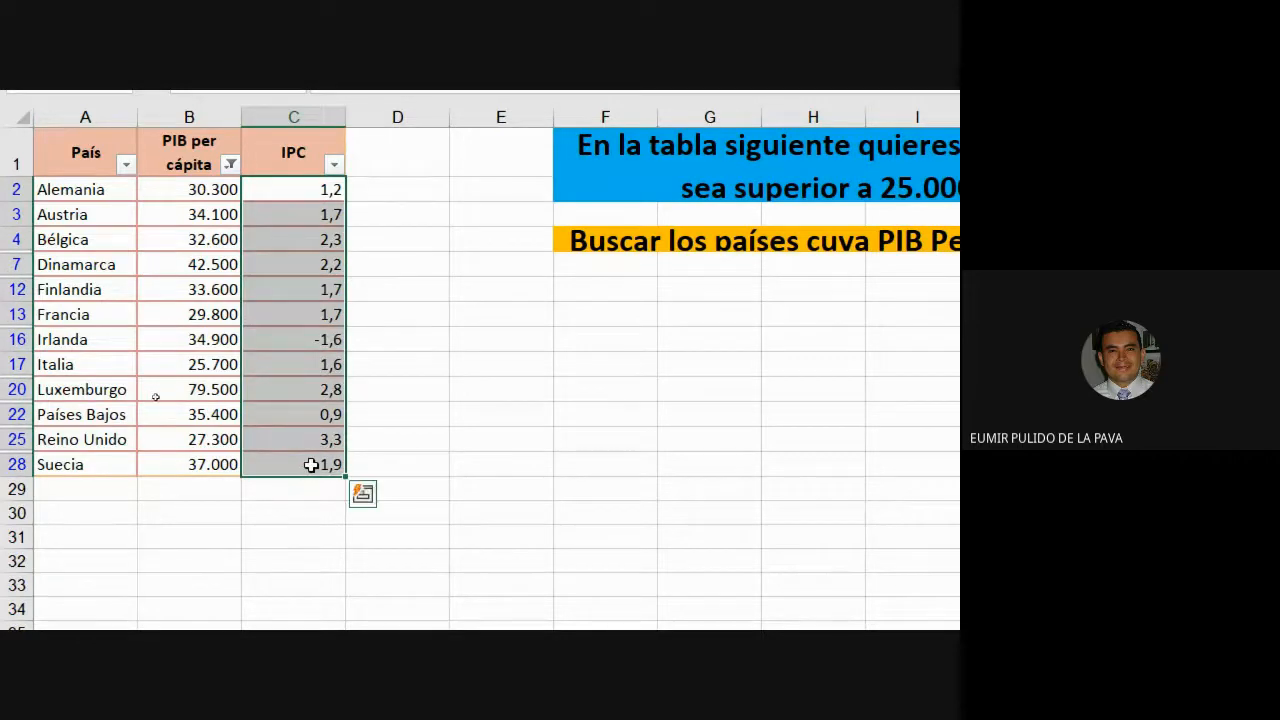
{"action": "left_click", "coordinate": [334, 164]}
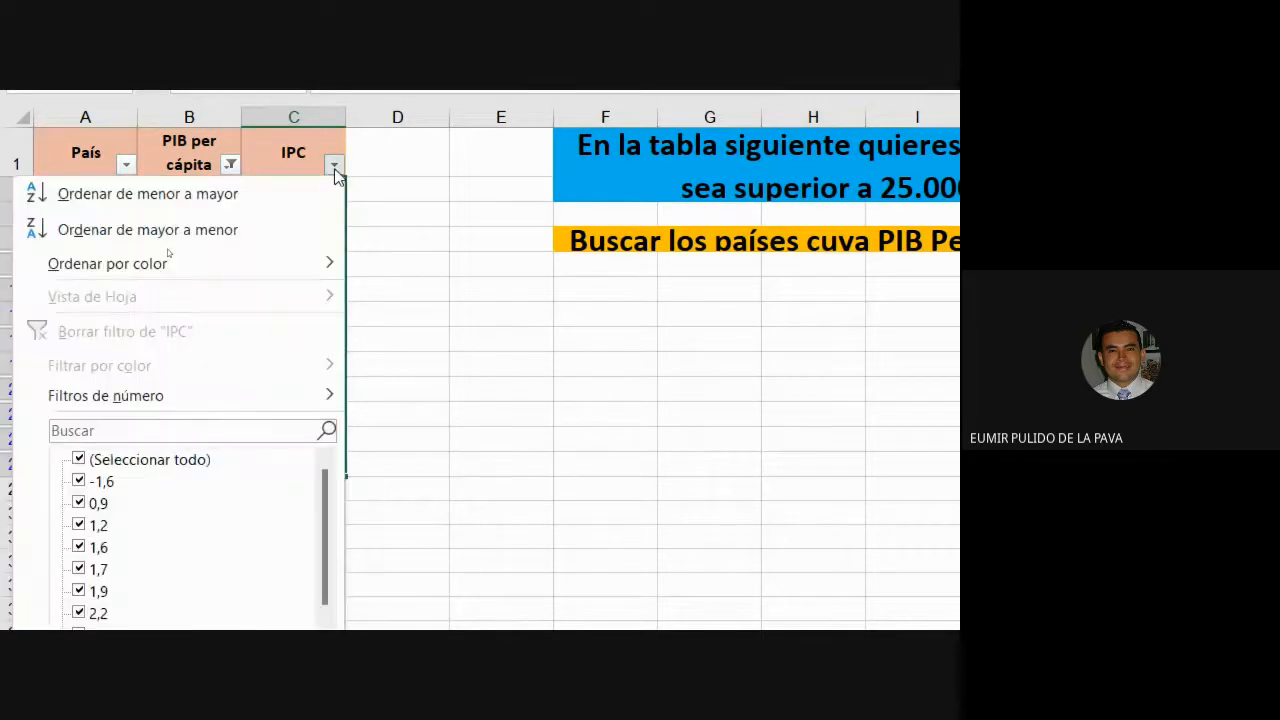
{"action": "mouse_move", "coordinate": [331, 400]}
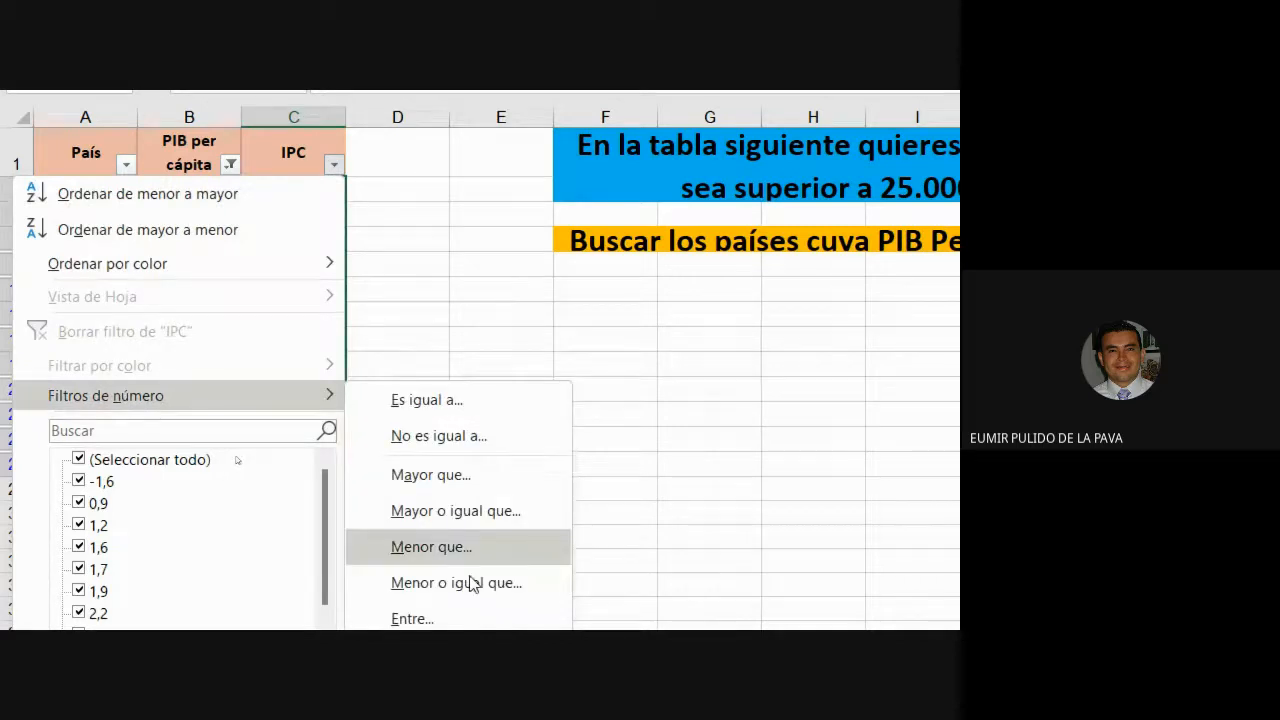
{"action": "left_click", "coordinate": [465, 407]}
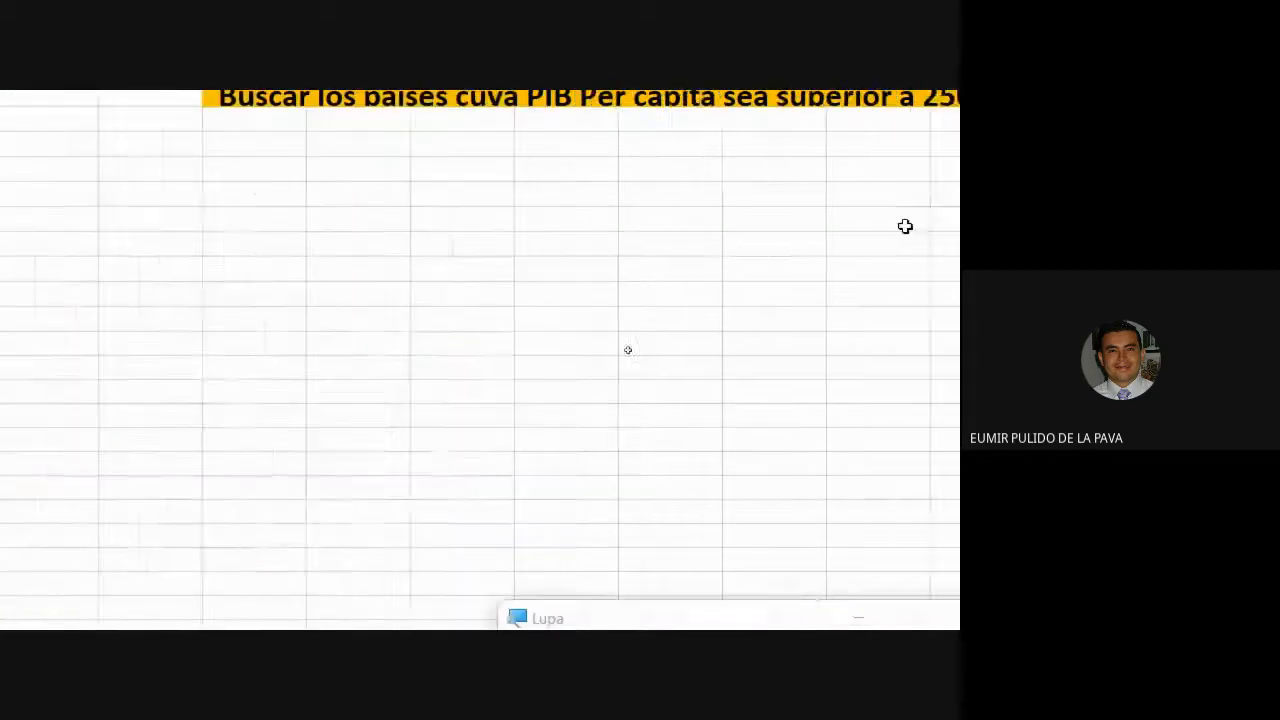
{"action": "left_click", "coordinate": [712, 280]}
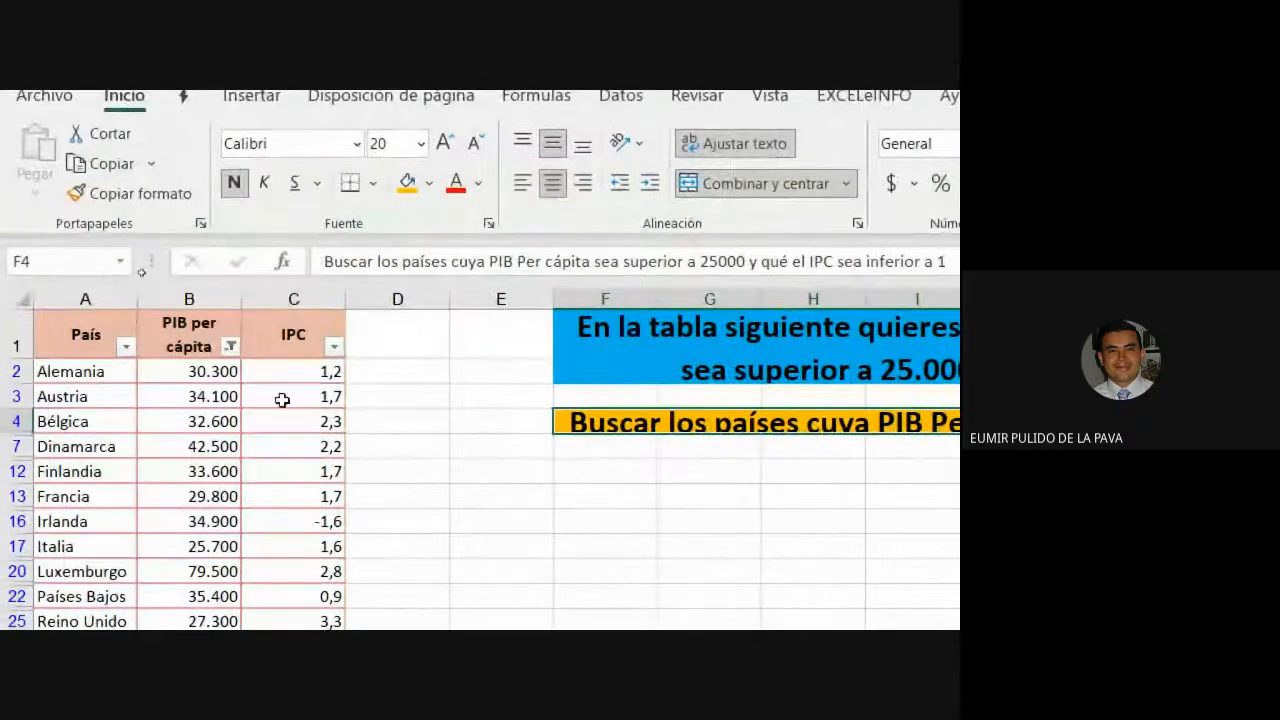
Filter the IPC column to values less than 1, keeping the existing PIB per cápita filter
{"action": "left_click", "coordinate": [336, 362]}
{"action": "left_click", "coordinate": [334, 346]}
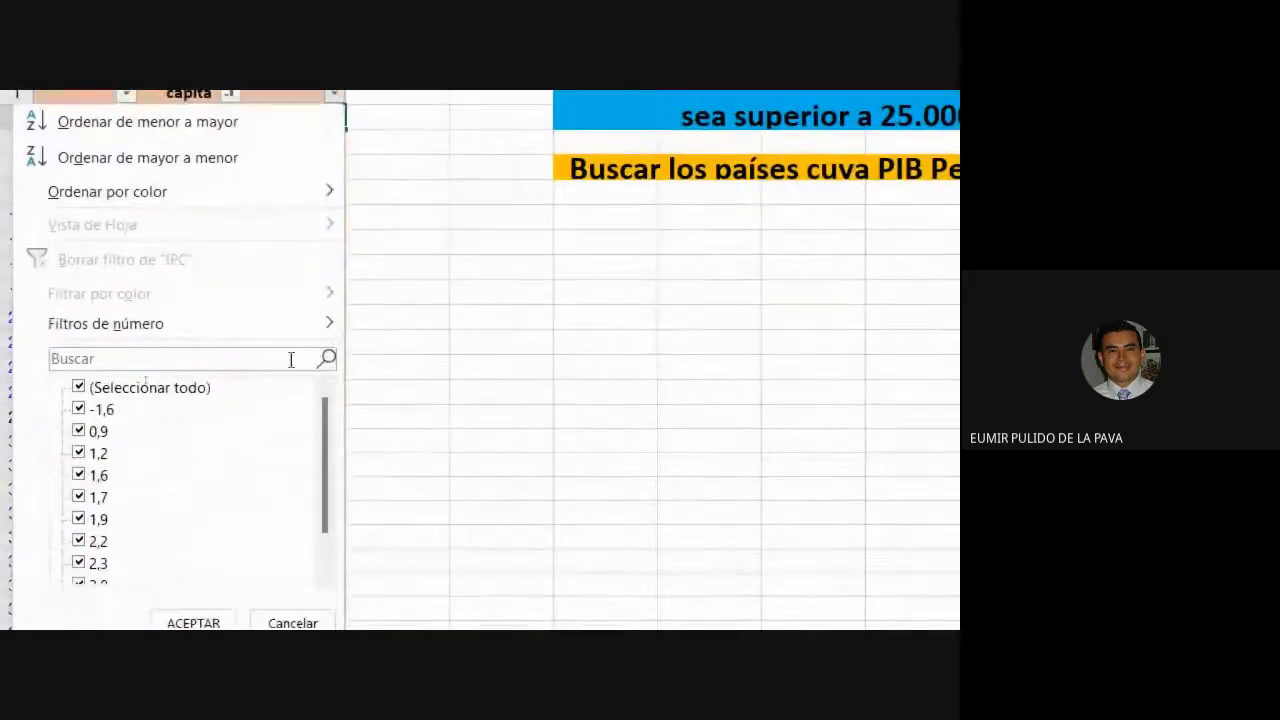
{"action": "mouse_move", "coordinate": [289, 325]}
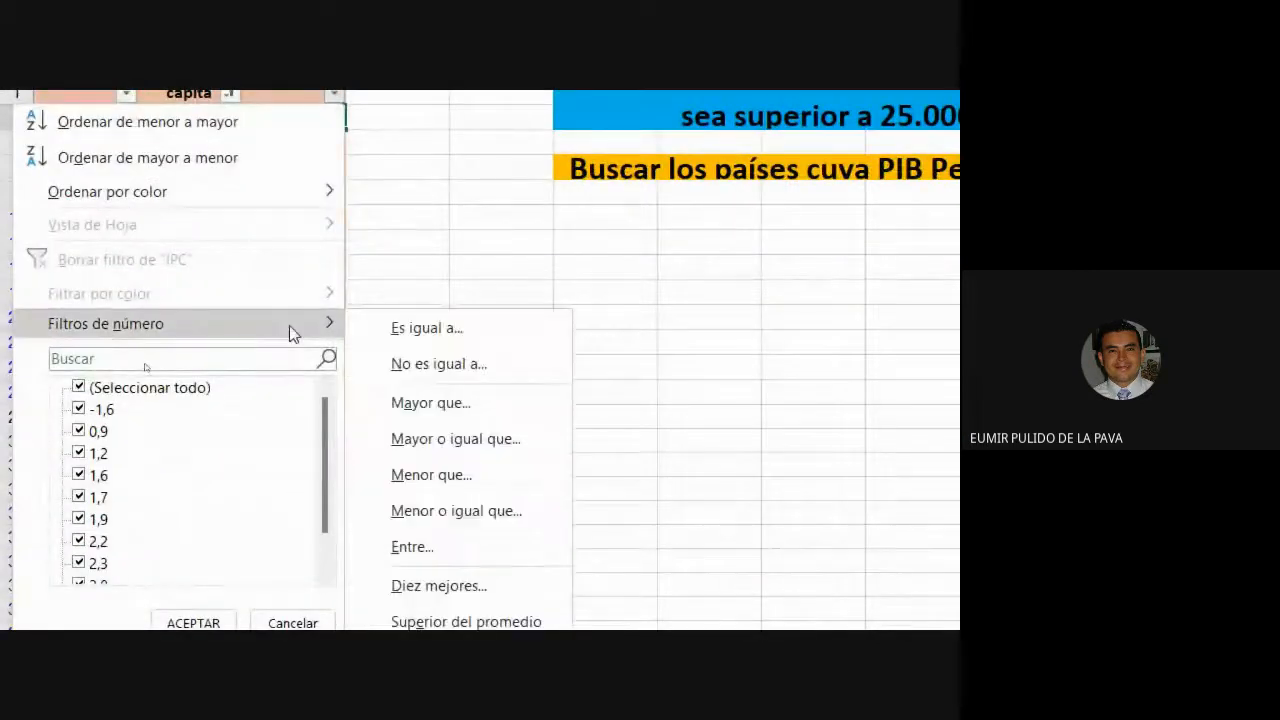
{"action": "left_click", "coordinate": [463, 479]}
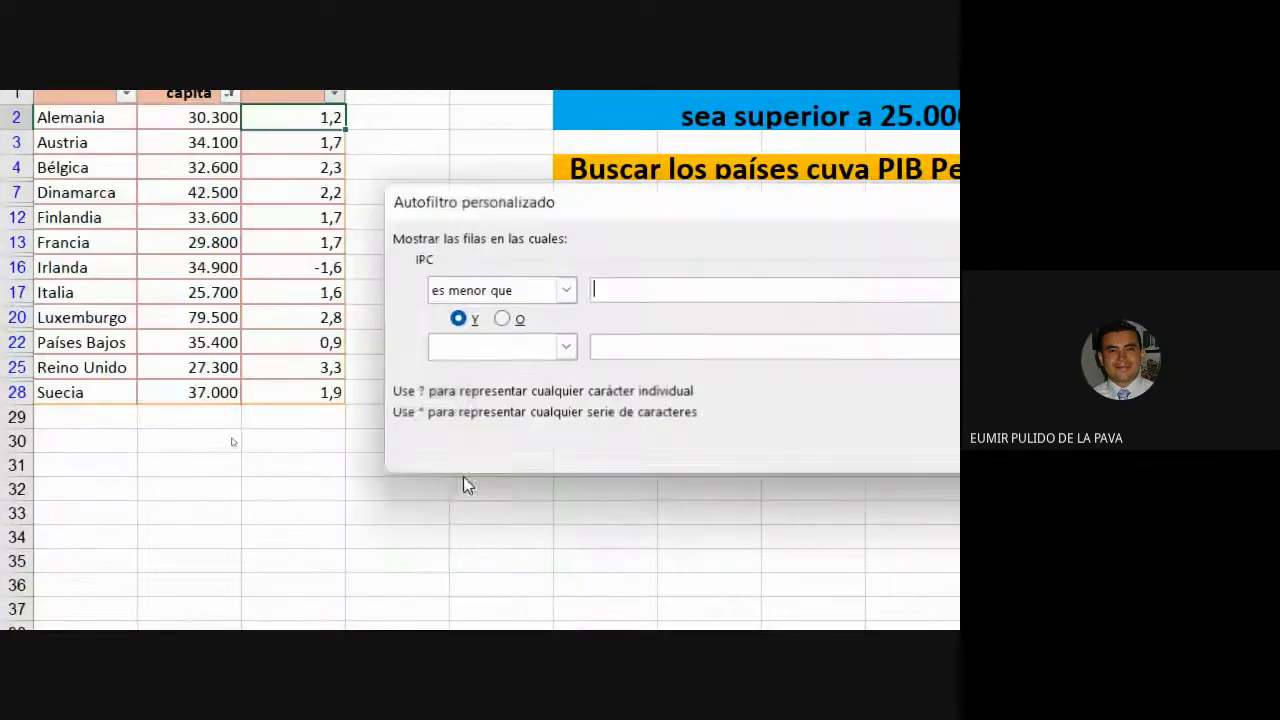
{"action": "left_click", "coordinate": [637, 298]}
{"action": "type", "text": "1"}
{"action": "key", "text": "Return"}
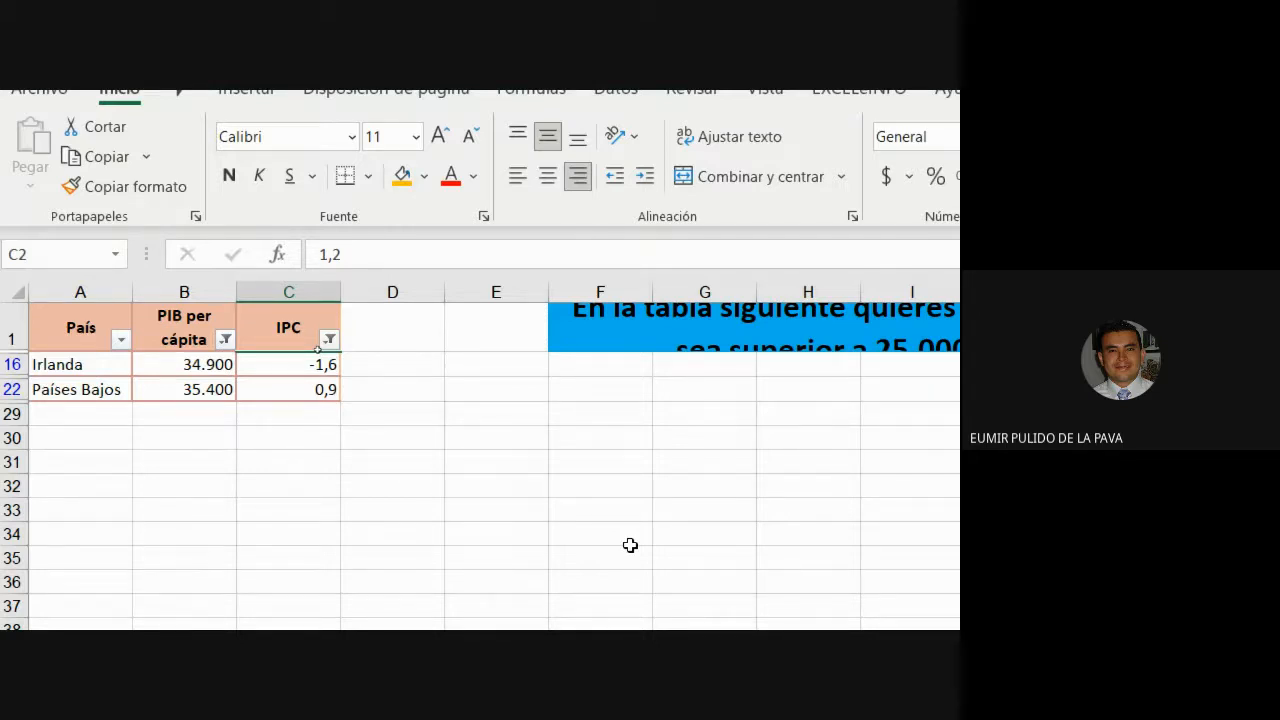
Clear all active filter criteria from the country table while leaving its filter controls on
{"action": "left_click", "coordinate": [300, 391]}
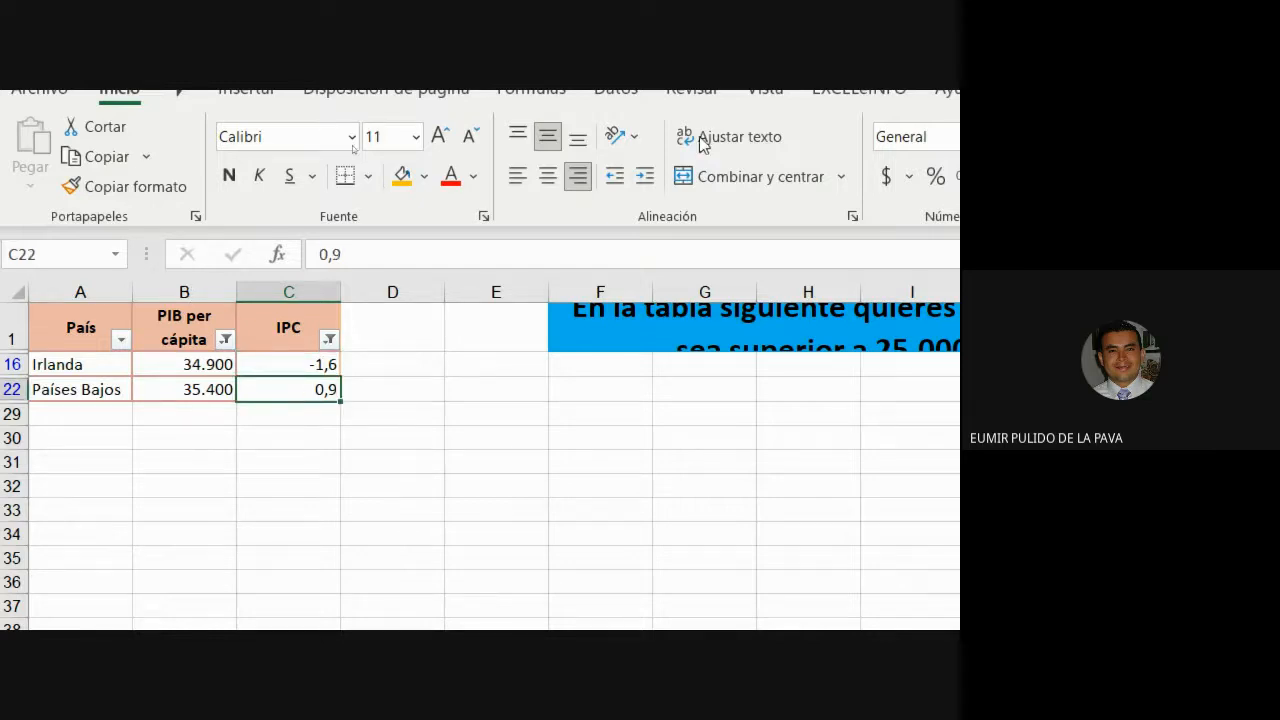
{"action": "left_click", "coordinate": [616, 90]}
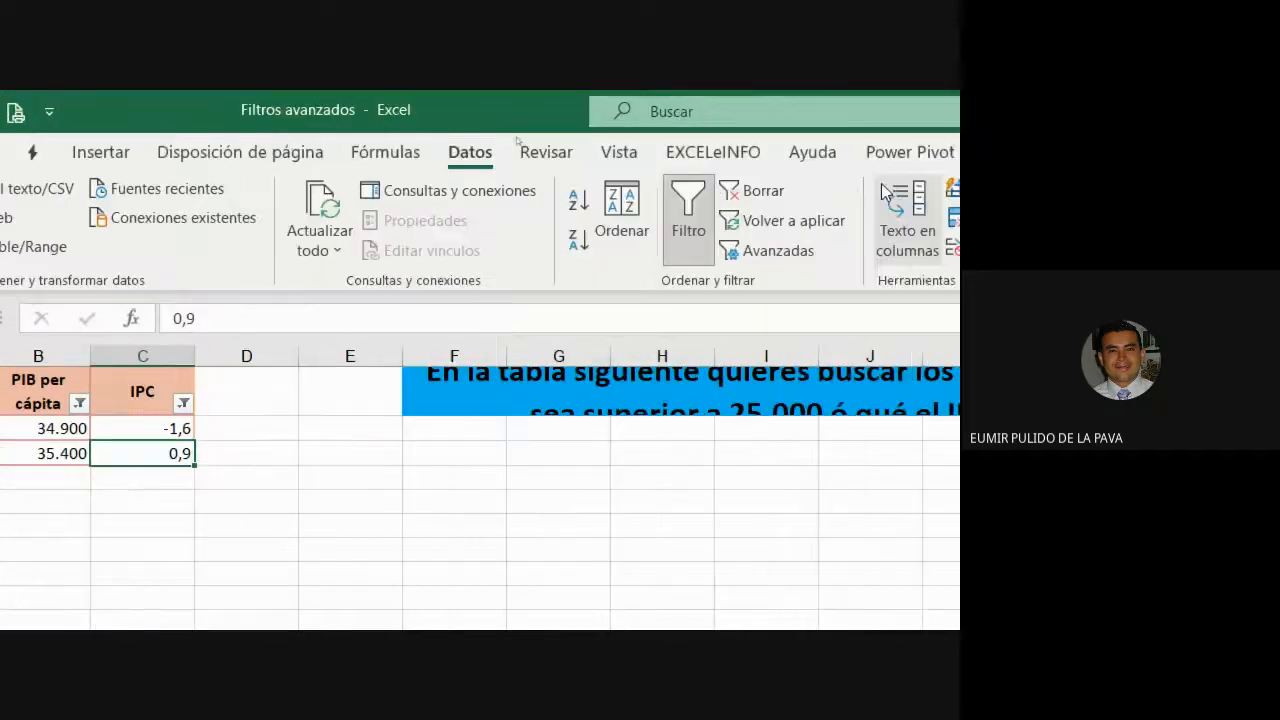
{"action": "left_click", "coordinate": [763, 190]}
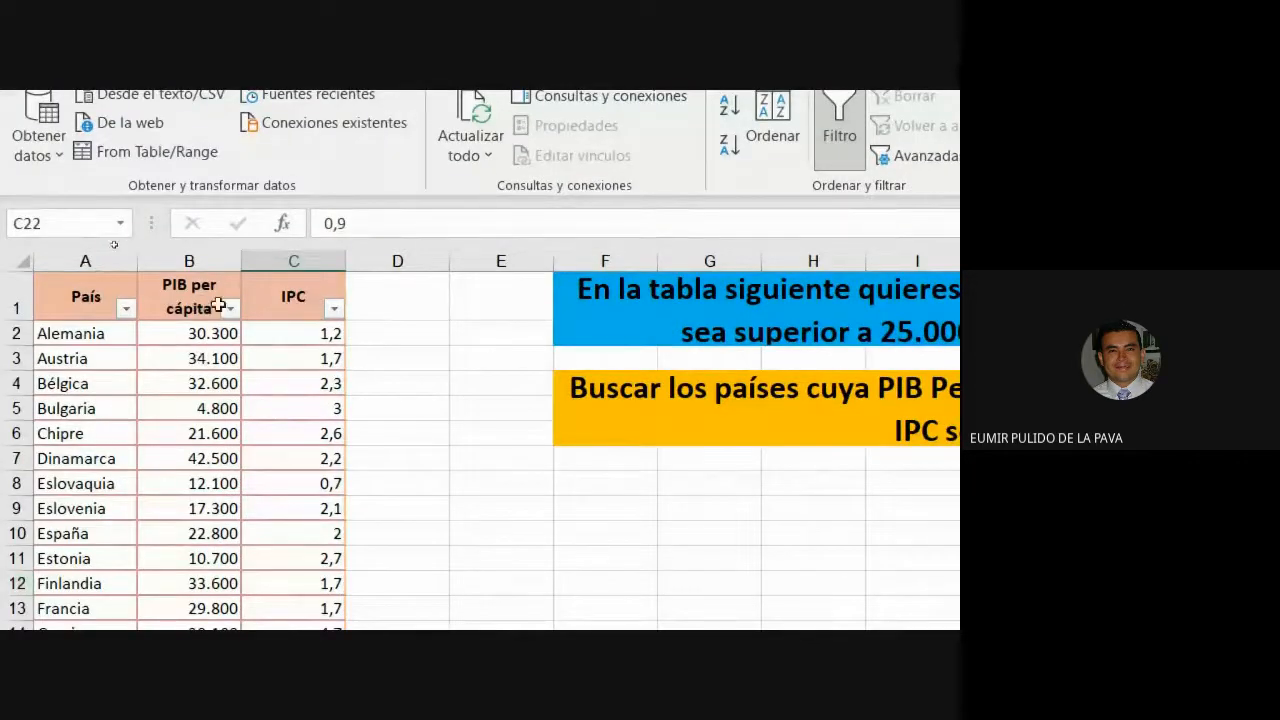
Compare the orange and blue exercise statements and relate their conditions to the PIB per cápita and IPC columns
{"action": "left_click", "coordinate": [541, 441]}
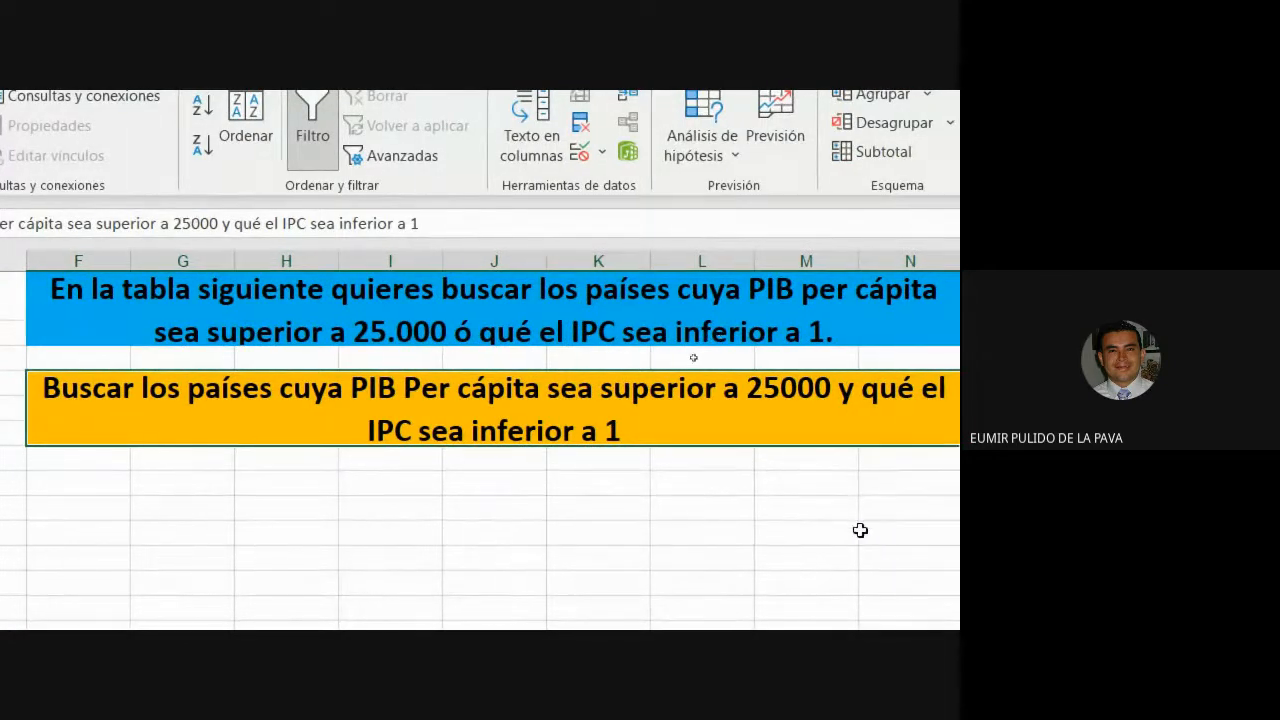
{"action": "left_click", "coordinate": [568, 323]}
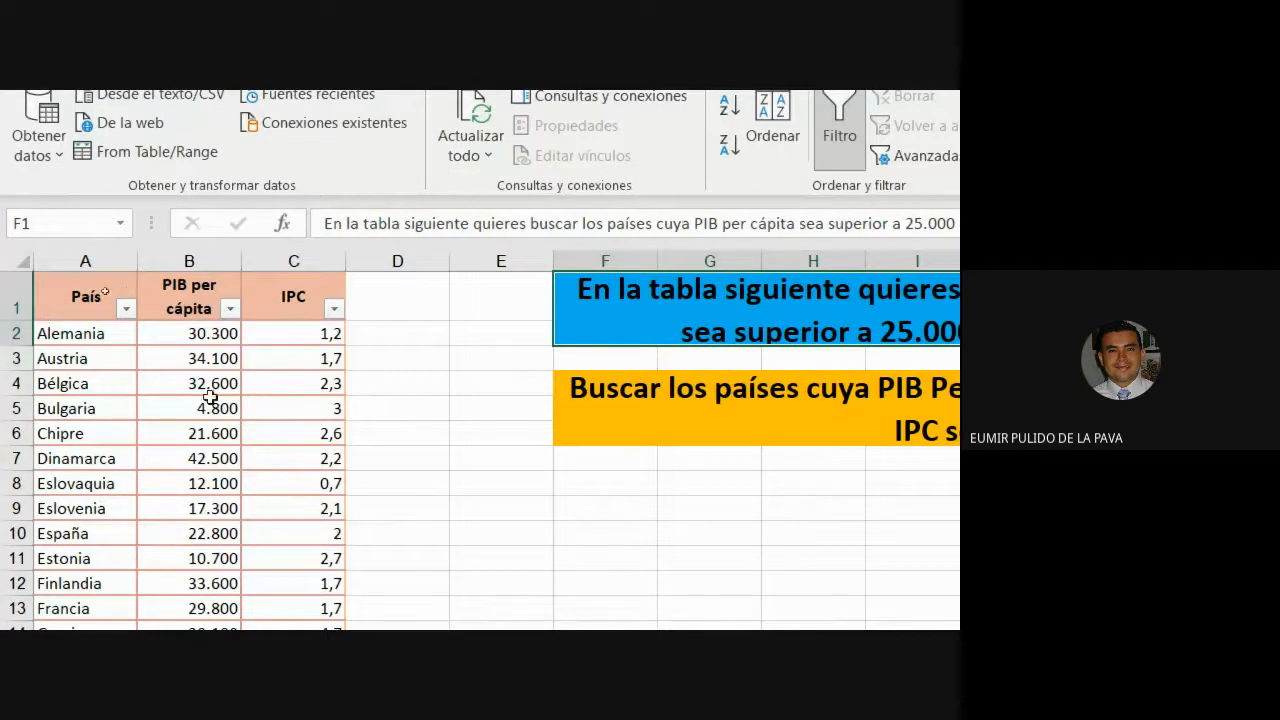
{"action": "left_click", "coordinate": [189, 260]}
{"action": "left_click", "coordinate": [293, 260], "text": "ctrl"}
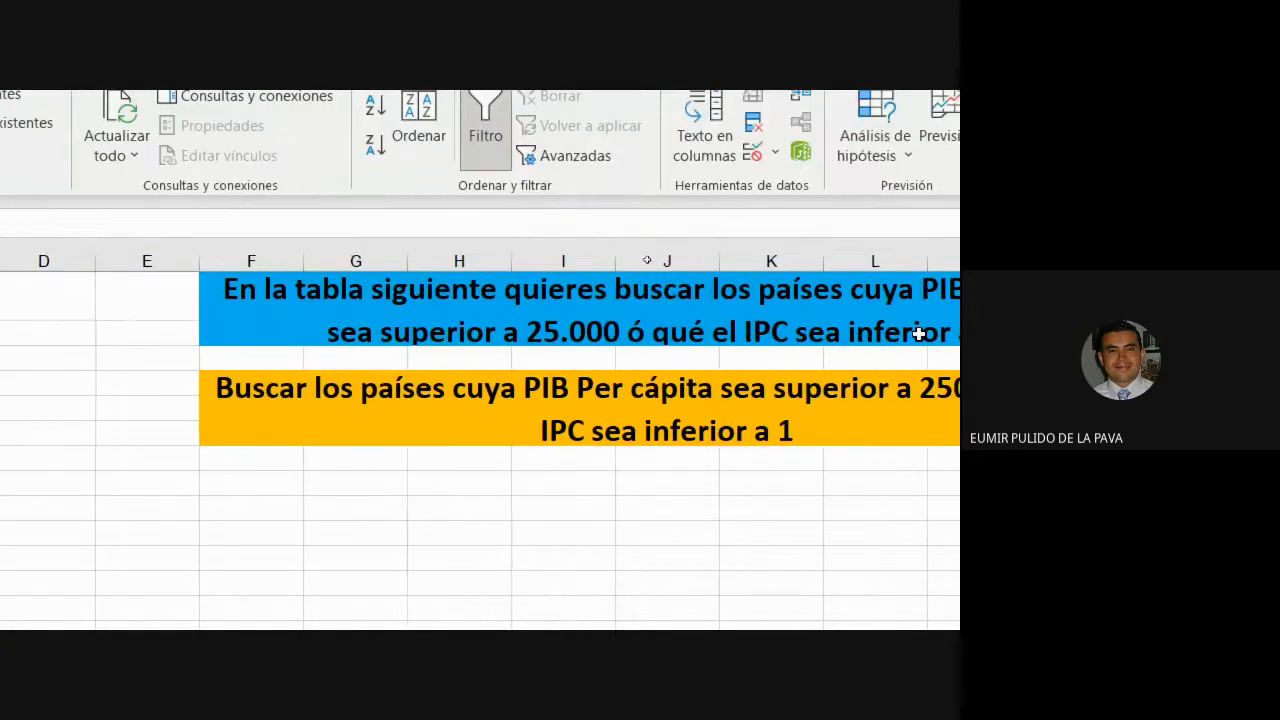
{"action": "left_click", "coordinate": [918, 334]}
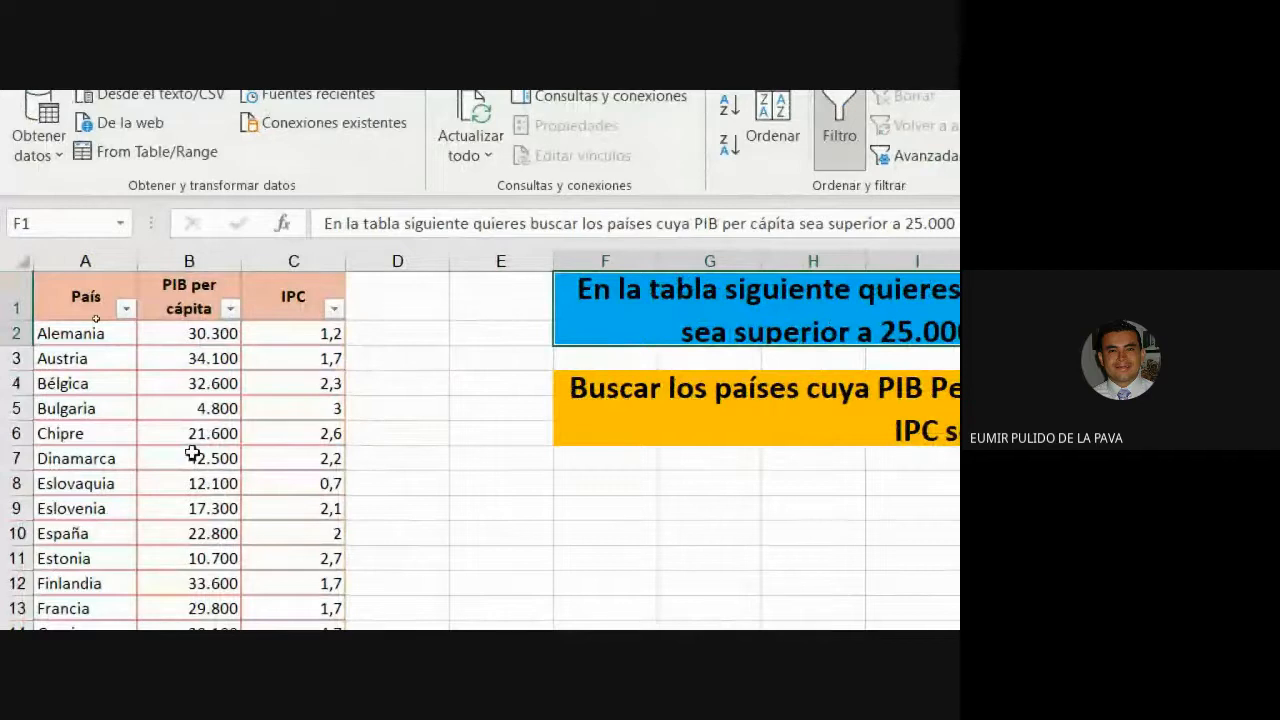
Filter the PIB per cápita column to values greater than 25000 for the blue exercise statement
{"action": "left_click", "coordinate": [229, 308]}
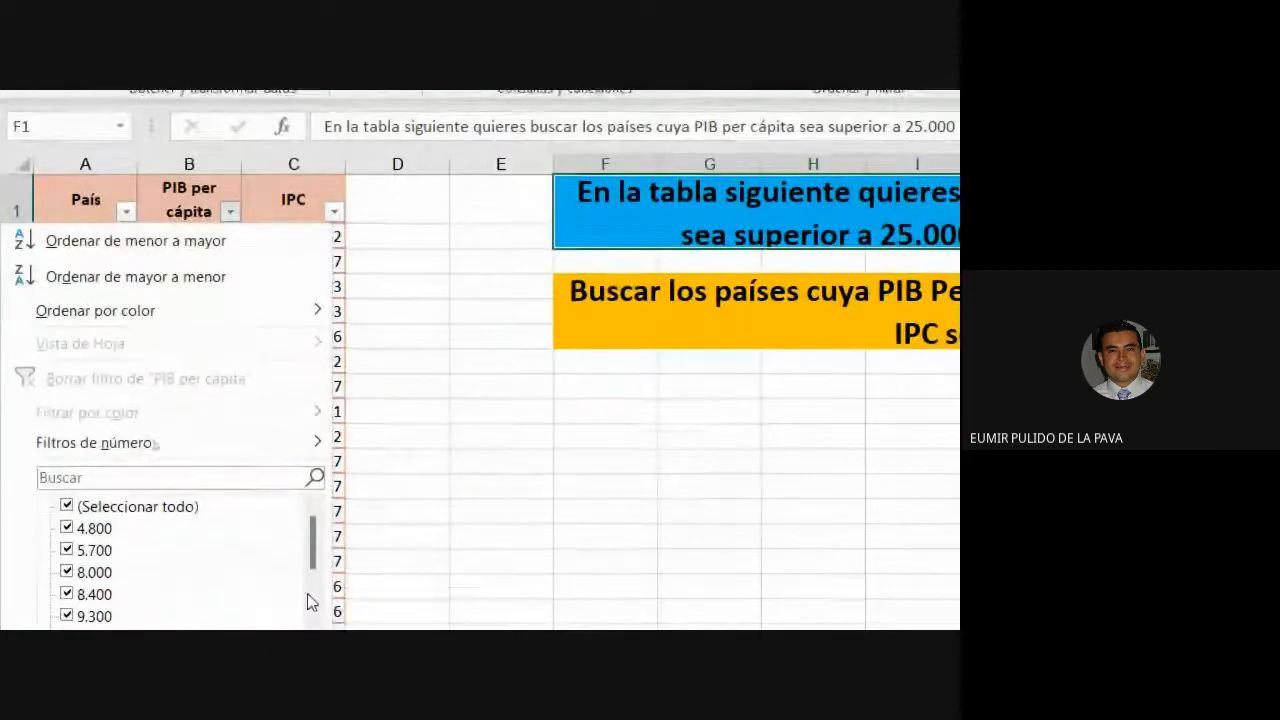
{"action": "mouse_move", "coordinate": [262, 437]}
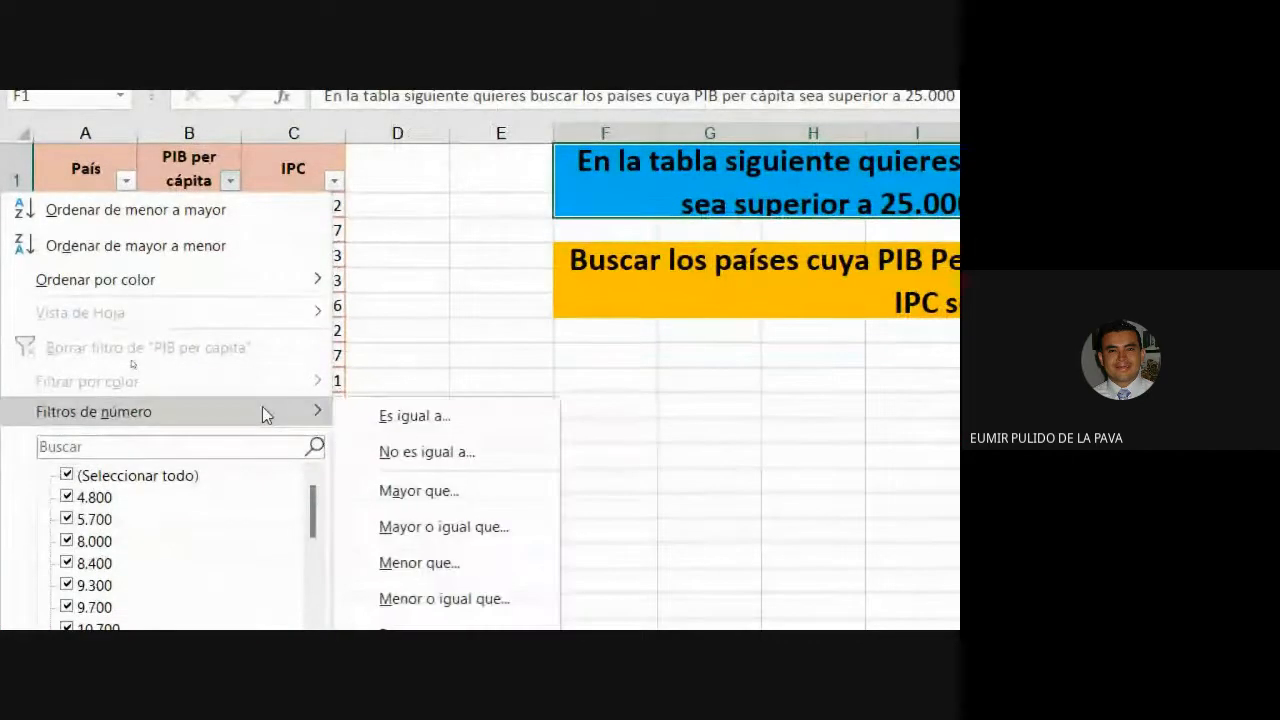
{"action": "left_click", "coordinate": [491, 505]}
{"action": "type", "text": "2500"}
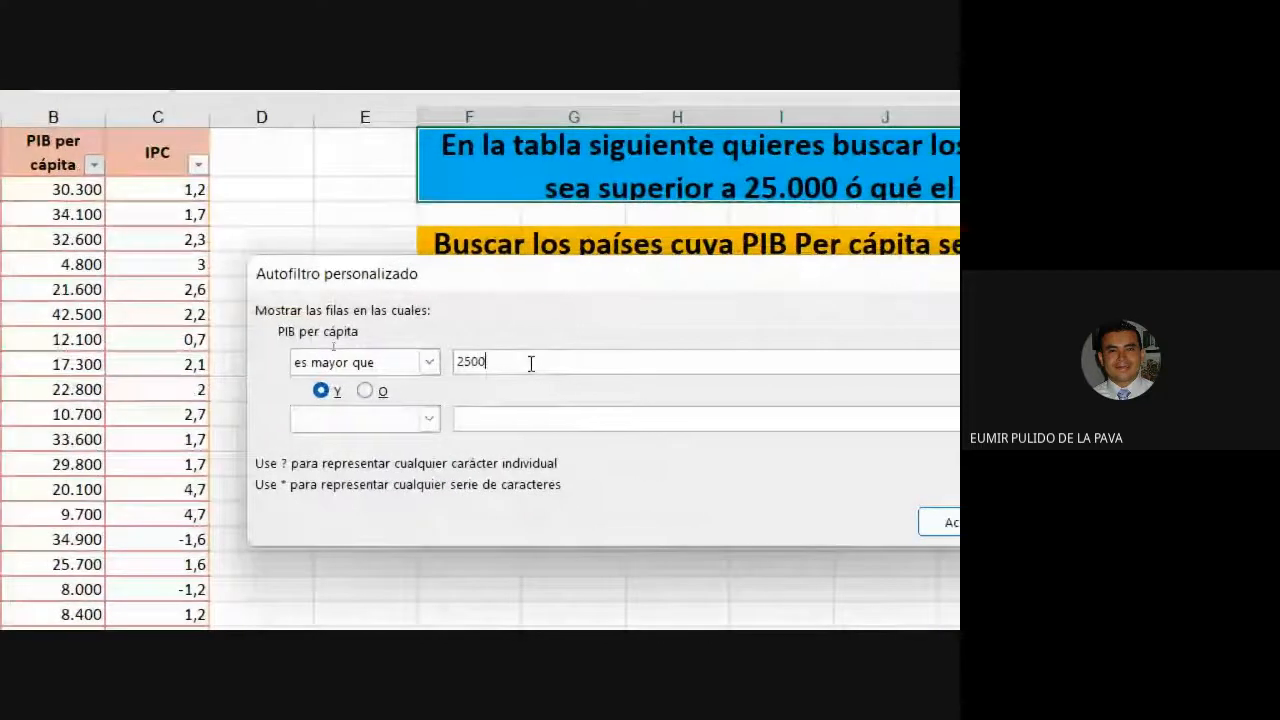
{"action": "type", "text": "0"}
{"action": "key", "text": "Return"}
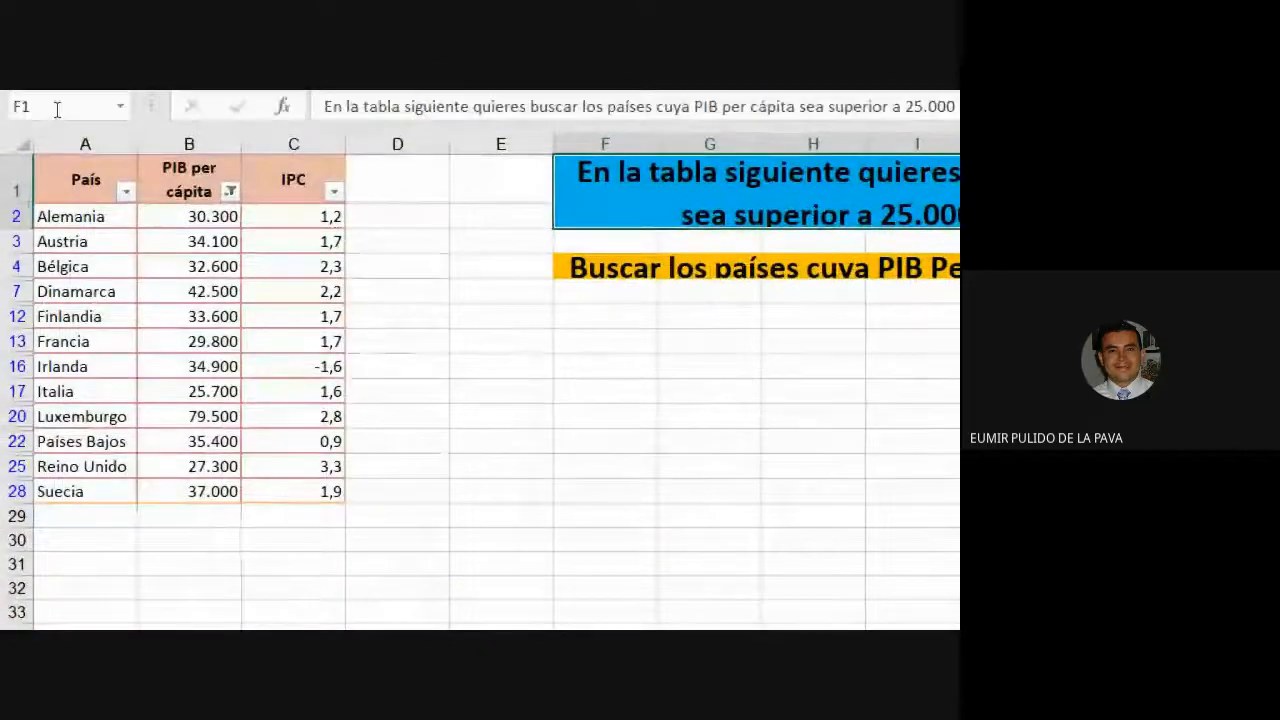
Copy the filtered country table with its headers into a new worksheet
{"action": "left_click_drag", "start_coordinate": [123, 183], "coordinate": [324, 489]}
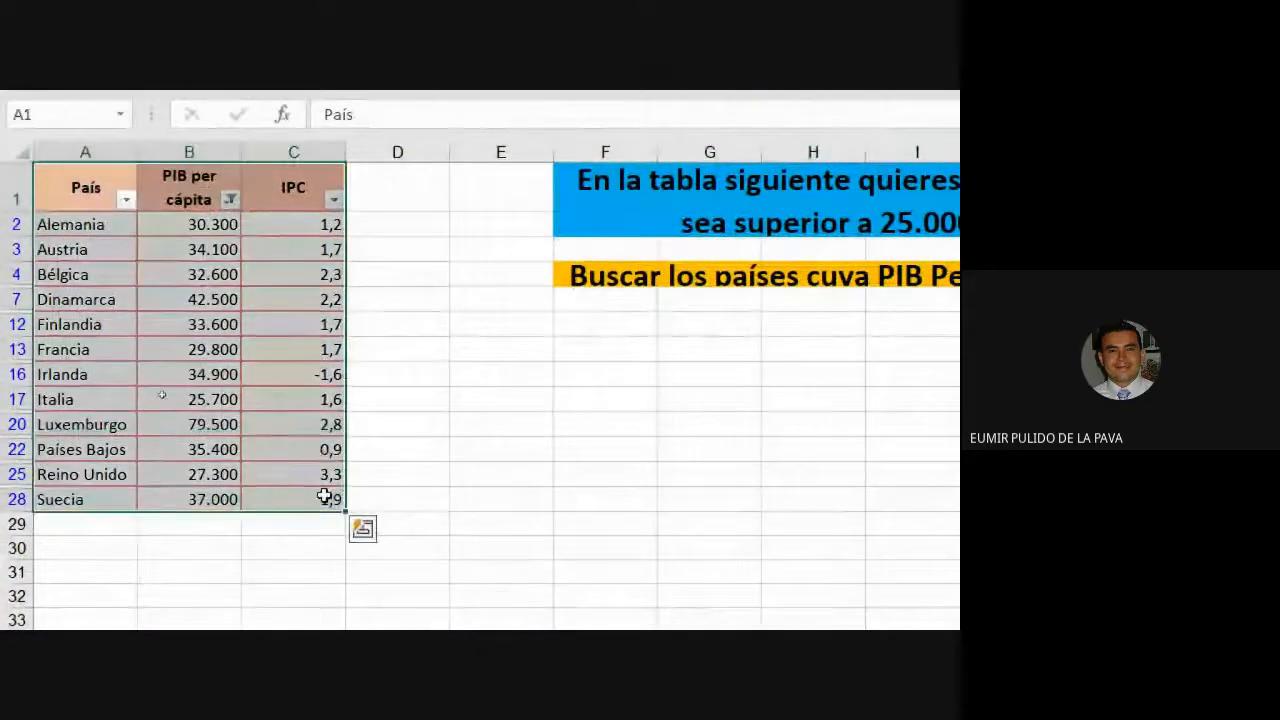
{"action": "key", "text": "ctrl+c"}
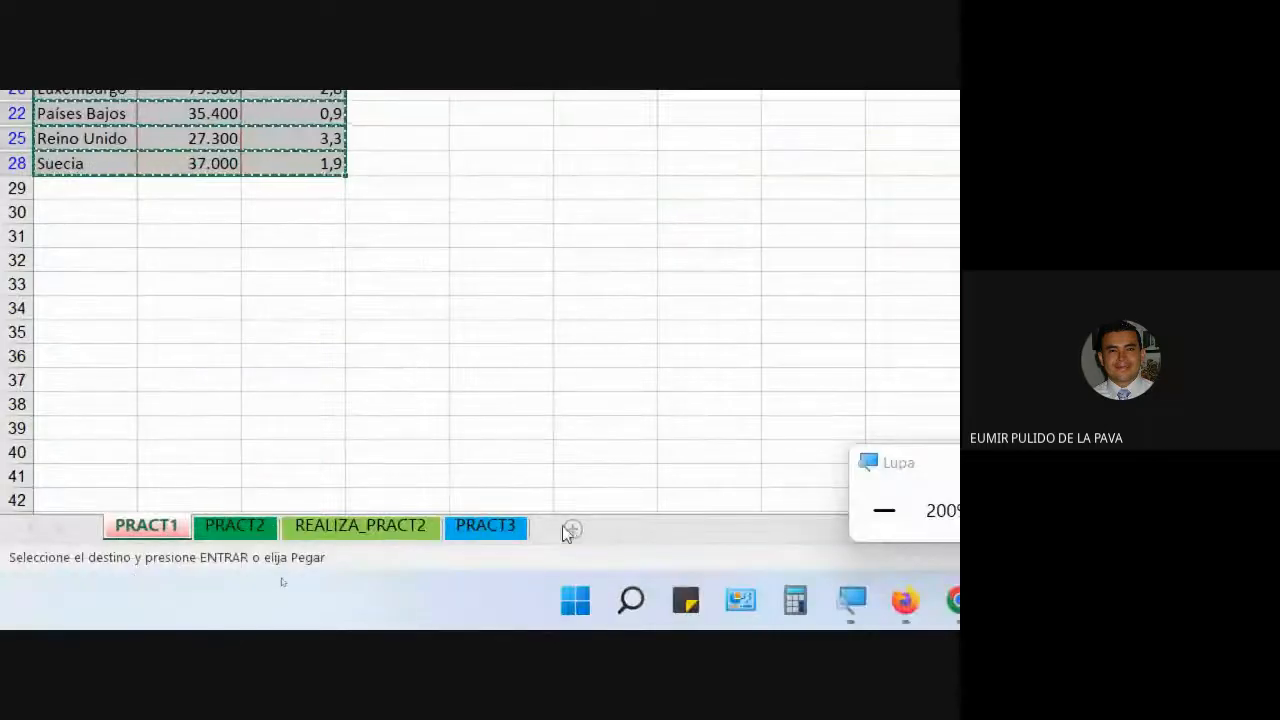
{"action": "left_click", "coordinate": [569, 530]}
{"action": "key", "text": "ctrl+v"}
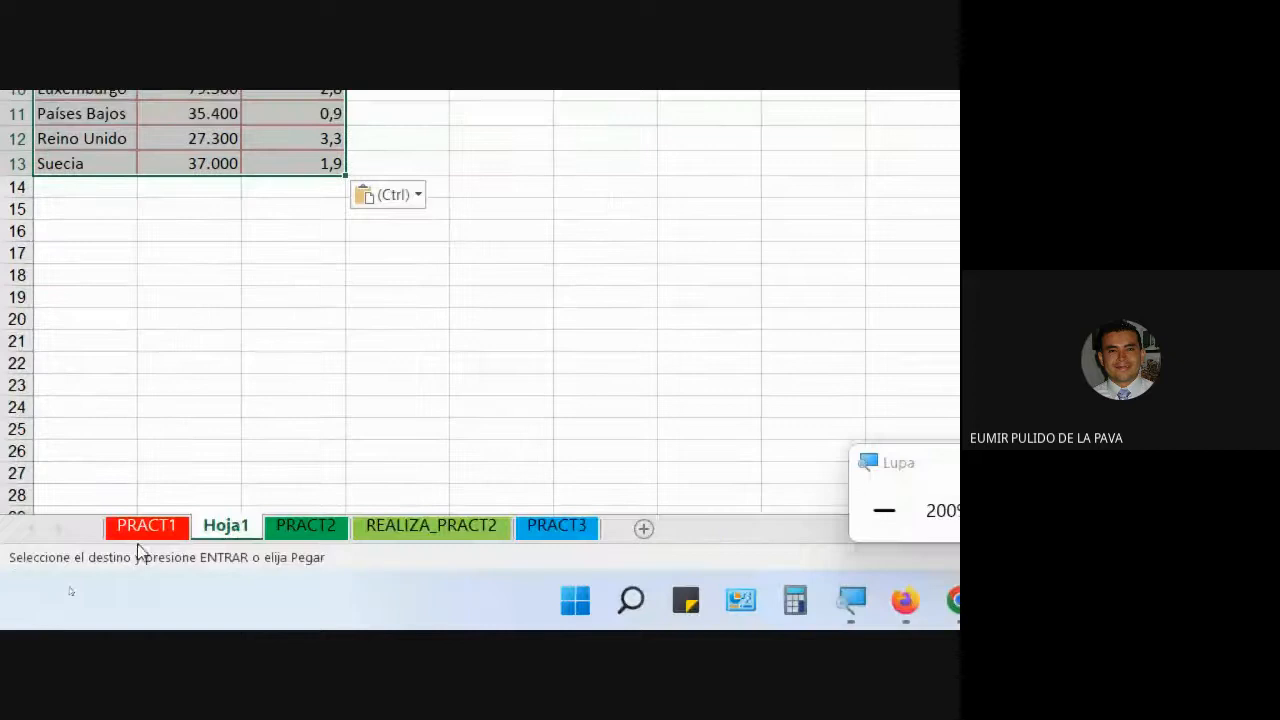
Back on PRACT1, clear the PIB per cápita filter and filter the IPC column to values less than 1
{"action": "left_click", "coordinate": [146, 526]}
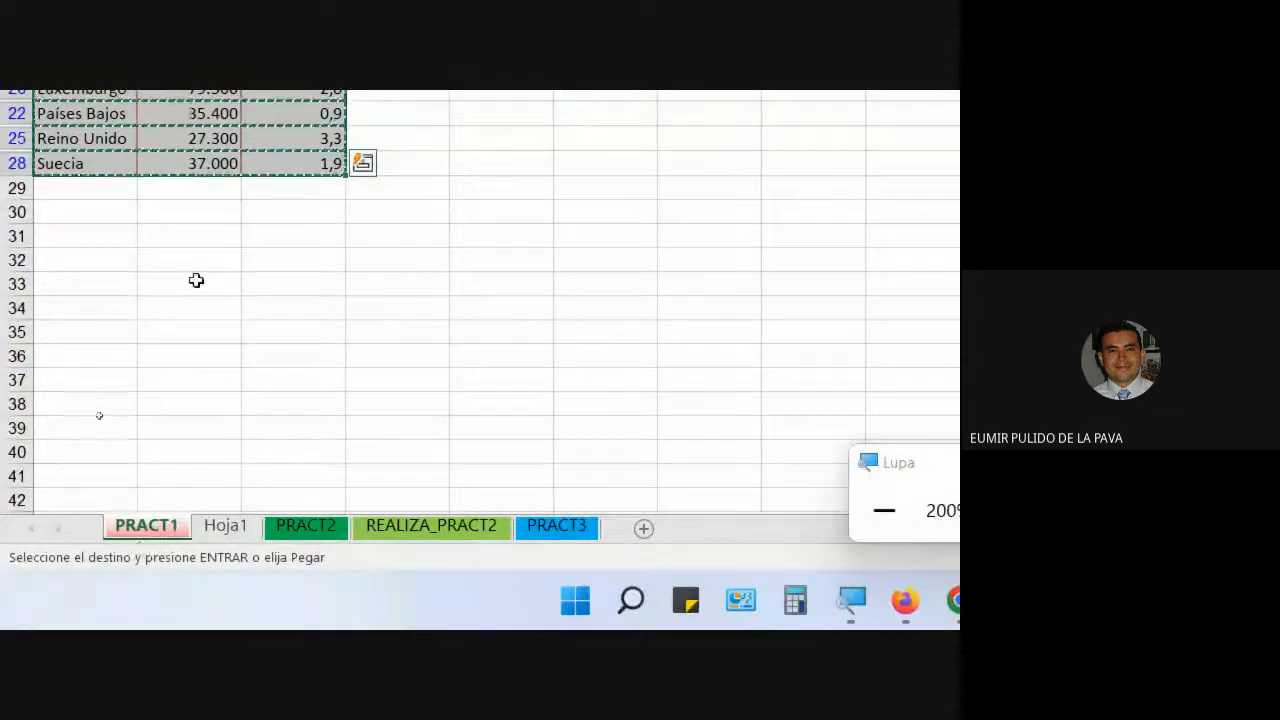
{"action": "left_click", "coordinate": [230, 215]}
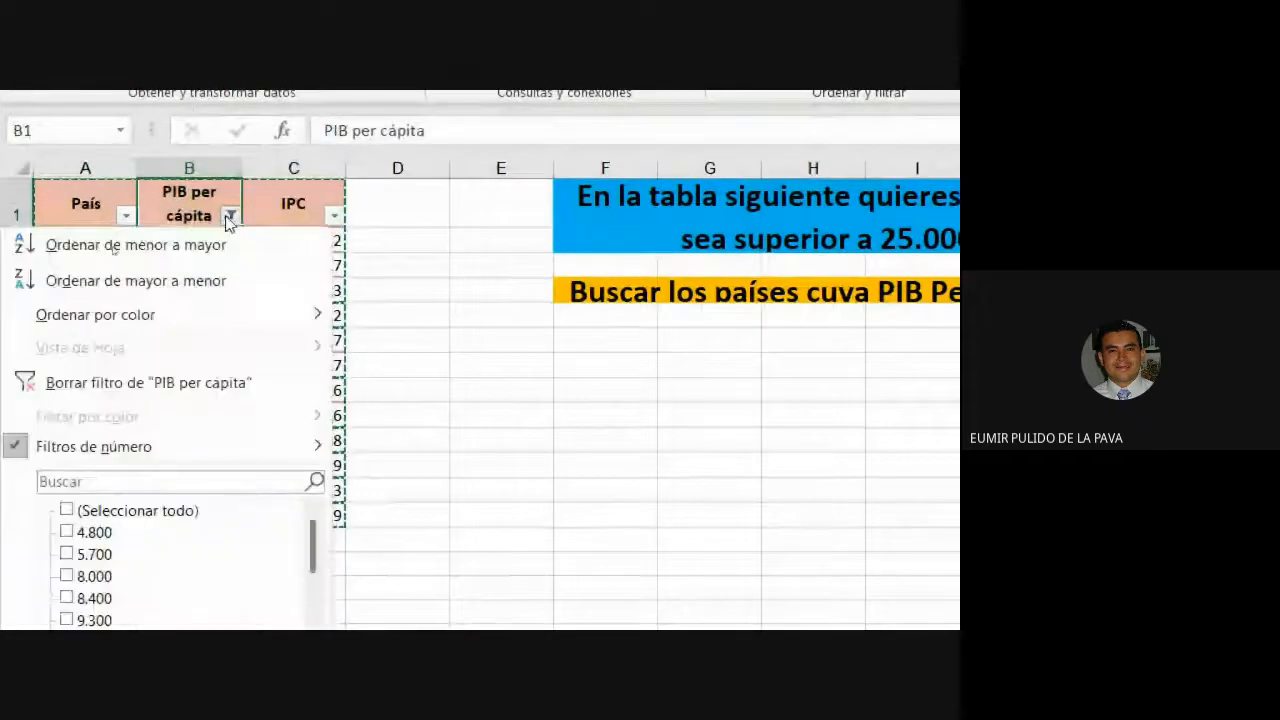
{"action": "left_click", "coordinate": [185, 382]}
{"action": "left_click", "coordinate": [333, 216]}
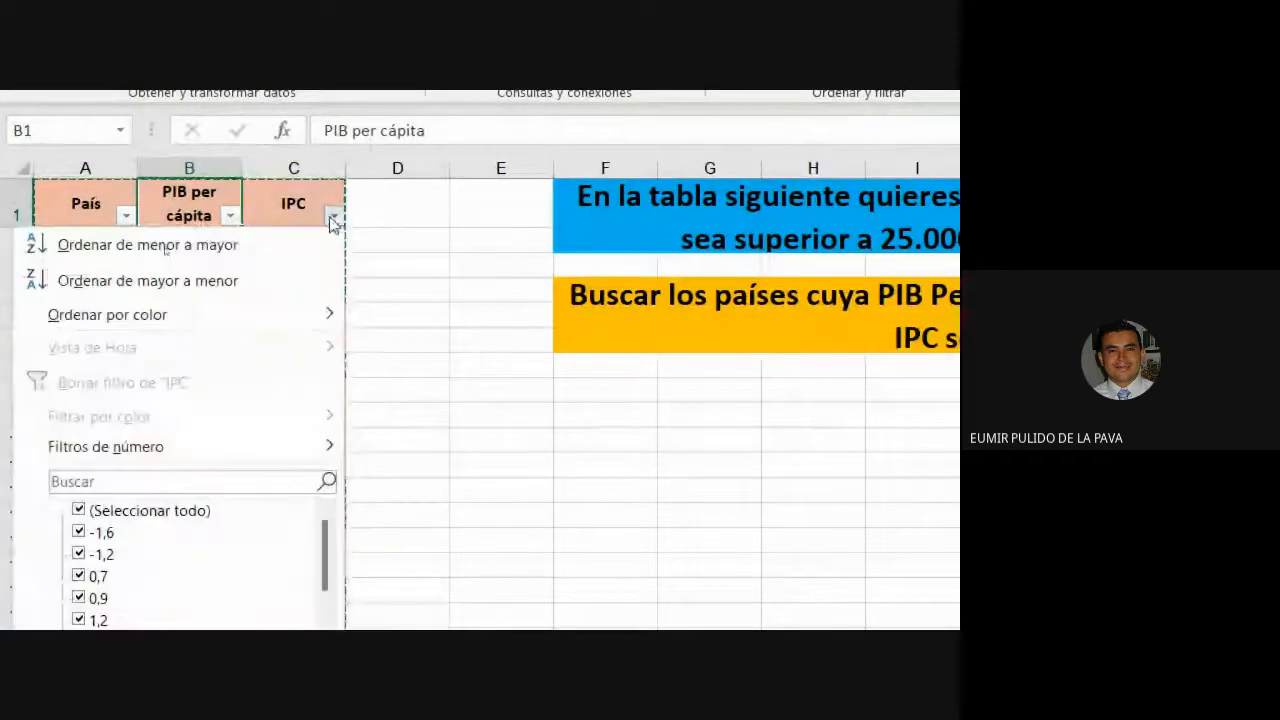
{"action": "mouse_move", "coordinate": [297, 452]}
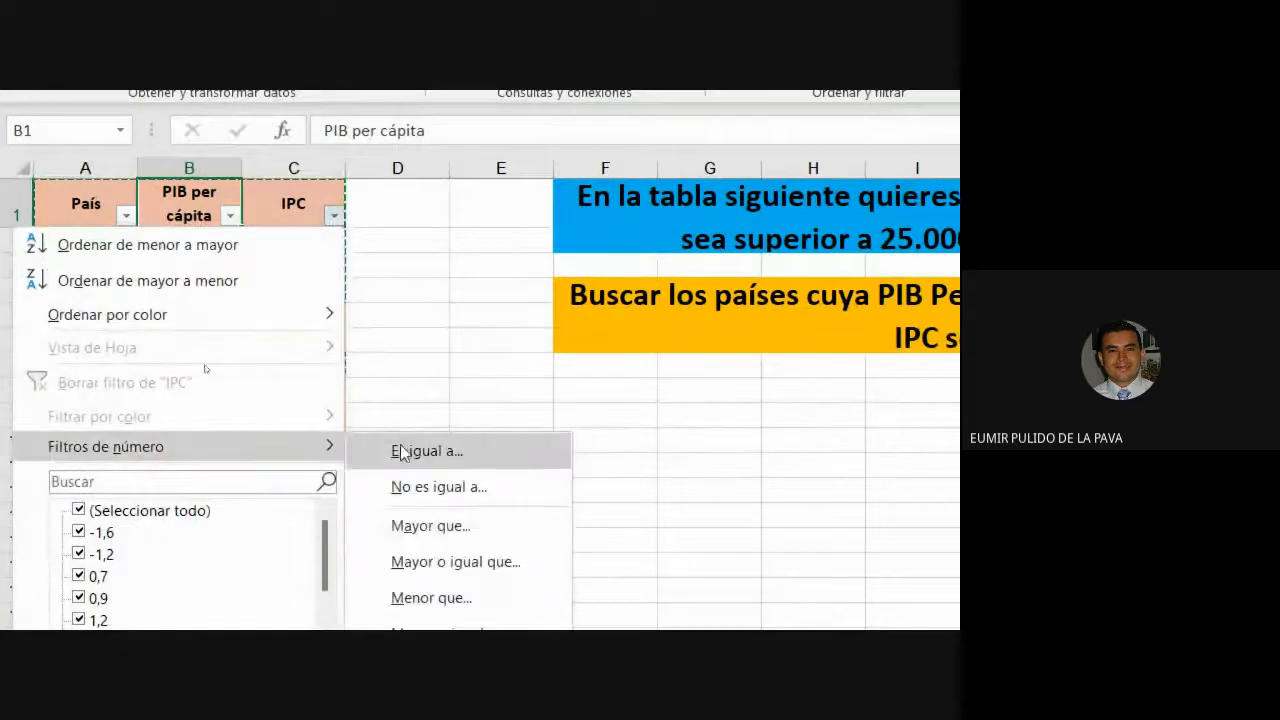
{"action": "left_click", "coordinate": [457, 597]}
{"action": "type", "text": "1"}
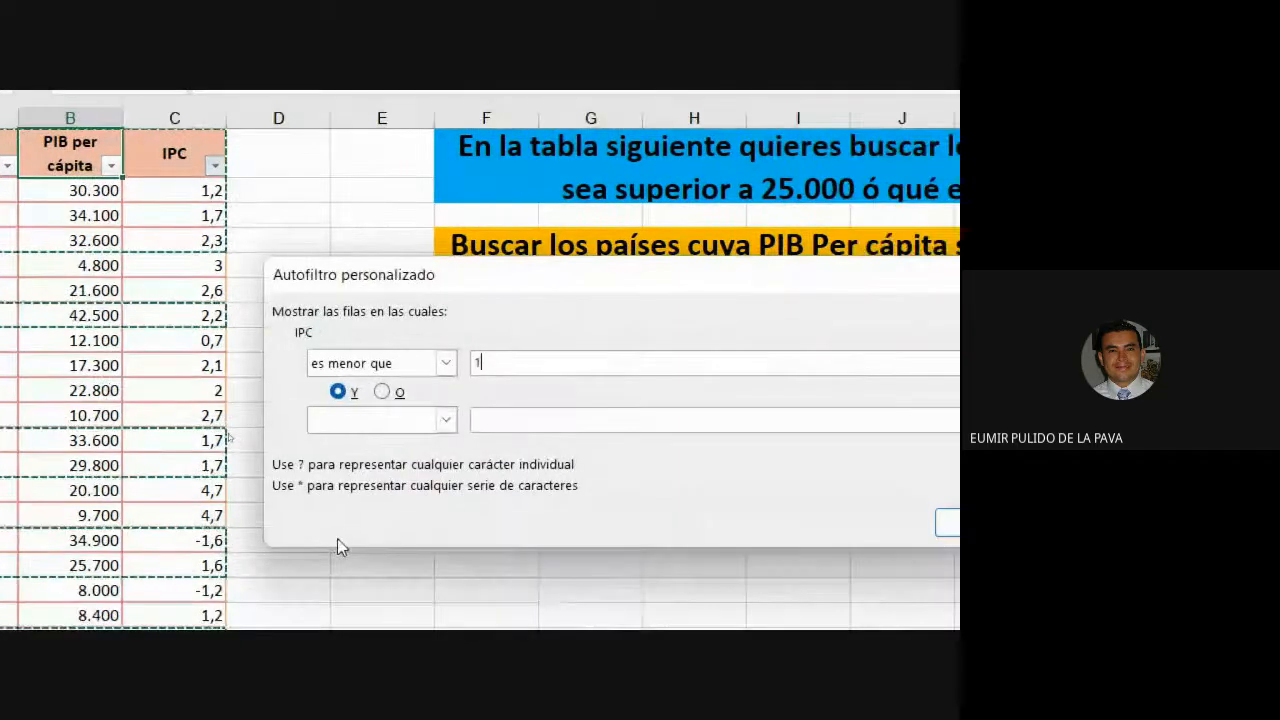
{"action": "key", "text": "Return"}
Copy the IPC-filtered table with its headers to cell E1 of Hoja1, beside the first result
{"action": "left_click_drag", "start_coordinate": [86, 360], "coordinate": [335, 471]}
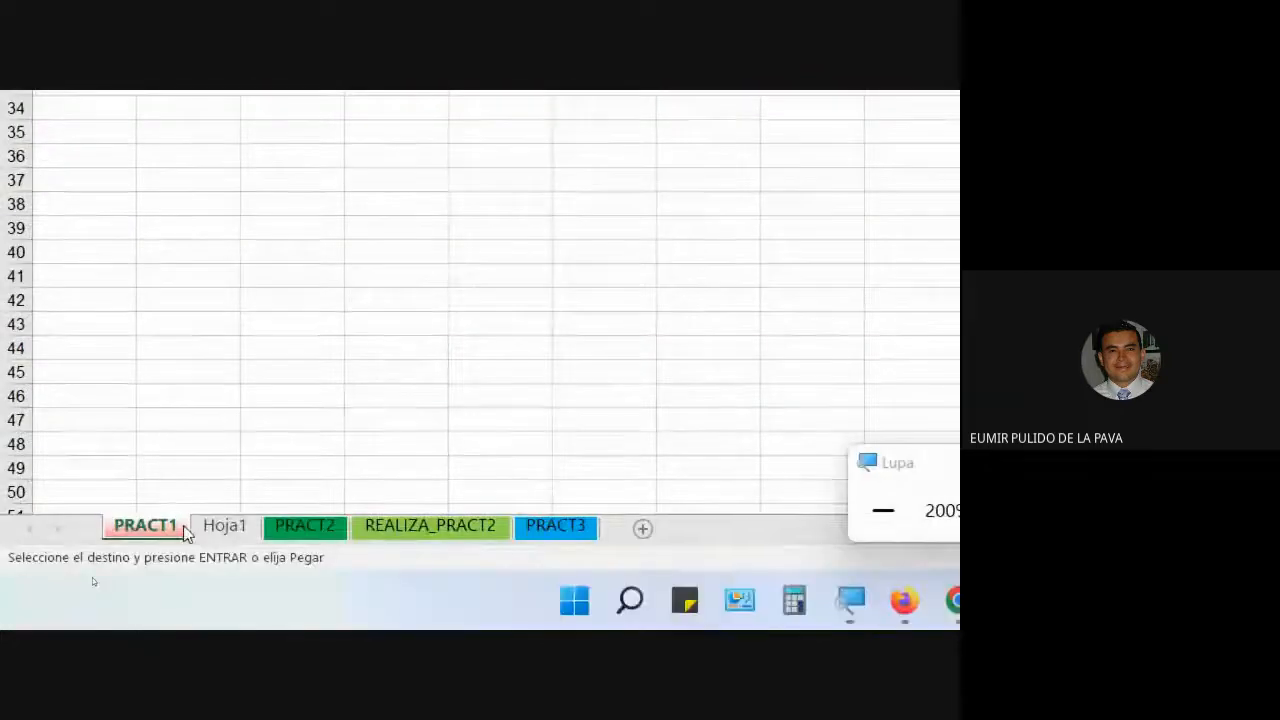
{"action": "left_click", "coordinate": [224, 525]}
{"action": "key", "text": "ctrl+v"}
{"action": "left_click", "coordinate": [527, 255]}
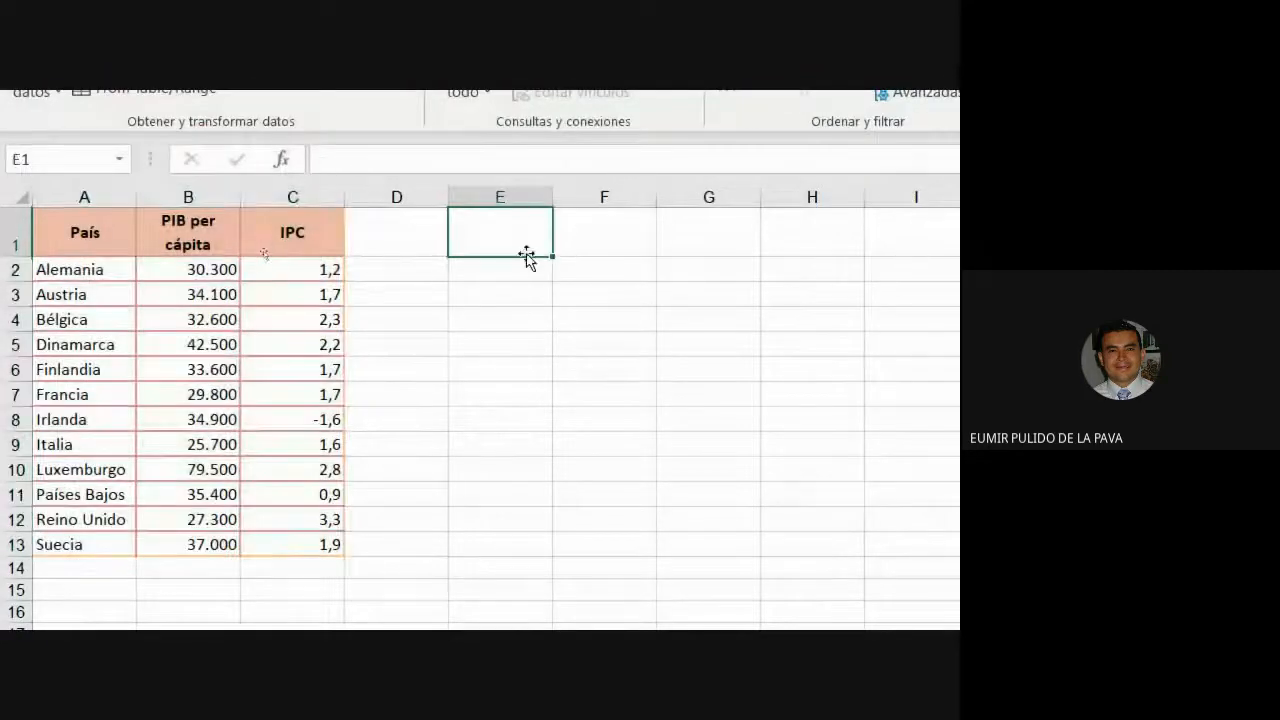
{"action": "key", "text": "ctrl+v"}
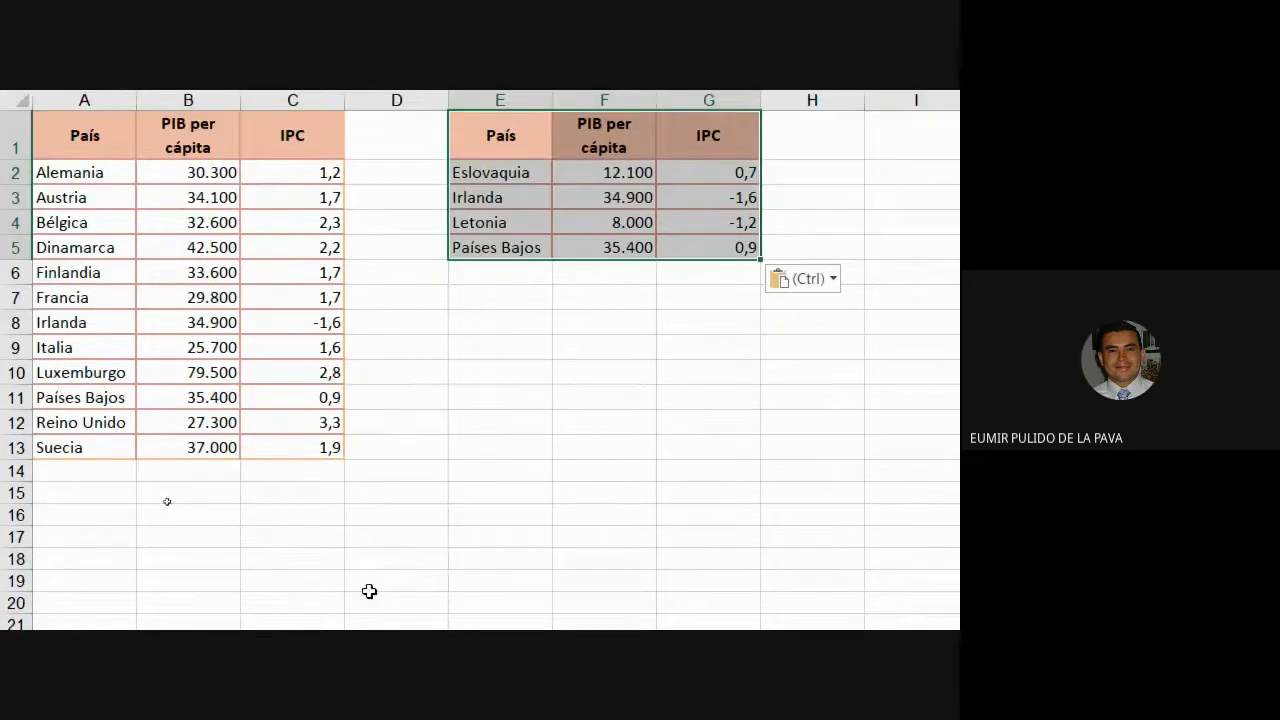
Back on PRACT1, clear the filter on the IPC column and select the yellow exercise statement
{"action": "left_click", "coordinate": [142, 534]}
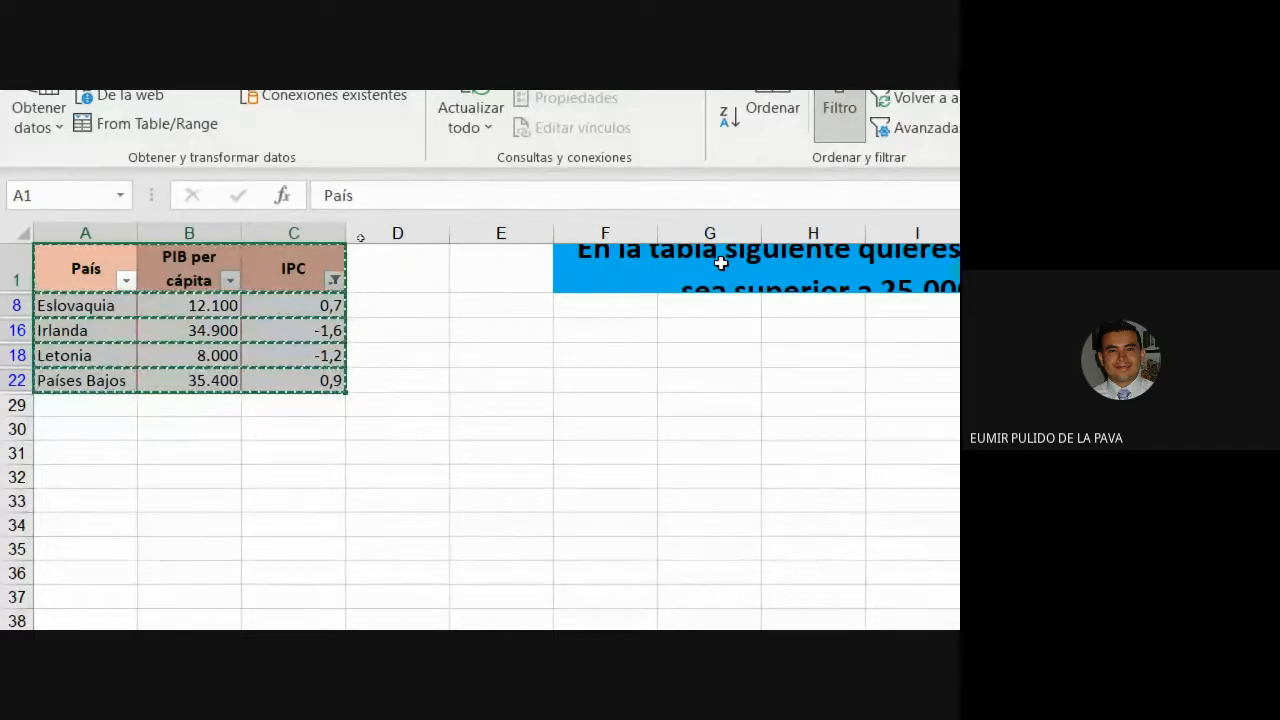
{"action": "left_click", "coordinate": [200, 224]}
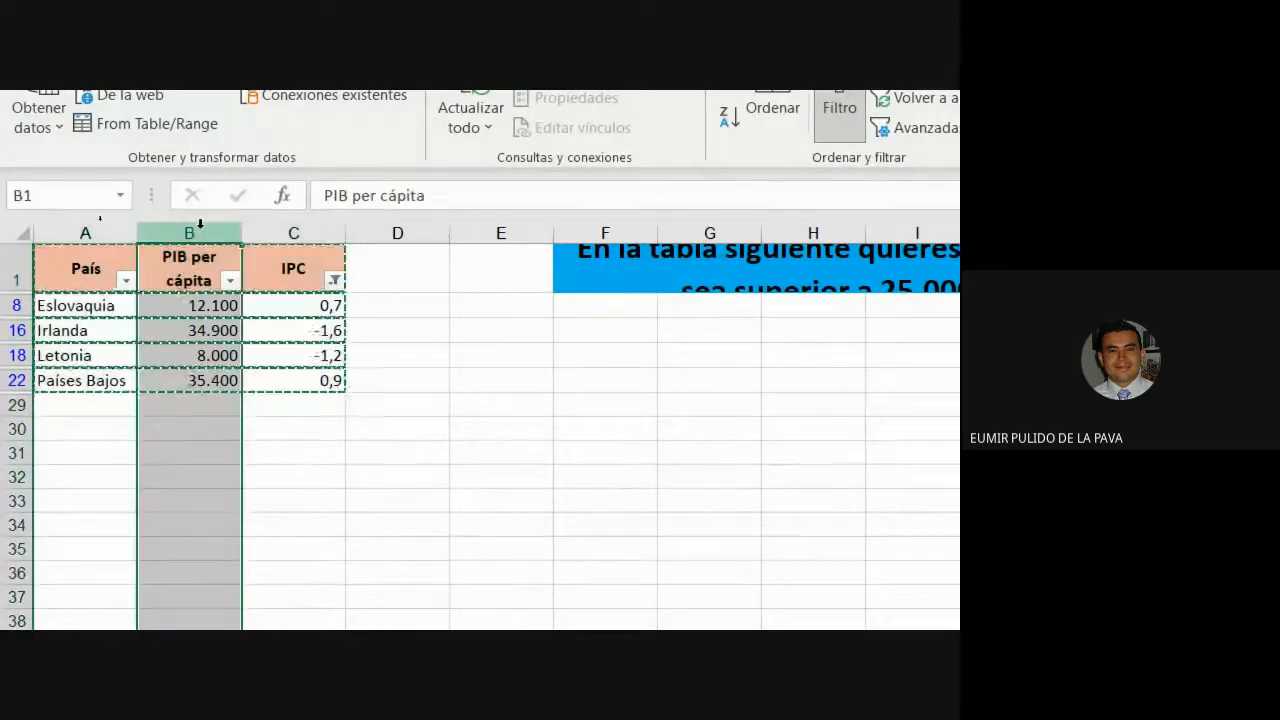
{"action": "left_click", "coordinate": [288, 229]}
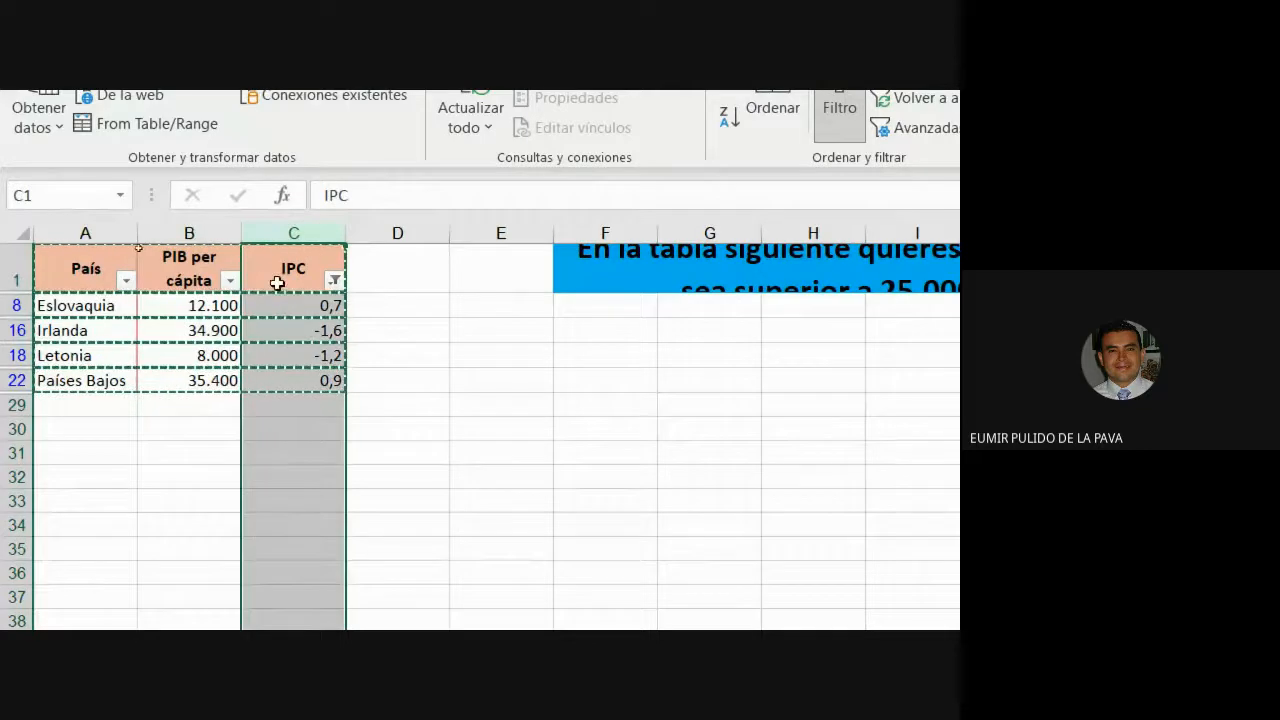
{"action": "left_click", "coordinate": [335, 282]}
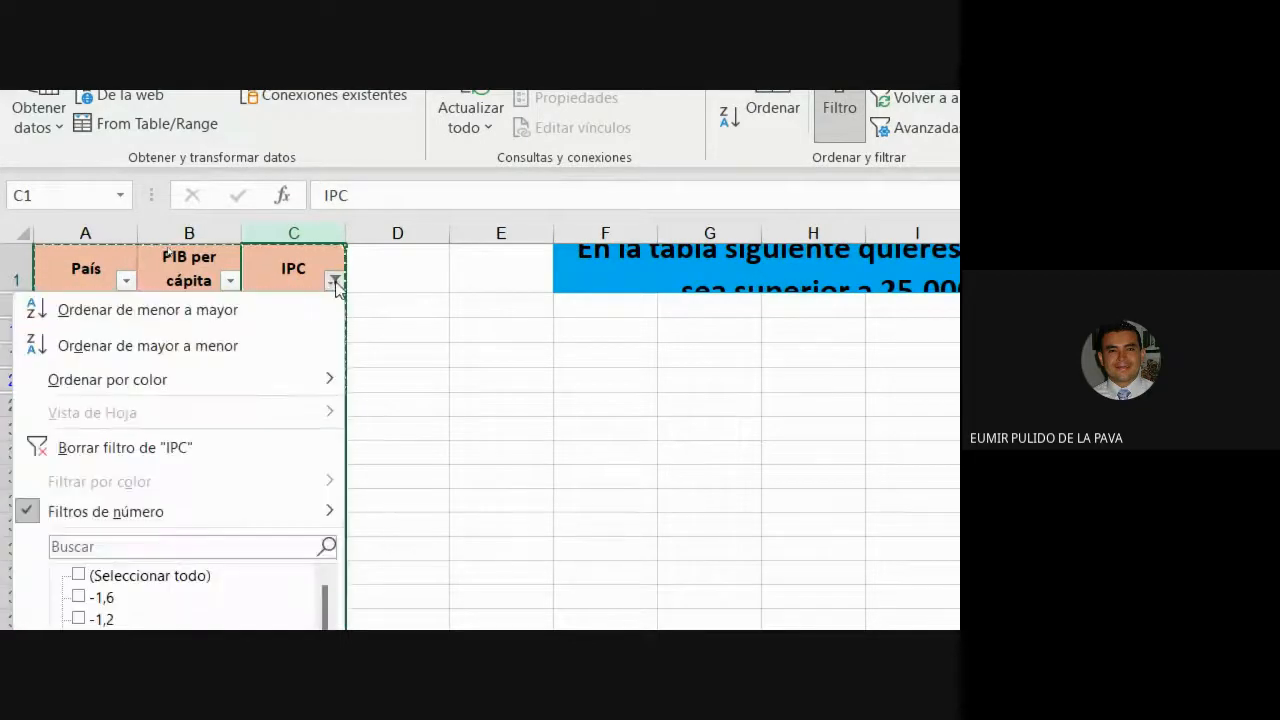
{"action": "left_click", "coordinate": [229, 452]}
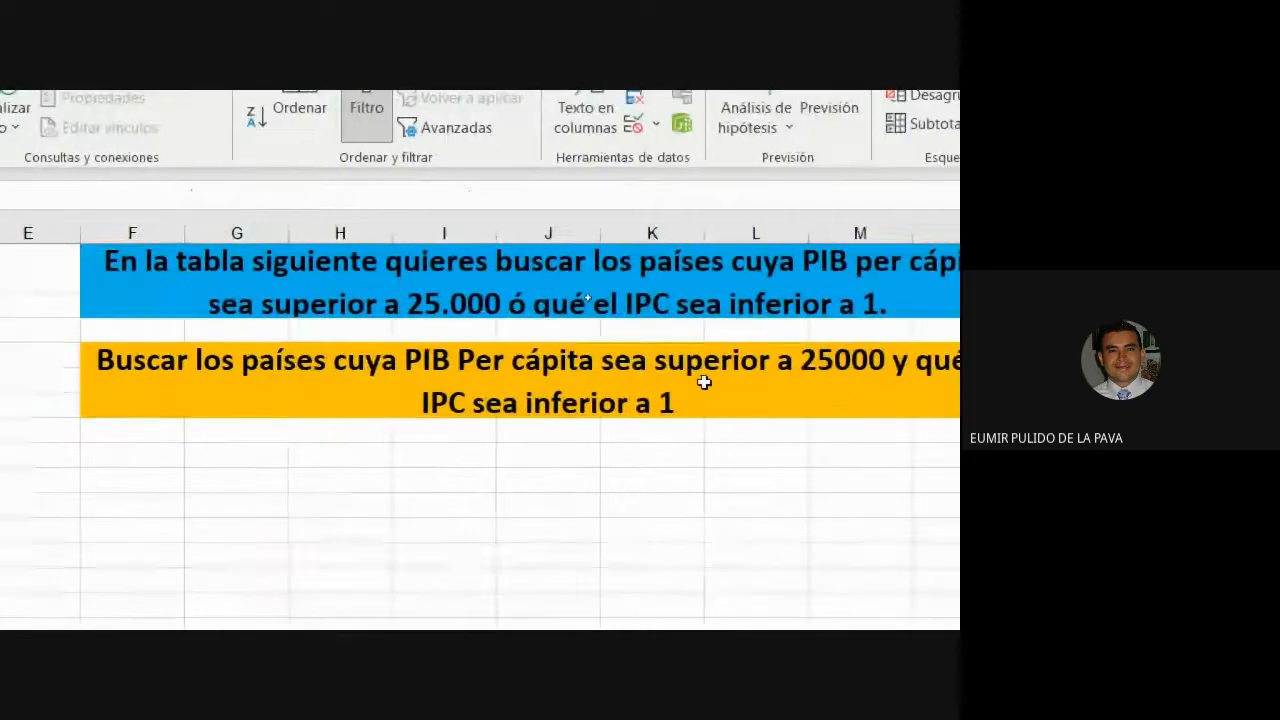
{"action": "left_click", "coordinate": [806, 384]}
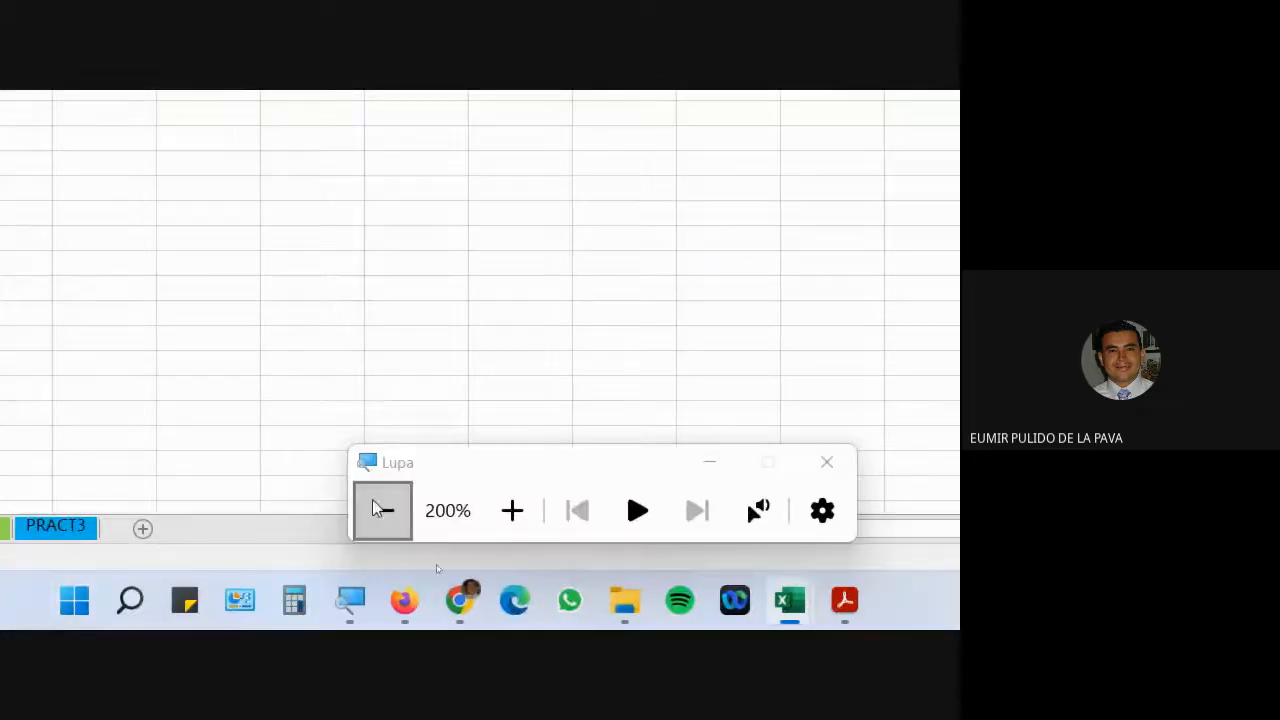
Reduce the magnifier to 100% and minimize it, check the Meet call chat for replies, and return to the Excel workbook
{"action": "left_click", "coordinate": [383, 509]}
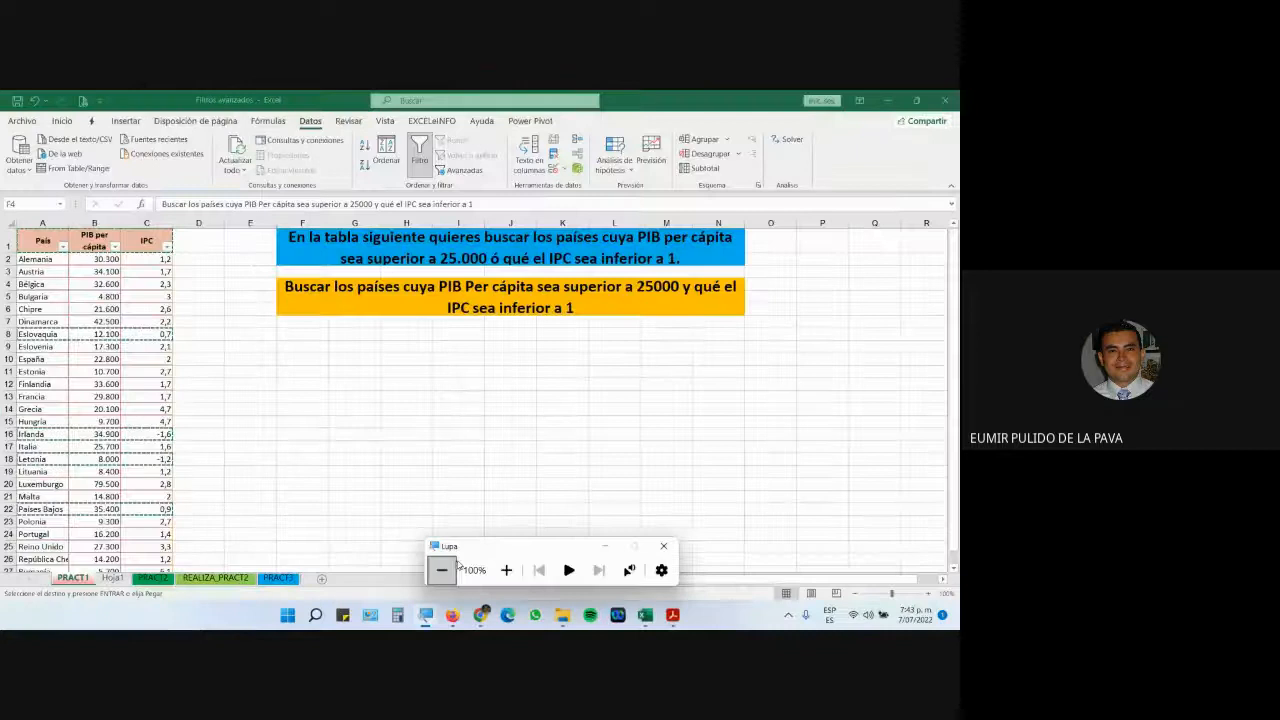
{"action": "mouse_move", "coordinate": [481, 615]}
{"action": "left_click", "coordinate": [400, 506]}
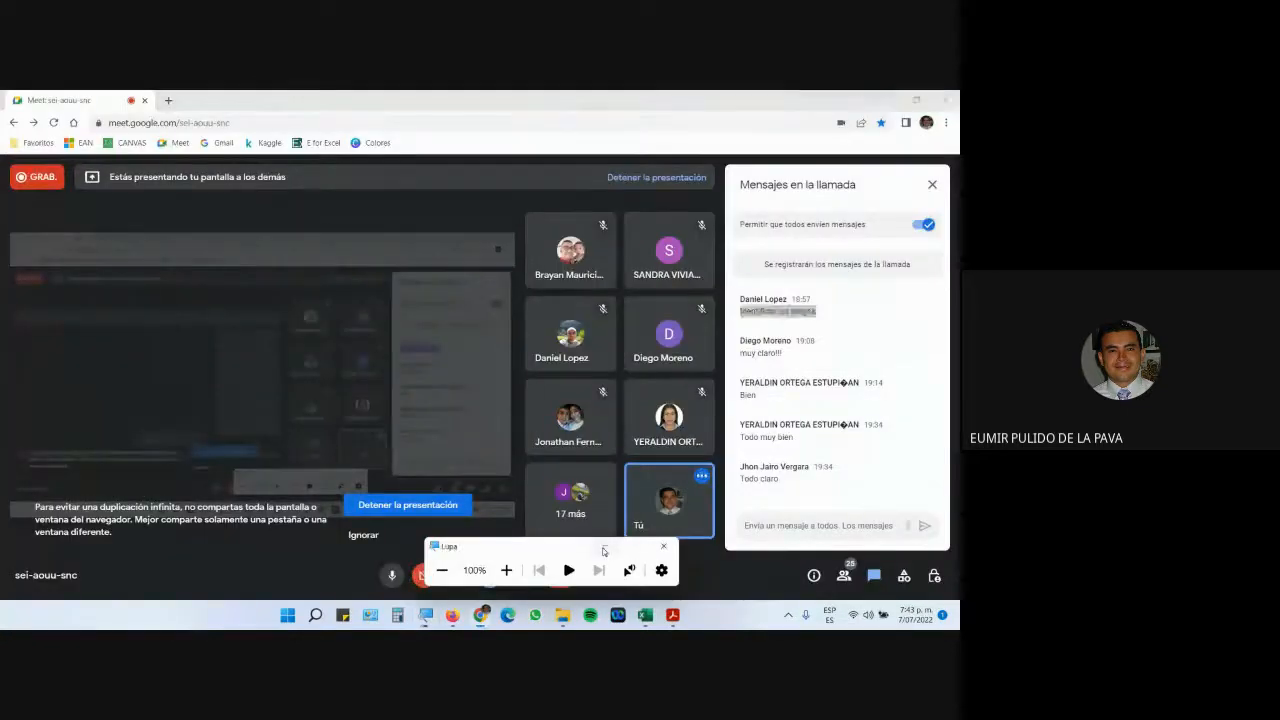
{"action": "left_click", "coordinate": [603, 549]}
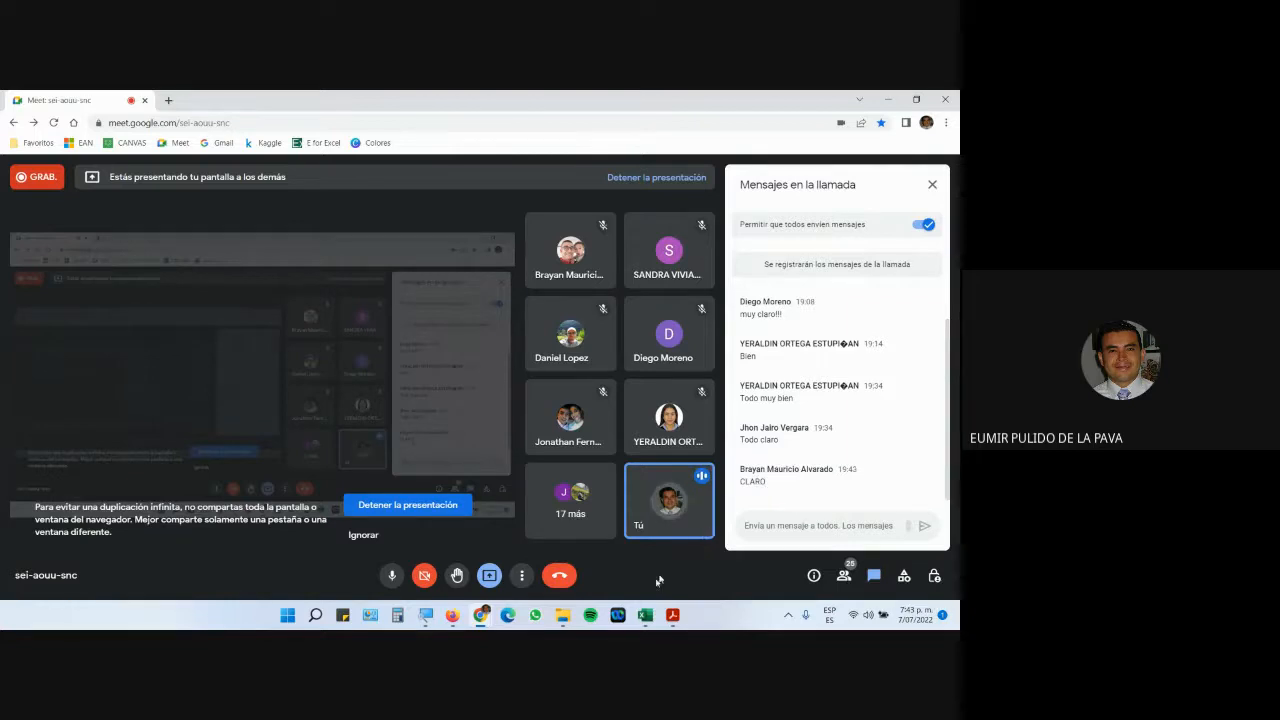
{"action": "mouse_move", "coordinate": [645, 615]}
{"action": "left_click", "coordinate": [570, 520]}
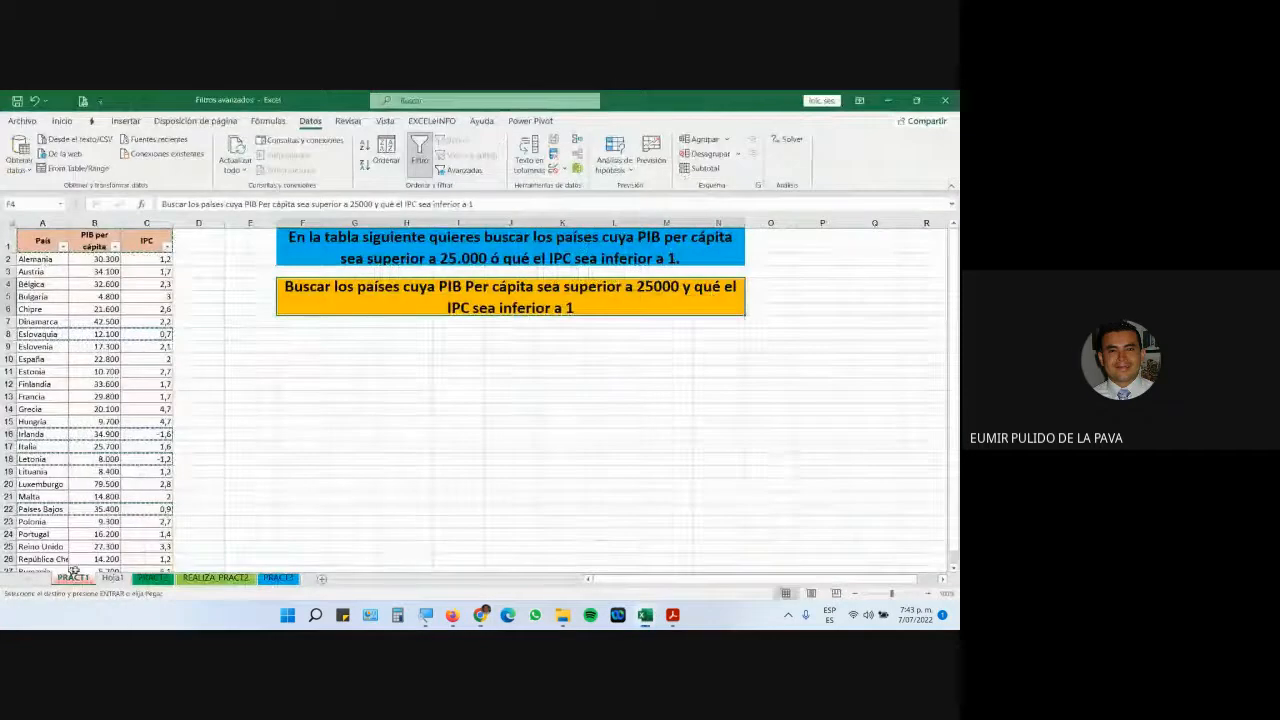
On Hoja1, fill the Irlanda and Países Bajos rows in both result tables with light blue
{"action": "left_click", "coordinate": [112, 578]}
{"action": "left_click", "coordinate": [252, 334]}
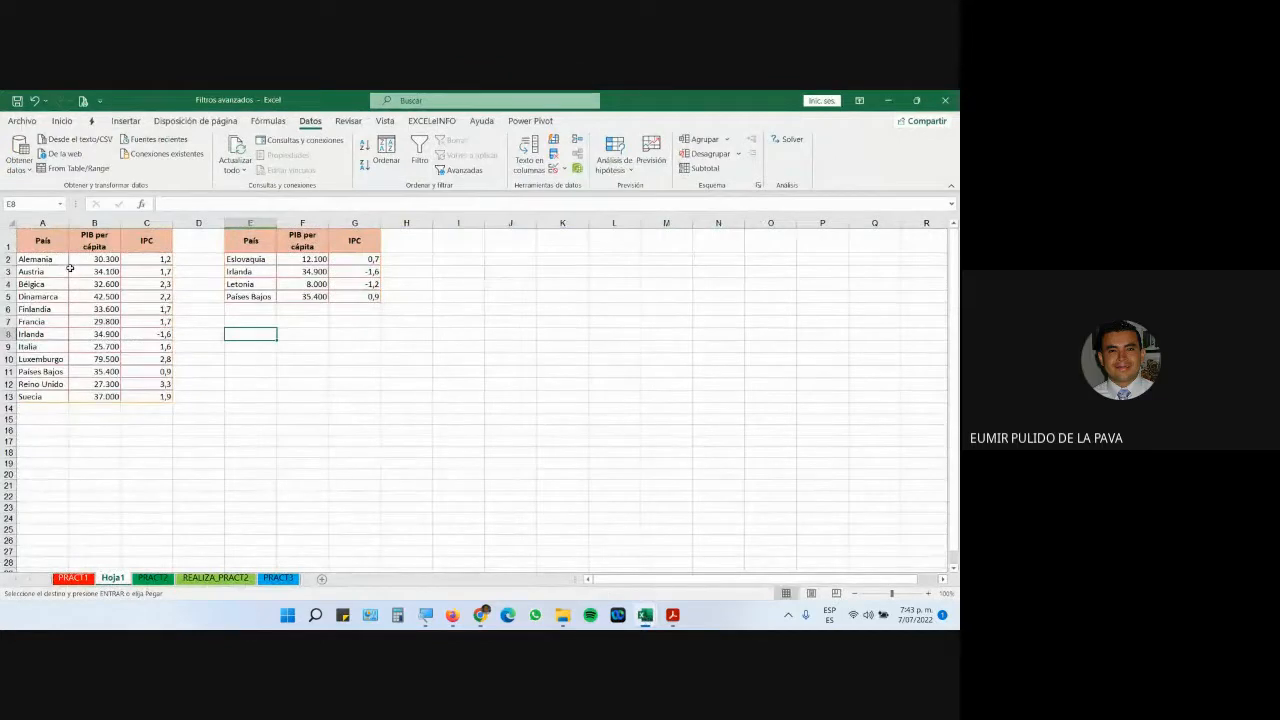
{"action": "left_click_drag", "start_coordinate": [44, 259], "coordinate": [45, 397]}
{"action": "left_click_drag", "start_coordinate": [240, 259], "coordinate": [362, 272]}
{"action": "left_click_drag", "start_coordinate": [253, 299], "coordinate": [370, 297], "text": "ctrl"}
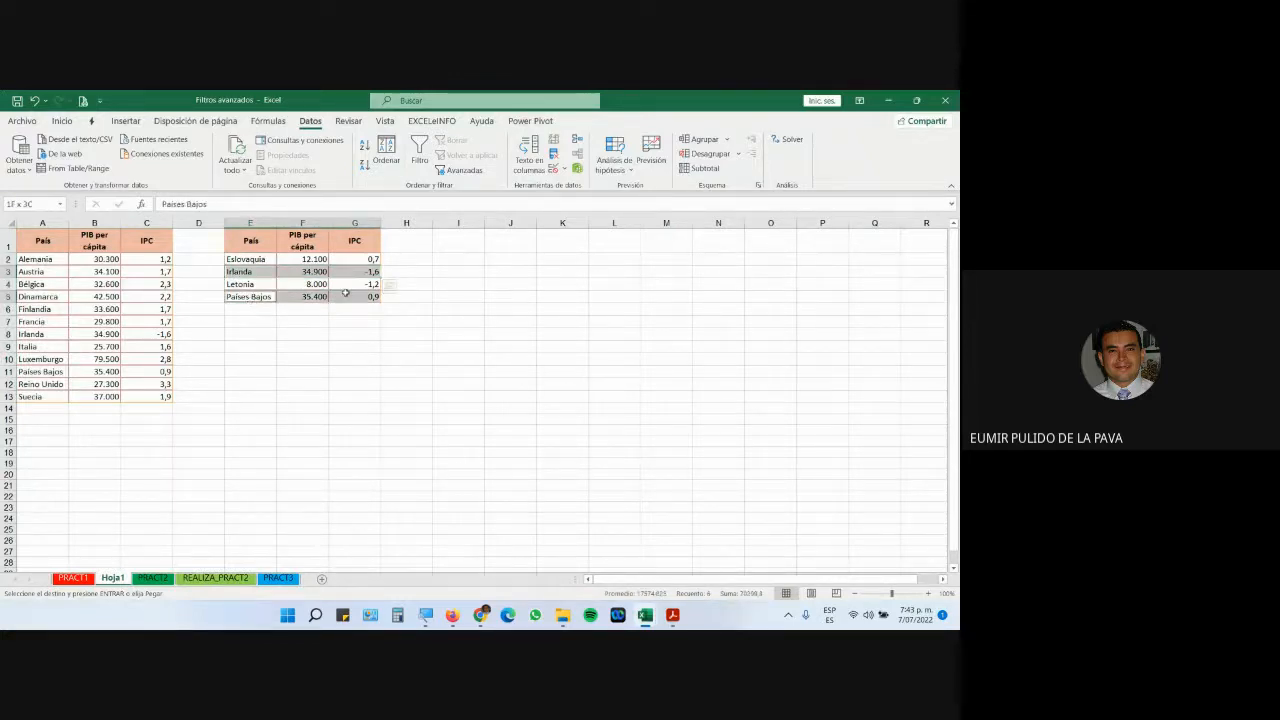
{"action": "left_click_drag", "start_coordinate": [35, 334], "coordinate": [147, 334], "text": "ctrl"}
{"action": "left_click_drag", "start_coordinate": [47, 371], "coordinate": [165, 371], "text": "ctrl"}
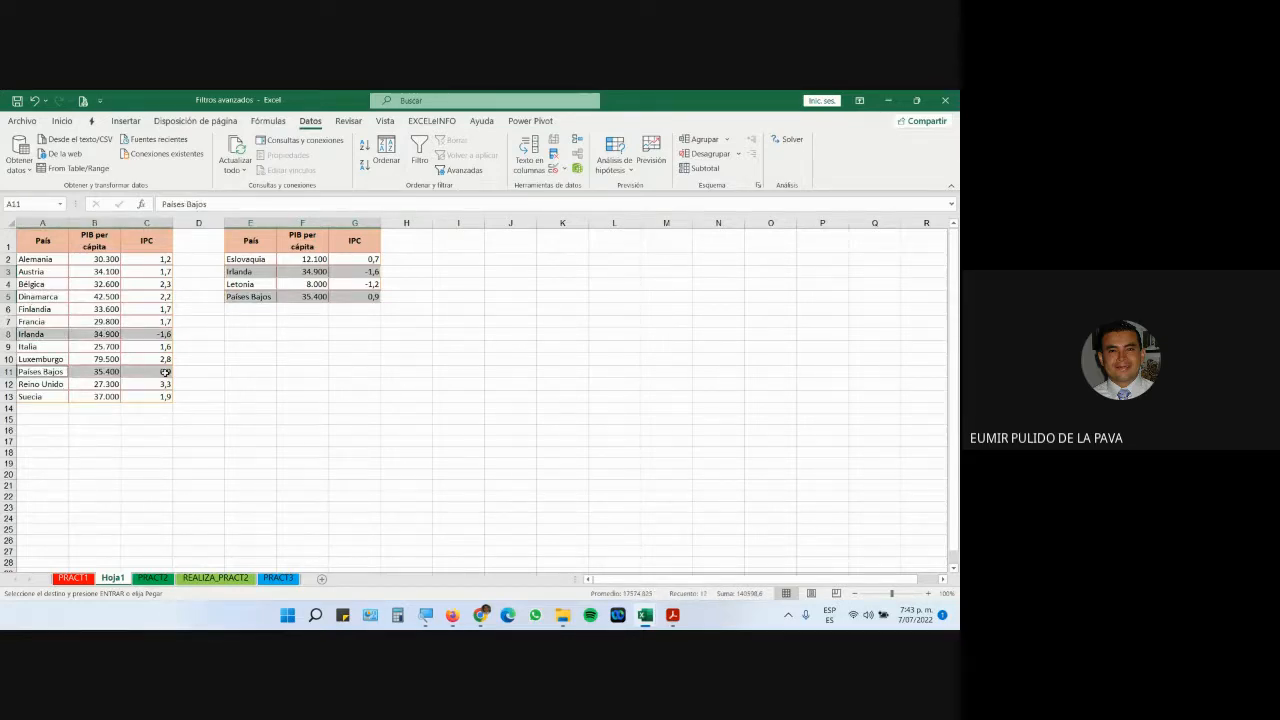
{"action": "left_click", "coordinate": [62, 121]}
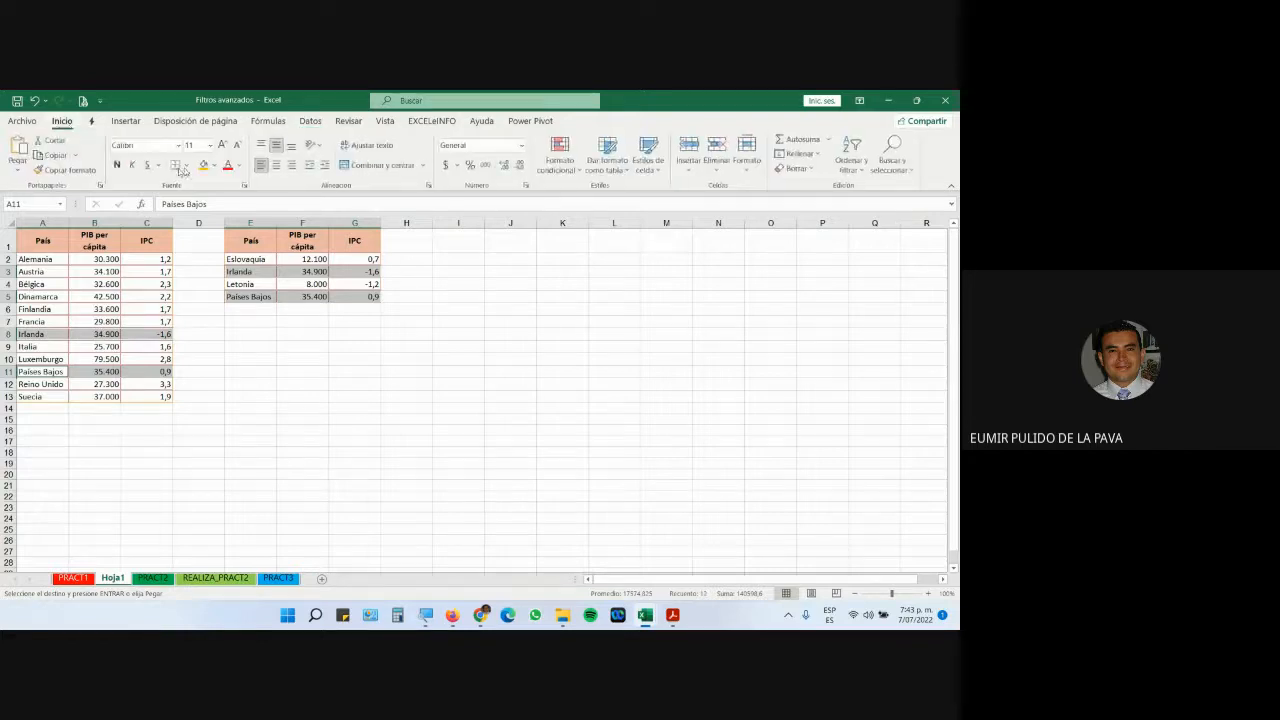
{"action": "left_click", "coordinate": [214, 165]}
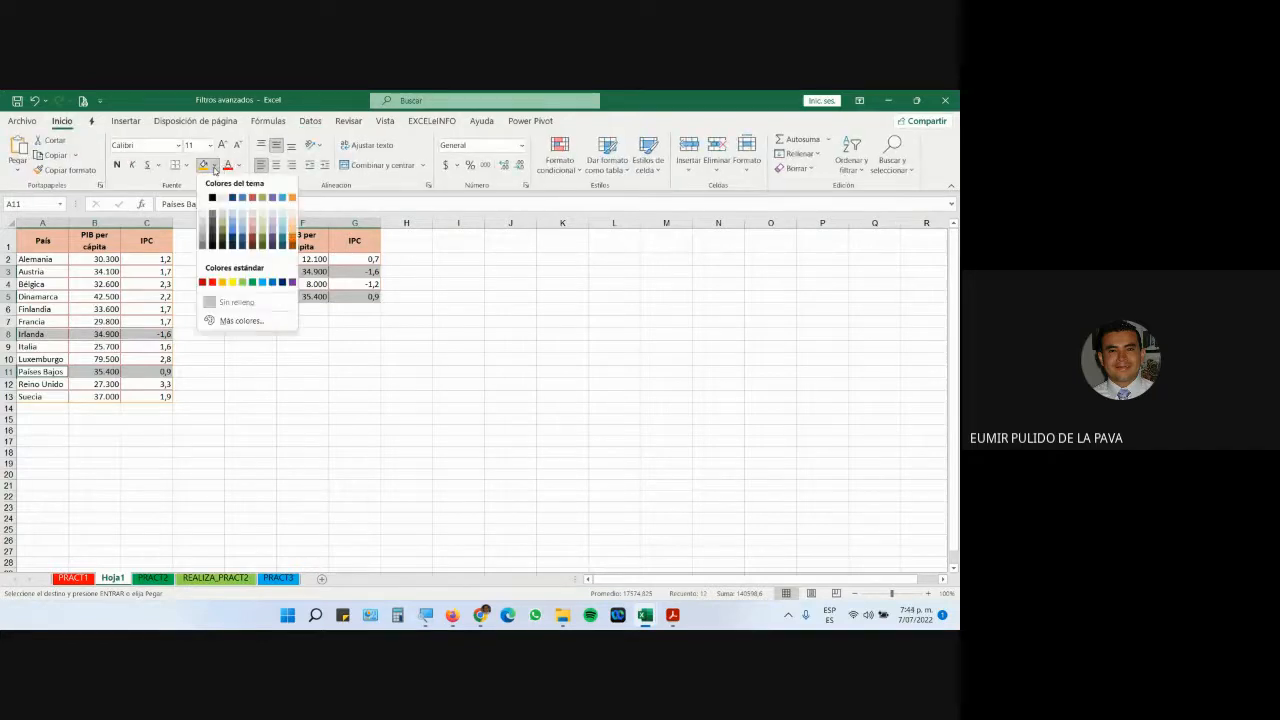
{"action": "left_click", "coordinate": [258, 284]}
{"action": "left_click", "coordinate": [260, 343]}
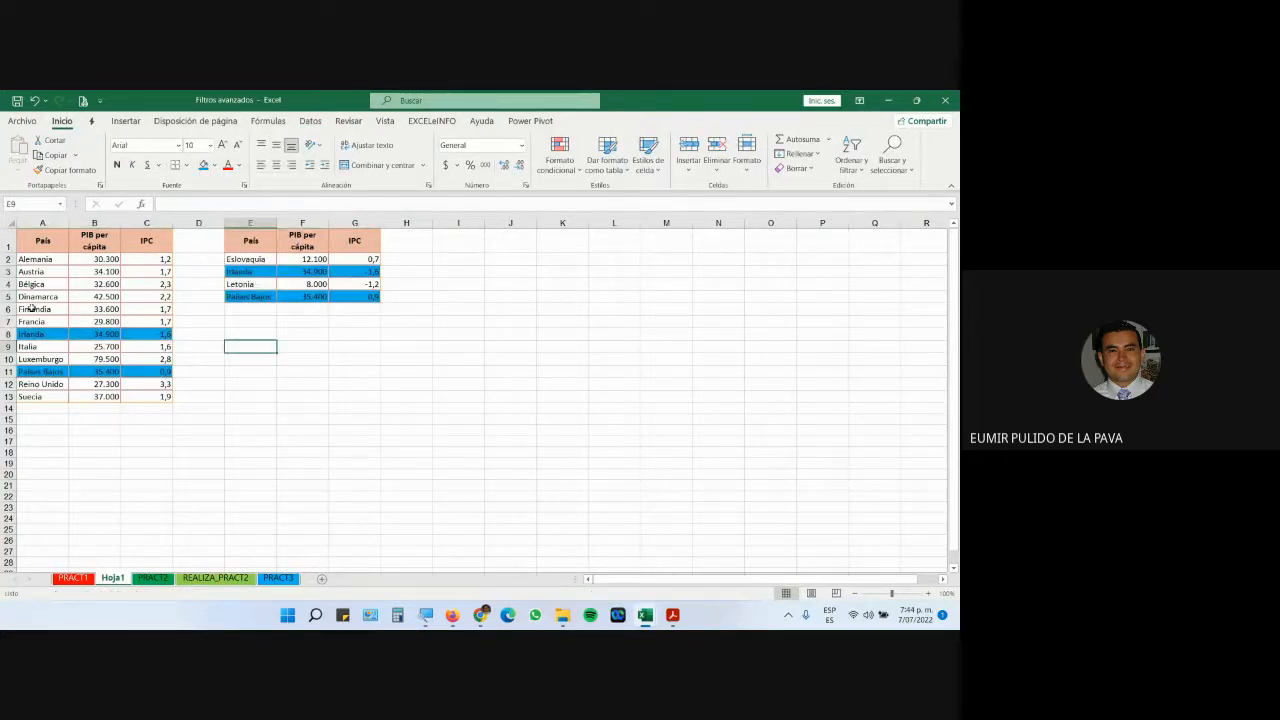
Compare the two result tables on Hoja1 with the OR condition in the blue statement on PRACT1
{"action": "left_click_drag", "start_coordinate": [48, 260], "coordinate": [54, 398]}
{"action": "left_click_drag", "start_coordinate": [240, 261], "coordinate": [420, 260]}
{"action": "left_click_drag", "start_coordinate": [255, 286], "coordinate": [425, 293]}
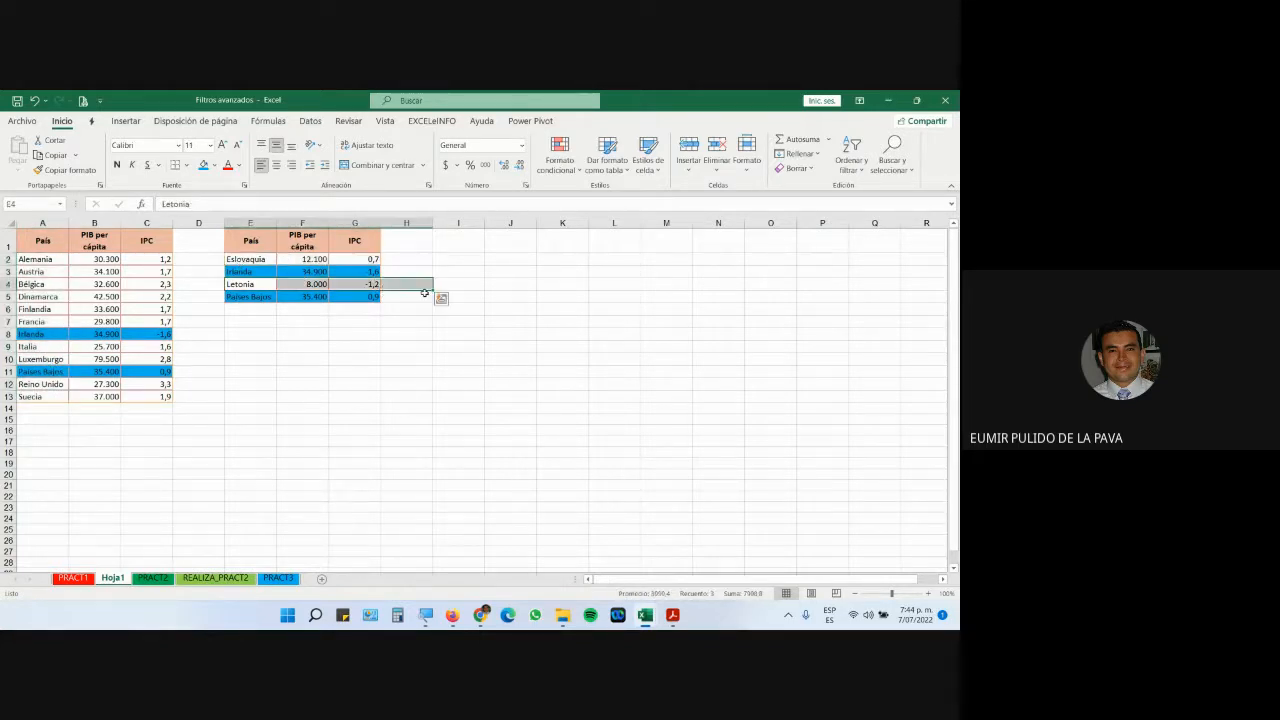
{"action": "left_click", "coordinate": [71, 577]}
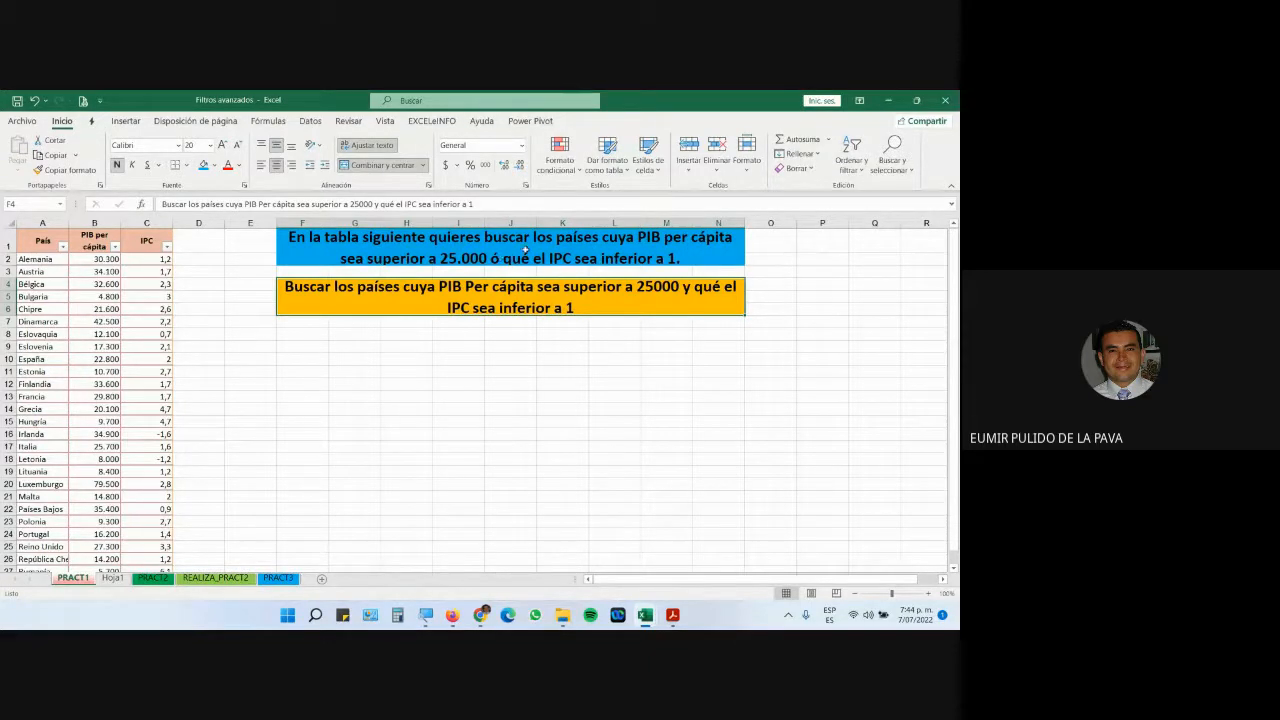
{"action": "left_click", "coordinate": [110, 578]}
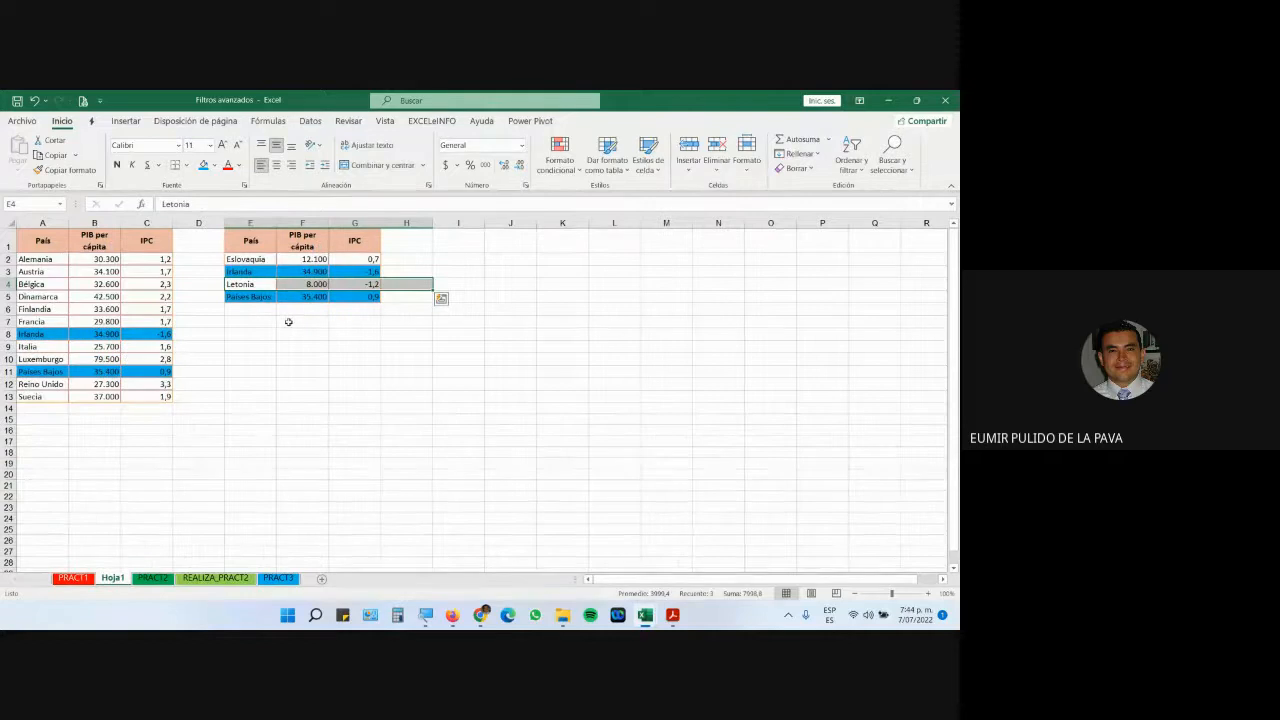
{"action": "left_click", "coordinate": [357, 267]}
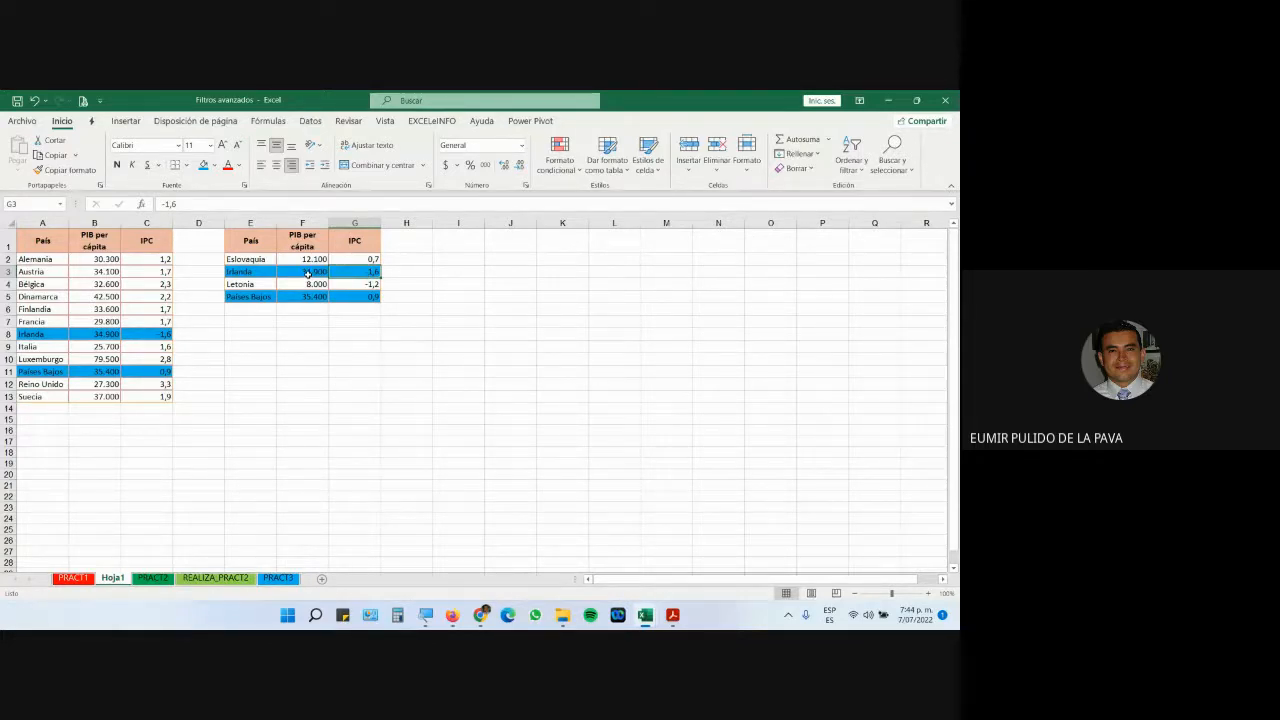
{"action": "left_click_drag", "start_coordinate": [43, 222], "coordinate": [365, 224]}
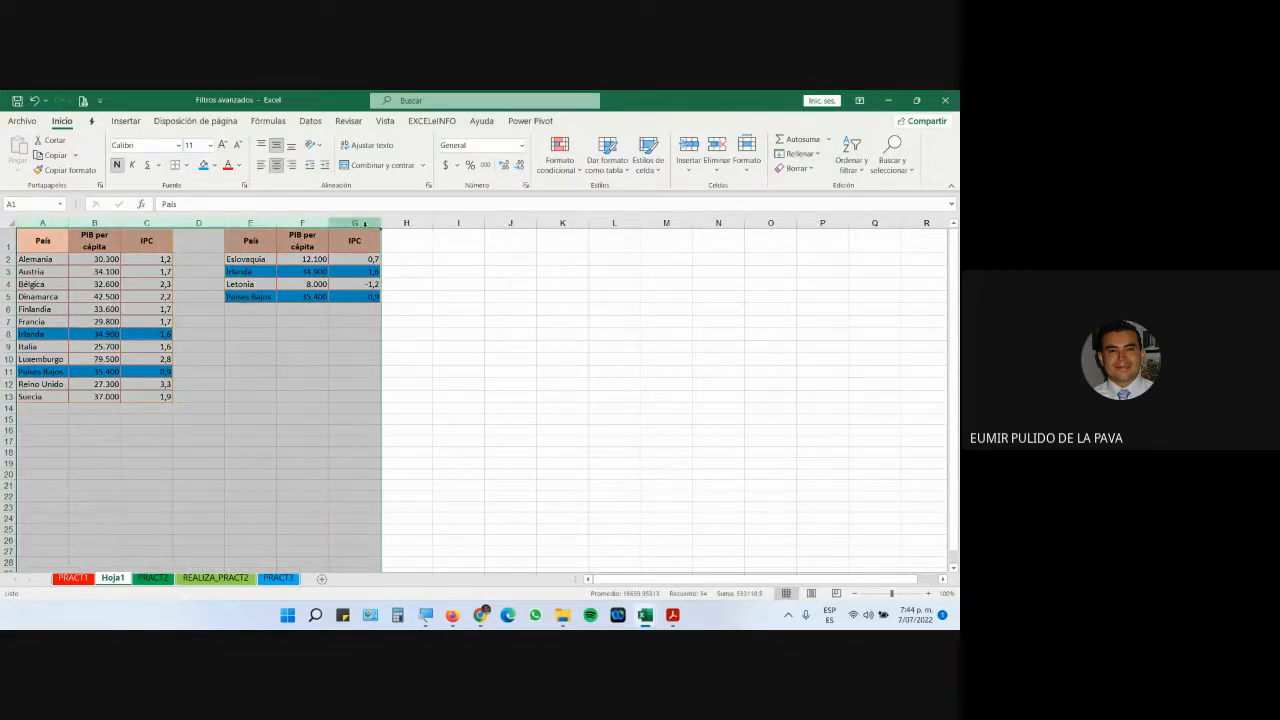
On PRACT1, turn off the filter and copy the País, PIB per cápita and IPC headers to cell F14
{"action": "left_click", "coordinate": [73, 578]}
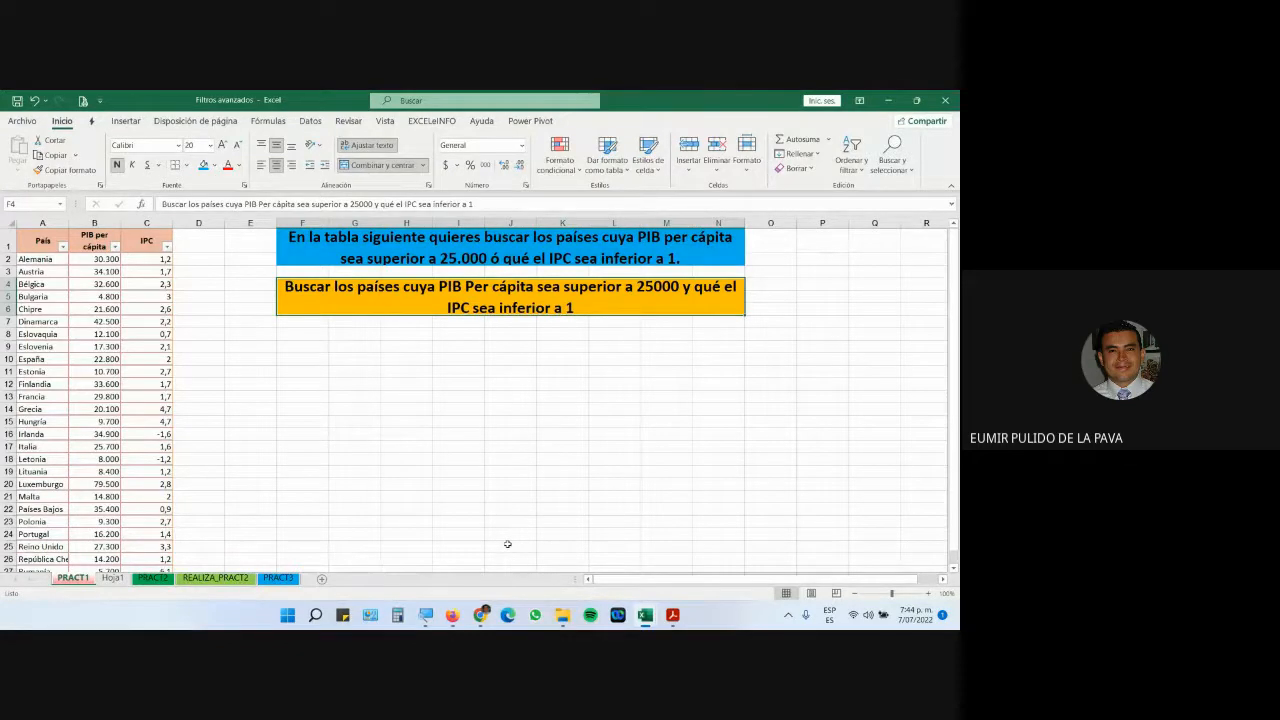
{"action": "key", "text": "ctrl+shift+l"}
{"action": "left_click_drag", "start_coordinate": [40, 241], "coordinate": [145, 241]}
{"action": "left_click", "coordinate": [52, 155]}
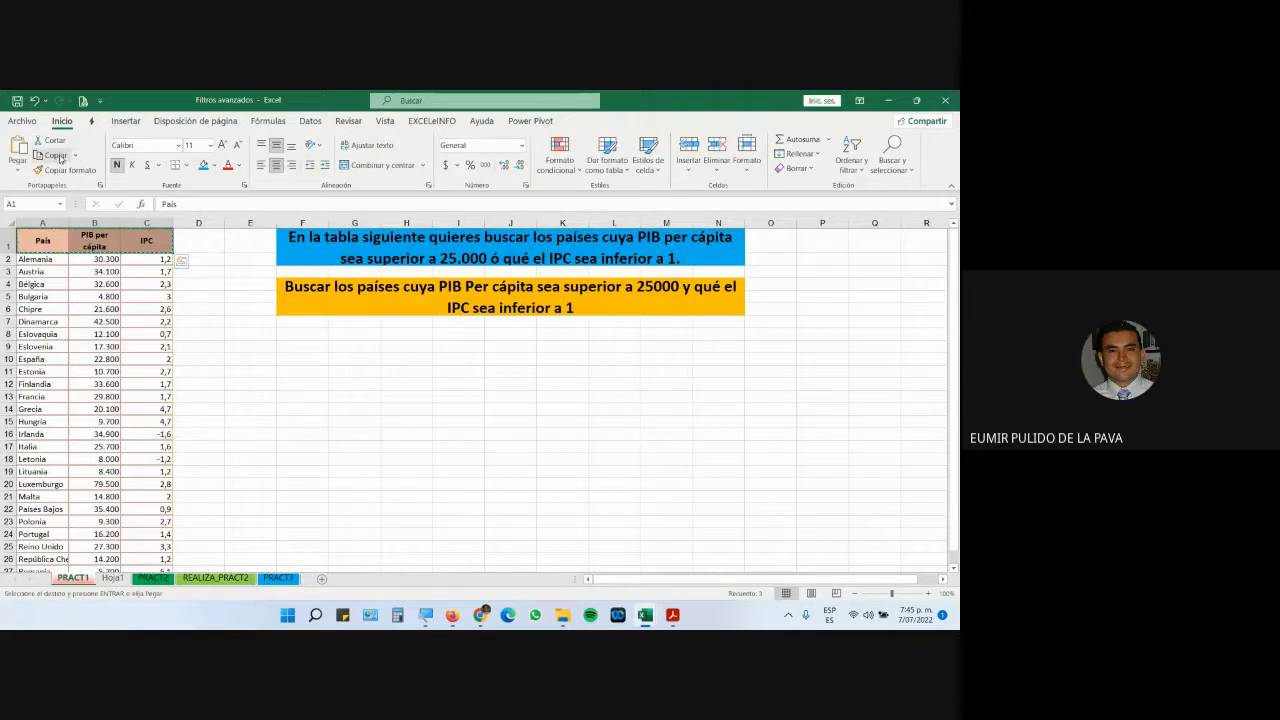
{"action": "left_click", "coordinate": [303, 412]}
{"action": "key", "text": "ctrl+v"}
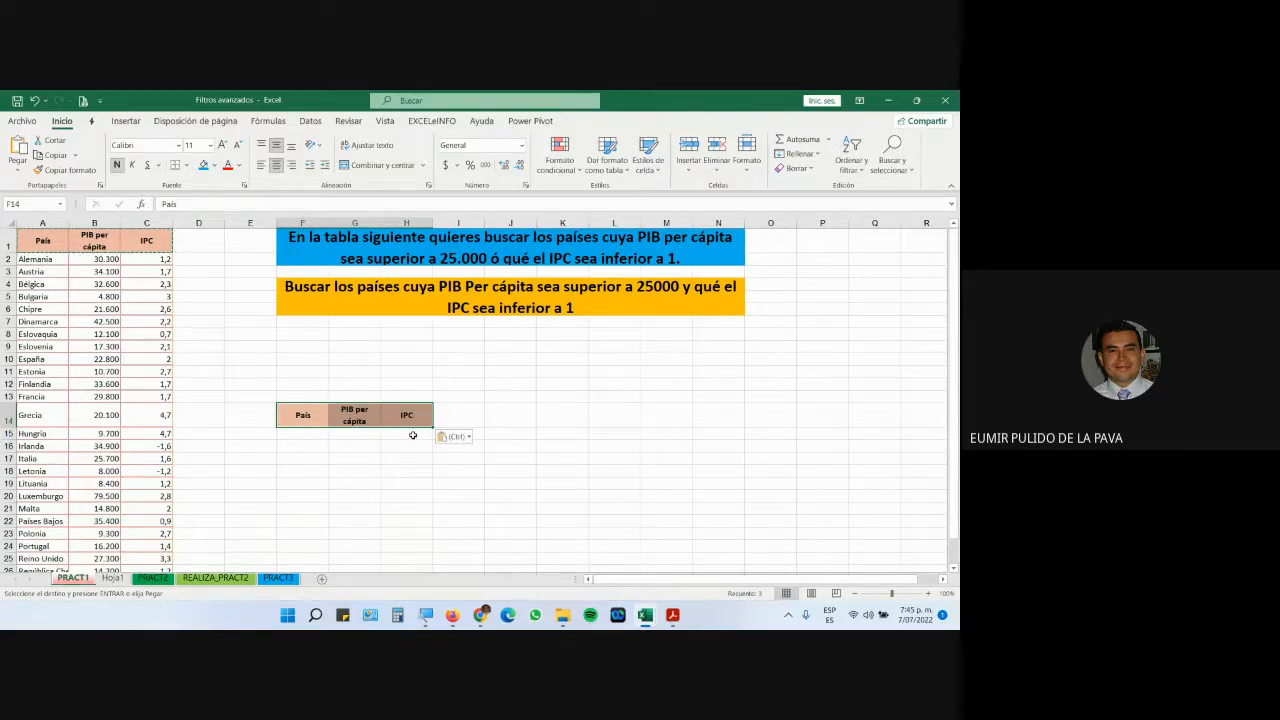
Try pasting the copied headers below the country table at A33, undo it, and select the headers at F14:H14
{"action": "scroll", "coordinate": [180, 515], "scroll_direction": "down", "scroll_amount": 6}
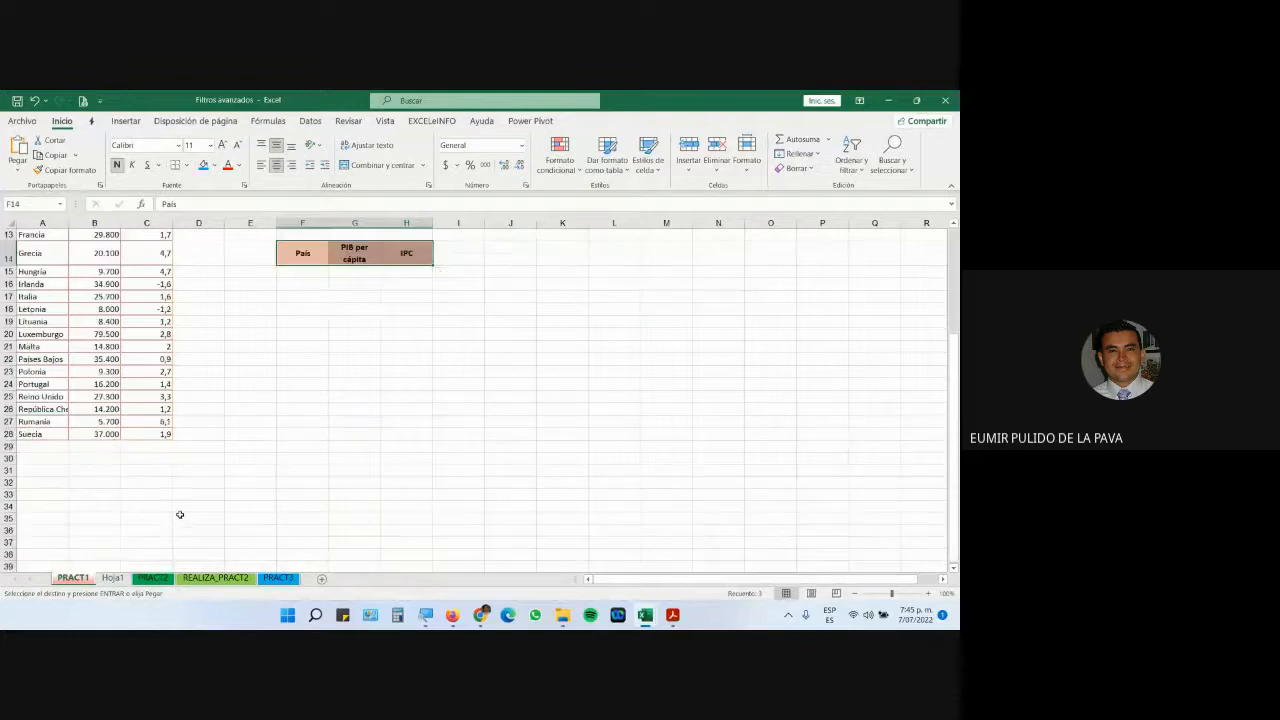
{"action": "left_click", "coordinate": [46, 406]}
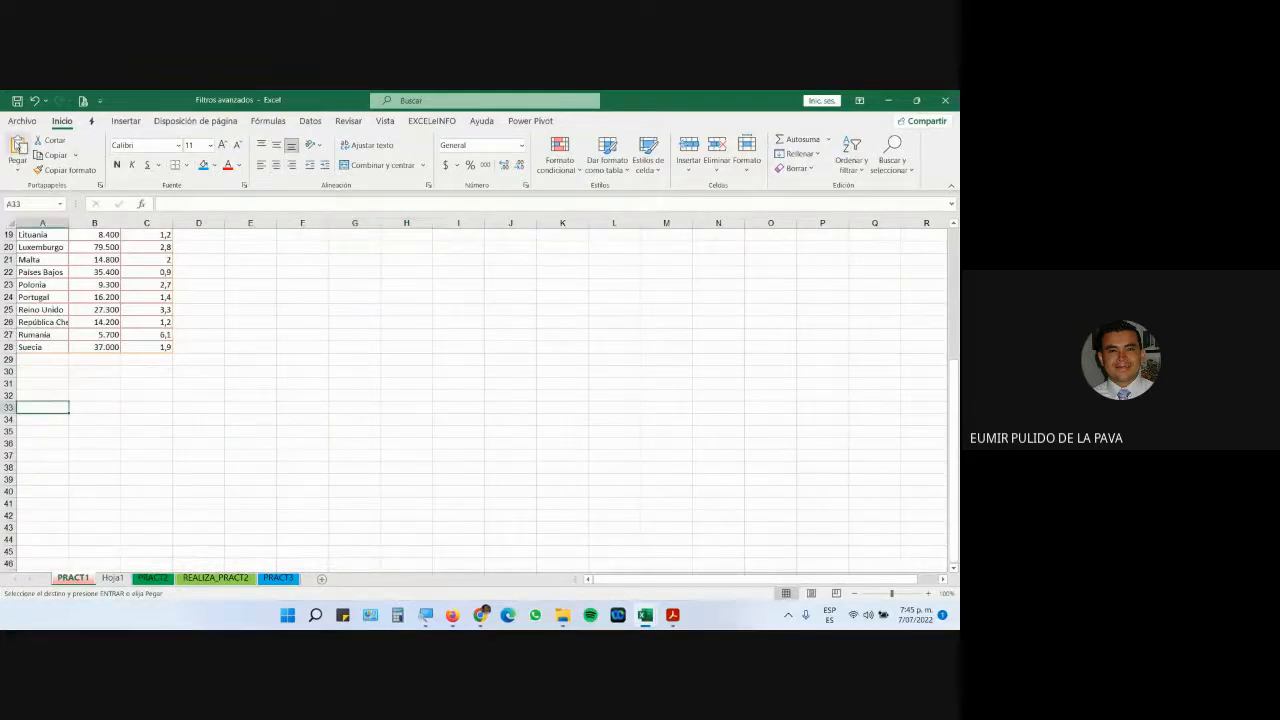
{"action": "left_click", "coordinate": [18, 148]}
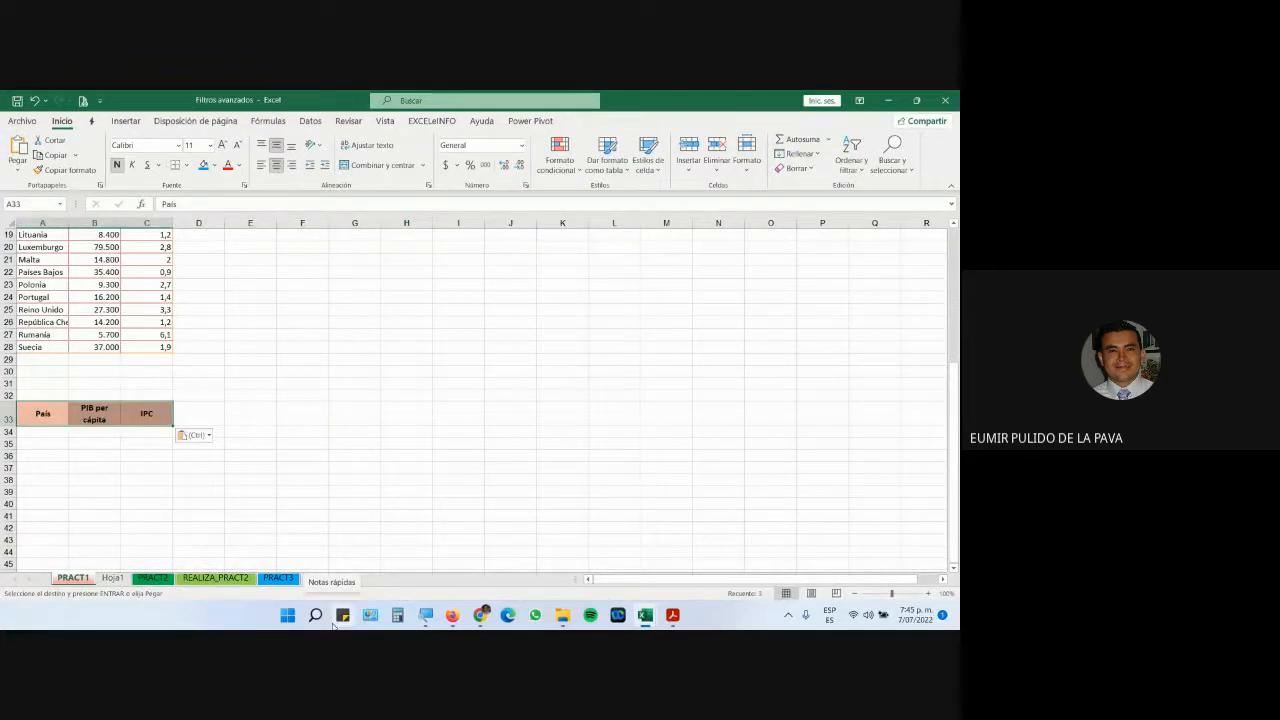
{"action": "key", "text": "ctrl+z"}
{"action": "scroll", "coordinate": [334, 433], "scroll_direction": "up", "scroll_amount": 6}
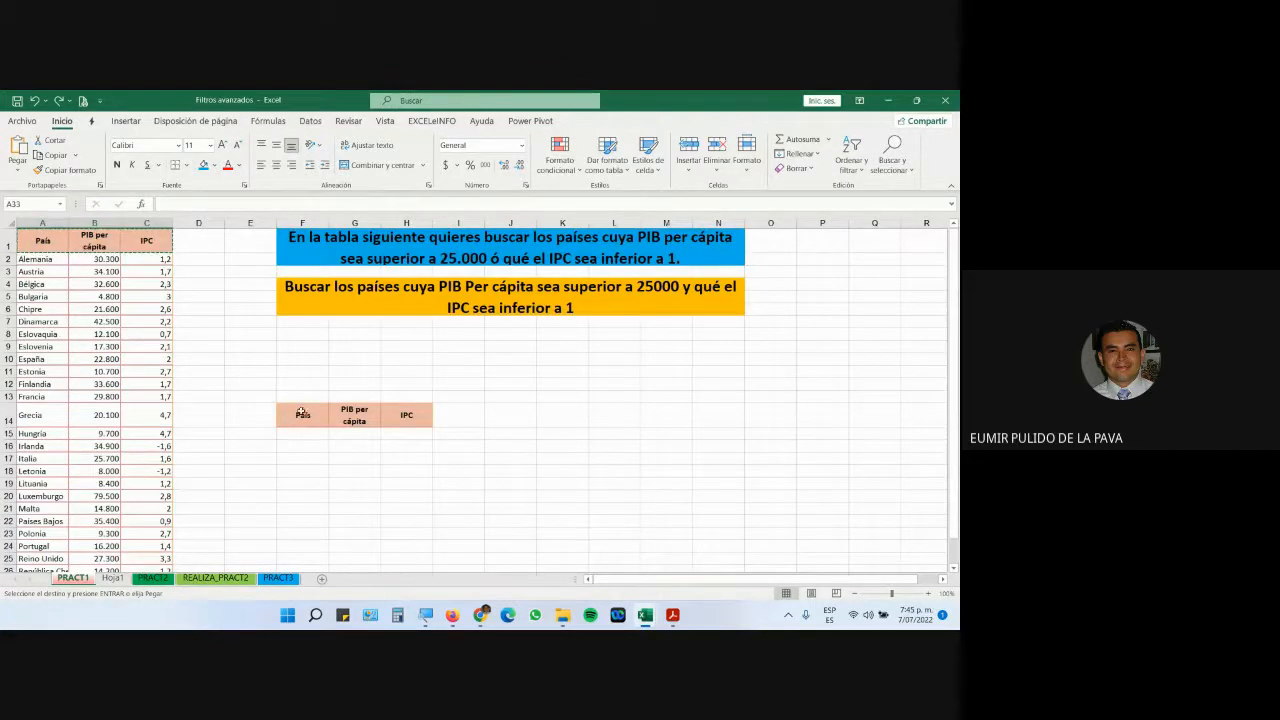
{"action": "left_click_drag", "start_coordinate": [300, 414], "coordinate": [402, 414]}
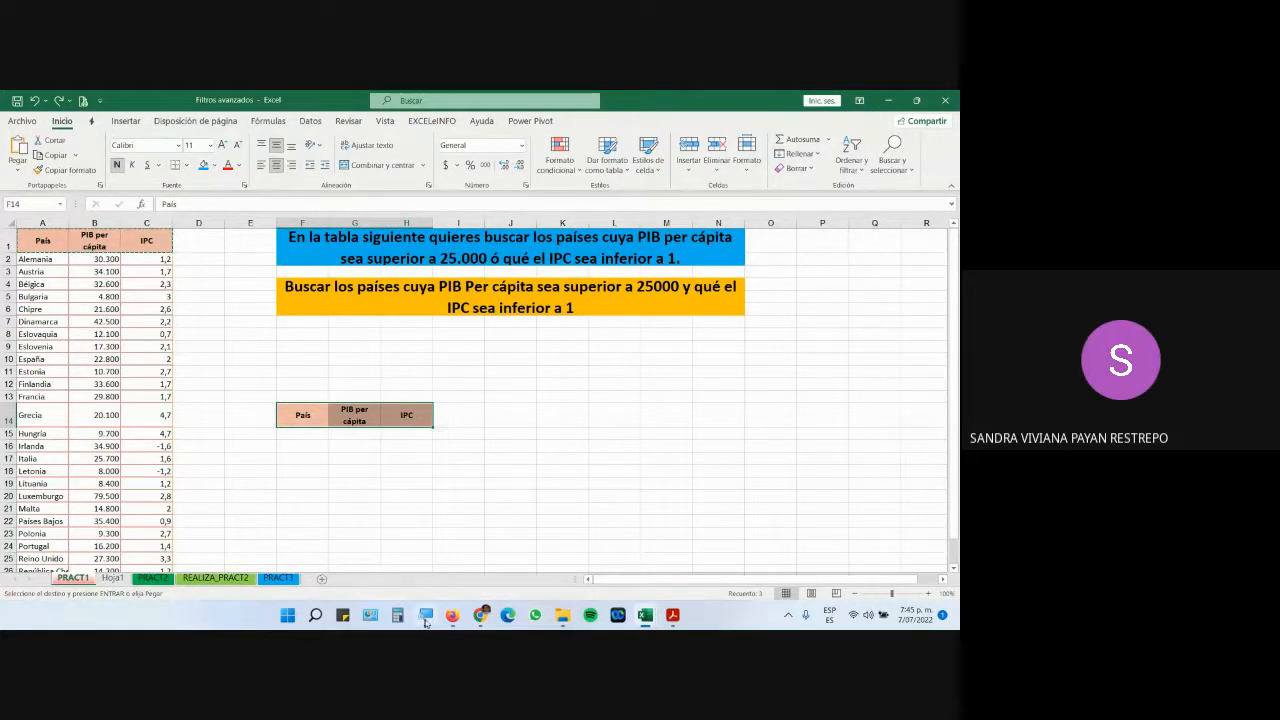
Examine the exercise list on REALIZA_PRACT2 and the PRACT3 product table, from its headers down to the empty rows below it
{"action": "mouse_move", "coordinate": [426, 615]}
{"action": "left_click", "coordinate": [216, 578]}
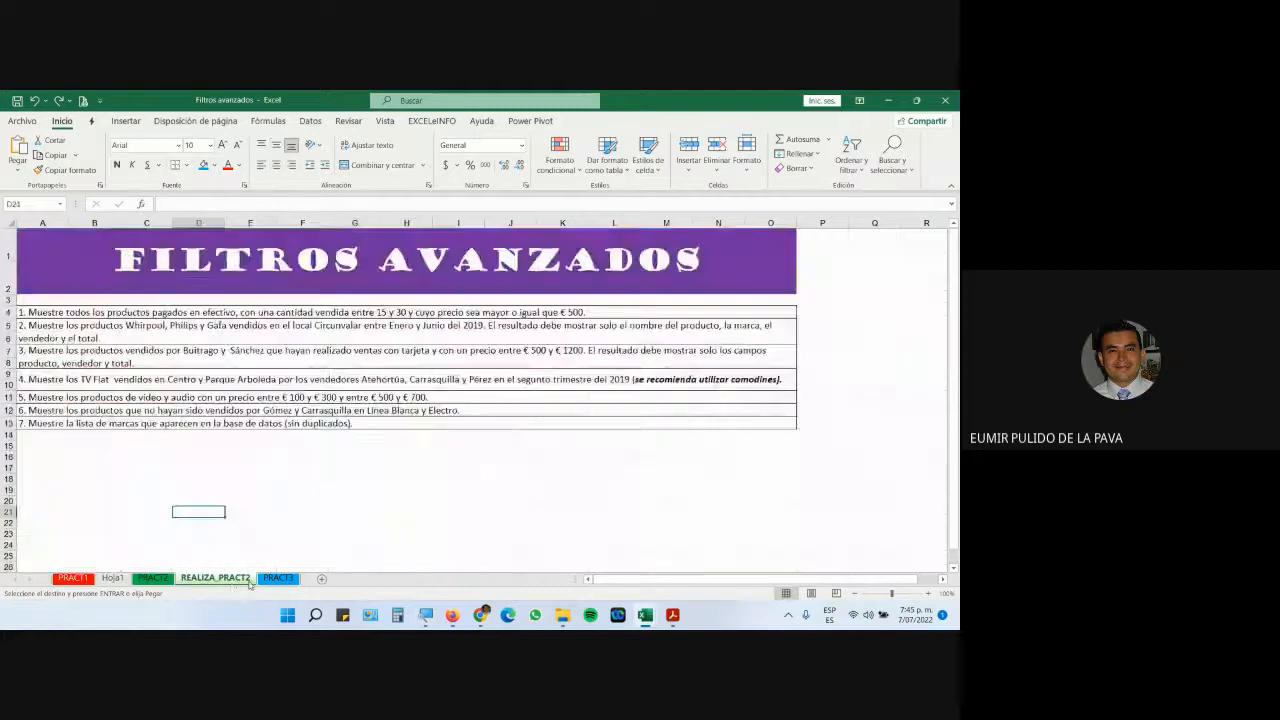
{"action": "left_click", "coordinate": [278, 578]}
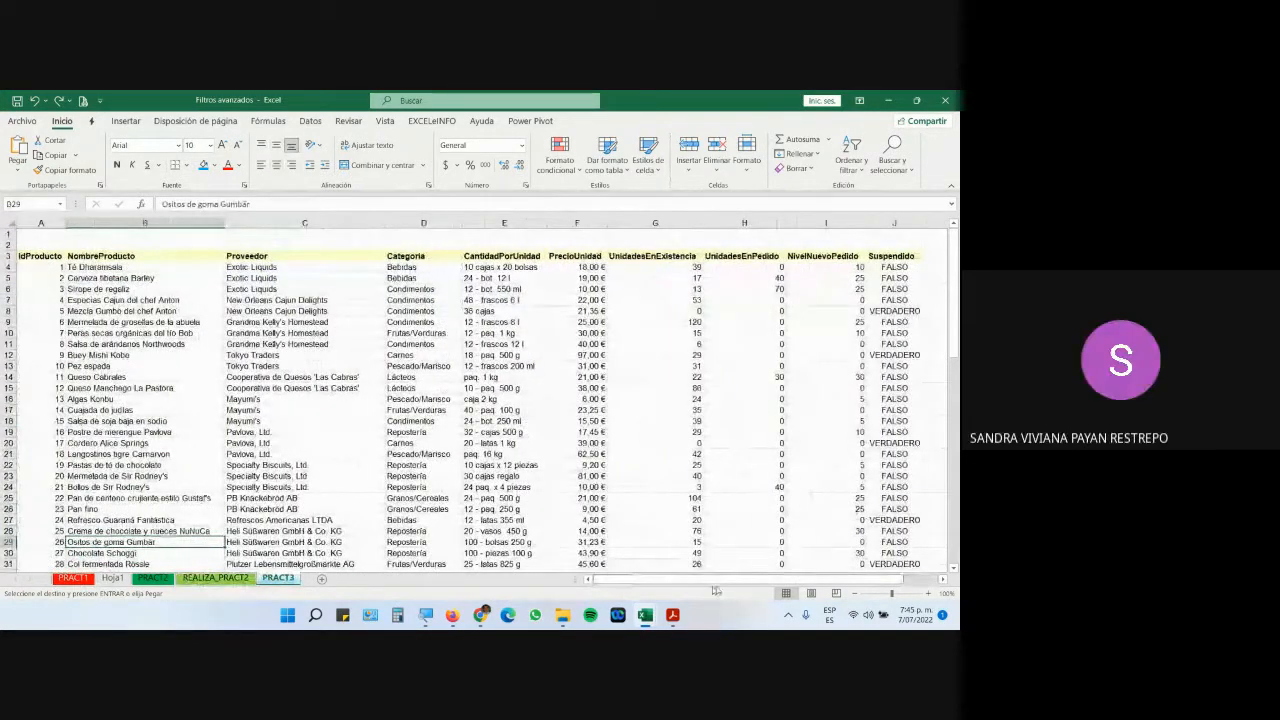
{"action": "scroll", "coordinate": [915, 583], "scroll_direction": "right", "scroll_amount": 4}
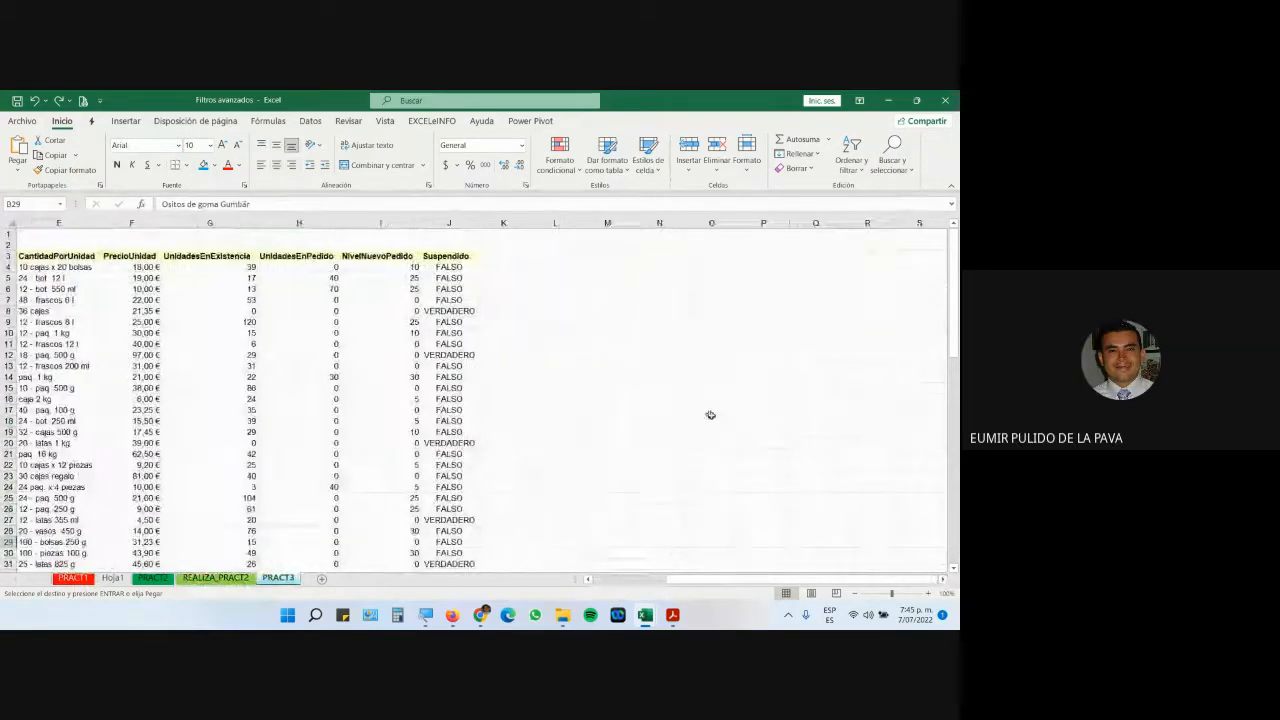
{"action": "scroll", "coordinate": [700, 580], "scroll_direction": "left", "scroll_amount": 4}
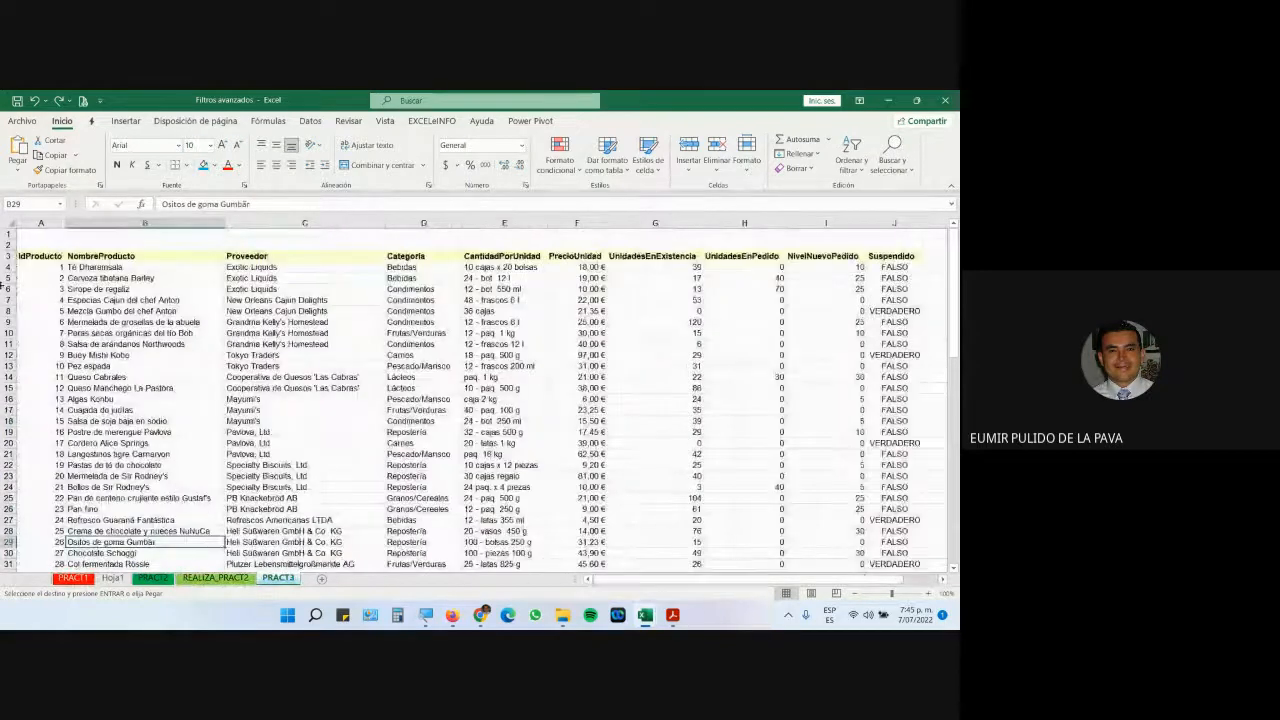
{"action": "left_click_drag", "start_coordinate": [30, 258], "coordinate": [660, 258]}
{"action": "scroll", "coordinate": [337, 366], "scroll_direction": "down", "scroll_amount": 13}
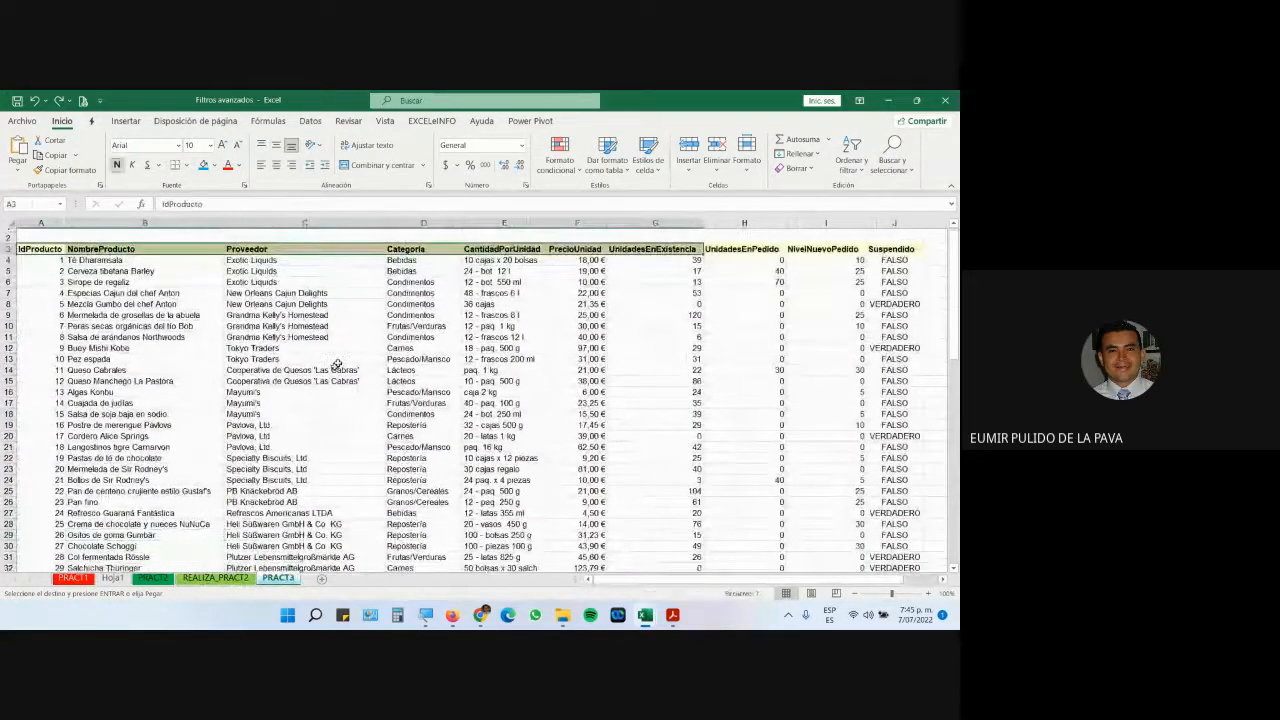
{"action": "scroll", "coordinate": [272, 514], "scroll_direction": "down", "scroll_amount": 12}
{"action": "left_click", "coordinate": [45, 410]}
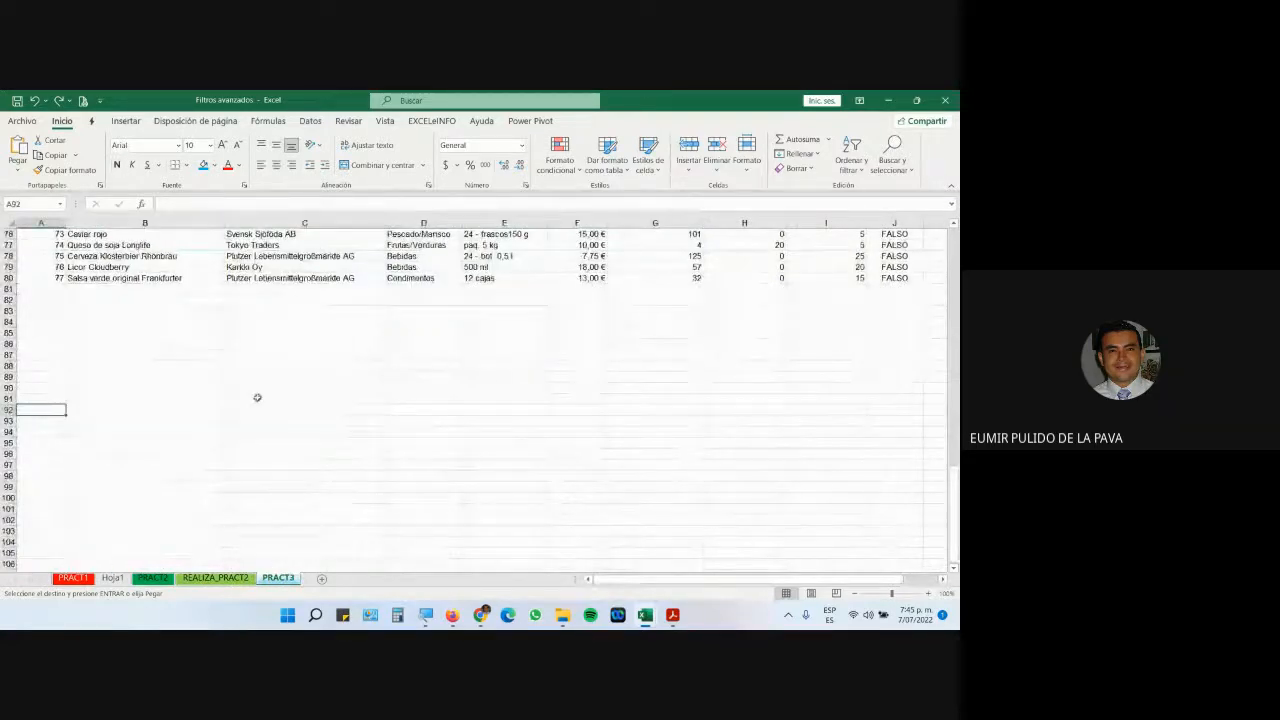
On PRACT1, clear the formatting of cell F14 by copying the format of blank cell G20, and delete its País header
{"action": "left_click", "coordinate": [76, 579]}
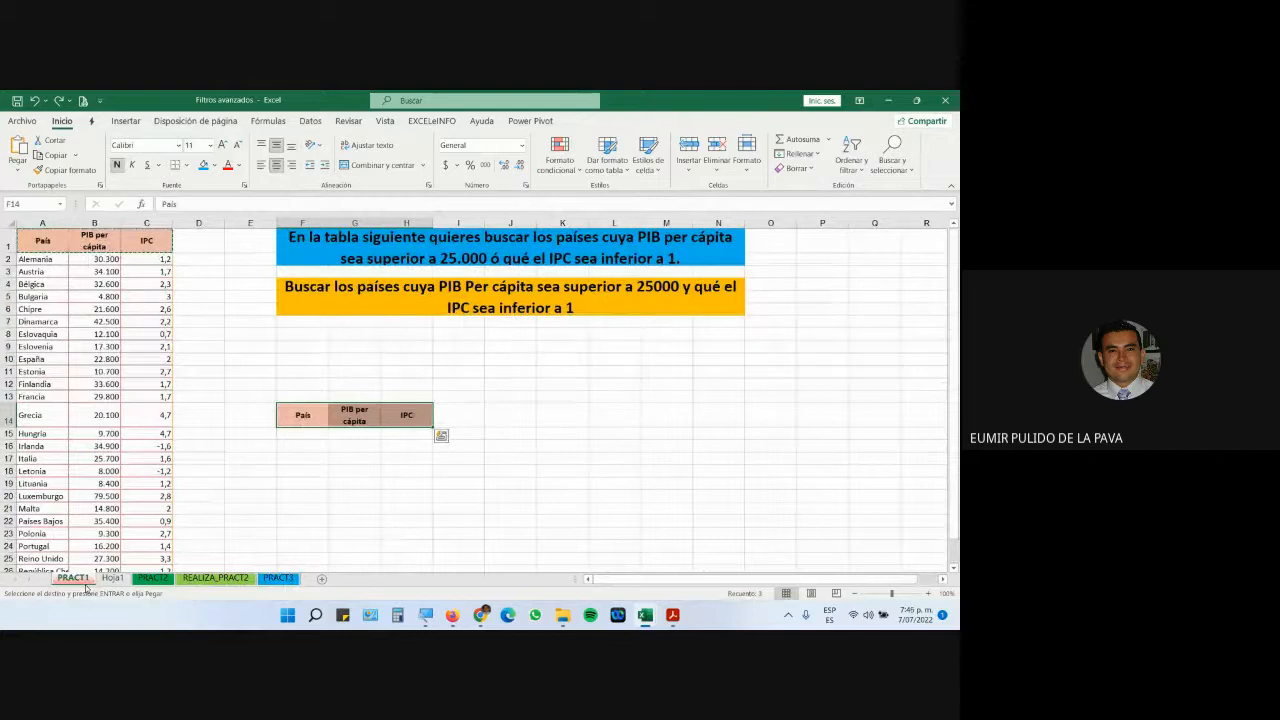
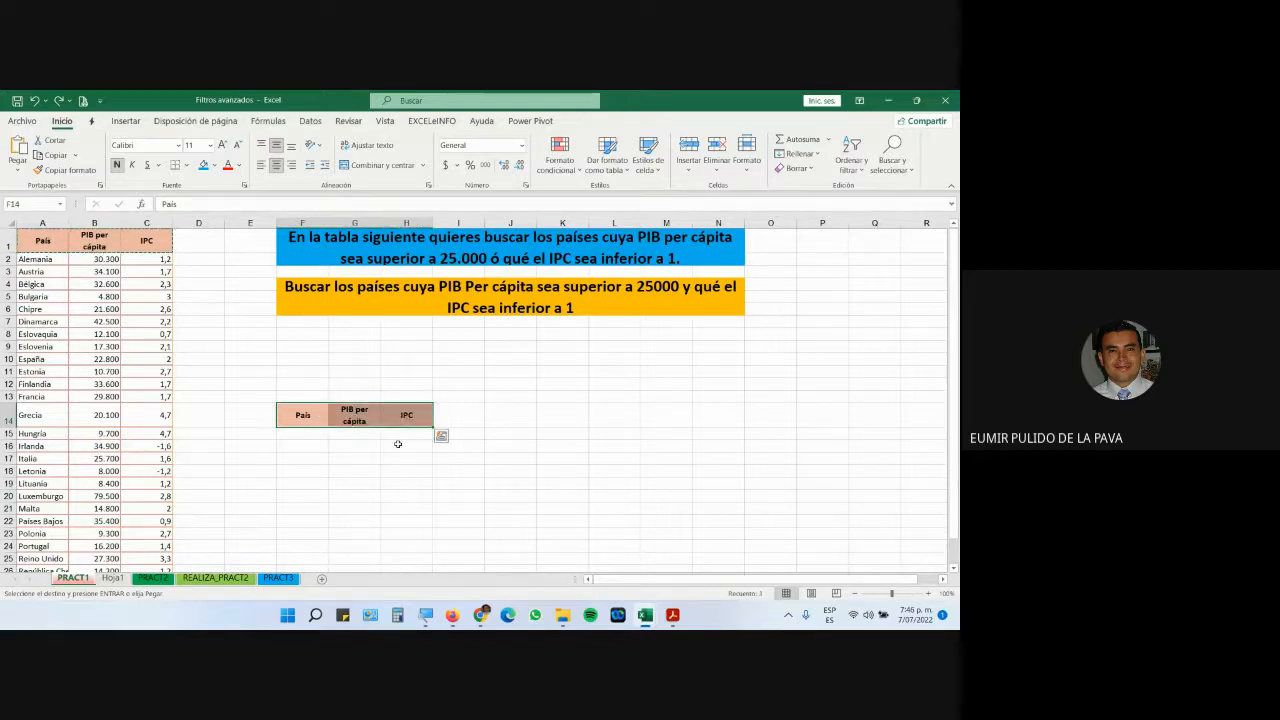
{"action": "left_click", "coordinate": [297, 417]}
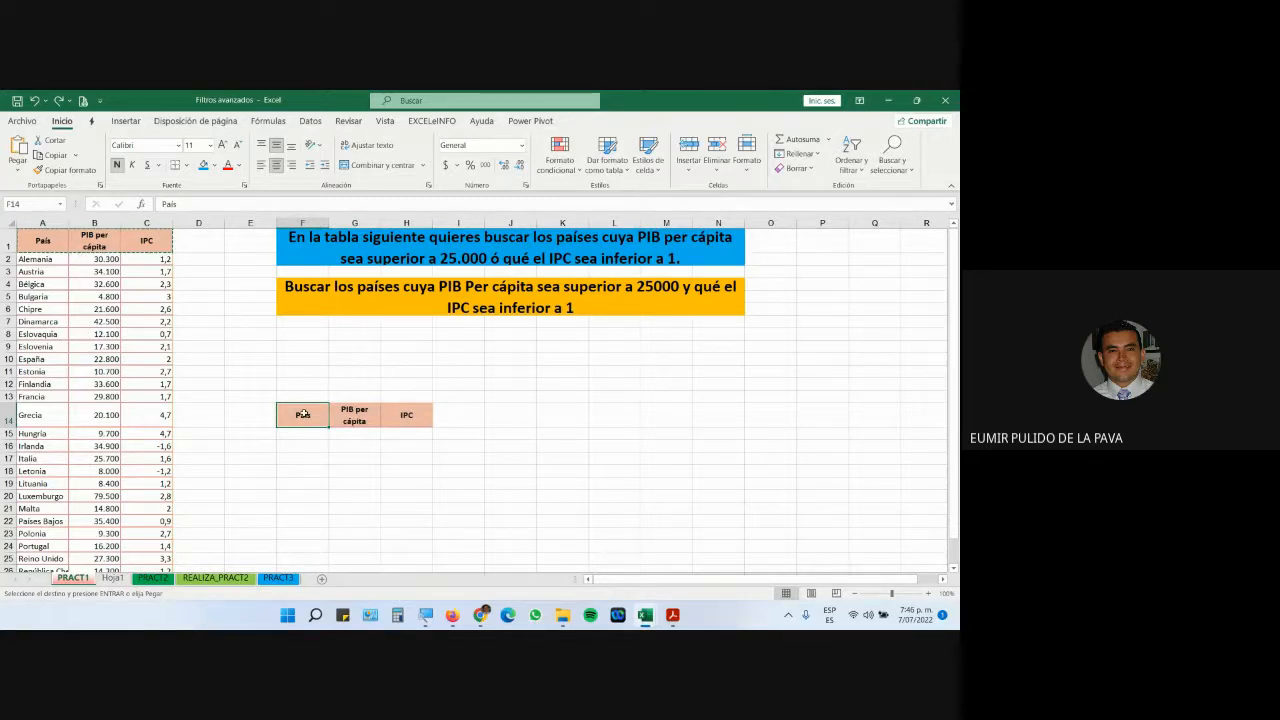
{"action": "left_click", "coordinate": [346, 492]}
{"action": "left_click", "coordinate": [70, 170]}
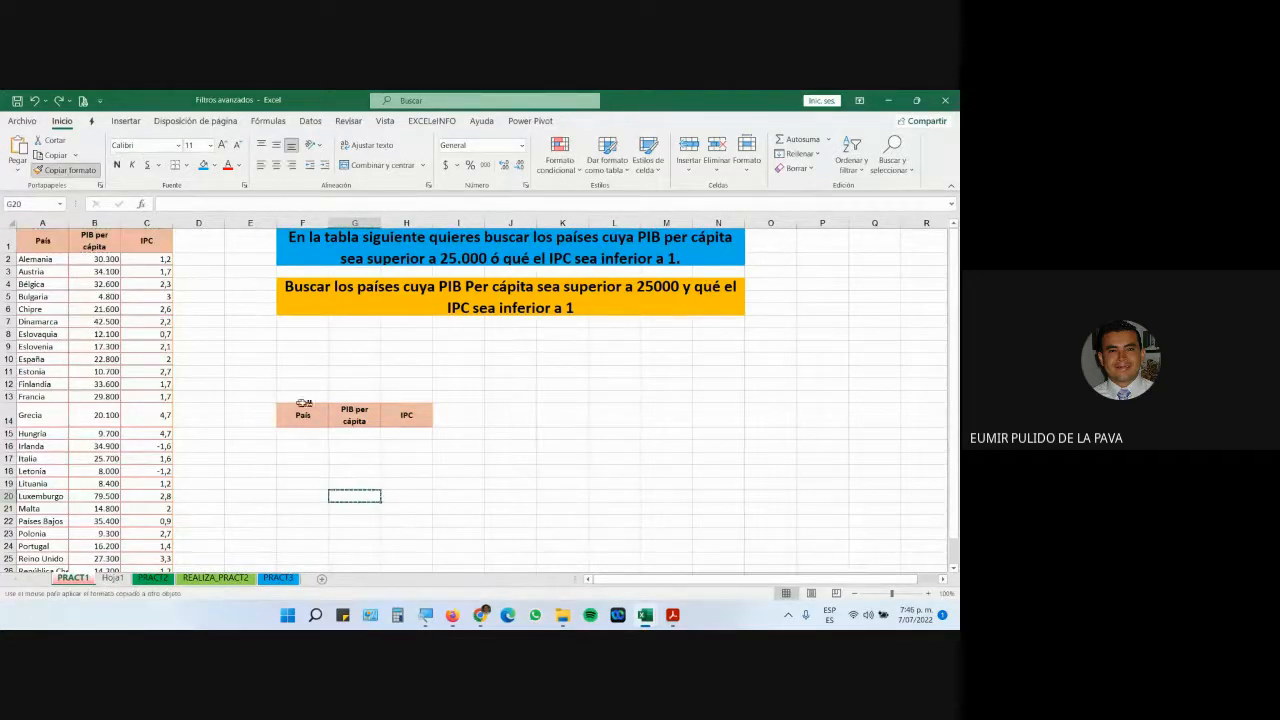
{"action": "left_click", "coordinate": [304, 412]}
{"action": "key", "text": "Delete"}
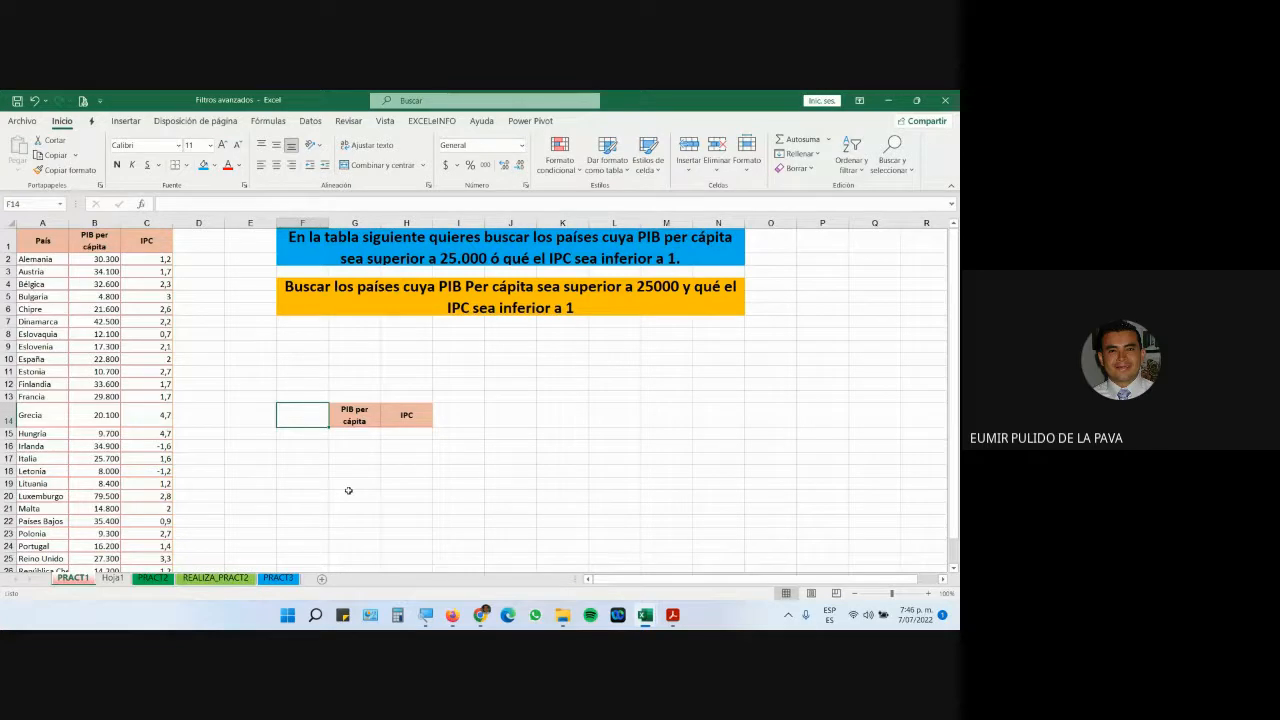
Magnify the screen to 200% and enter the criterion >25000 in G15, under the copied PIB per cápita header
{"action": "left_click", "coordinate": [426, 615]}
{"action": "left_click", "coordinate": [514, 580]}
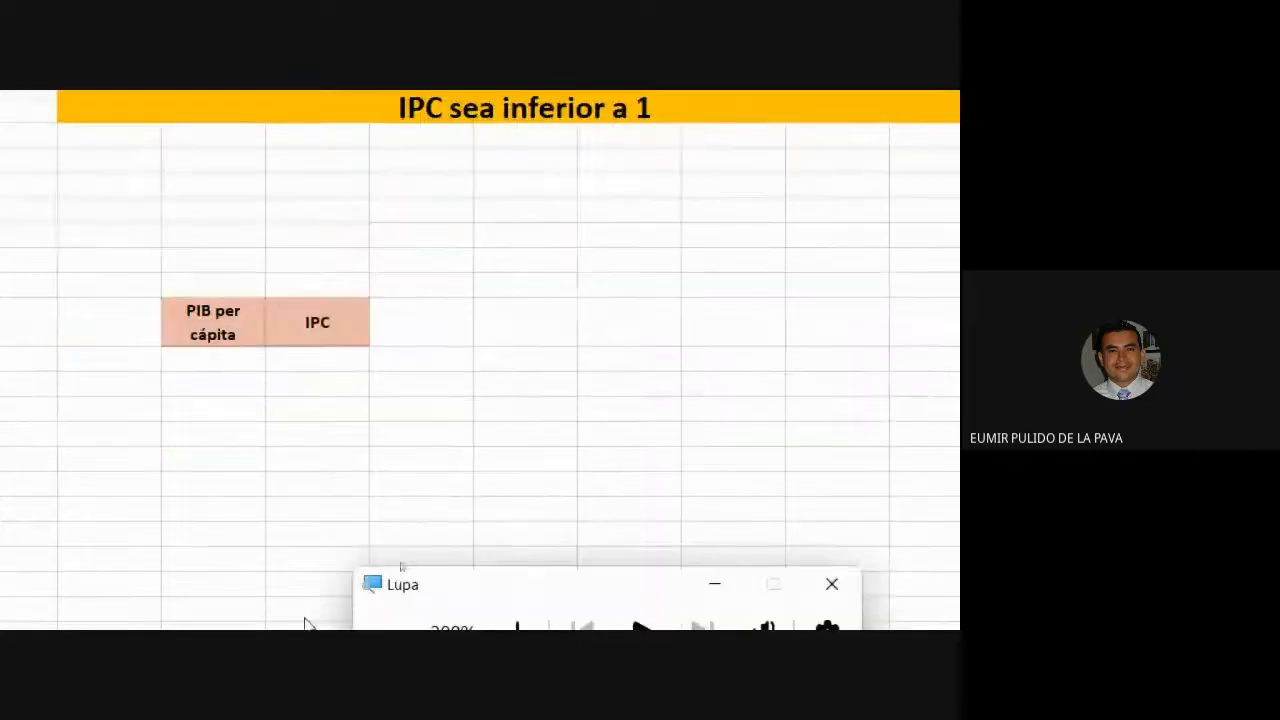
{"action": "left_click", "coordinate": [212, 365]}
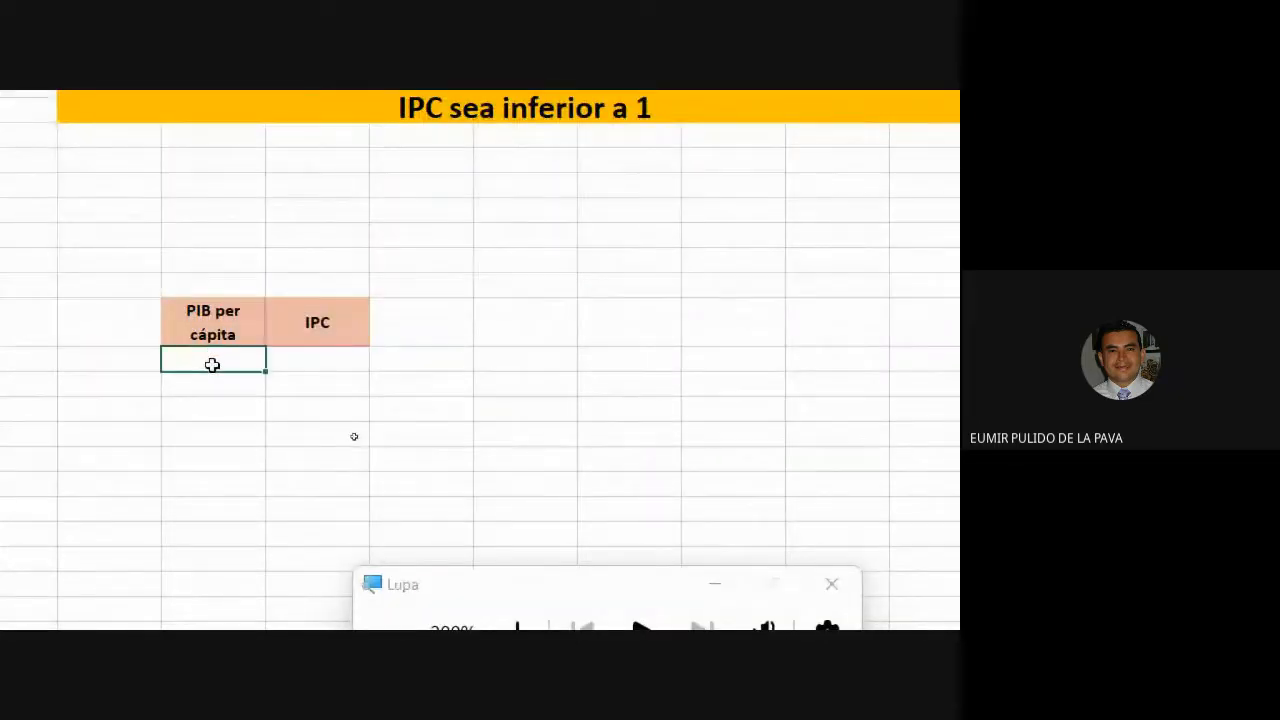
{"action": "type", "text": ">25000"}
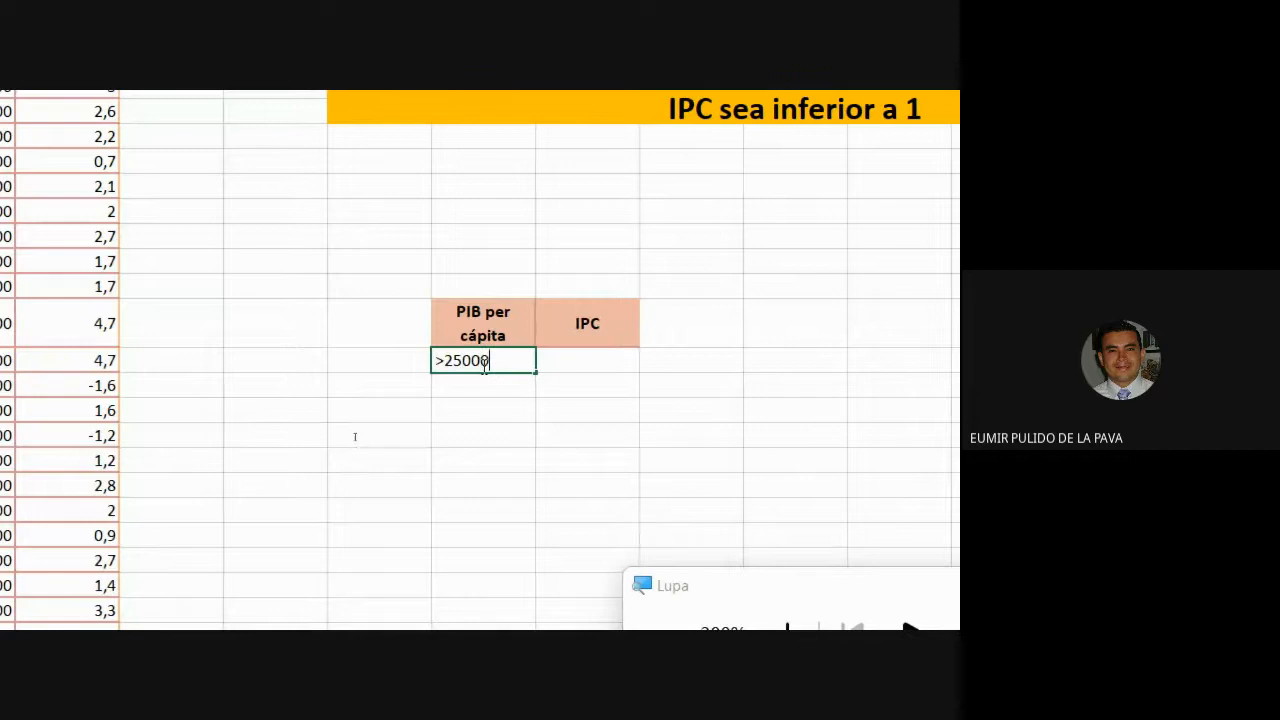
{"action": "key", "text": "Return"}
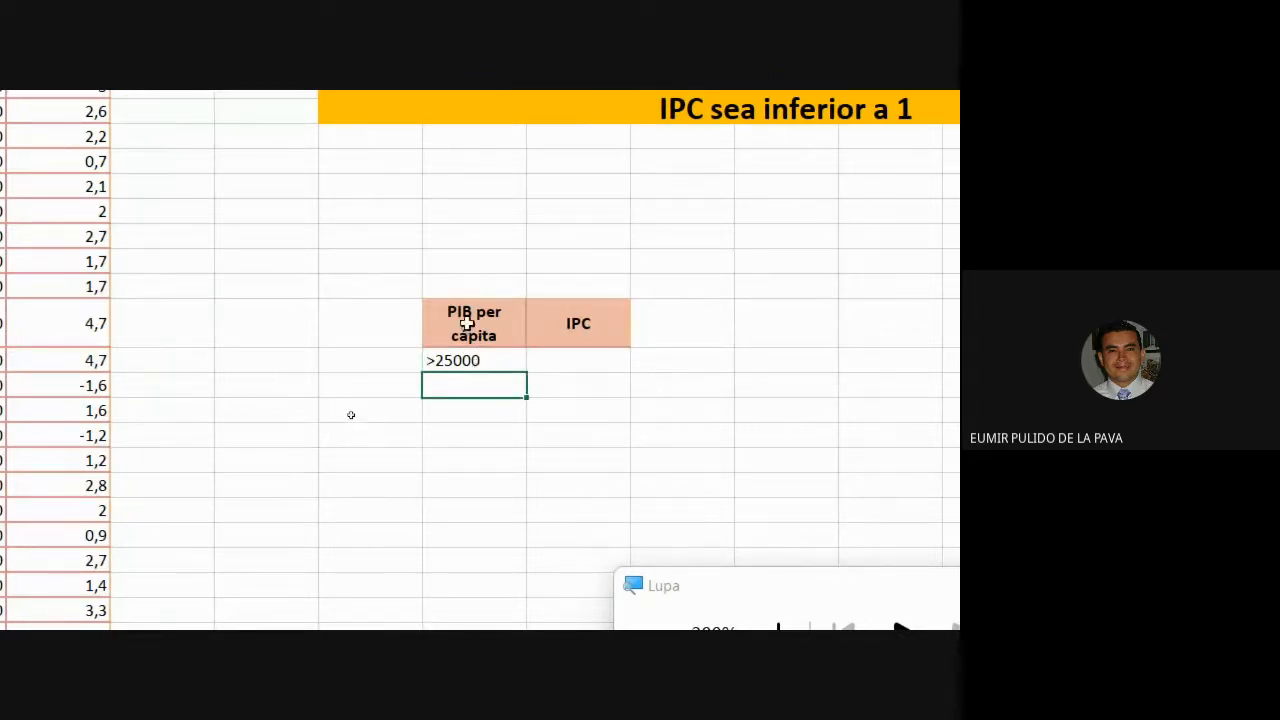
Enter the criterion <1 in H16, under the IPC header and one row below the >25000 criterion
{"action": "left_click_drag", "start_coordinate": [463, 326], "coordinate": [466, 354]}
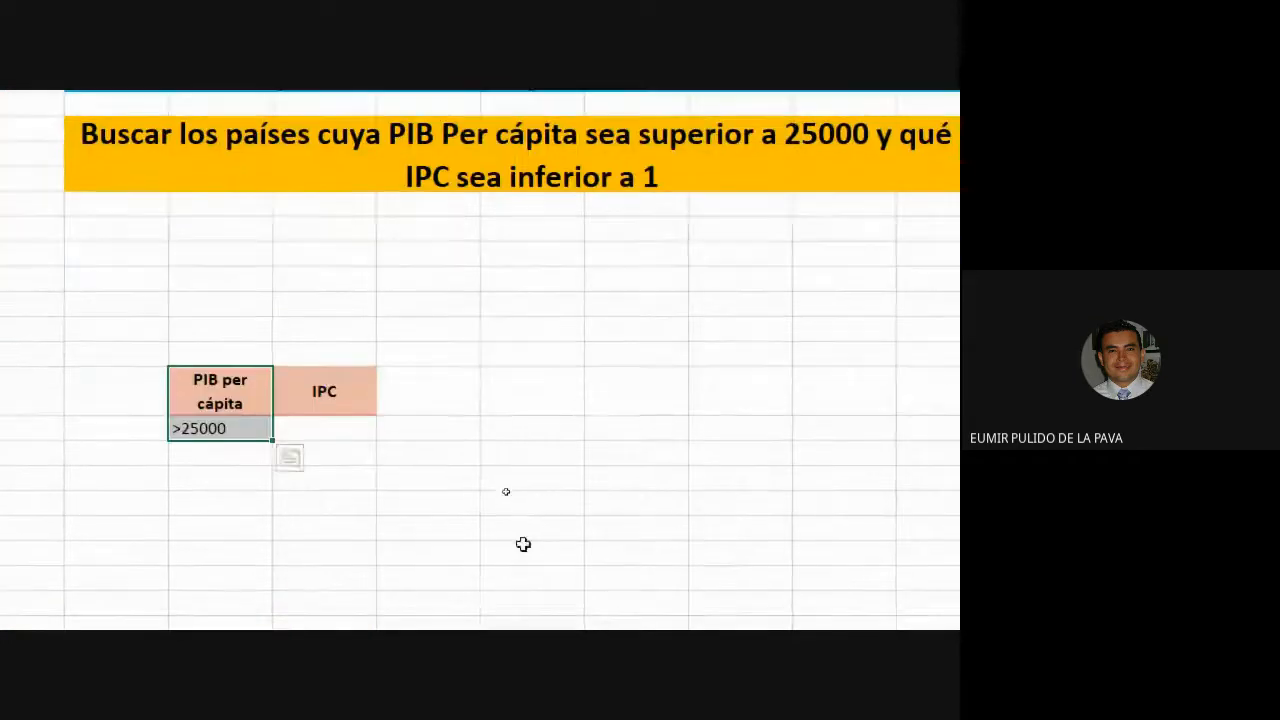
{"action": "left_click", "coordinate": [230, 428]}
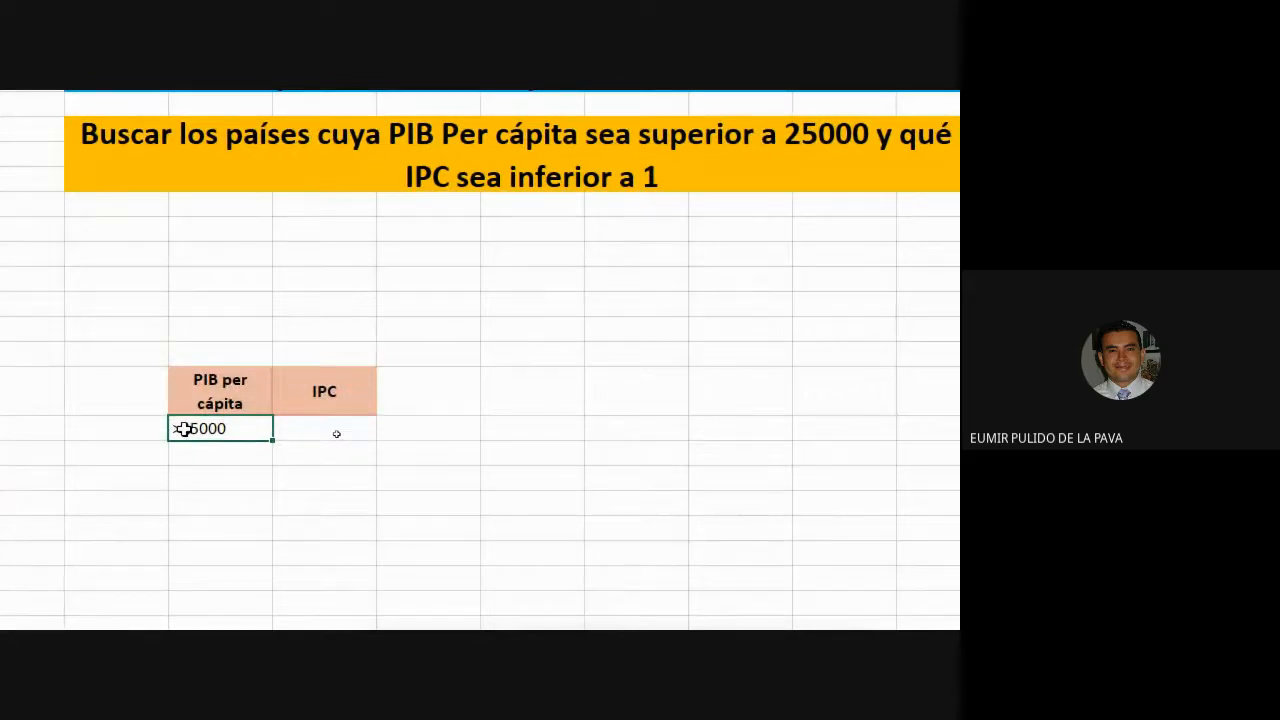
{"action": "left_click_drag", "start_coordinate": [184, 428], "coordinate": [286, 431]}
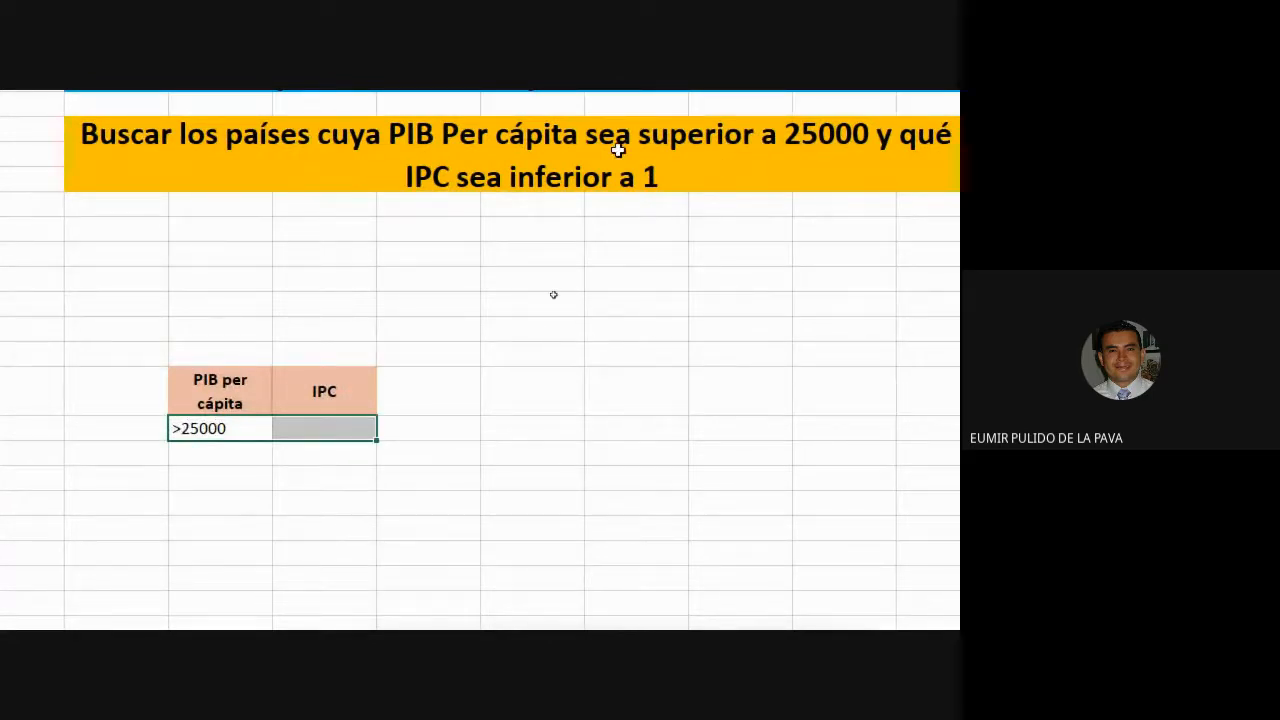
{"action": "left_click", "coordinate": [332, 455]}
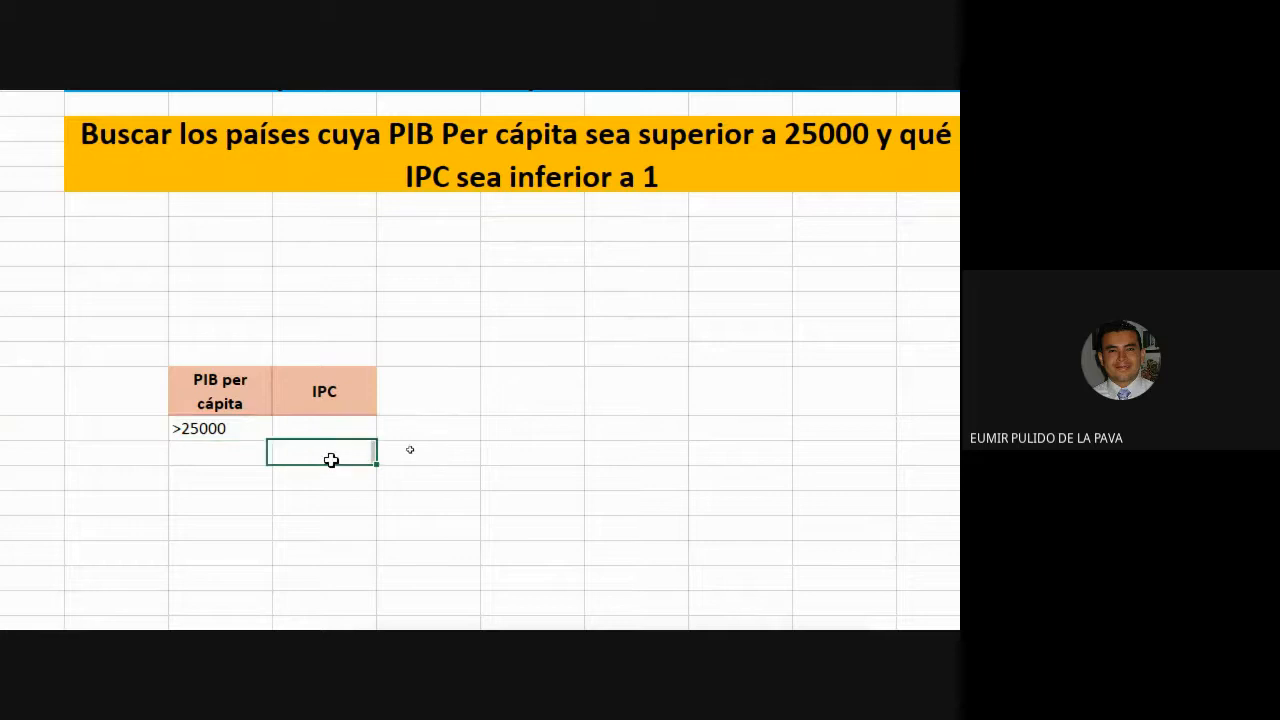
{"action": "type", "text": "<1"}
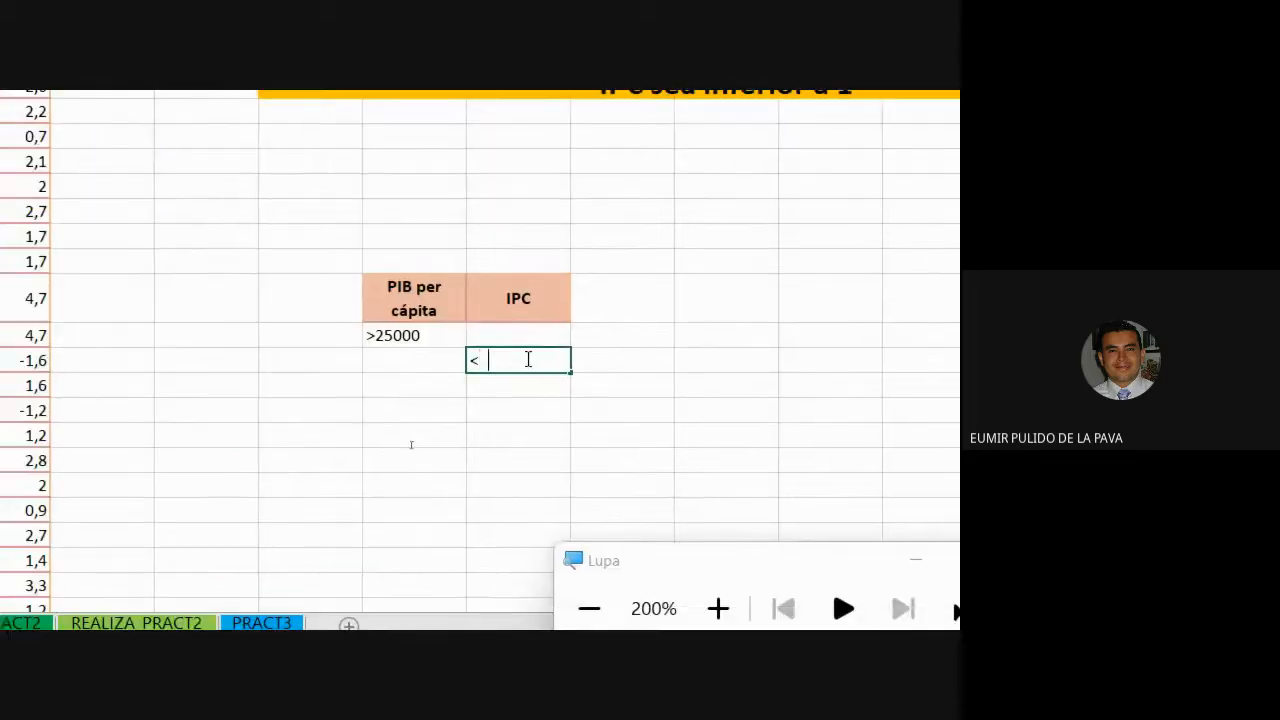
{"action": "key", "text": "Return"}
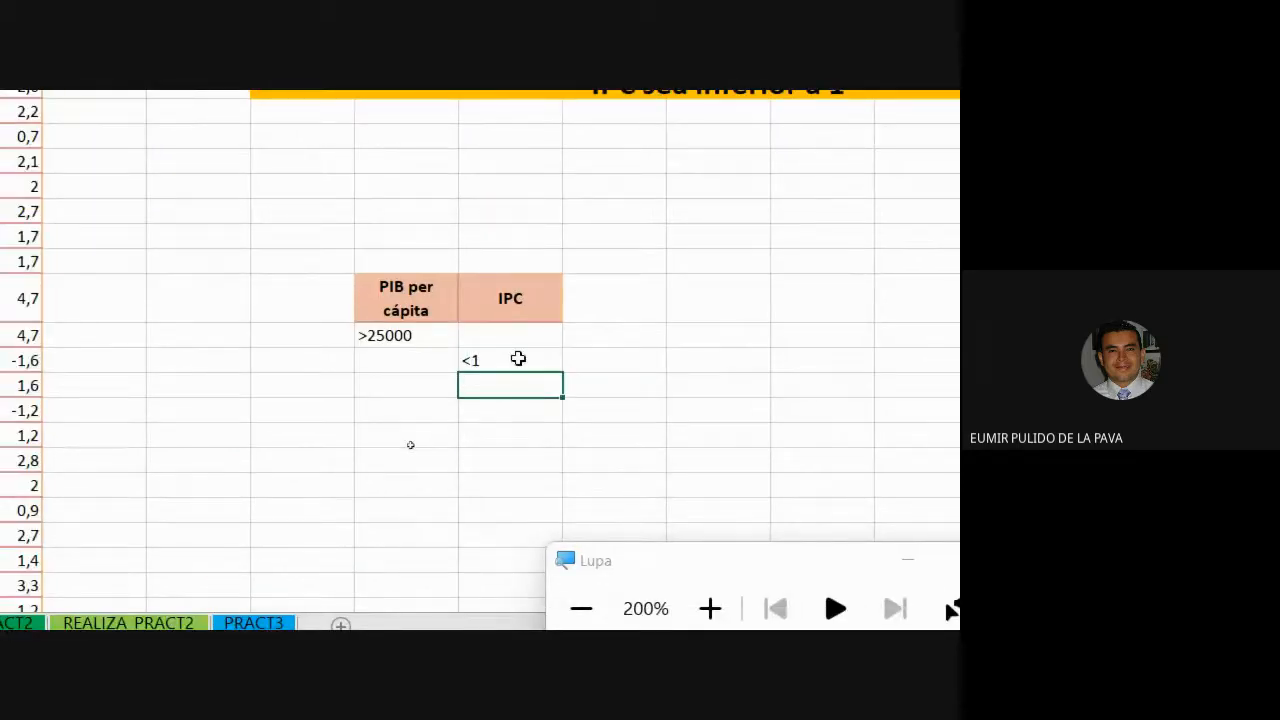
Place the <1 criterion in H15 beside >25000 to illustrate the yellow AND statement, and return it to H16
{"action": "left_click", "coordinate": [326, 437]}
{"action": "left_click", "coordinate": [518, 360]}
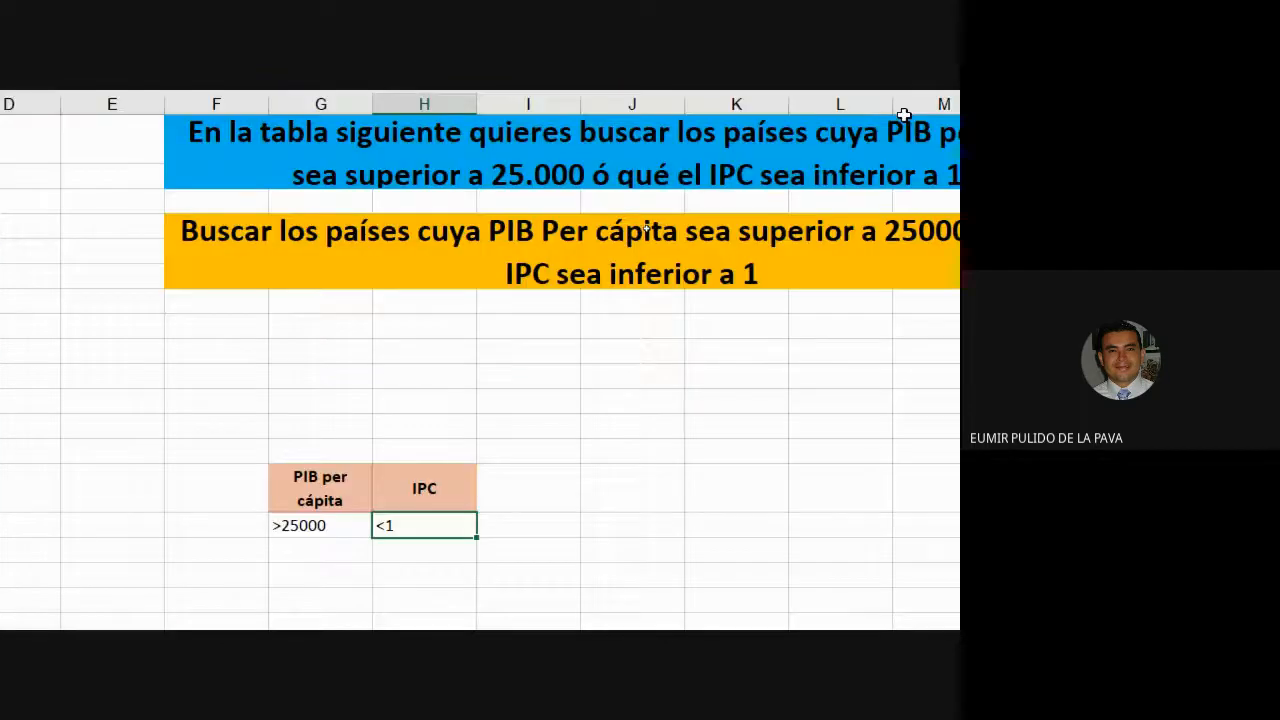
{"action": "left_click", "coordinate": [594, 252]}
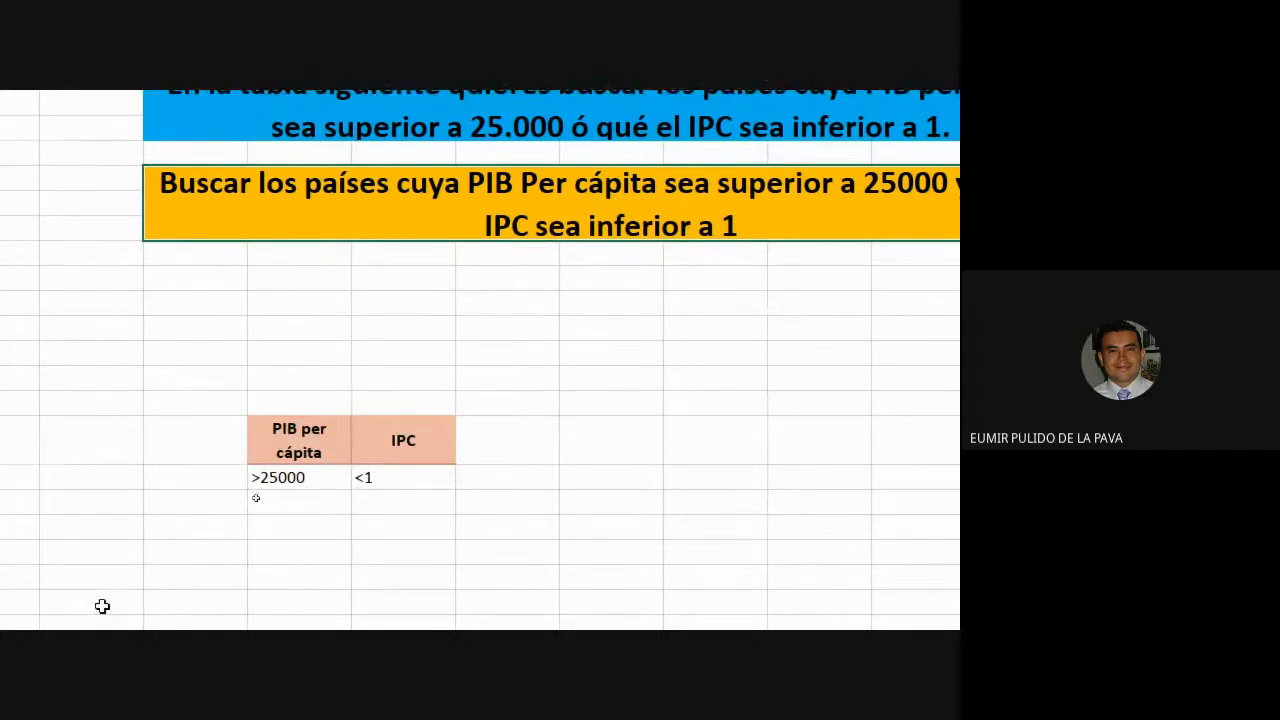
{"action": "left_click", "coordinate": [276, 476]}
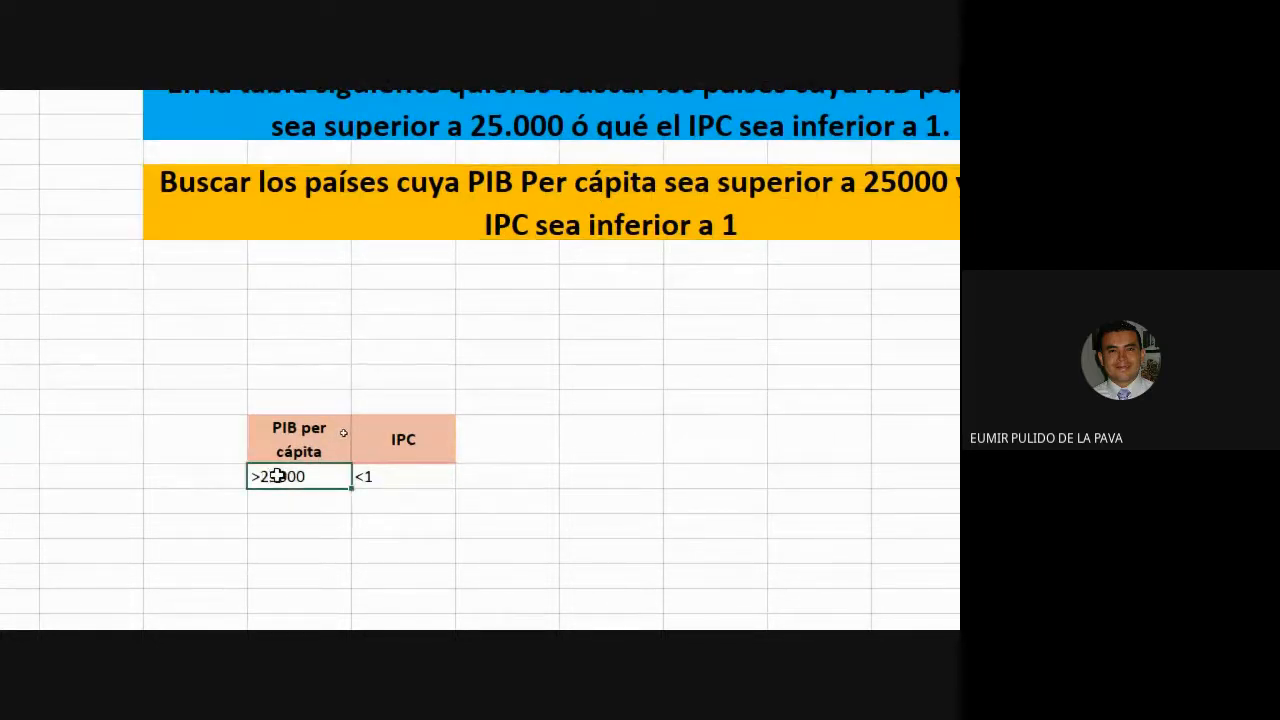
{"action": "left_click_drag", "start_coordinate": [276, 476], "coordinate": [368, 476]}
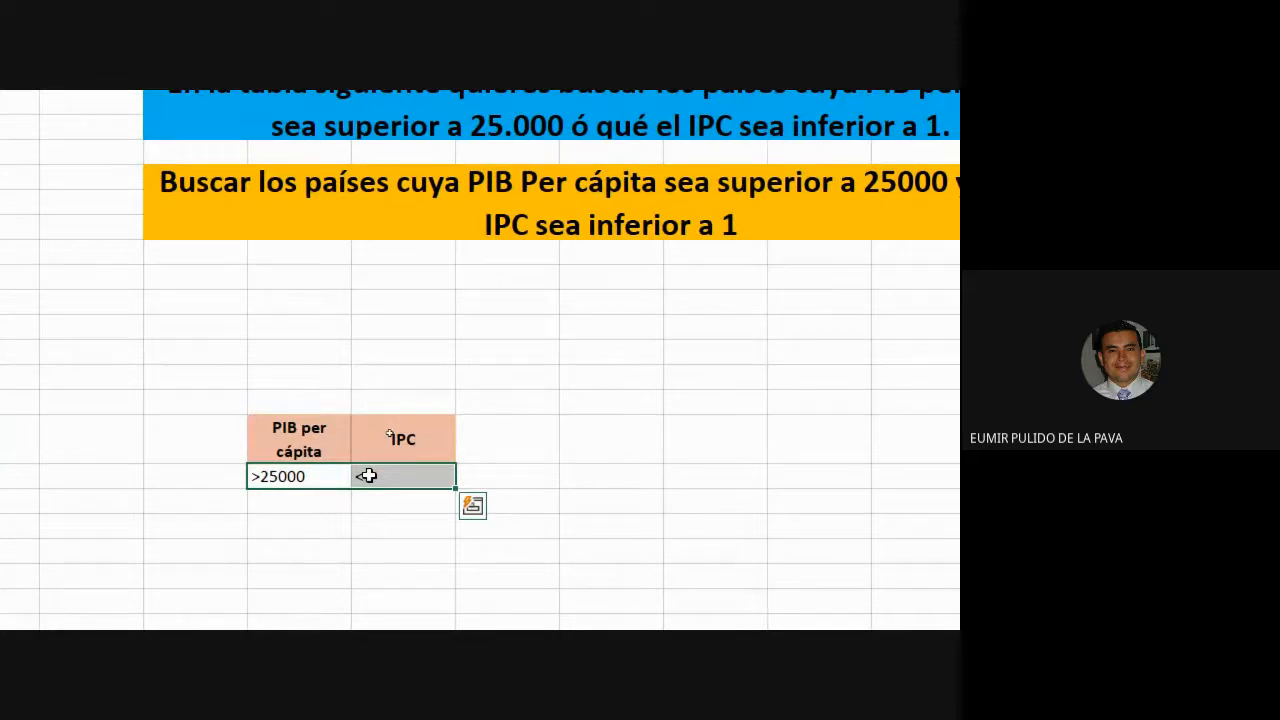
{"action": "left_click", "coordinate": [318, 488]}
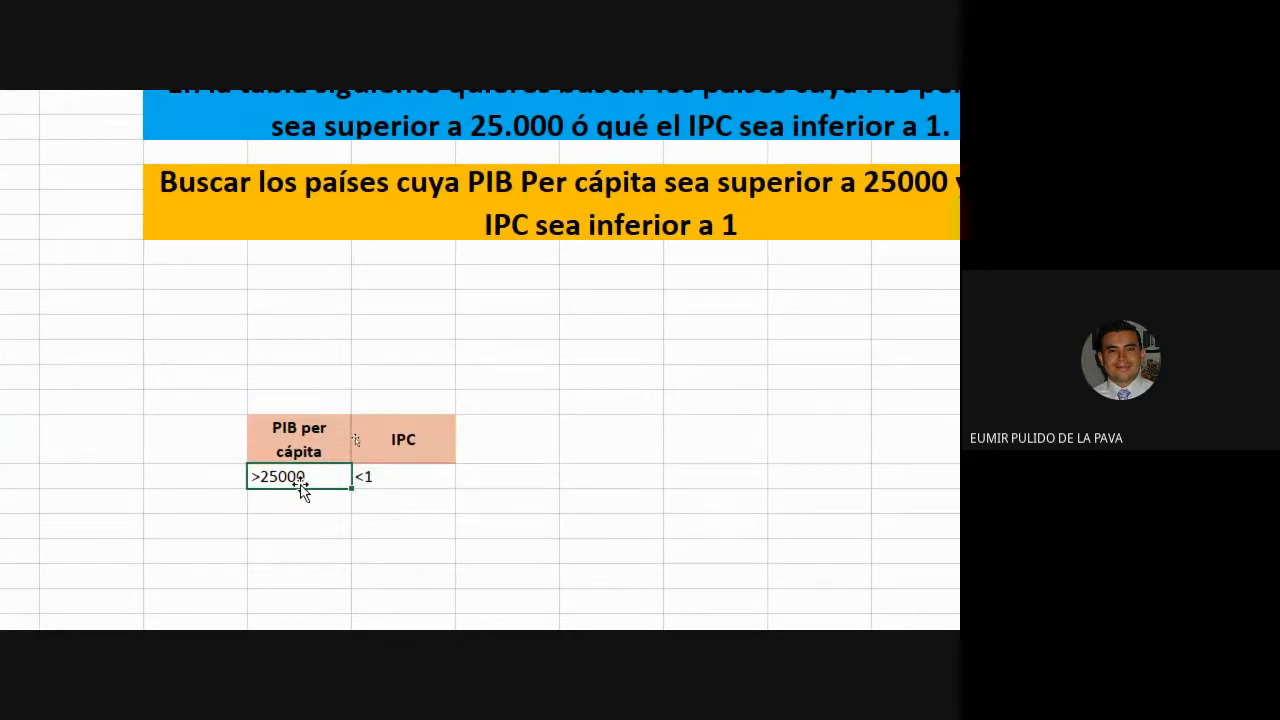
{"action": "left_click", "coordinate": [404, 478]}
{"action": "left_click_drag", "start_coordinate": [403, 494], "coordinate": [402, 510]}
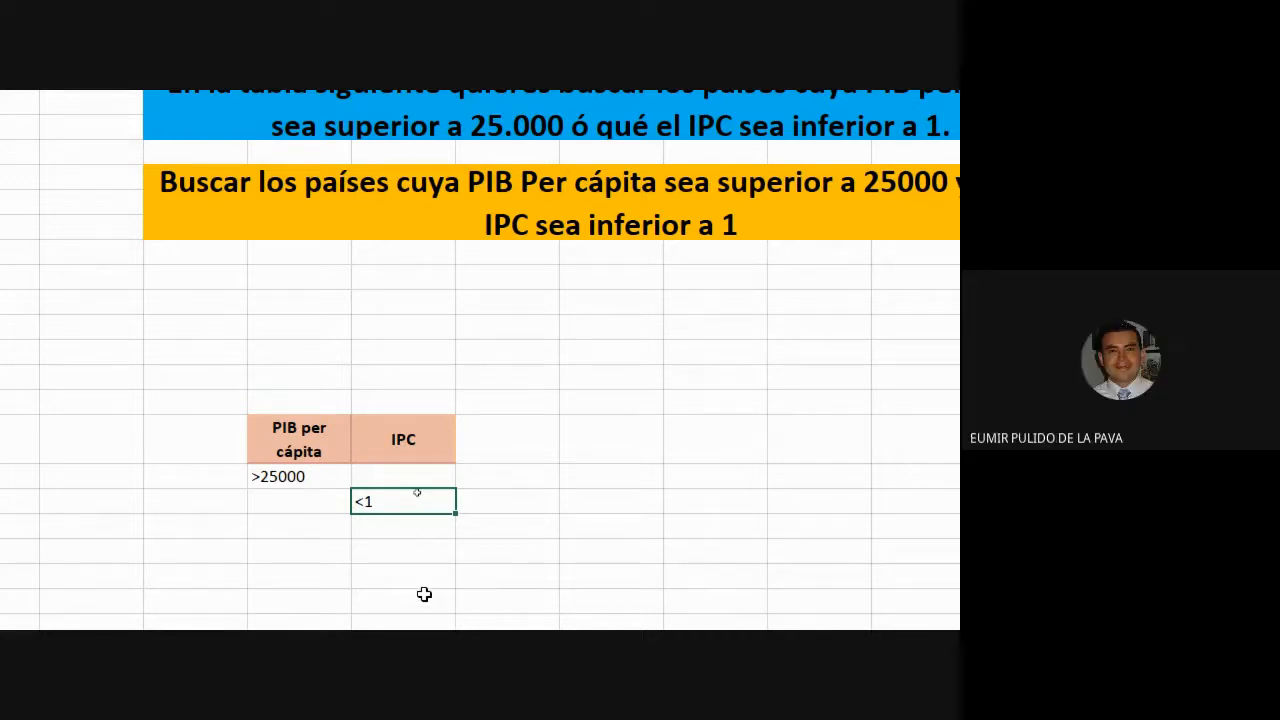
Review the criteria headers at G14:H14 and the staggered OR conditions in G15:H16
{"action": "left_click", "coordinate": [509, 337]}
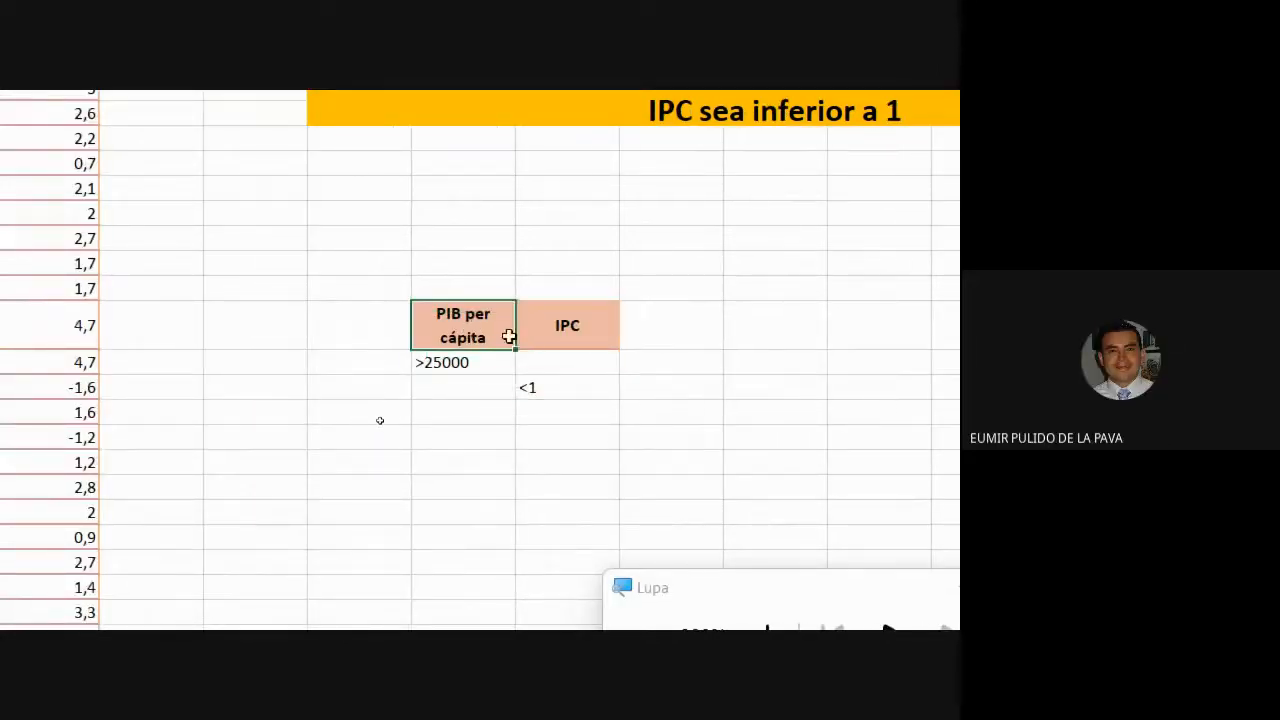
{"action": "left_click_drag", "start_coordinate": [509, 337], "coordinate": [563, 334]}
{"action": "left_click_drag", "start_coordinate": [472, 366], "coordinate": [549, 386]}
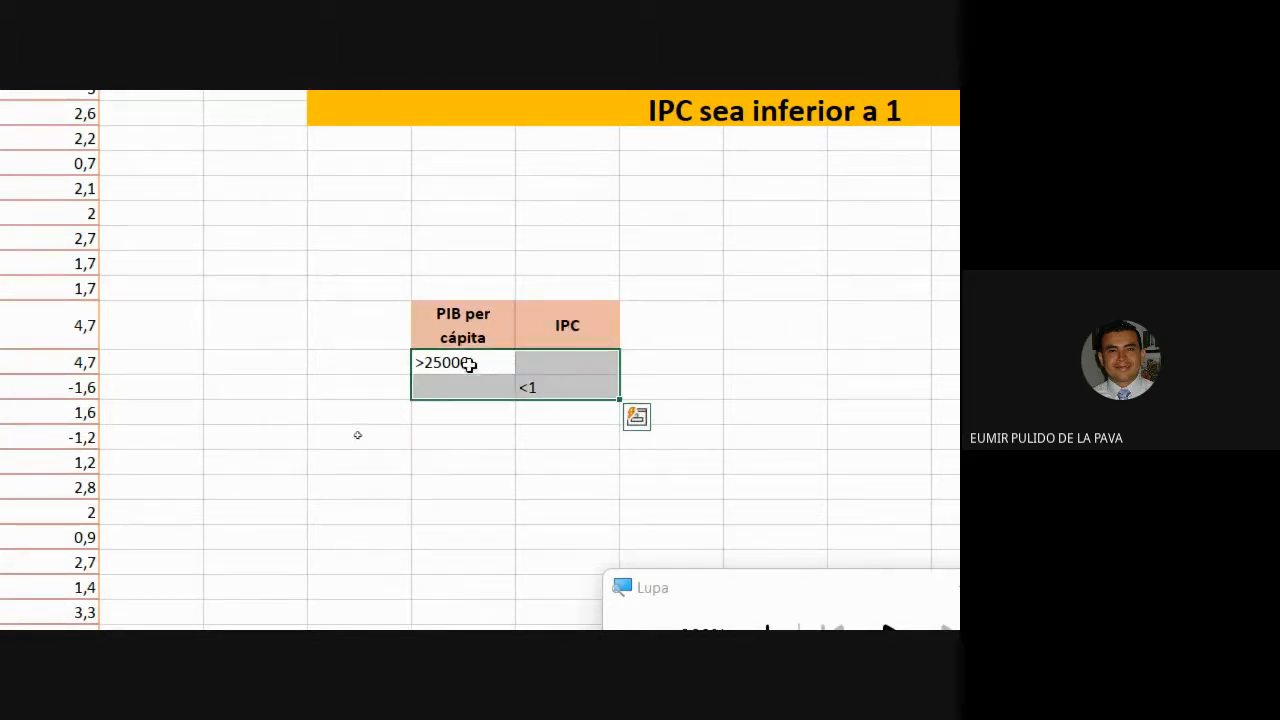
{"action": "left_click", "coordinate": [486, 368]}
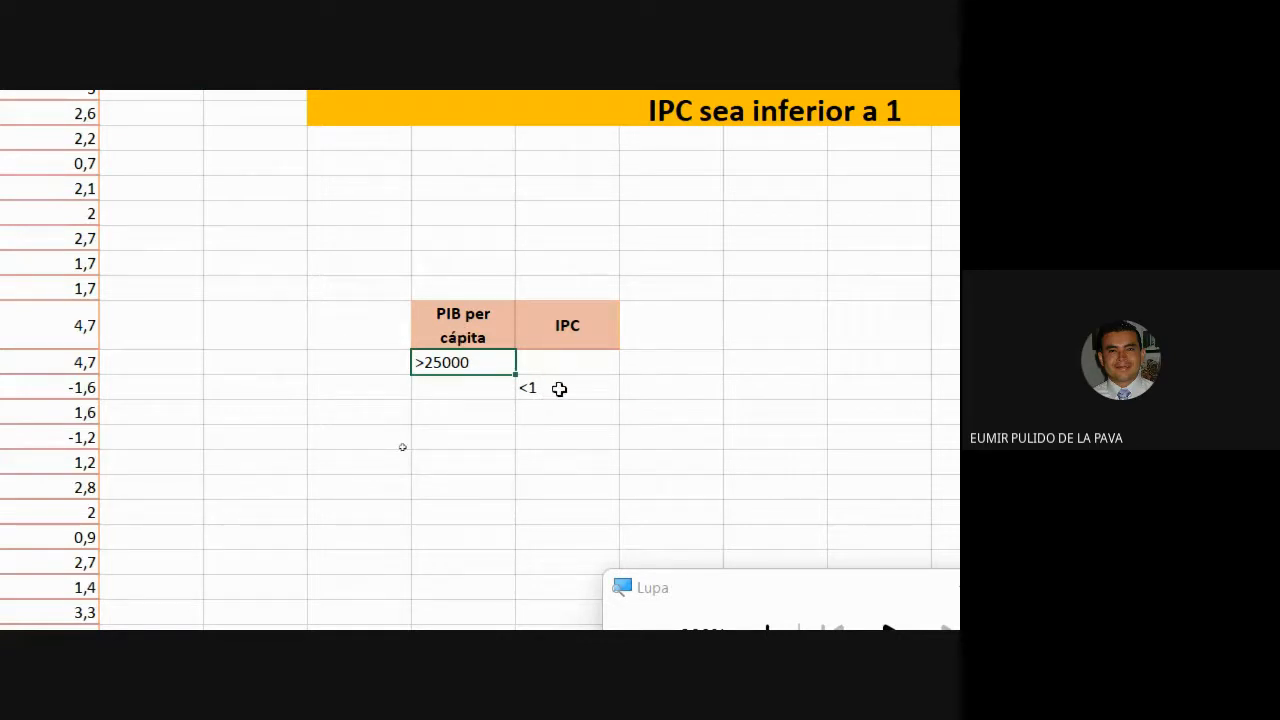
Enter Roma in G17 below the PIB per cápita criteria as an example, and delete it
{"action": "left_click", "coordinate": [471, 415]}
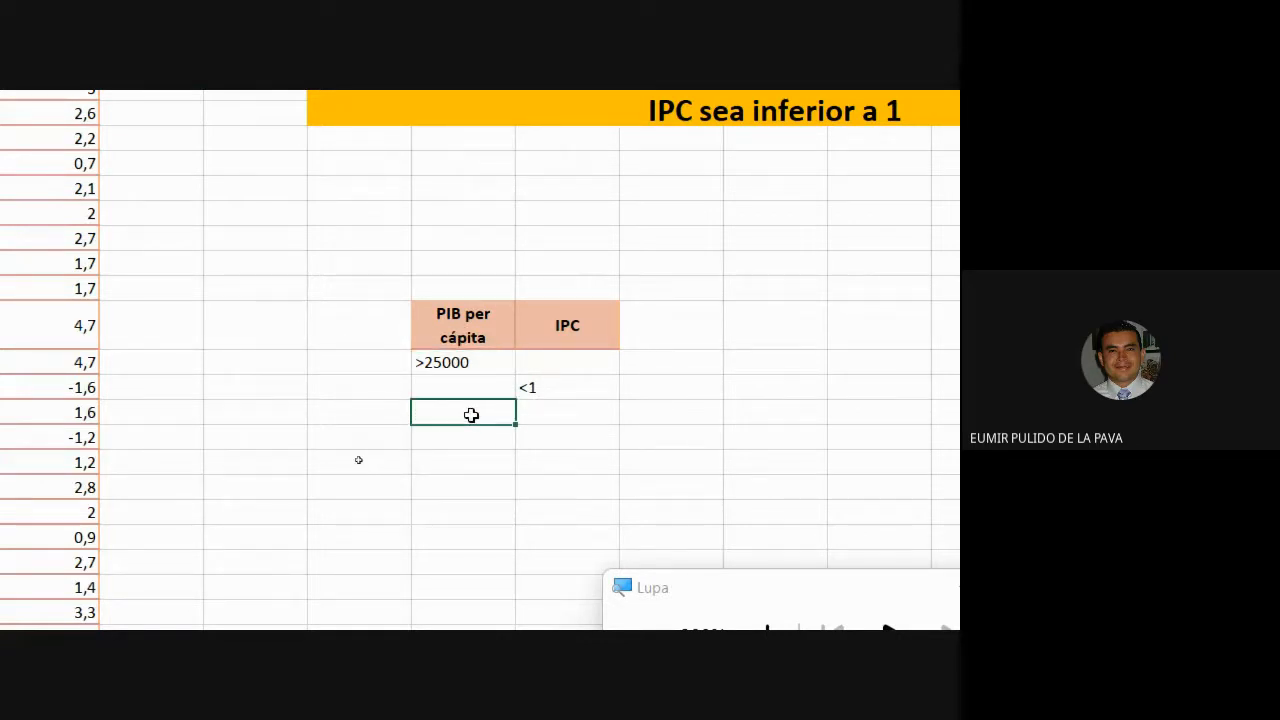
{"action": "type", "text": "Roma"}
{"action": "key", "text": "Return"}
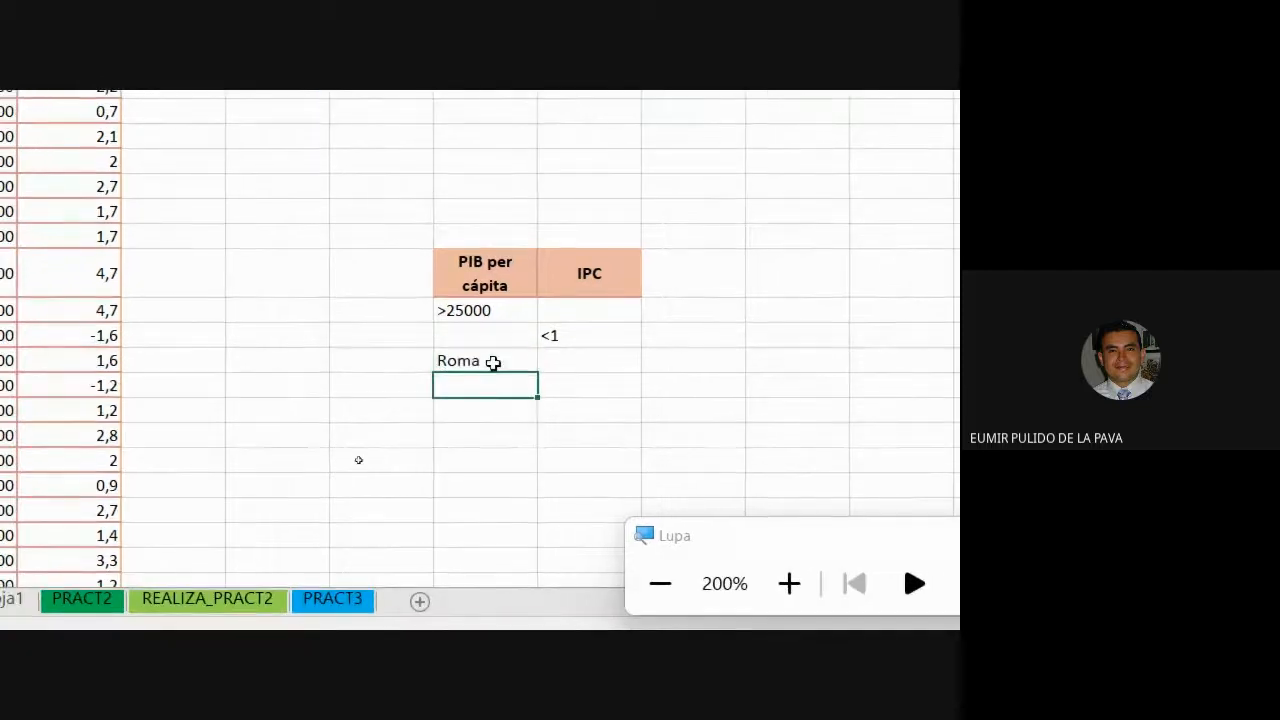
{"action": "left_click", "coordinate": [493, 362]}
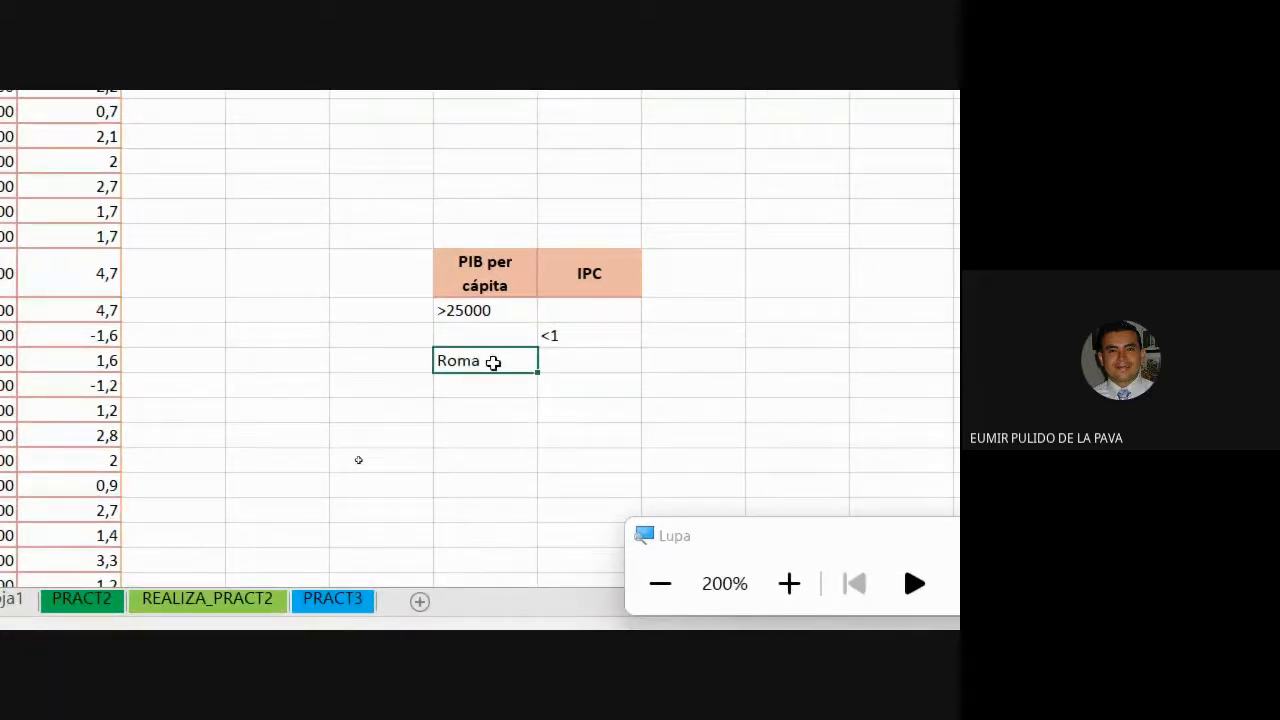
{"action": "key", "text": "Delete"}
{"action": "key", "text": "Up"}
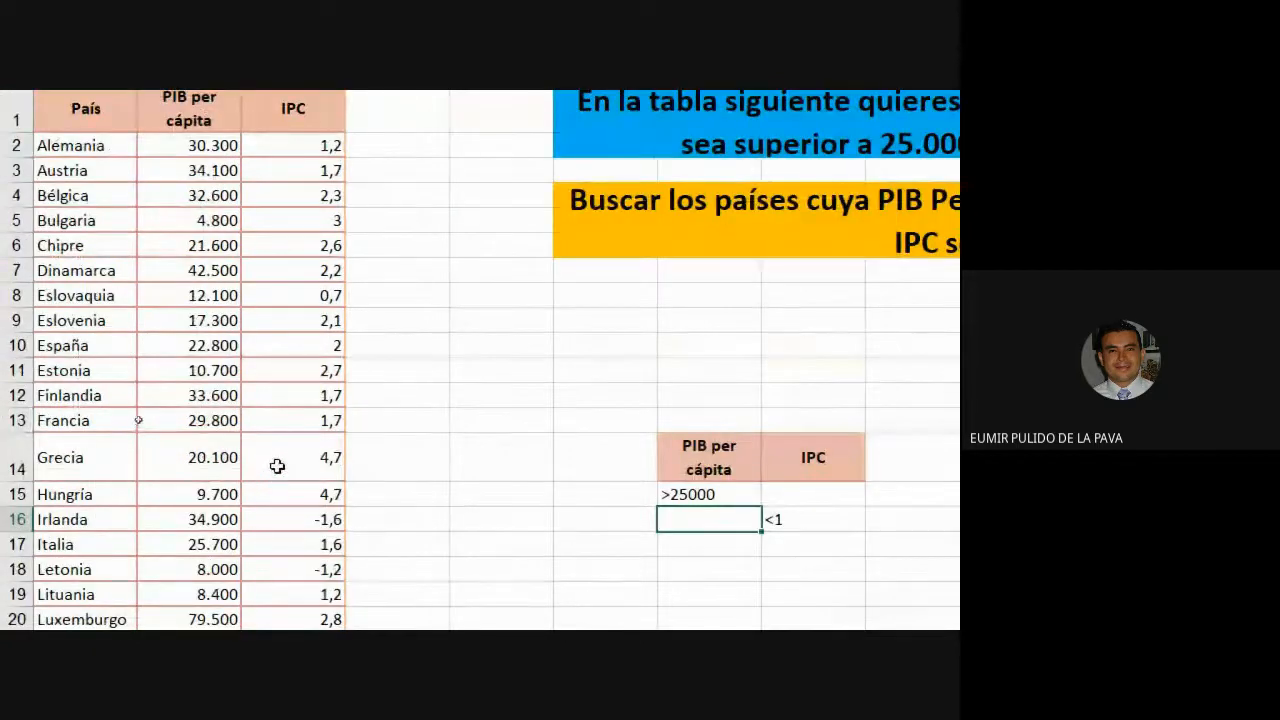
Open the Advanced Filter dialog for the country table from cell C15, and move the dialog so the table's headers are visible
{"action": "left_click", "coordinate": [278, 465]}
{"action": "left_click", "coordinate": [206, 417]}
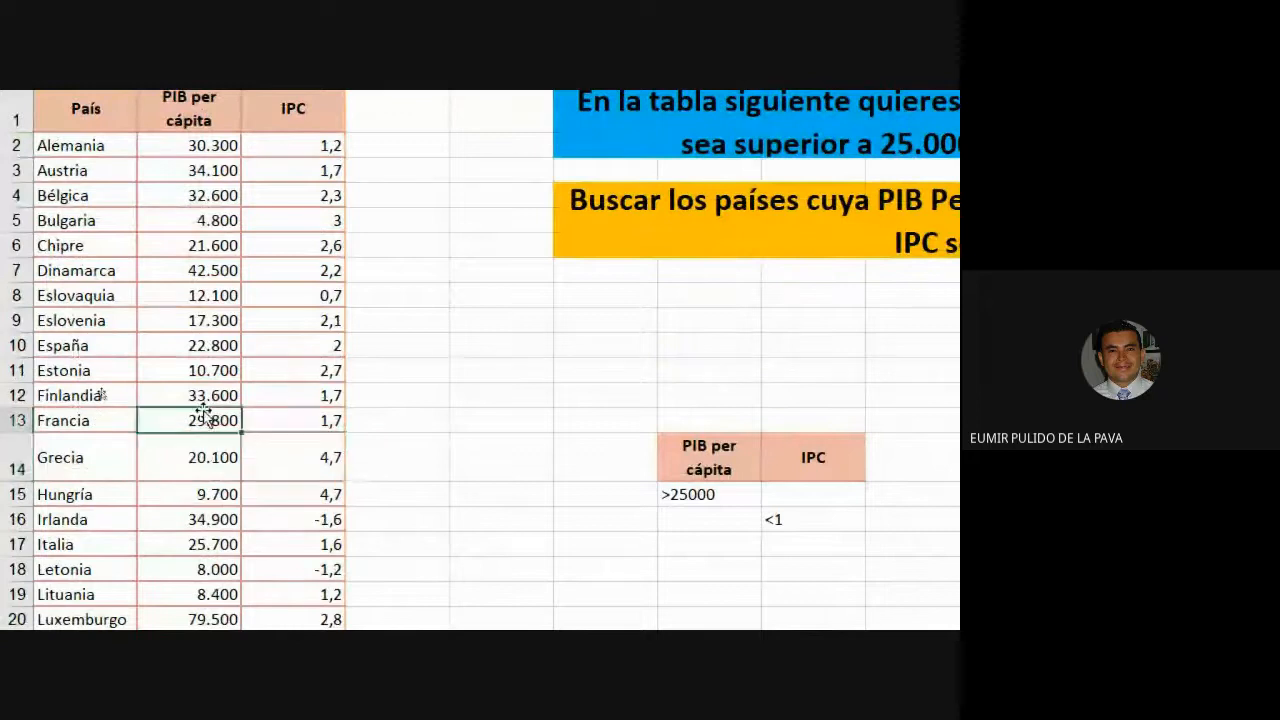
{"action": "left_click", "coordinate": [277, 361]}
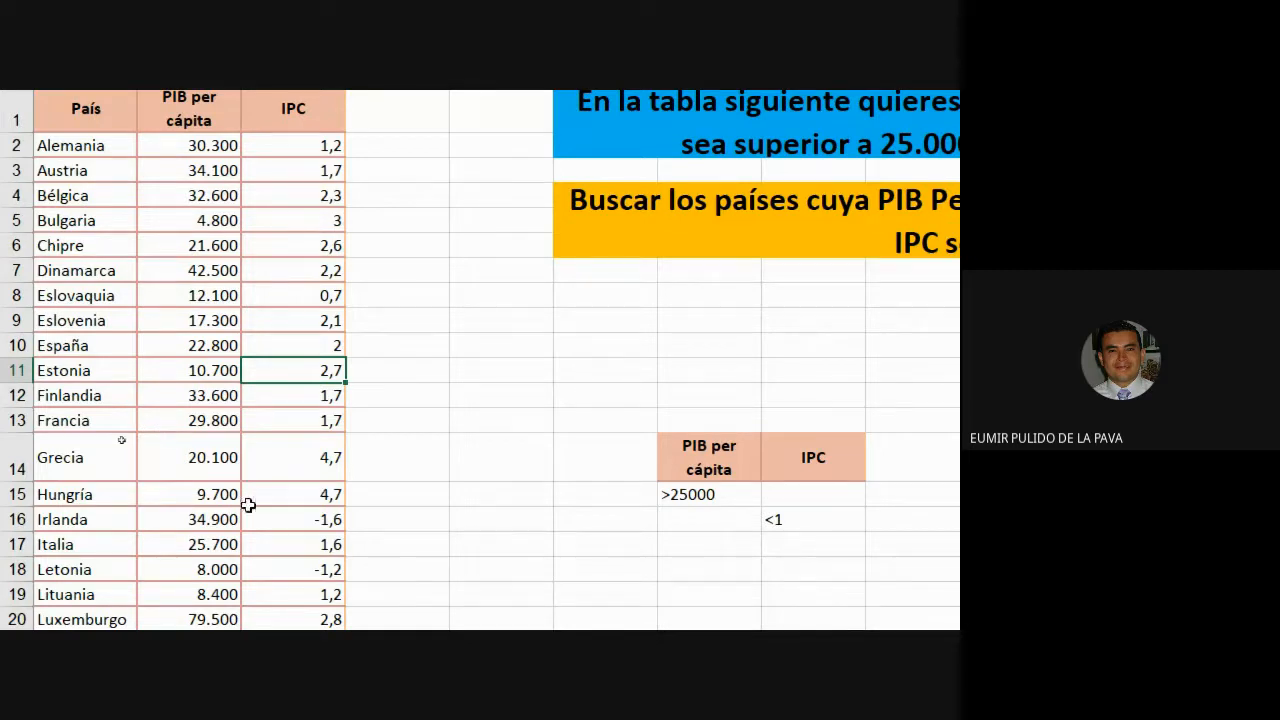
{"action": "left_click", "coordinate": [571, 461]}
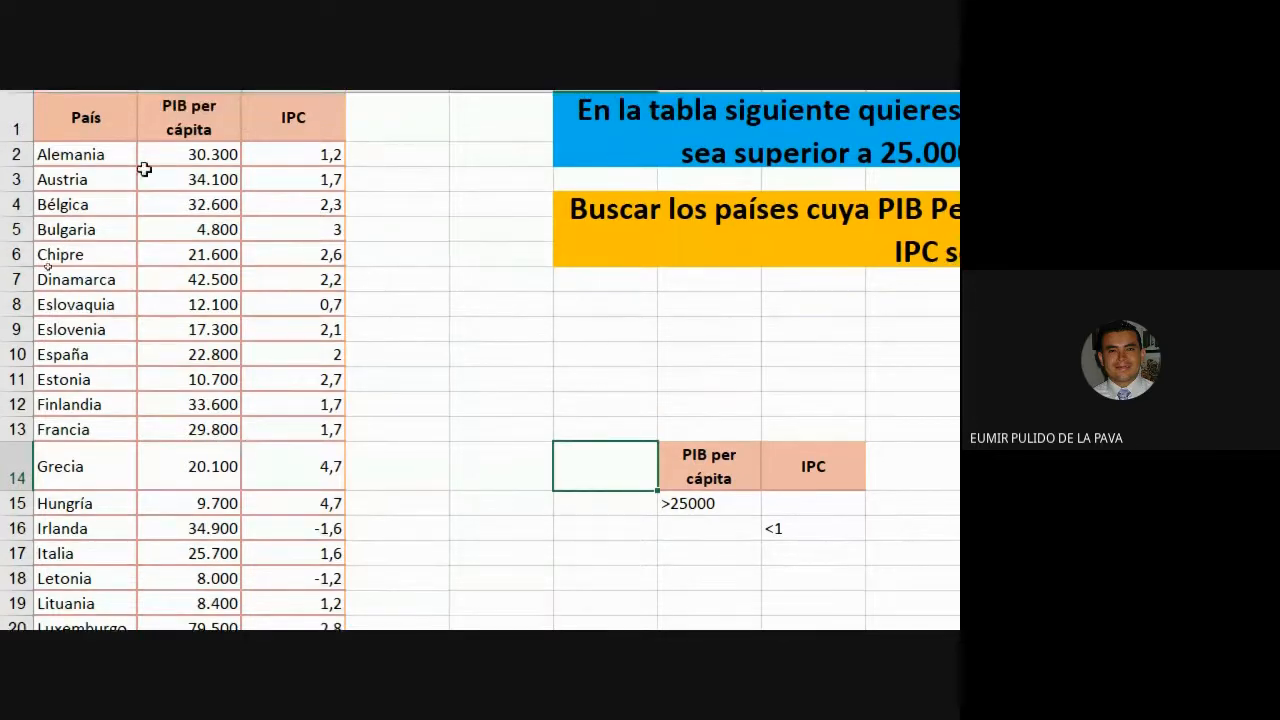
{"action": "left_click", "coordinate": [289, 502]}
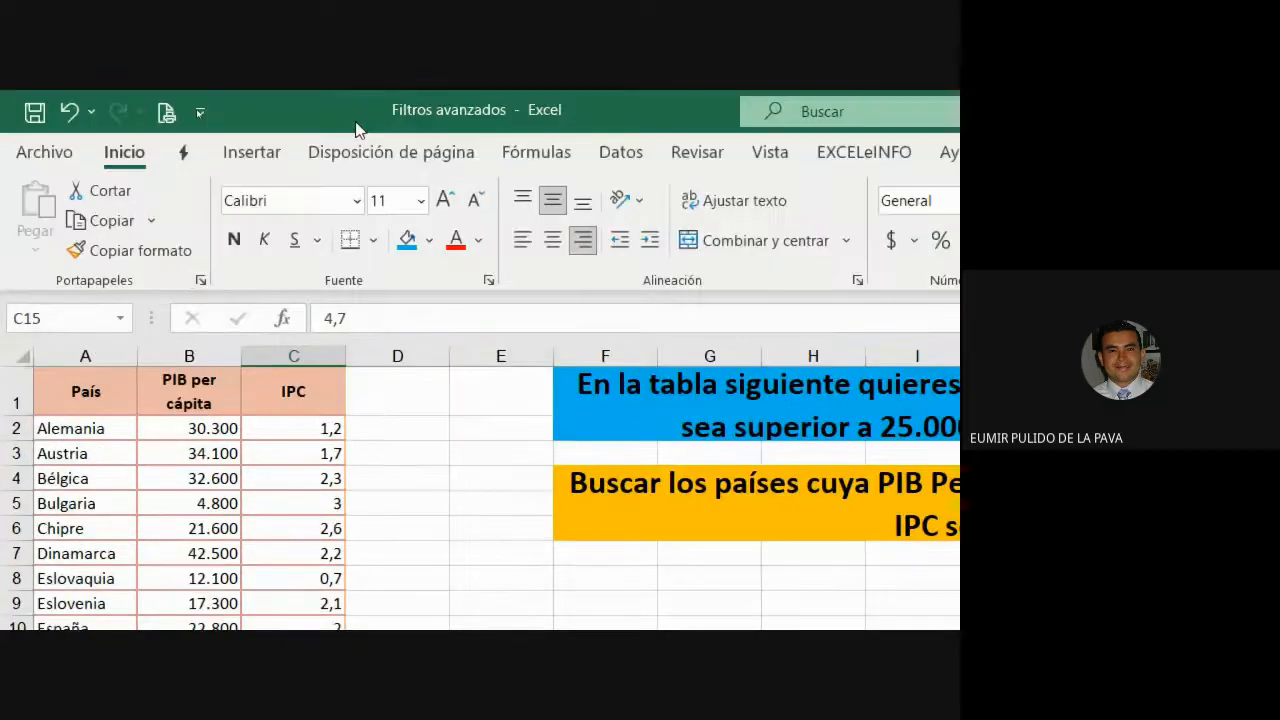
{"action": "left_click", "coordinate": [620, 152]}
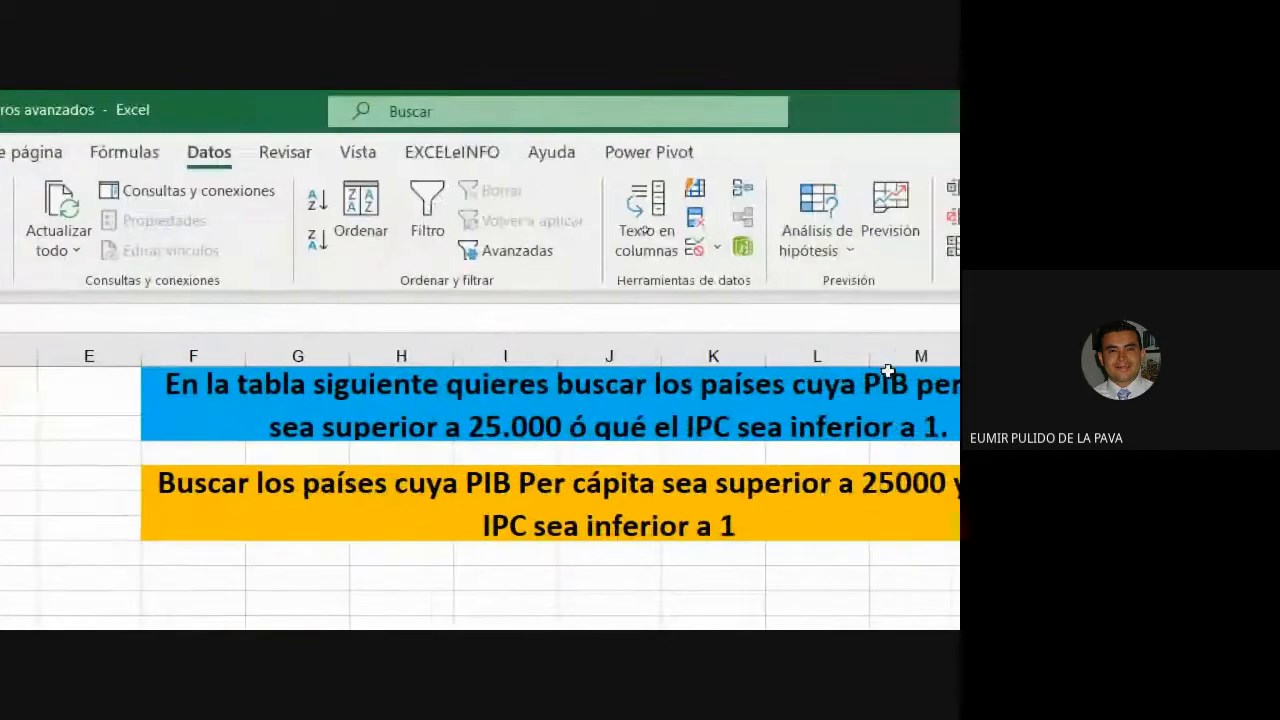
{"action": "left_click", "coordinate": [517, 253]}
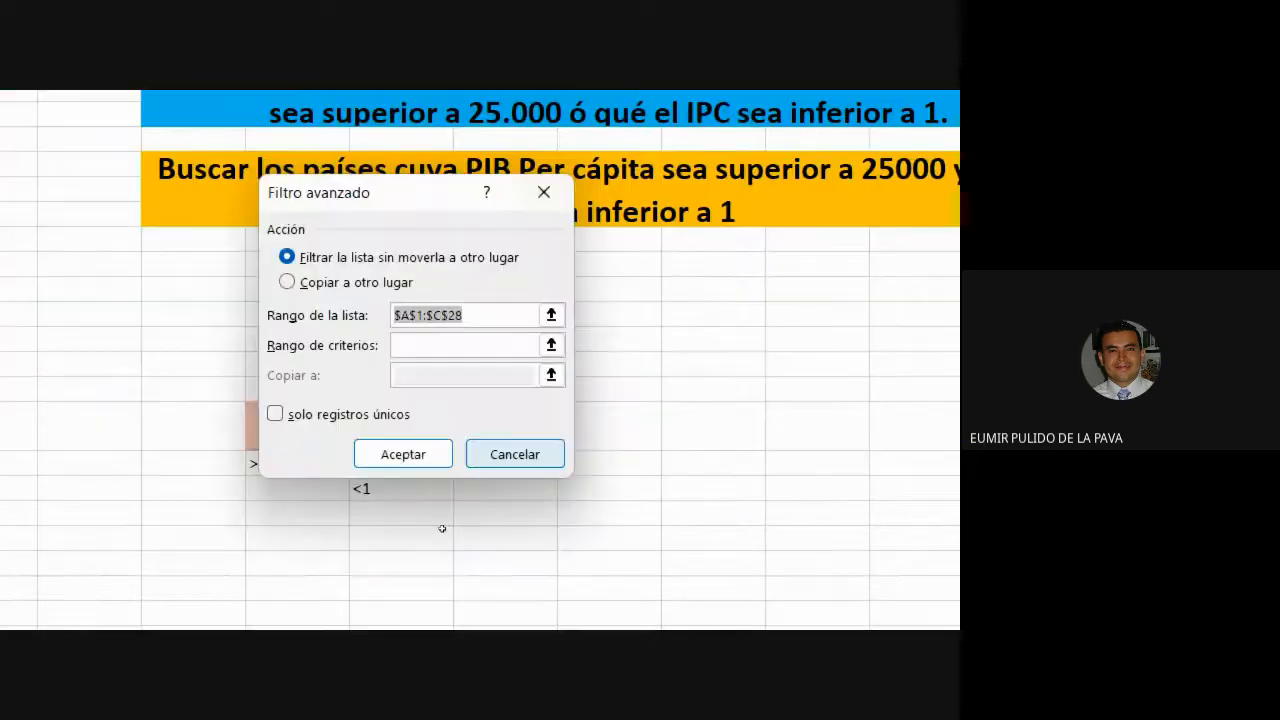
{"action": "left_click_drag", "start_coordinate": [349, 180], "coordinate": [283, 308]}
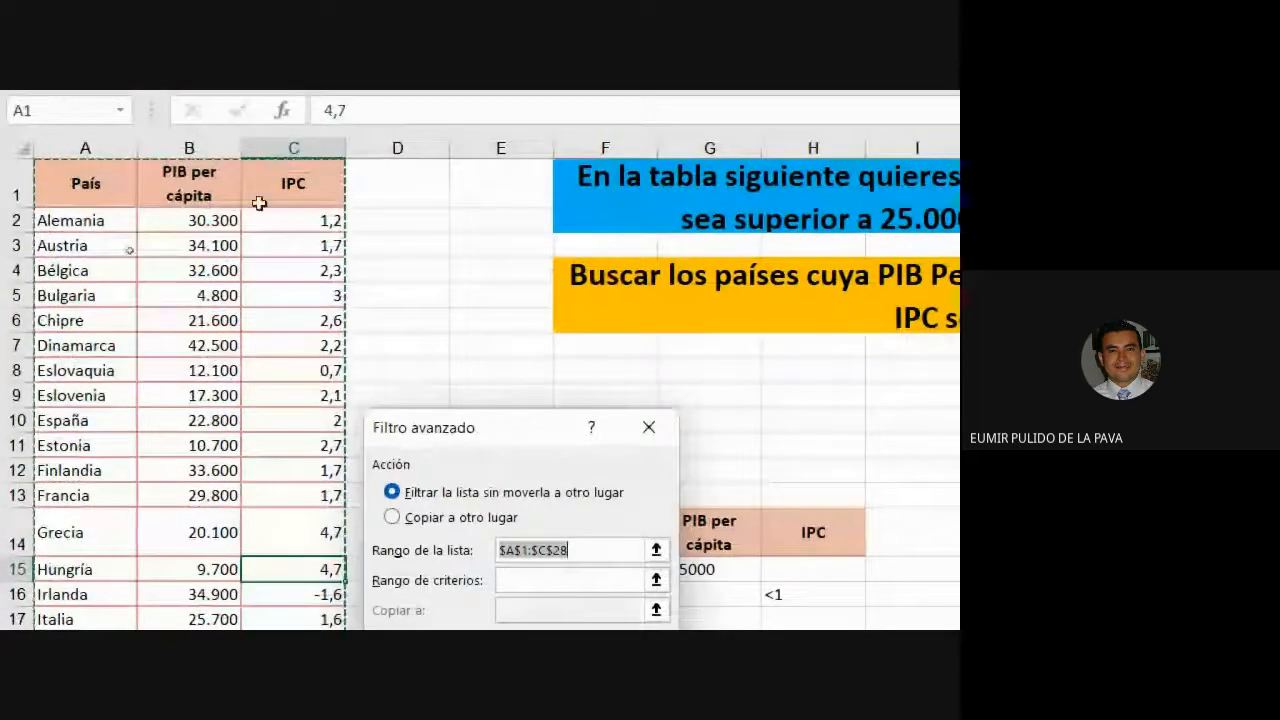
Filter the country list A1:C28 in place using criteria range G14:H16 and unique records only
{"action": "scroll", "coordinate": [283, 461], "scroll_direction": "down", "scroll_amount": 3}
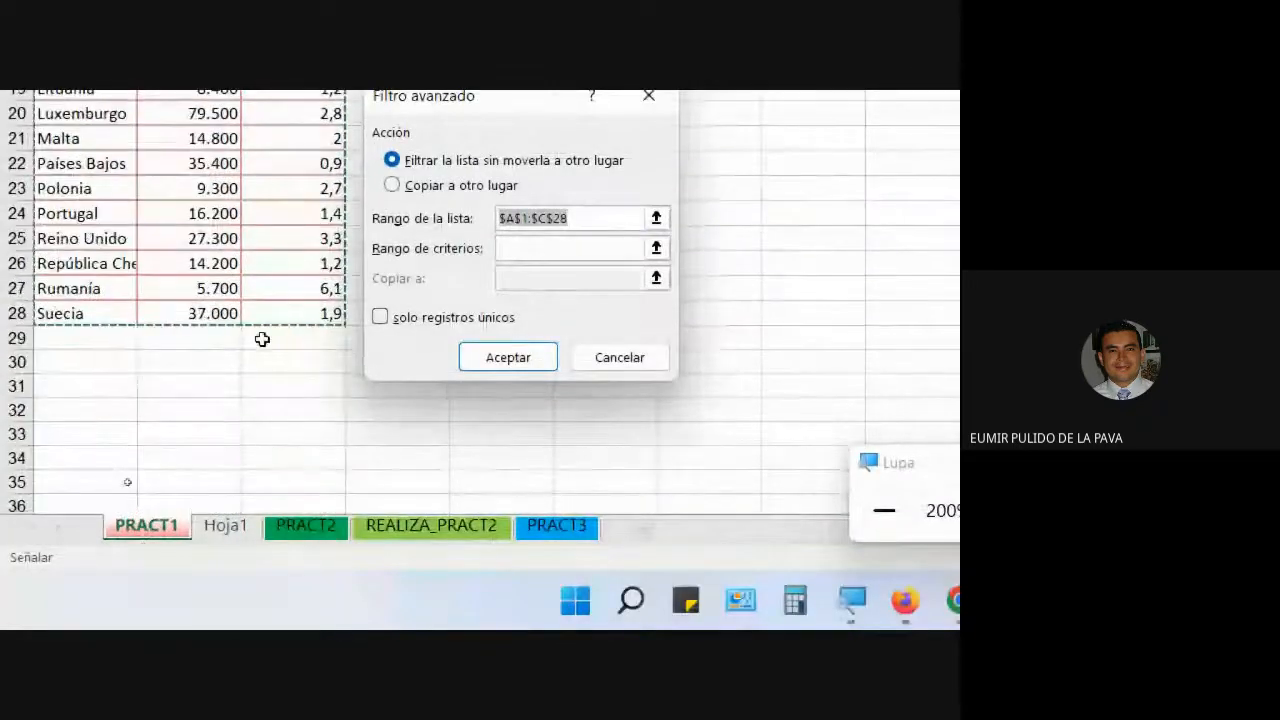
{"action": "scroll", "coordinate": [490, 302], "scroll_direction": "up", "scroll_amount": 3}
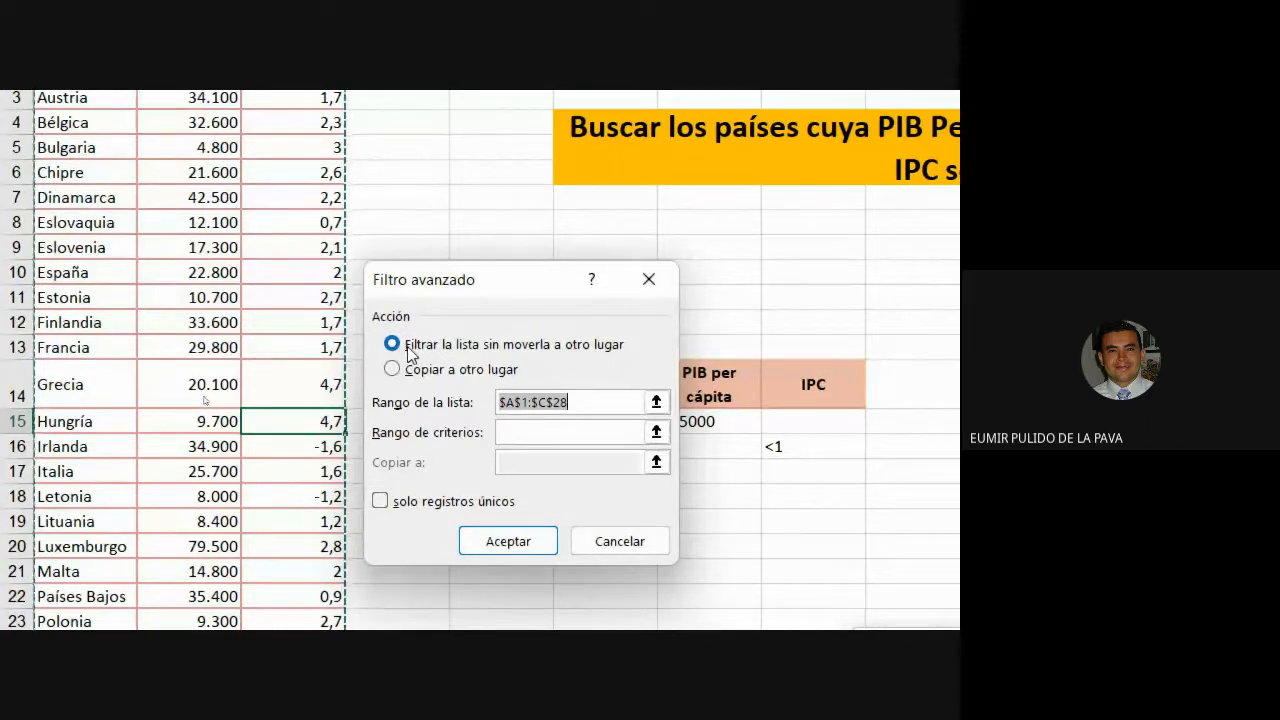
{"action": "left_click", "coordinate": [506, 433]}
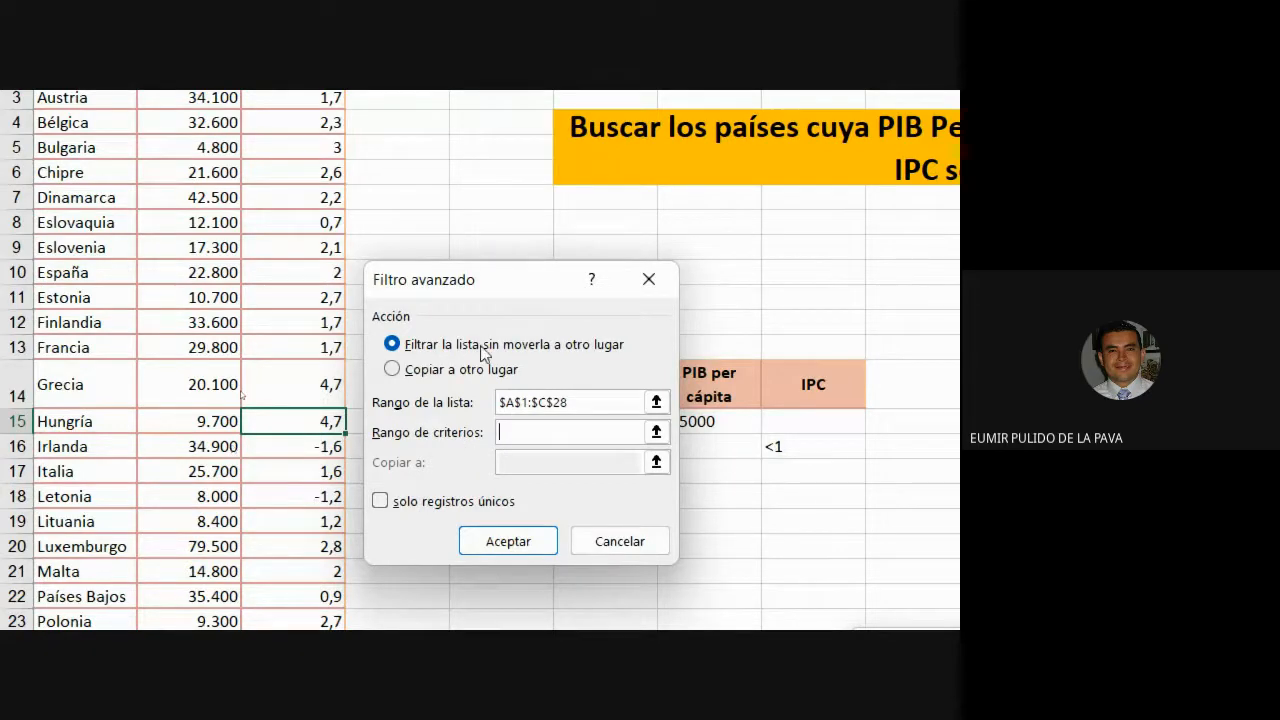
{"action": "left_click_drag", "start_coordinate": [463, 288], "coordinate": [377, 286]}
{"action": "left_click_drag", "start_coordinate": [746, 389], "coordinate": [780, 448]}
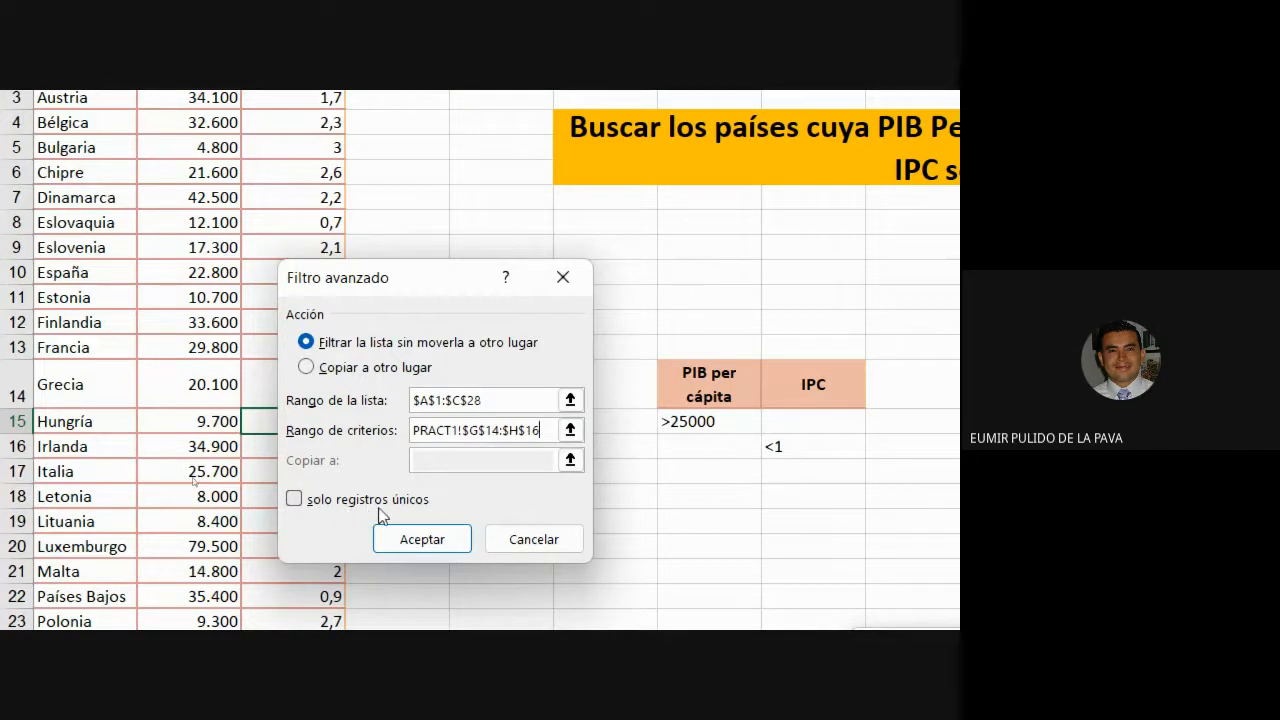
{"action": "left_click", "coordinate": [295, 499]}
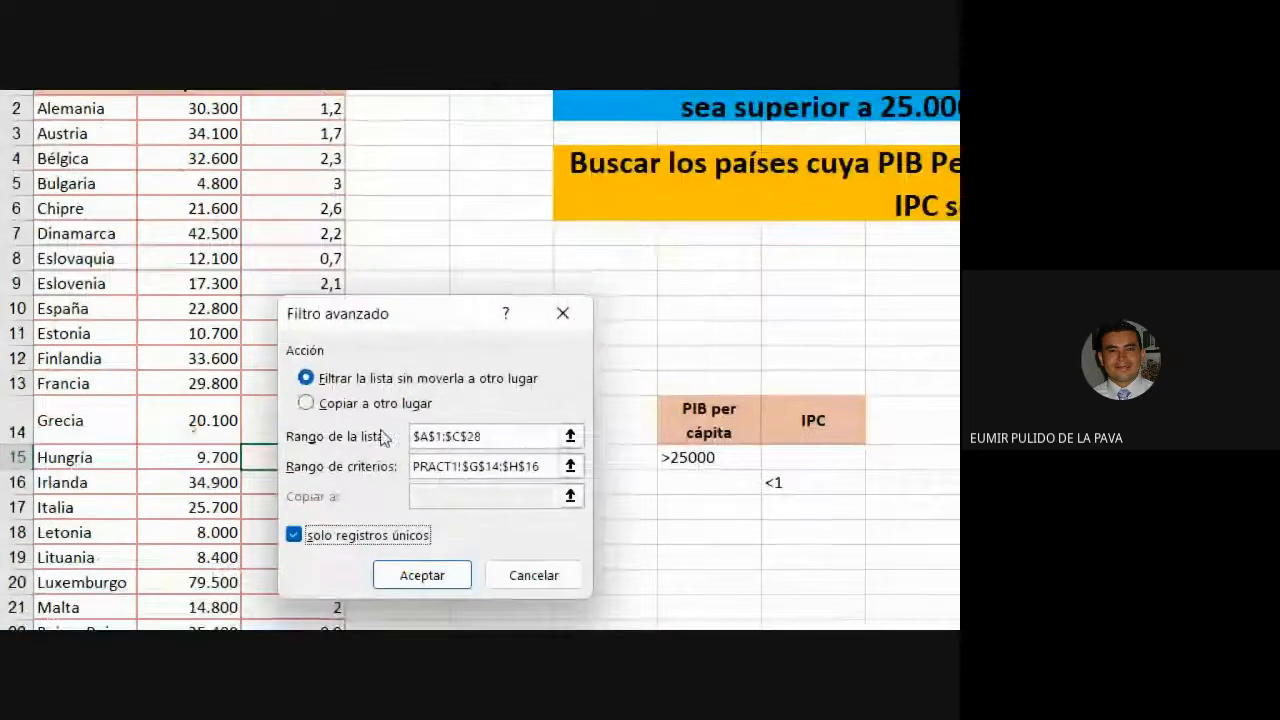
{"action": "left_click", "coordinate": [420, 575]}
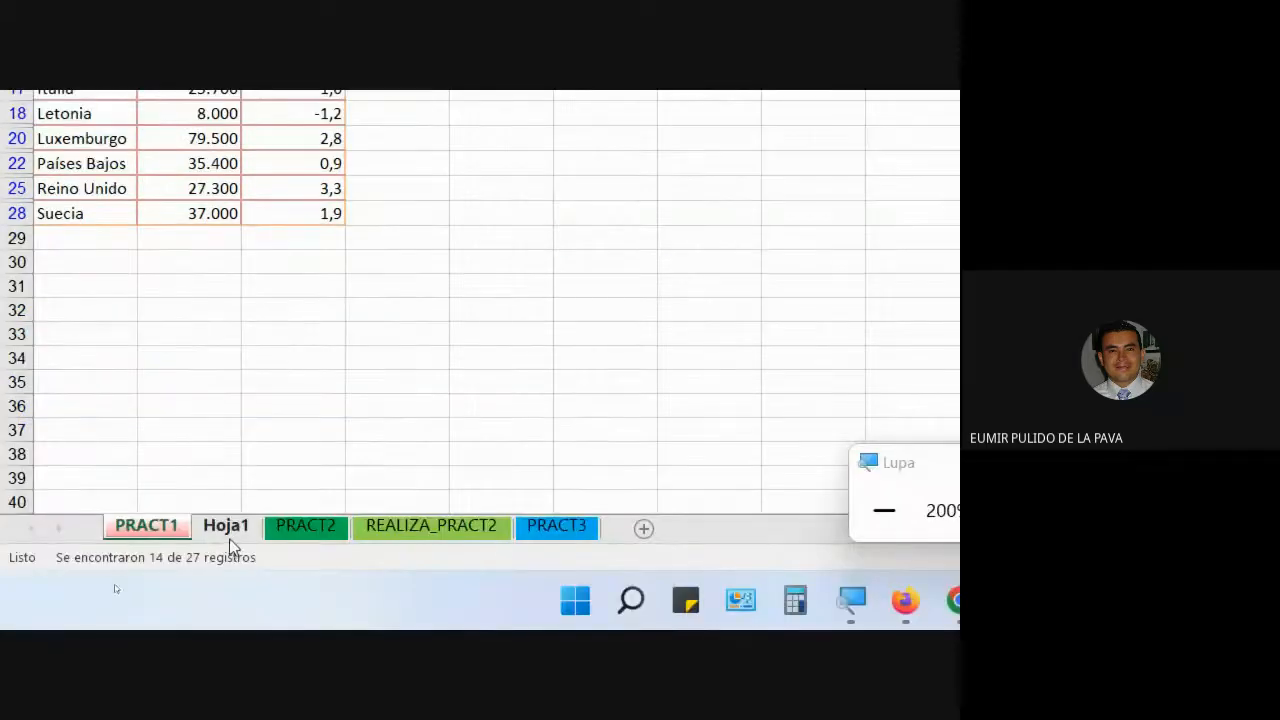
Compare the filtered countries on PRACT1 with Hoja1 and check the PIB per cápita and IPC values of Alemania and Eslovaquia
{"action": "left_click", "coordinate": [227, 527]}
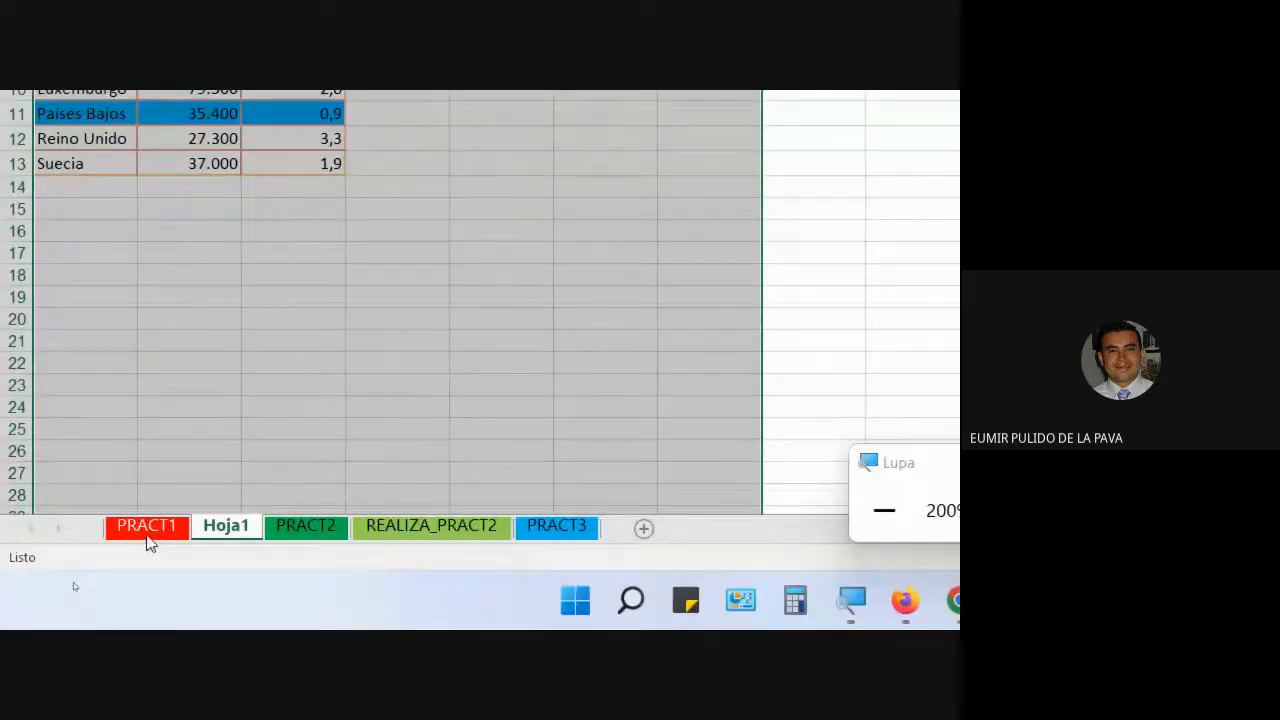
{"action": "left_click", "coordinate": [147, 527]}
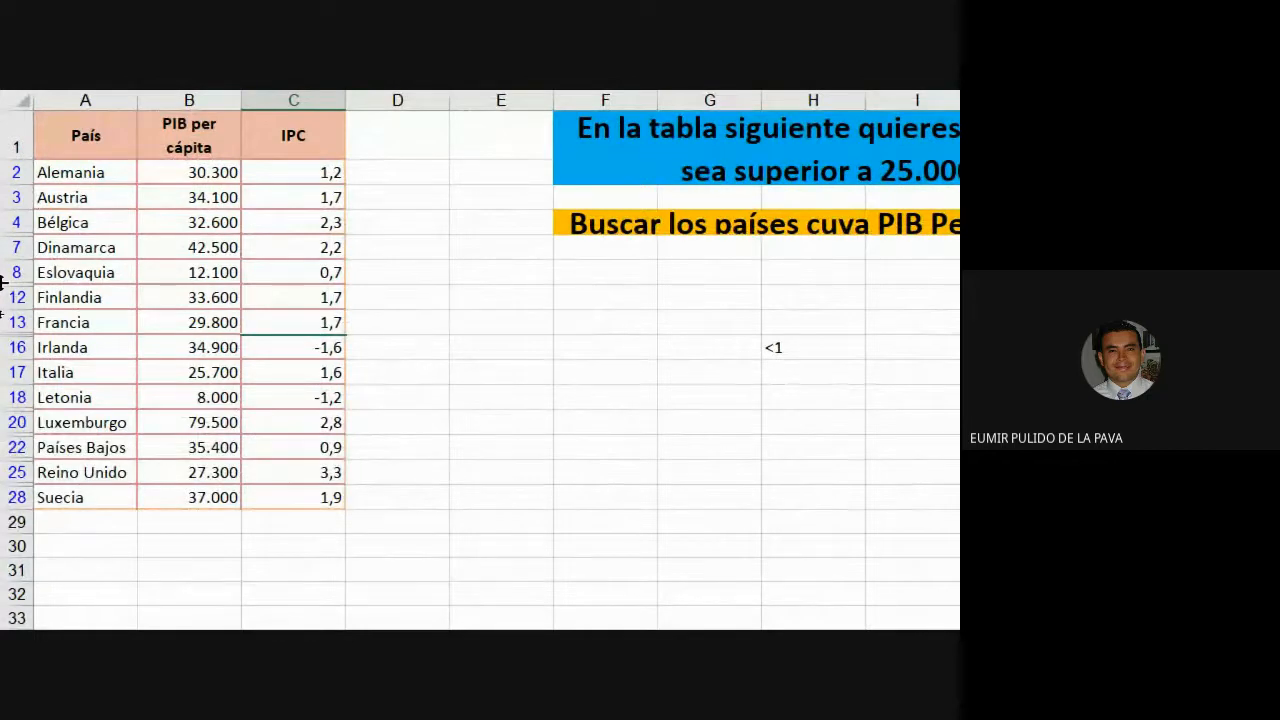
{"action": "left_click", "coordinate": [314, 173]}
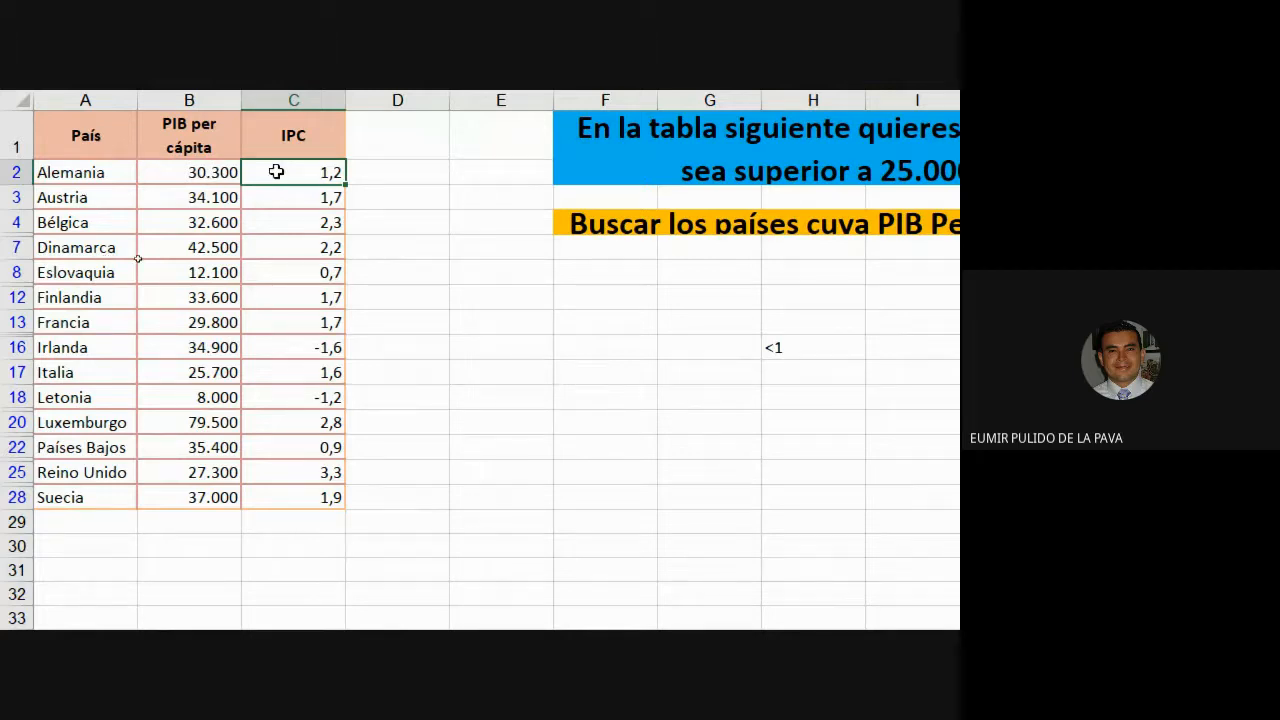
{"action": "left_click", "coordinate": [192, 180]}
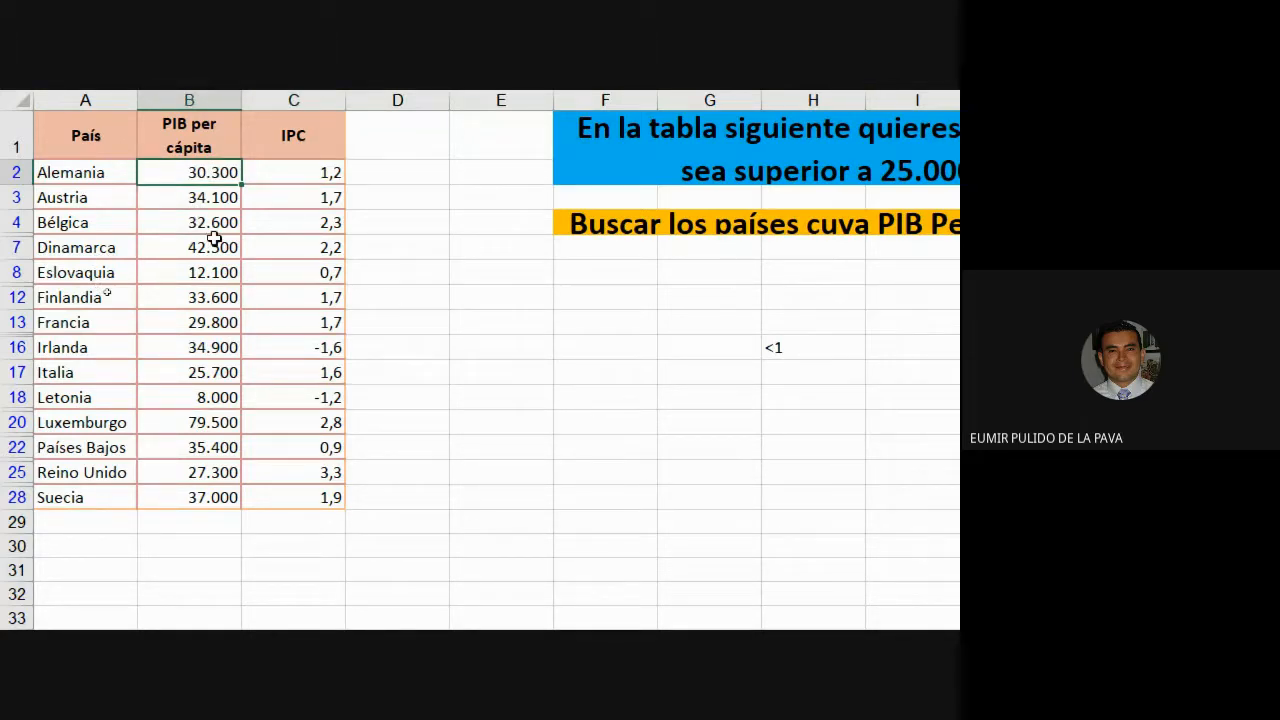
{"action": "left_click", "coordinate": [316, 276]}
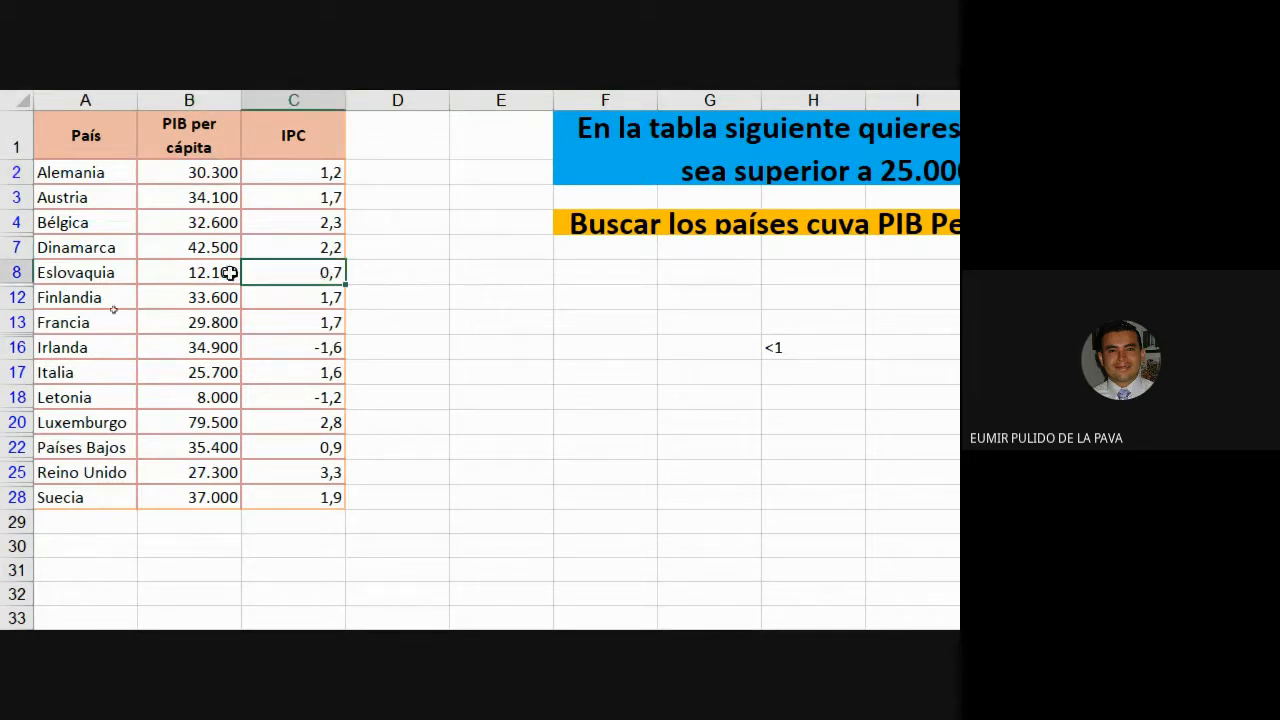
{"action": "left_click", "coordinate": [198, 277]}
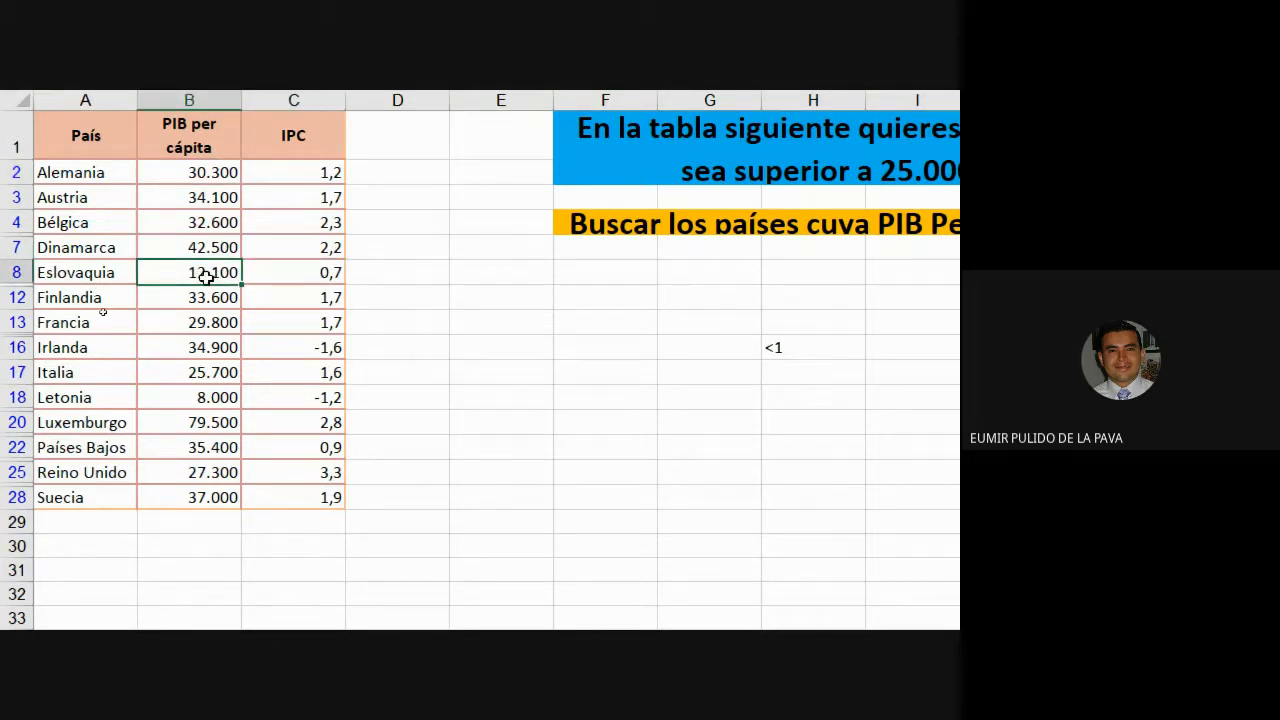
{"action": "left_click", "coordinate": [306, 276]}
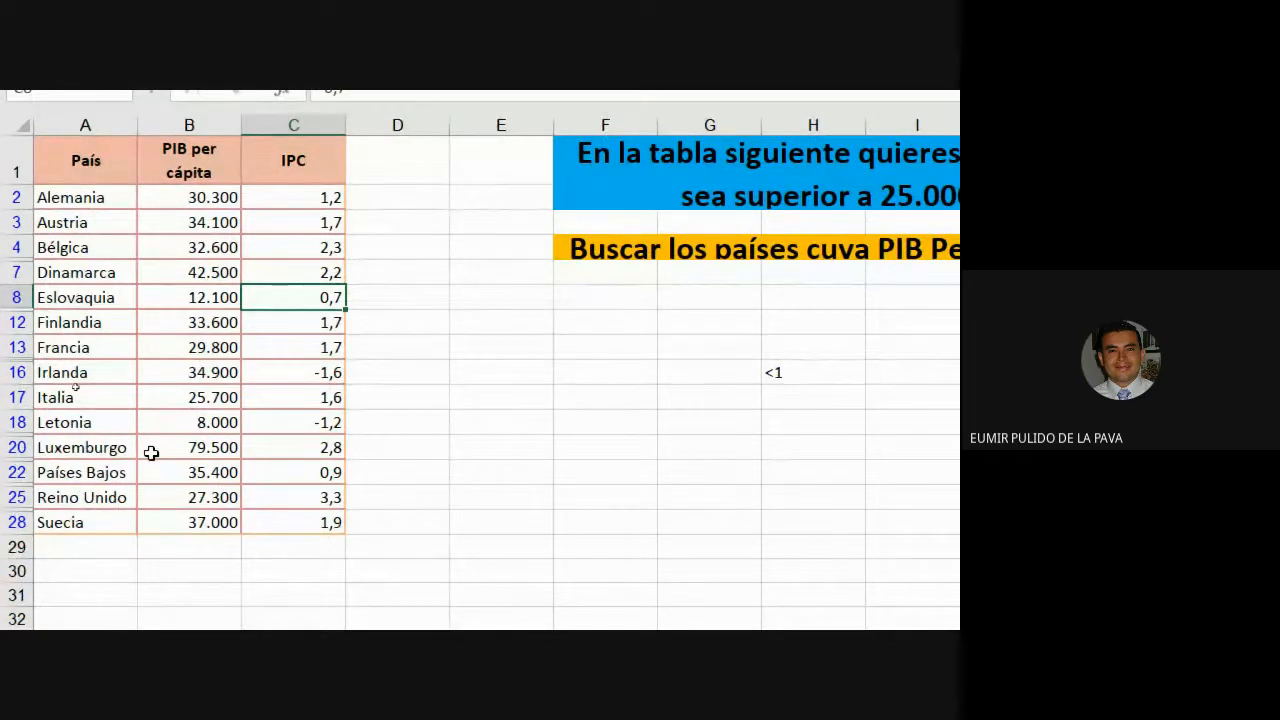
Clear the filter on the country table and reopen the Advanced Filter dialog from cell B14
{"action": "left_click", "coordinate": [282, 270]}
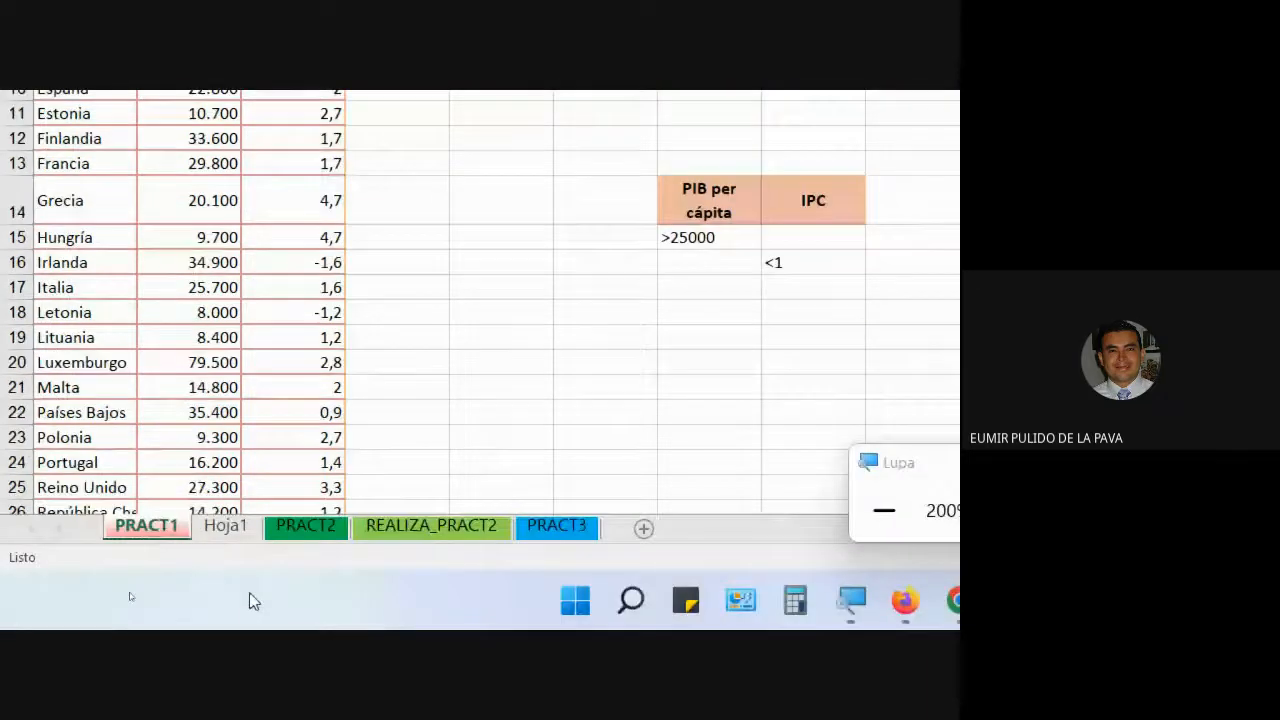
{"action": "left_click", "coordinate": [217, 355]}
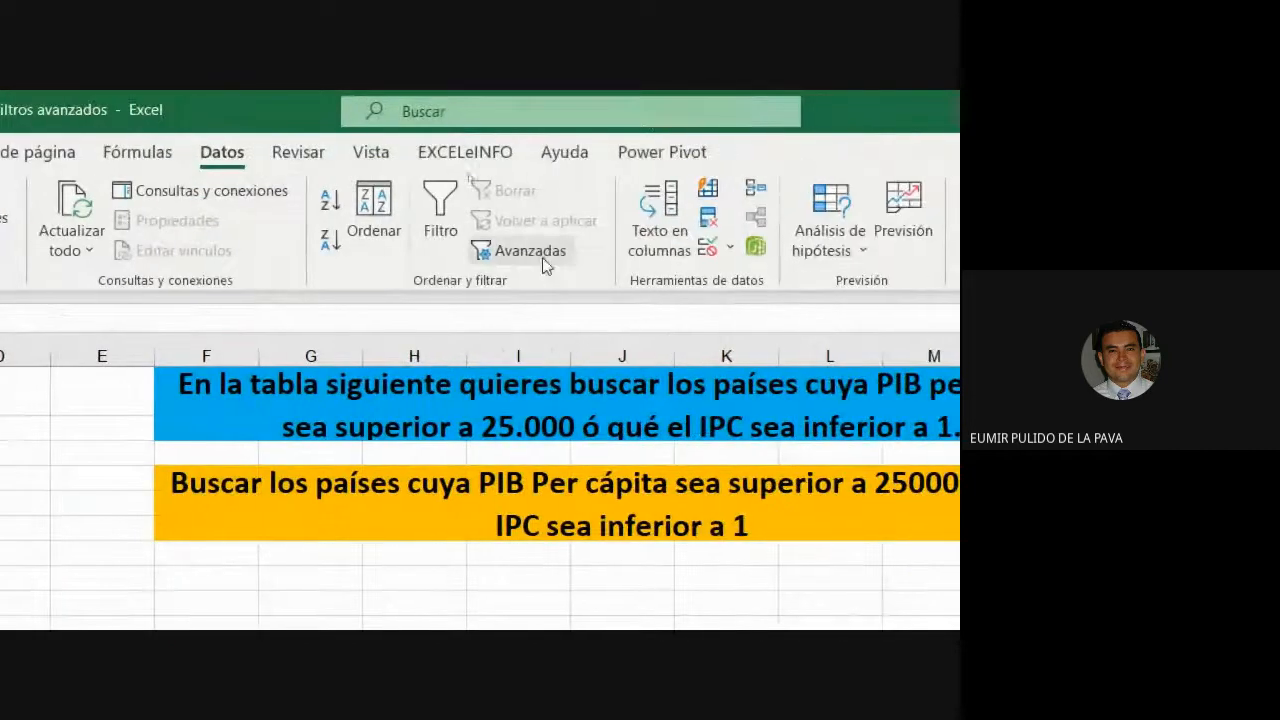
{"action": "left_click", "coordinate": [524, 257]}
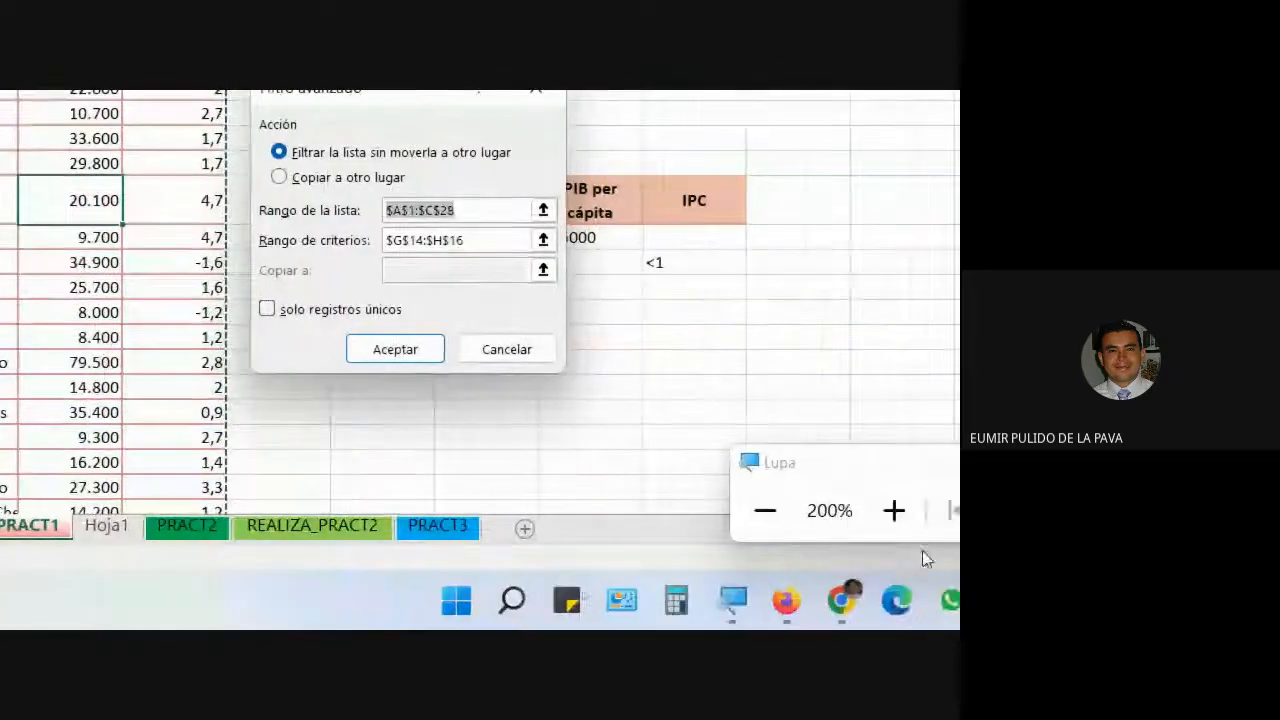
Switch to the Google Meet call in Chrome, admit the waiting participant, and return to the Filtros avanzados workbook in Excel
{"action": "mouse_move", "coordinate": [584, 598]}
{"action": "left_click", "coordinate": [380, 480]}
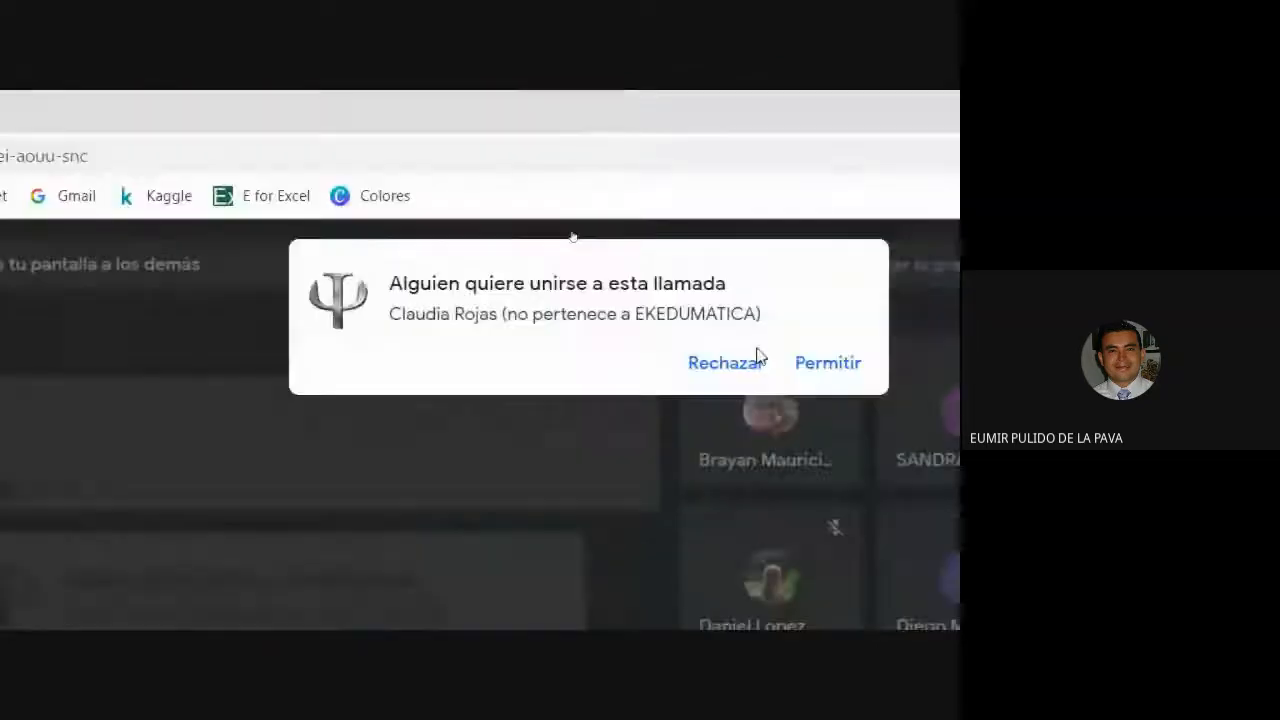
{"action": "left_click", "coordinate": [815, 365]}
{"action": "mouse_move", "coordinate": [340, 606]}
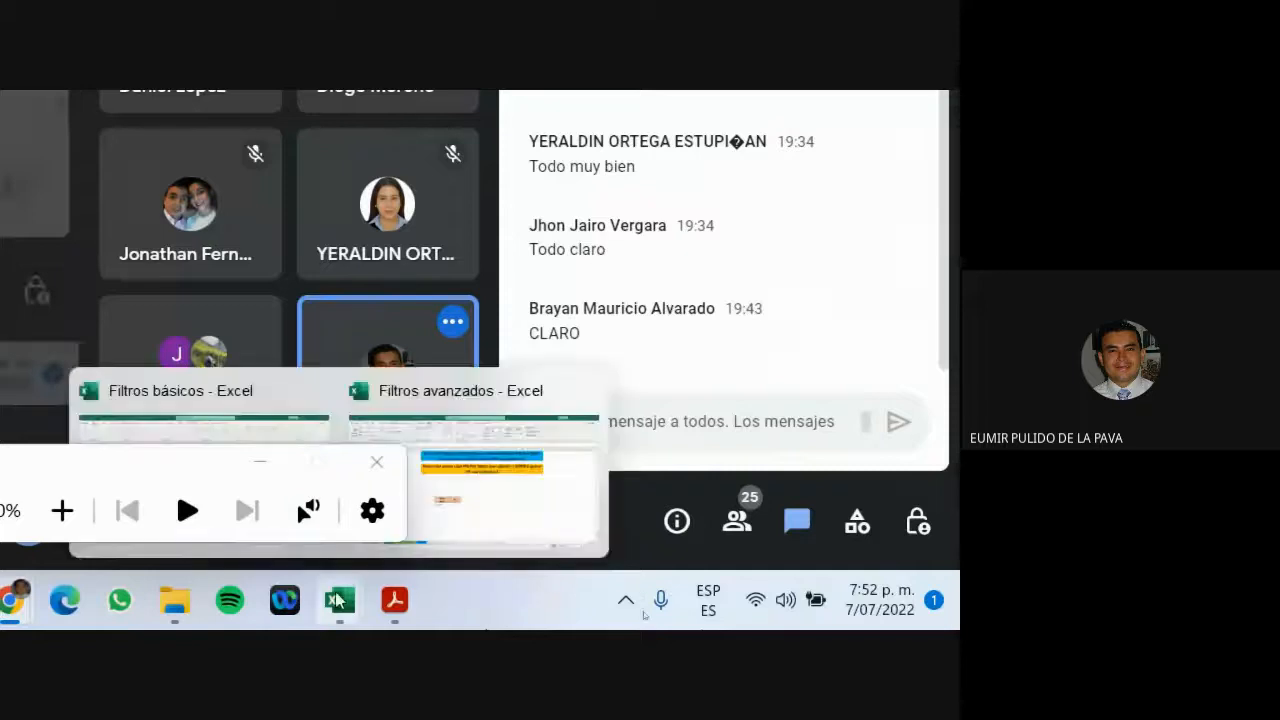
{"action": "left_click", "coordinate": [464, 510]}
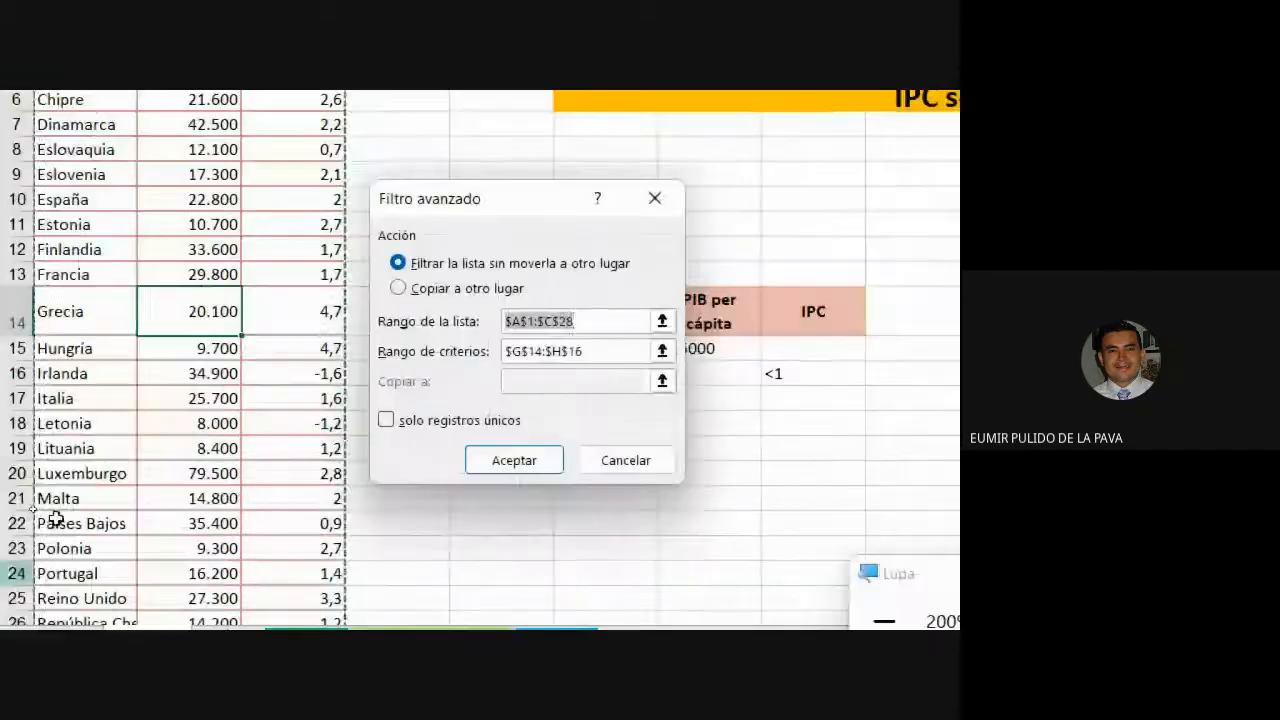
Clear the criteria range and reselect G14:H16, moving the Advanced Filter dialog clear of the criteria cells
{"action": "left_click", "coordinate": [594, 349]}
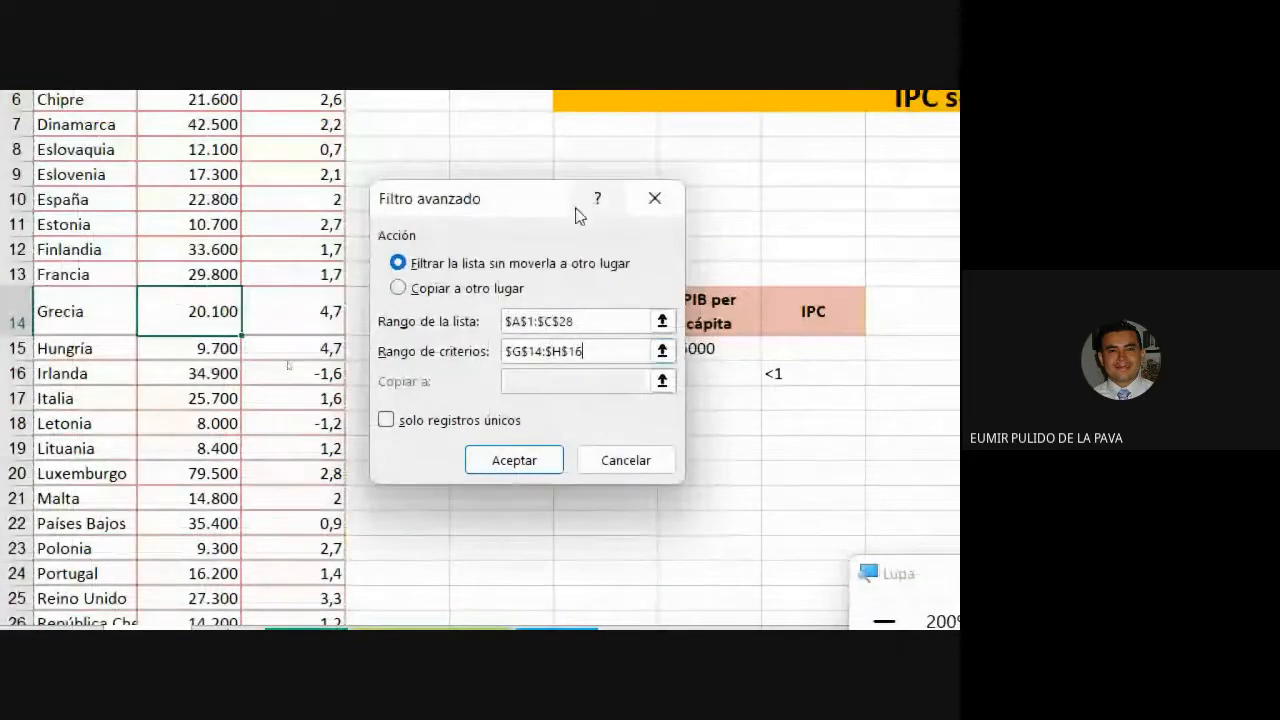
{"action": "left_click_drag", "start_coordinate": [594, 200], "coordinate": [893, 222]}
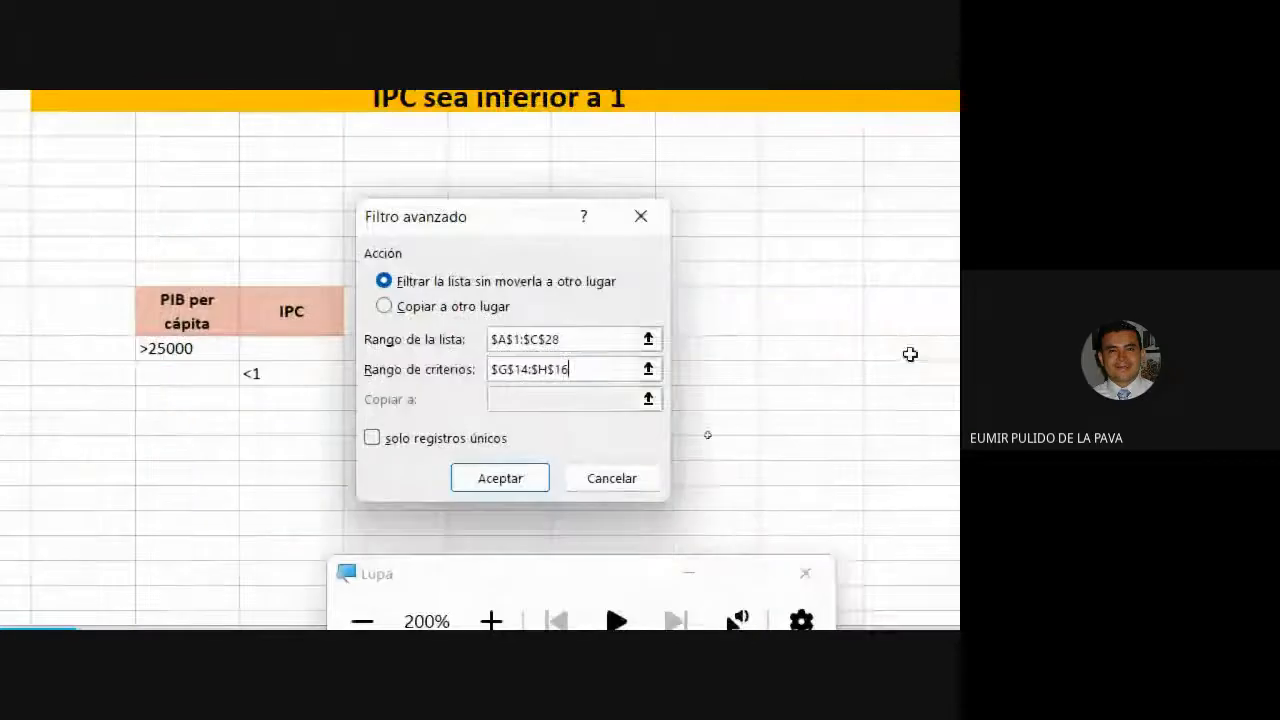
{"action": "left_click_drag", "start_coordinate": [604, 367], "coordinate": [460, 378]}
{"action": "key", "text": "Delete"}
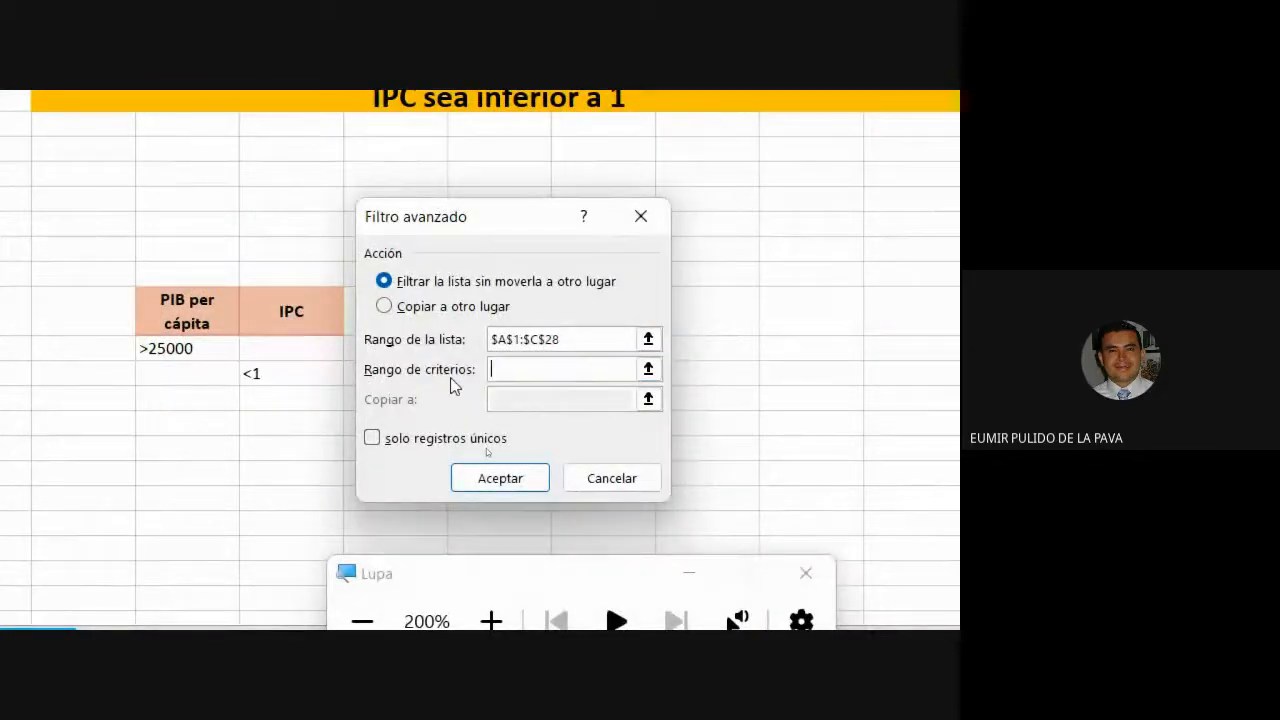
{"action": "left_click_drag", "start_coordinate": [188, 320], "coordinate": [271, 377]}
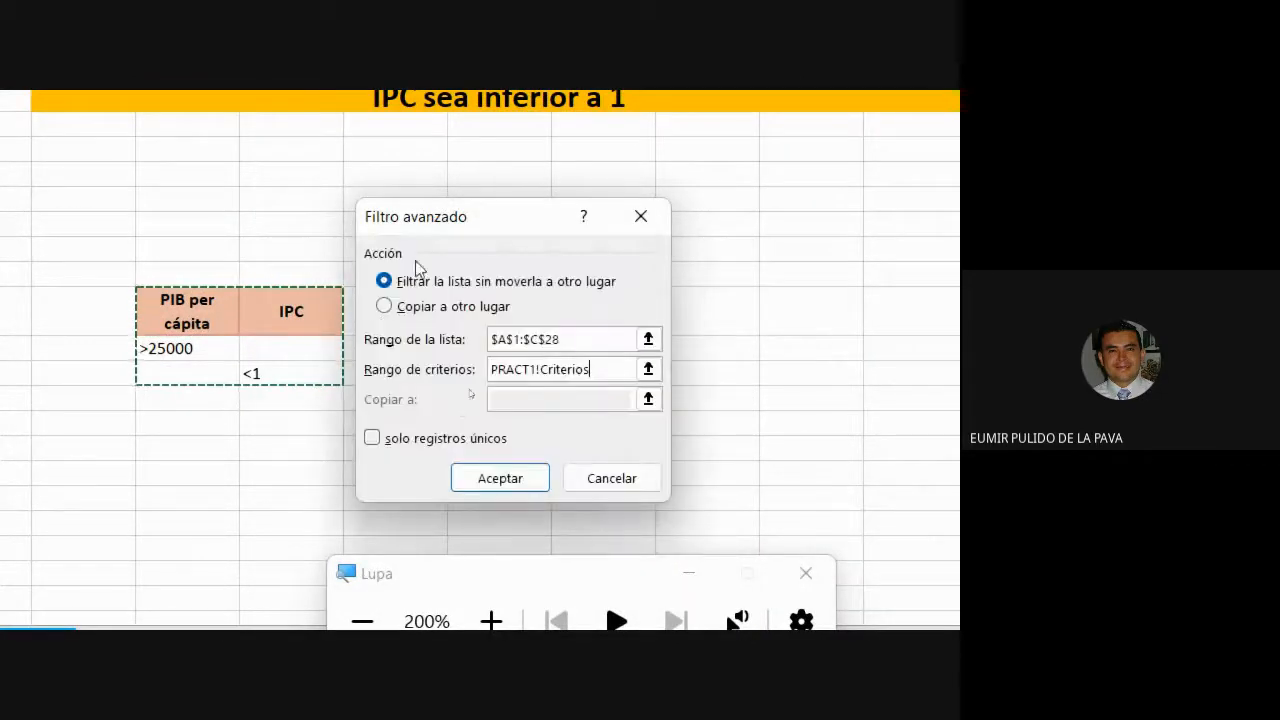
{"action": "left_click_drag", "start_coordinate": [433, 228], "coordinate": [311, 300]}
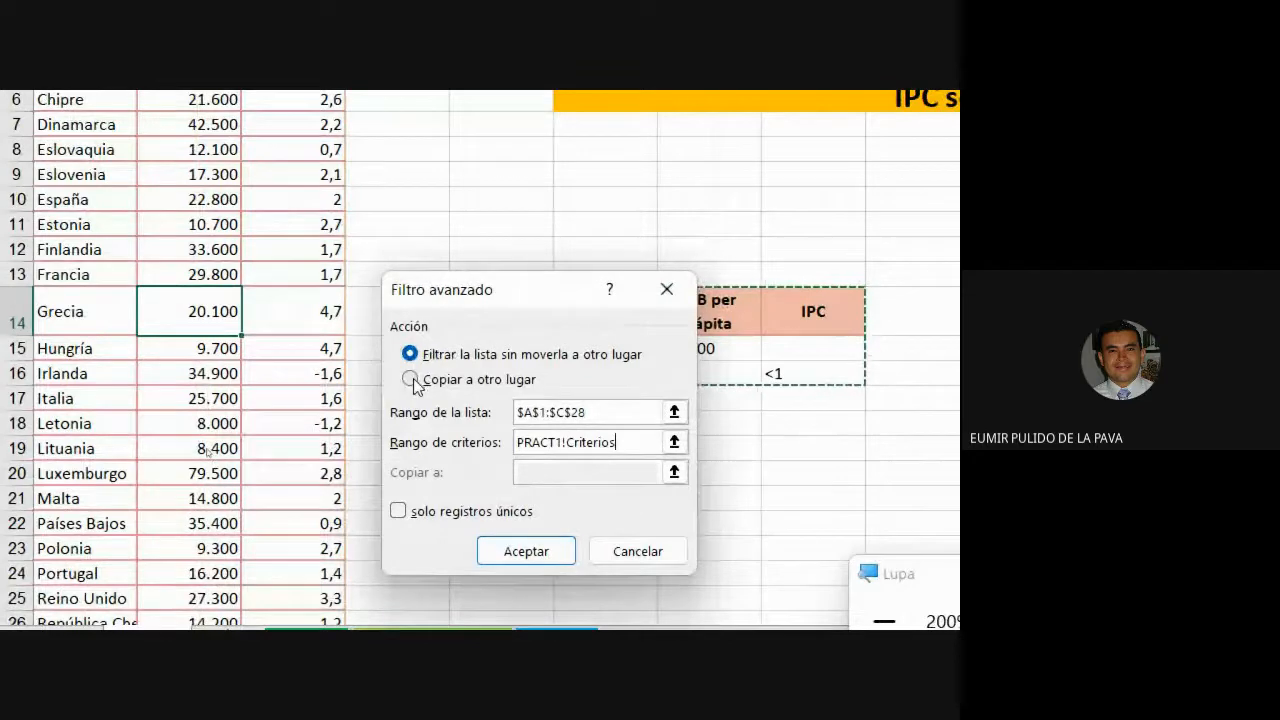
Set the advanced filter to copy its results to another location starting at cell E19, and run it
{"action": "left_click", "coordinate": [411, 379]}
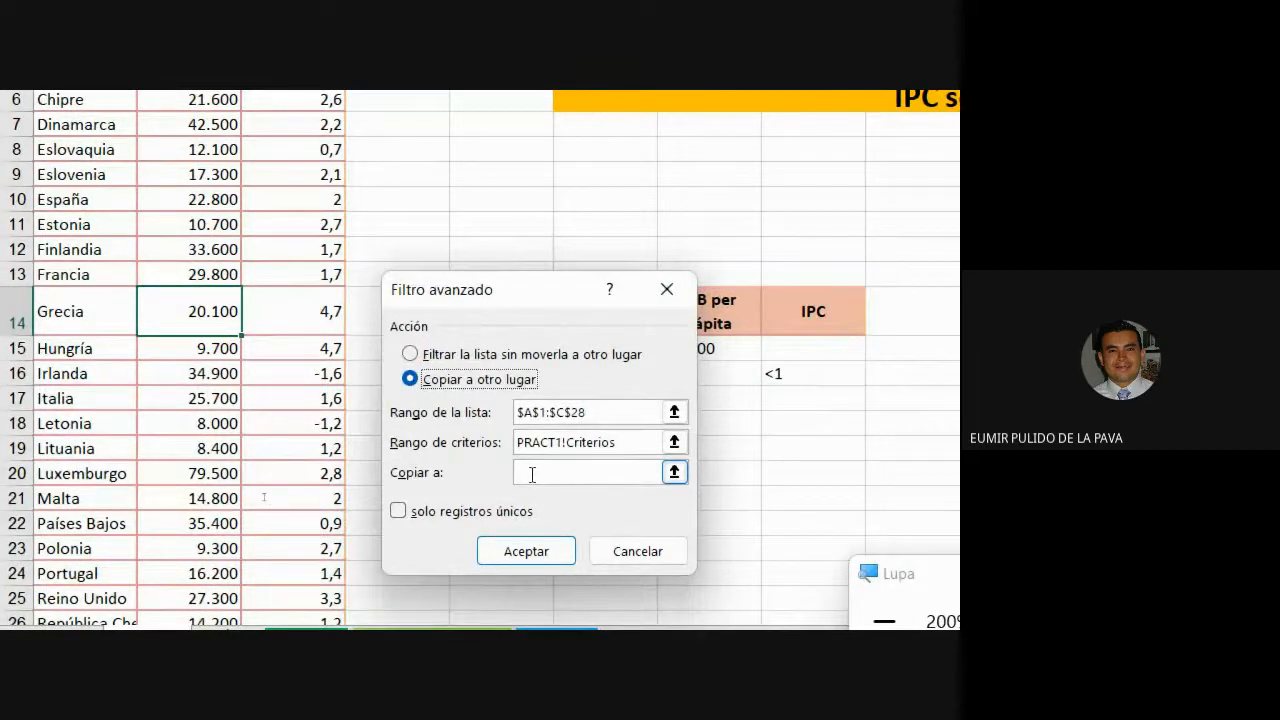
{"action": "left_click_drag", "start_coordinate": [528, 296], "coordinate": [509, 128]}
{"action": "left_click", "coordinate": [528, 308]}
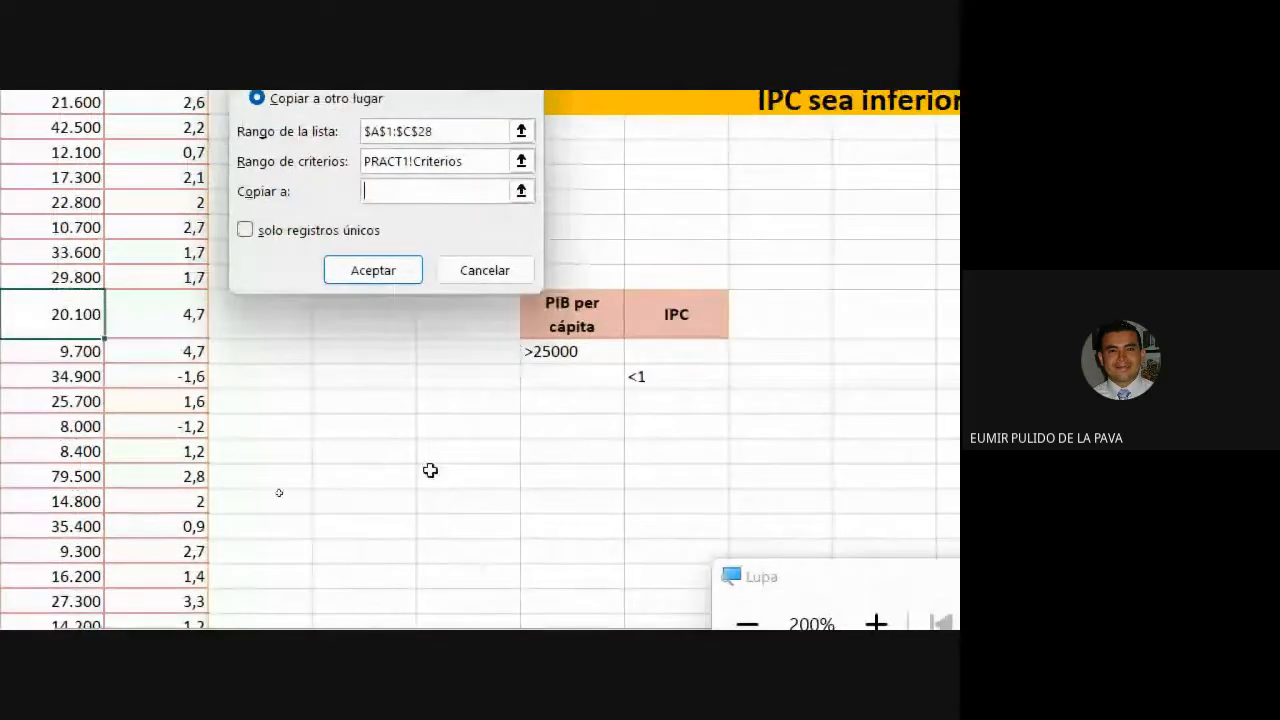
{"action": "left_click", "coordinate": [376, 481]}
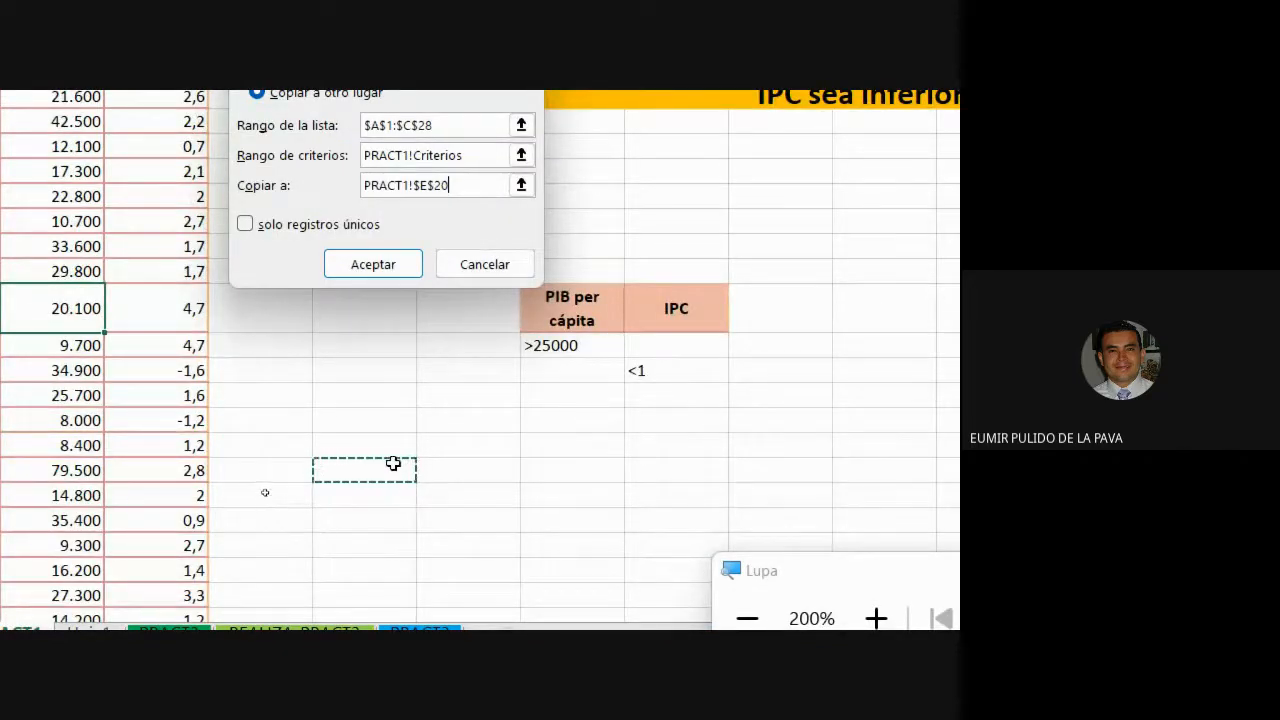
{"action": "left_click", "coordinate": [557, 424]}
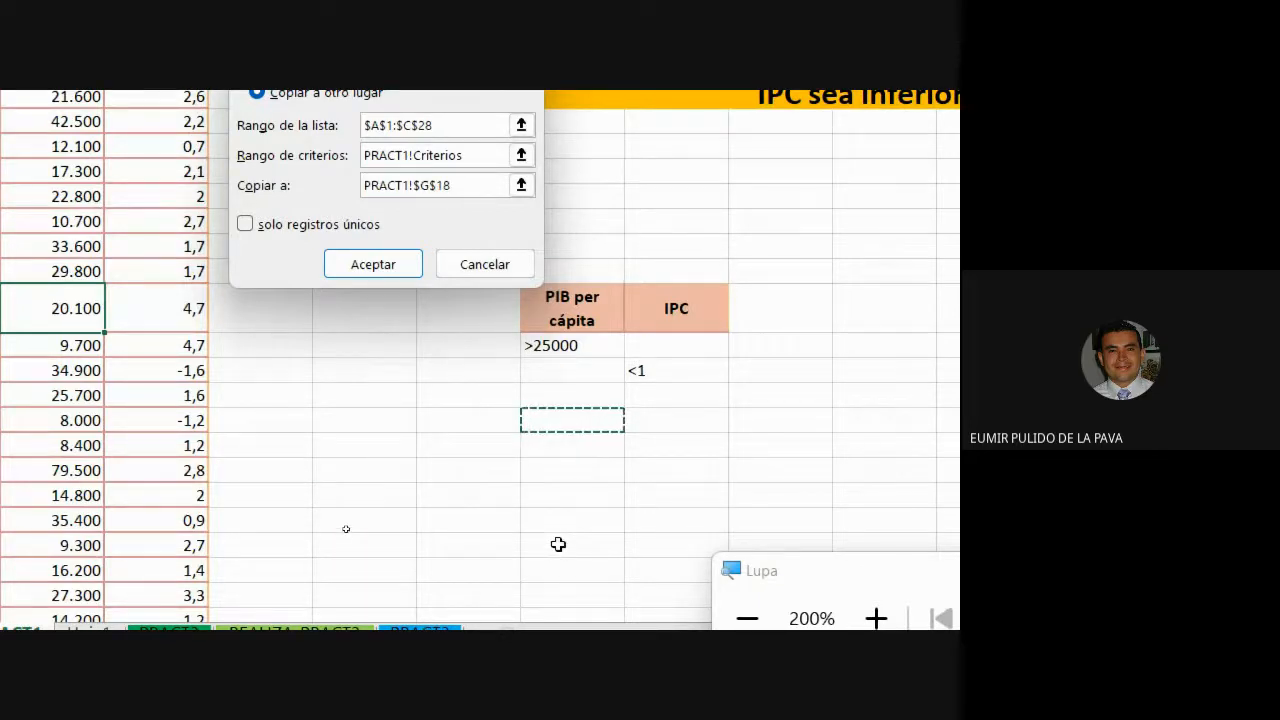
{"action": "left_click", "coordinate": [377, 445]}
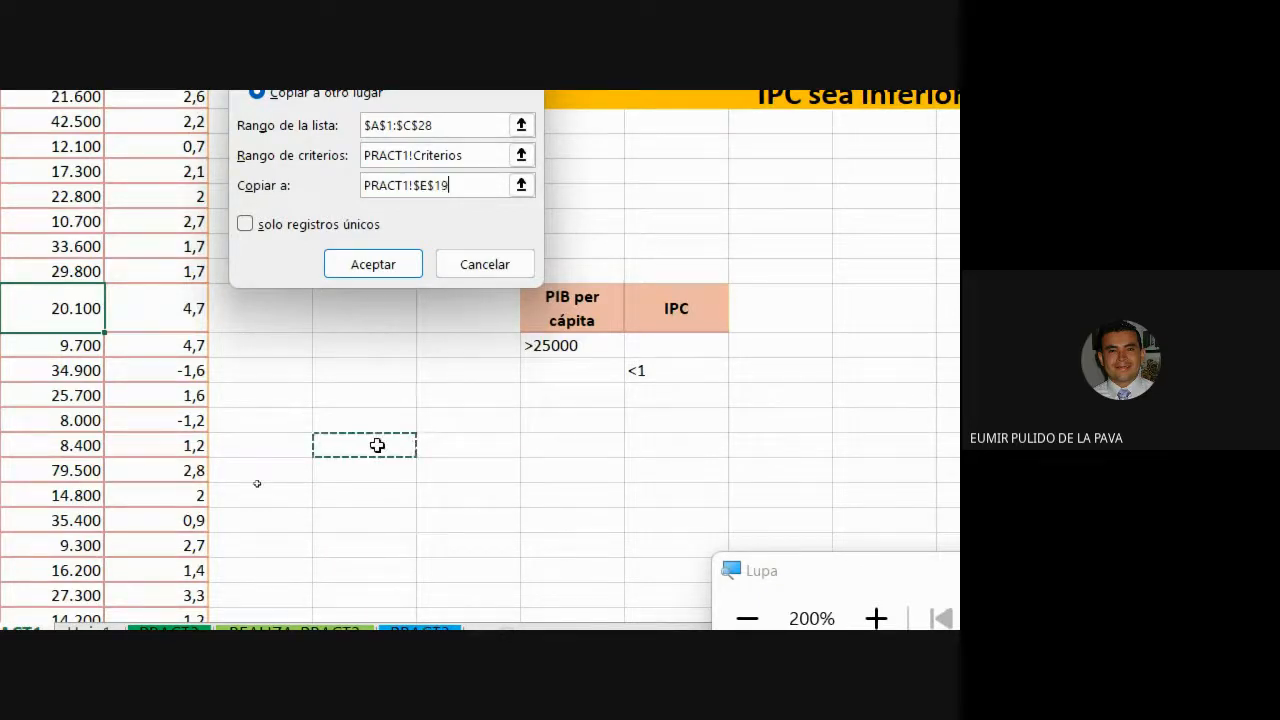
{"action": "left_click", "coordinate": [244, 226]}
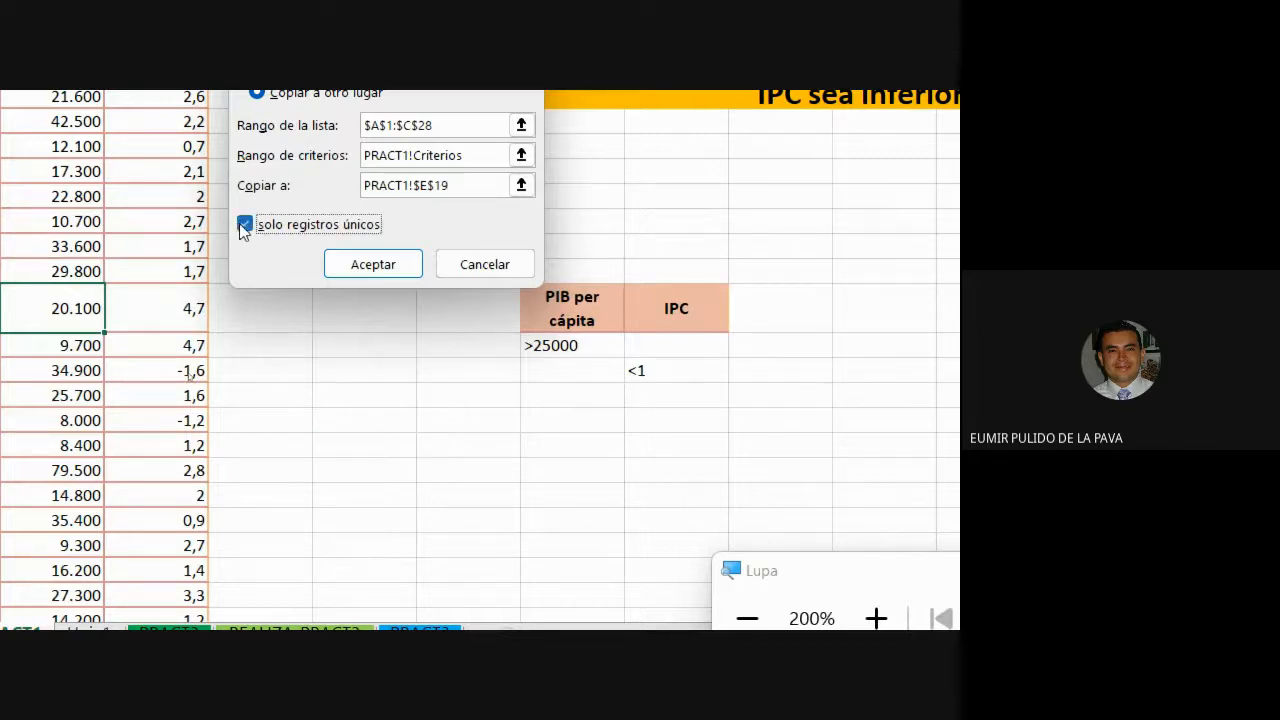
{"action": "left_click", "coordinate": [245, 228]}
{"action": "left_click", "coordinate": [363, 270]}
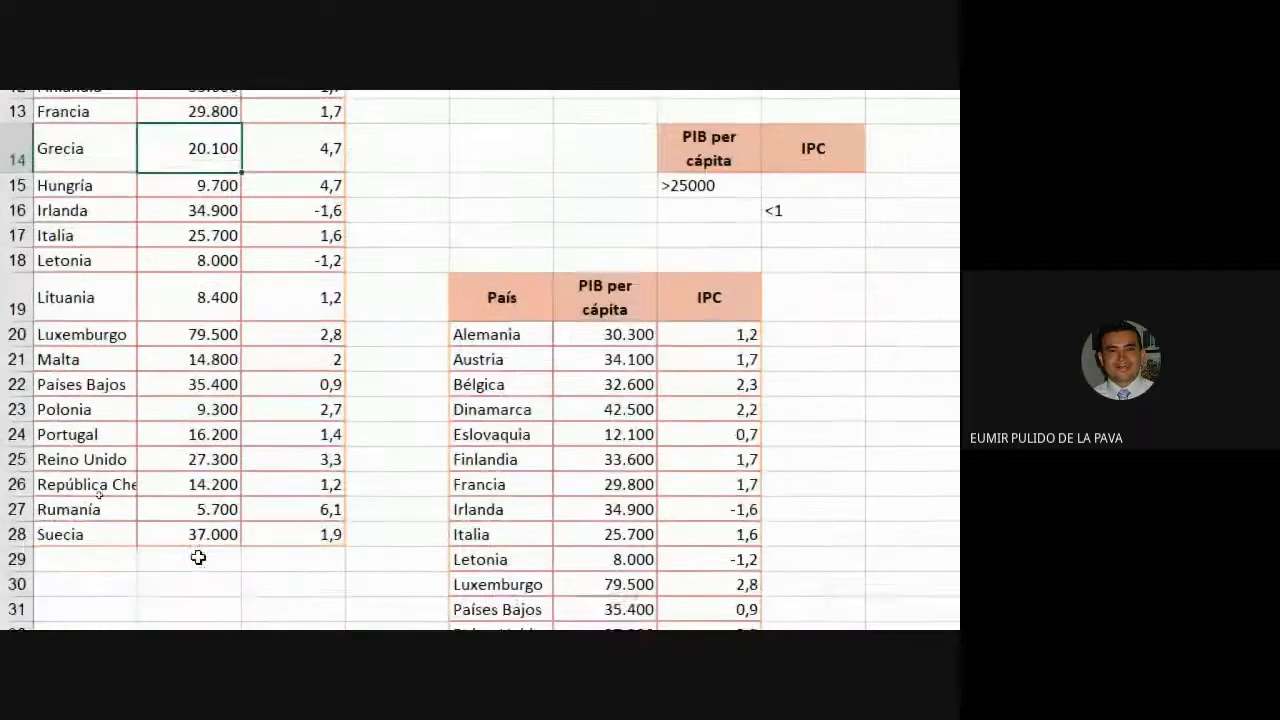
Select the copied results table E19:G33 for review, and reset the screen Magnifier to 100% and close it
{"action": "left_click_drag", "start_coordinate": [380, 172], "coordinate": [634, 526]}
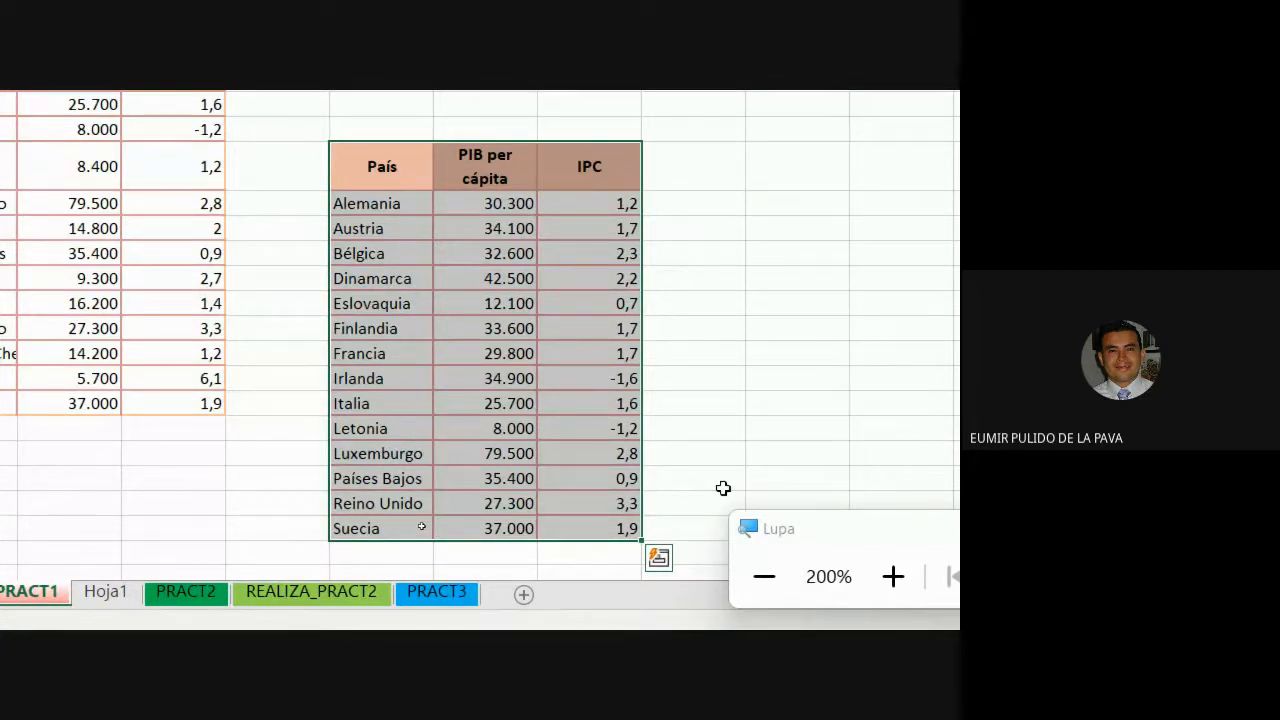
{"action": "left_click", "coordinate": [764, 576]}
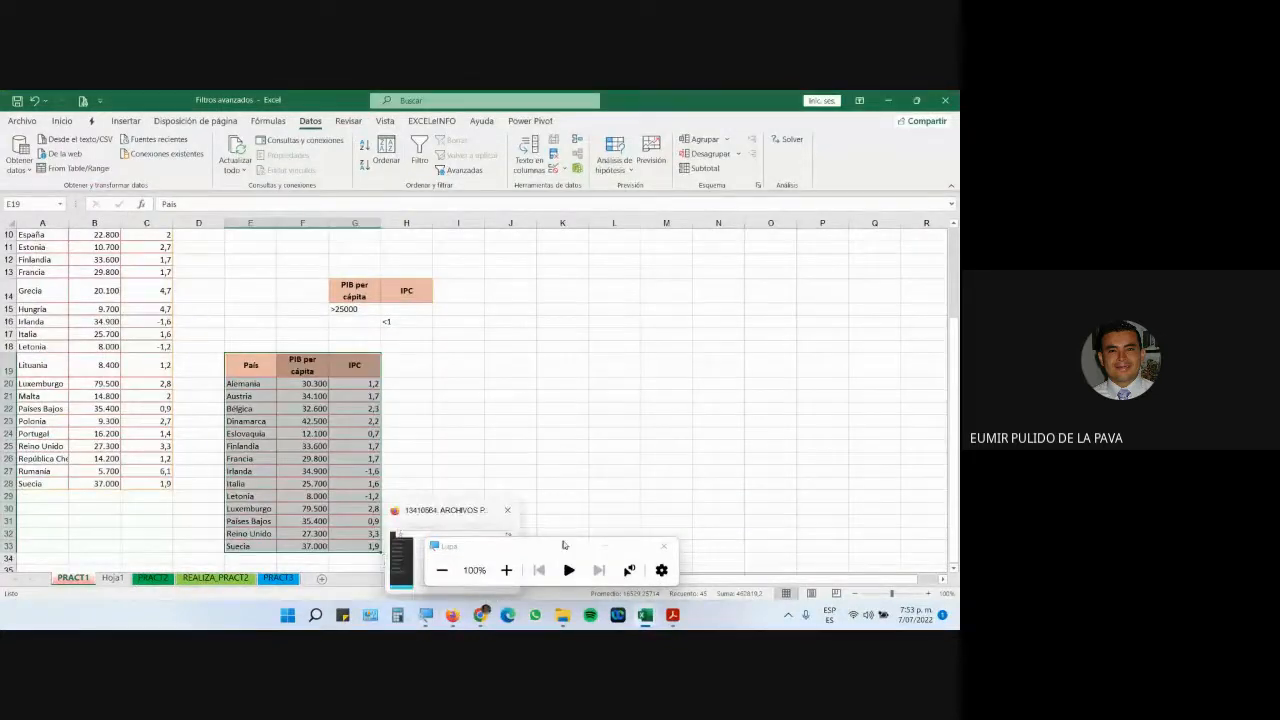
{"action": "left_click", "coordinate": [663, 546]}
{"action": "left_click", "coordinate": [471, 470]}
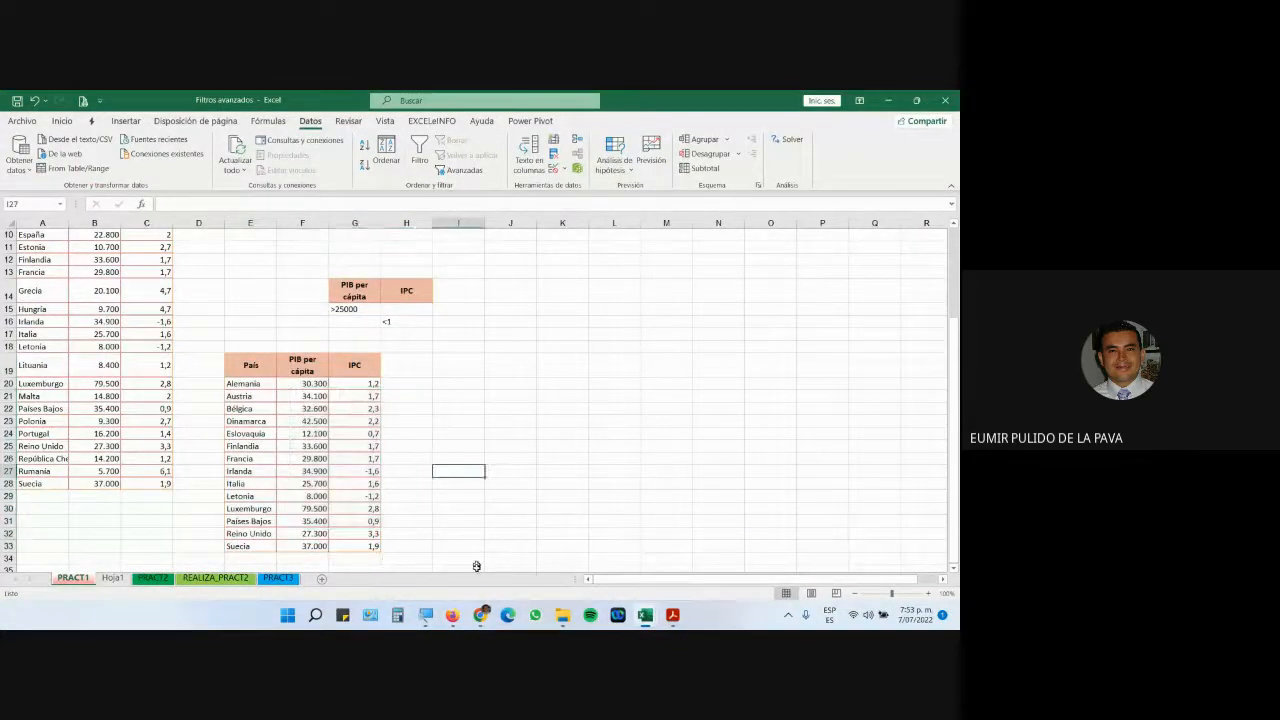
Switch to the Google Meet call in Chrome to check the participants' chat messages
{"action": "mouse_move", "coordinate": [482, 615]}
{"action": "left_click", "coordinate": [439, 561]}
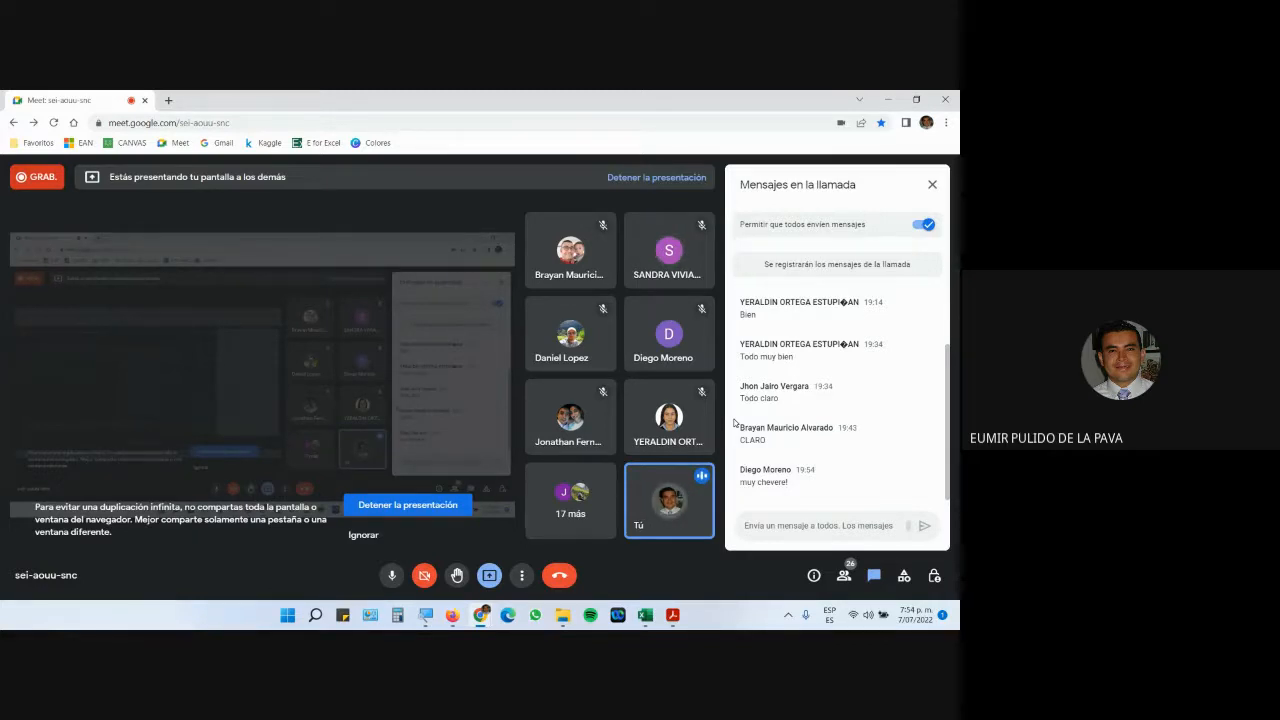
Switch to the Filtros avanzados workbook in Excel and bring the exercise statements of PRACT1 into view
{"action": "left_click", "coordinate": [645, 614]}
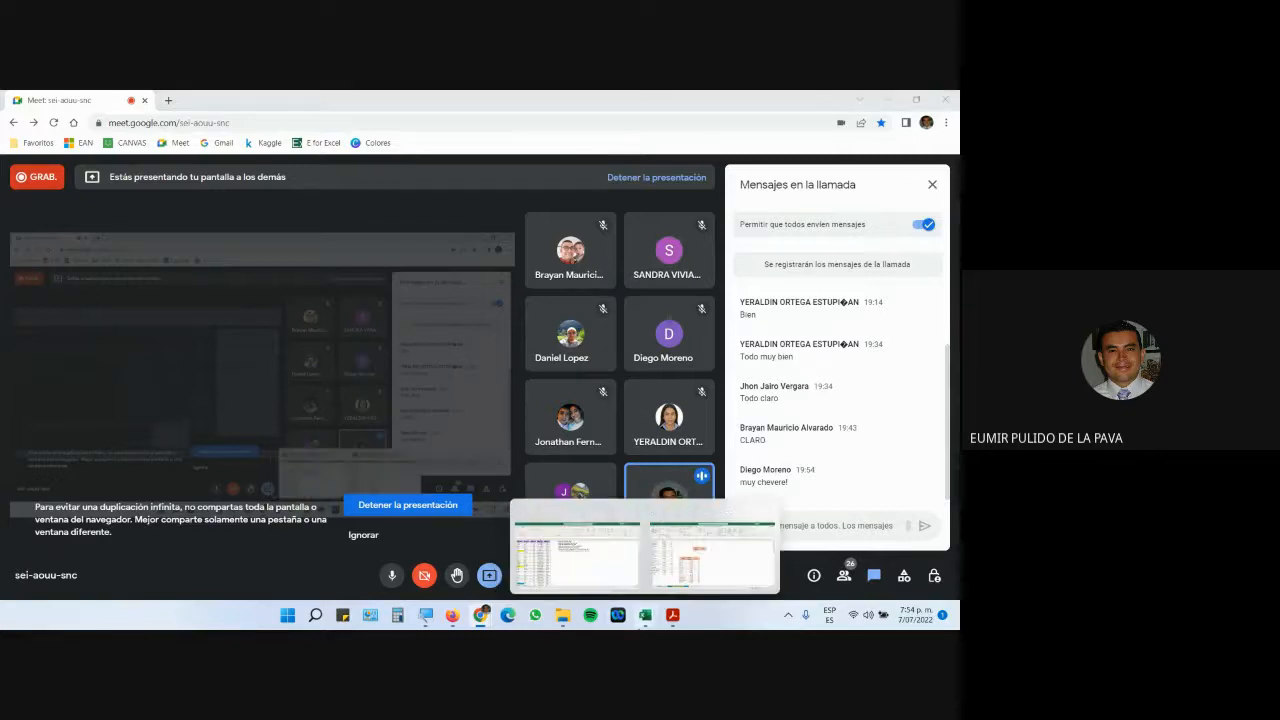
{"action": "left_click", "coordinate": [607, 574]}
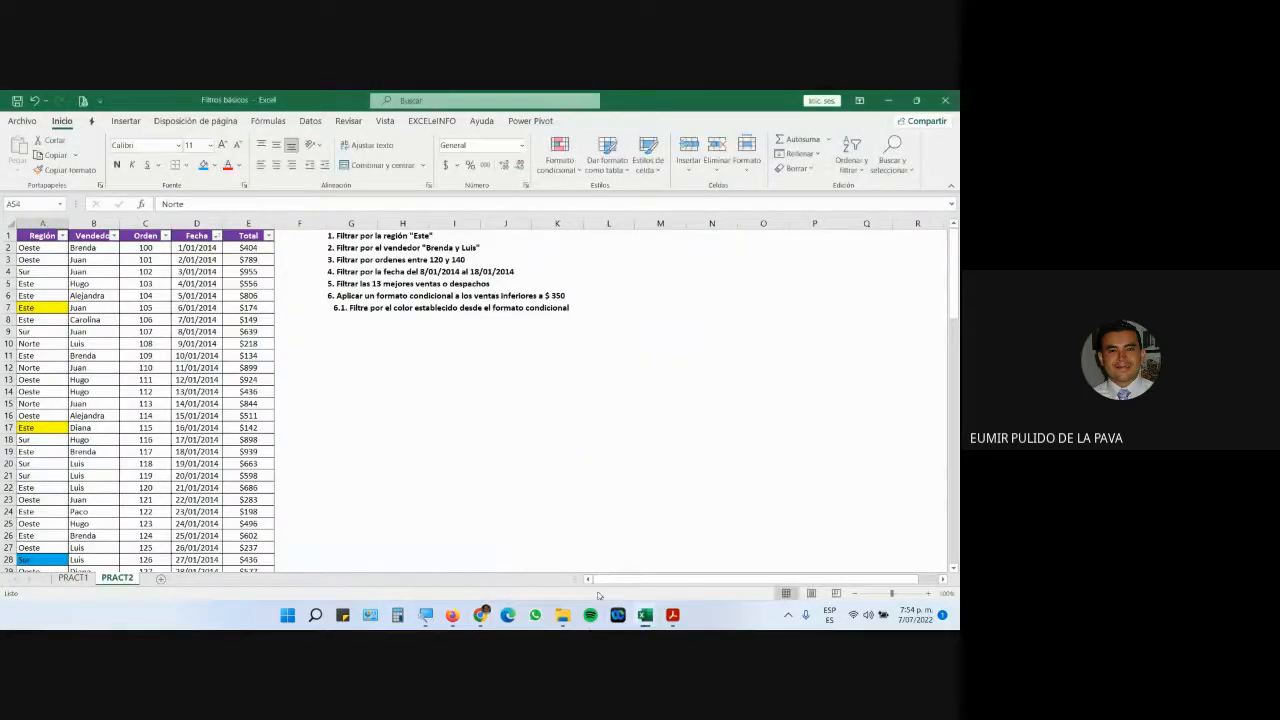
{"action": "left_click", "coordinate": [684, 566]}
{"action": "left_click", "coordinate": [484, 477]}
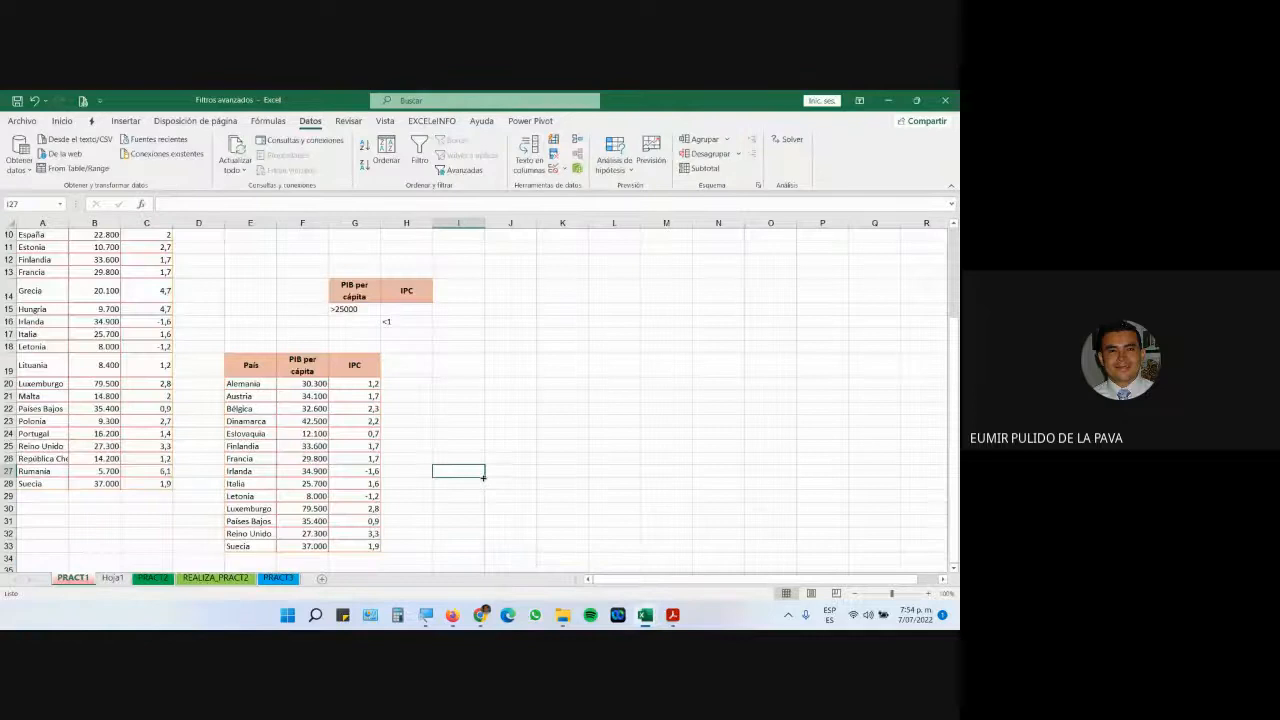
{"action": "scroll", "coordinate": [483, 477], "scroll_direction": "up", "scroll_amount": 3}
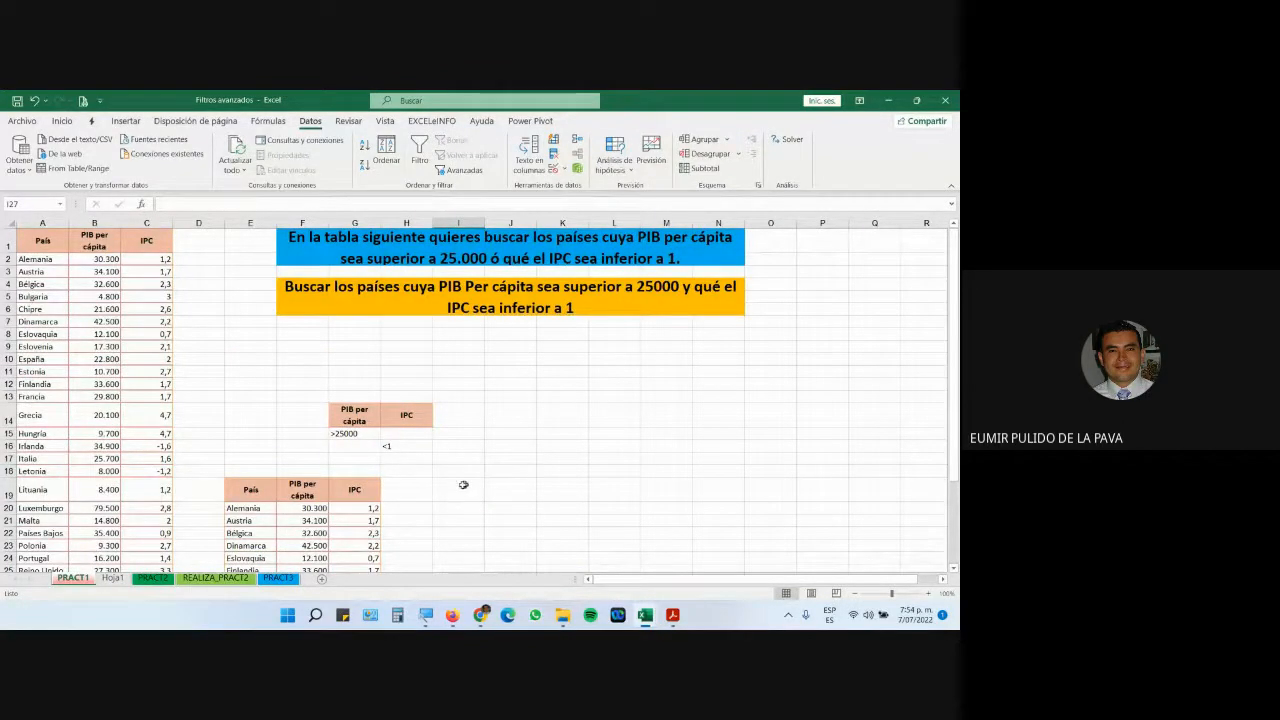
Highlight the criteria headers and conditions, and move the IPC condition <1 from H16 to H15, beside >25000
{"action": "left_click", "coordinate": [337, 416]}
{"action": "left_click_drag", "start_coordinate": [373, 416], "coordinate": [406, 417]}
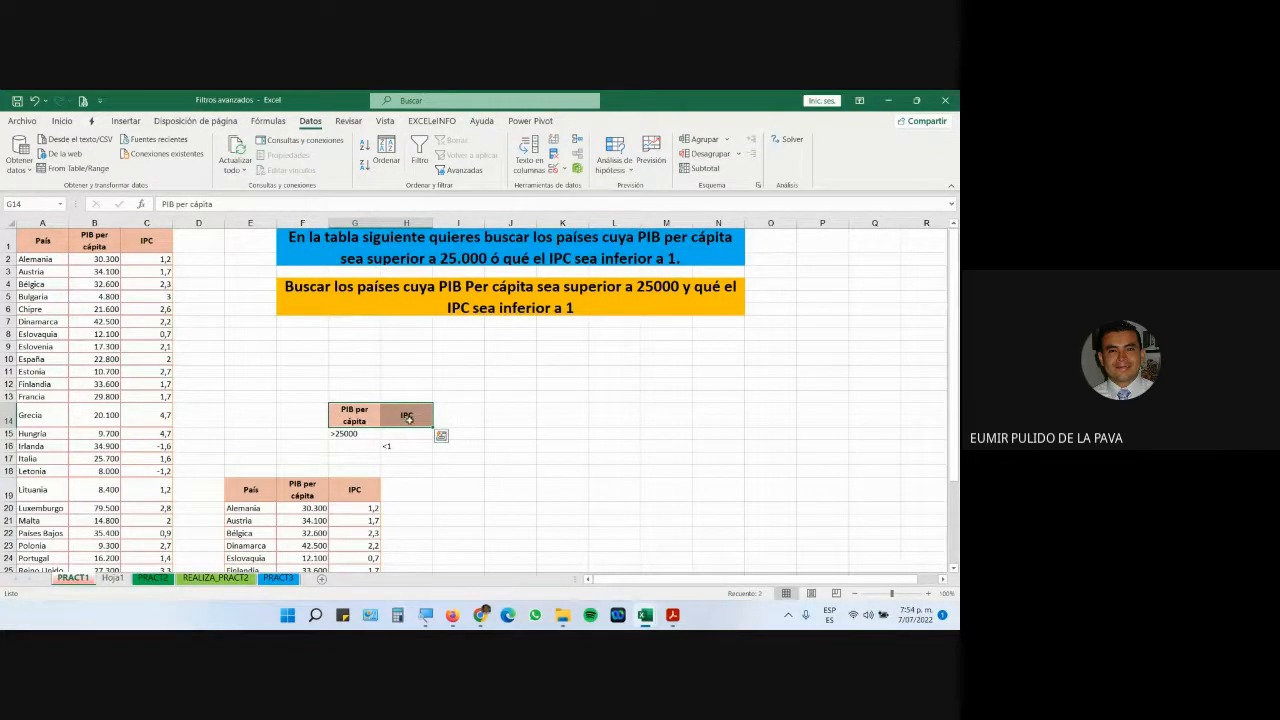
{"action": "left_click_drag", "start_coordinate": [359, 433], "coordinate": [411, 452]}
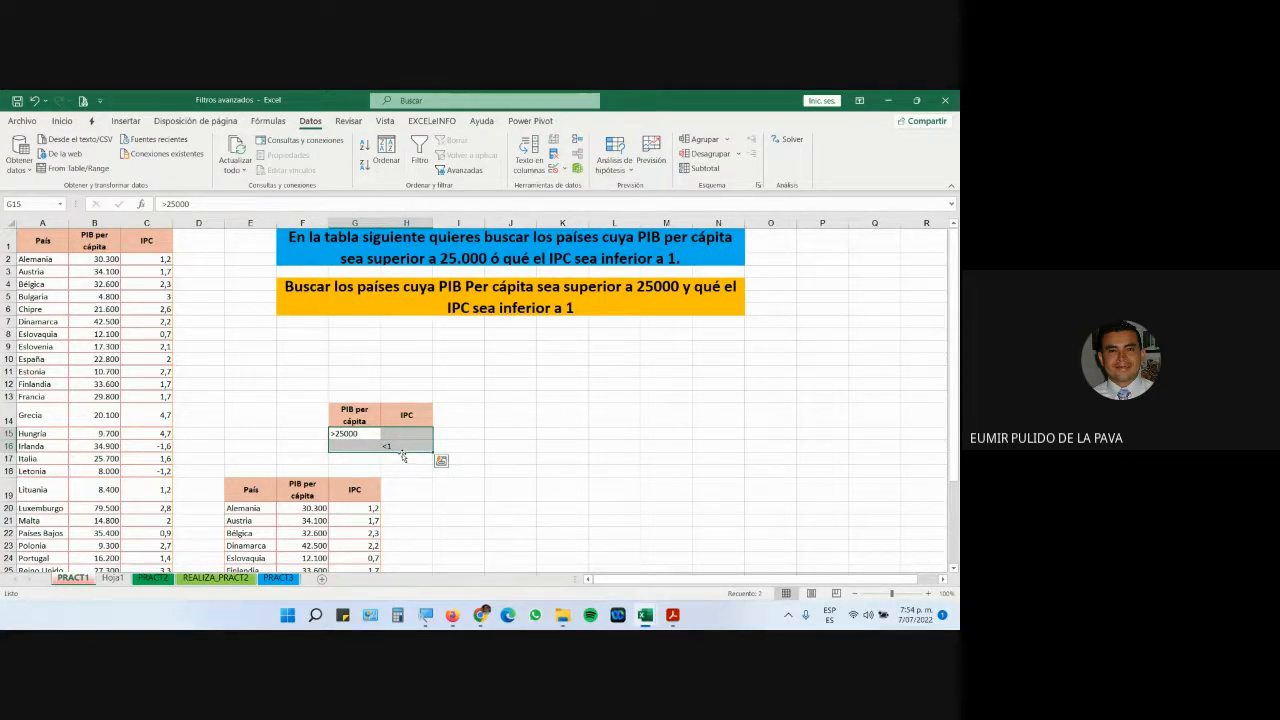
{"action": "left_click_drag", "start_coordinate": [368, 435], "coordinate": [410, 448]}
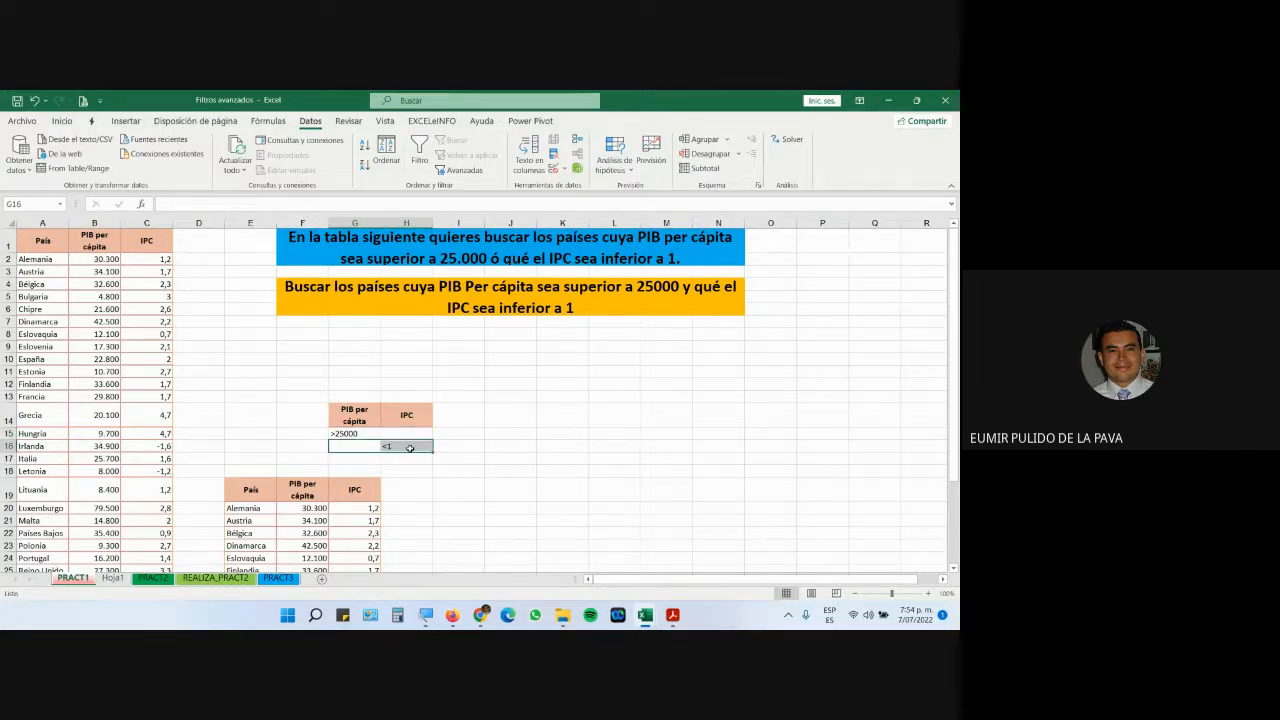
{"action": "left_click", "coordinate": [412, 449]}
{"action": "left_click_drag", "start_coordinate": [414, 455], "coordinate": [416, 436]}
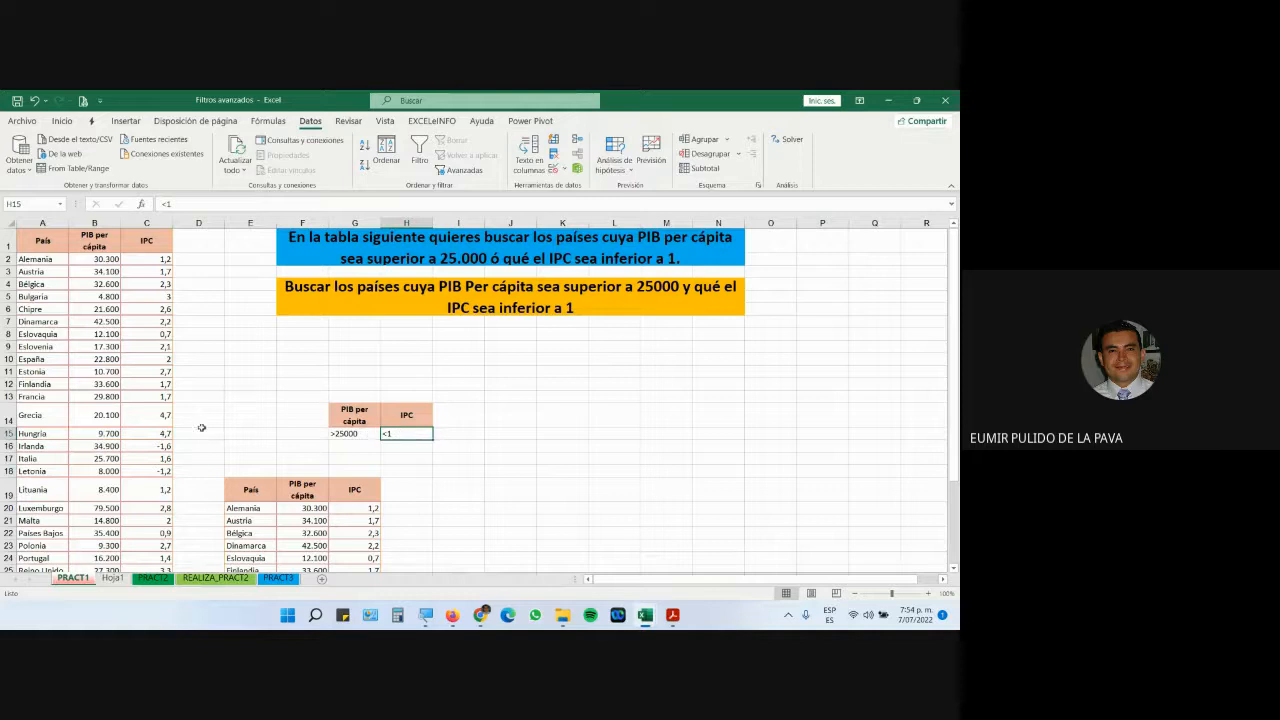
Start an advanced filter on the country table and set its criteria range to G14:H15
{"action": "left_click", "coordinate": [155, 372]}
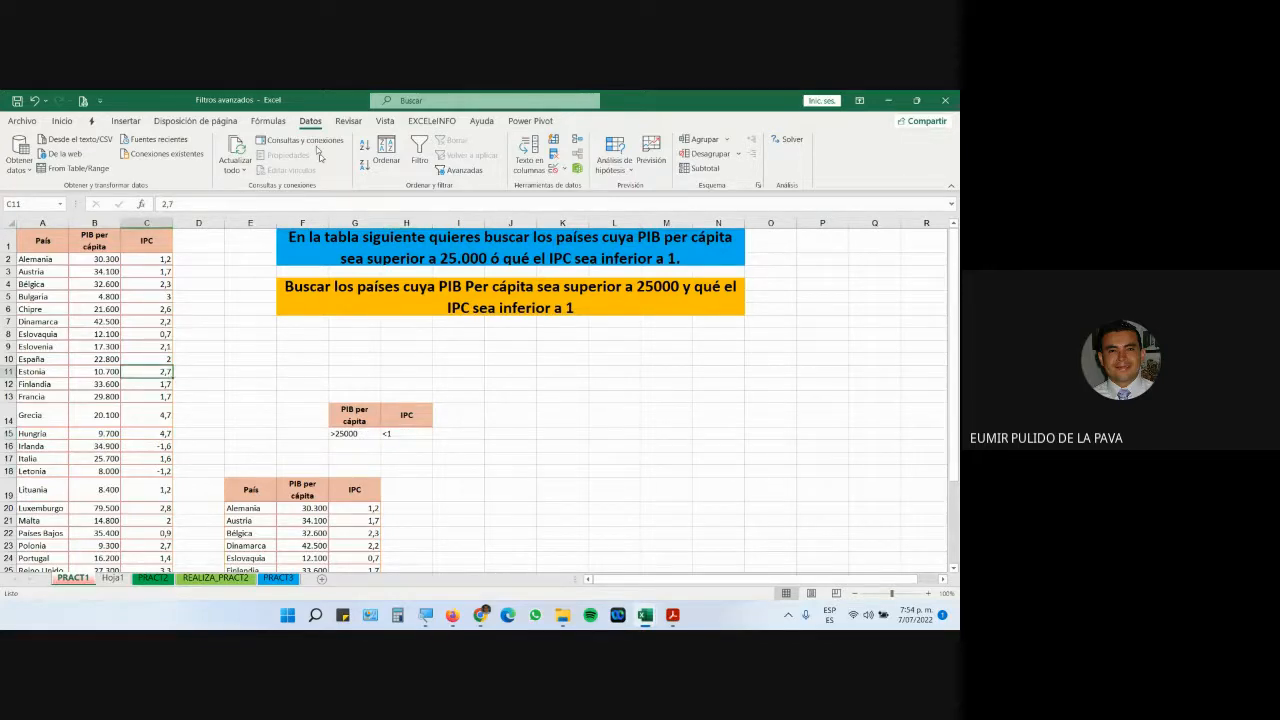
{"action": "left_click", "coordinate": [458, 172]}
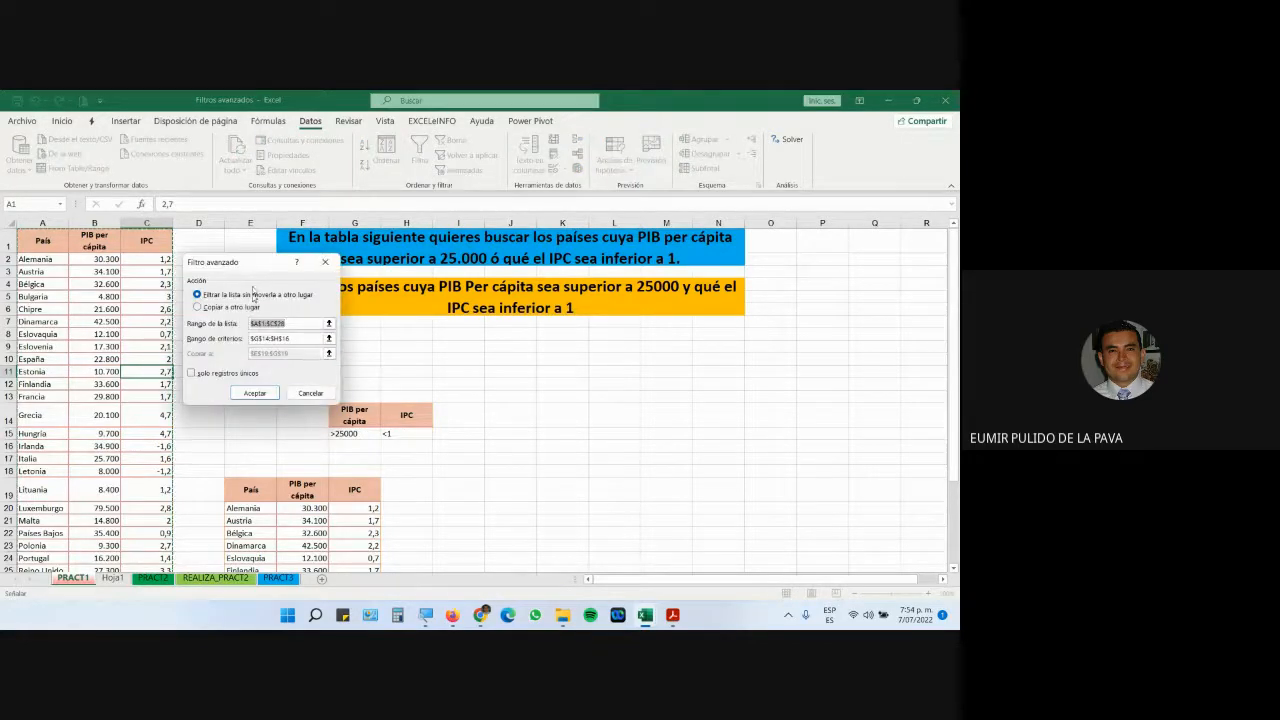
{"action": "double_click", "coordinate": [286, 339]}
{"action": "left_click_drag", "start_coordinate": [354, 420], "coordinate": [404, 434]}
Set the advanced filter to copy unique records only to cell J19, and run it
{"action": "left_click", "coordinate": [207, 310]}
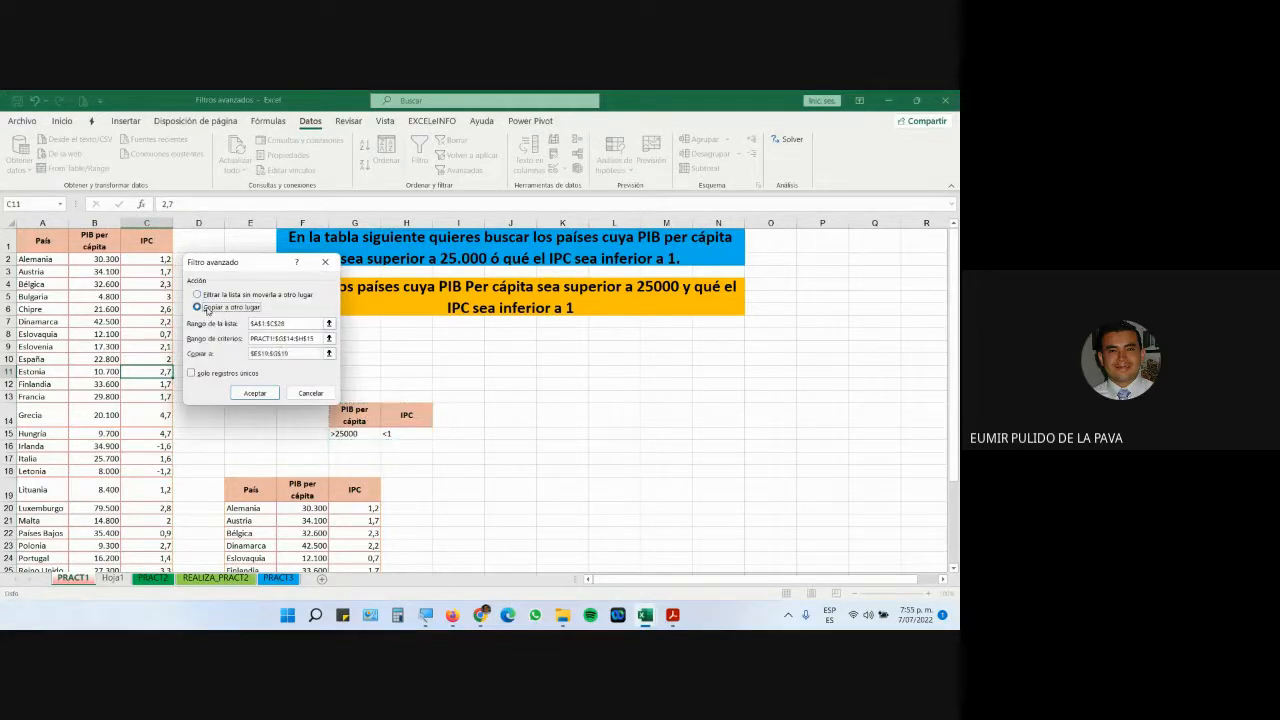
{"action": "left_click", "coordinate": [265, 353]}
{"action": "key", "text": "Delete"}
{"action": "left_click", "coordinate": [511, 485]}
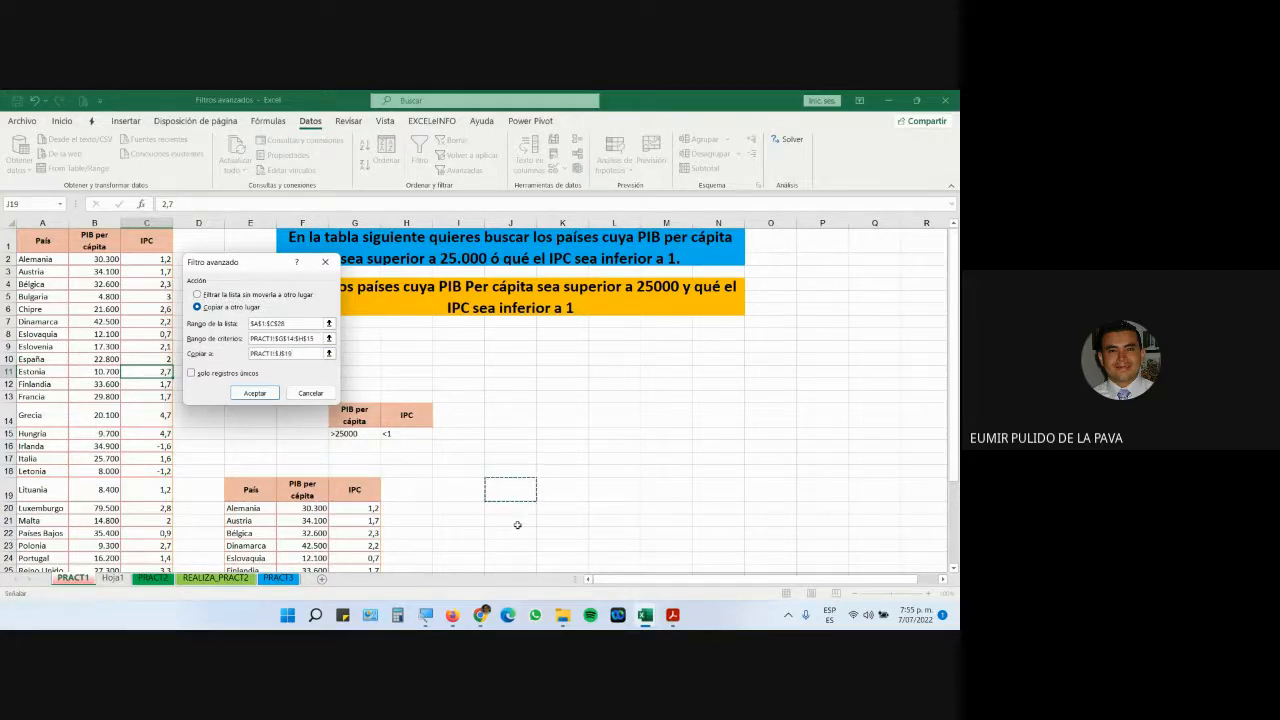
{"action": "left_click", "coordinate": [222, 375]}
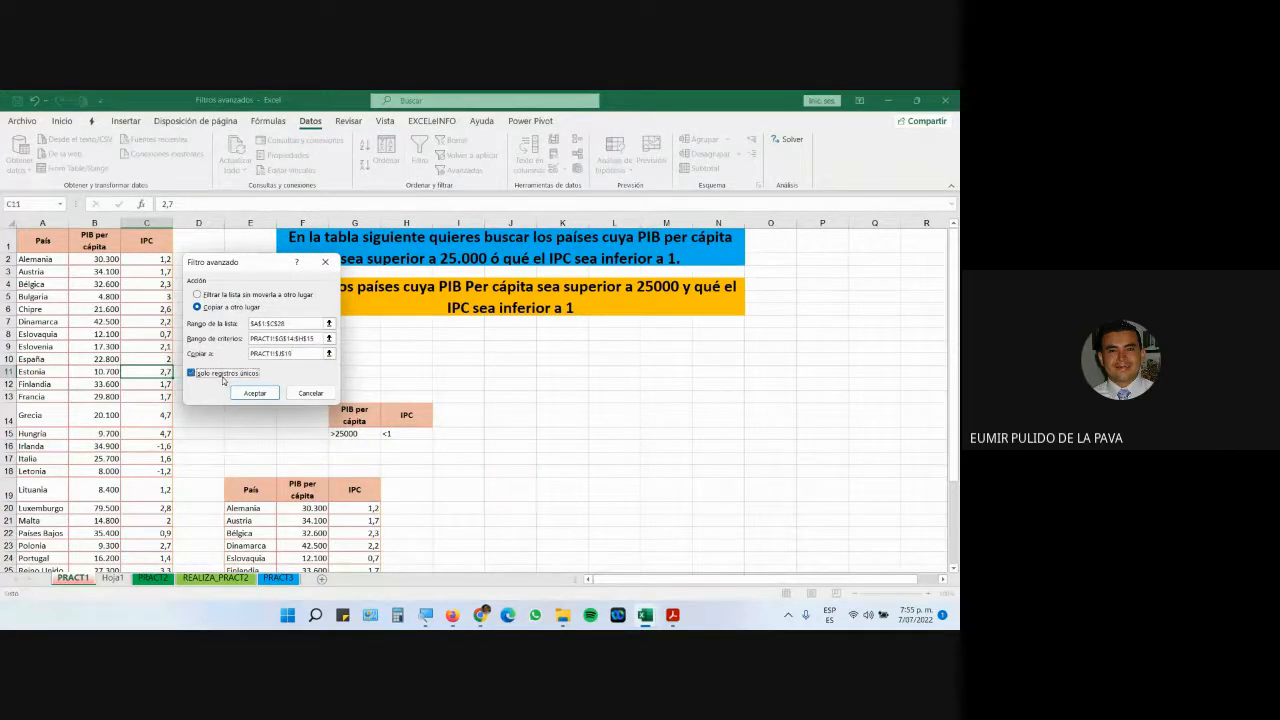
{"action": "left_click", "coordinate": [254, 393]}
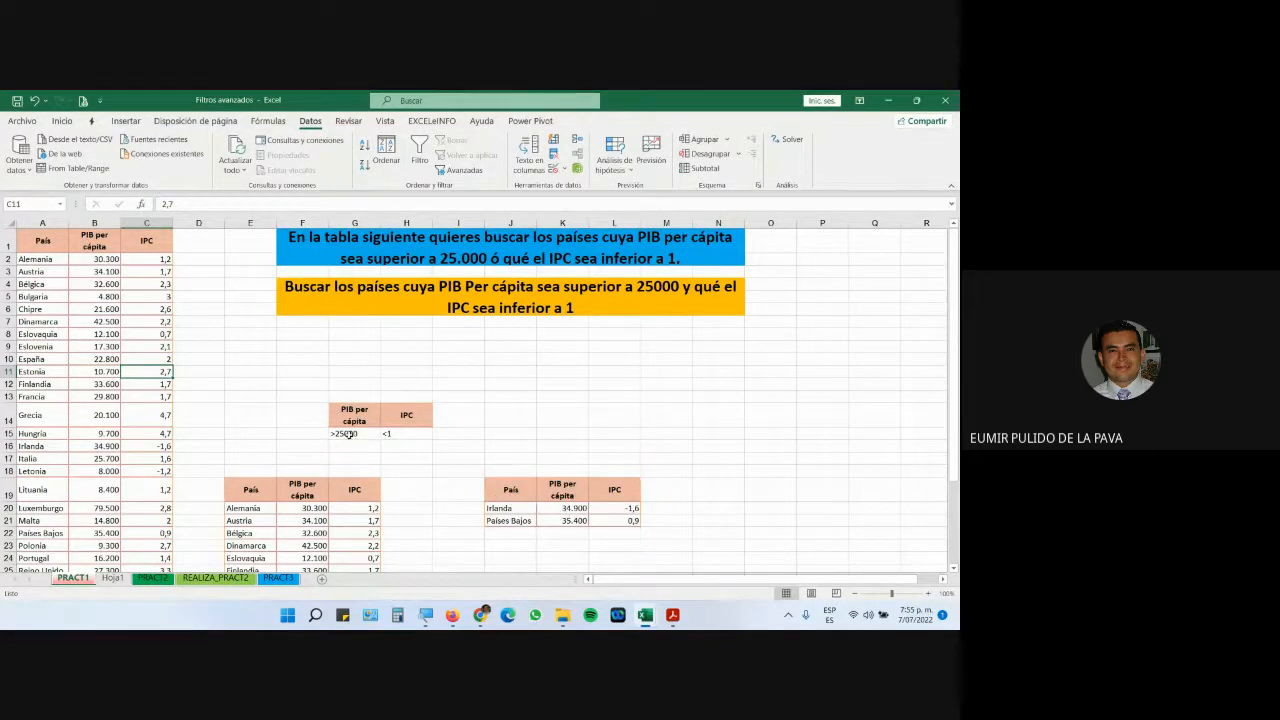
Review the criteria in G15:H15 and the results in J19:L21, and view the product list on sheet PRACT3
{"action": "left_click_drag", "start_coordinate": [350, 436], "coordinate": [405, 436]}
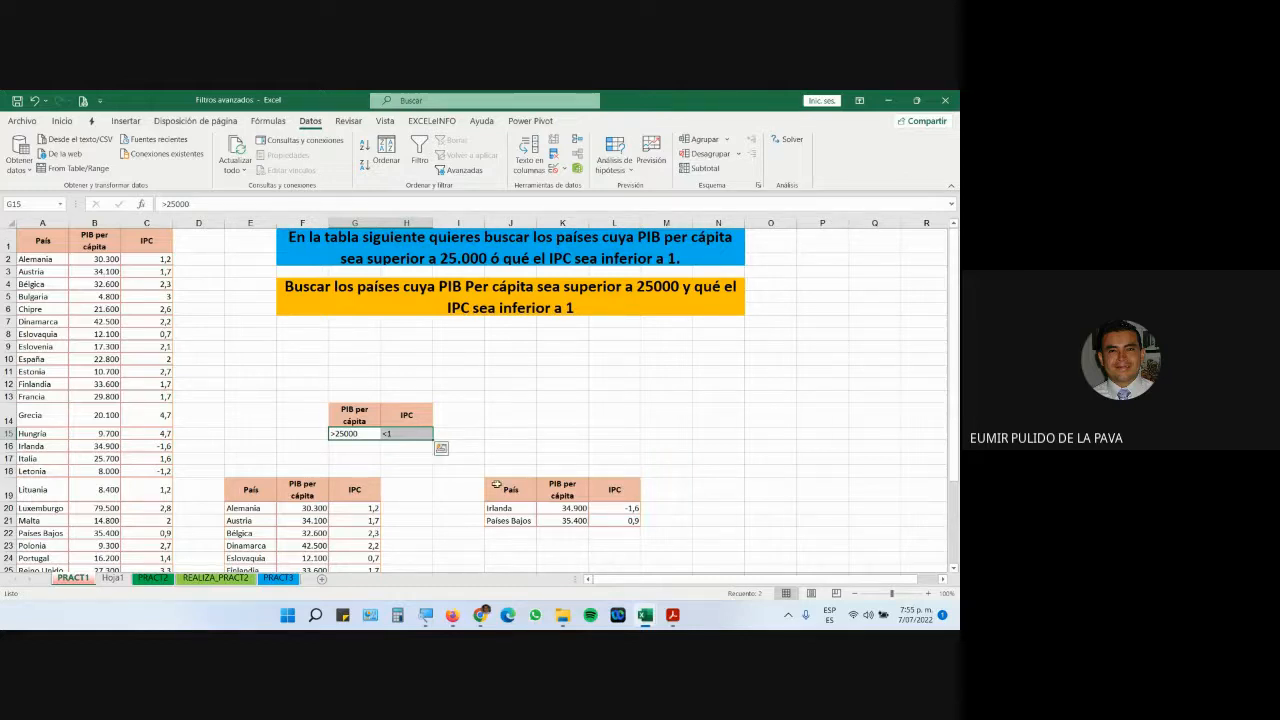
{"action": "left_click_drag", "start_coordinate": [491, 486], "coordinate": [615, 519]}
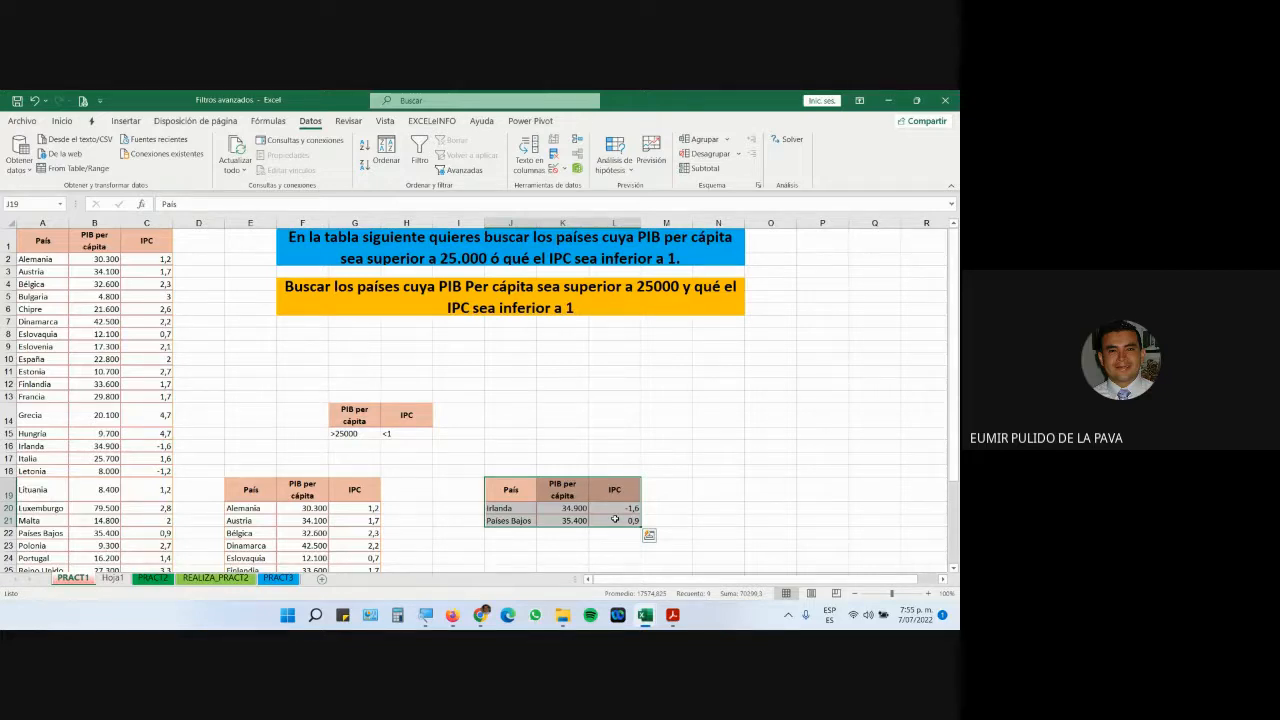
{"action": "left_click", "coordinate": [278, 578]}
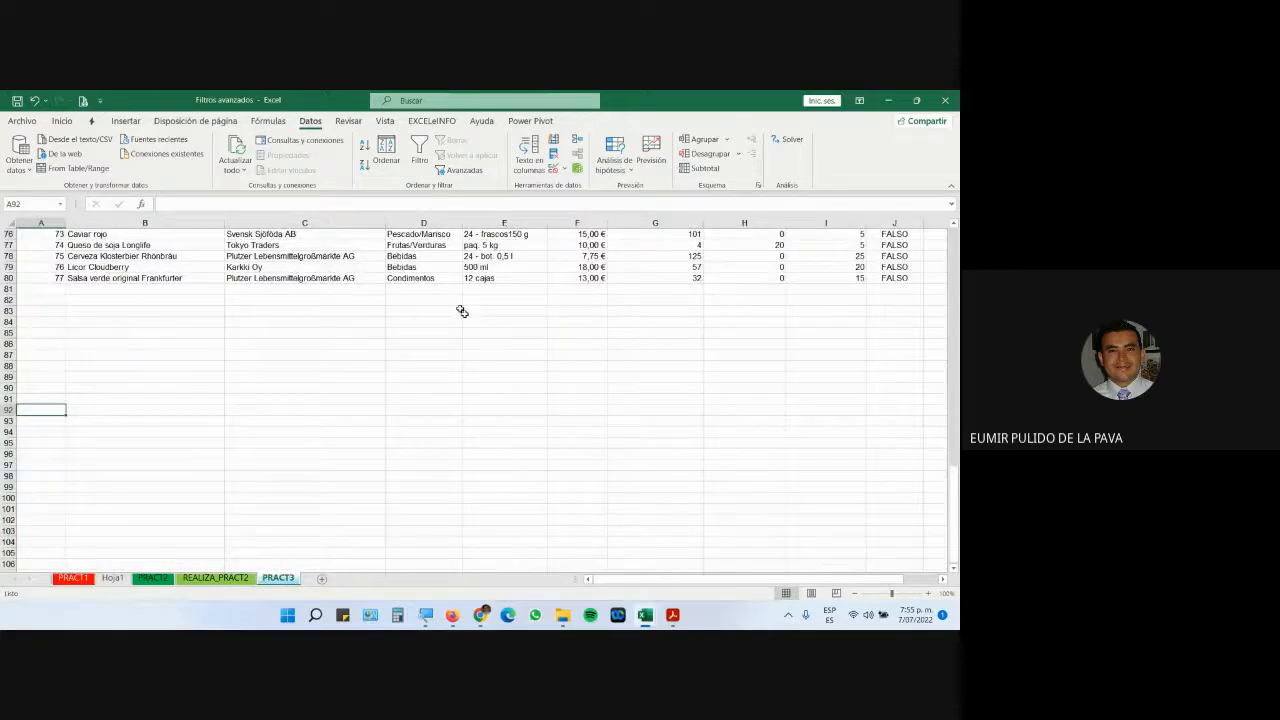
{"action": "scroll", "coordinate": [318, 450], "scroll_direction": "up", "scroll_amount": 20}
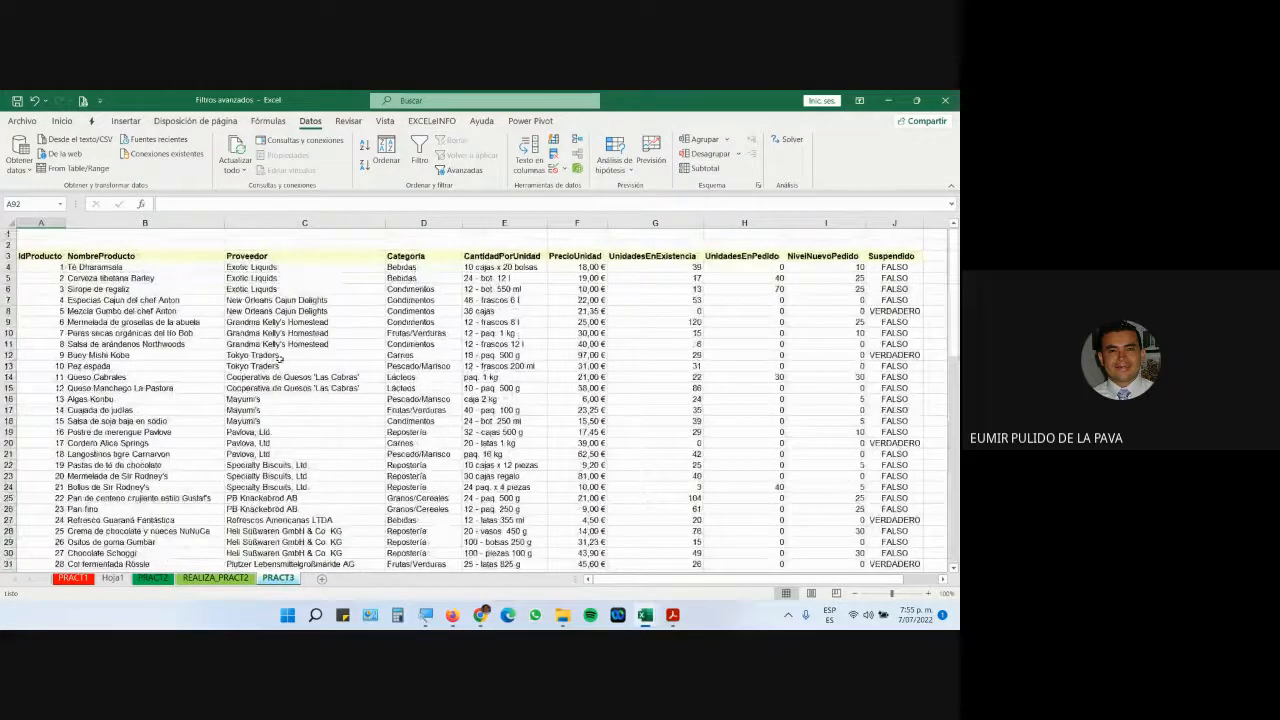
Switch to the PDF guide in Adobe Reader and examine the sections on formula auditing, tables, Excel add-ins and removing duplicates
{"action": "left_click", "coordinate": [672, 615]}
{"action": "scroll", "coordinate": [400, 350], "scroll_direction": "down", "scroll_amount": 5}
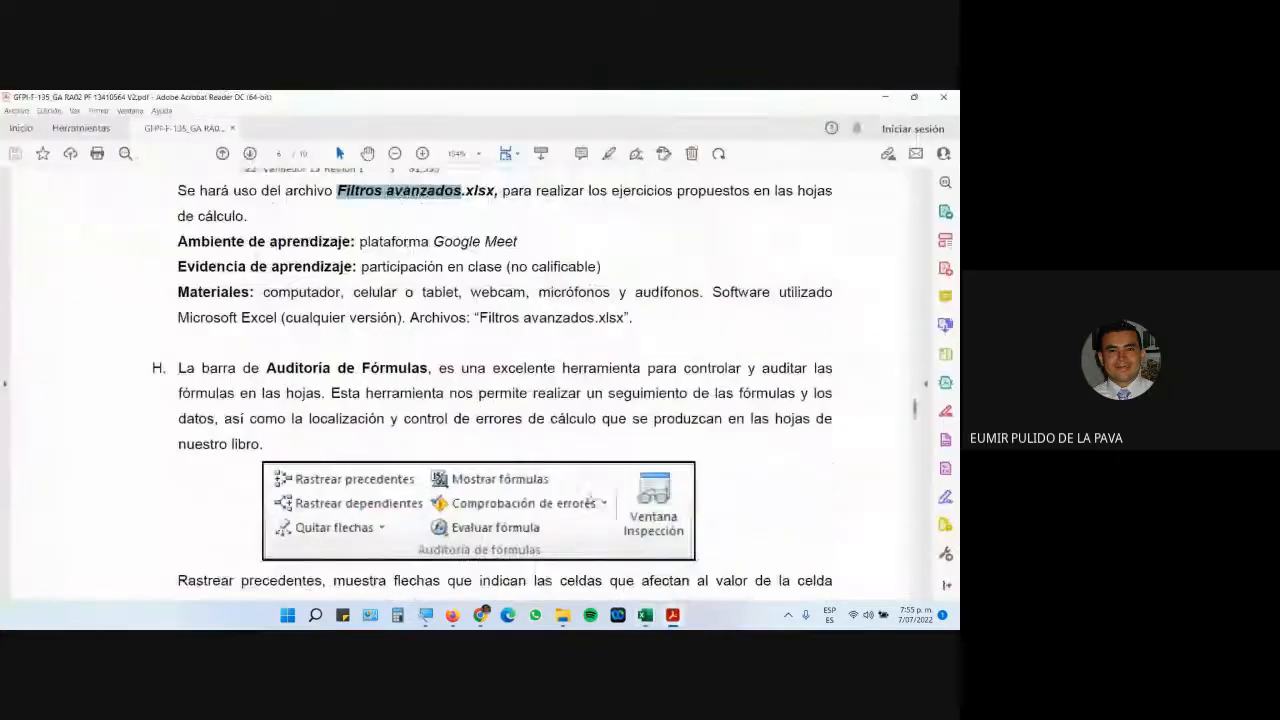
{"action": "scroll", "coordinate": [322, 268], "scroll_direction": "down", "scroll_amount": 6}
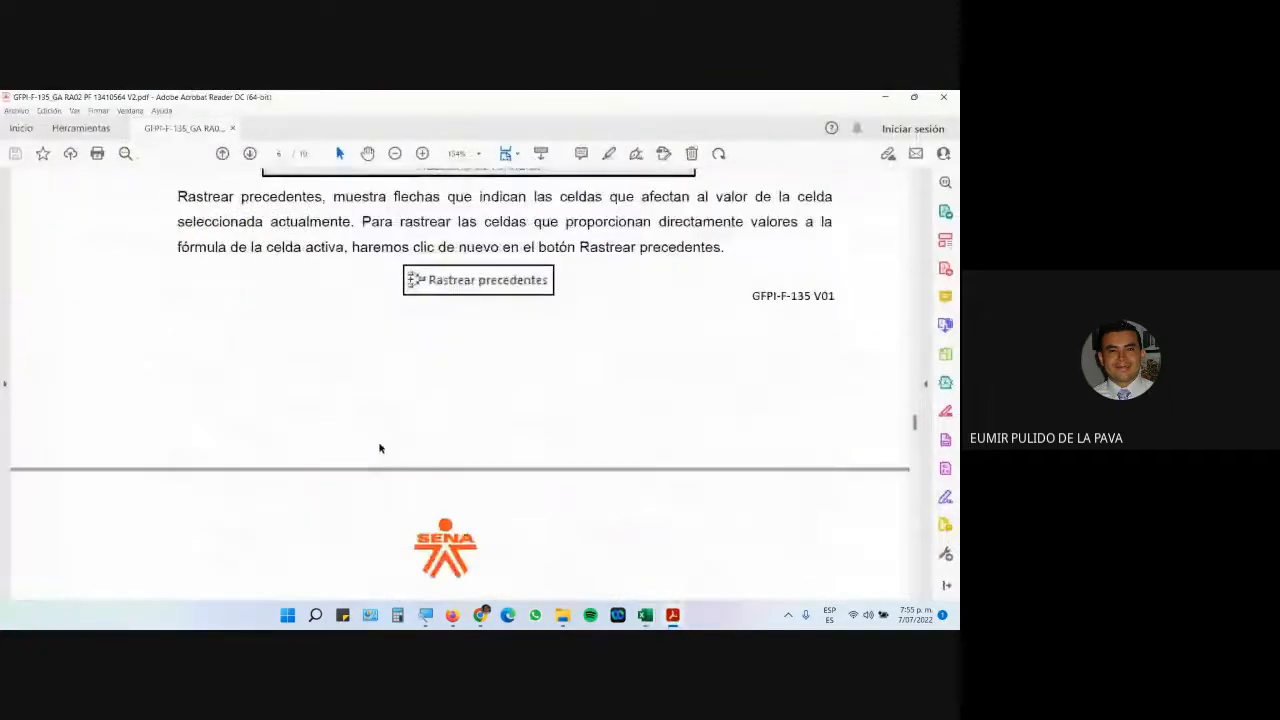
{"action": "scroll", "coordinate": [446, 419], "scroll_direction": "down", "scroll_amount": 10}
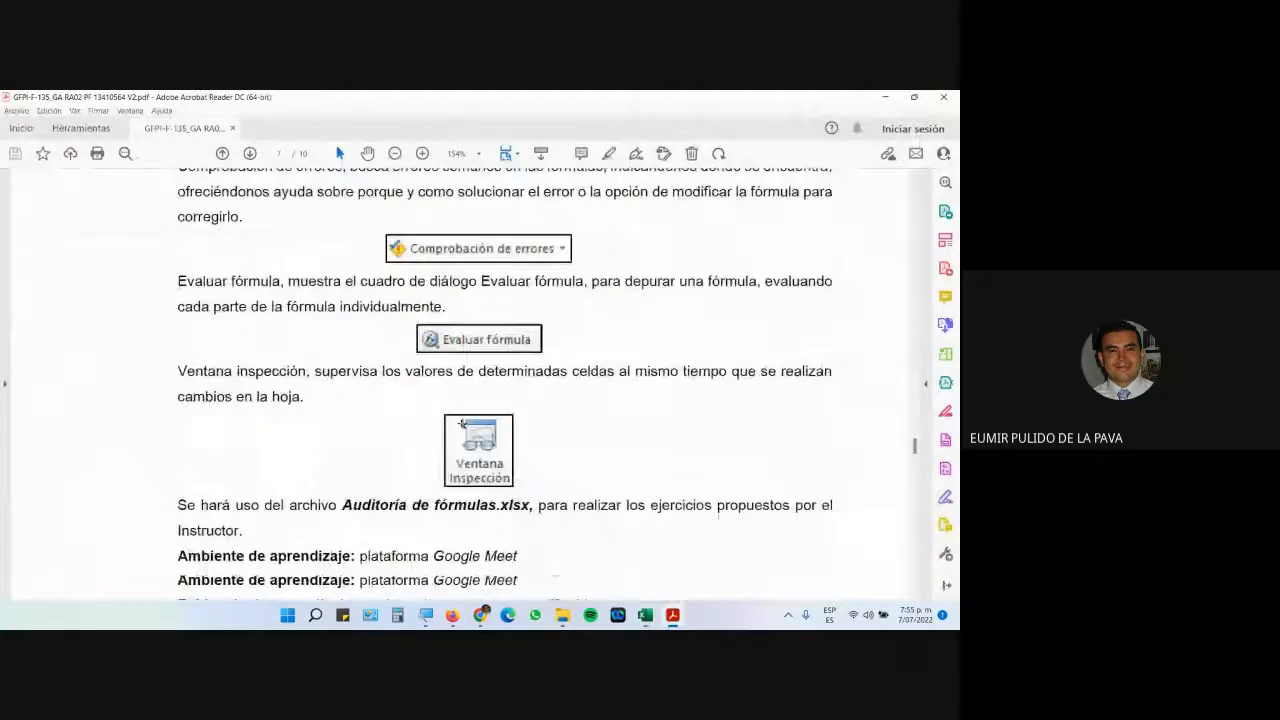
{"action": "scroll", "coordinate": [470, 444], "scroll_direction": "down", "scroll_amount": 3}
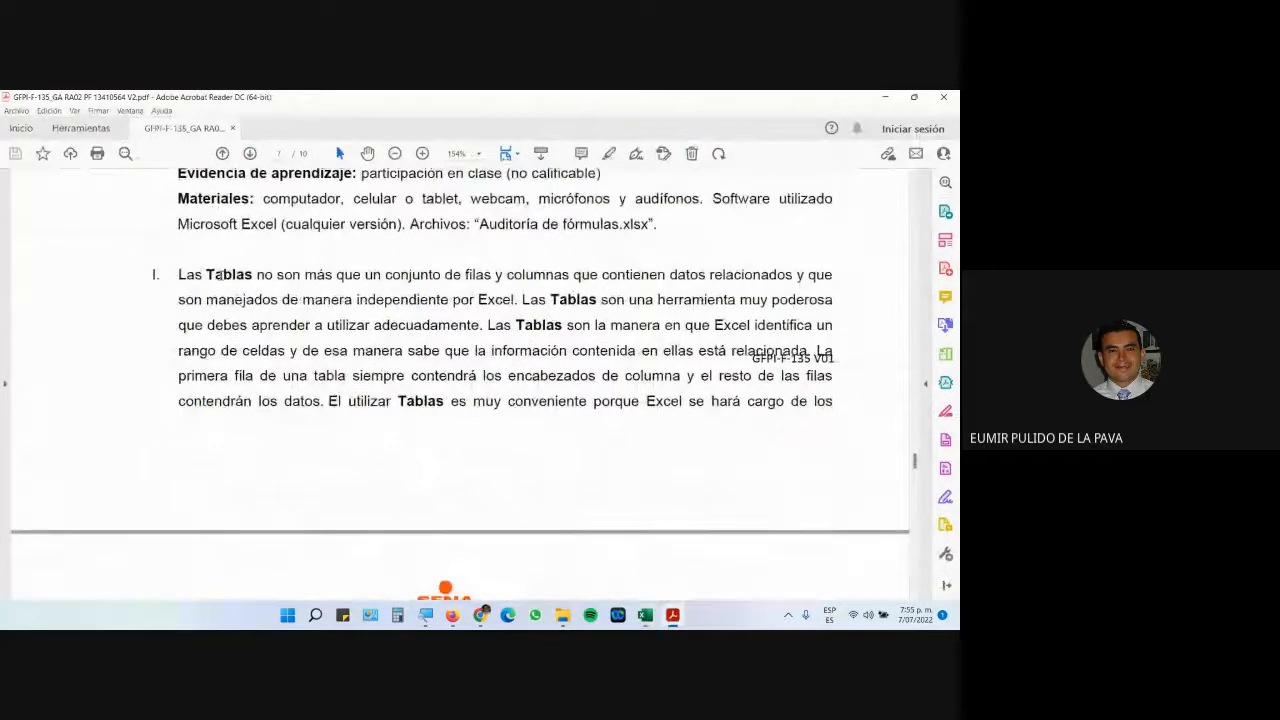
{"action": "left_click_drag", "start_coordinate": [178, 272], "coordinate": [478, 322]}
{"action": "scroll", "coordinate": [558, 488], "scroll_direction": "down", "scroll_amount": 5}
{"action": "scroll", "coordinate": [558, 488], "scroll_direction": "down", "scroll_amount": 10}
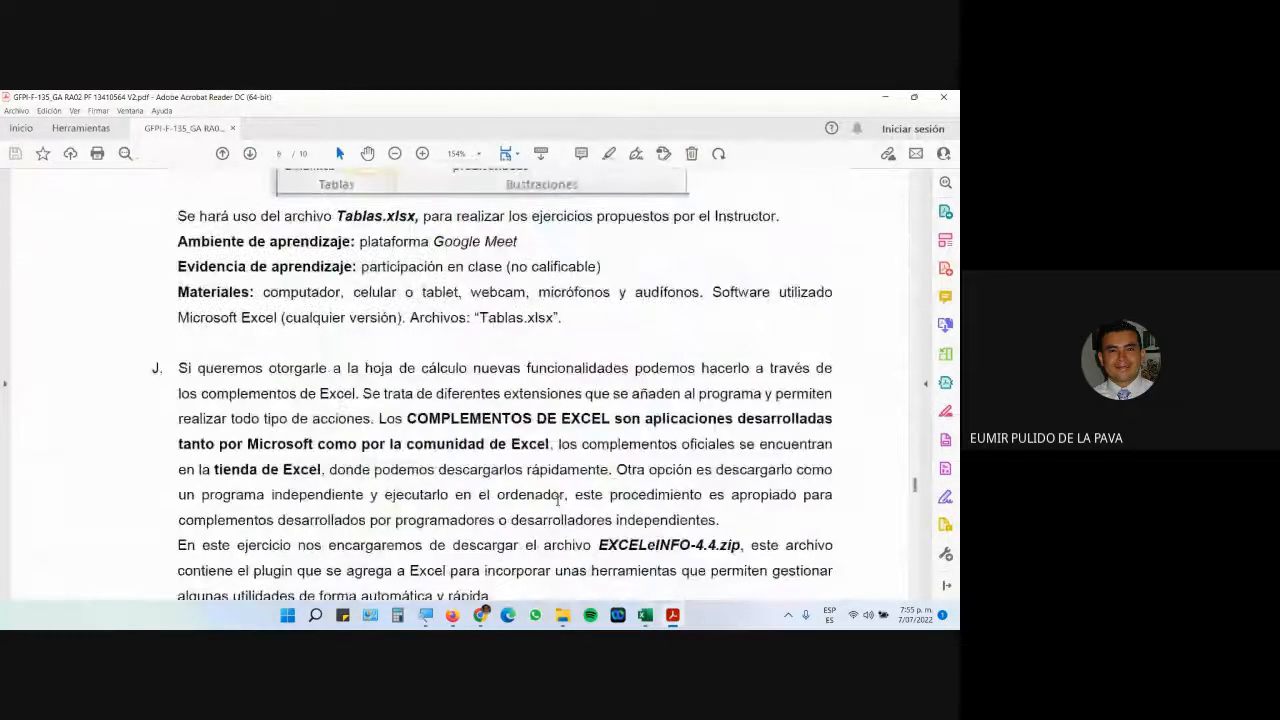
{"action": "scroll", "coordinate": [553, 510], "scroll_direction": "down", "scroll_amount": 7}
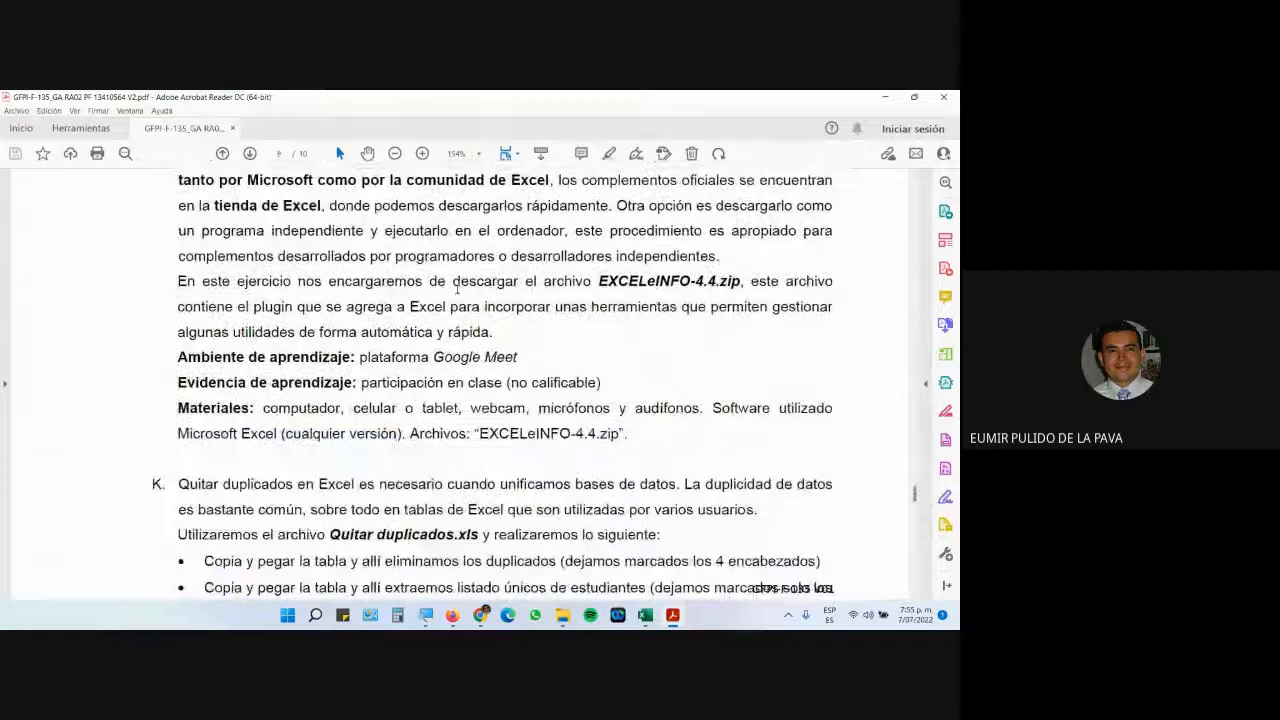
{"action": "scroll", "coordinate": [474, 310], "scroll_direction": "down", "scroll_amount": 5}
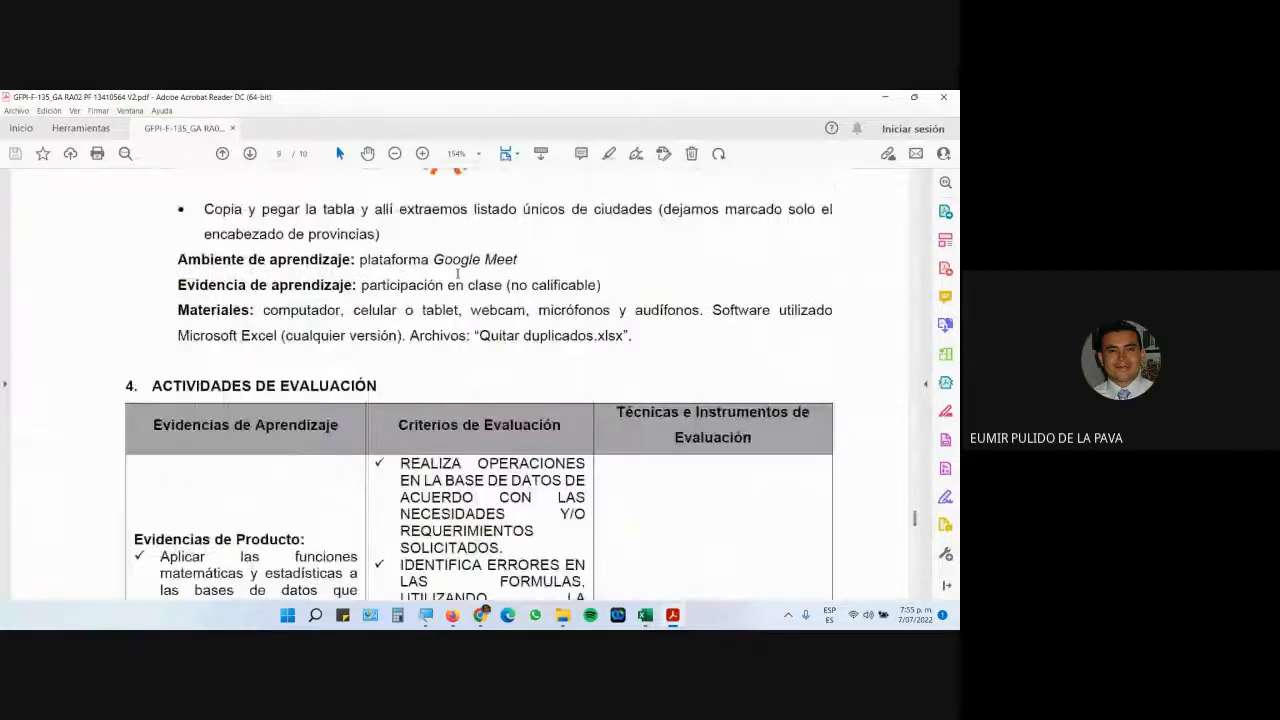
{"action": "scroll", "coordinate": [442, 392], "scroll_direction": "up", "scroll_amount": 5}
{"action": "scroll", "coordinate": [442, 392], "scroll_direction": "up", "scroll_amount": 12}
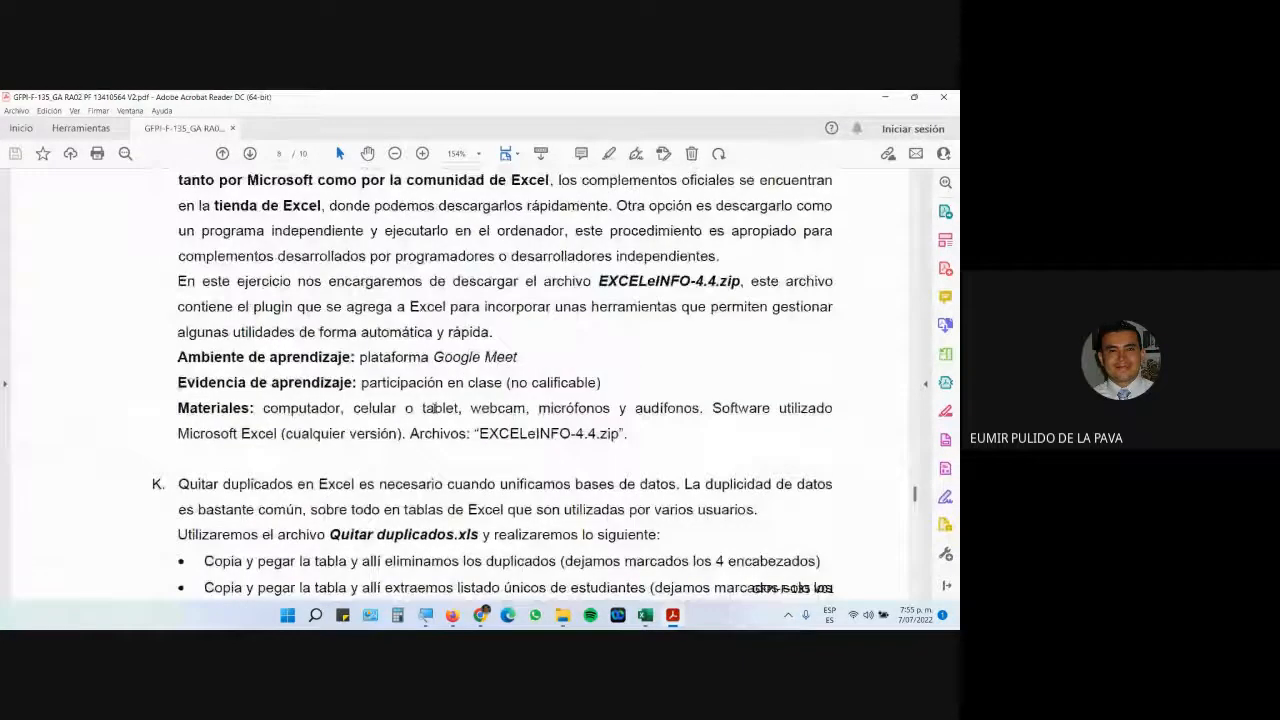
{"action": "scroll", "coordinate": [439, 404], "scroll_direction": "up", "scroll_amount": 5}
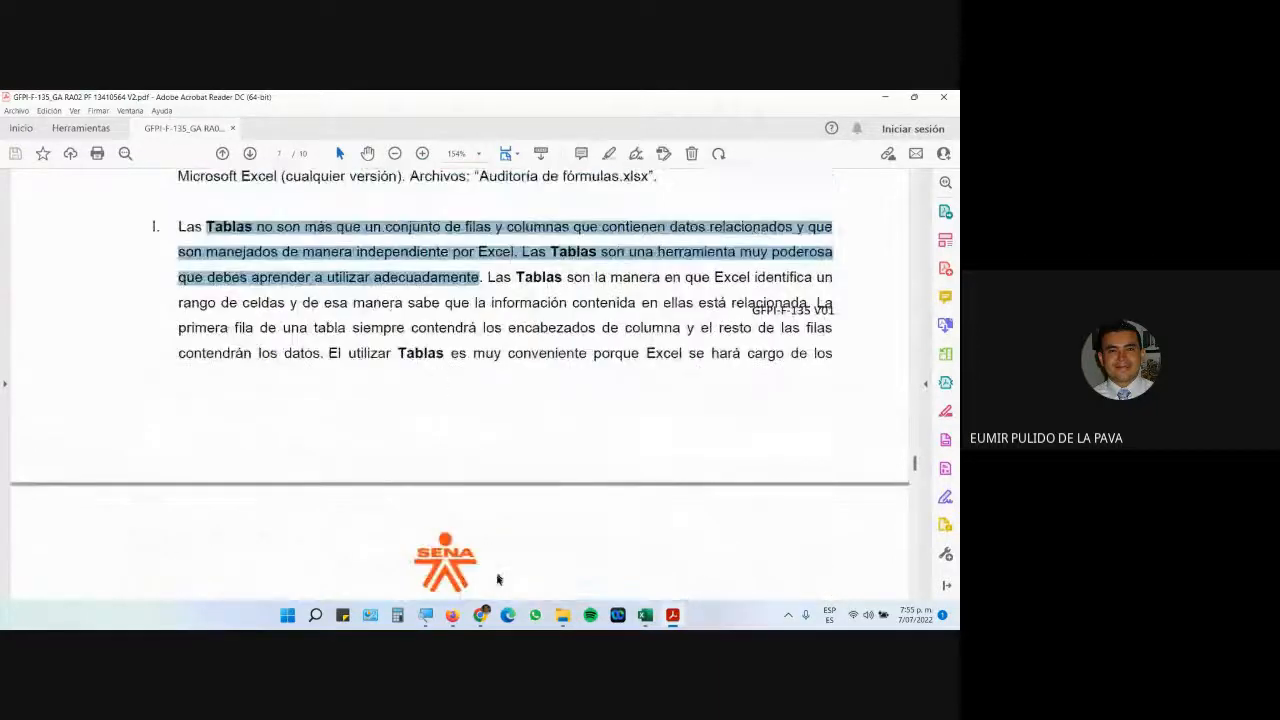
Check the Google Meet chat in Chrome, and close the PDF guide in Adobe Reader
{"action": "left_click", "coordinate": [466, 562]}
{"action": "mouse_move", "coordinate": [670, 498]}
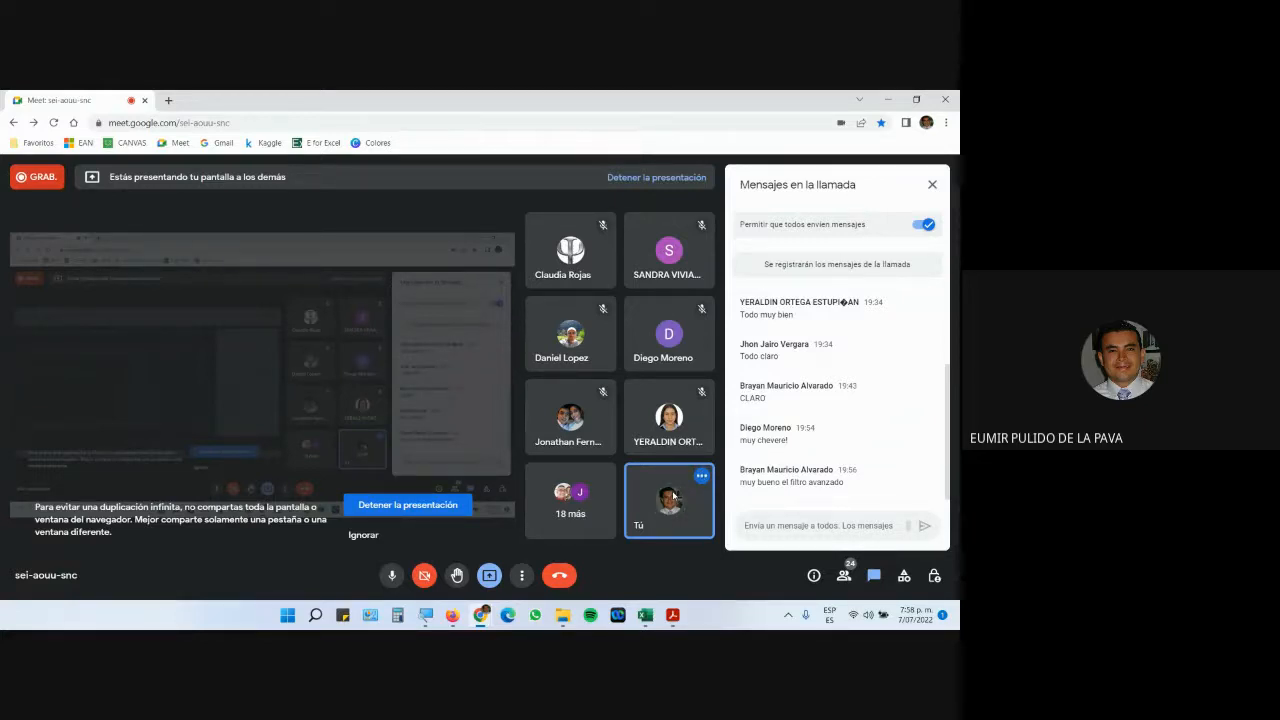
{"action": "left_click", "coordinate": [672, 615]}
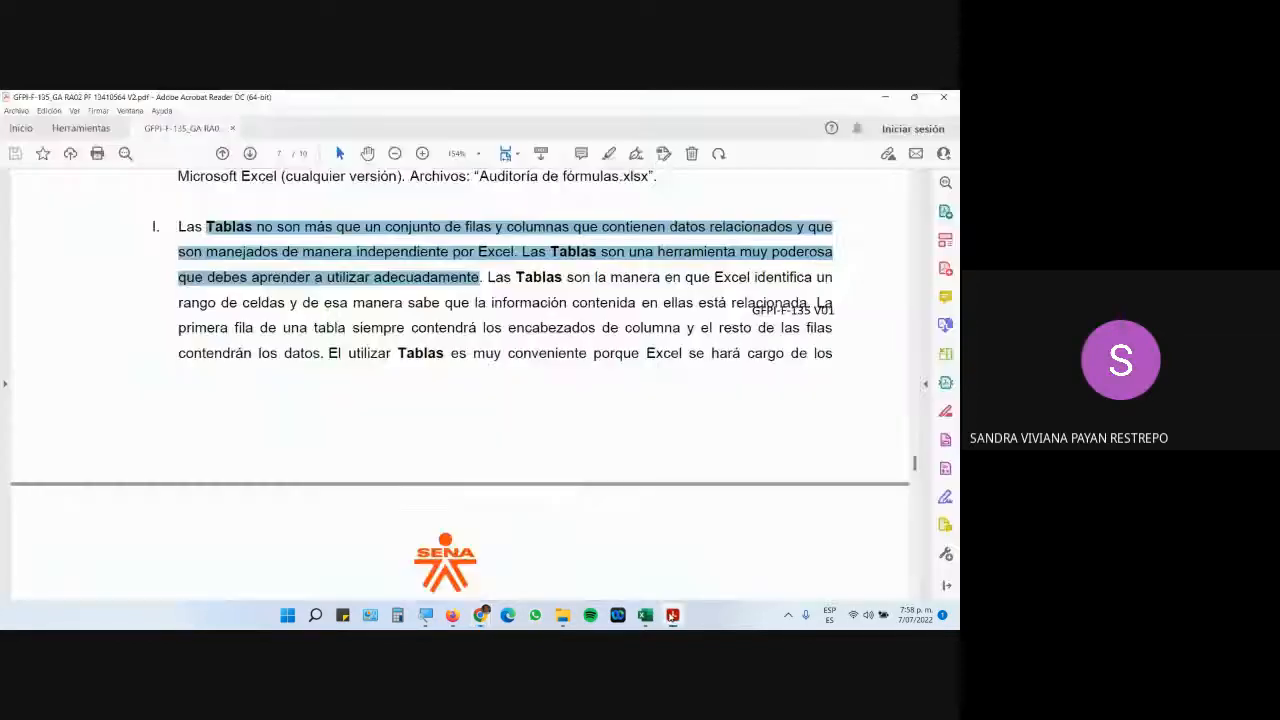
{"action": "key", "text": "alt+F4"}
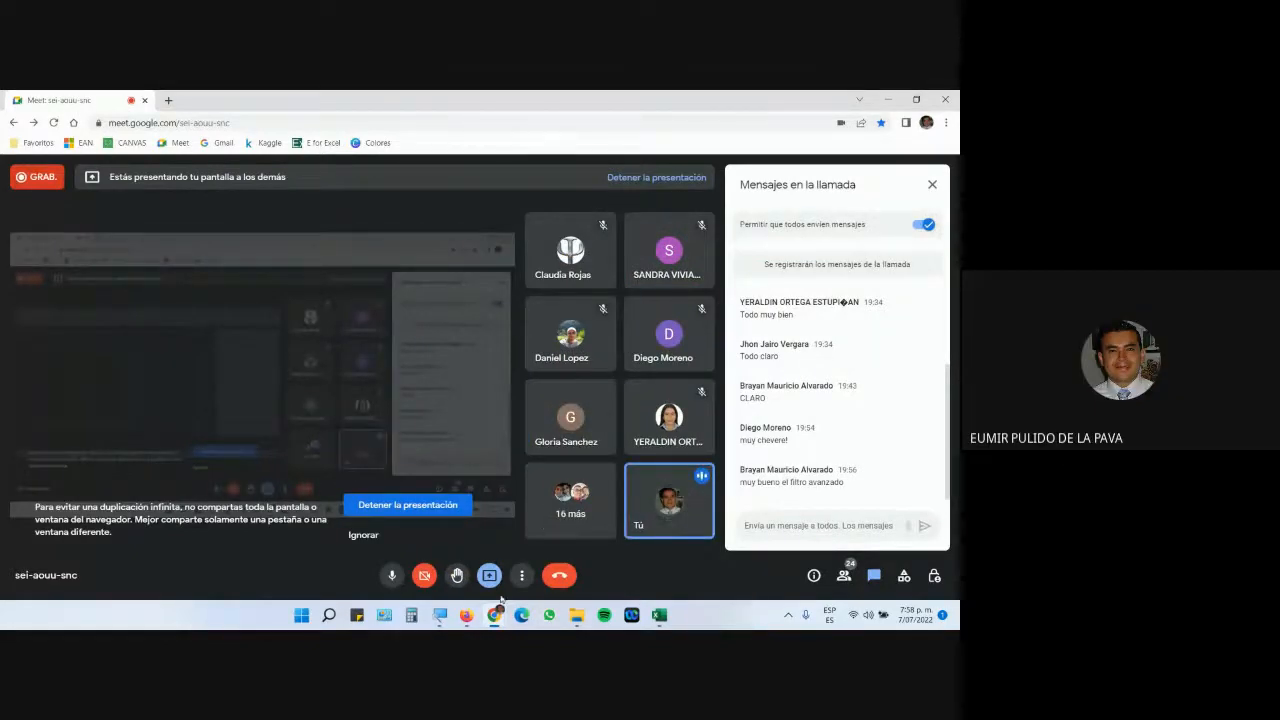
Open the recording controls of the Google Meet call
{"action": "left_click", "coordinate": [521, 575]}
{"action": "left_click", "coordinate": [590, 289]}
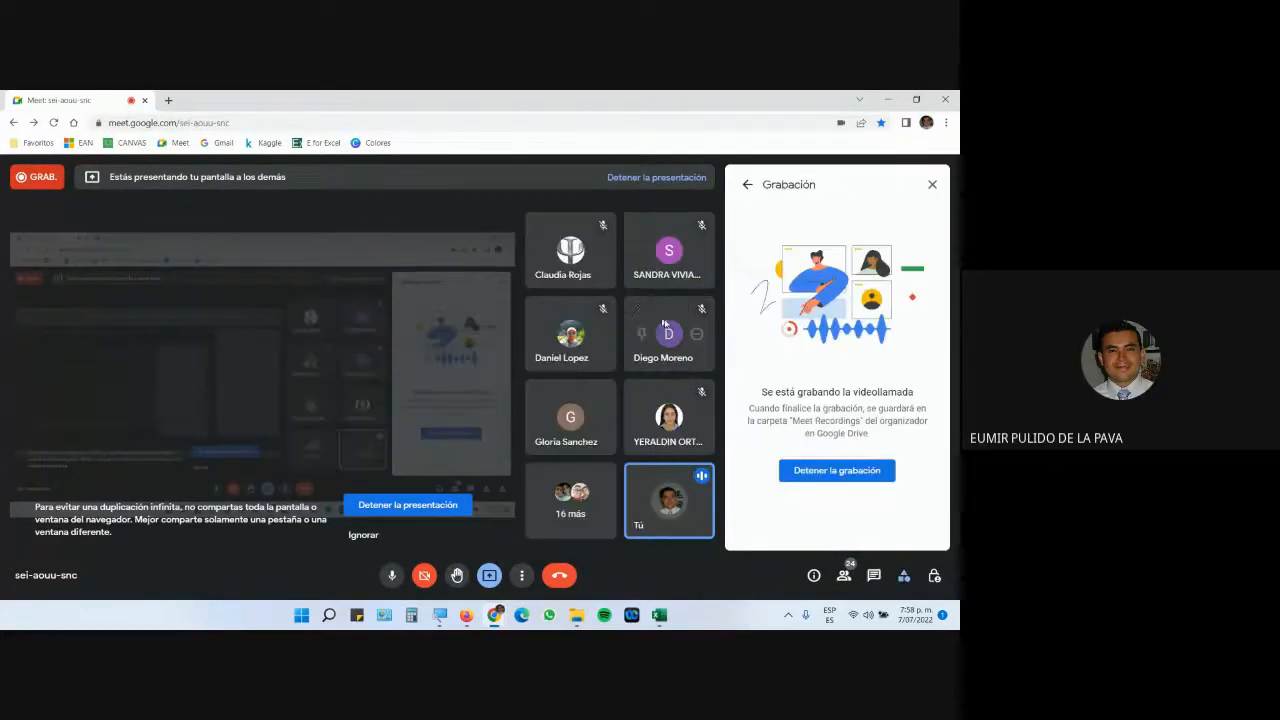